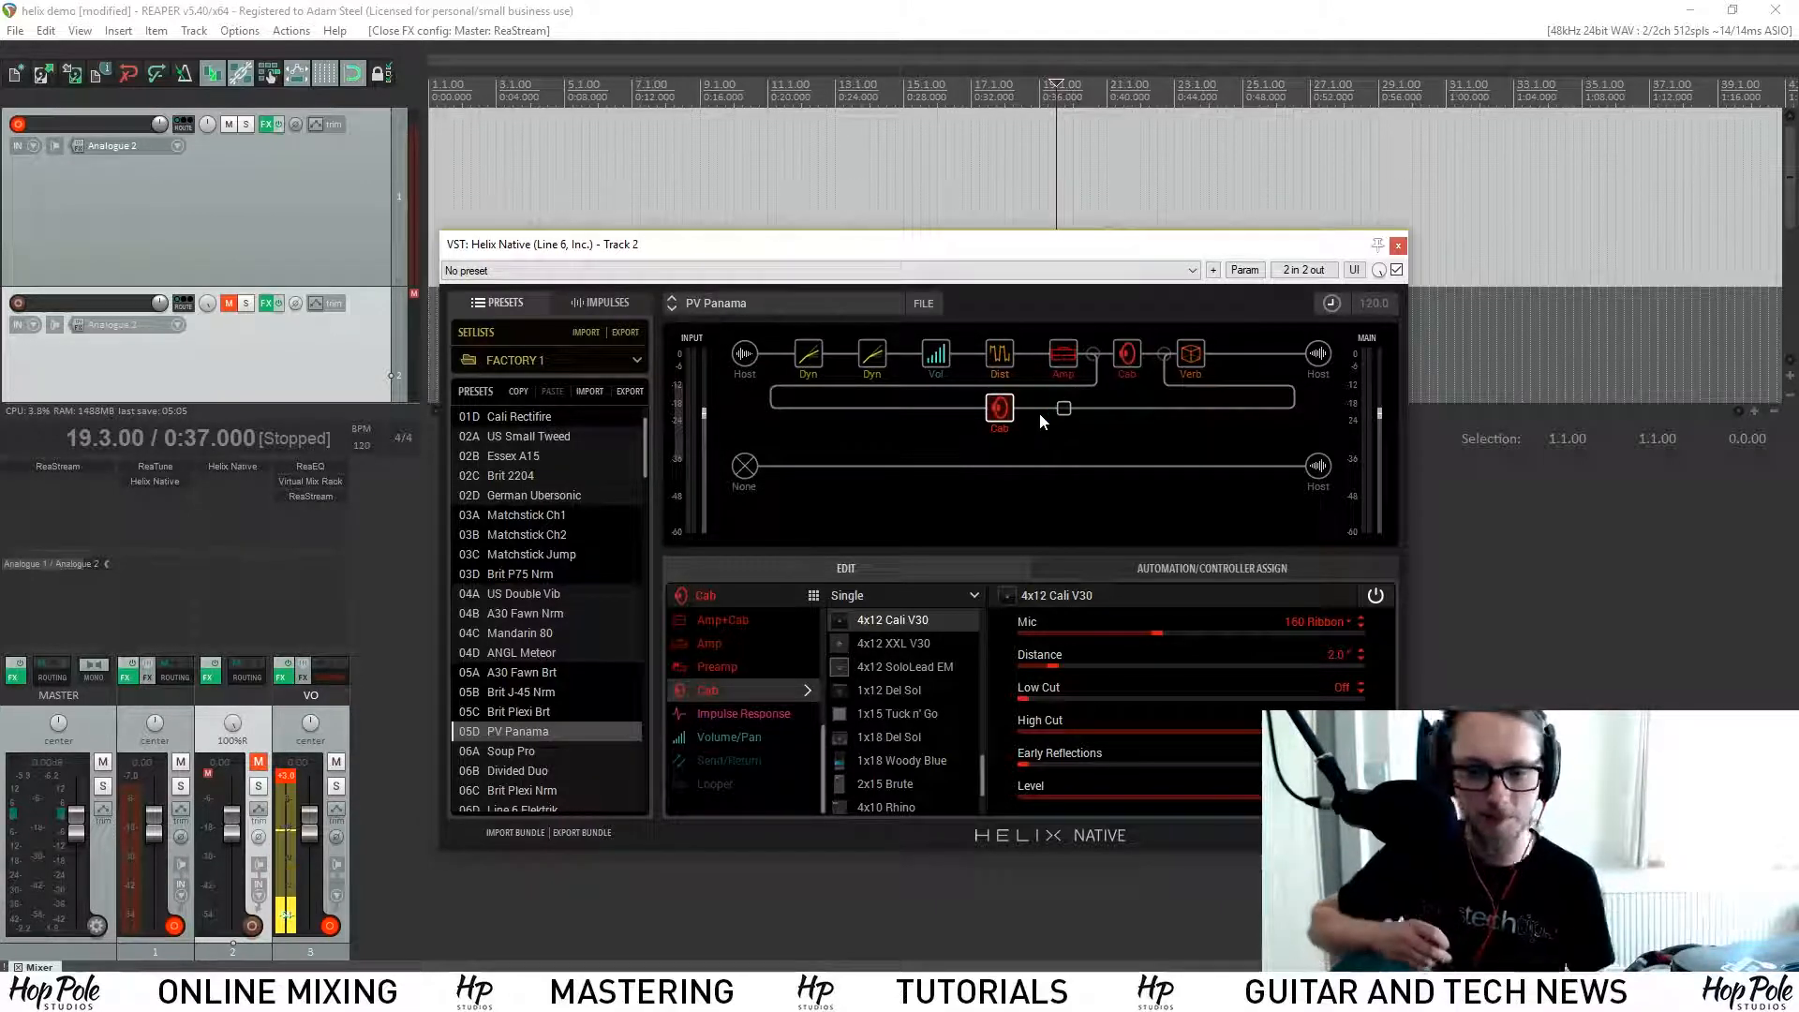
Step: Load factory preset 01A US Double Nrm in Track 2's Helix Native, check its Dyn block and close the plugin window
scroll(557, 525, "up", 1)
left_click(515, 419)
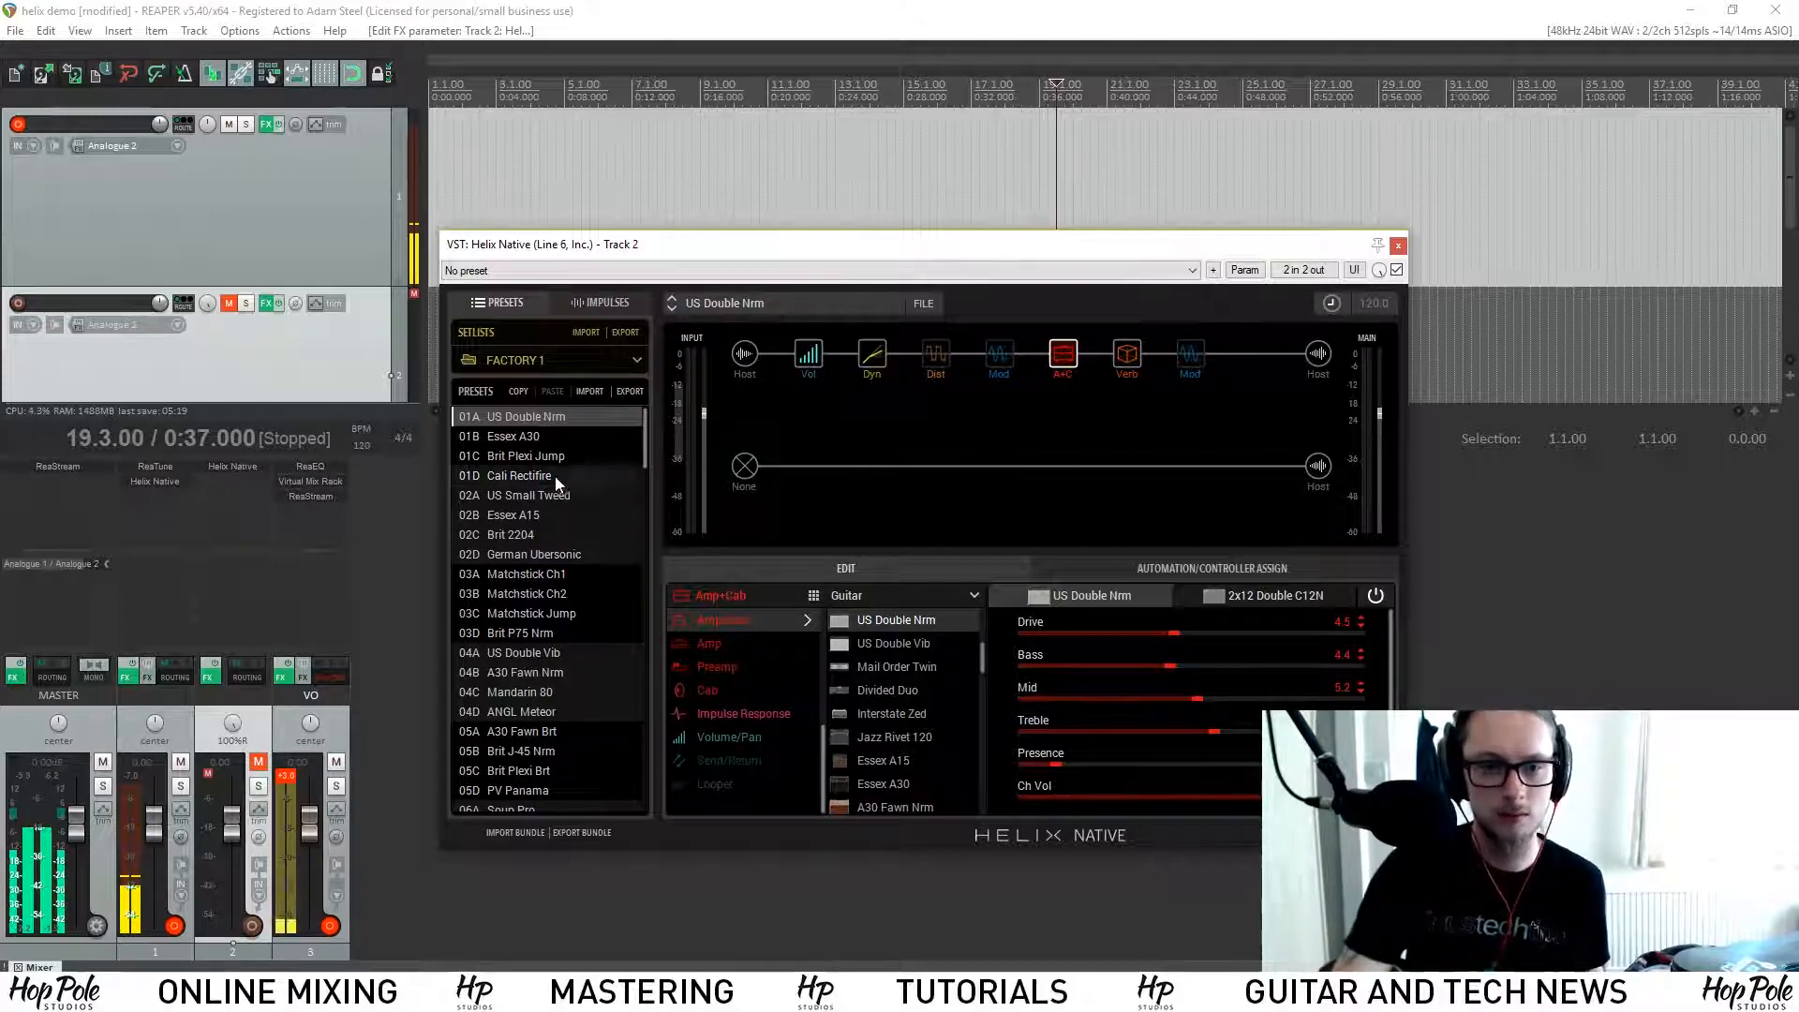
left_click(513, 418)
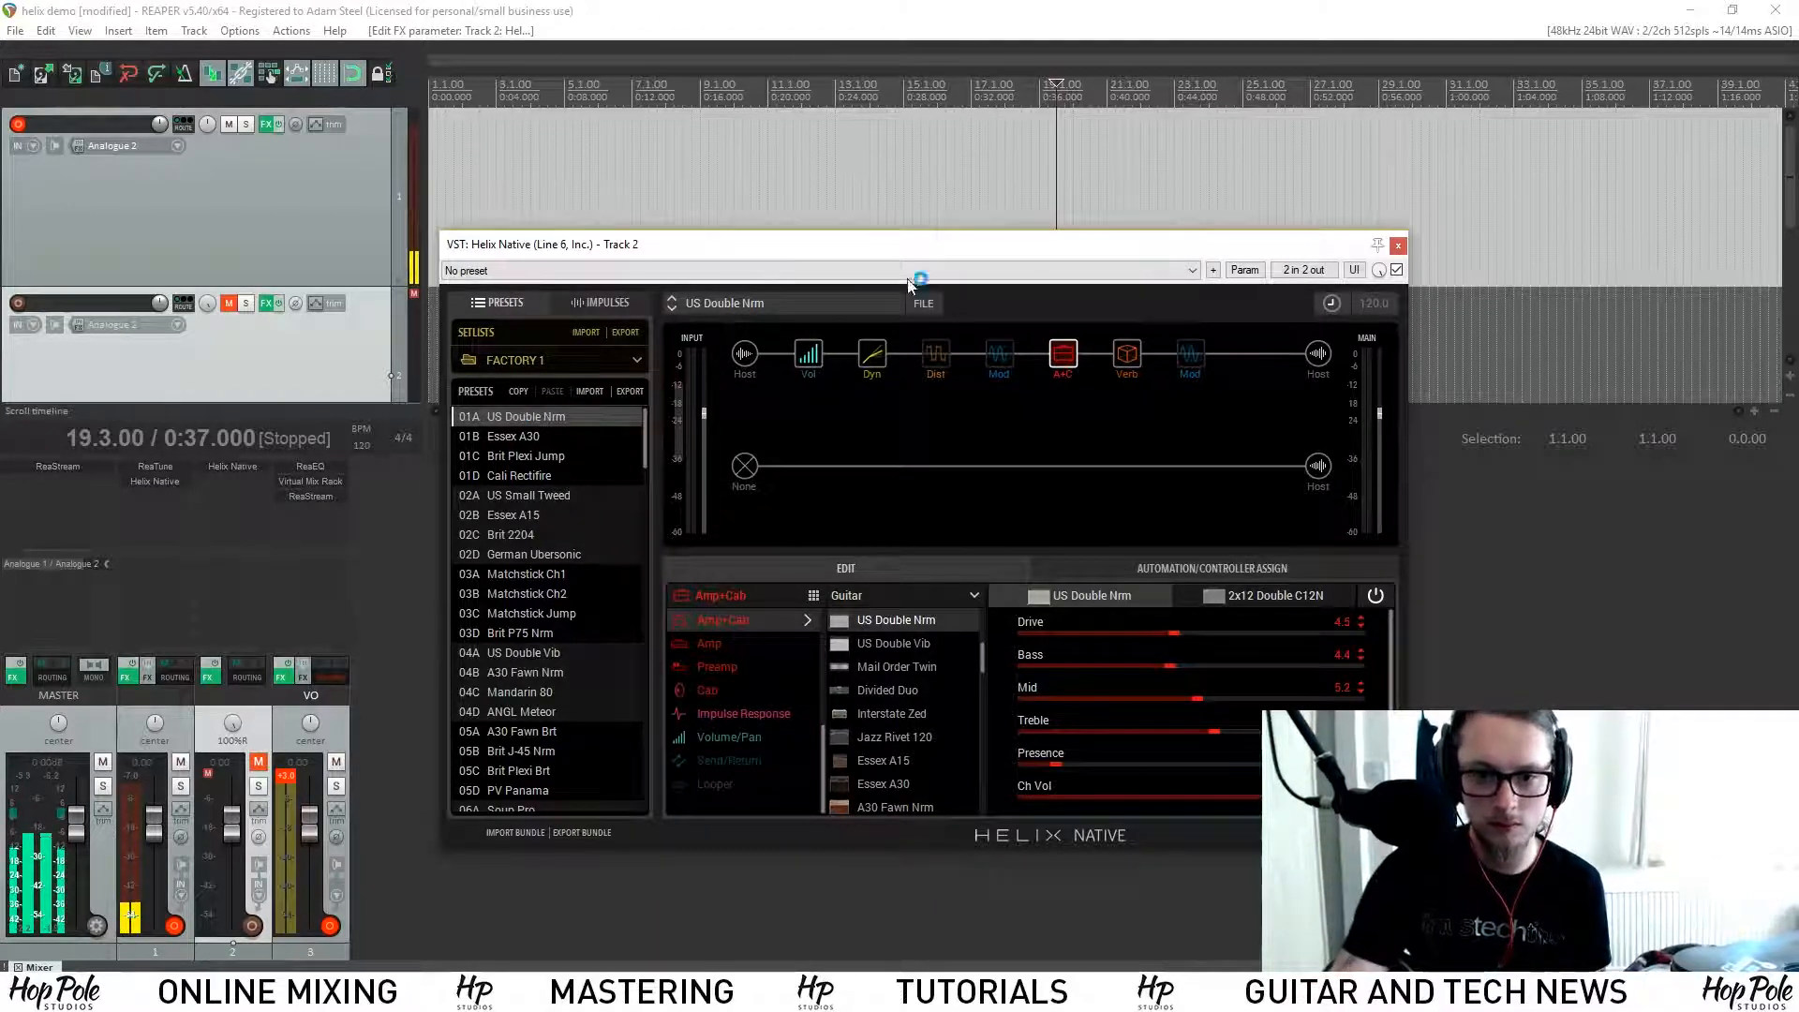
left_click(871, 352)
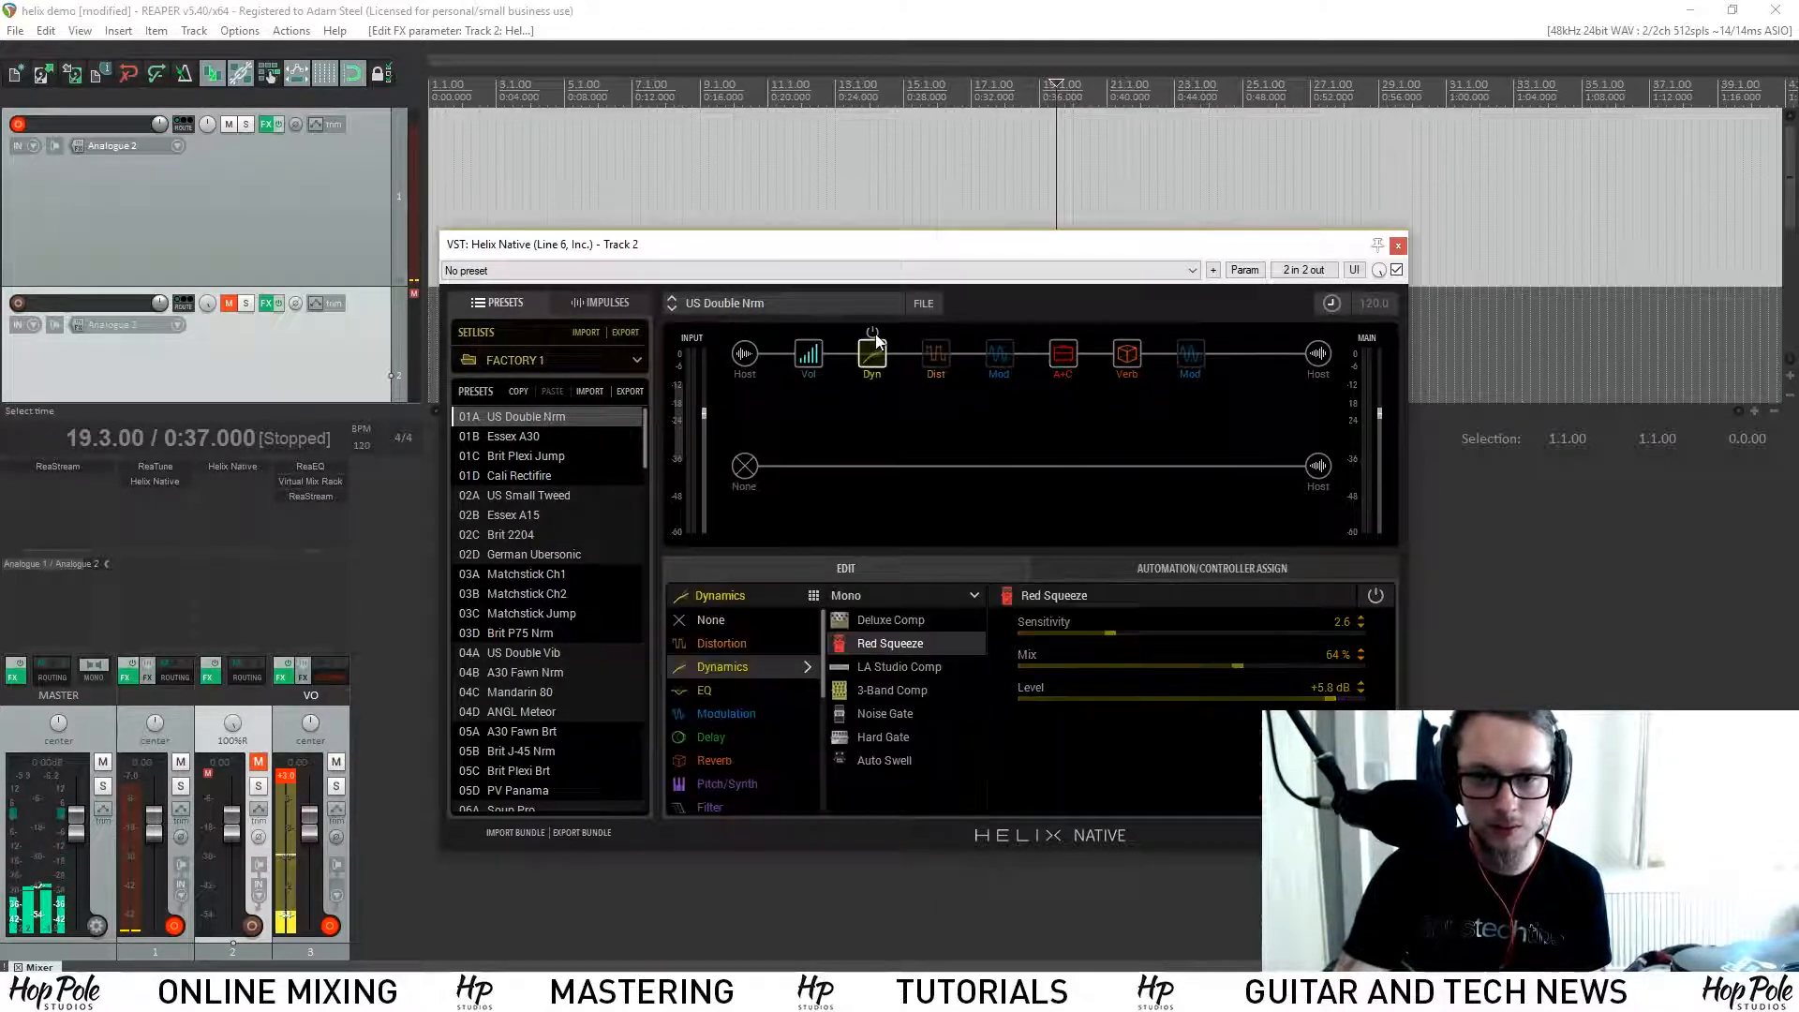
left_click(548, 421)
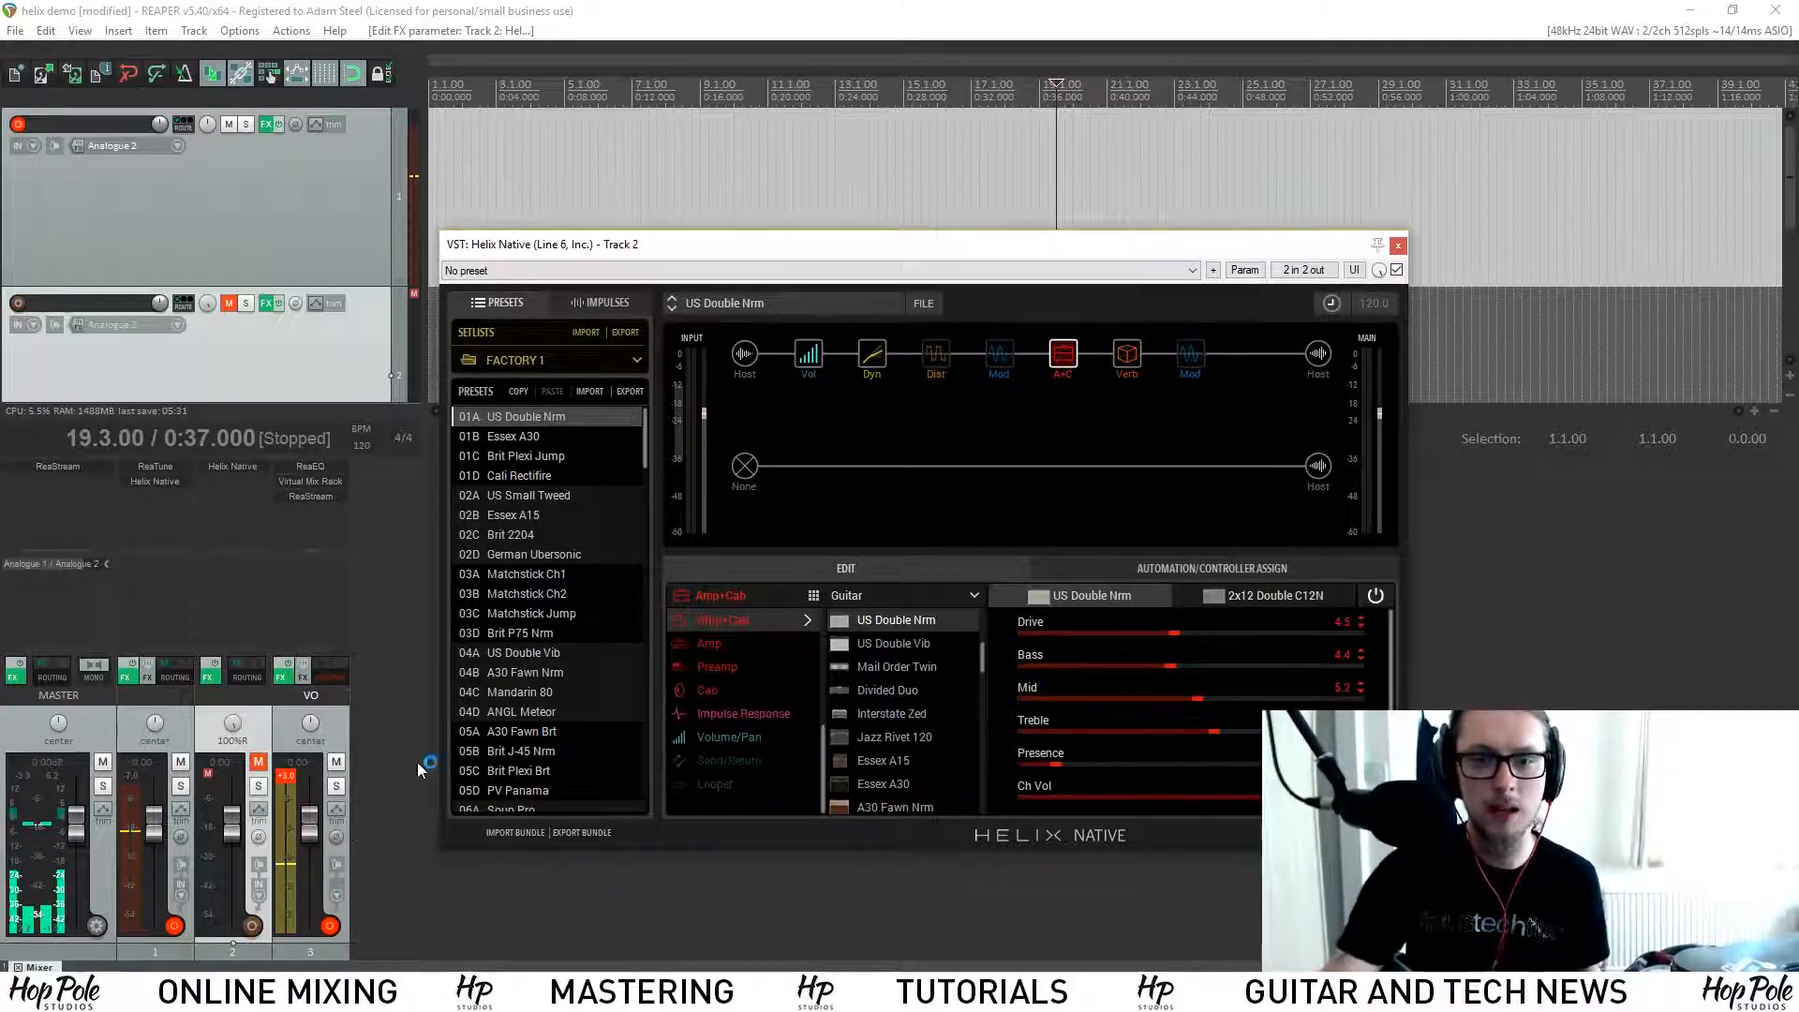
left_click(1397, 246)
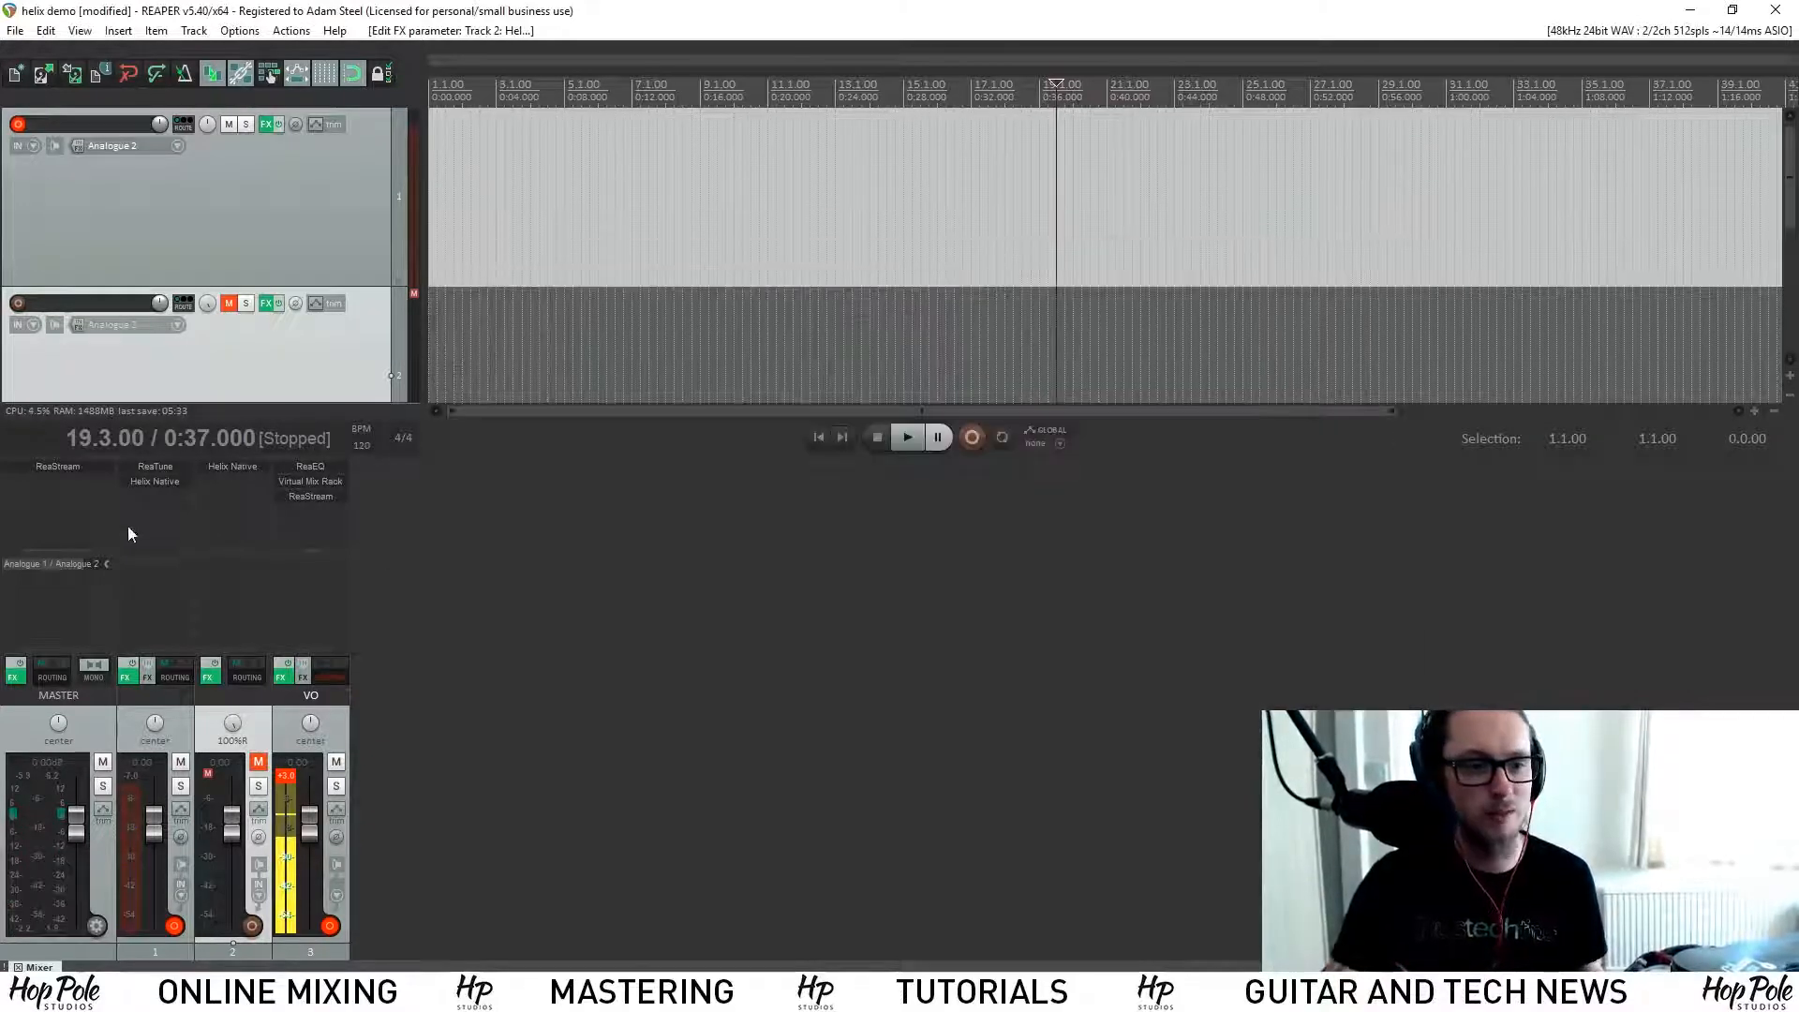
Step: Open Helix Native on Track 1 and load factory preset 01A US Double Nrm
left_click(154, 481)
left_click_drag(825, 230, 562, 282)
left_click(548, 452)
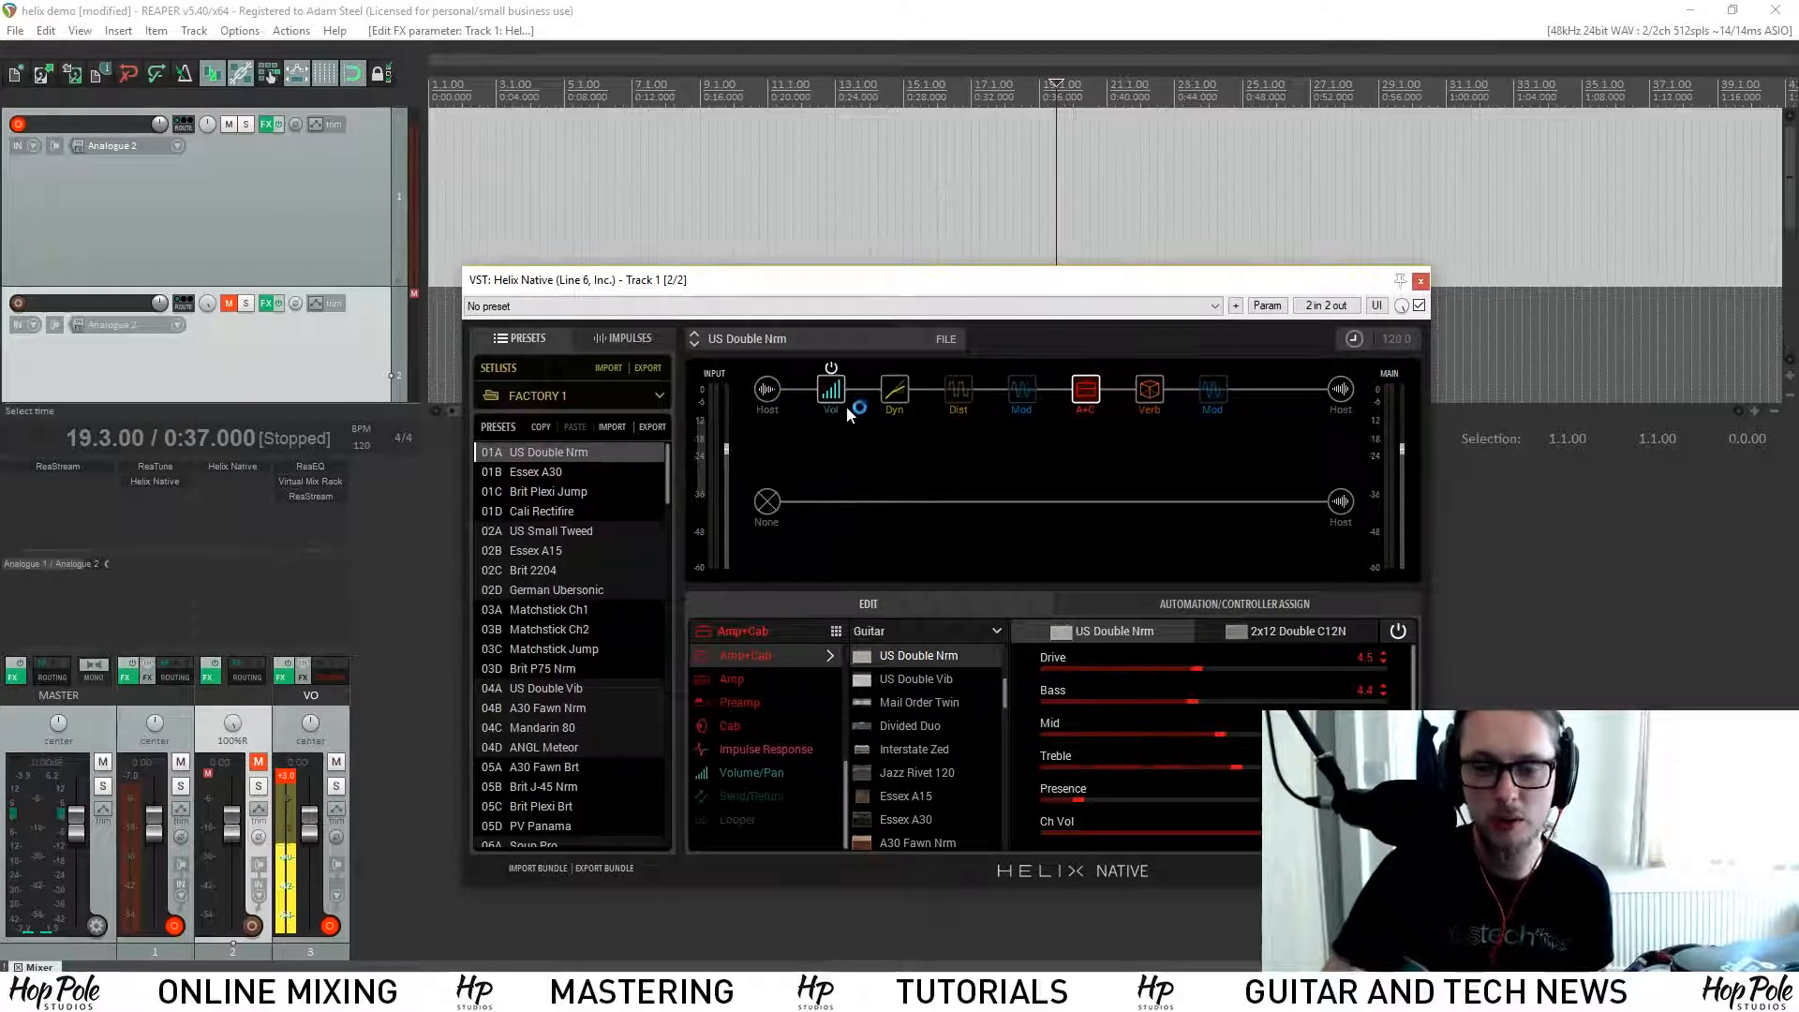
Step: Examine the settings of the compressor, distortion, chorus, Amp+Cab and tremolo blocks in the US Double Nrm signal chain
left_click(894, 398)
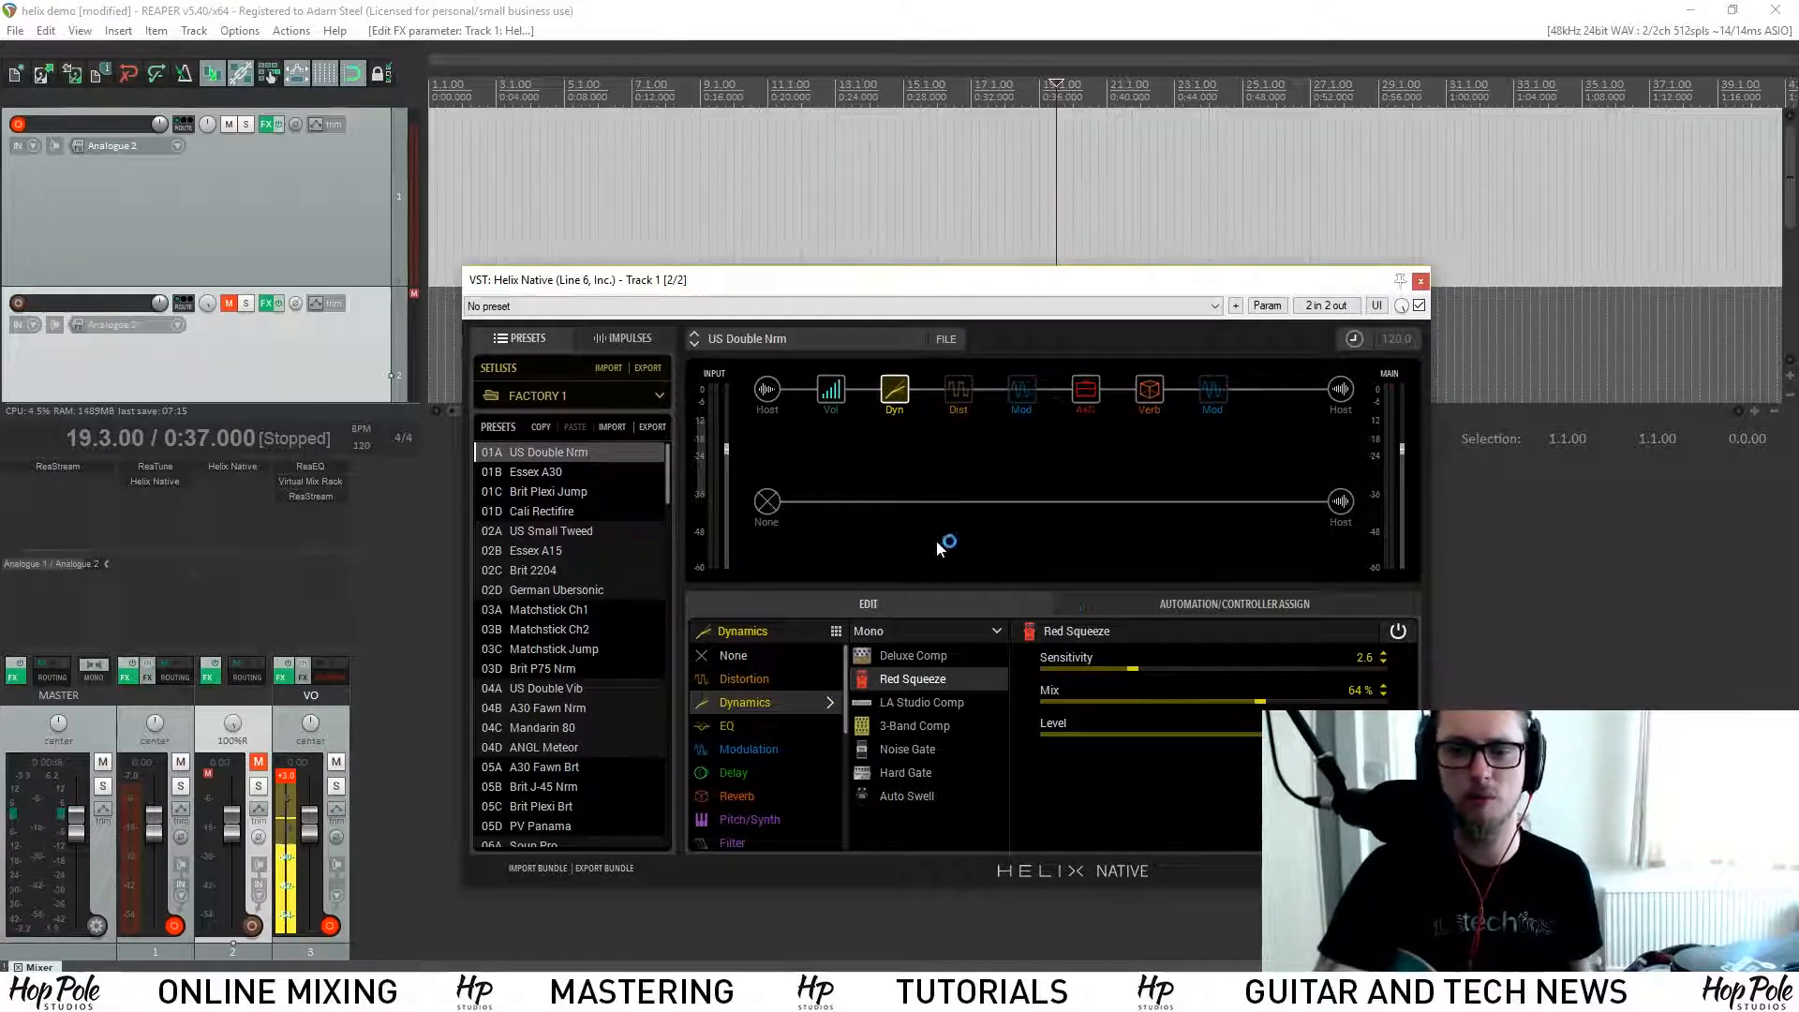
left_click(959, 402)
left_click(1024, 399)
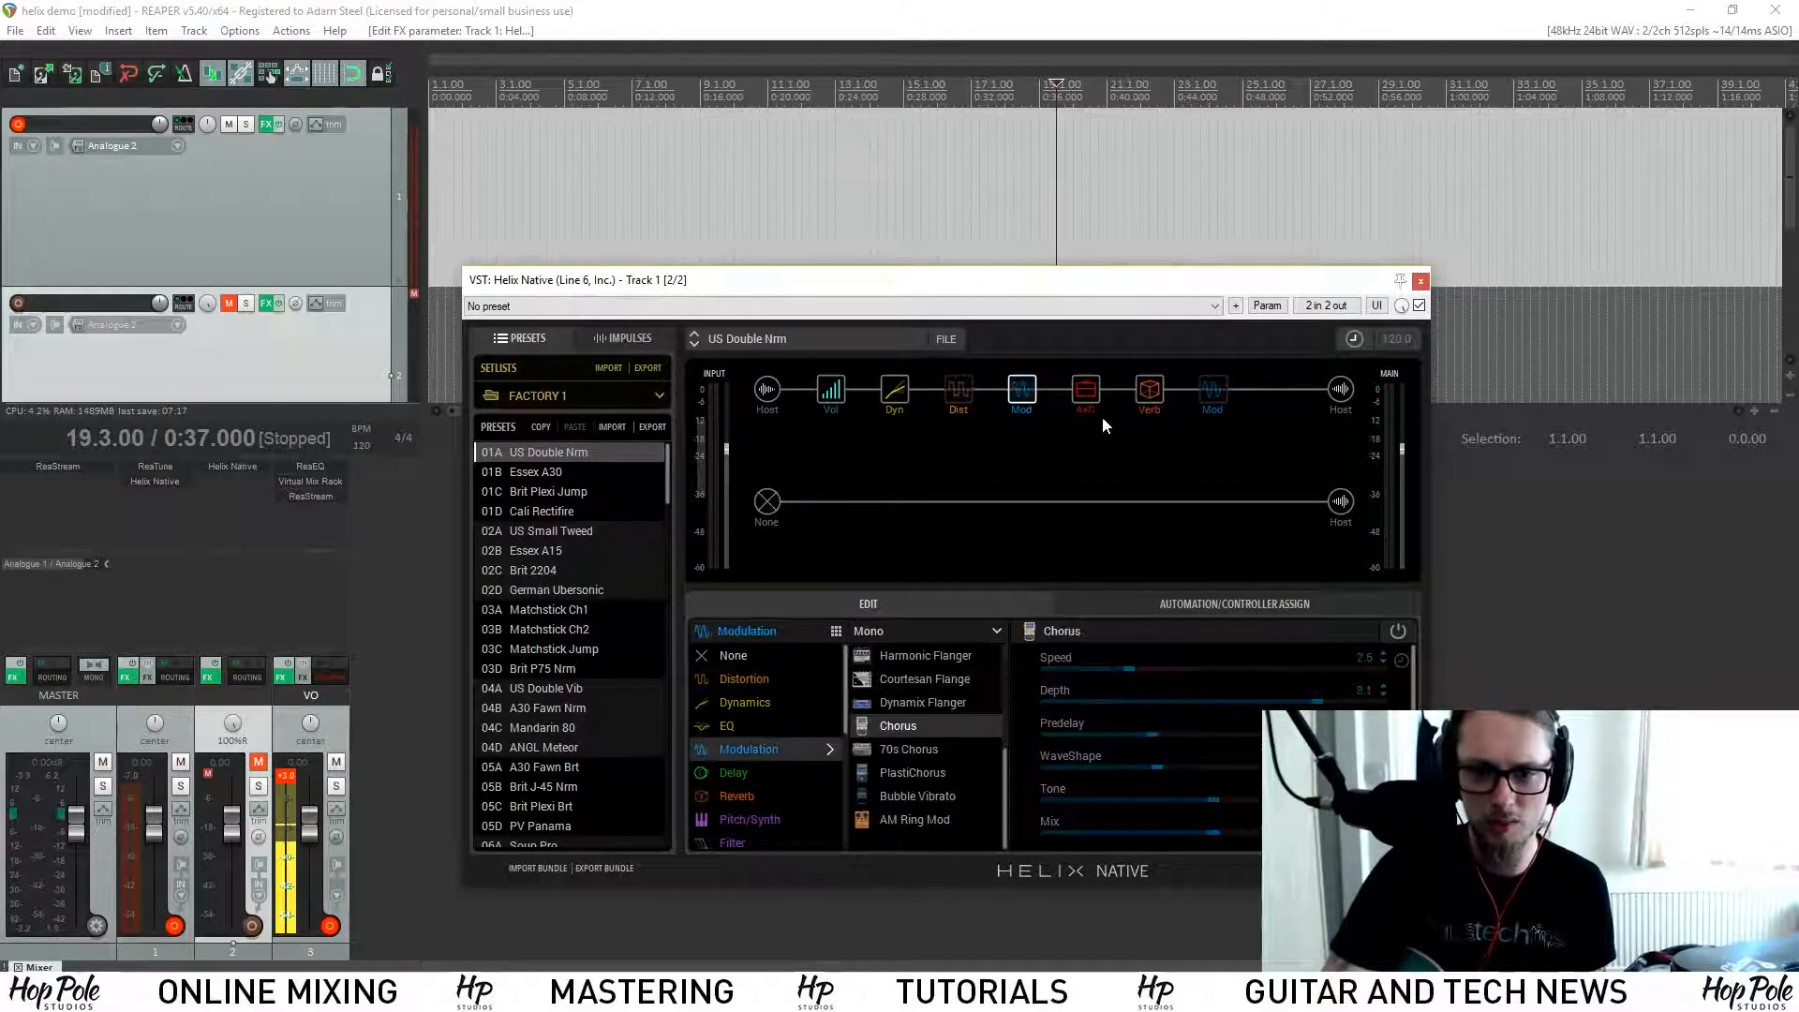
left_click(1085, 401)
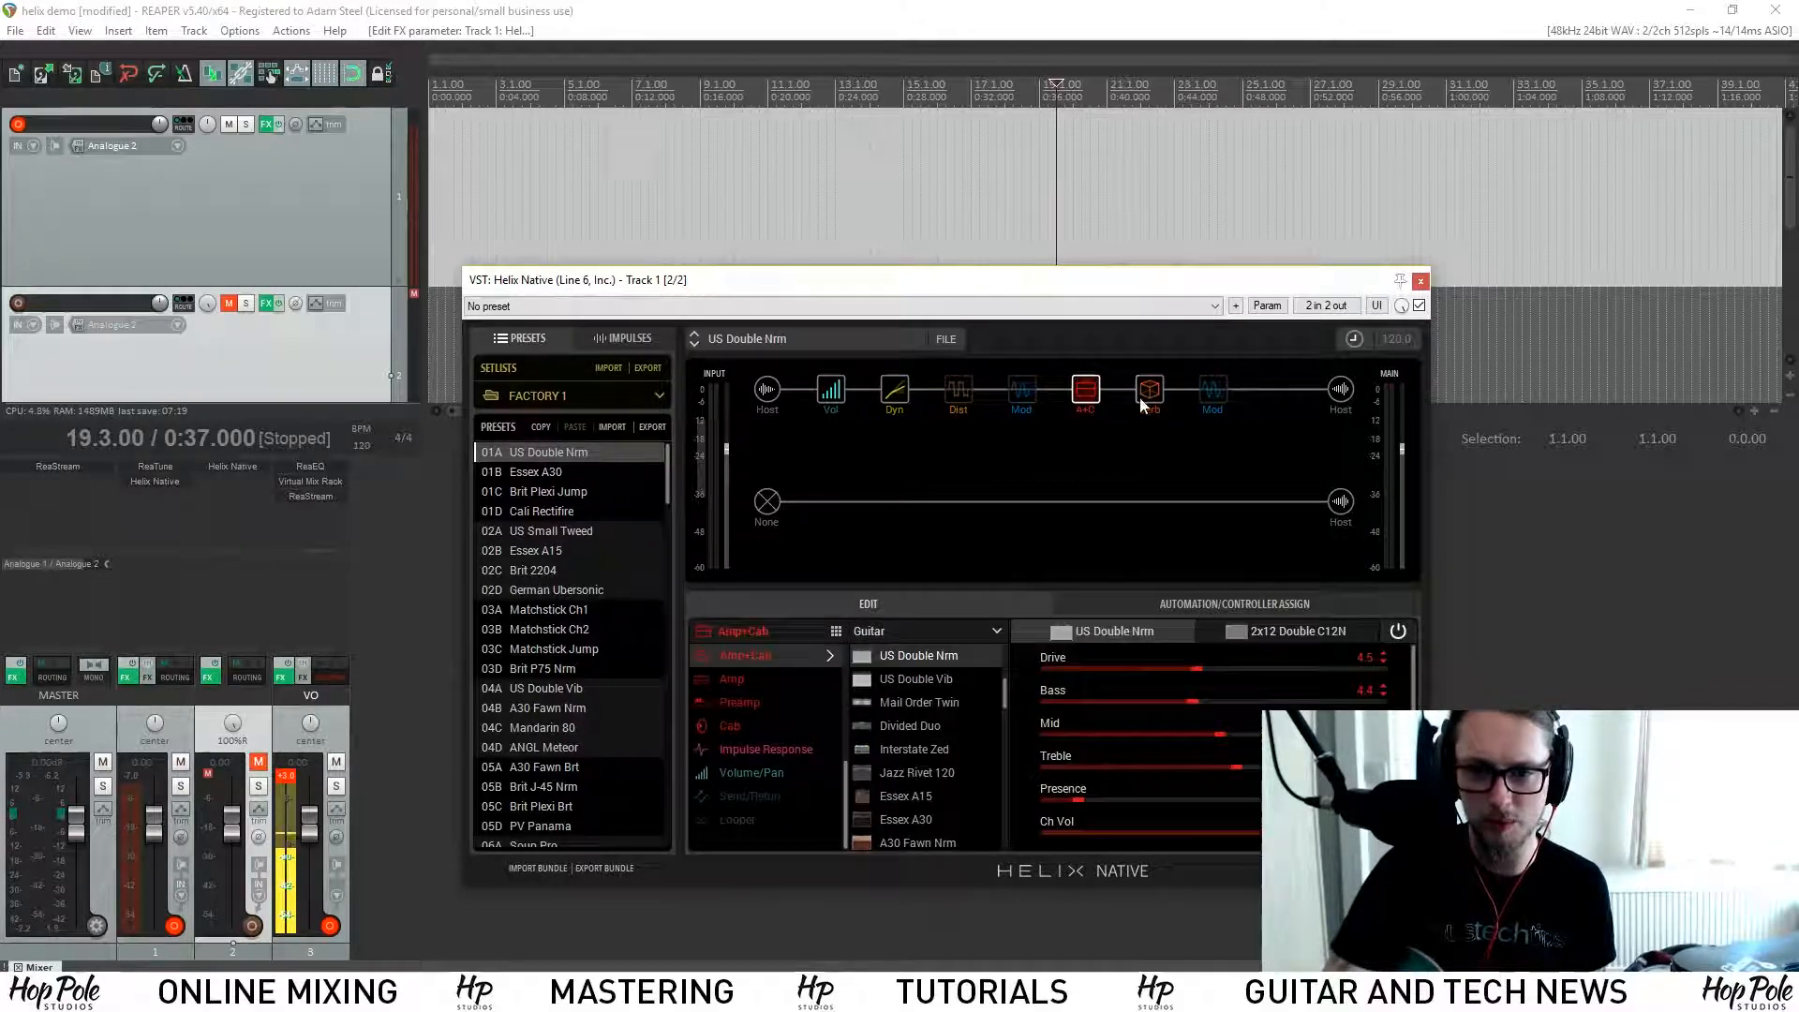
left_click(1211, 405)
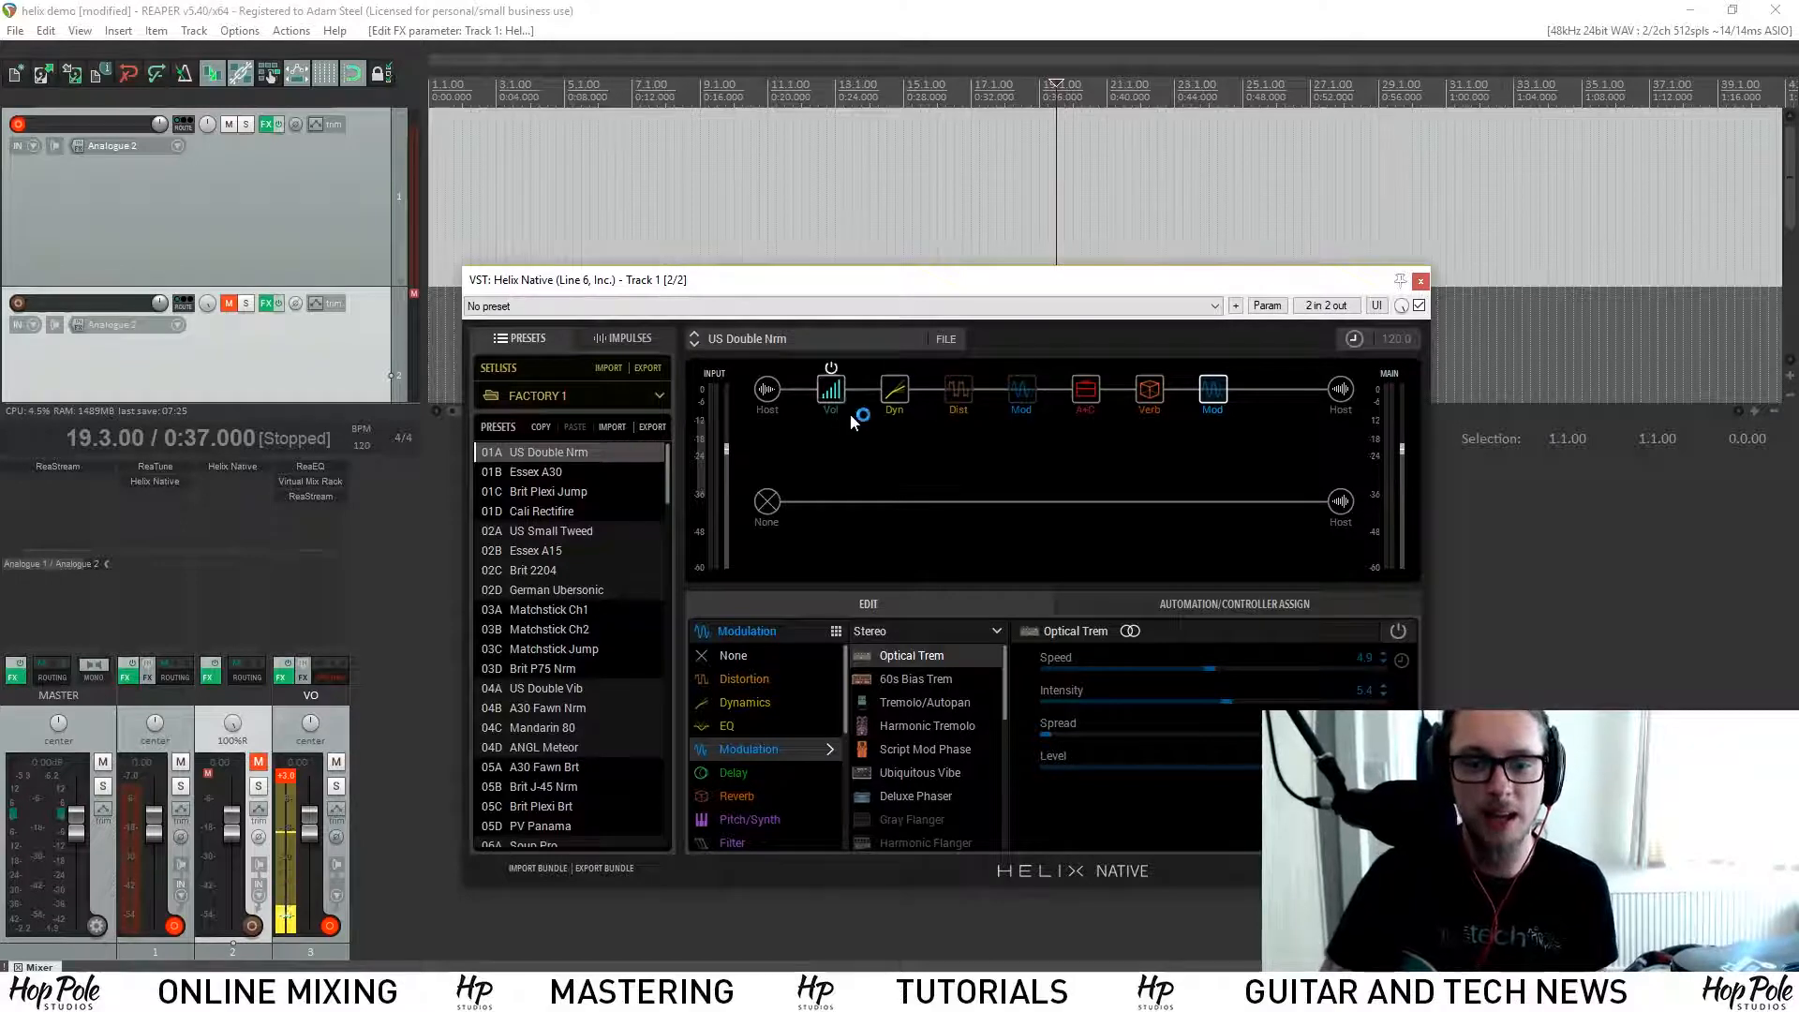
Step: Switch on the Minotaur distortion block and set its Tone to 4.9
left_click(955, 391)
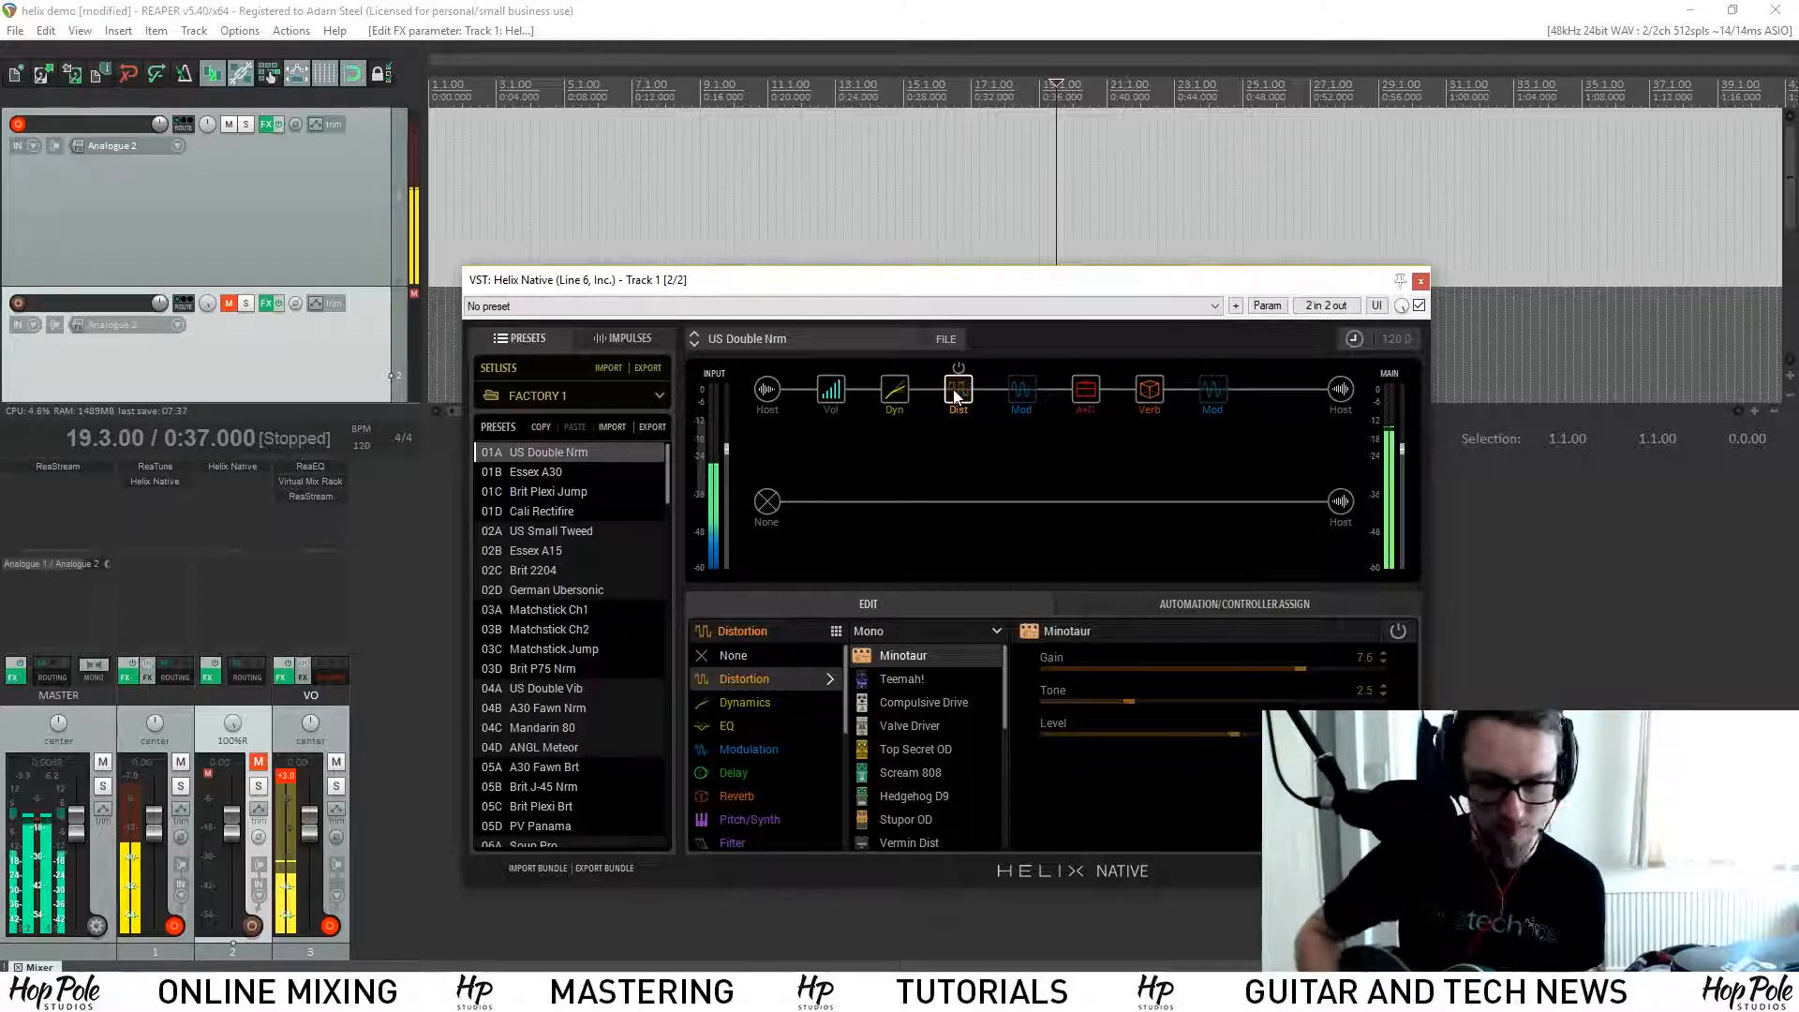
left_click(956, 368)
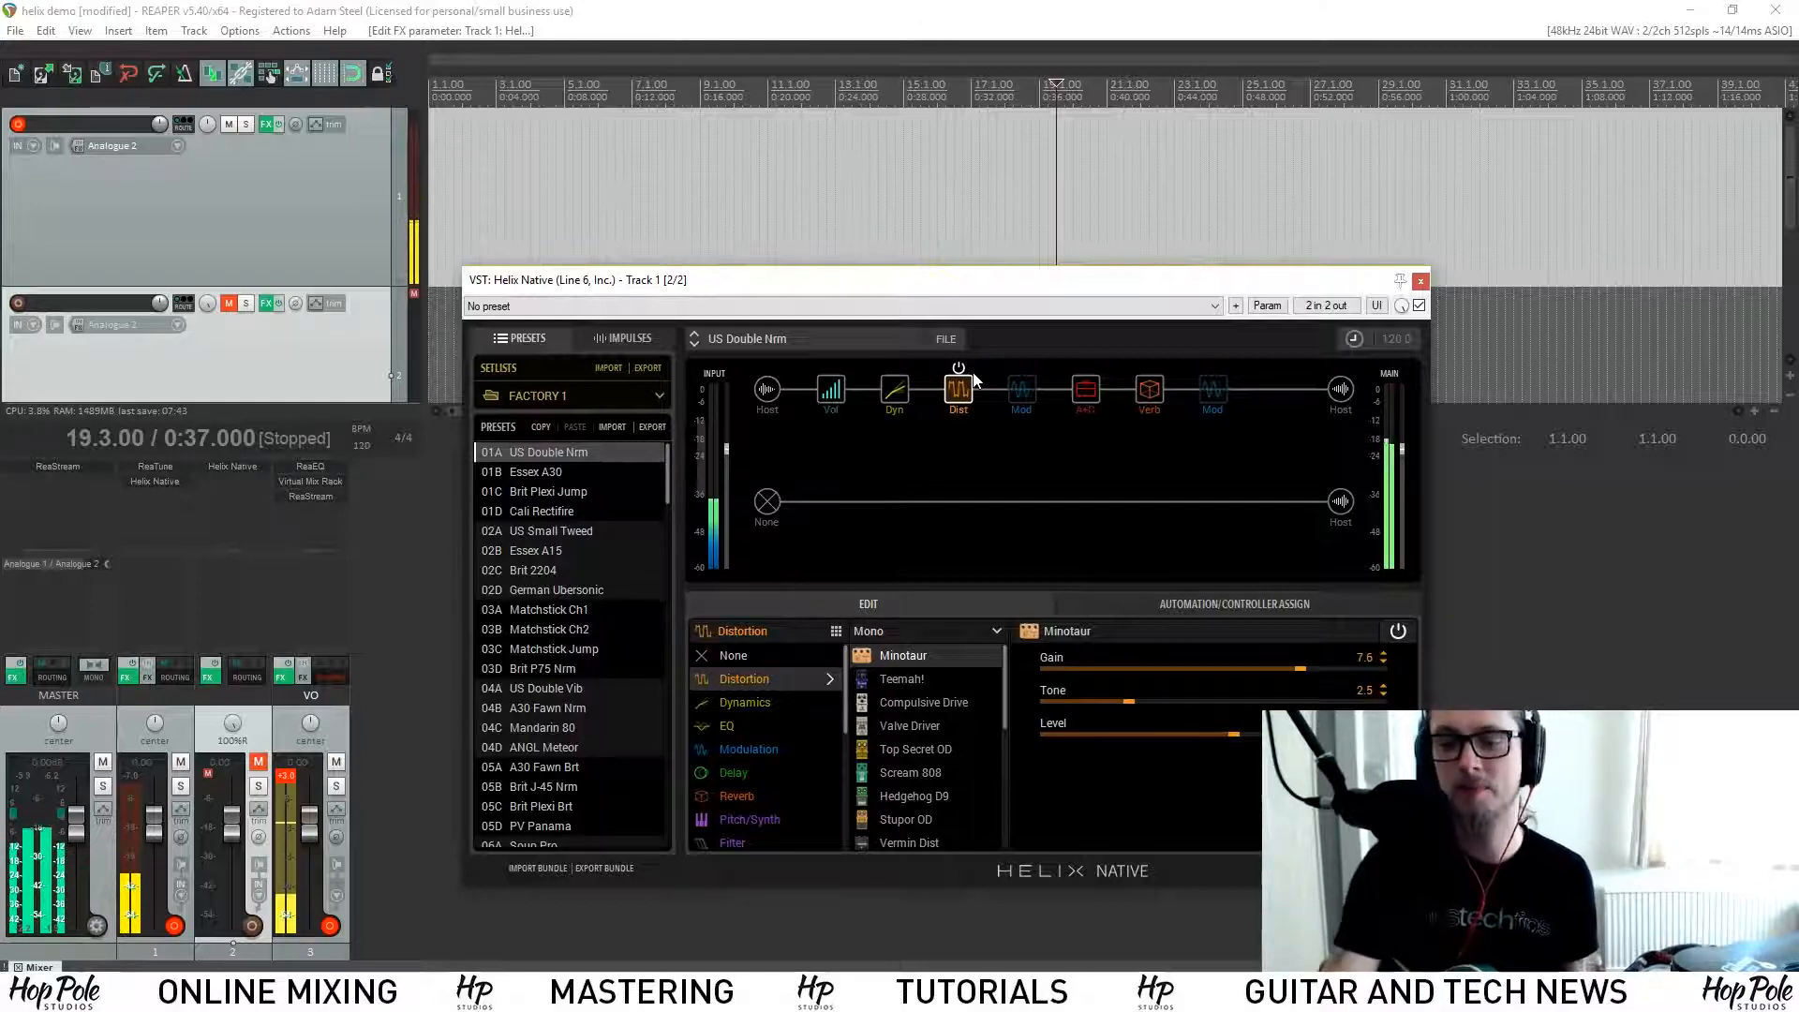
left_click_drag(1189, 701, 1212, 710)
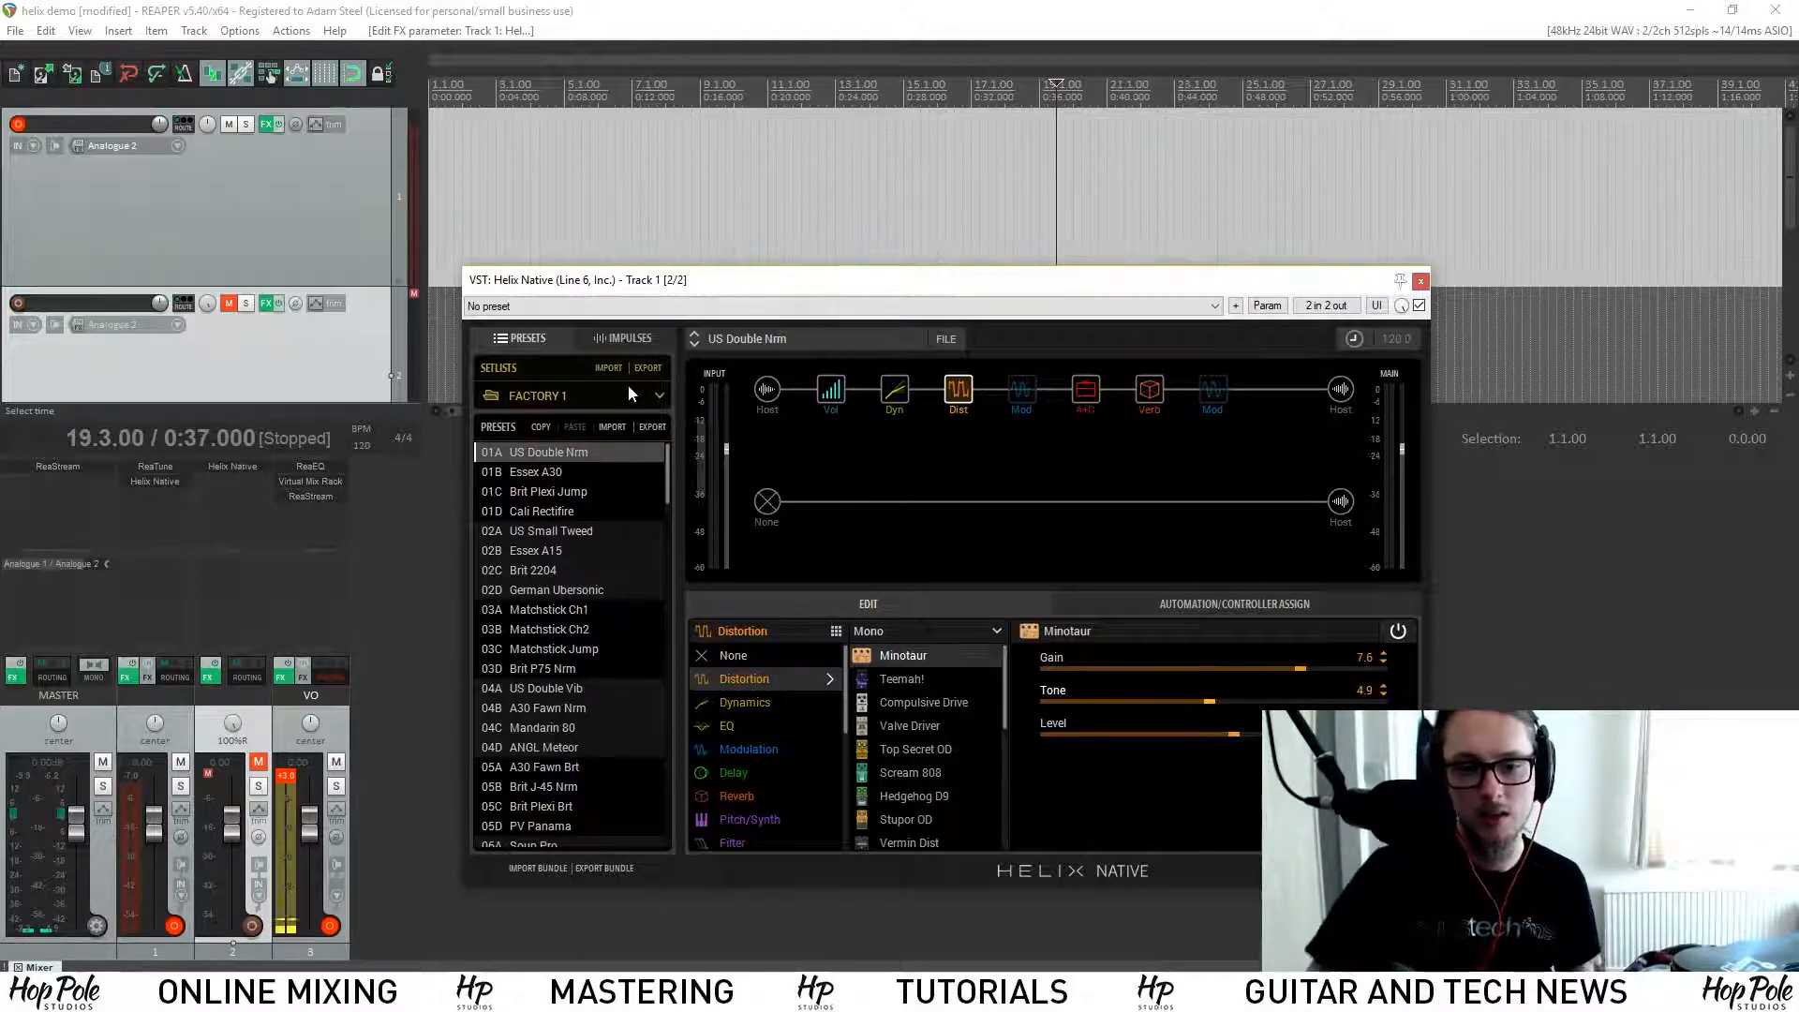
Step: Load the Essex A30 preset, show its Parametric EQ block and switch on the Transistor Tape delay
left_click(553, 473)
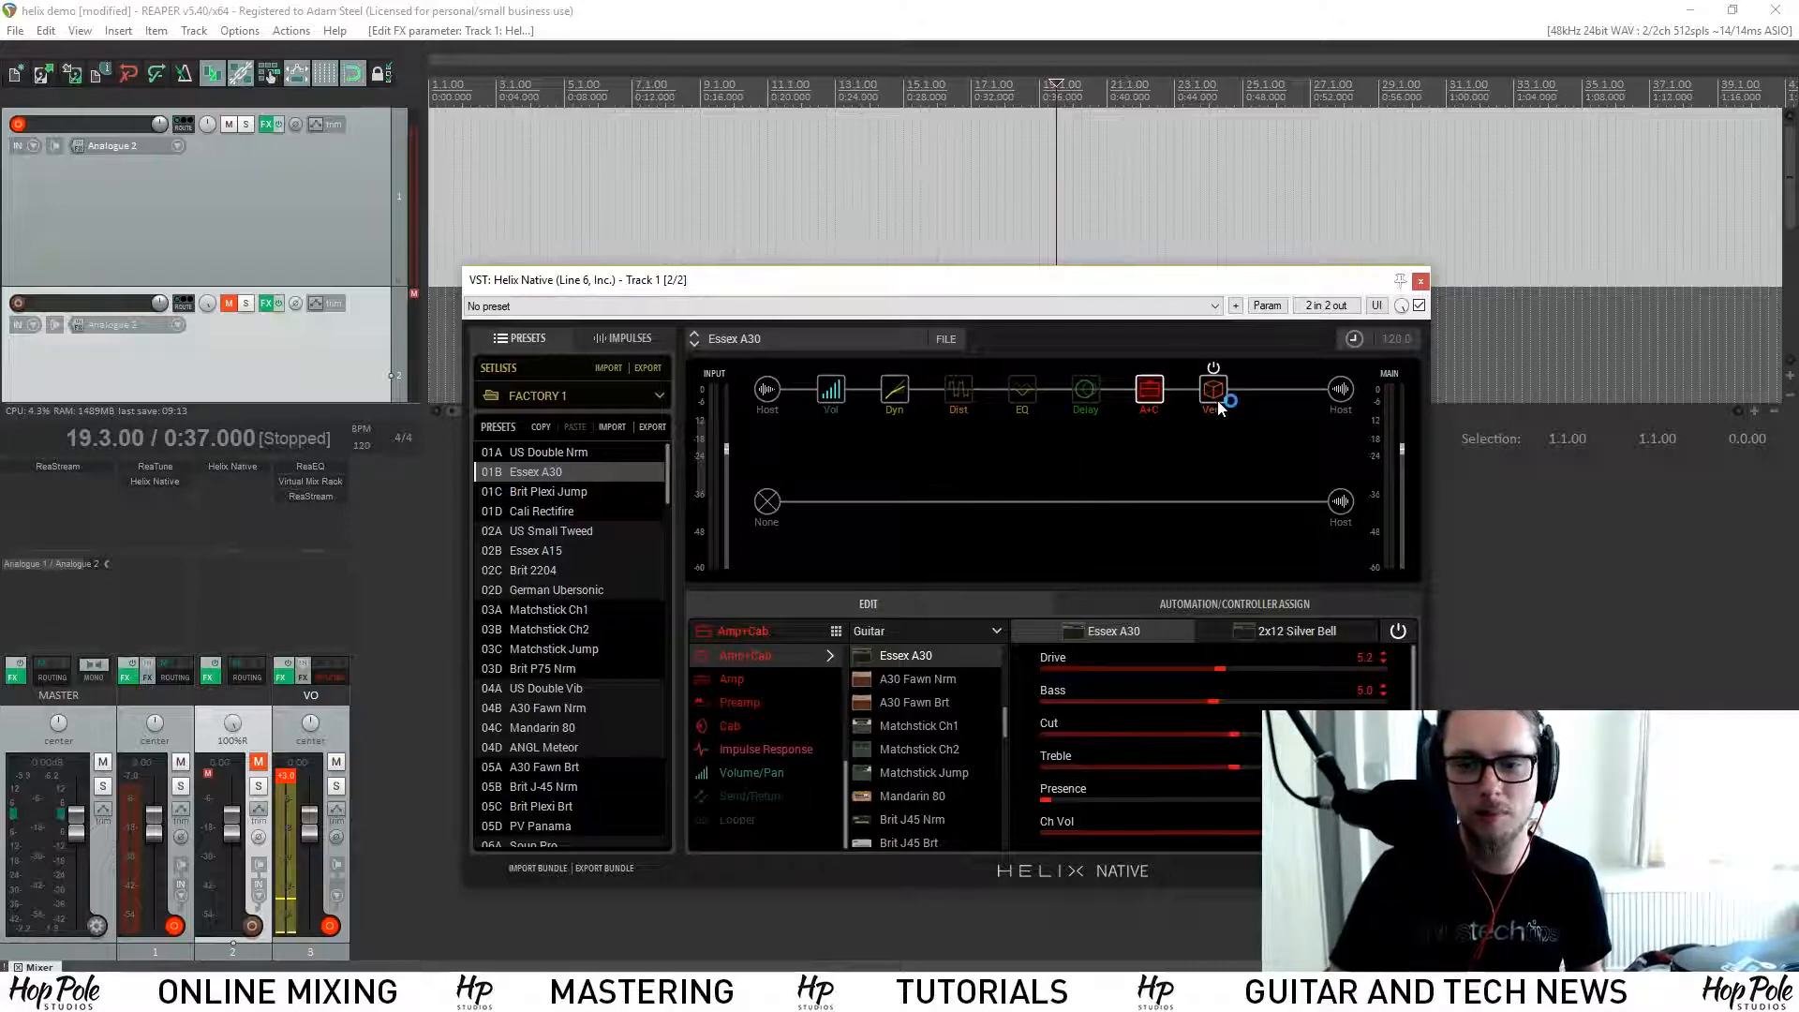
left_click(1014, 405)
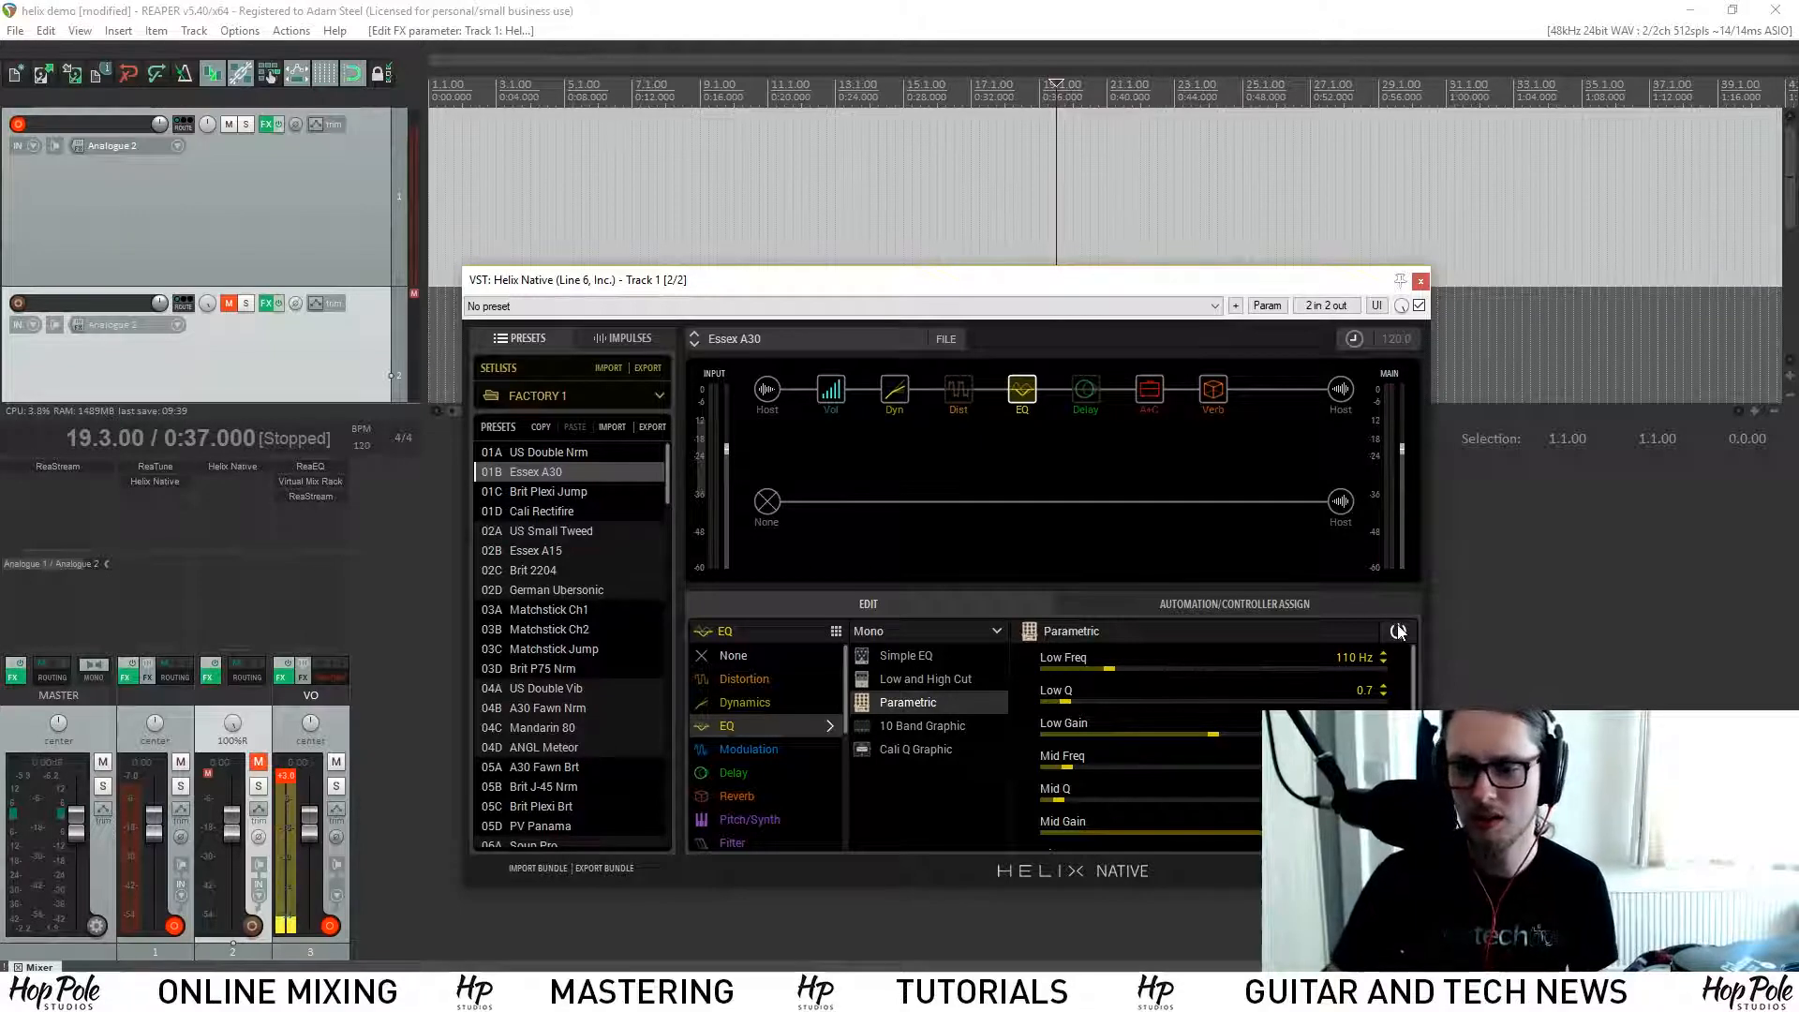
left_click(1085, 386)
left_click(1087, 373)
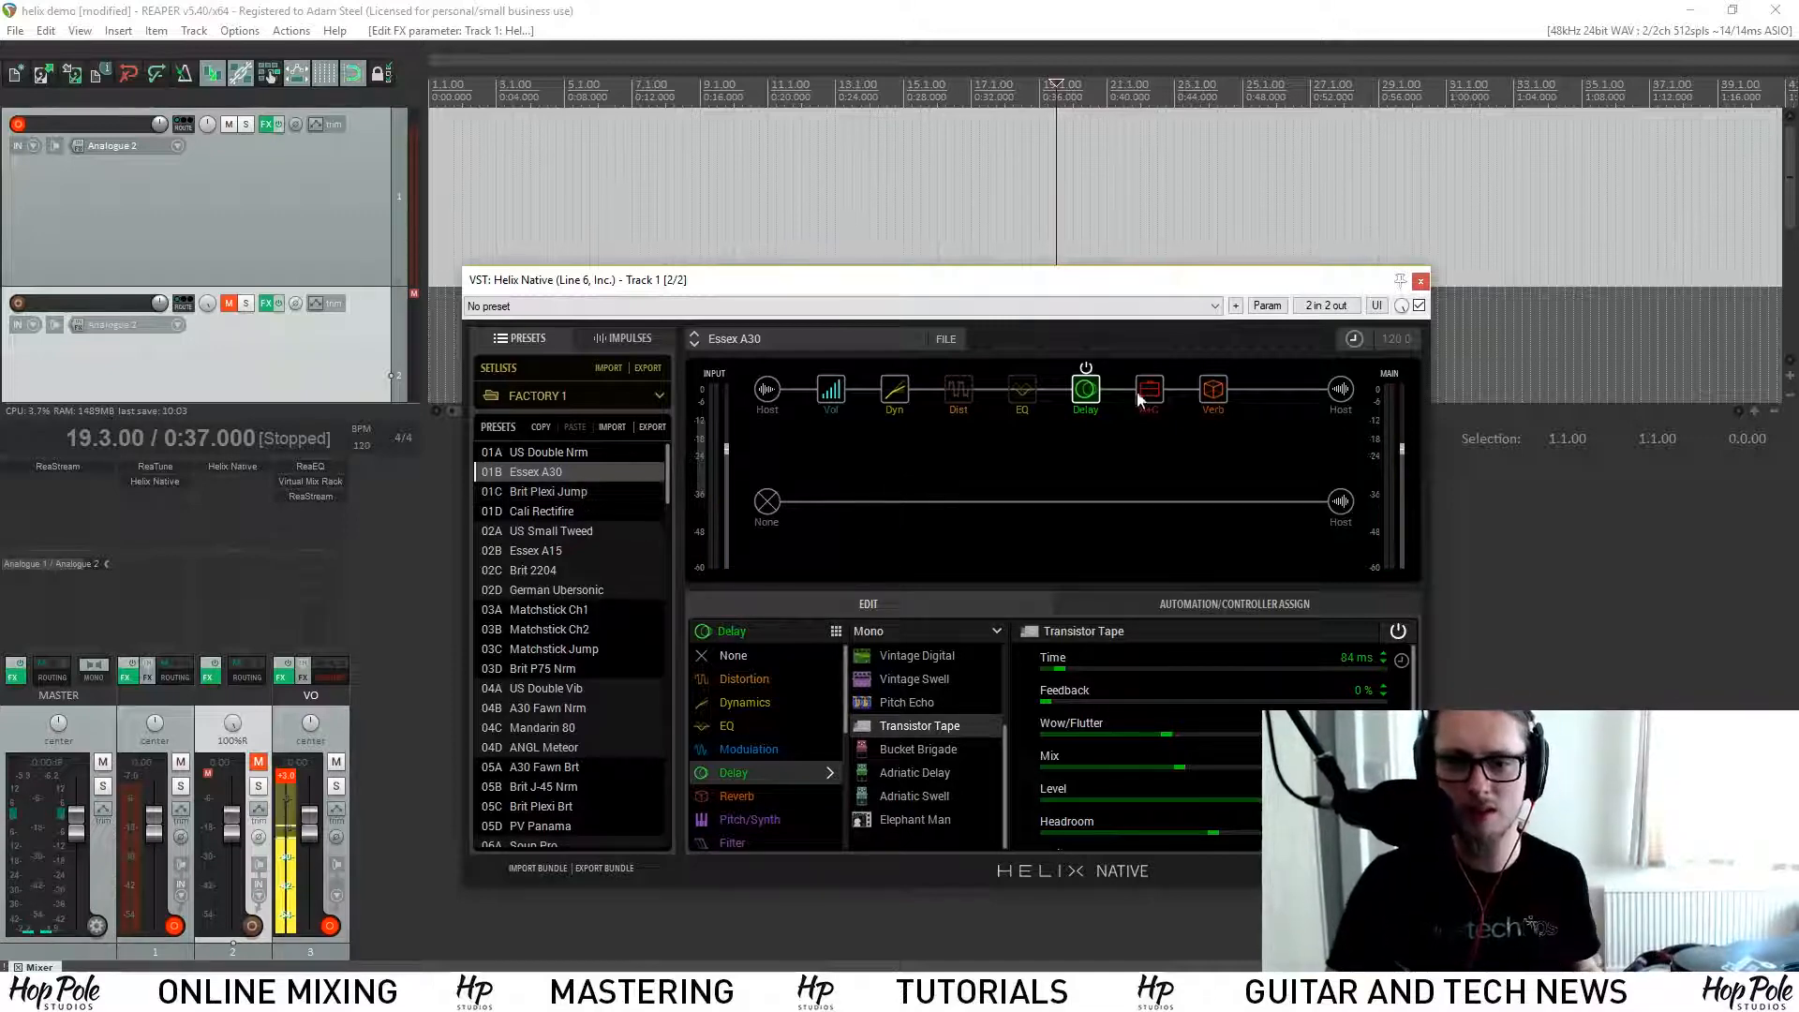
Step: Bypass the Hall reverb and turn on the host input's Input Gate in the Essex A30 preset
left_click(1206, 398)
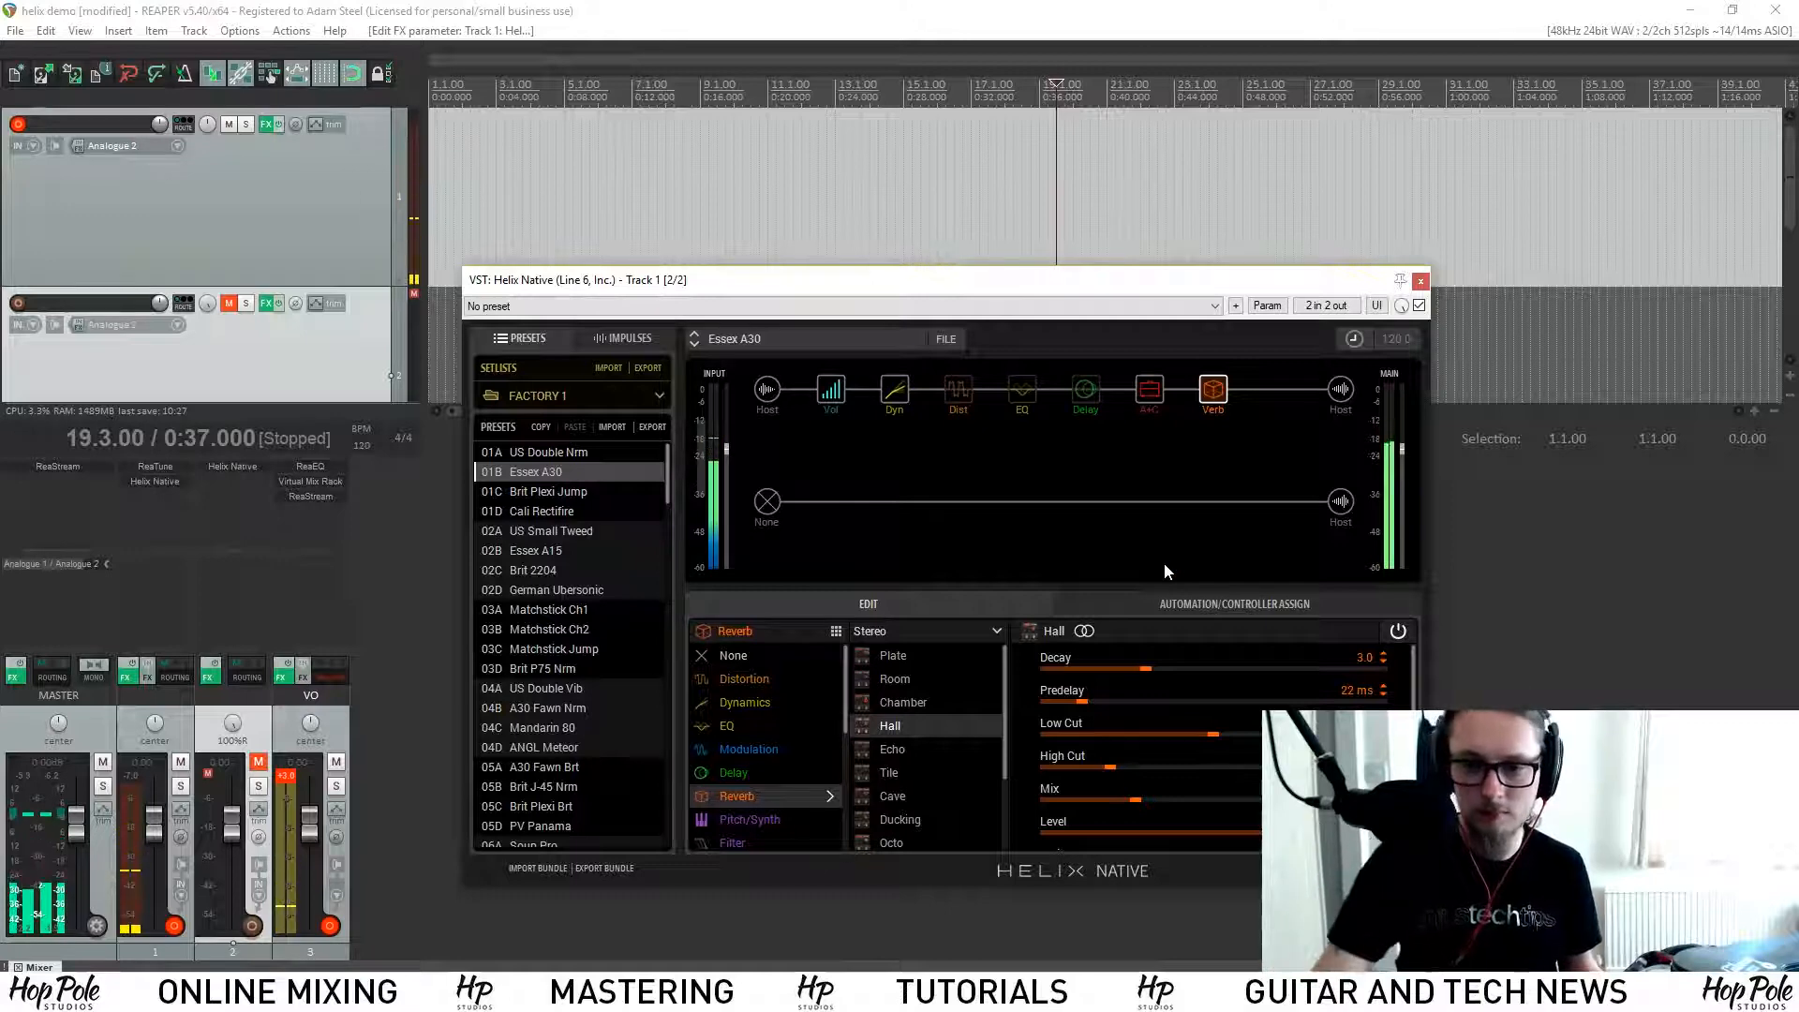
left_click(1412, 637)
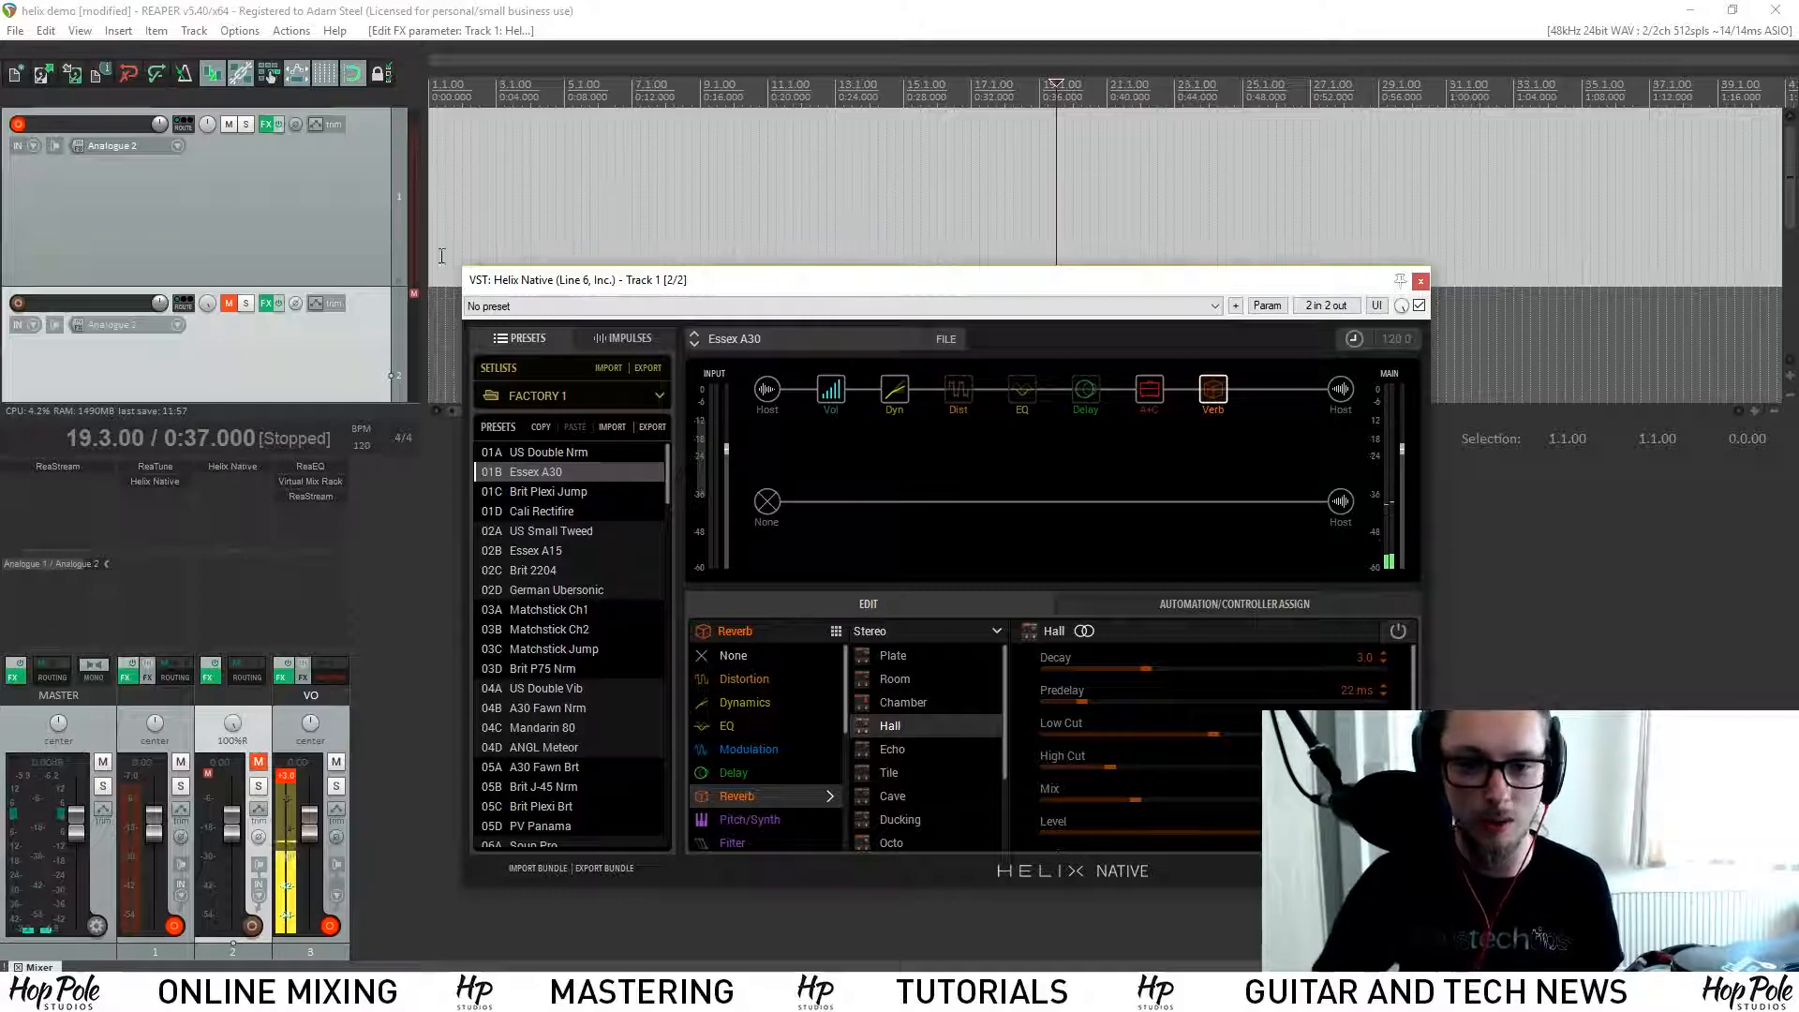
left_click(768, 390)
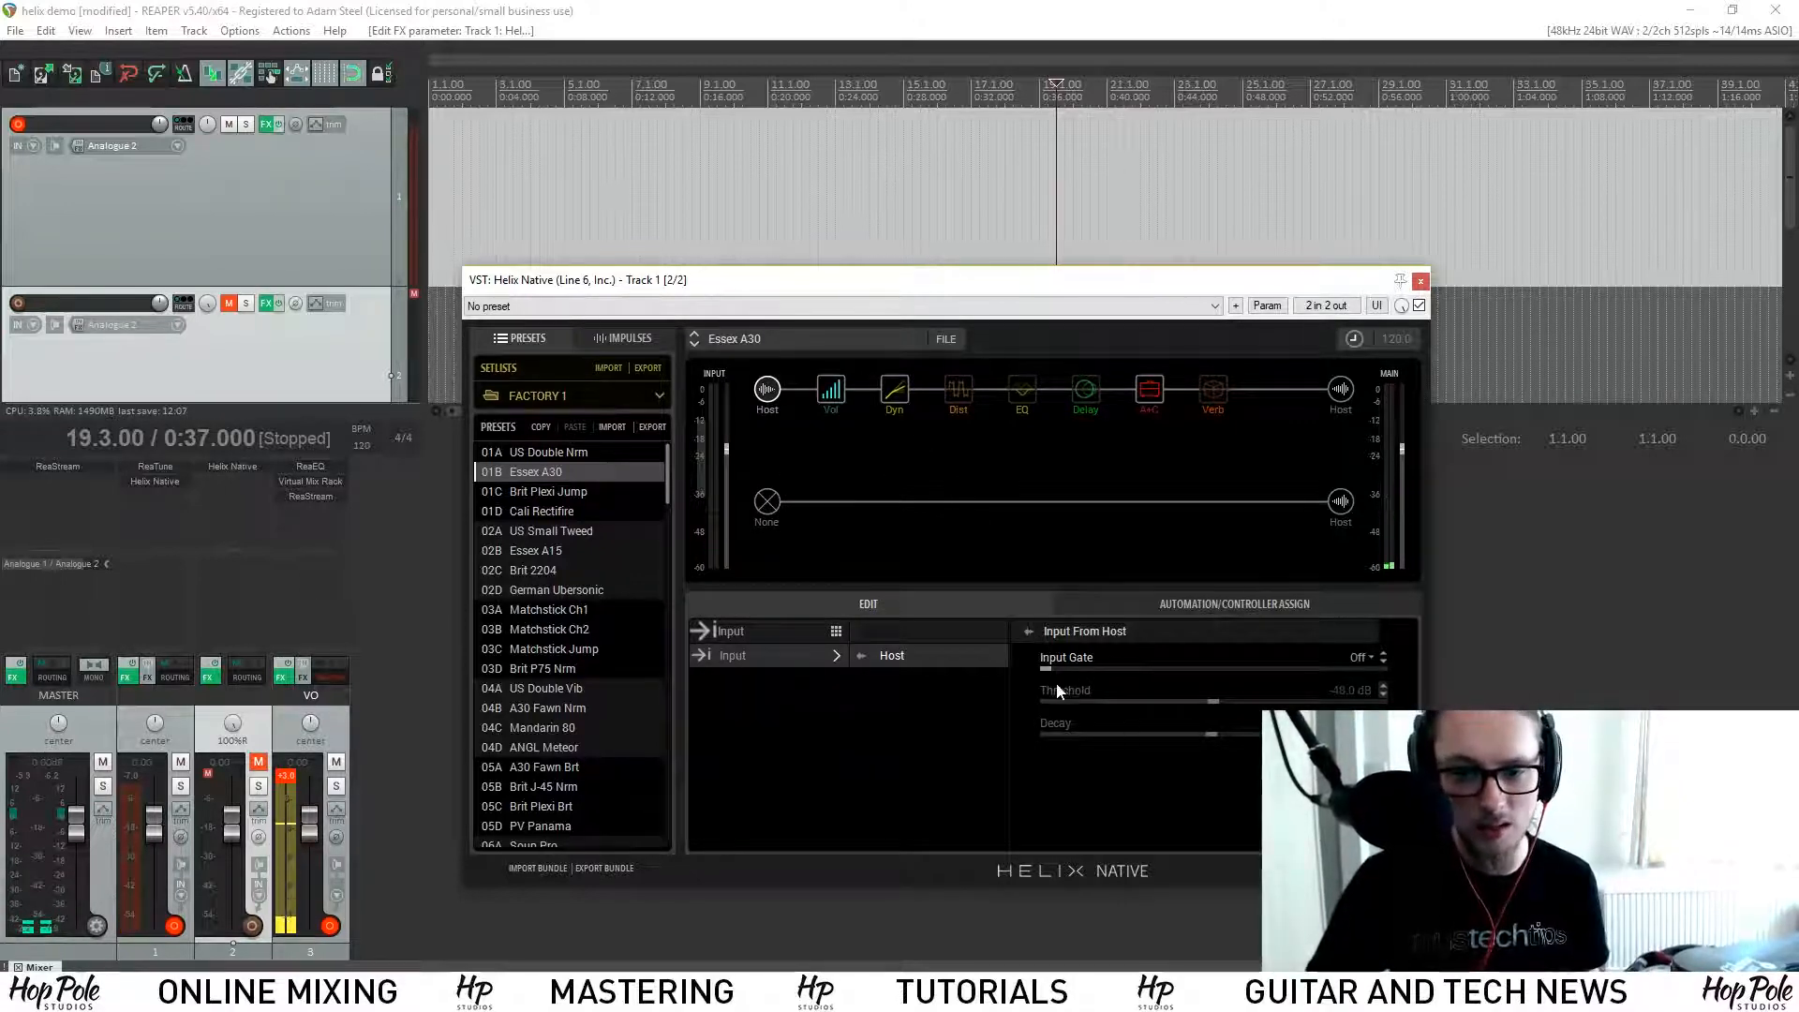
left_click_drag(1076, 669, 1371, 683)
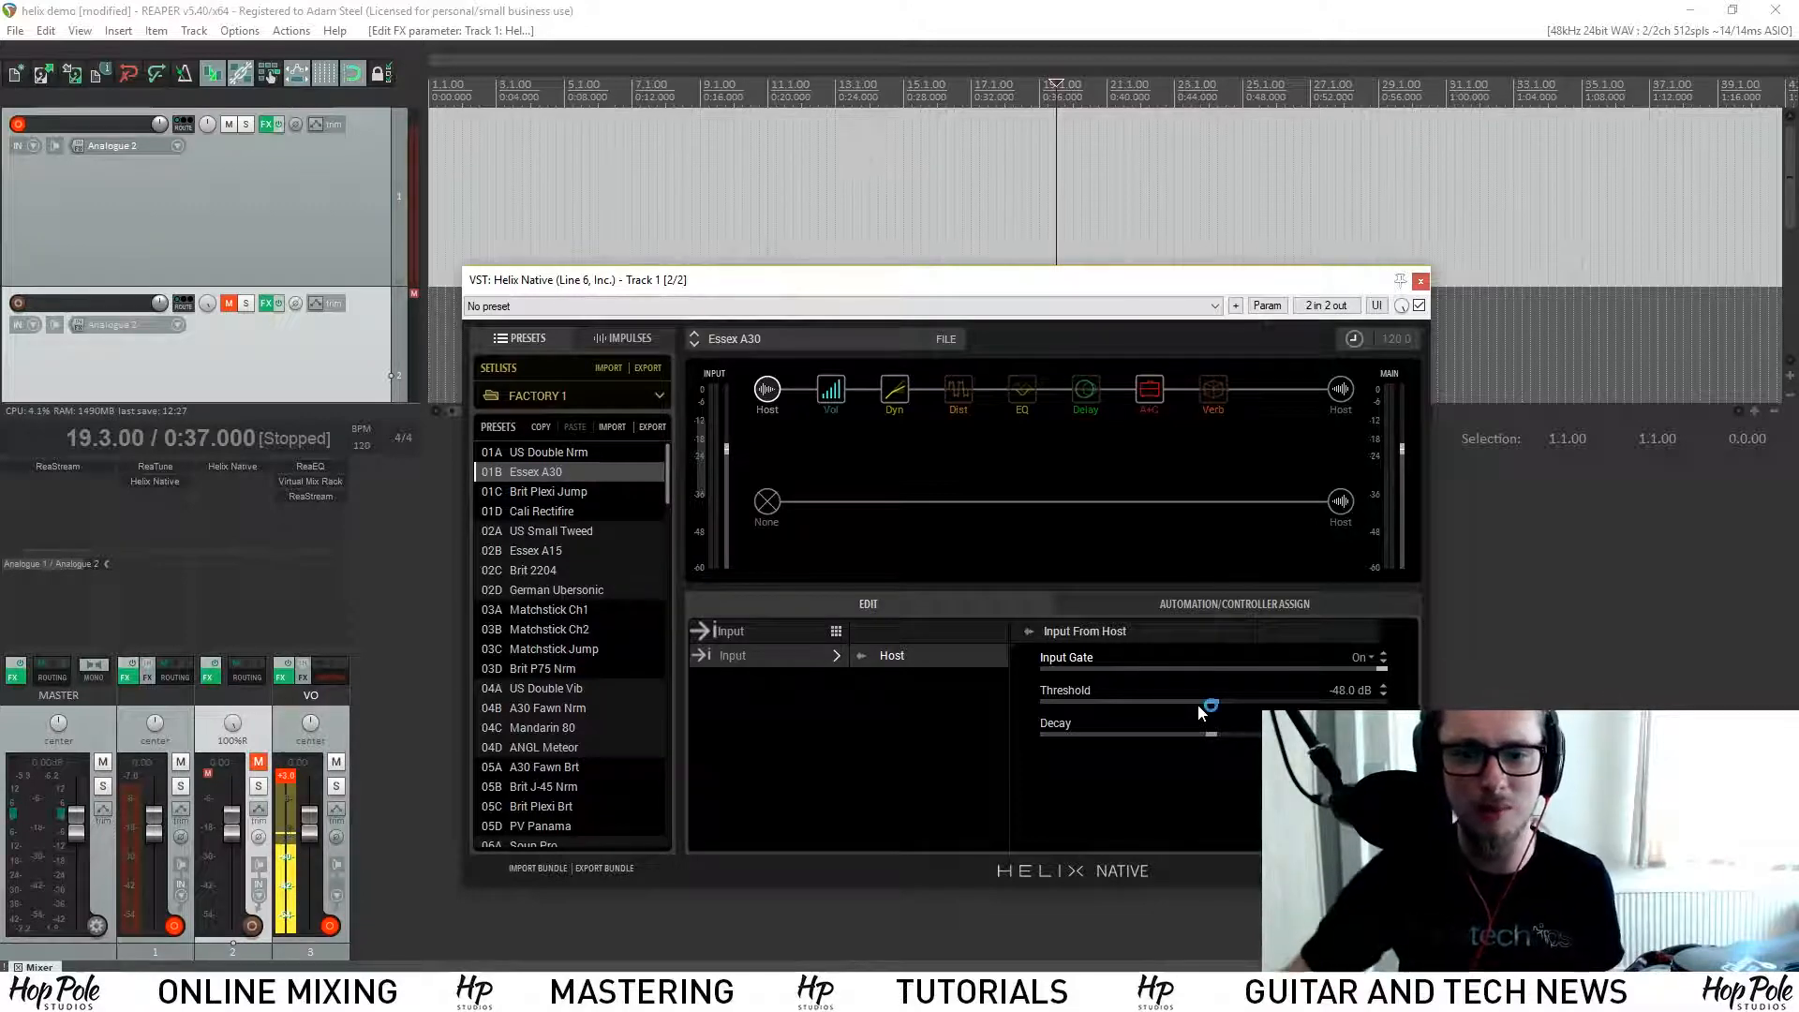
left_click(900, 401)
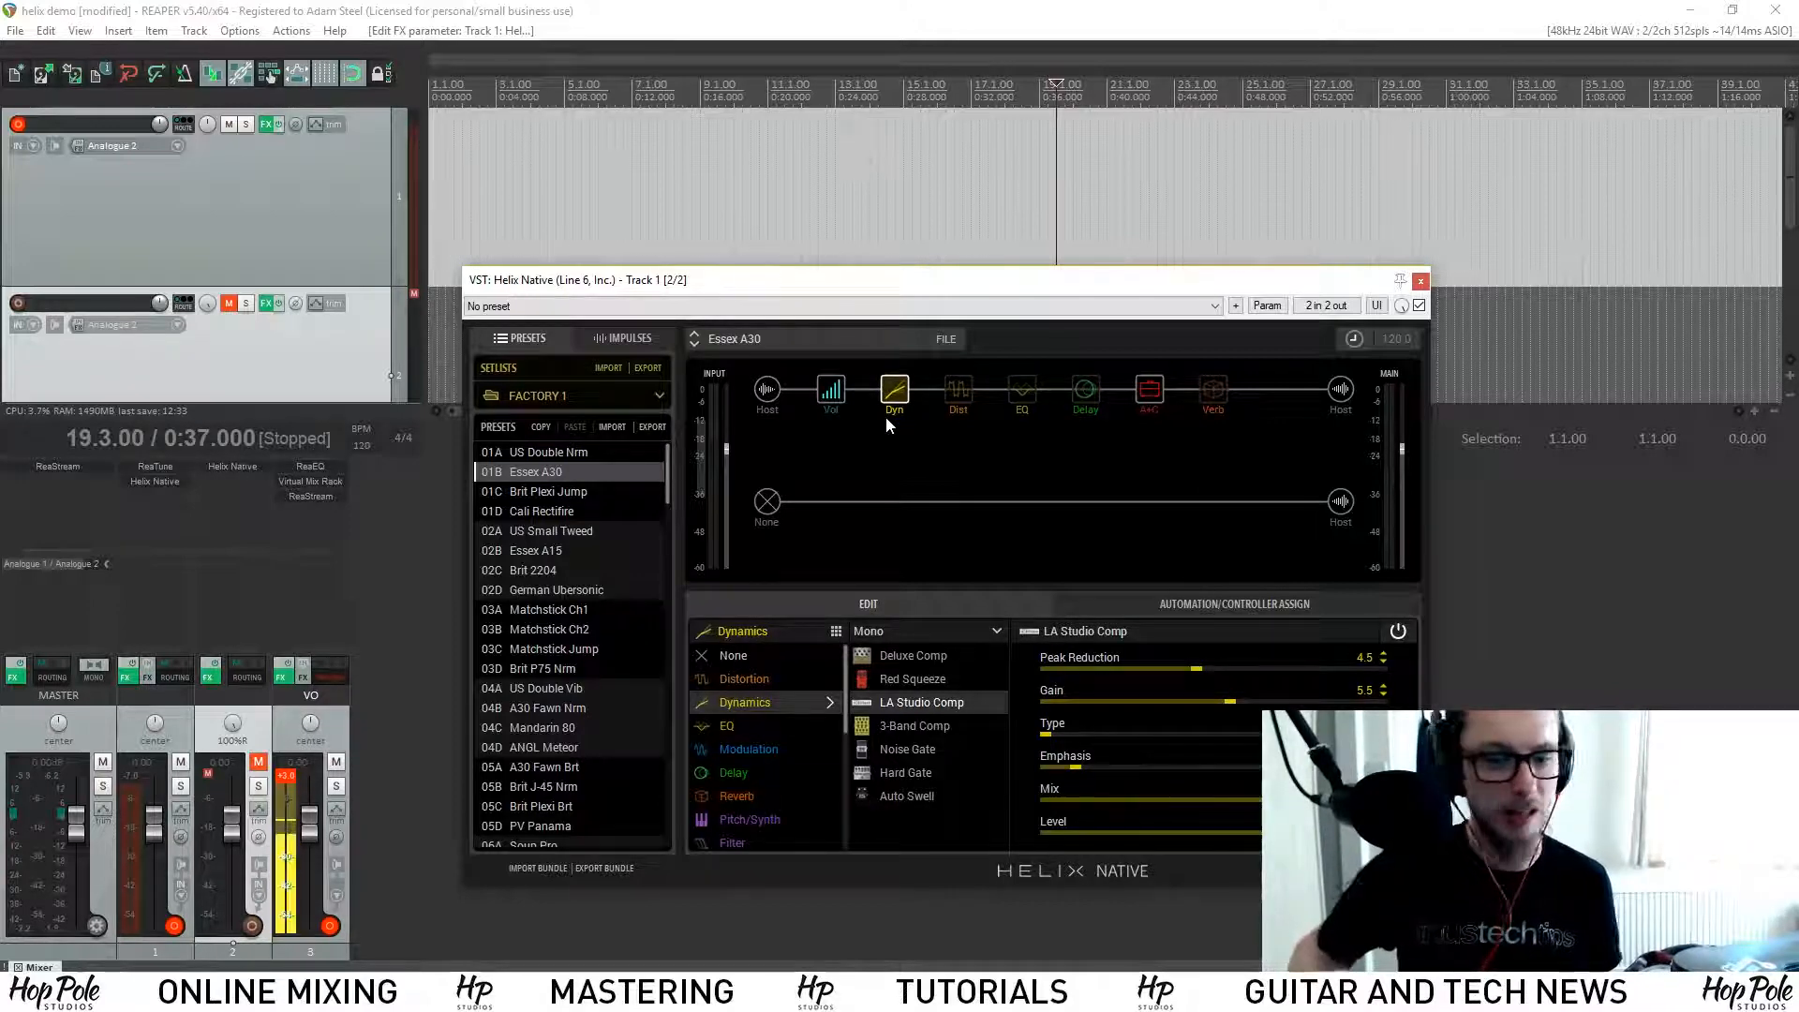
Step: Load the Brit Plexi Jump preset and sweep its amp's Master control down and up, finishing at 6.8
left_click(549, 491)
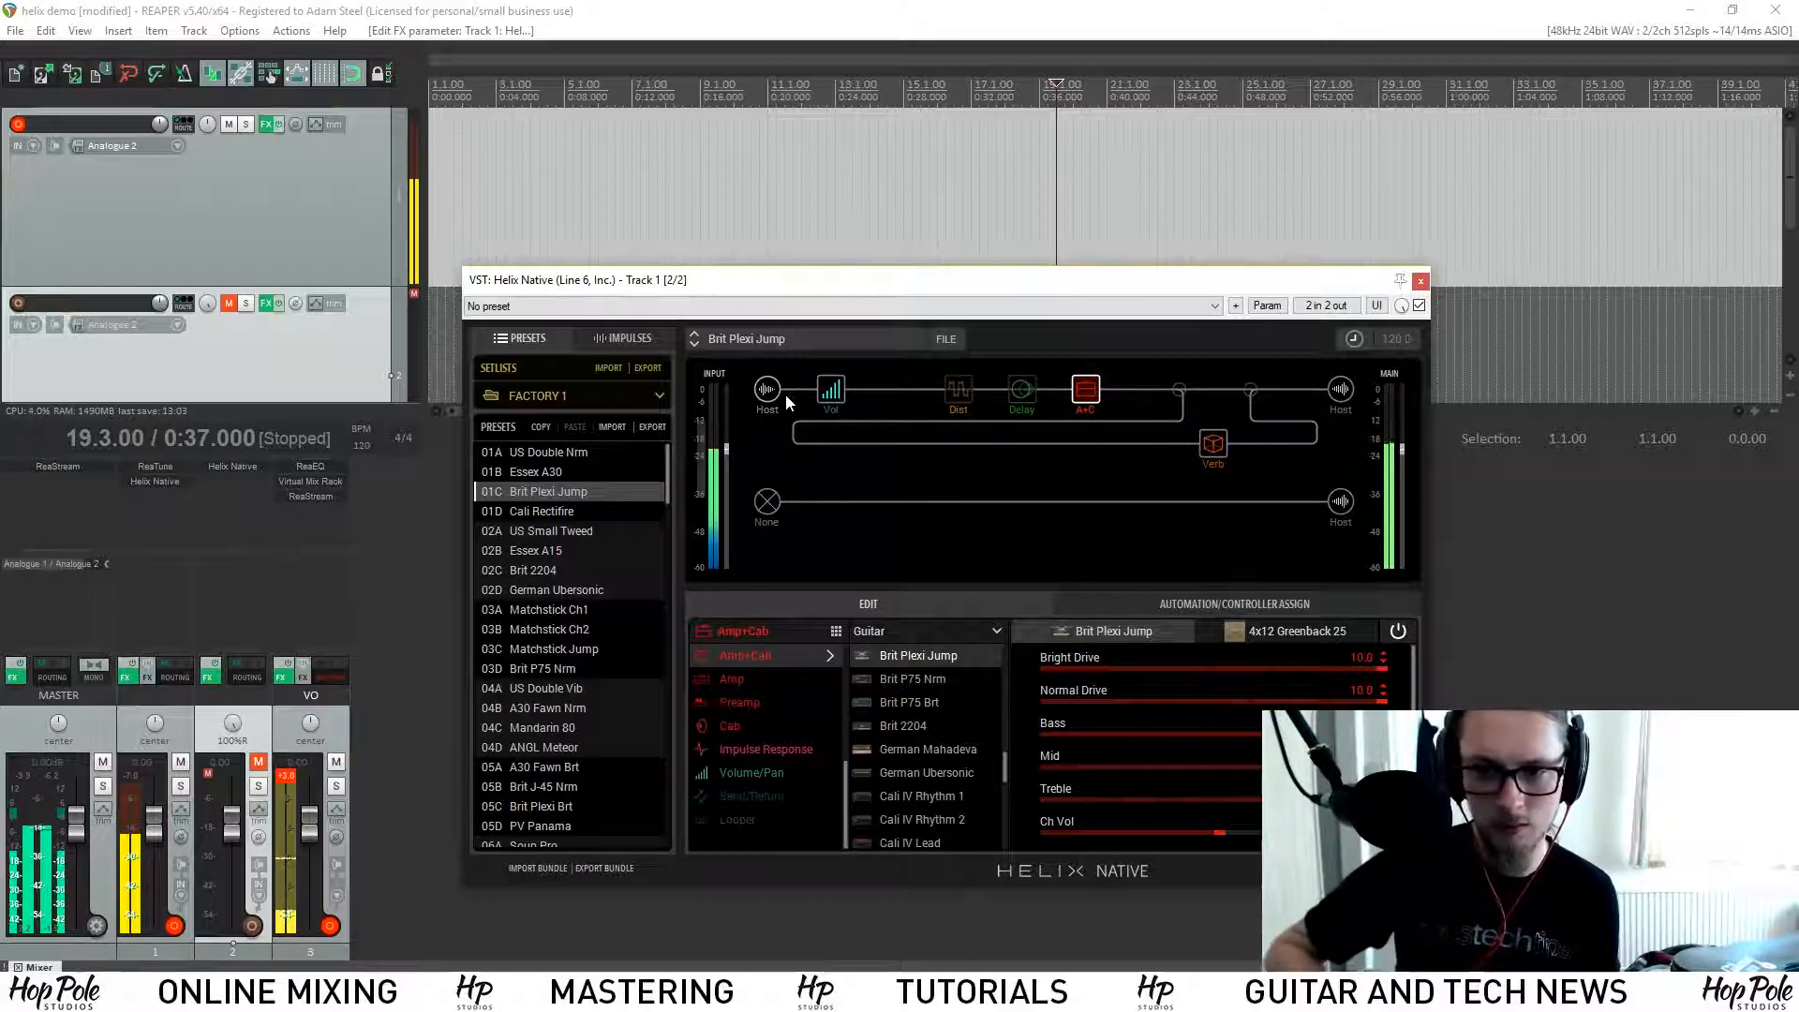
left_click(1341, 393)
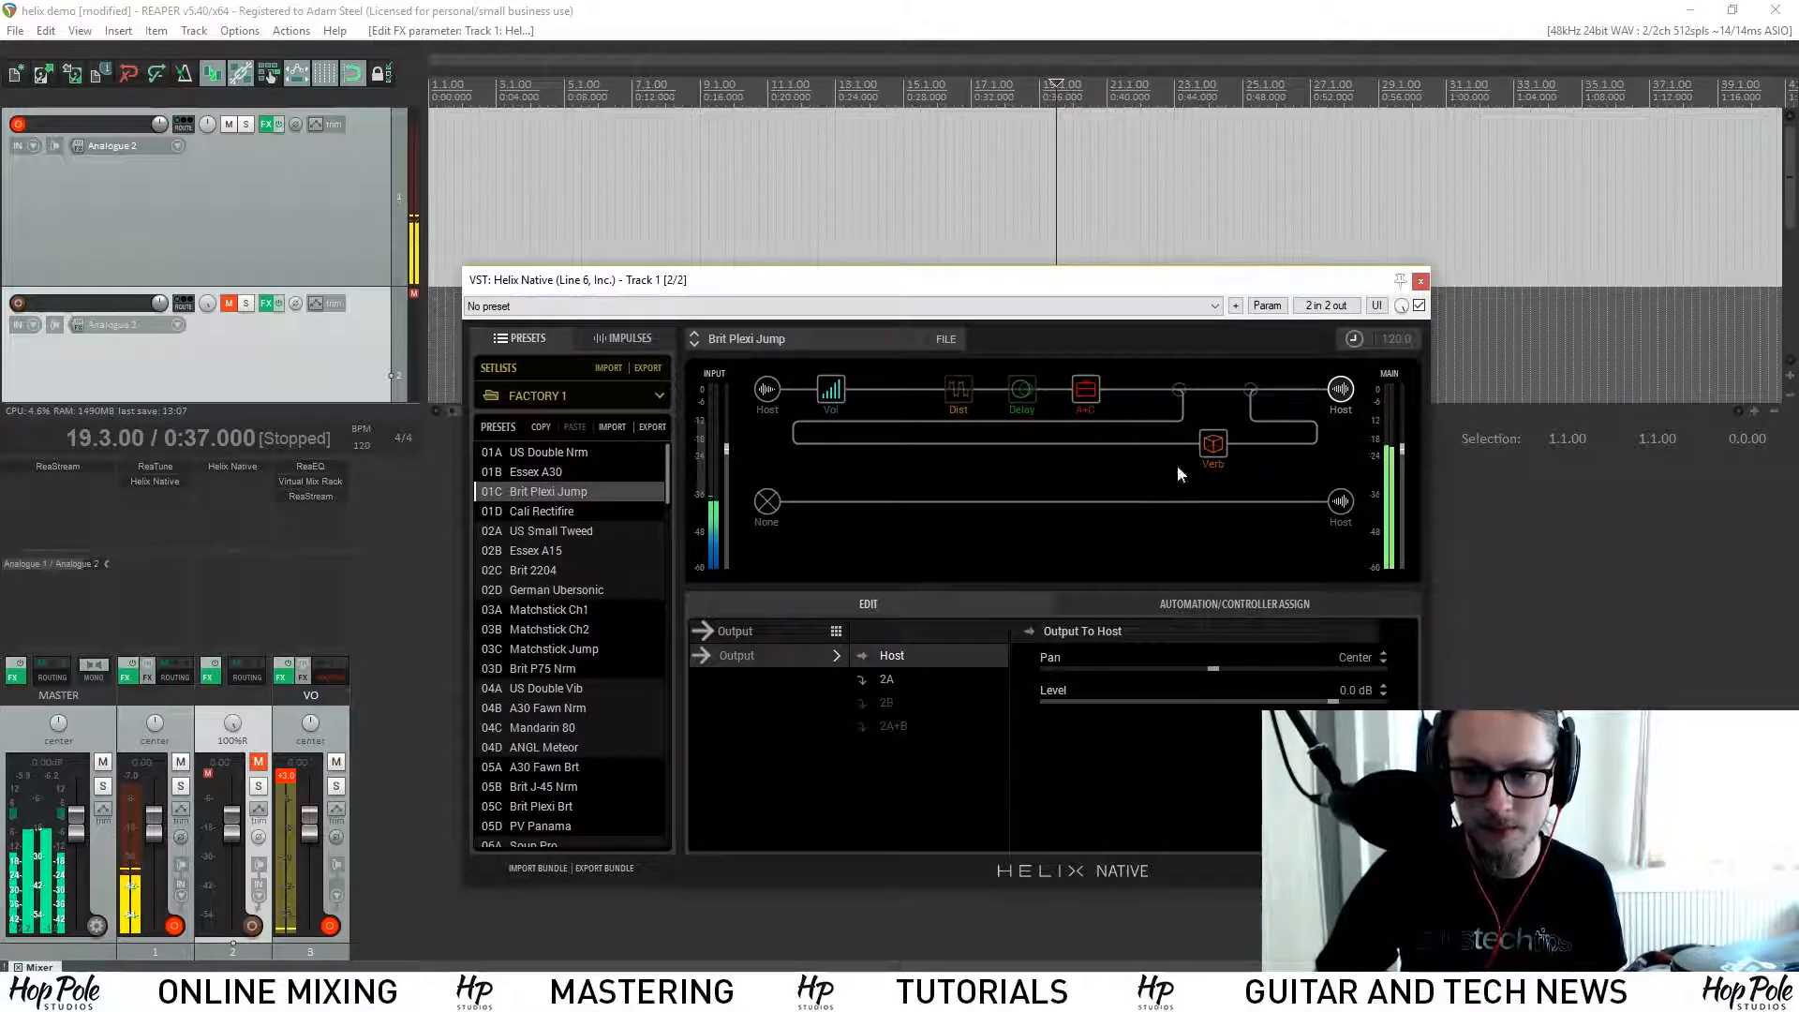
left_click(1087, 398)
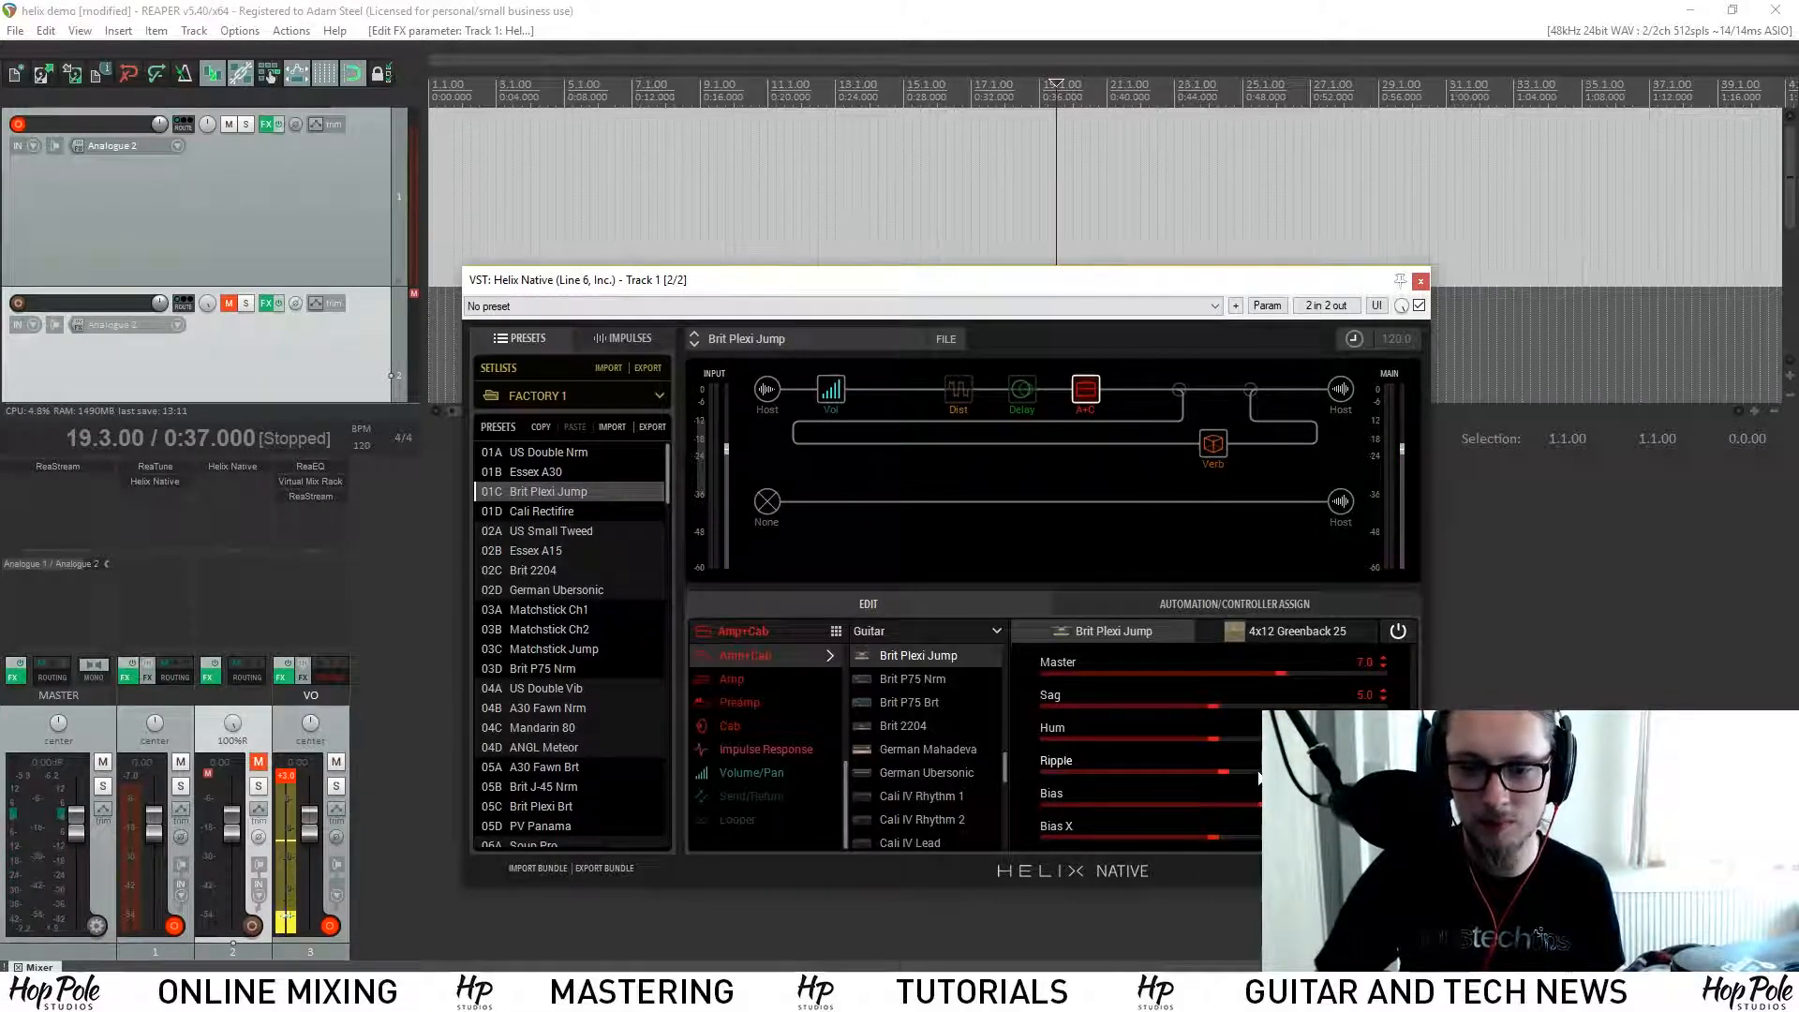
scroll(1153, 750, "up", 1)
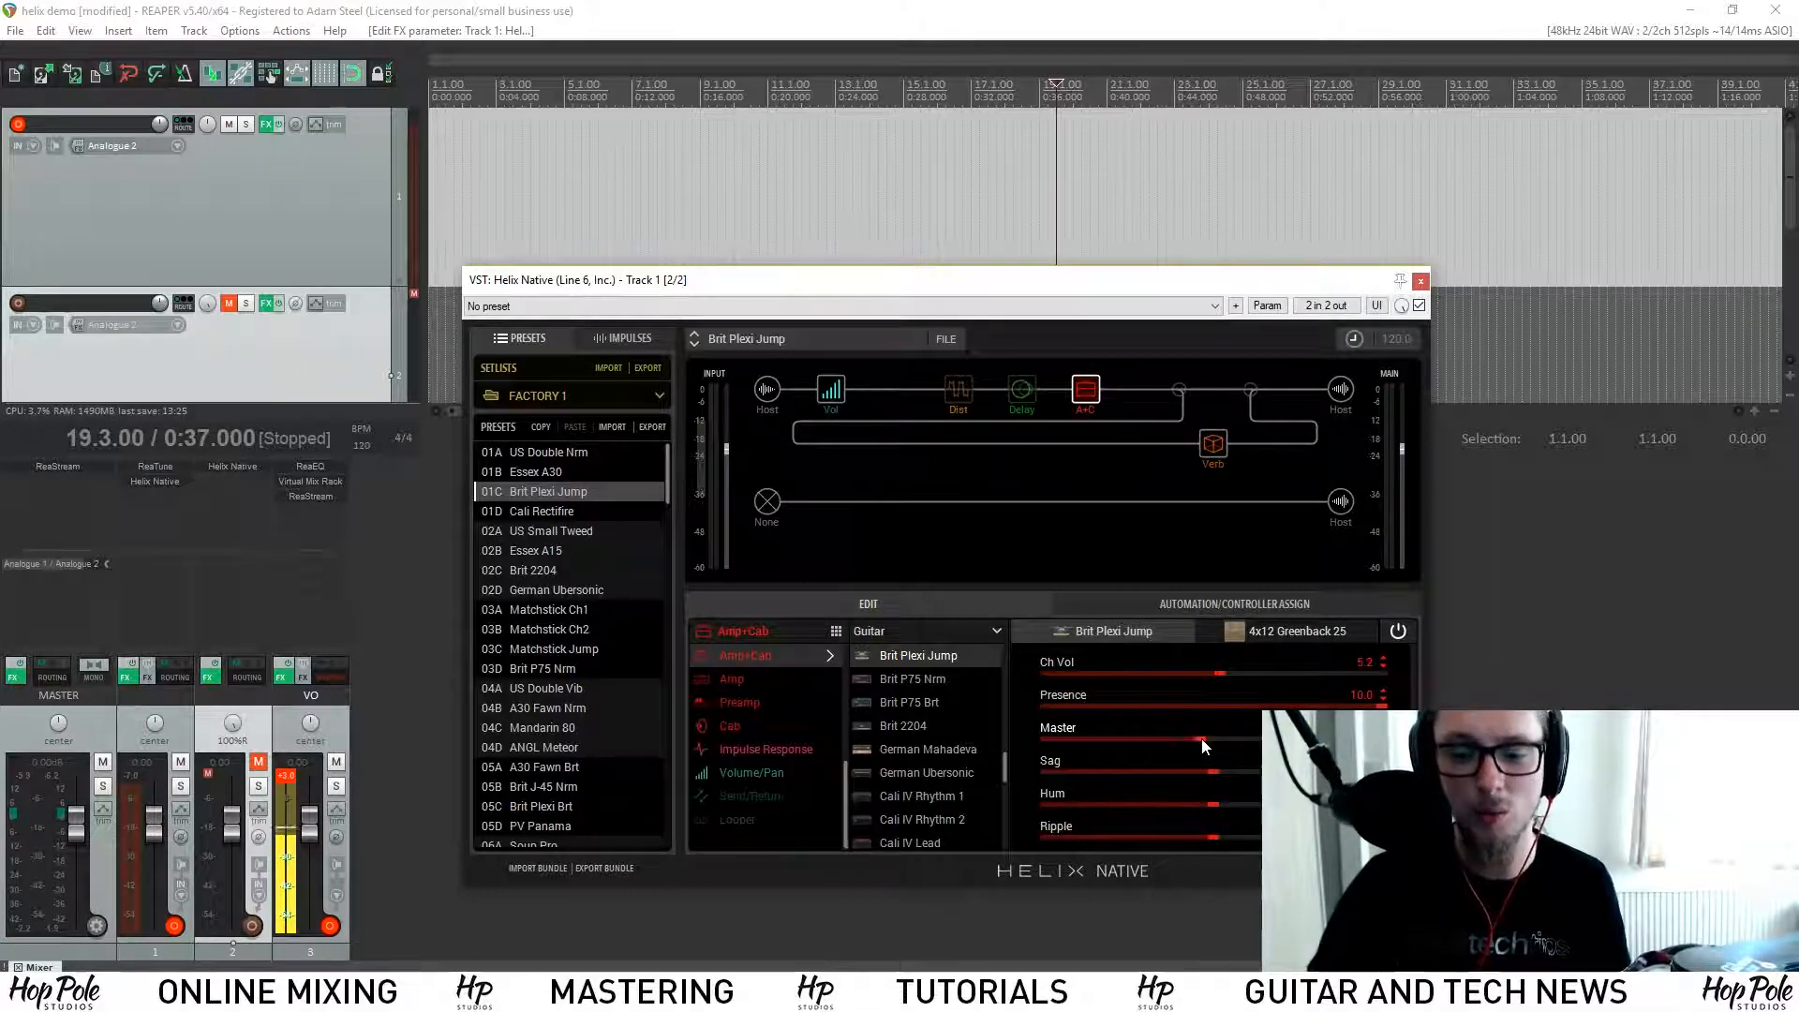
left_click_drag(1202, 741, 1170, 739)
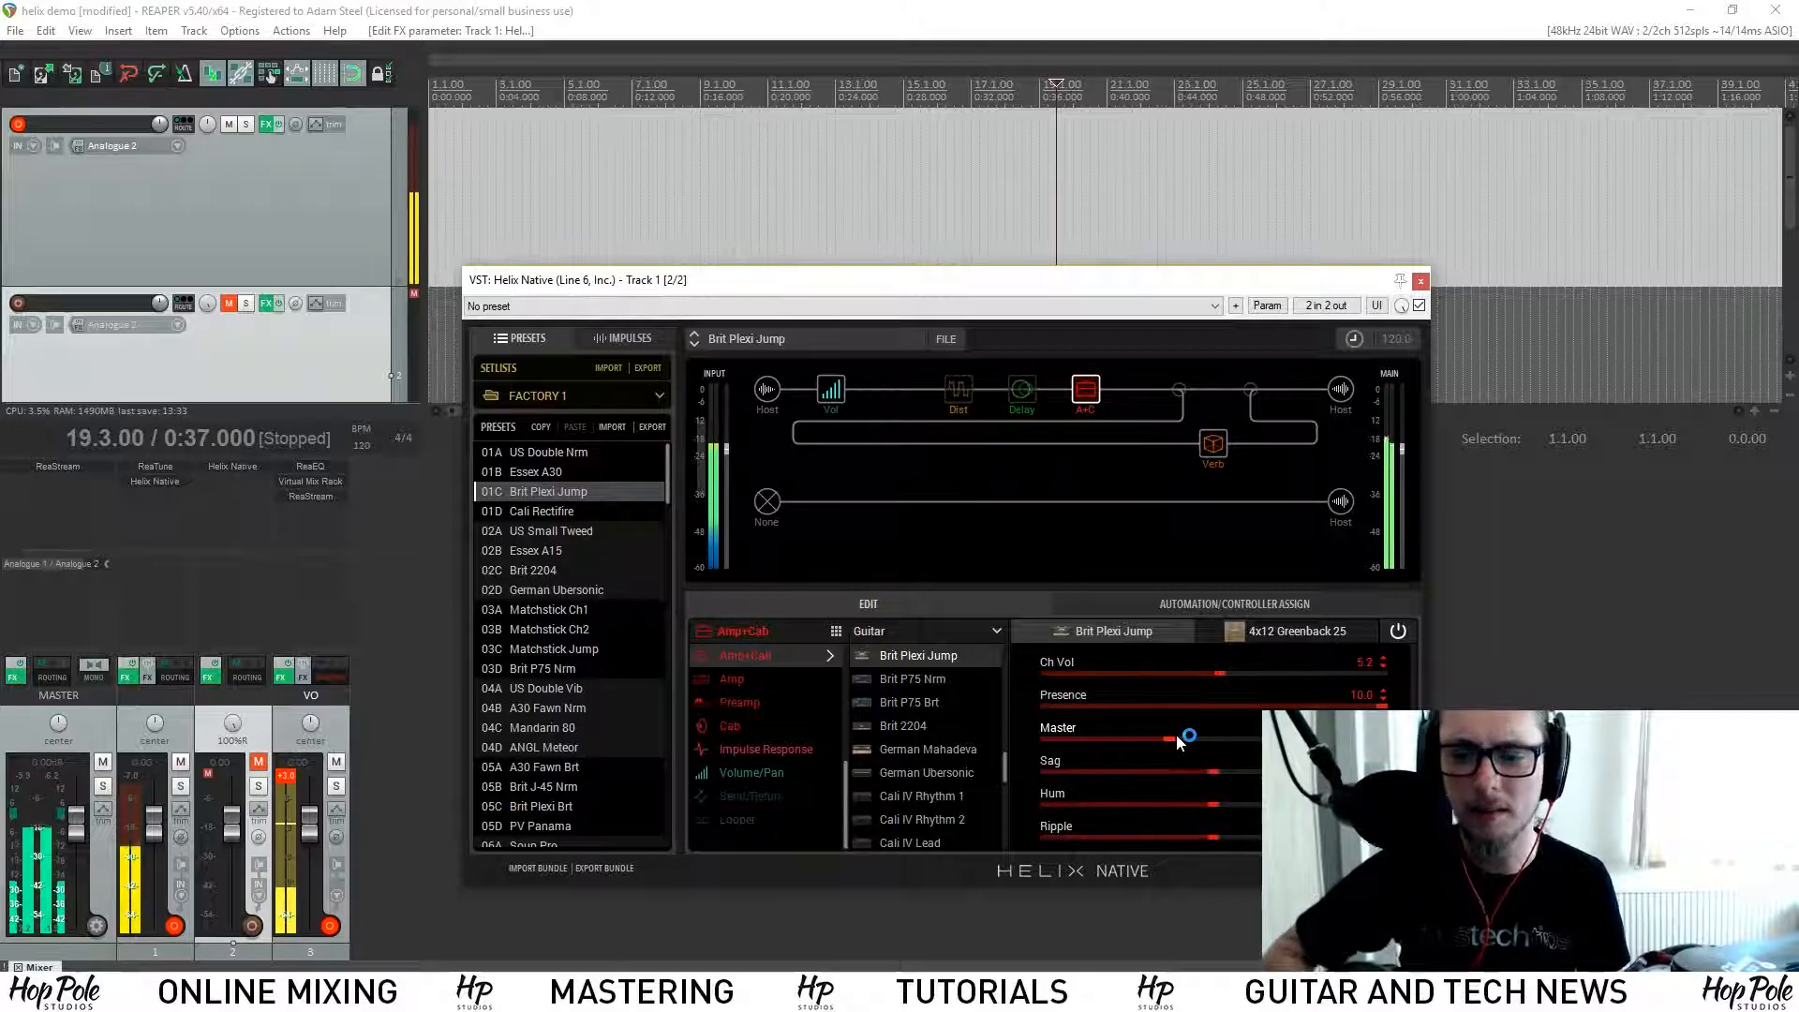
left_click_drag(1171, 739, 1331, 740)
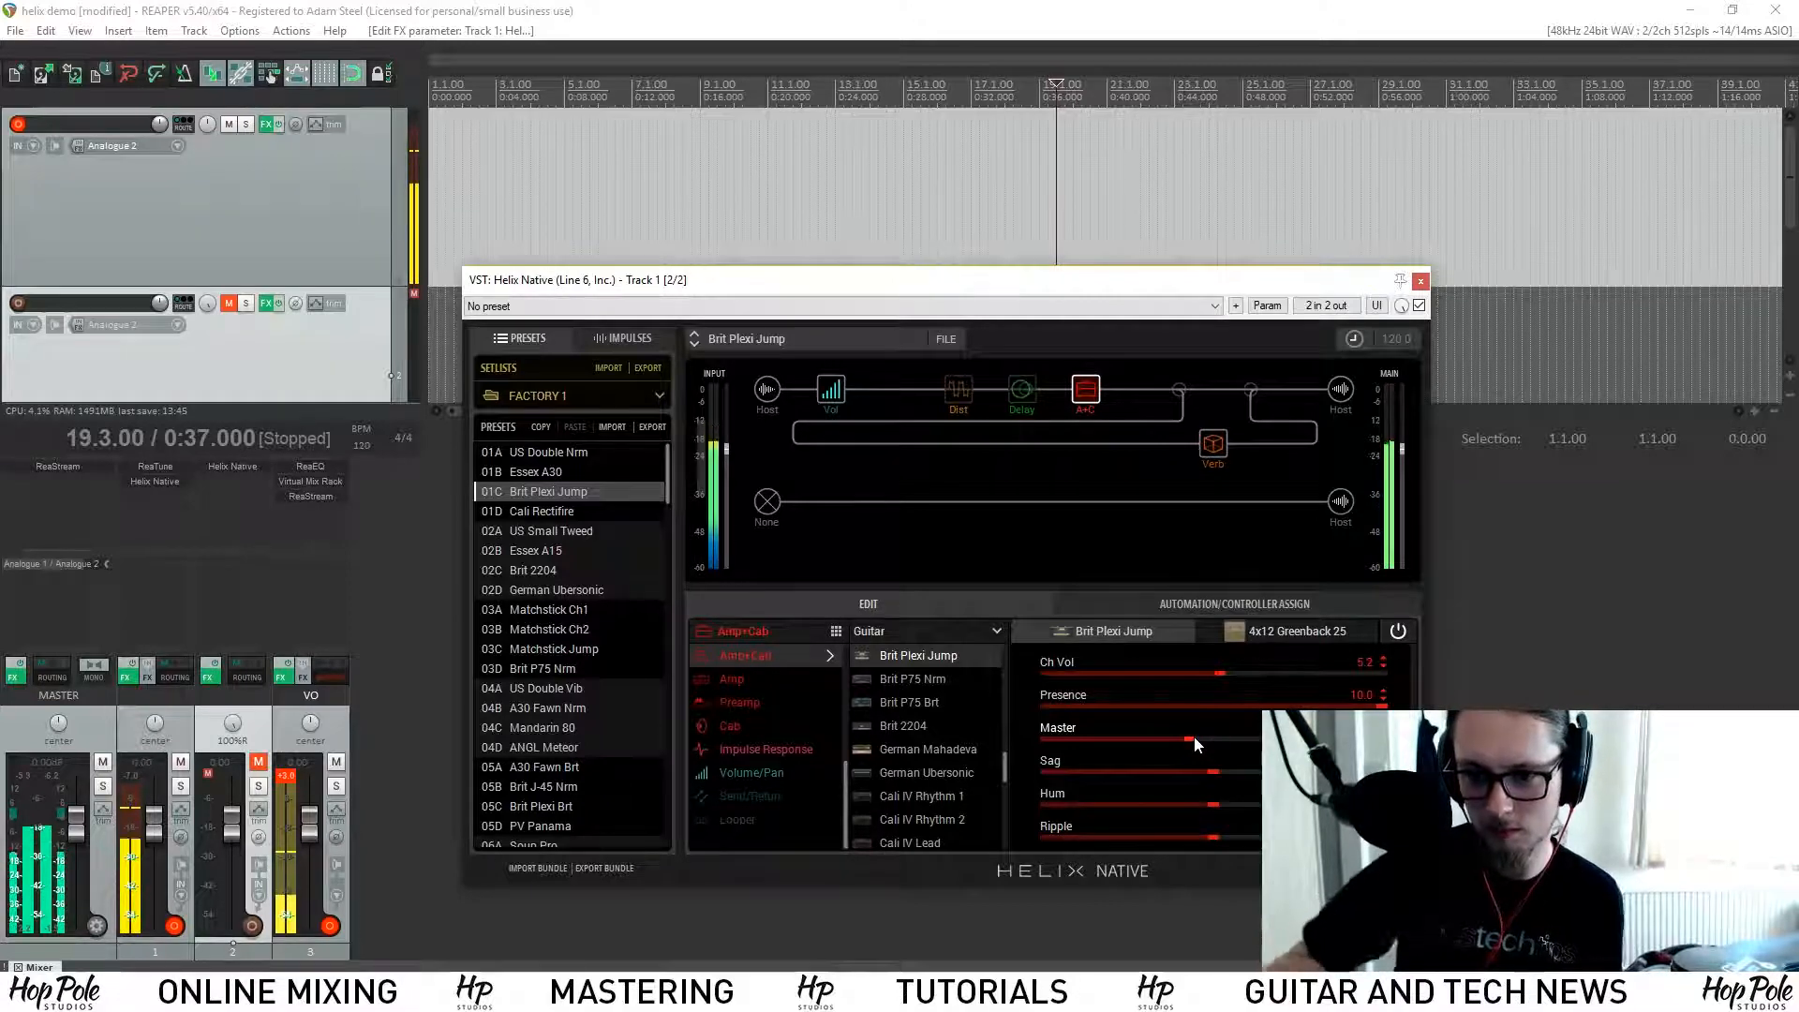
left_click_drag(1191, 738, 1330, 739)
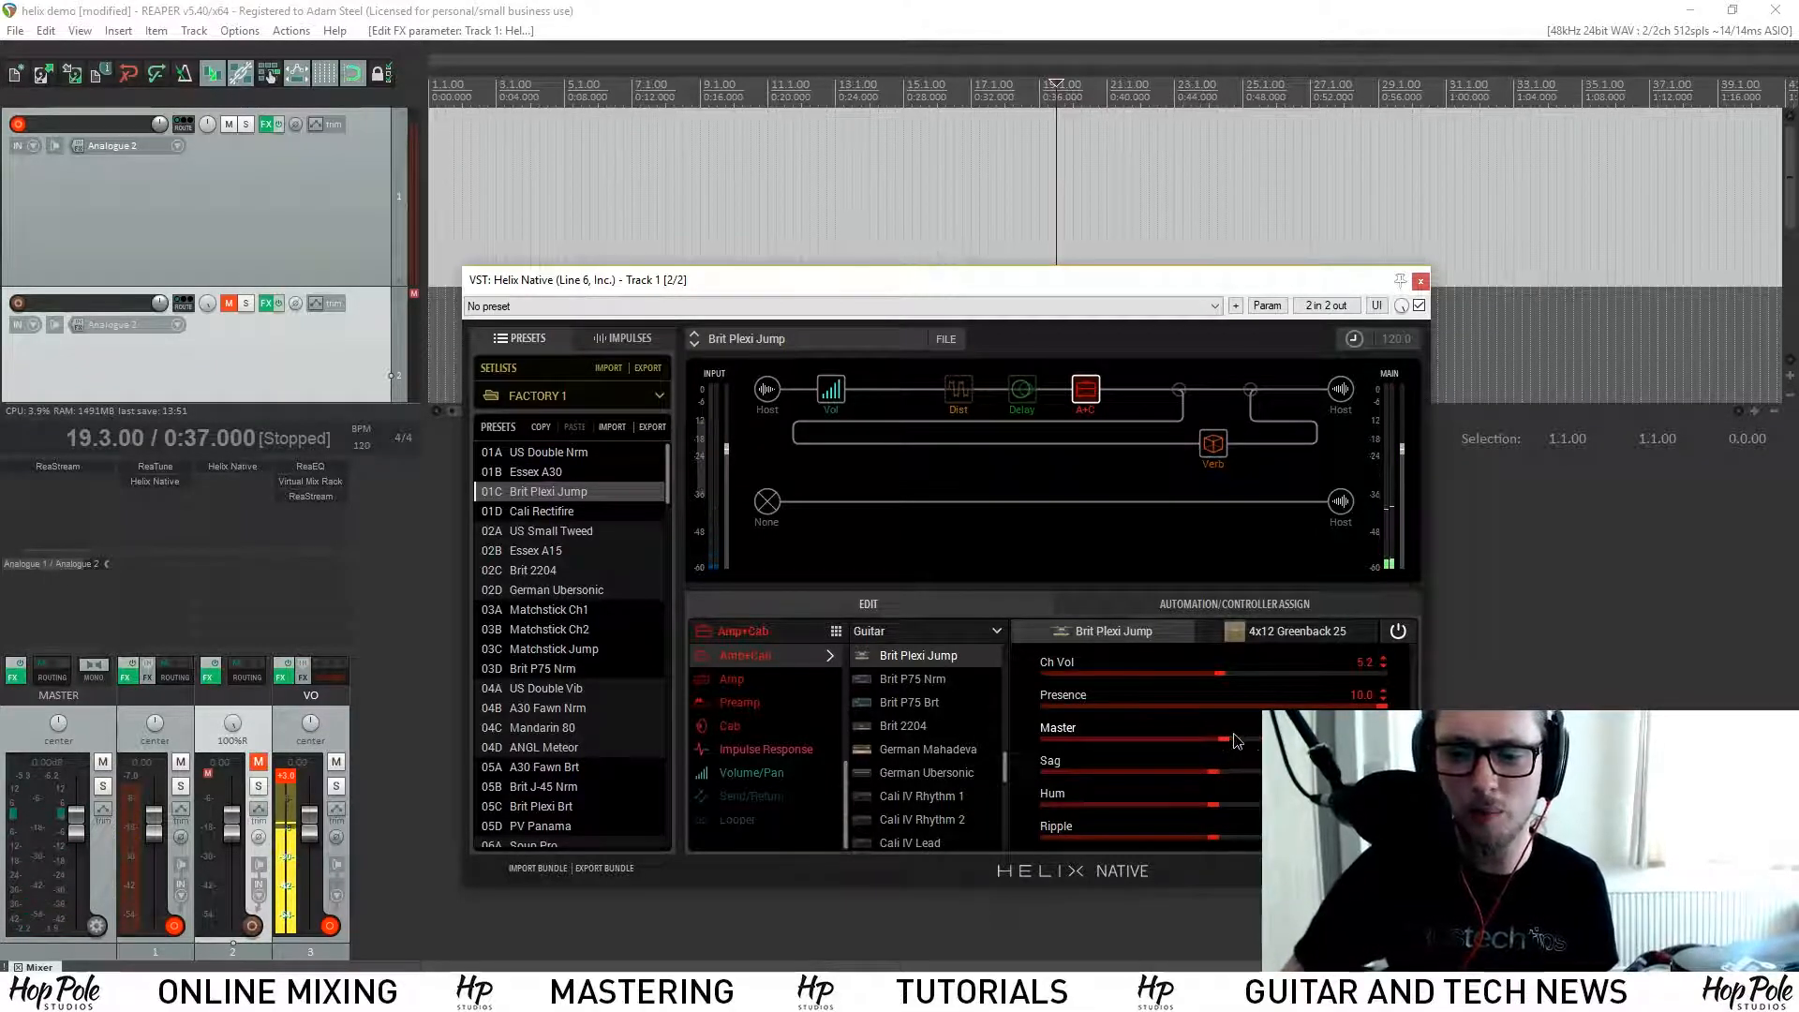
scroll(1153, 750, "down", 2)
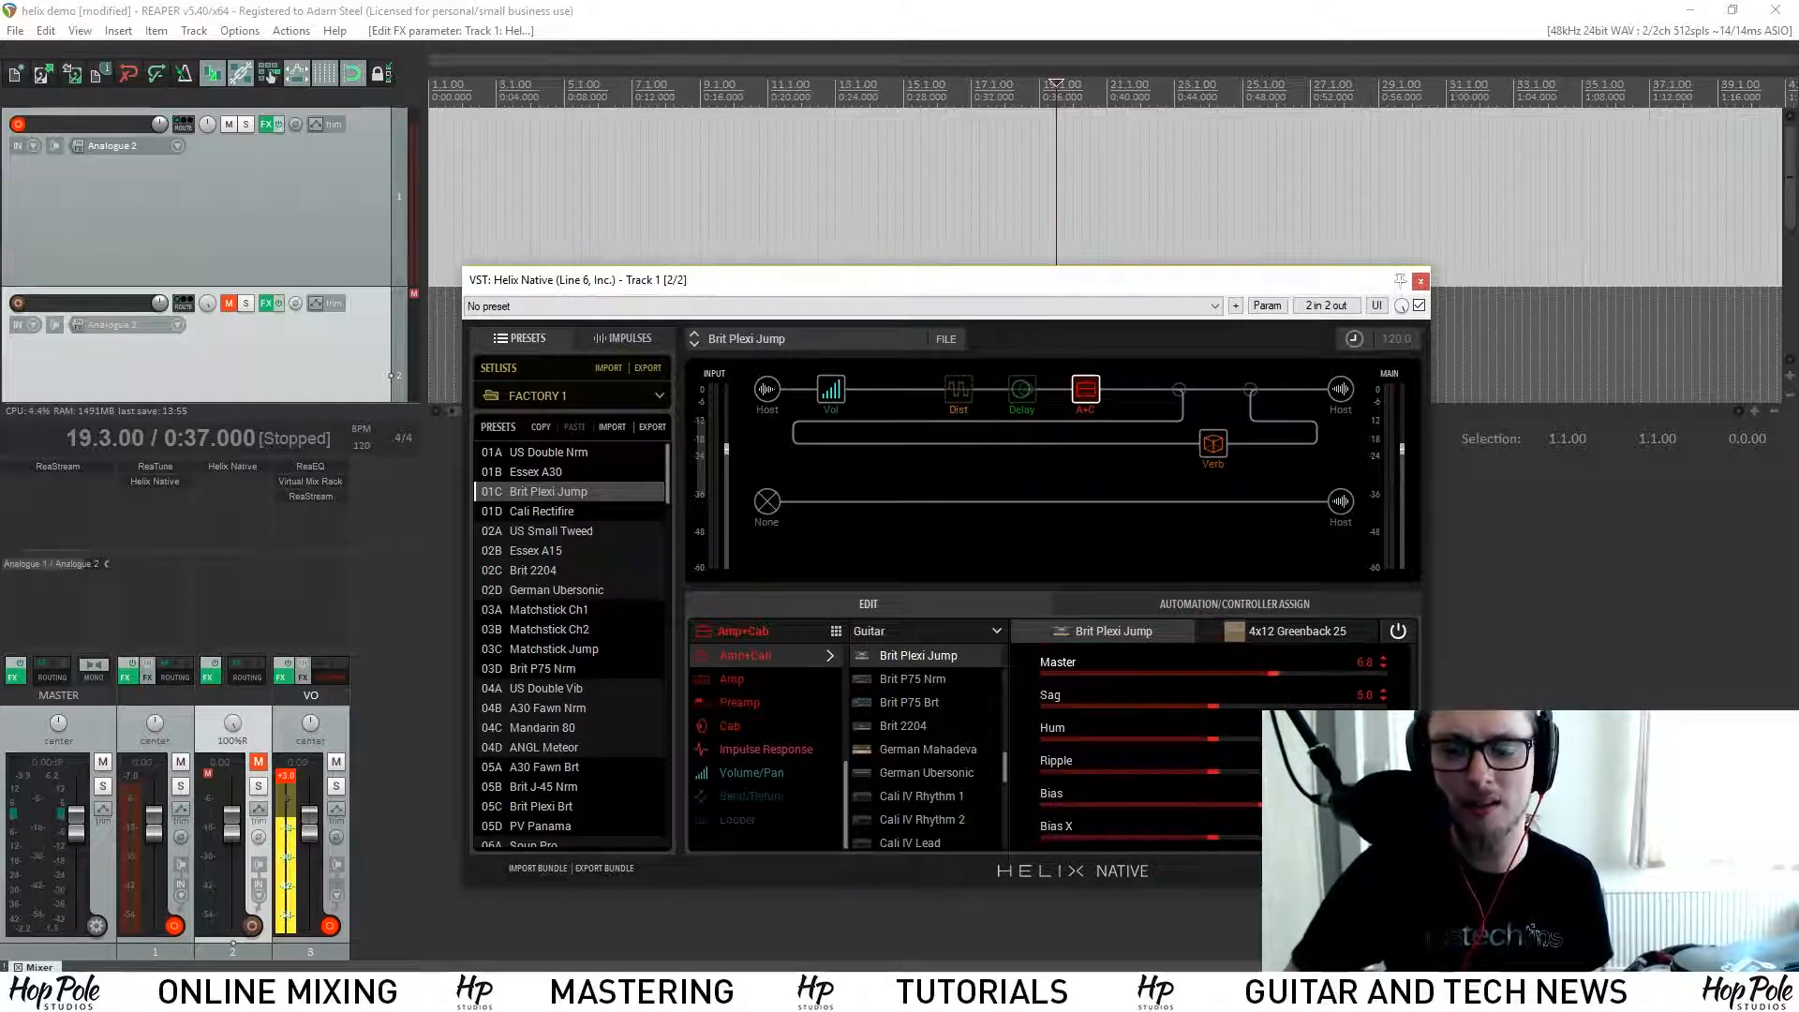
scroll(1153, 750, "up", 2)
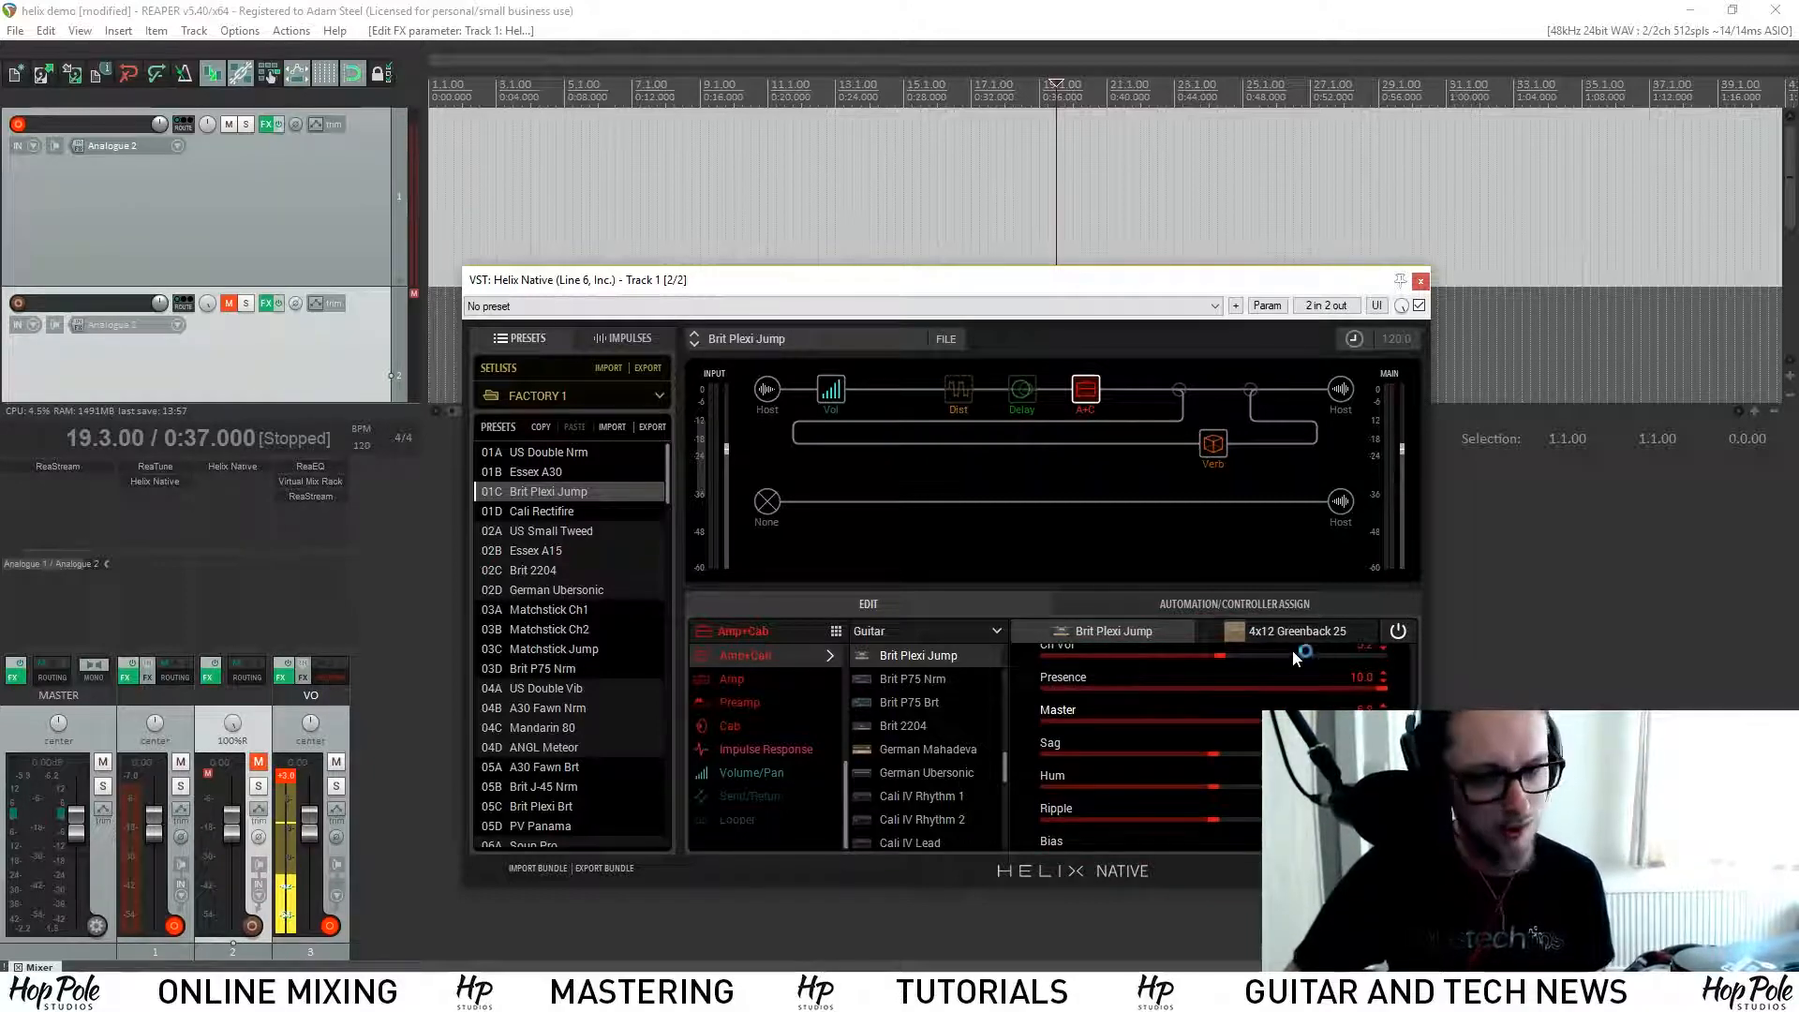
Step: Raise the host output block's Level to +4.0 dB
left_click(1338, 391)
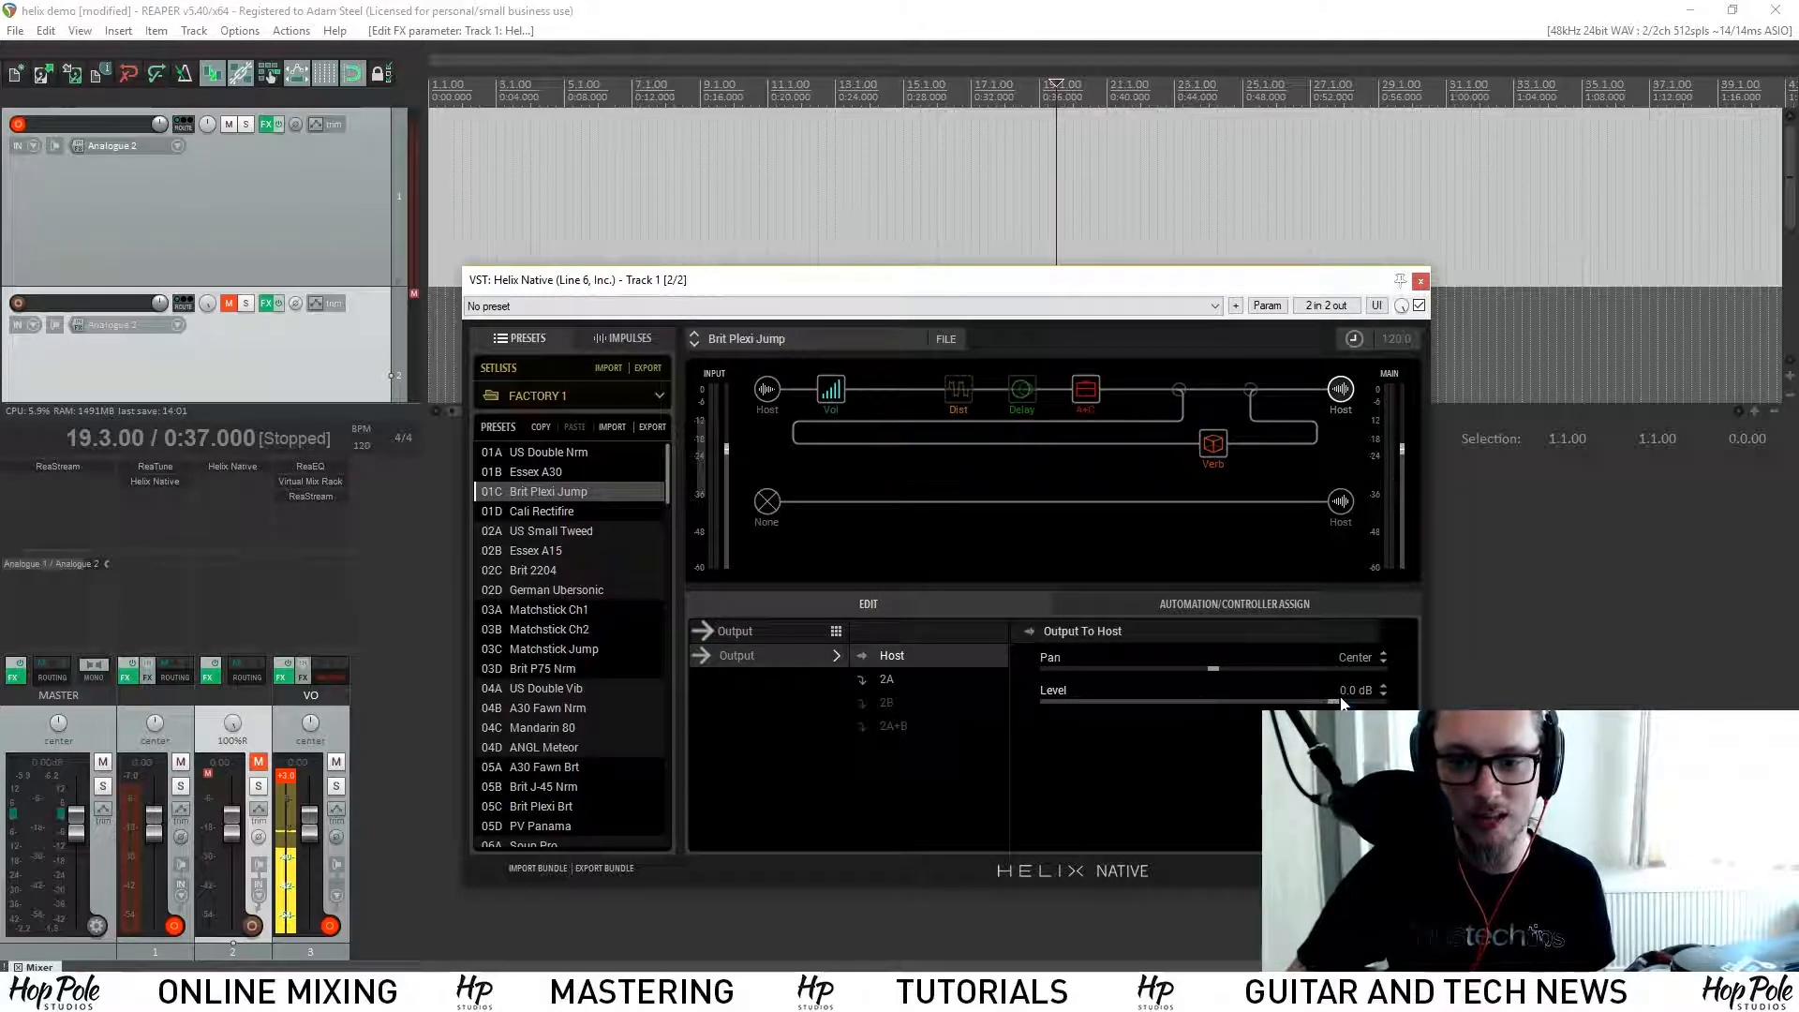
left_click_drag(1347, 706, 1341, 706)
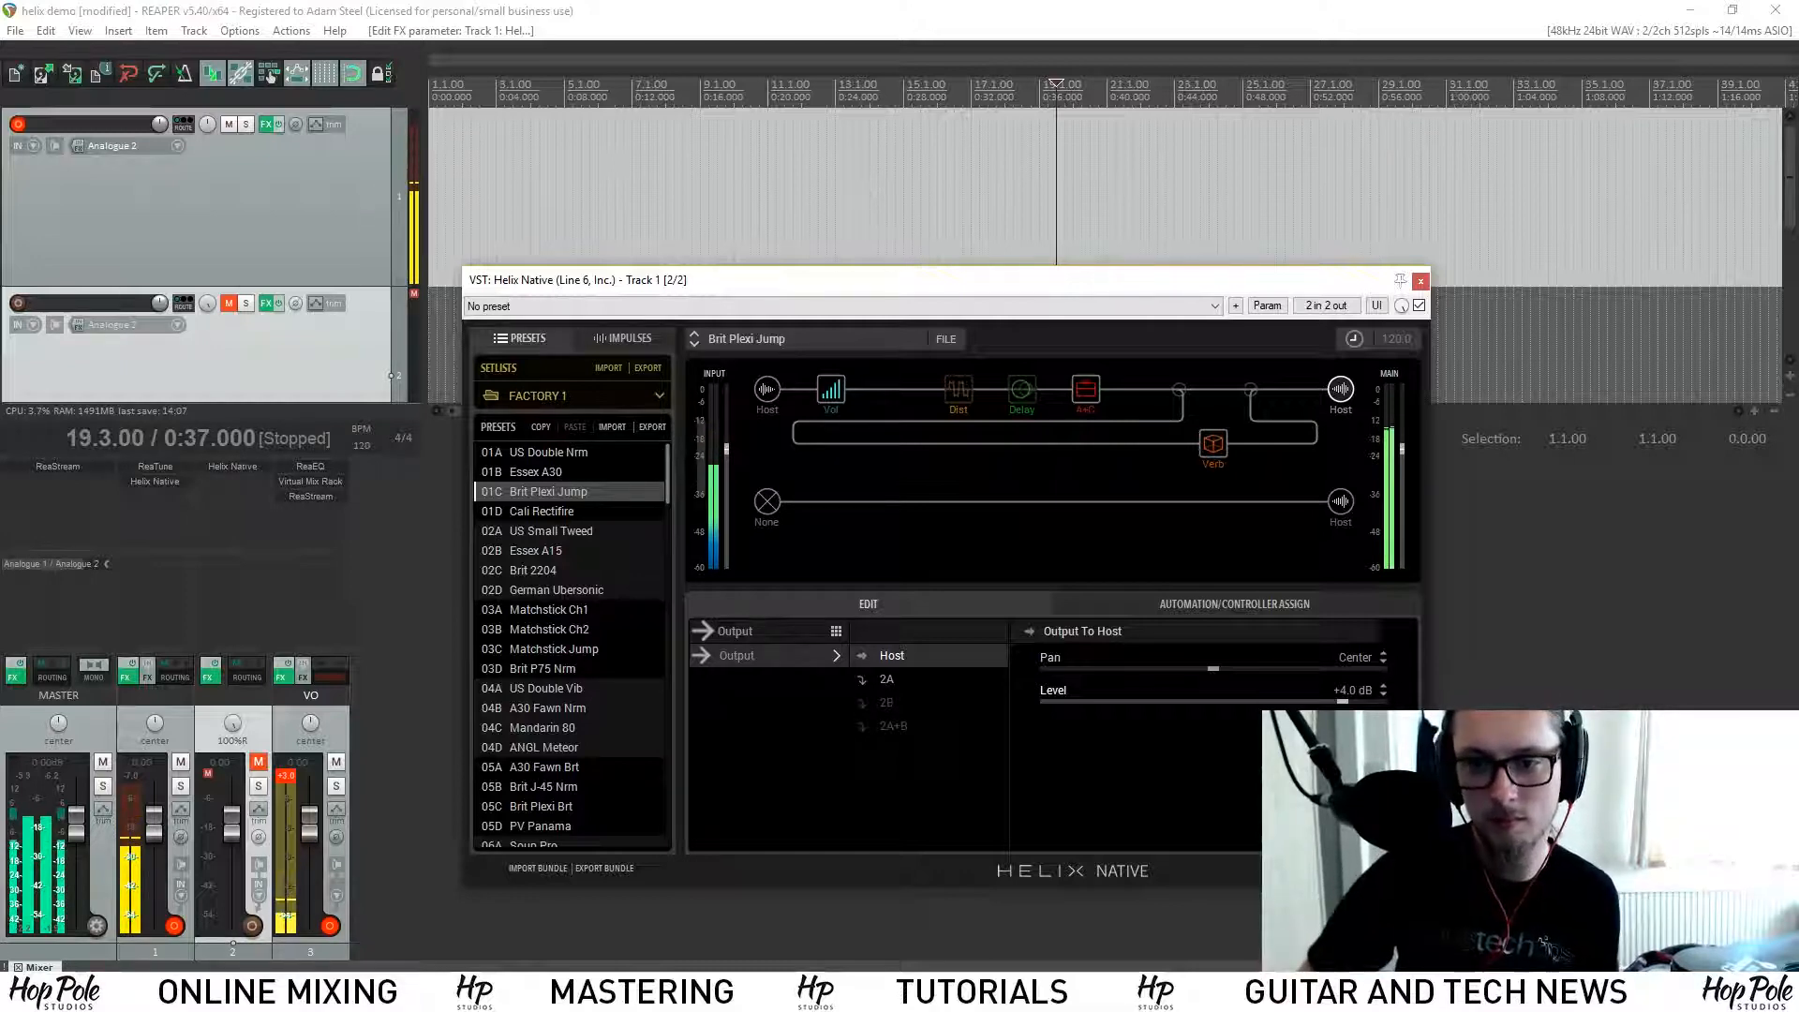
Step: Examine the Plate reverb's parameters and the Mixer settings at the point where the parallel paths merge
left_click(1216, 446)
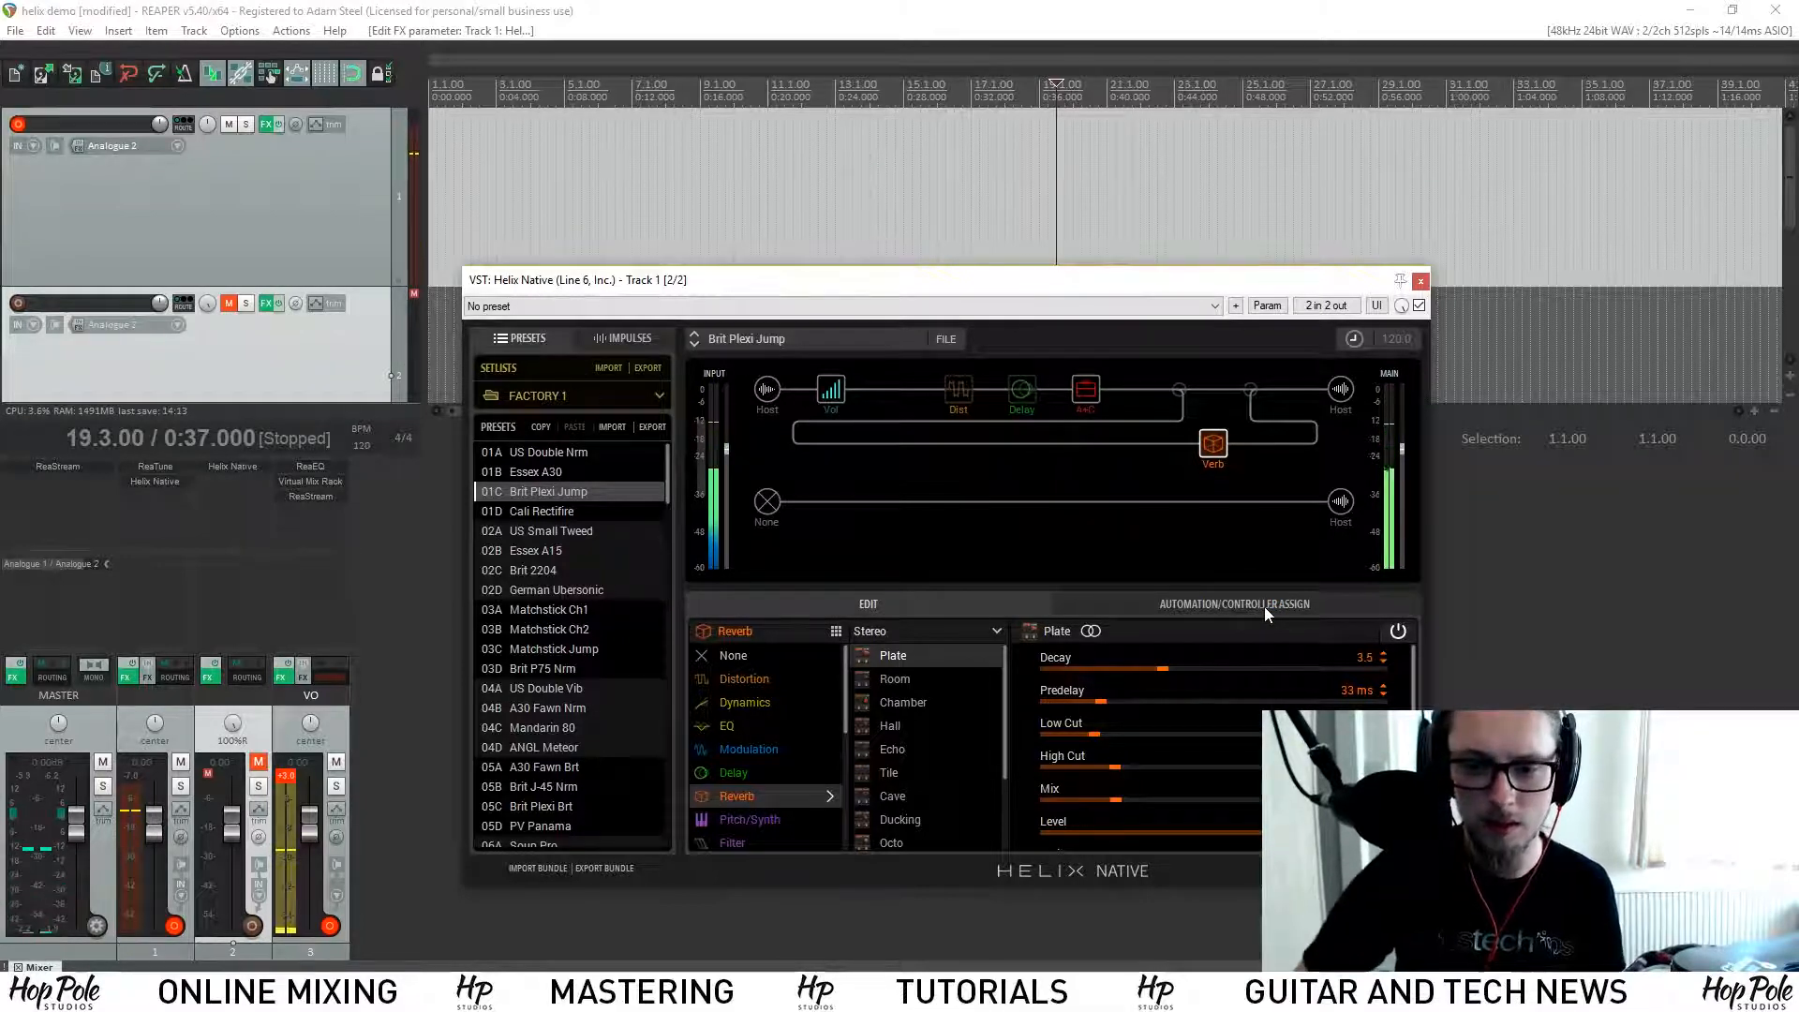
scroll(1218, 740, "down", 1)
scroll(1218, 740, "up", 1)
scroll(1218, 740, "down", 1)
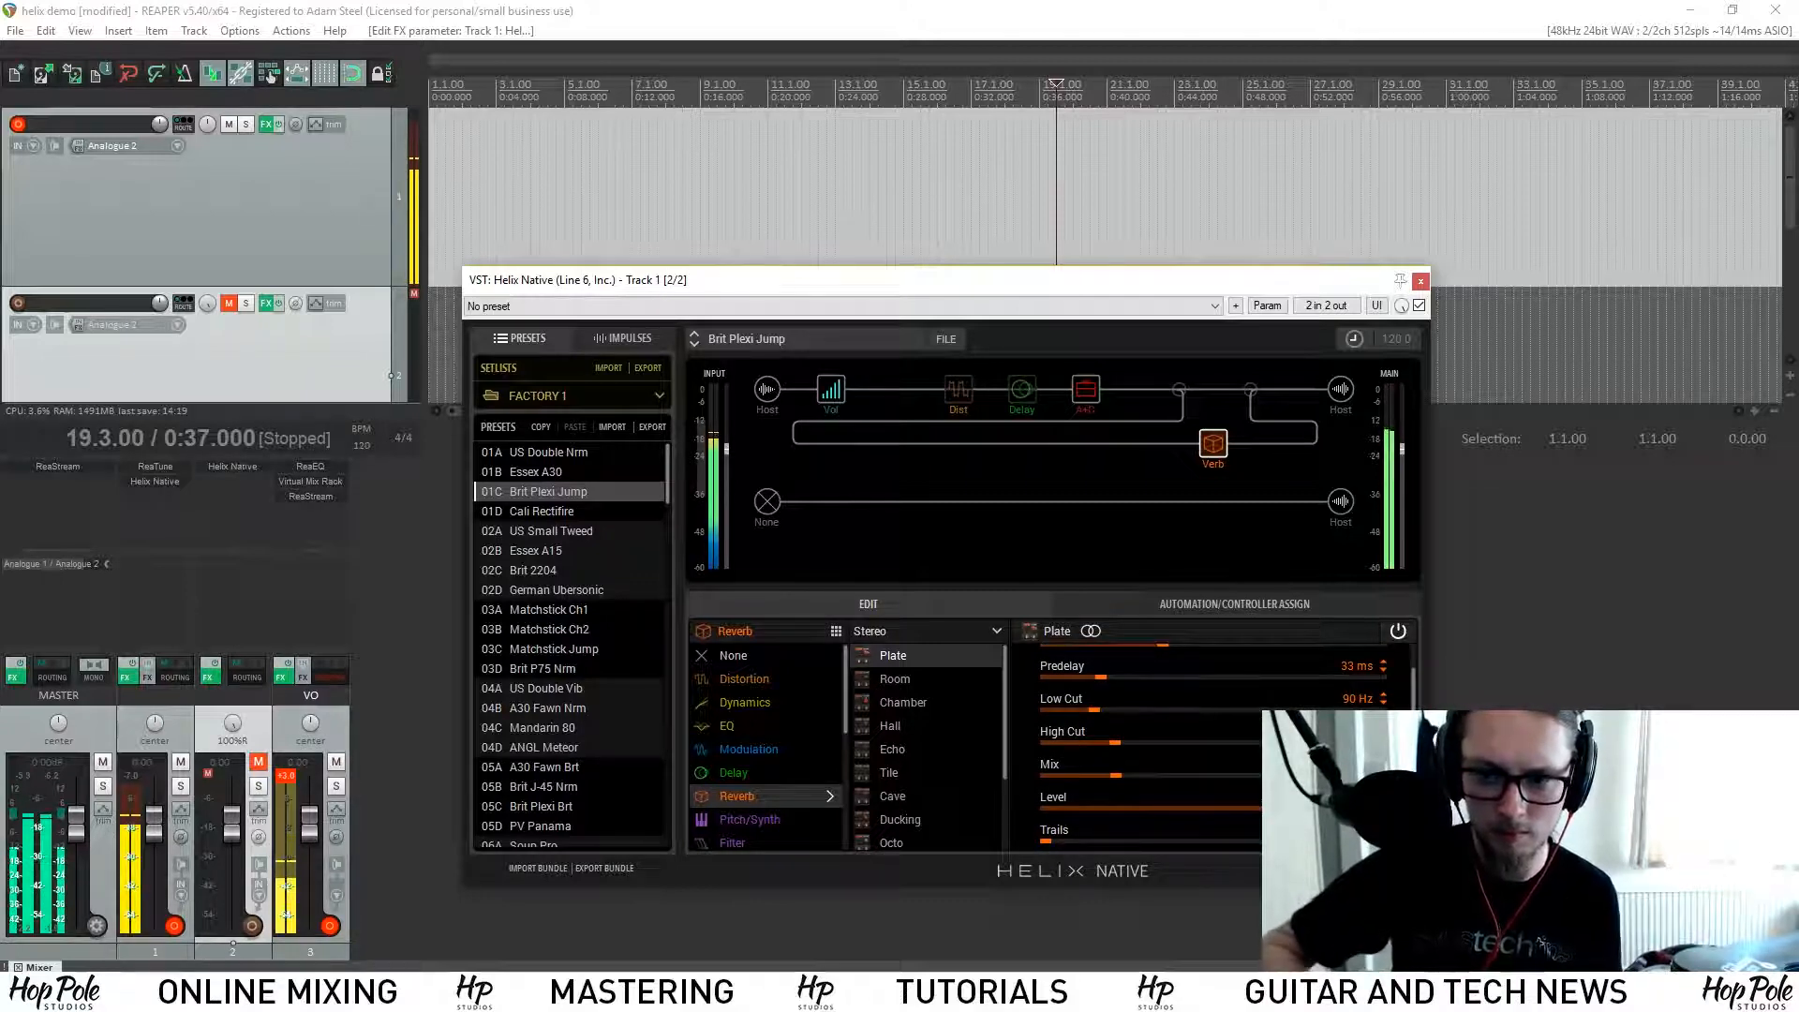
left_click(1251, 389)
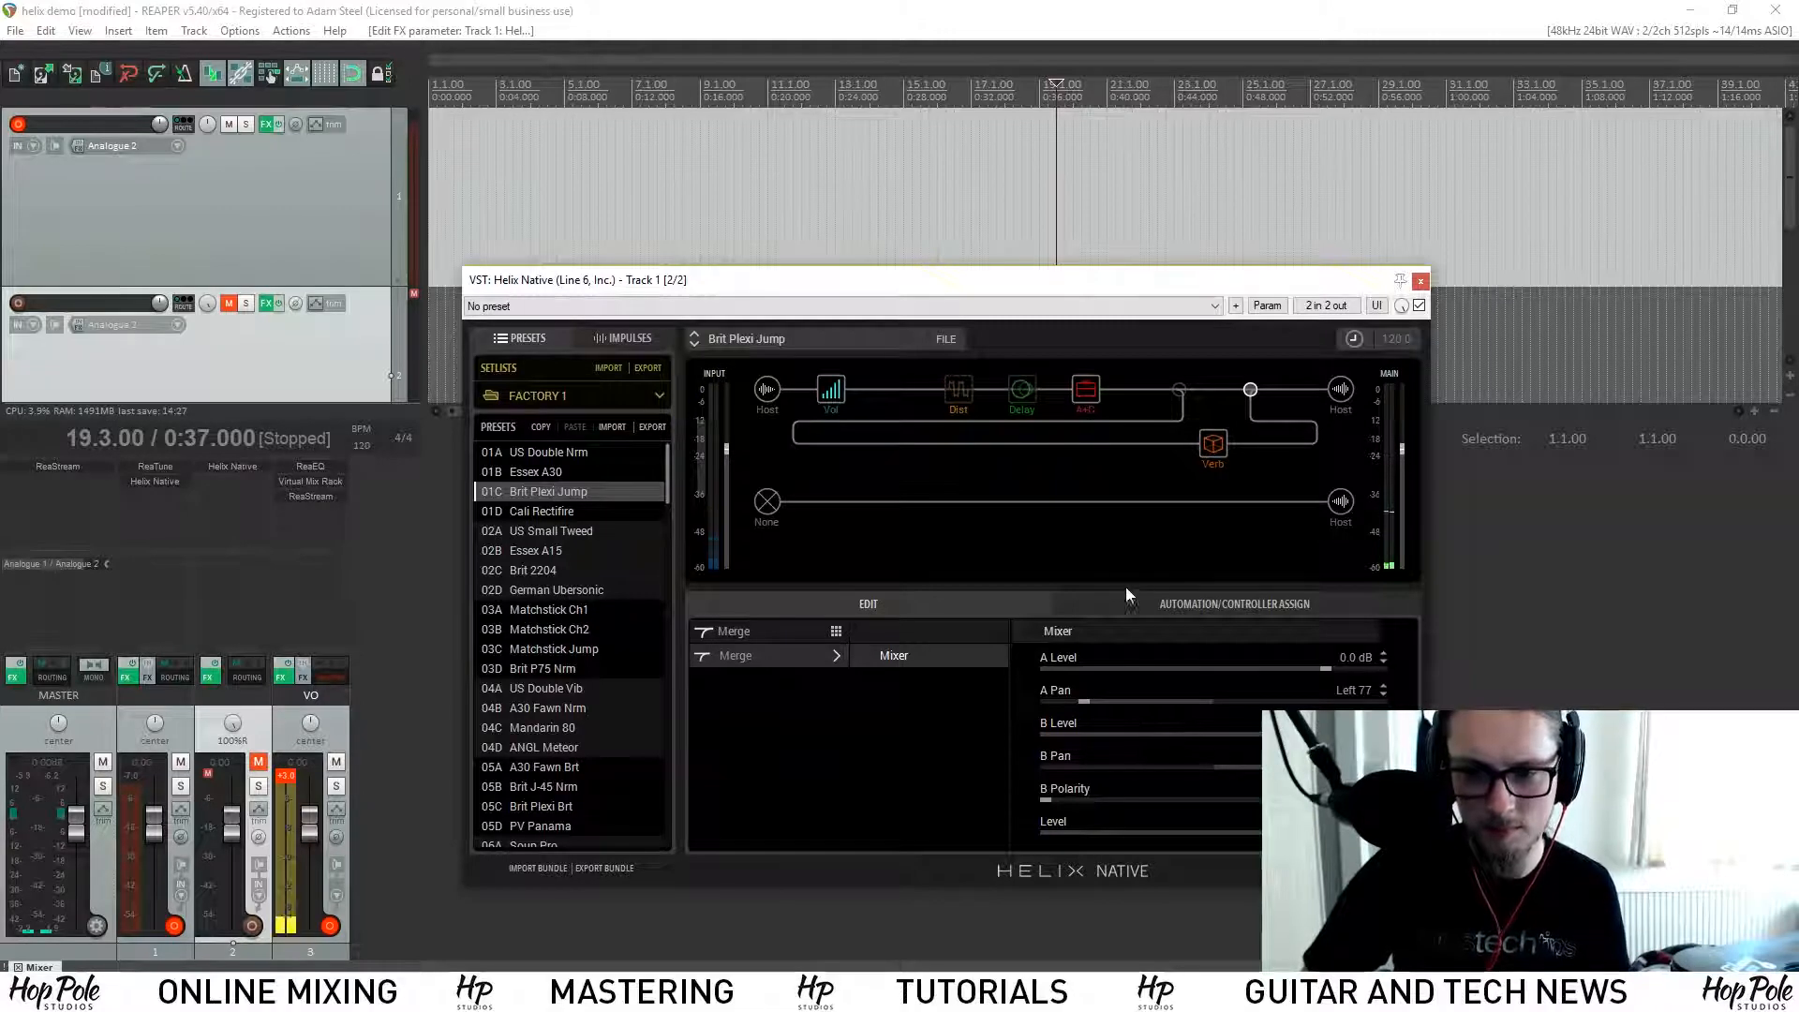
Step: Load the Cali Rectifire preset, toggle its Scream 808 distortion's bypass and set that block's Gain to 1.6
left_click(1090, 394)
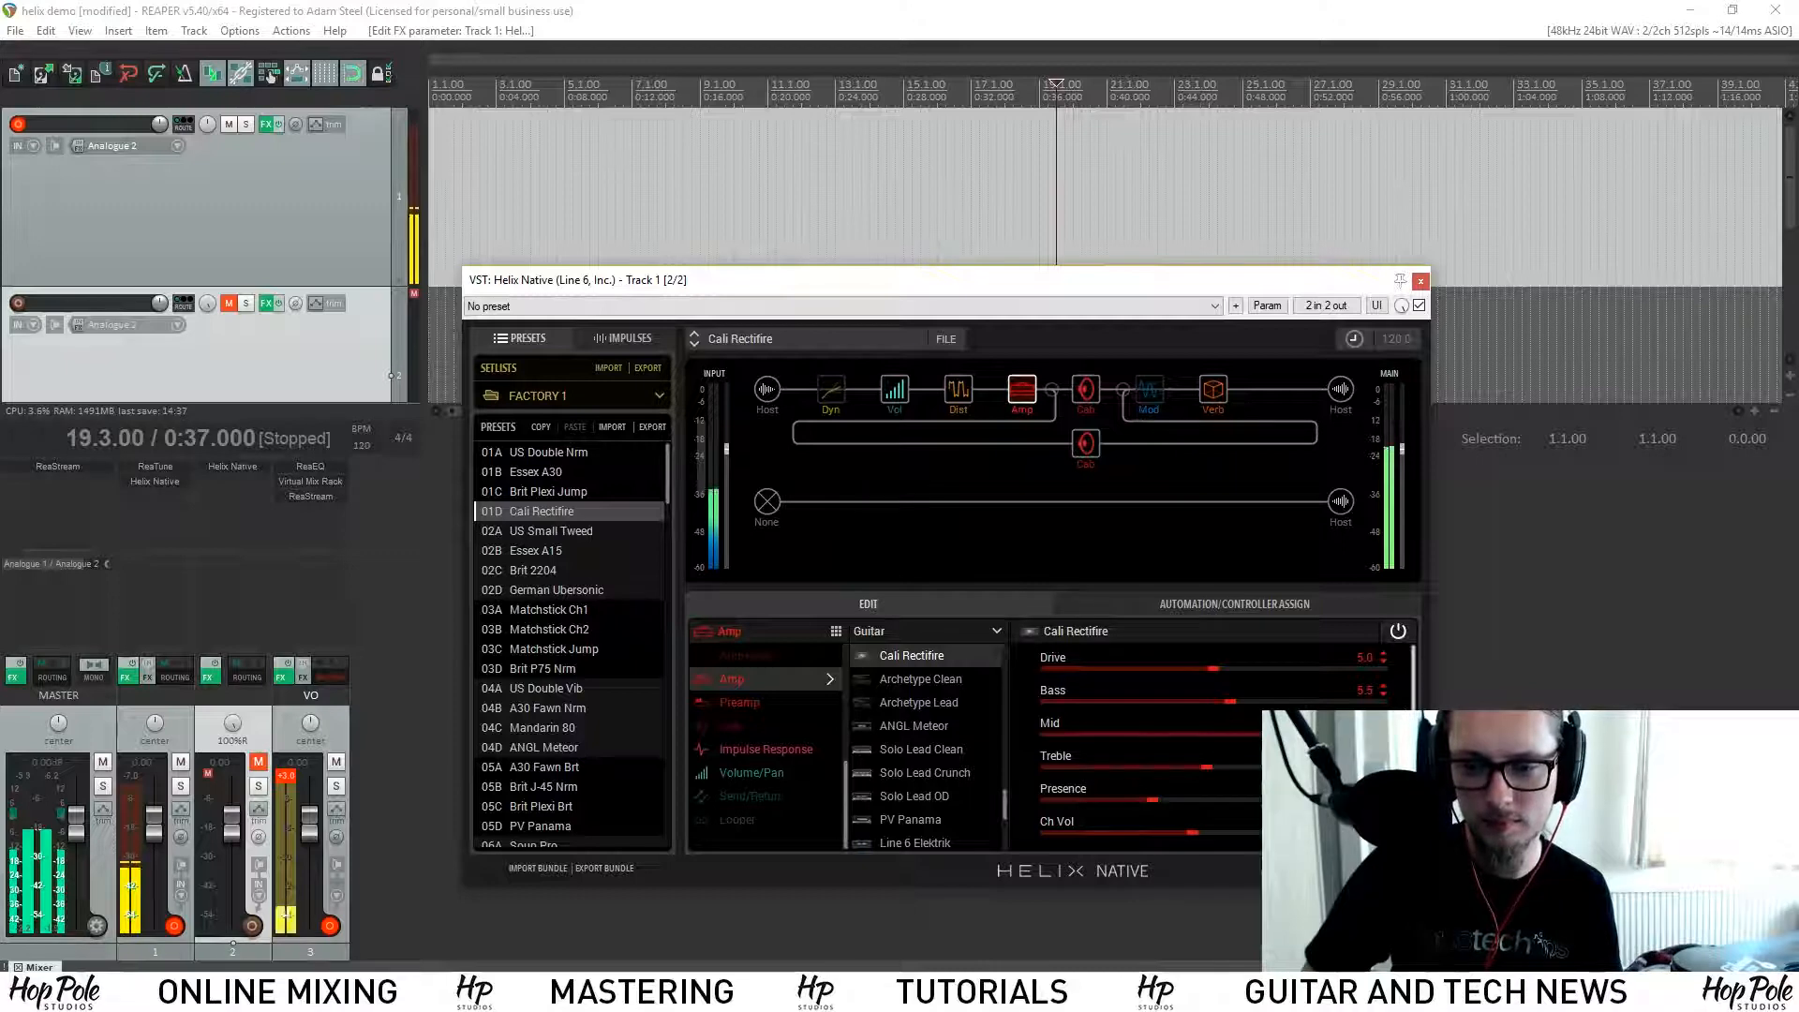
scroll(1209, 729, "down", 3)
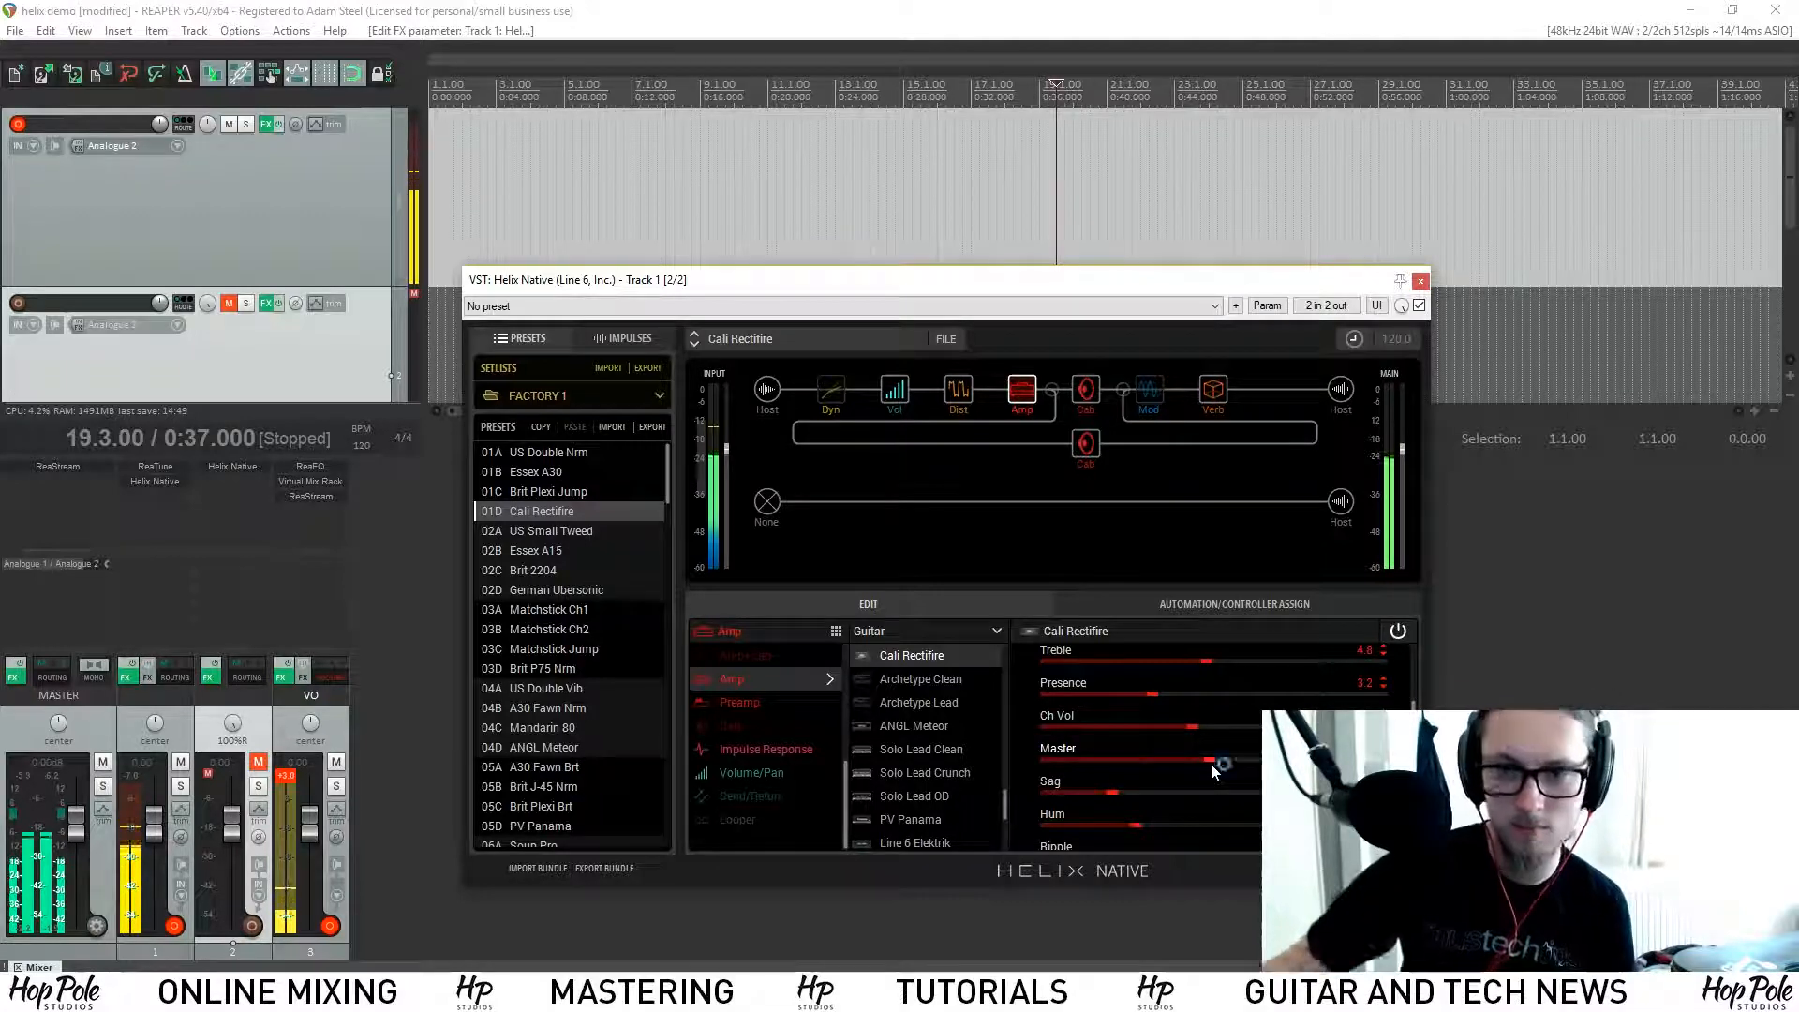
left_click(963, 406)
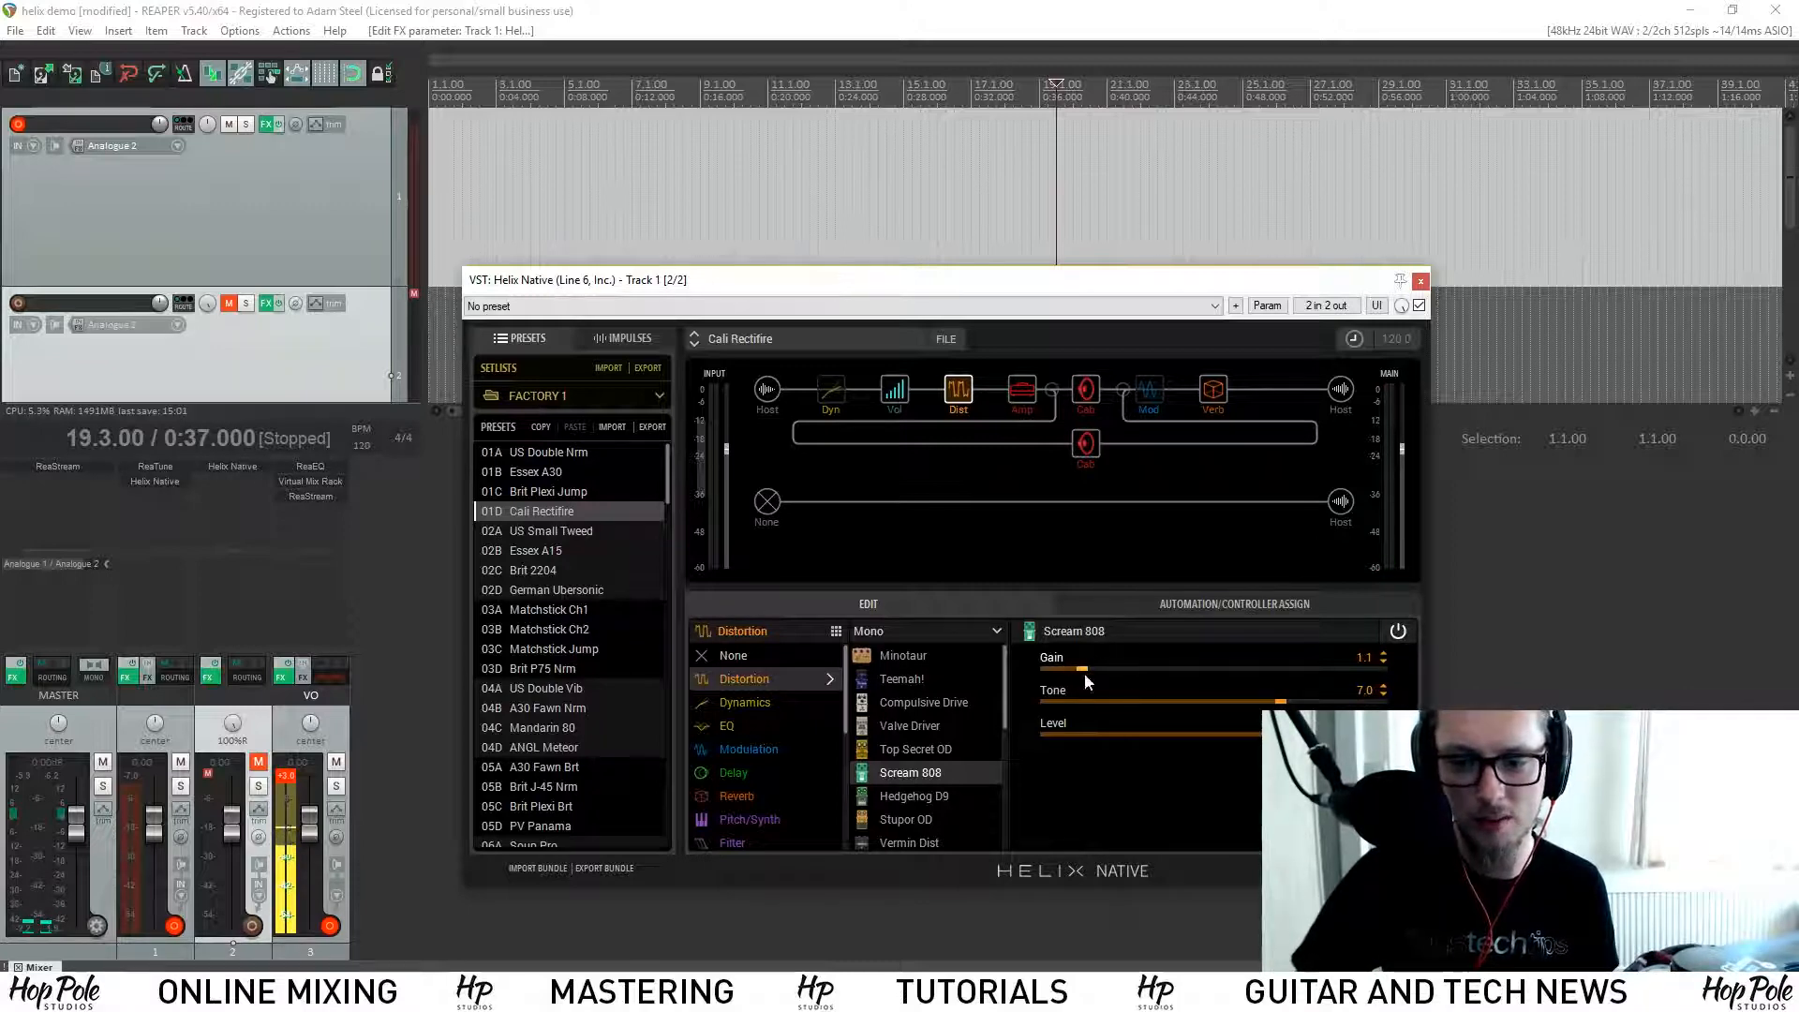
left_click(1398, 631)
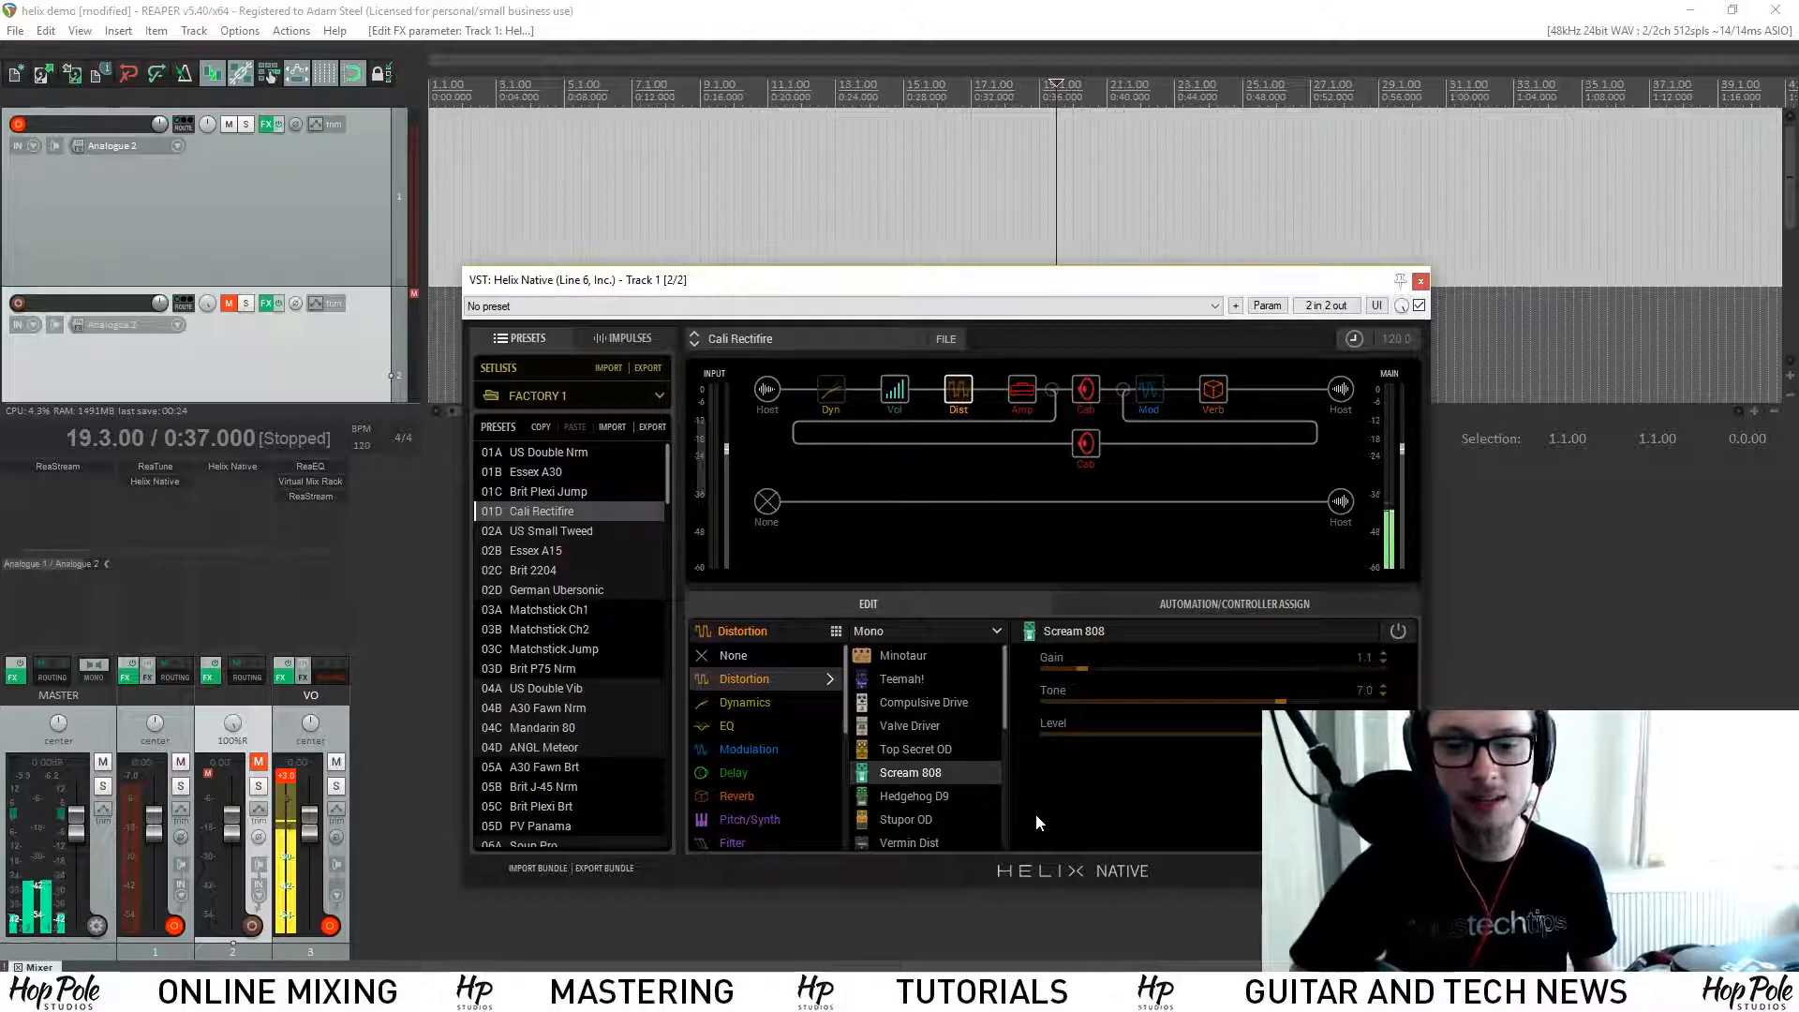
left_click(1104, 670)
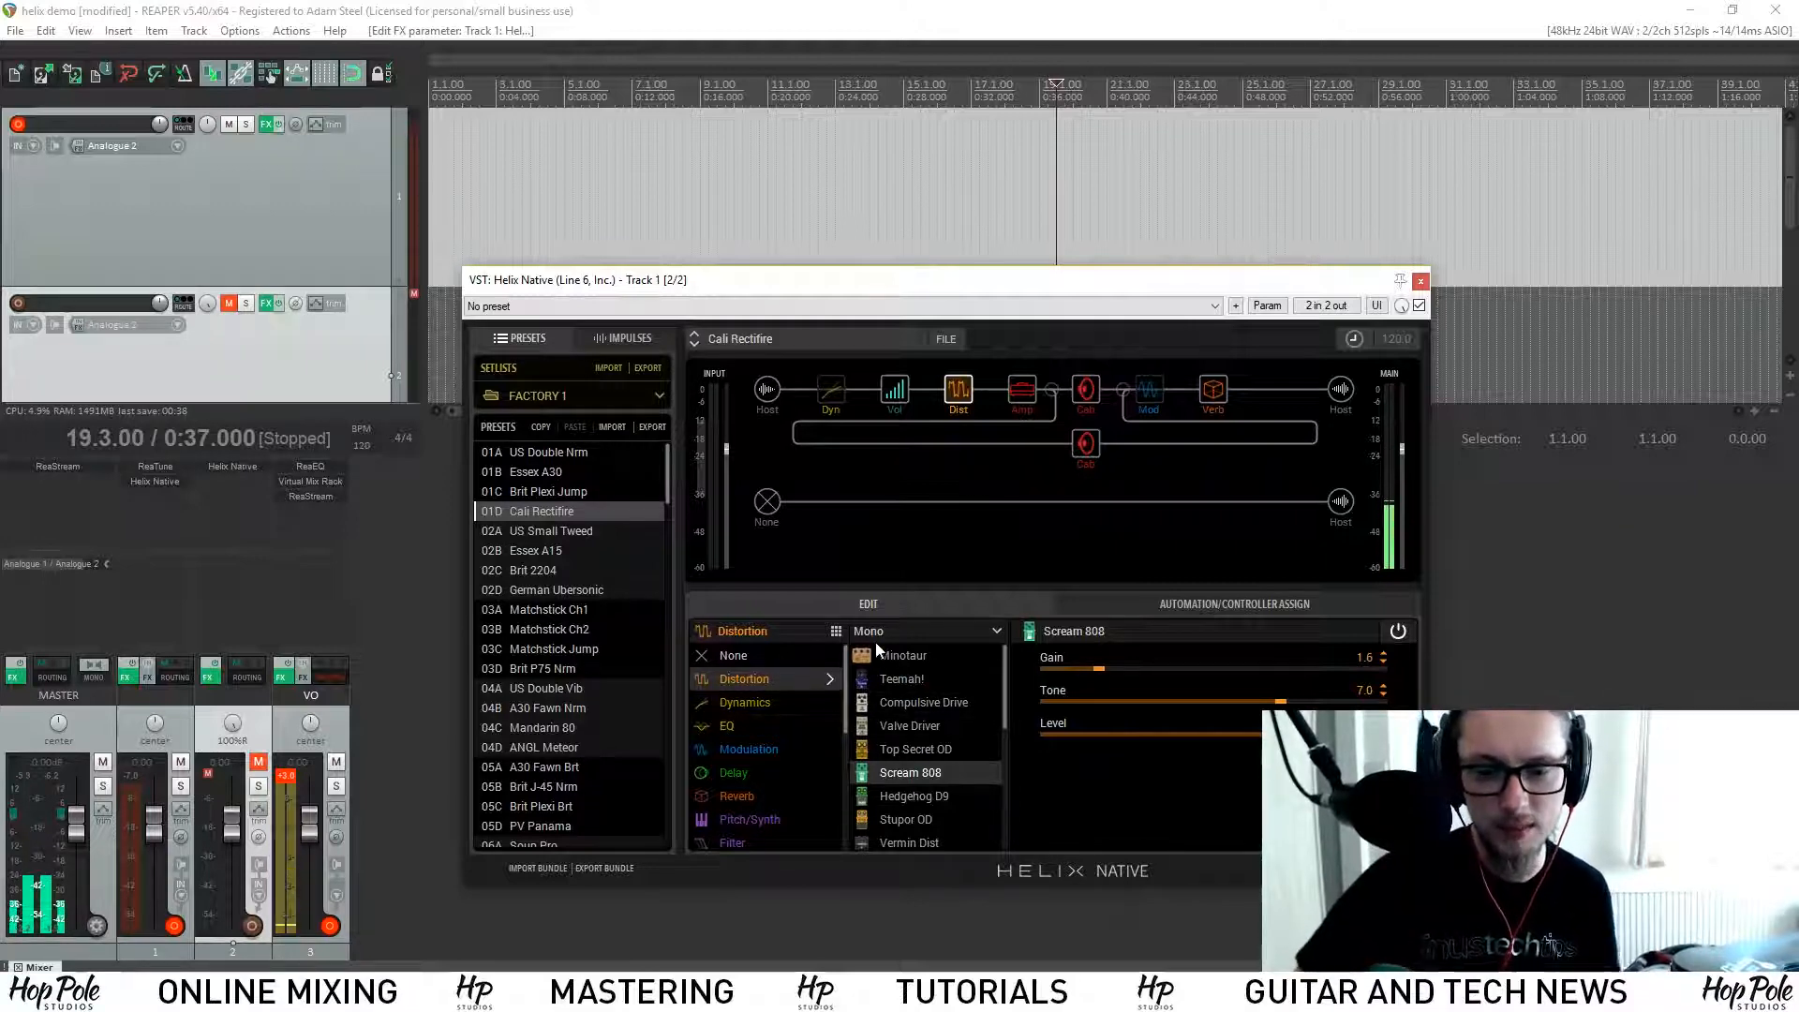
Step: Browse the Factory 1 presets and load US Double Nrm
scroll(526, 694, "down", 2)
scroll(527, 694, "down", 5)
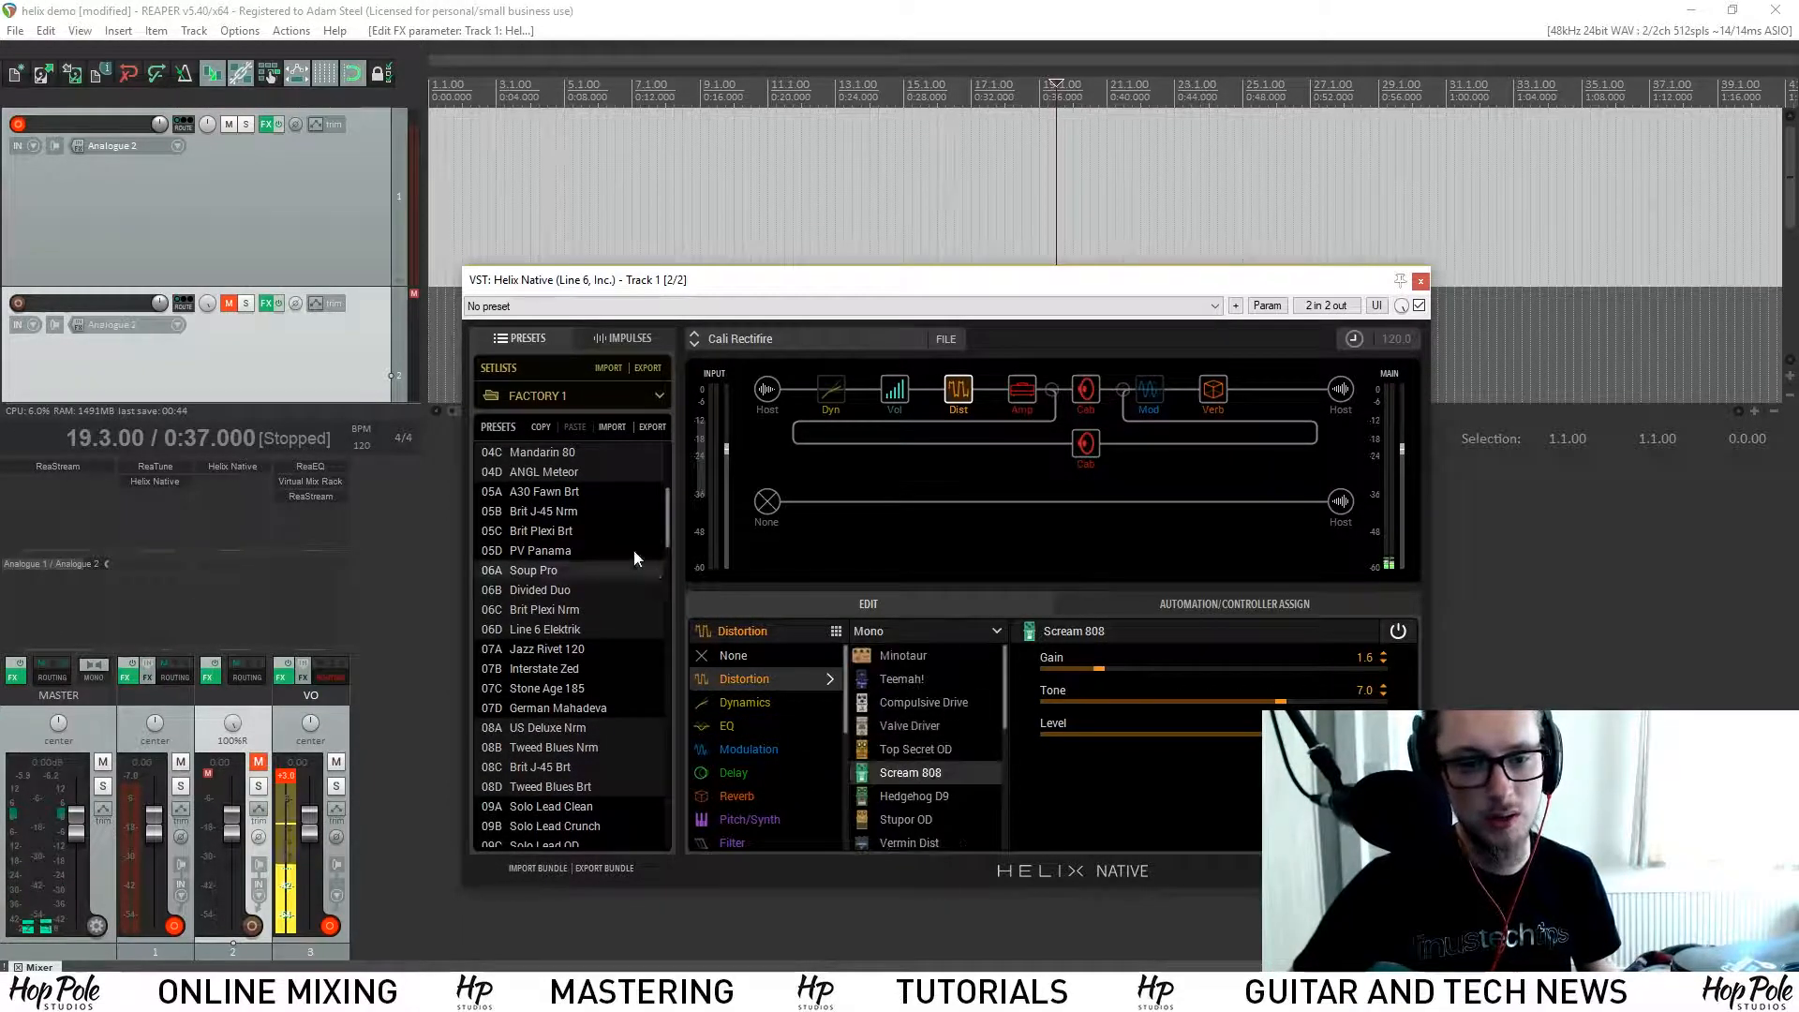
scroll(525, 506, "up", 5)
scroll(506, 473, "up", 2)
left_click(523, 453)
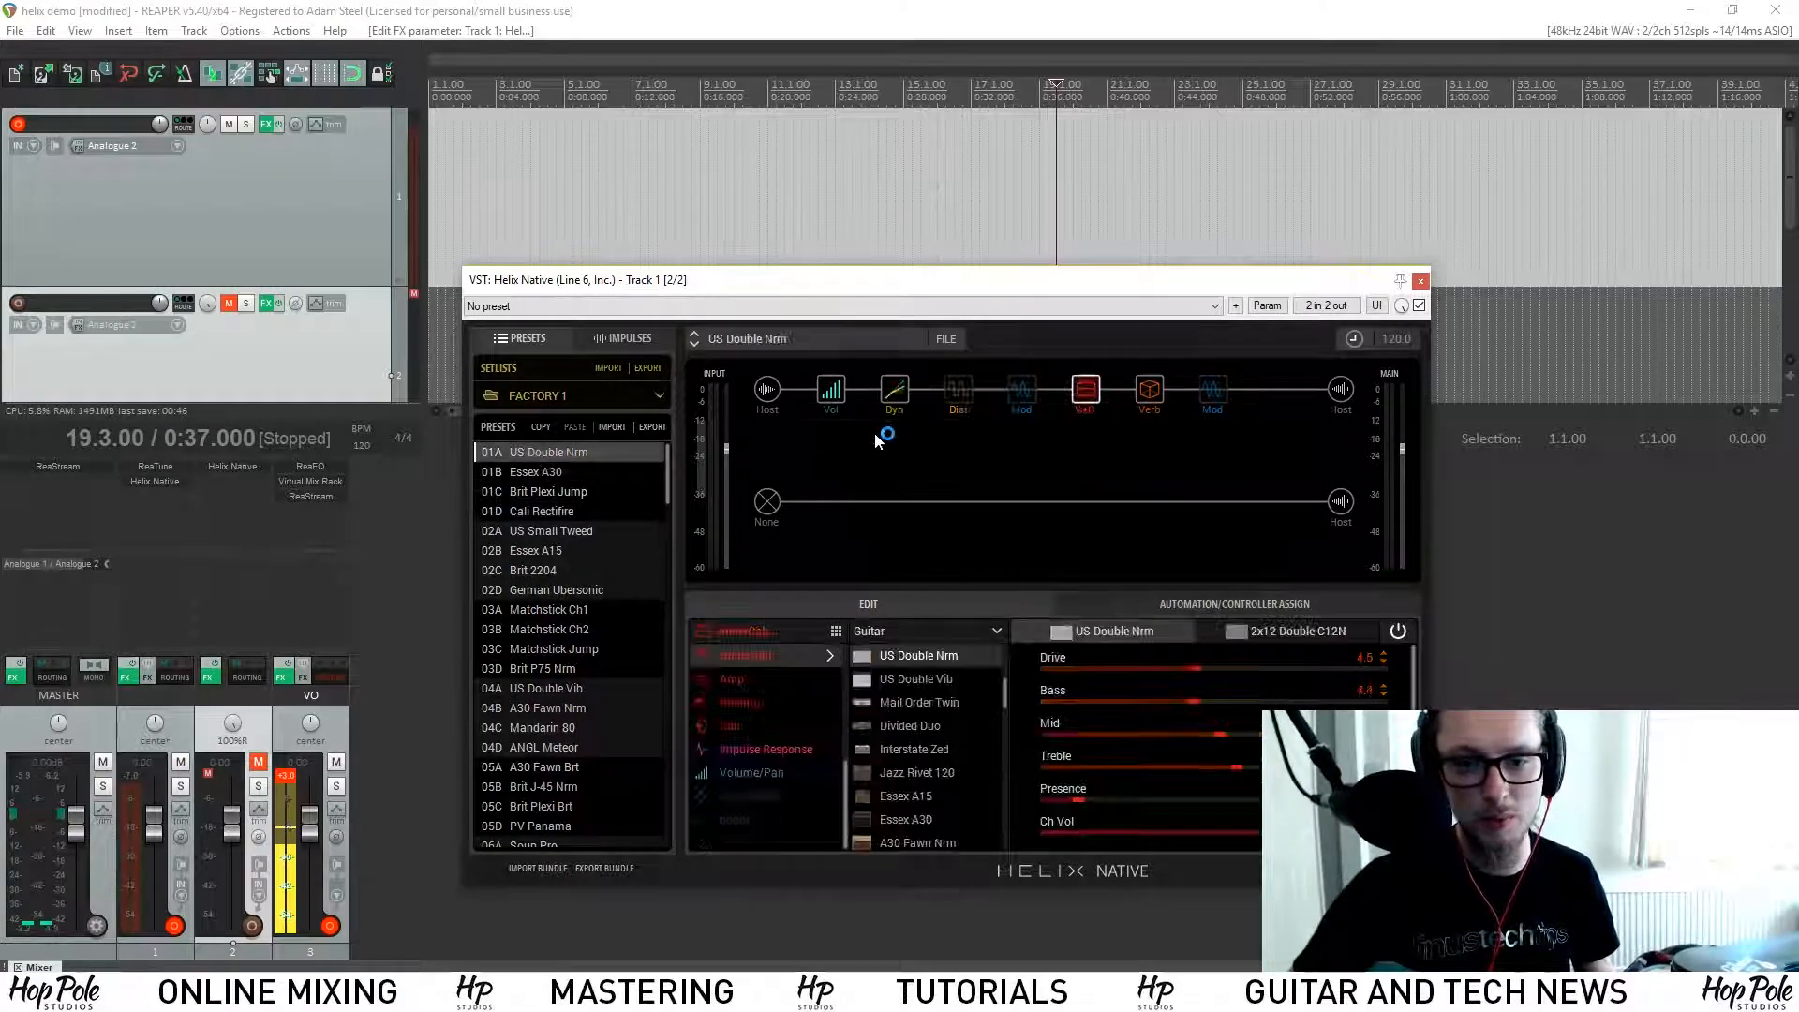
Step: Remove the Dynamics, Distortion, Reverb and both Modulation blocks from the signal chain, keeping only the Volume and Amp+Cab blocks
left_click(899, 386)
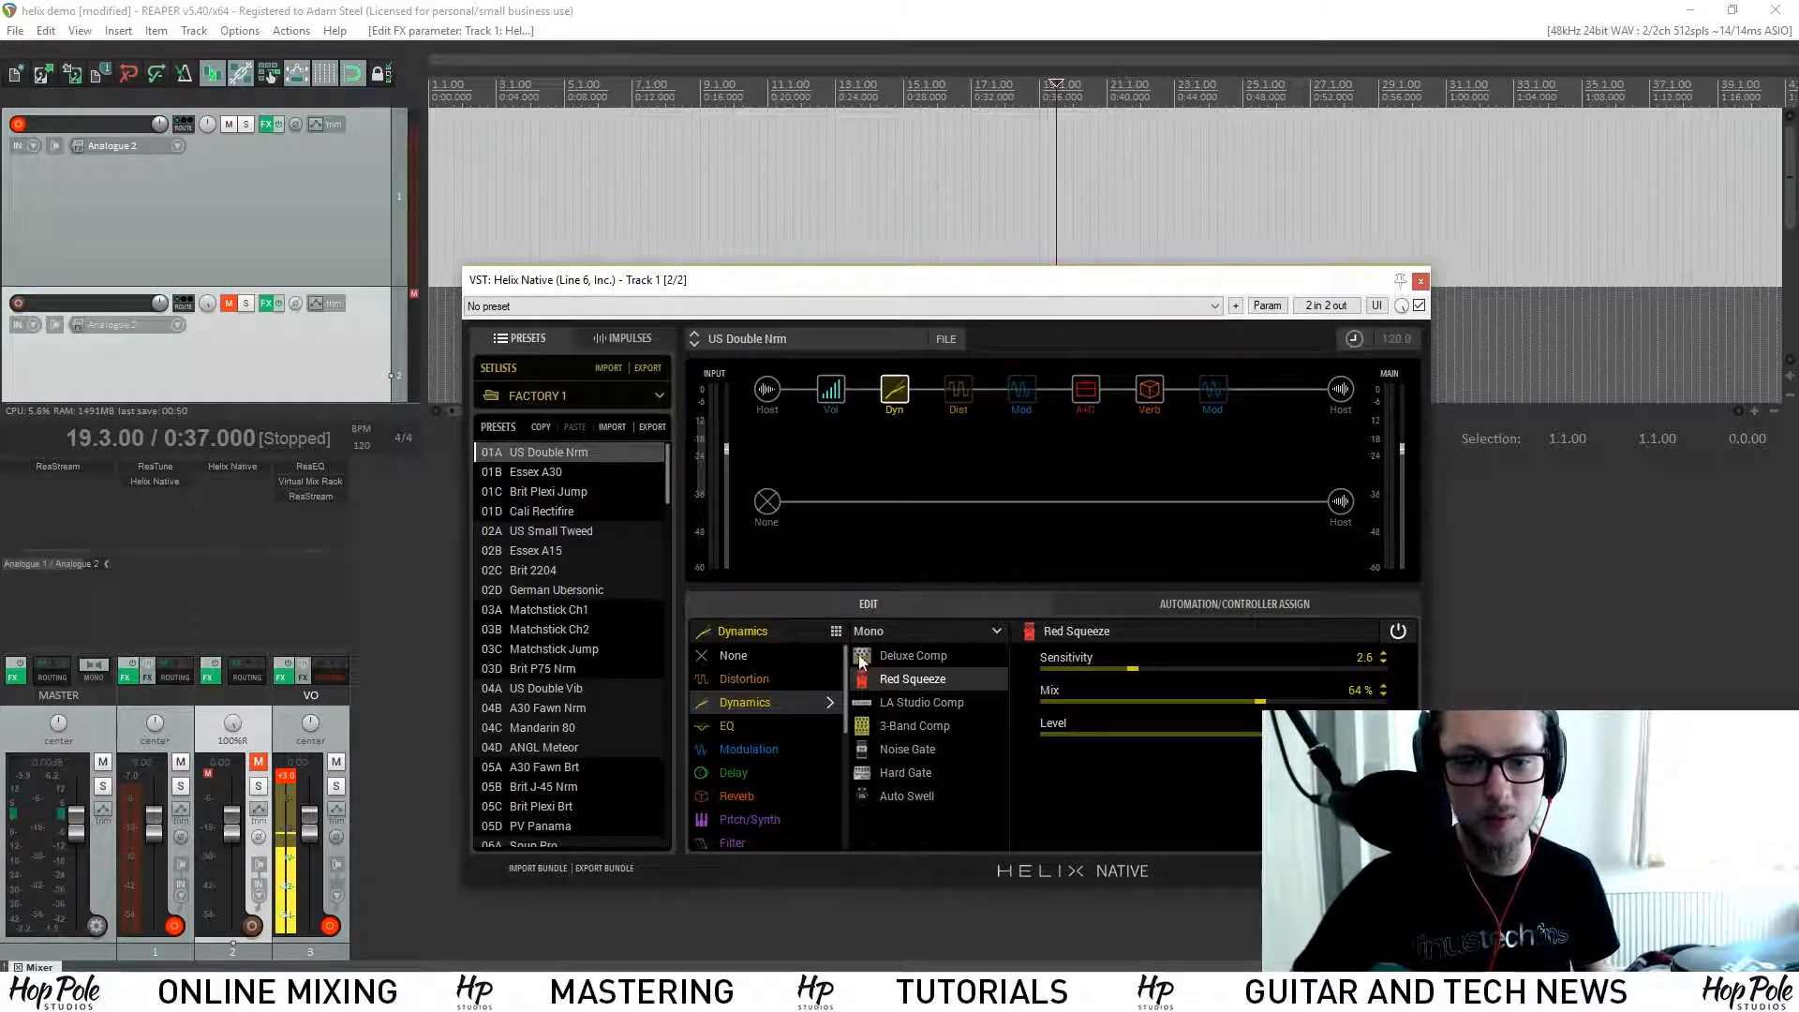
left_click(751, 659)
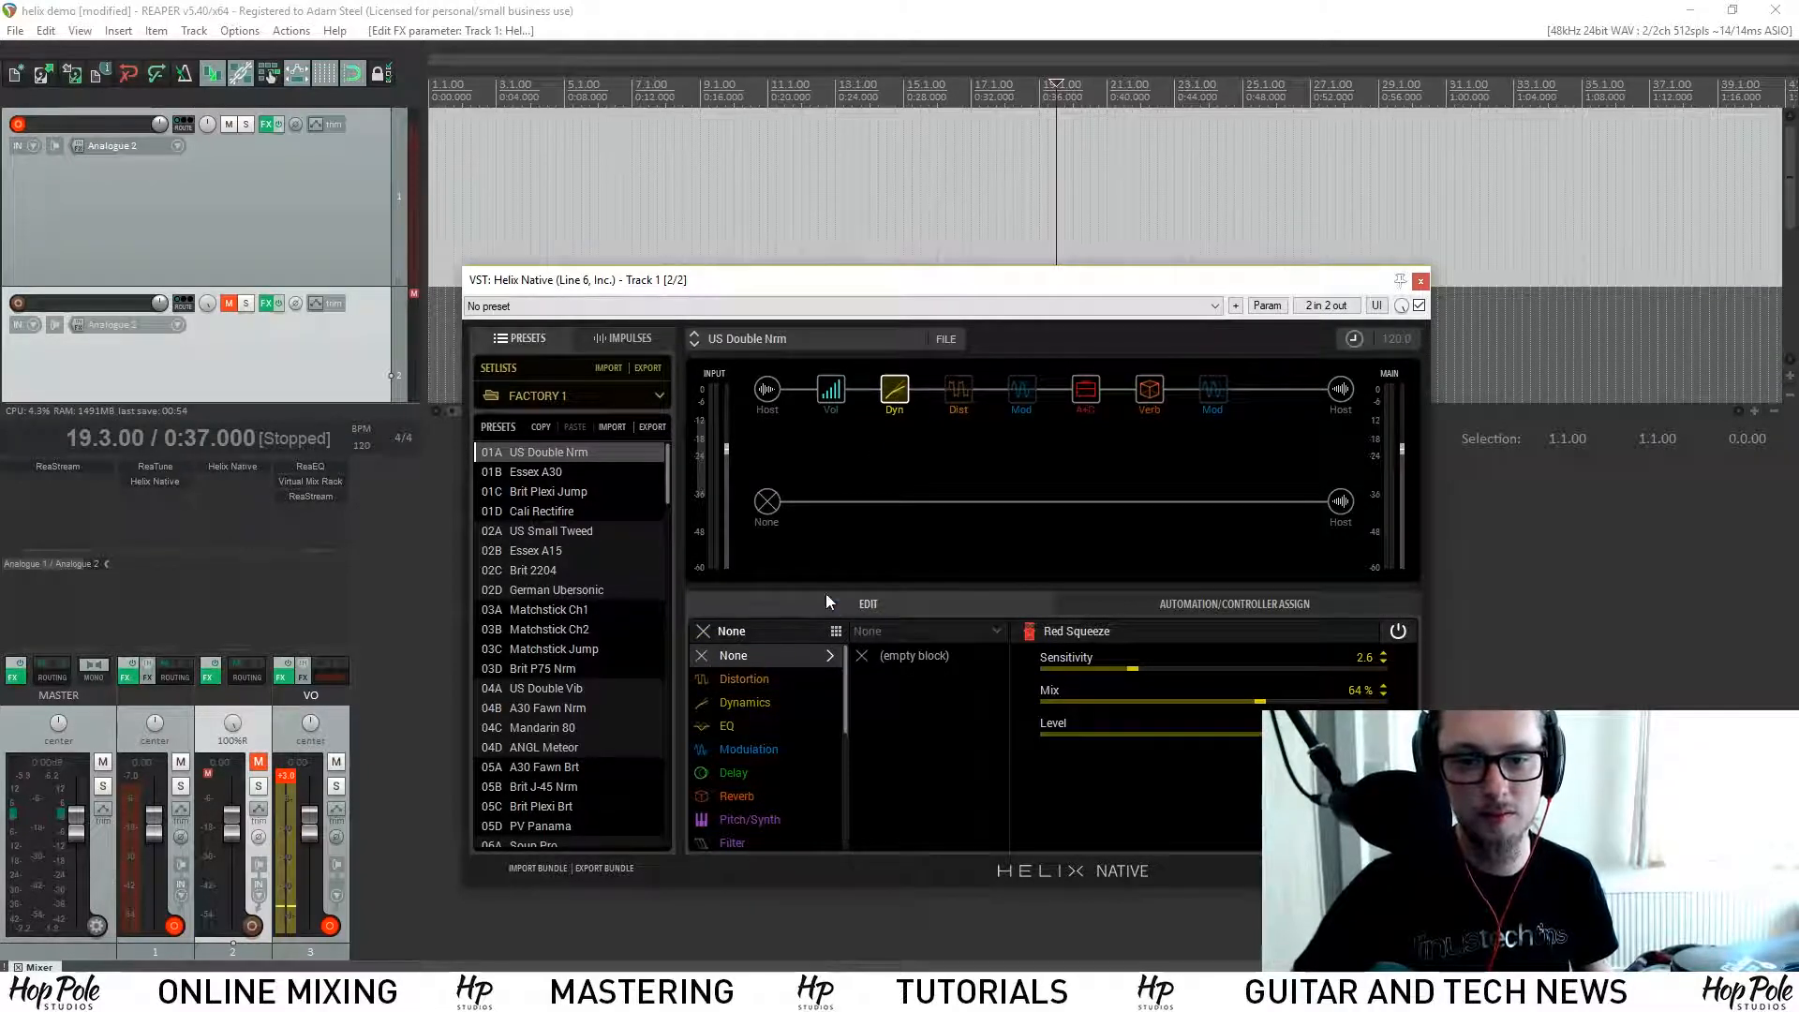
right_click(895, 395)
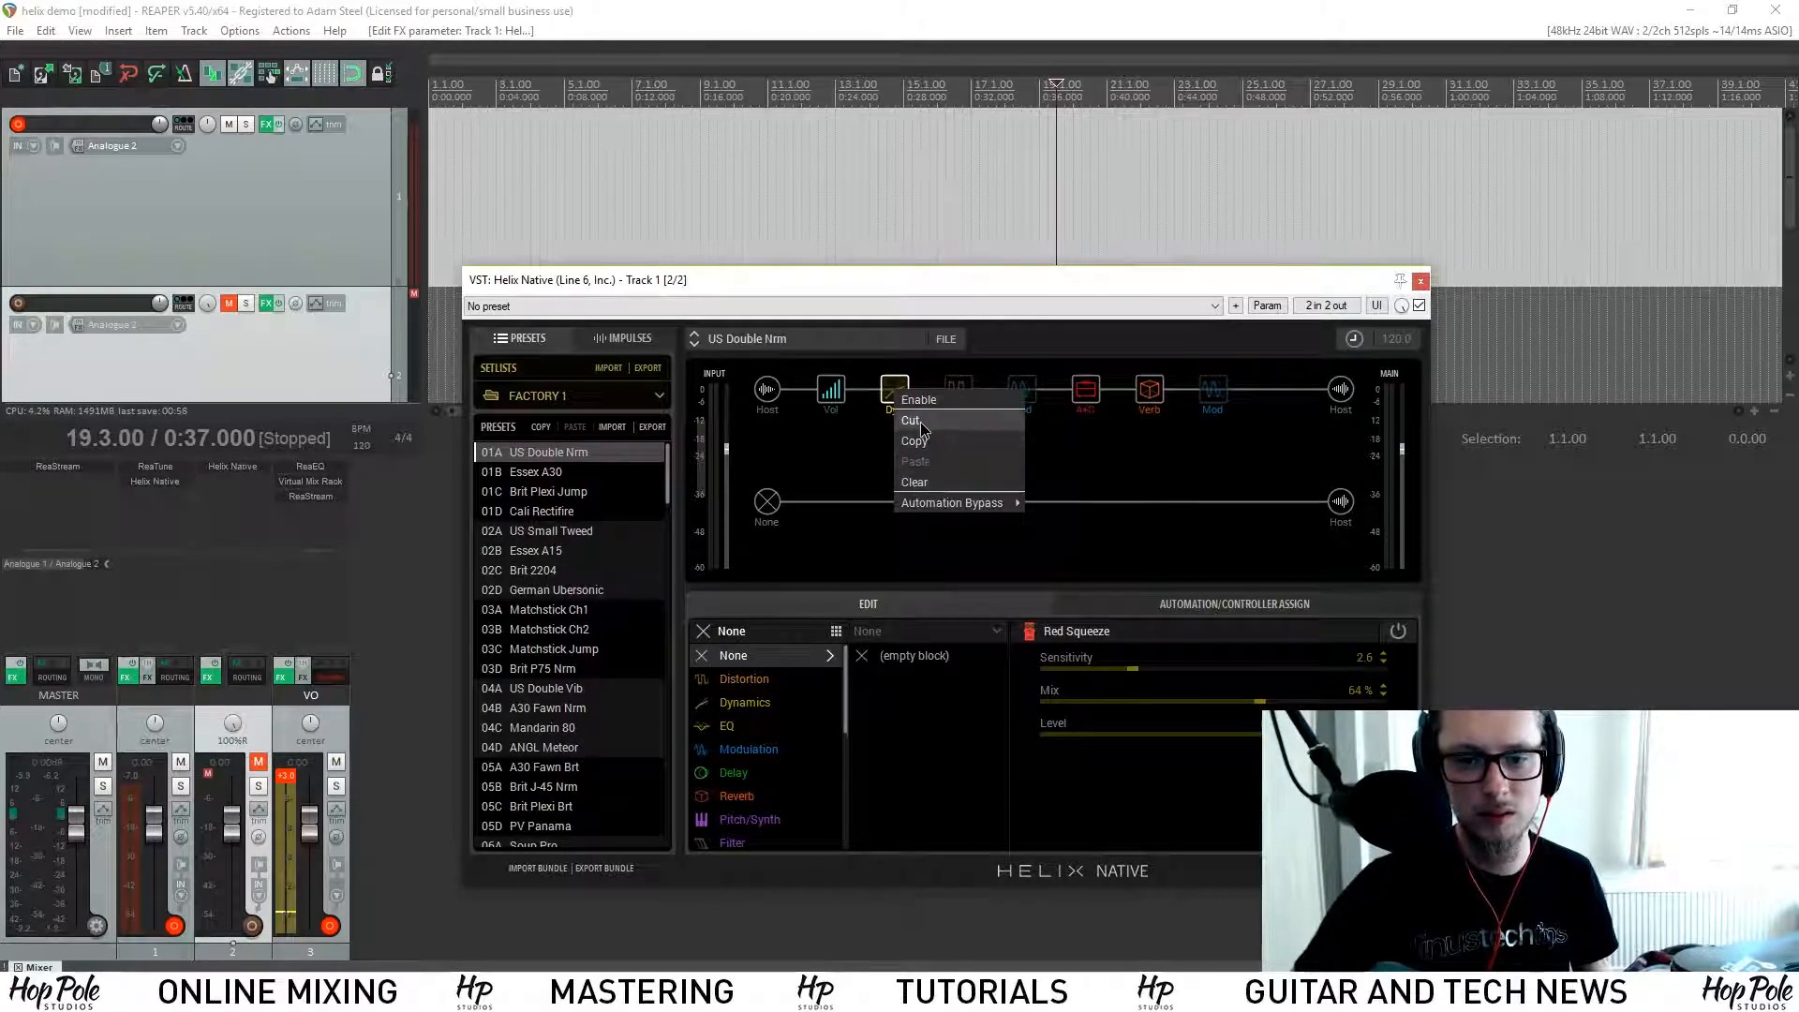
left_click(911, 420)
right_click(954, 386)
left_click(986, 476)
right_click(1031, 386)
left_click(1054, 478)
right_click(1155, 390)
left_click(1190, 482)
right_click(1213, 389)
left_click(1237, 476)
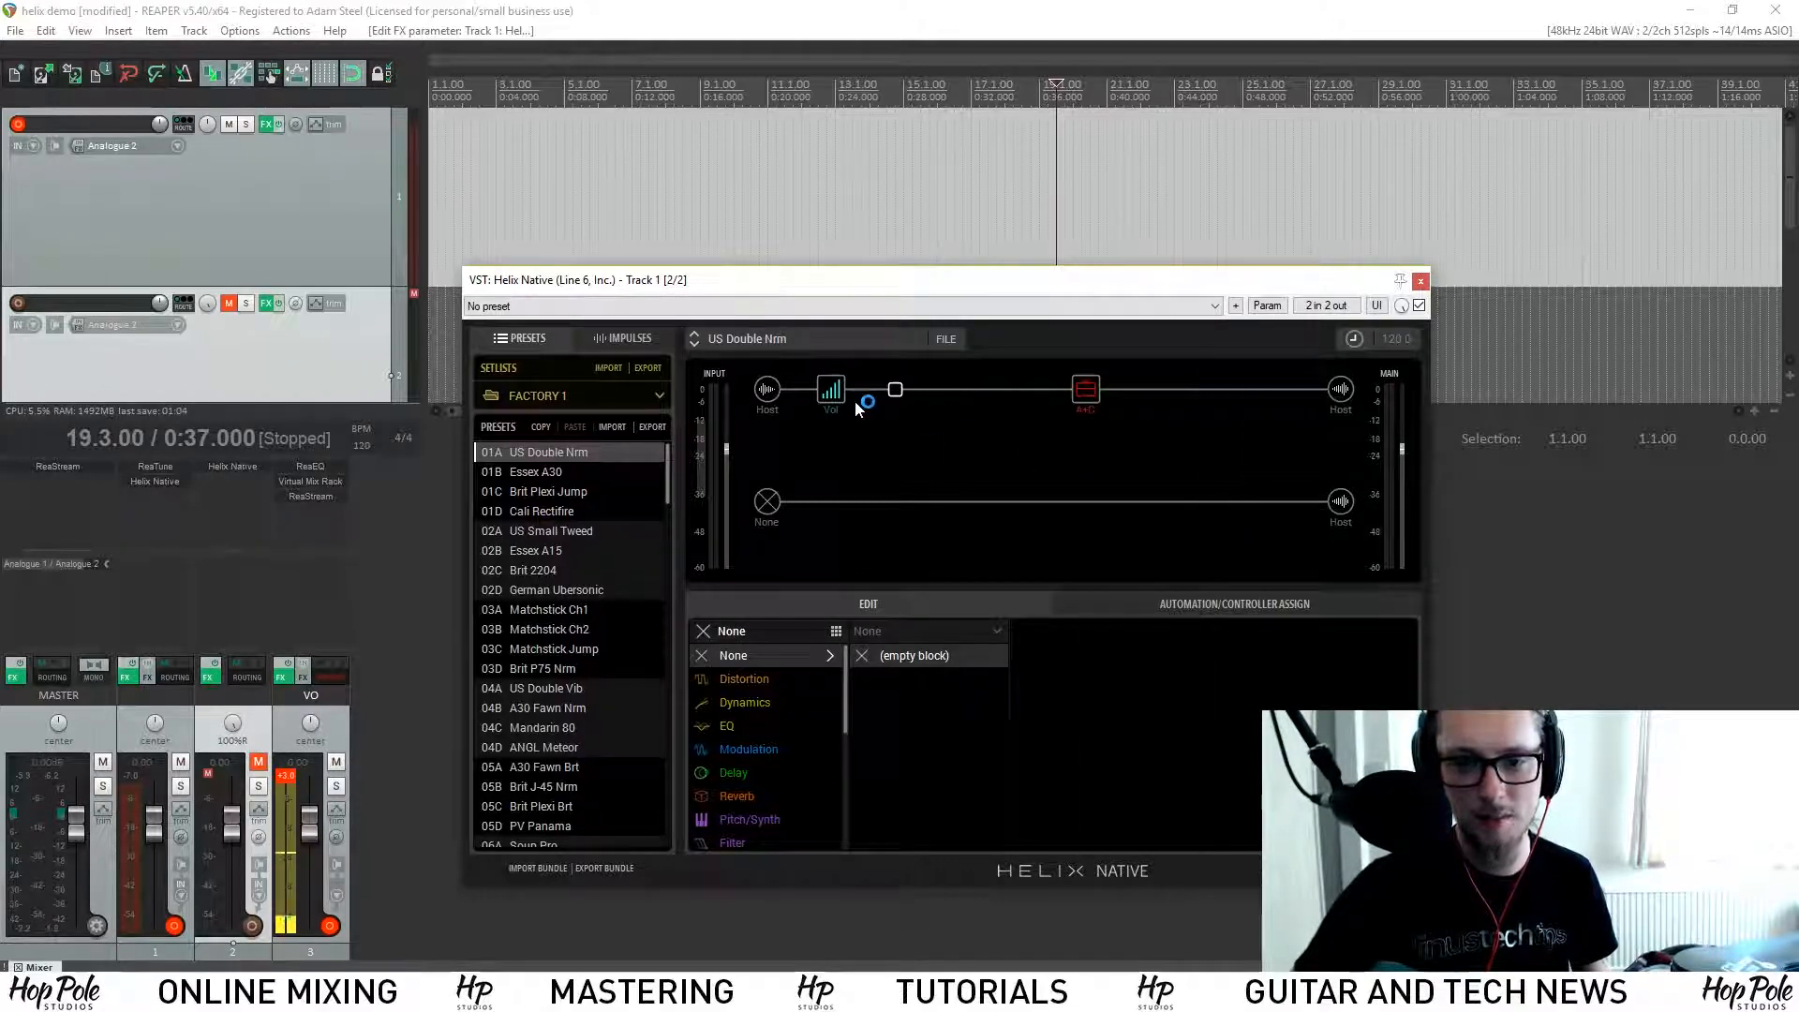
Step: Check the Volume block's settings and move the block to the end of the signal chain, after the Amp+Cab block
left_click(837, 398)
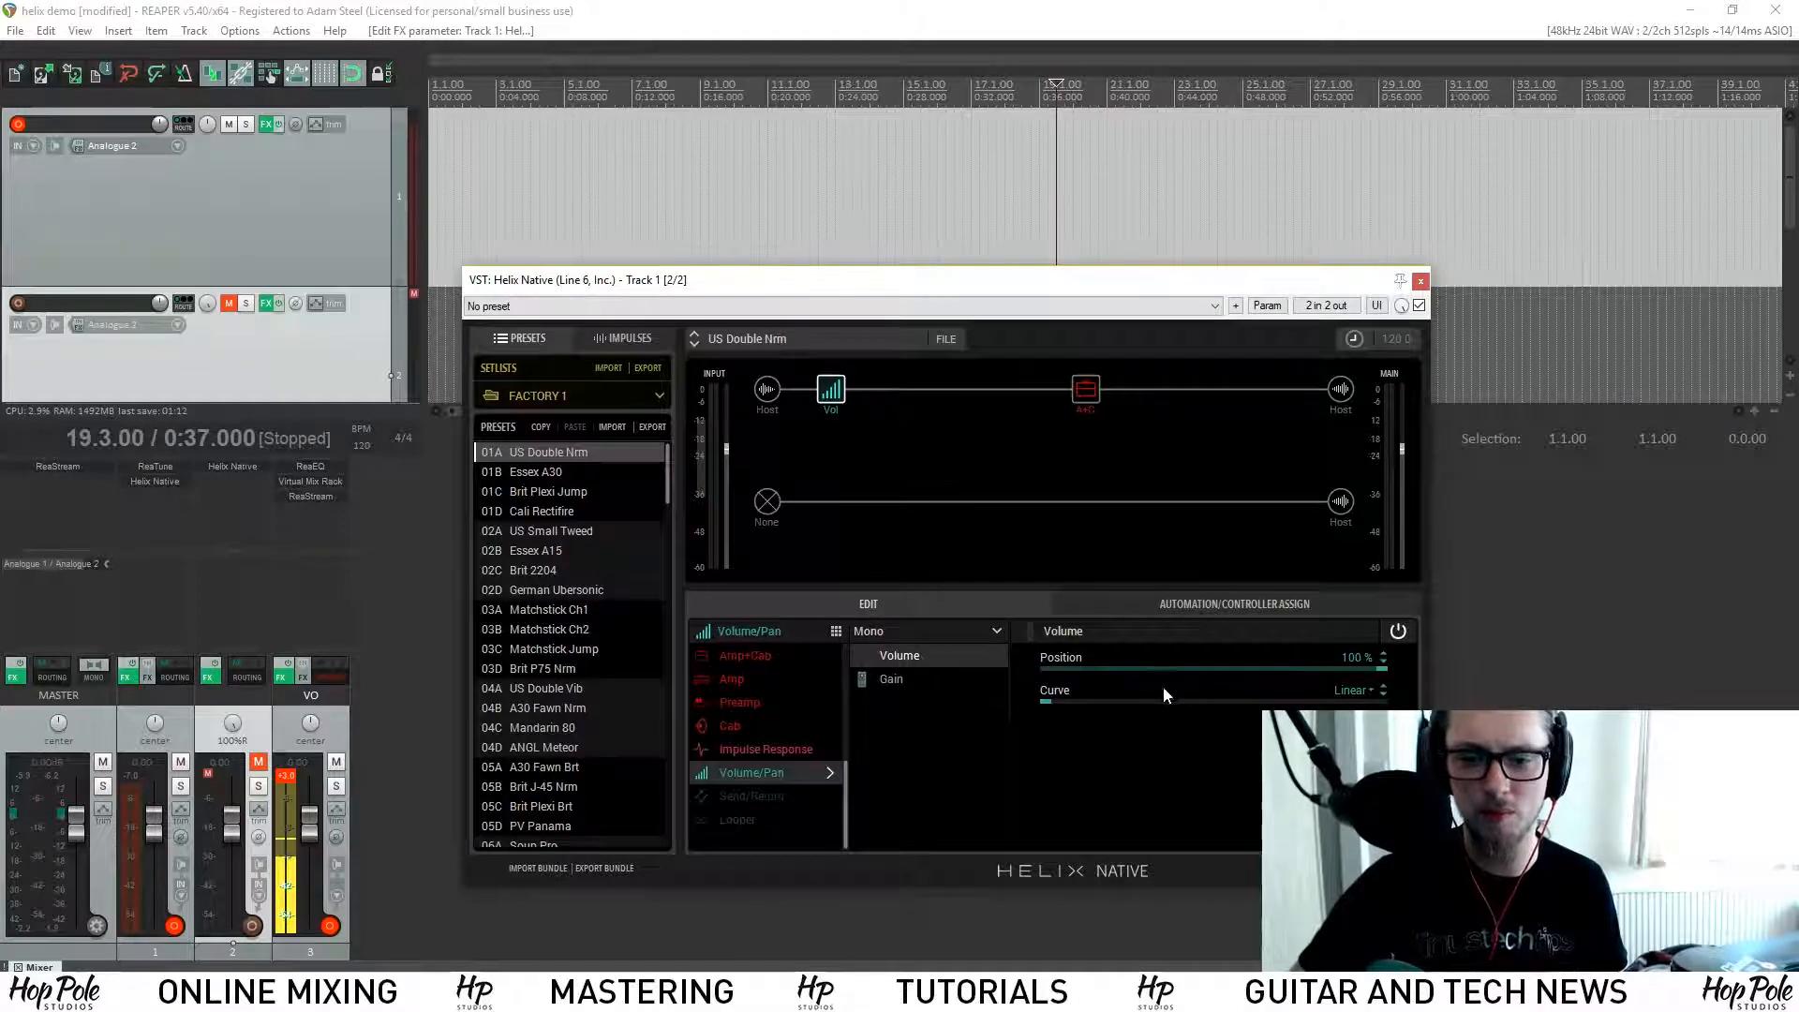
mouse_move(831, 389)
left_mouse_down()
mouse_move(1159, 412)
mouse_move(1148, 394)
mouse_move(831, 390)
left_mouse_up()
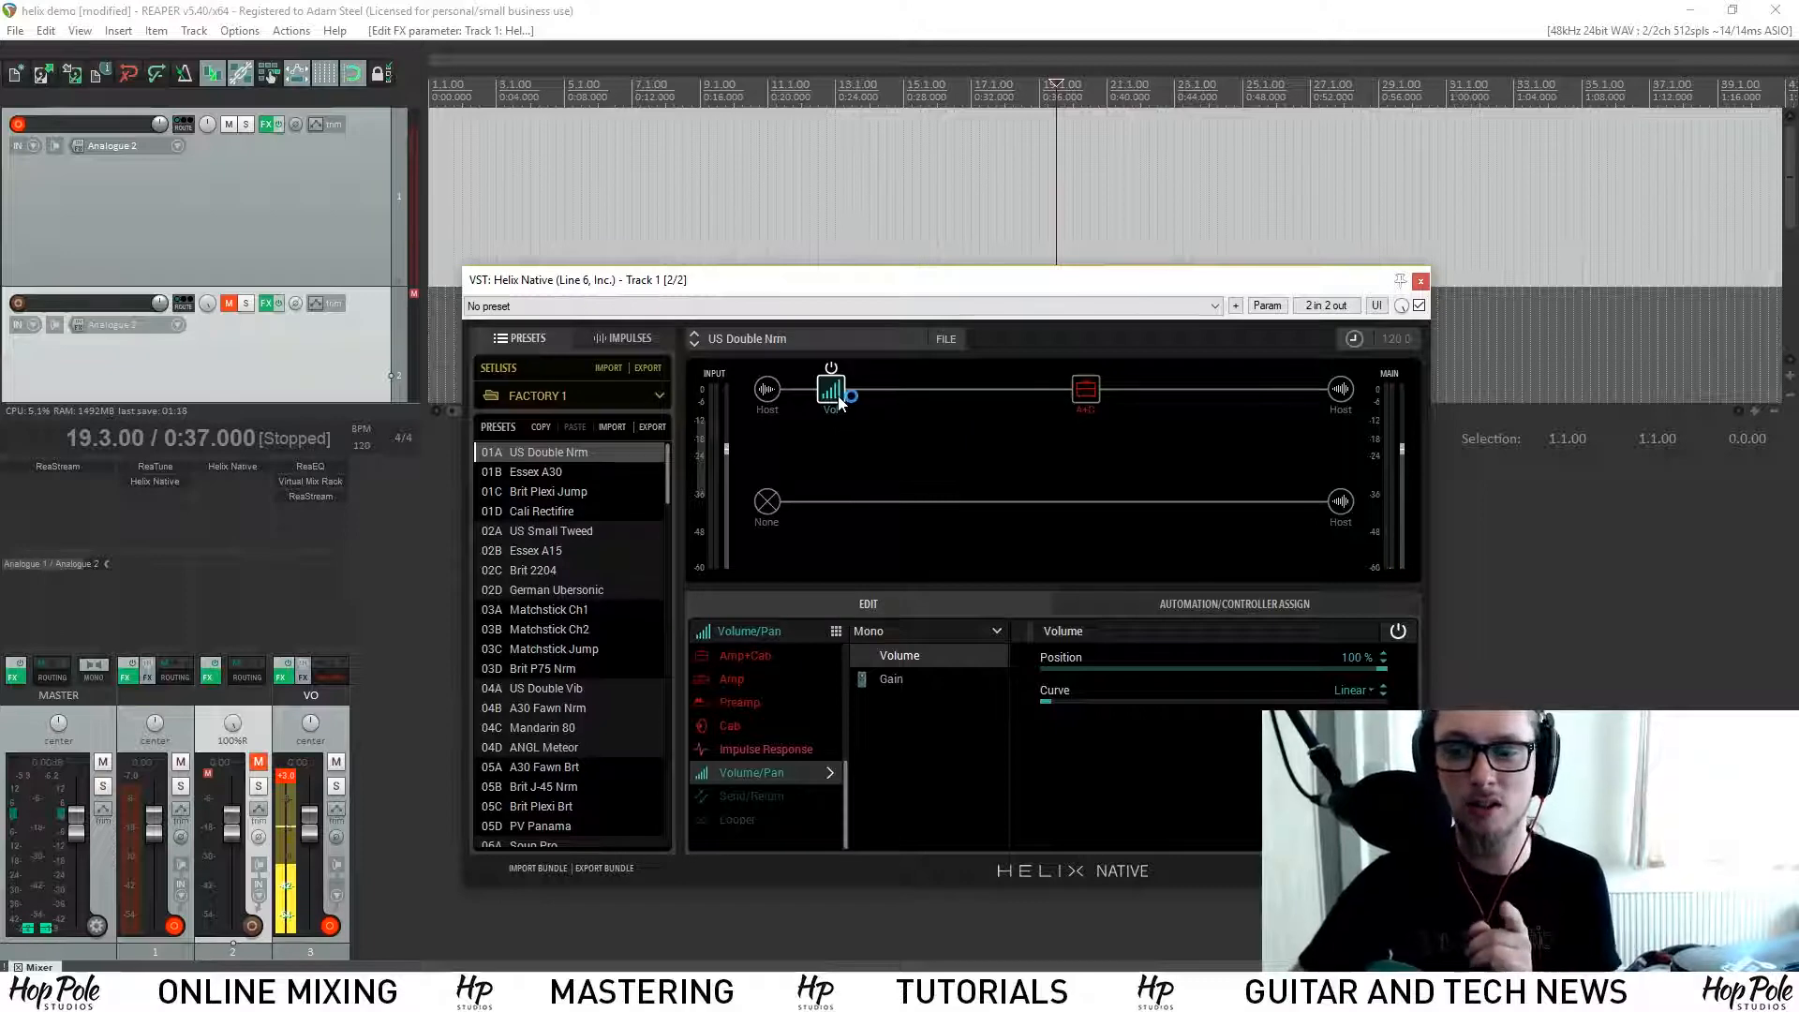
left_click_drag(831, 391, 1256, 392)
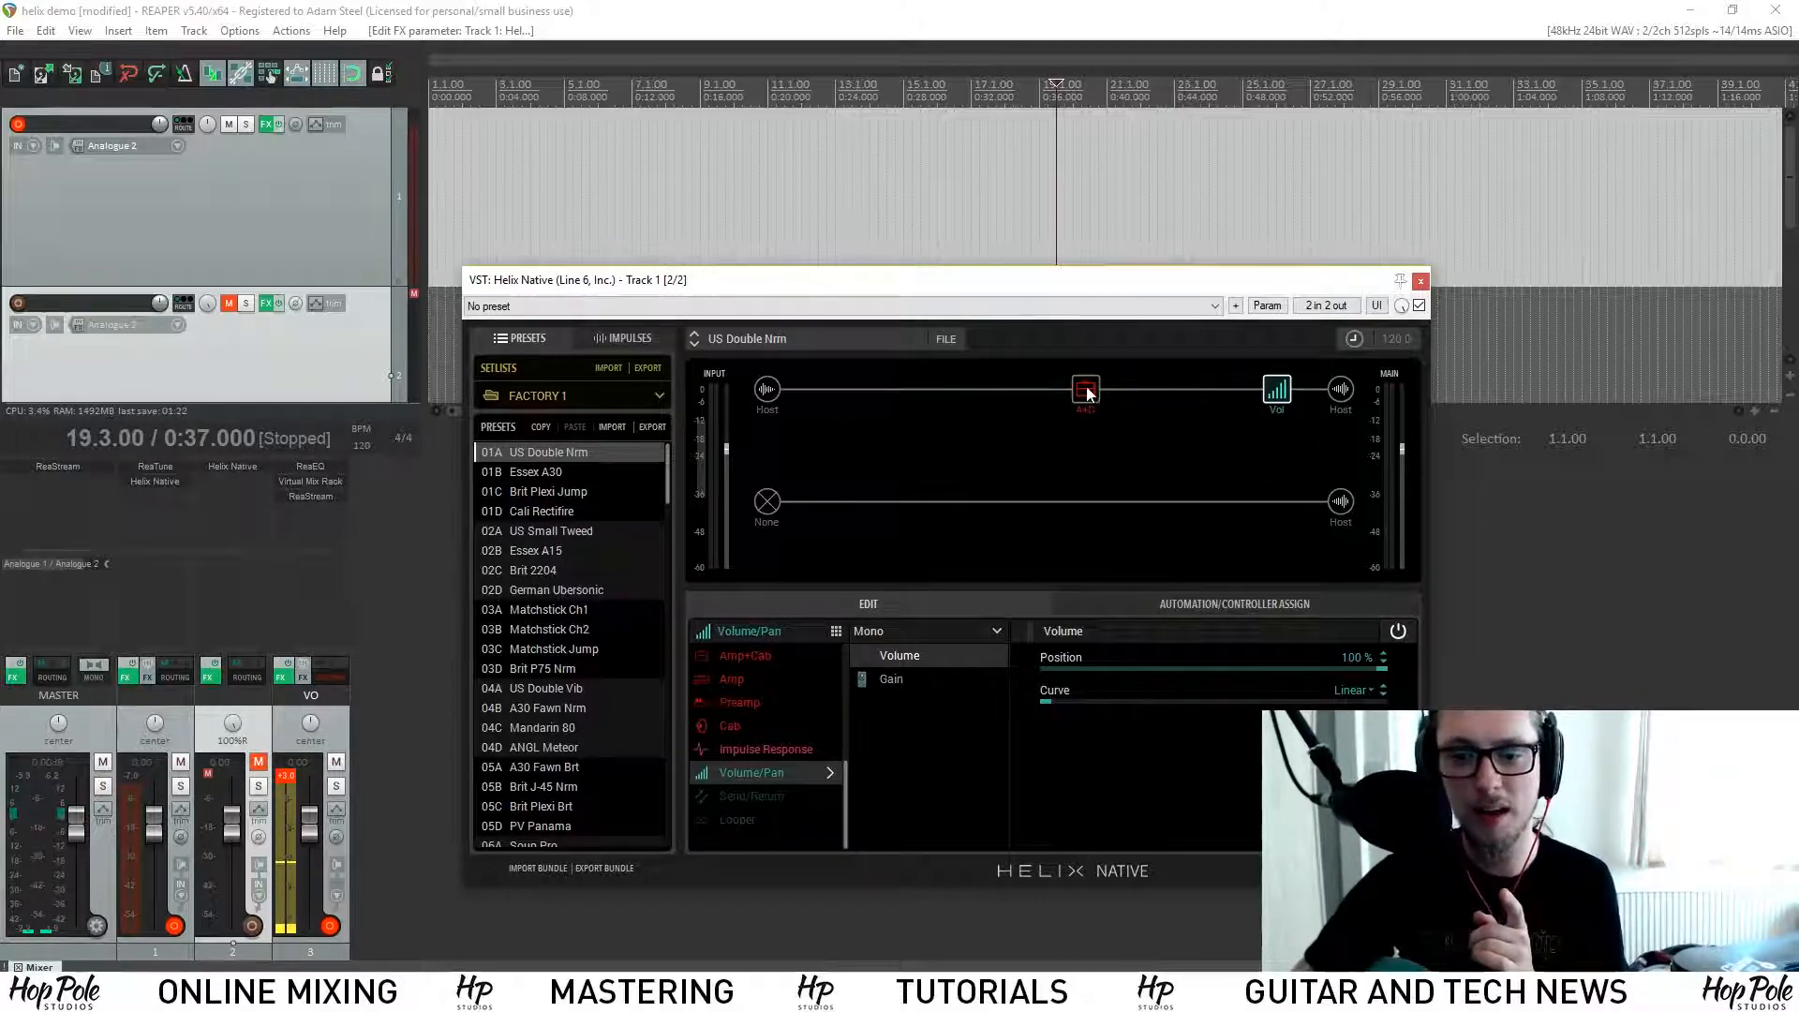
Step: Move the Amp+Cab block one slot earlier than its original place and return the Volume block to the first slot of the chain
left_click_drag(1088, 393, 942, 392)
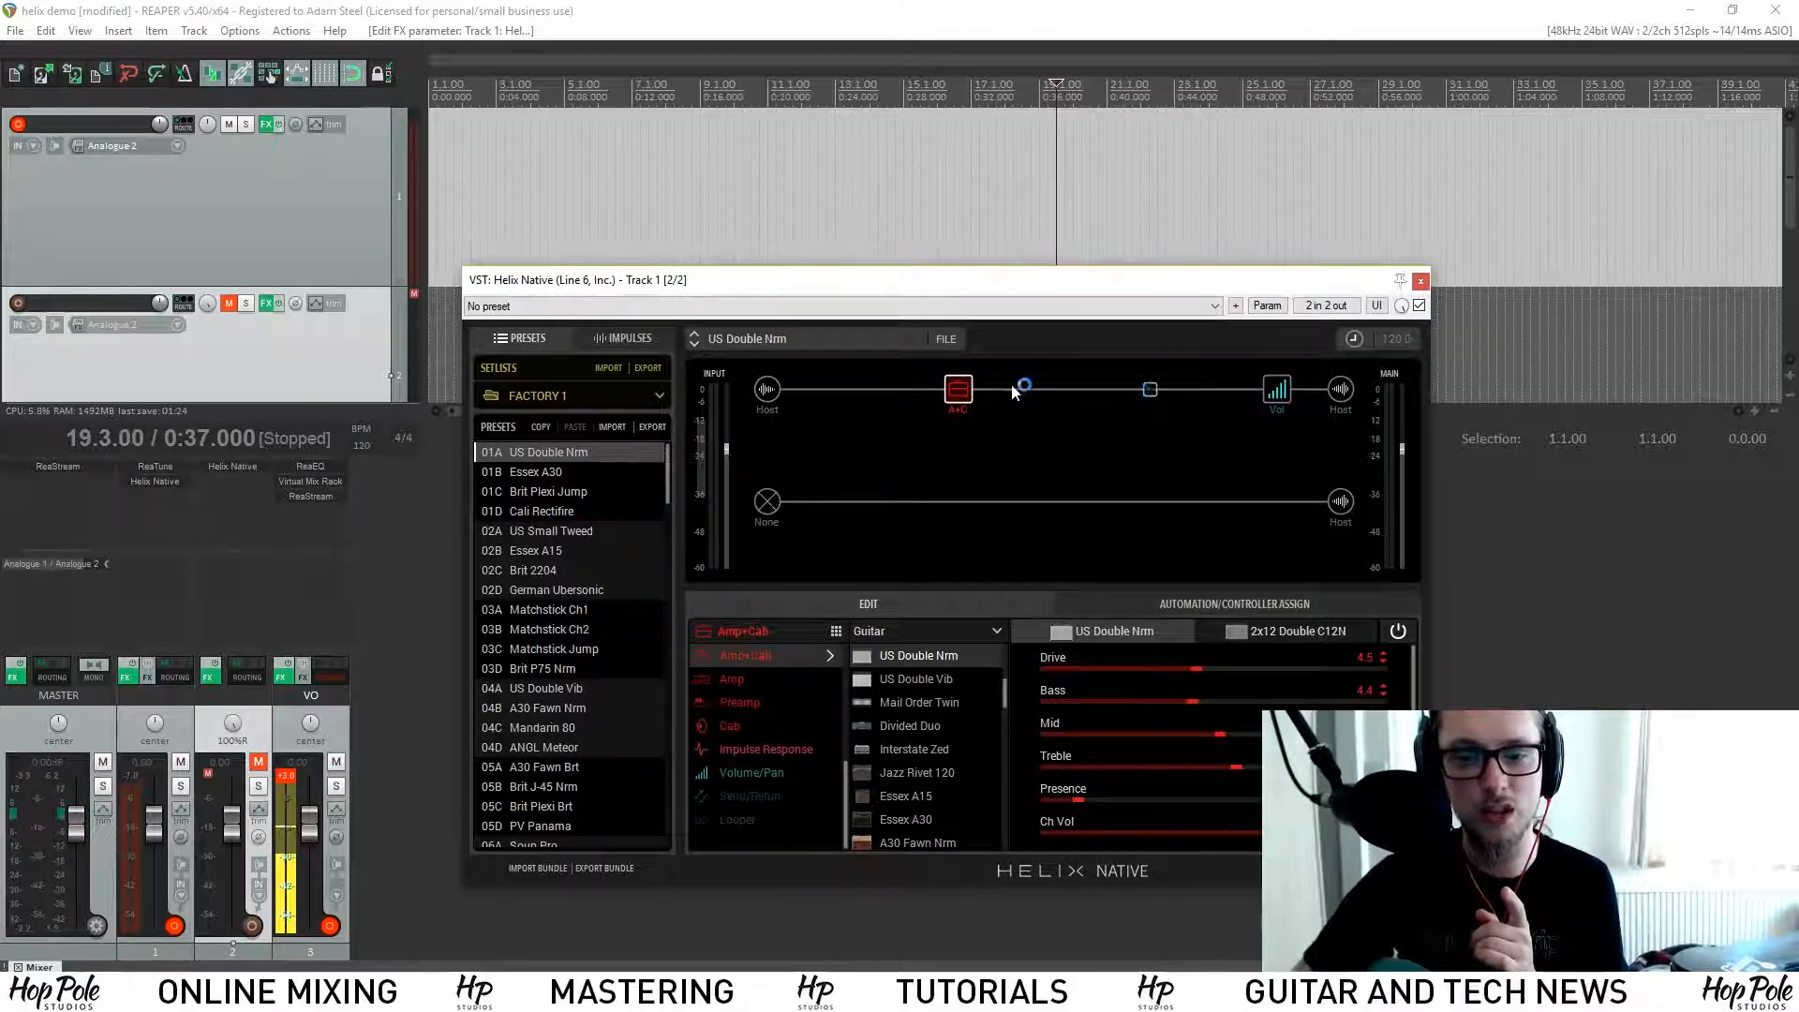
left_click_drag(980, 403, 1033, 408)
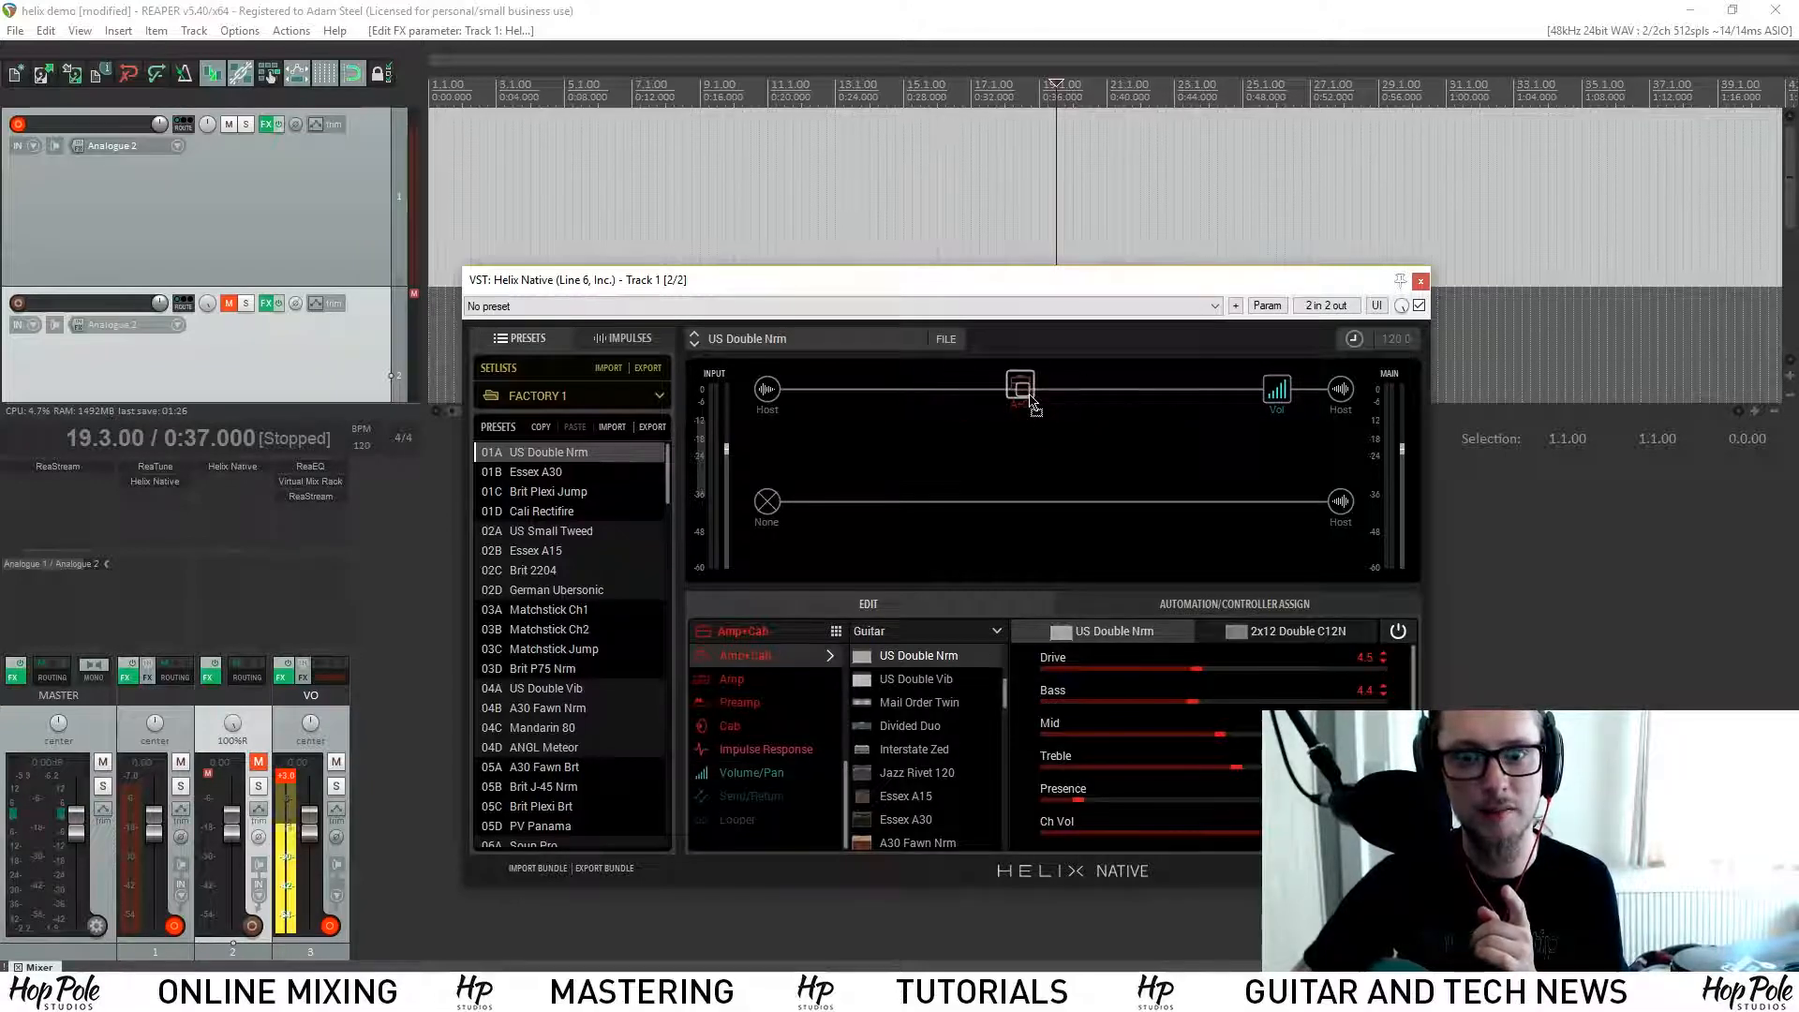
left_click_drag(1276, 391, 881, 396)
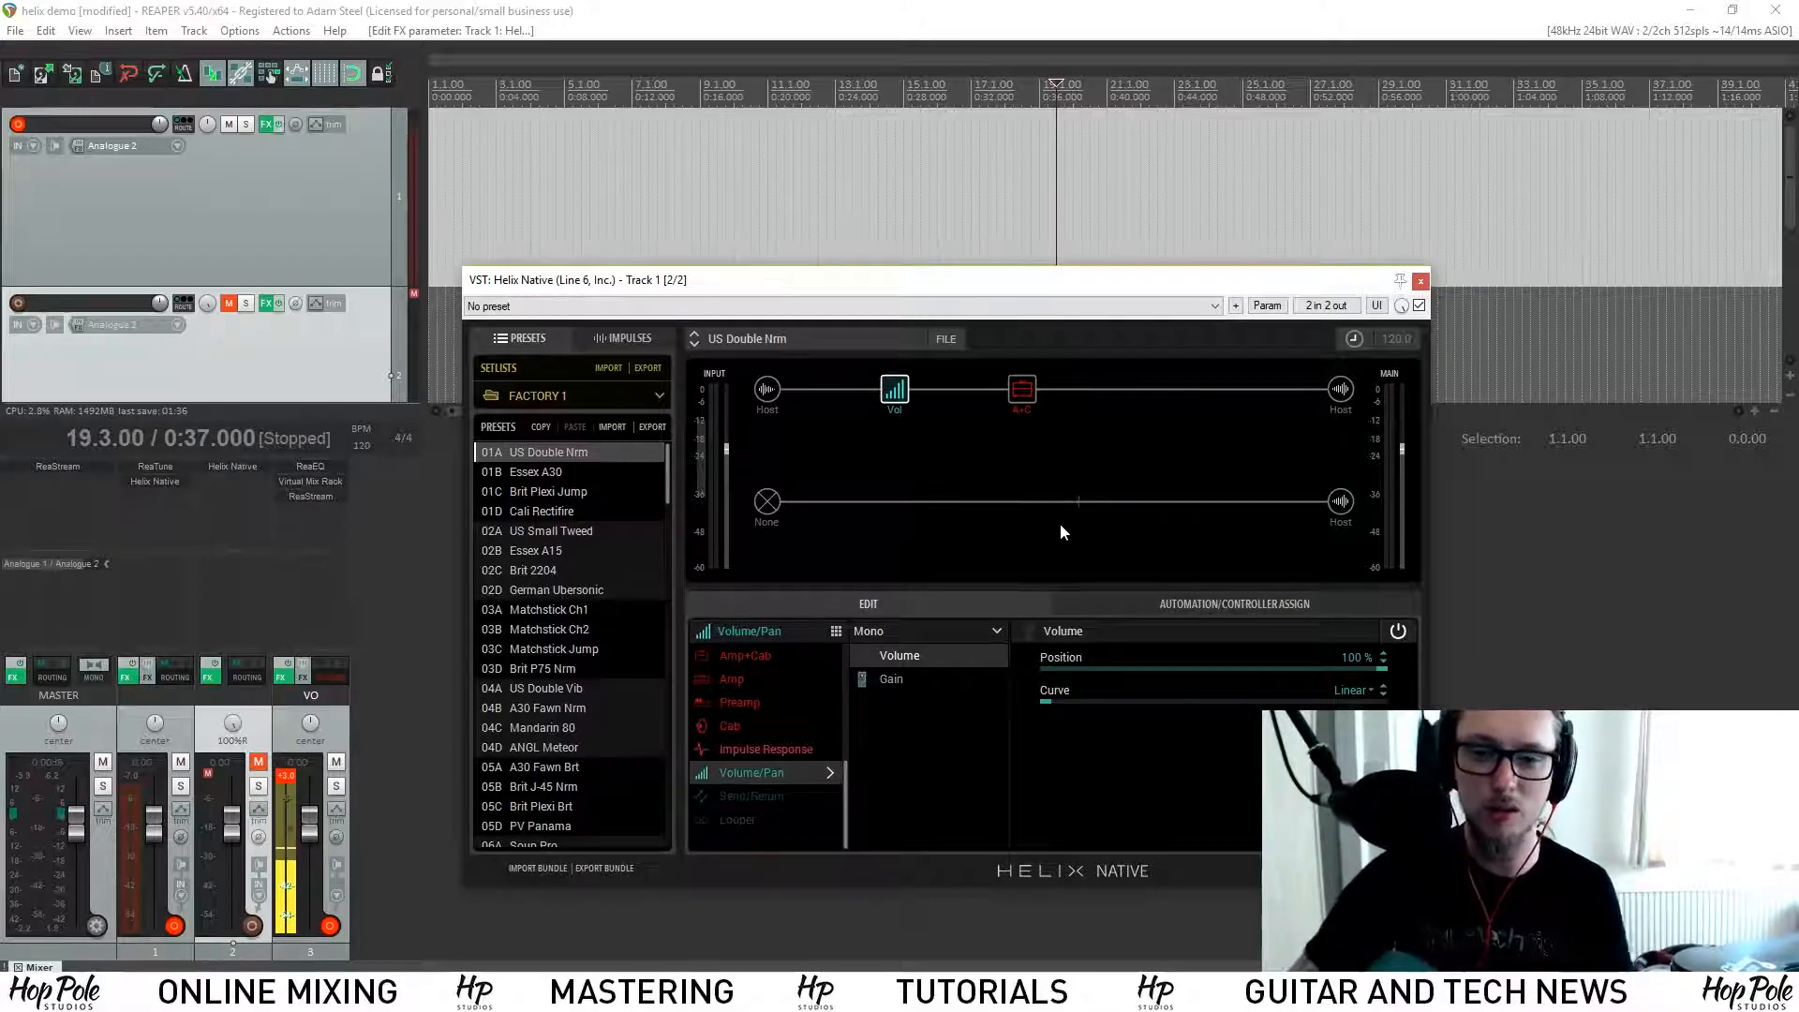
mouse_move(1023, 402)
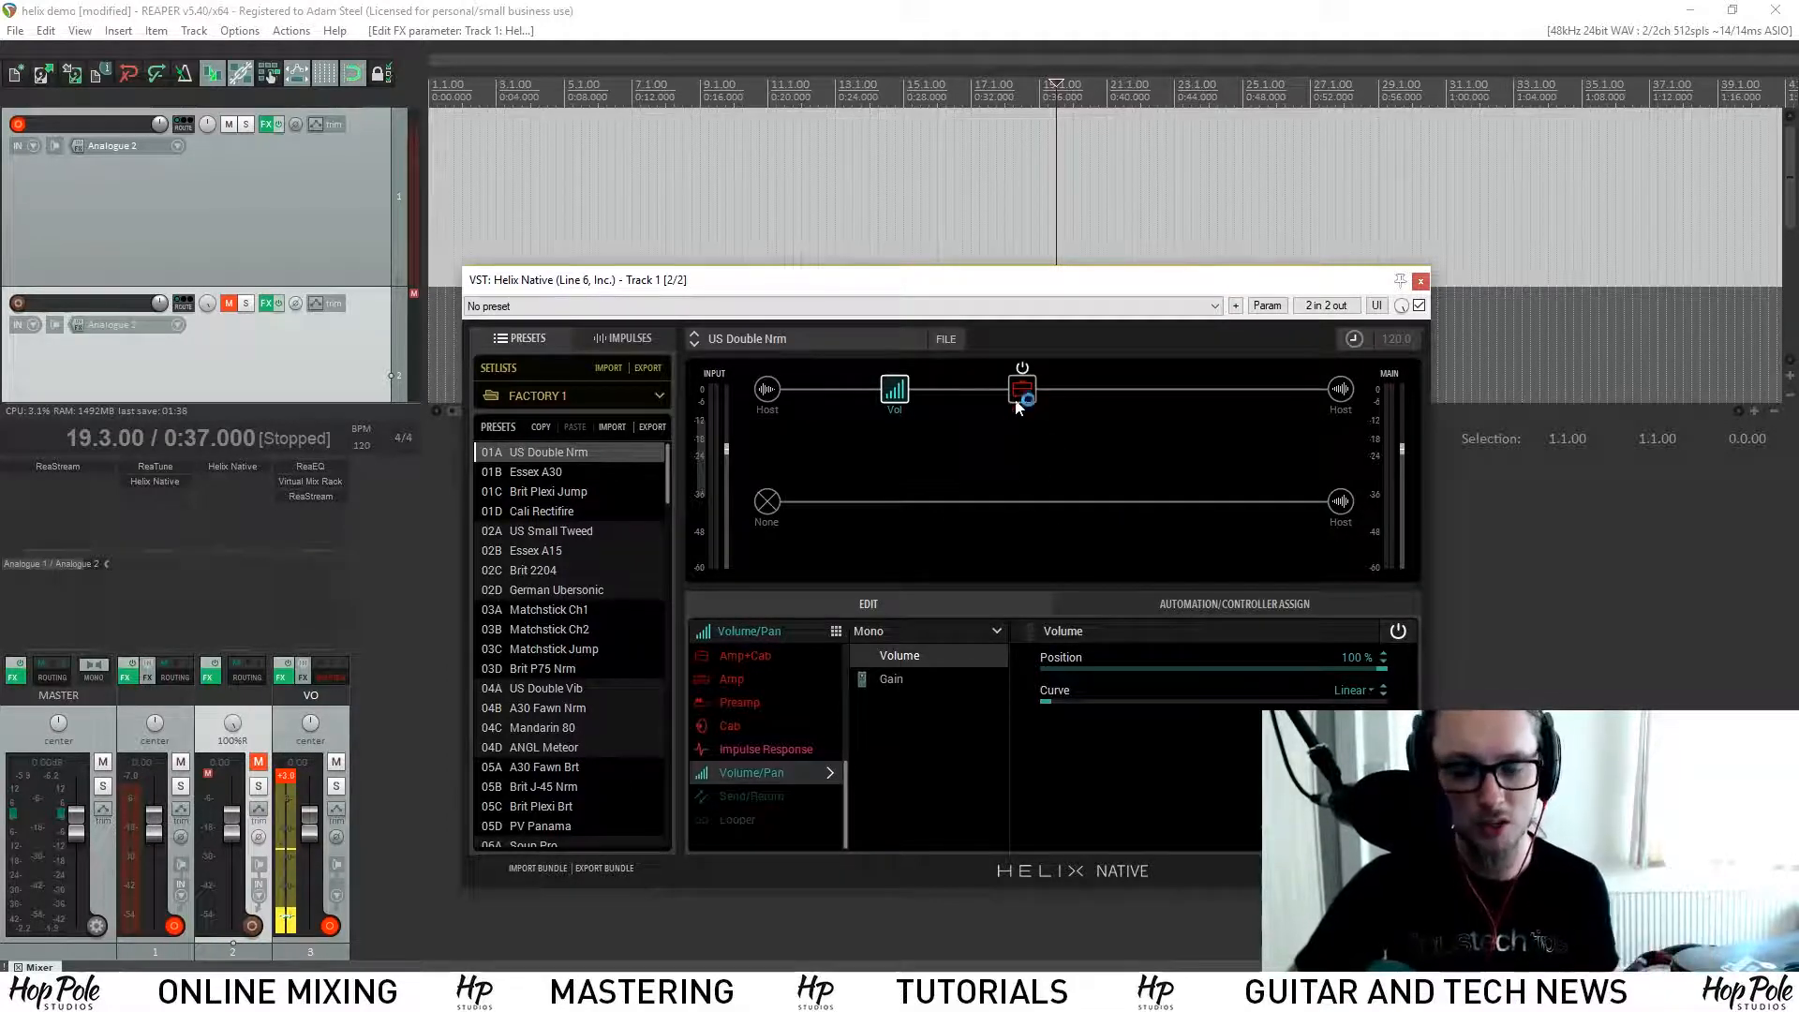
left_click_drag(887, 386, 830, 412)
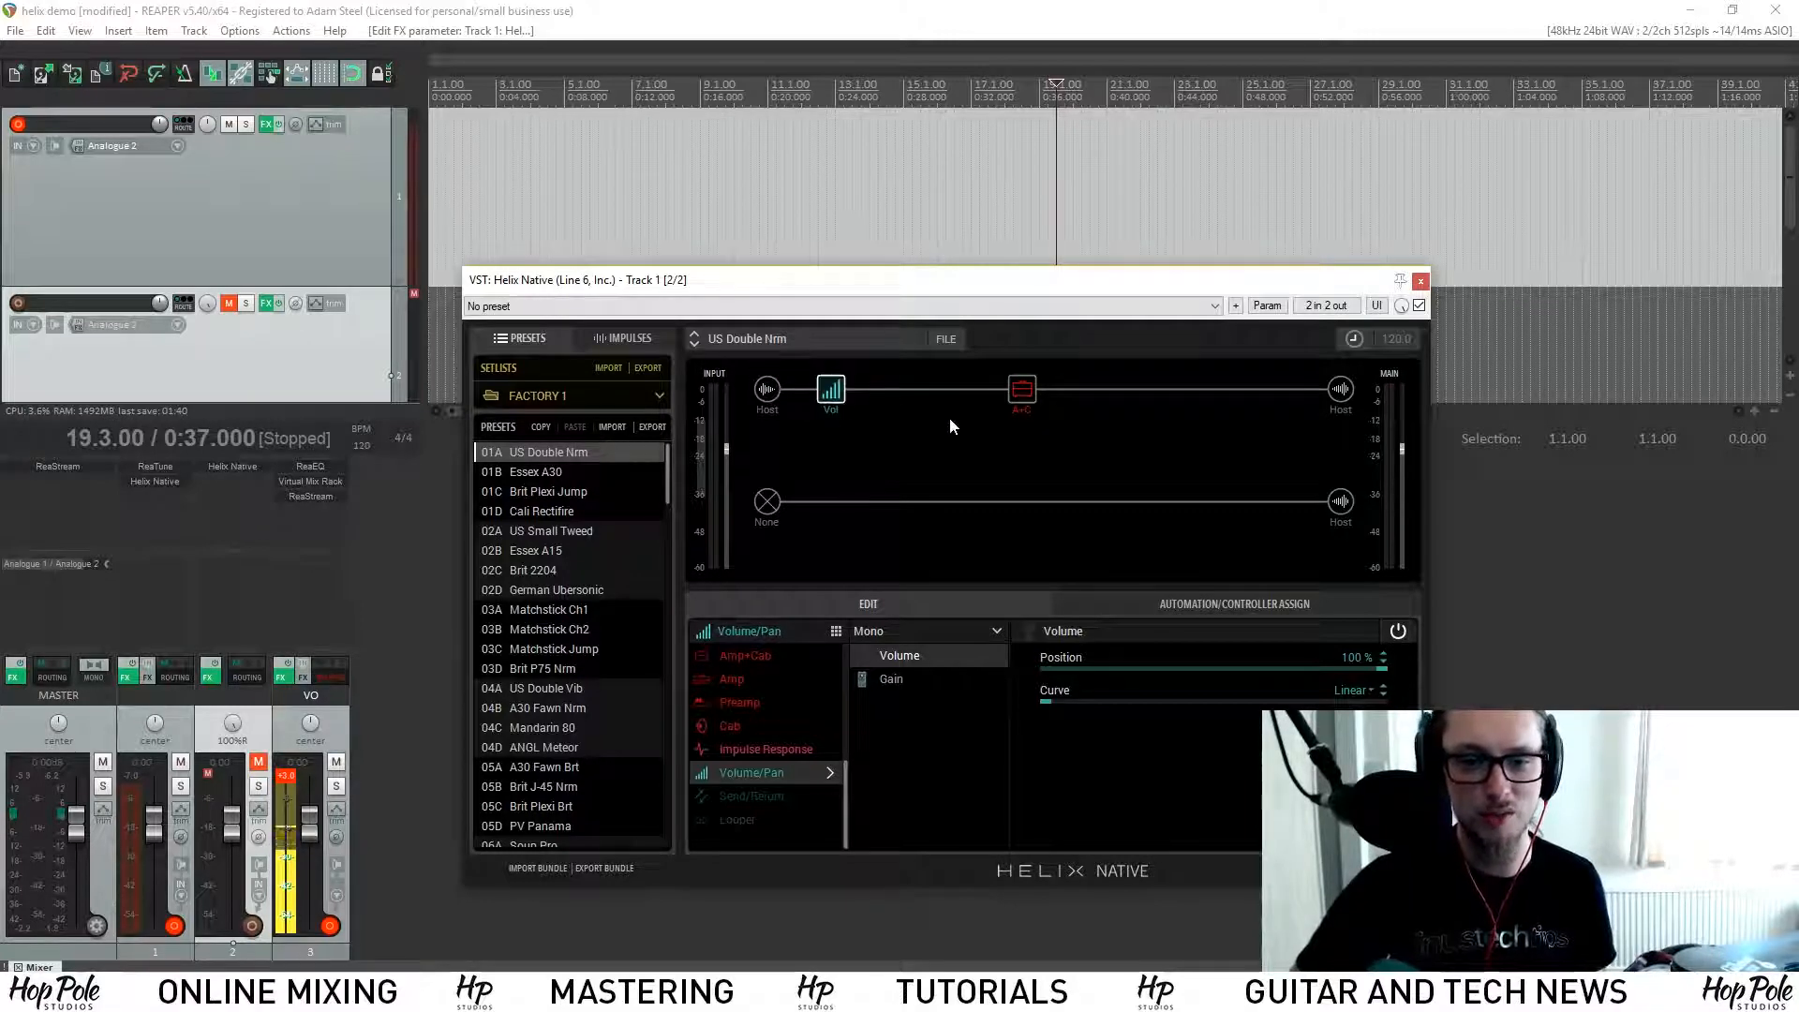
Step: Compare the US Double Vib and US Double Nrm models in the Amp+Cab block, finishing with US Double Vib selected
left_click(1022, 404)
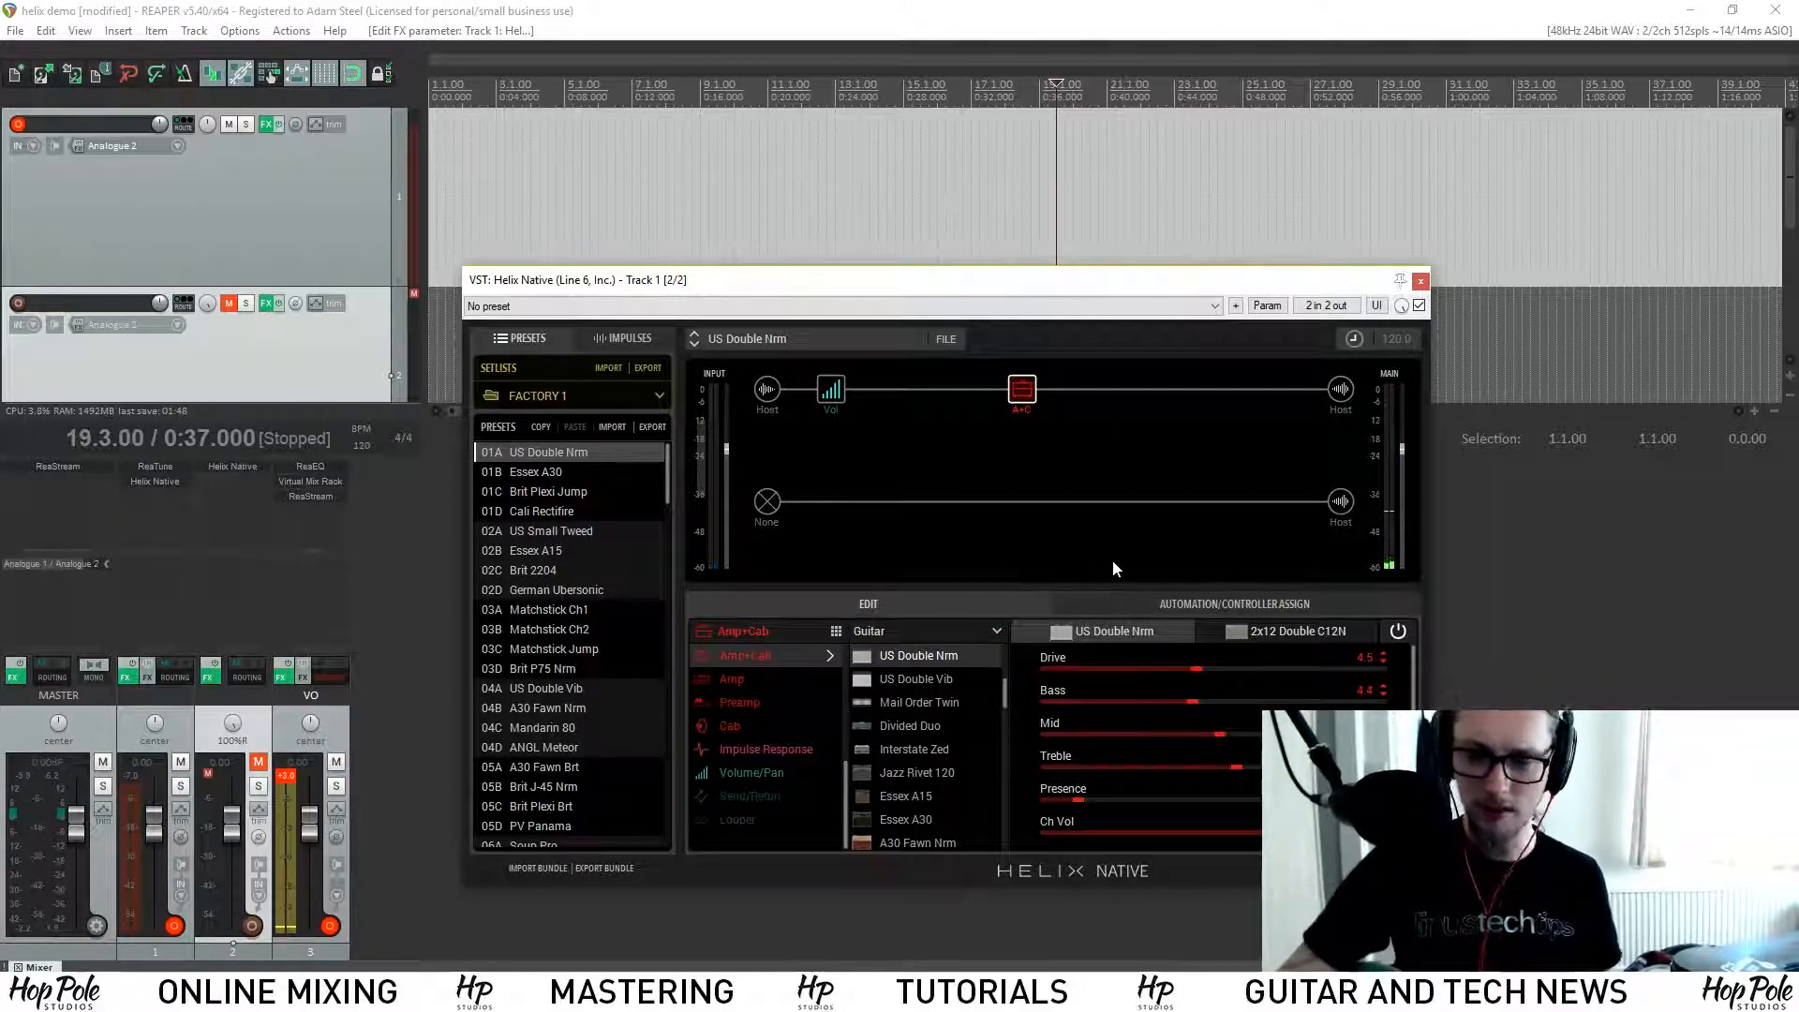
left_click(941, 678)
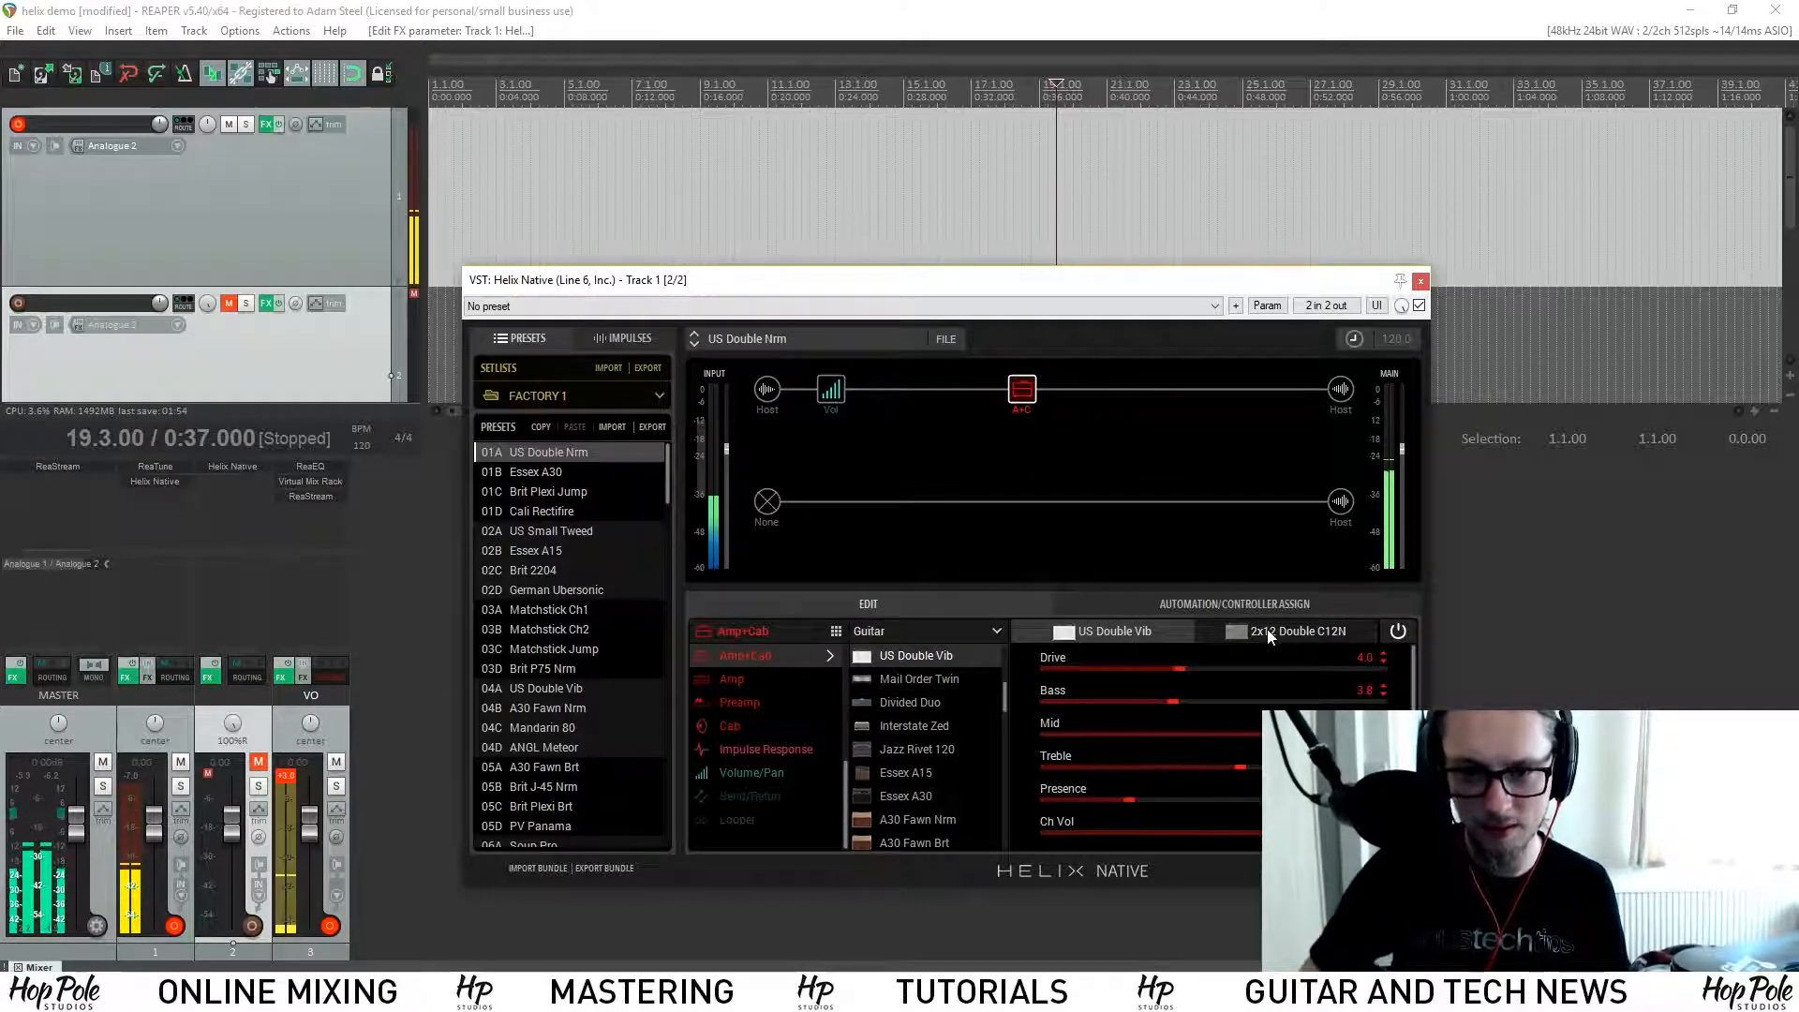
scroll(900, 671, "up", 3)
scroll(914, 717, "up", 1)
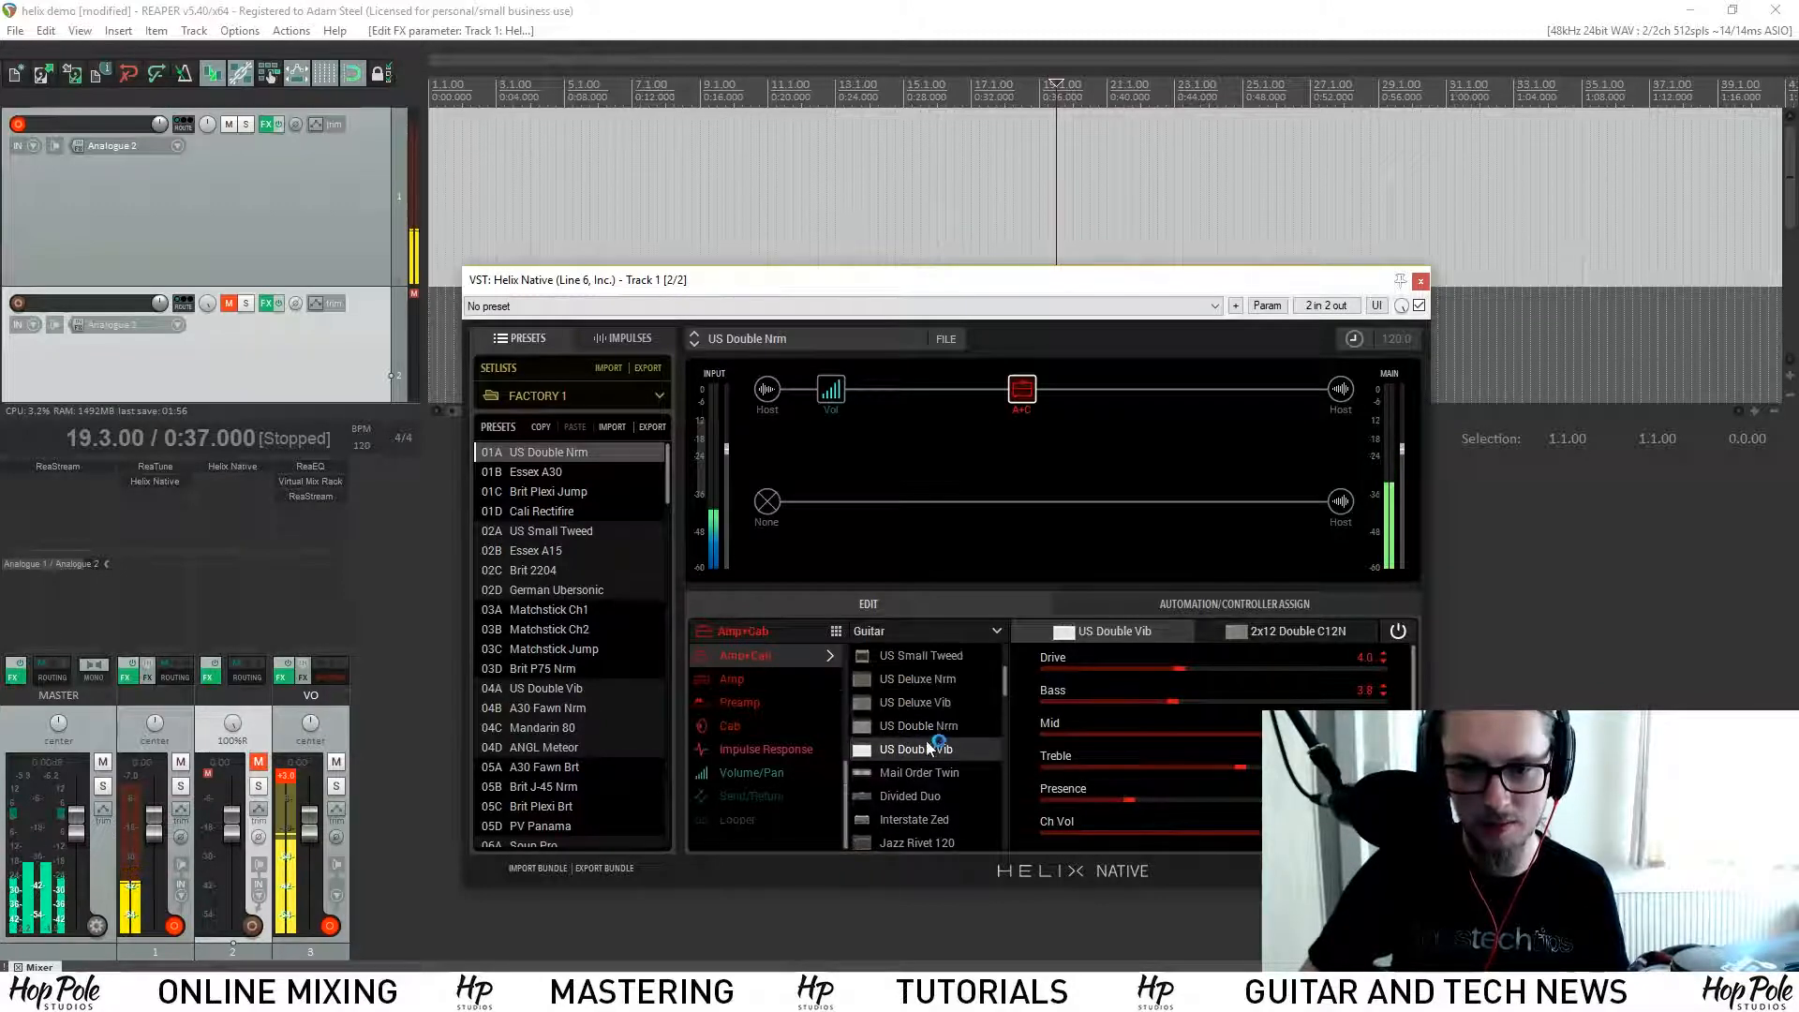
left_click(924, 735)
left_click(949, 673)
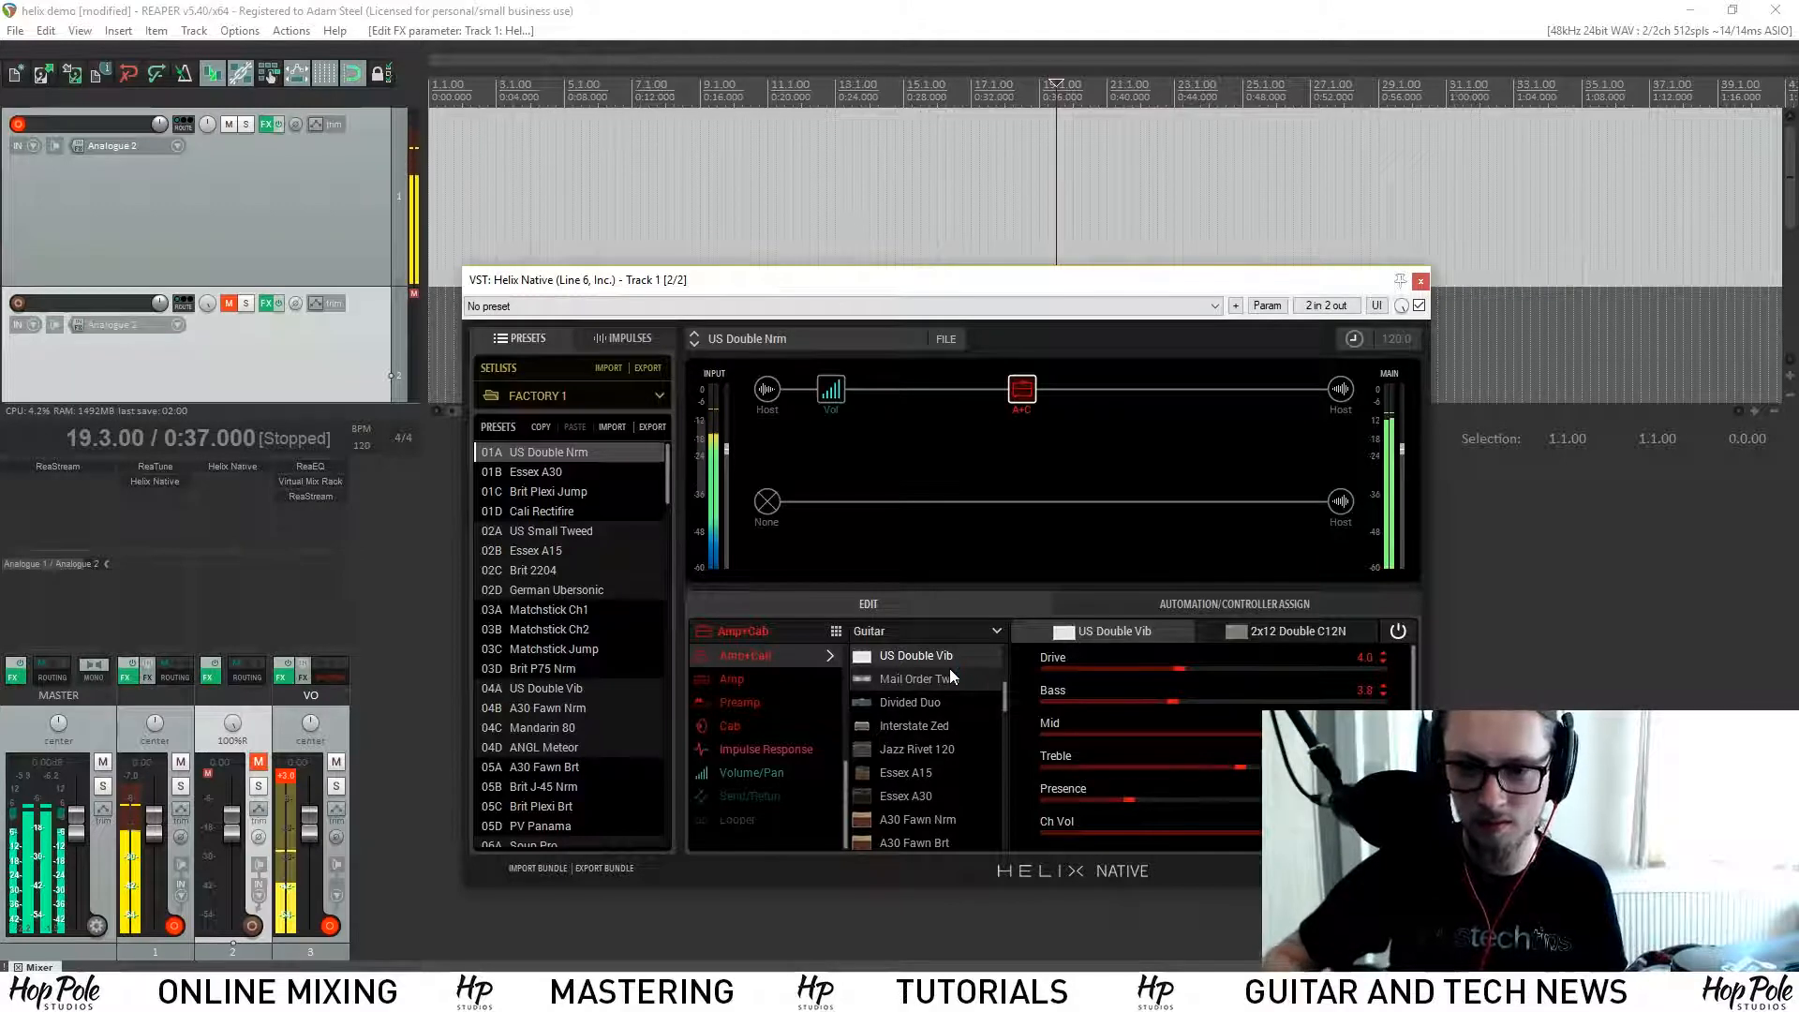
Step: Check the 2x12 Double C12N cab's settings and raise the US Double Vib amp's Drive to 10.0
left_click(1274, 631)
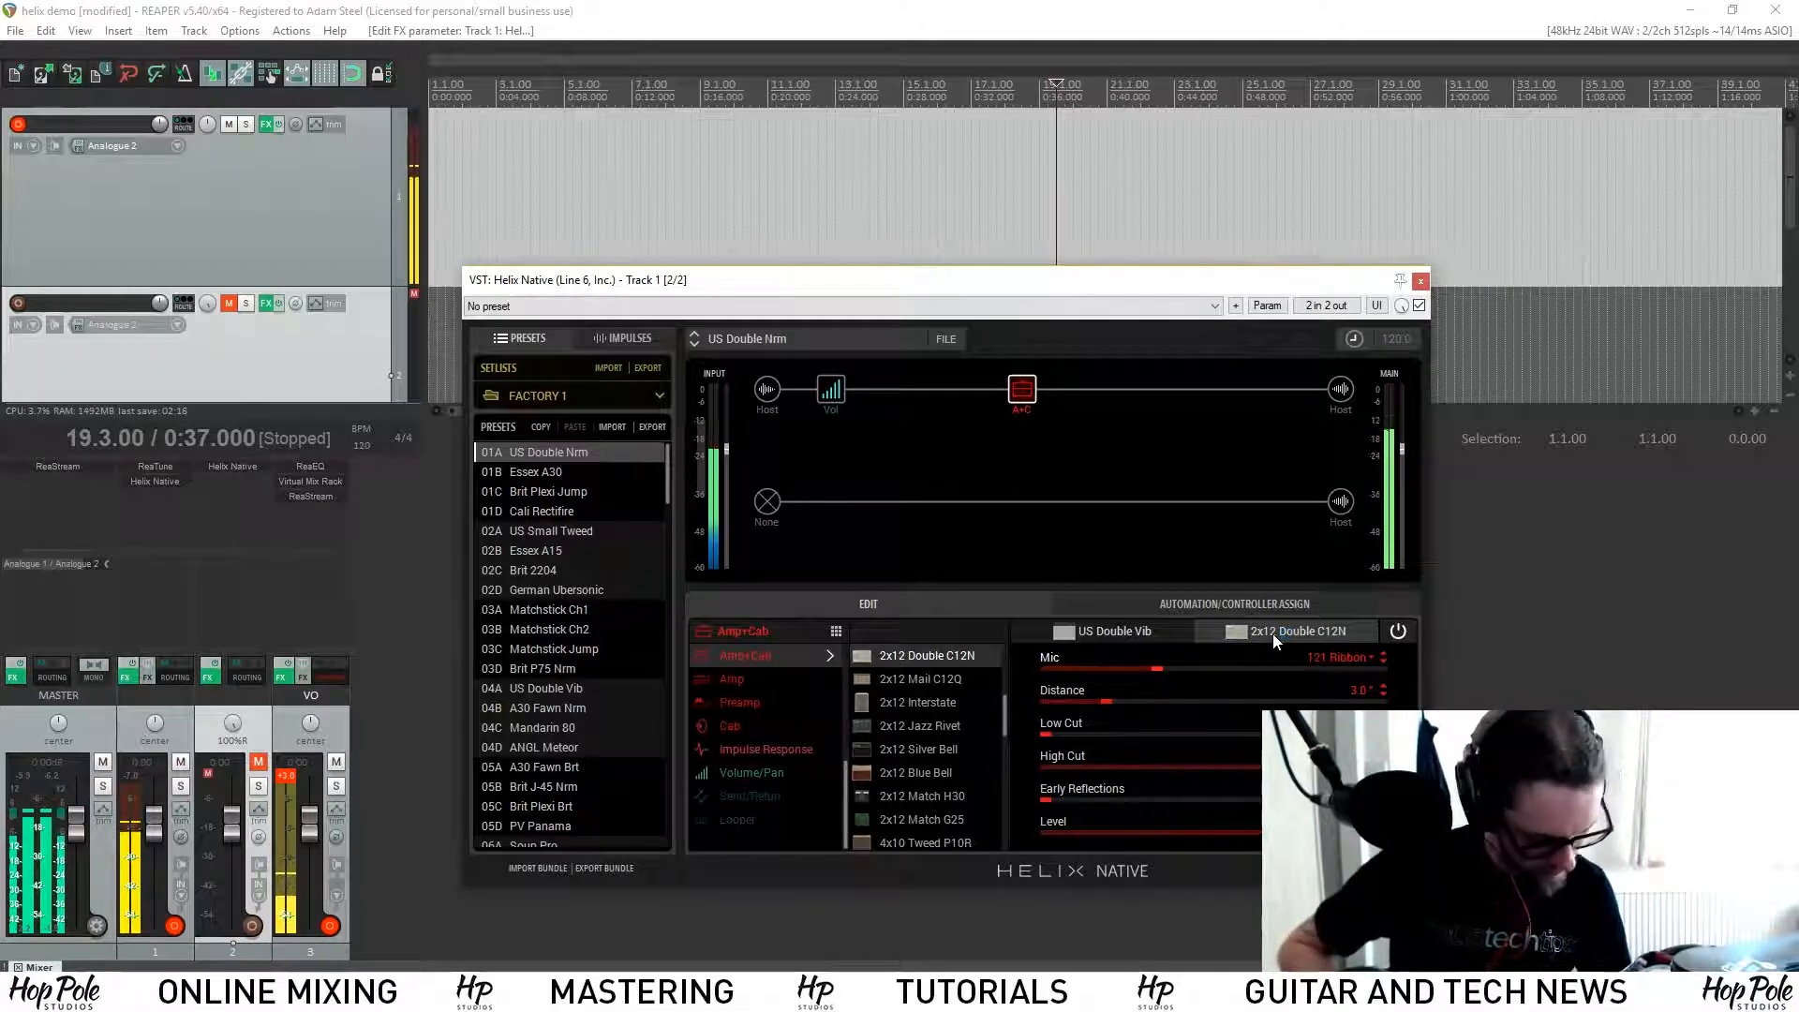
left_click(1120, 631)
left_click_drag(1178, 666, 1384, 701)
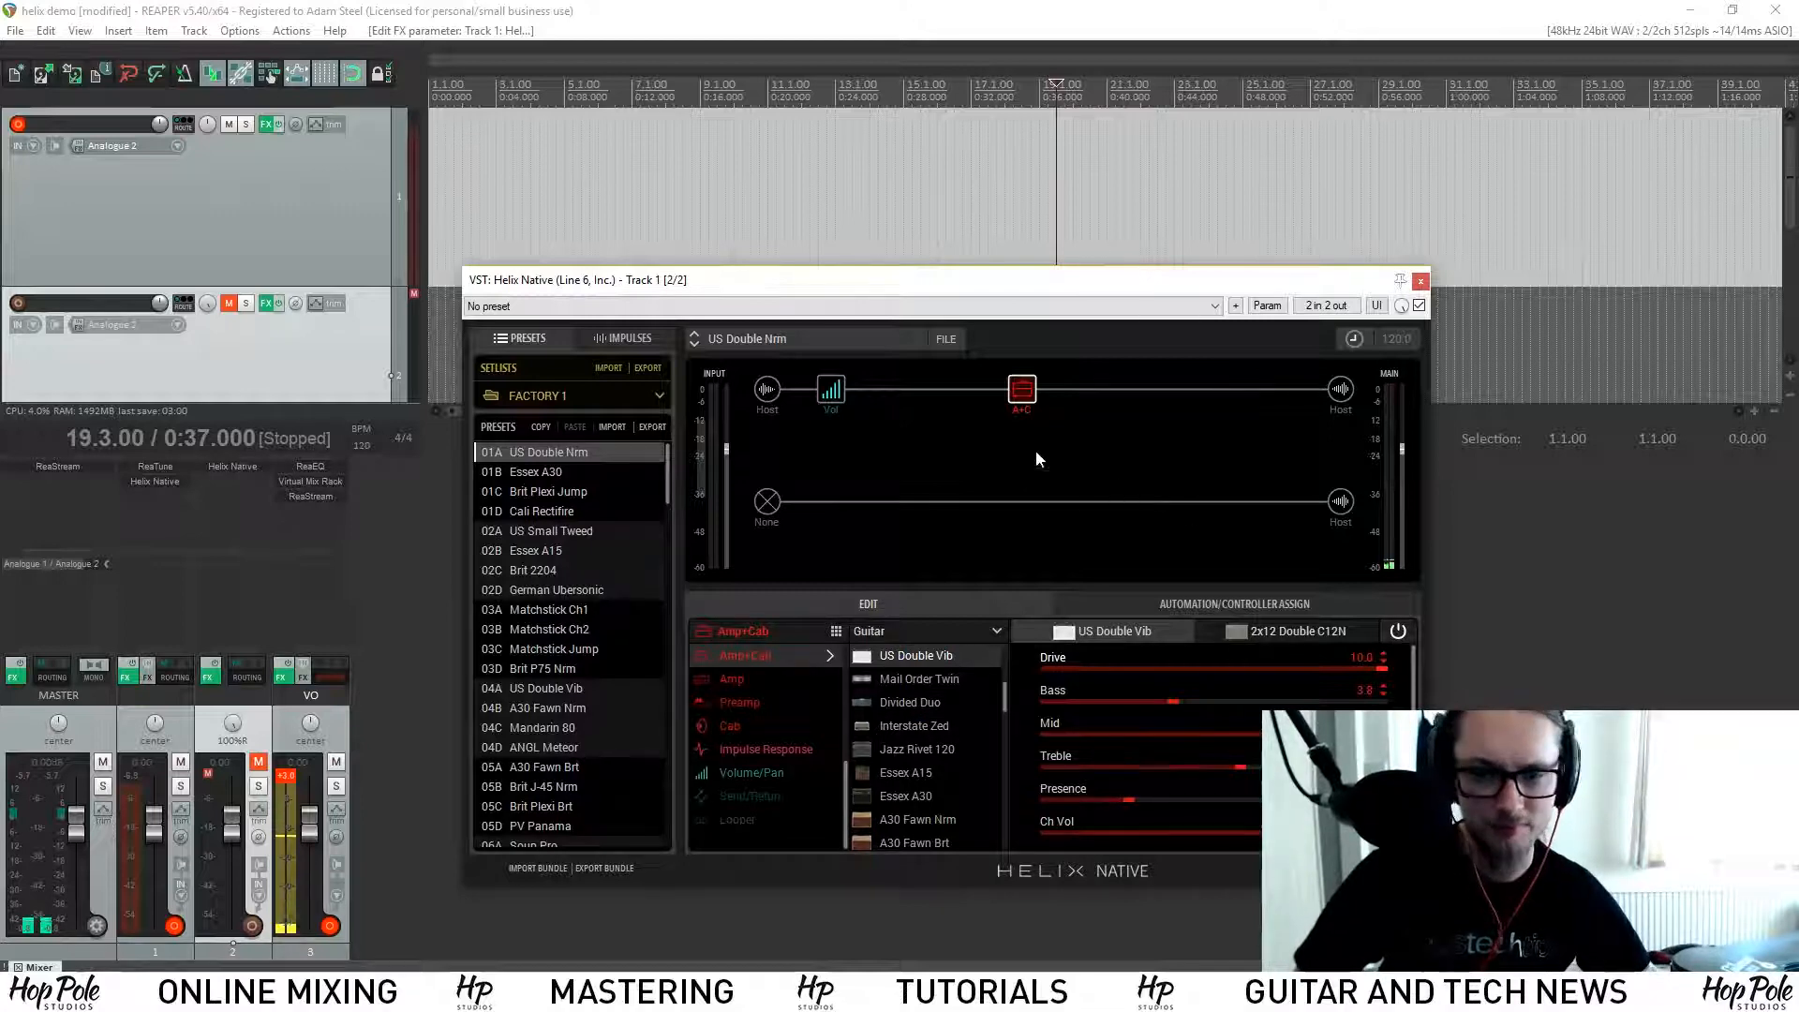
Step: Review the settings of the amp and its 2x12 Double C12N cab, and lower the amp's Drive to 4.9
left_click(1260, 635)
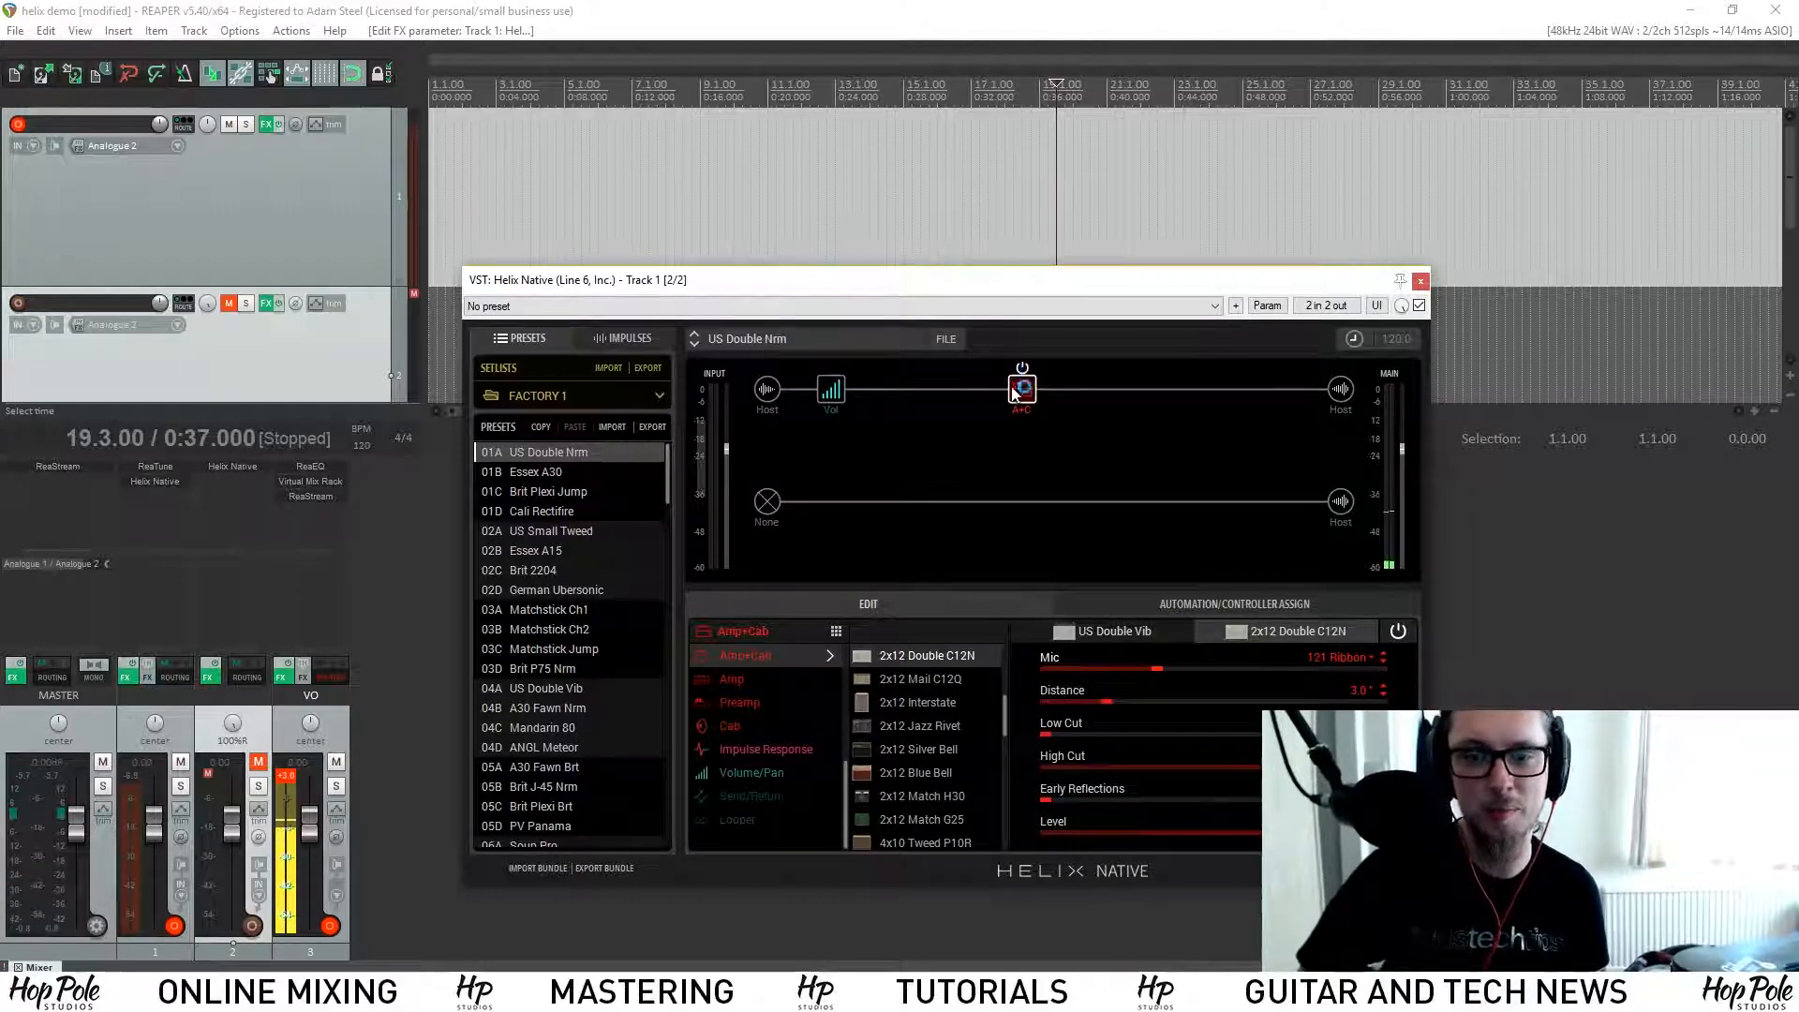
scroll(765, 694, "up", 3)
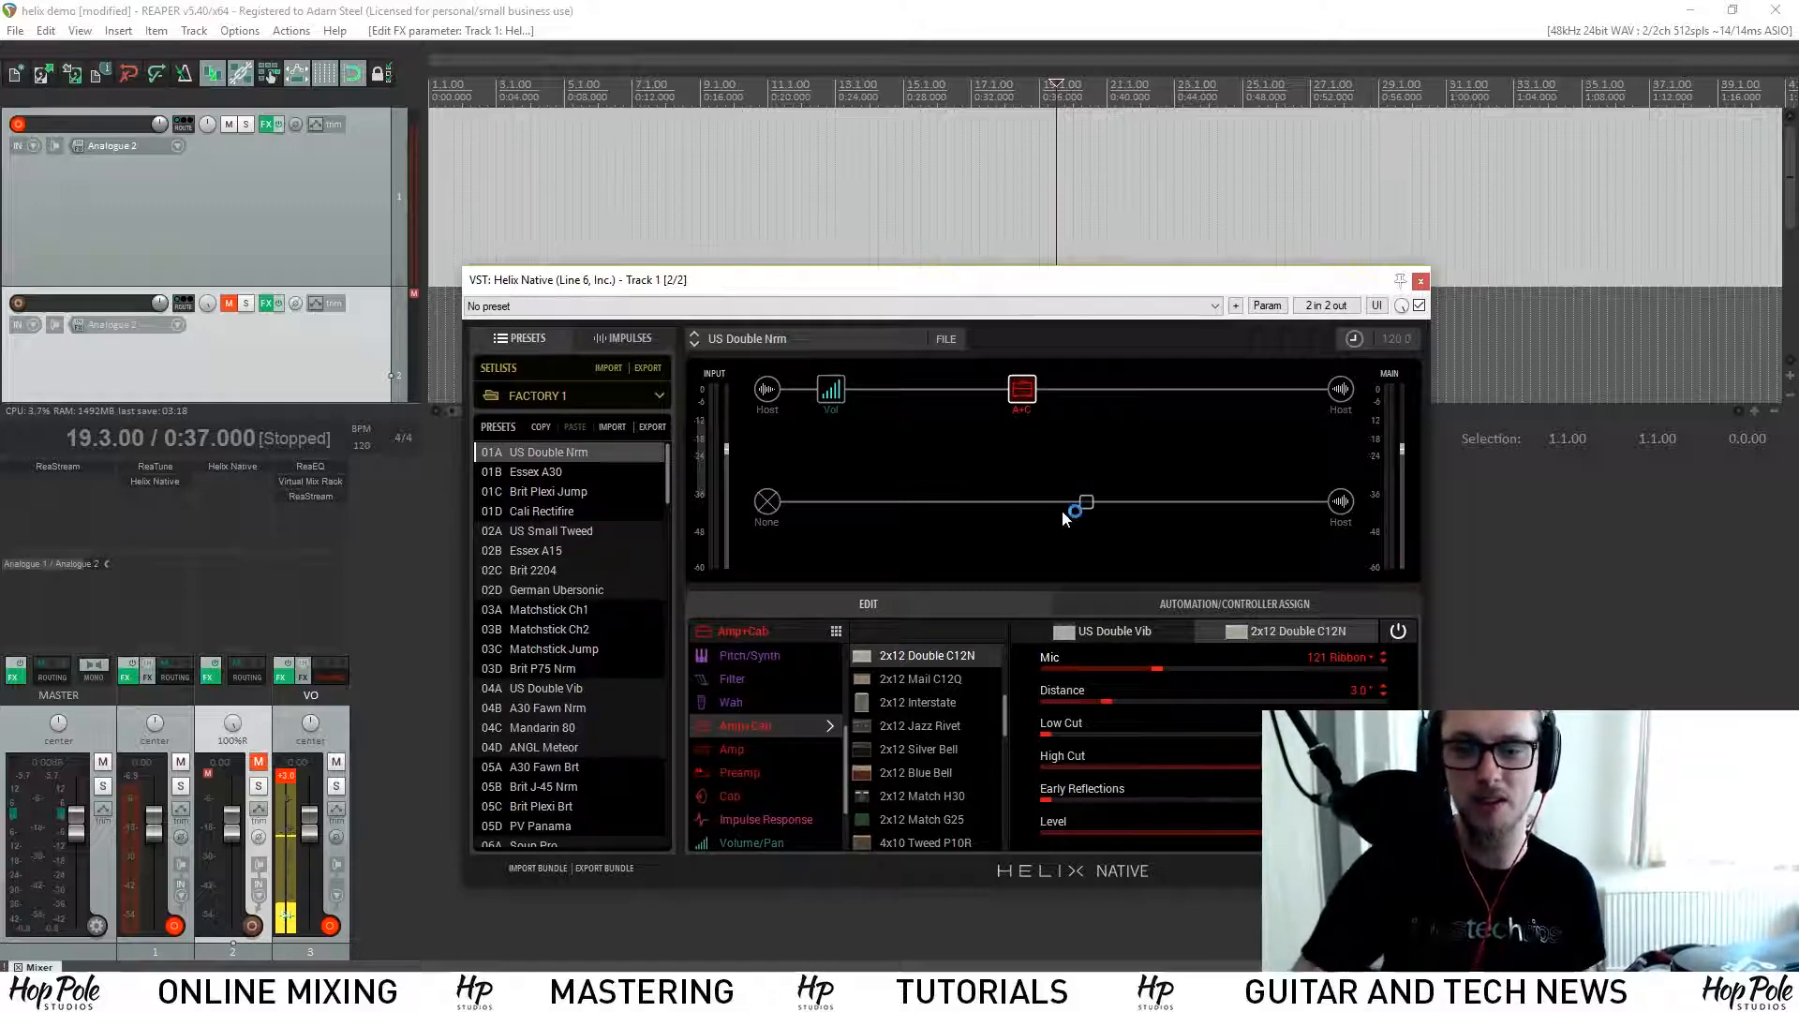
left_click(1093, 632)
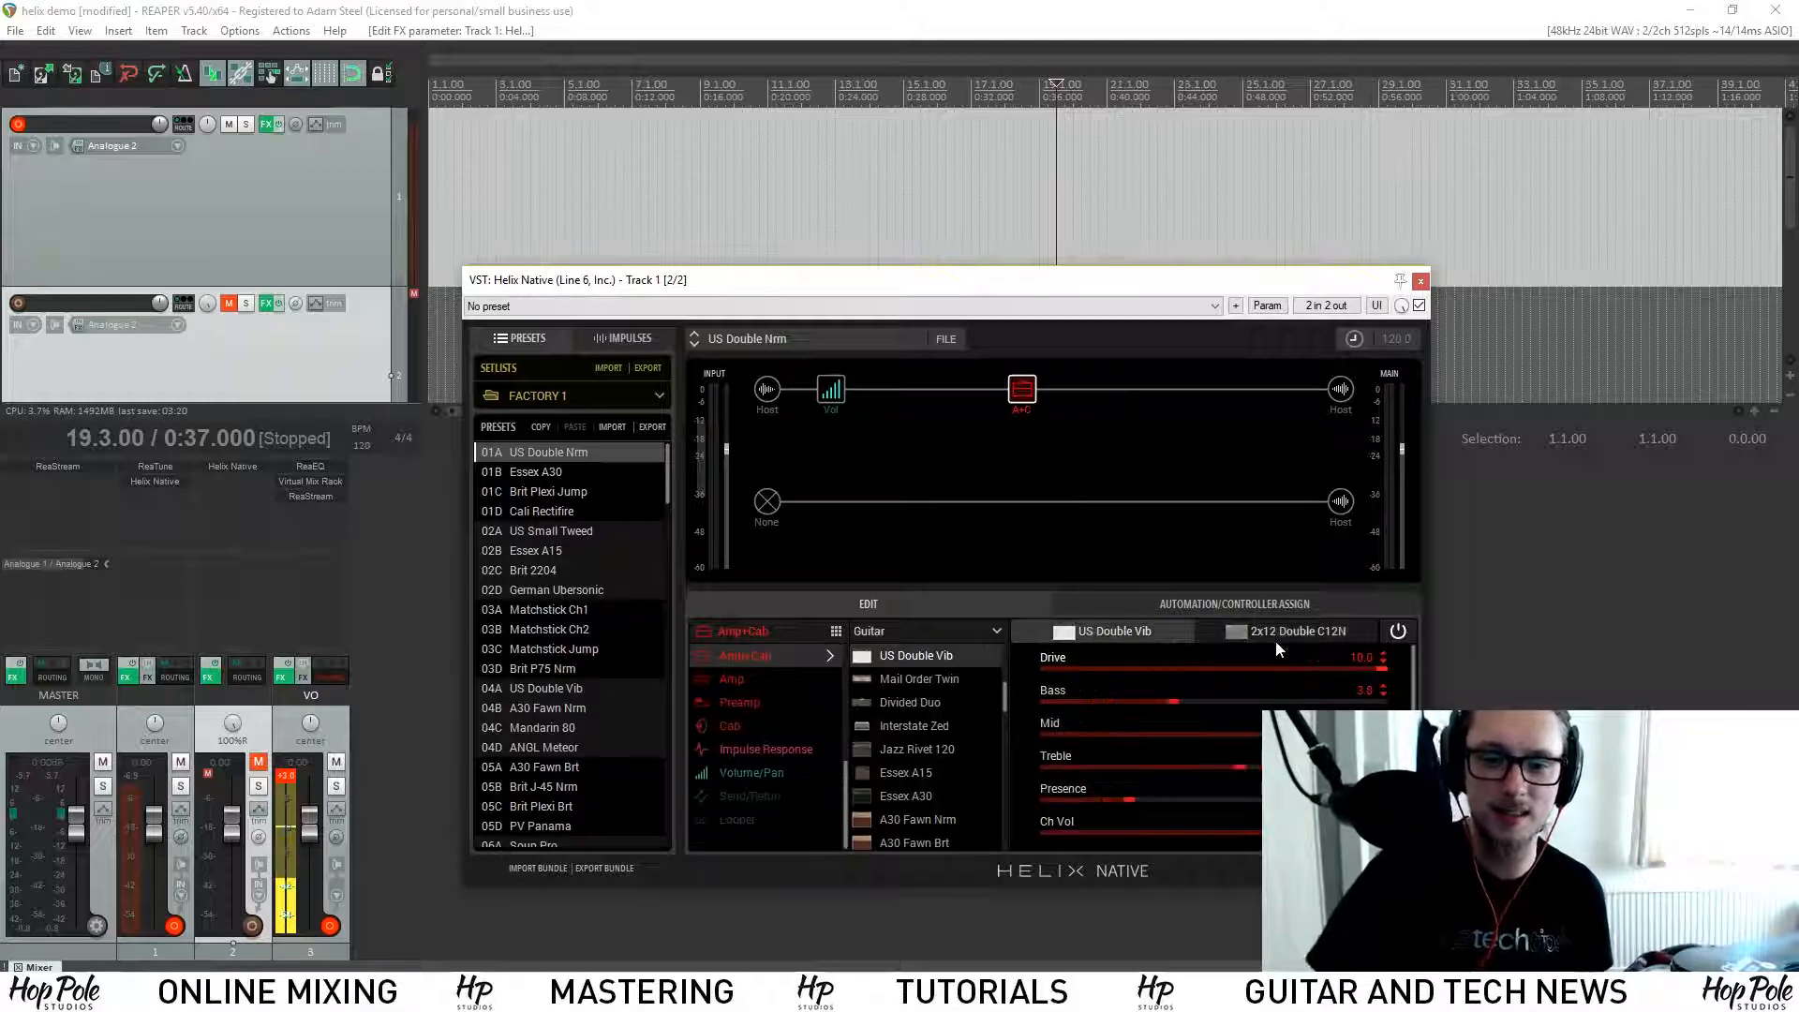
left_click(1286, 632)
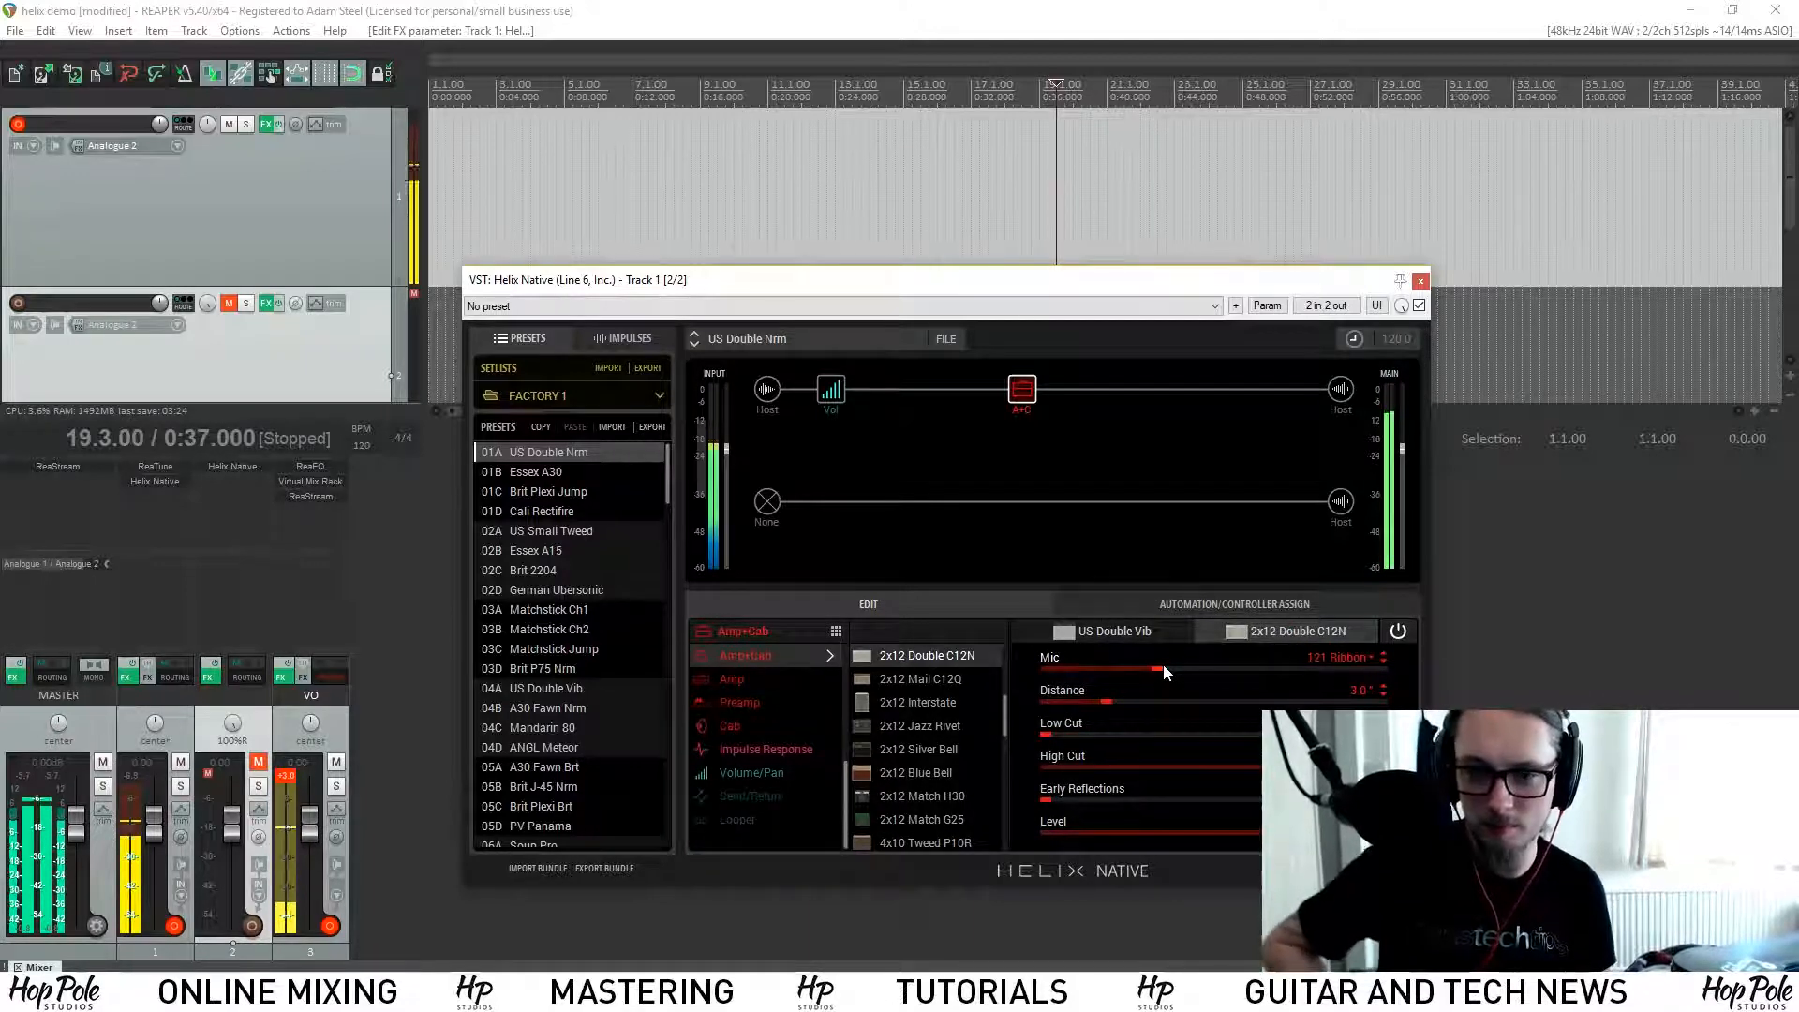
left_click(1136, 631)
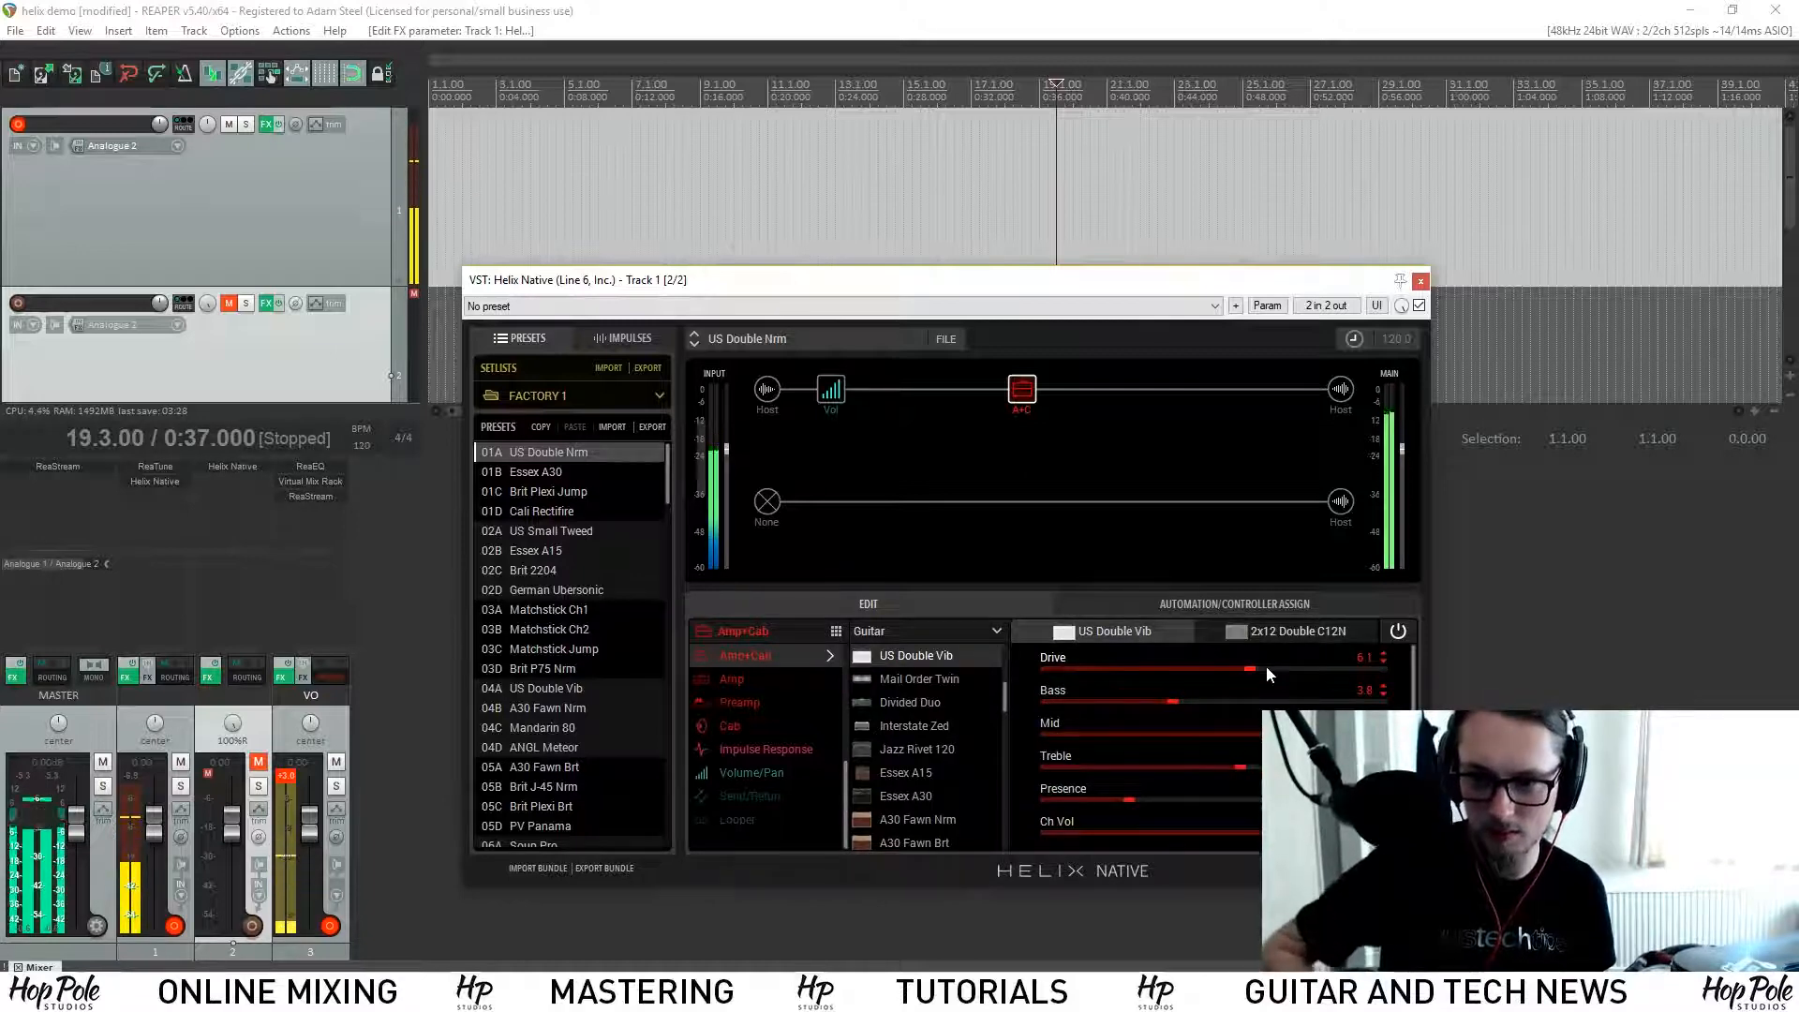
left_click_drag(1225, 671, 1218, 665)
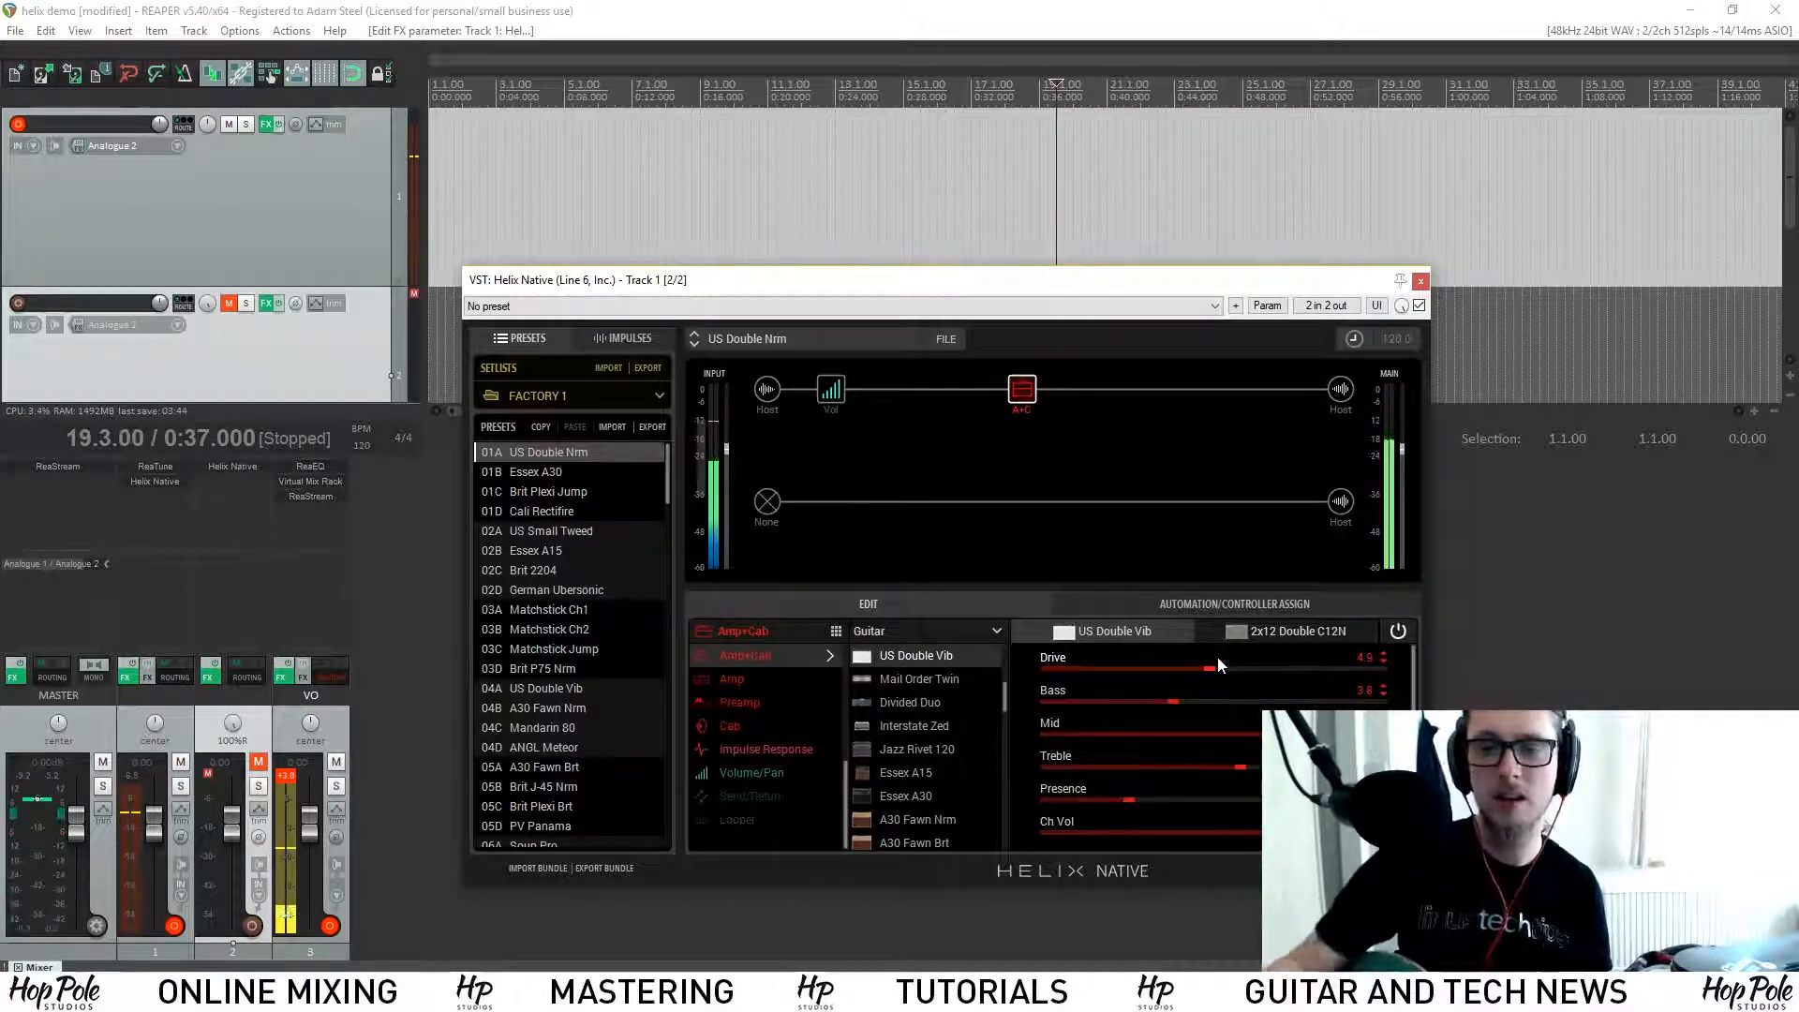
Step: Try the 160 Ribbon mic on the 2x12 Double C12N cab and switch the Mic to 87 Cond
left_click(1265, 633)
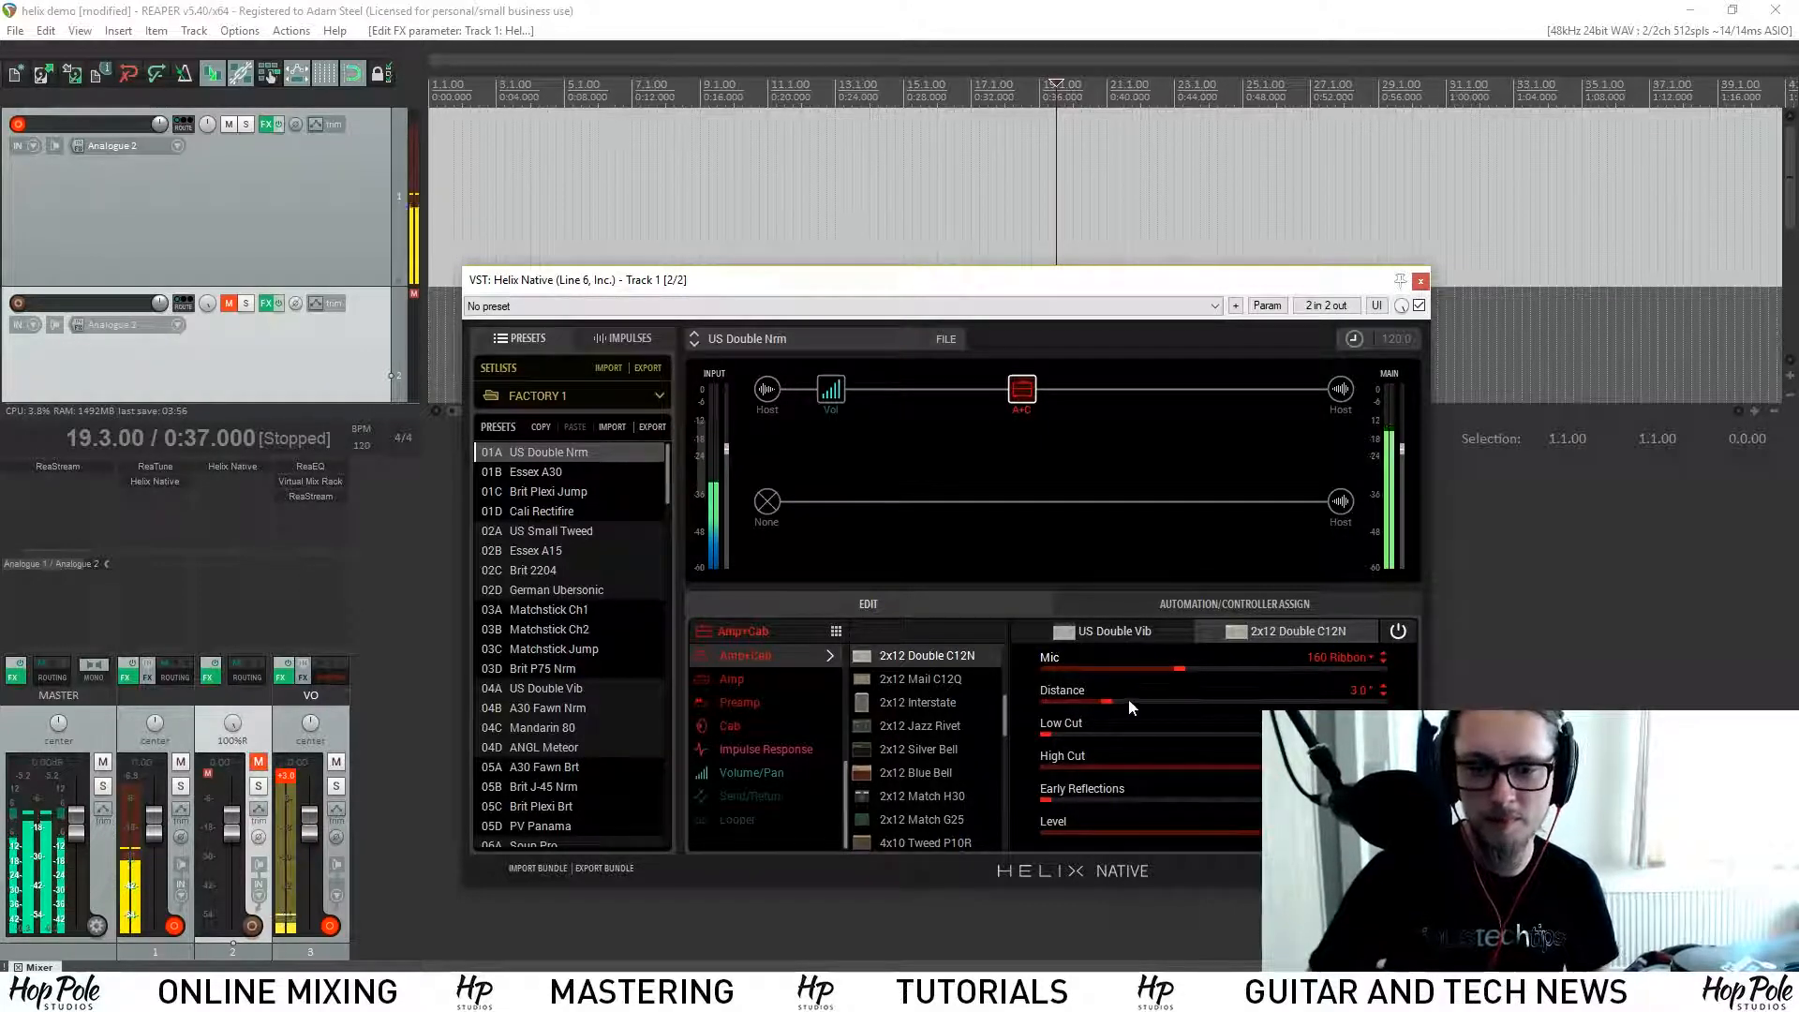
left_click(1345, 657)
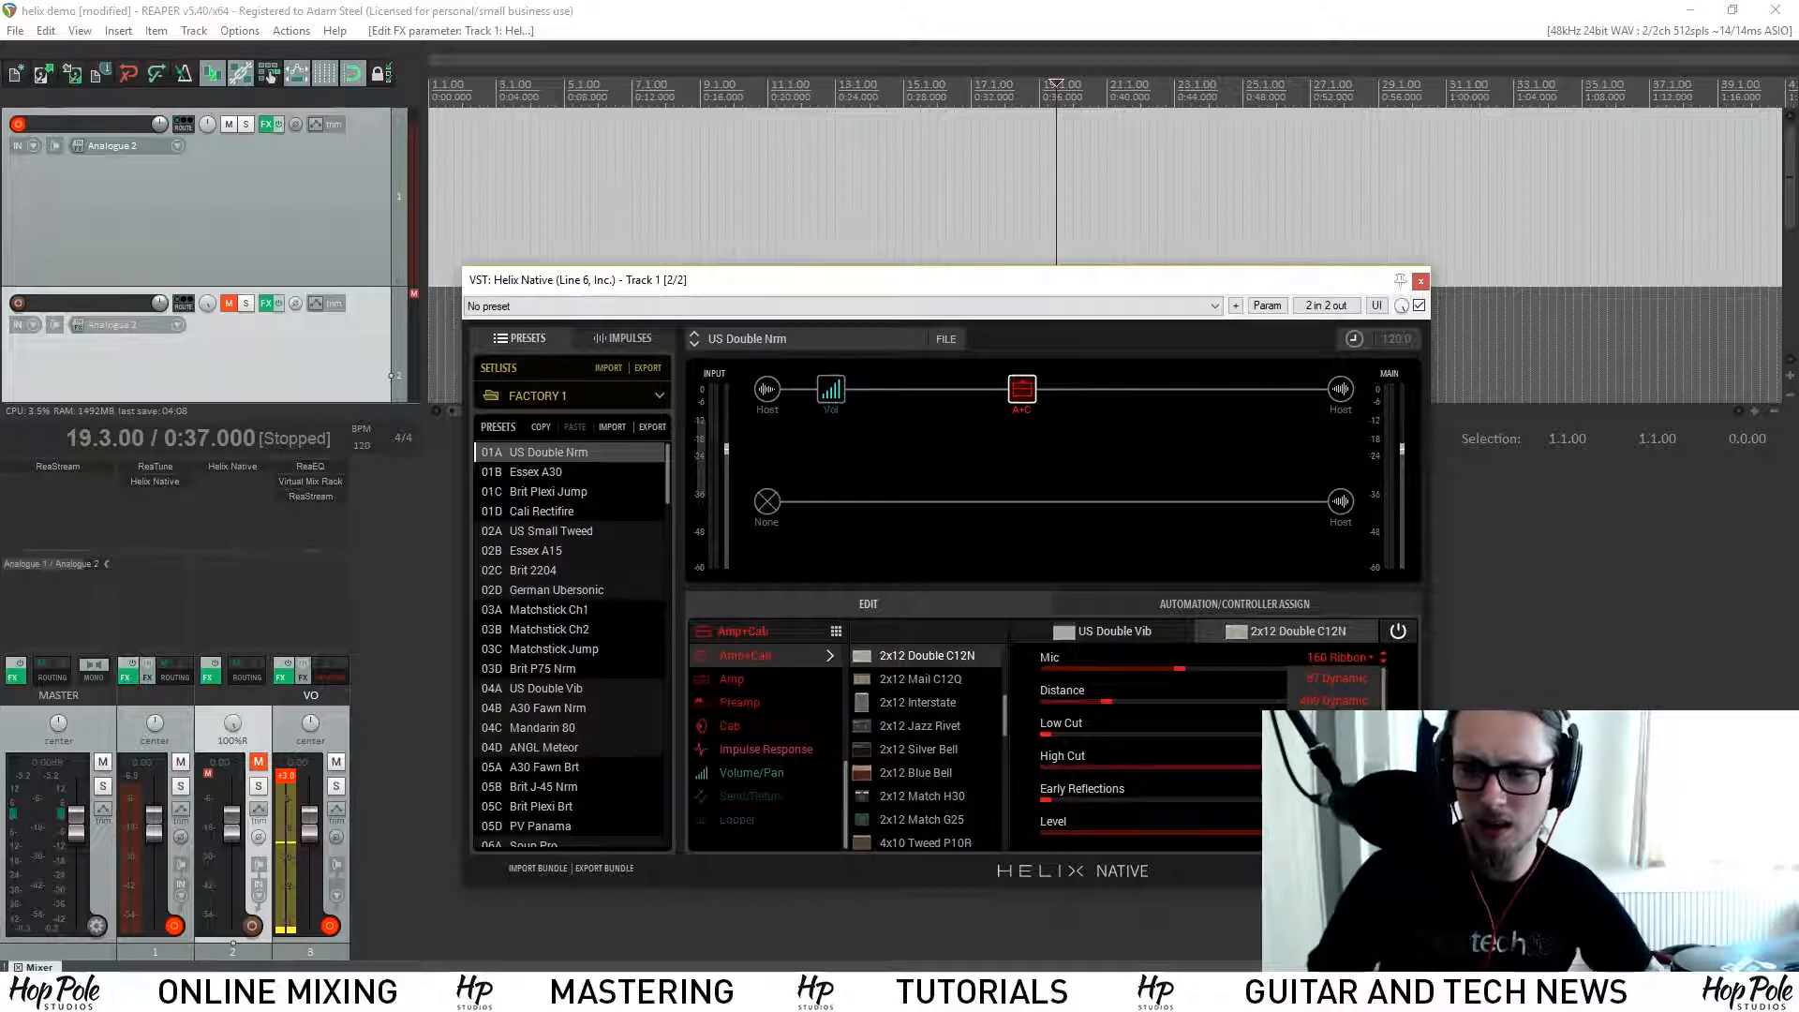
scroll(1335, 750, "down", 1)
scroll(1334, 749, "down", 1)
scroll(1335, 689, "down", 1)
scroll(1334, 689, "down", 1)
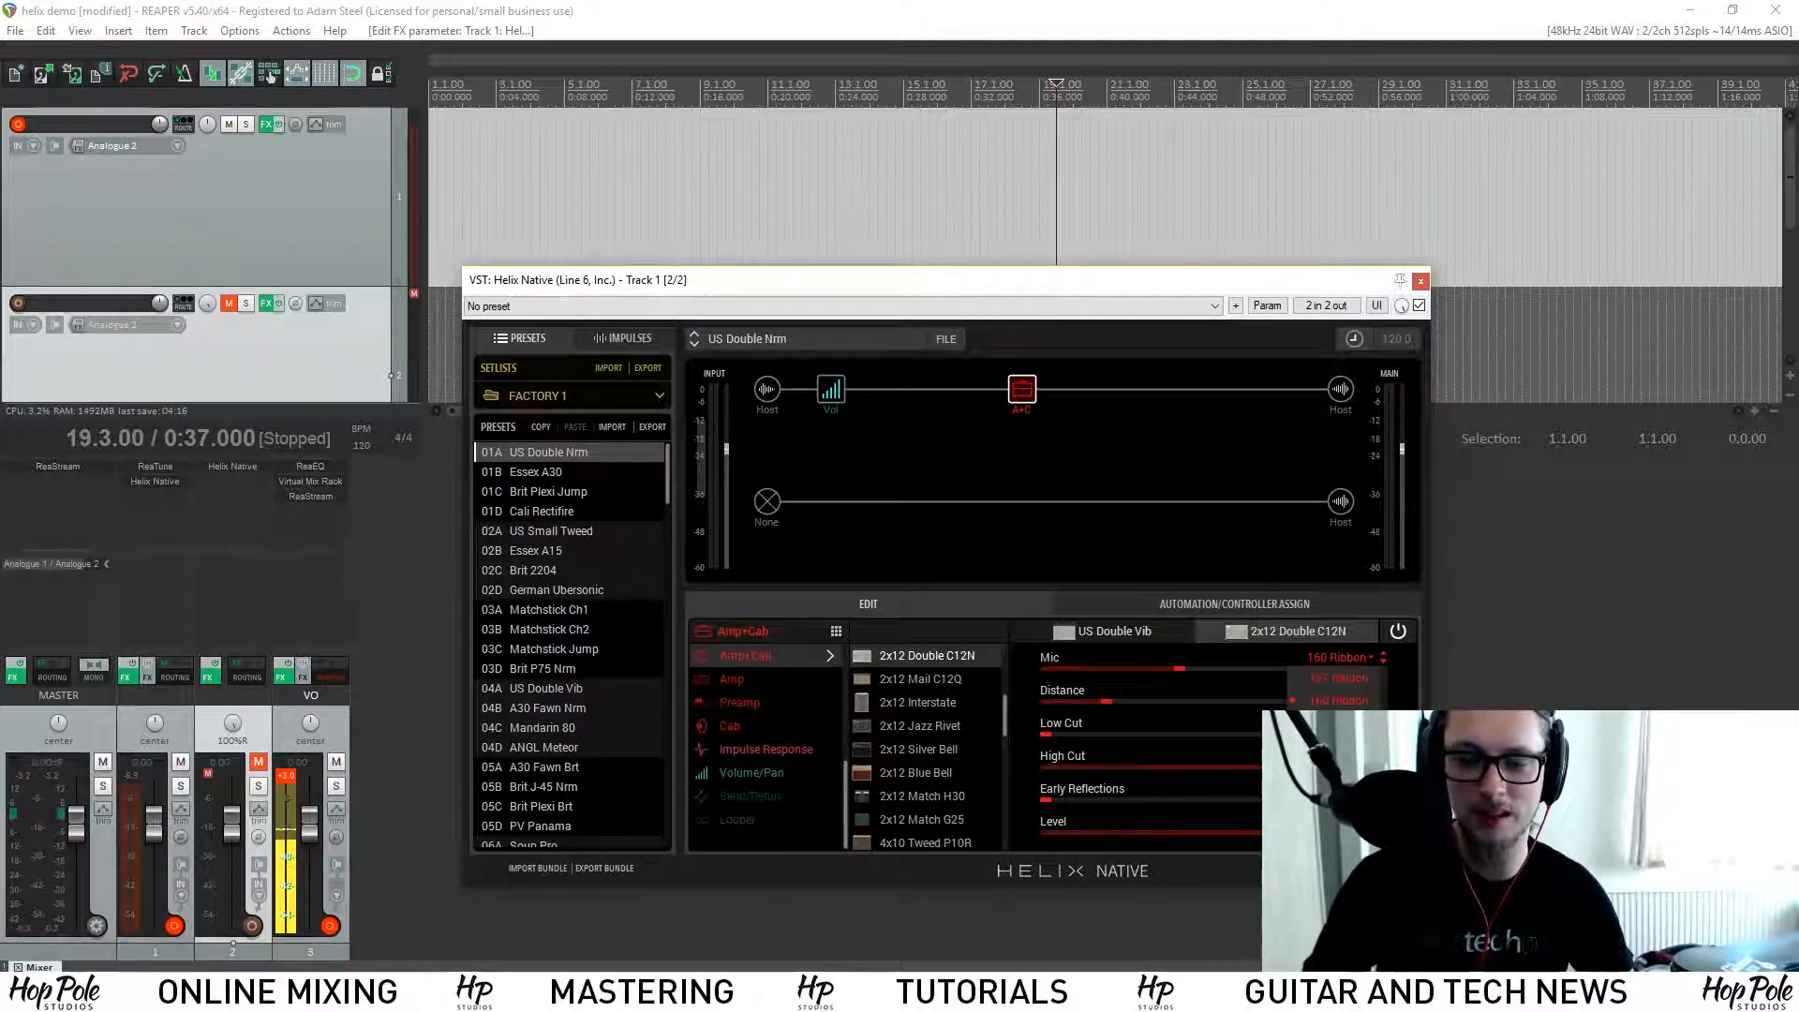
left_click(1338, 790)
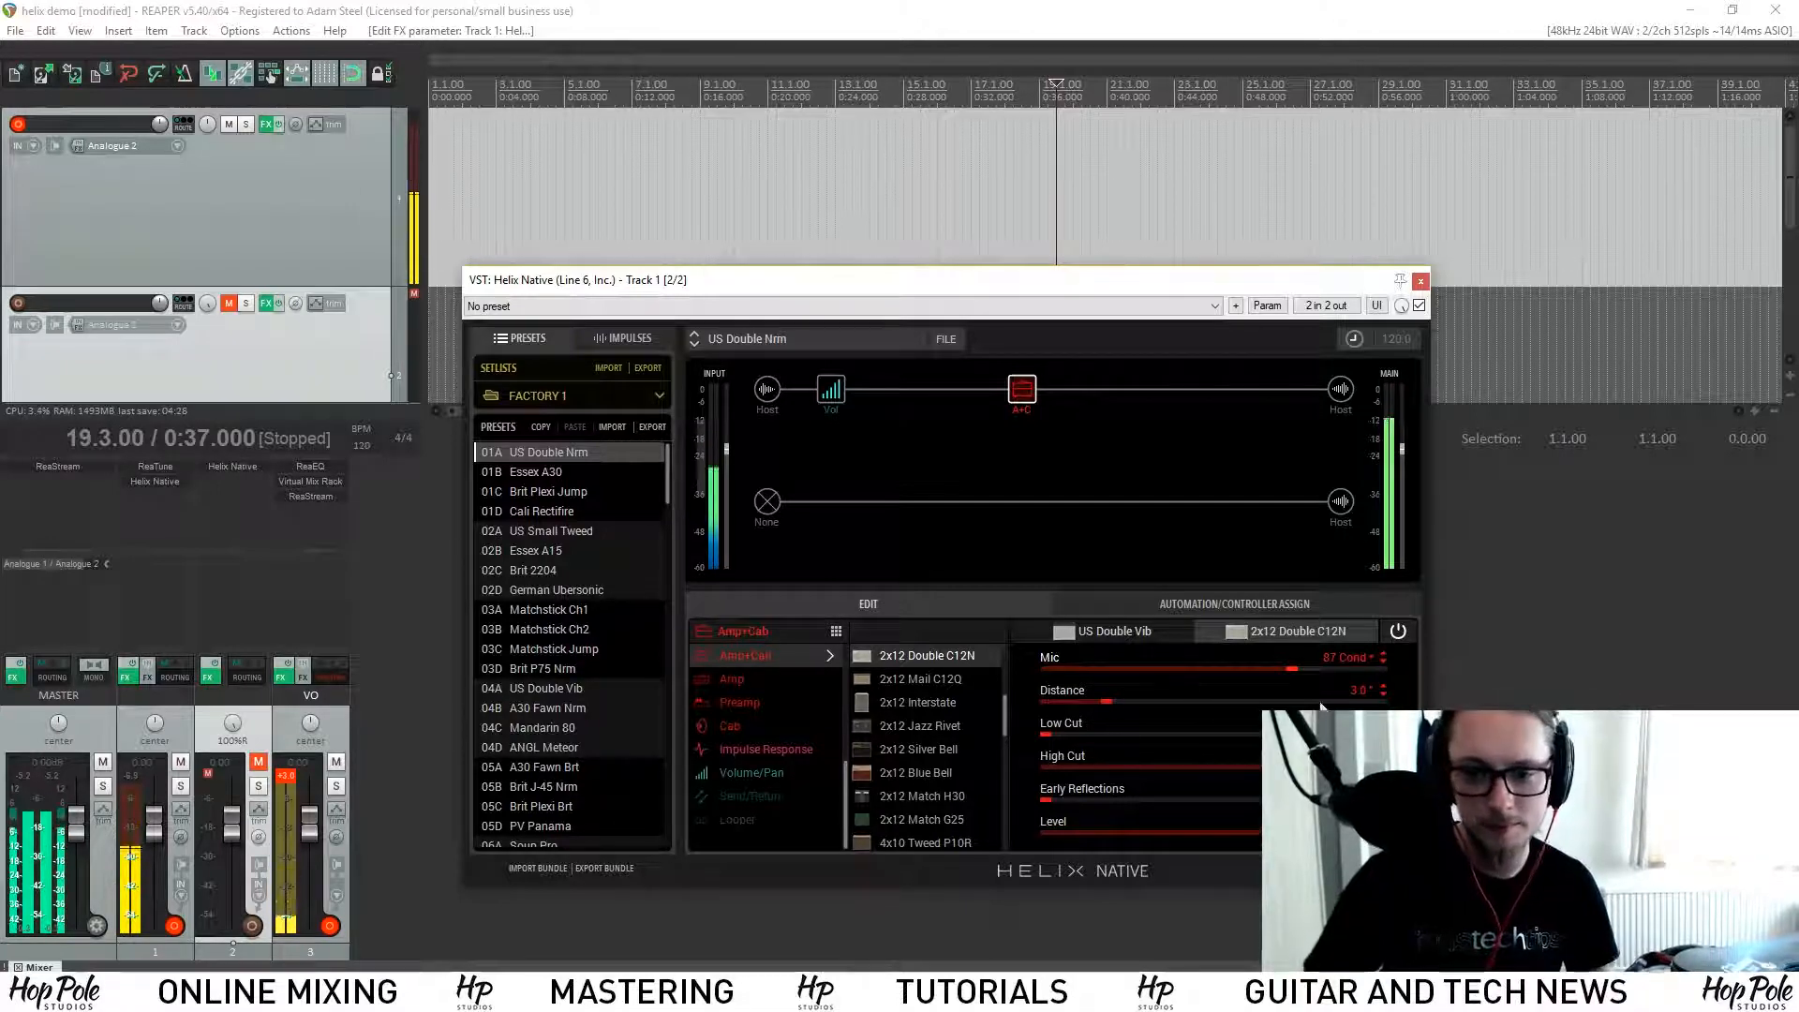
Step: Try the 2x12 Double C12N cab mic at Distance 12.0 with raised Early Reflections, and bring the Distance back to 7.5
left_click_drag(1109, 700, 1321, 701)
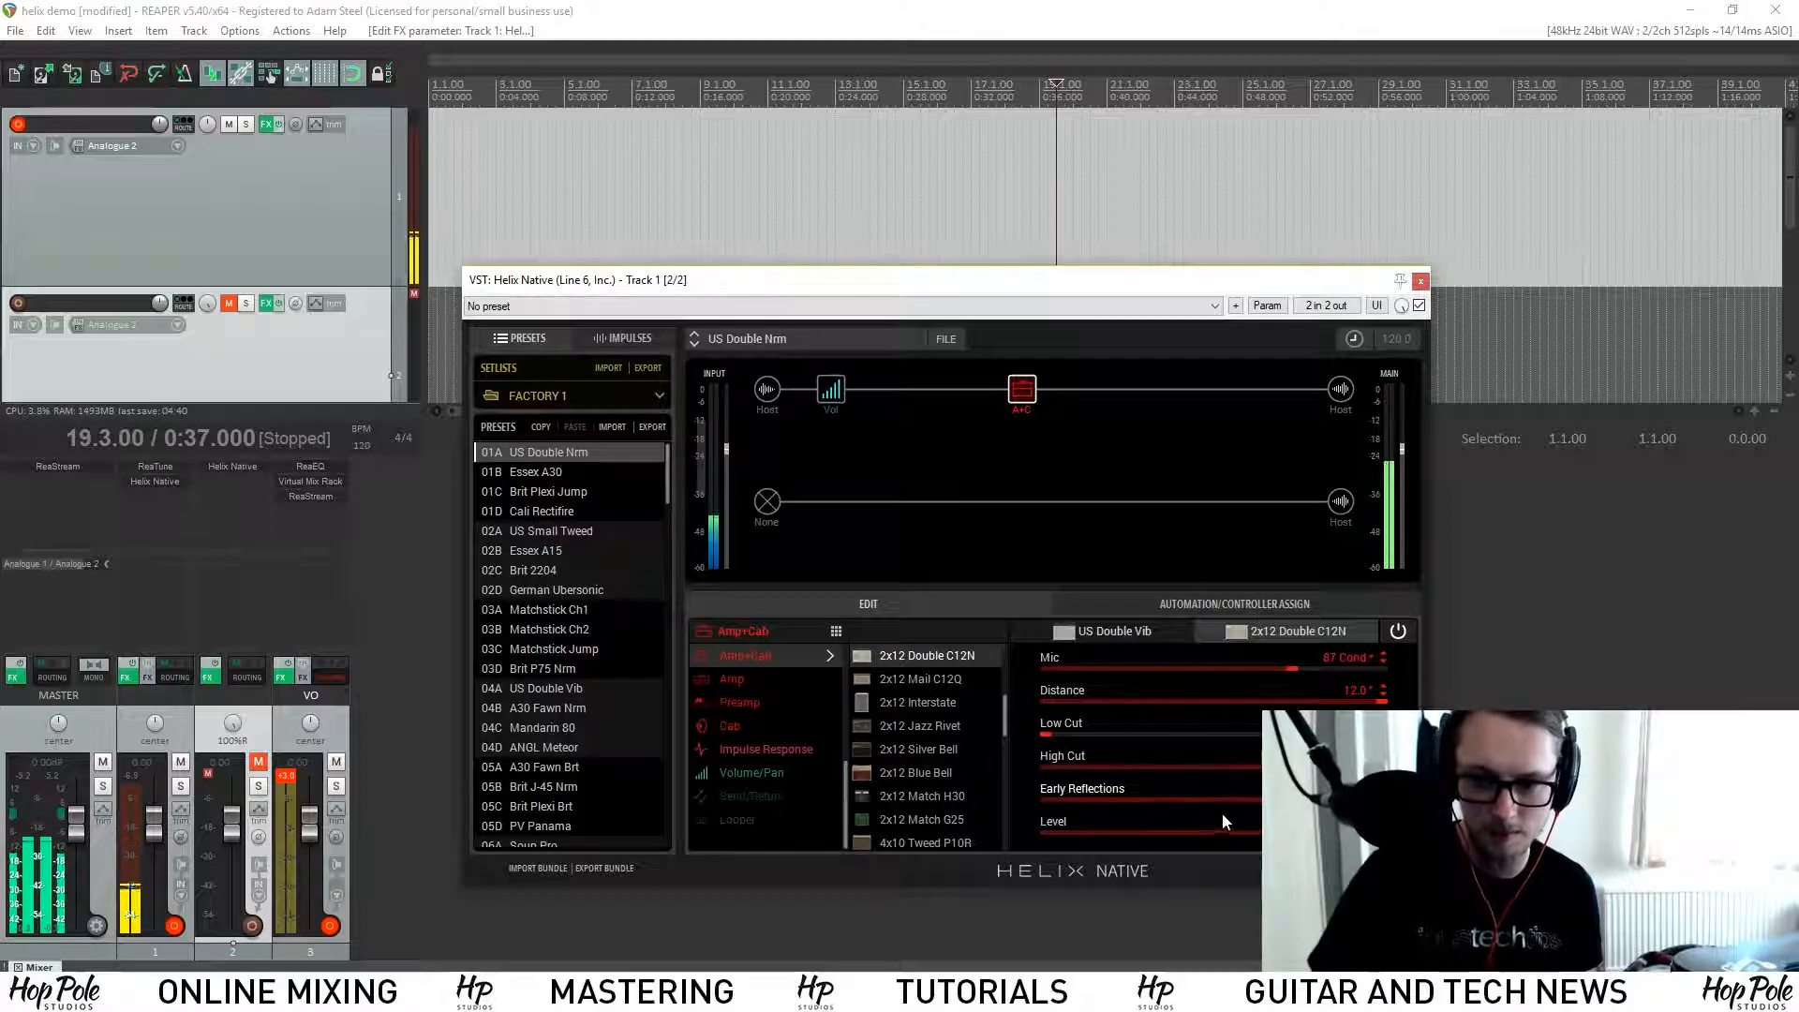
left_click_drag(1208, 808, 1147, 802)
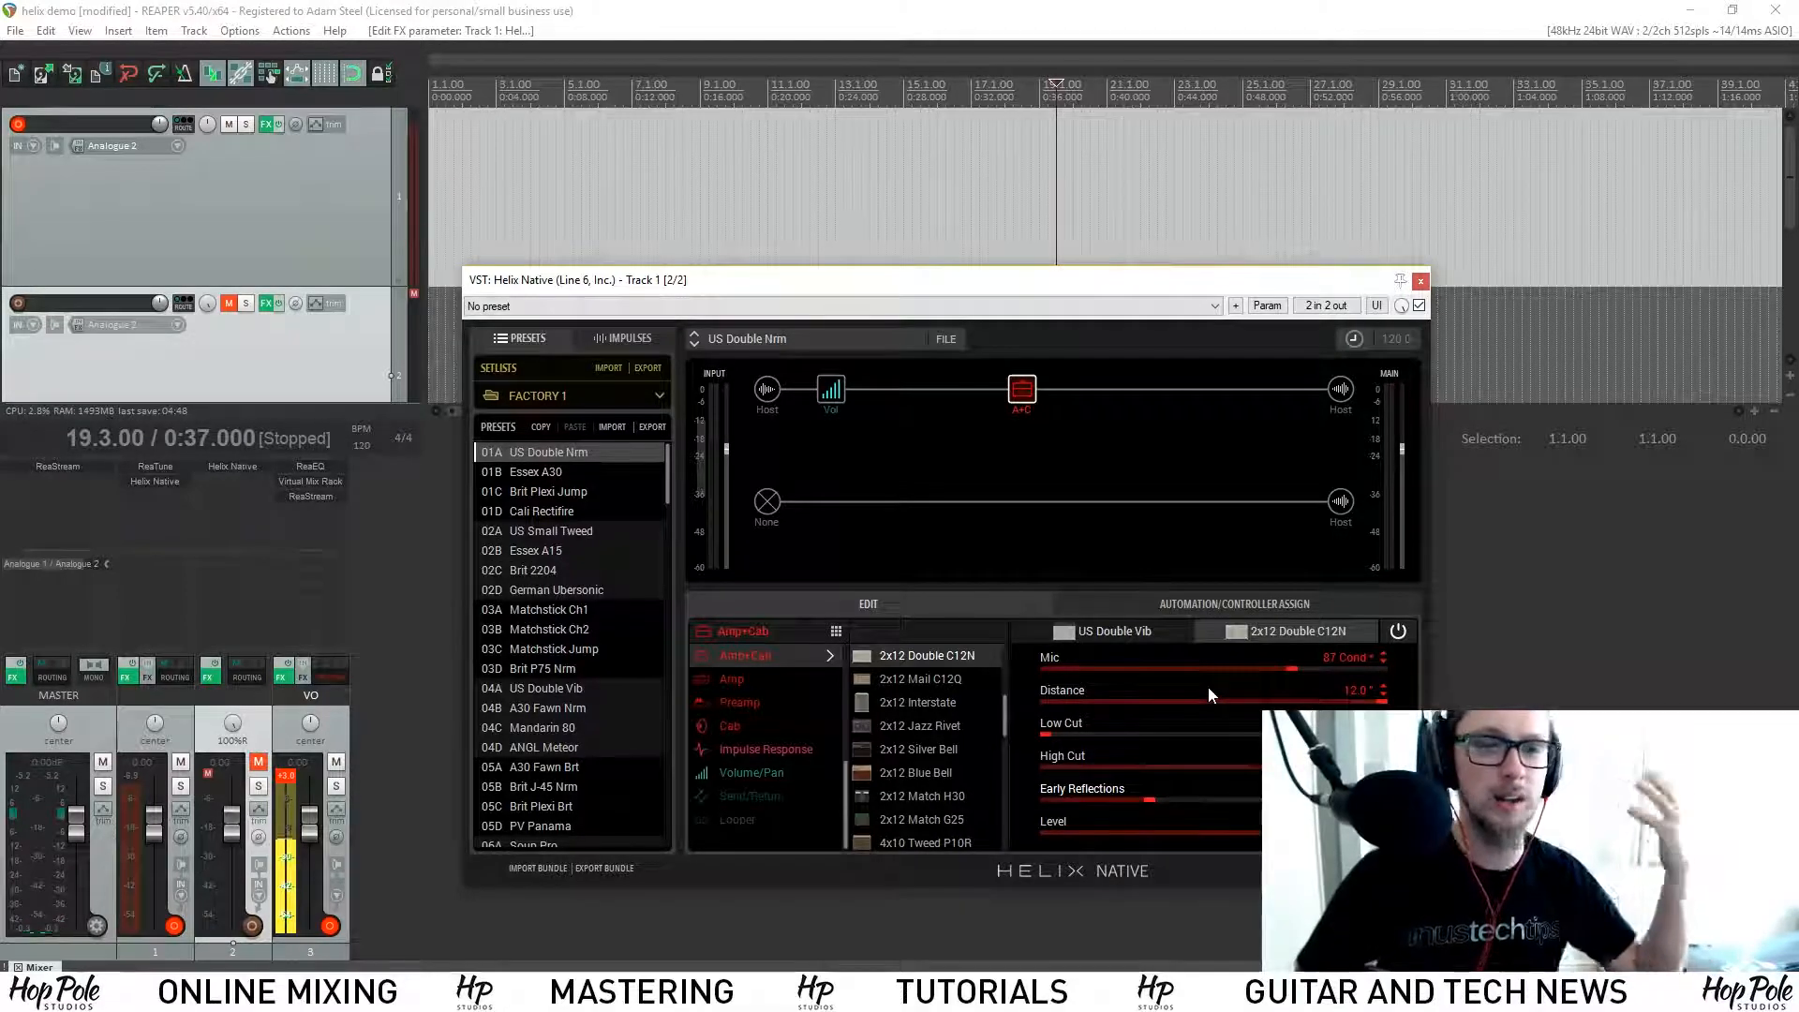
mouse_move(1249, 704)
left_mouse_down()
mouse_move(1068, 713)
mouse_move(1255, 704)
mouse_move(1237, 712)
left_mouse_up()
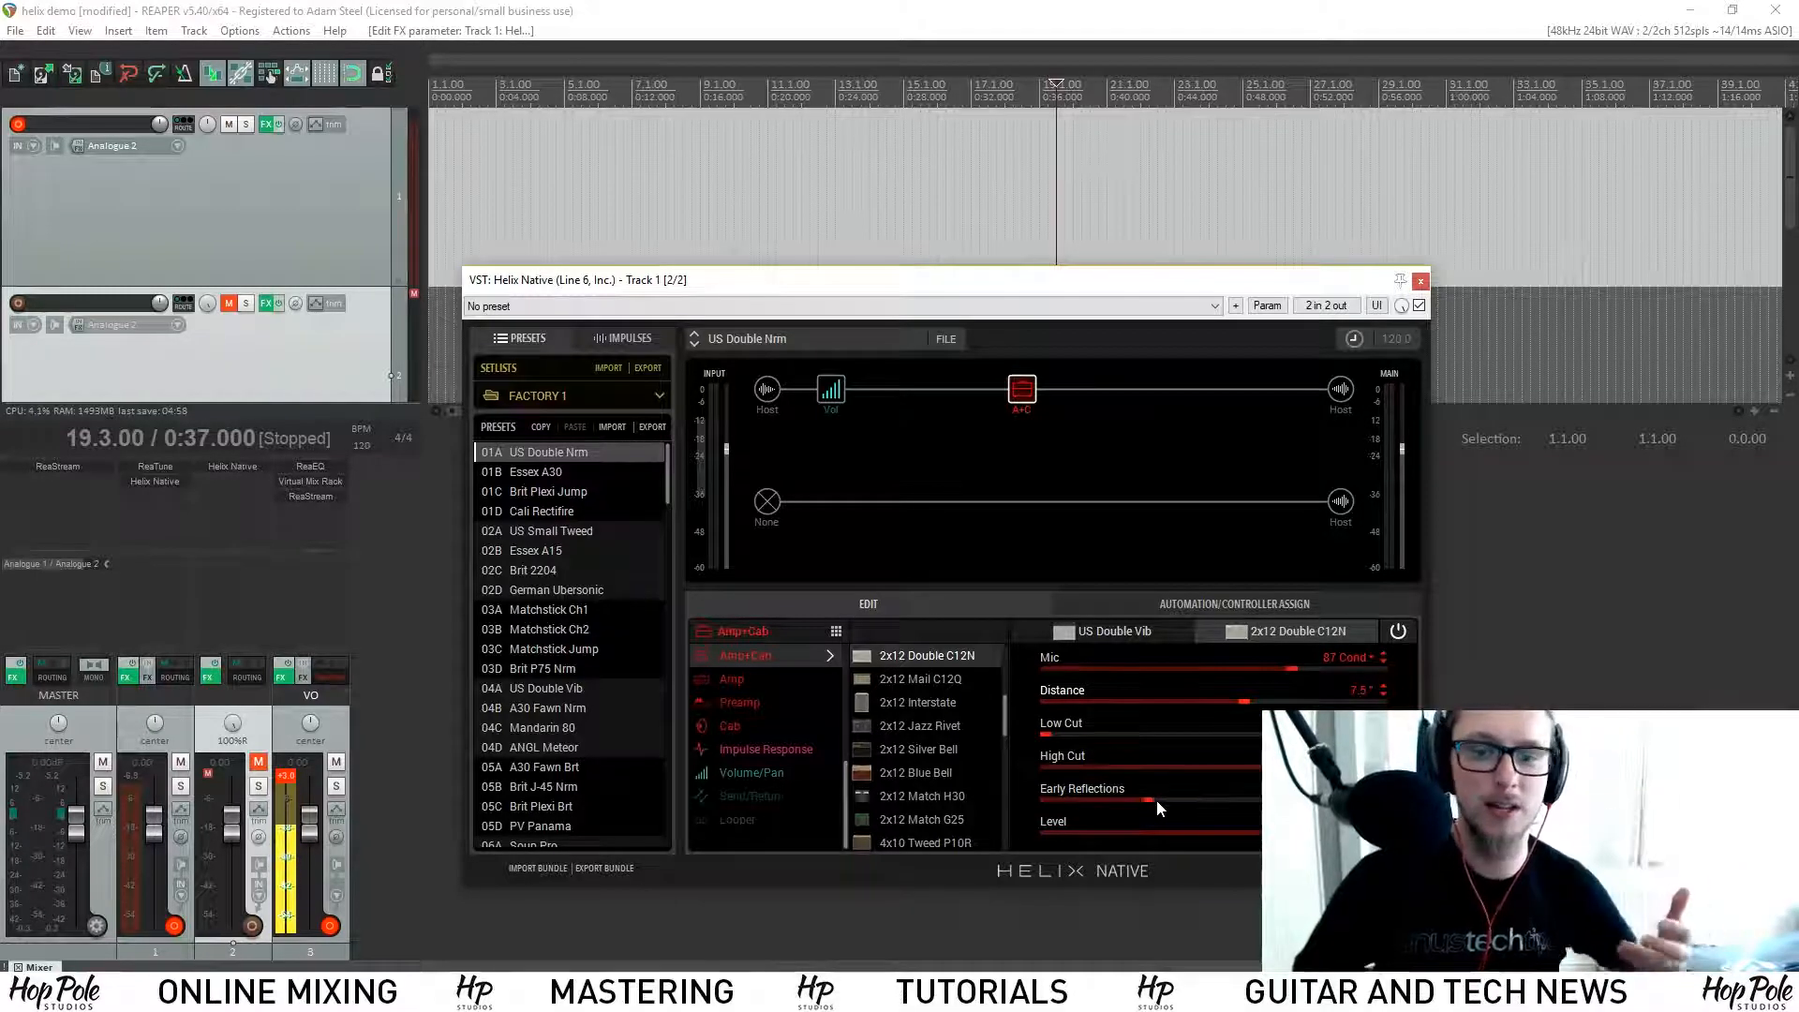
Step: Compare low, medium and high Early Reflections on the 2x12 Double C12N cab, and switch its Mic to 47 Cond
left_click_drag(1154, 800, 1045, 804)
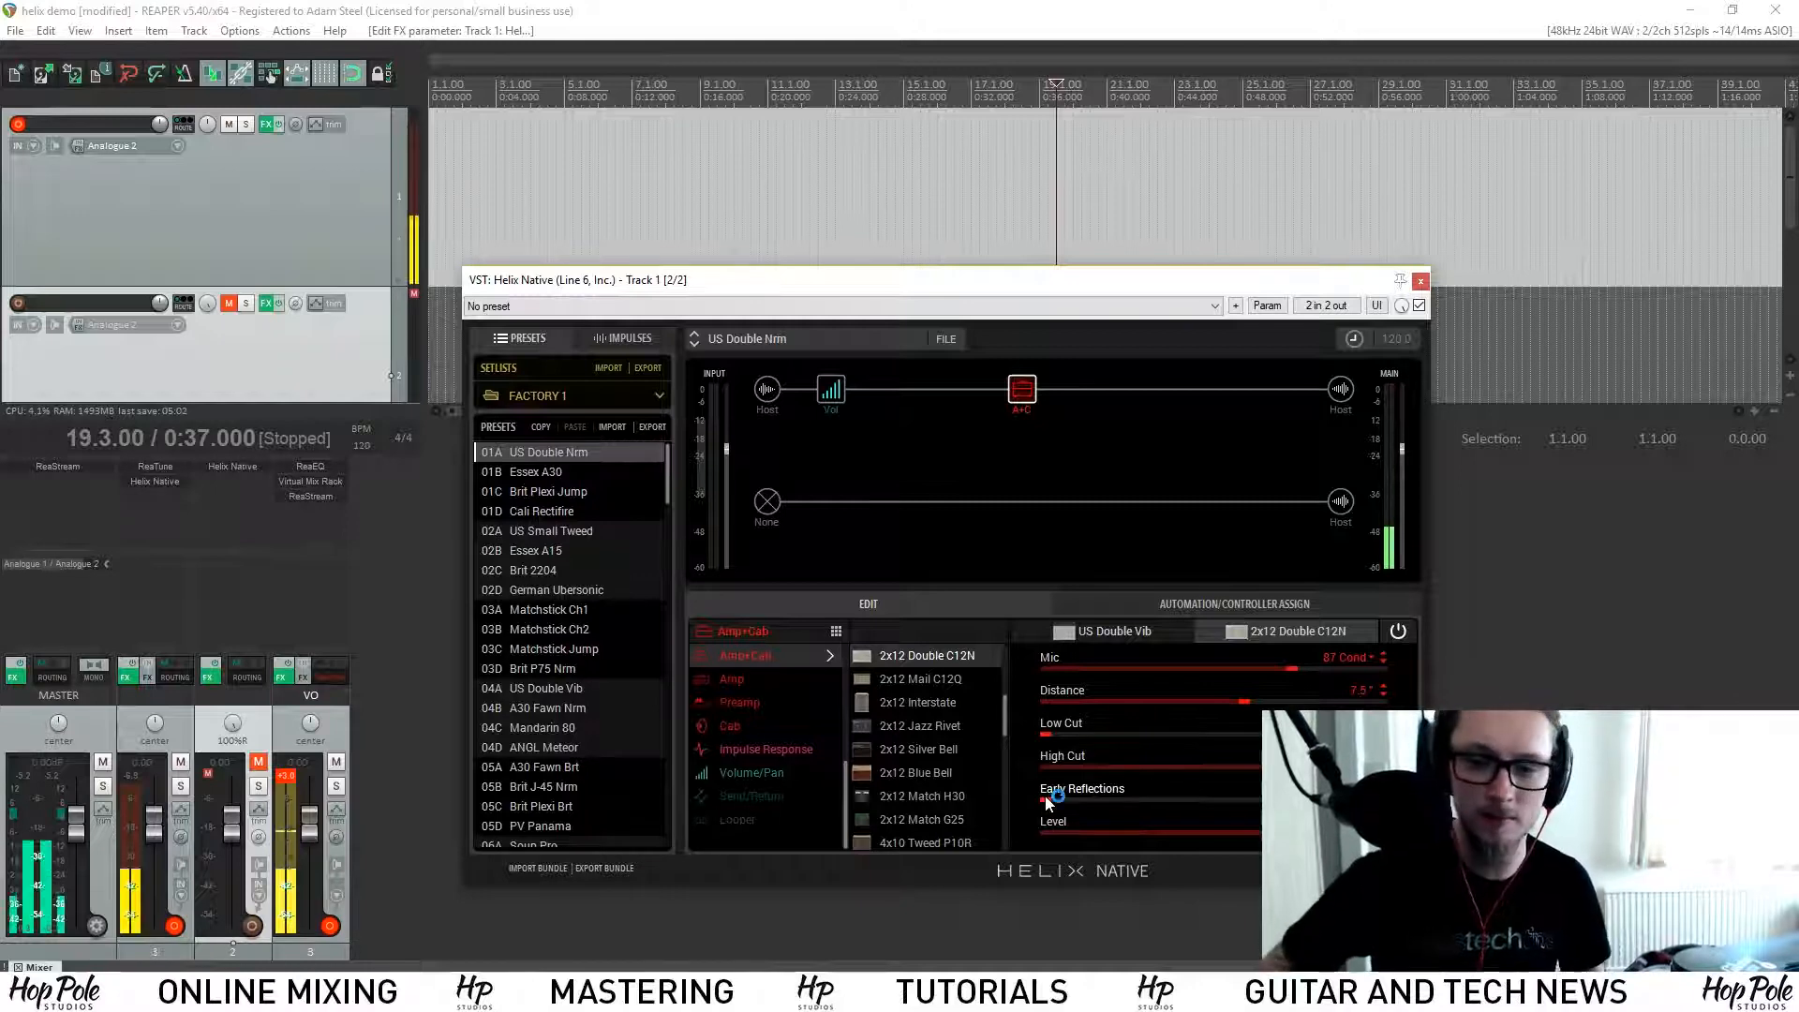
left_click_drag(1047, 804, 1145, 822)
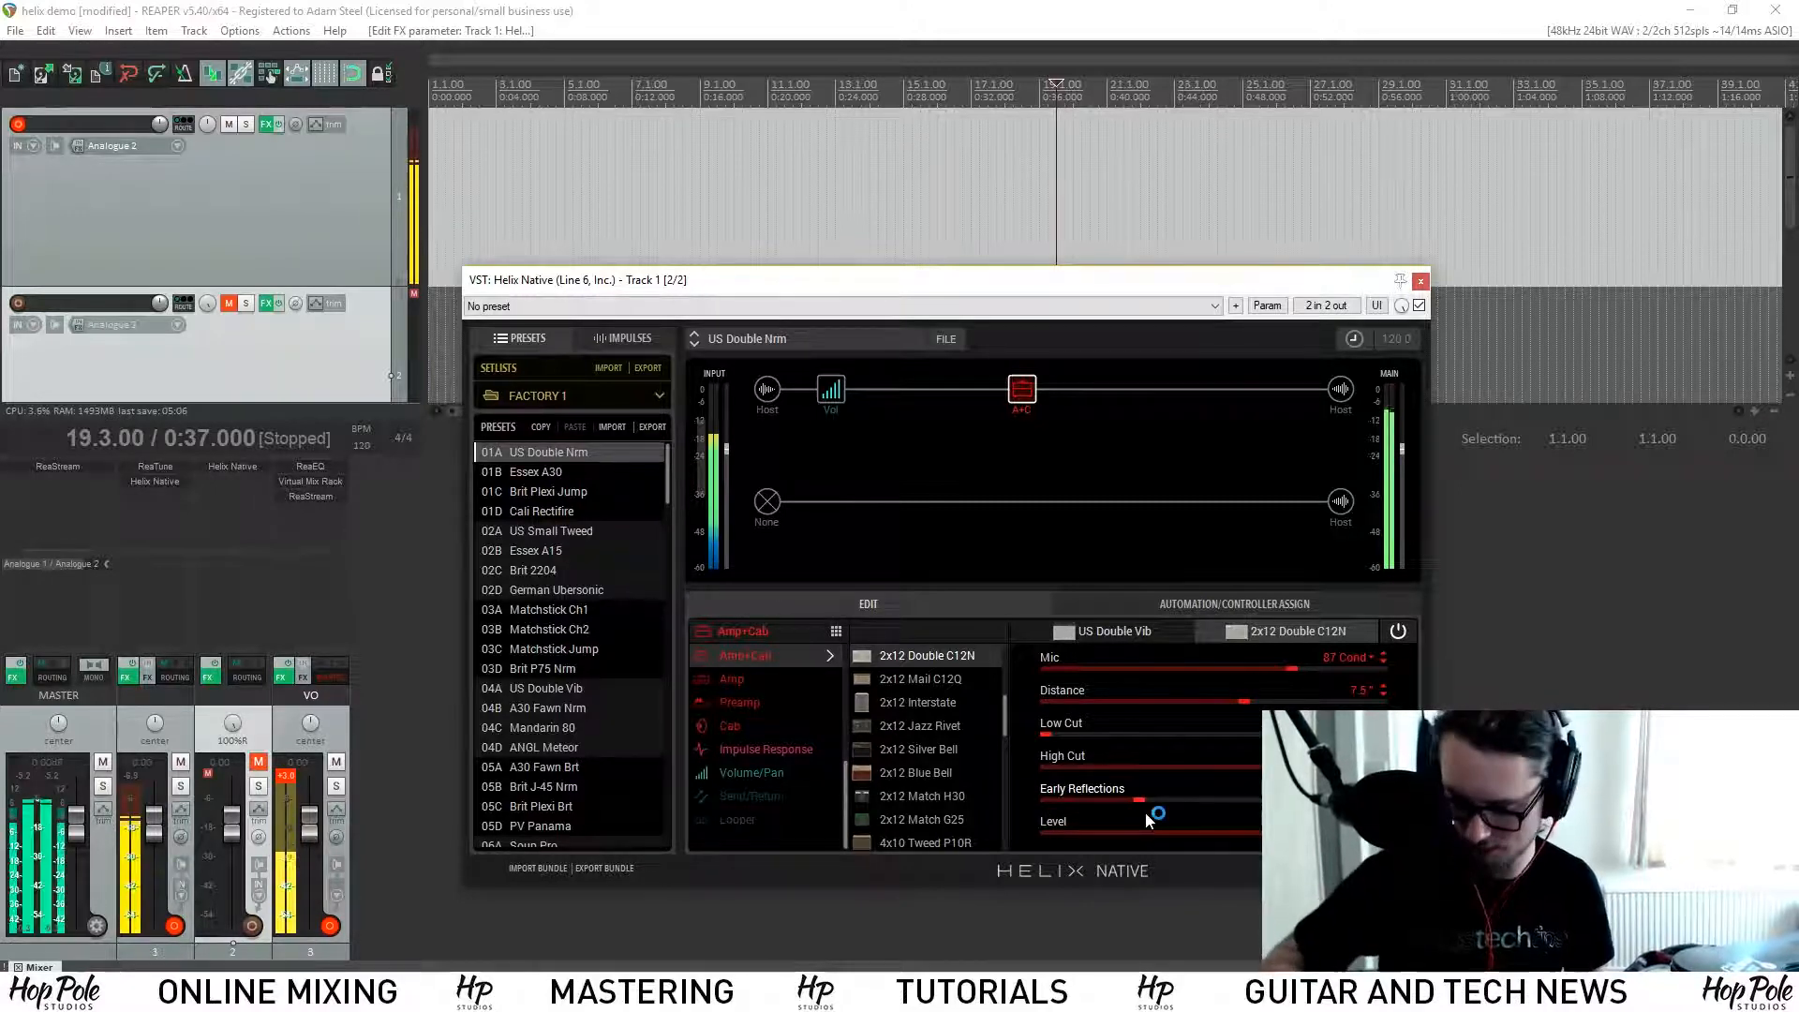
left_click_drag(1143, 801, 1237, 808)
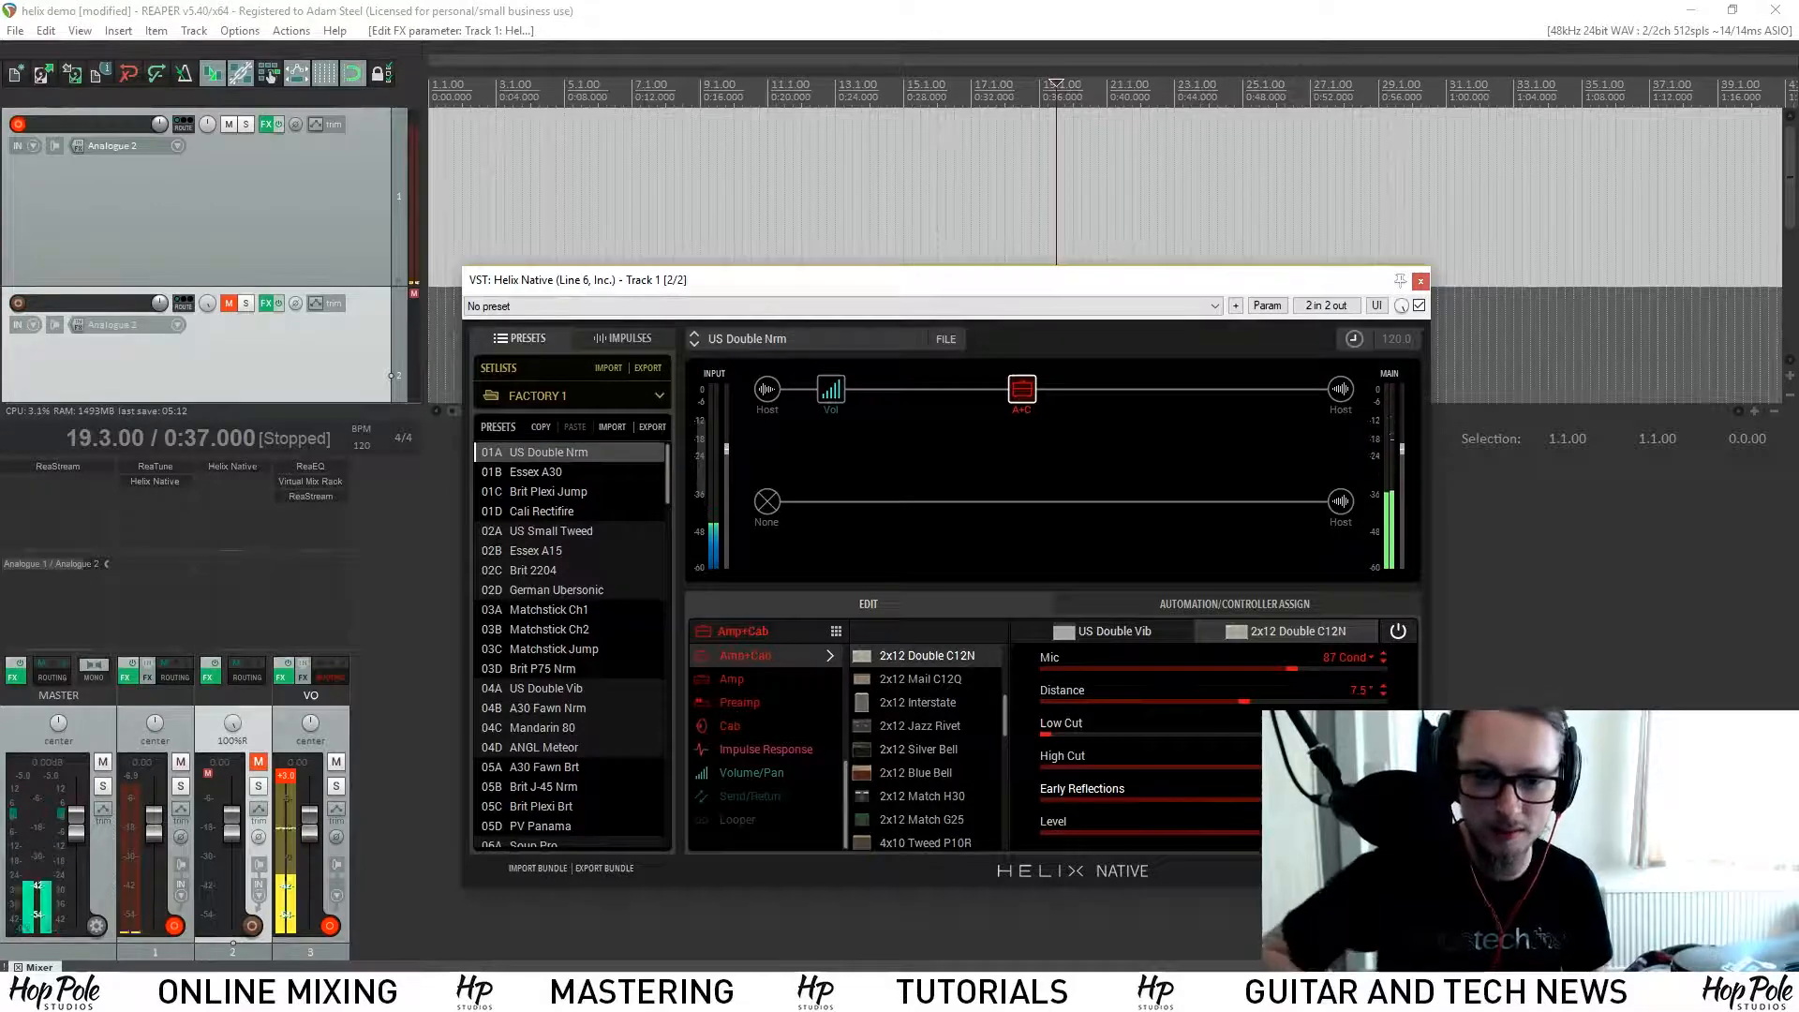
left_click_drag(1257, 800, 1172, 800)
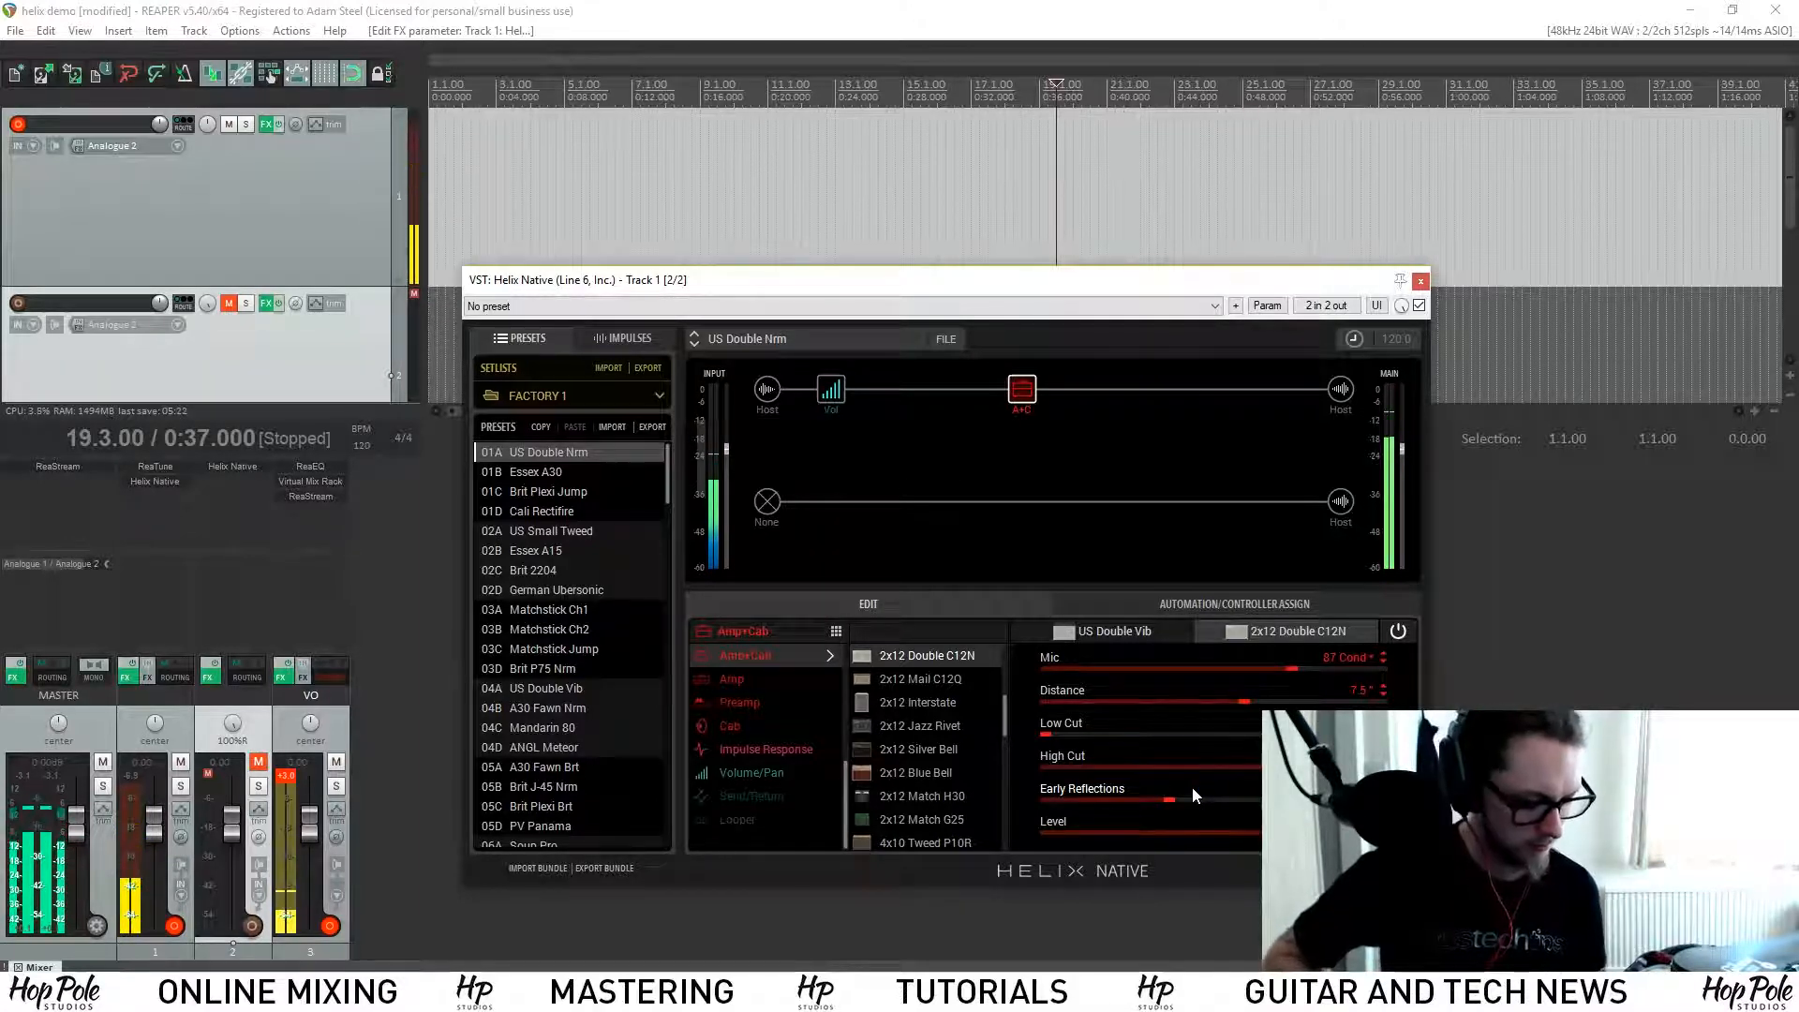
left_click(1351, 656)
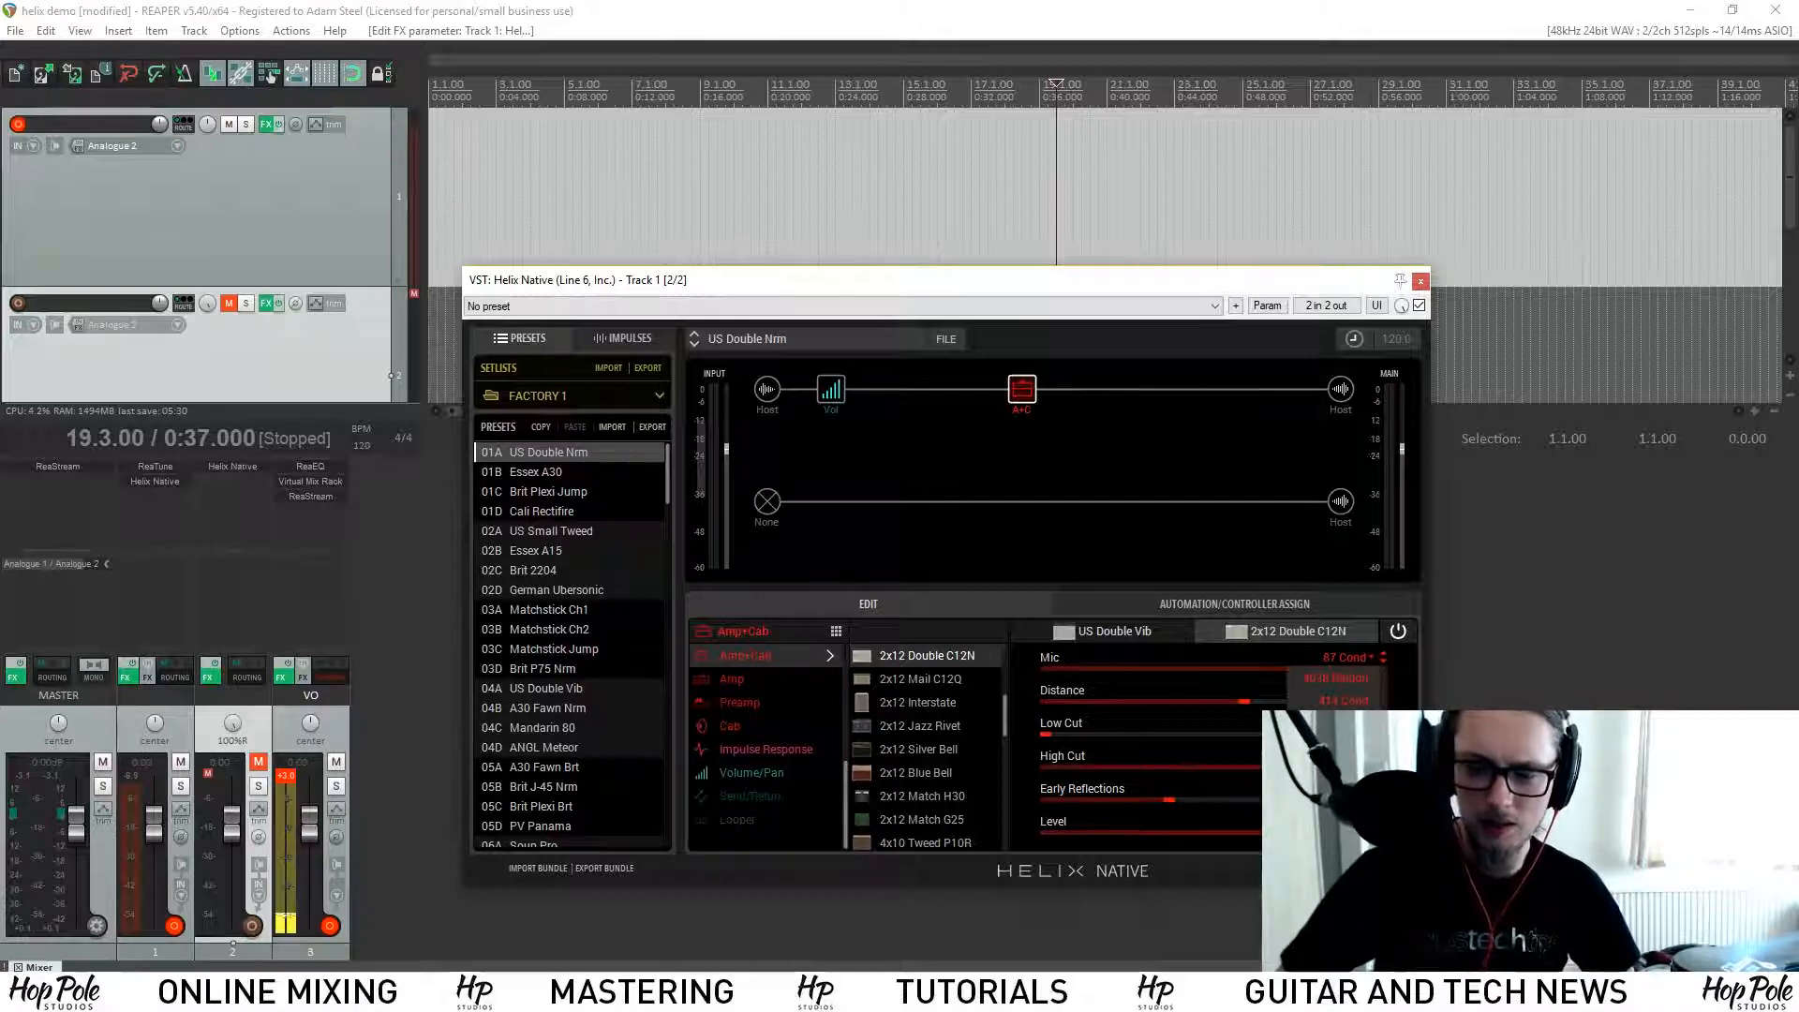
left_click(1344, 791)
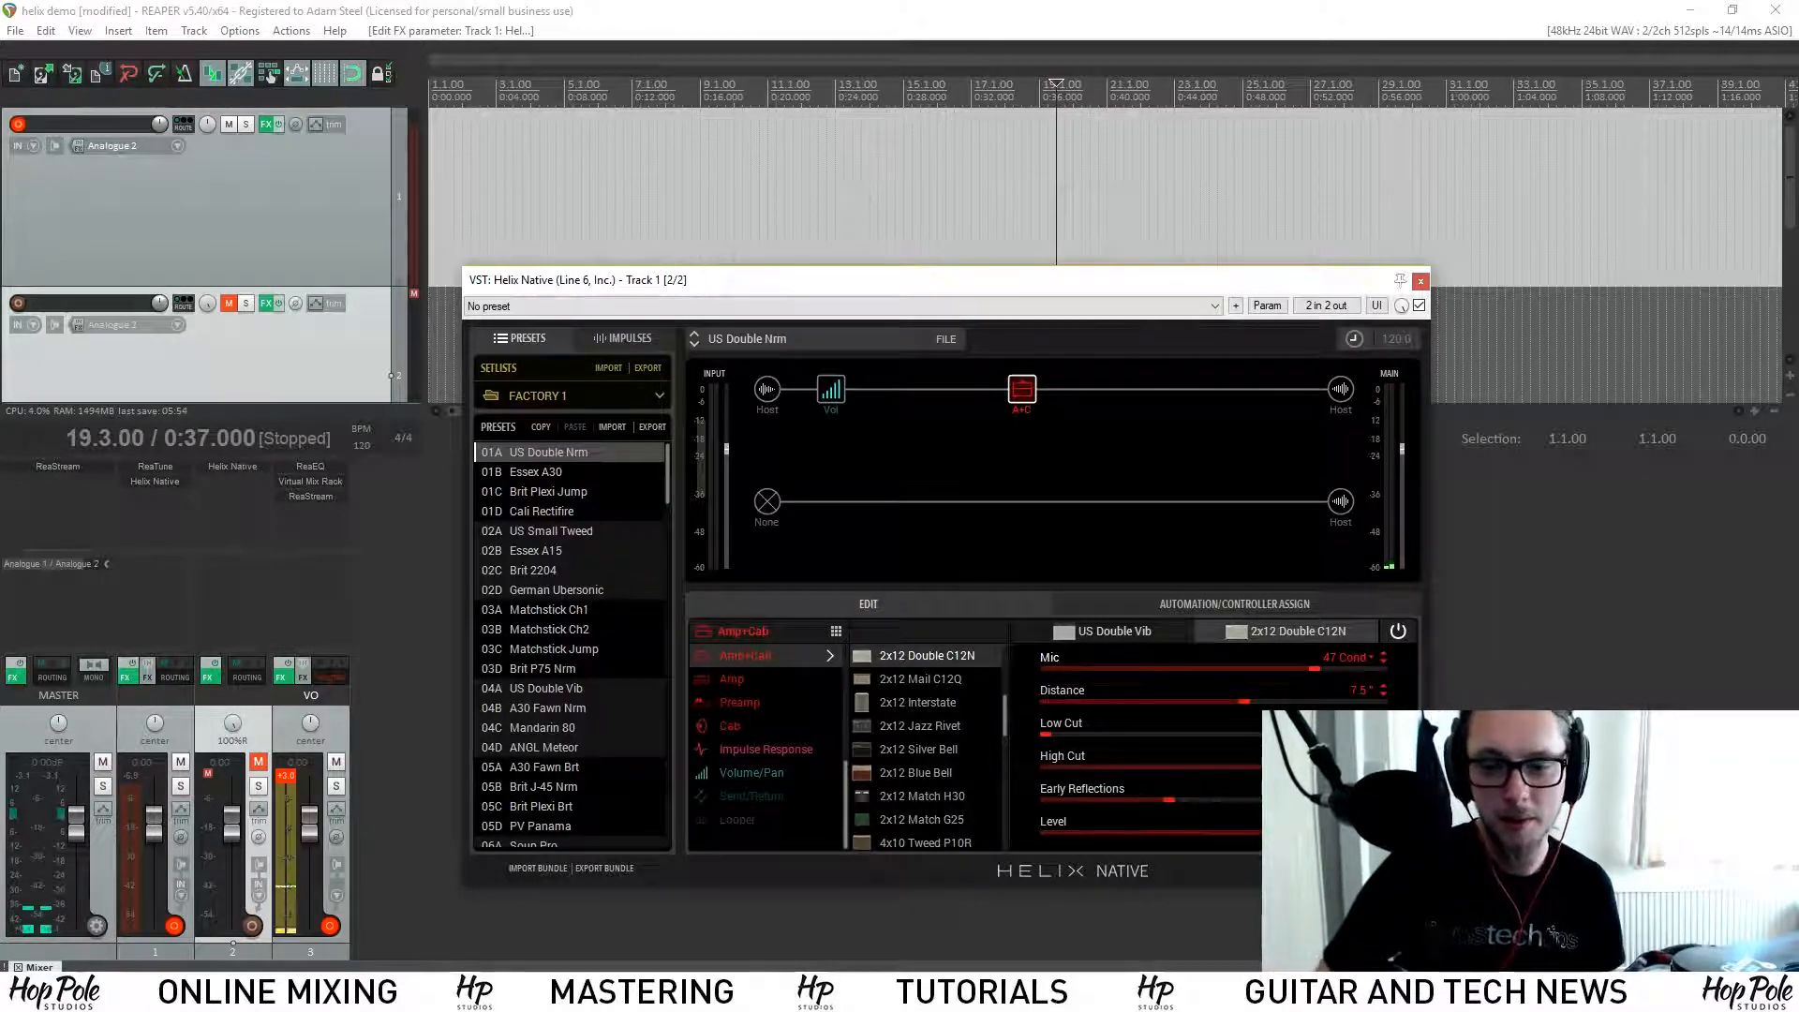
Step: Change the combined Amp+Cab block to a standalone Amp block using the US Double Vib model
scroll(787, 703, "up", 5)
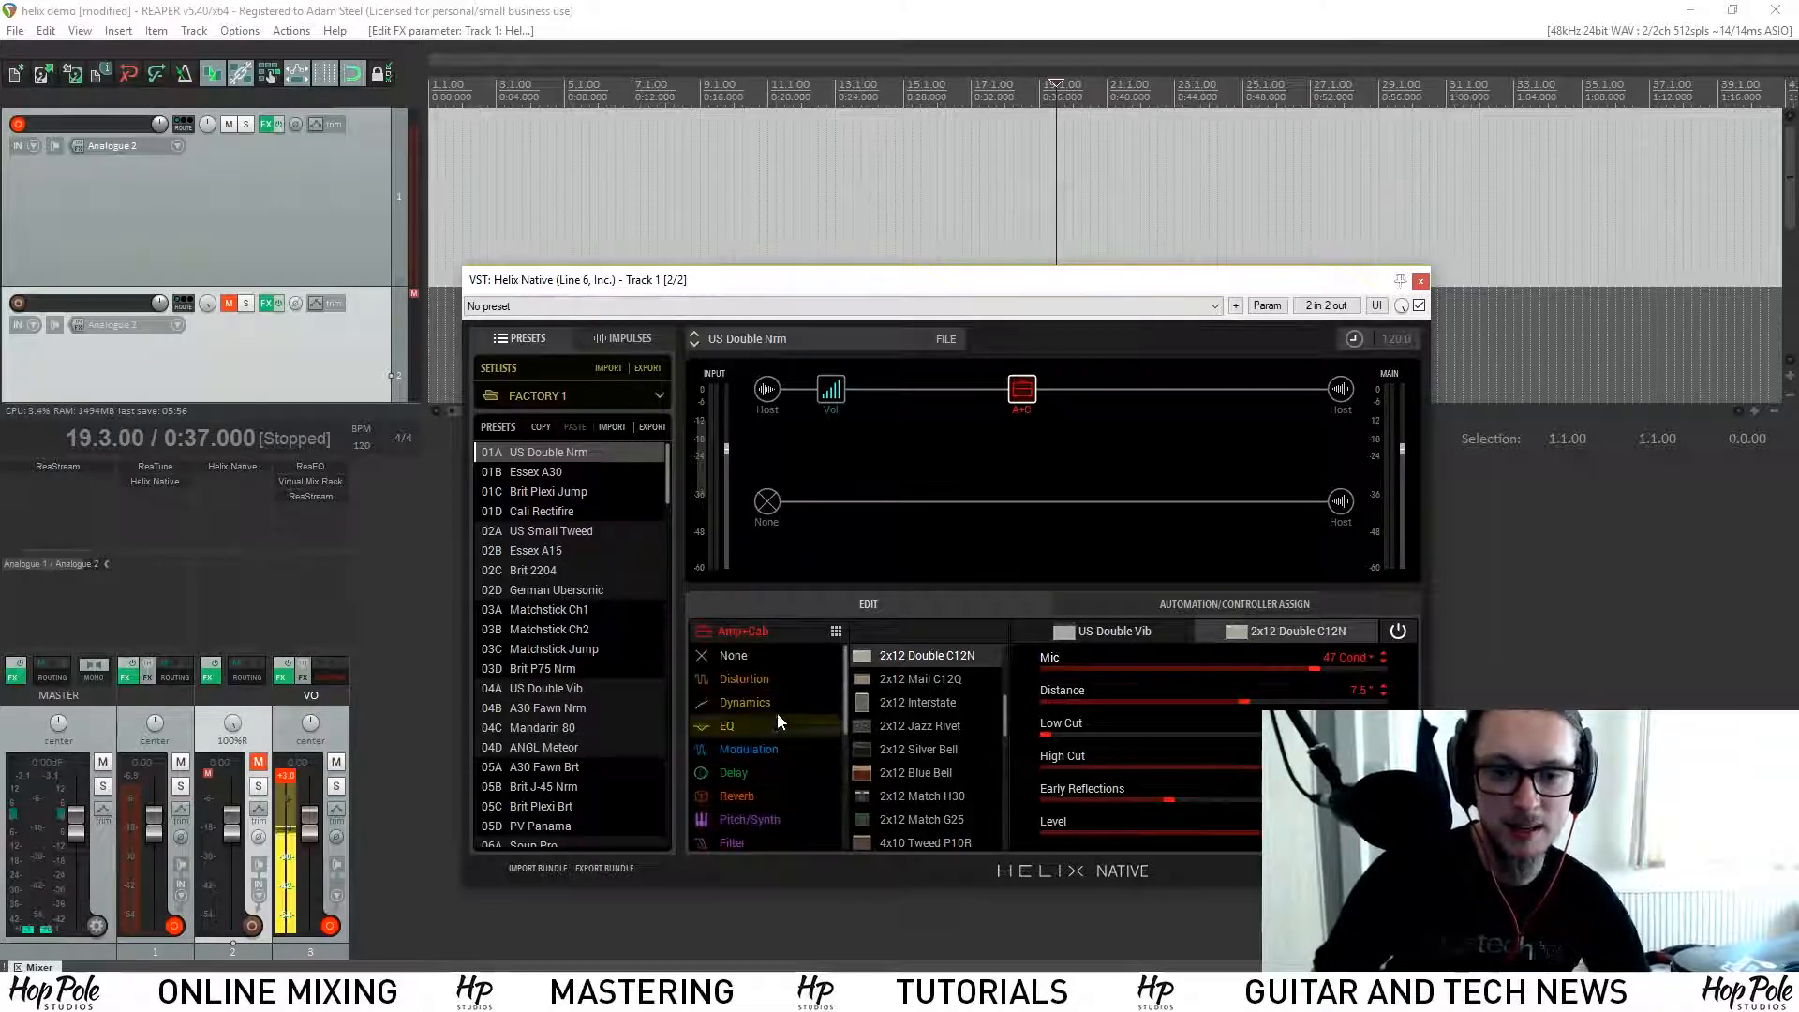
scroll(777, 717, "down", 3)
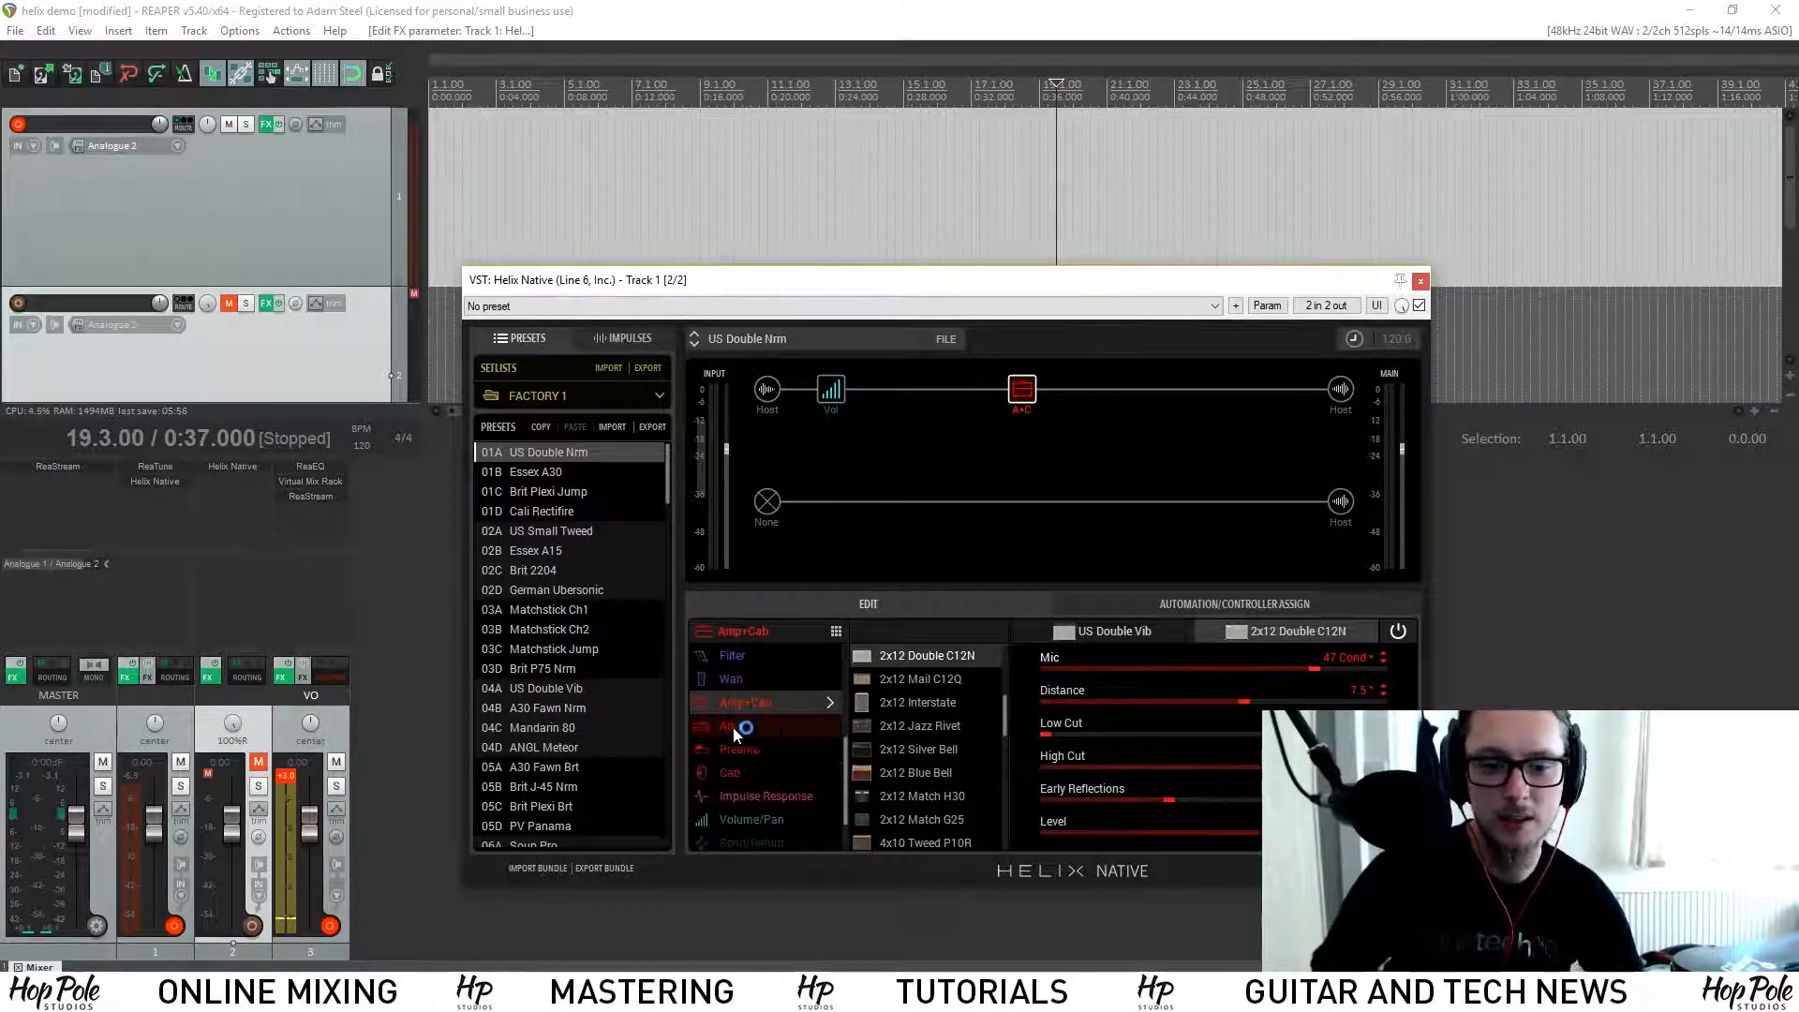
left_click(735, 727)
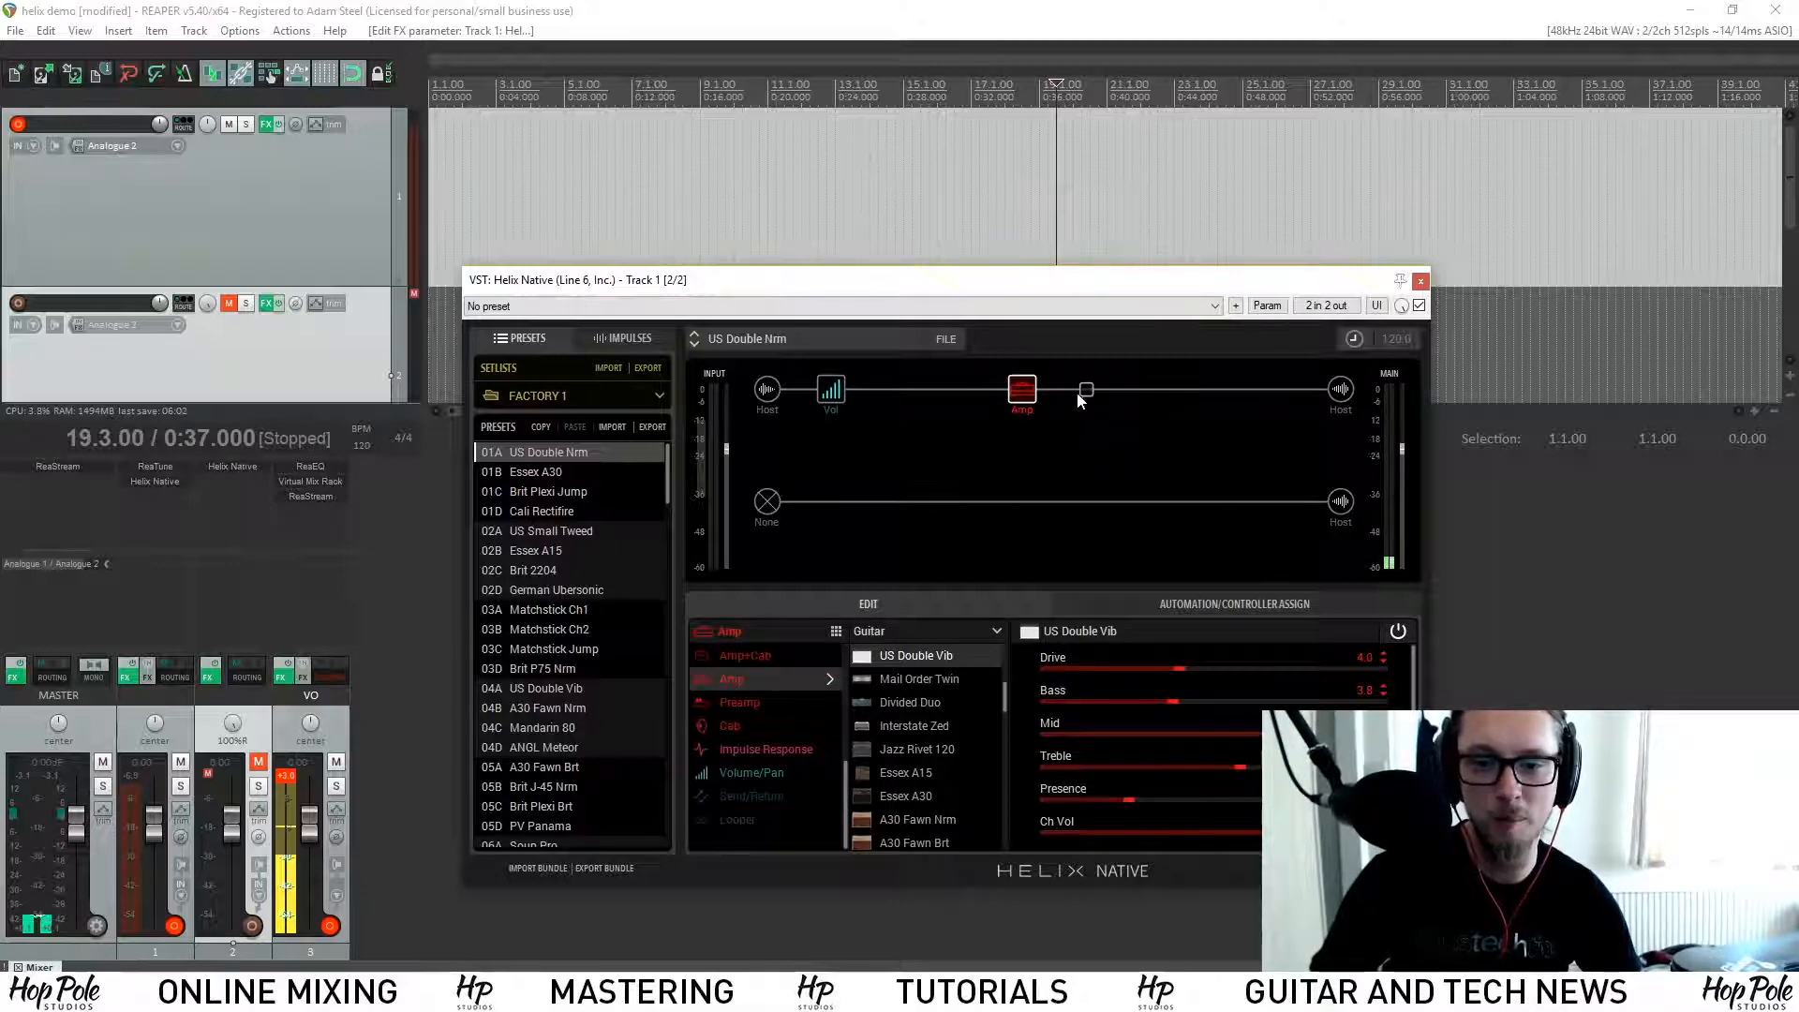
Step: Add a single Cab block directly after the amp, using the 2x12 Double C12N model
left_click(1085, 390)
scroll(757, 749, "down", 6)
left_click(739, 797)
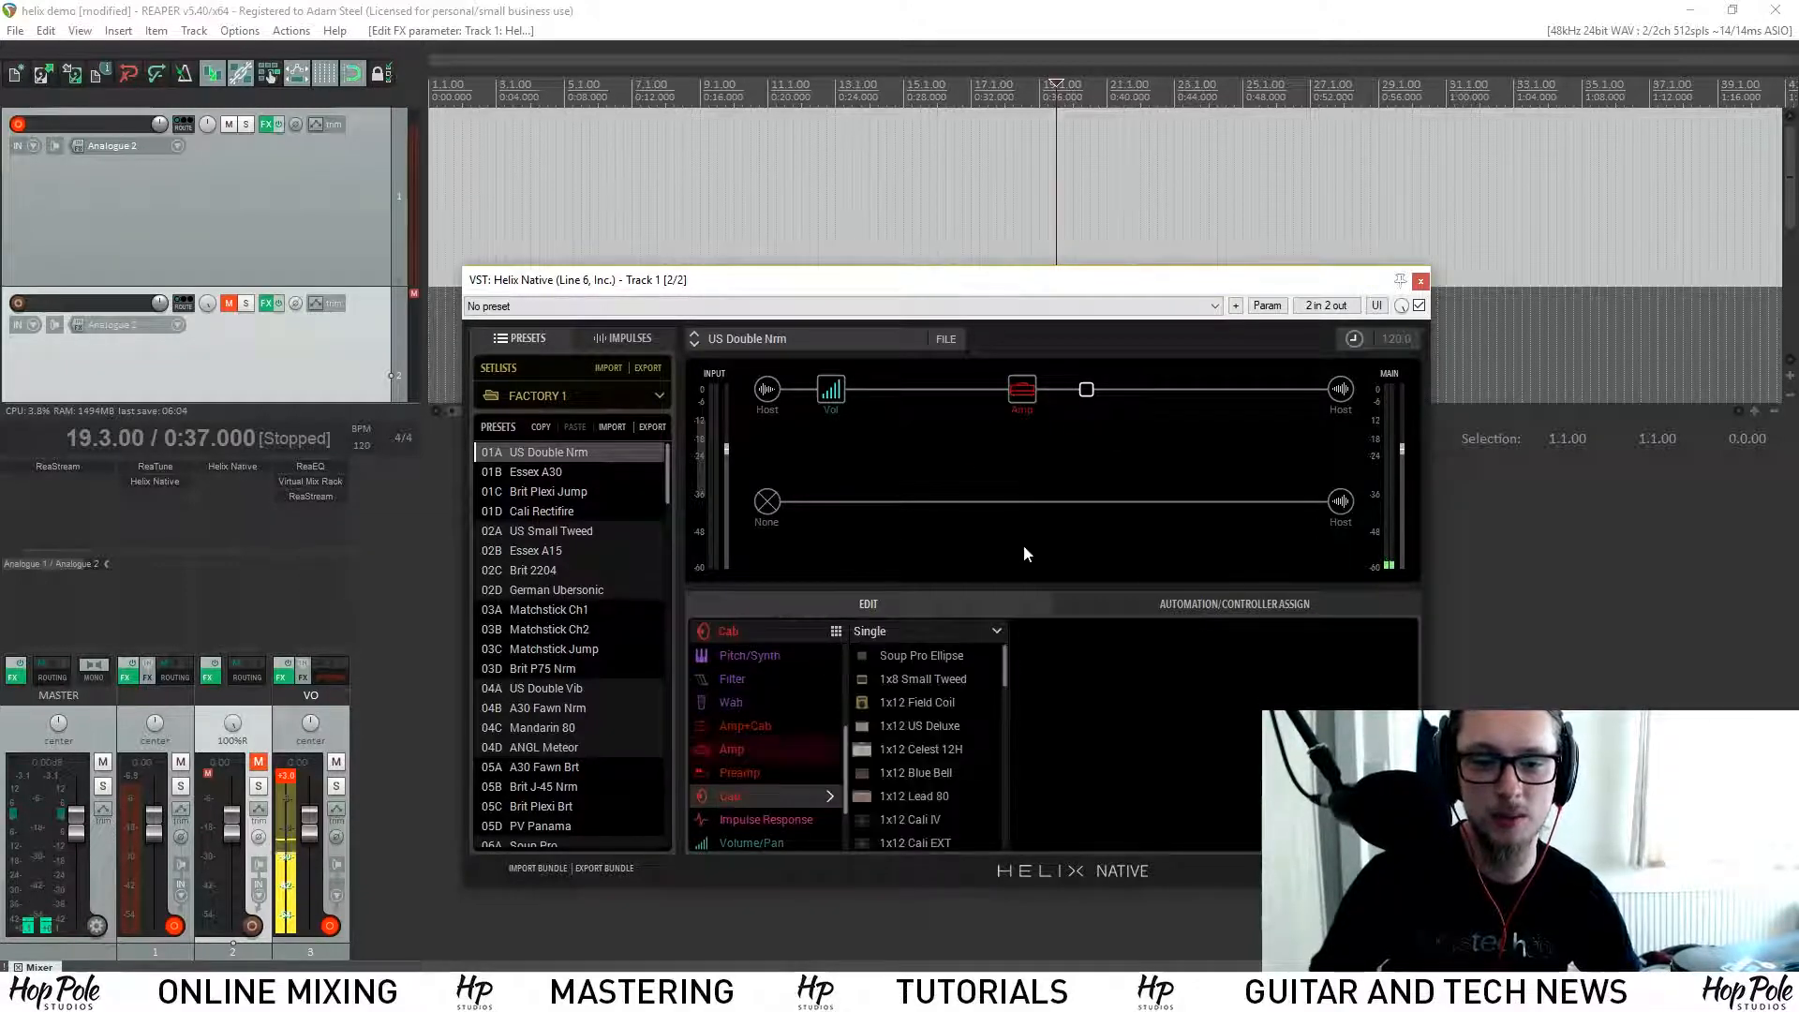
scroll(916, 684, "down", 5)
scroll(917, 721, "up", 6)
scroll(931, 675, "up", 1)
left_click(942, 681)
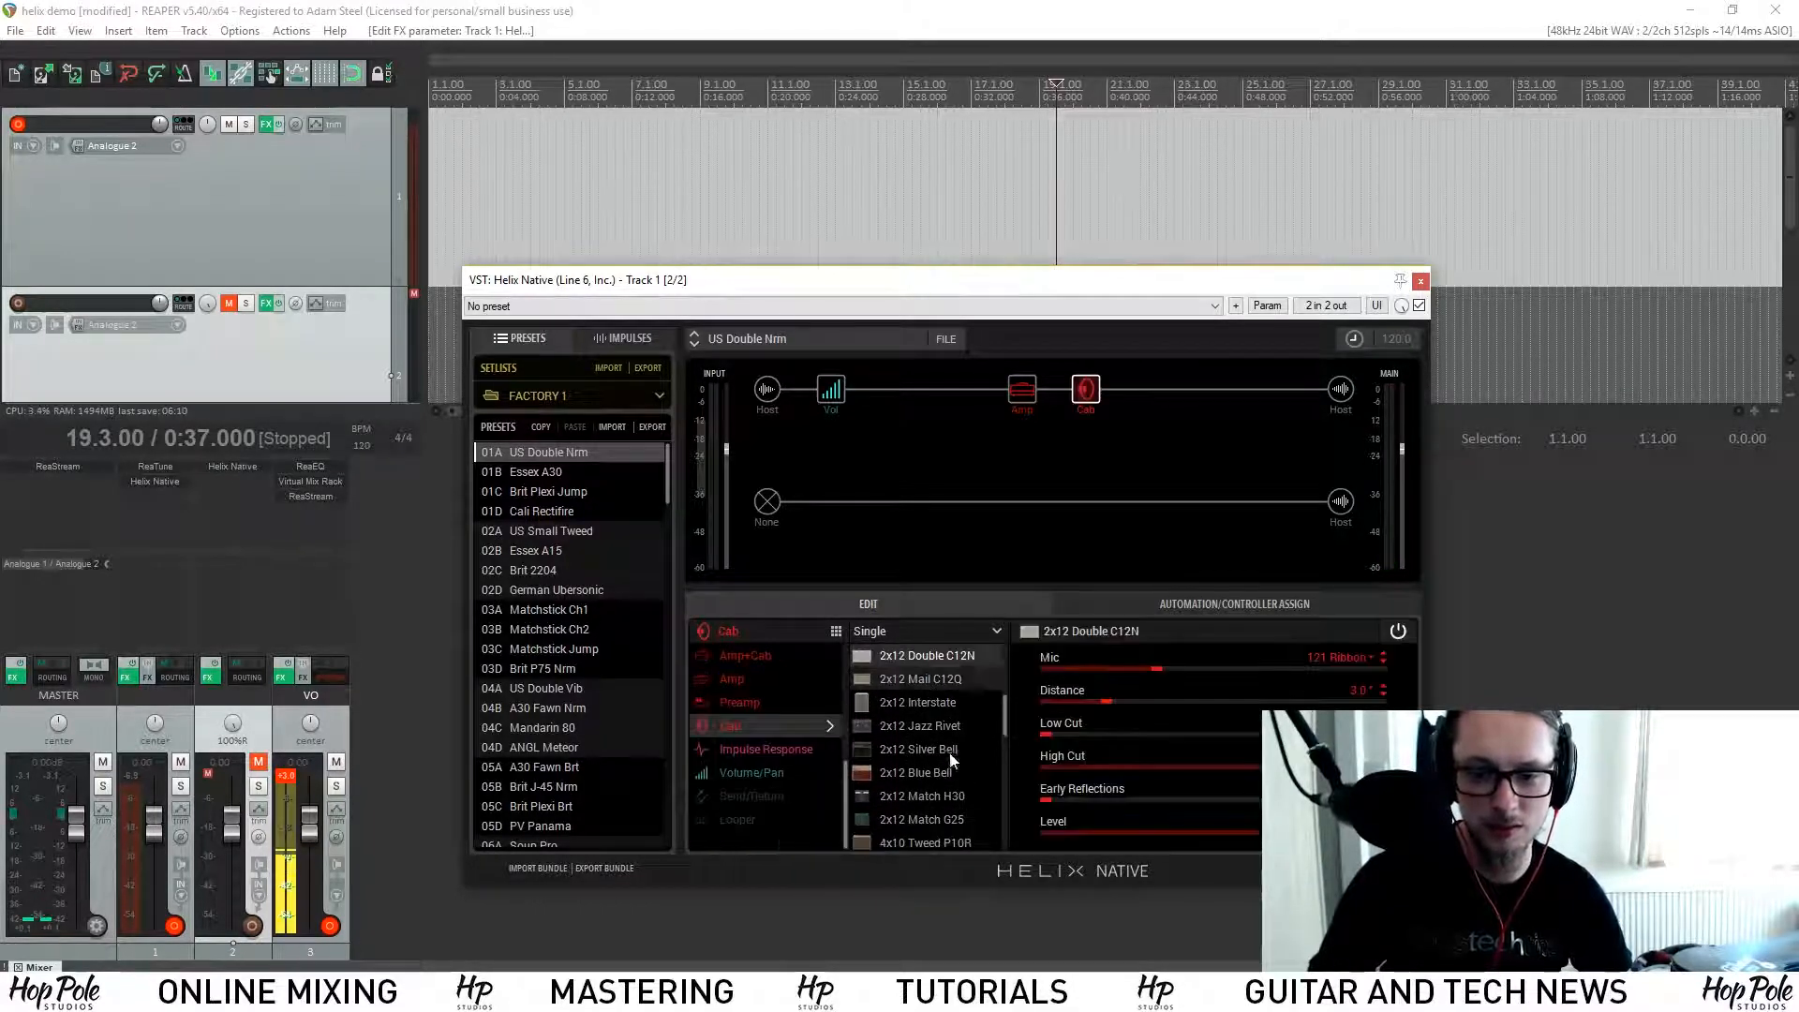
Step: Set the new 2x12 Double C12N cab's Mic to 47 Cond and its Distance to 6.0
left_click(1344, 658)
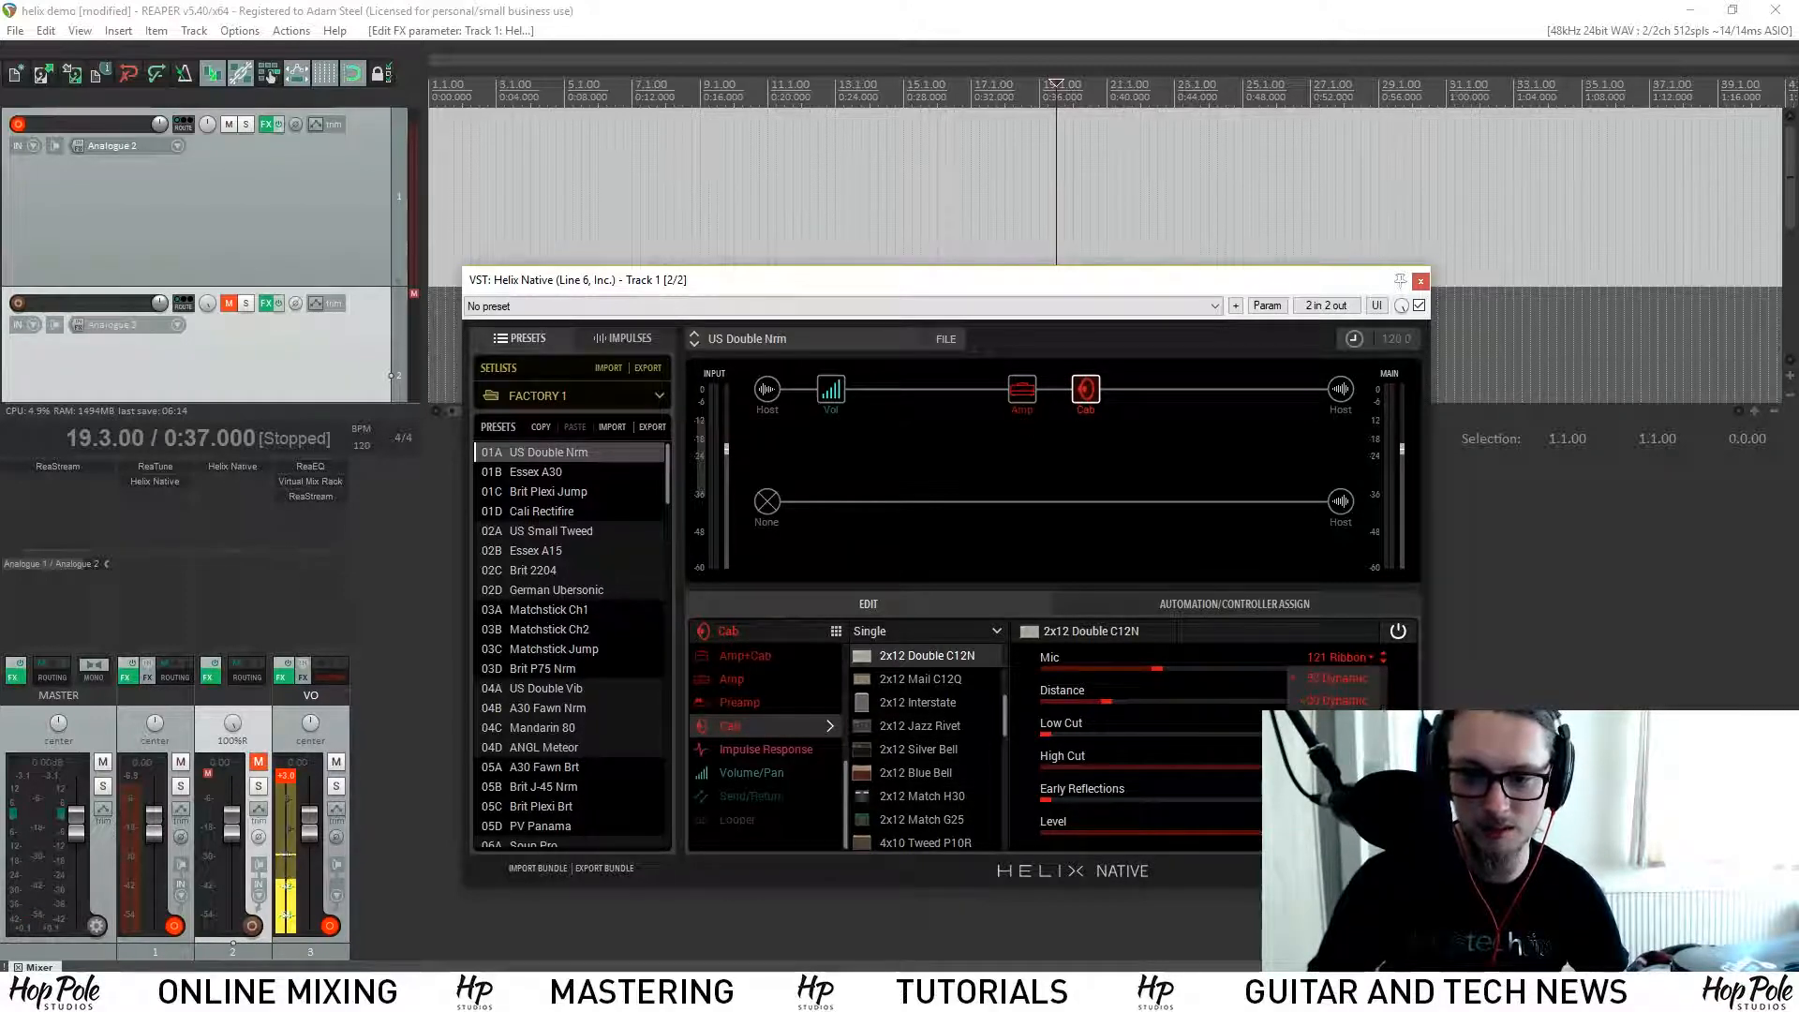
left_click(1340, 841)
left_click_drag(1256, 702, 1198, 697)
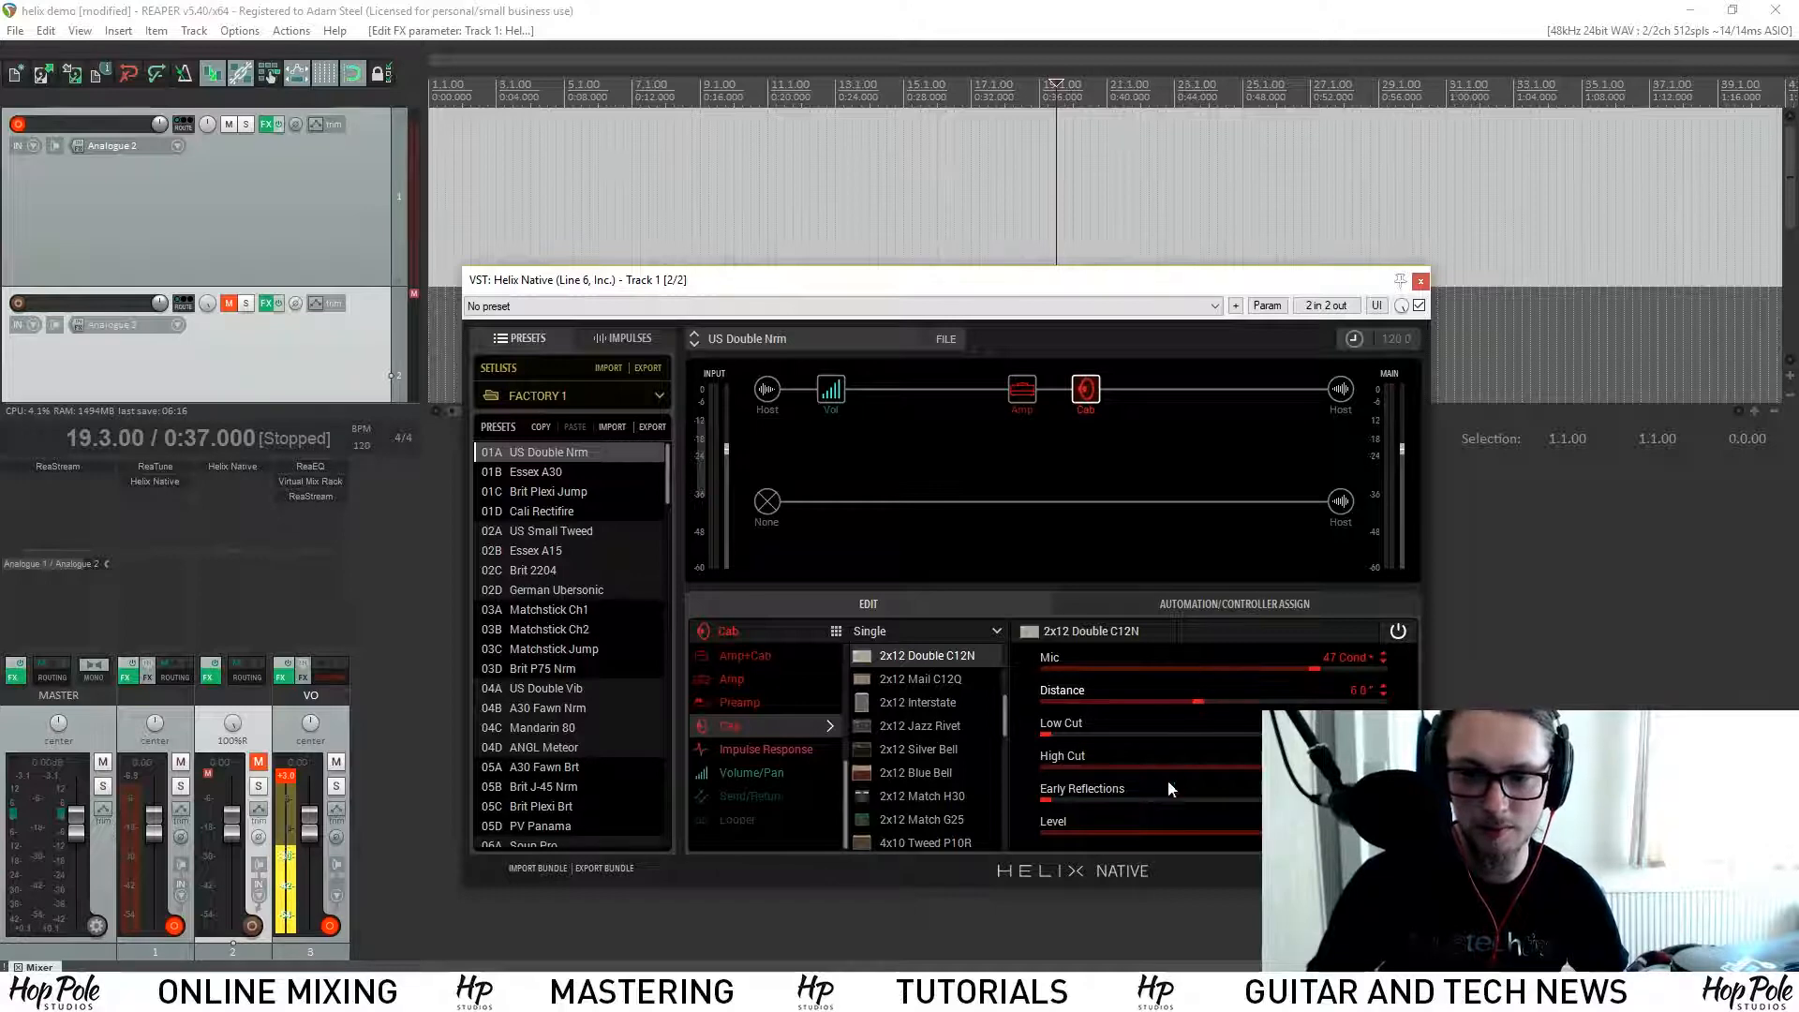
Step: Raise the US Double Vib amp's Drive to 6.4 and move its block one slot earlier to free space before the cab
left_click(1022, 388)
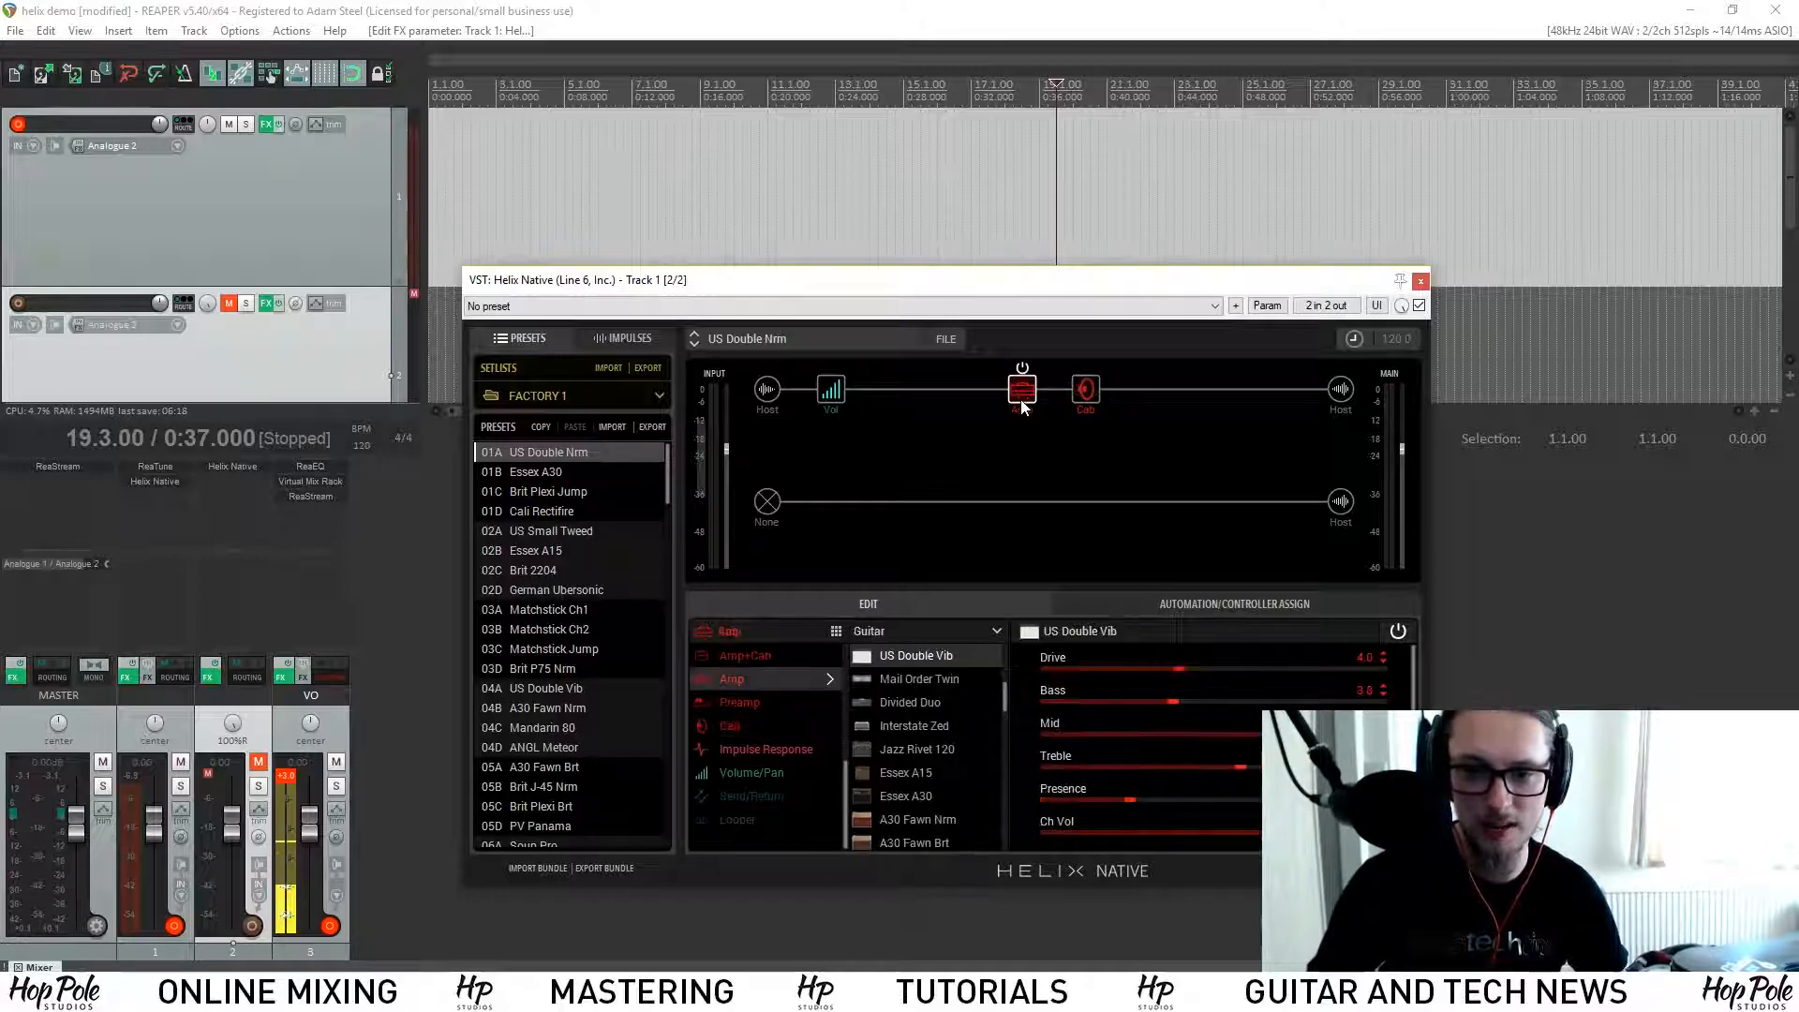
left_click_drag(1220, 682, 1270, 682)
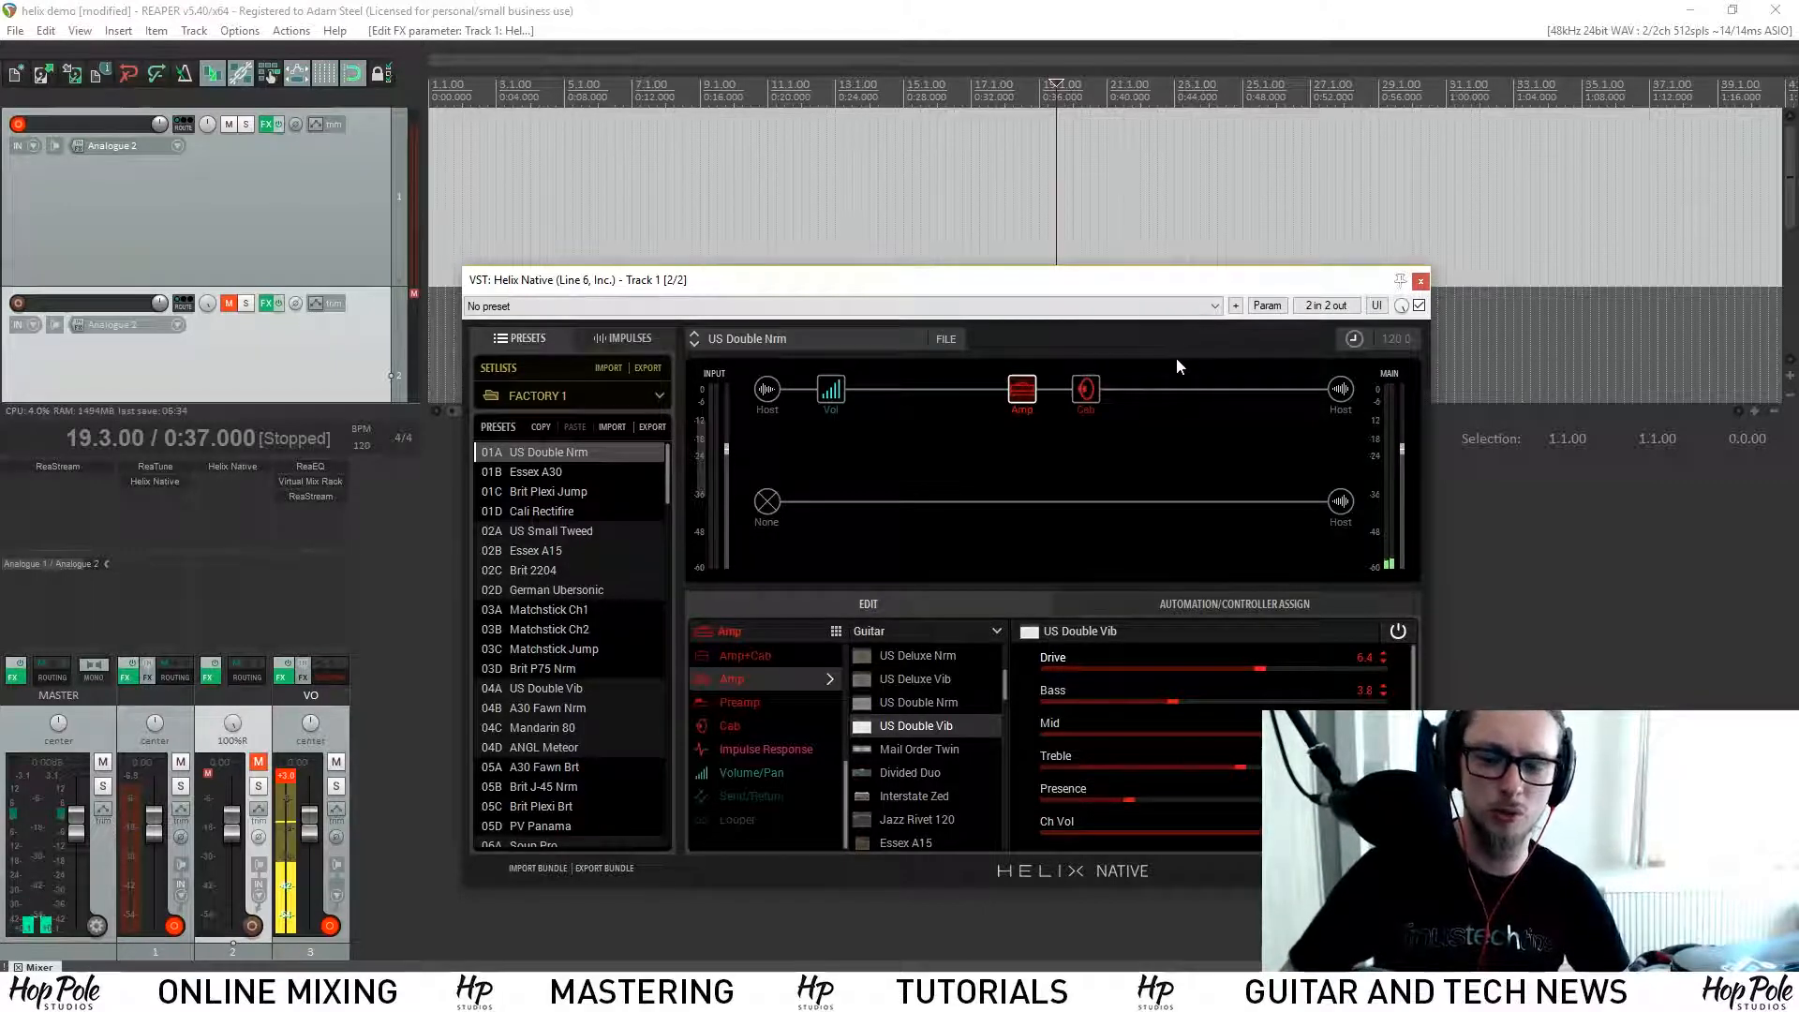
left_click_drag(1023, 391, 956, 408)
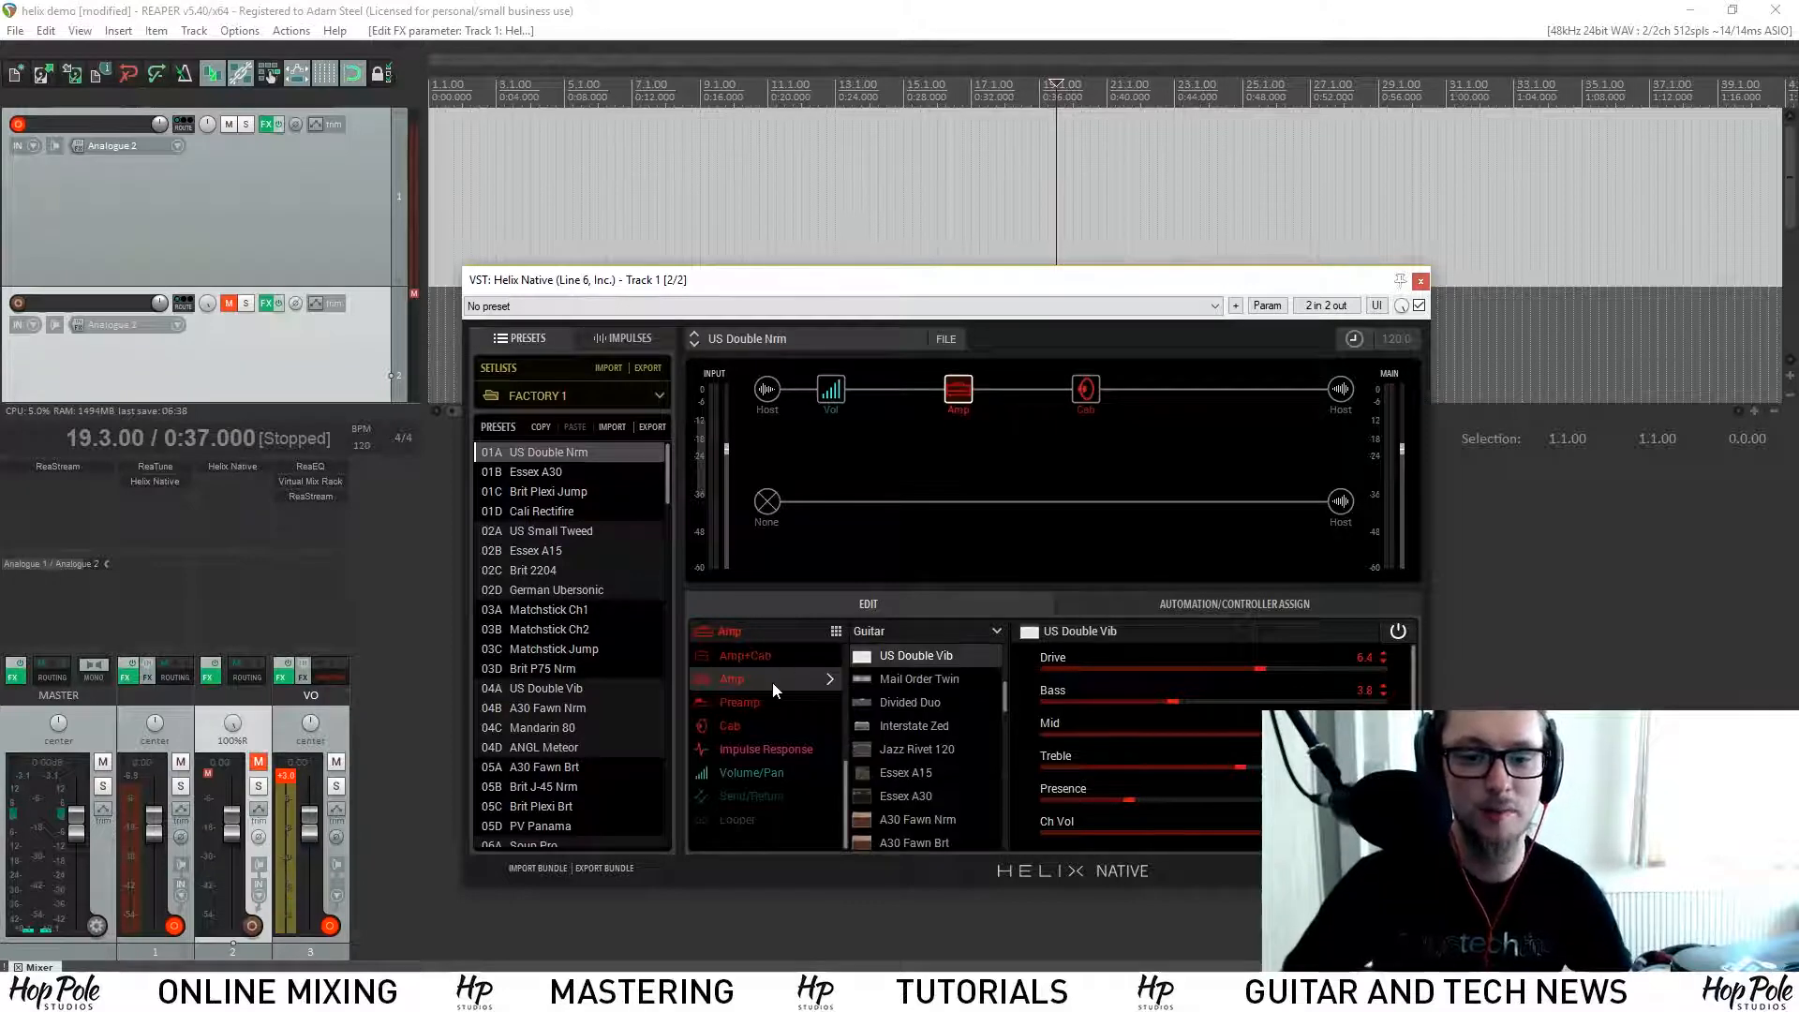
scroll(767, 701, "up", 3)
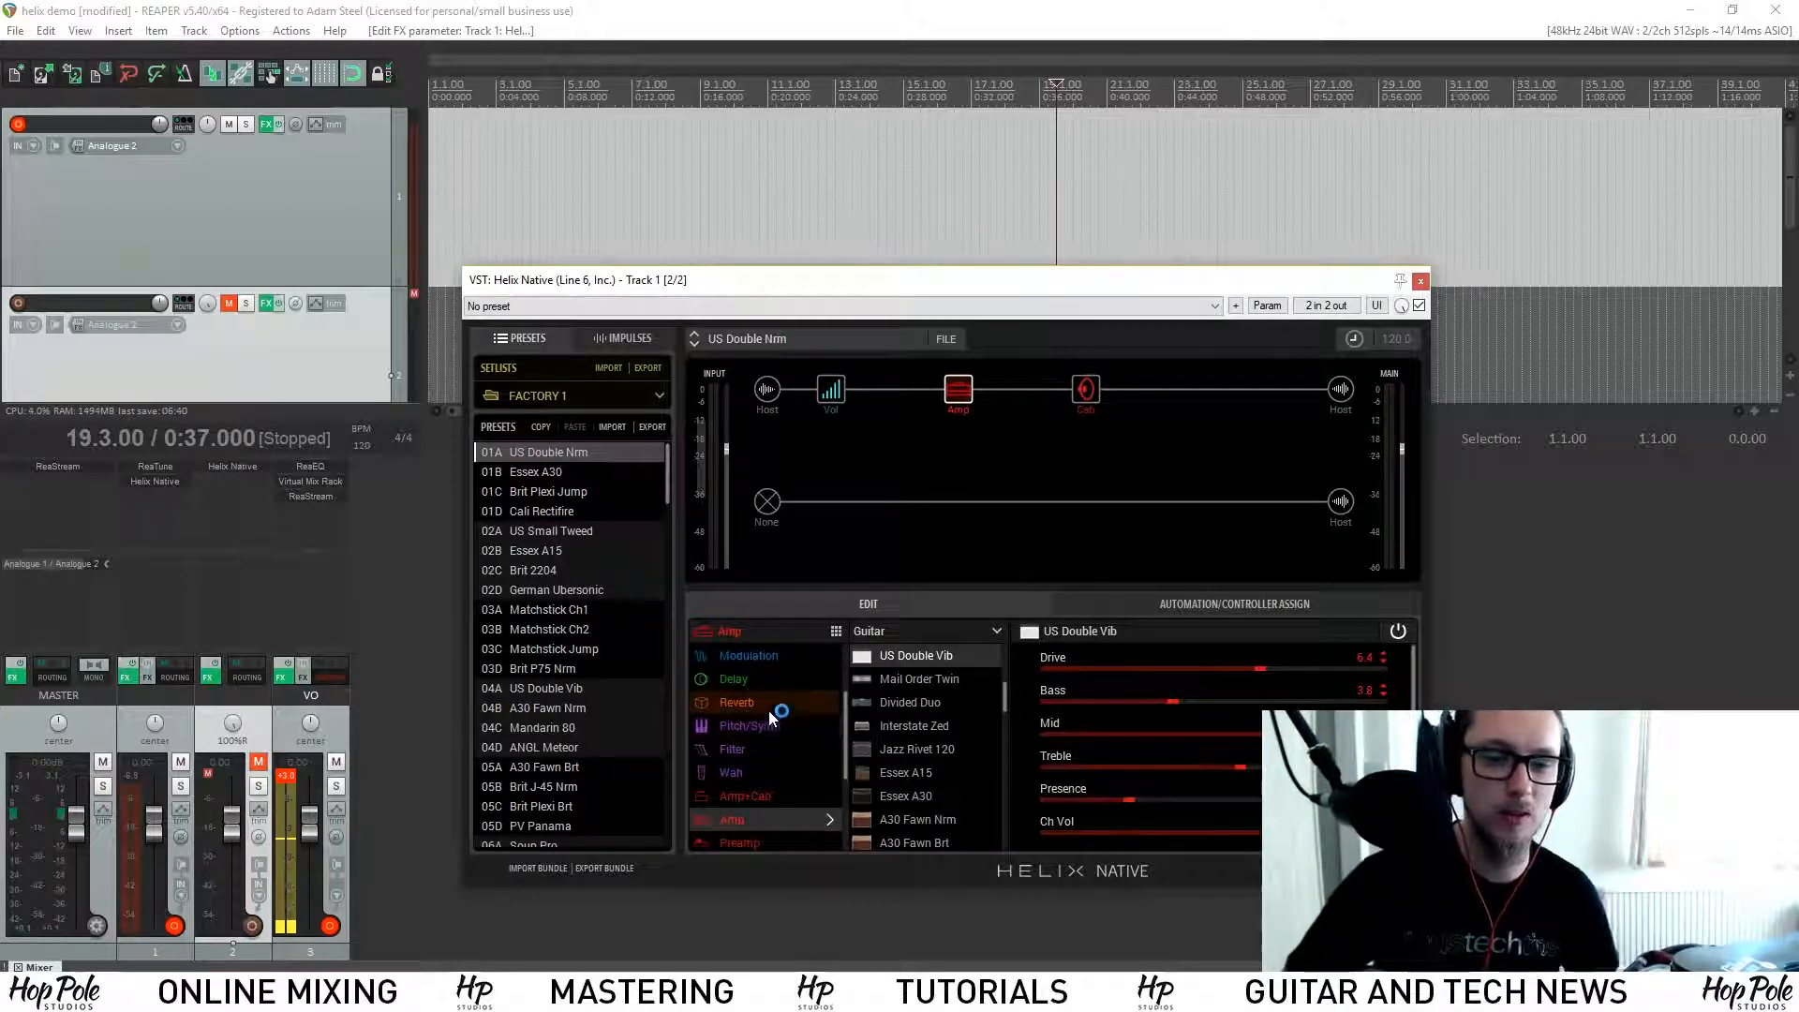
scroll(768, 727, "up", 2)
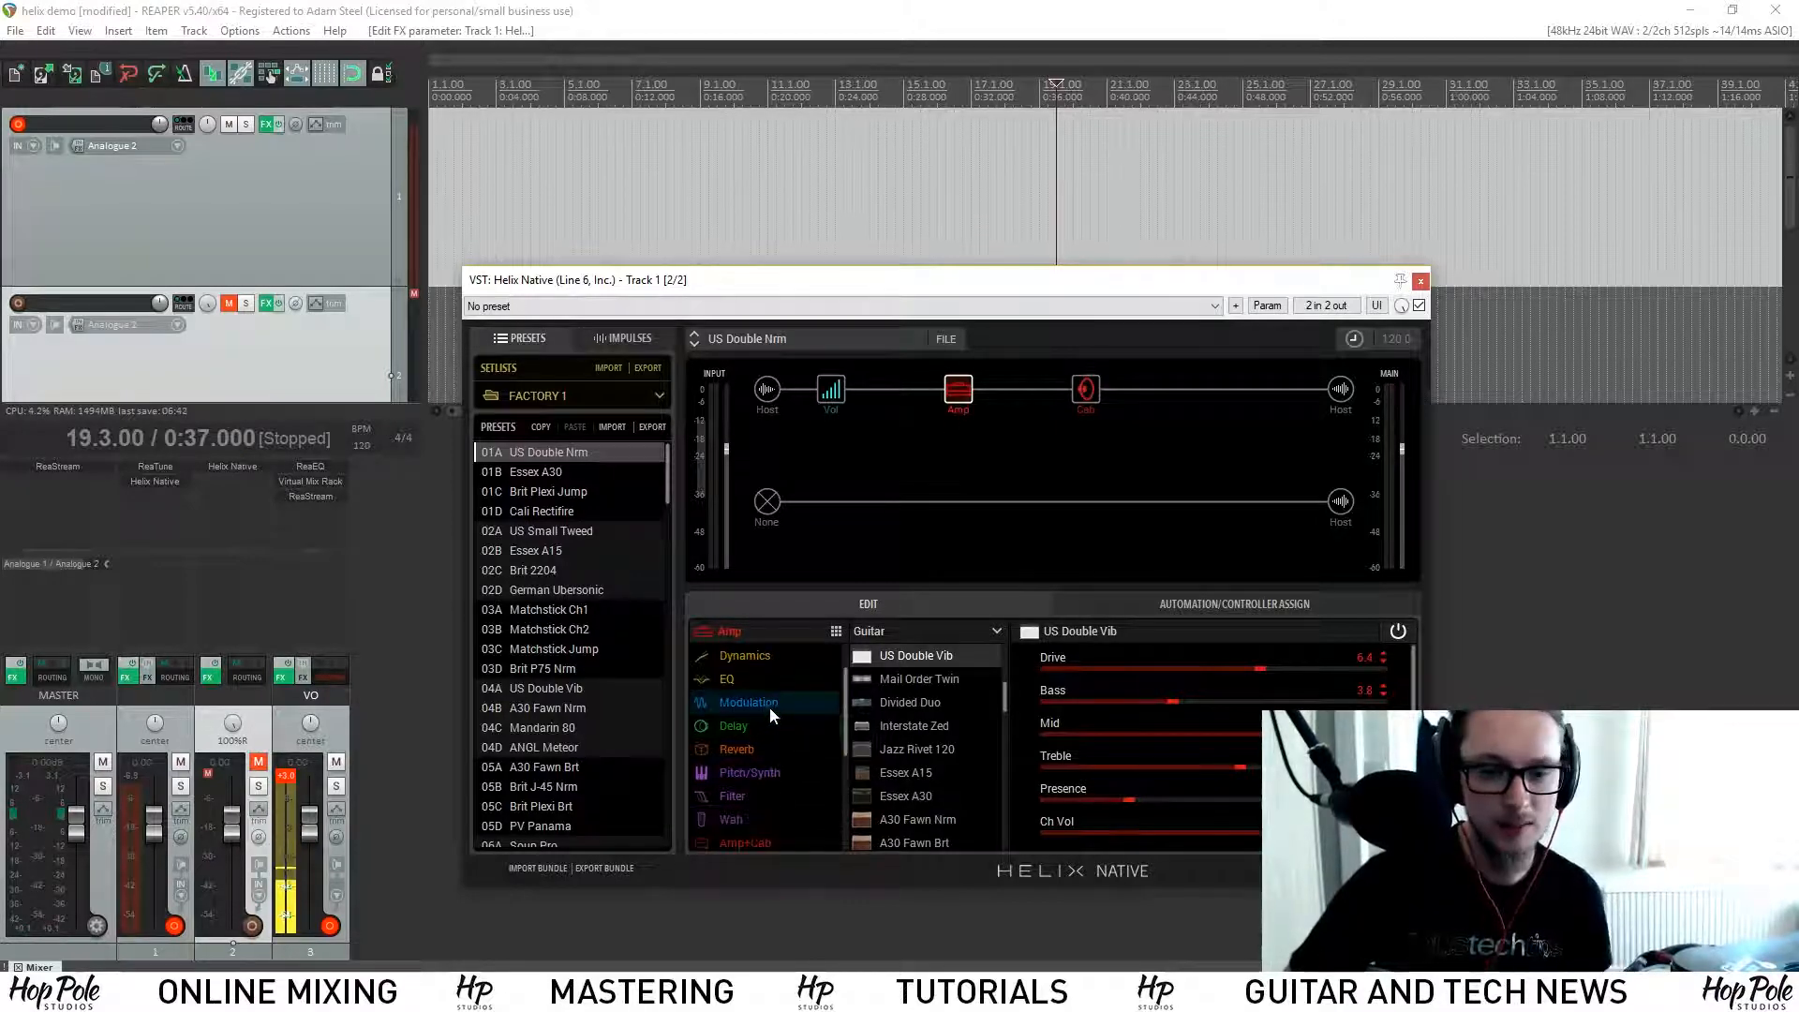
left_click(770, 703)
left_click(917, 658)
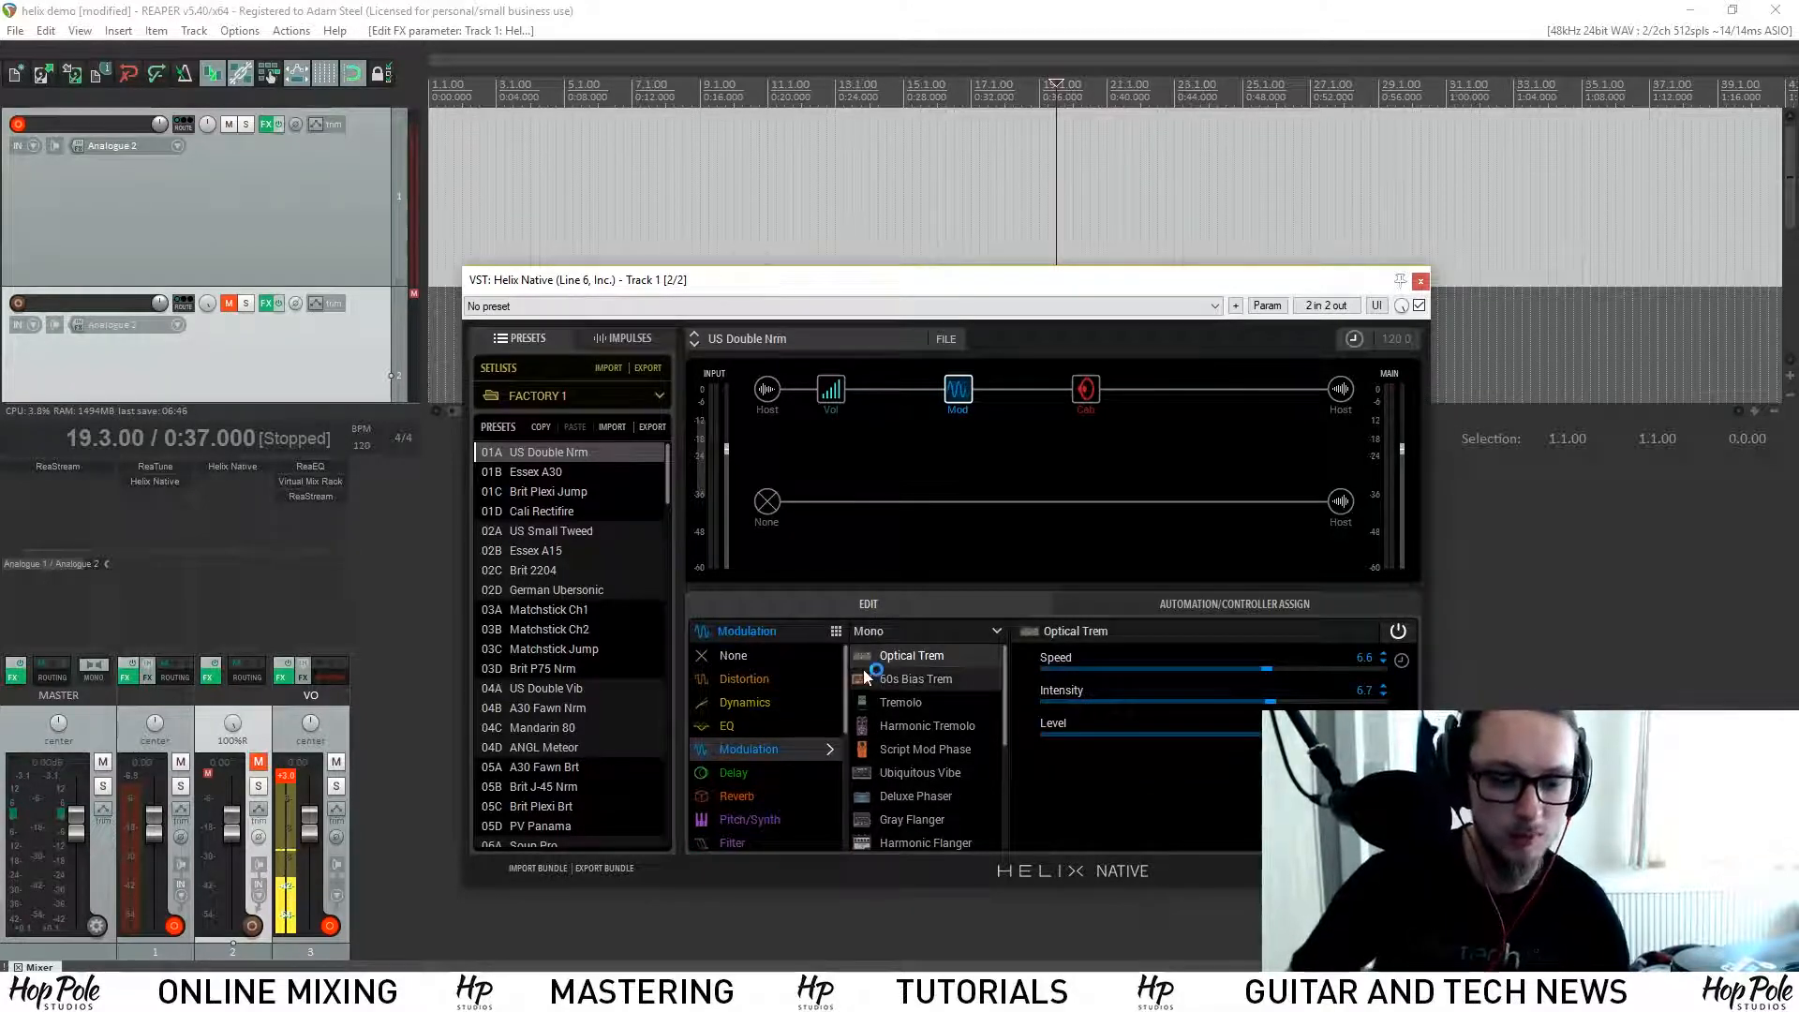
key("ctrl+z")
left_click_drag(1014, 387, 961, 394)
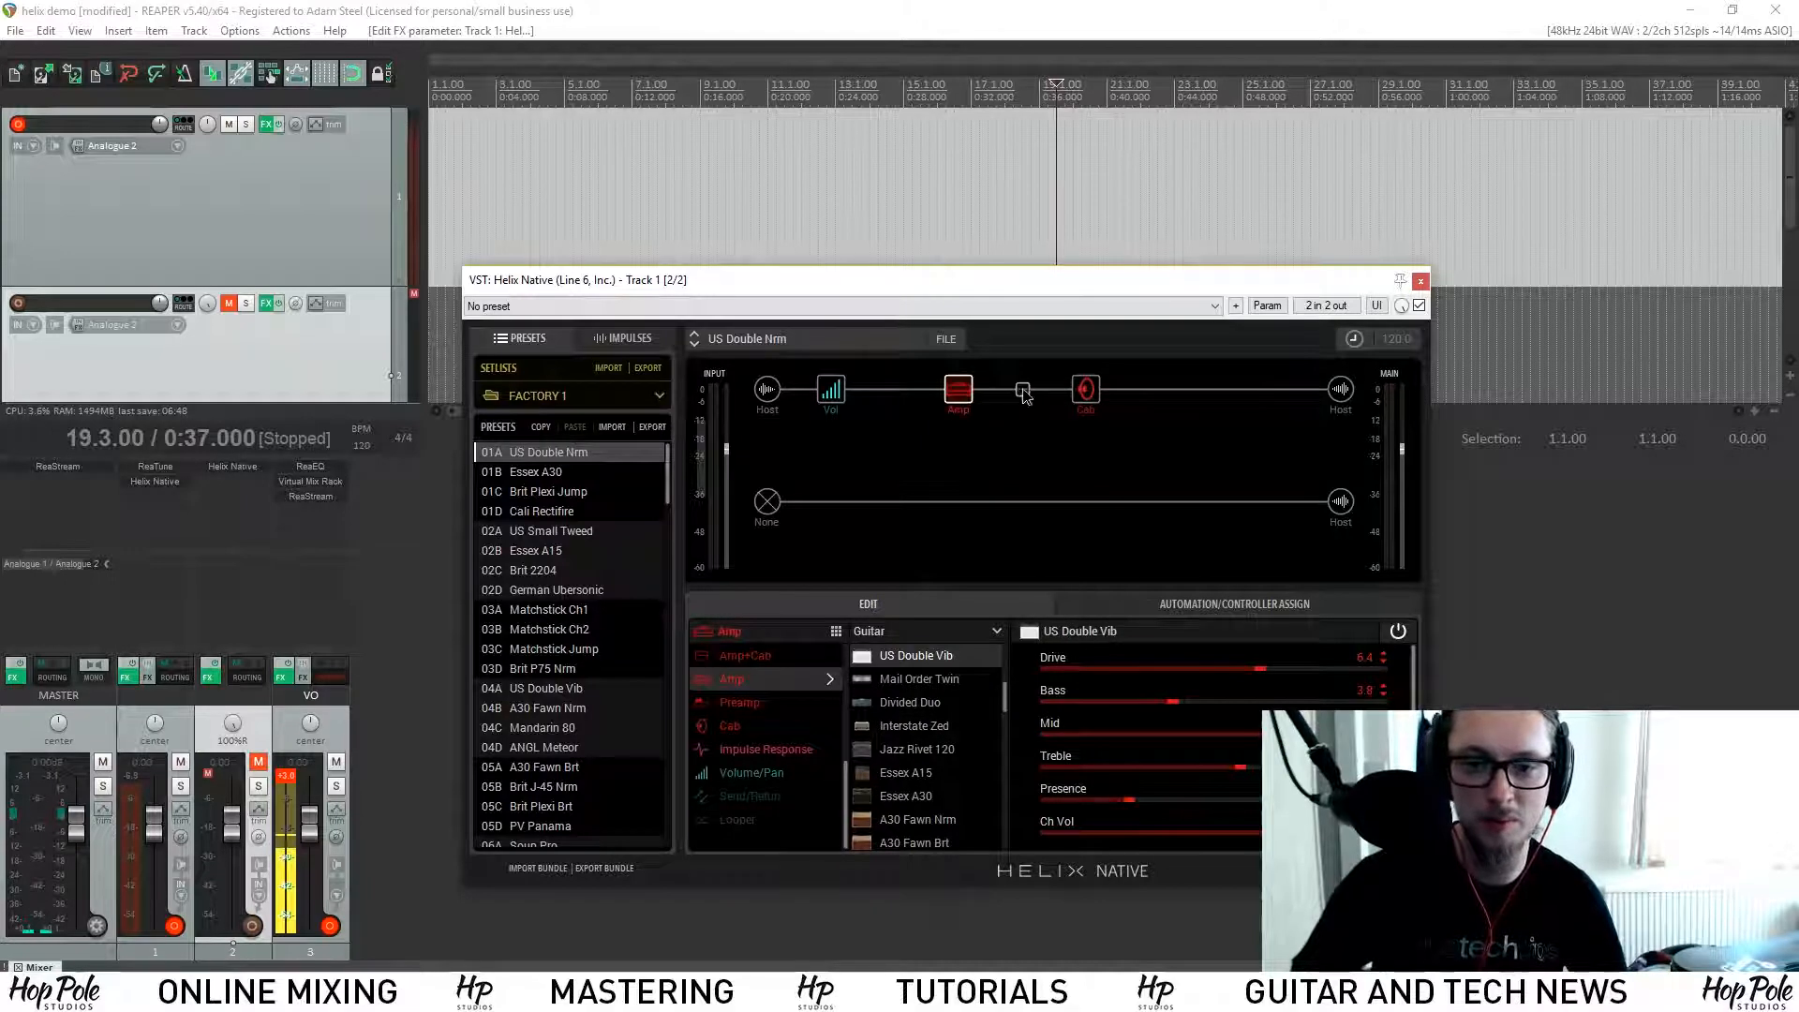
Step: Add a mono Optical Trem modulation block between the amp and cab, with Speed 1.9 and Intensity 5.0
left_click(1024, 391)
mouse_move(749, 749)
left_click(912, 656)
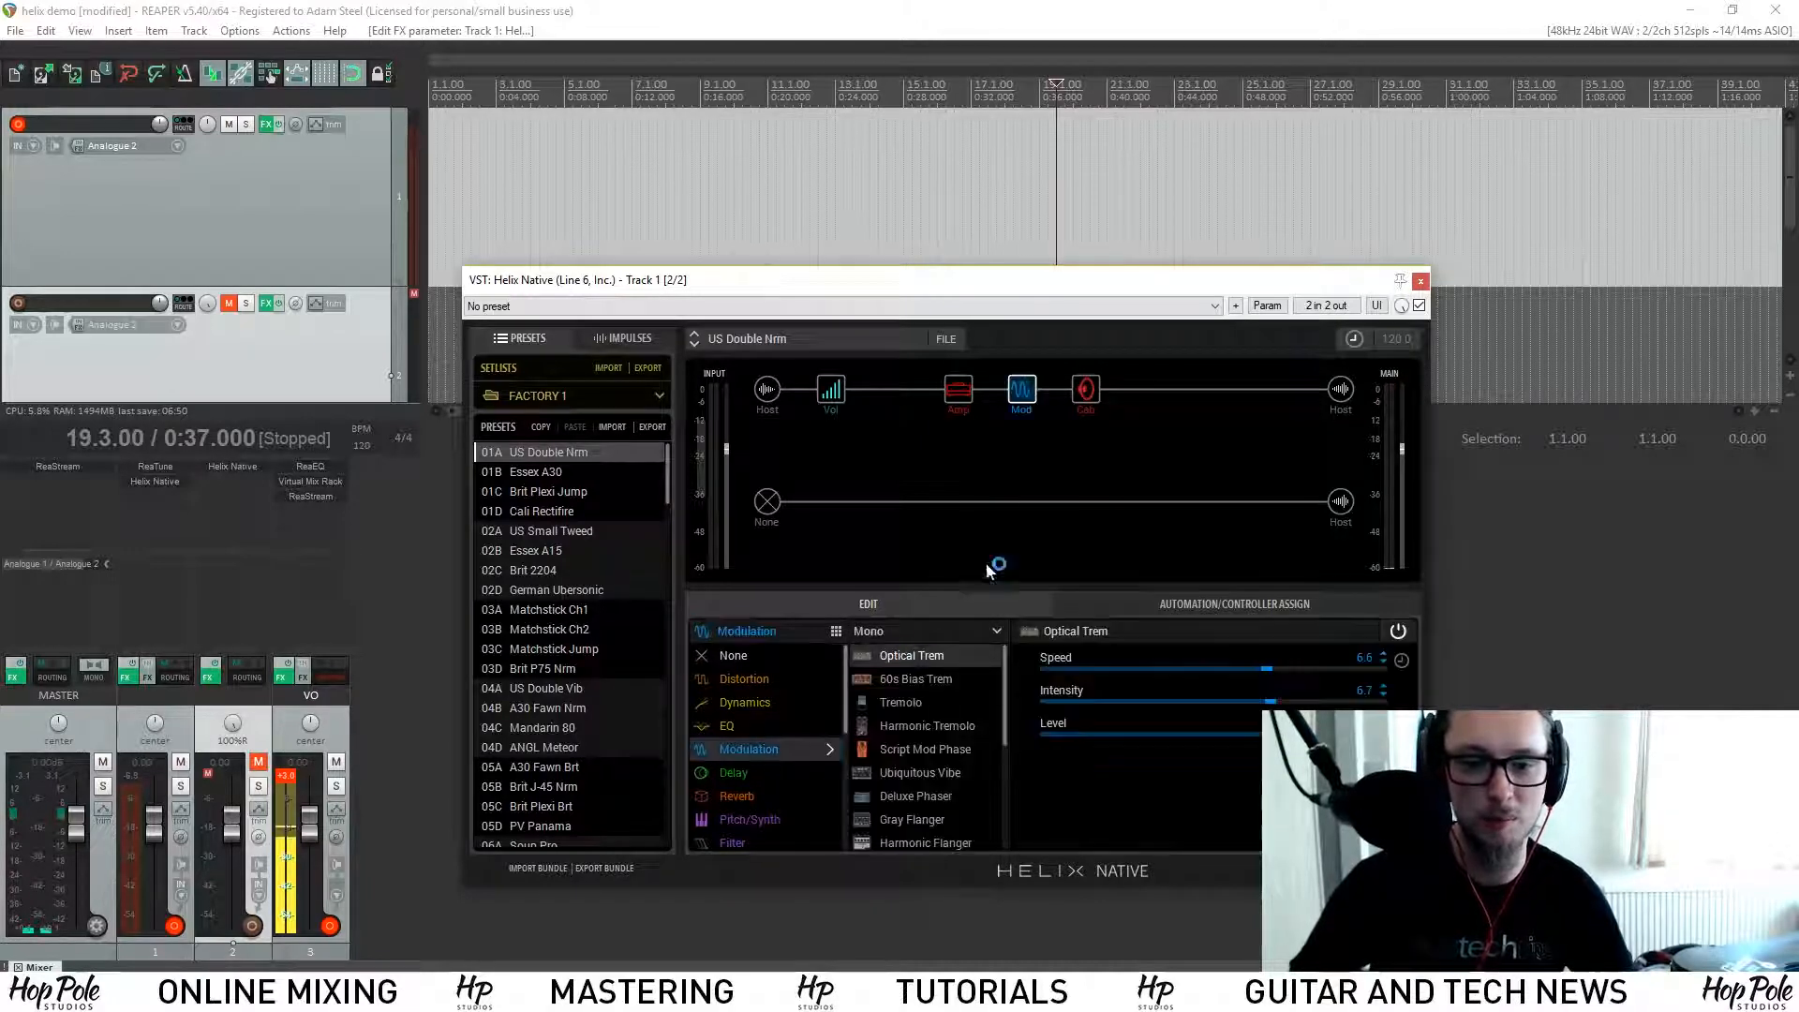
left_click_drag(1276, 676, 1183, 671)
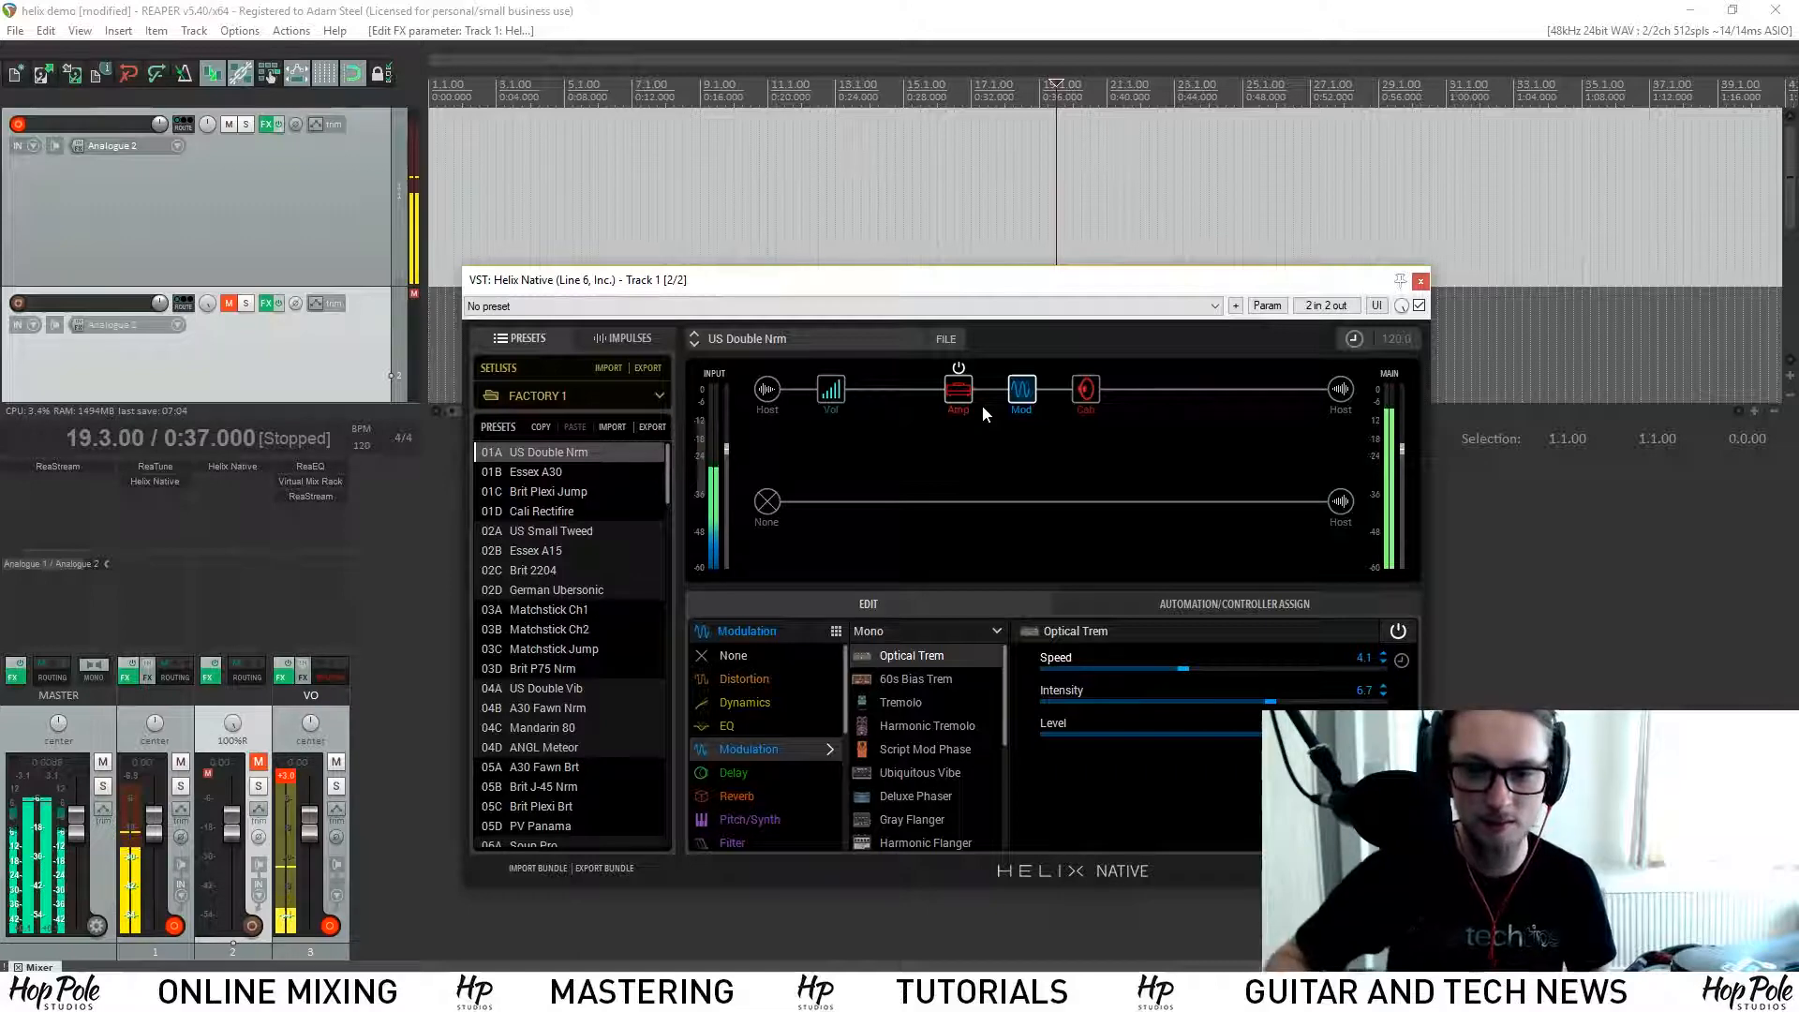
left_click_drag(1195, 701, 1113, 689)
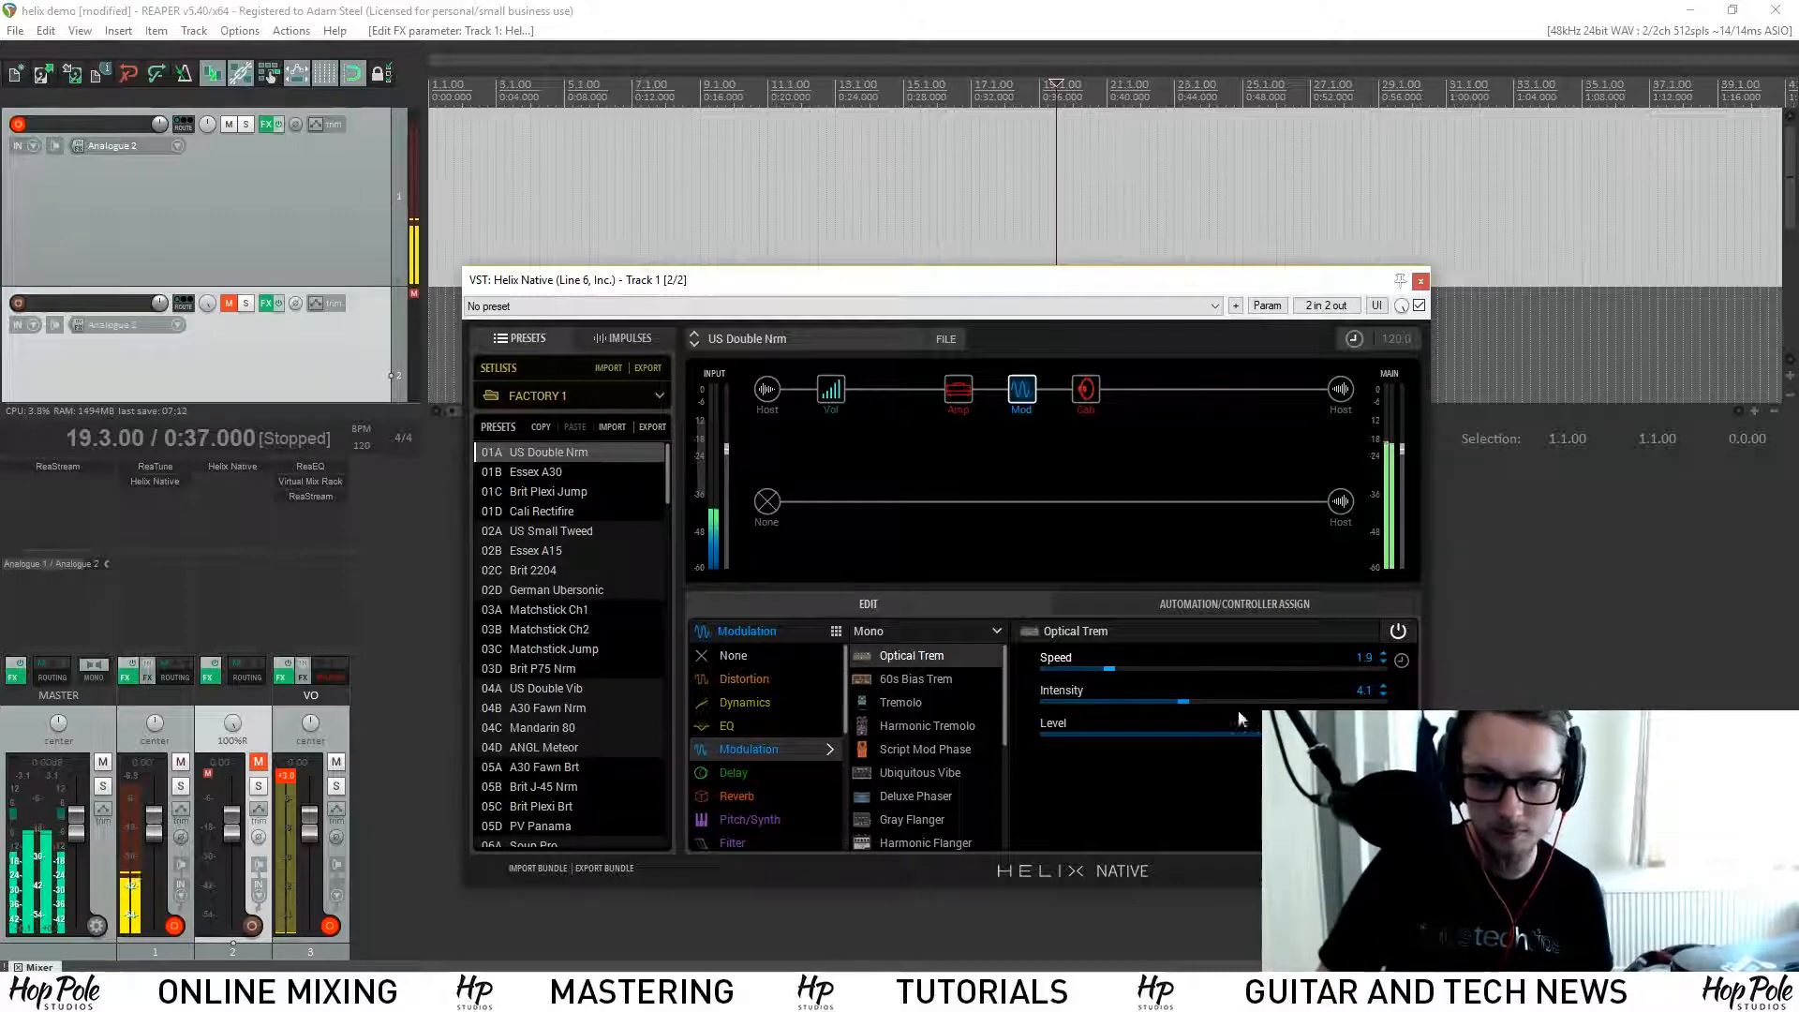
left_click_drag(1209, 707, 1212, 703)
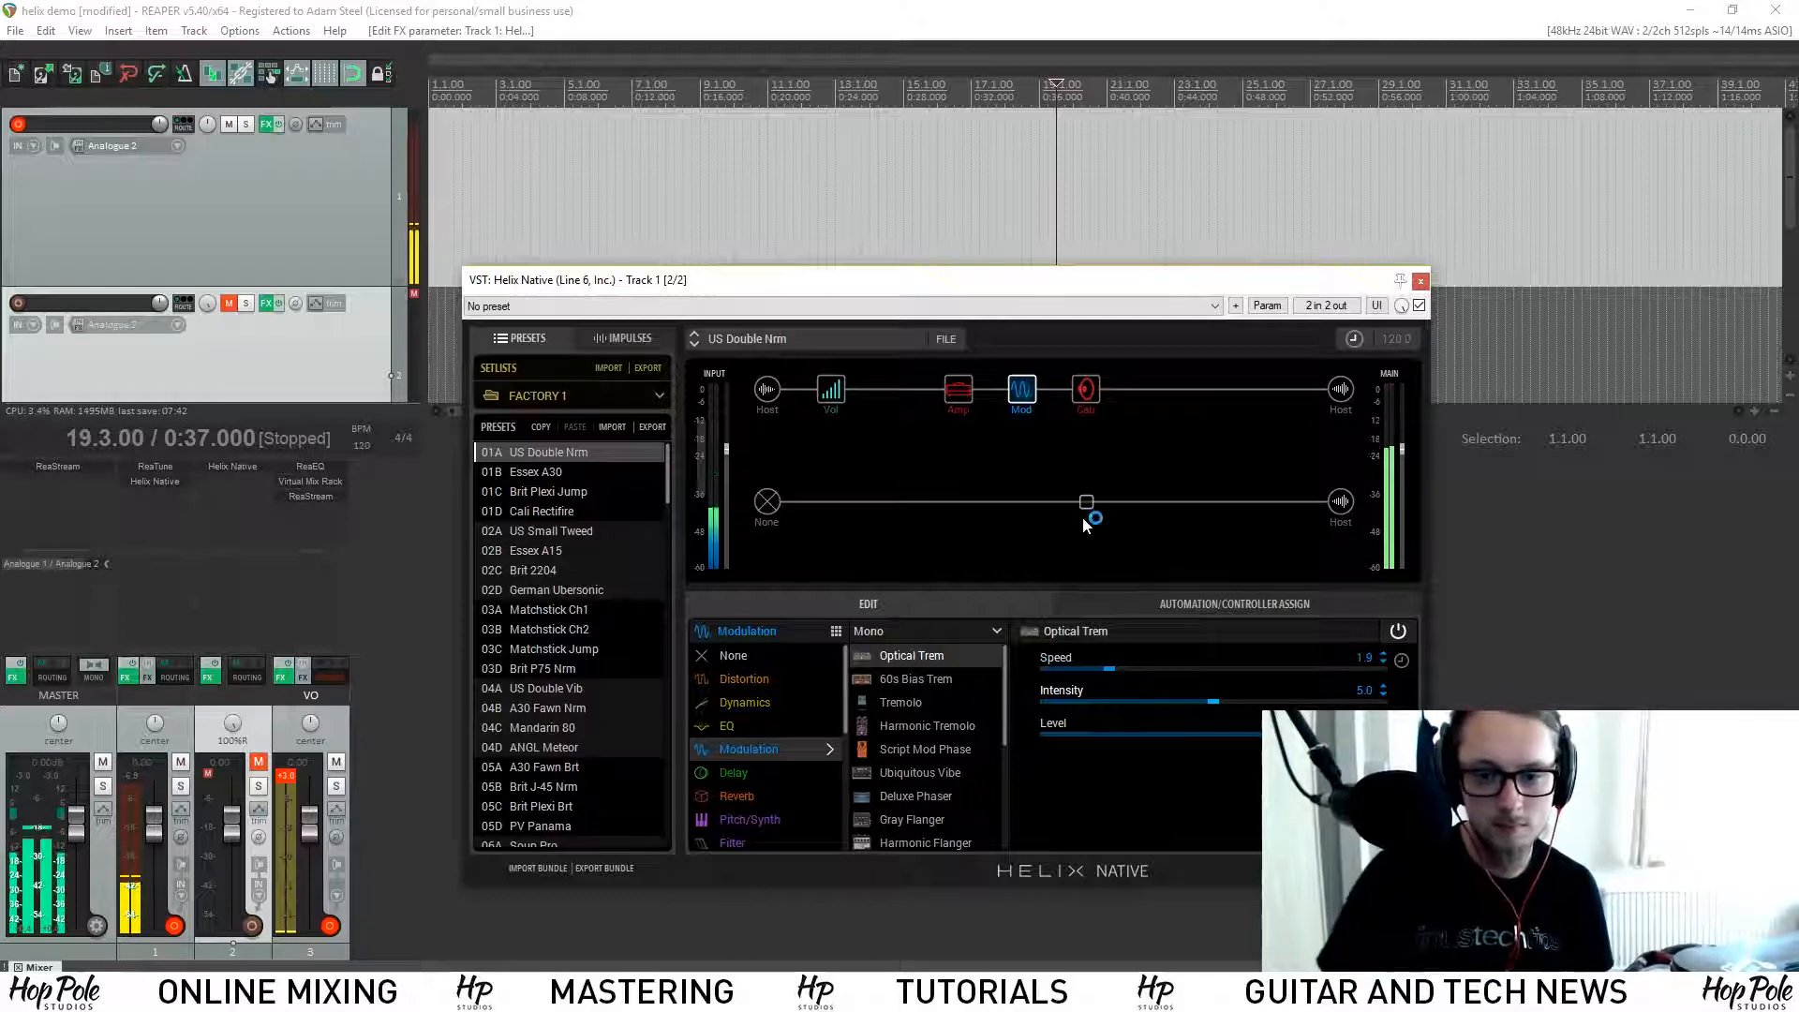
Step: Add a stereo Room reverb block after the cab, leaving one empty slot between them
left_click(1212, 389)
scroll(768, 703, "down", 2)
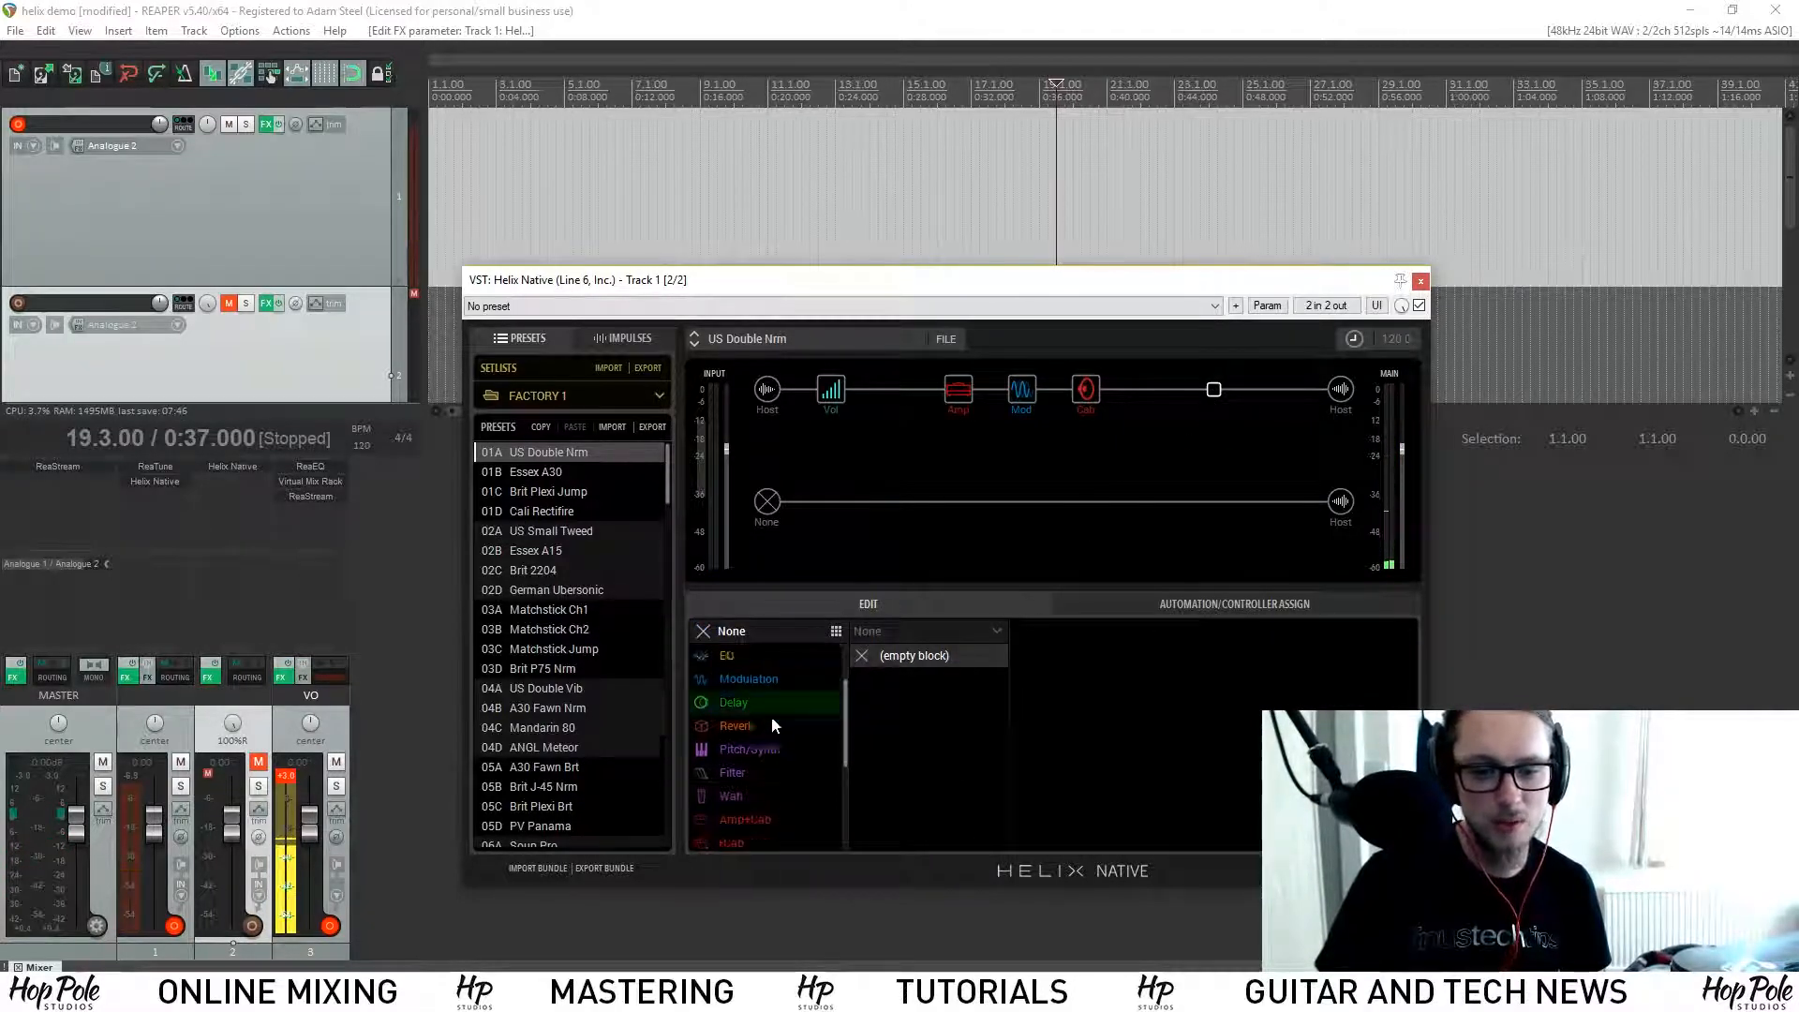
left_click(777, 702)
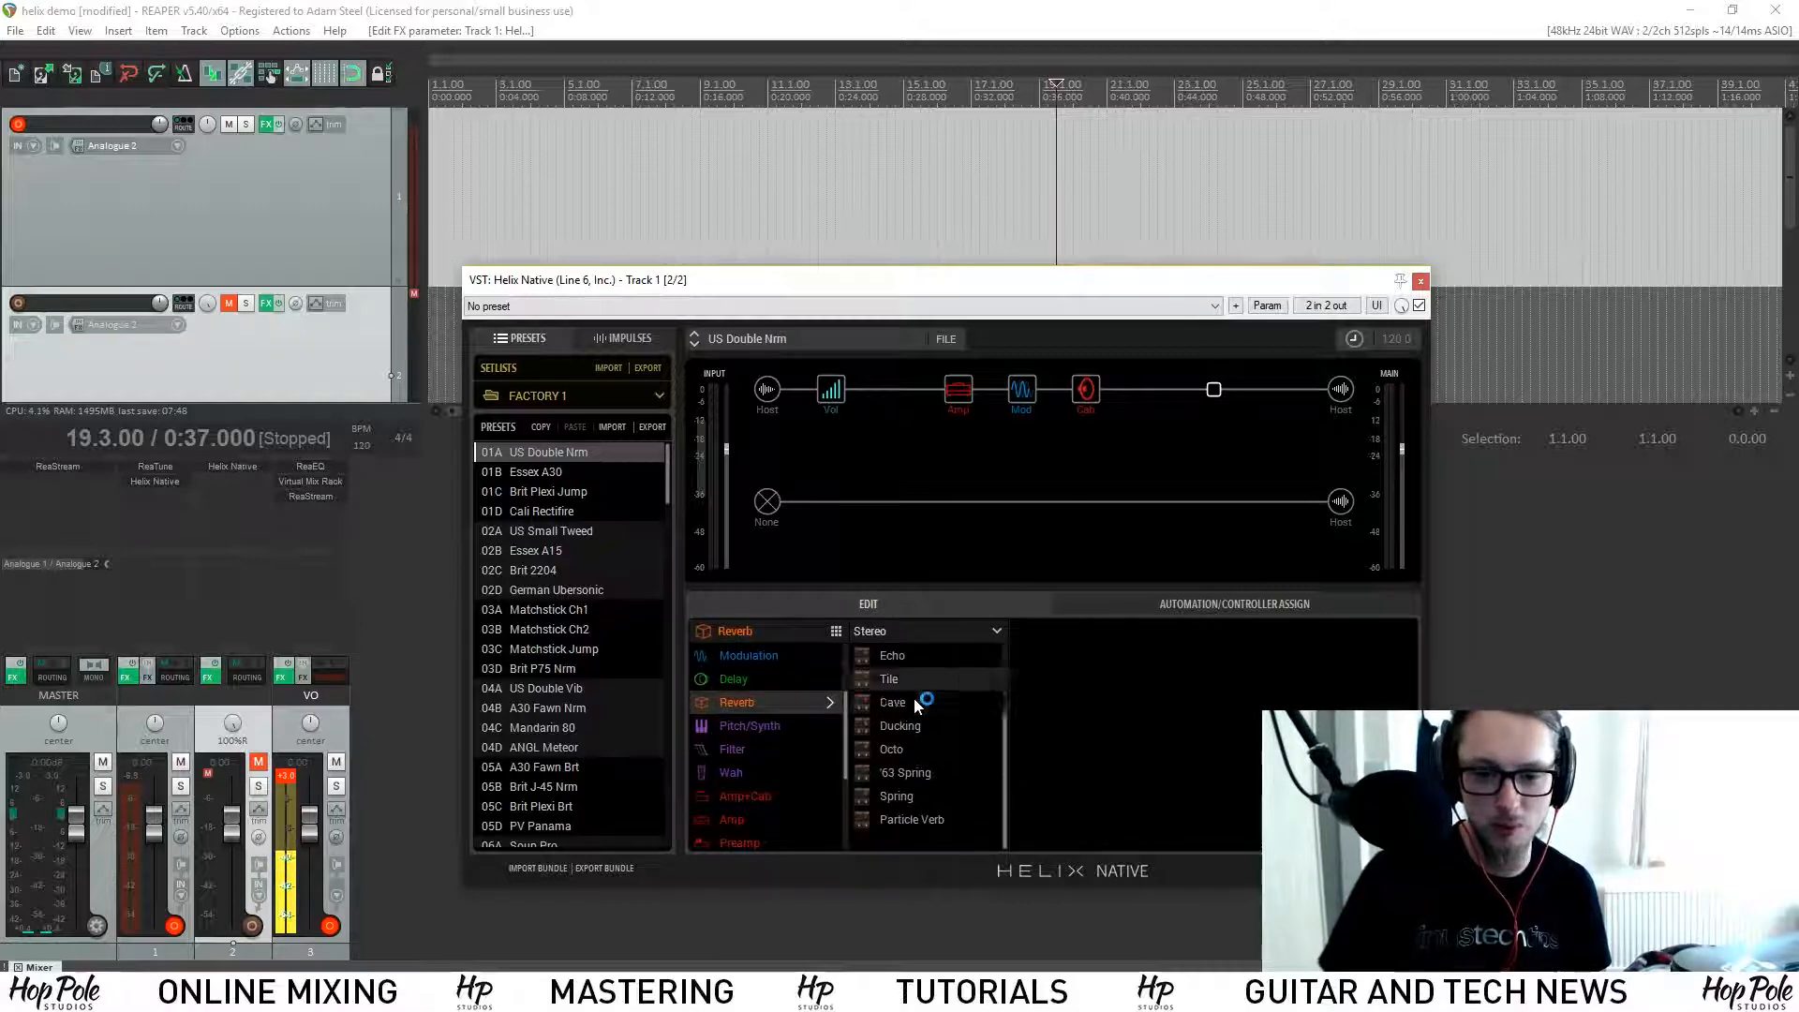
left_click(905, 683)
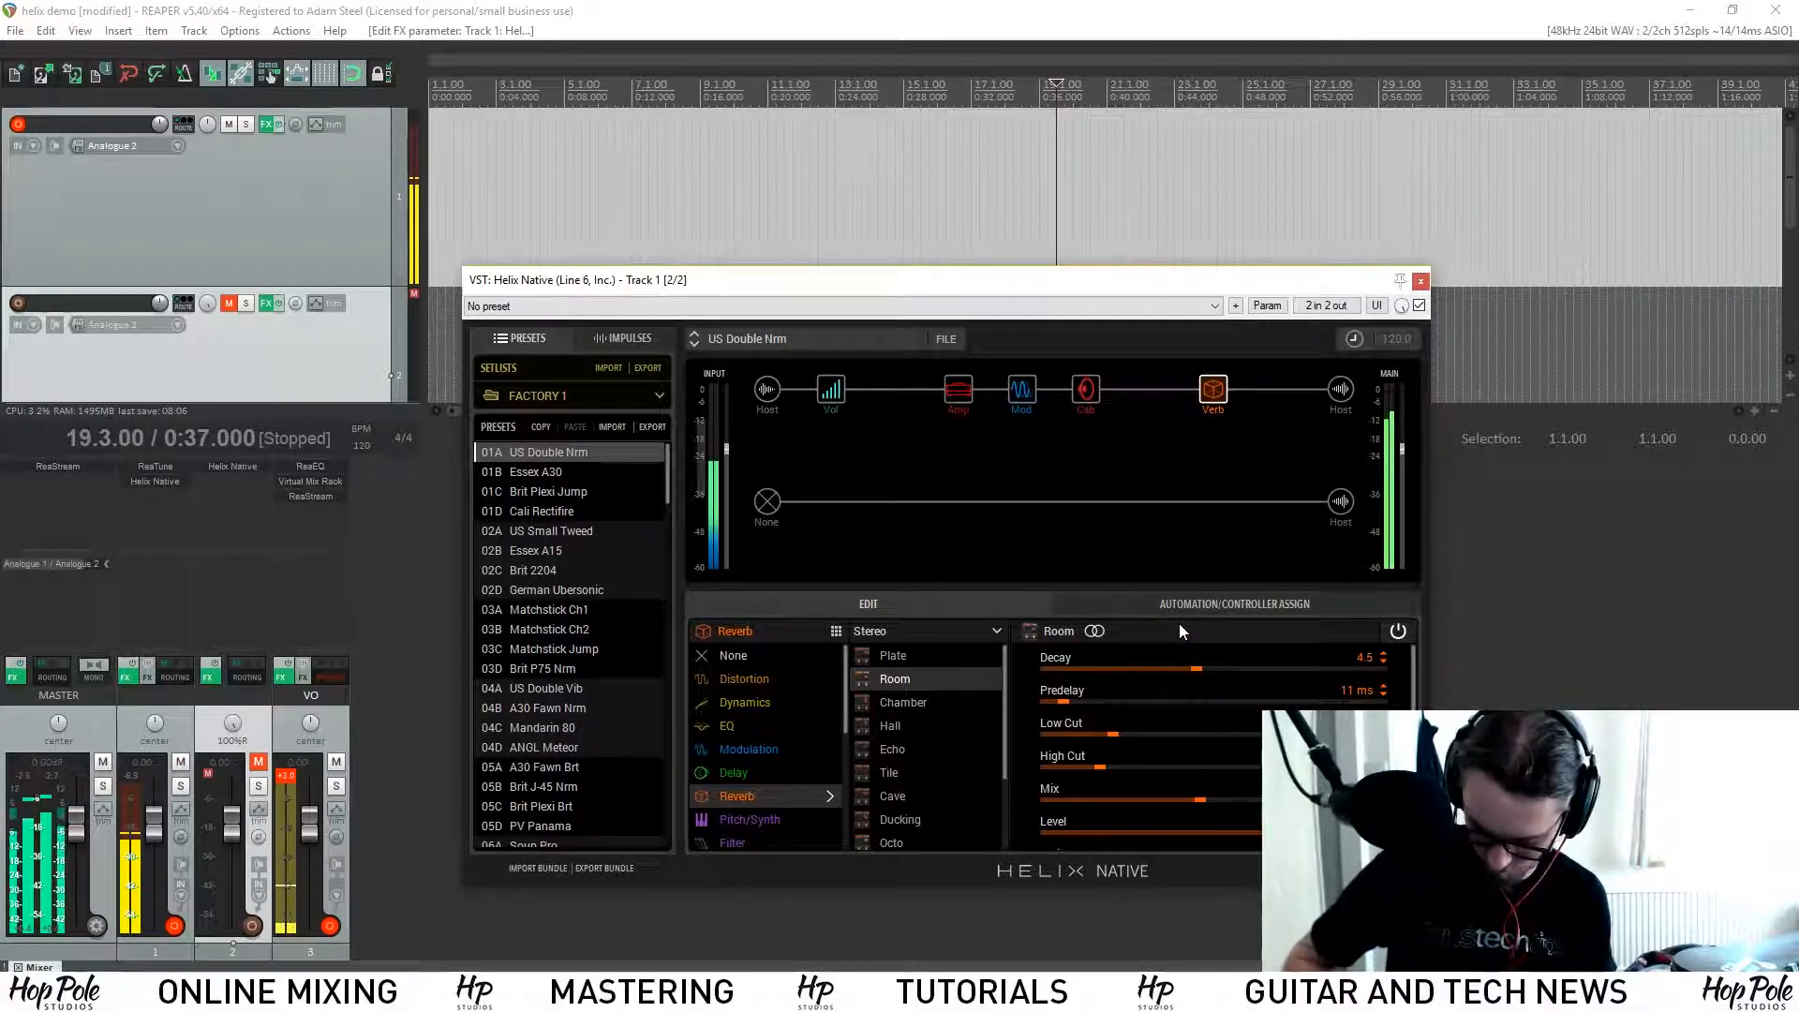
Step: Lower the US Double Vib amp's Drive to 4.6 and set the Optical Trem to Speed 2.4 and Intensity 2.7
left_click(957, 389)
left_click_drag(1263, 672, 1210, 688)
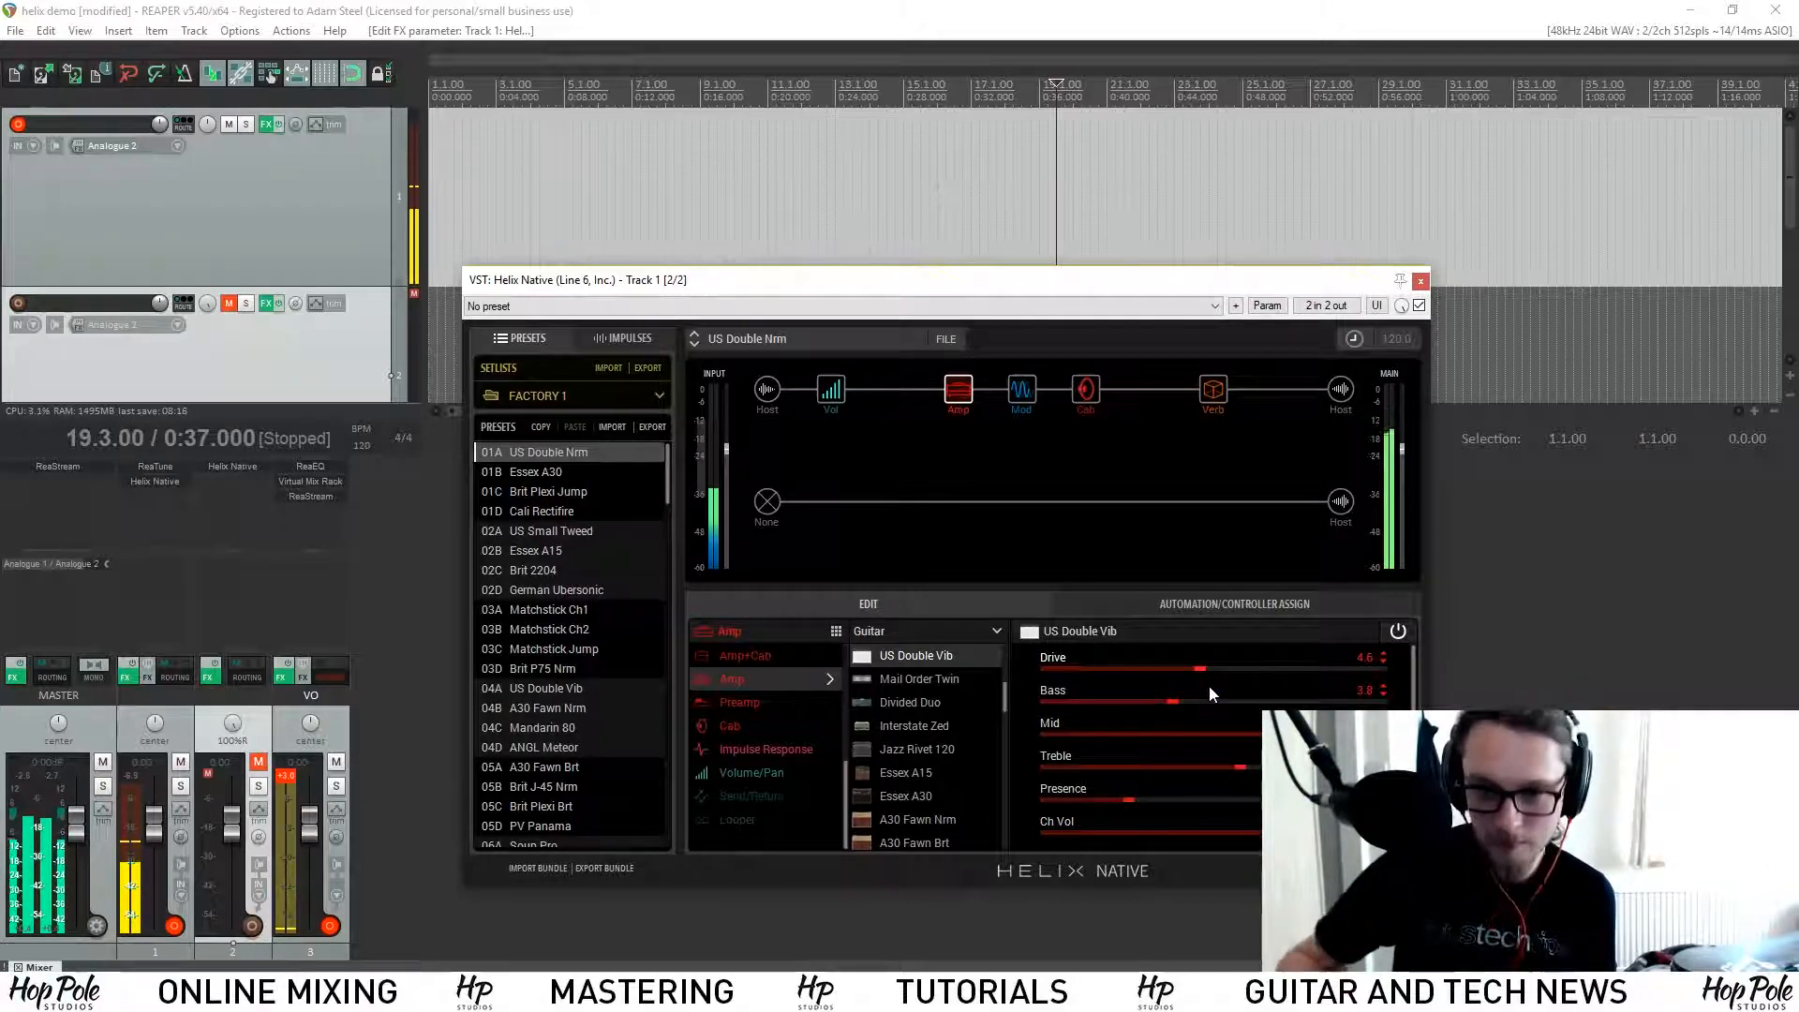
left_click(1022, 388)
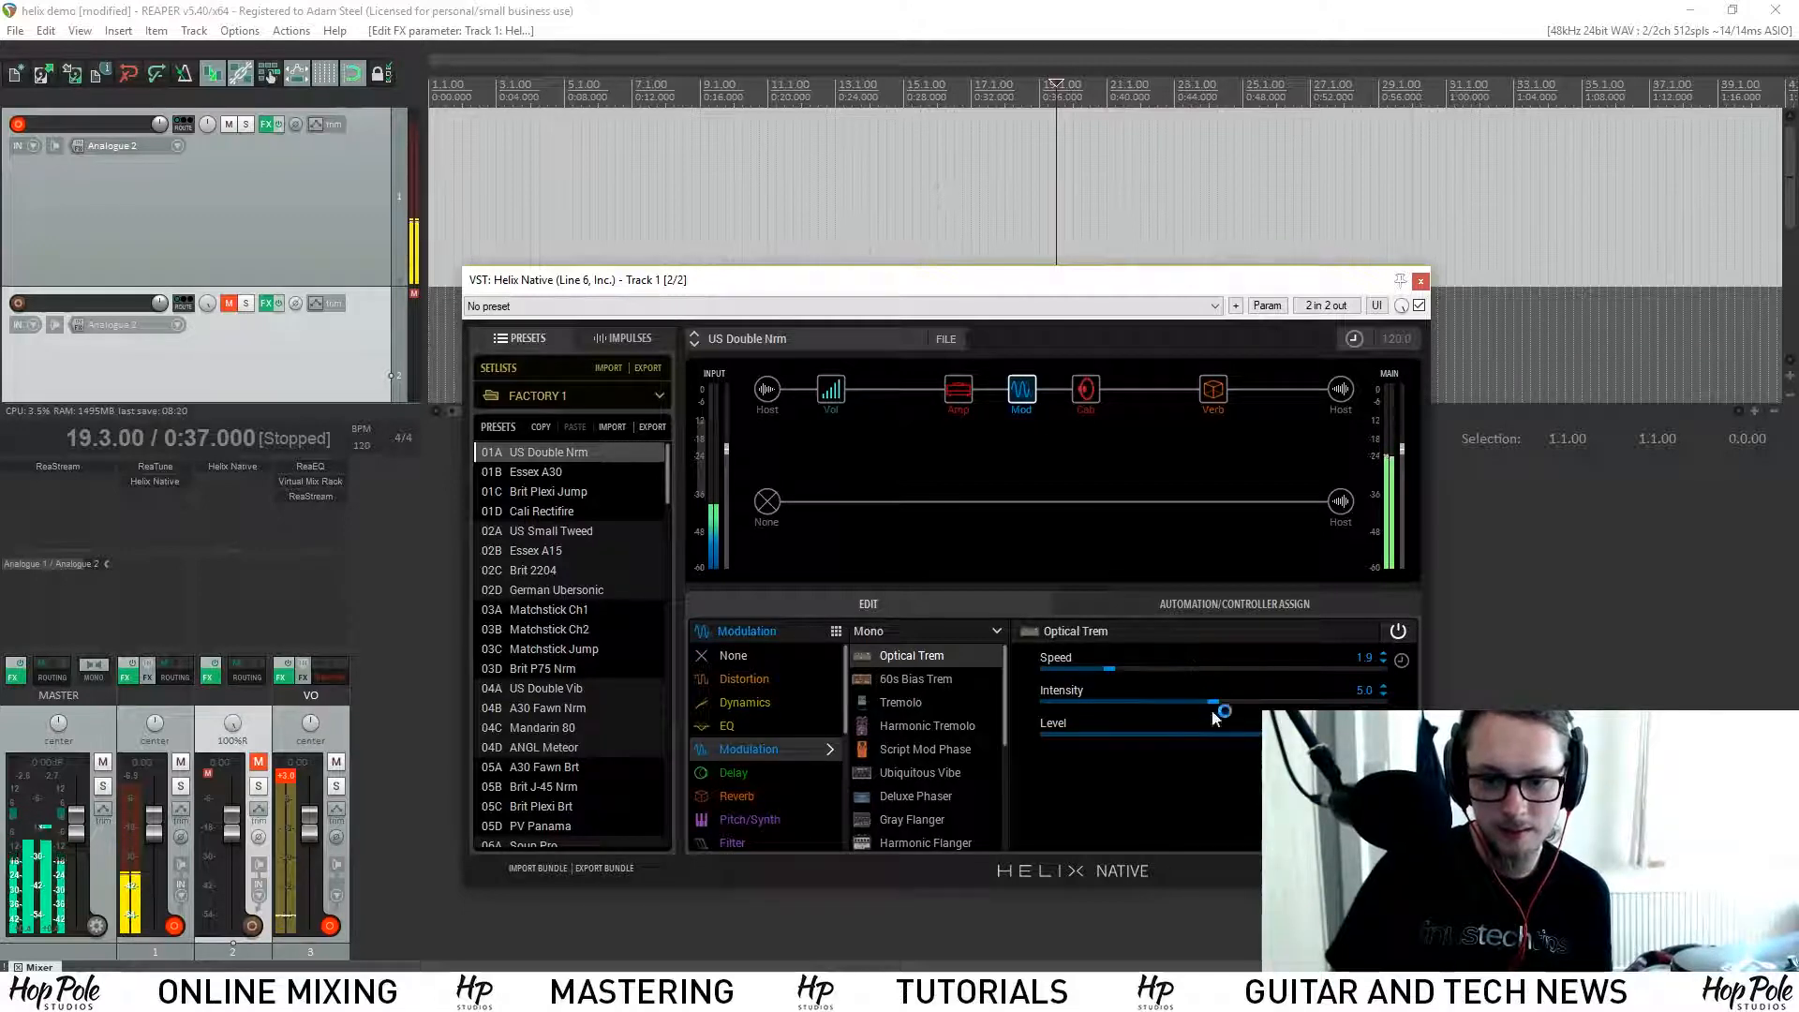
left_click_drag(1173, 699, 1127, 669)
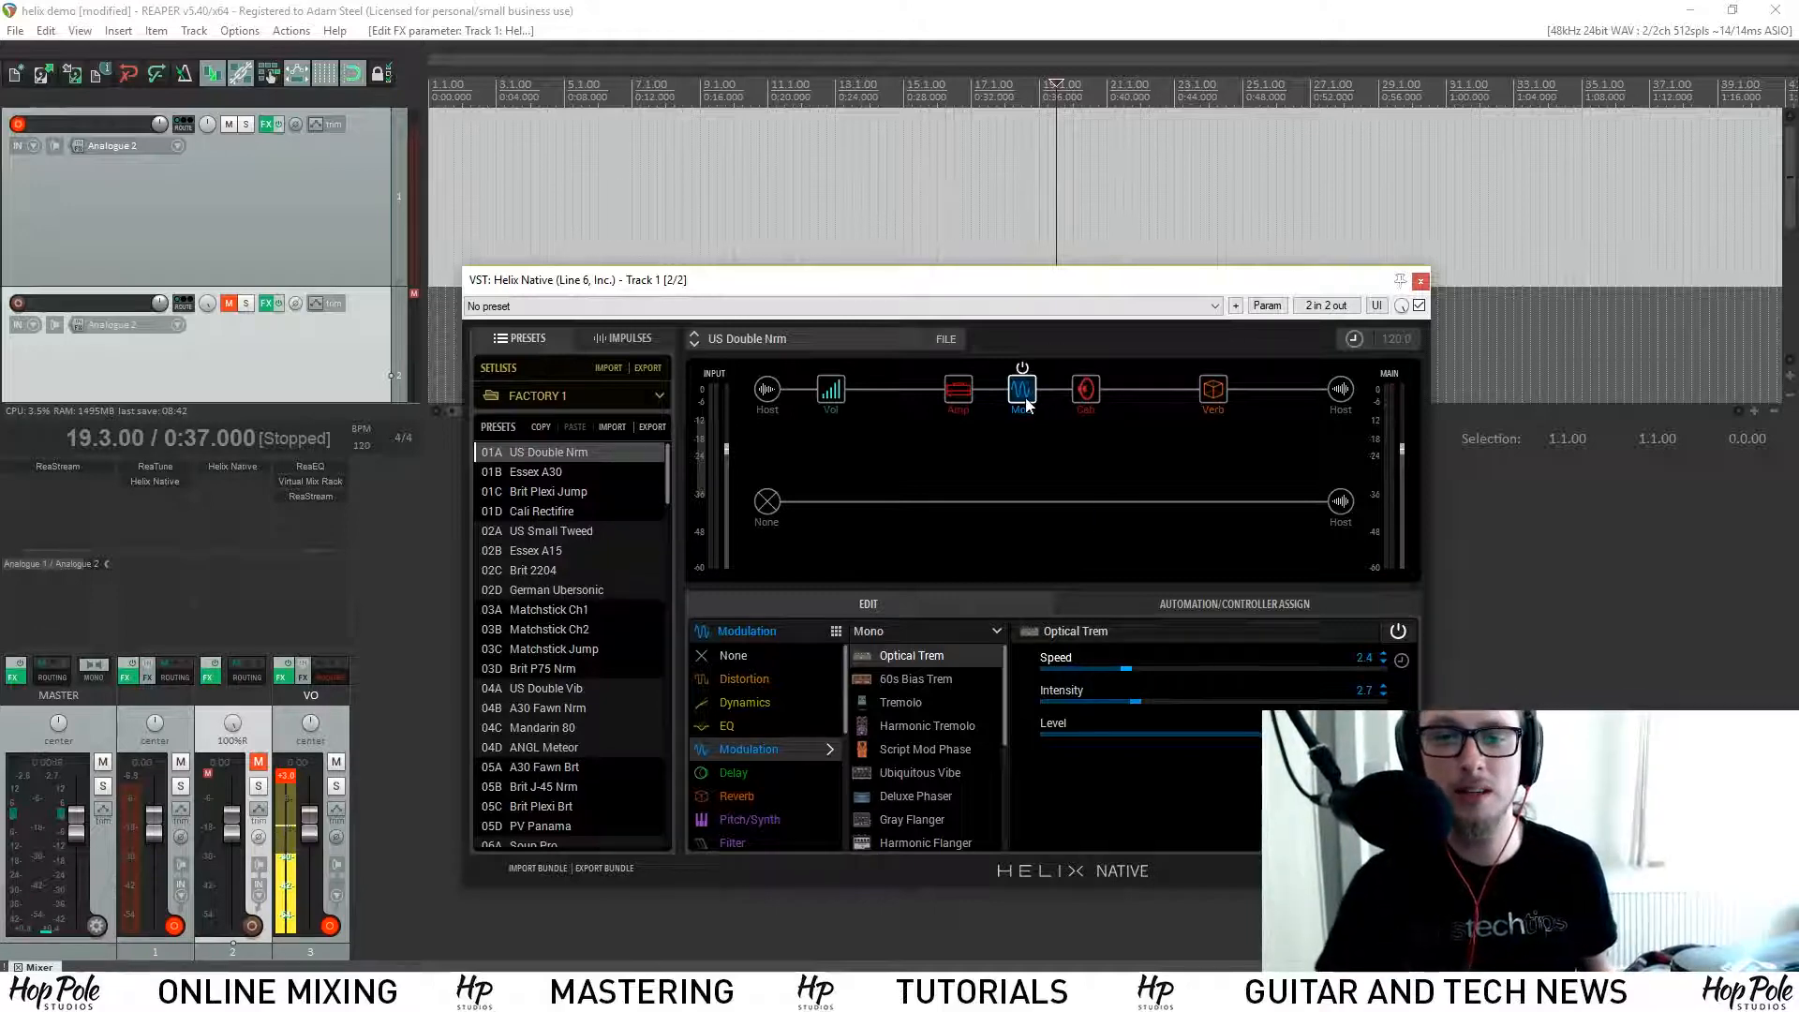
Step: Try the Optical Trem block before the amp, and move it between the cab and the reverb
left_click_drag(1028, 403, 900, 403)
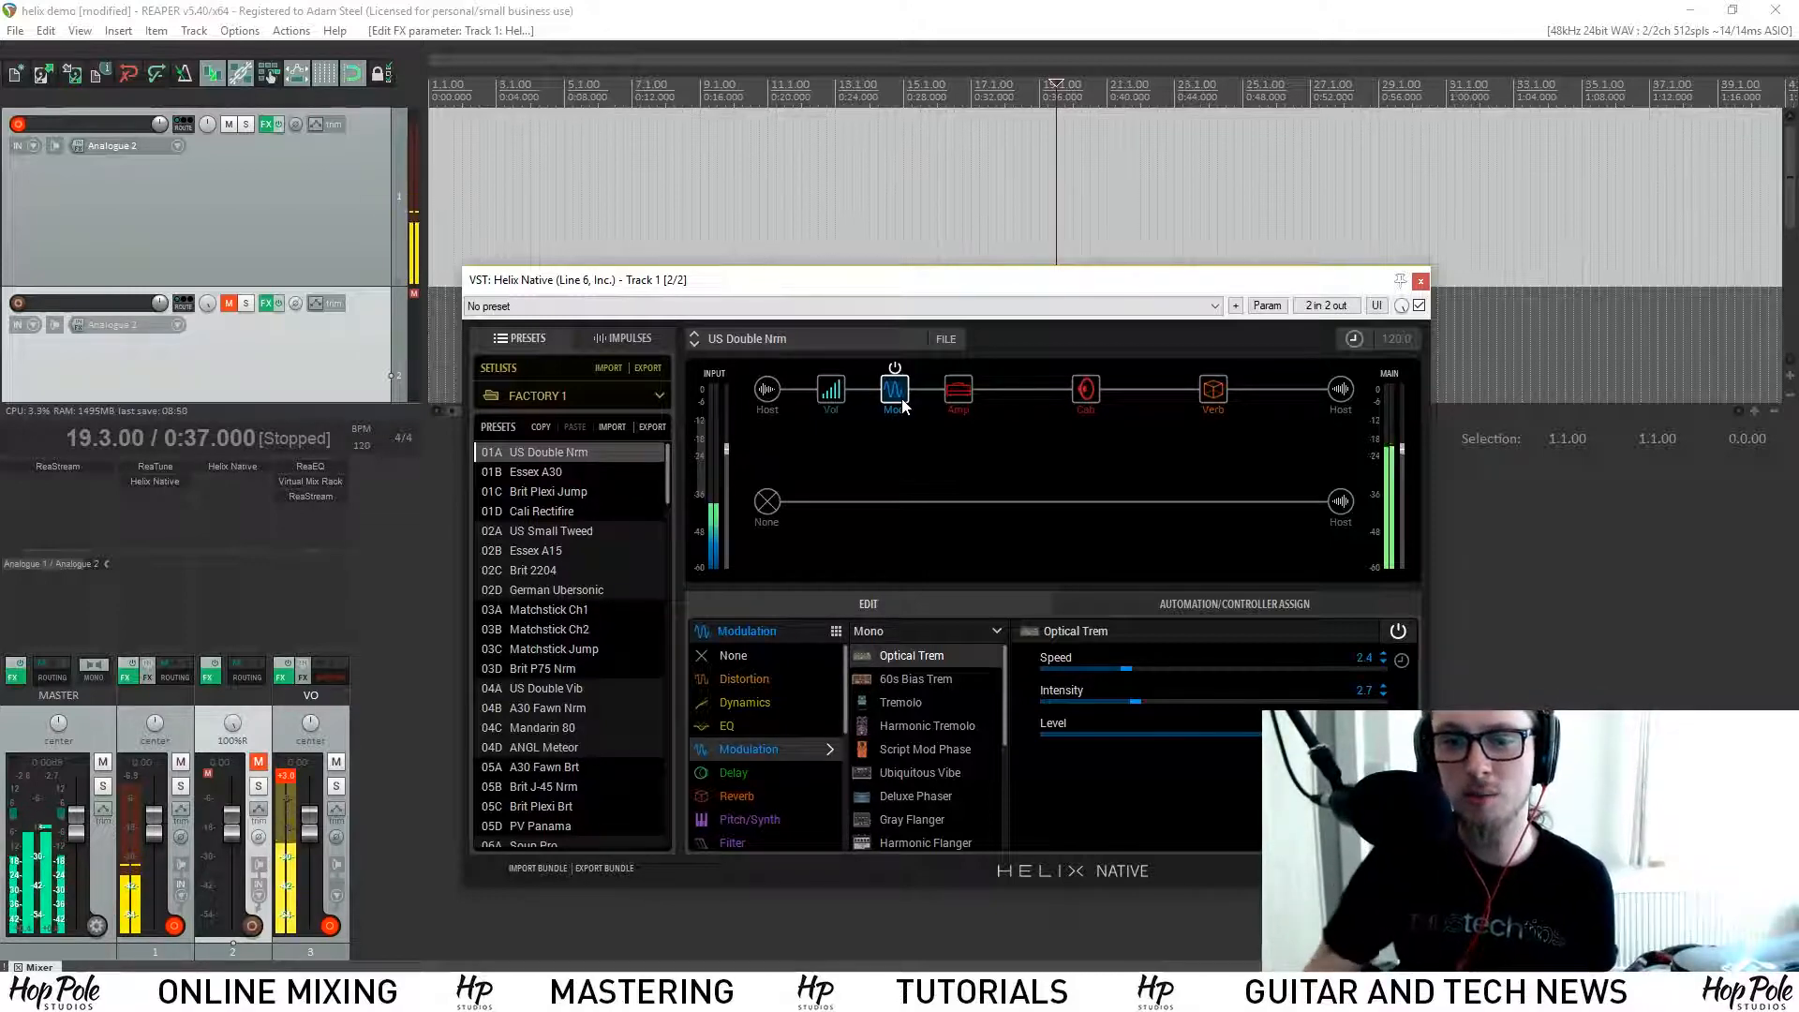
left_click_drag(903, 403, 1147, 405)
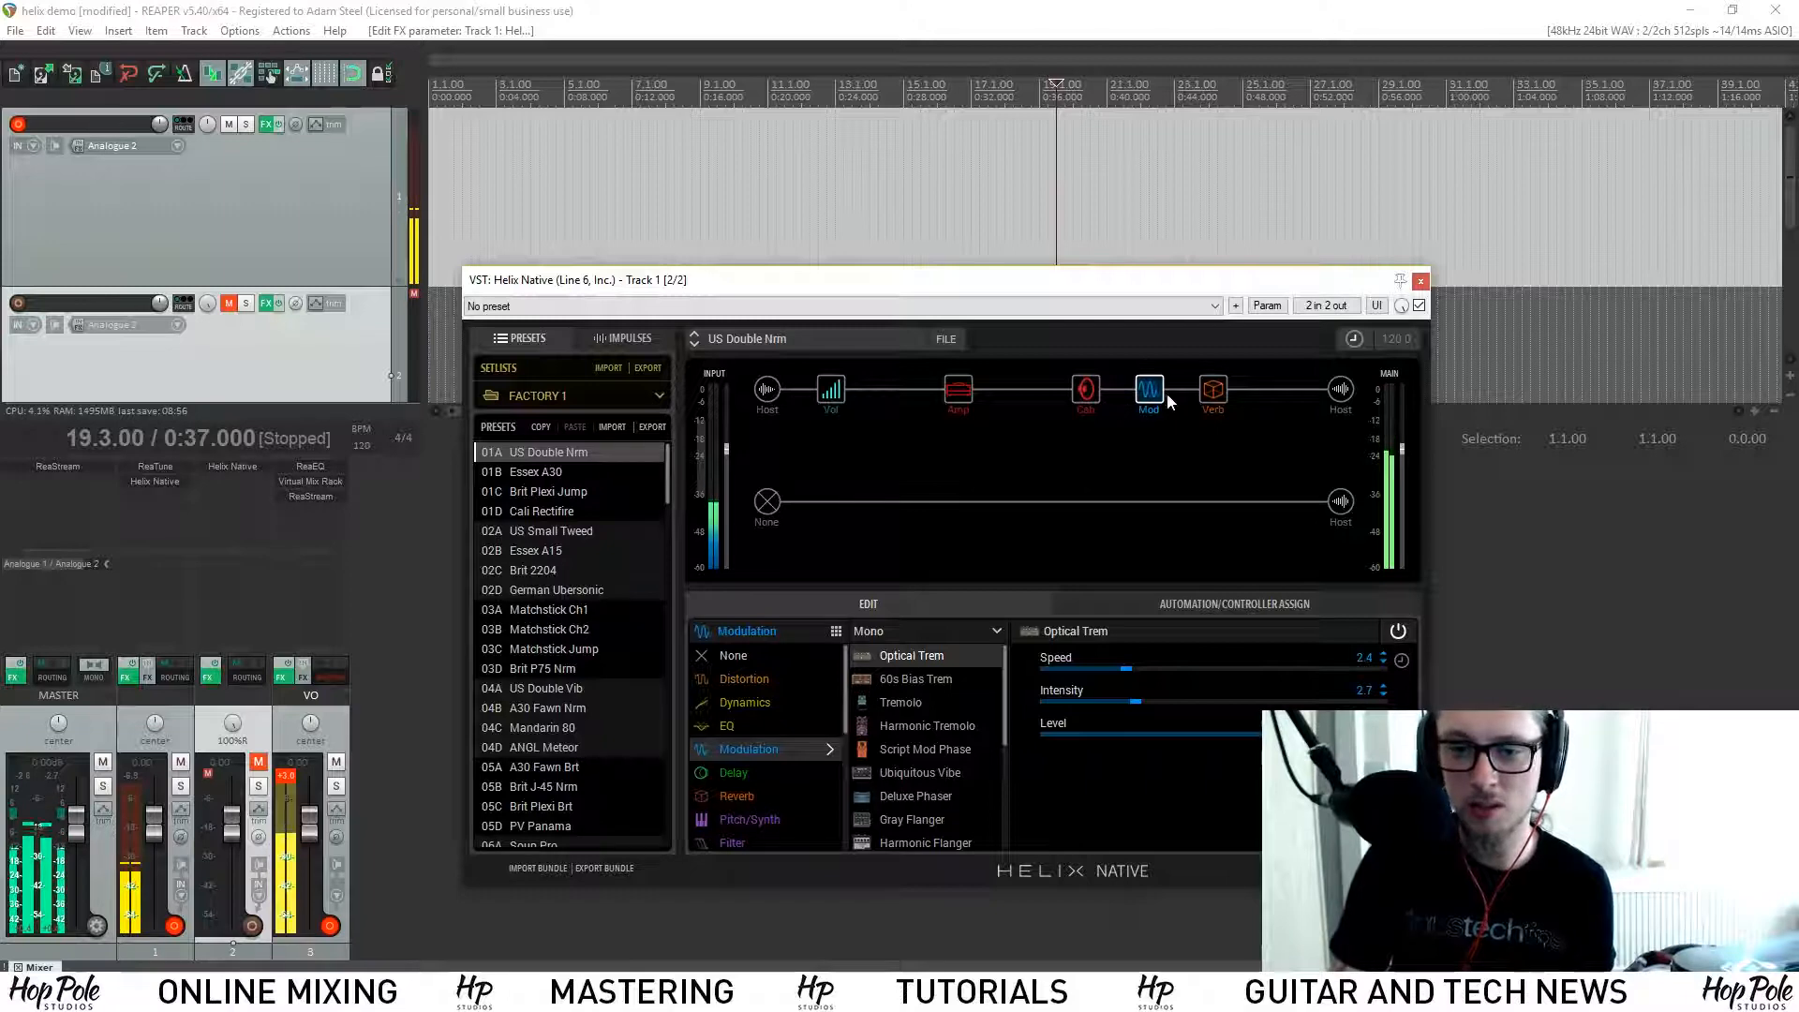
Step: Try the Optical Trem block after the reverb, and move it back between the amp and the cab and bypass it
left_click_drag(1156, 398, 1276, 405)
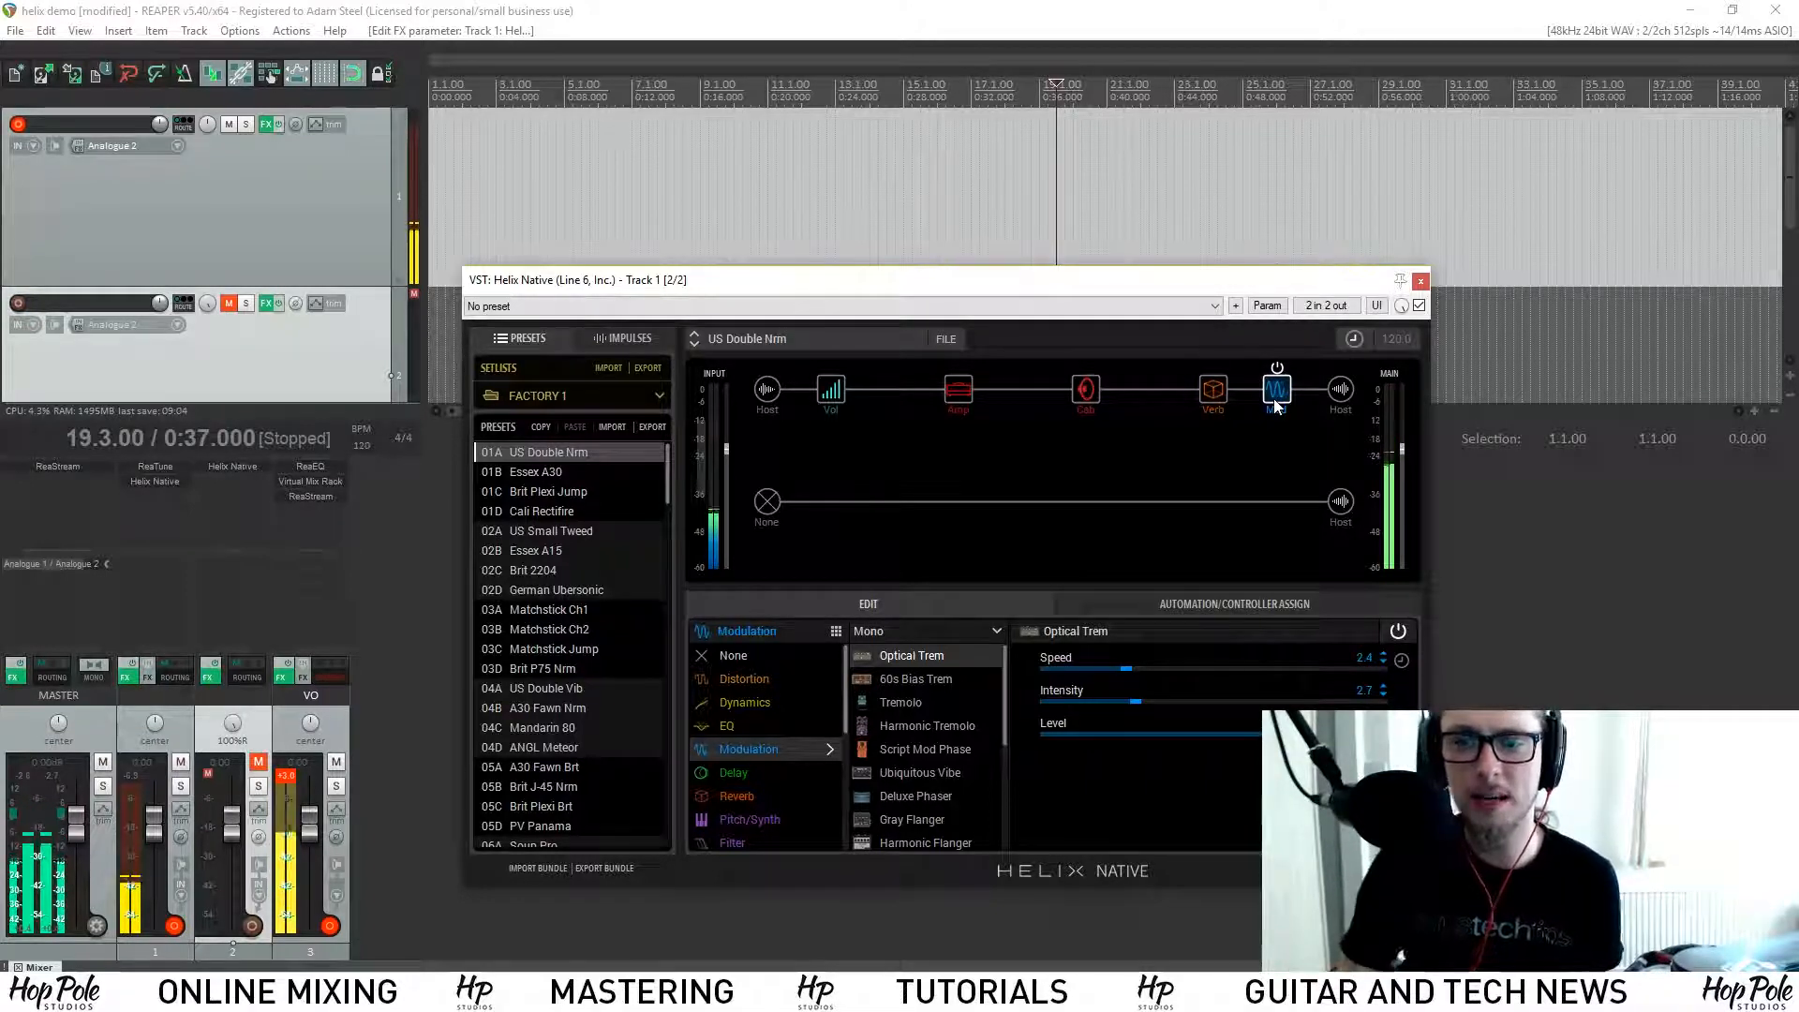
left_click_drag(1277, 405, 1022, 403)
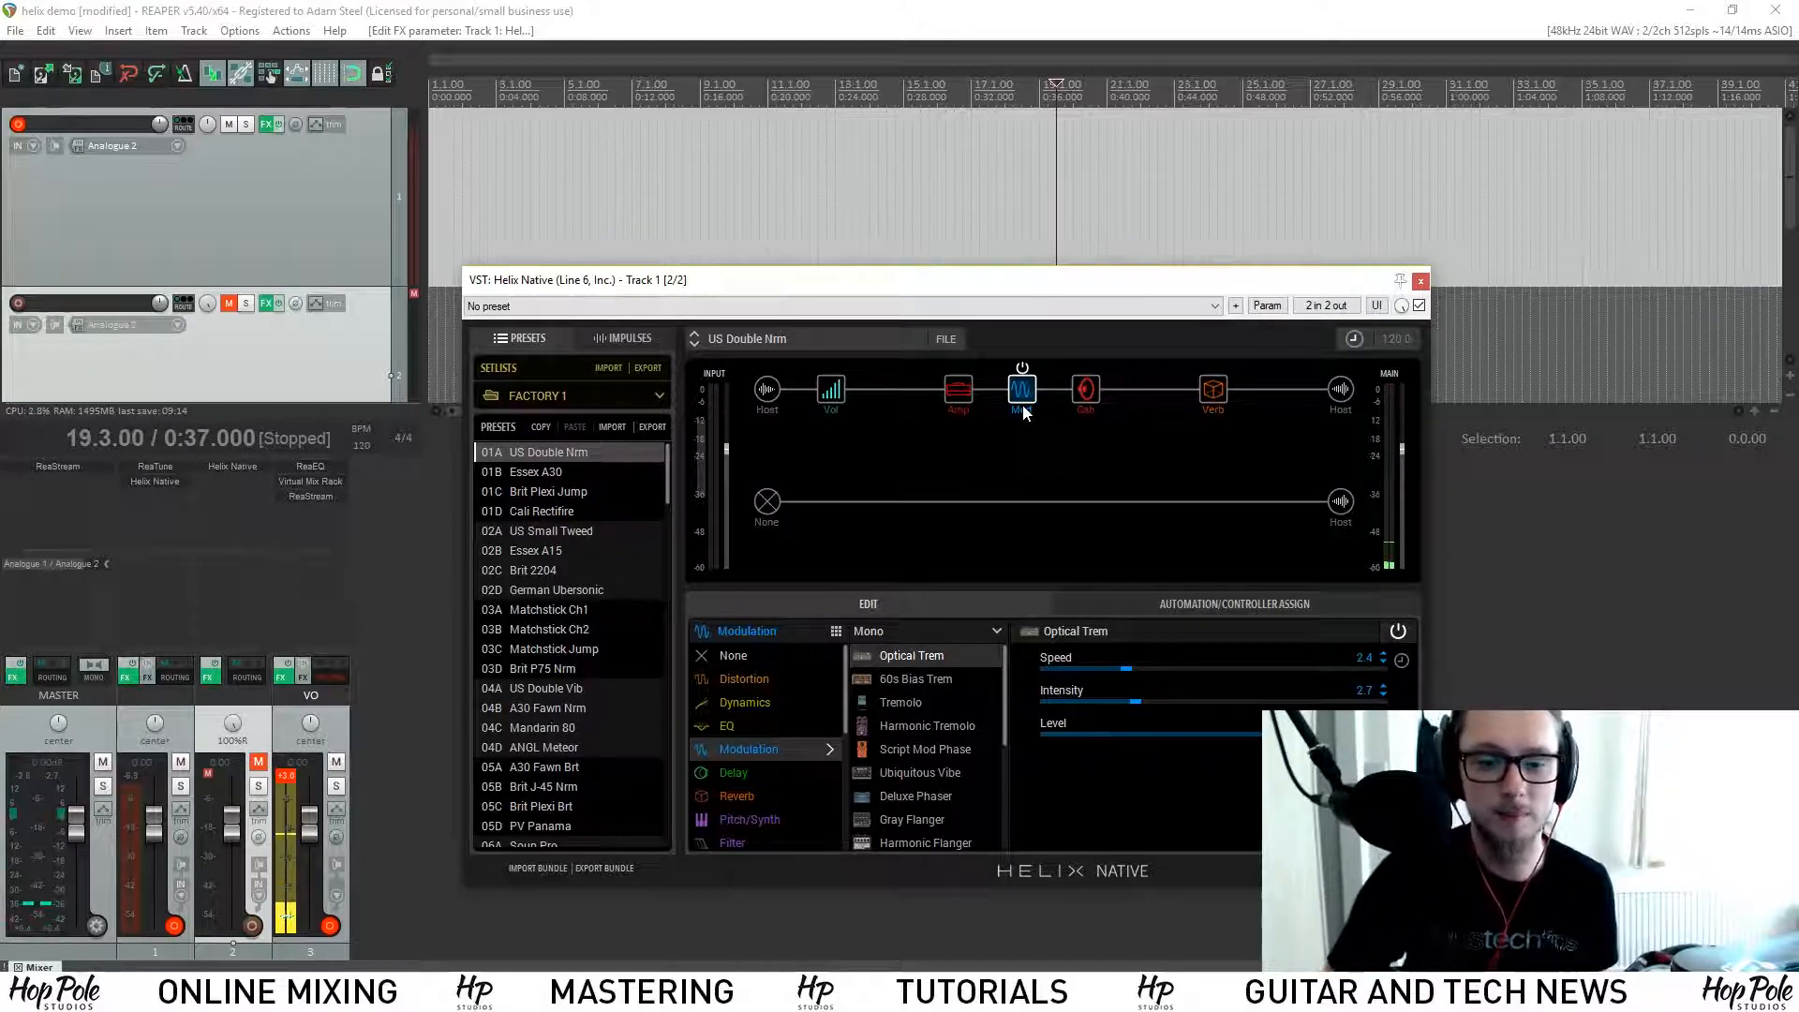
scroll(770, 694, "down", 3)
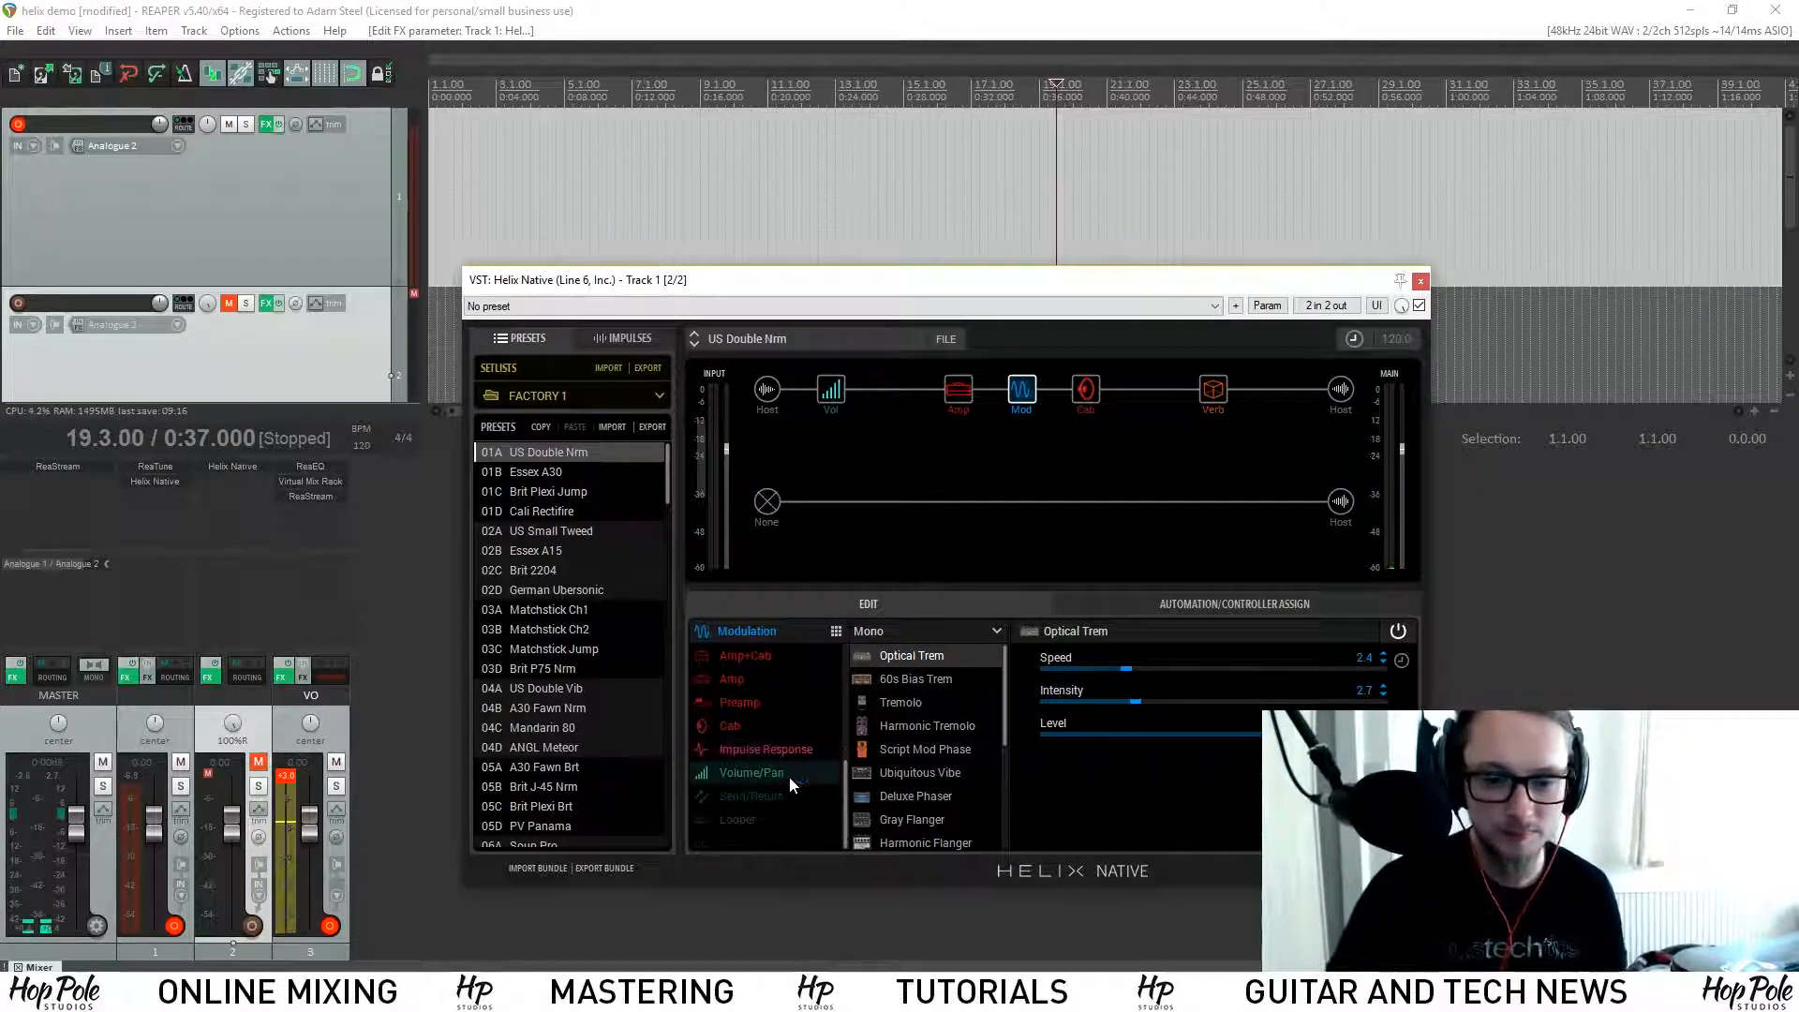
scroll(795, 765, "up", 3)
left_click(1023, 369)
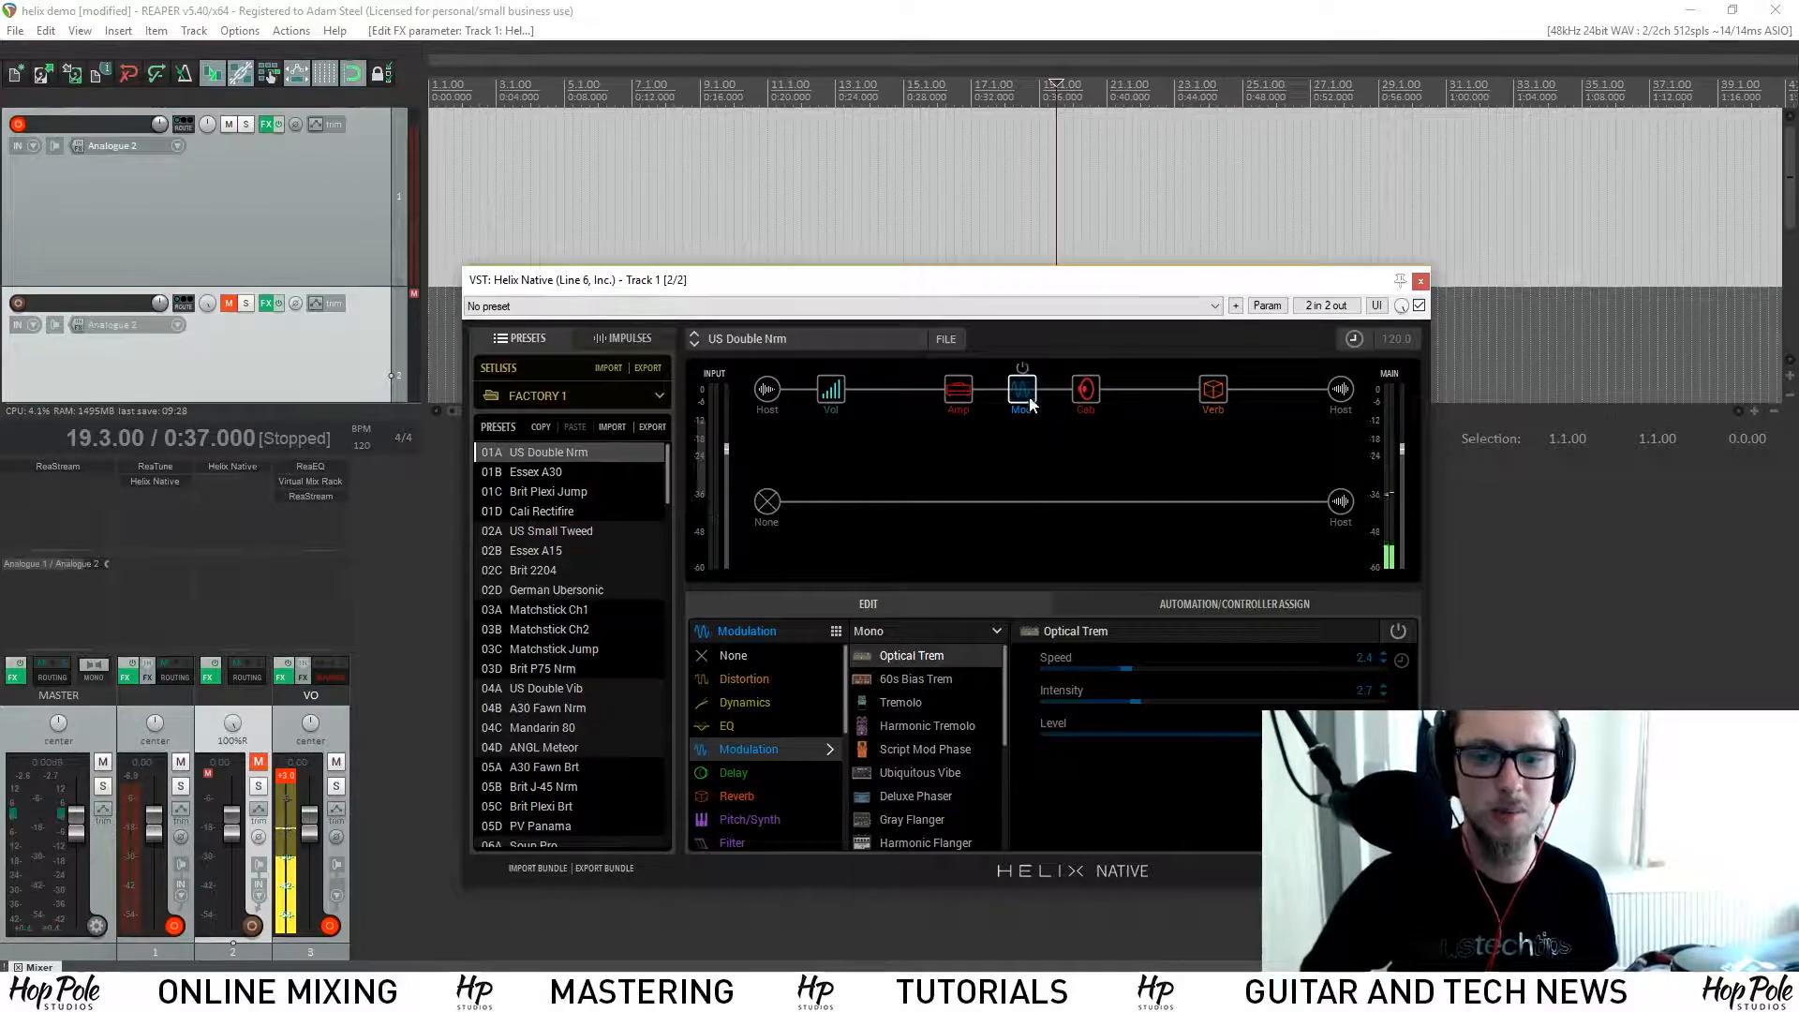
Step: Examine the automation switch options available for the Optical Trem's Bypass parameter without assigning one
left_click(1222, 611)
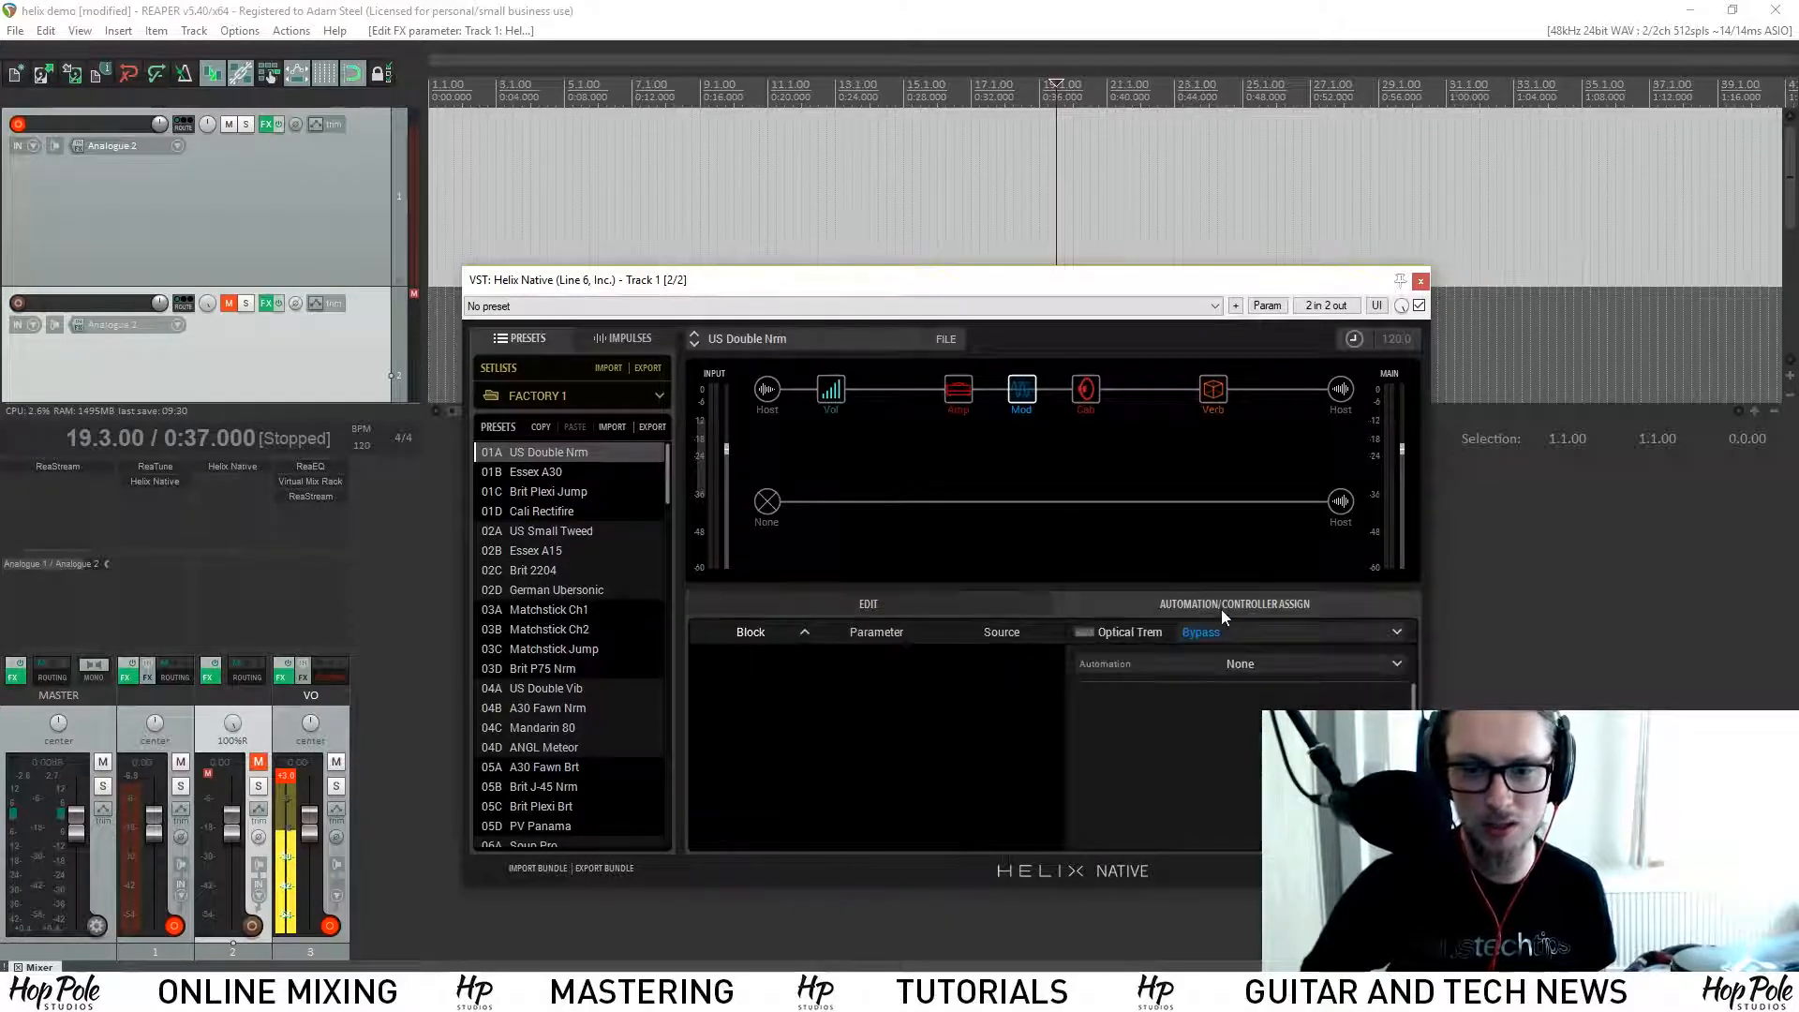
left_click(1226, 639)
left_click(1233, 654)
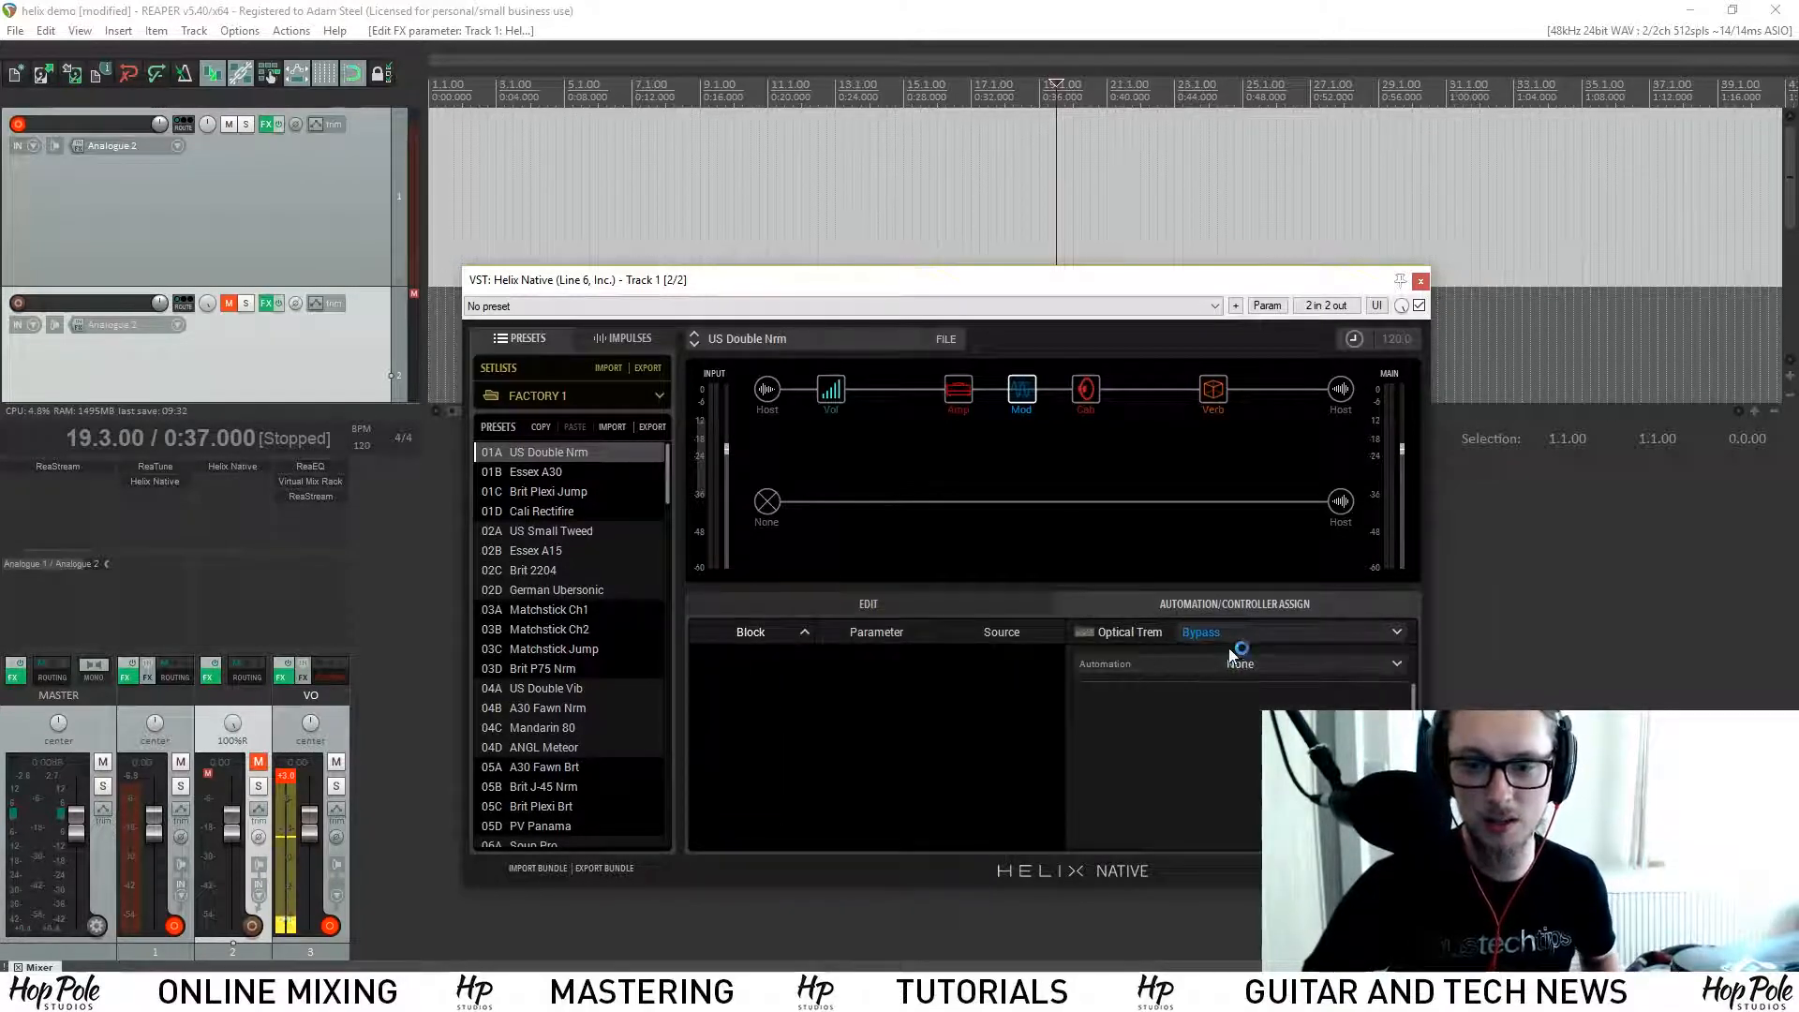
left_click(1239, 663)
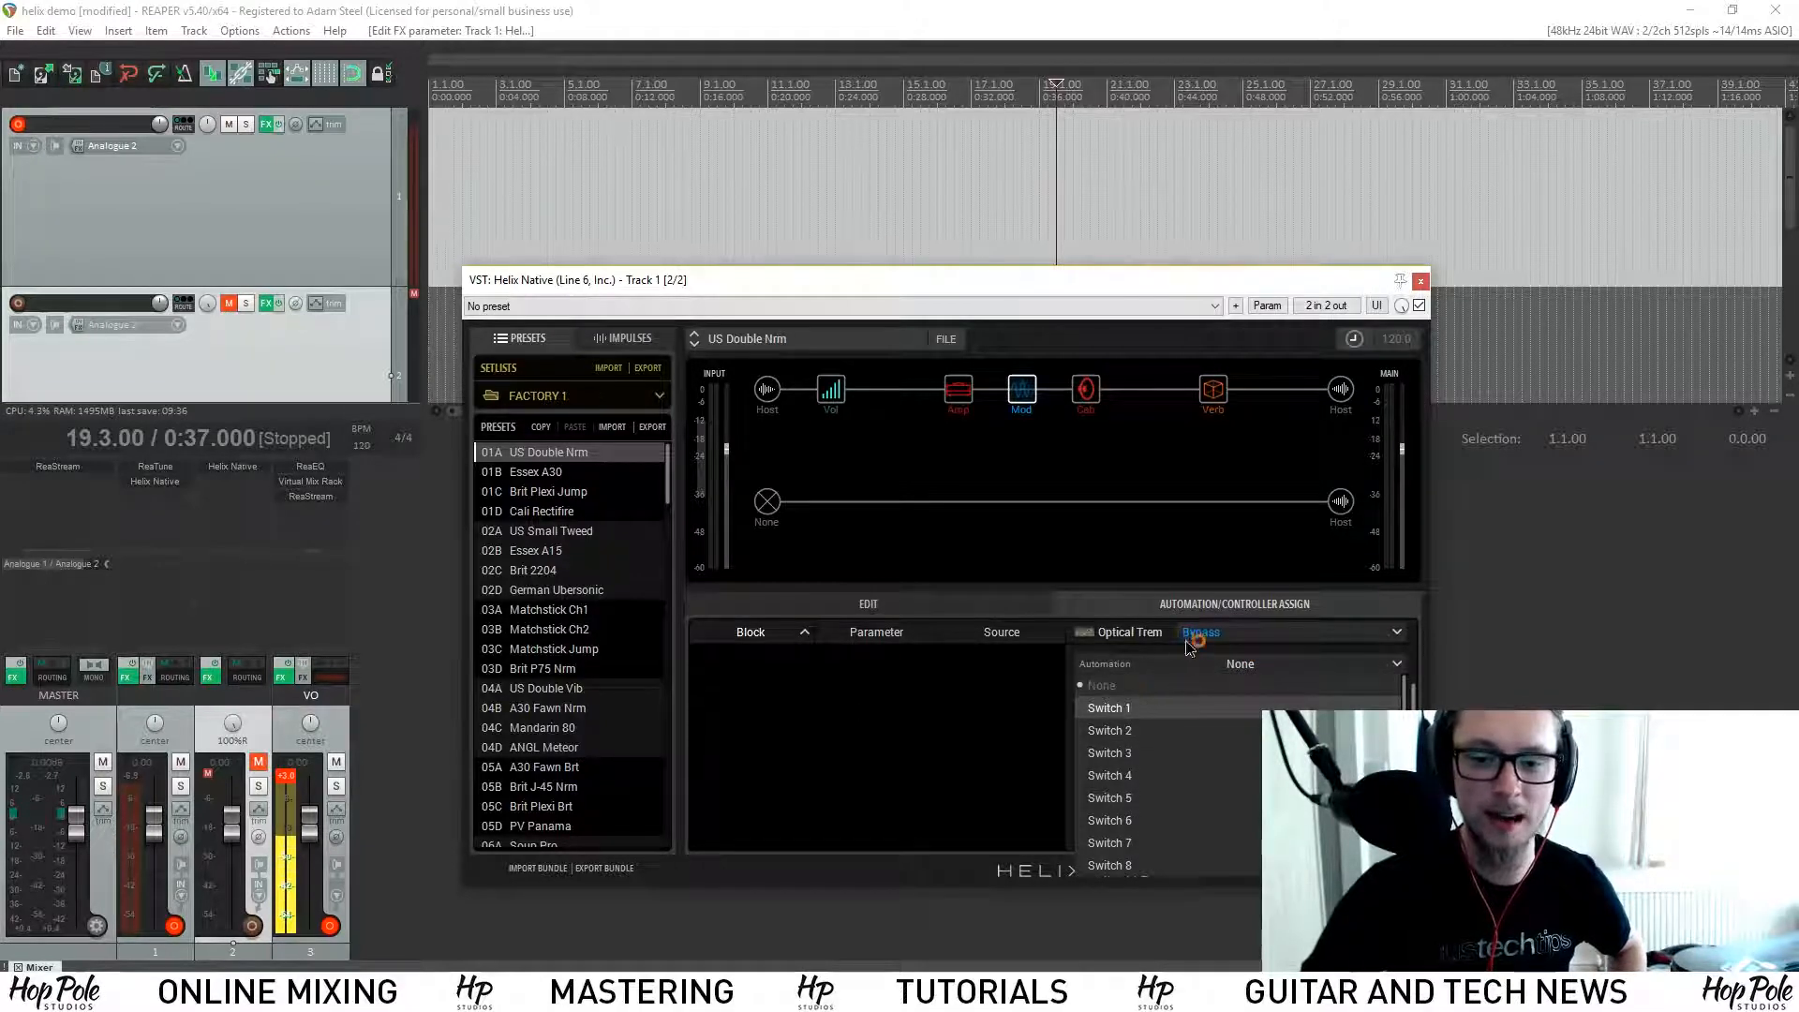
left_click(1147, 658)
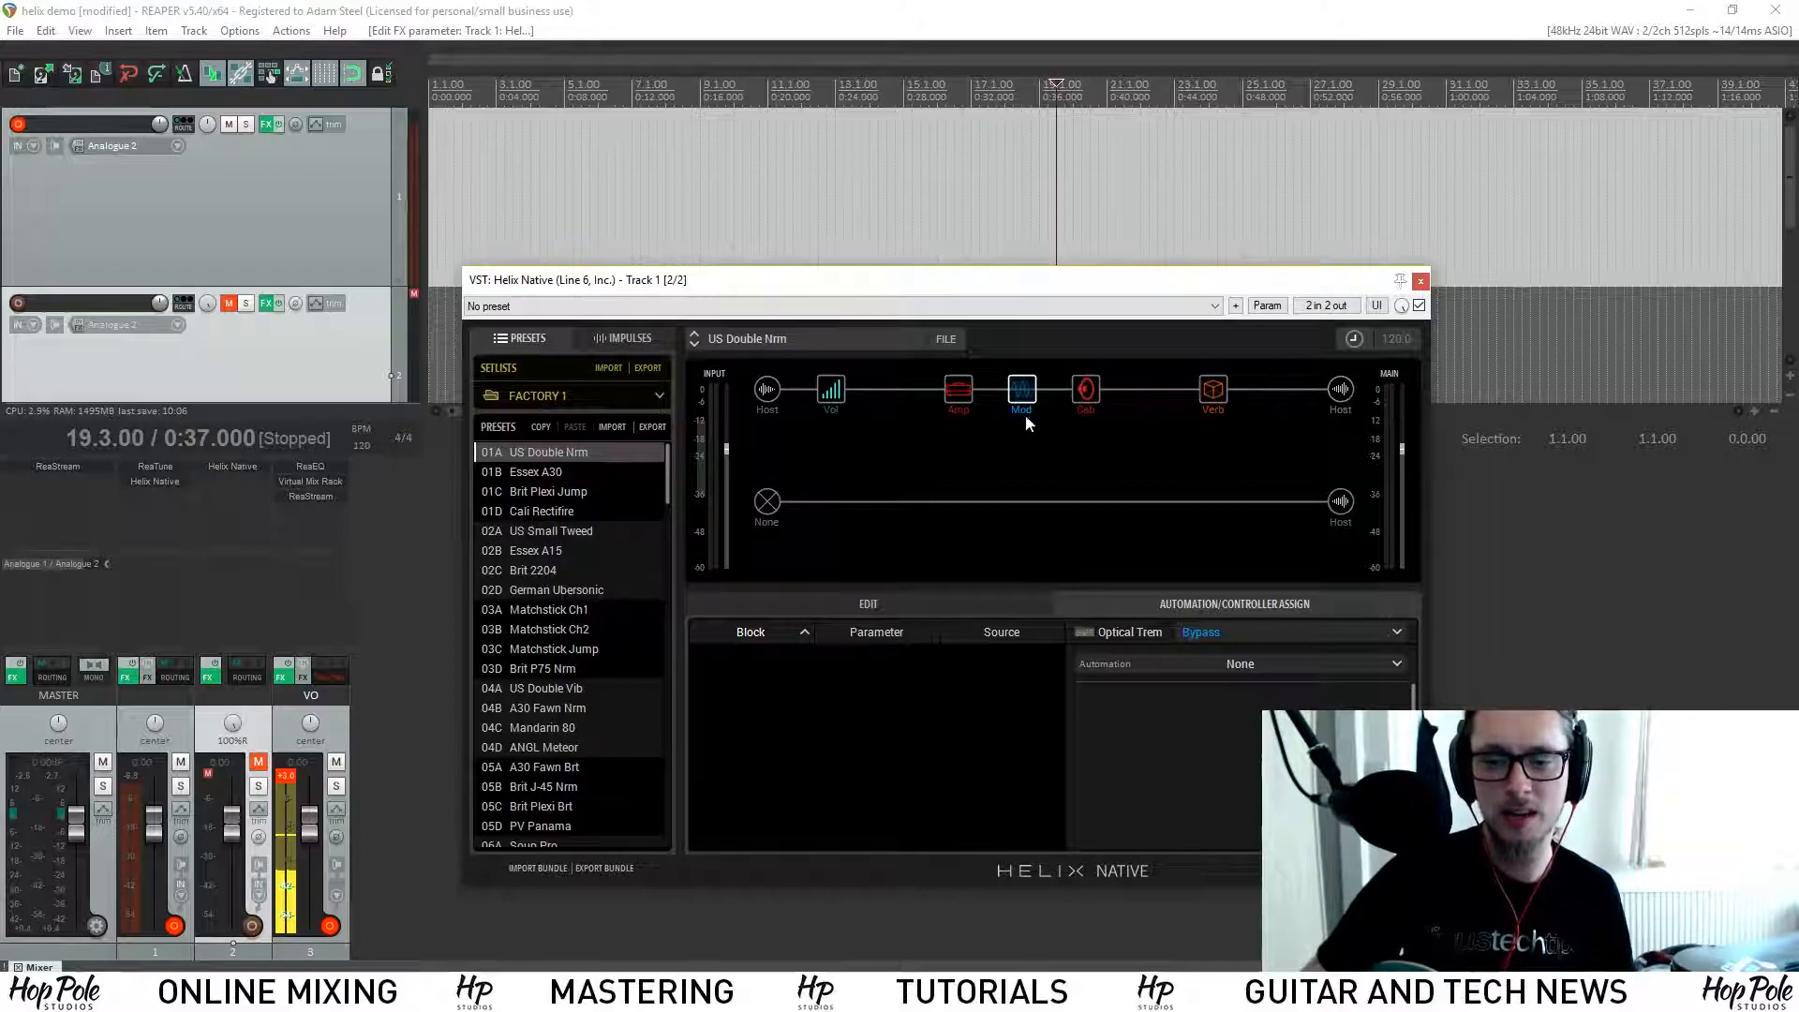
Step: Route the upper path's output to 2A instead of Host so it feeds the lower path
left_click(1256, 393)
left_click(1143, 390)
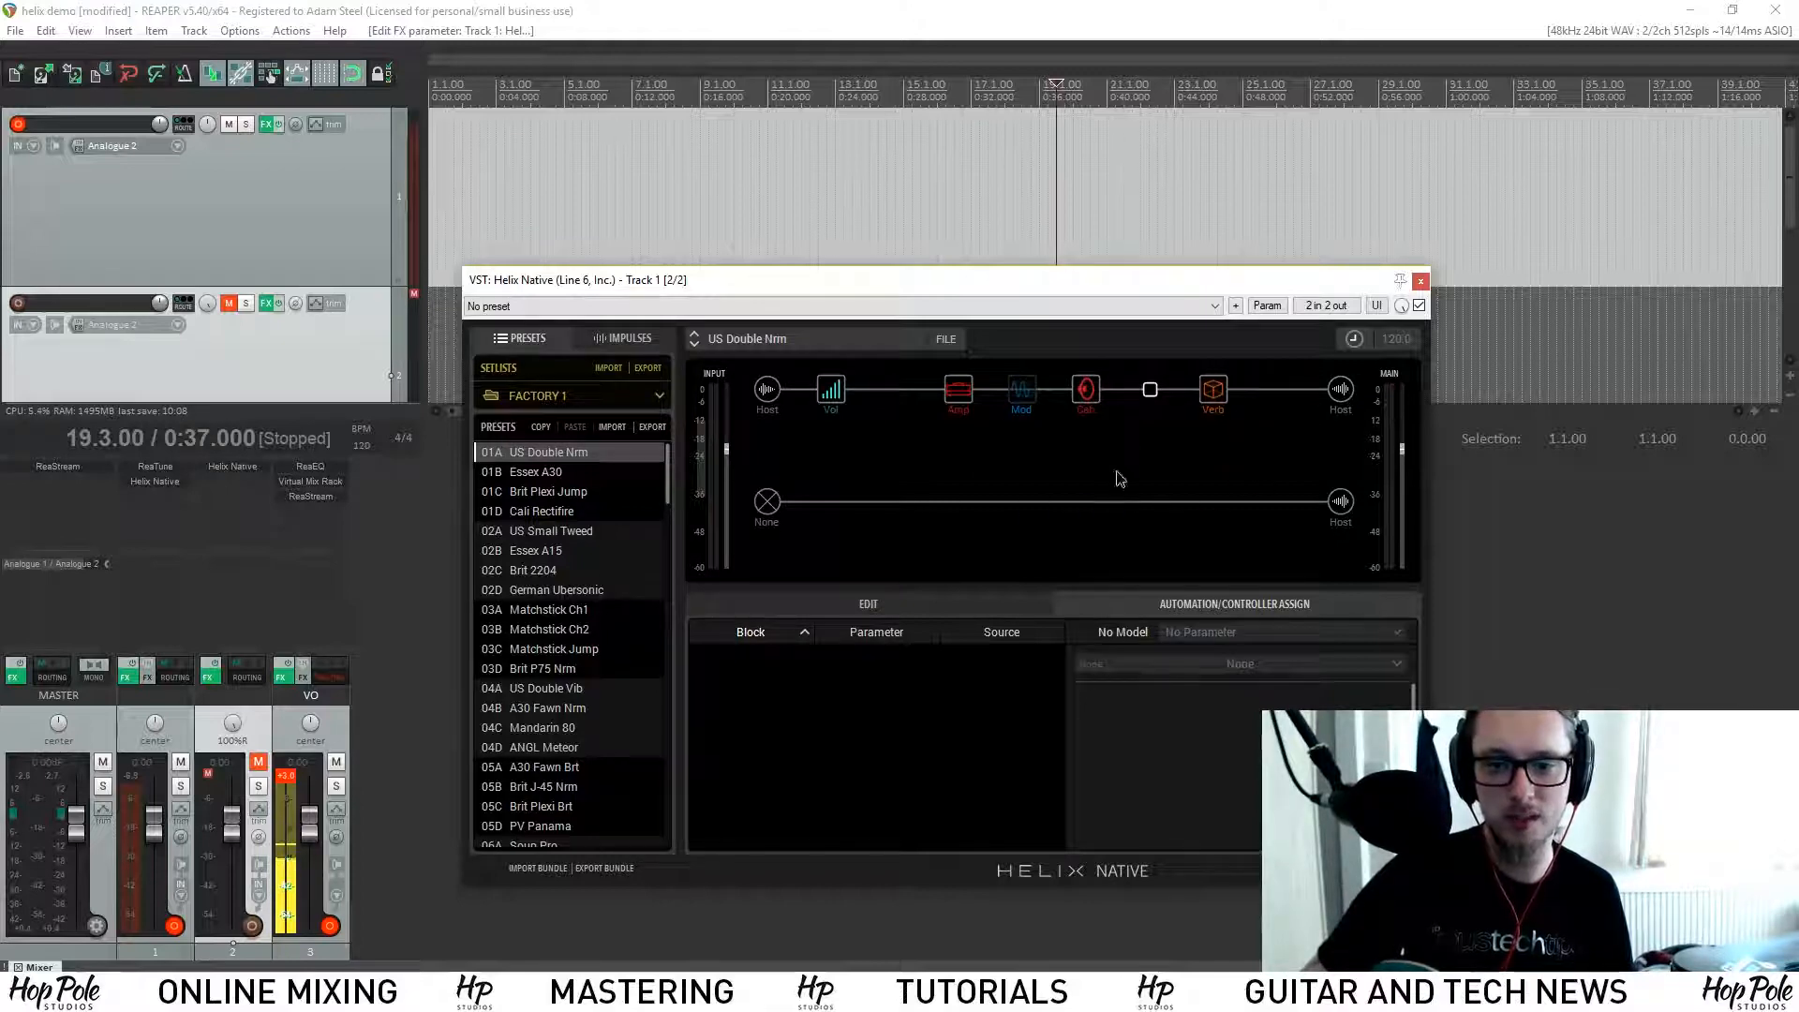
mouse_move(957, 391)
left_mouse_down()
mouse_move(949, 485)
mouse_move(950, 417)
mouse_move(993, 394)
mouse_move(913, 386)
mouse_move(982, 379)
mouse_move(956, 391)
left_mouse_up()
left_click(1336, 392)
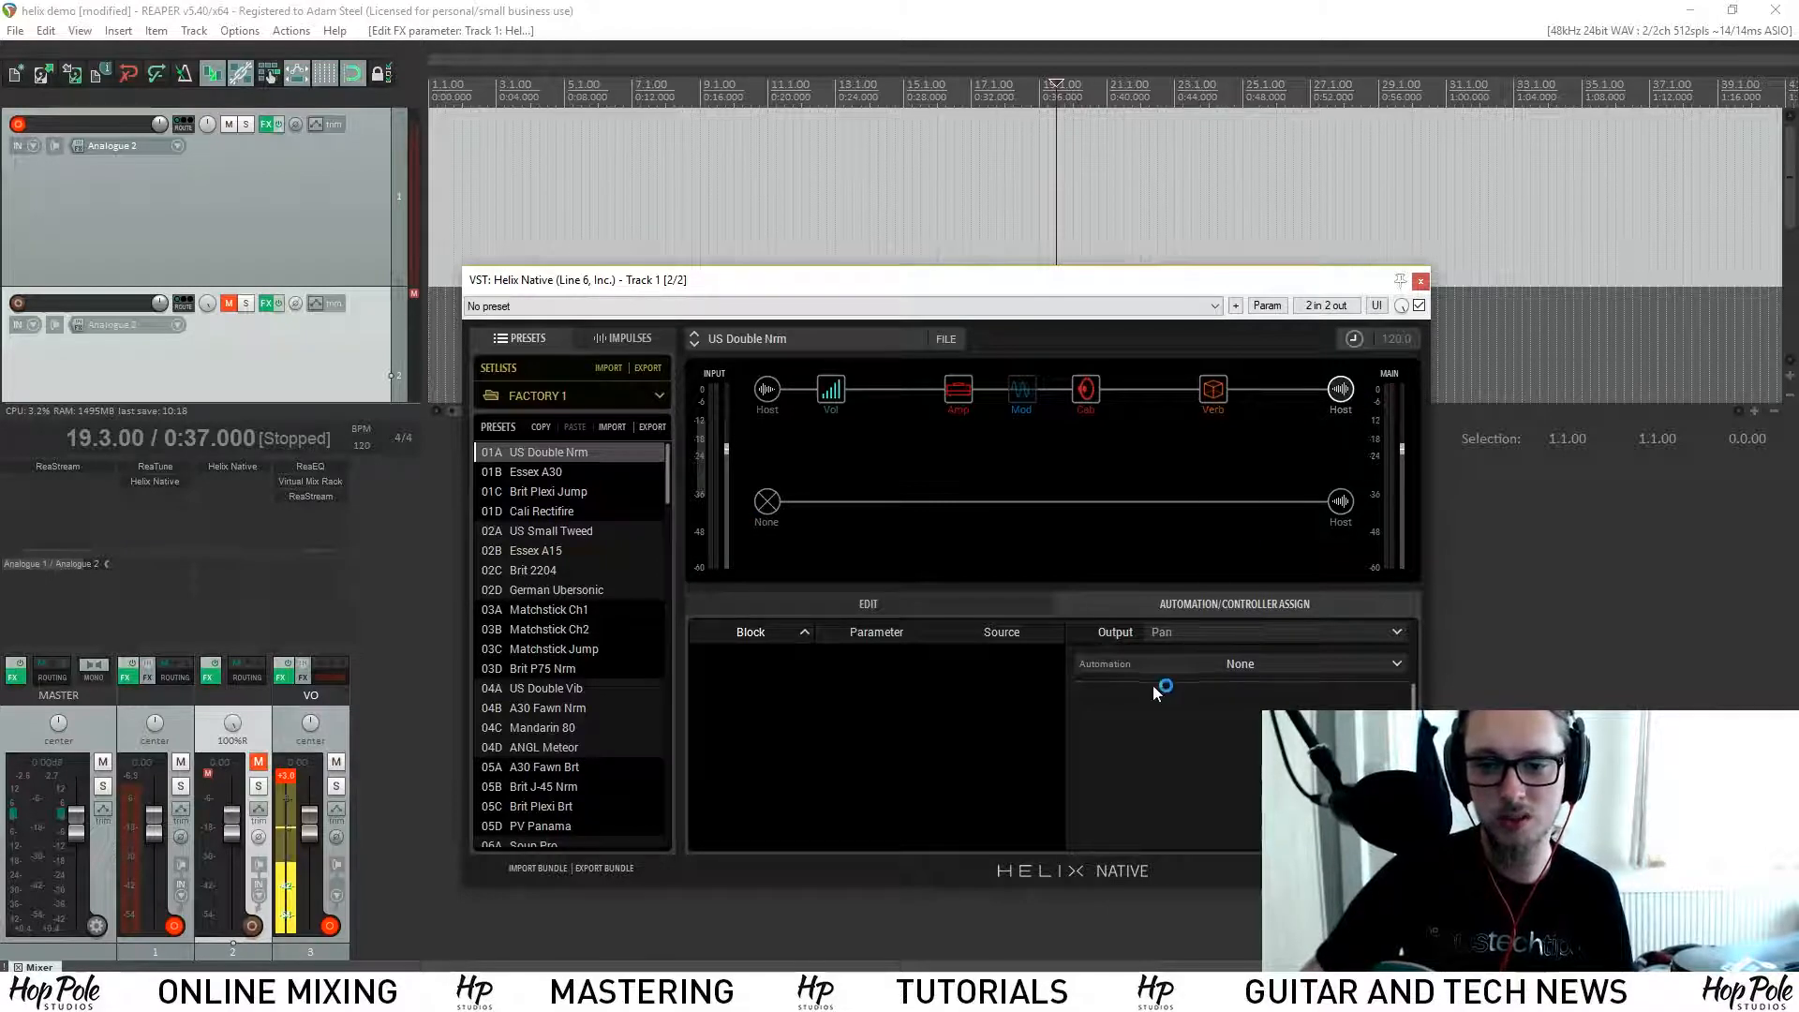
left_click(949, 613)
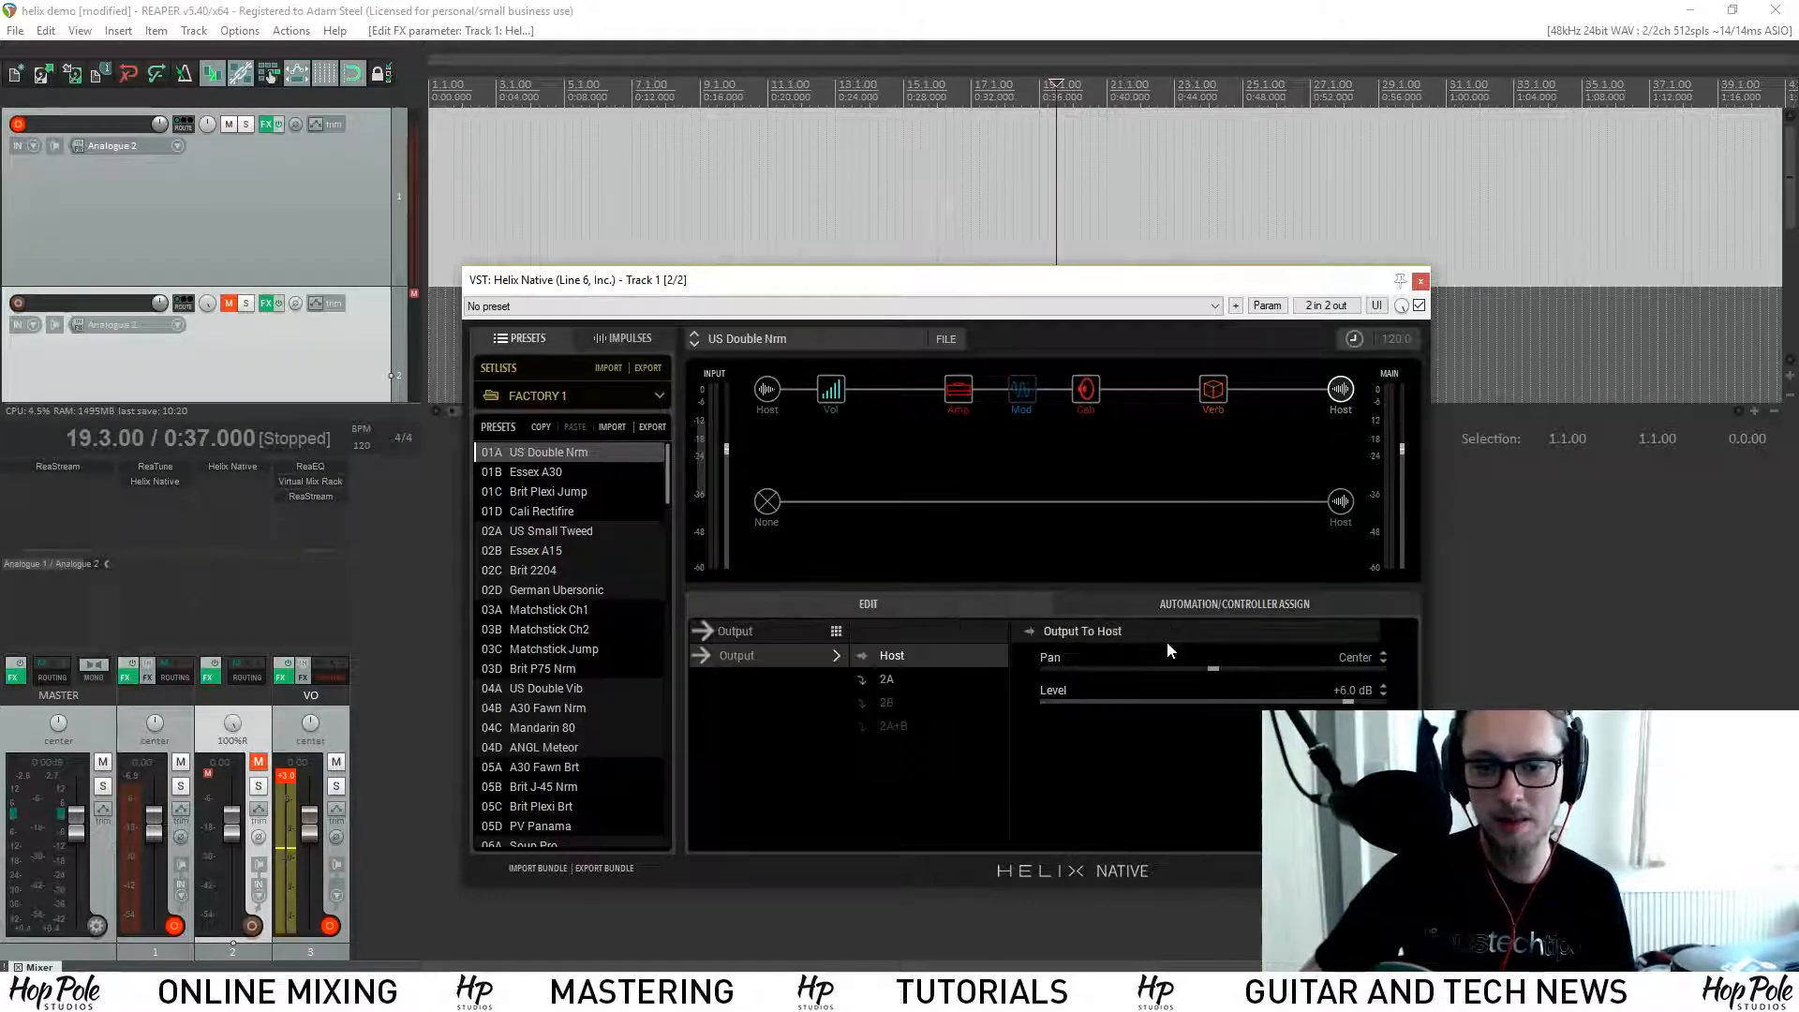
left_click(896, 676)
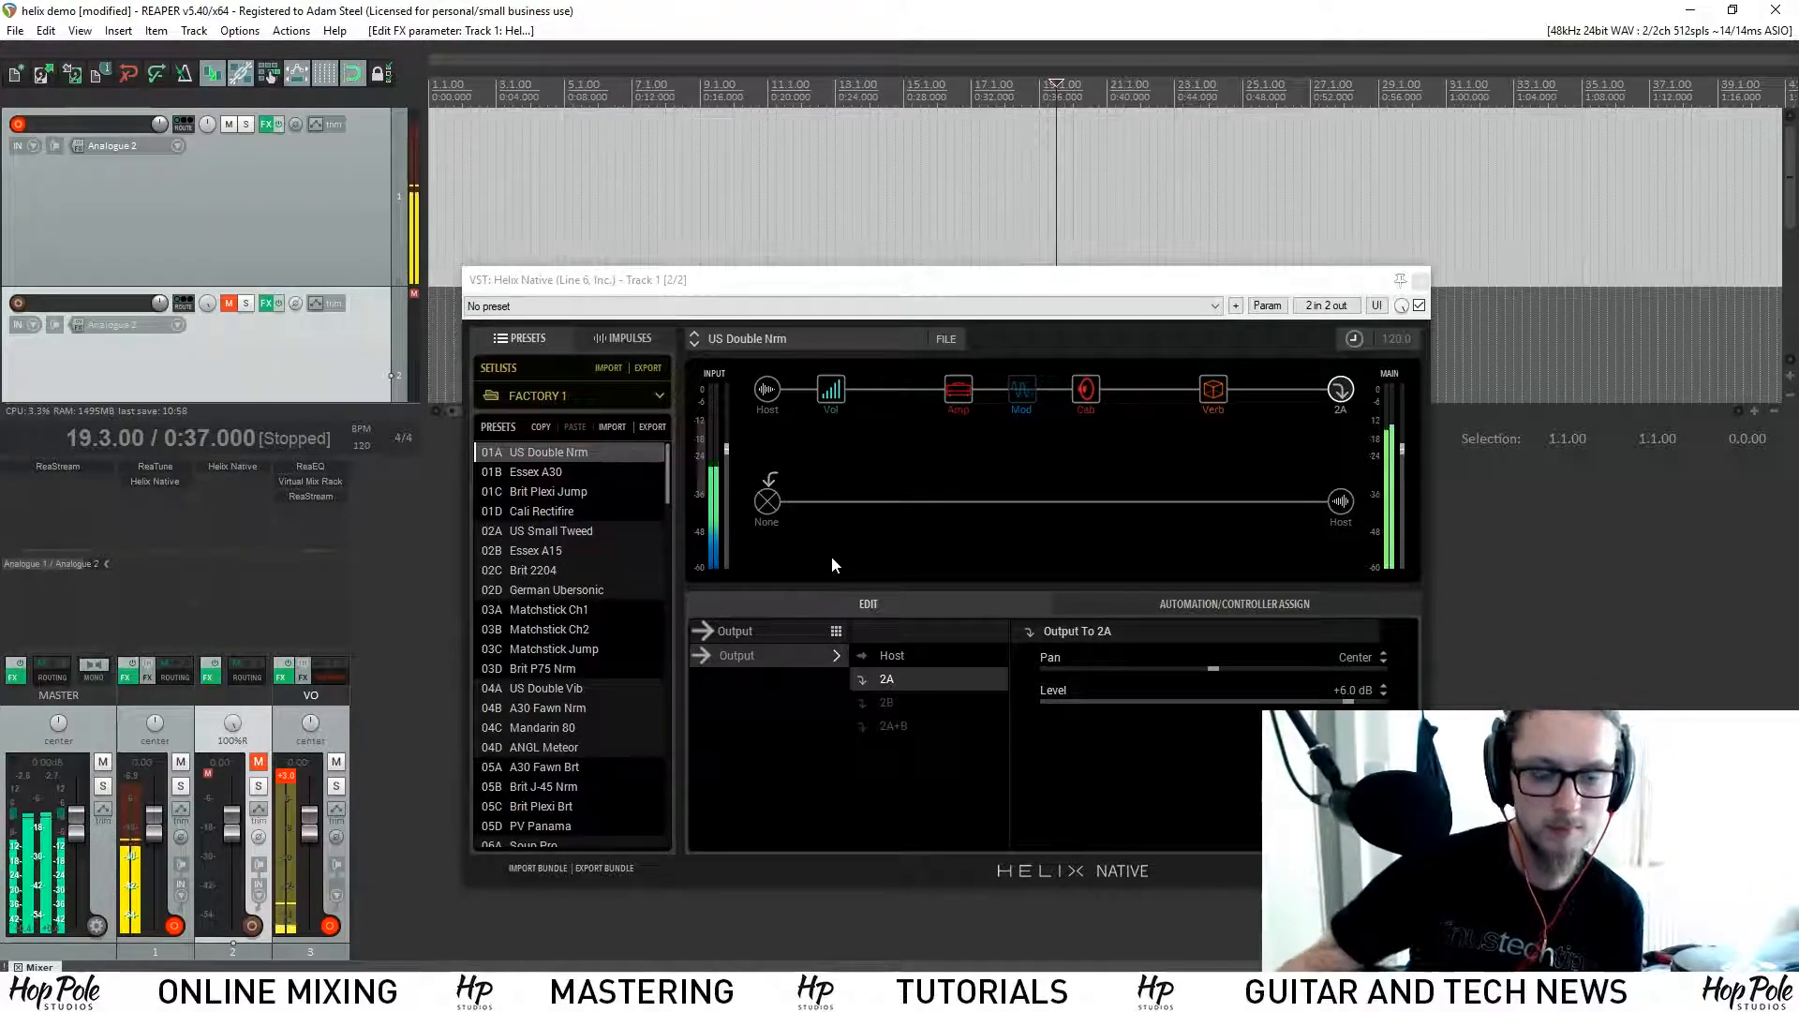
Step: Add a mono Teemah! distortion block in the empty slot between the volume block and the amp
left_click(804, 605)
left_click(1209, 613)
left_click(897, 386)
left_click(950, 388)
left_click(811, 603)
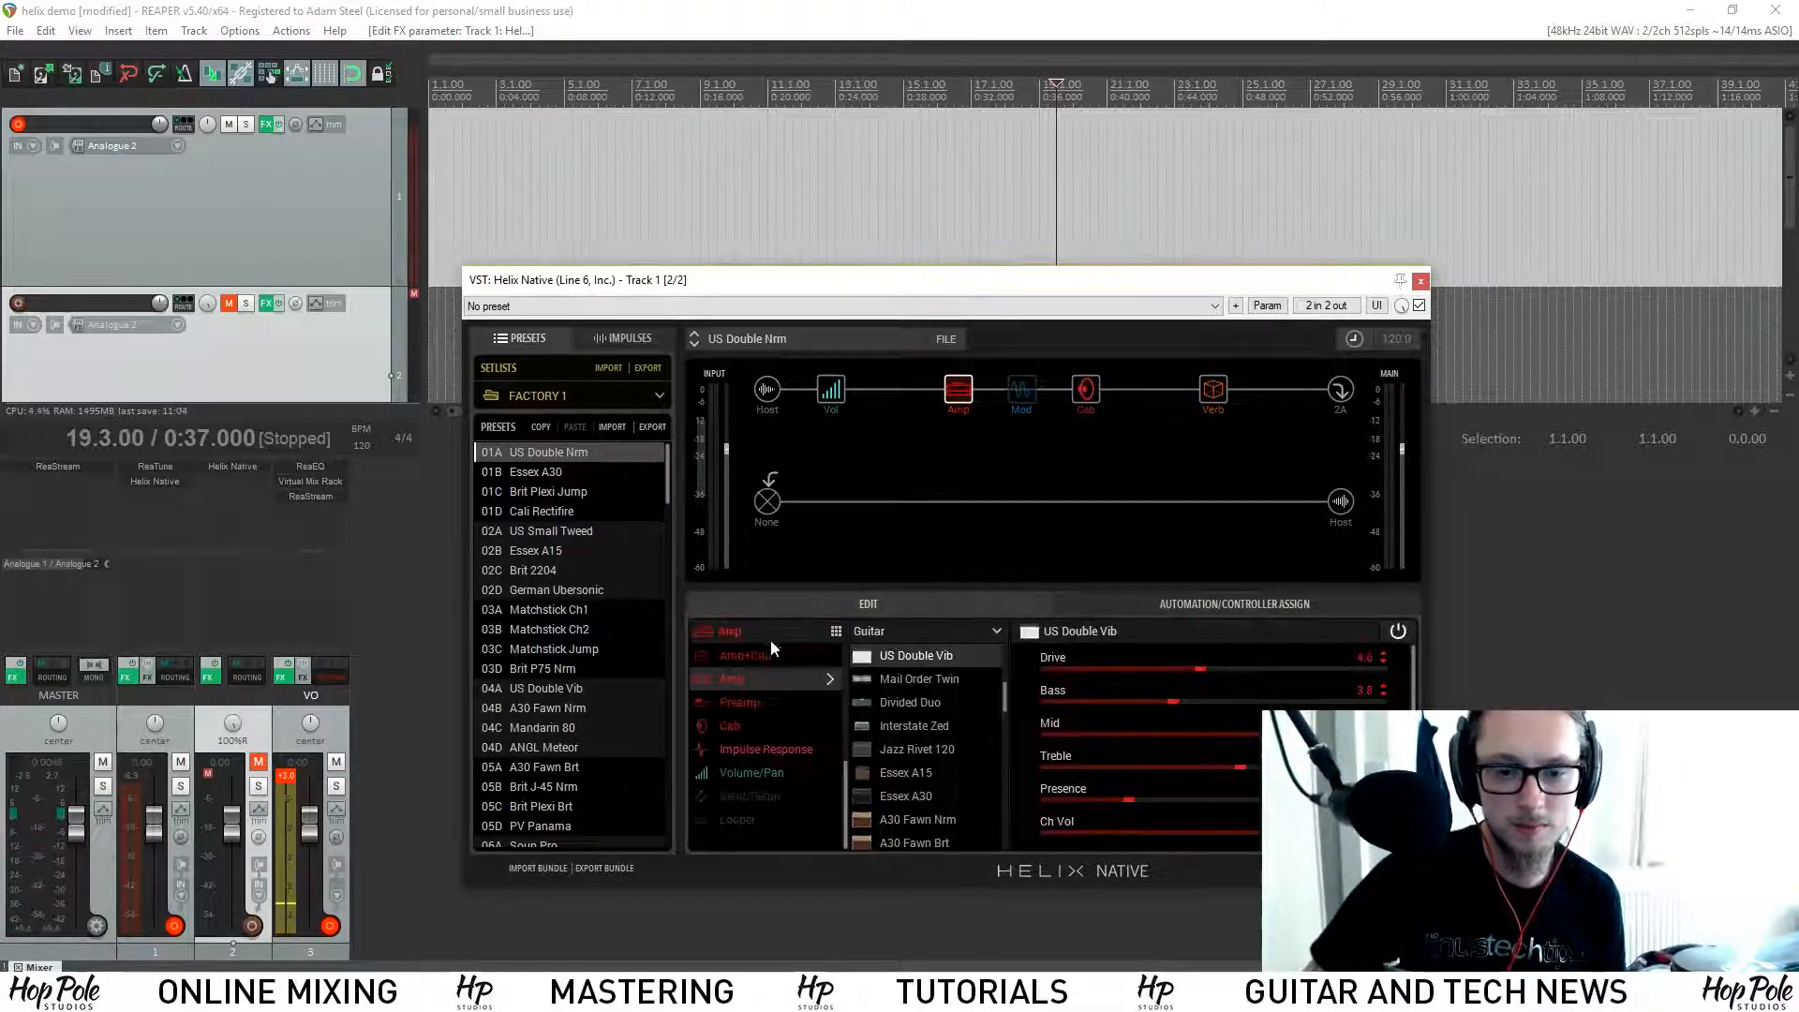
scroll(755, 699, "up", 2)
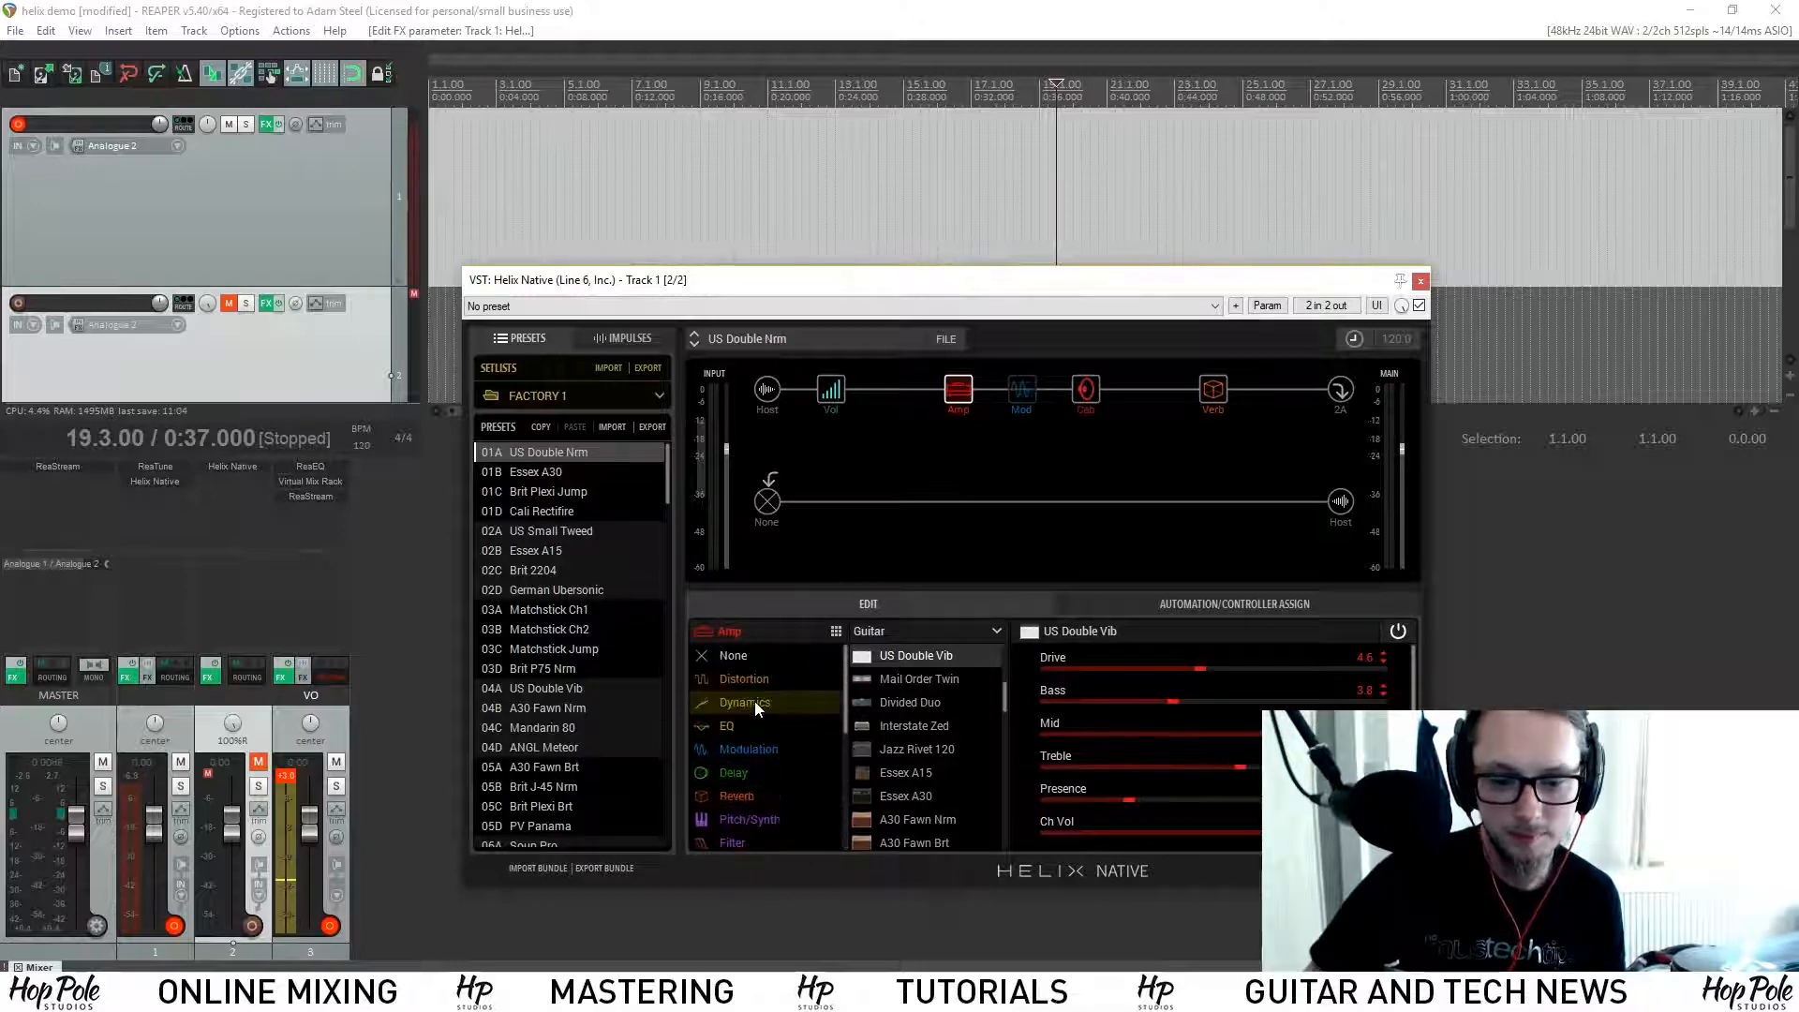
left_click(895, 390)
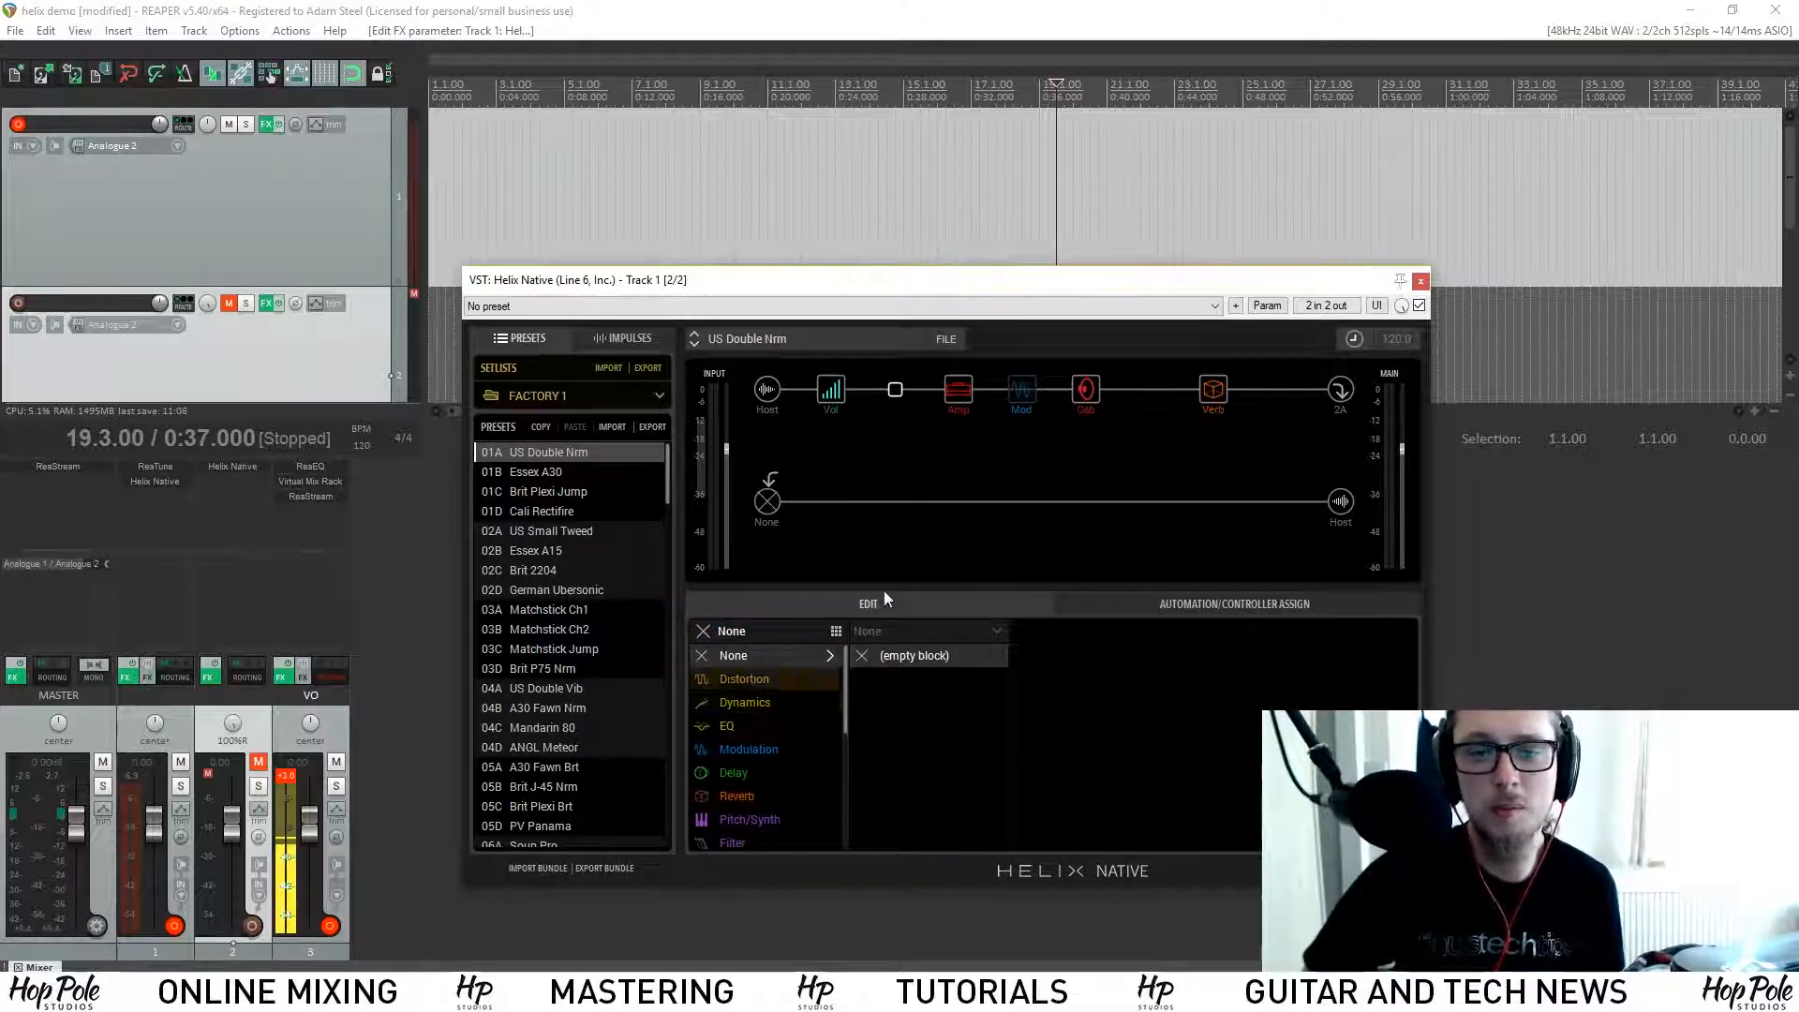
left_click(740, 679)
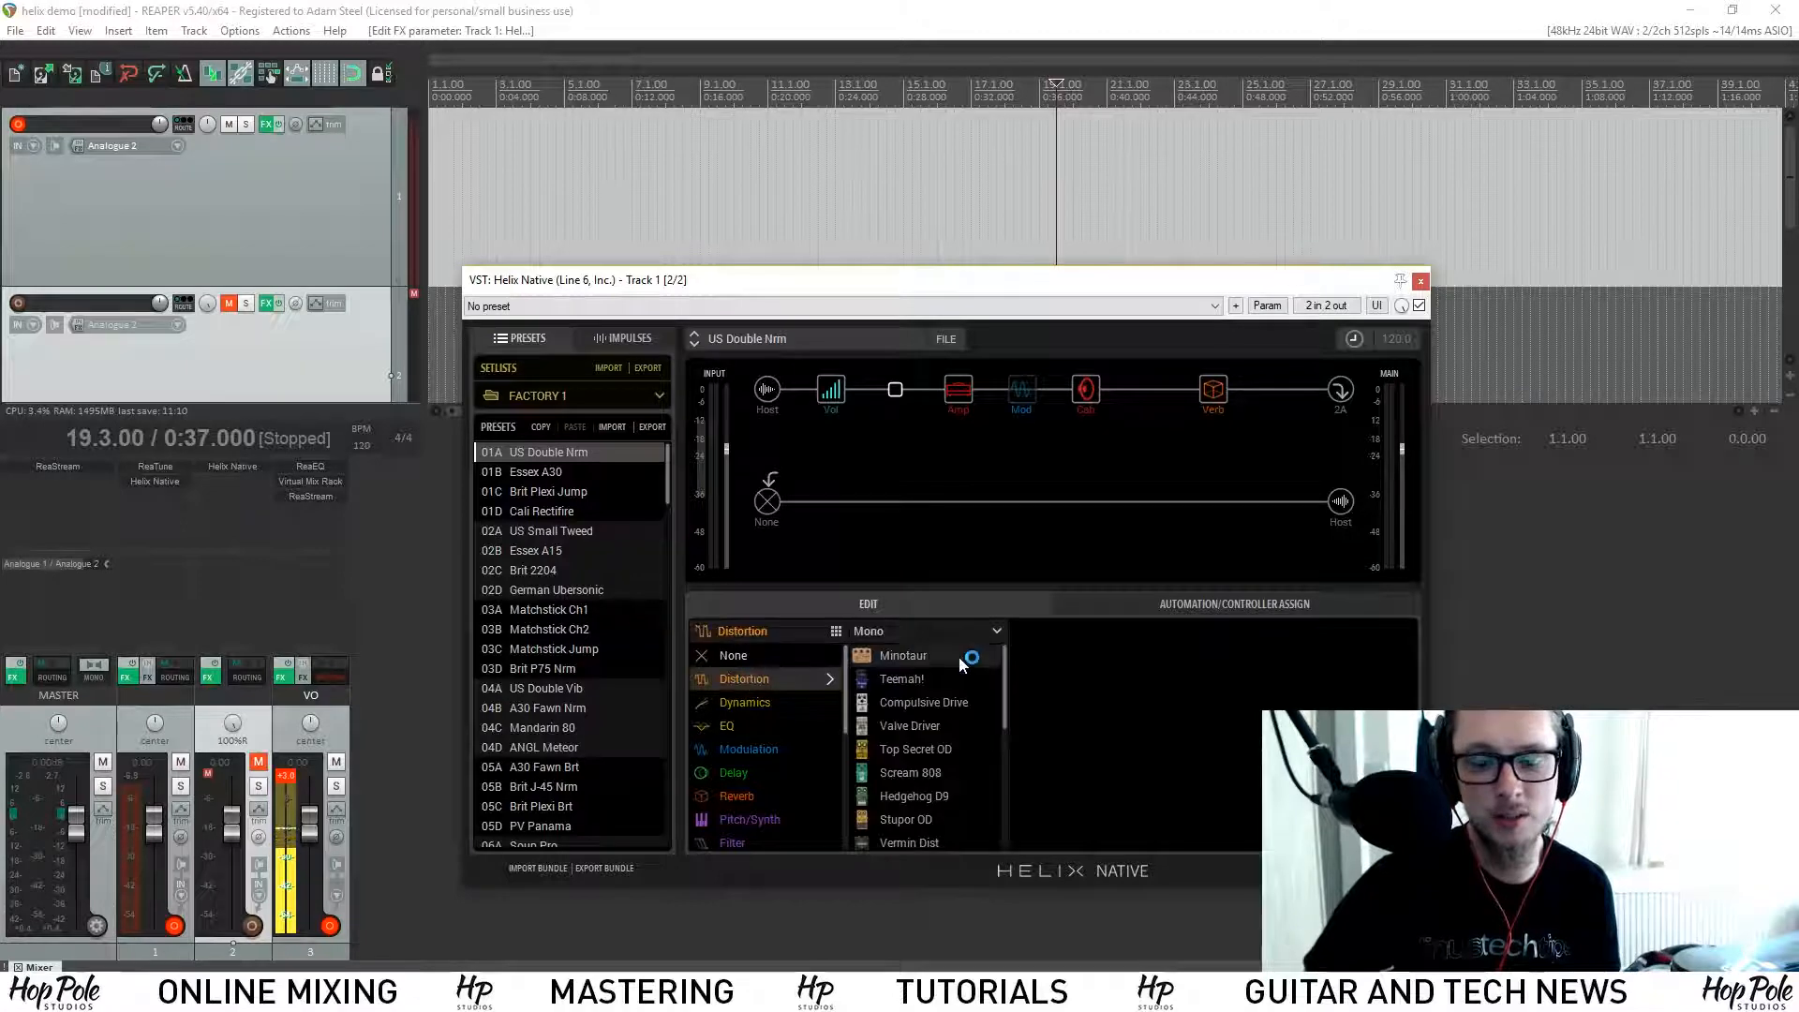
left_click(914, 679)
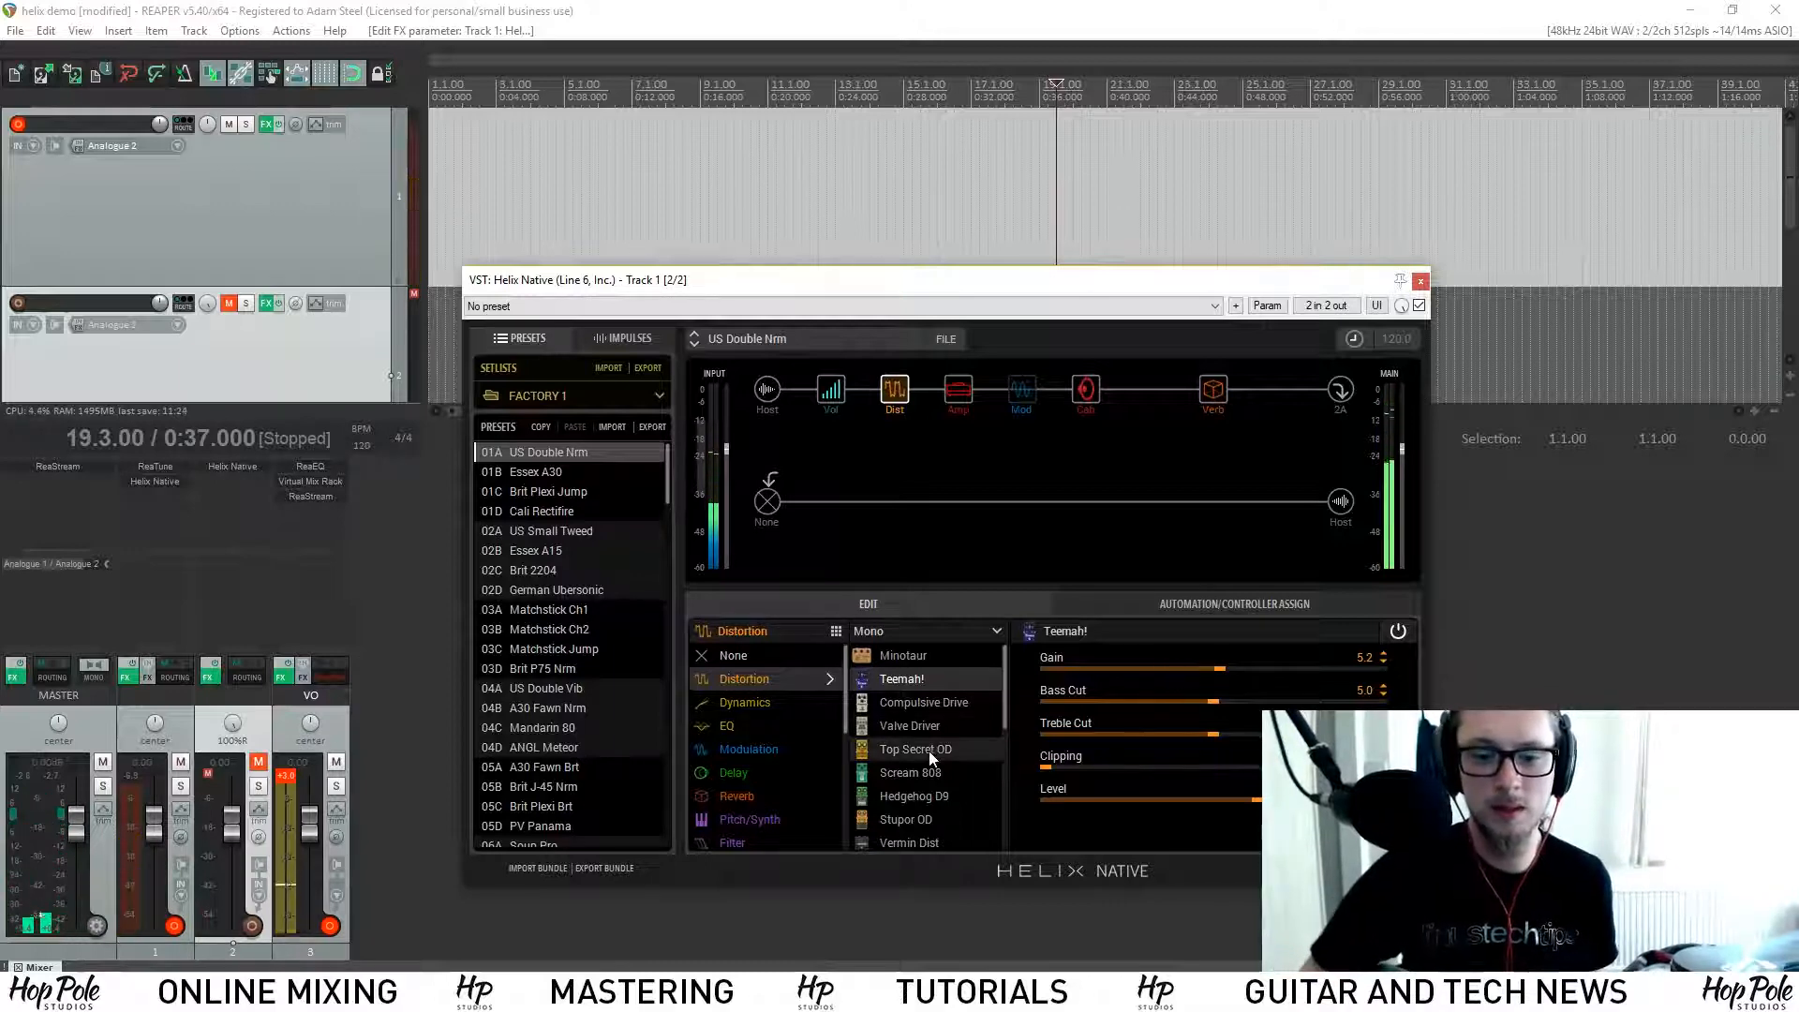
Step: Try the Scream 808 and Hedgehog D9 models in the distortion block, setting the Hedgehog D9's Gain to 5.0 and Tone to 2.7
left_click(907, 768)
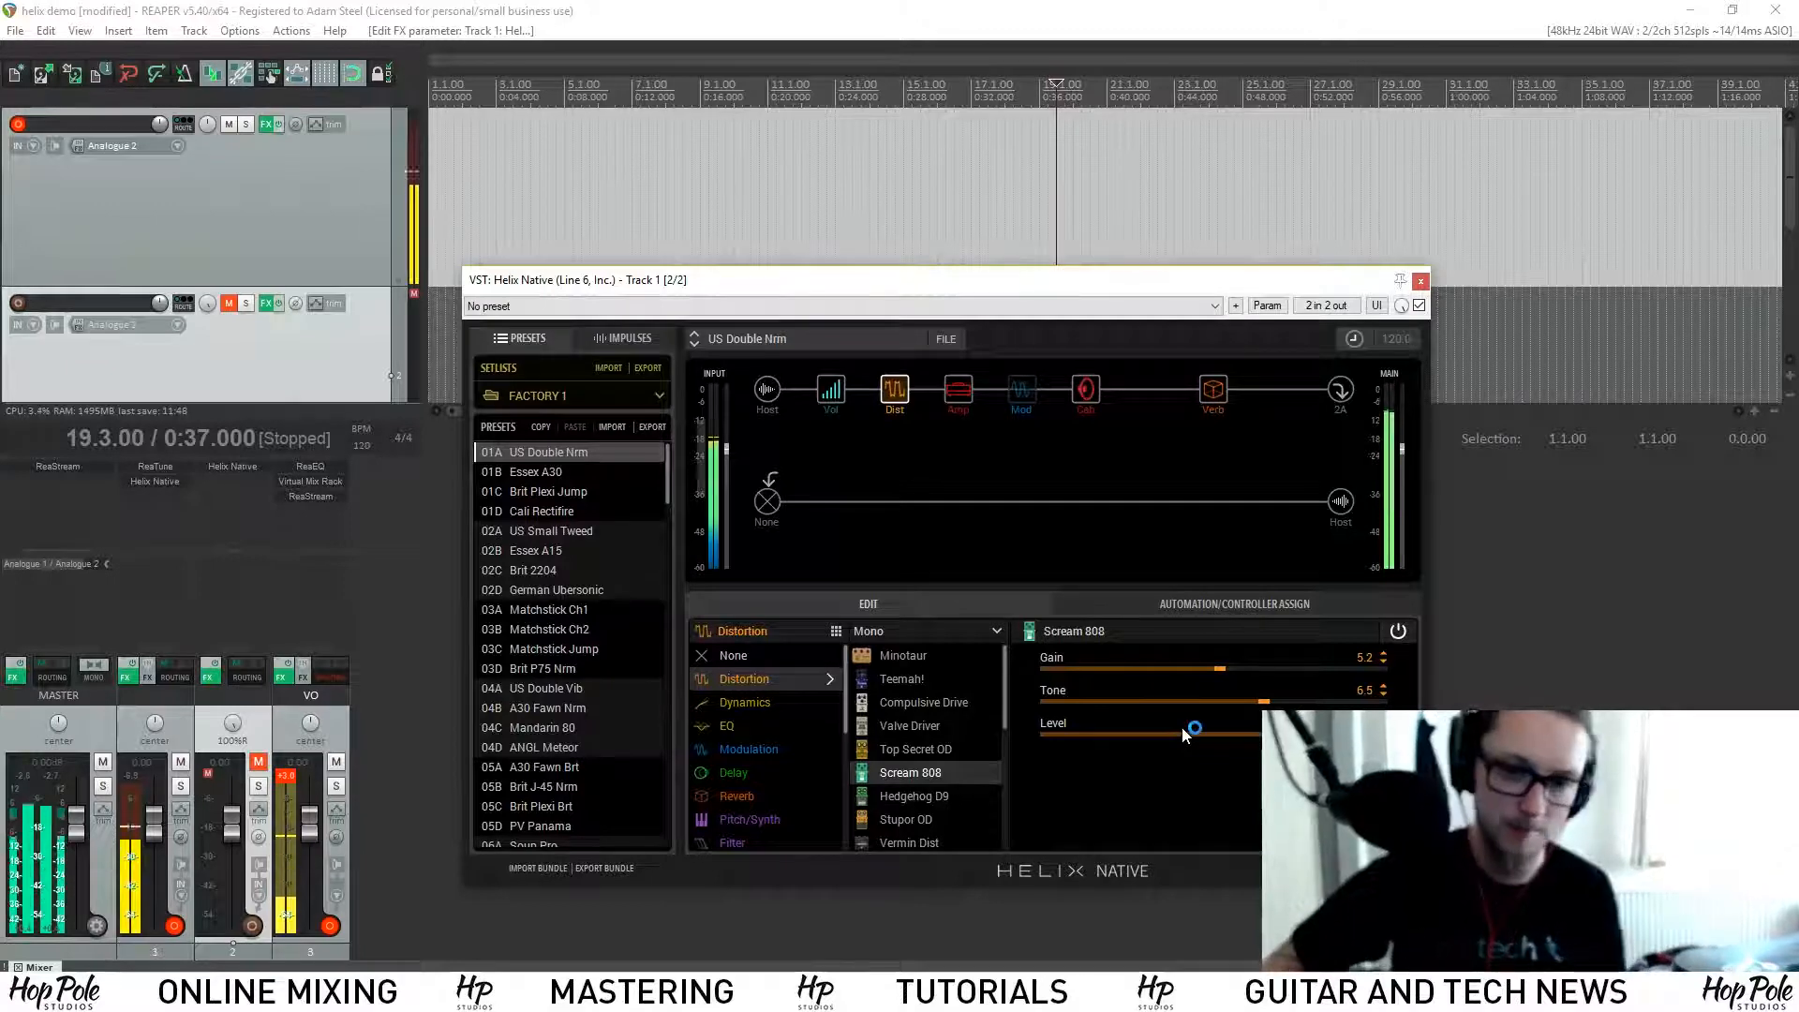
left_click(897, 797)
left_click(1240, 667)
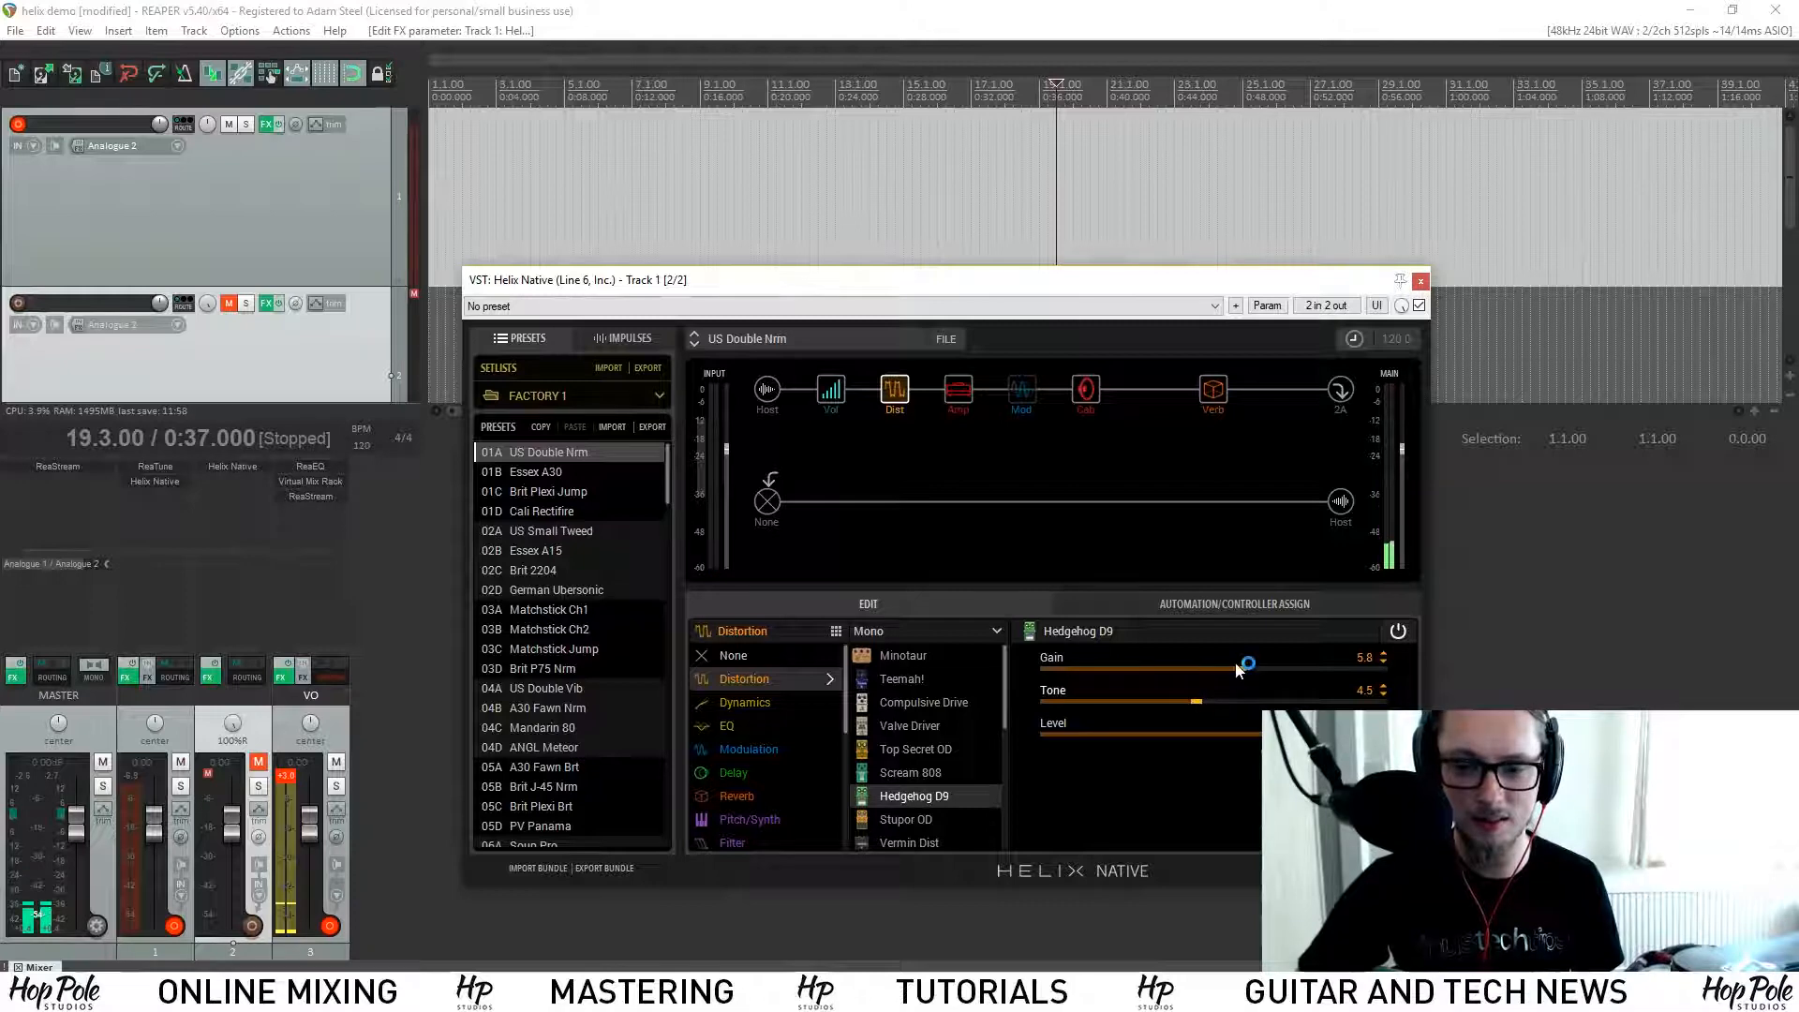
left_click(1203, 670)
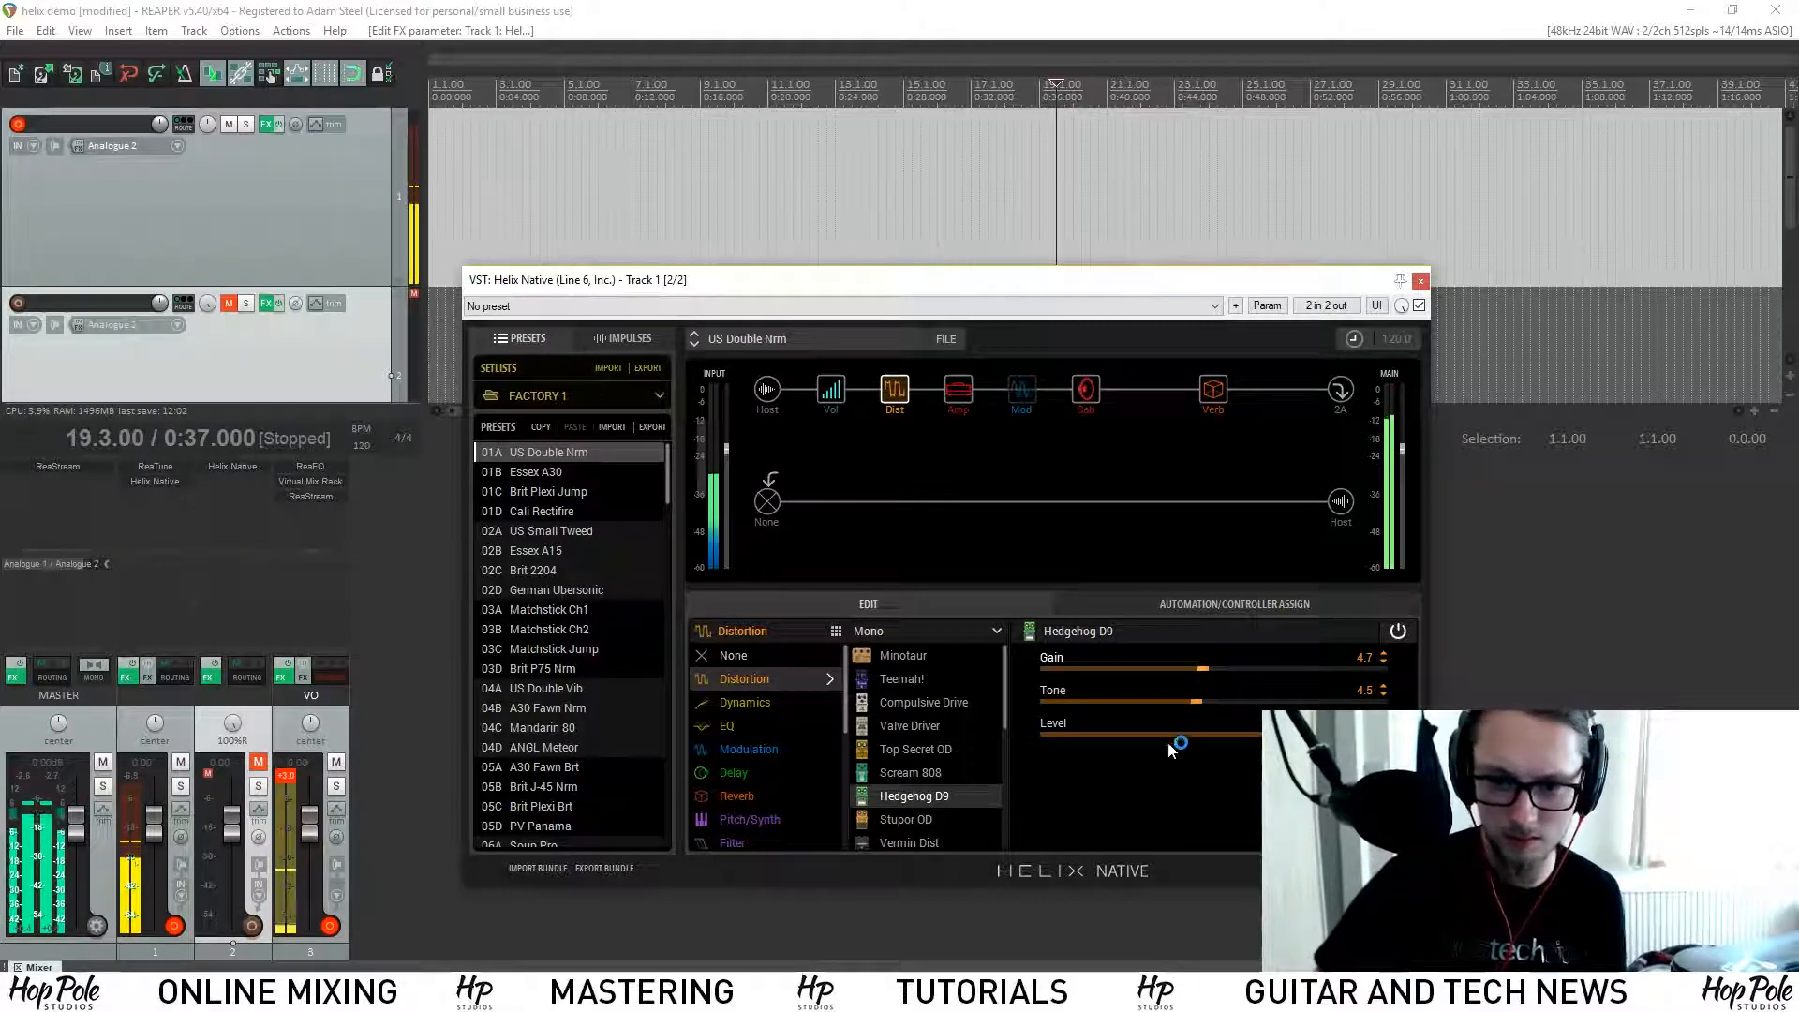
left_click(911, 772)
left_click(914, 795)
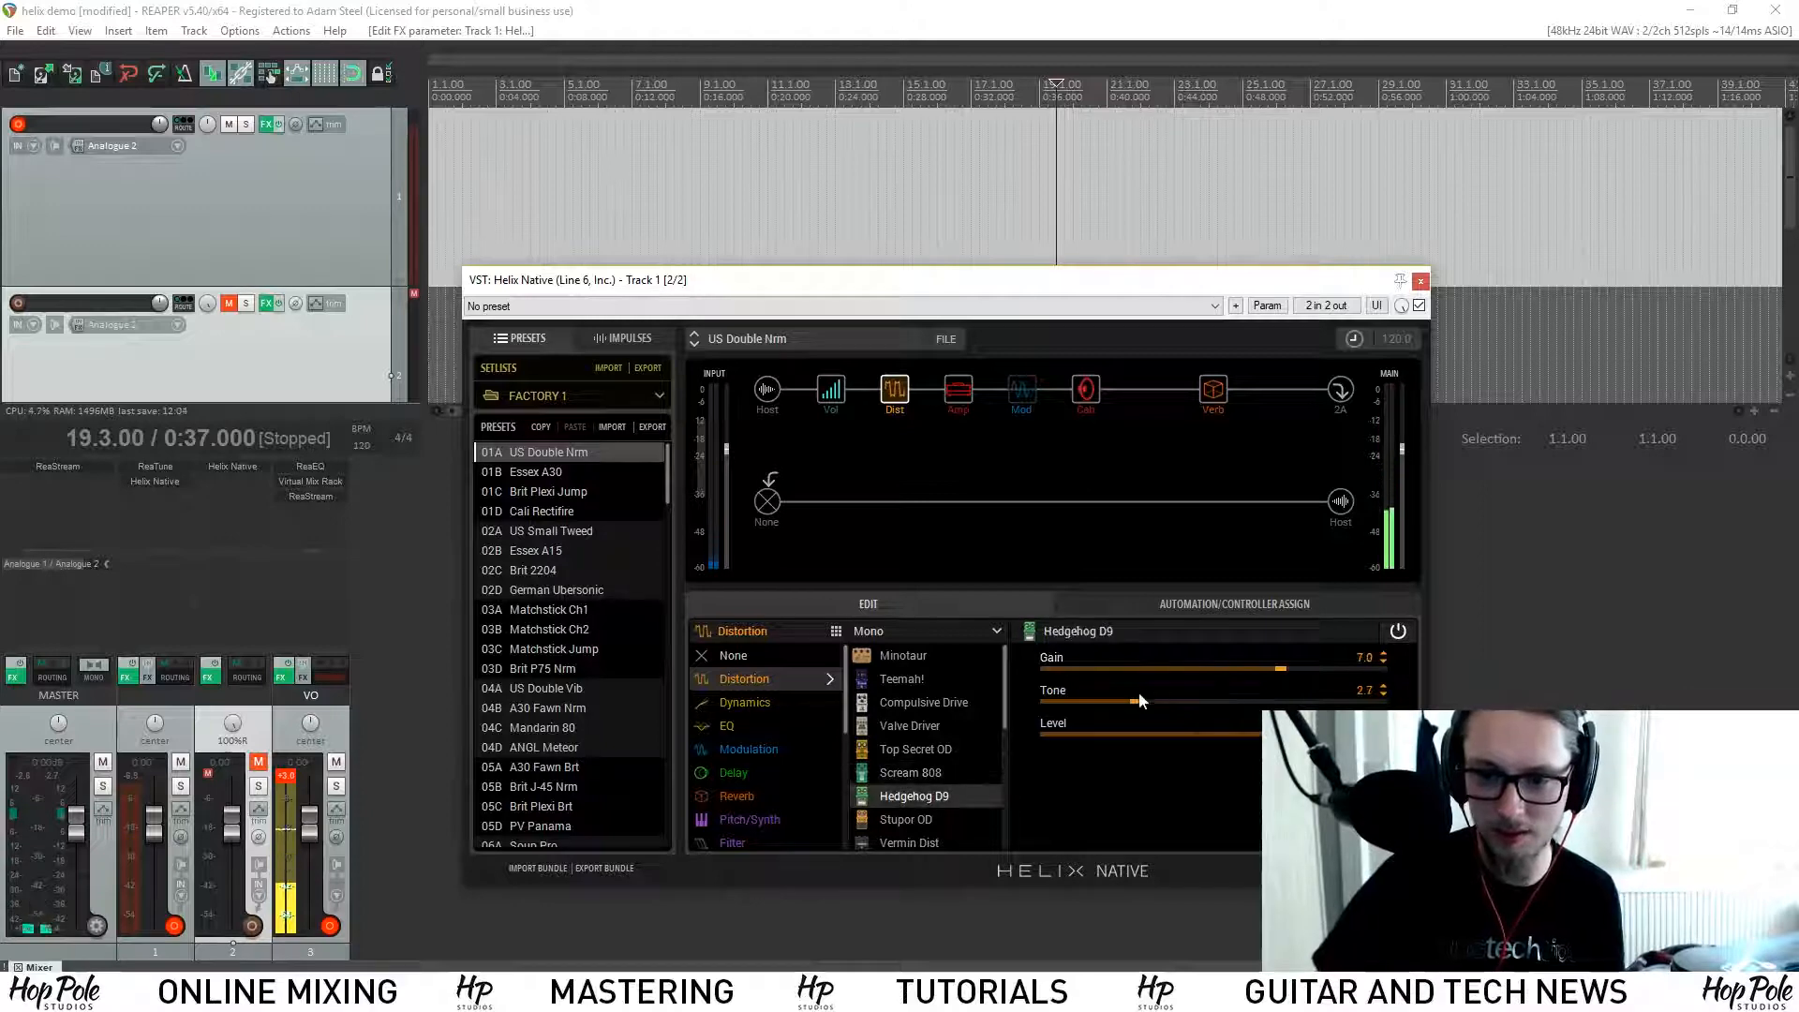
left_click(1214, 671)
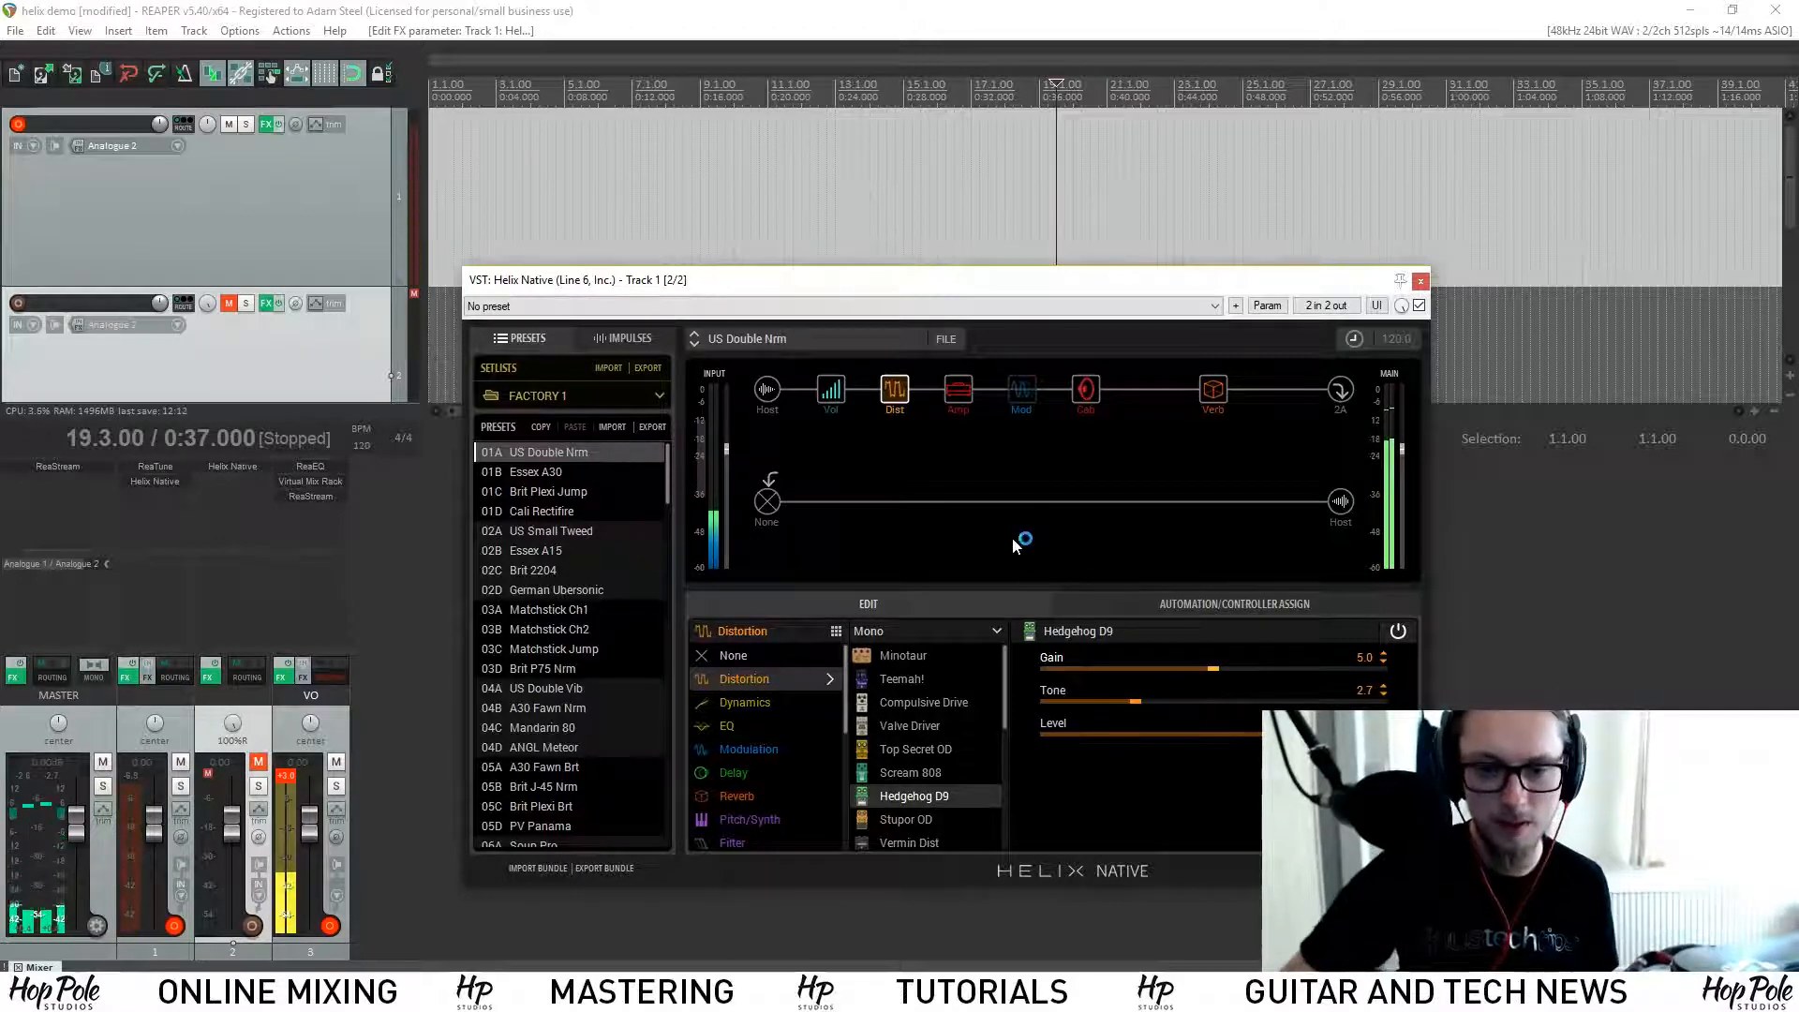
Step: Audition the Compulsive Drive, Valve Driver and Arbitrator Fuzz models in the distortion block
left_click(924, 702)
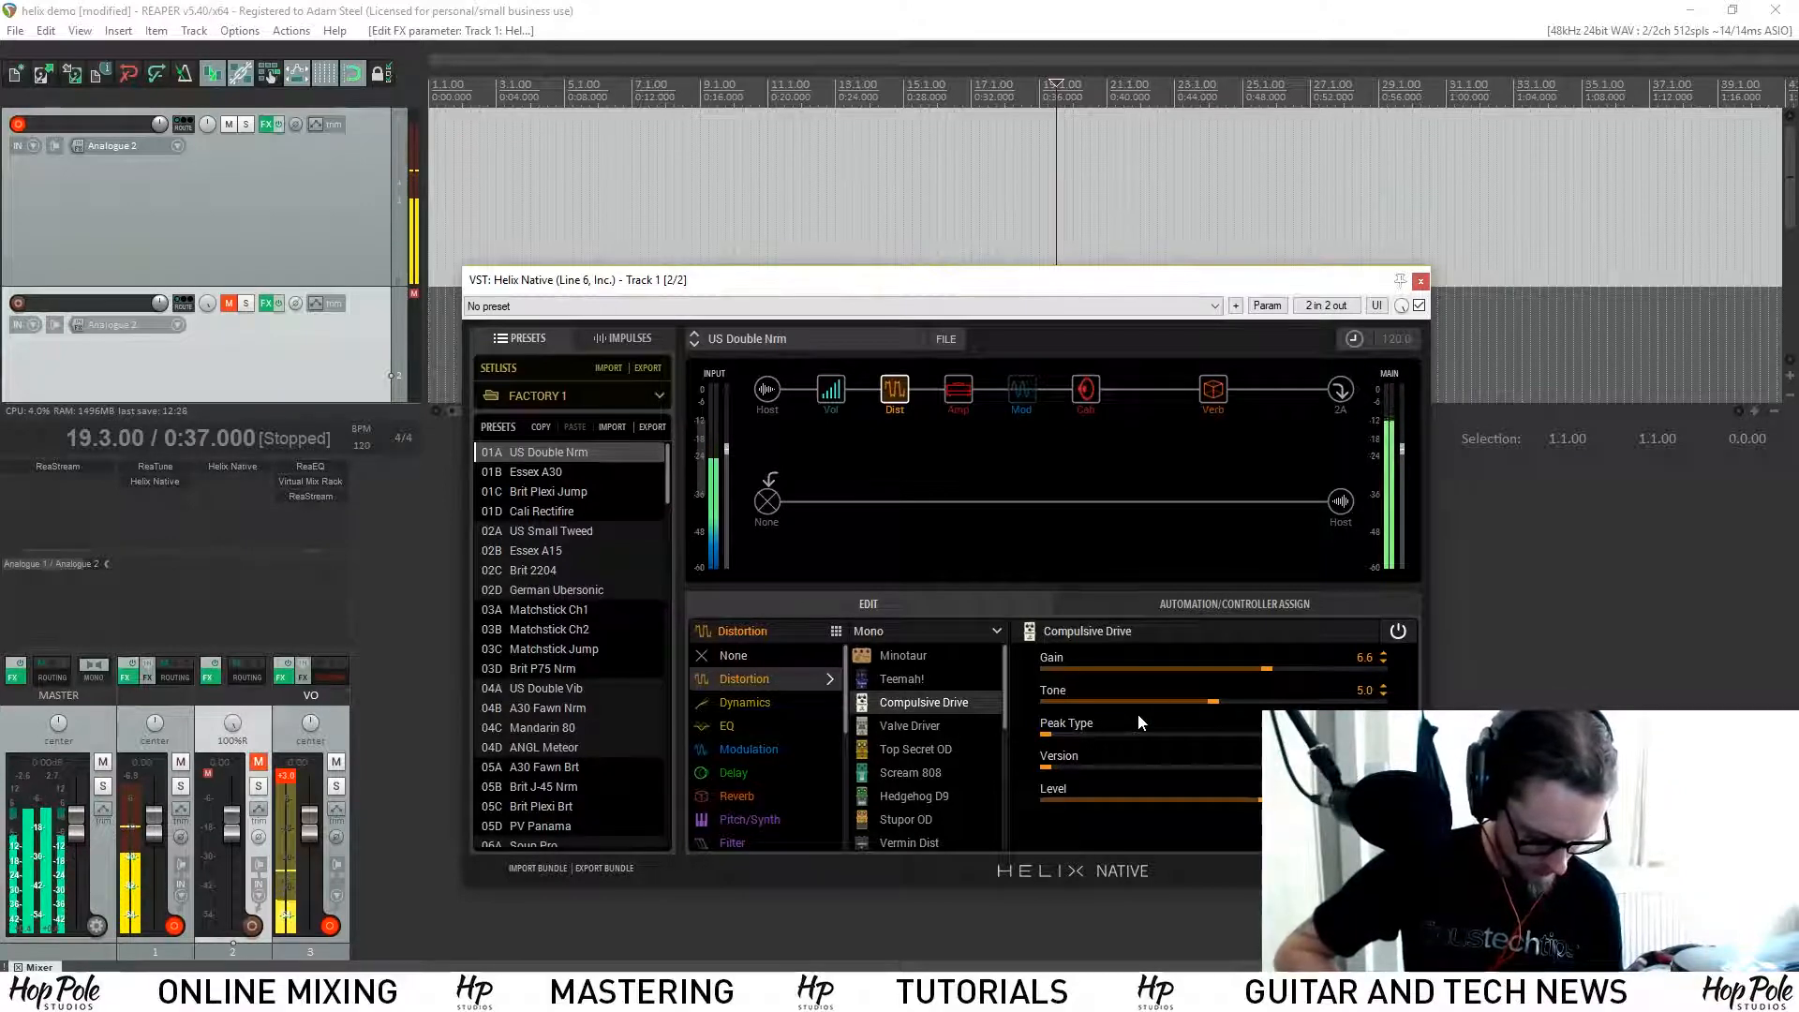
left_click(902, 727)
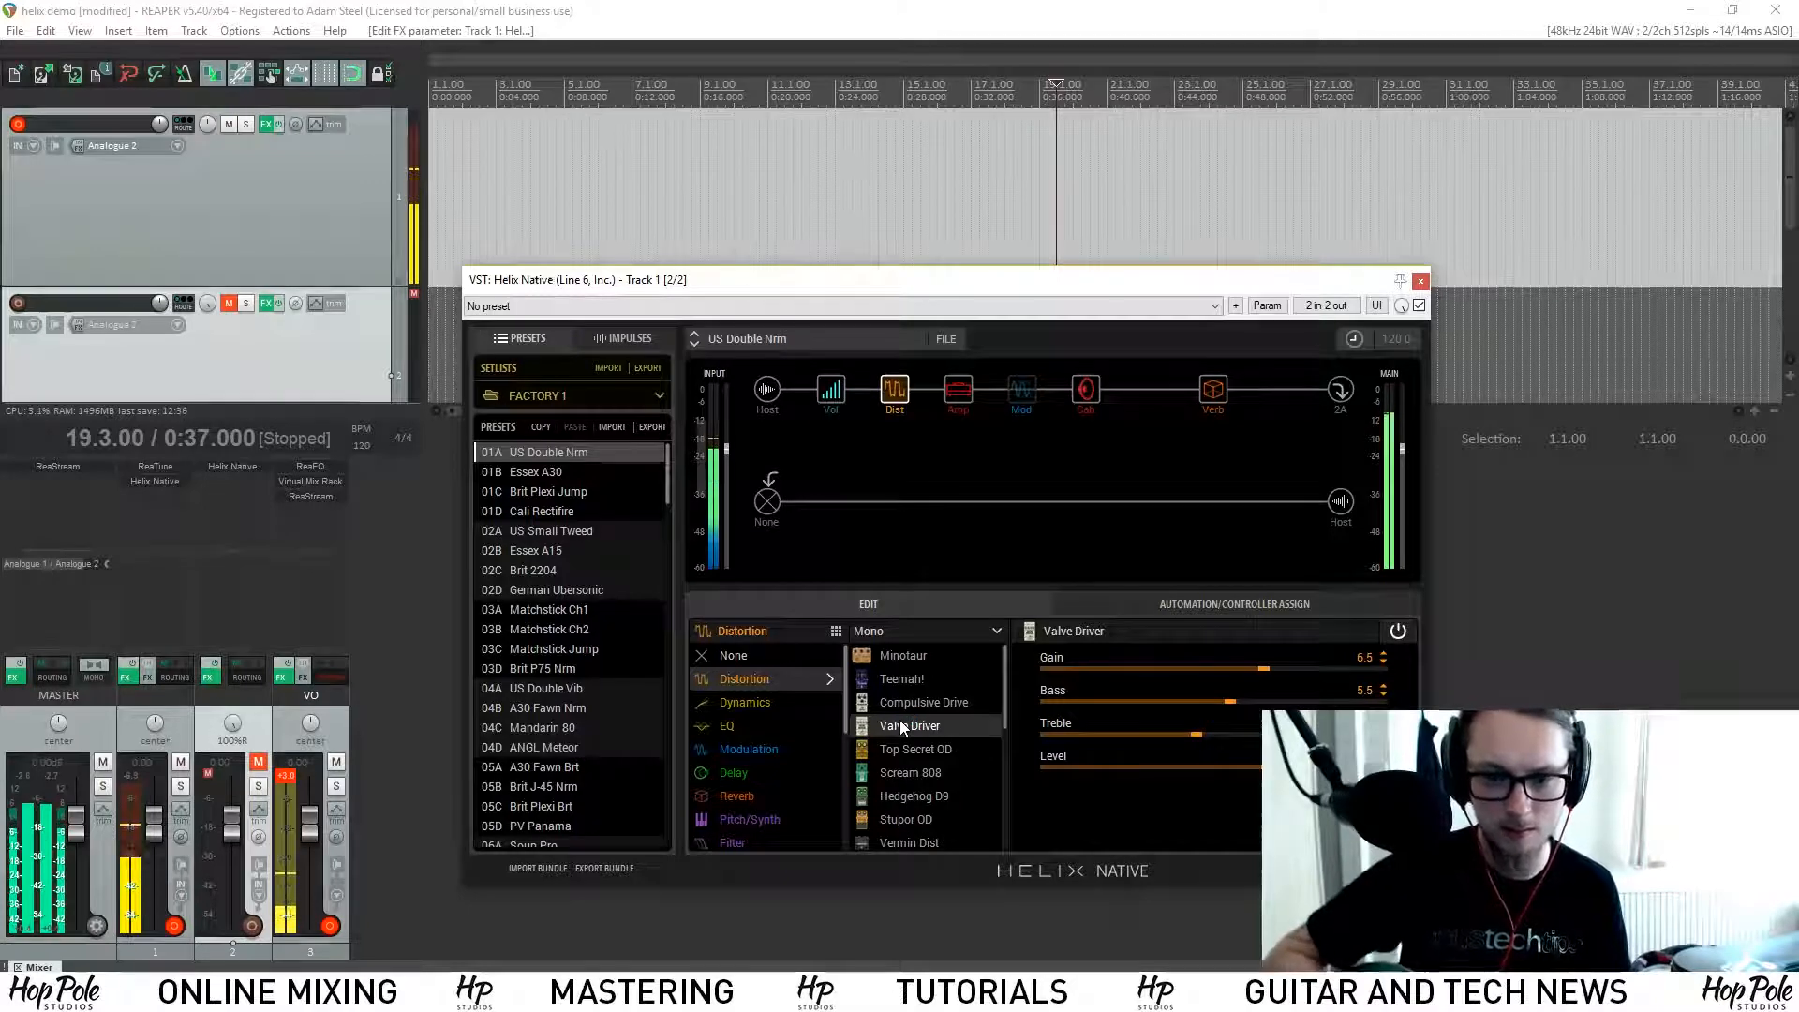
scroll(928, 713, "down", 3)
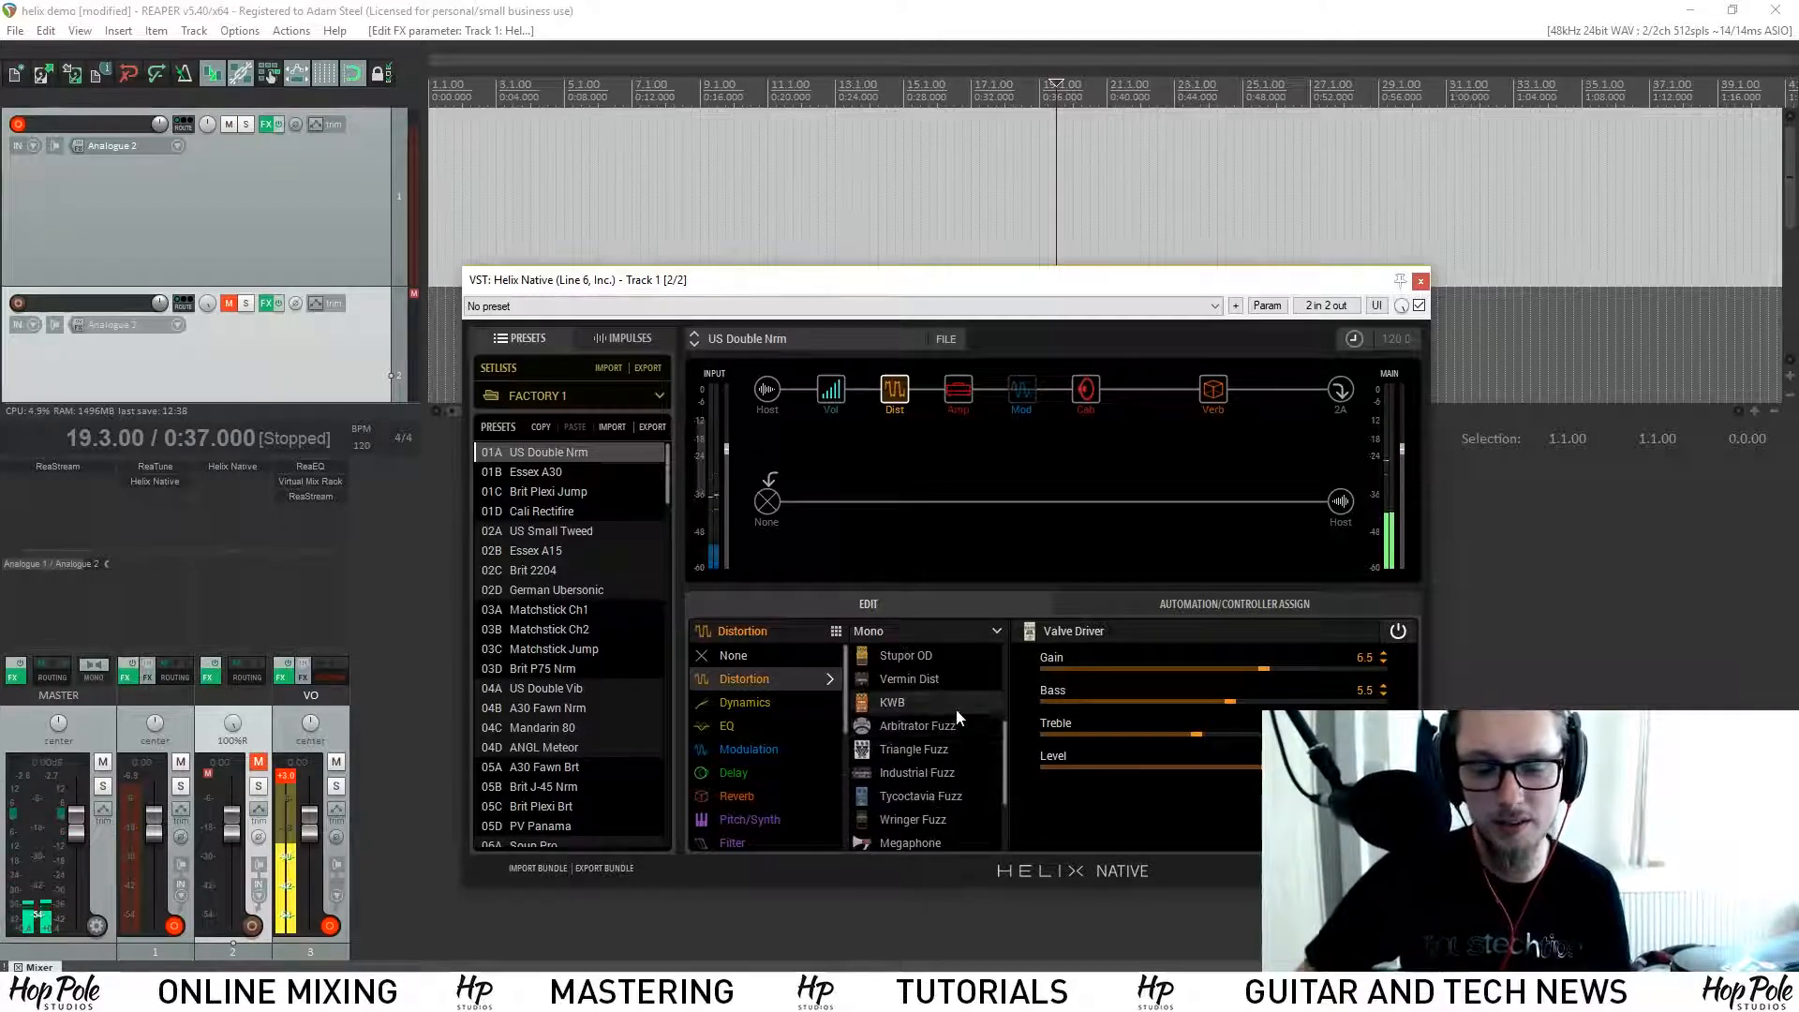
left_click(940, 733)
Step: Try the Obsidian 7000 and Bitcrusher models in the distortion block, lowering the Bitcrusher's Bit Depth to 4.3 and reviewing its remaining parameters
scroll(934, 737, "down", 1)
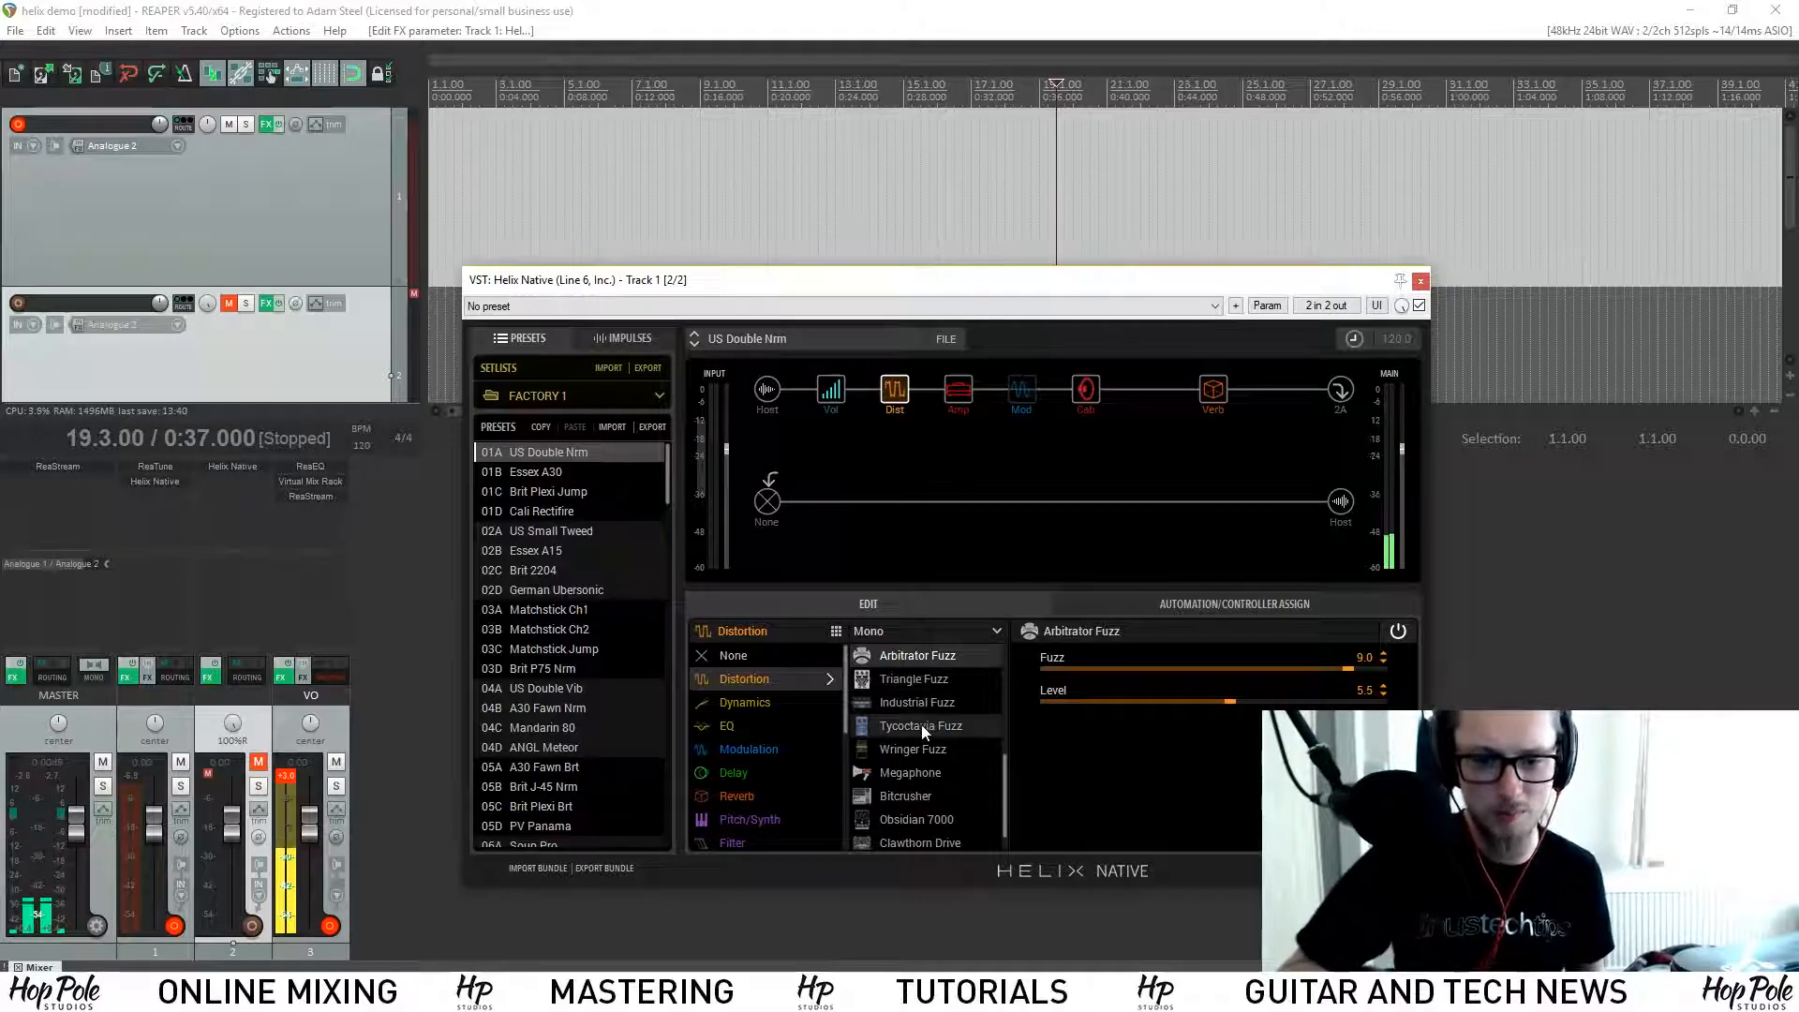
scroll(924, 808, "down", 1)
left_click(918, 795)
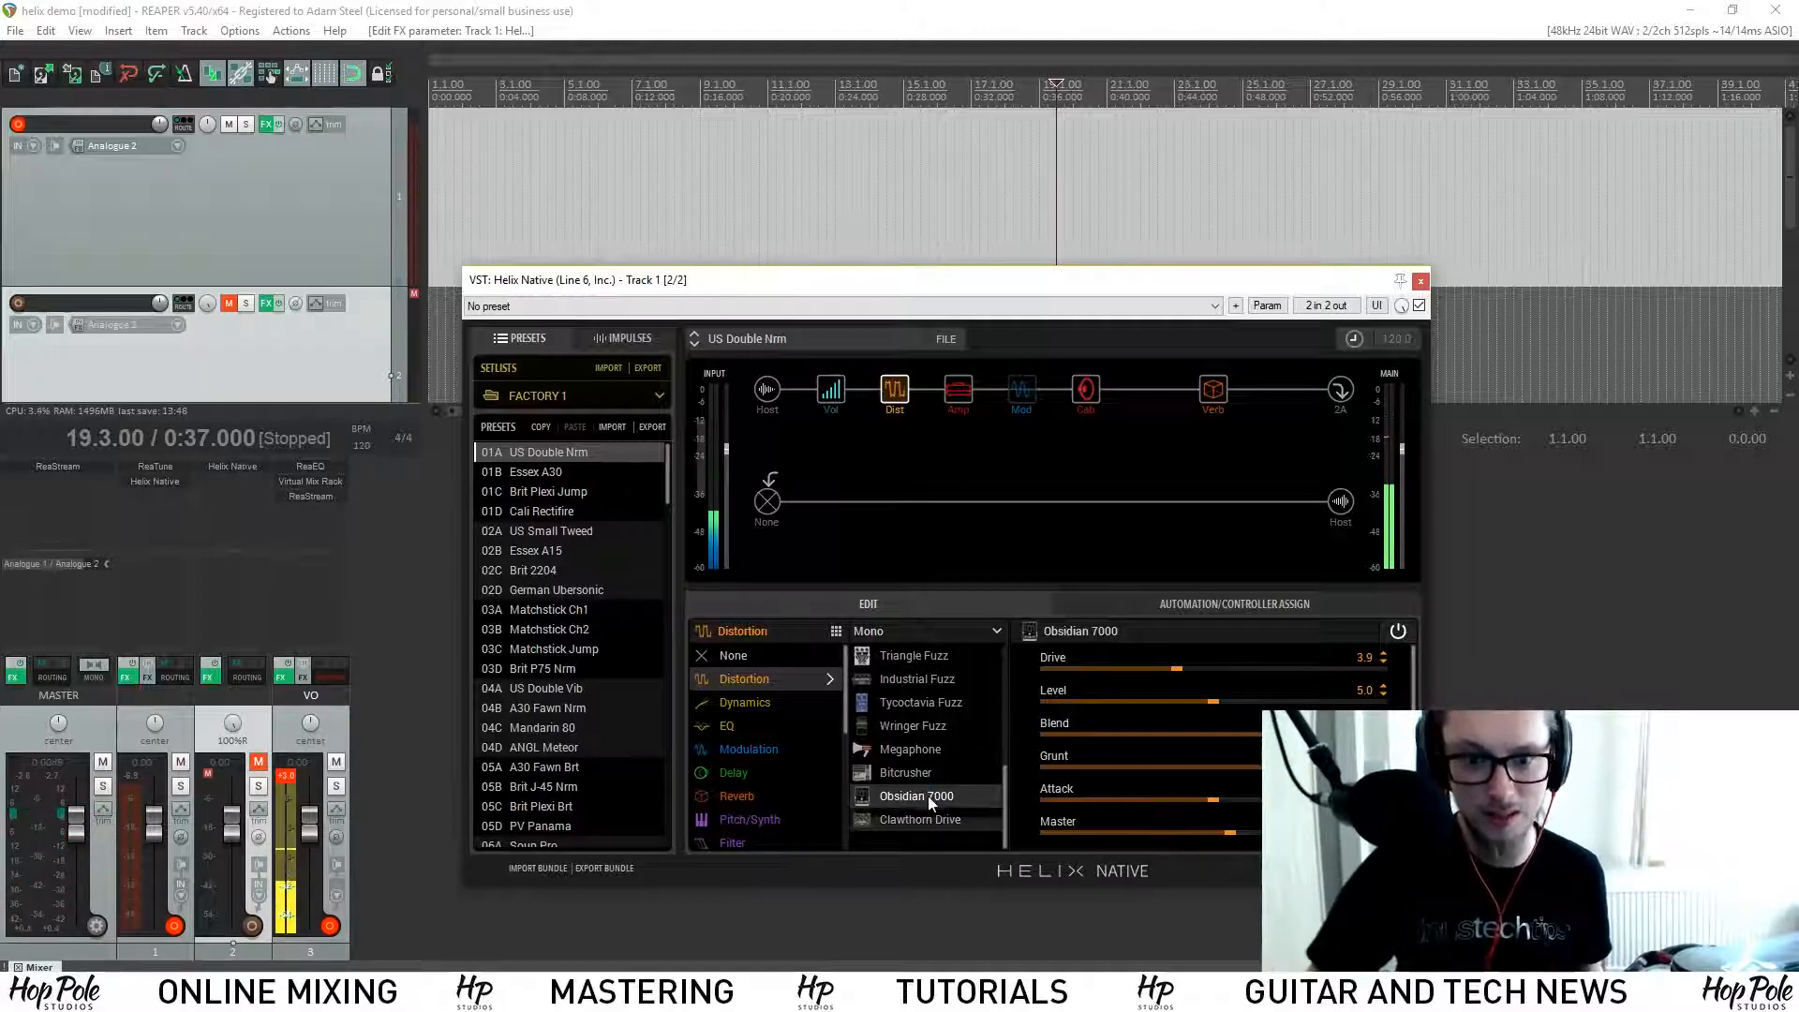
left_click(929, 773)
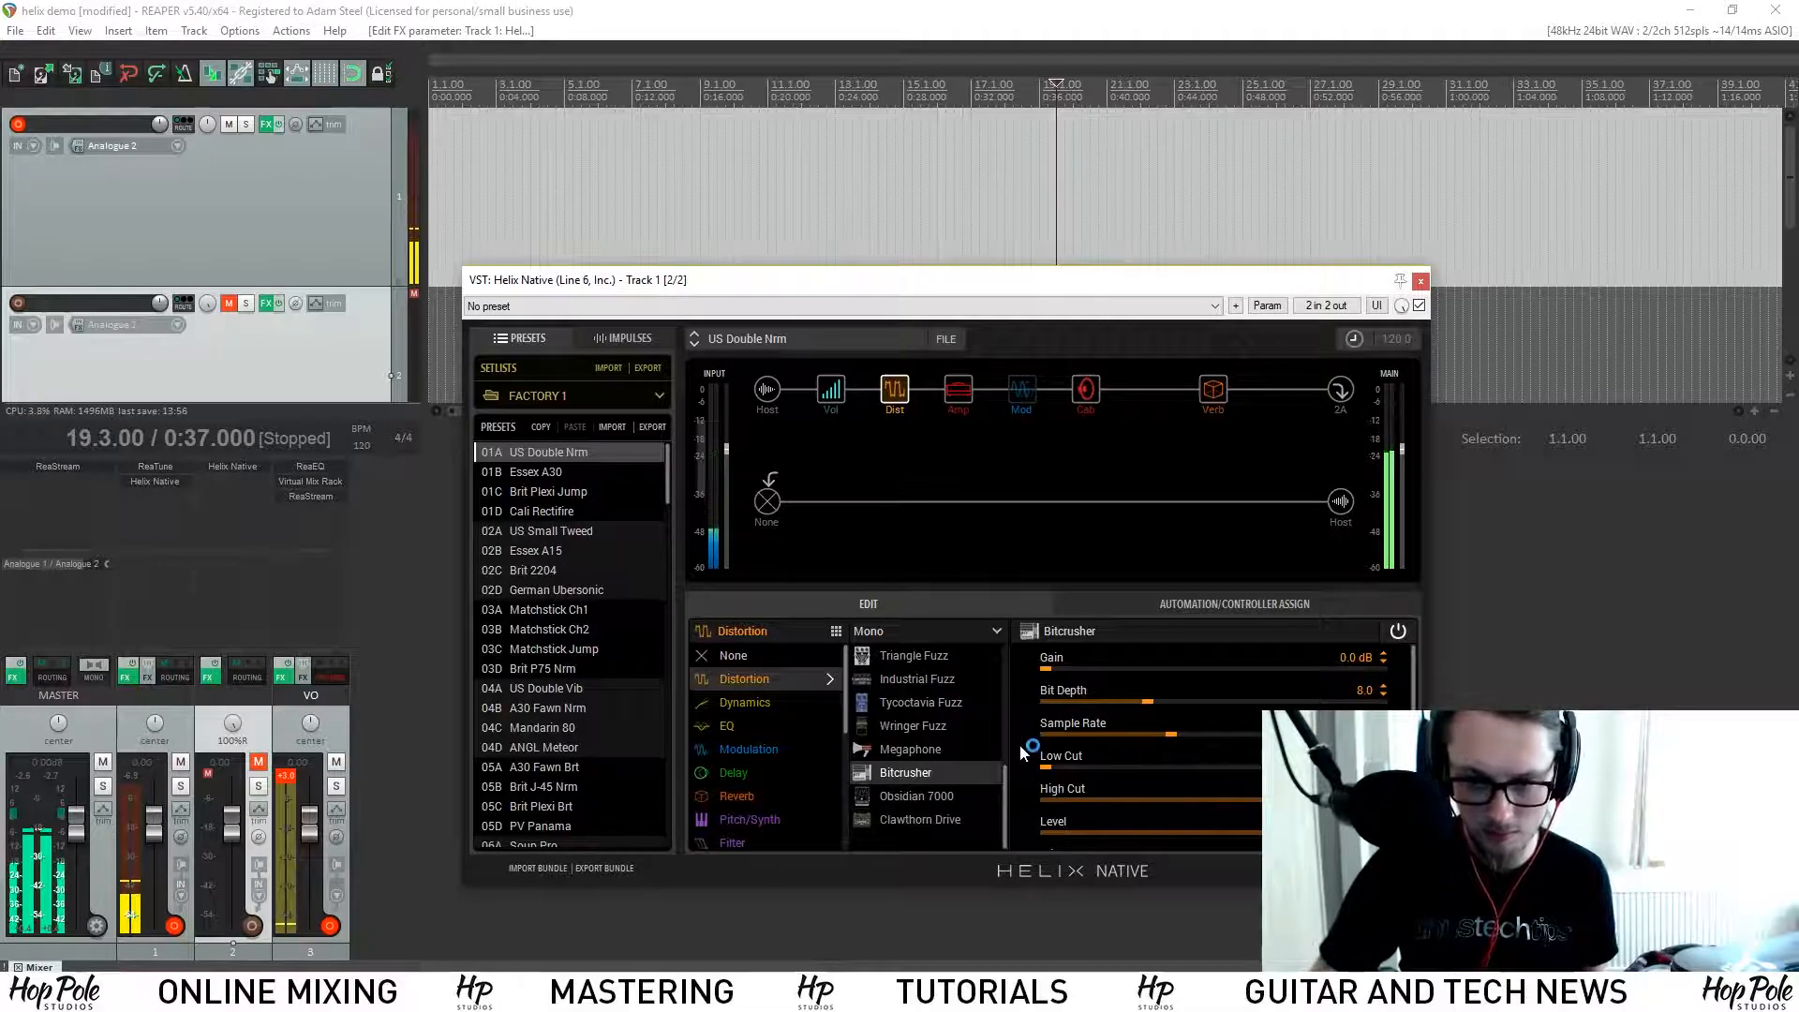
left_click_drag(1181, 703, 1098, 703)
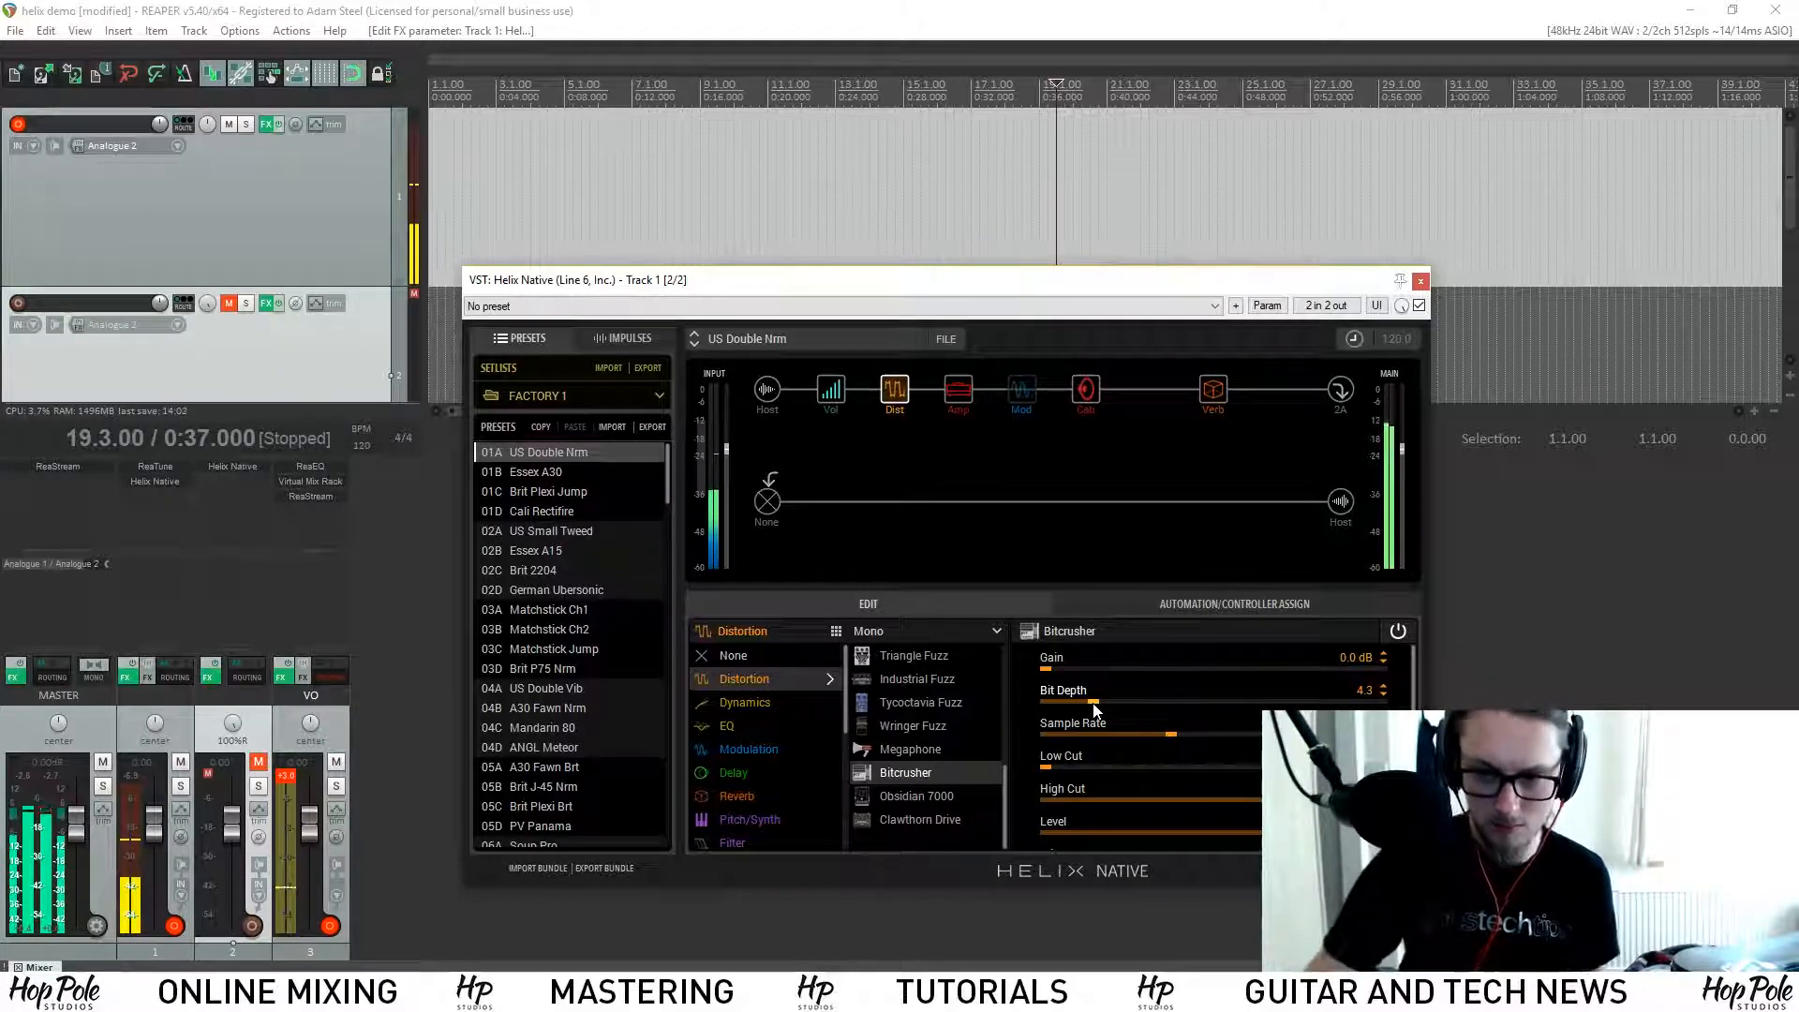
scroll(1153, 740, "down", 3)
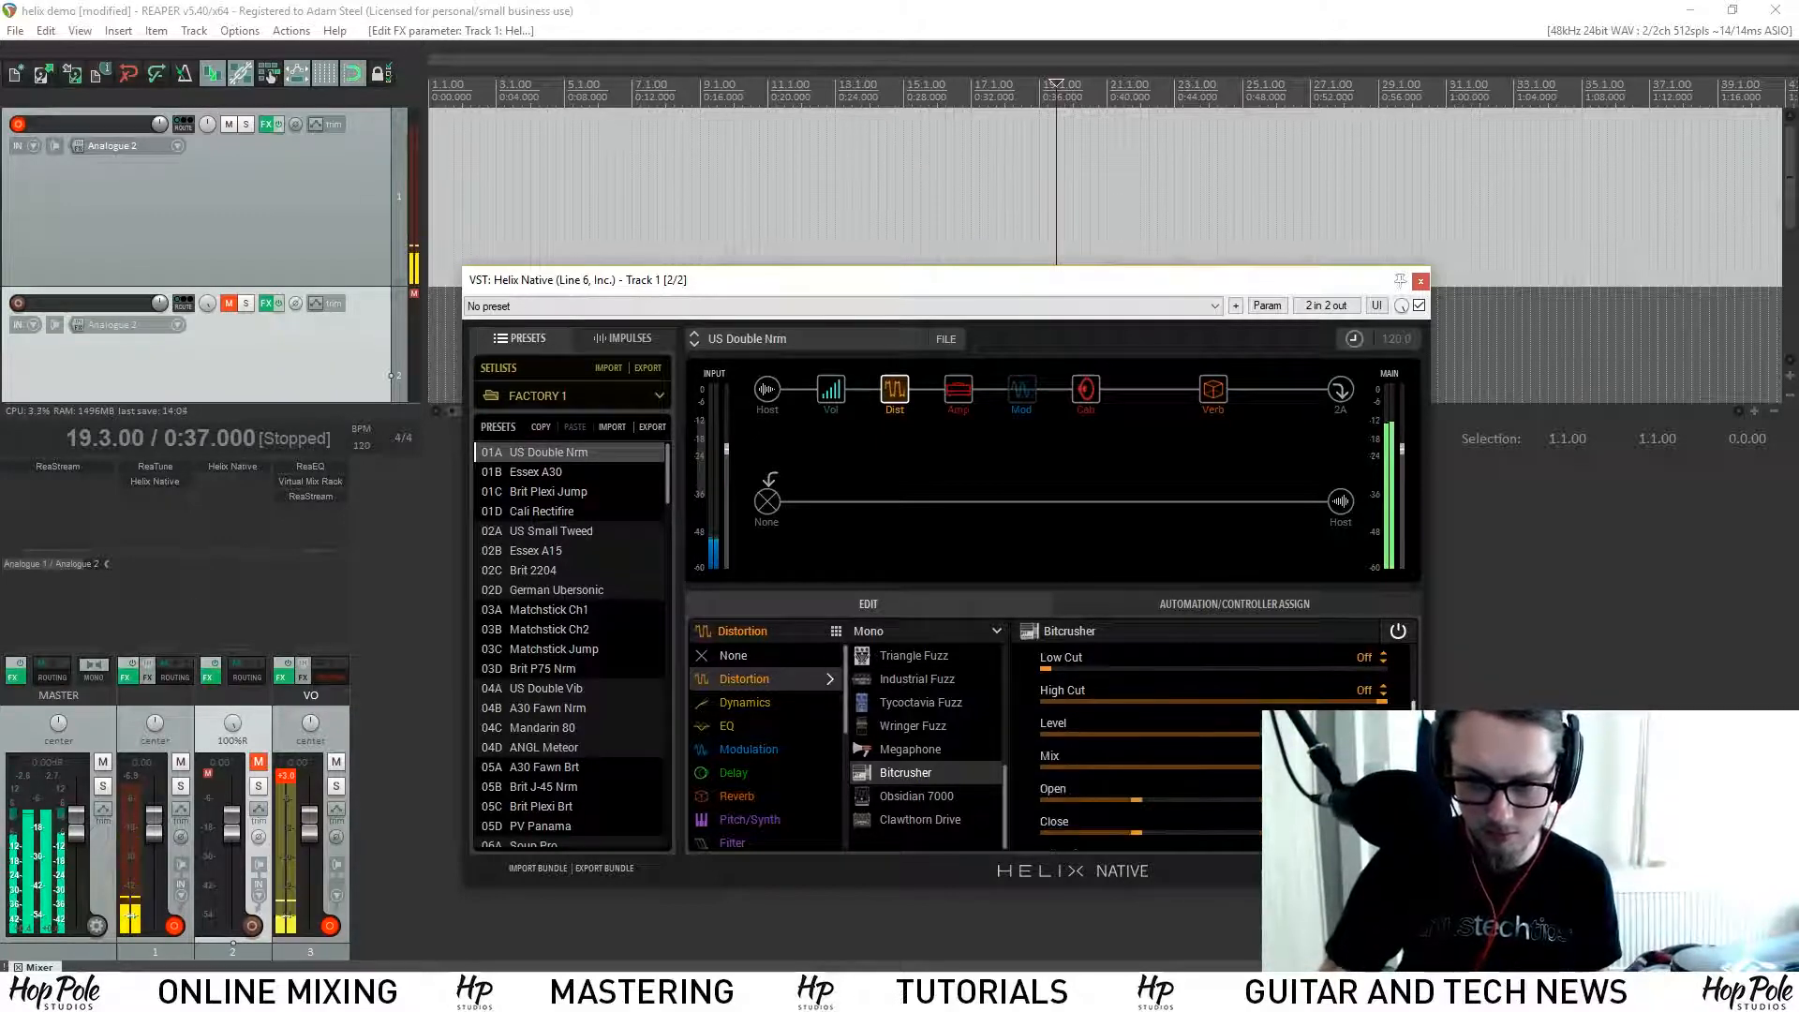
scroll(1153, 740, "down", 2)
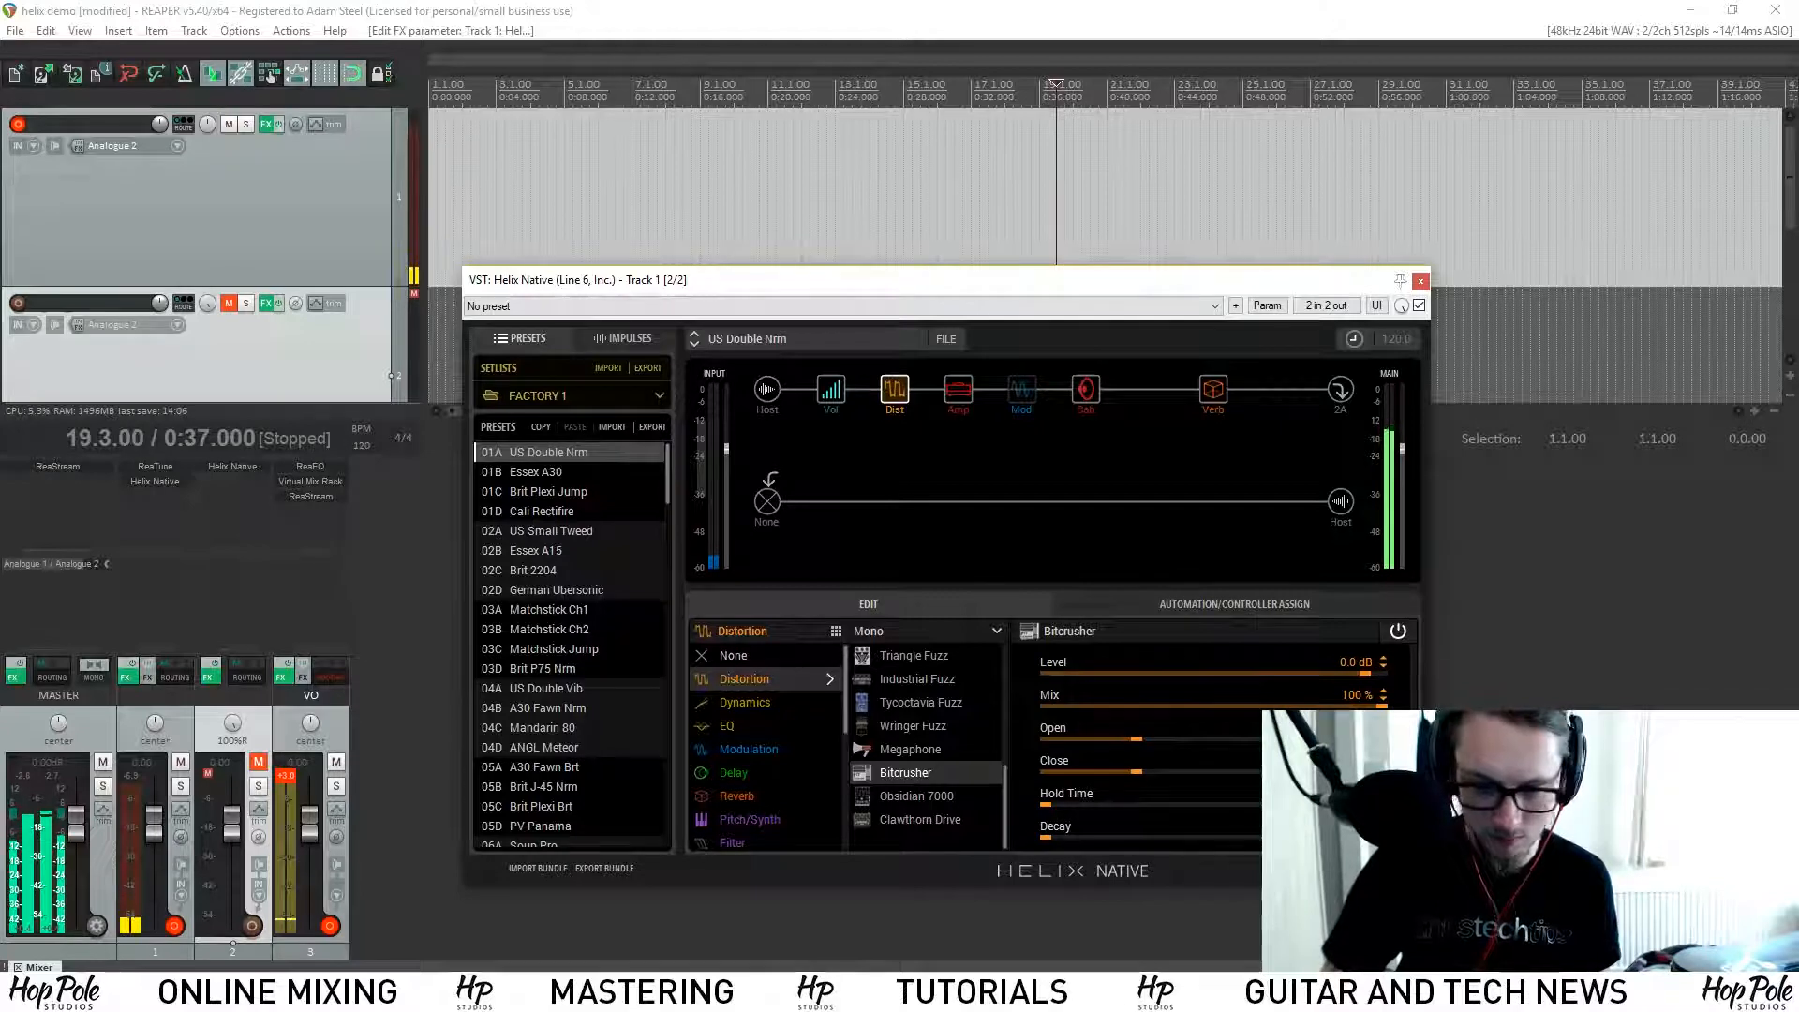
scroll(1153, 741, "up", 1)
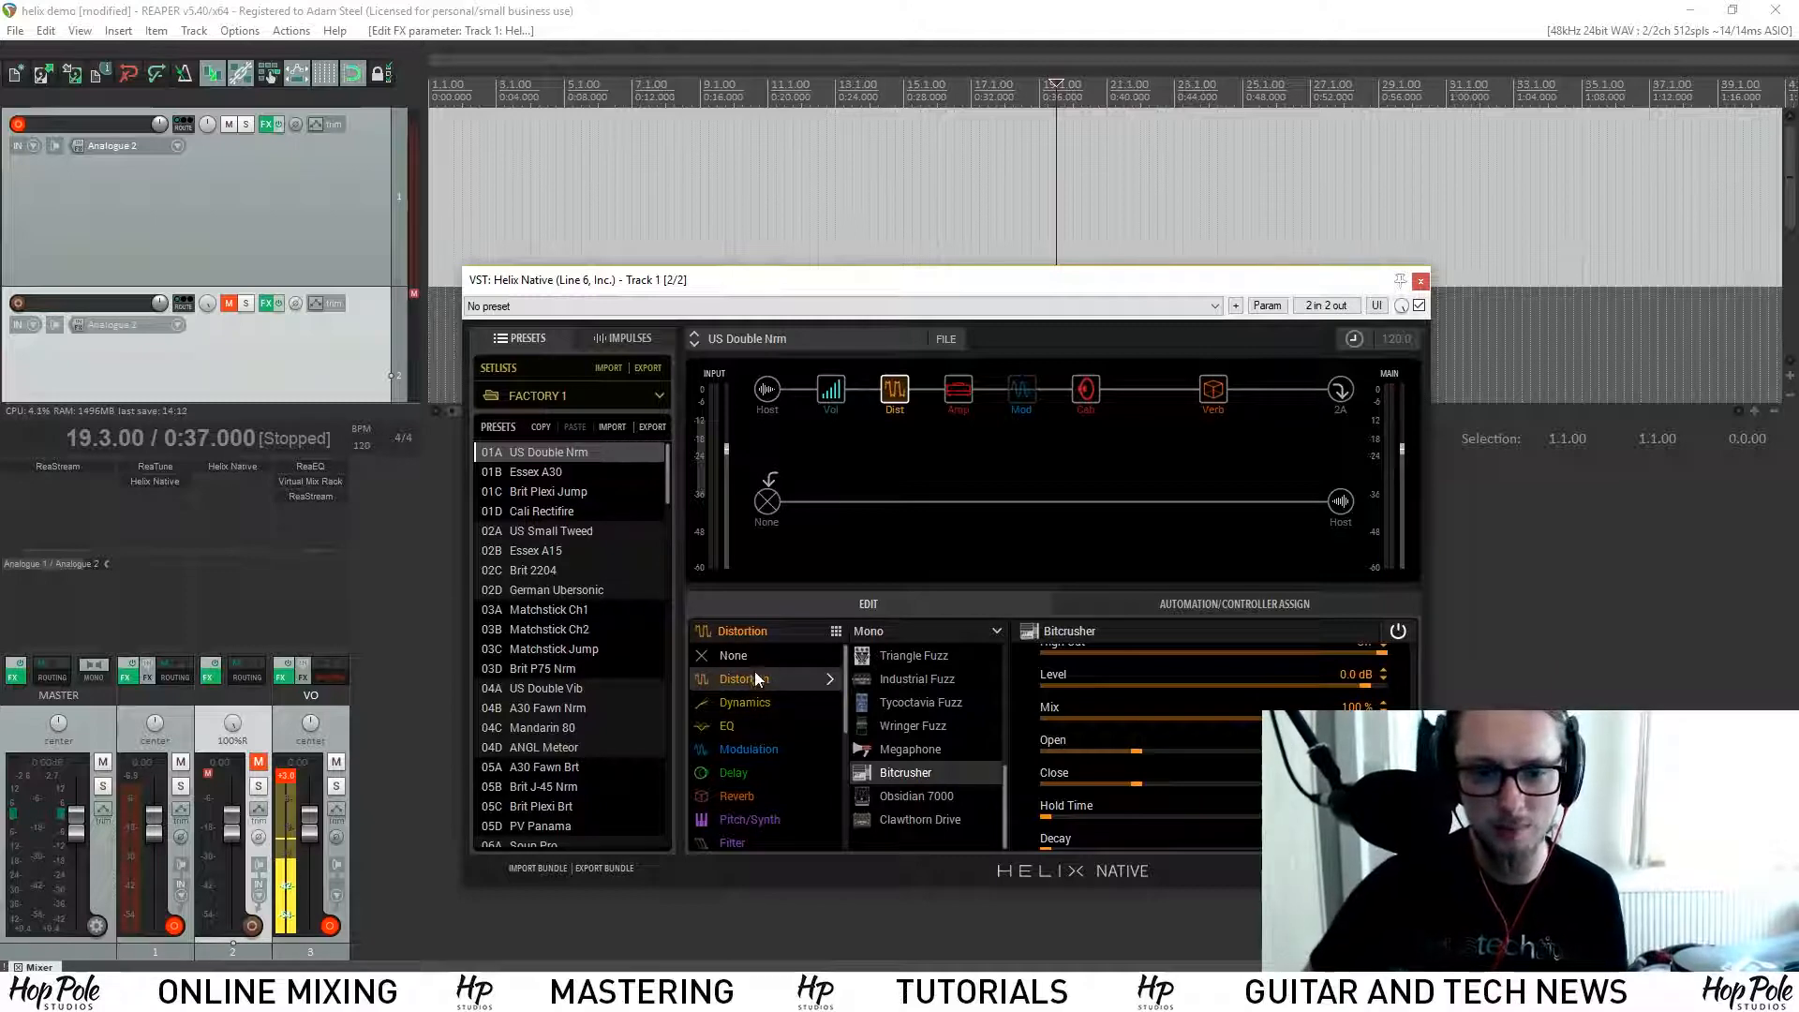
Step: Replace the distortion block before the amp with a mono Deluxe Comp dynamics block and review its parameters
left_click(751, 700)
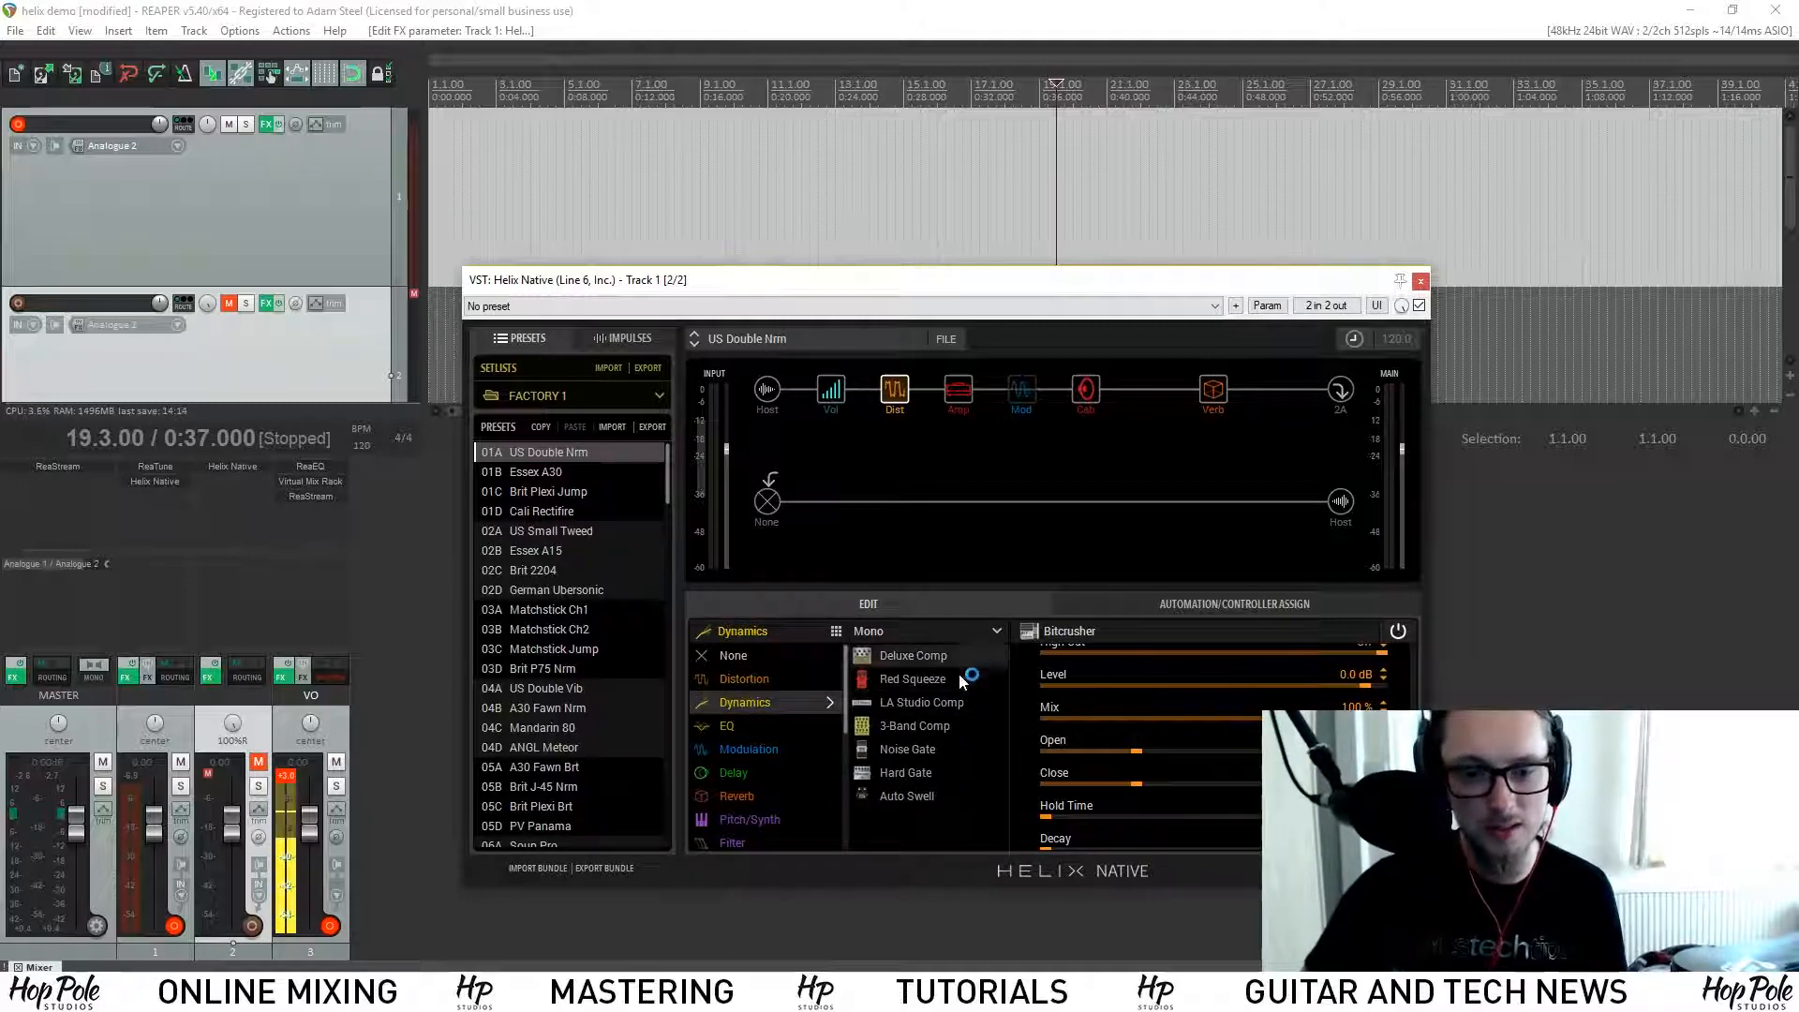
left_click(920, 665)
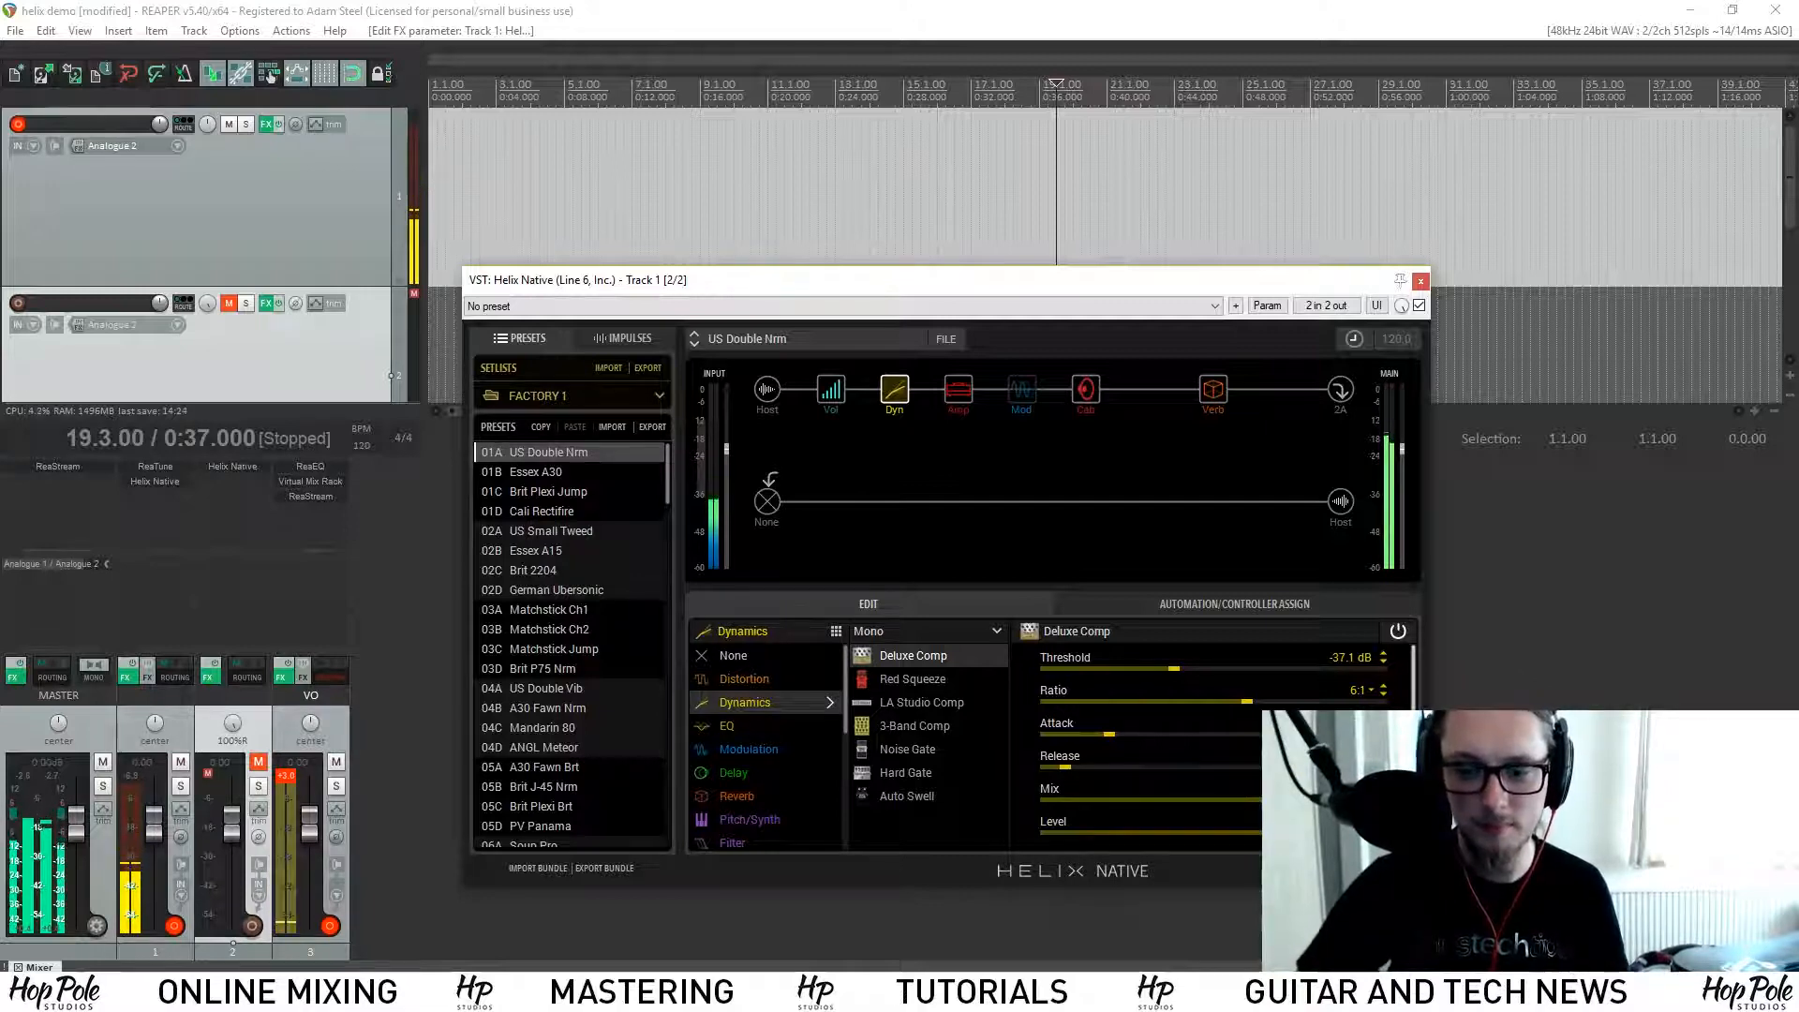
scroll(1214, 741, "down", 1)
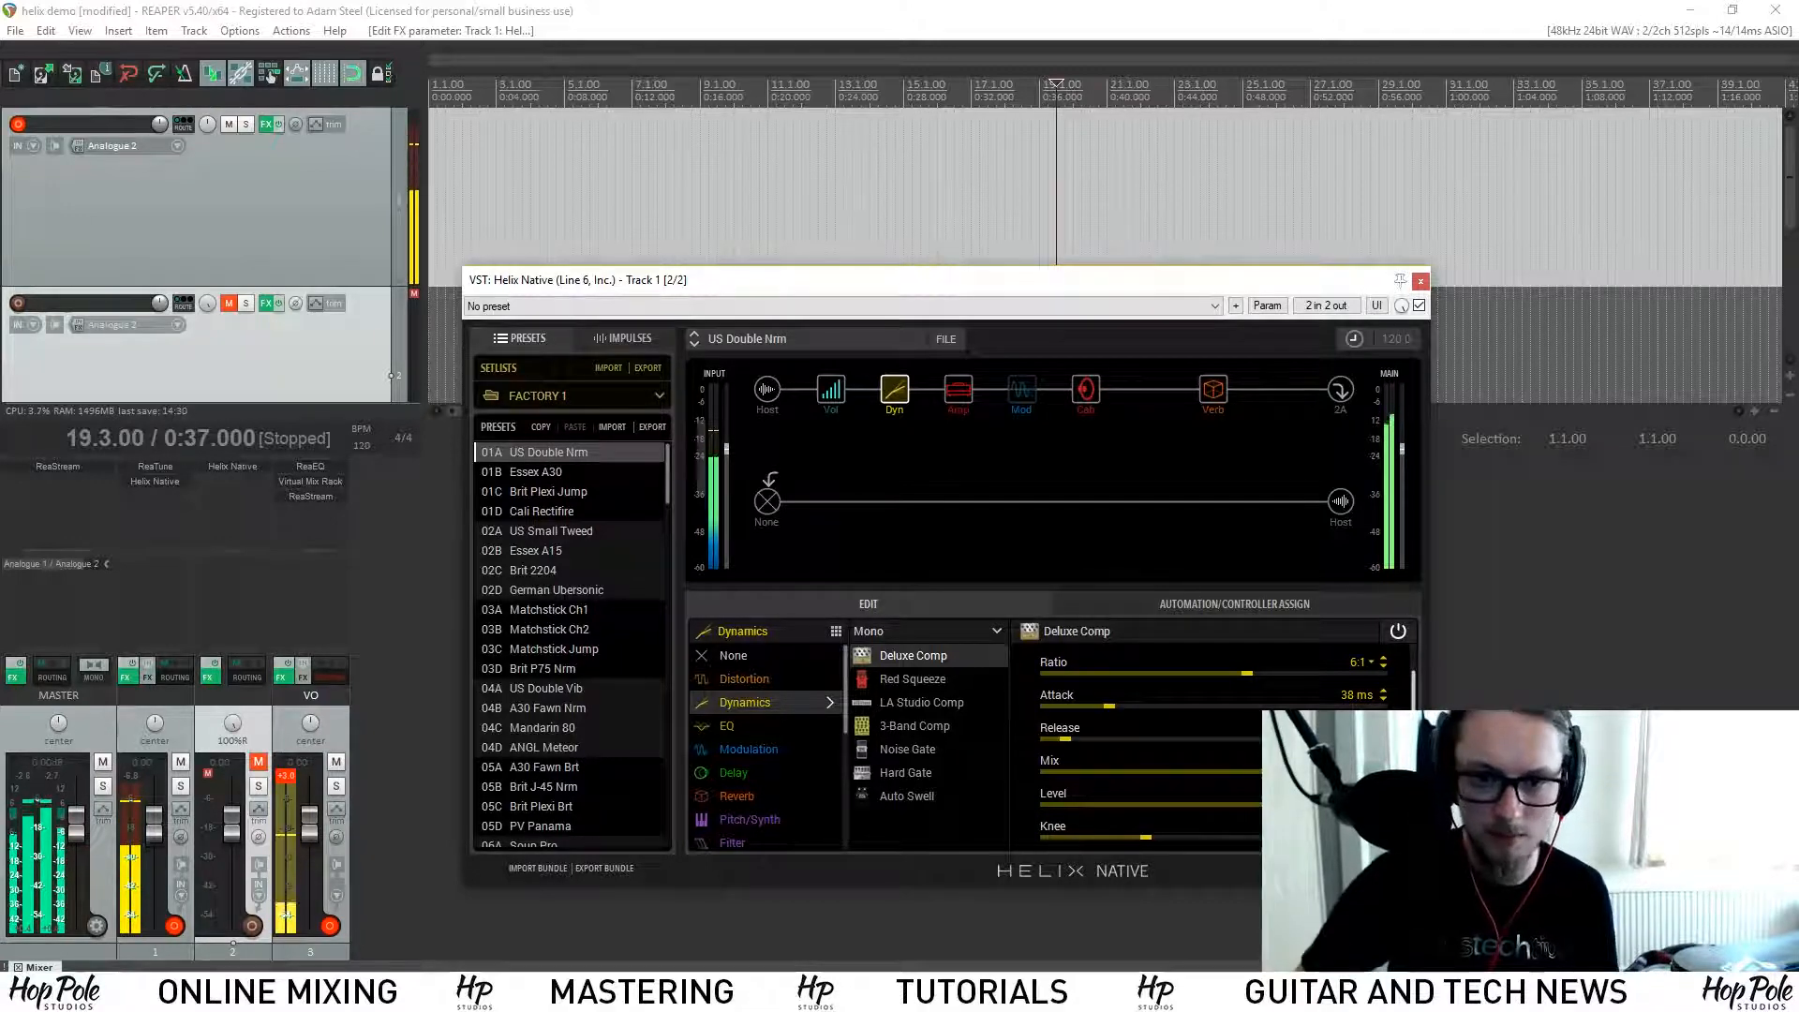
Step: Compare the sound with the Deluxe Comp block bypassed and enabled, leaving it enabled
left_click(1396, 634)
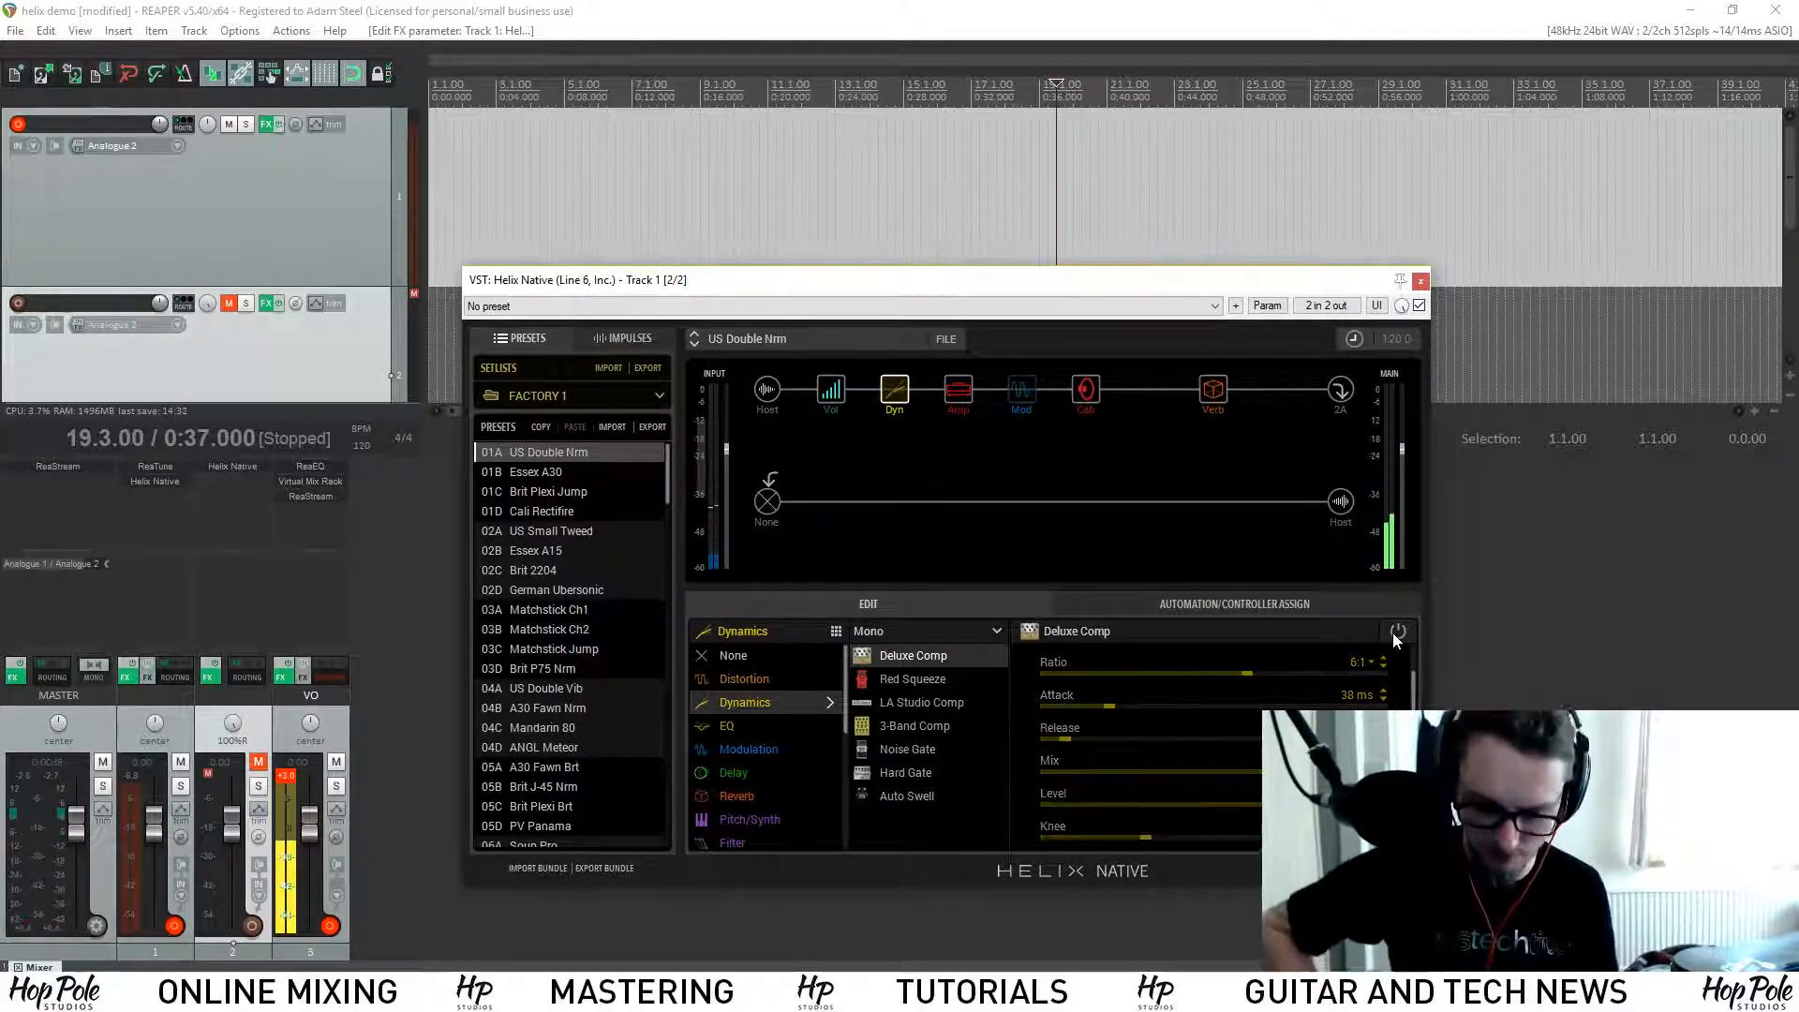
left_click(1395, 634)
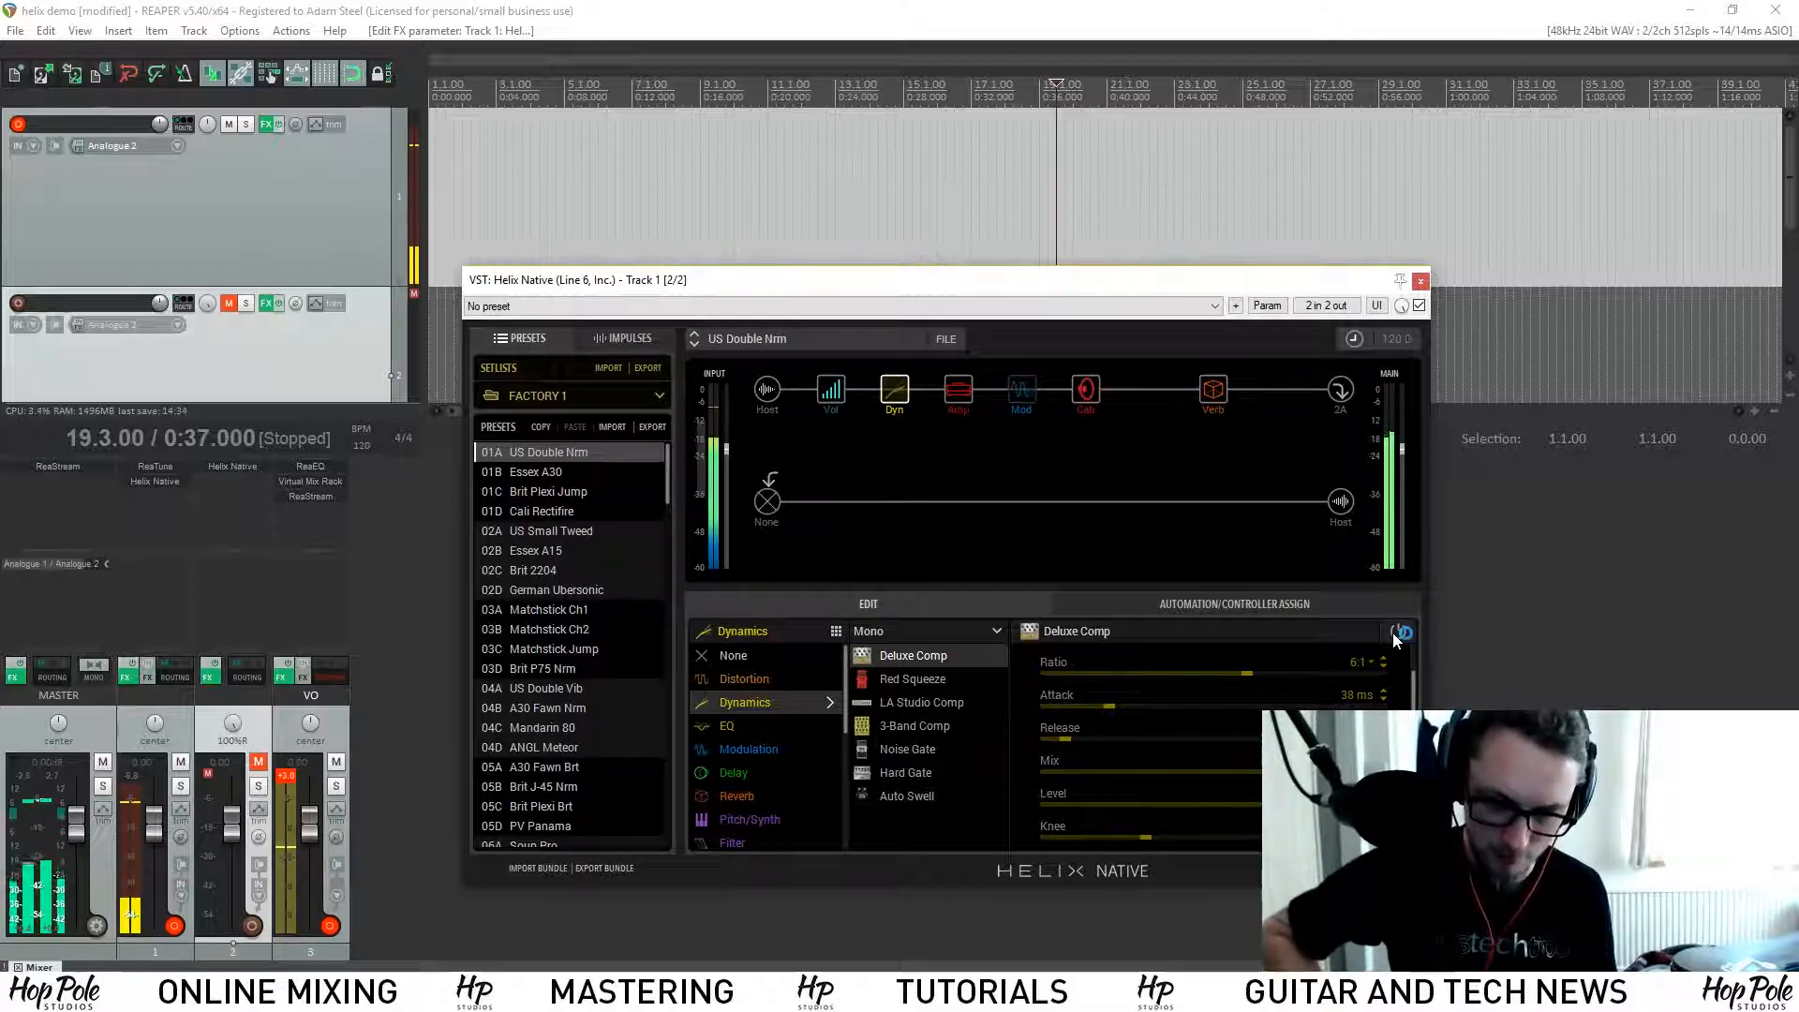
left_click(1394, 635)
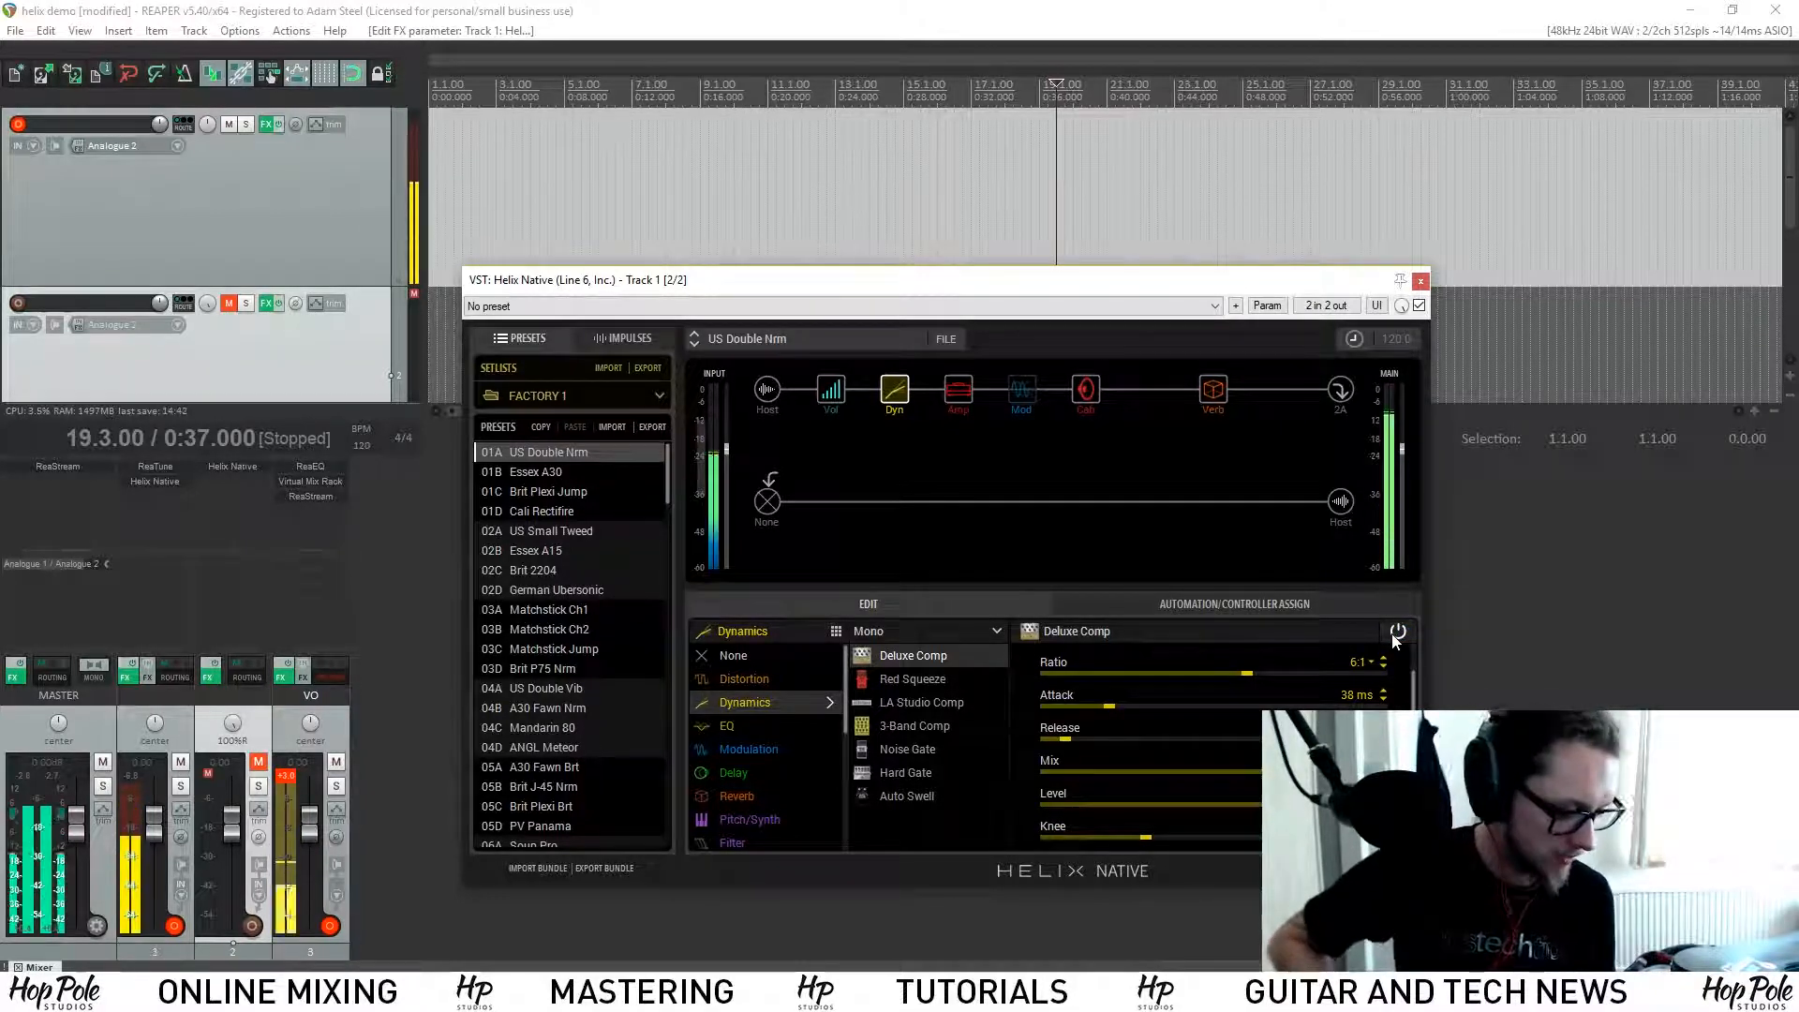
left_click(1396, 632)
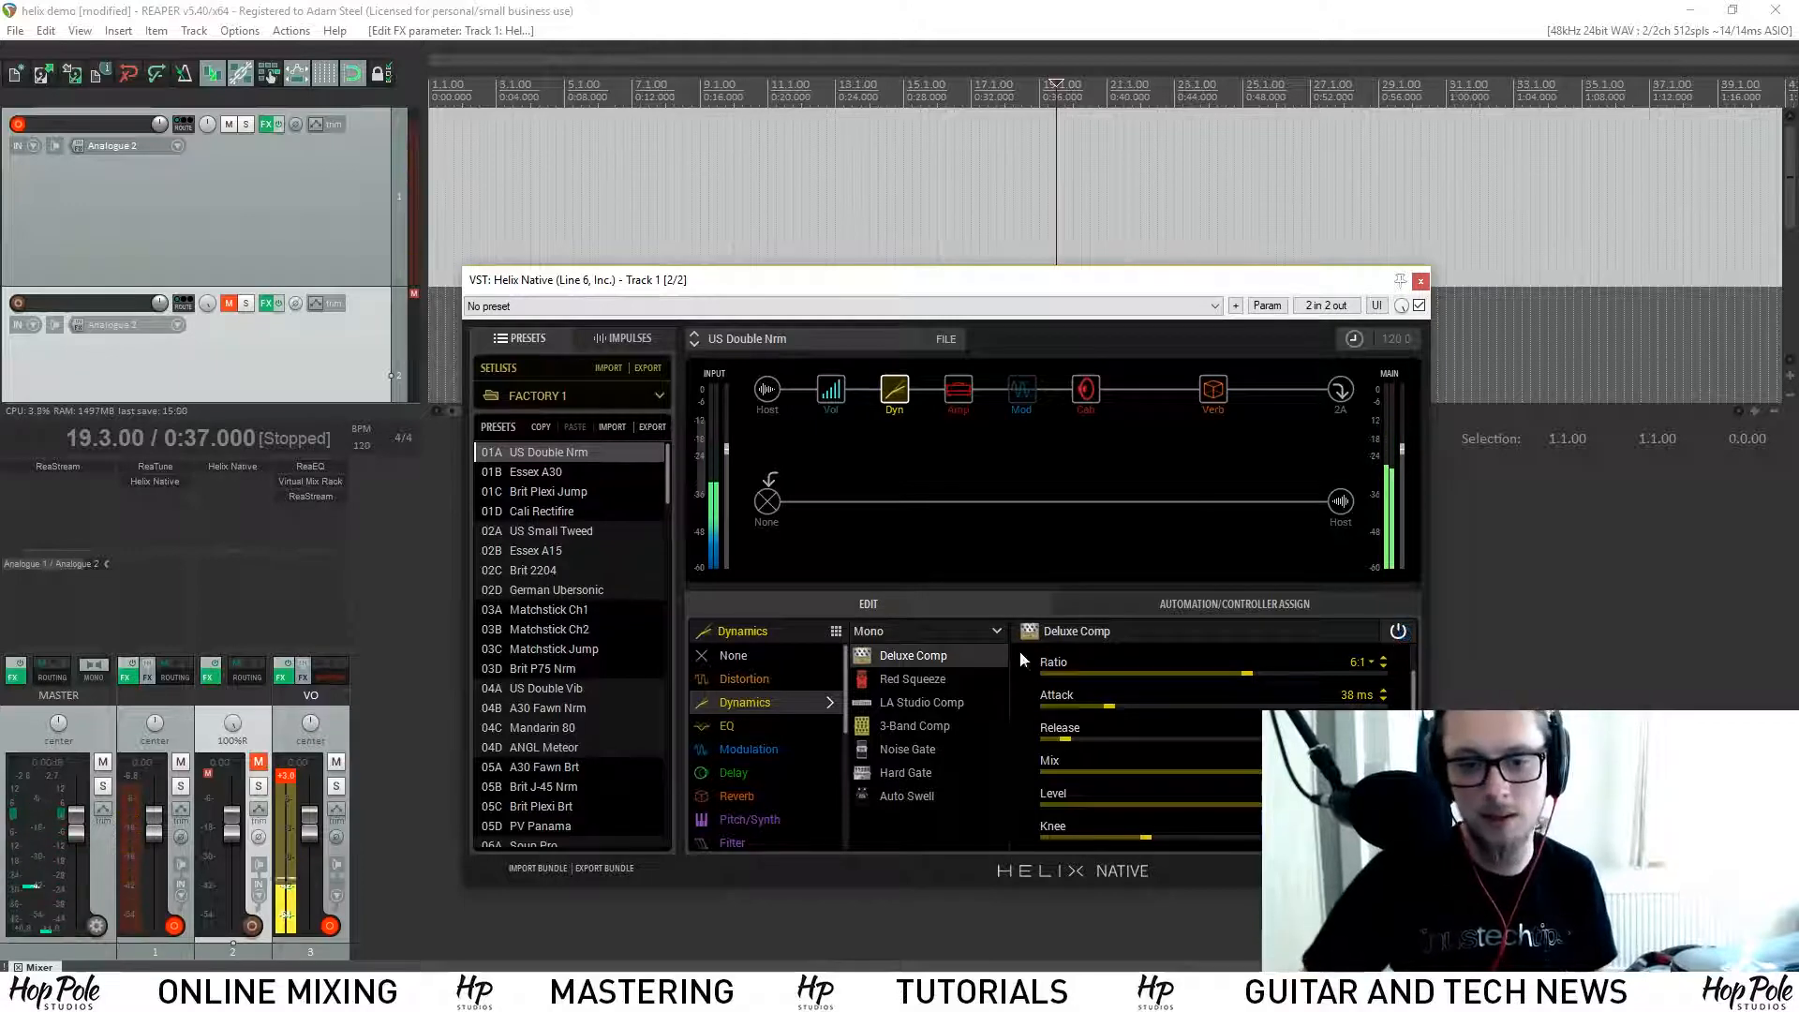
Step: Audition the Red Squeeze, LA Studio Comp and 3-Band Comp models in the dynamics block, reviewing the 3-Band Comp's parameters
left_click(952, 682)
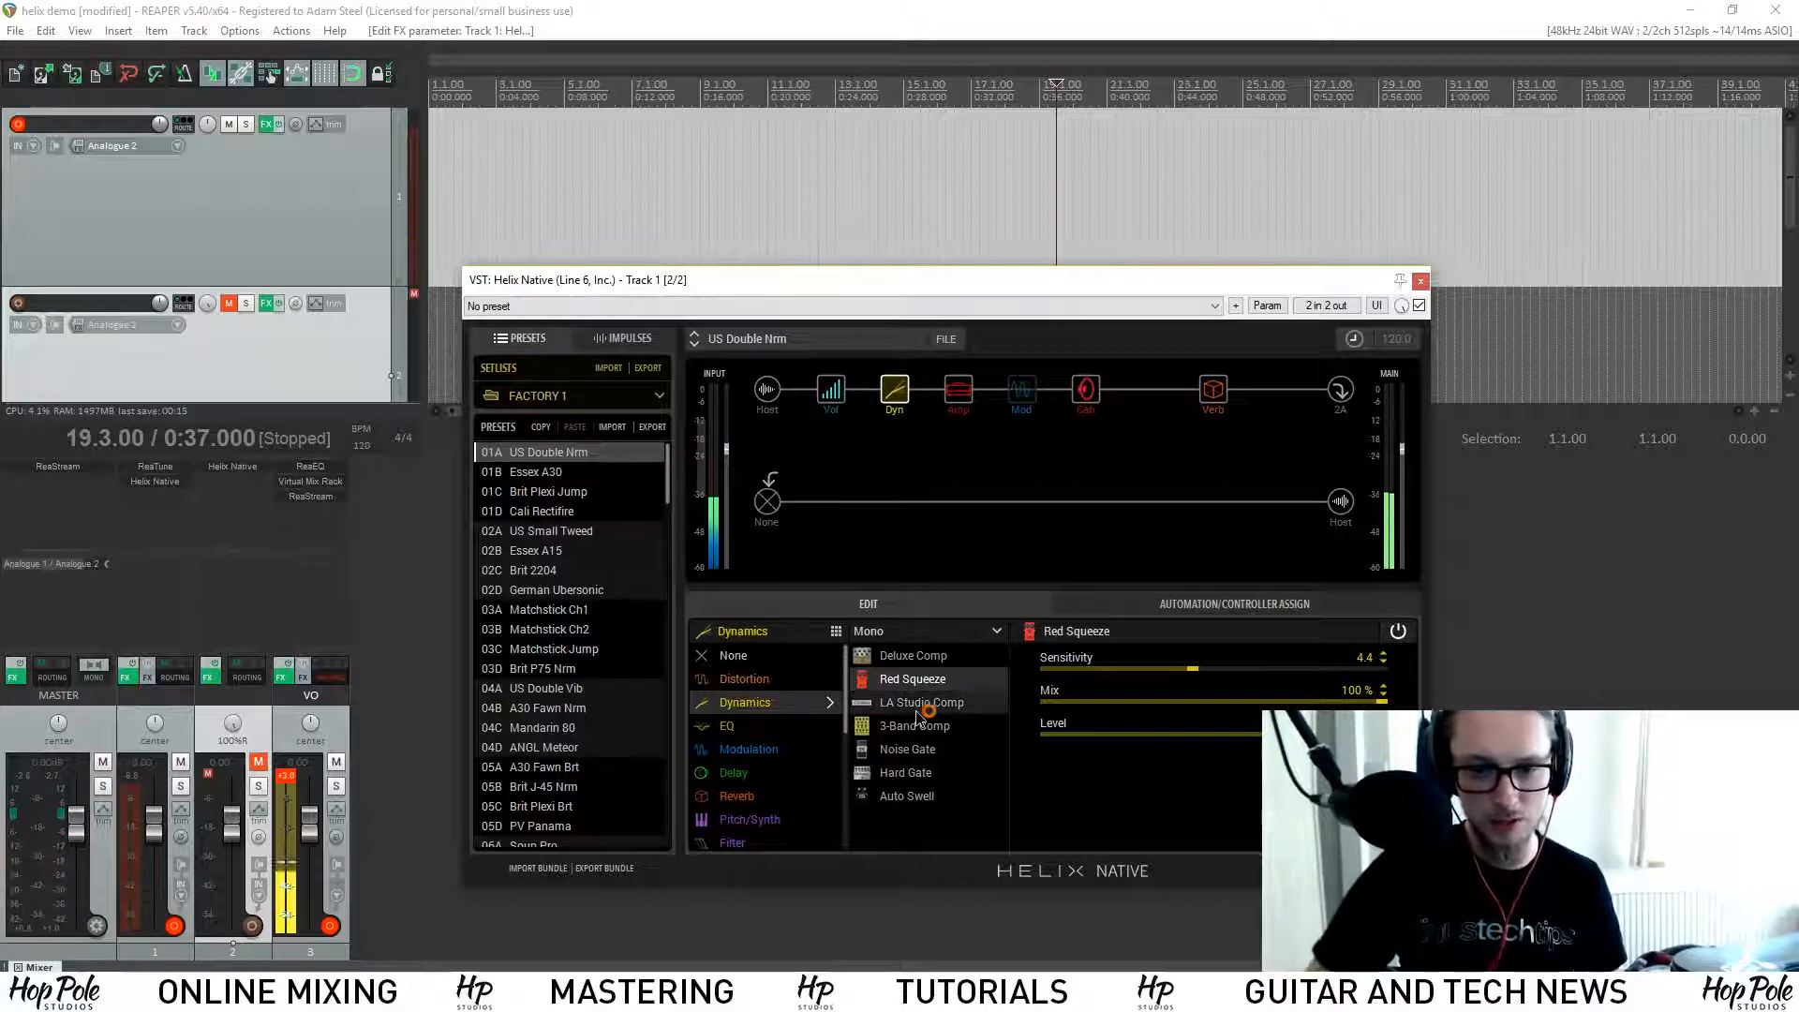
left_click(915, 710)
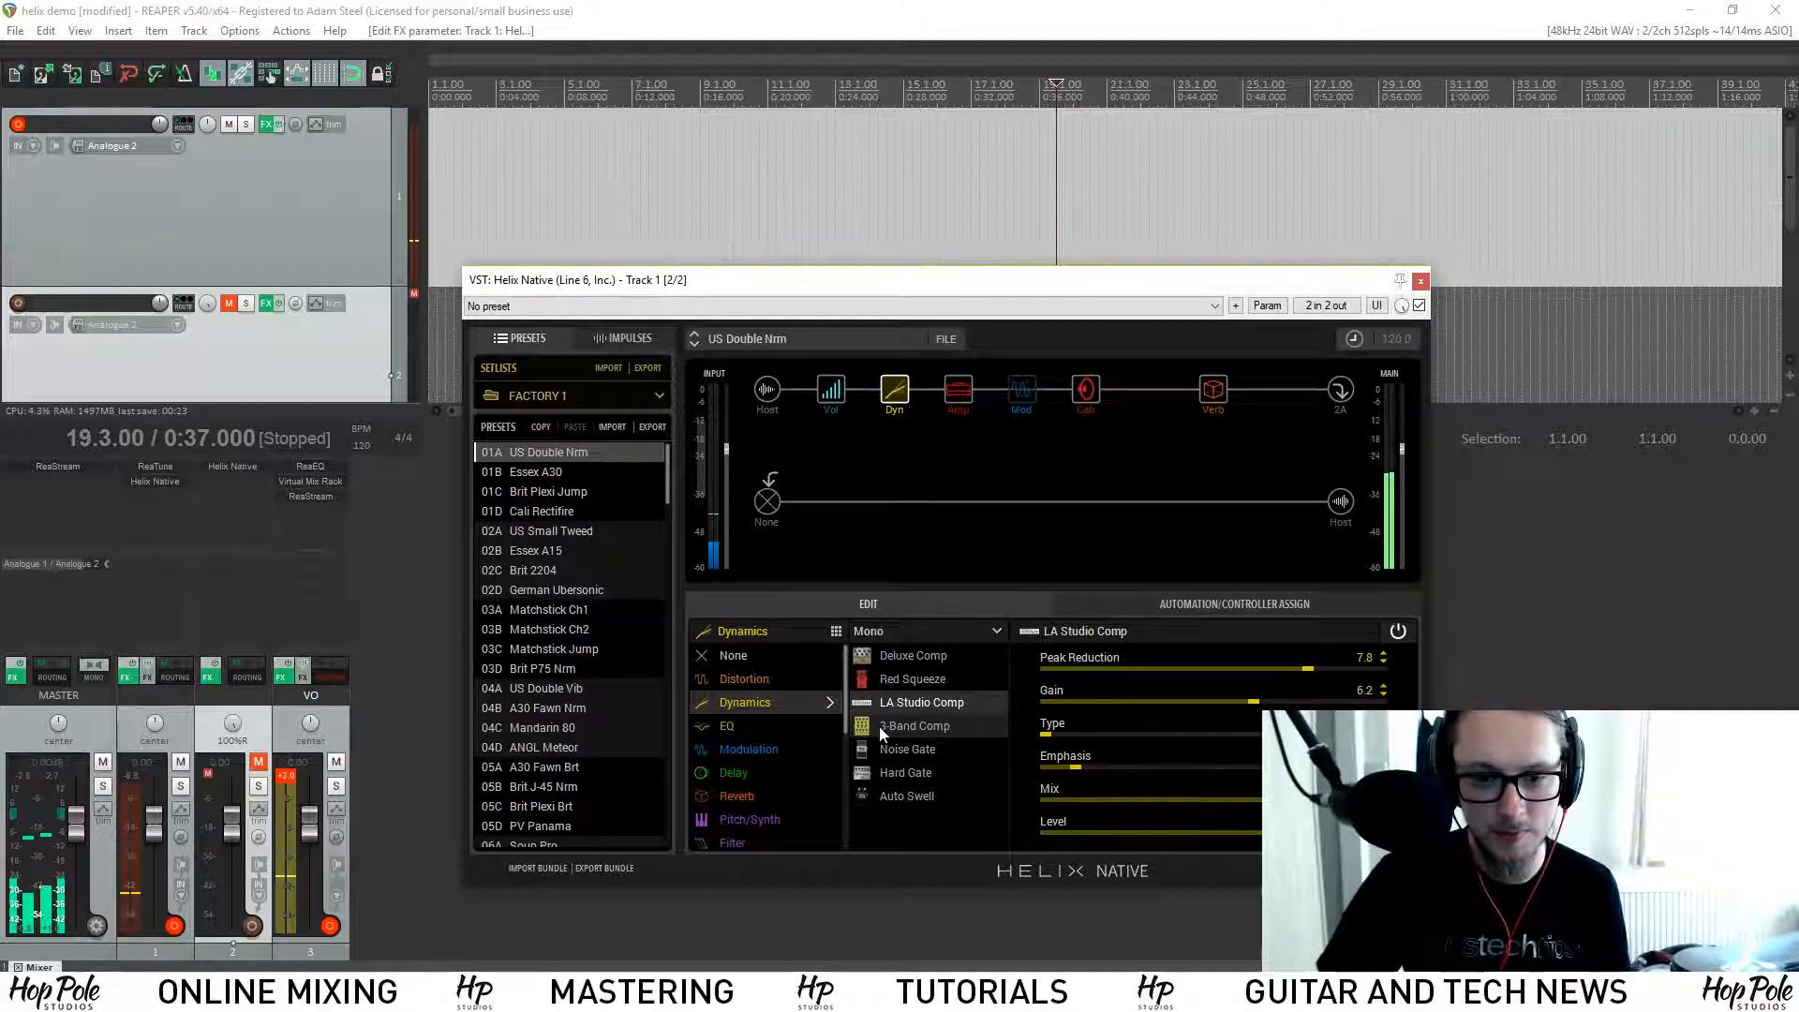
left_click(908, 729)
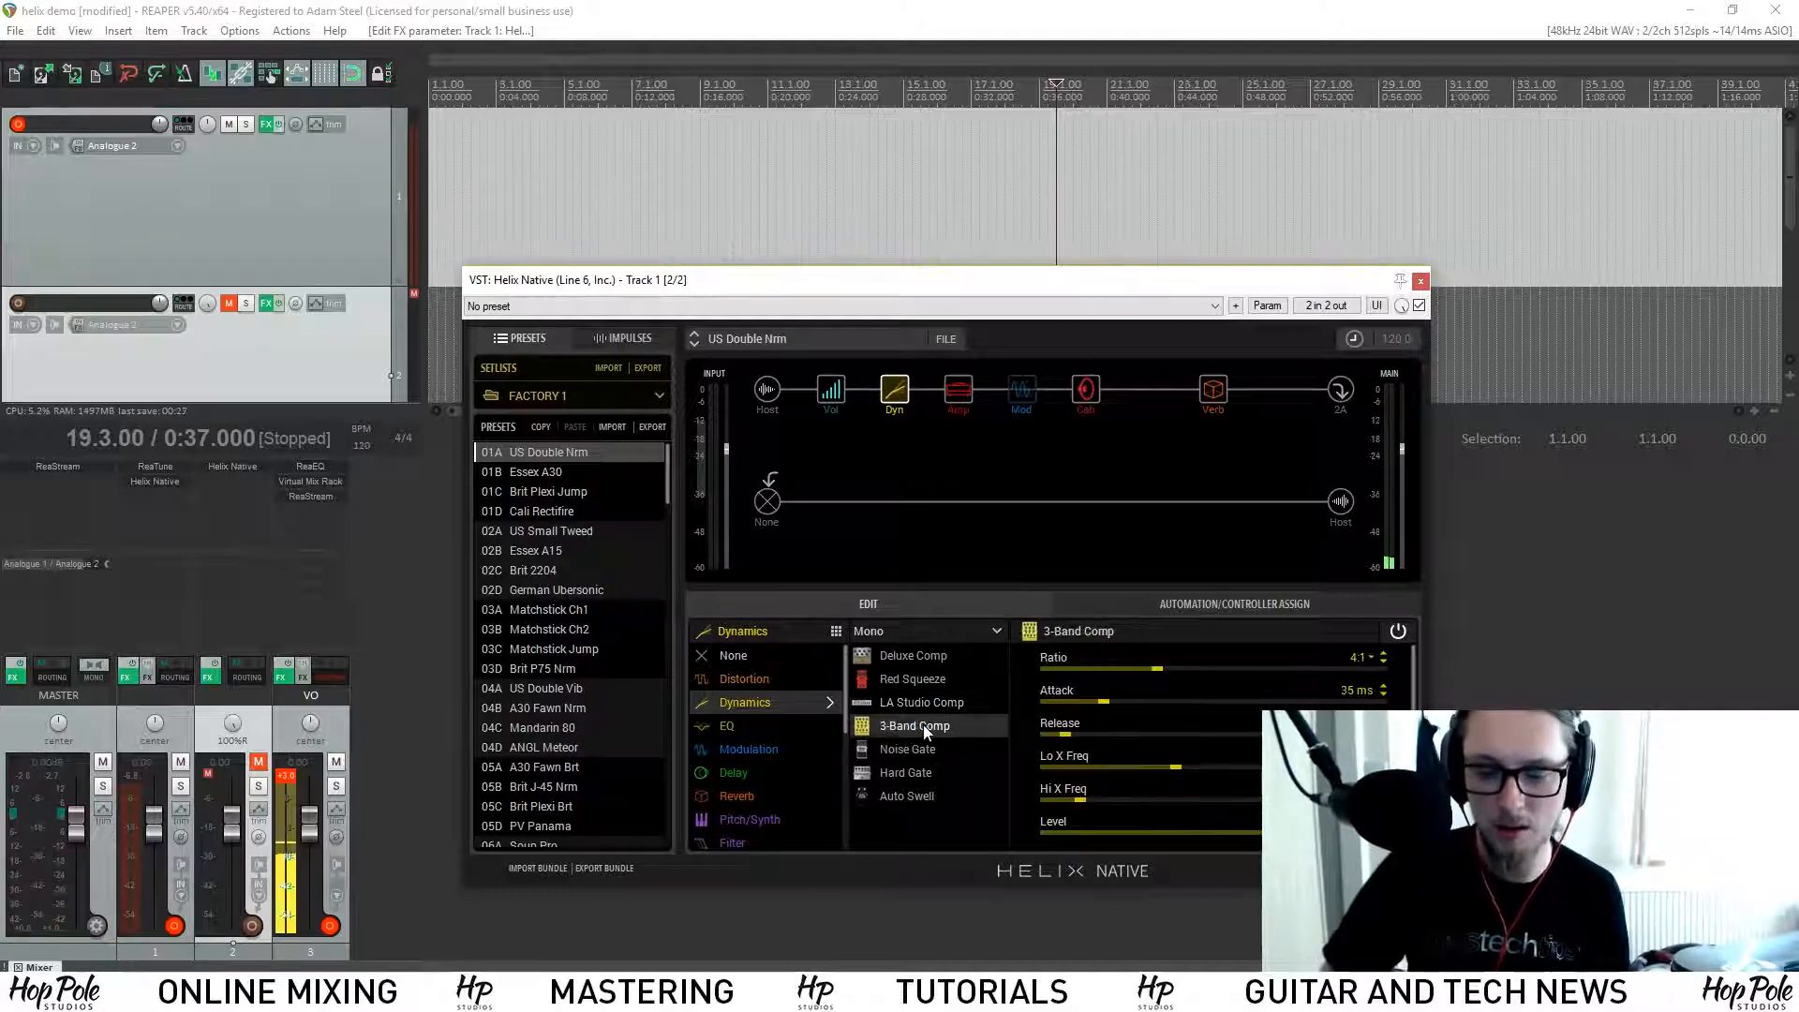
mouse_move(1412, 691)
left_mouse_down()
mouse_move(1413, 794)
mouse_move(1406, 707)
left_mouse_up()
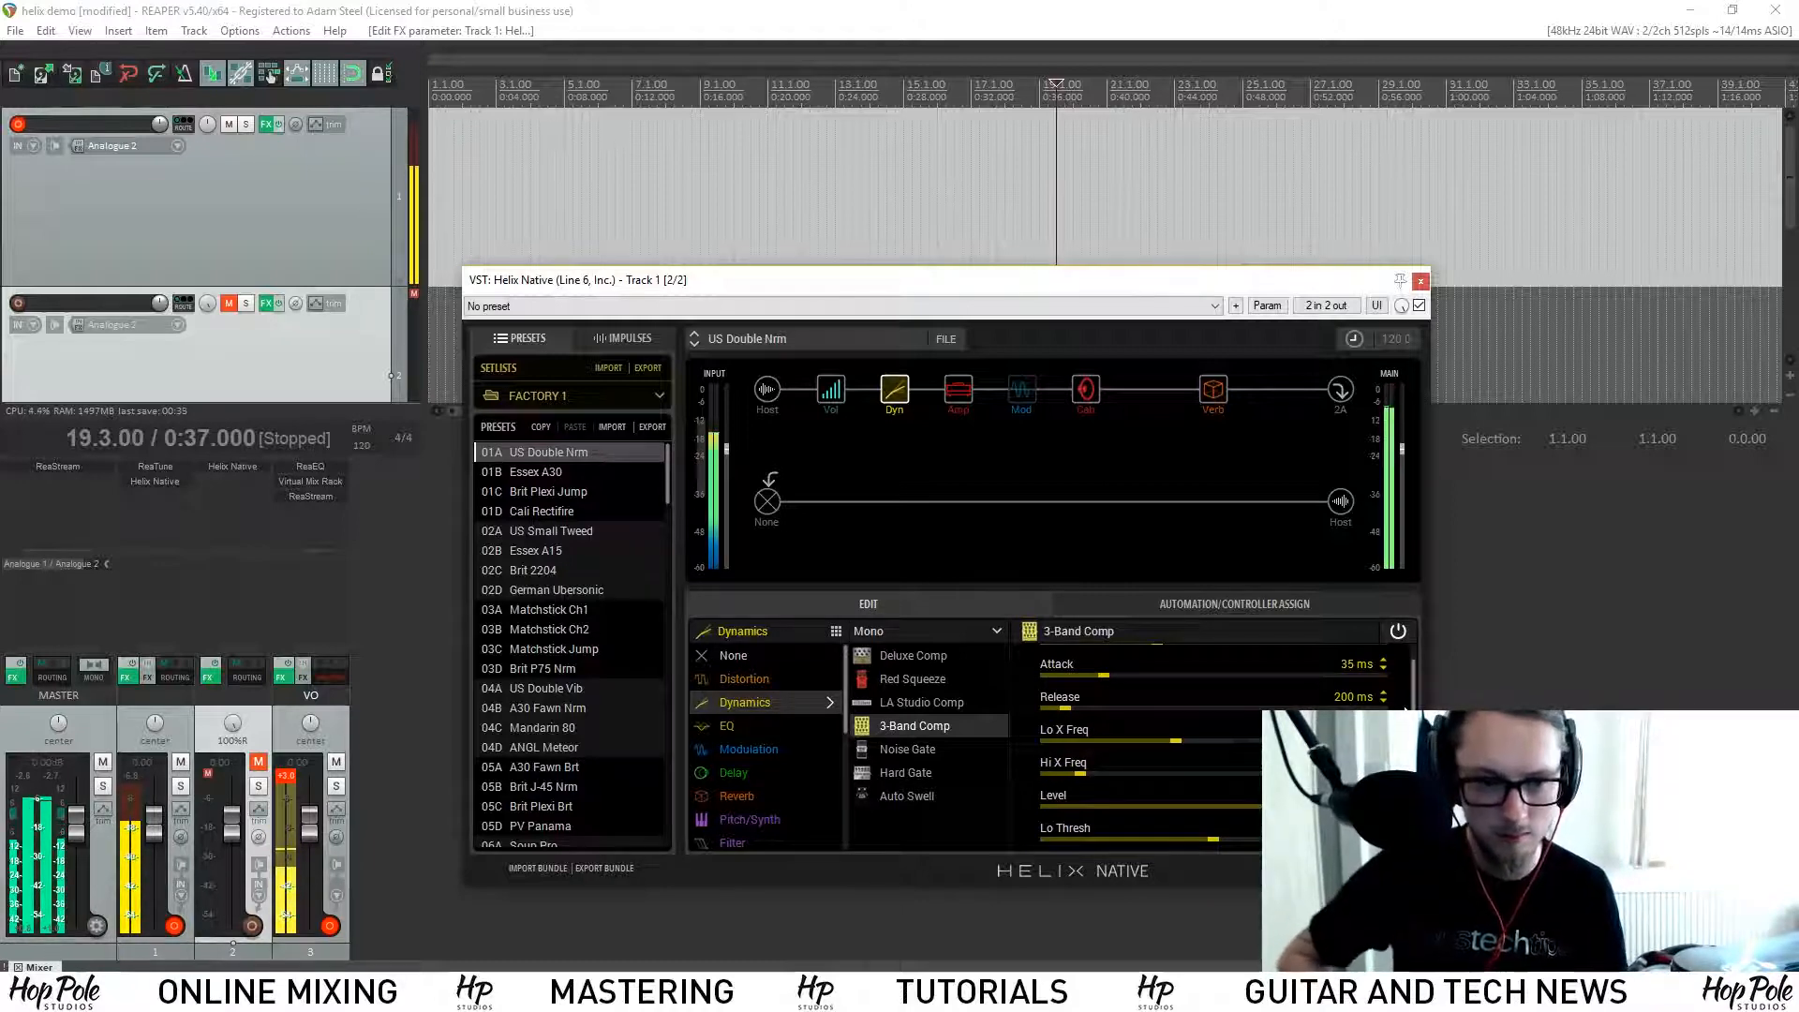
Step: Try the Noise Gate, Hard Gate and Auto Swell models in the dynamics block, raising the Auto Swell's Attack
left_click(917, 748)
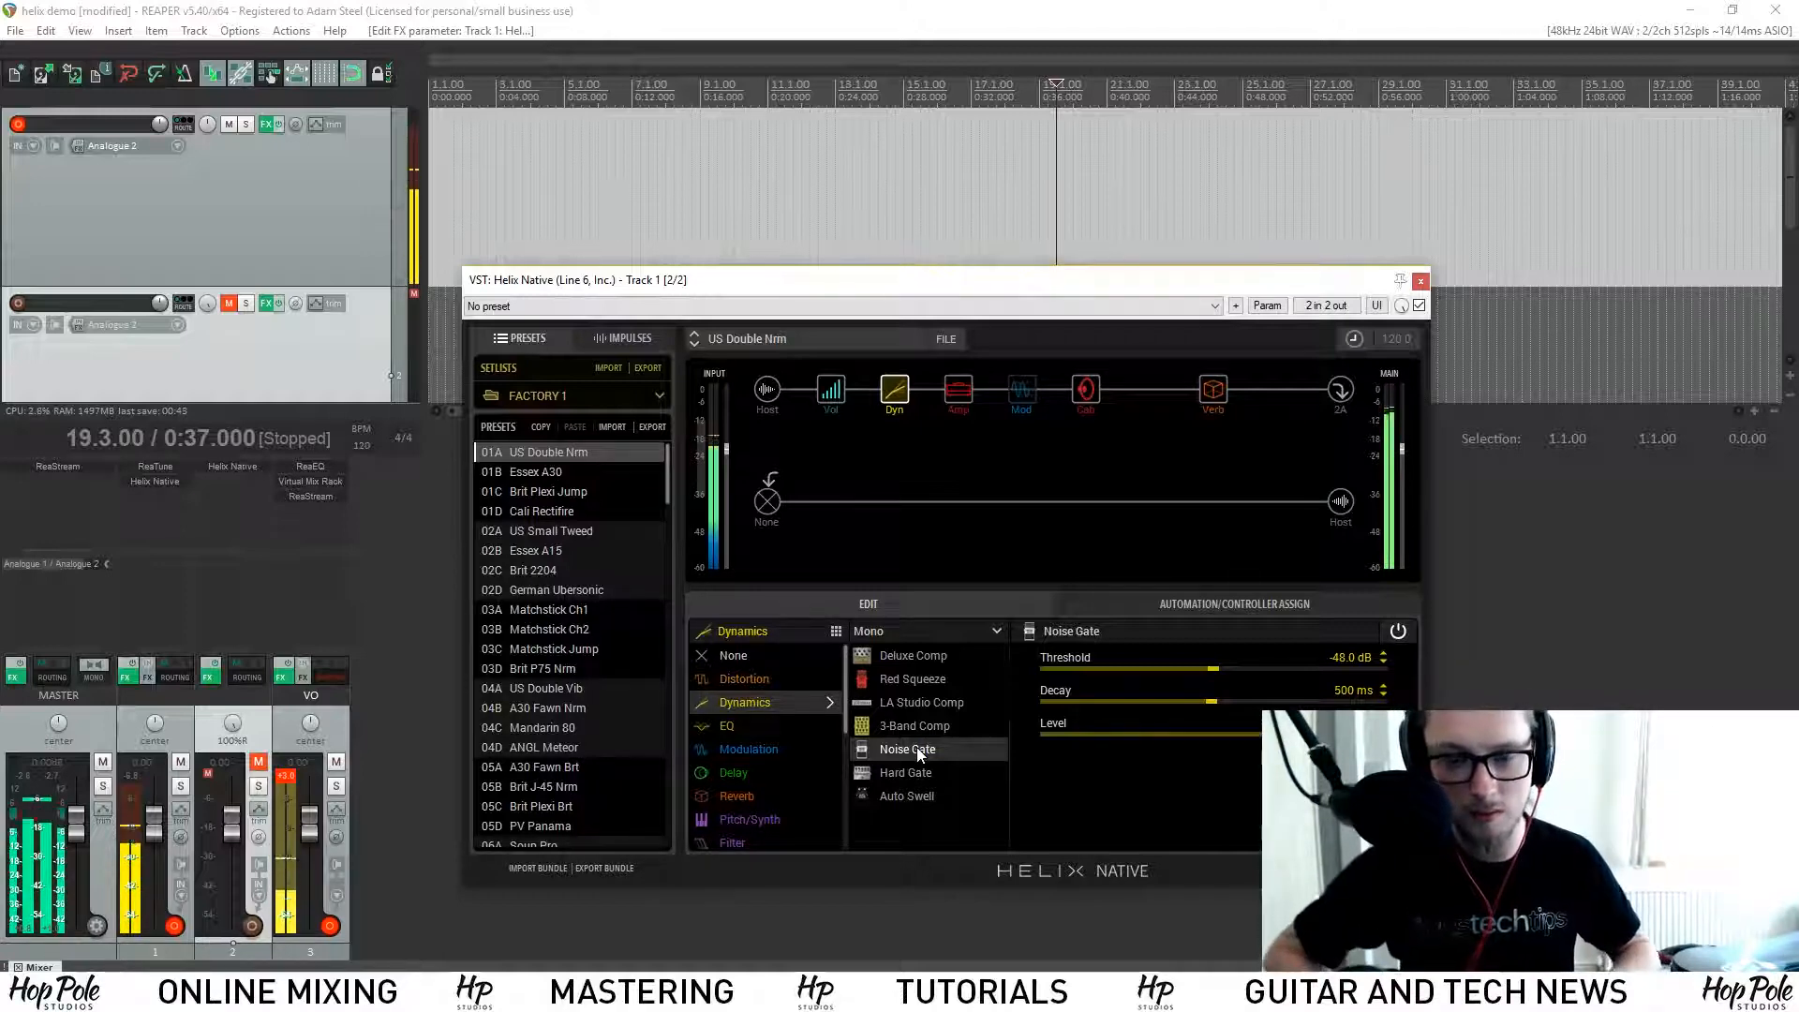
left_click(920, 773)
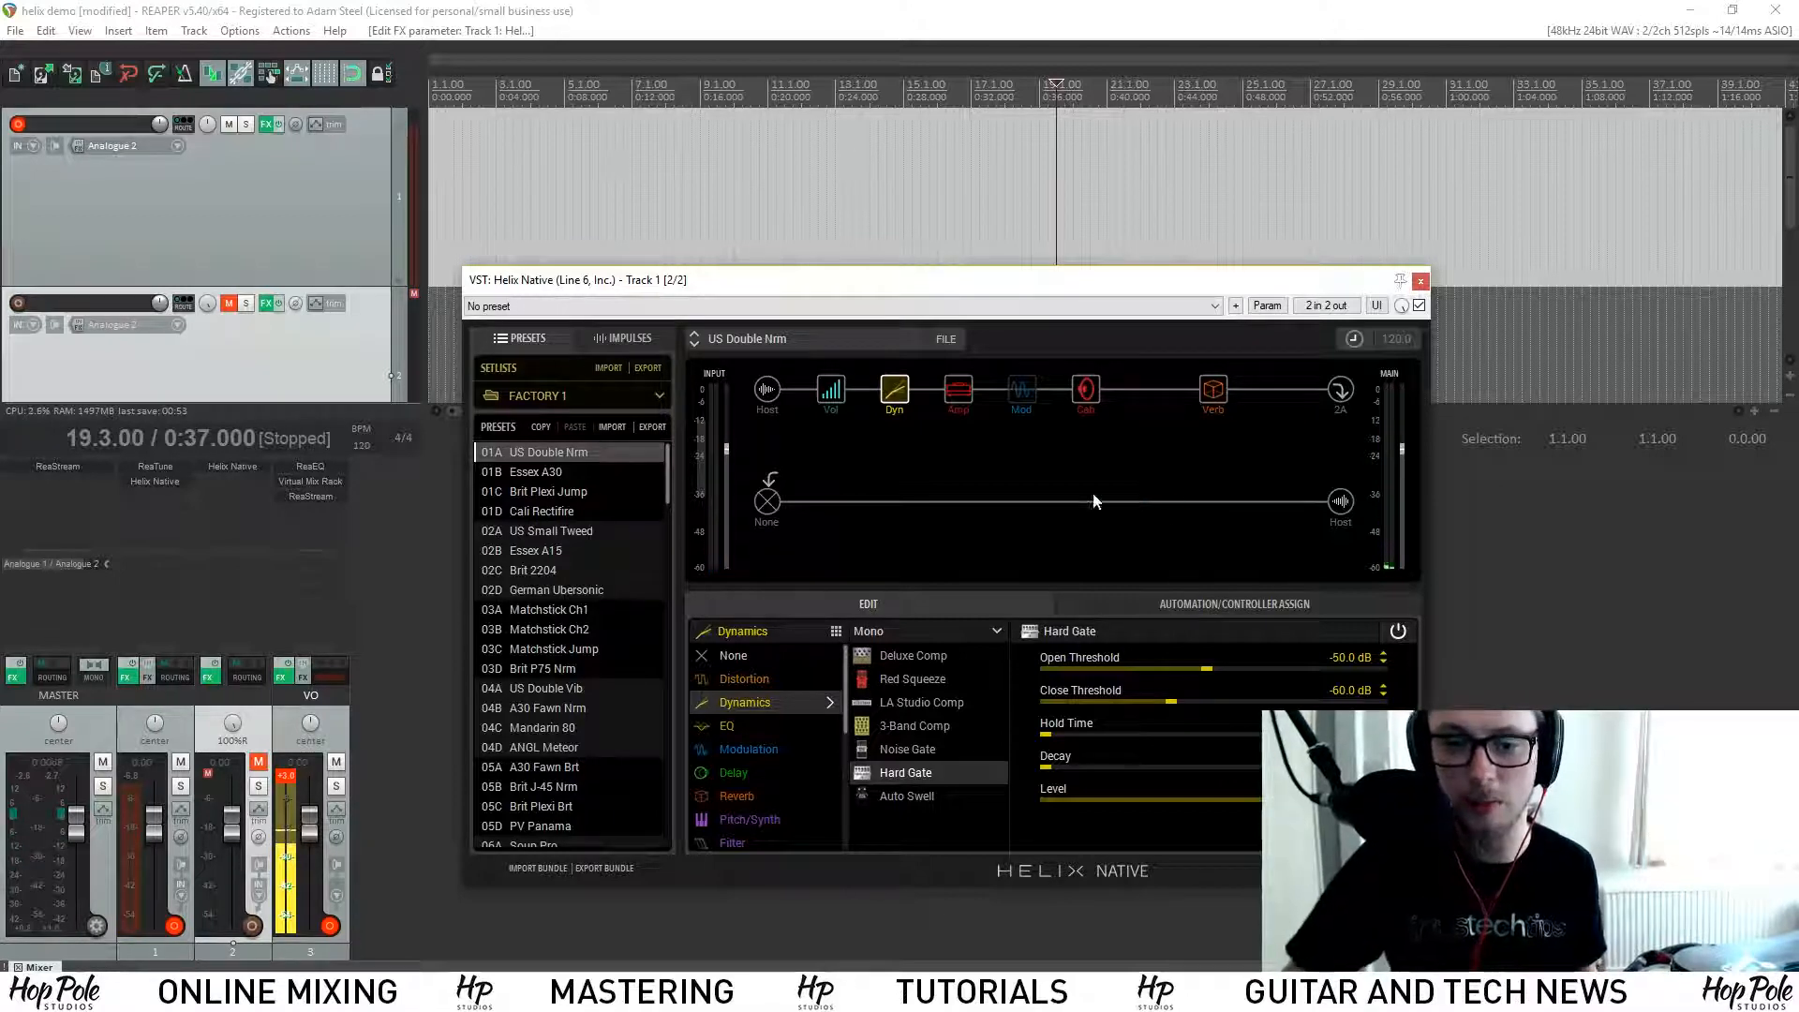
left_click(922, 802)
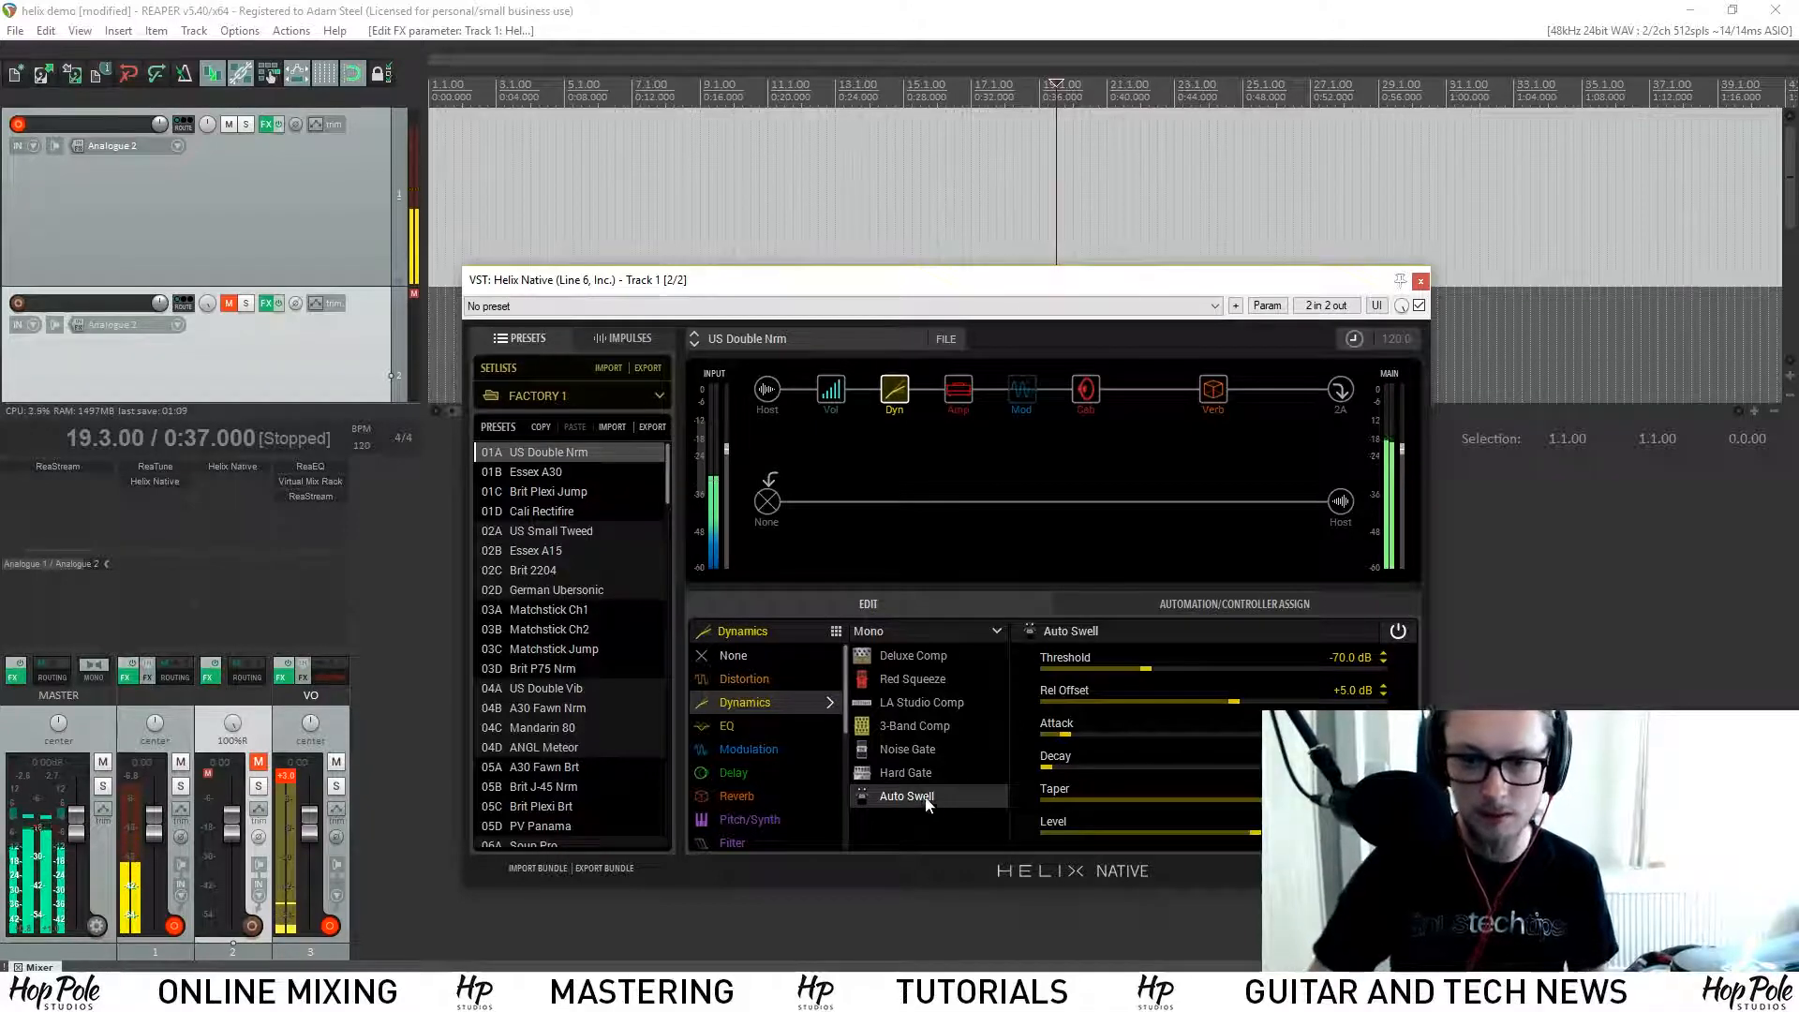
left_click_drag(1066, 734, 1101, 734)
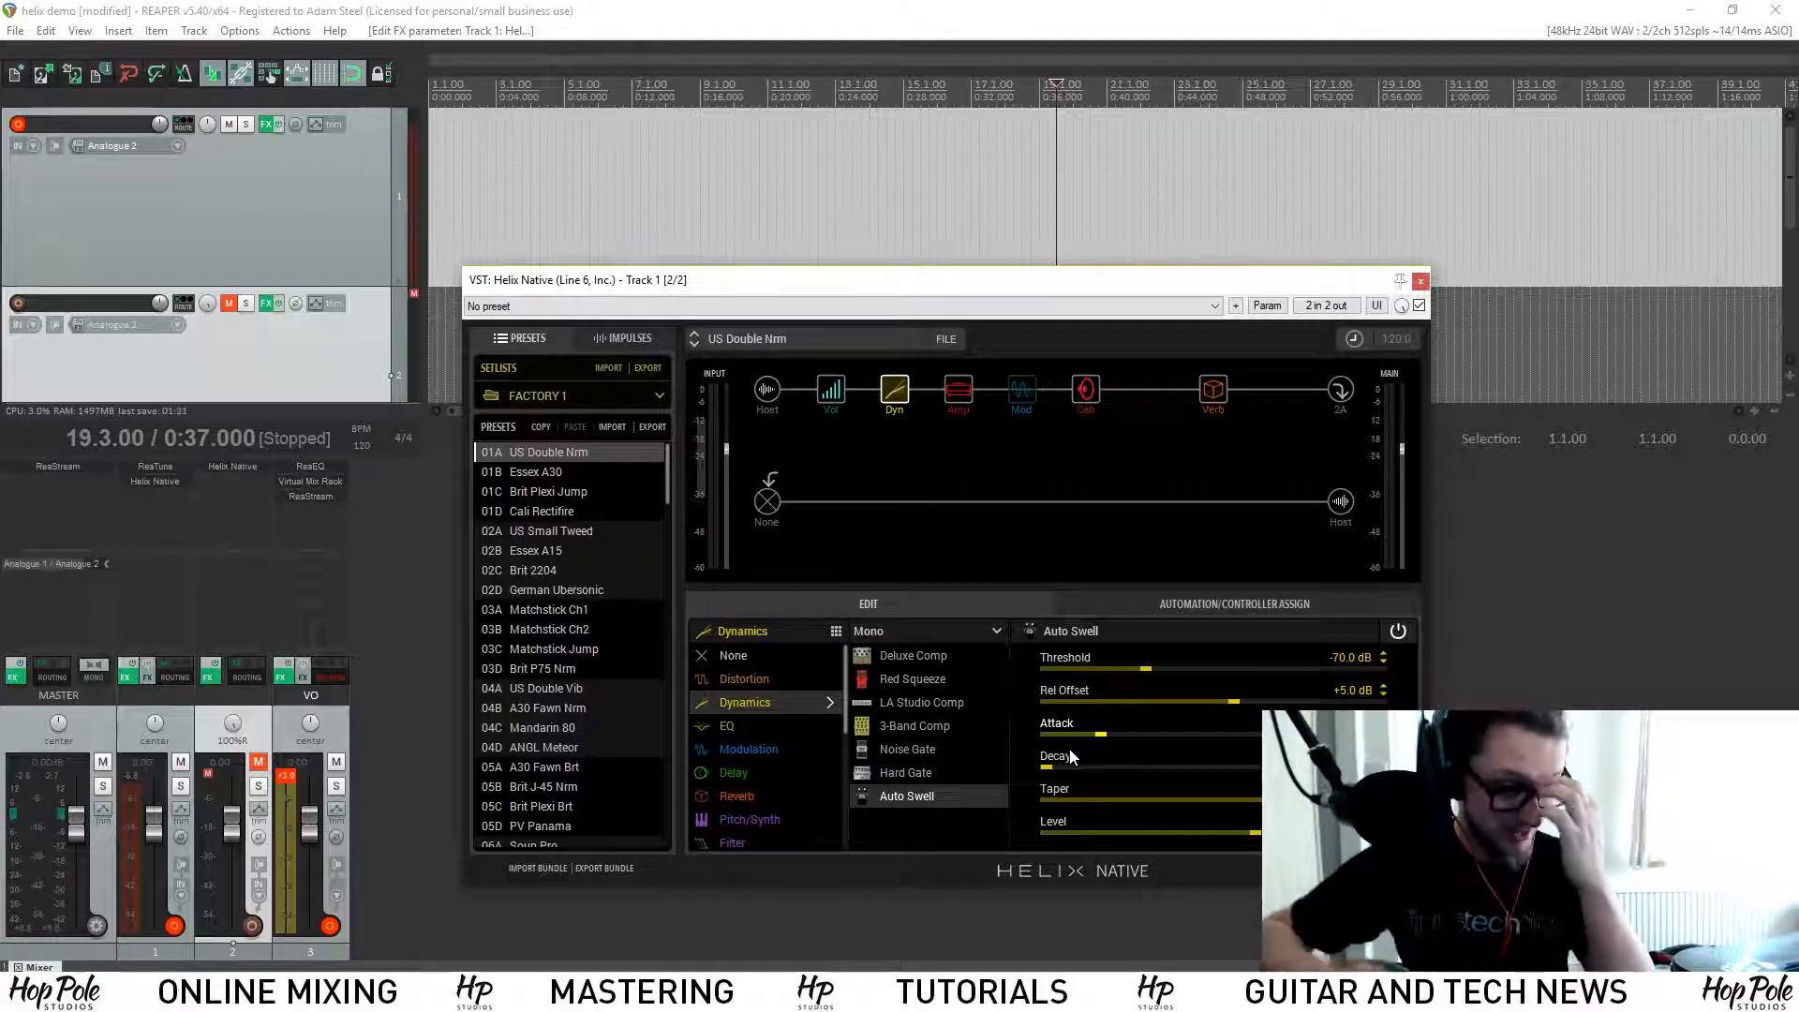
Step: Replace the dynamics block with a mono Simple EQ, raising its Mid and High Gain and setting Low Gain to -3.6 dB
left_click(789, 722)
left_click(896, 661)
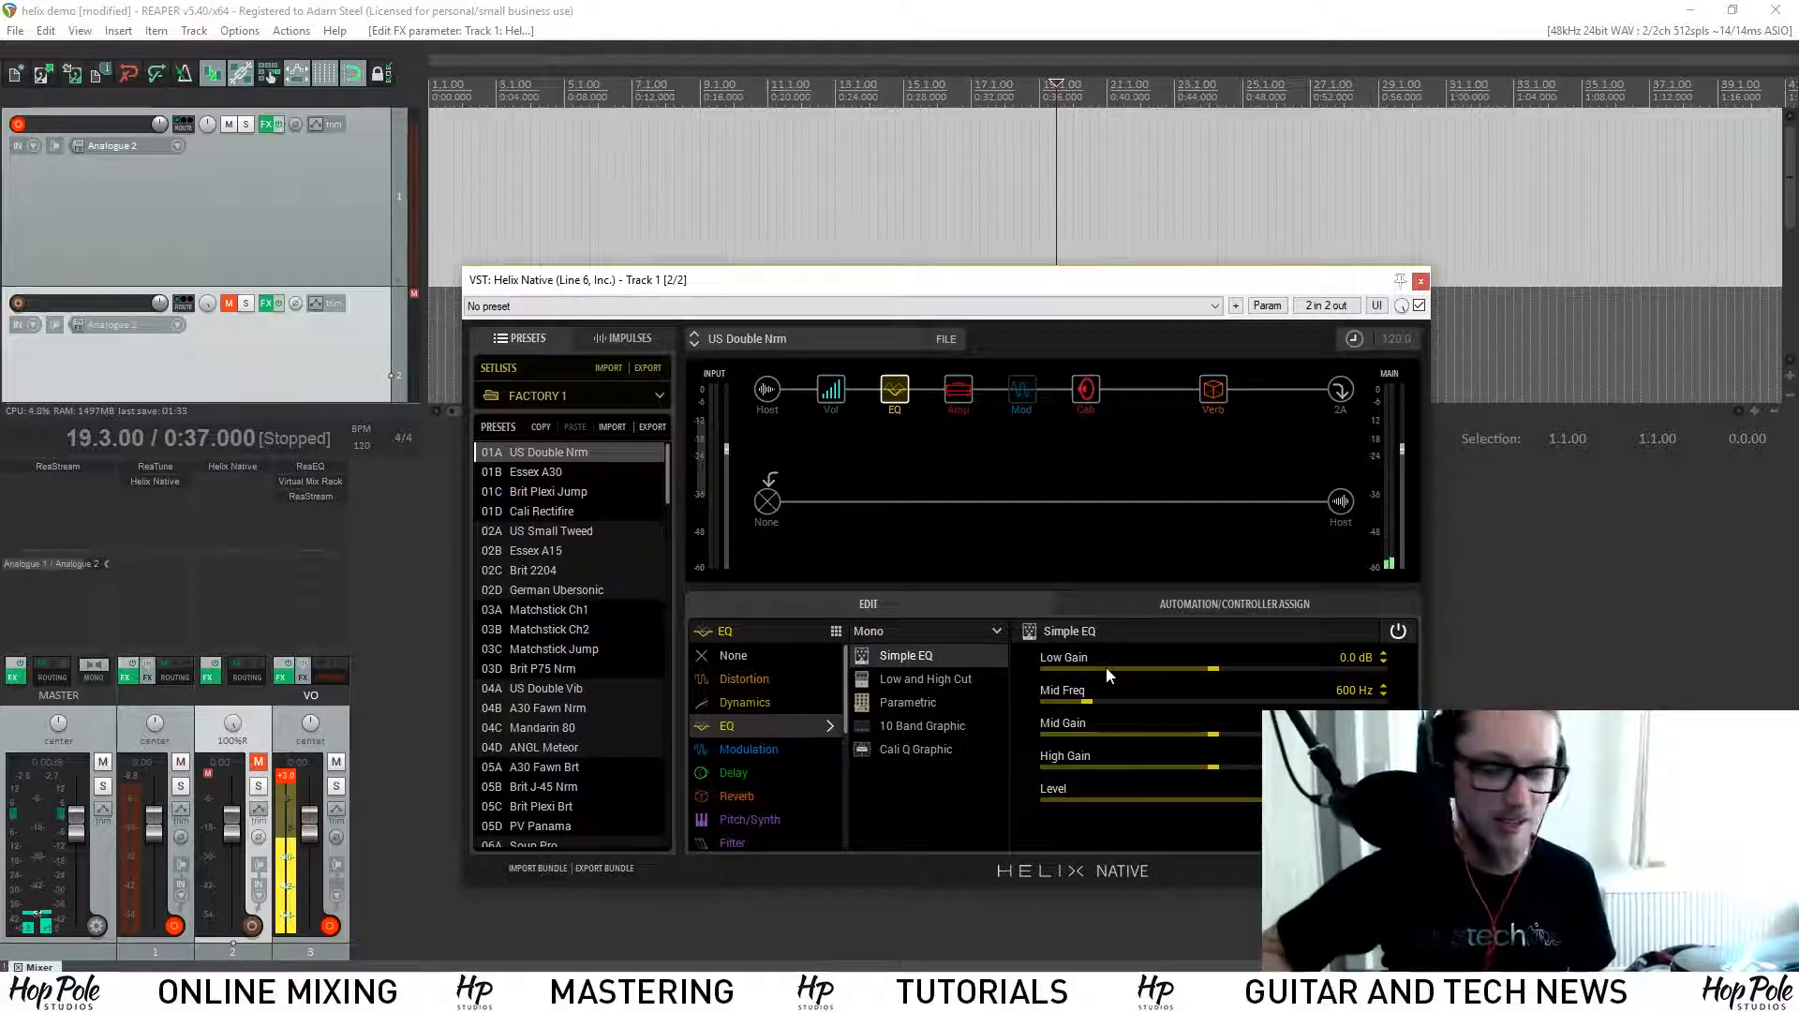
left_click_drag(1215, 735, 1286, 736)
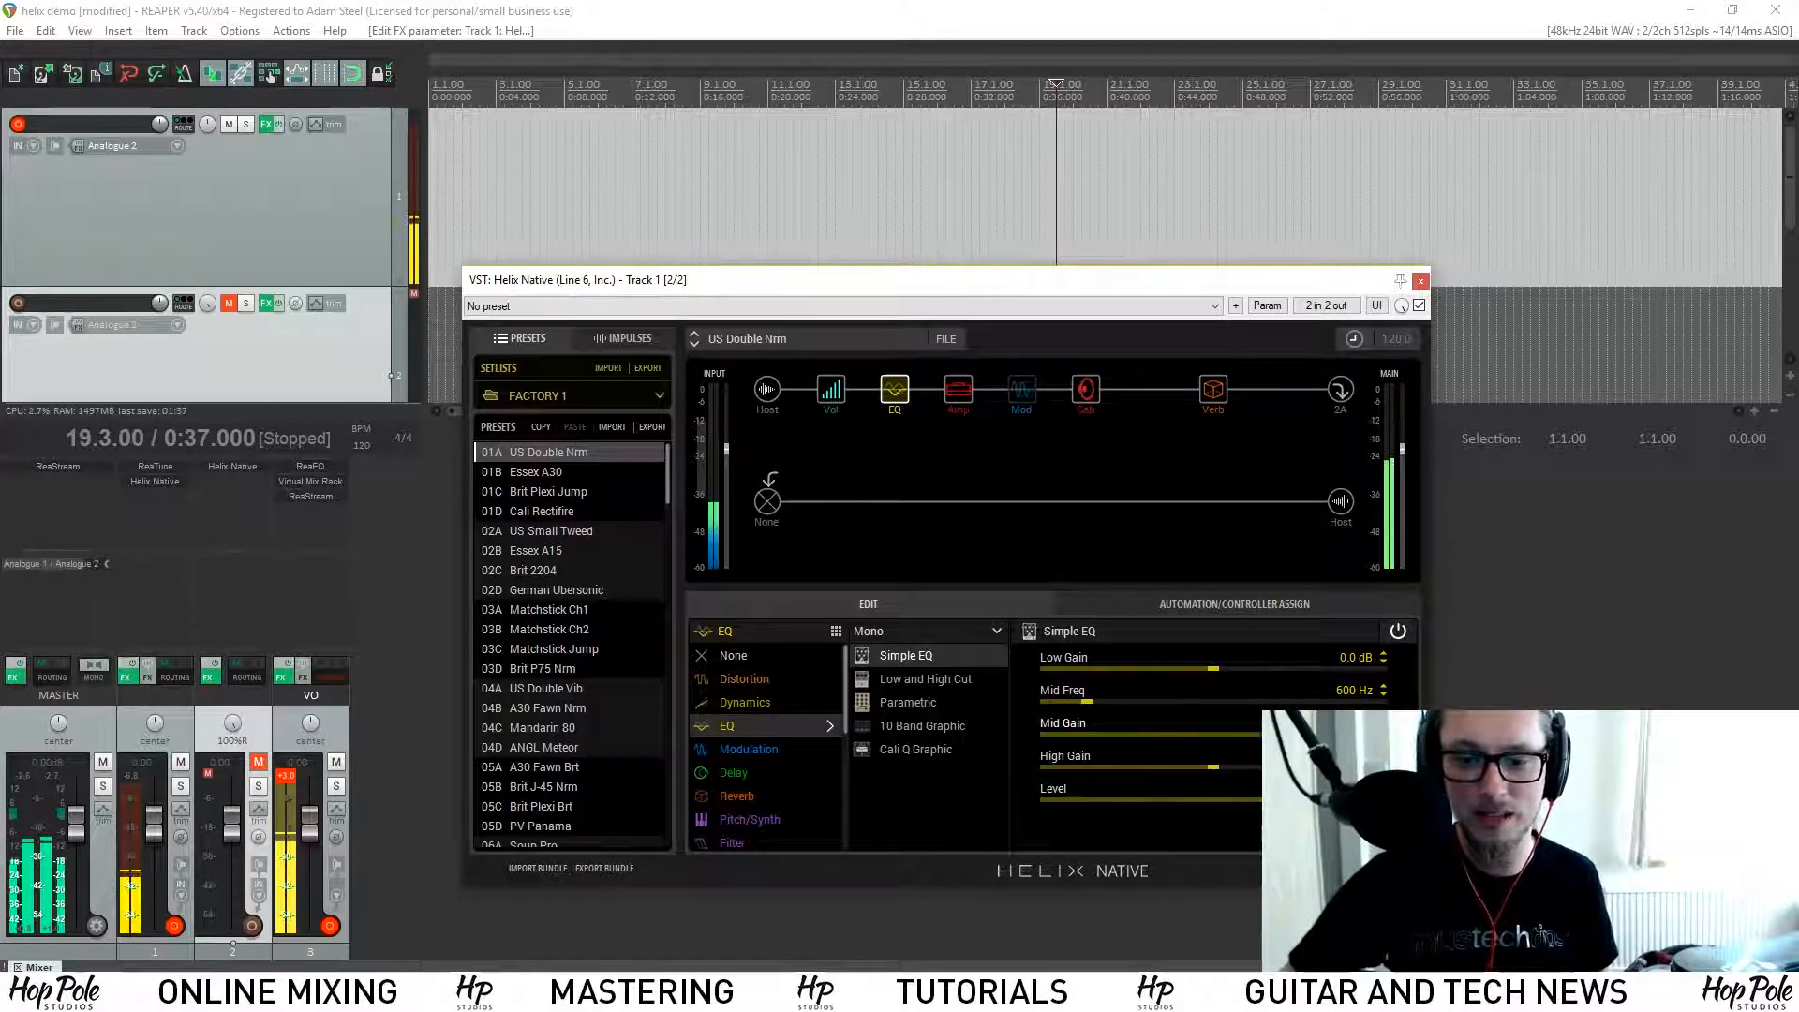
left_click_drag(1216, 667, 1162, 668)
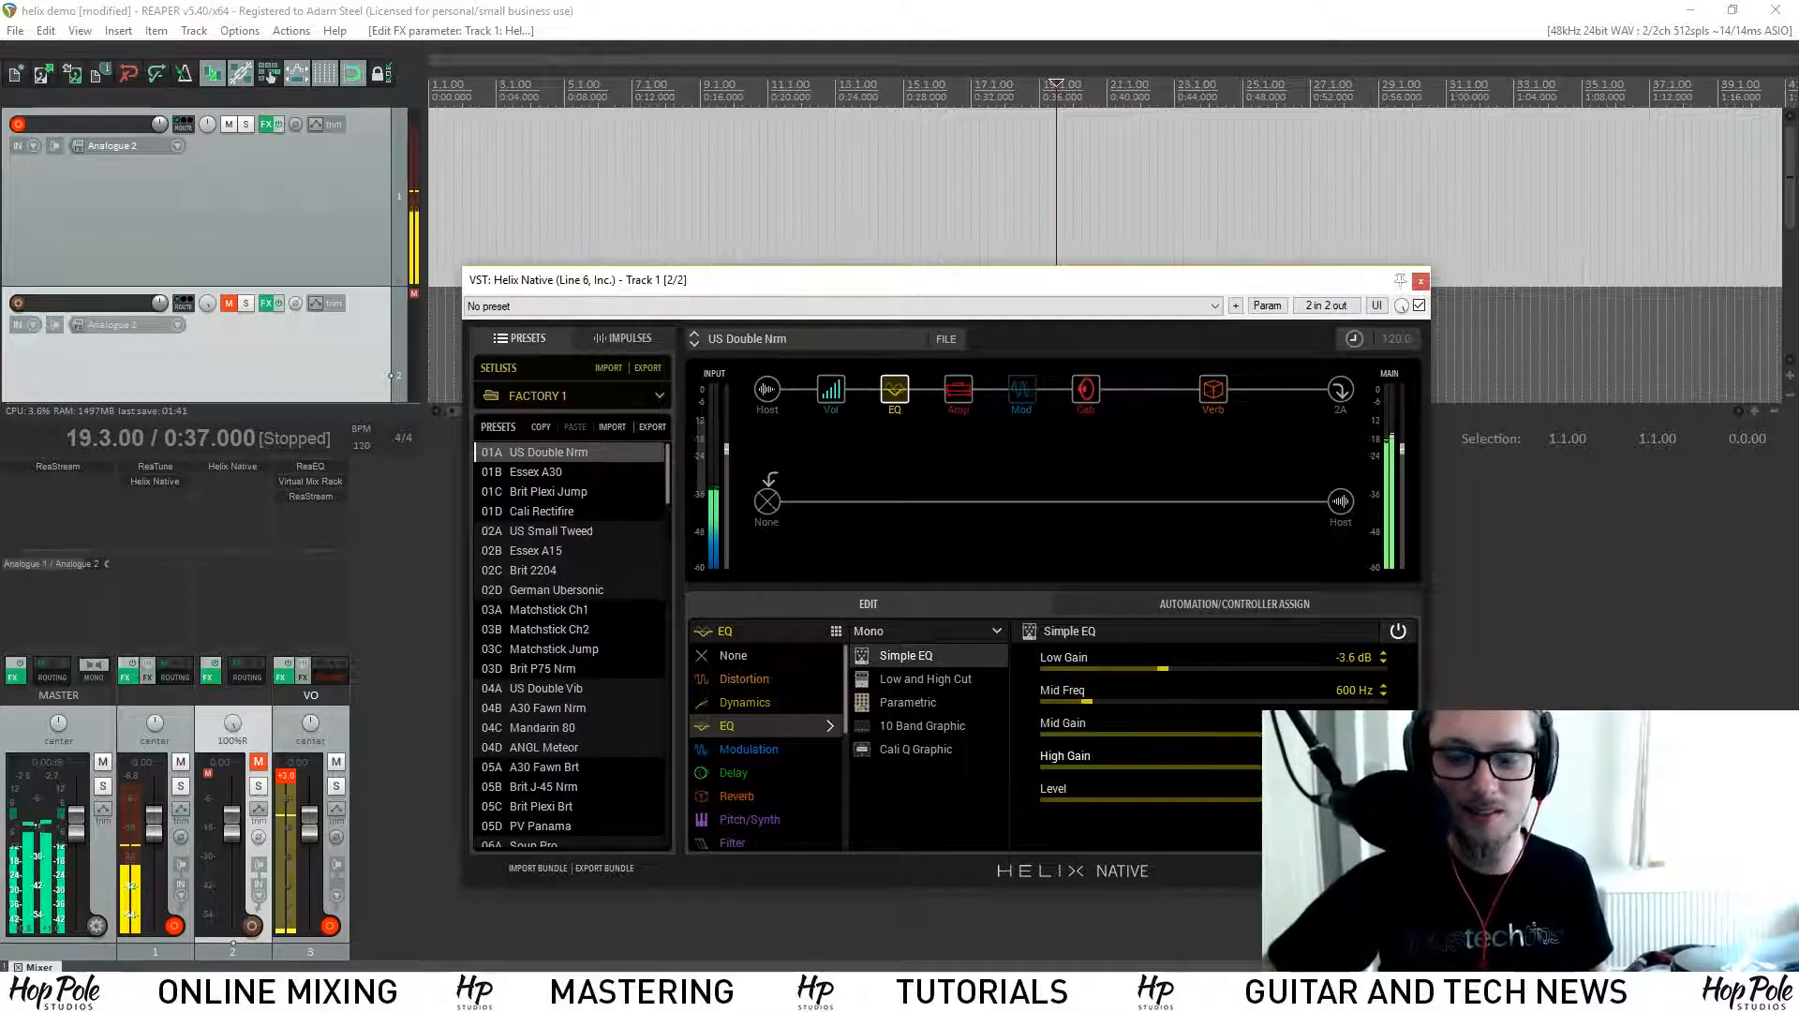
Step: Try the EQ block between the cab and reverb, and return it to its place before the amp
left_click_drag(901, 398, 1173, 427)
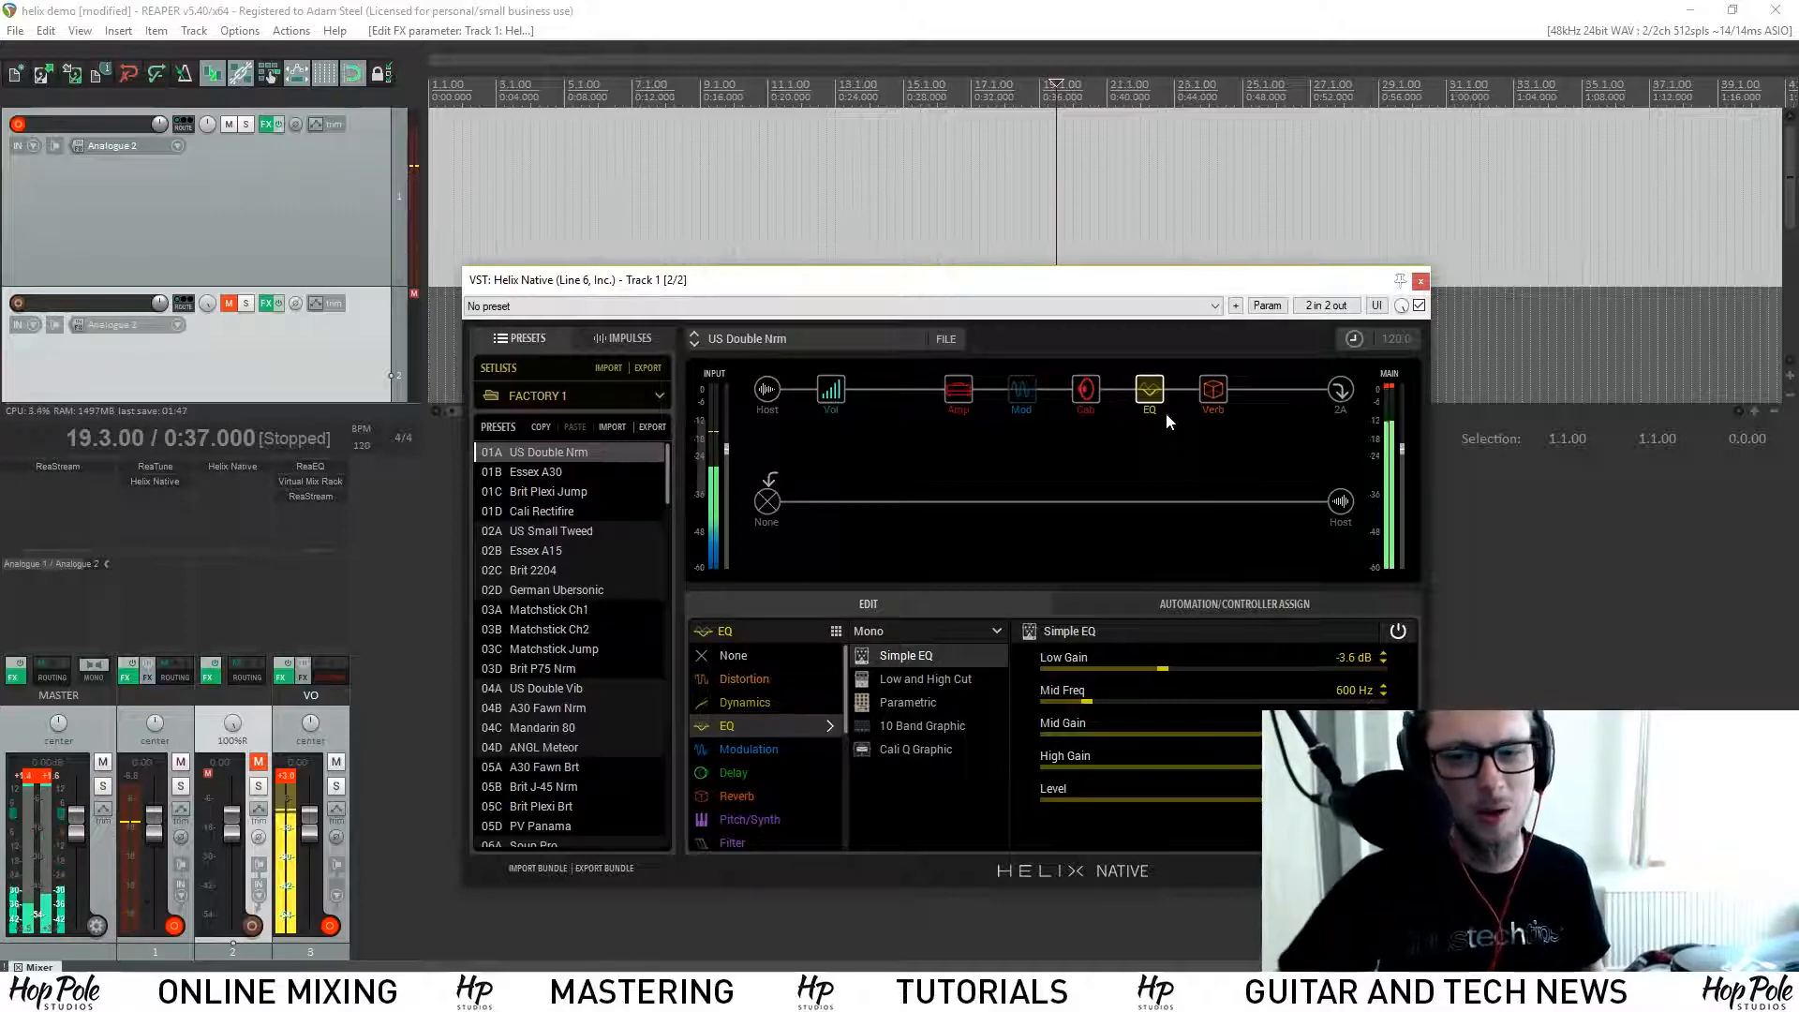
mouse_move(1151, 382)
left_click_drag(1151, 383, 899, 401)
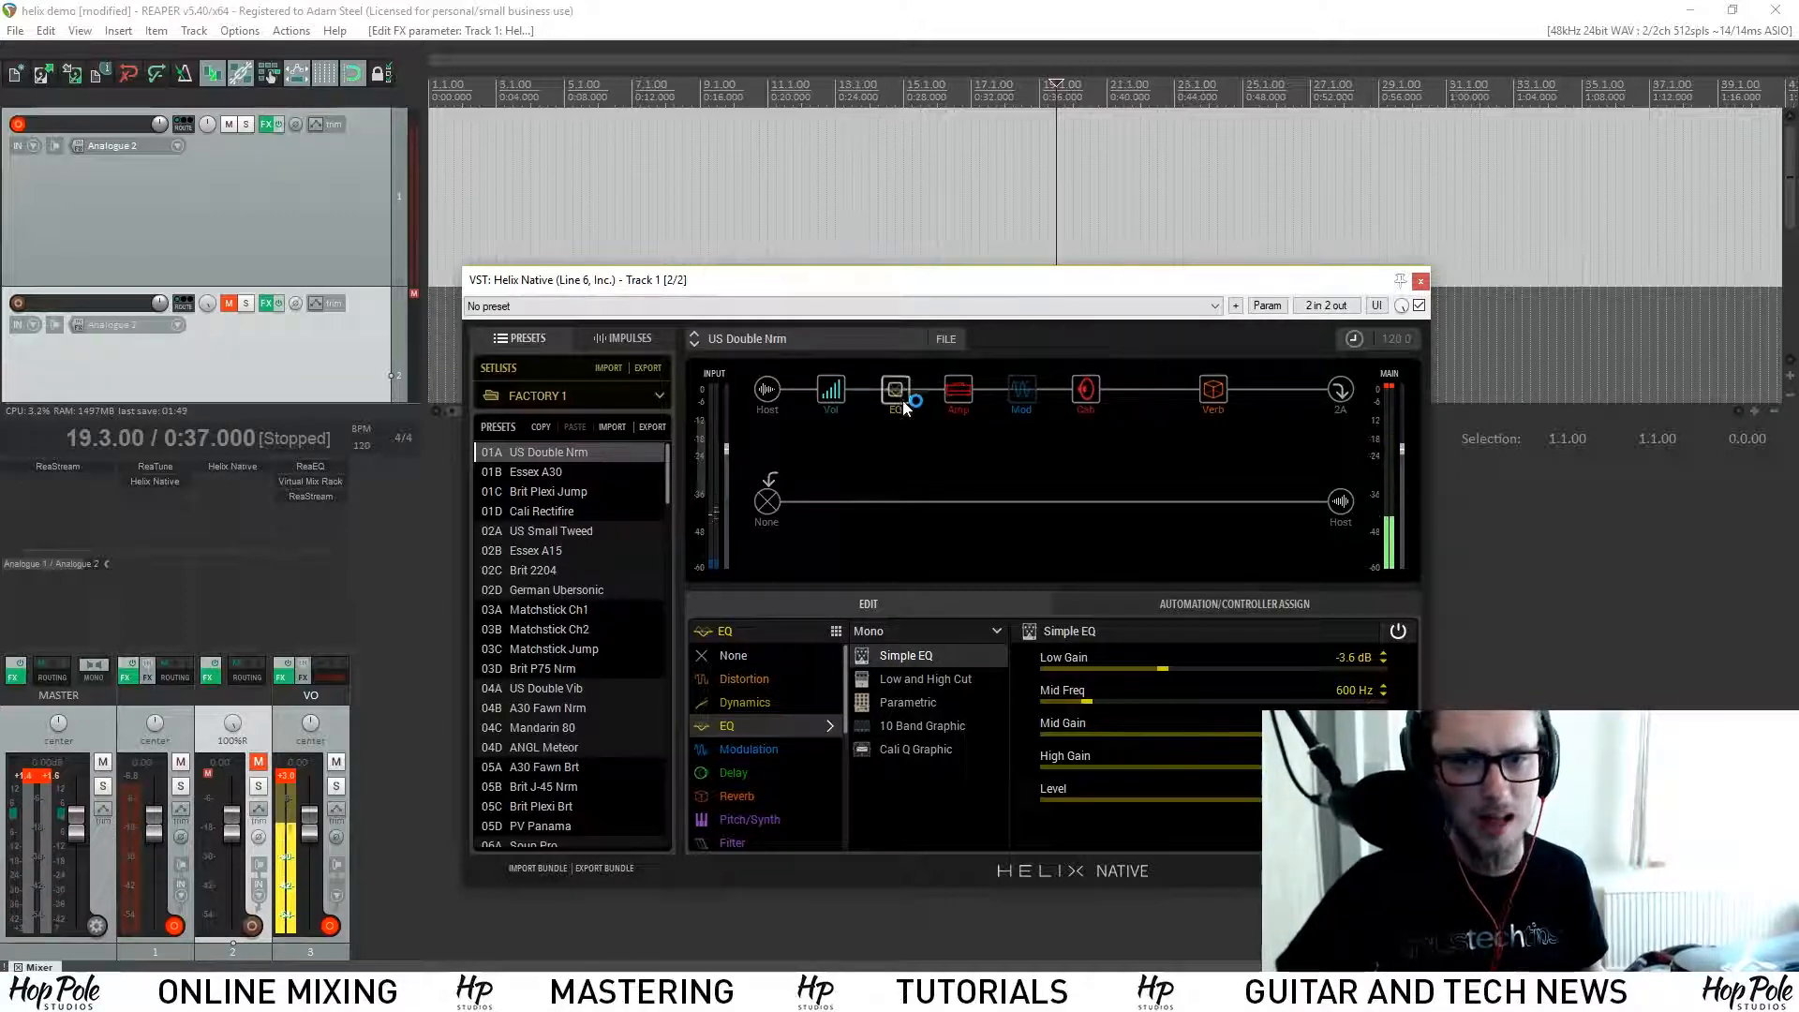
Step: Switch the EQ block to Low and High Cut, with Low Cut at 270 Hz and High Cut at 8.4 kHz
left_click(916, 686)
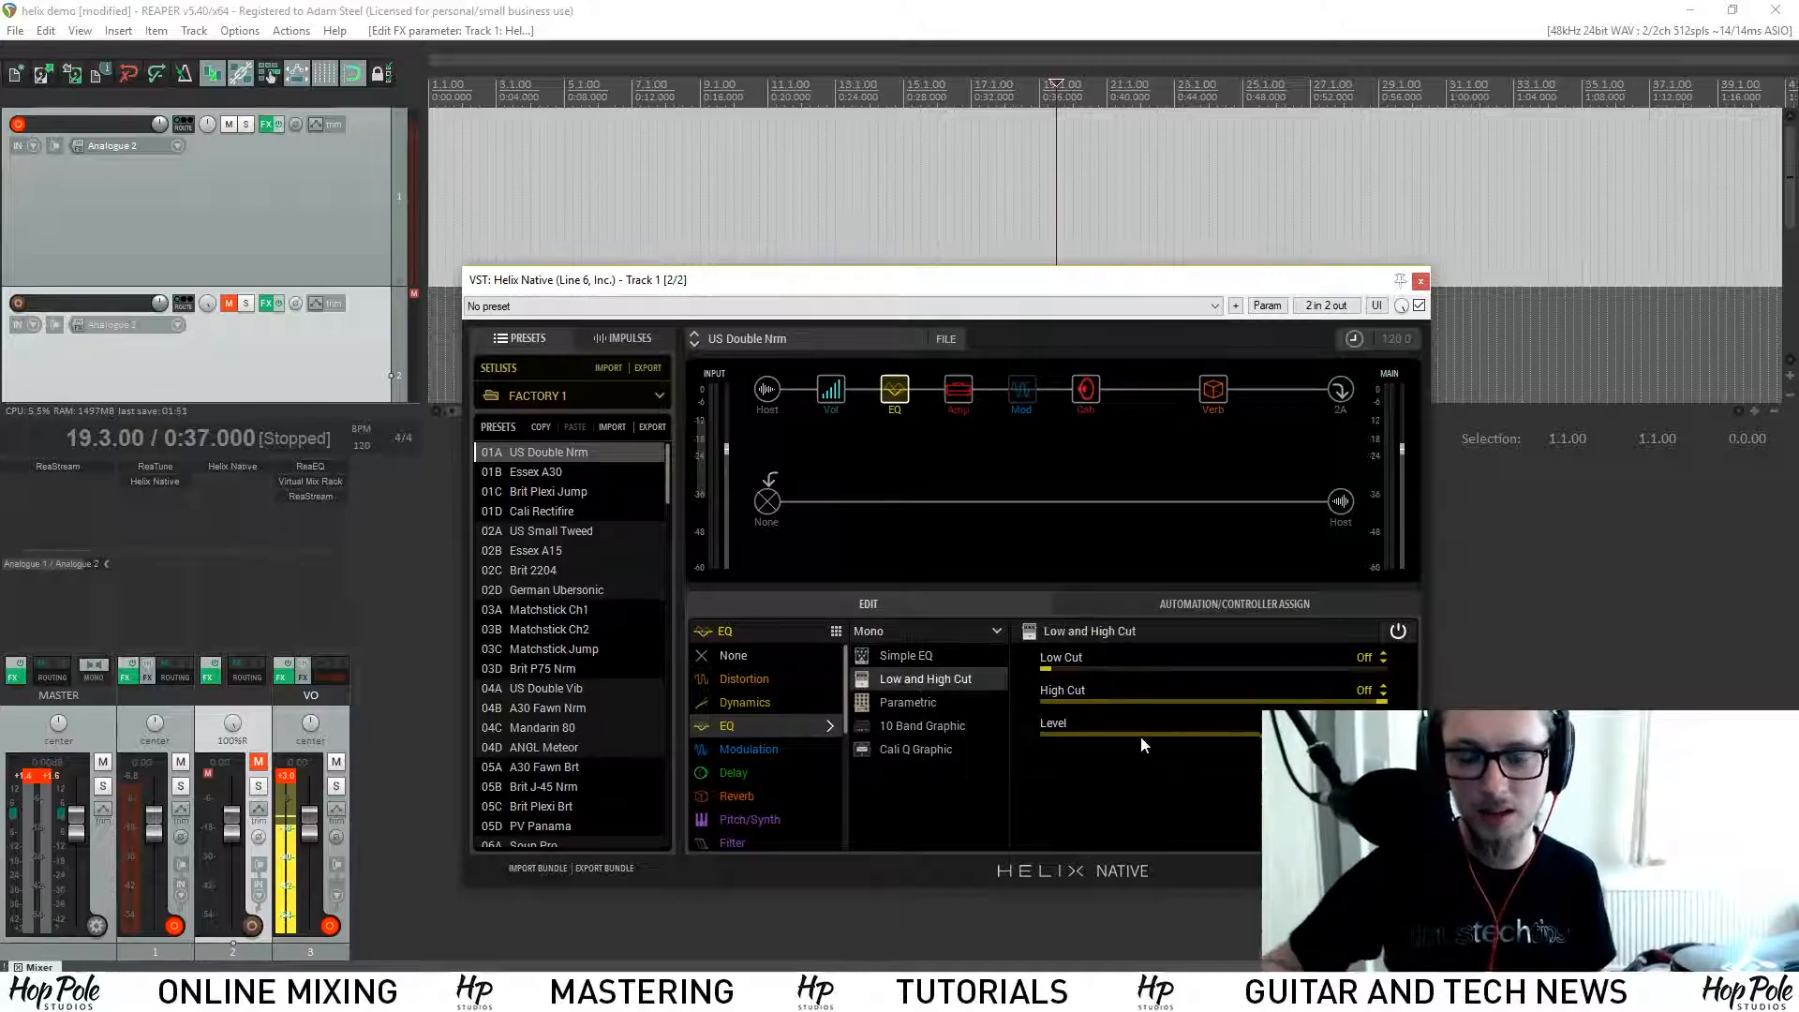
mouse_move(1161, 667)
left_mouse_down()
mouse_move(1178, 671)
mouse_move(1151, 658)
left_mouse_up()
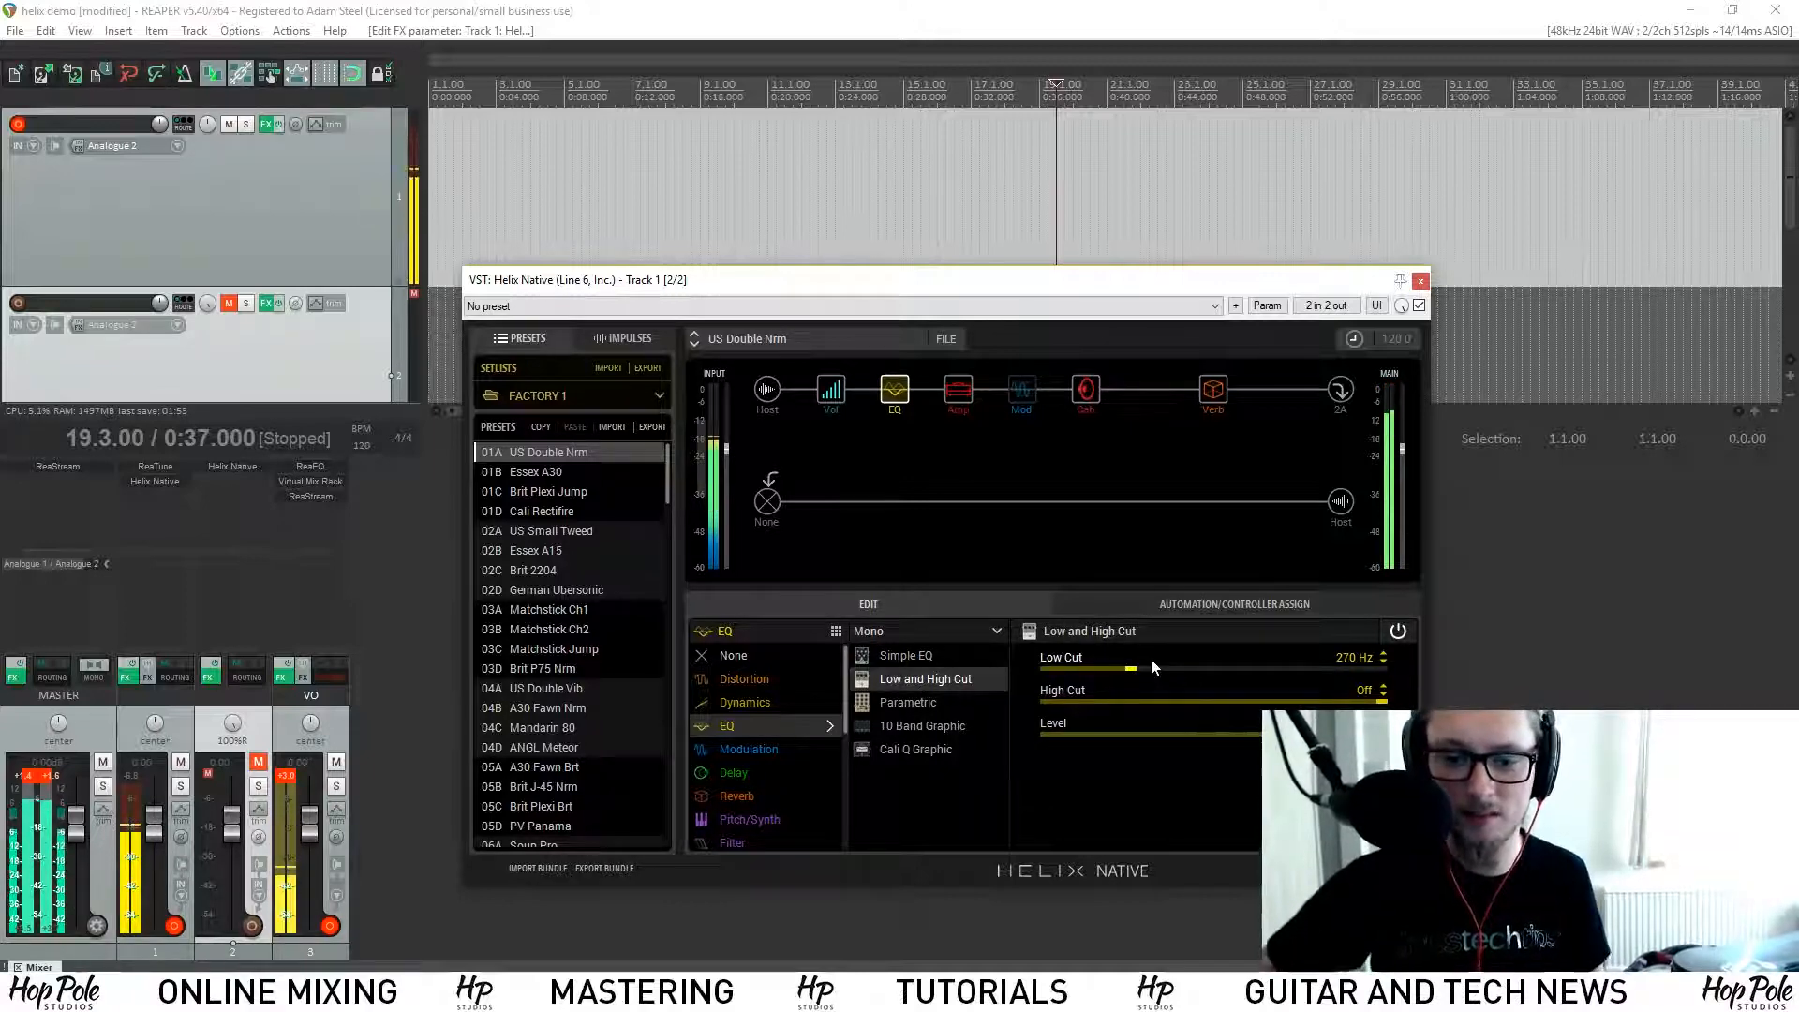
left_click(1176, 700)
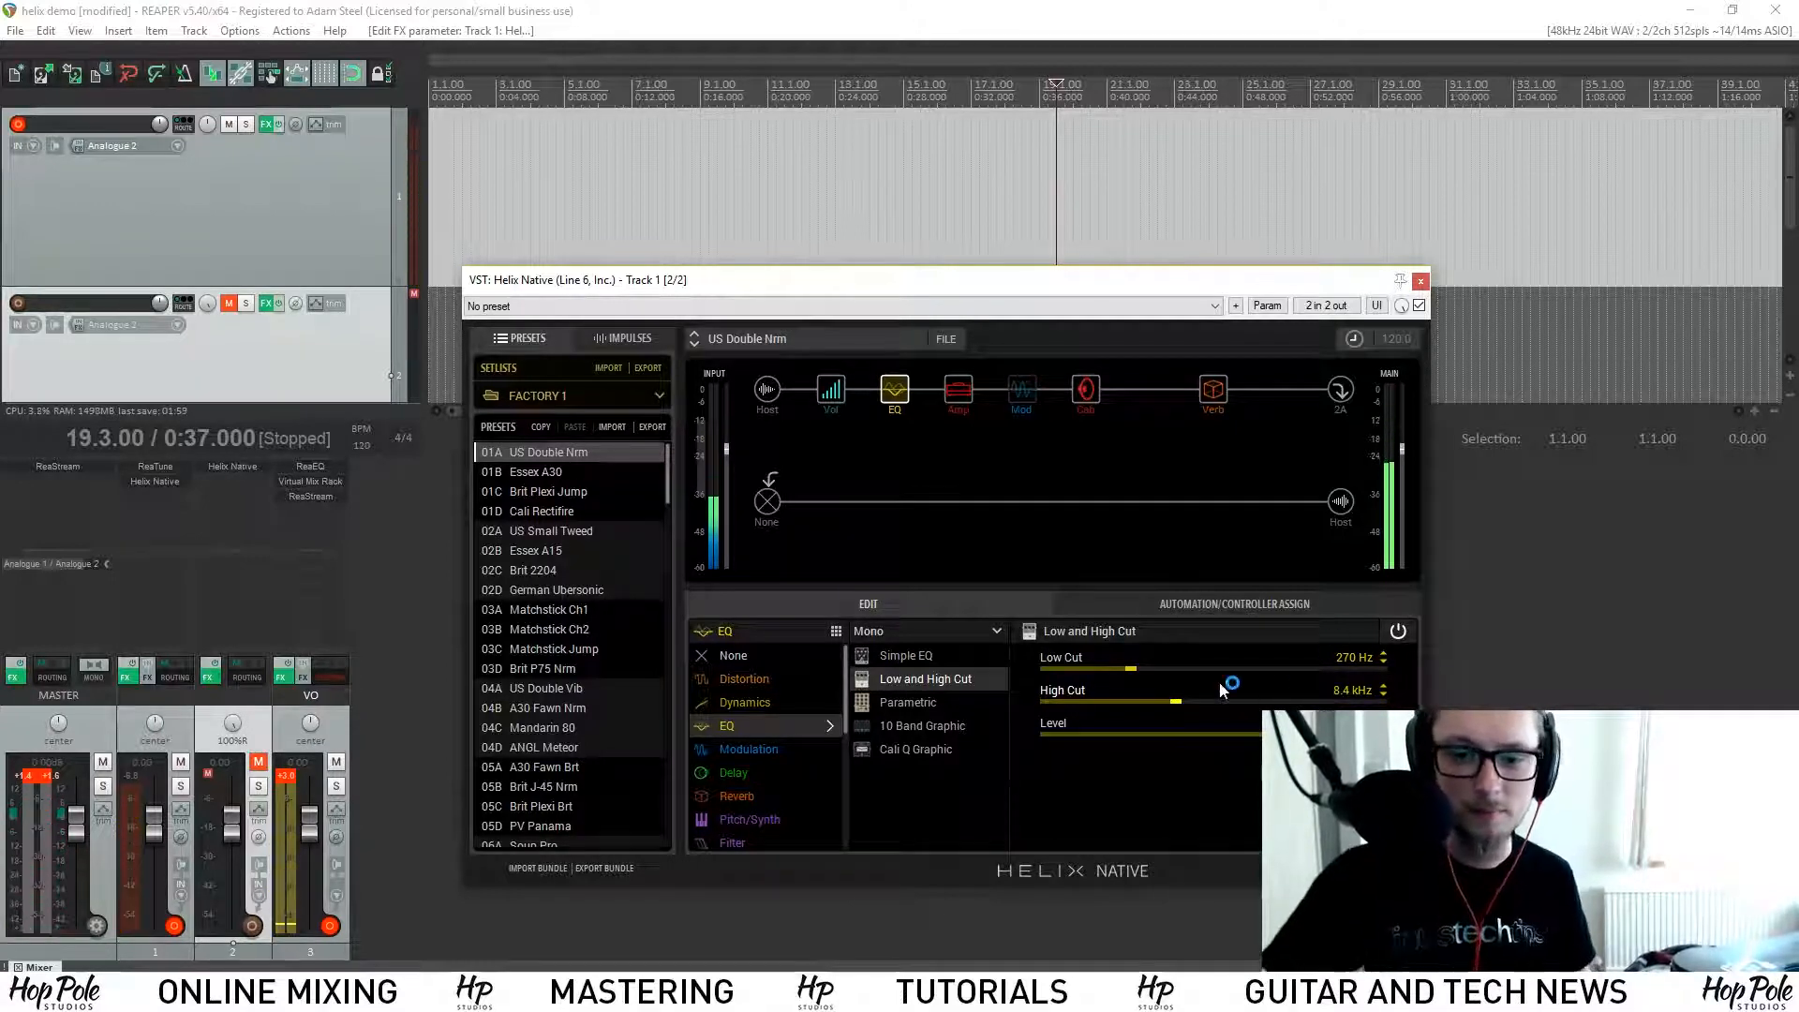
Step: Move the EQ block after the cab, set Low Cut to 100 Hz and High Cut to 9.4 kHz, and compare it with bypass
left_click_drag(889, 410, 1149, 409)
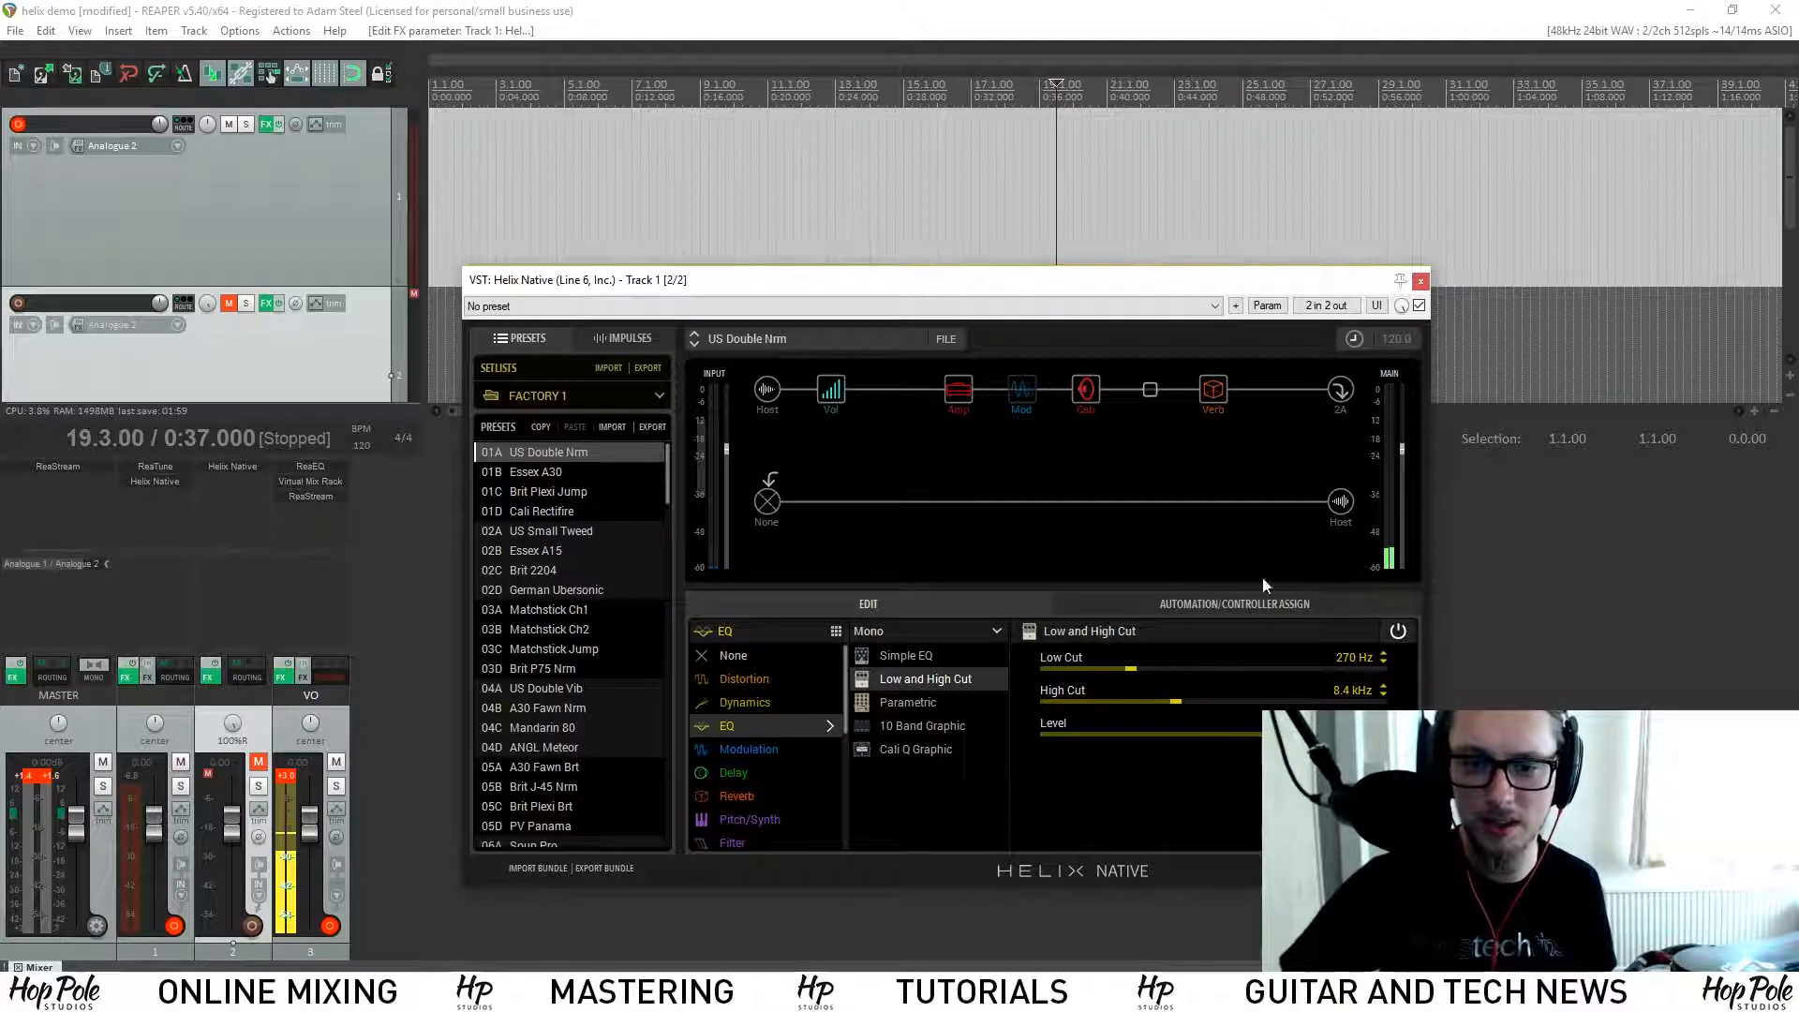
left_click_drag(1115, 675, 1075, 671)
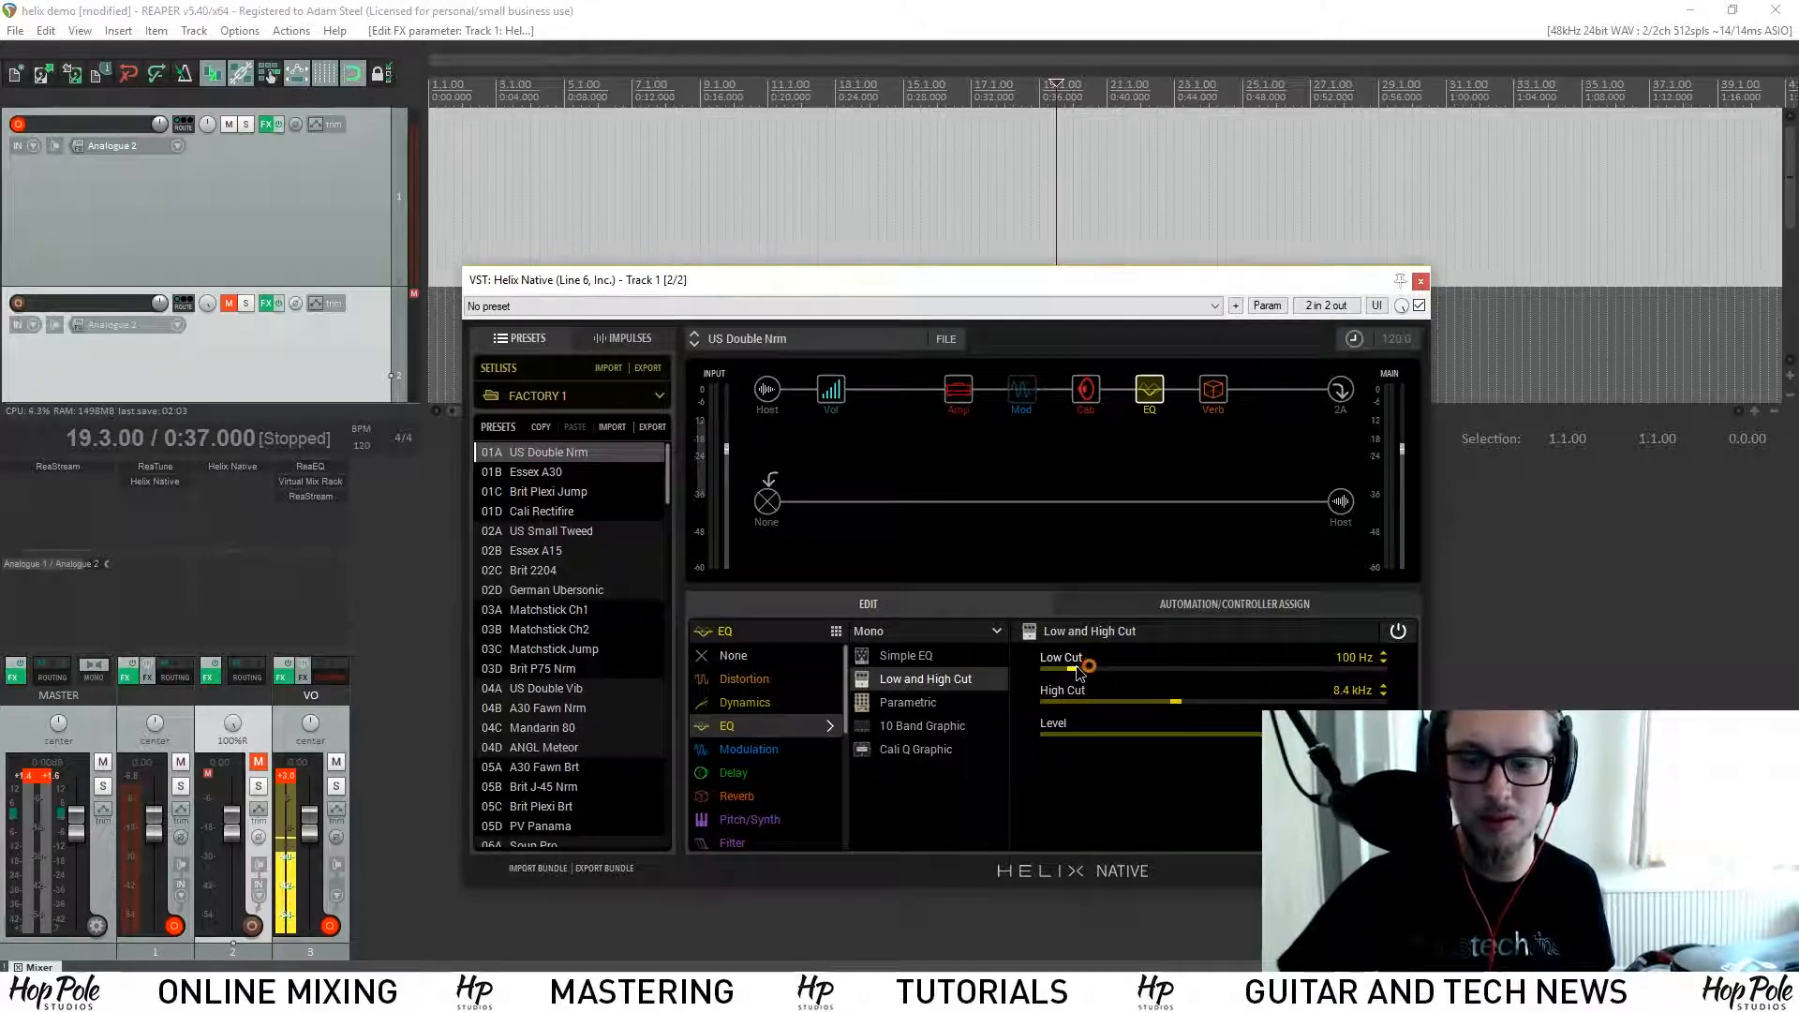
left_click_drag(1177, 702, 1235, 706)
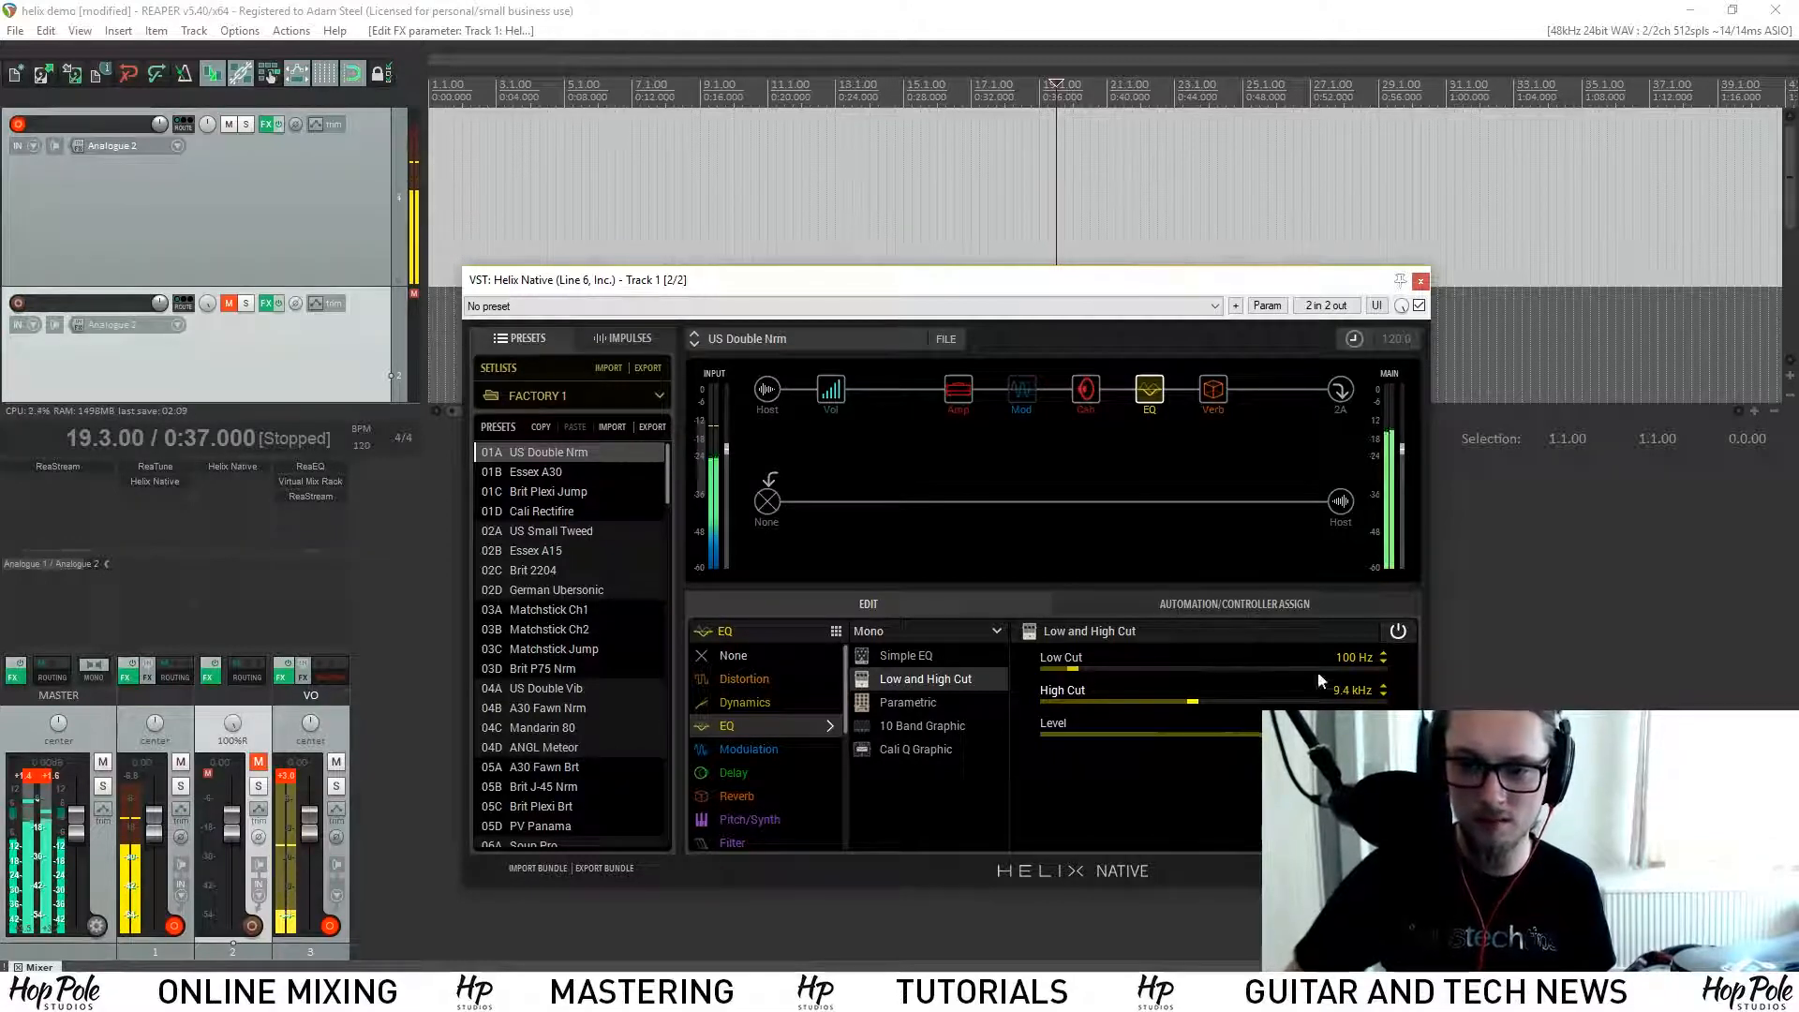
left_click(1399, 632)
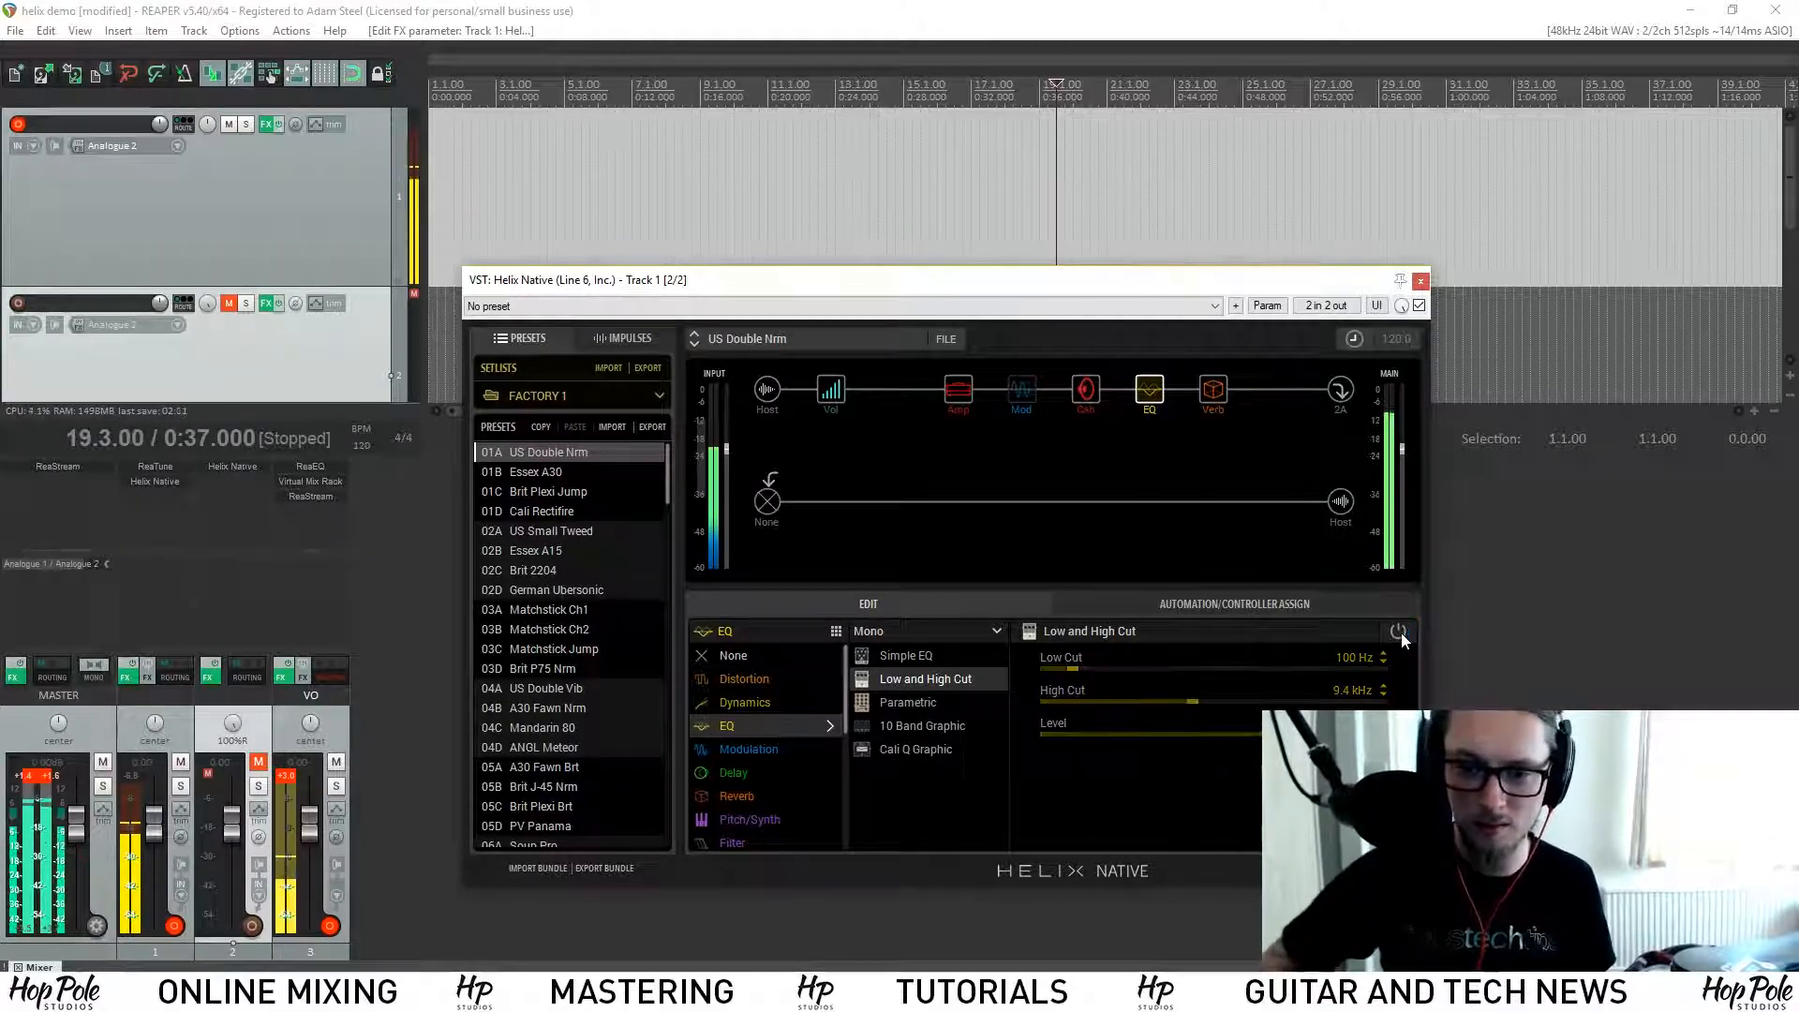
left_click(1399, 632)
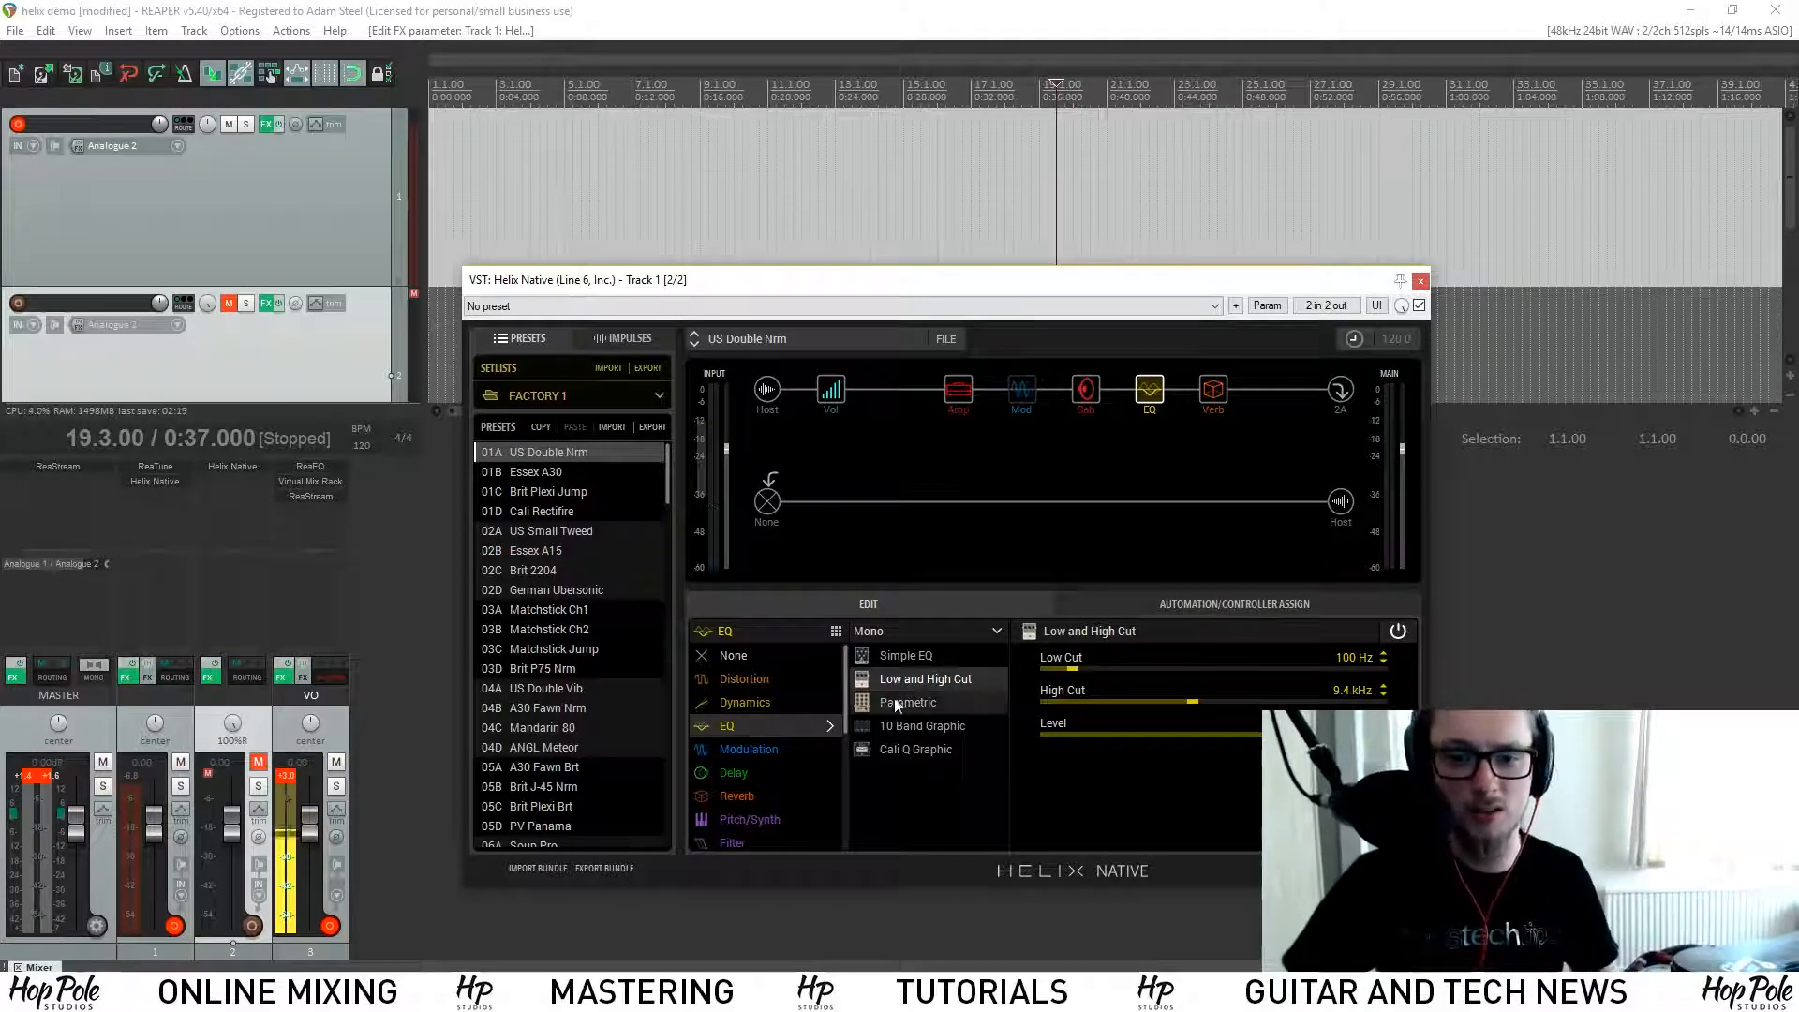
Step: Try the Parametric and 10 Band Graphic models in the EQ block and review their parameters
left_click(887, 724)
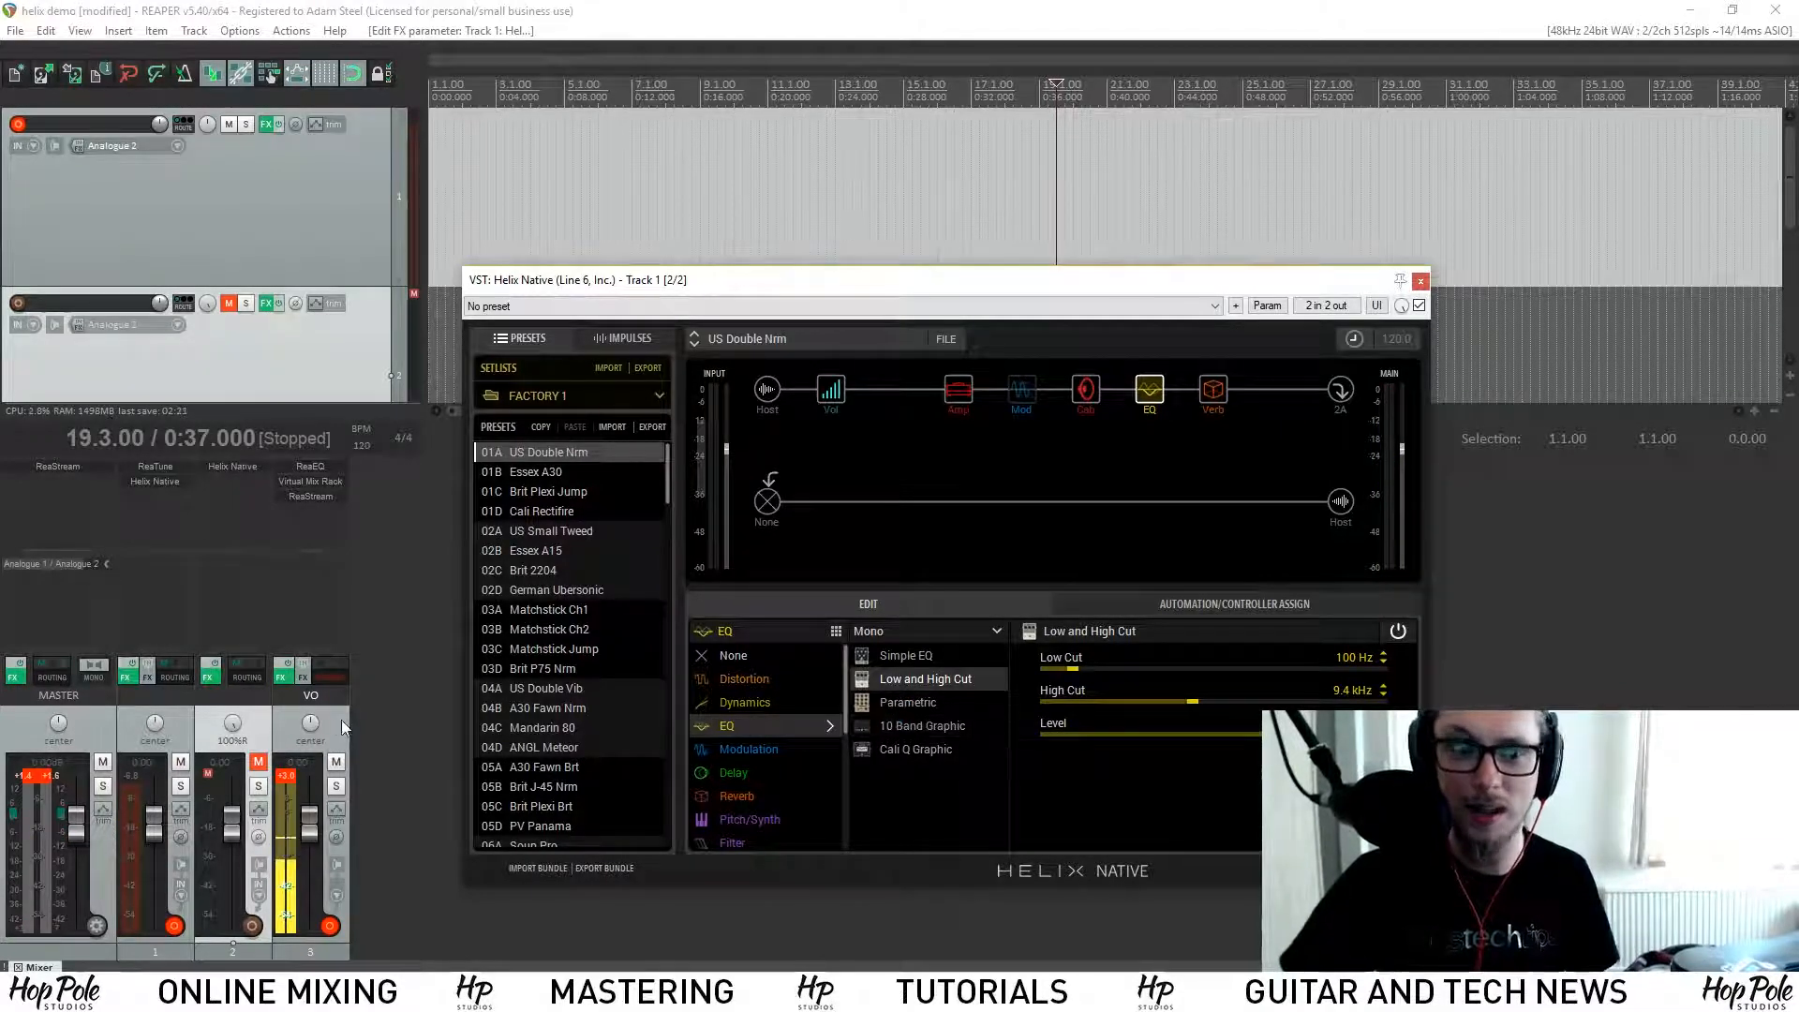
left_click(904, 702)
scroll(1125, 731, "down", 5)
left_click(913, 725)
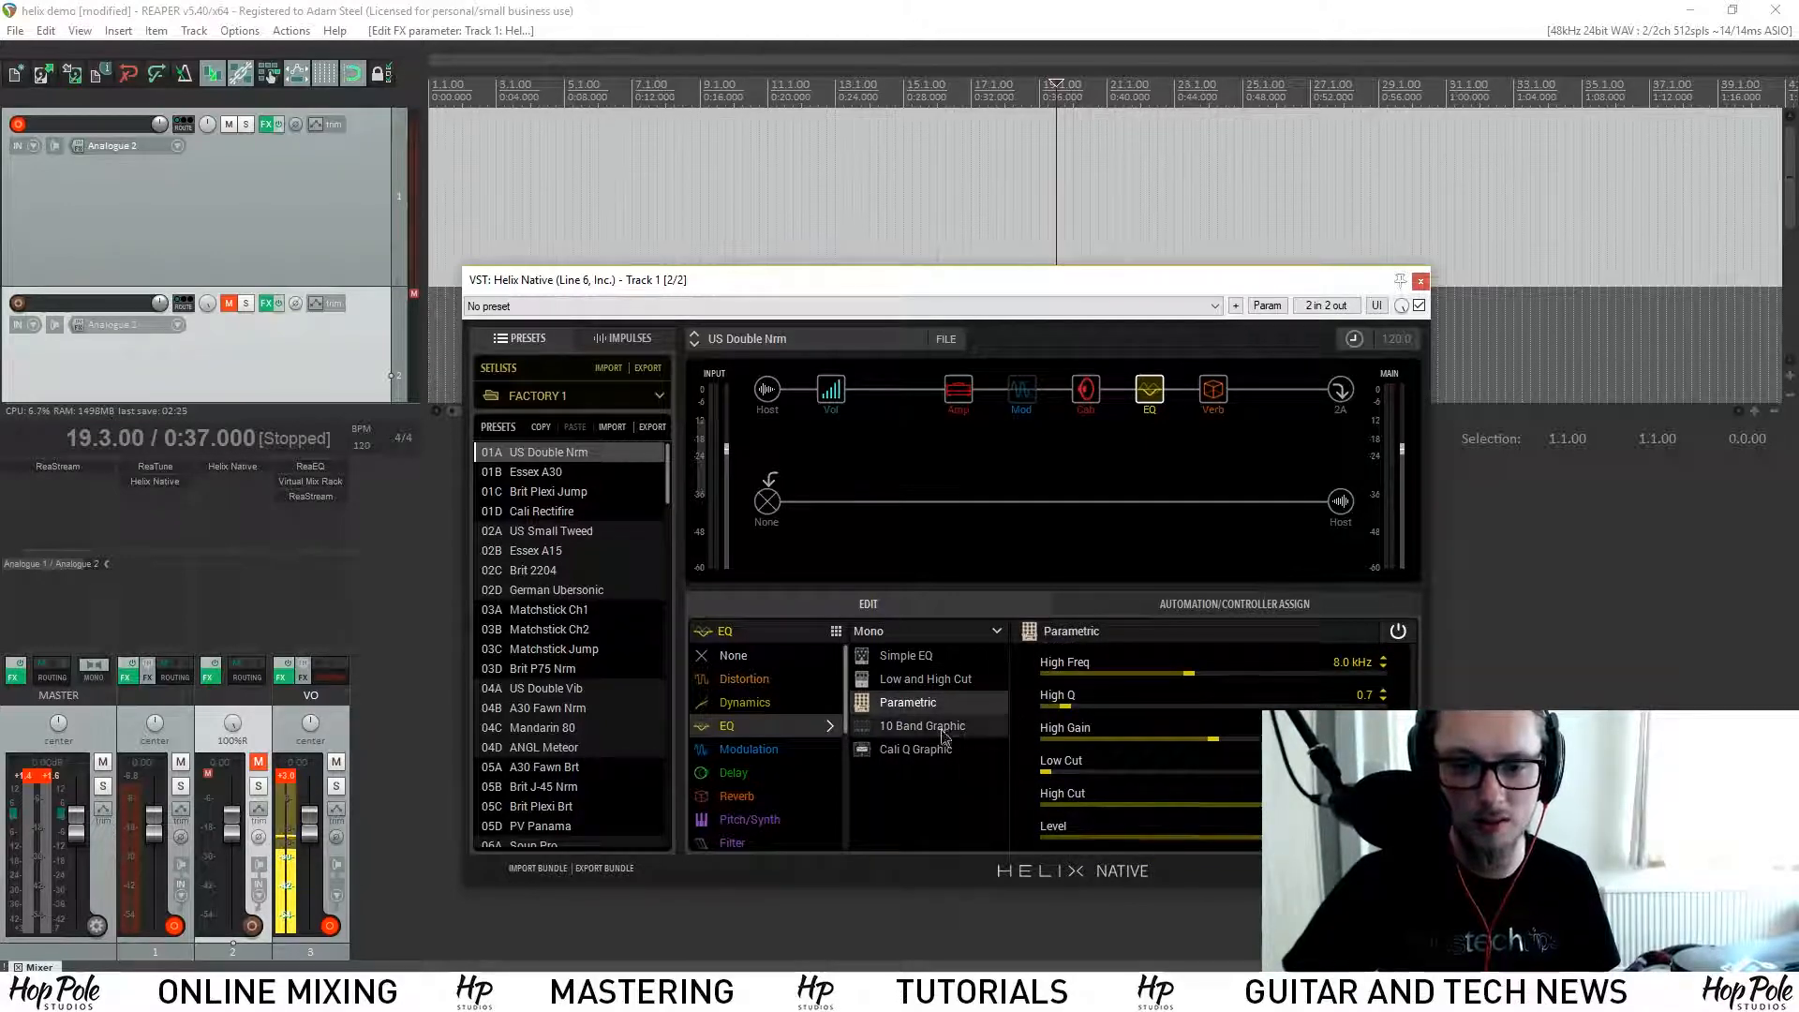
scroll(1405, 694, "down", 5)
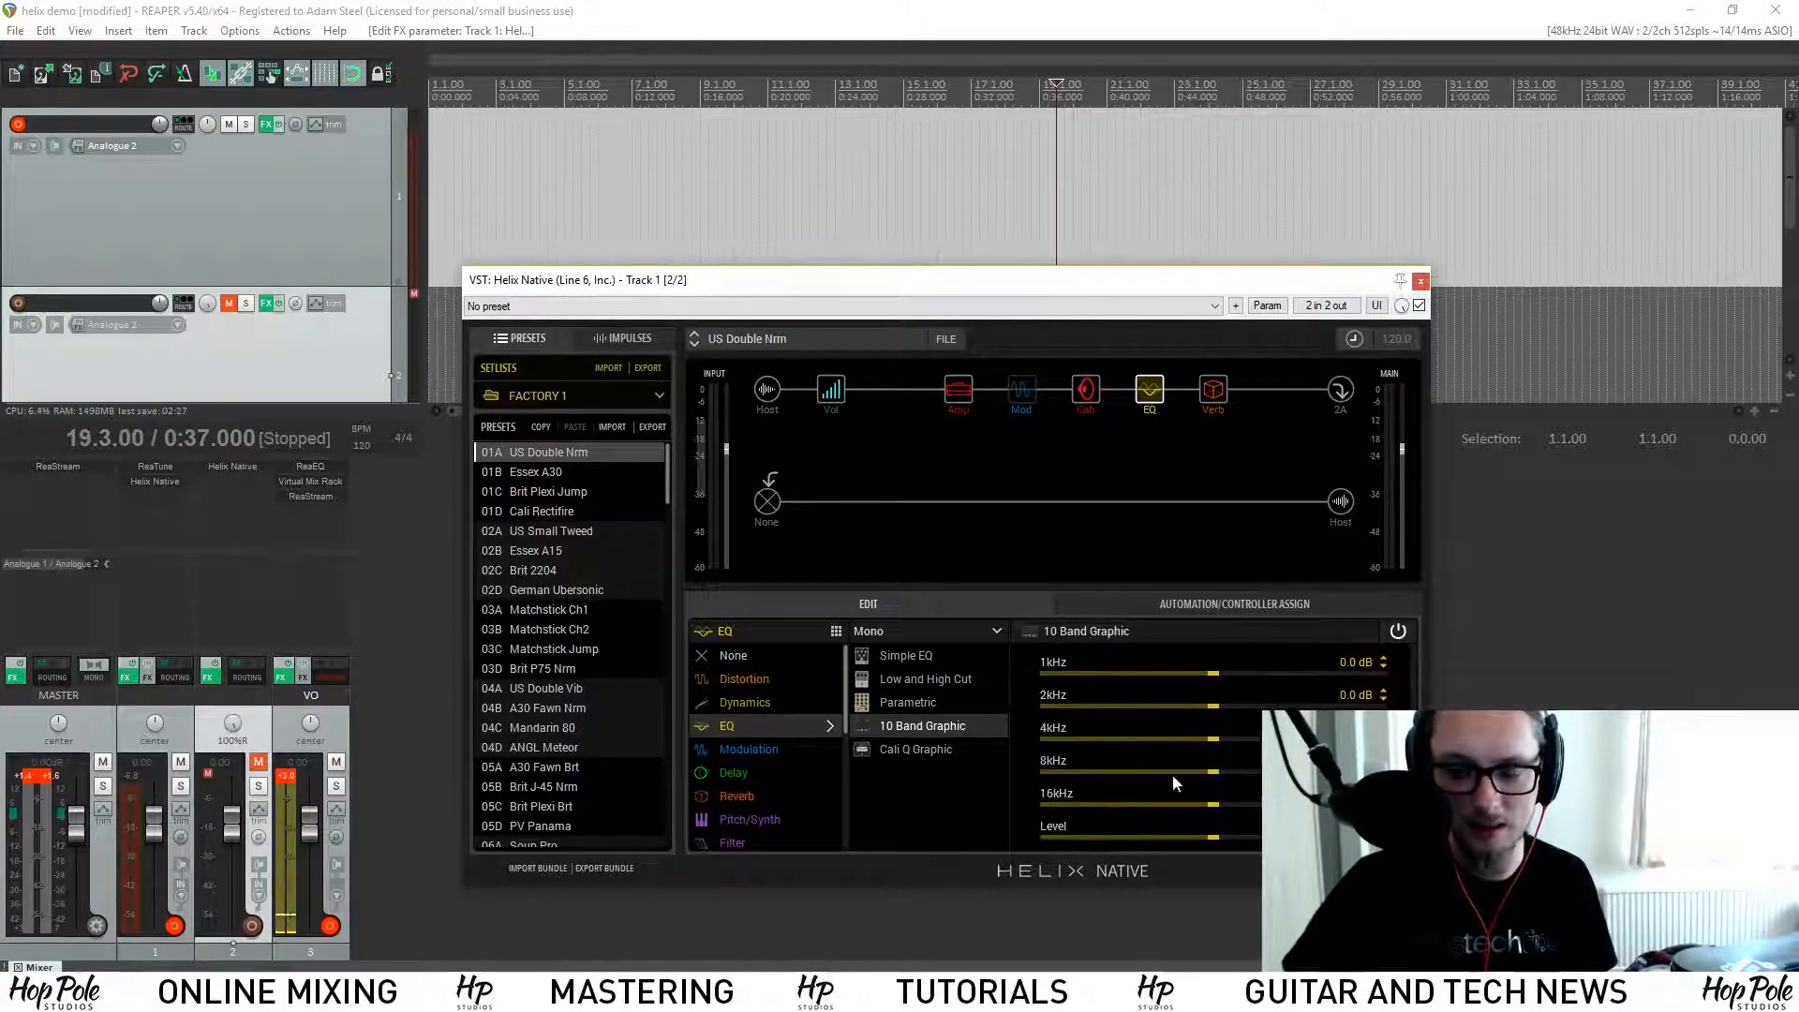
Step: Switch the EQ block to Cali Q Graphic, set 80Hz to +5.1 dB and 240Hz to +2.2 dB, and move it before the cab
left_click(930, 750)
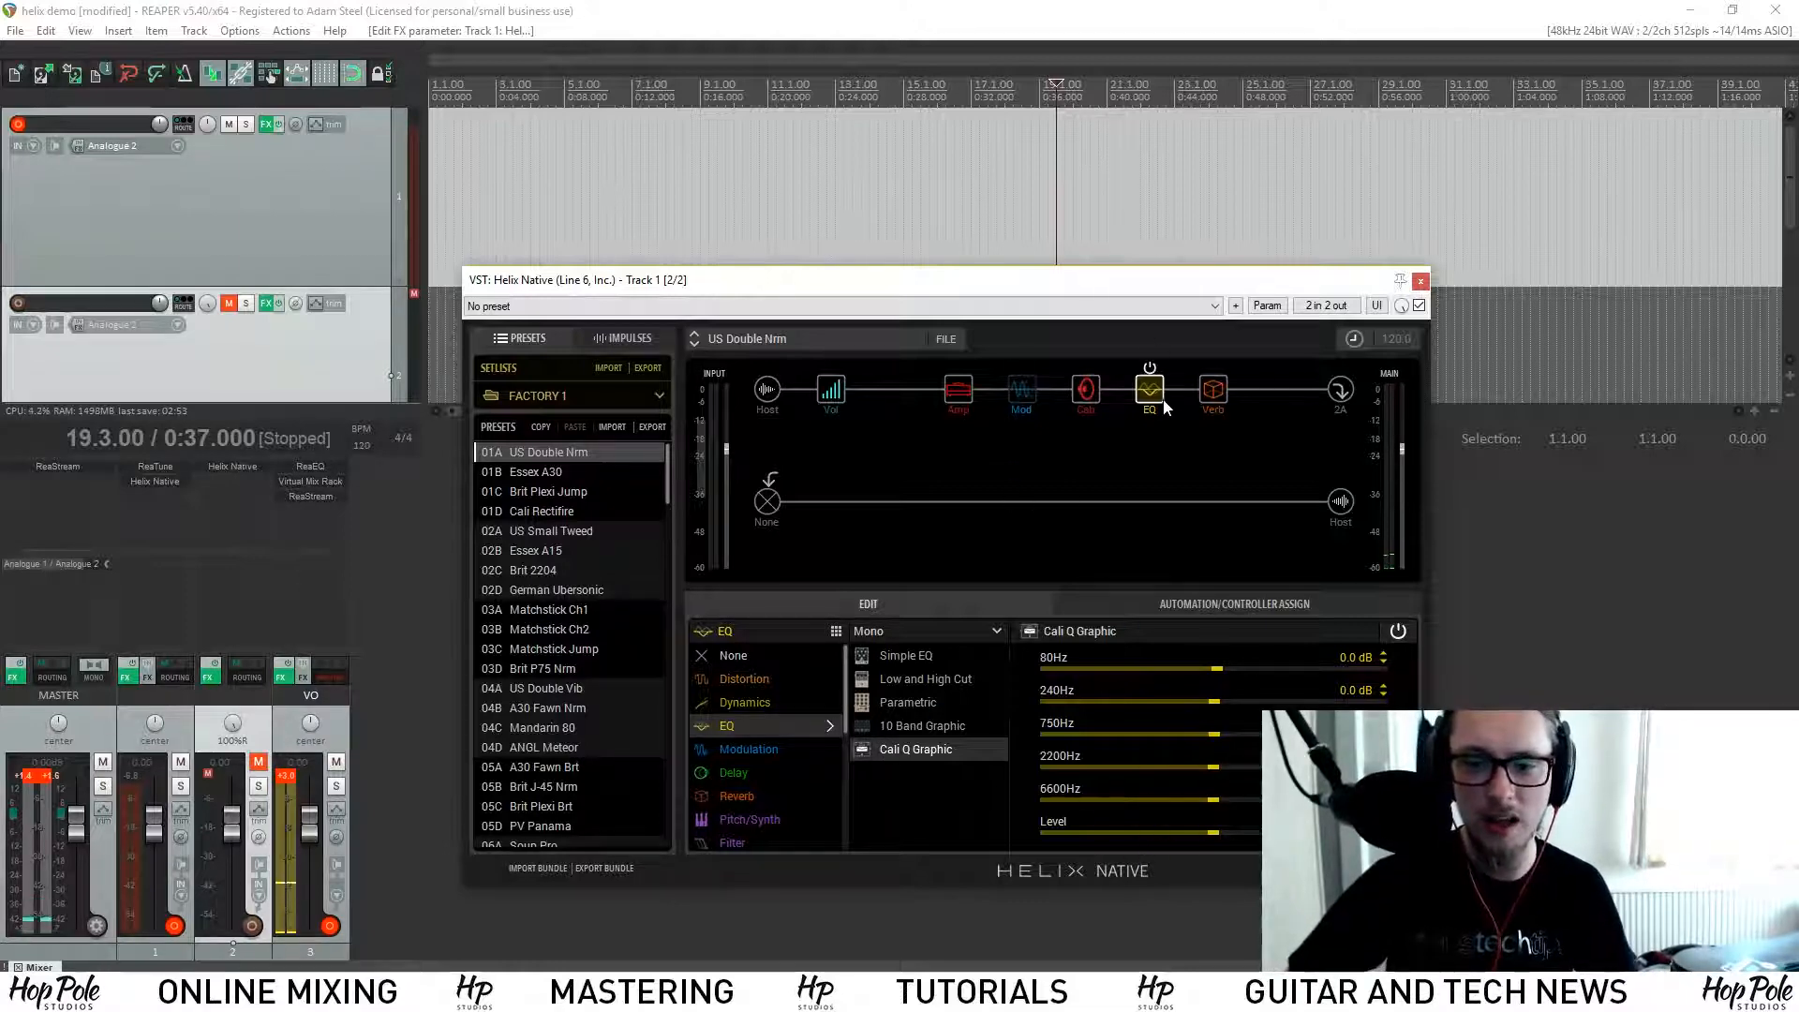
mouse_move(1151, 398)
left_mouse_down()
mouse_move(1005, 405)
mouse_move(1172, 401)
mouse_move(1156, 399)
left_mouse_up()
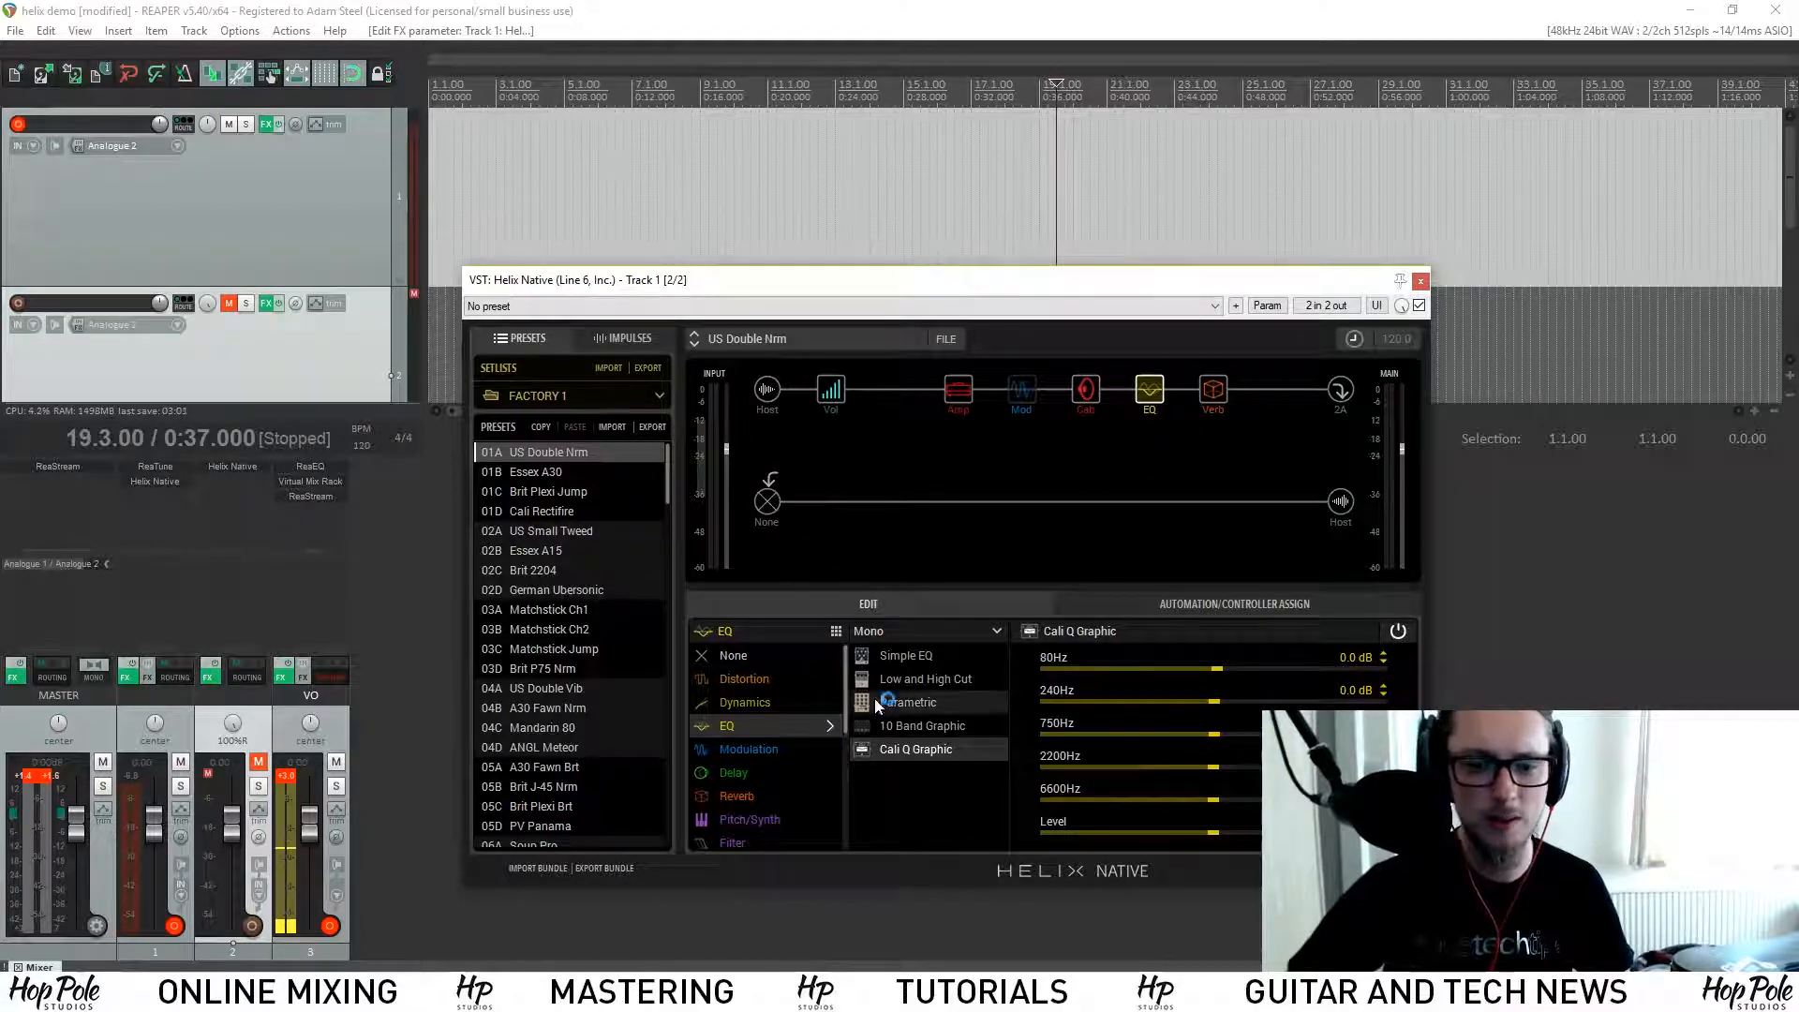
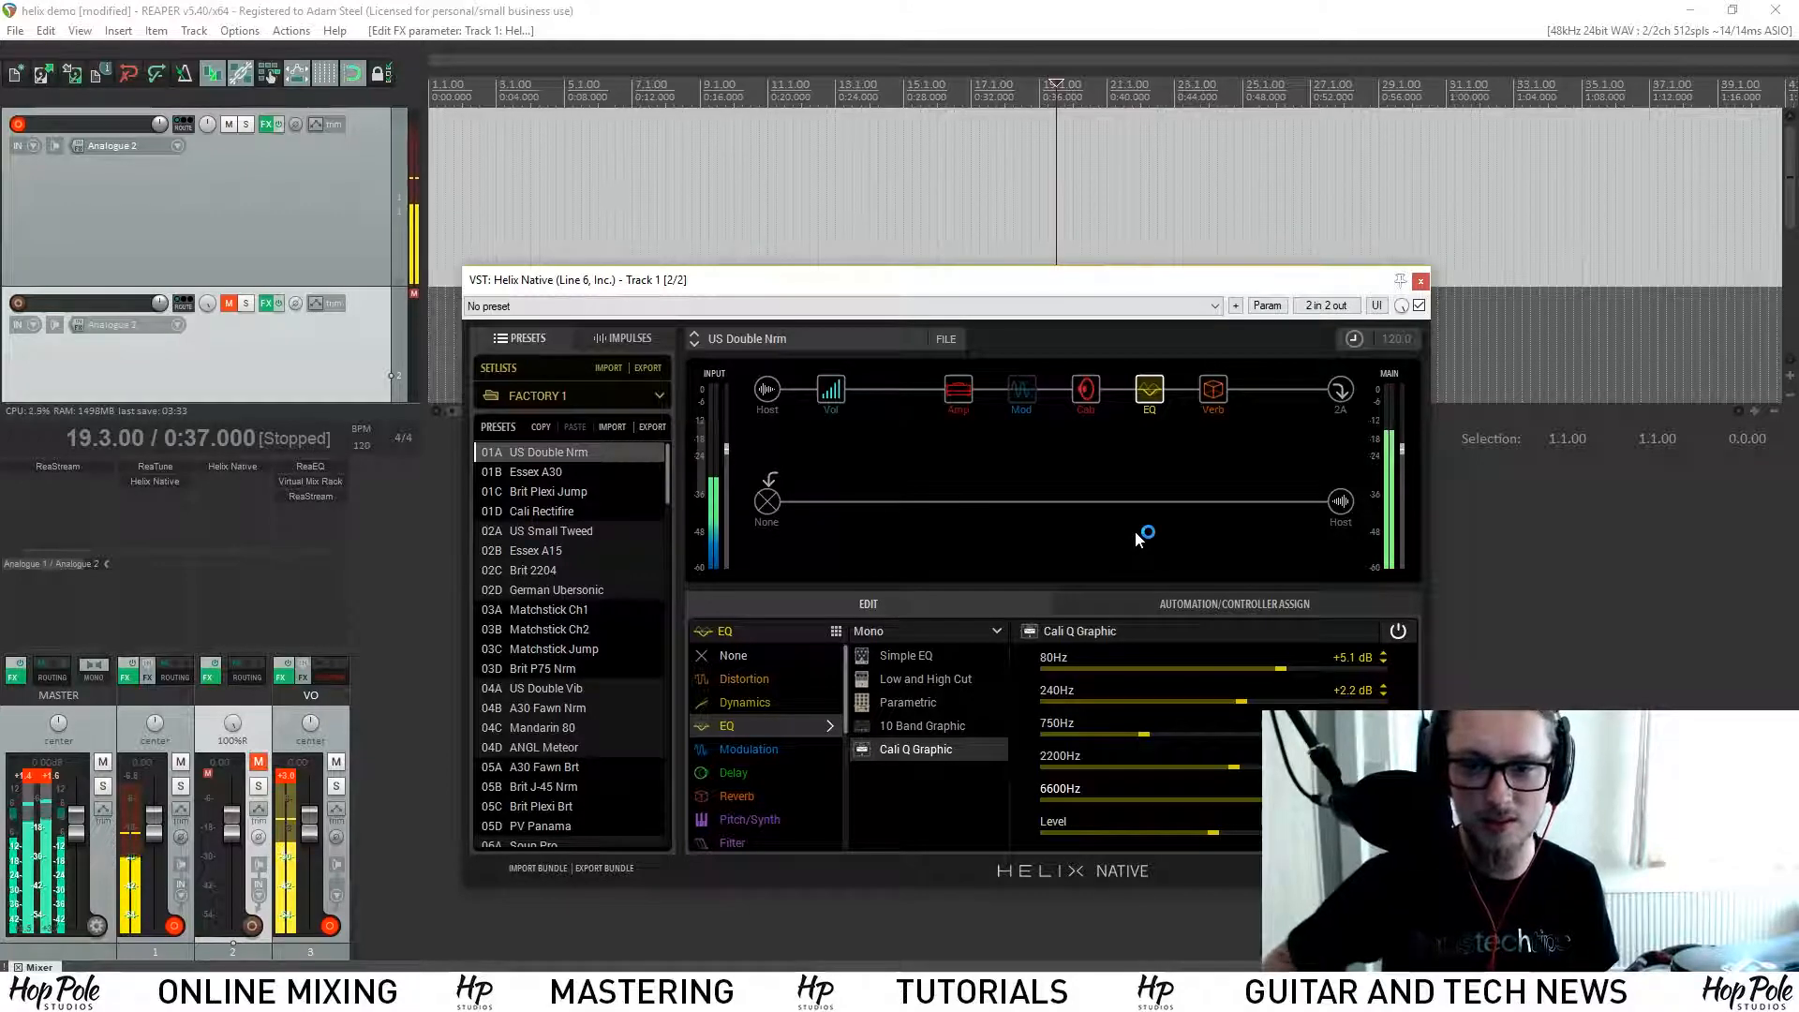
left_click_drag(1160, 403, 1055, 401)
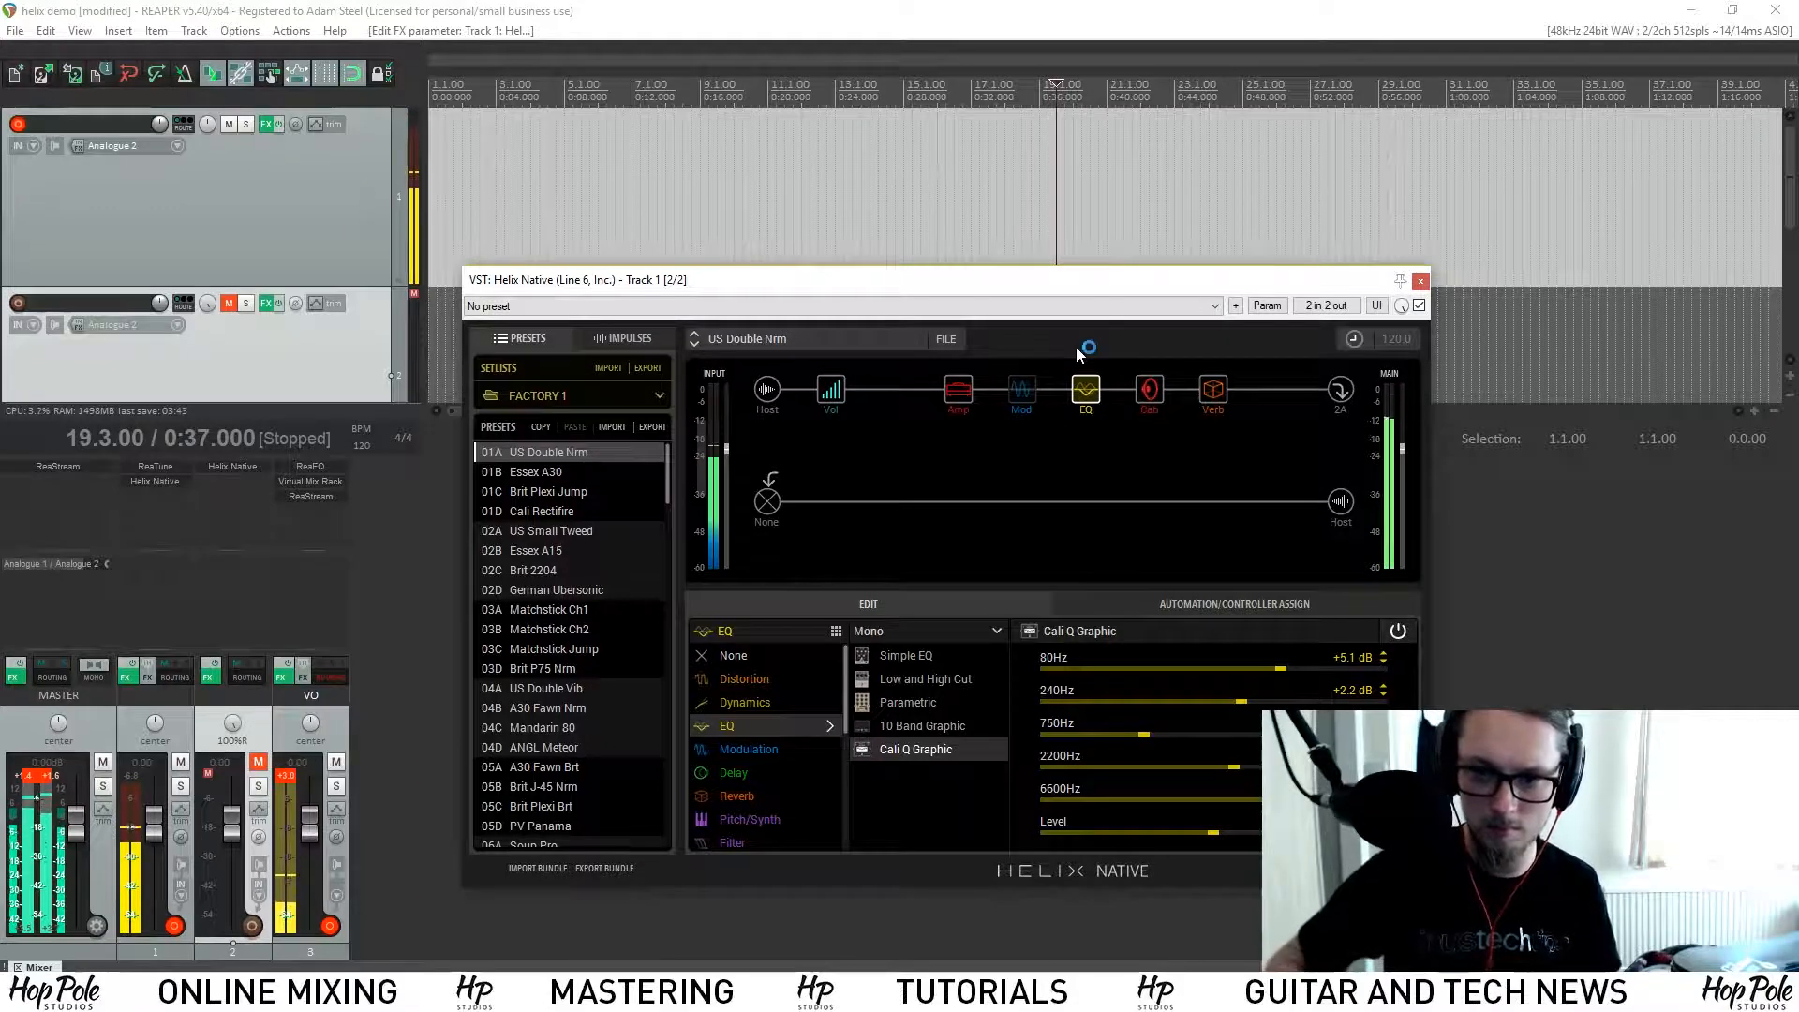
mouse_move(1089, 386)
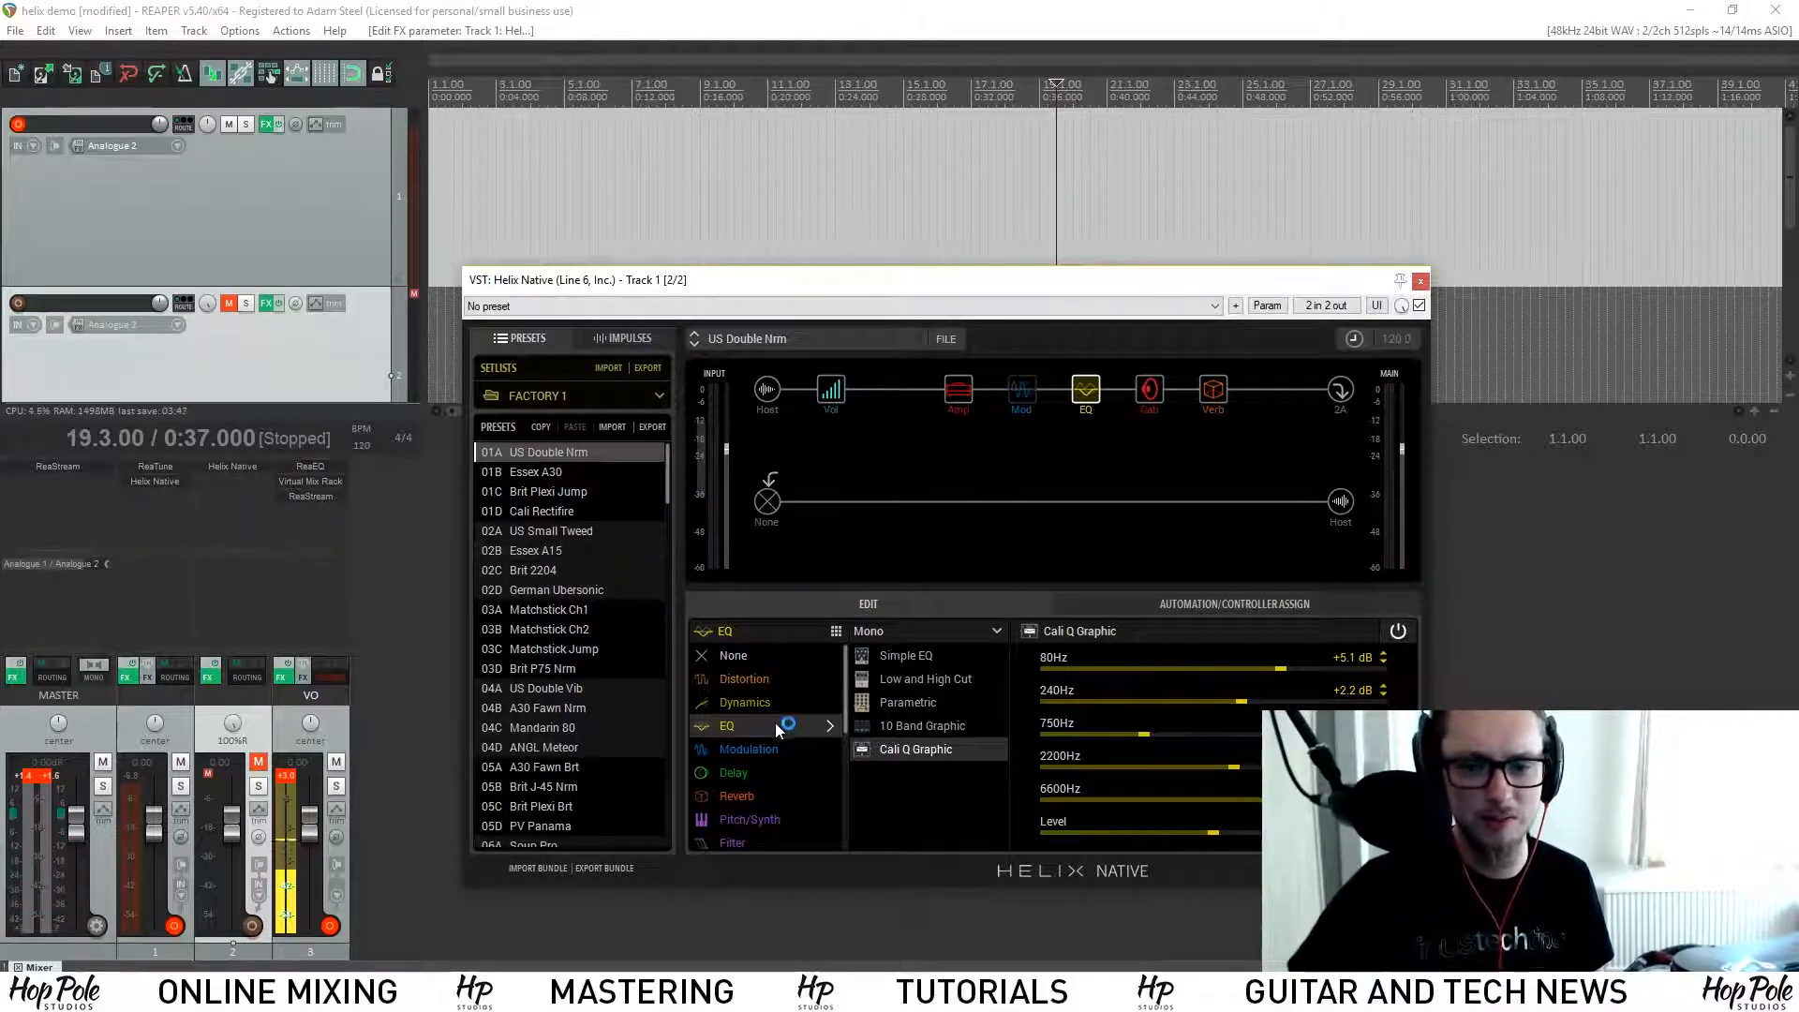
Step: Add a mono Modulation block between the volume and amp blocks, using the 60s Bias Trem model
left_click(734, 744)
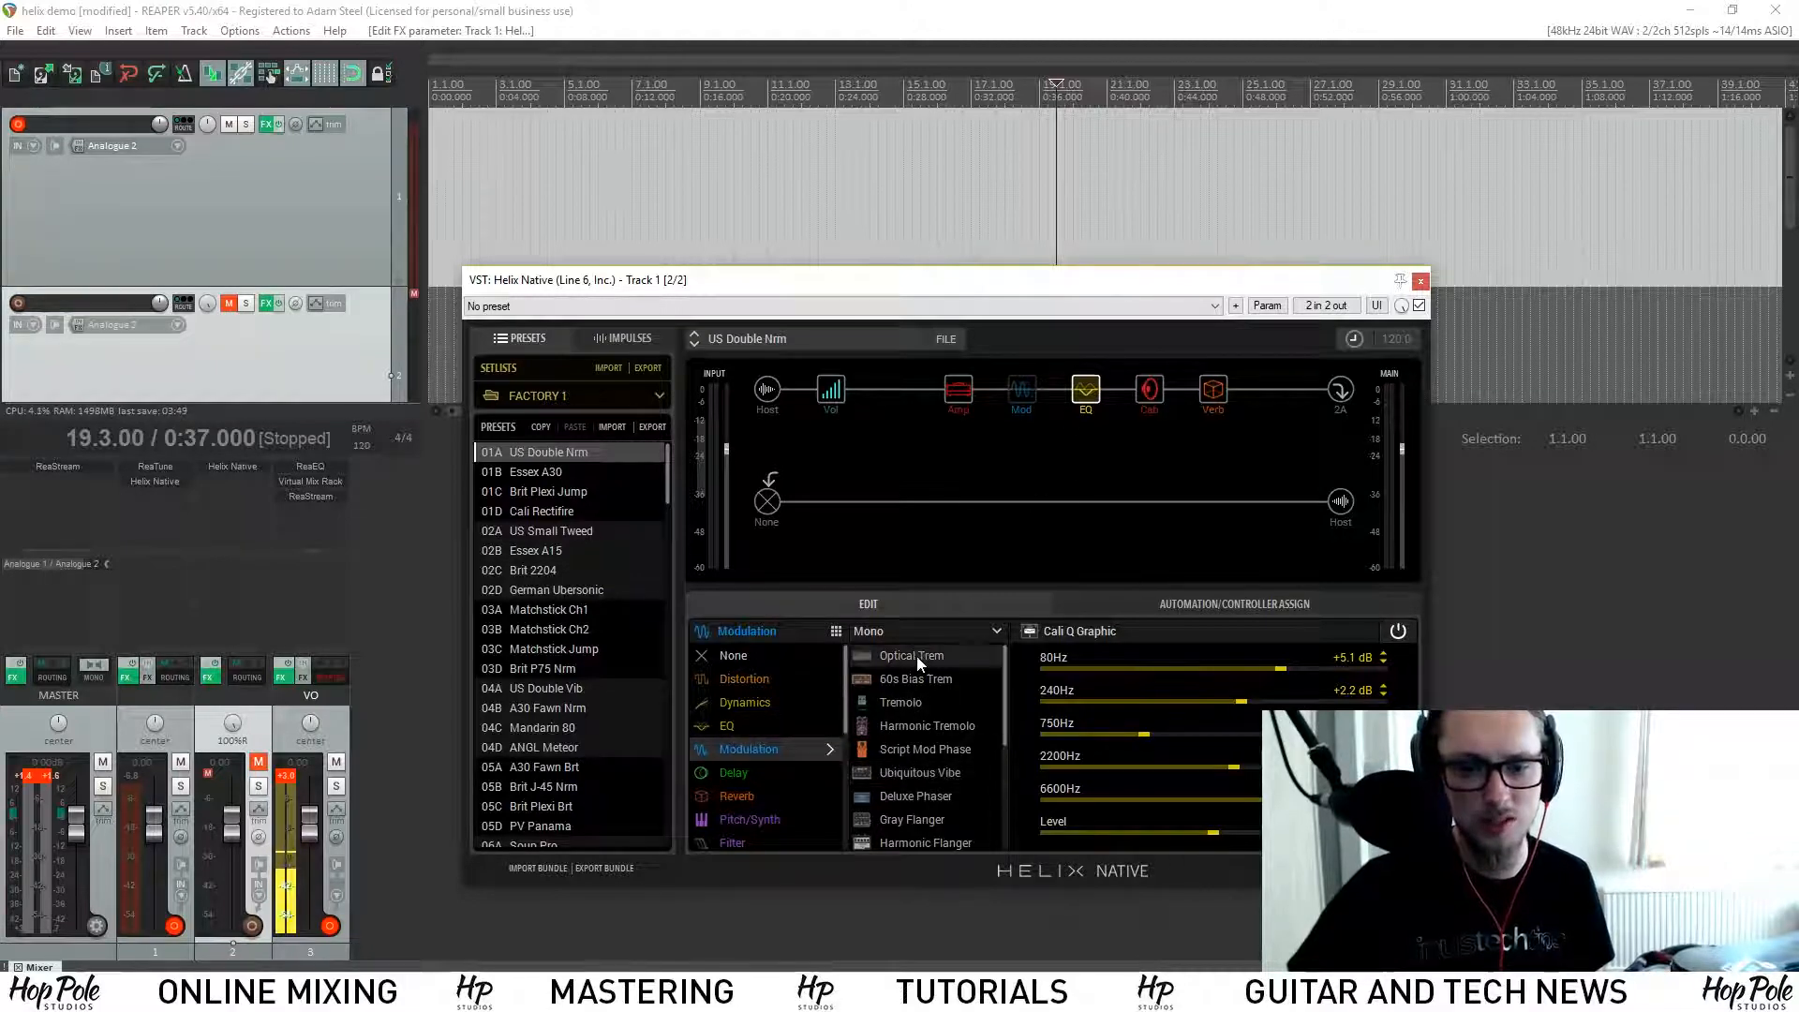
left_click(895, 392)
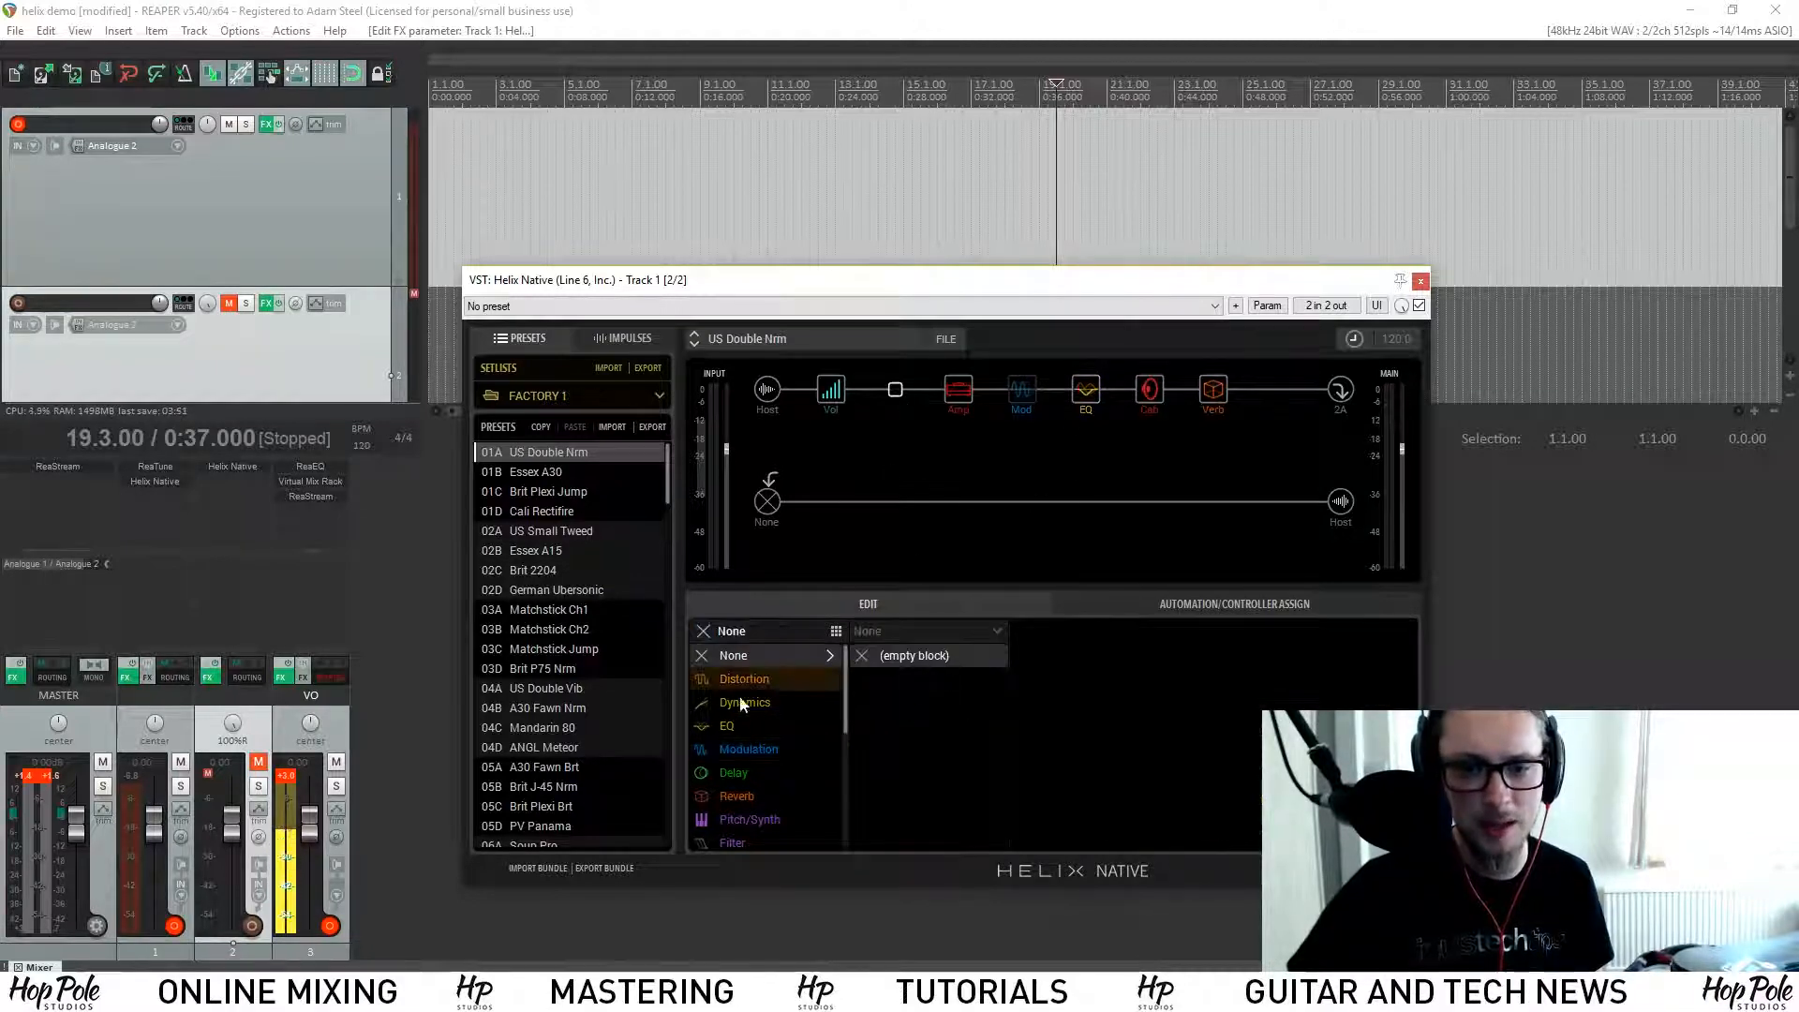
left_click(745, 748)
left_click(907, 690)
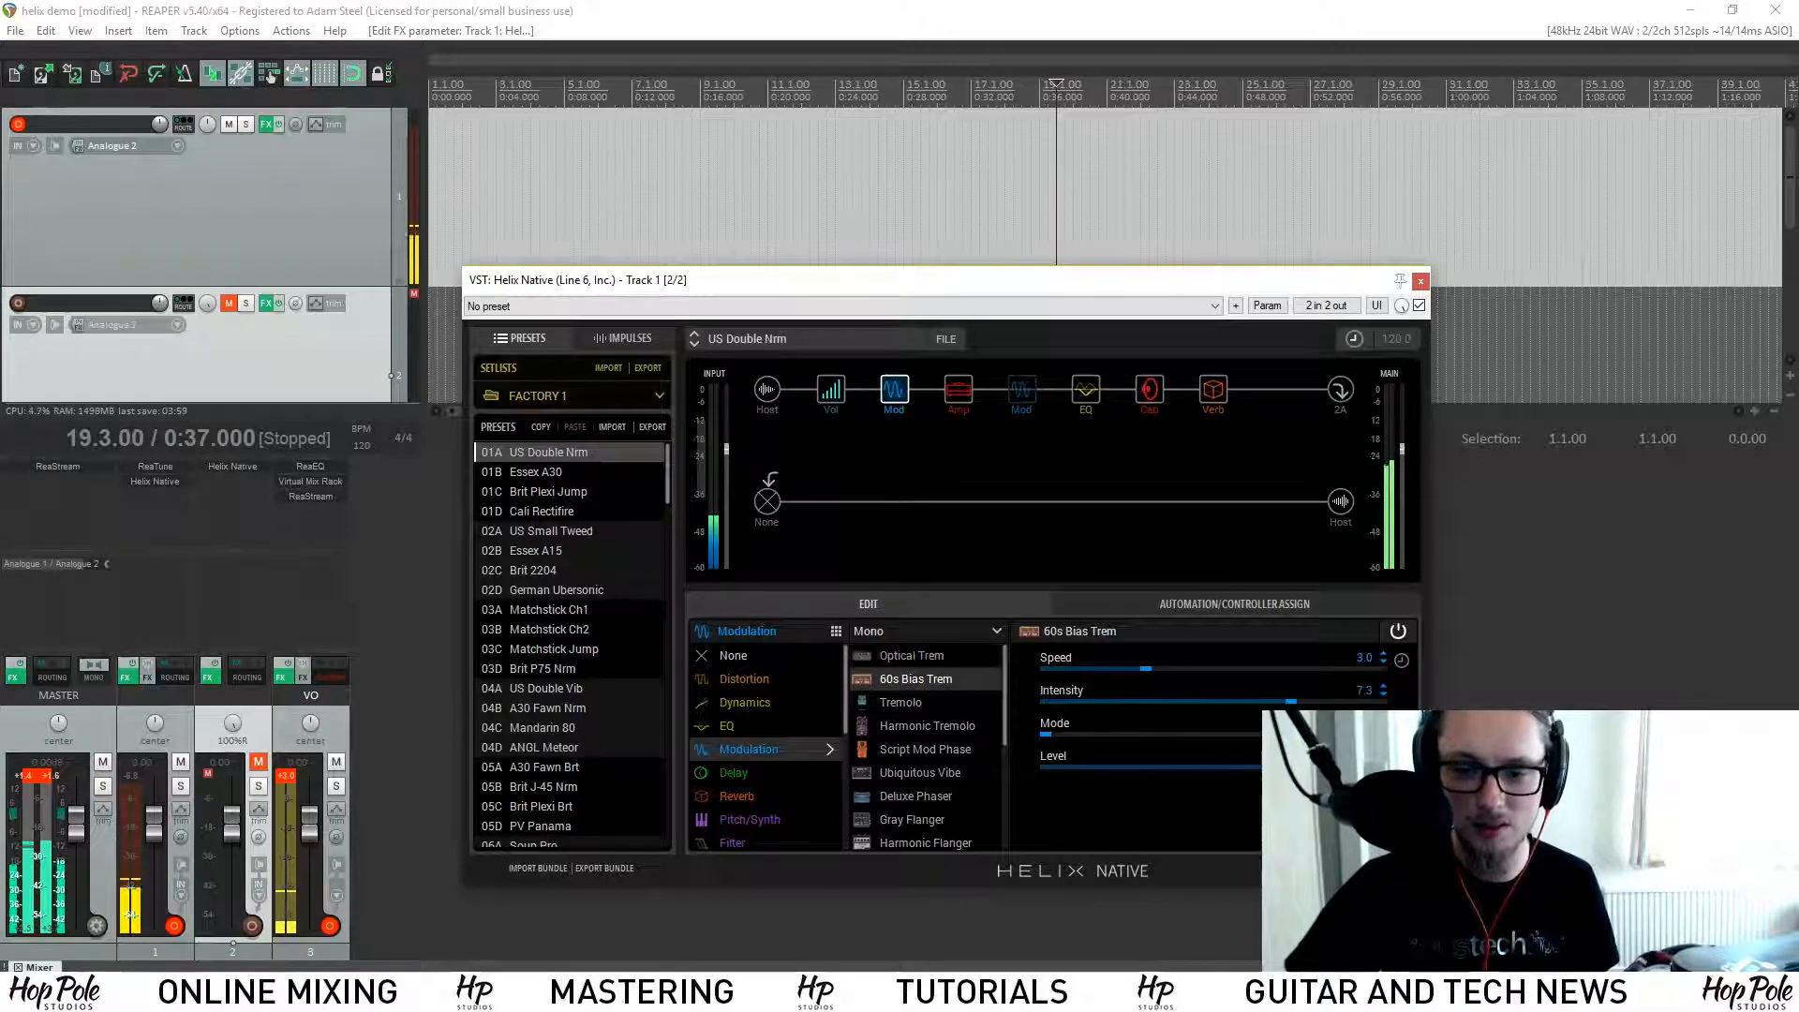
Step: Try Optical Trem with Speed at 4.2 and Intensity at 6.7, and compare it with 60s Bias Trem
left_click(913, 656)
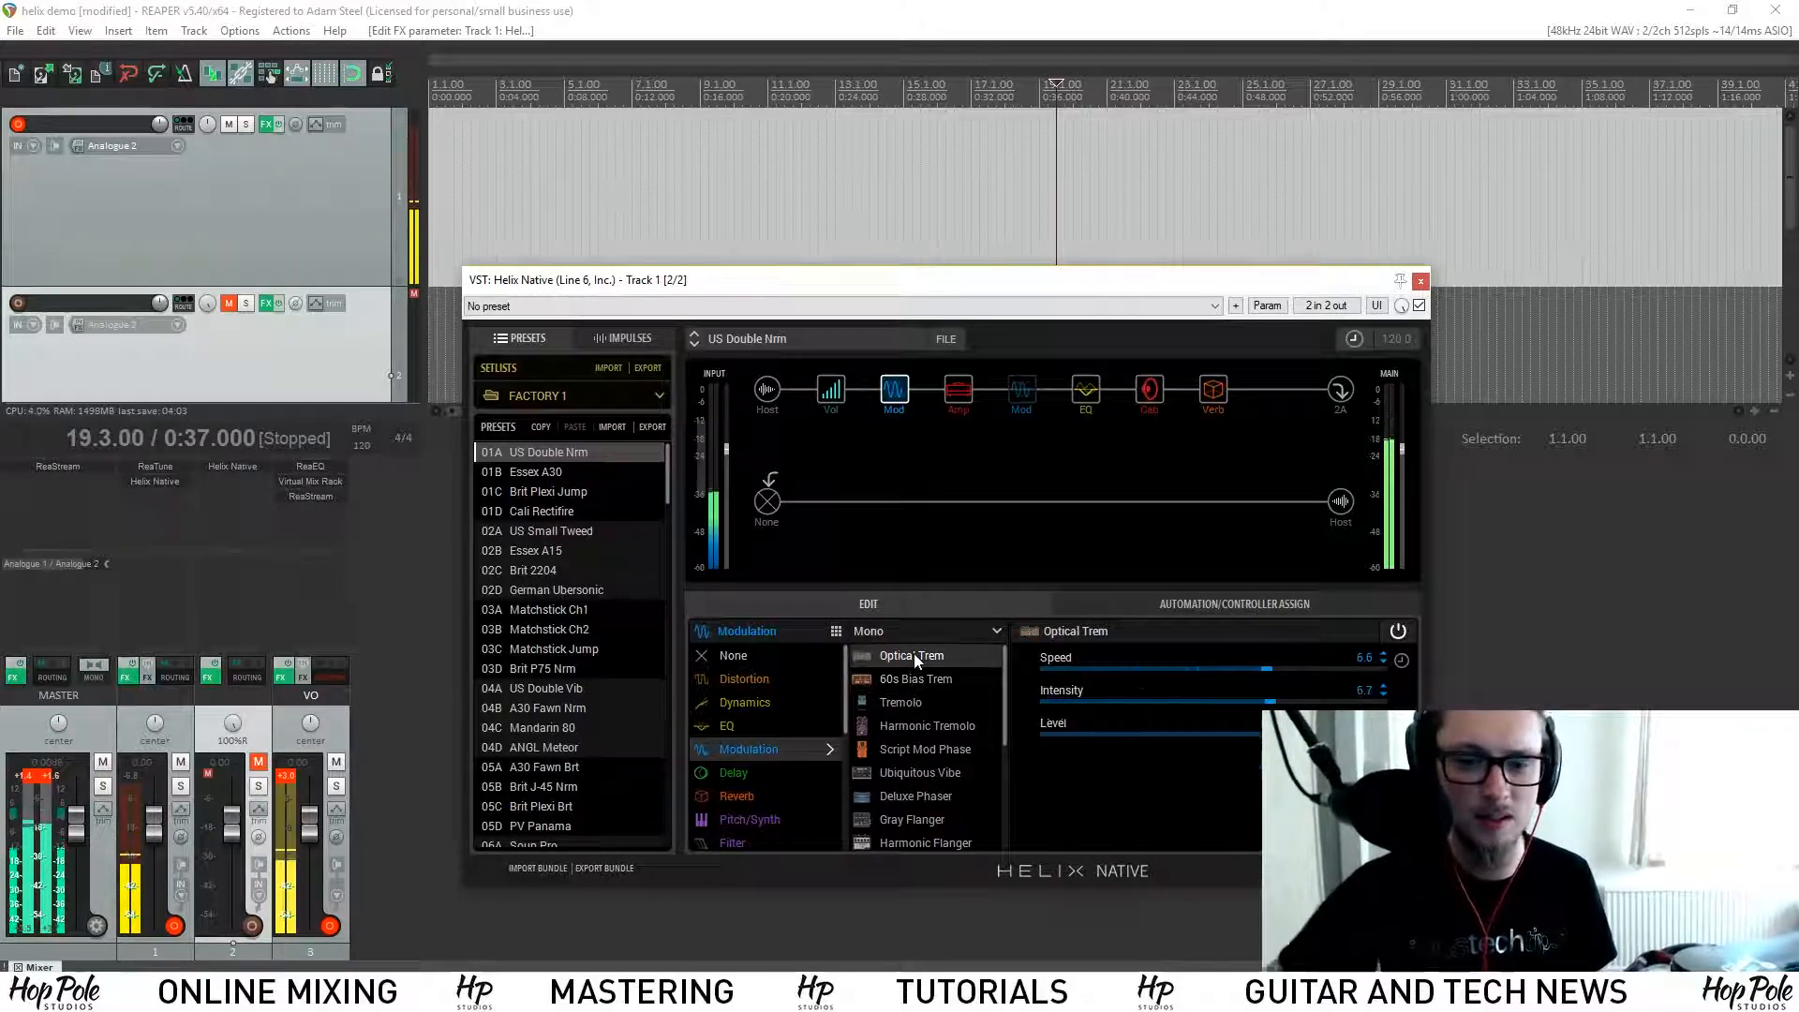
left_click(1187, 669)
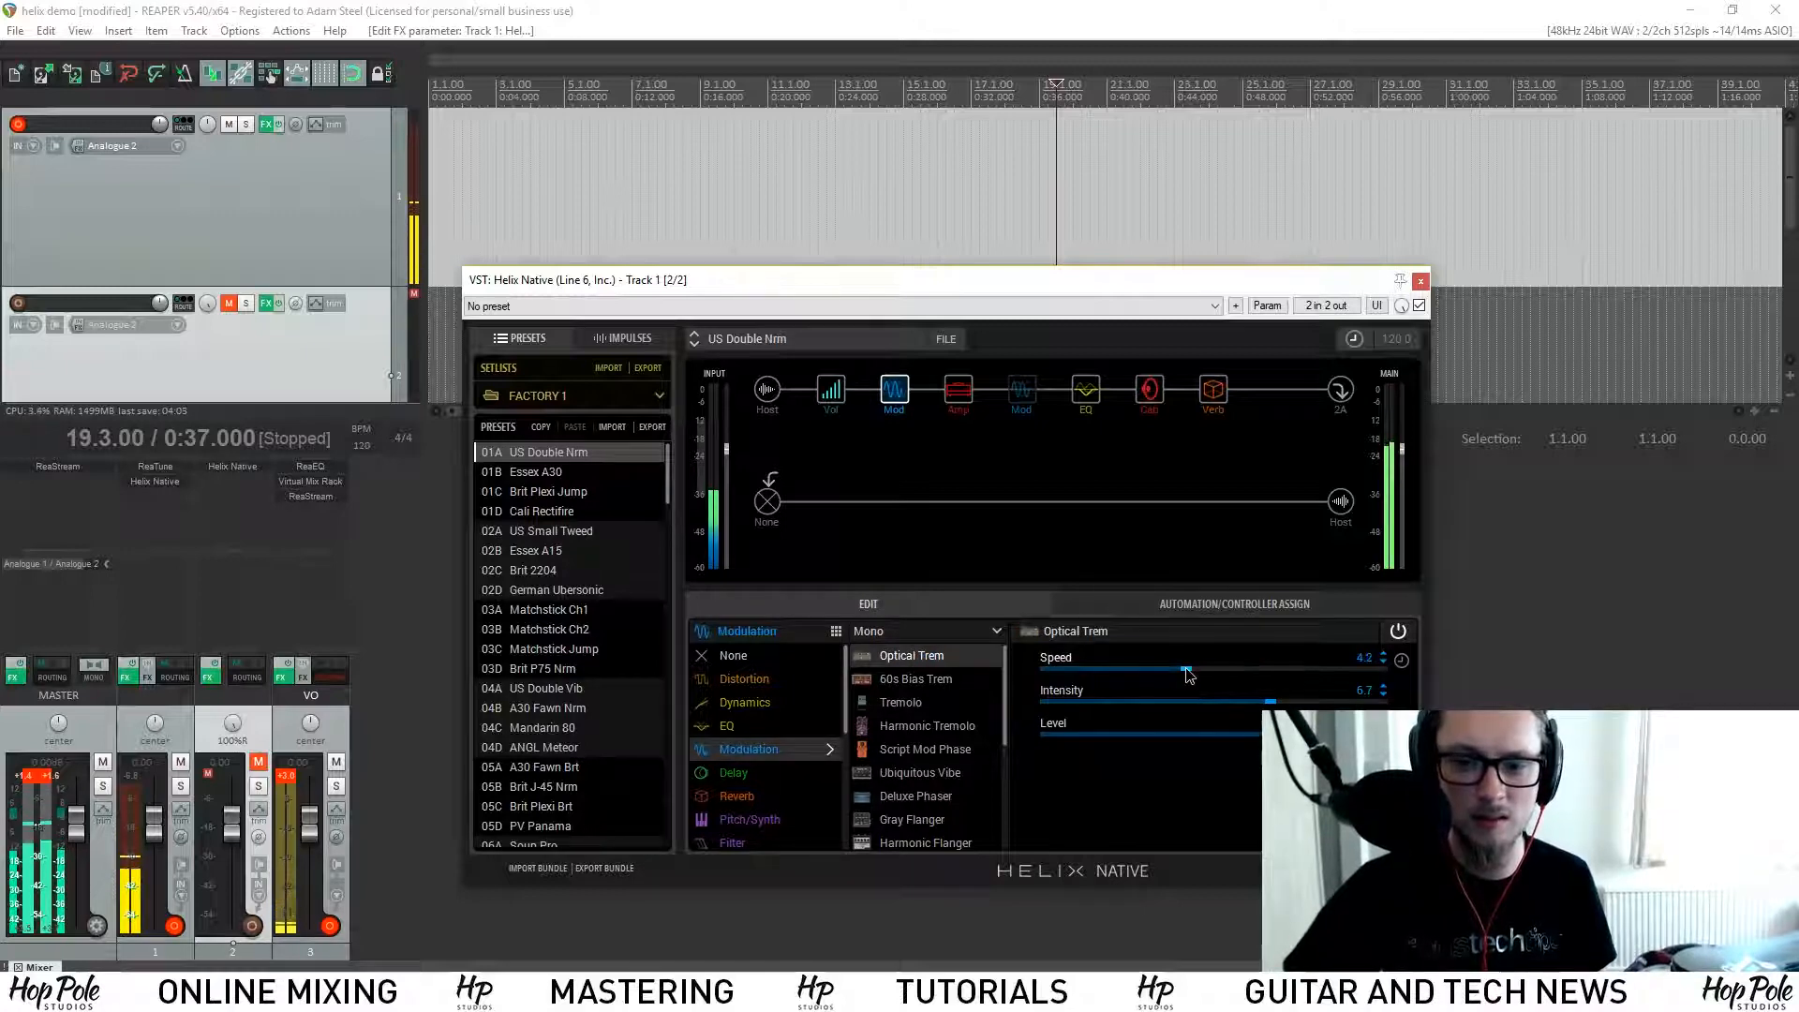
left_click(891, 681)
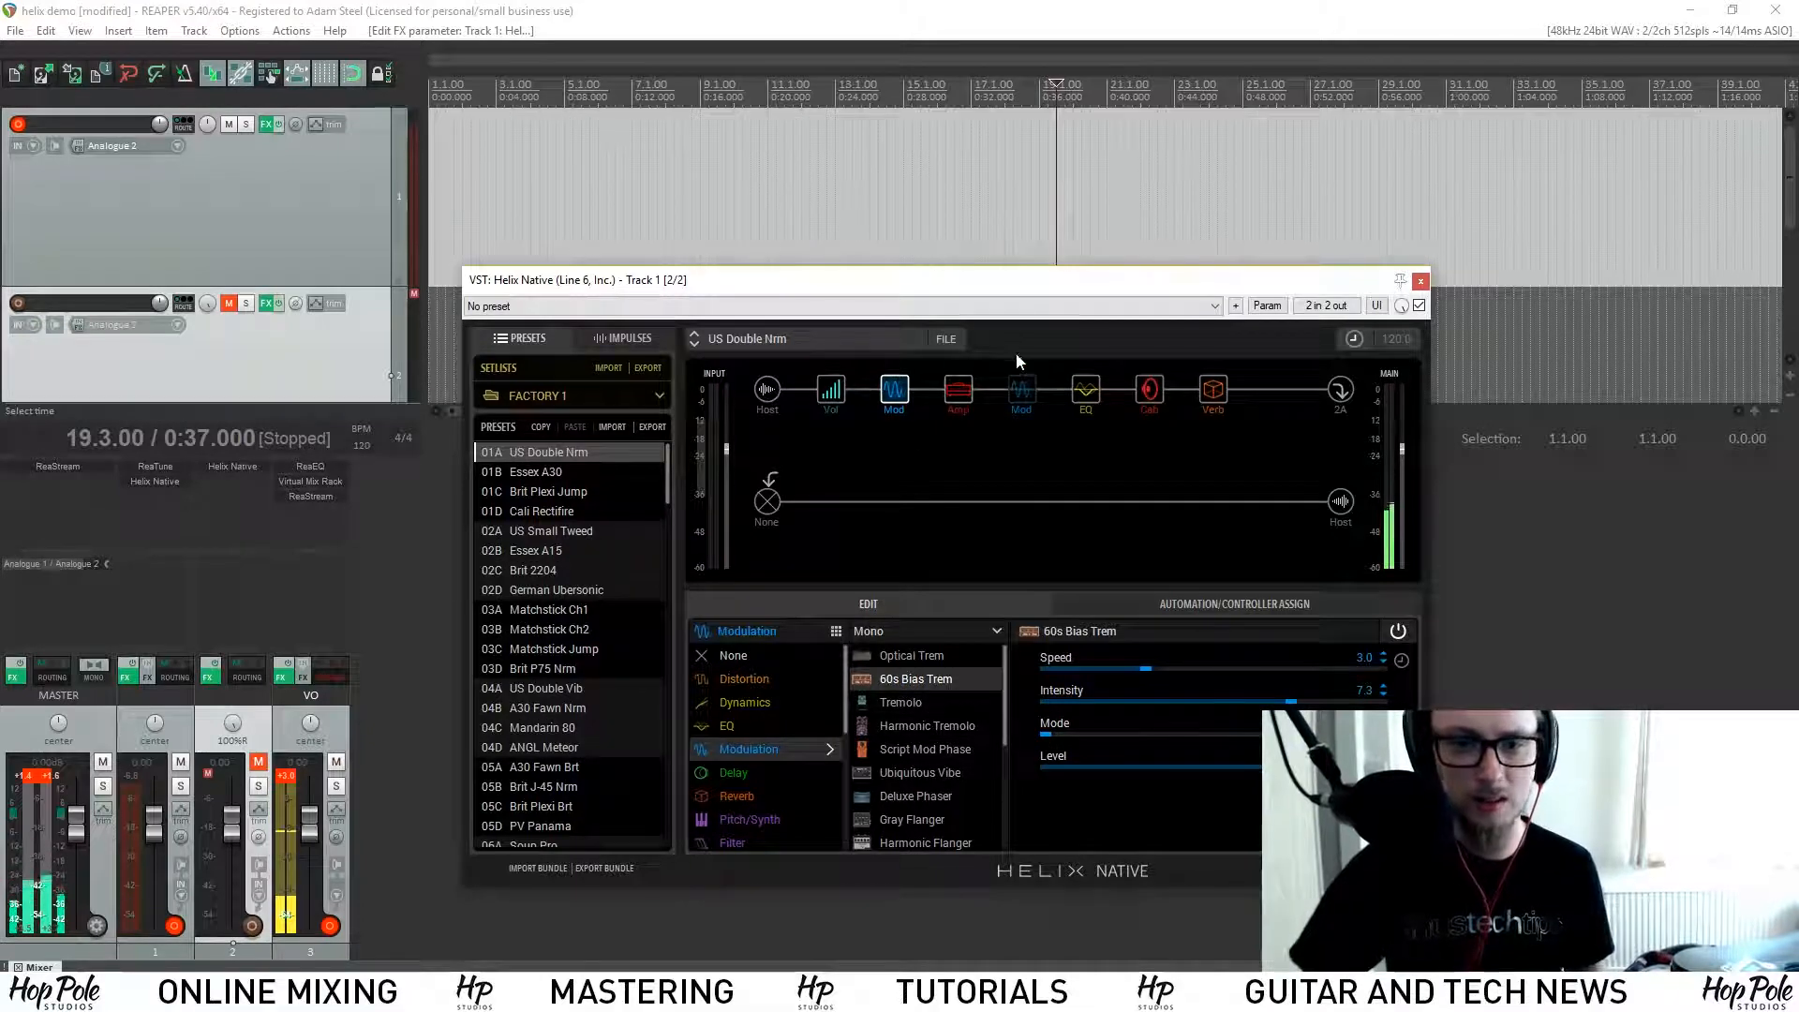
Step: Audition the Tremolo and Harmonic Tremolo models and review the Harmonic Tremolo parameters
left_click(936, 713)
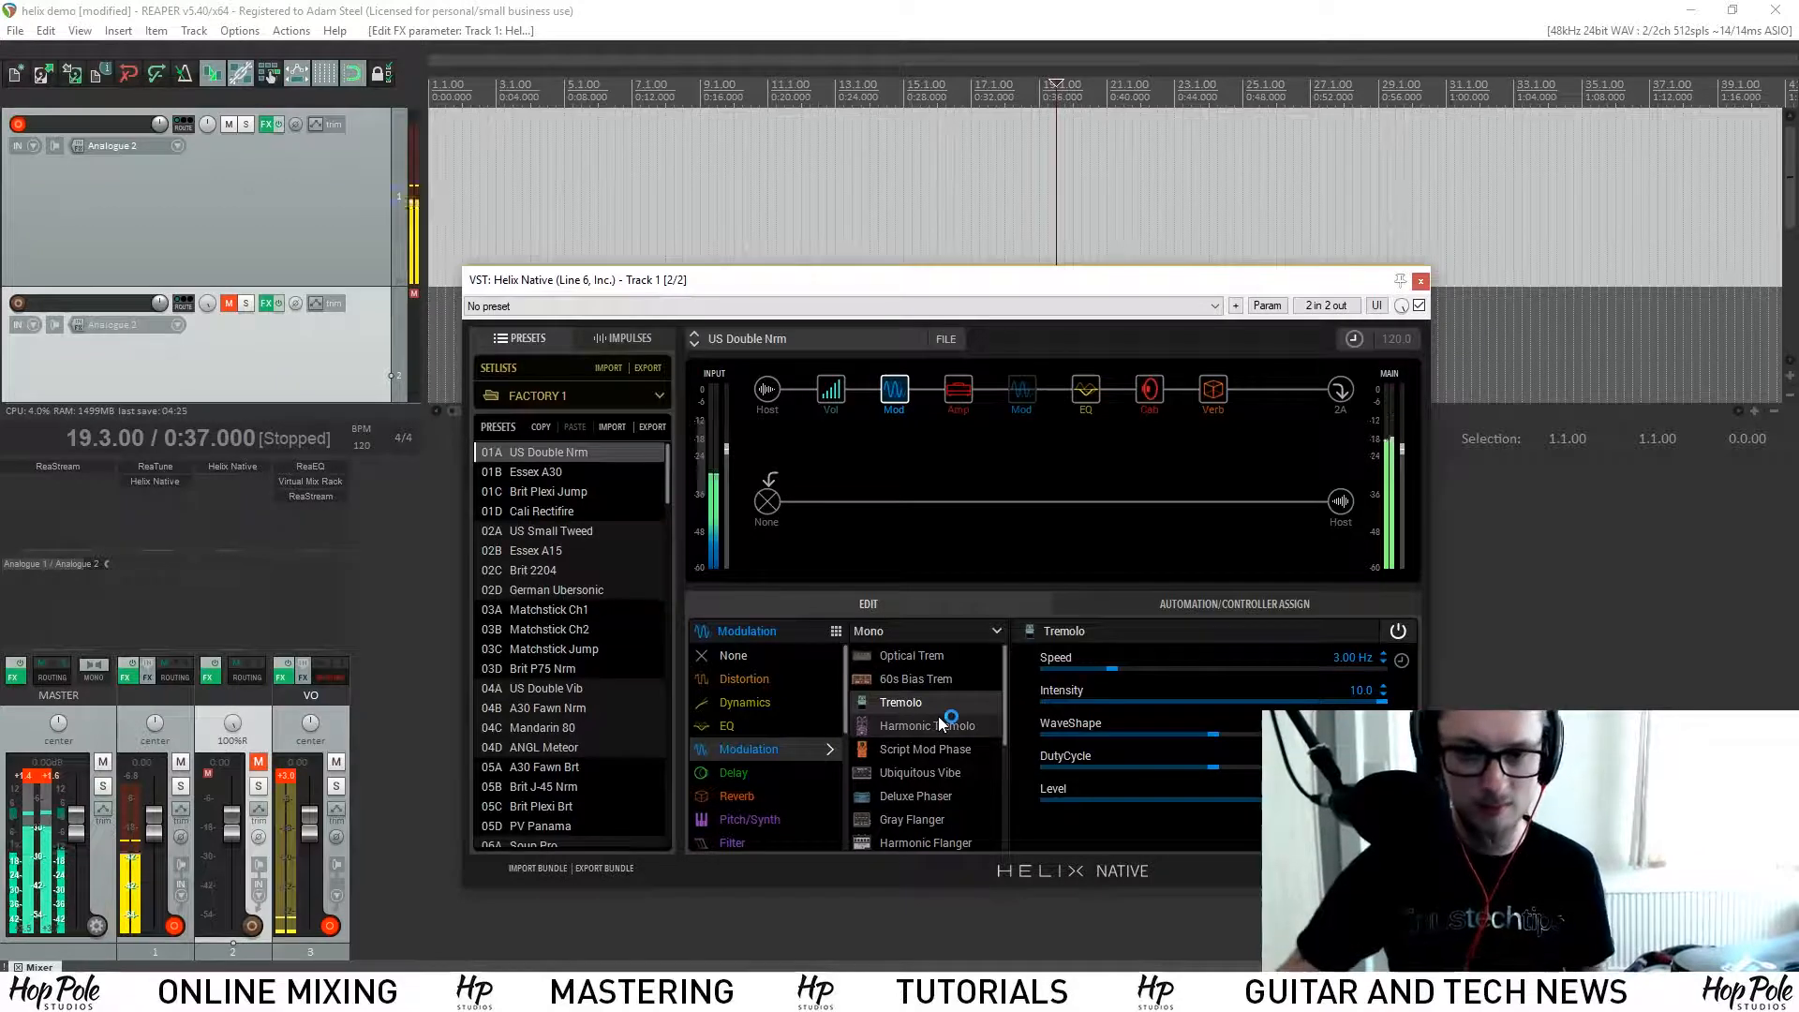
left_click(937, 718)
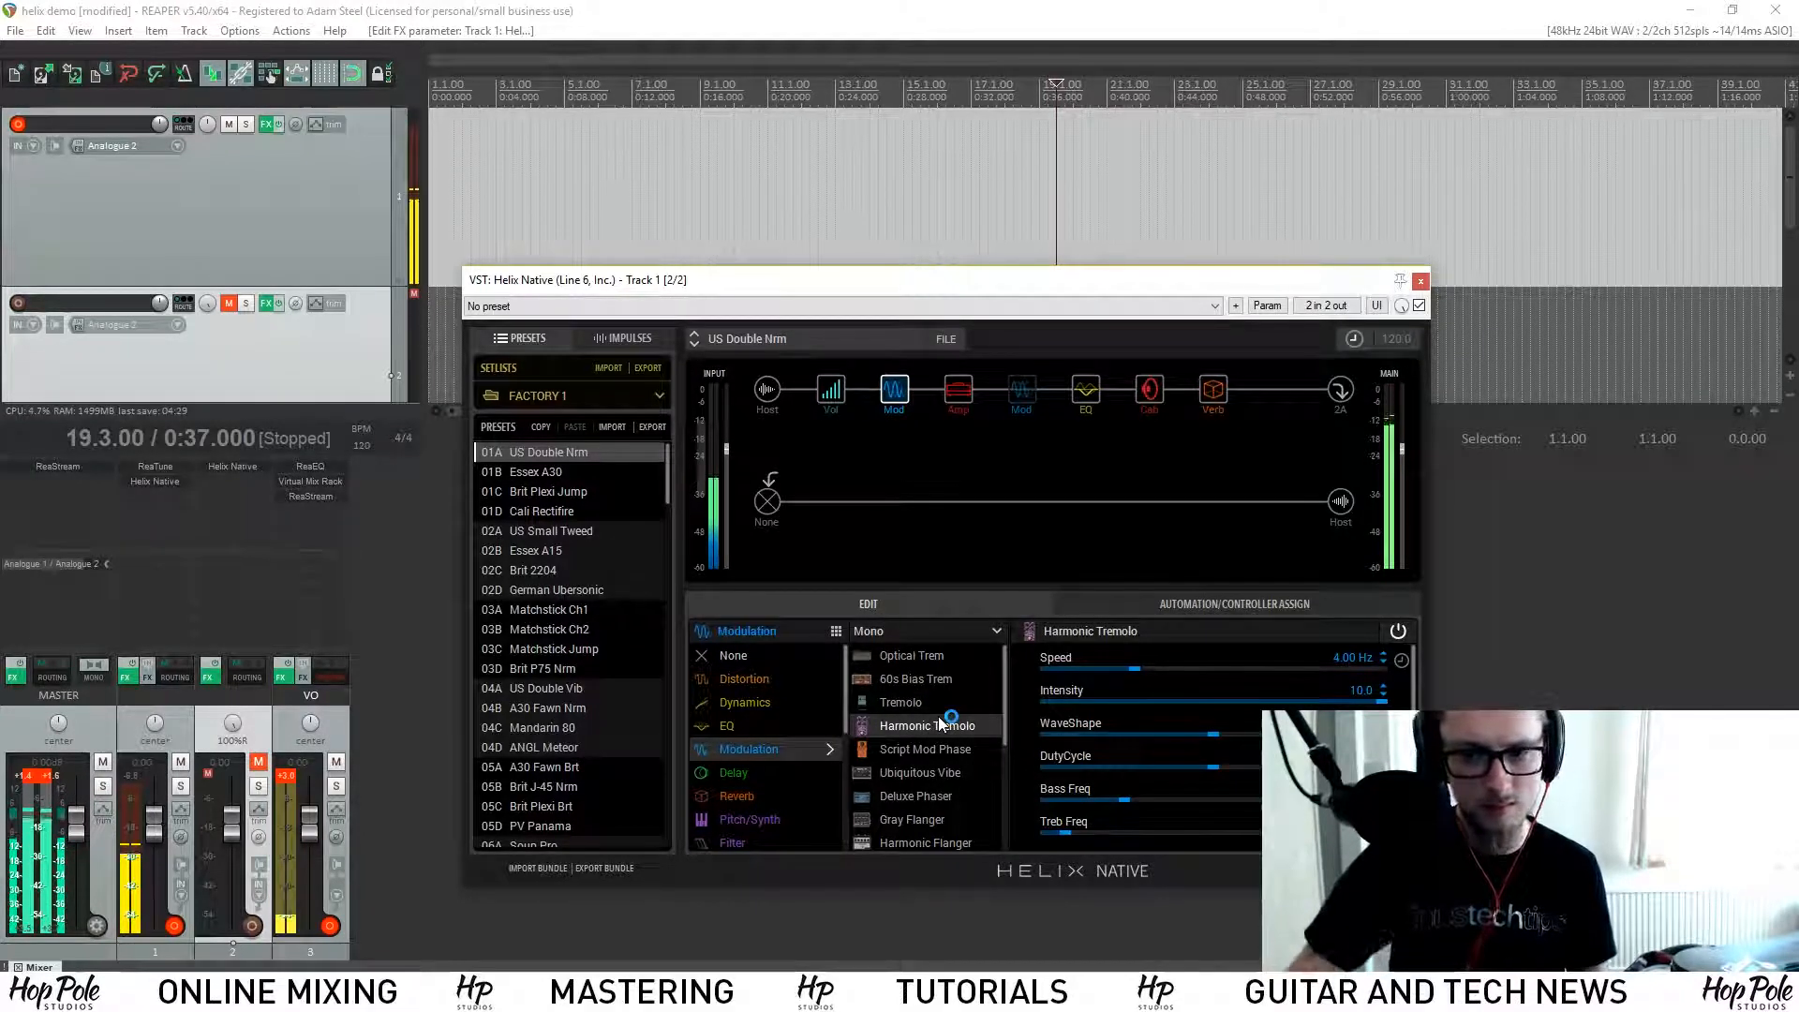
scroll(1359, 698, "down", 1)
scroll(1359, 698, "down", 1)
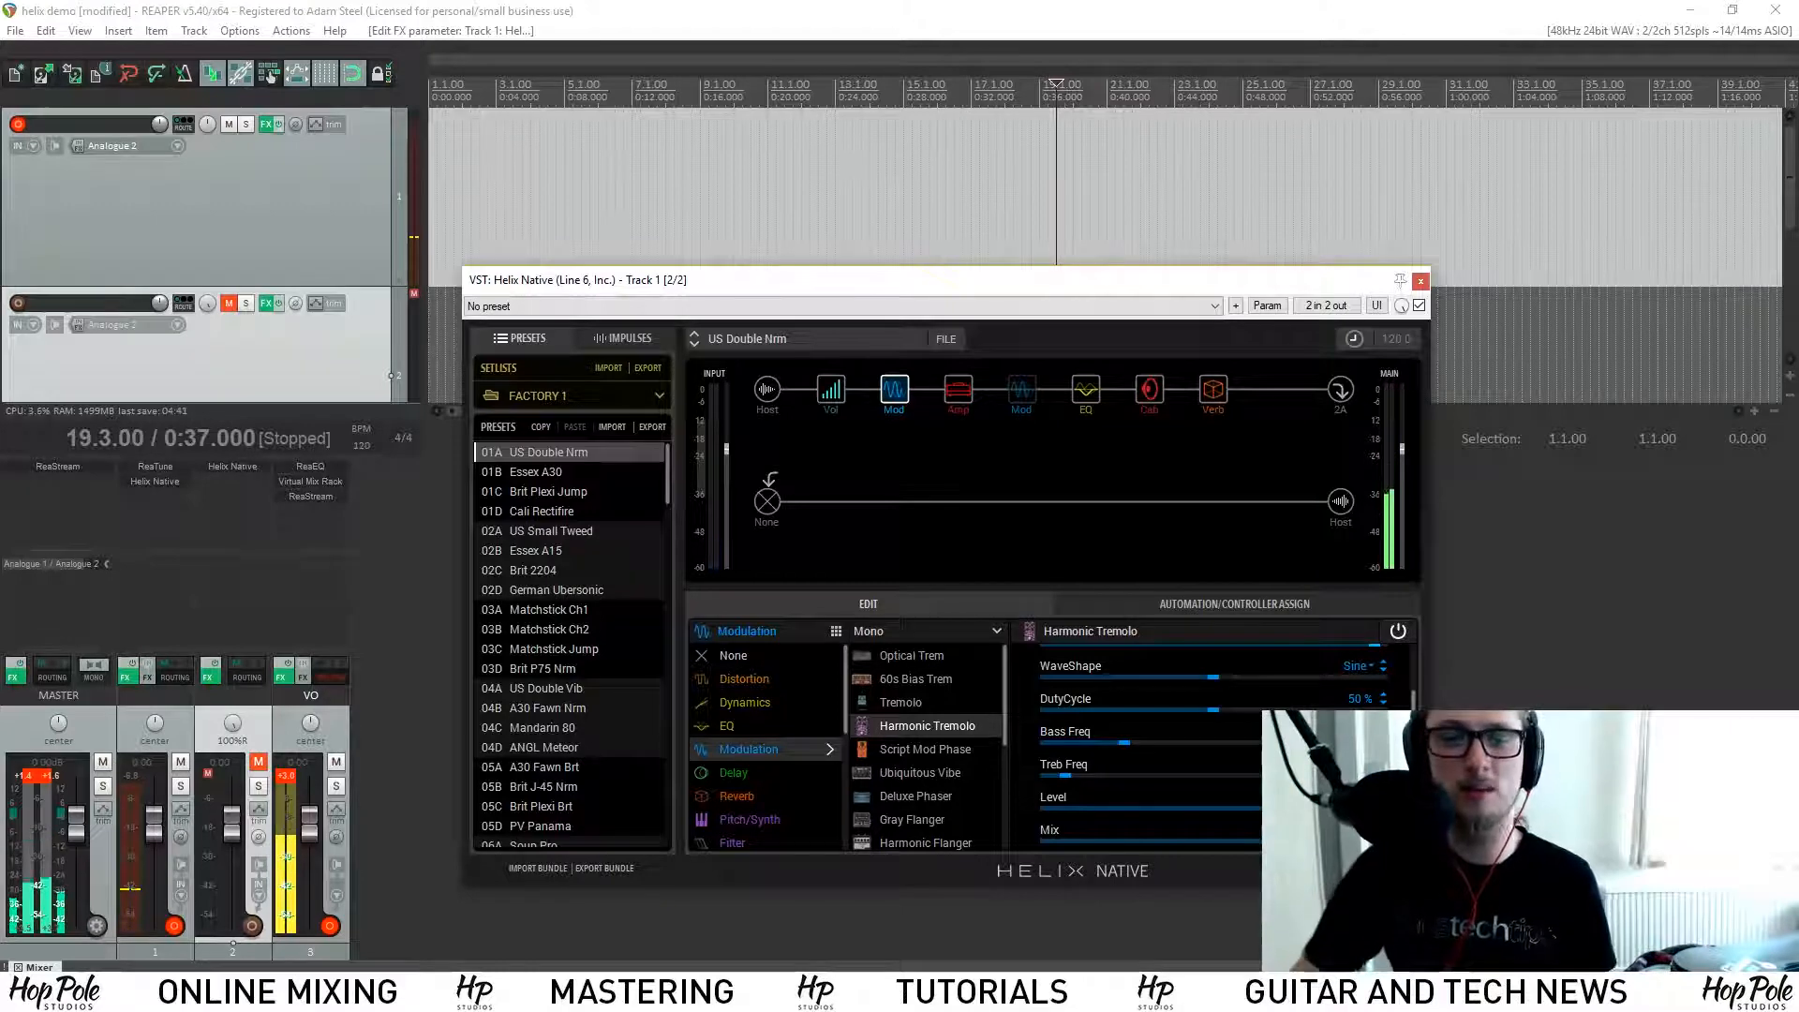
Step: Load Ubiquitous Vibe with Rate 3.6 and Intensity 3.3, adjust its Lamp Bias and Mix, and bypass the EQ block
left_click(918, 772)
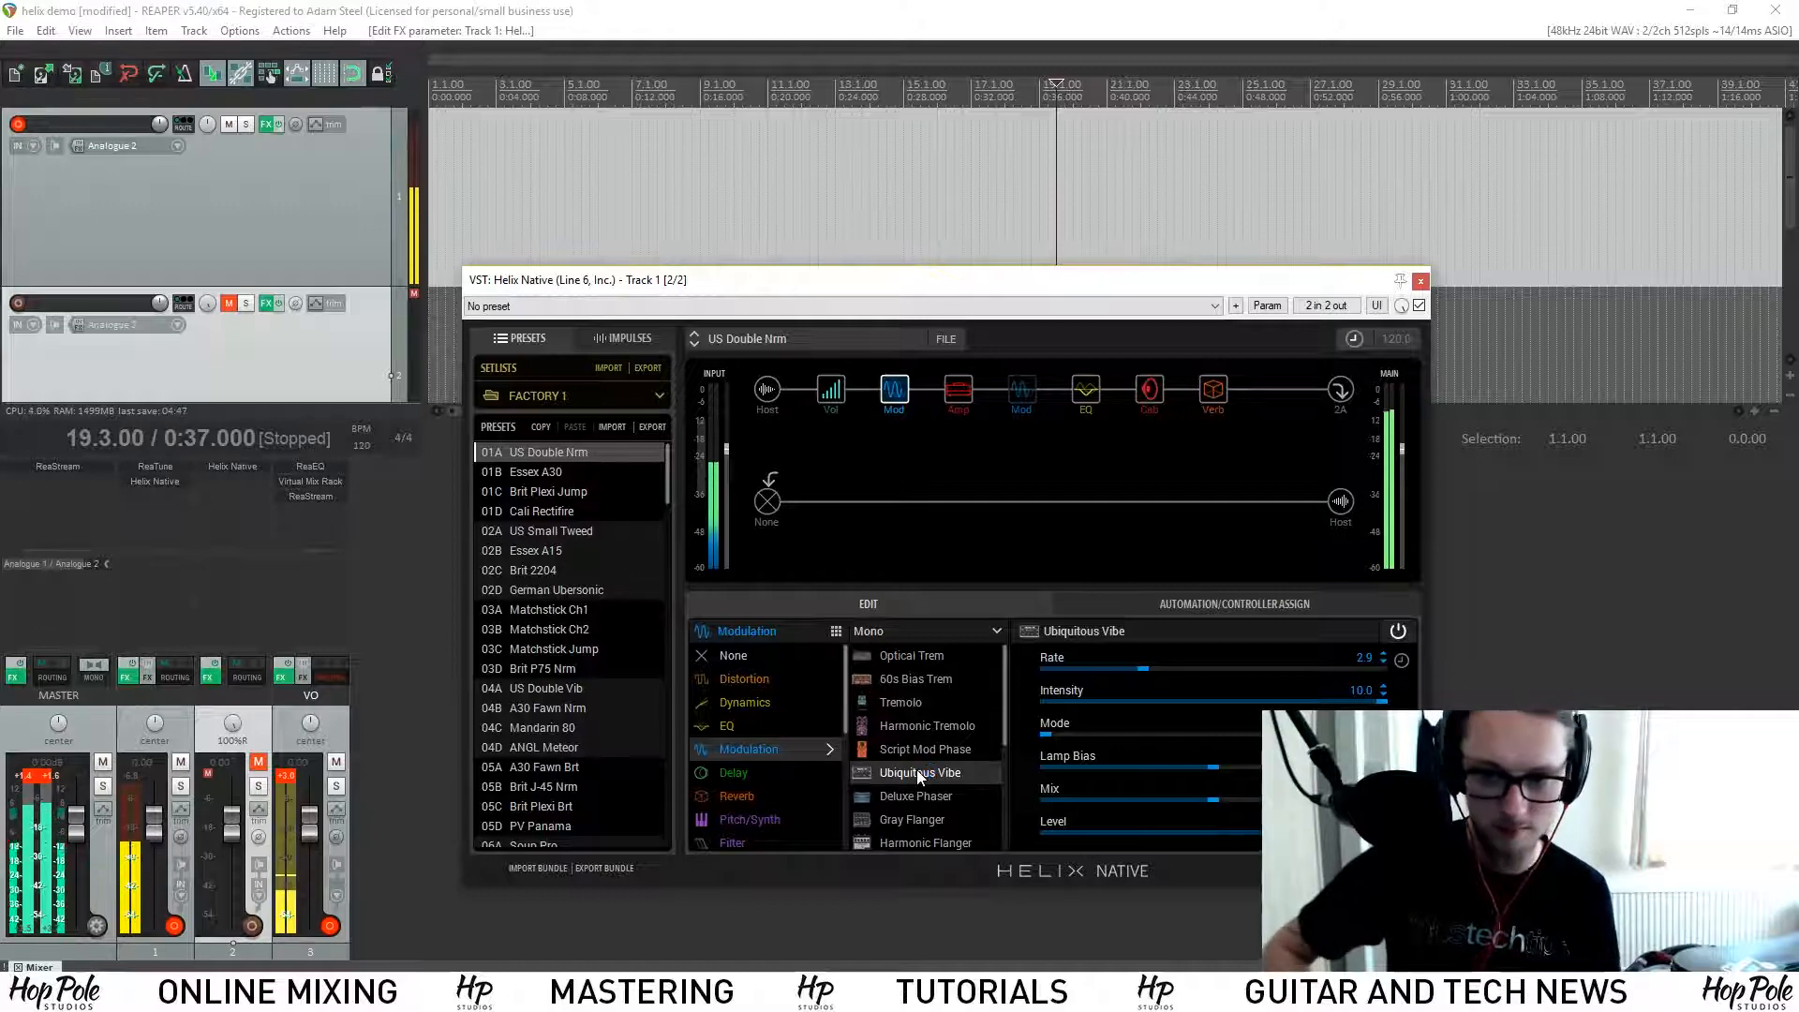
left_click_drag(1162, 659, 1199, 668)
left_click_drag(1383, 701, 1266, 705)
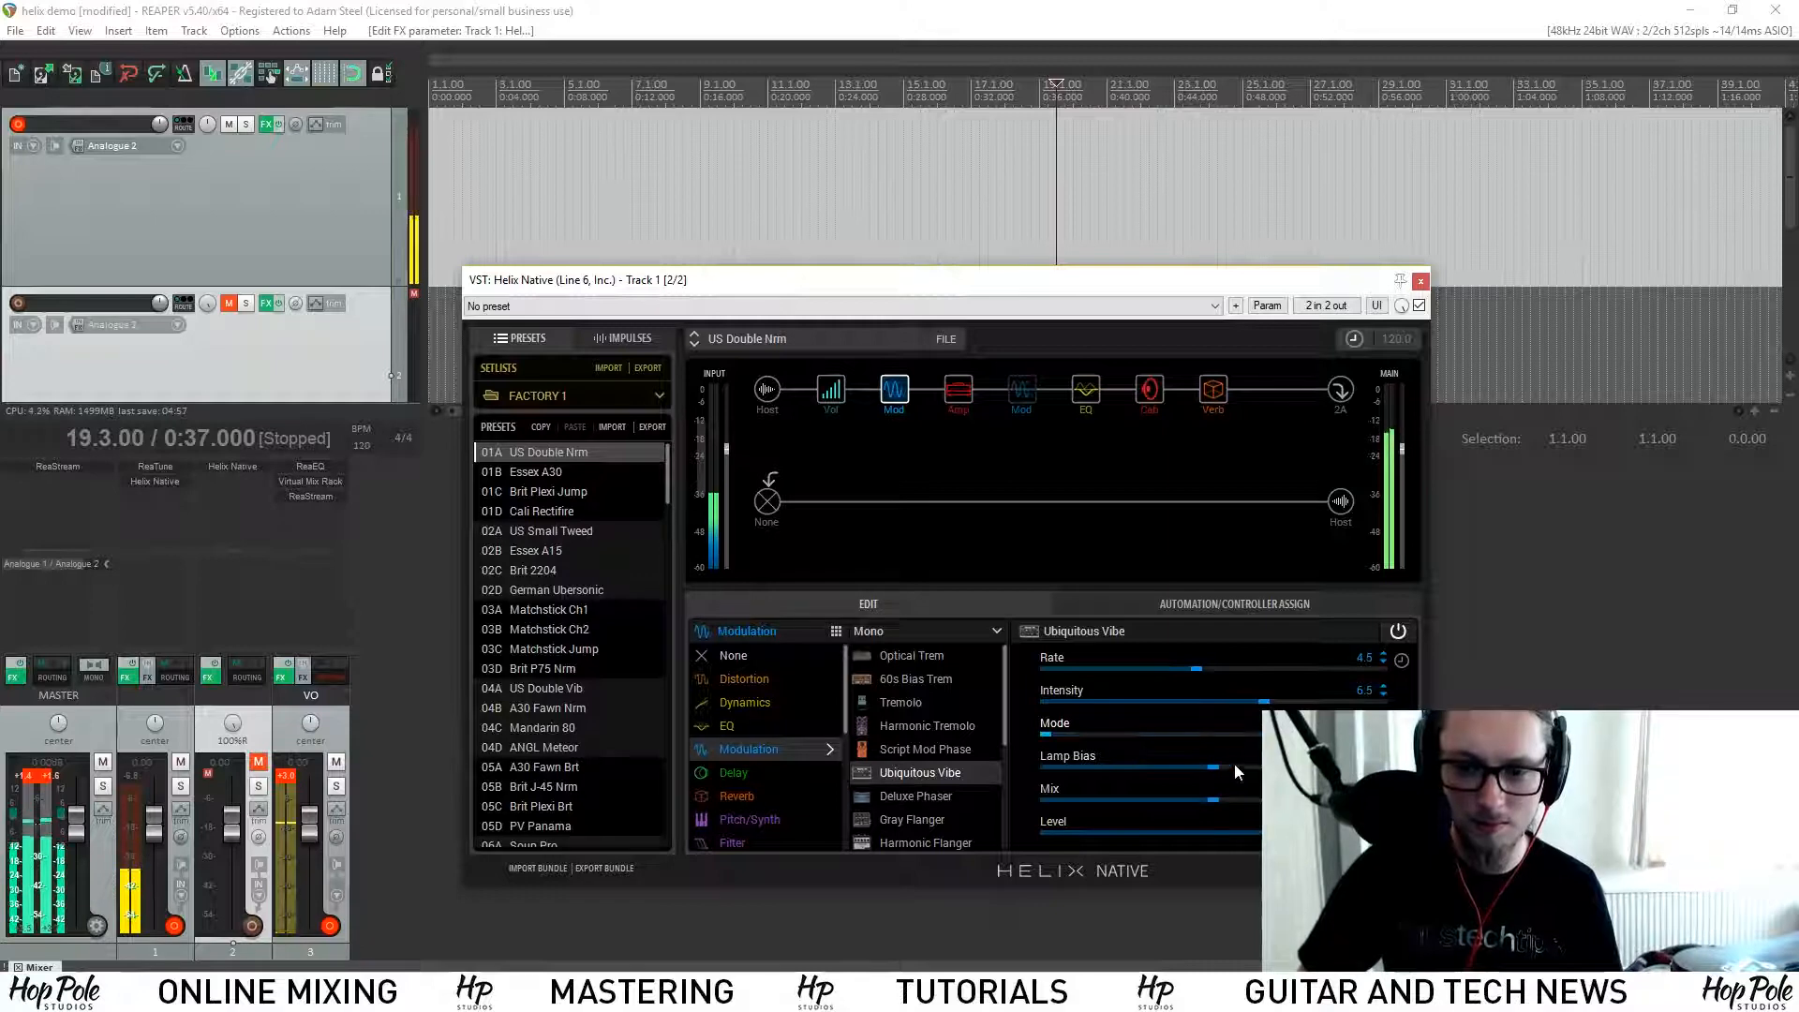
left_click_drag(1130, 781, 1241, 785)
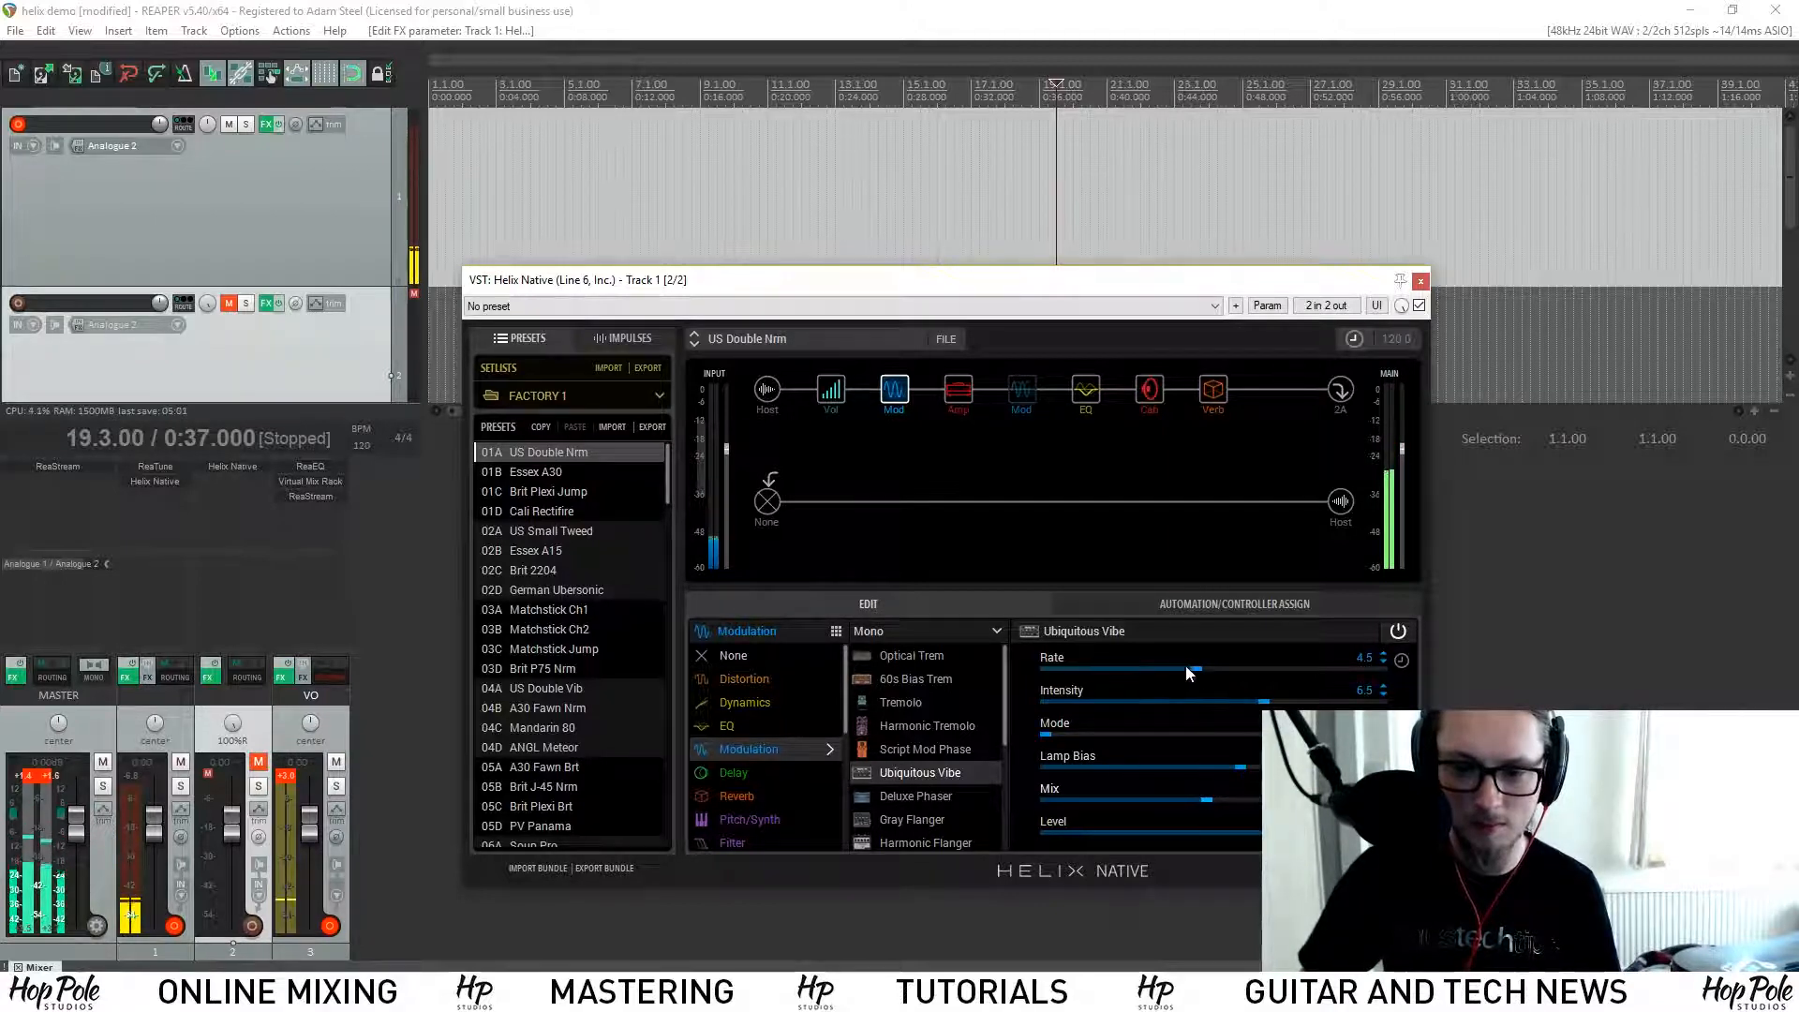
left_click(1084, 368)
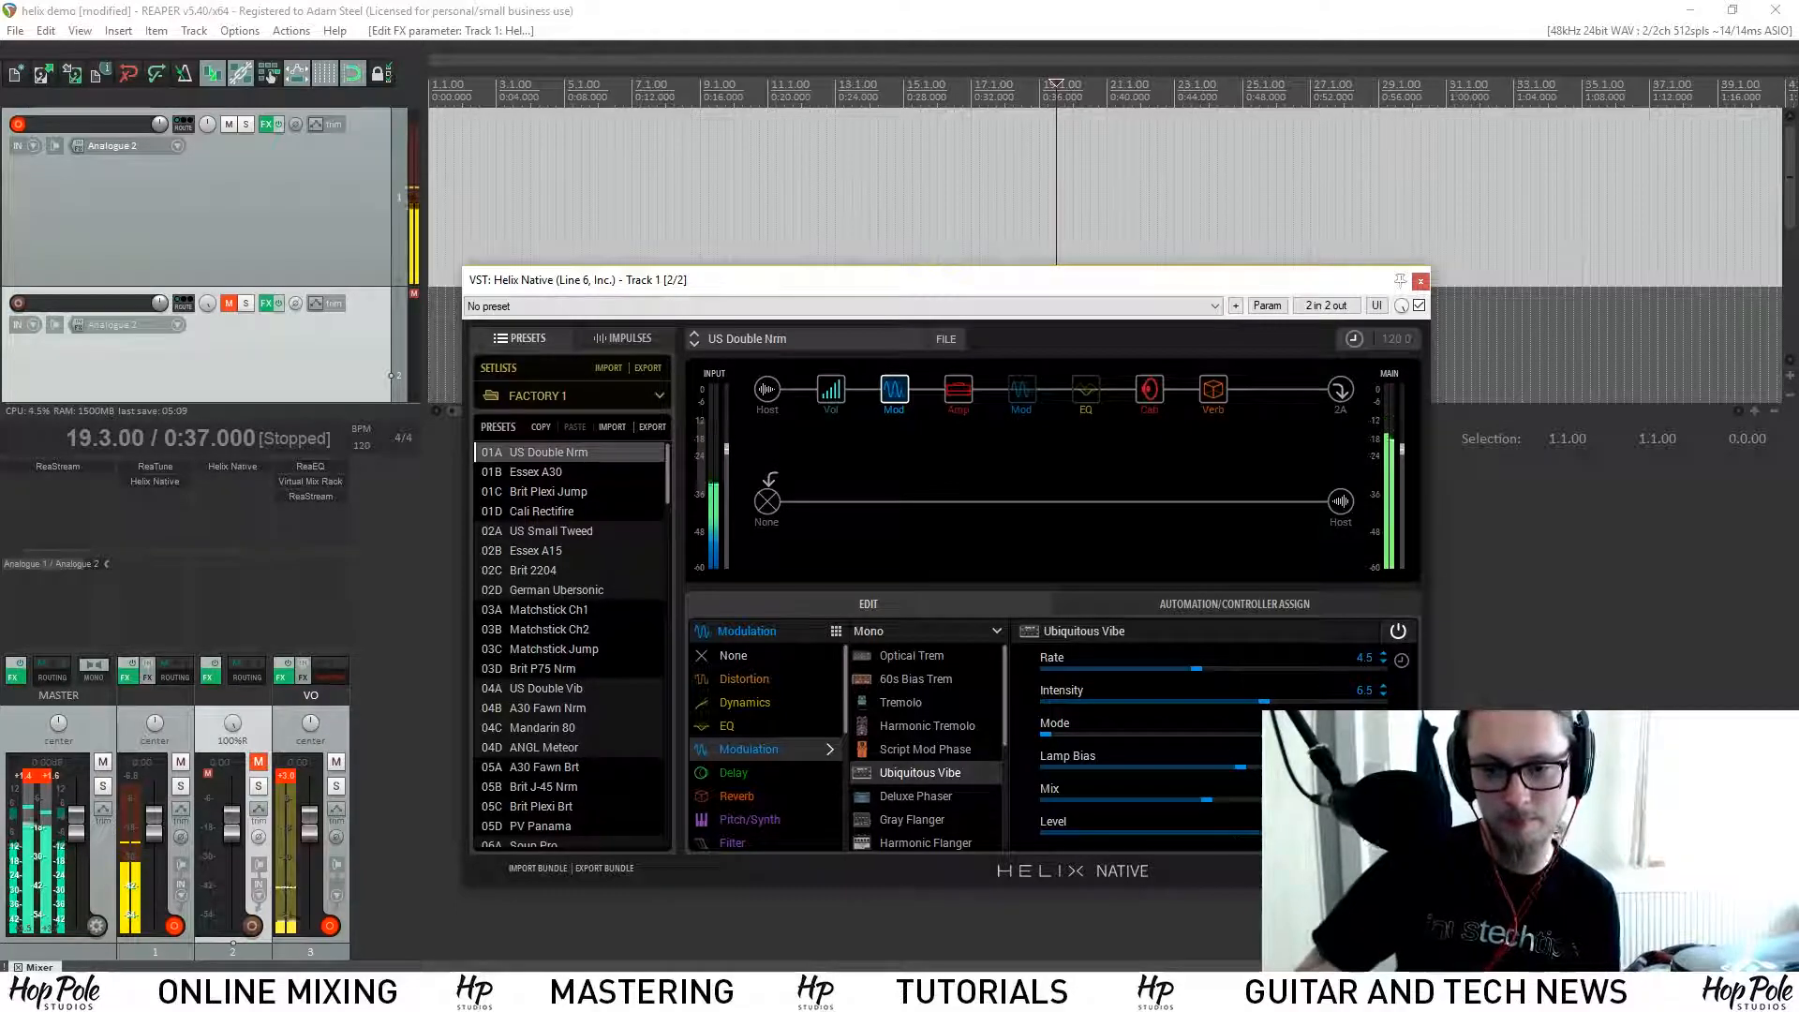
left_click_drag(1209, 697, 1166, 671)
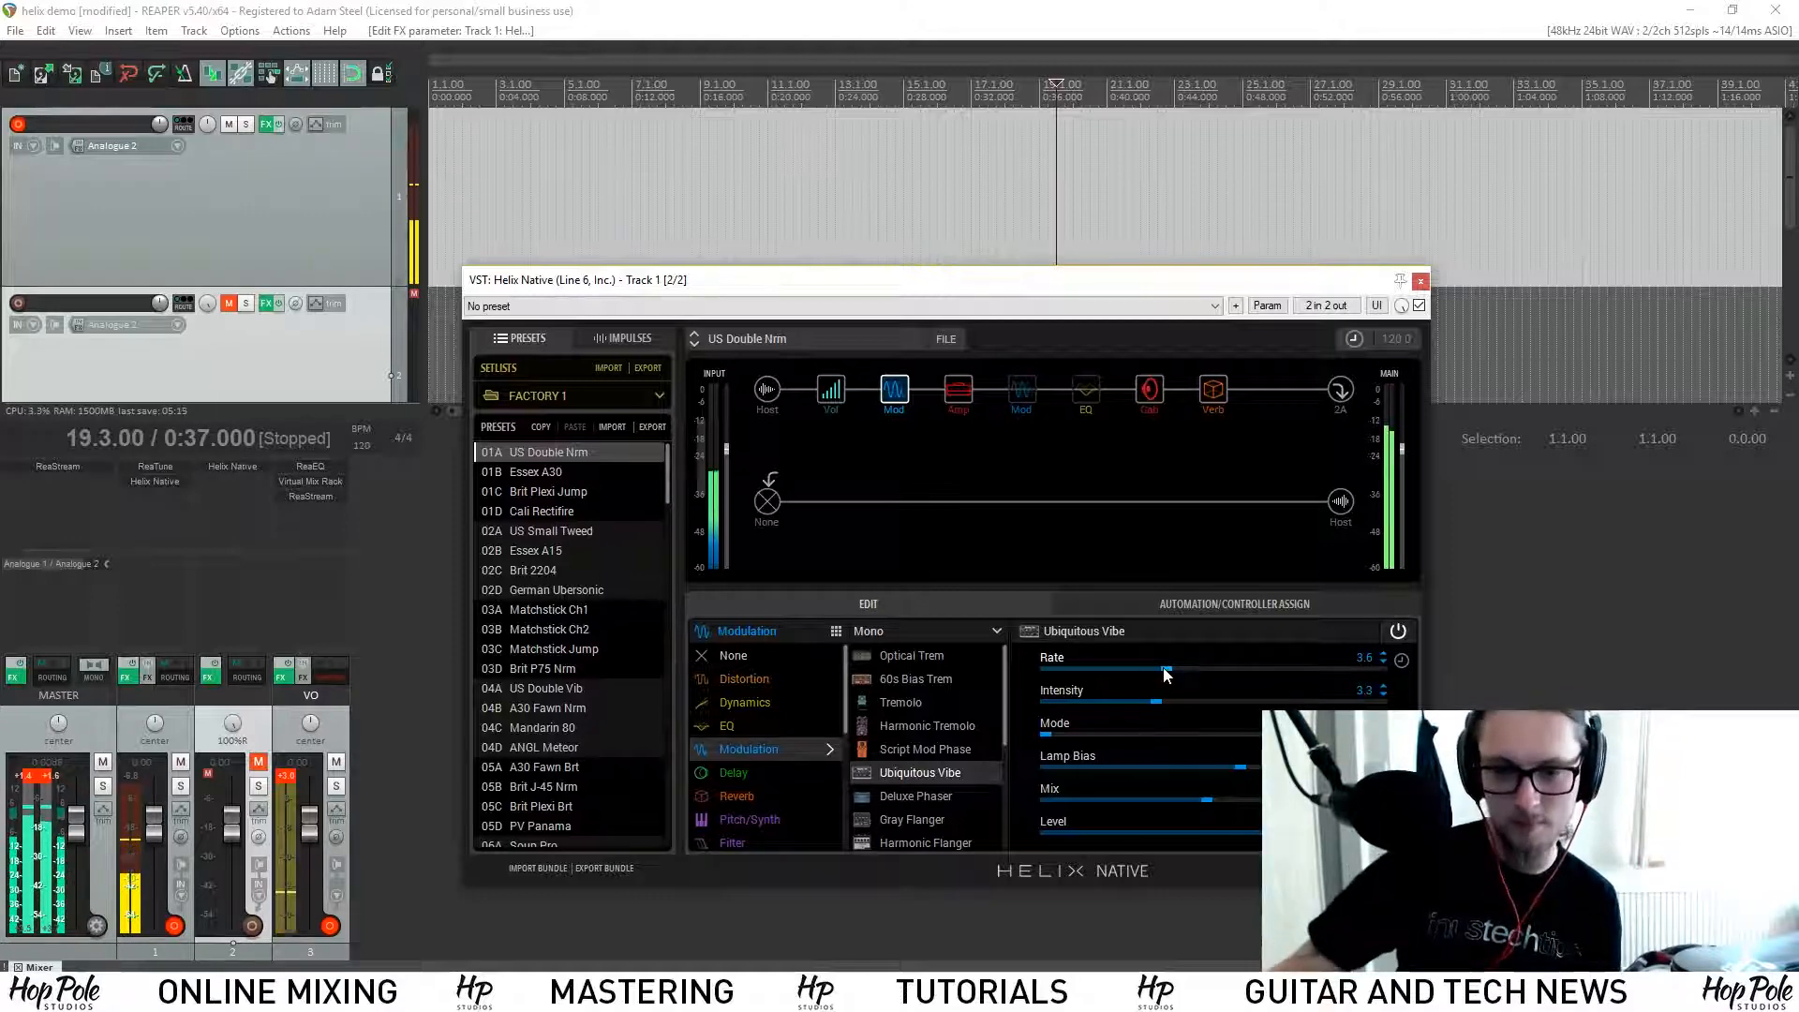
Step: Audition the Script Mod Phase and Deluxe Phaser models in the modulation block before the amp
left_click(905, 746)
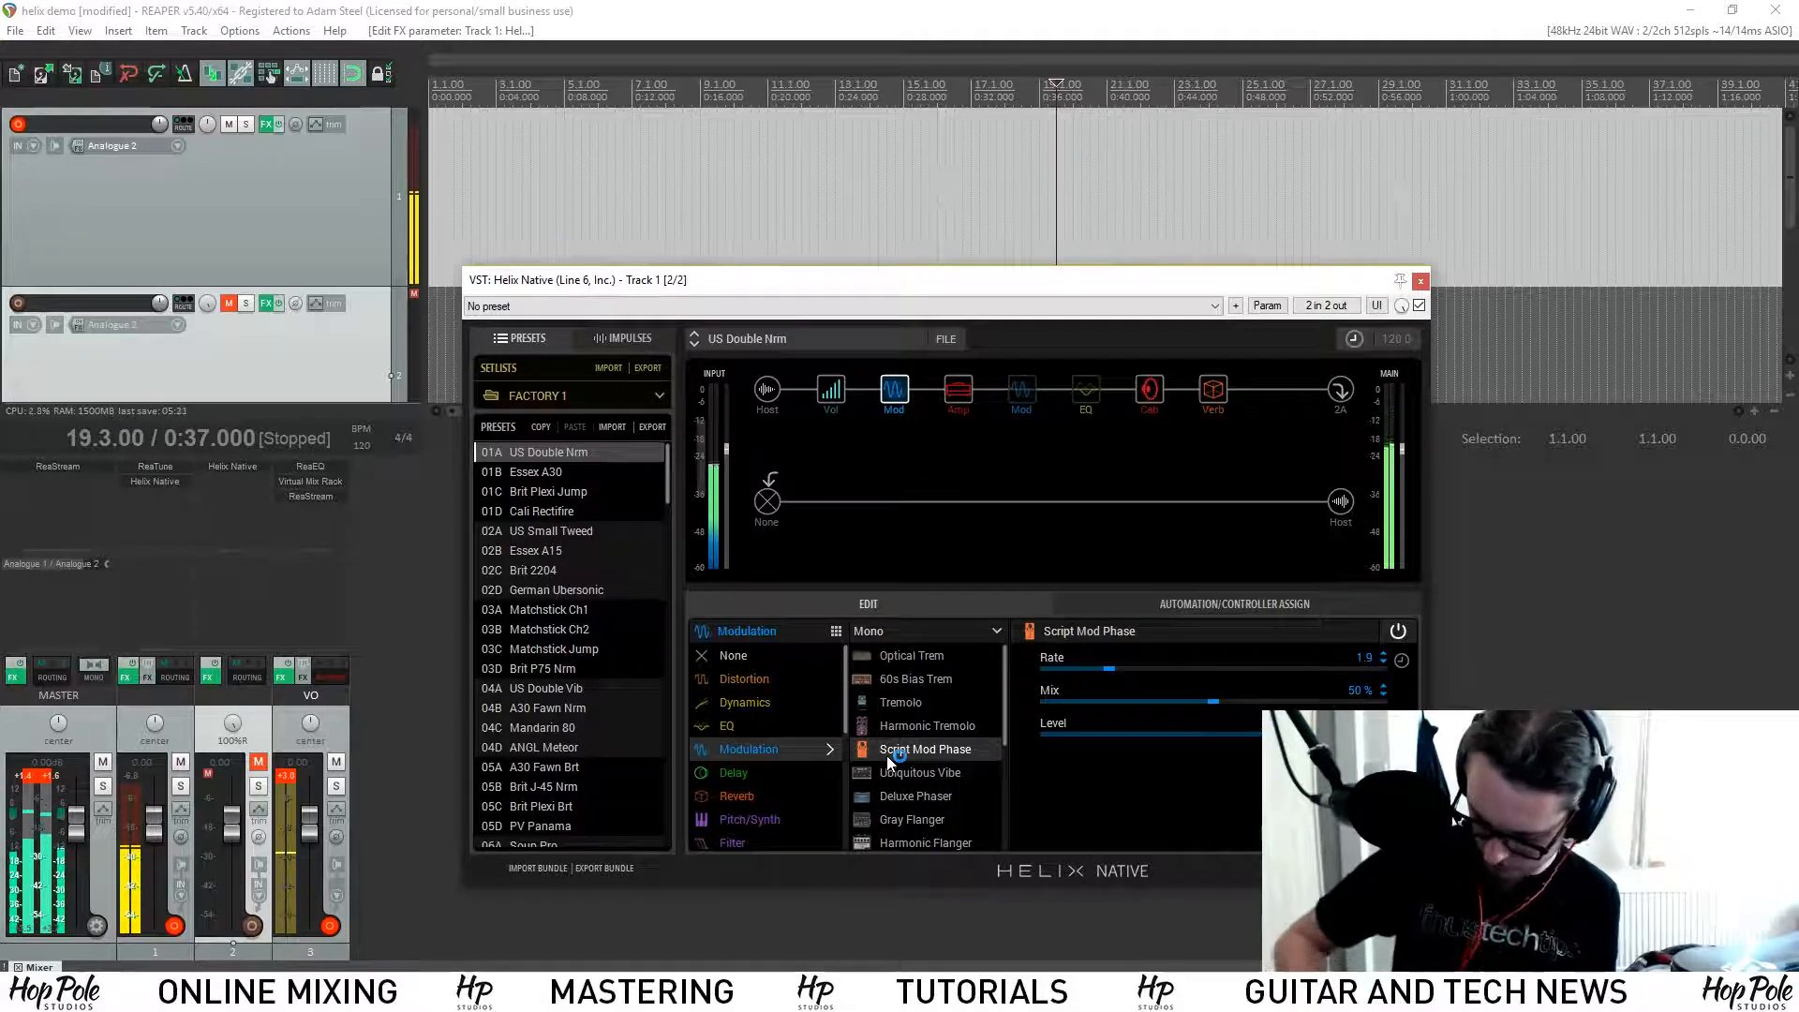
scroll(885, 750, "down", 2)
left_click(909, 704)
scroll(911, 716, "up", 2)
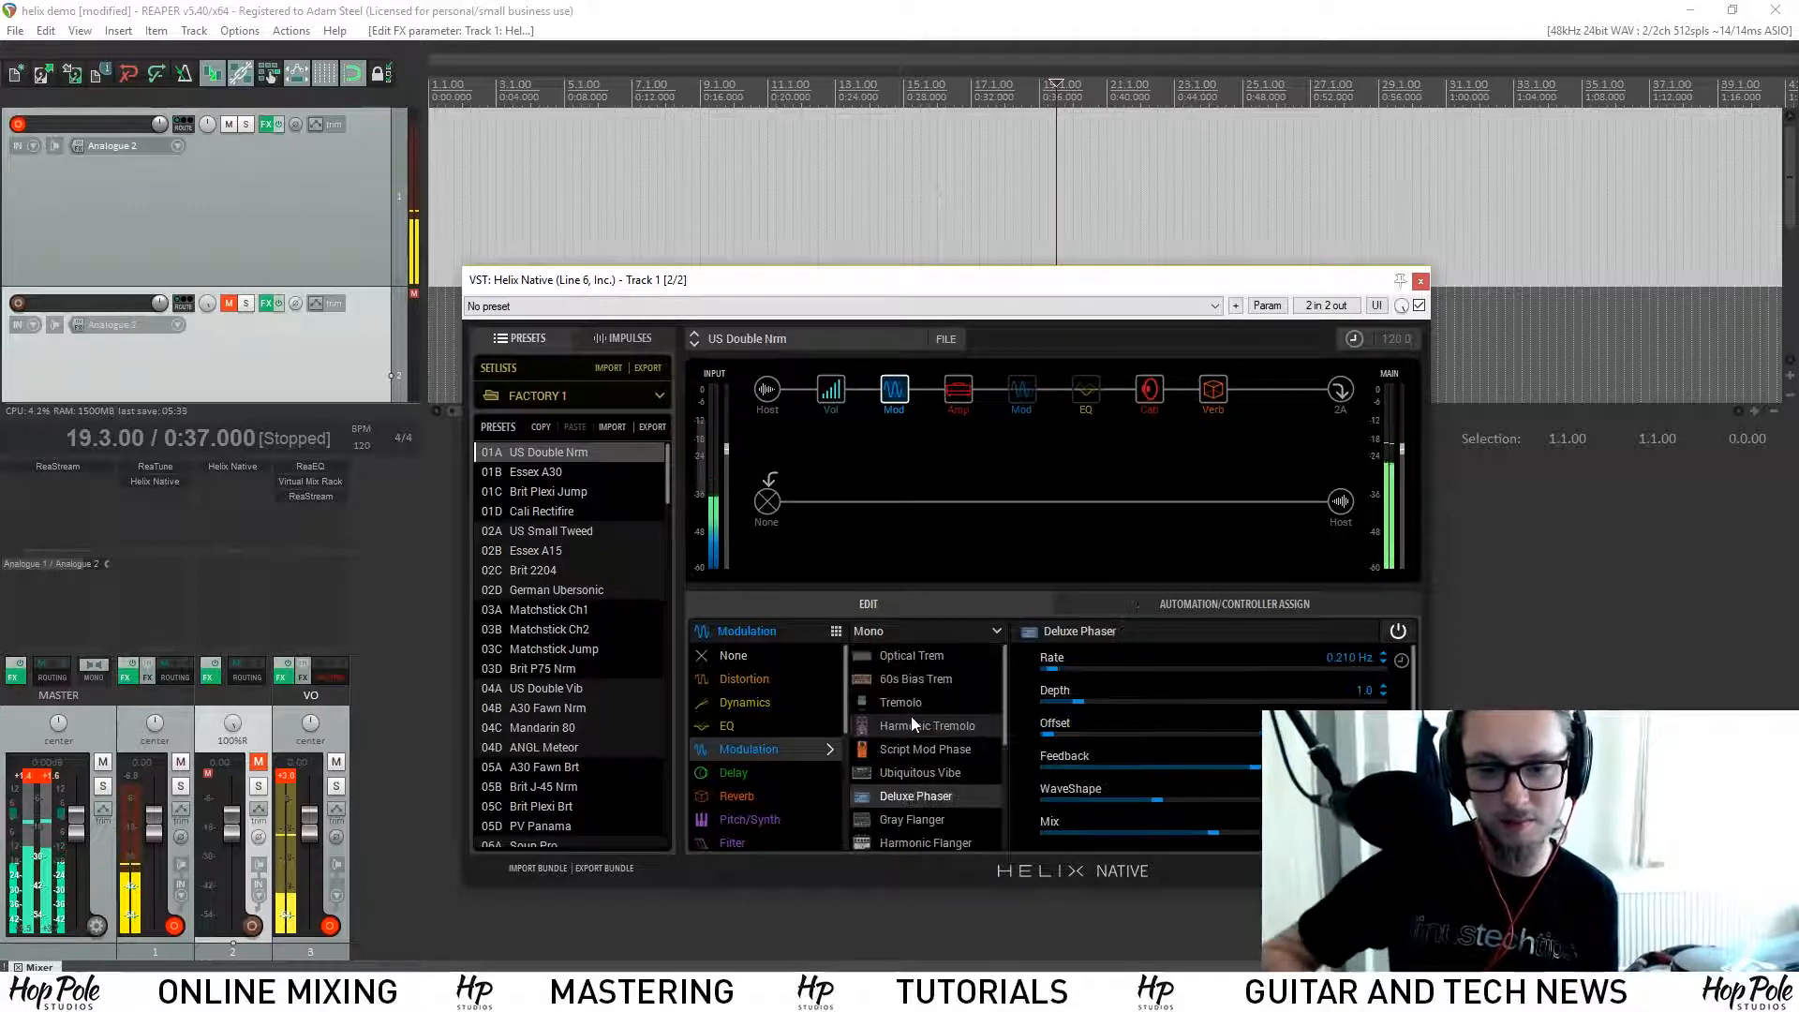
Step: Audition the Gray Flanger, Harmonic Flanger, Courtesan Flange and Dynamix Flanger models
scroll(940, 698, "down", 1)
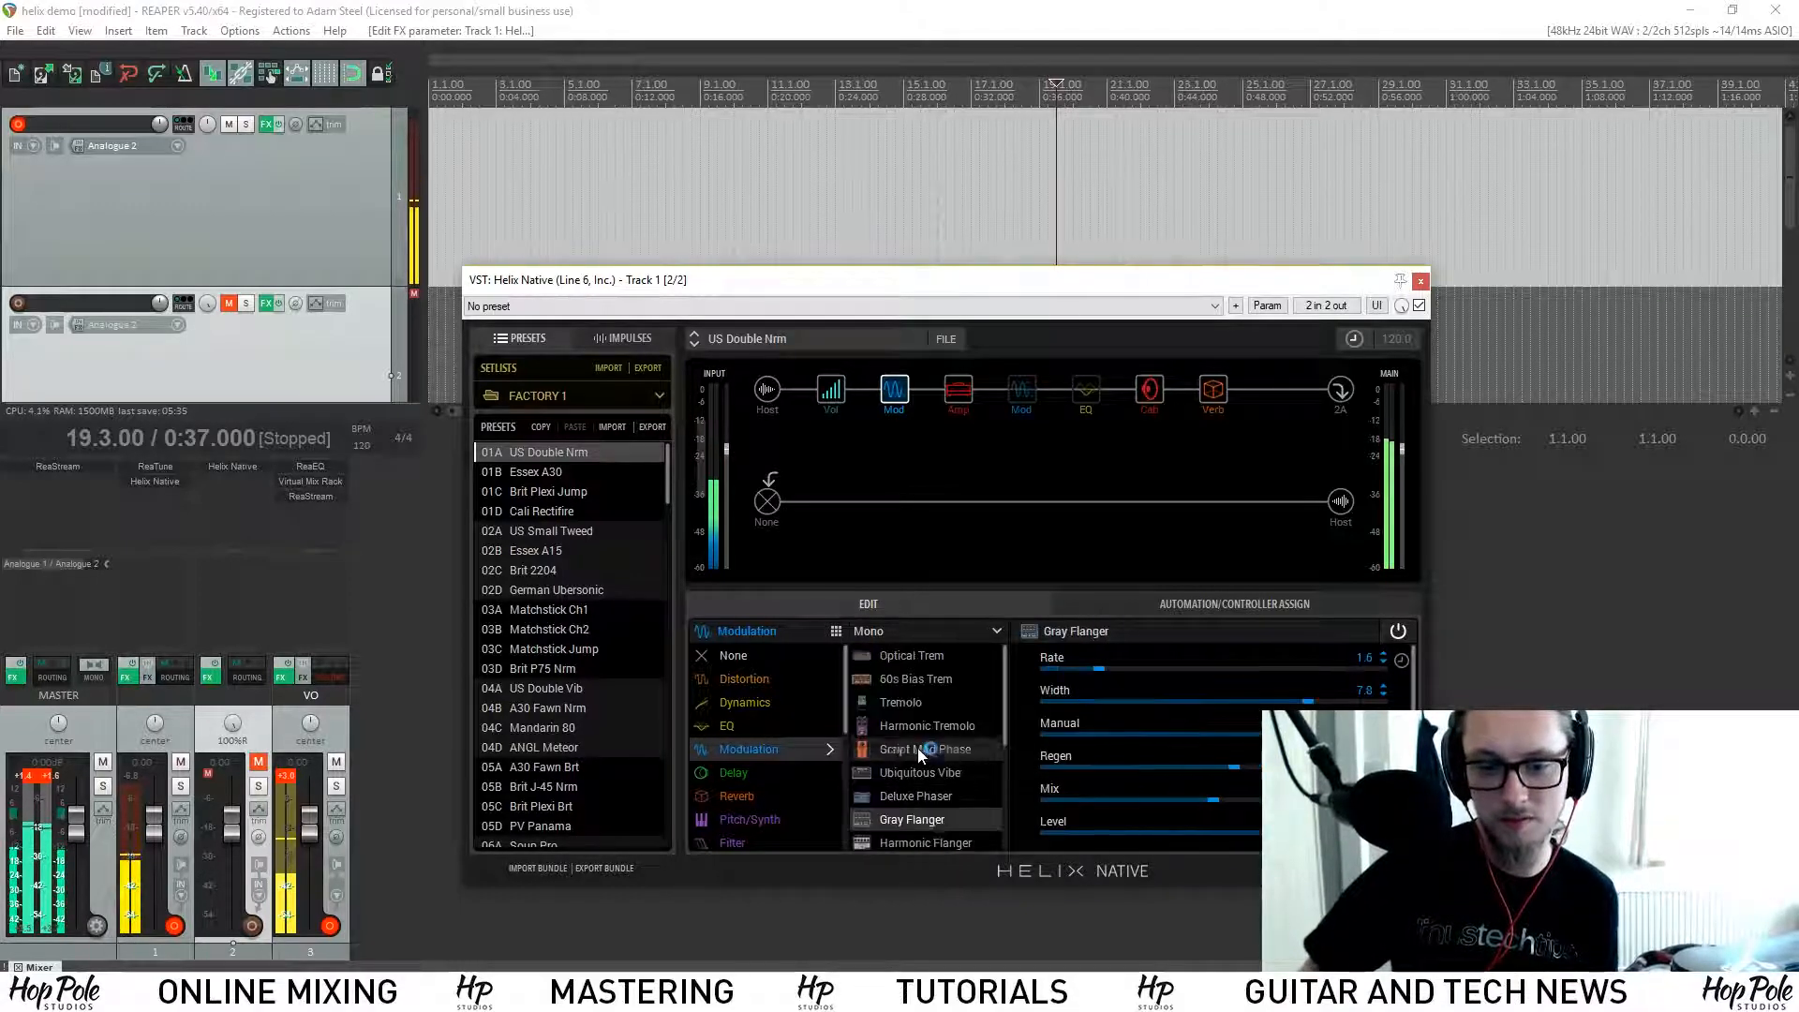
left_click(916, 774)
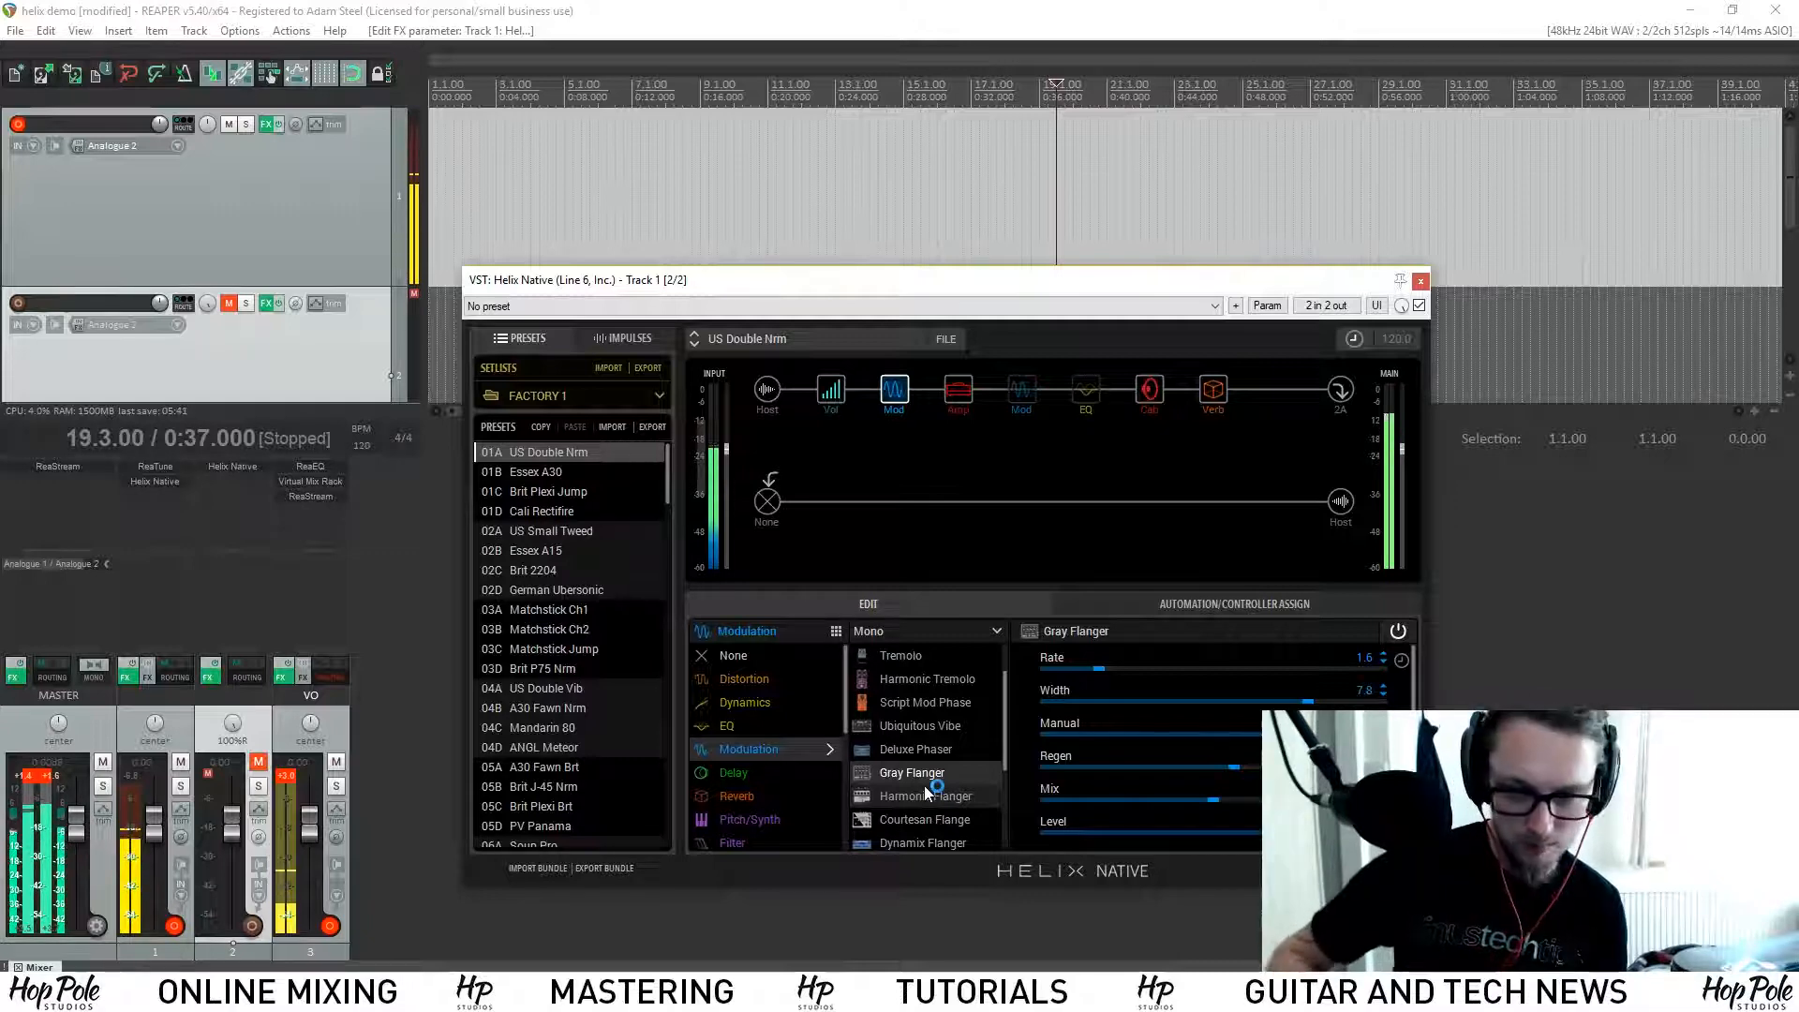
left_click(924, 789)
scroll(914, 764, "down", 3)
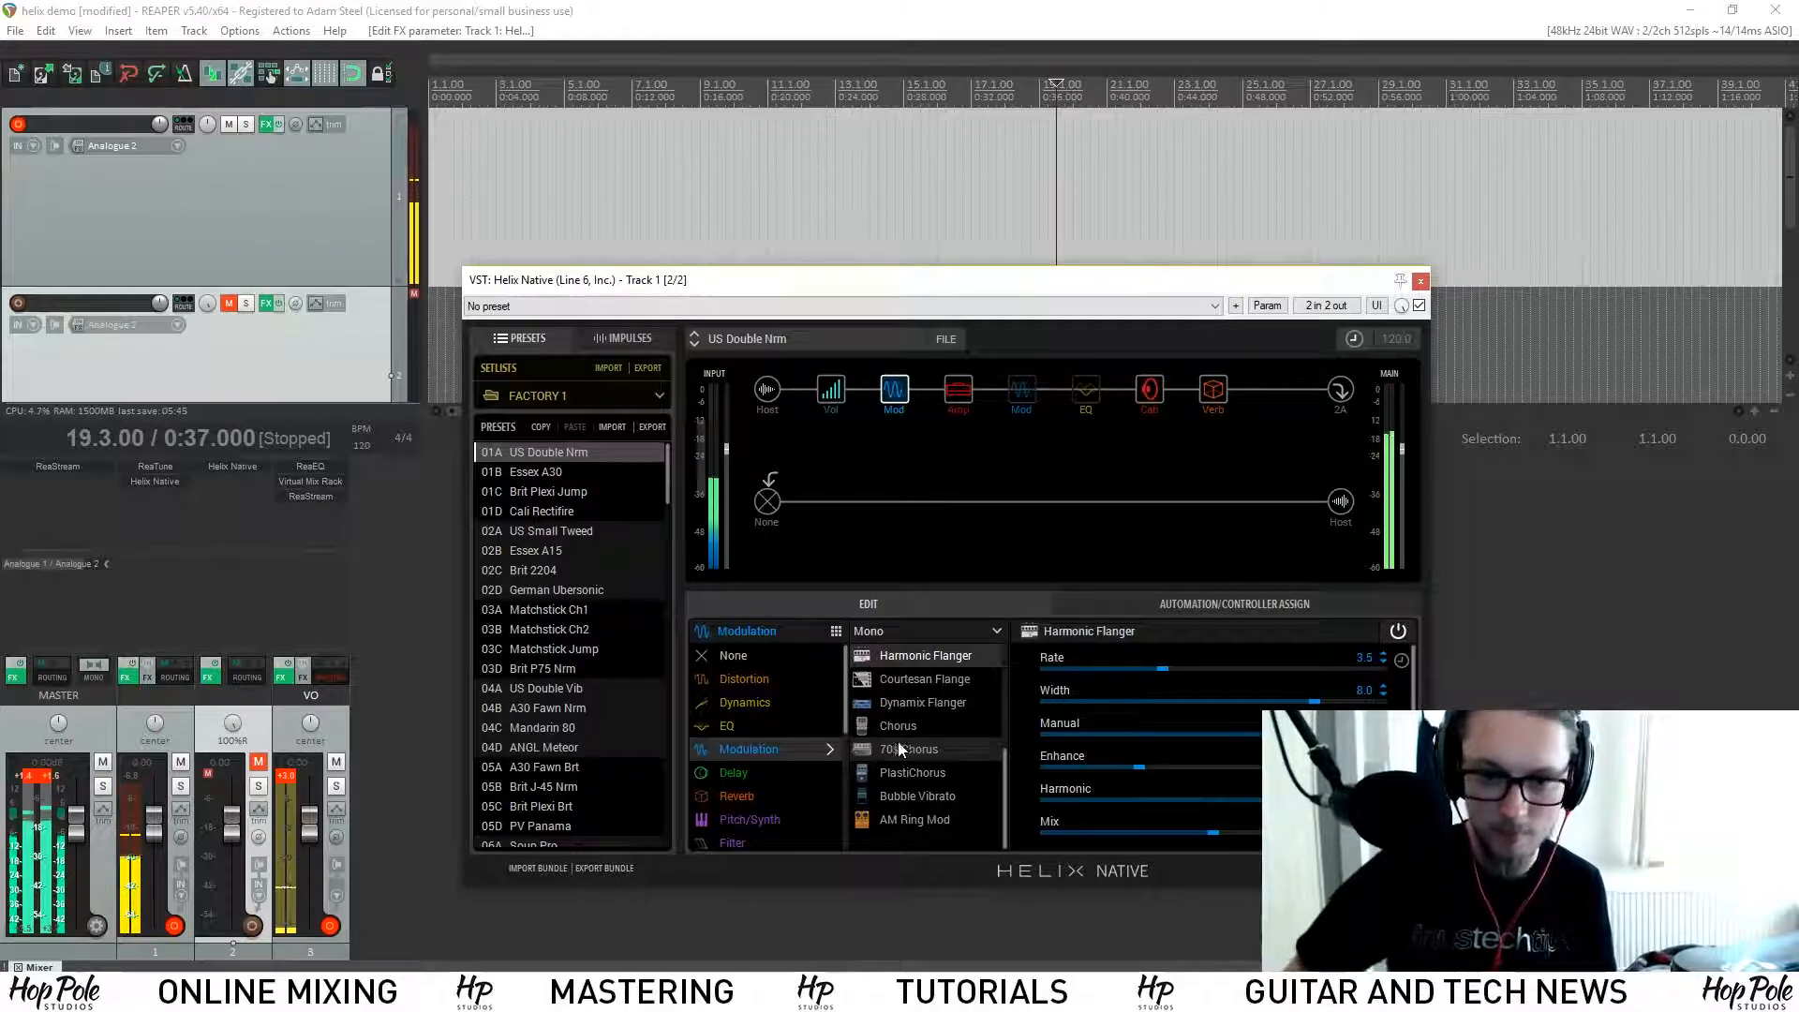
left_click(905, 681)
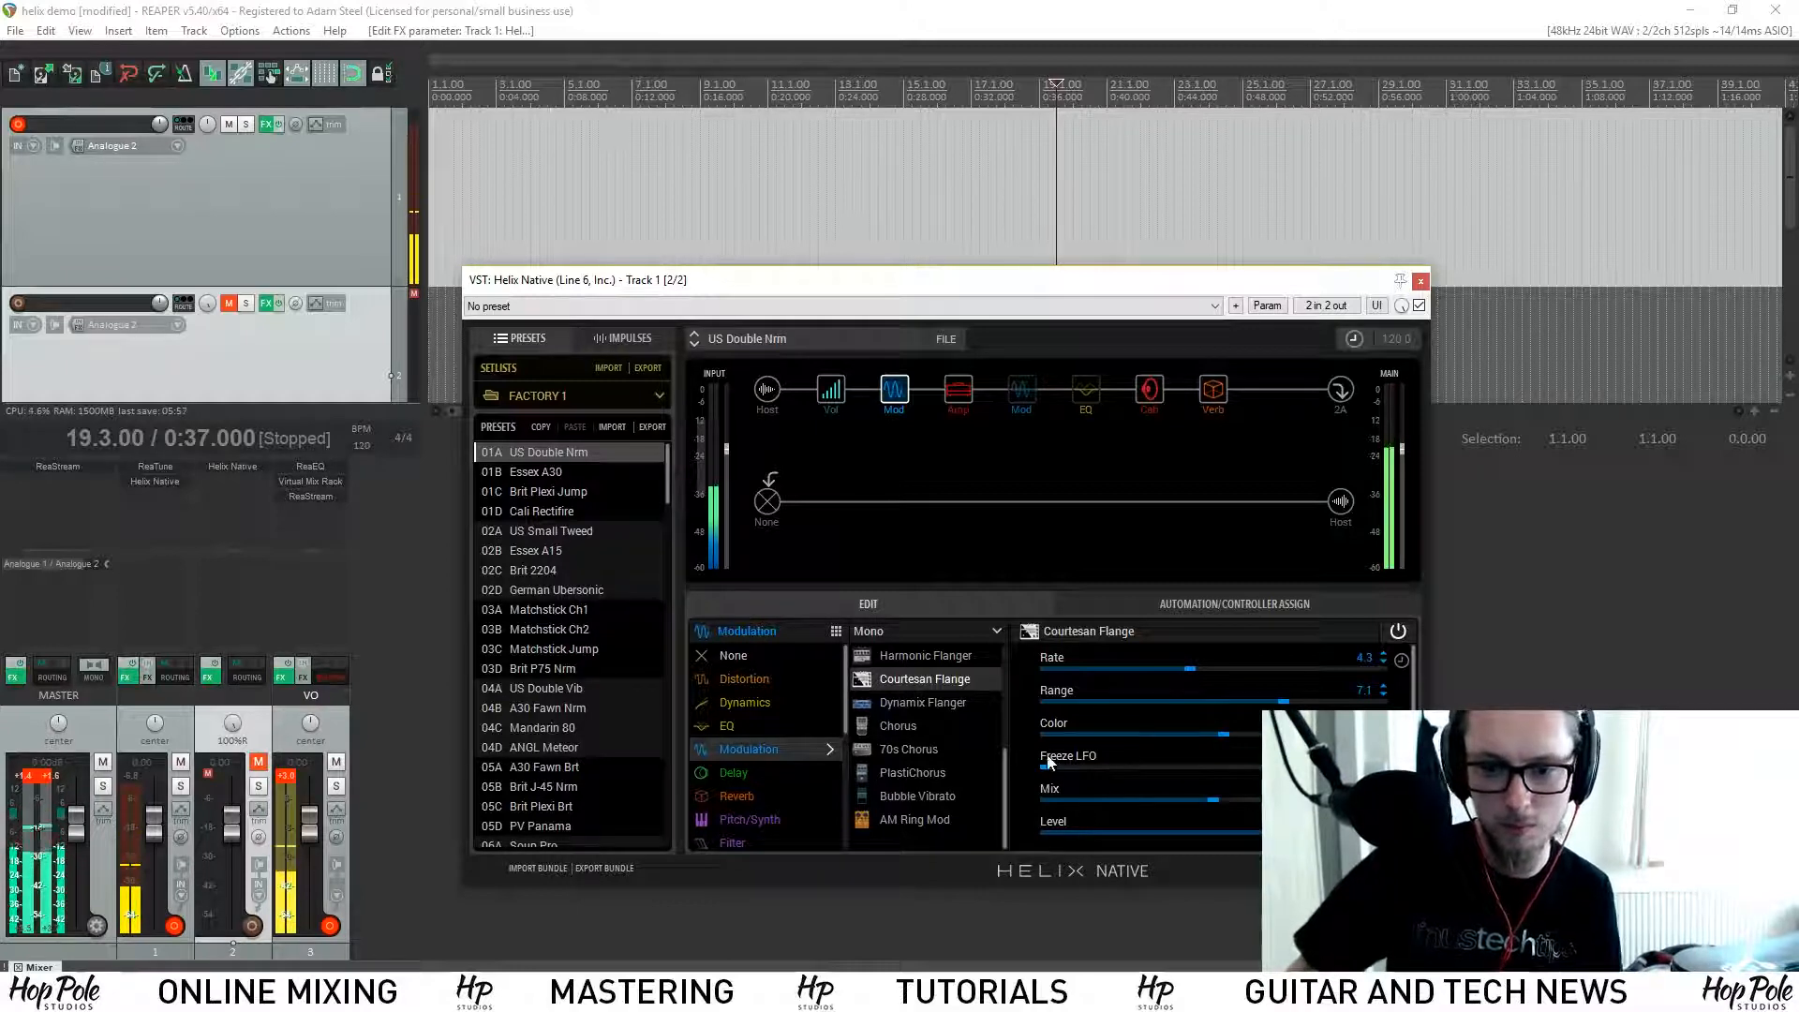
left_click(913, 704)
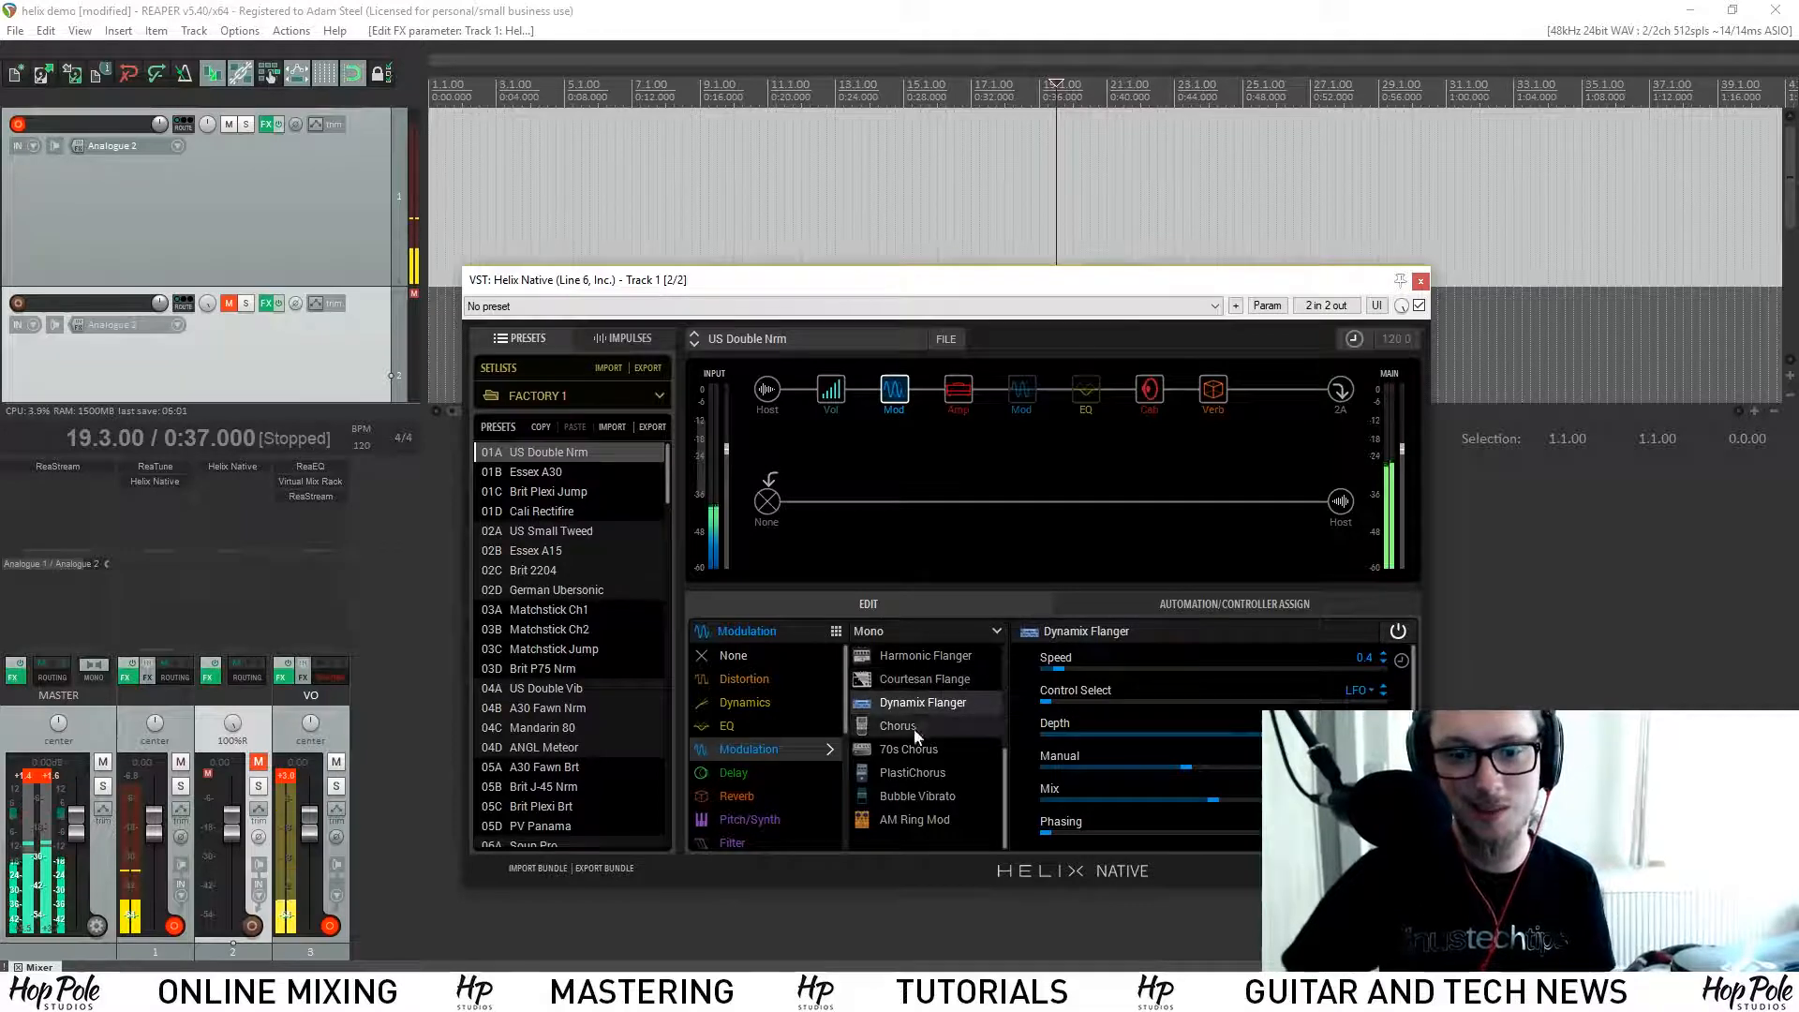
Step: Audition the Chorus, 70s Chorus and PlastiChorus models, and try Bubble Vibrato with Speed at 4.5
left_click(917, 719)
left_click(925, 750)
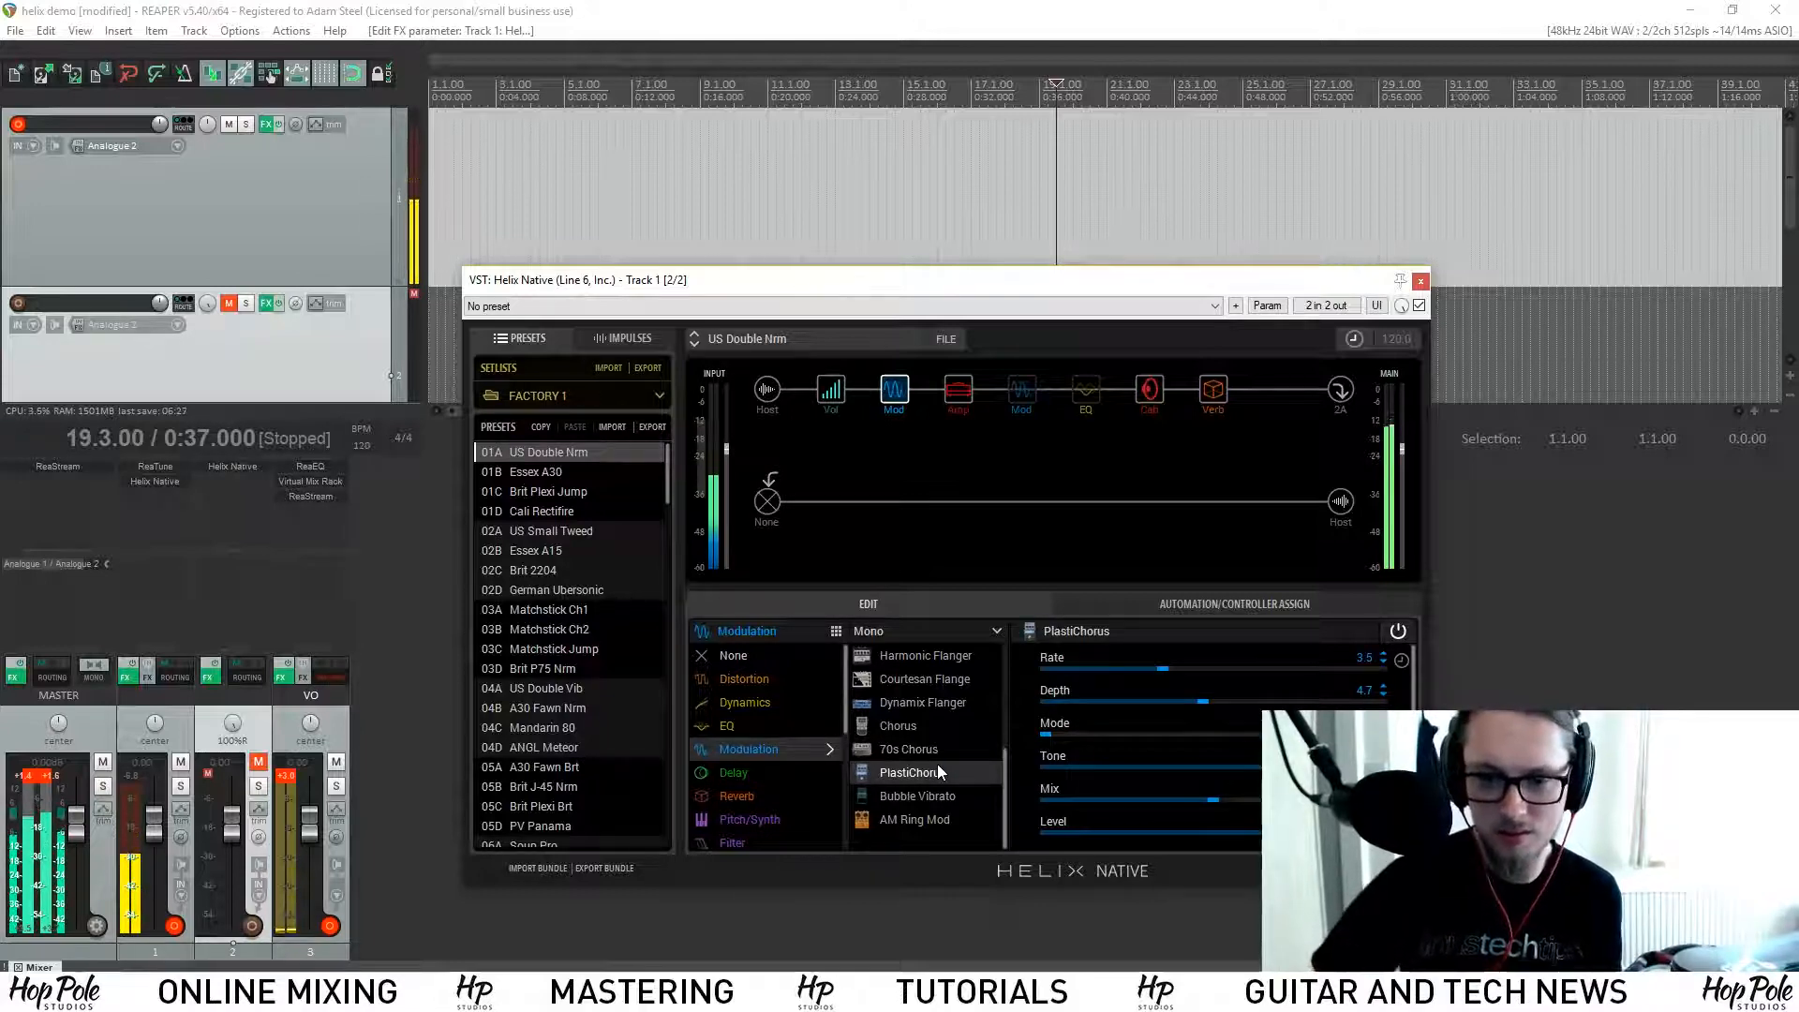
left_click(934, 796)
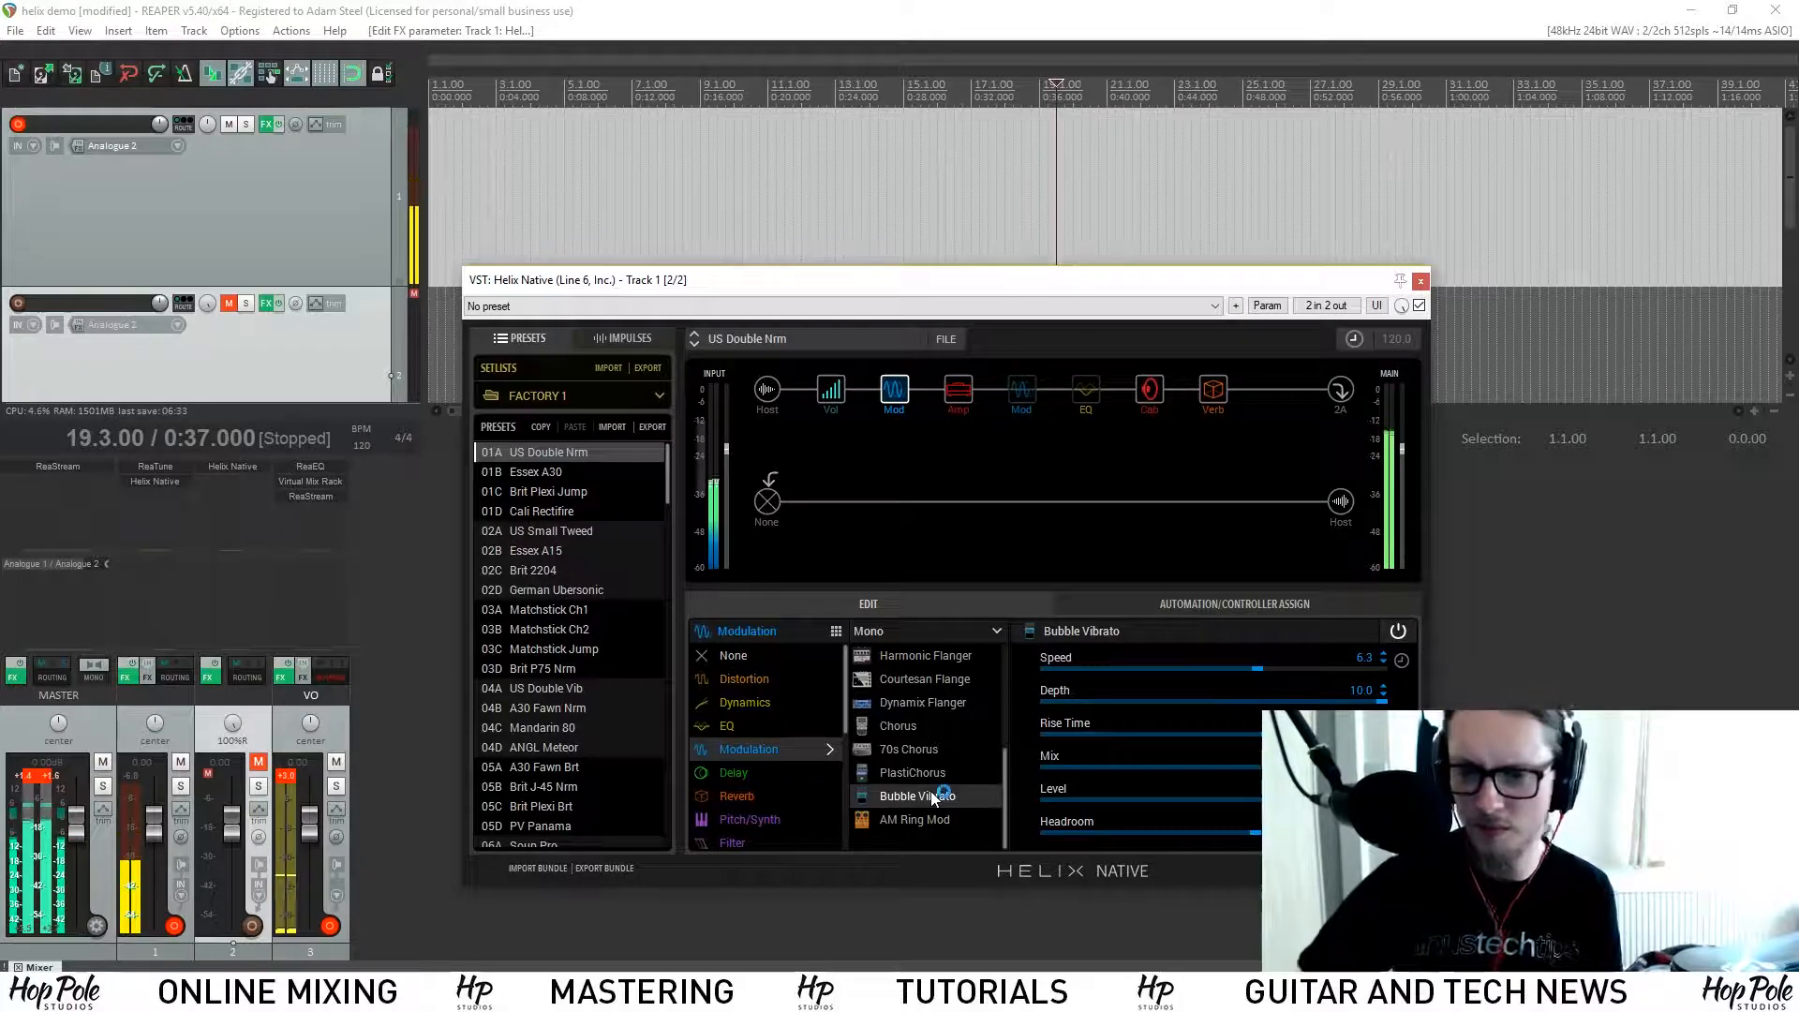
left_click(1196, 669)
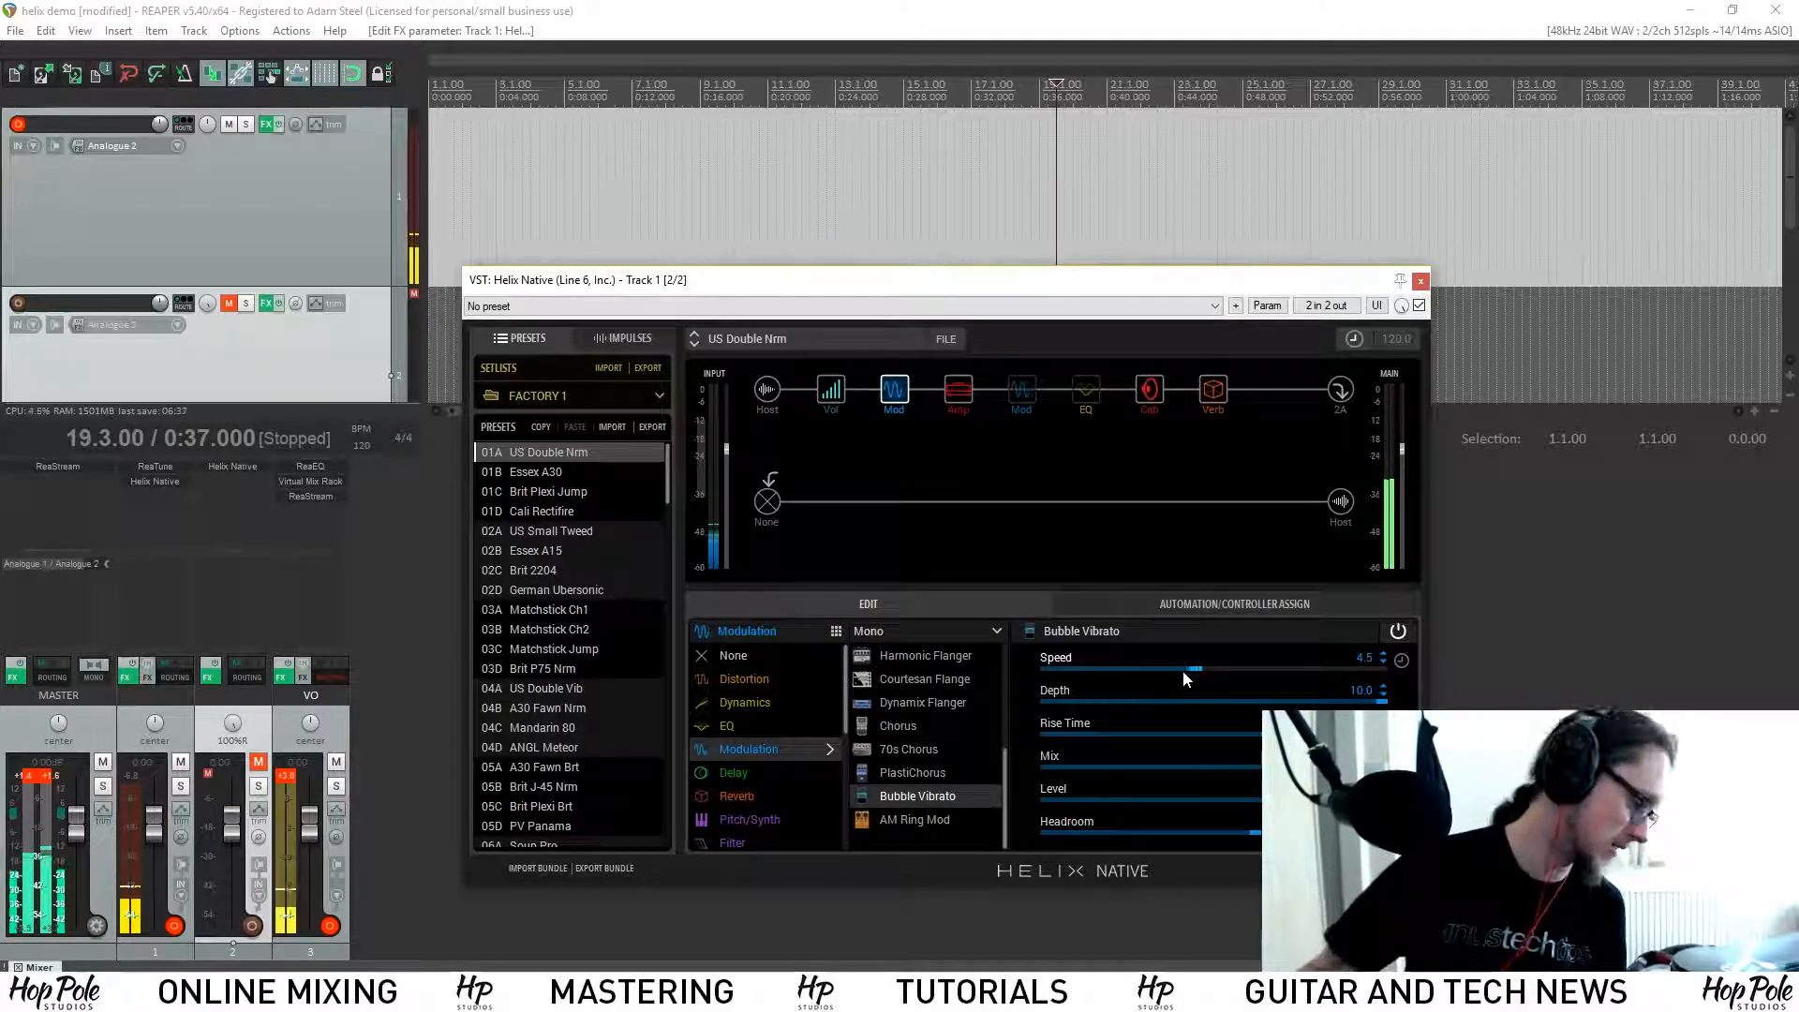
Step: Try the AM Ring Mod model with AM Freq set to 1.4 kHz
left_click(928, 821)
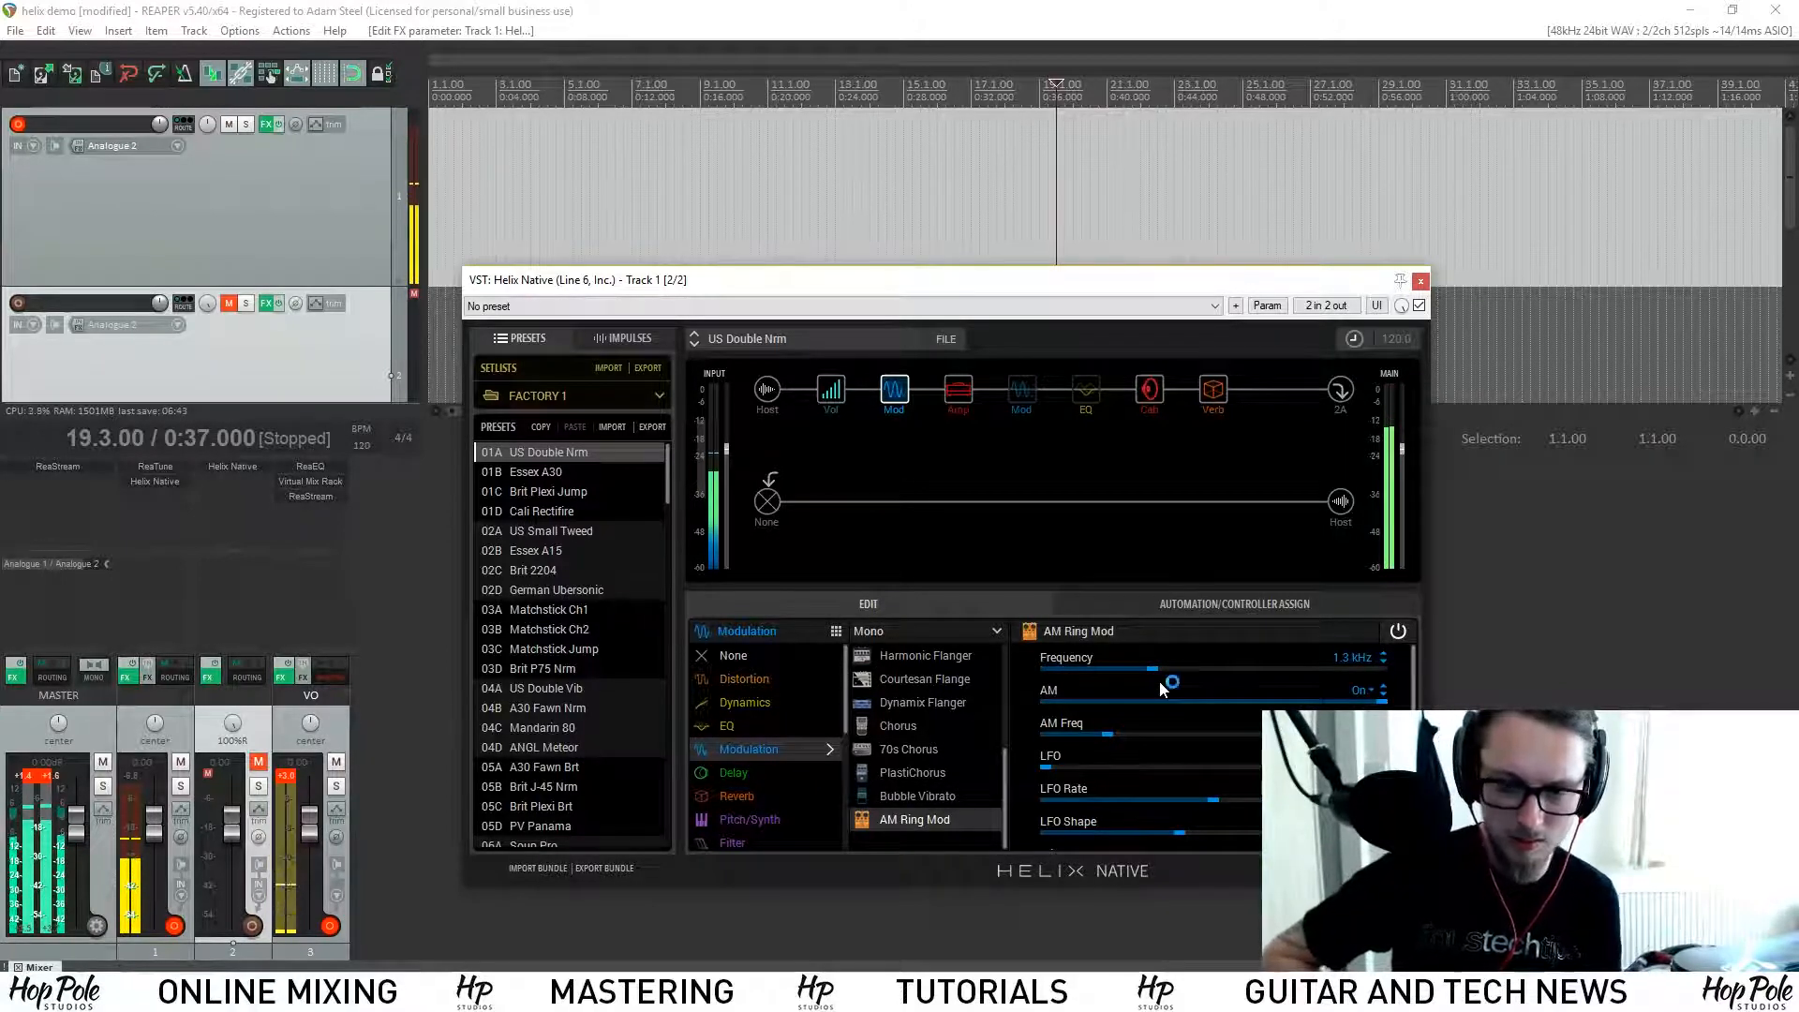
scroll(1025, 737, "down", 2)
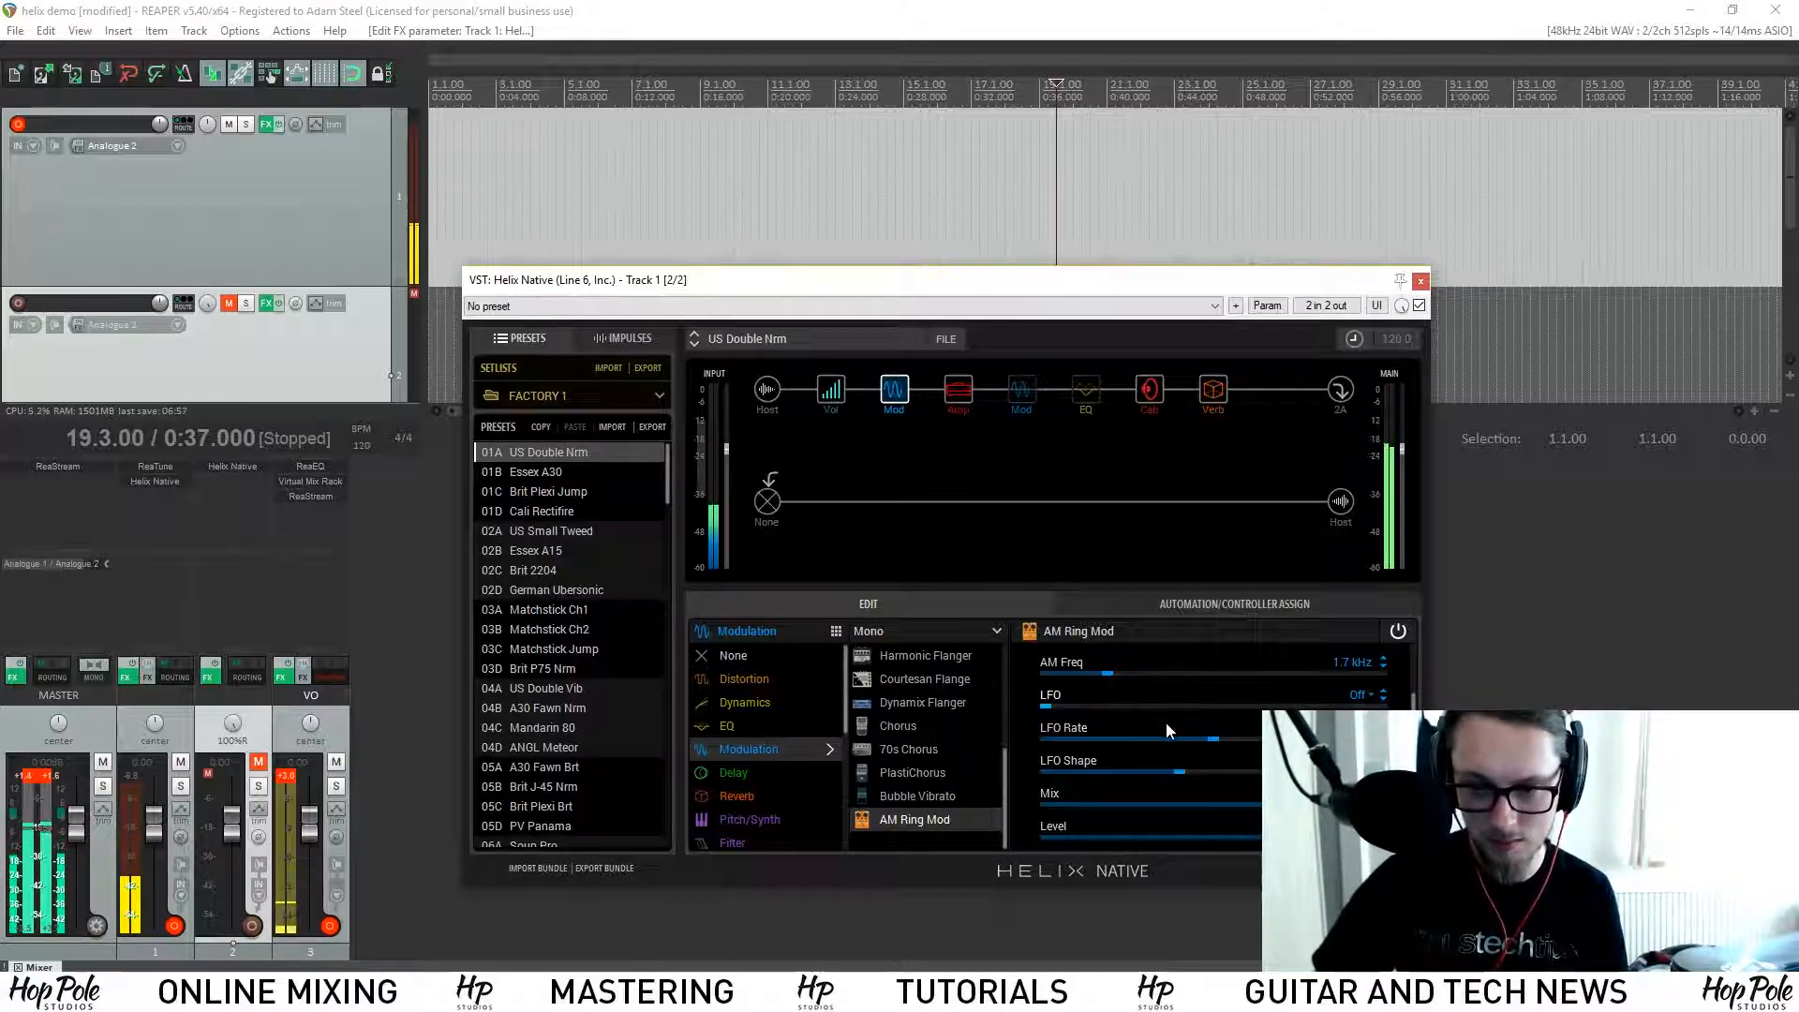
left_click_drag(1110, 672, 1102, 673)
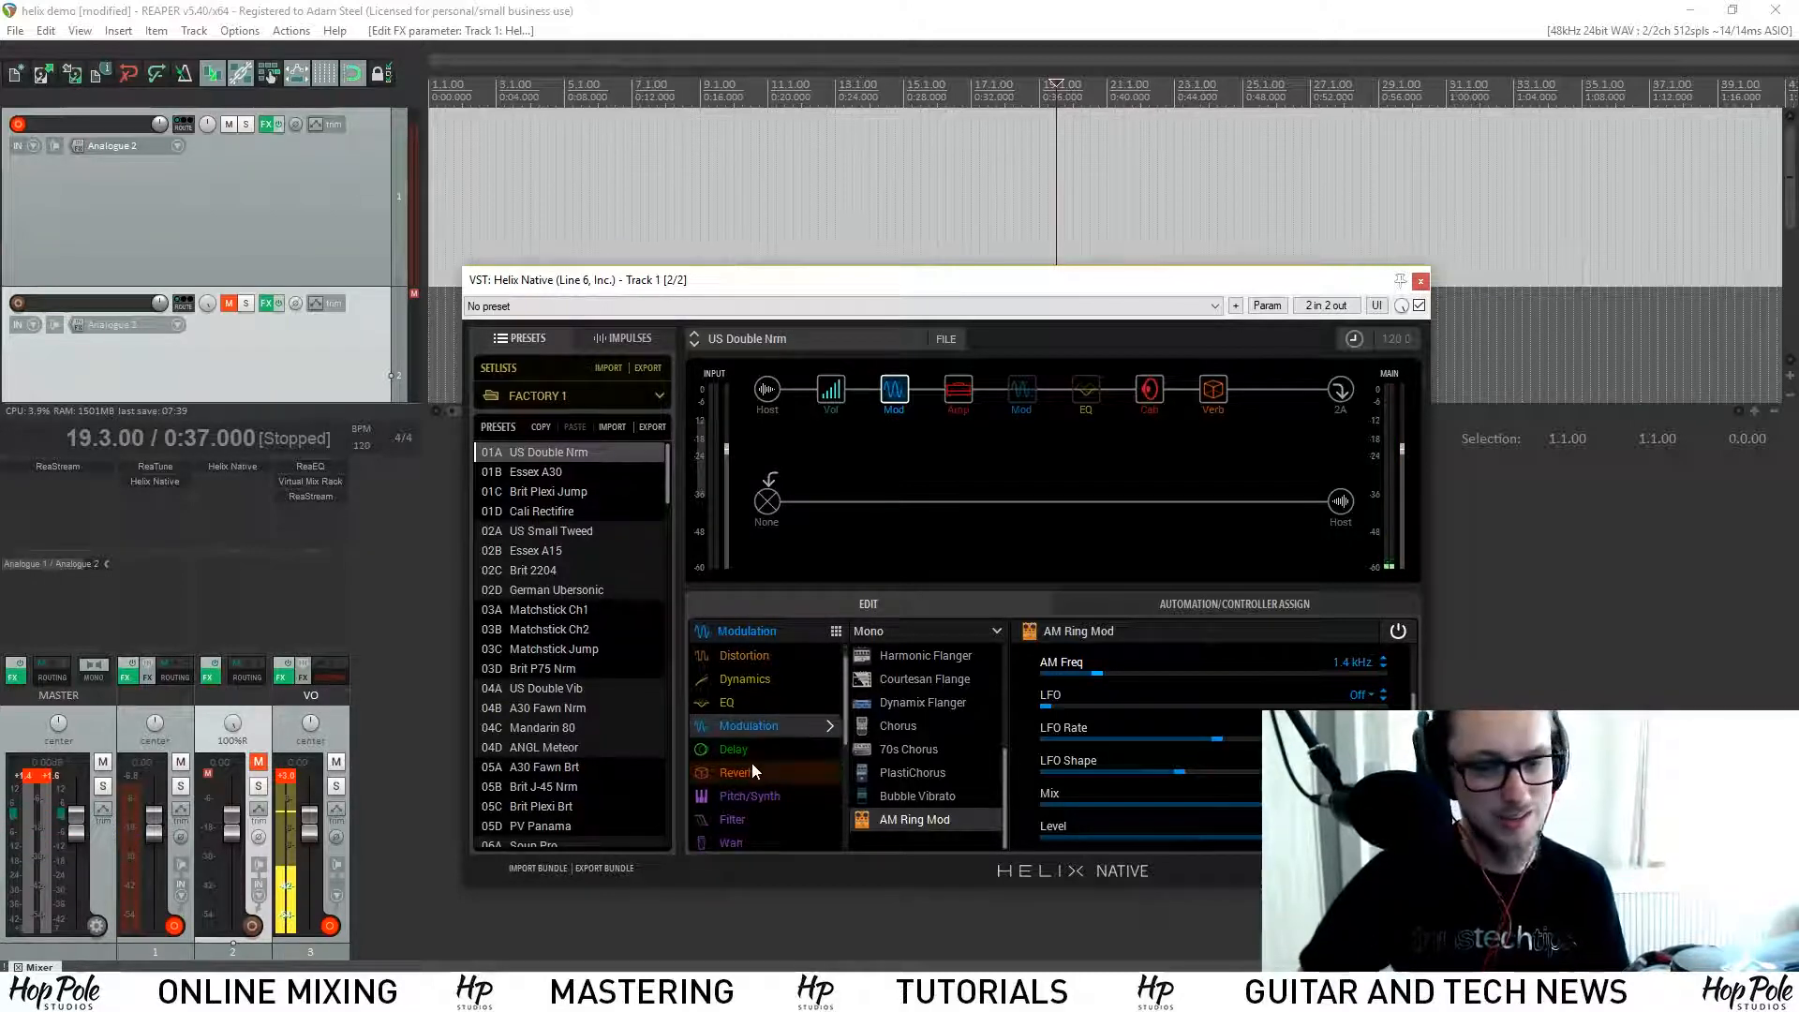
Step: Change the modulation block to a mono Delay and audition Simple Delay, Mod/Chorus Echo and Sweep Echo
left_click(750, 773)
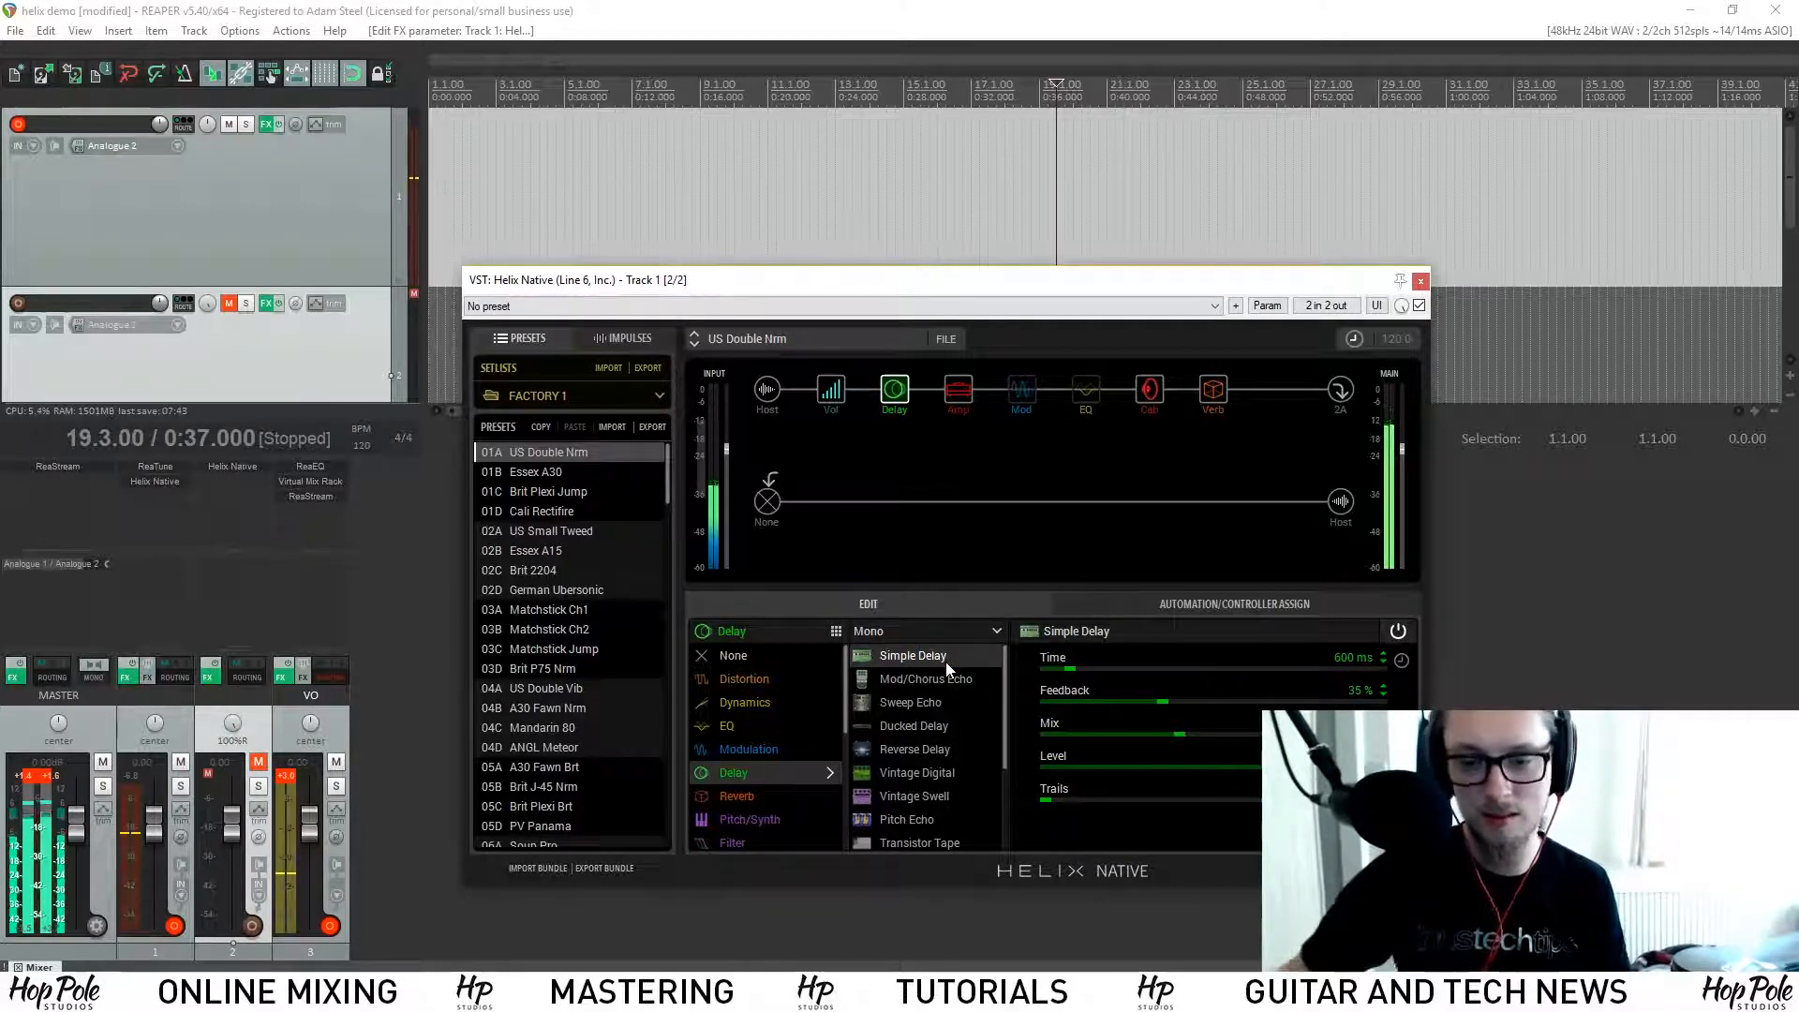
left_click(906, 684)
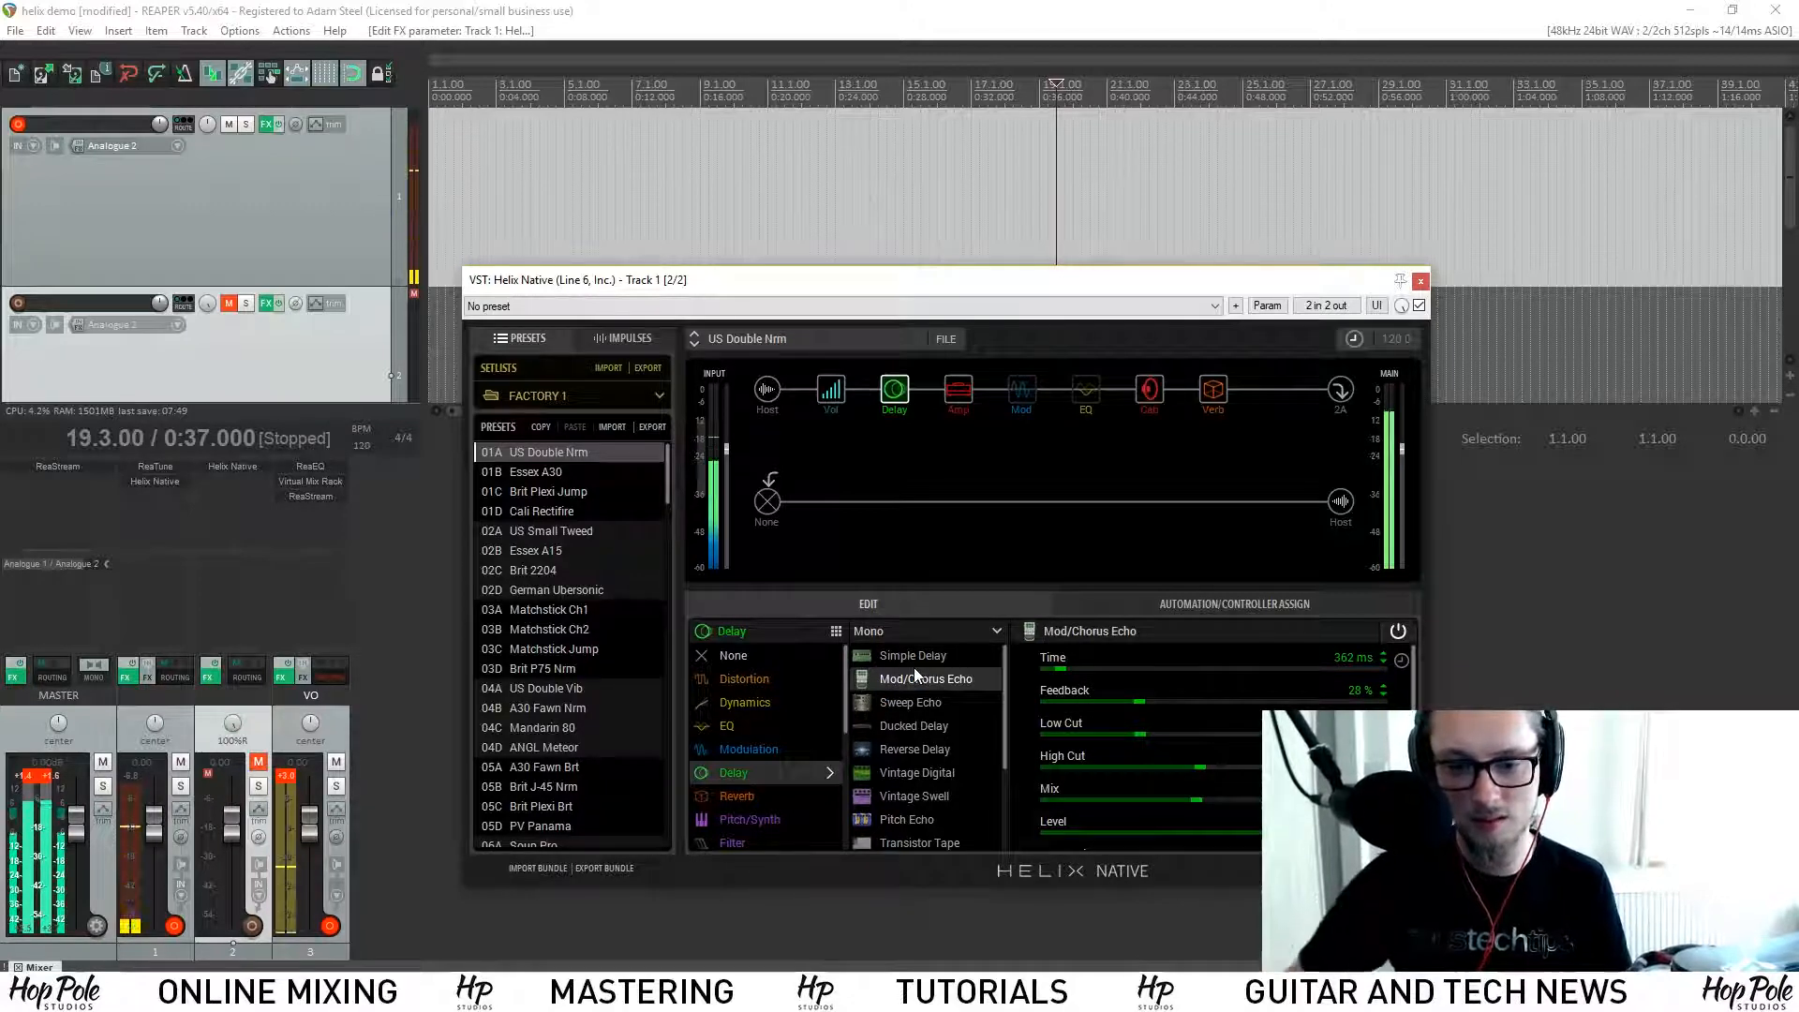
left_click(885, 701)
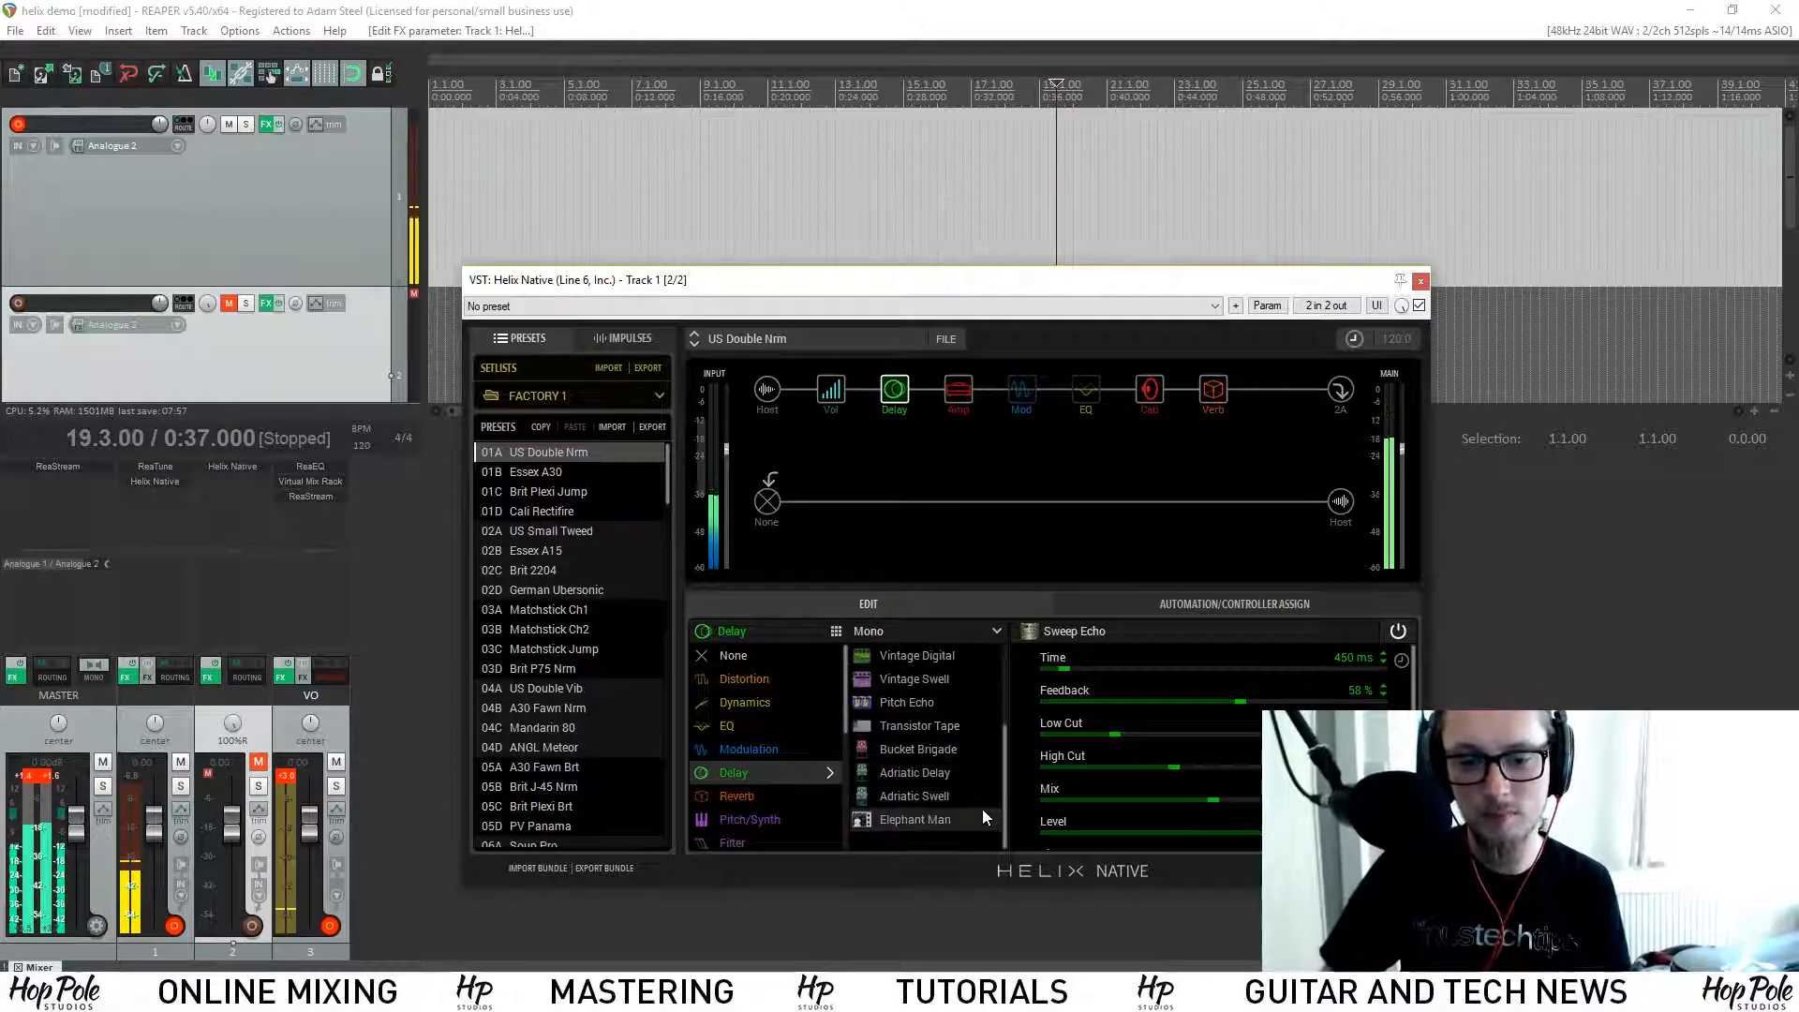
Step: Move the delay block between the cab and the reverb, and switch its Sweep Echo to Stereo
left_click_drag(894, 389, 1204, 410)
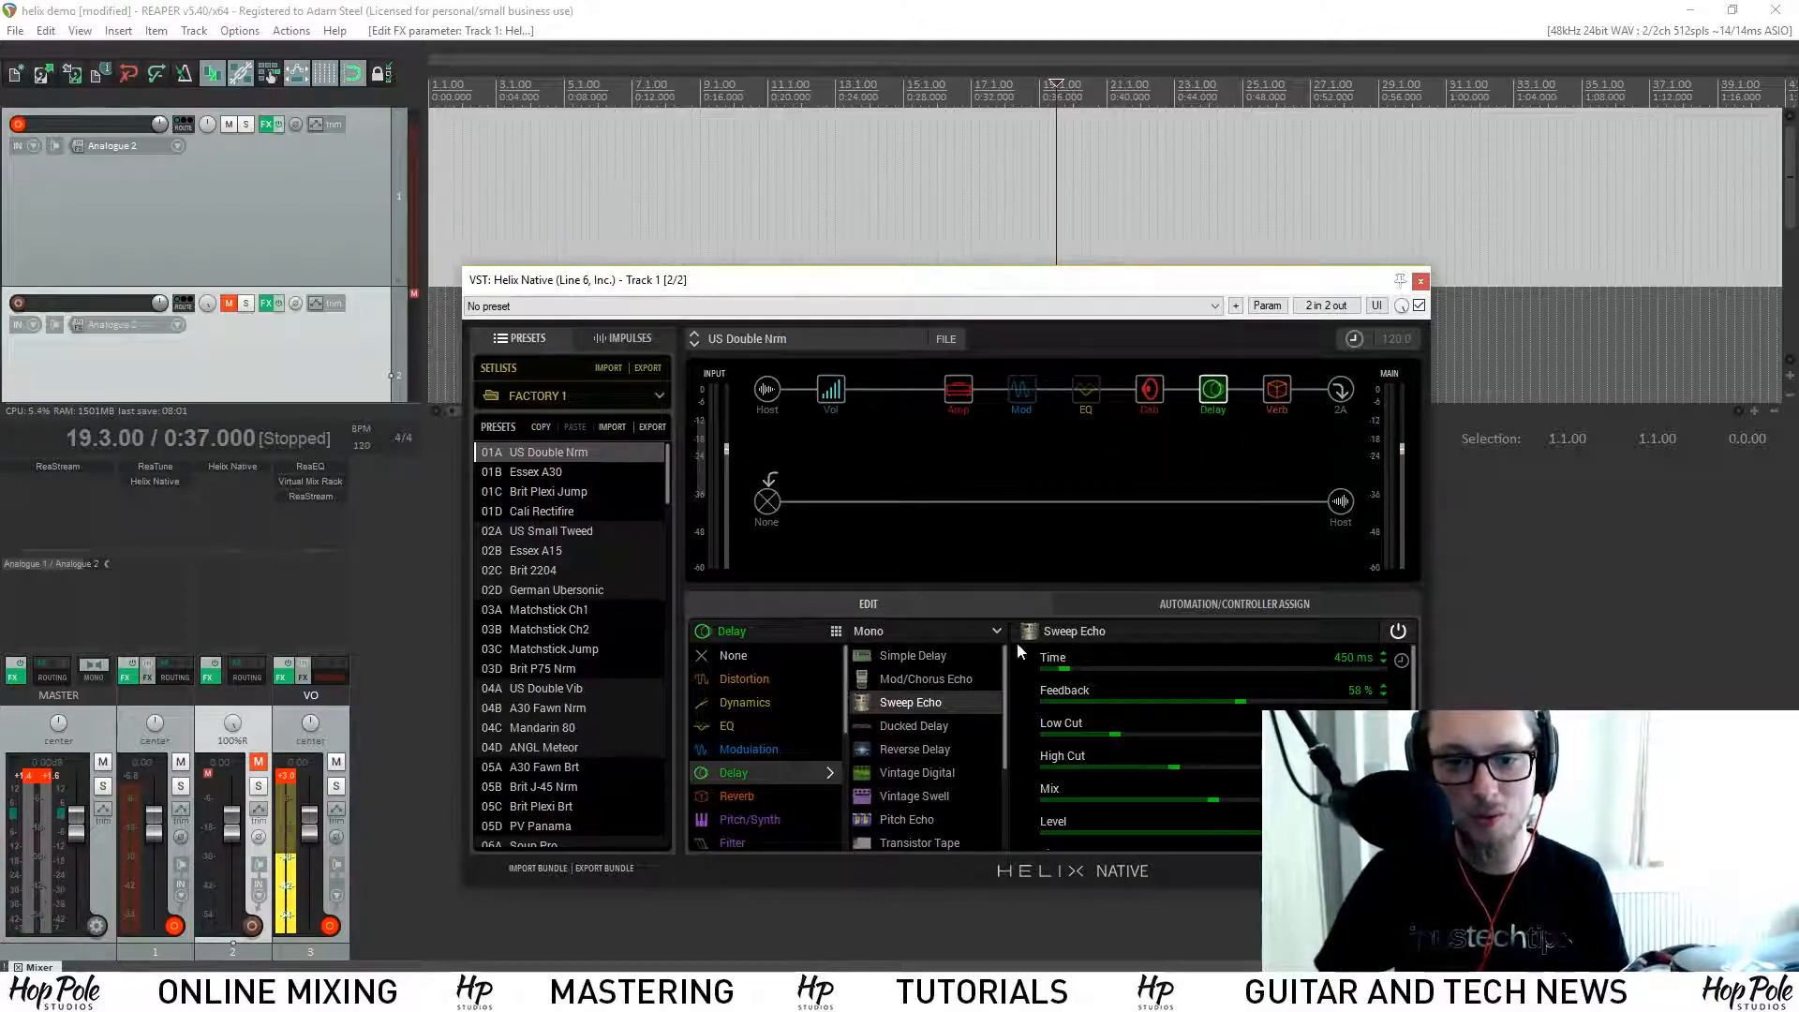
left_click(928, 631)
left_click(895, 677)
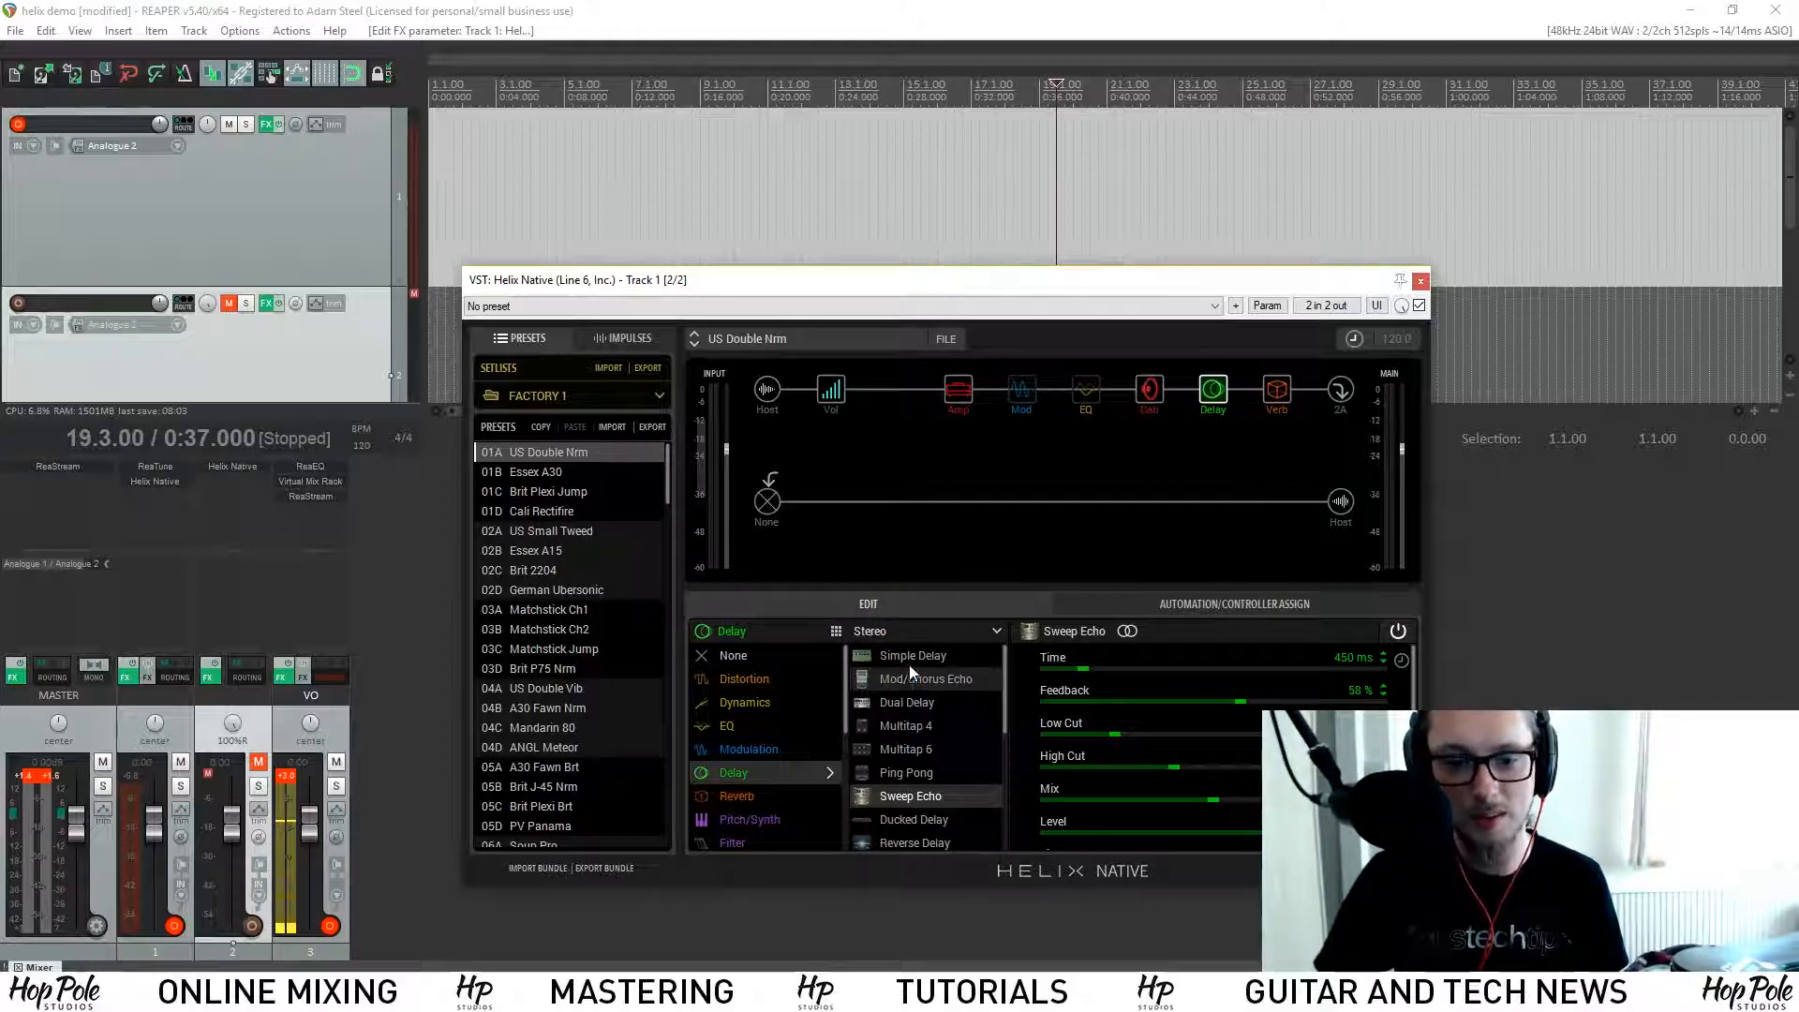
Step: Audition the stereo Simple Delay, Mod/Chorus Echo, Dual Delay and Multitap 4 models, ending on Multitap 6
left_click(916, 657)
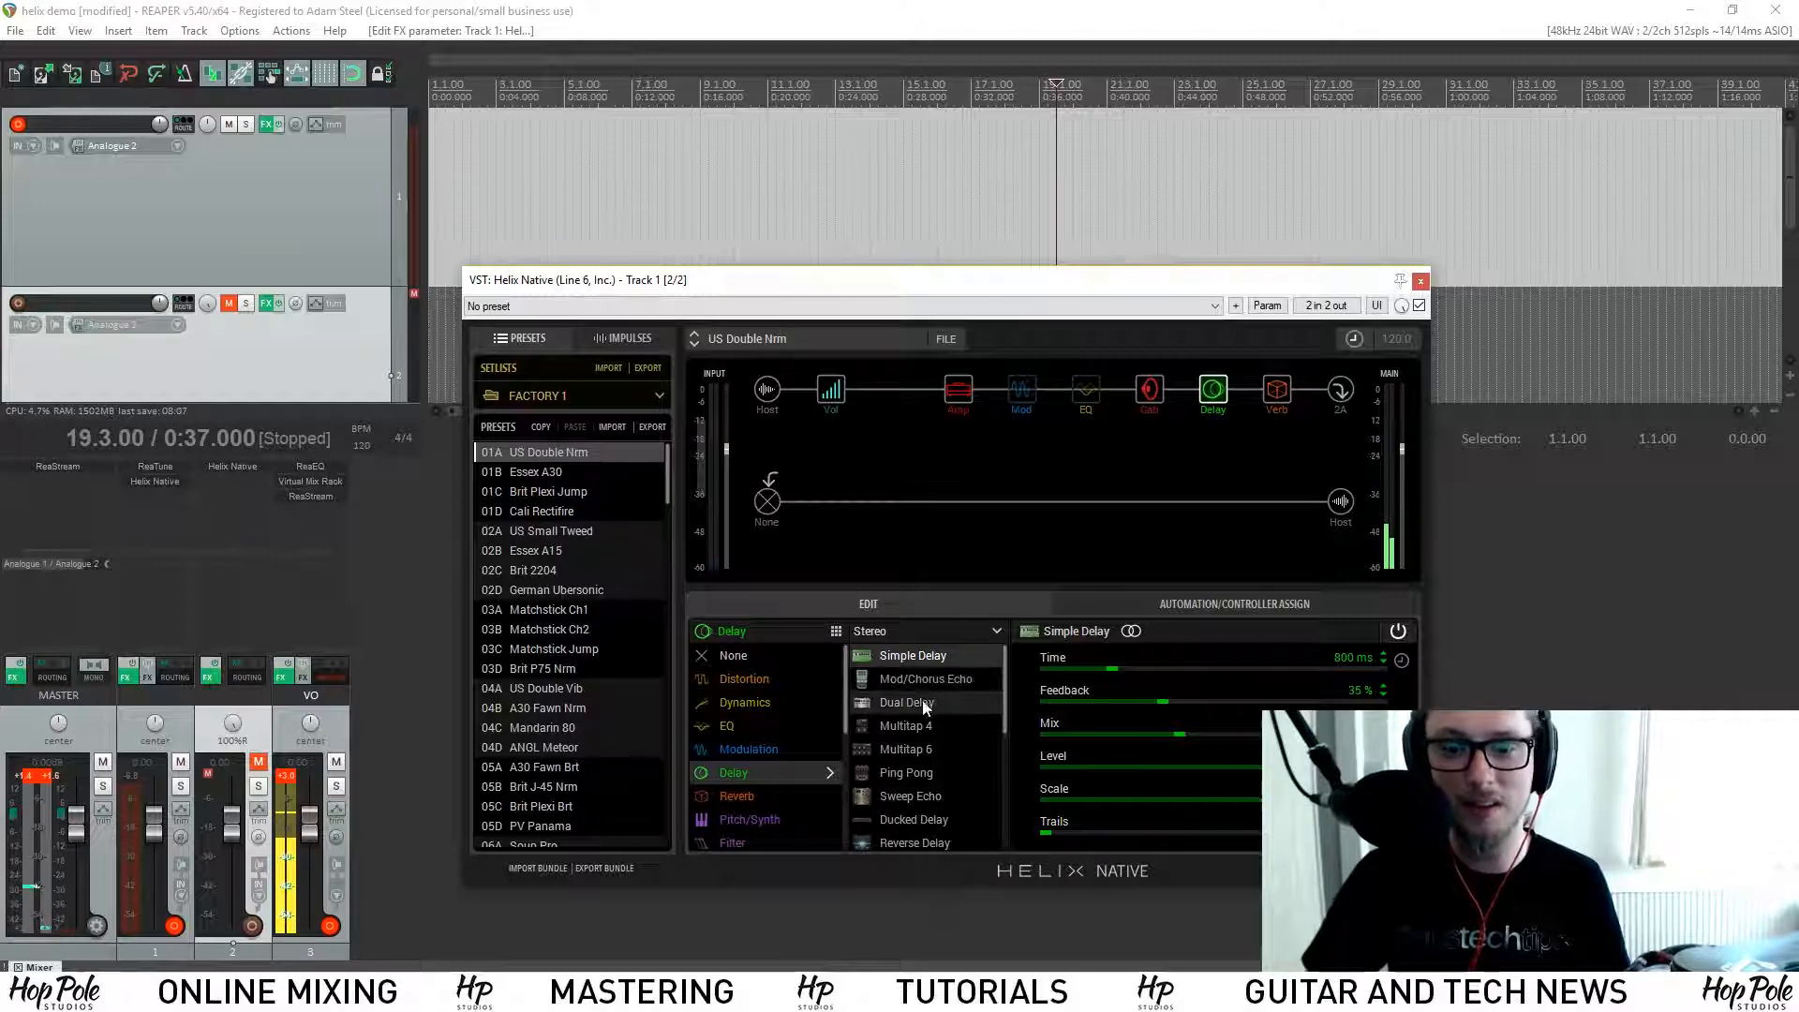
left_click(922, 703)
left_click(933, 682)
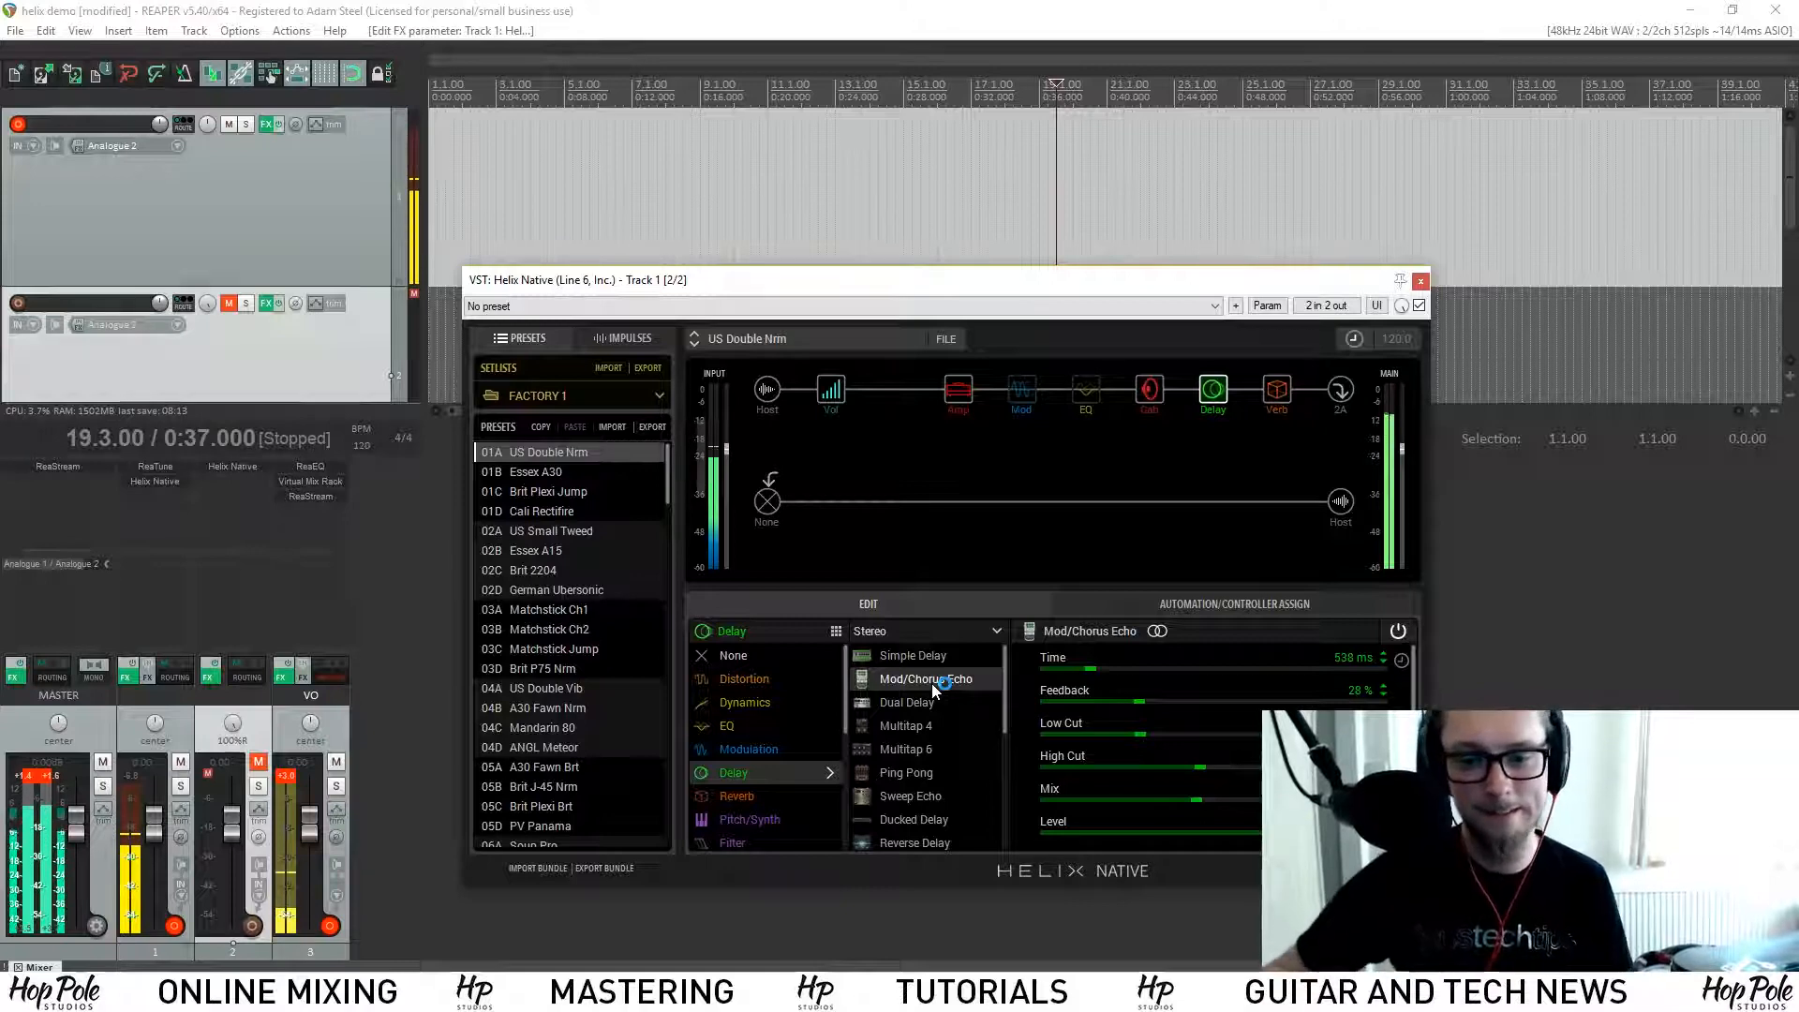
left_click(913, 701)
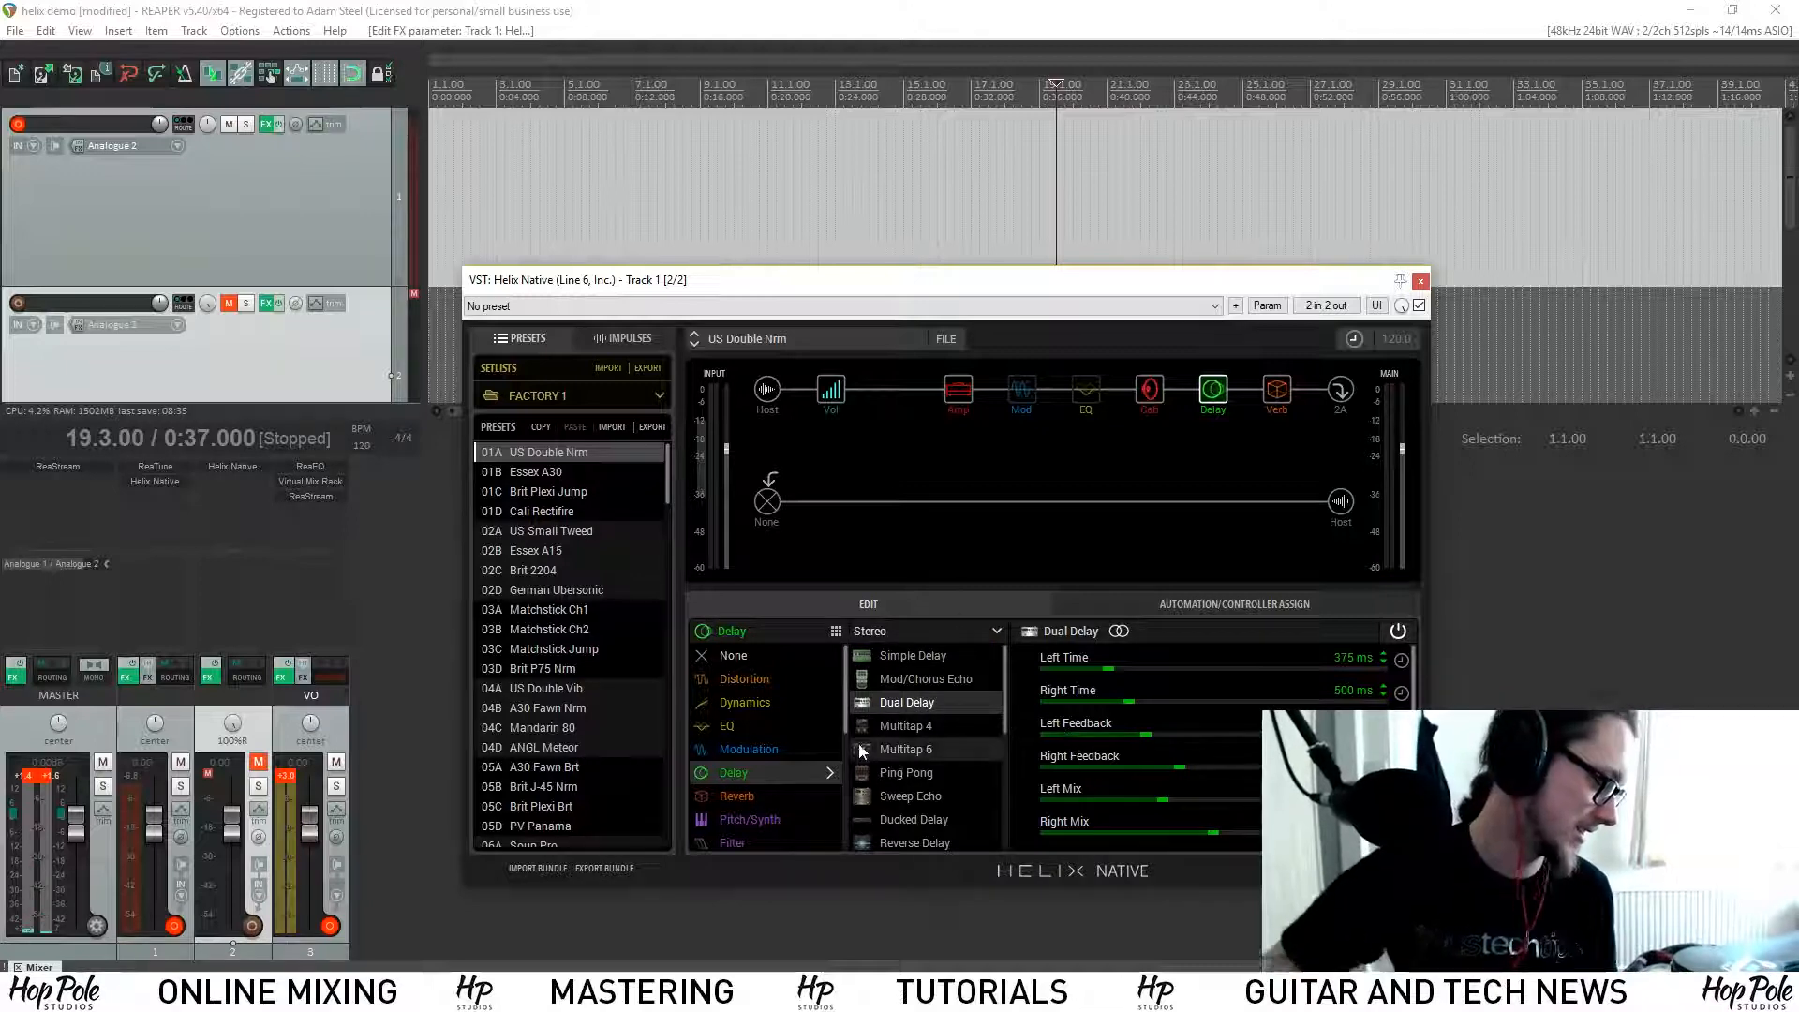
left_click(895, 726)
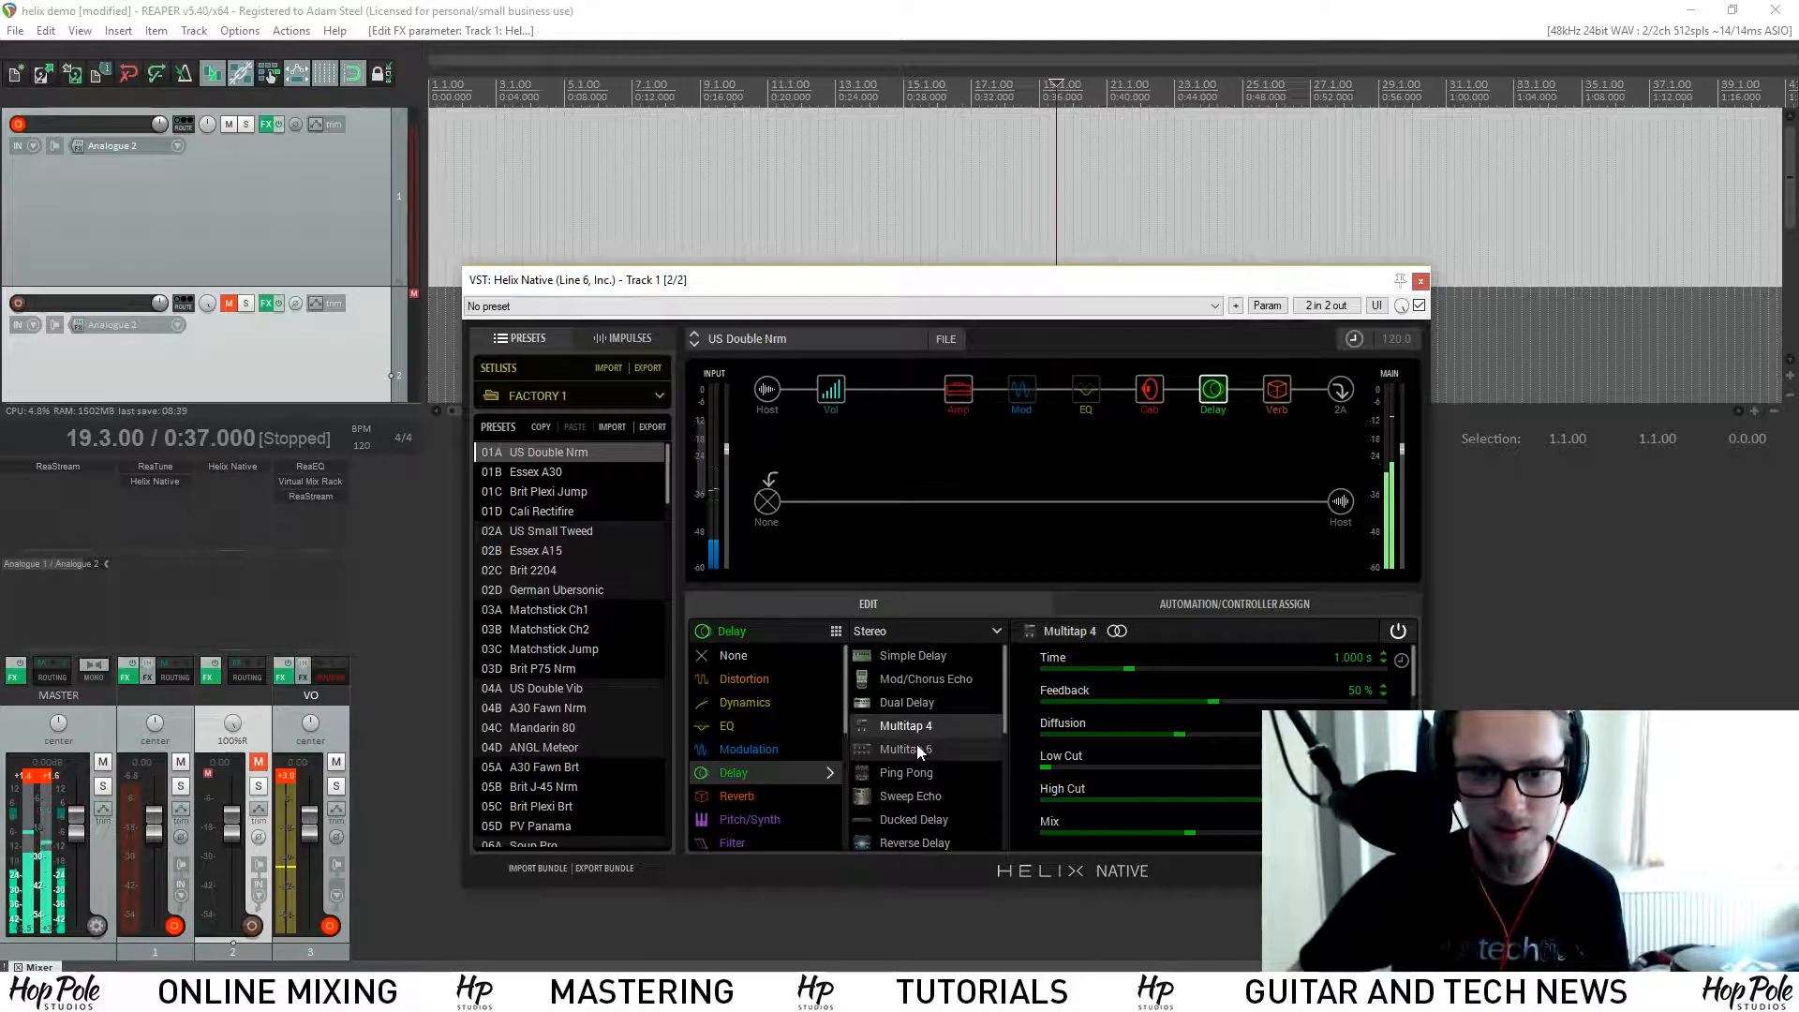
left_click(905, 703)
left_click(895, 750)
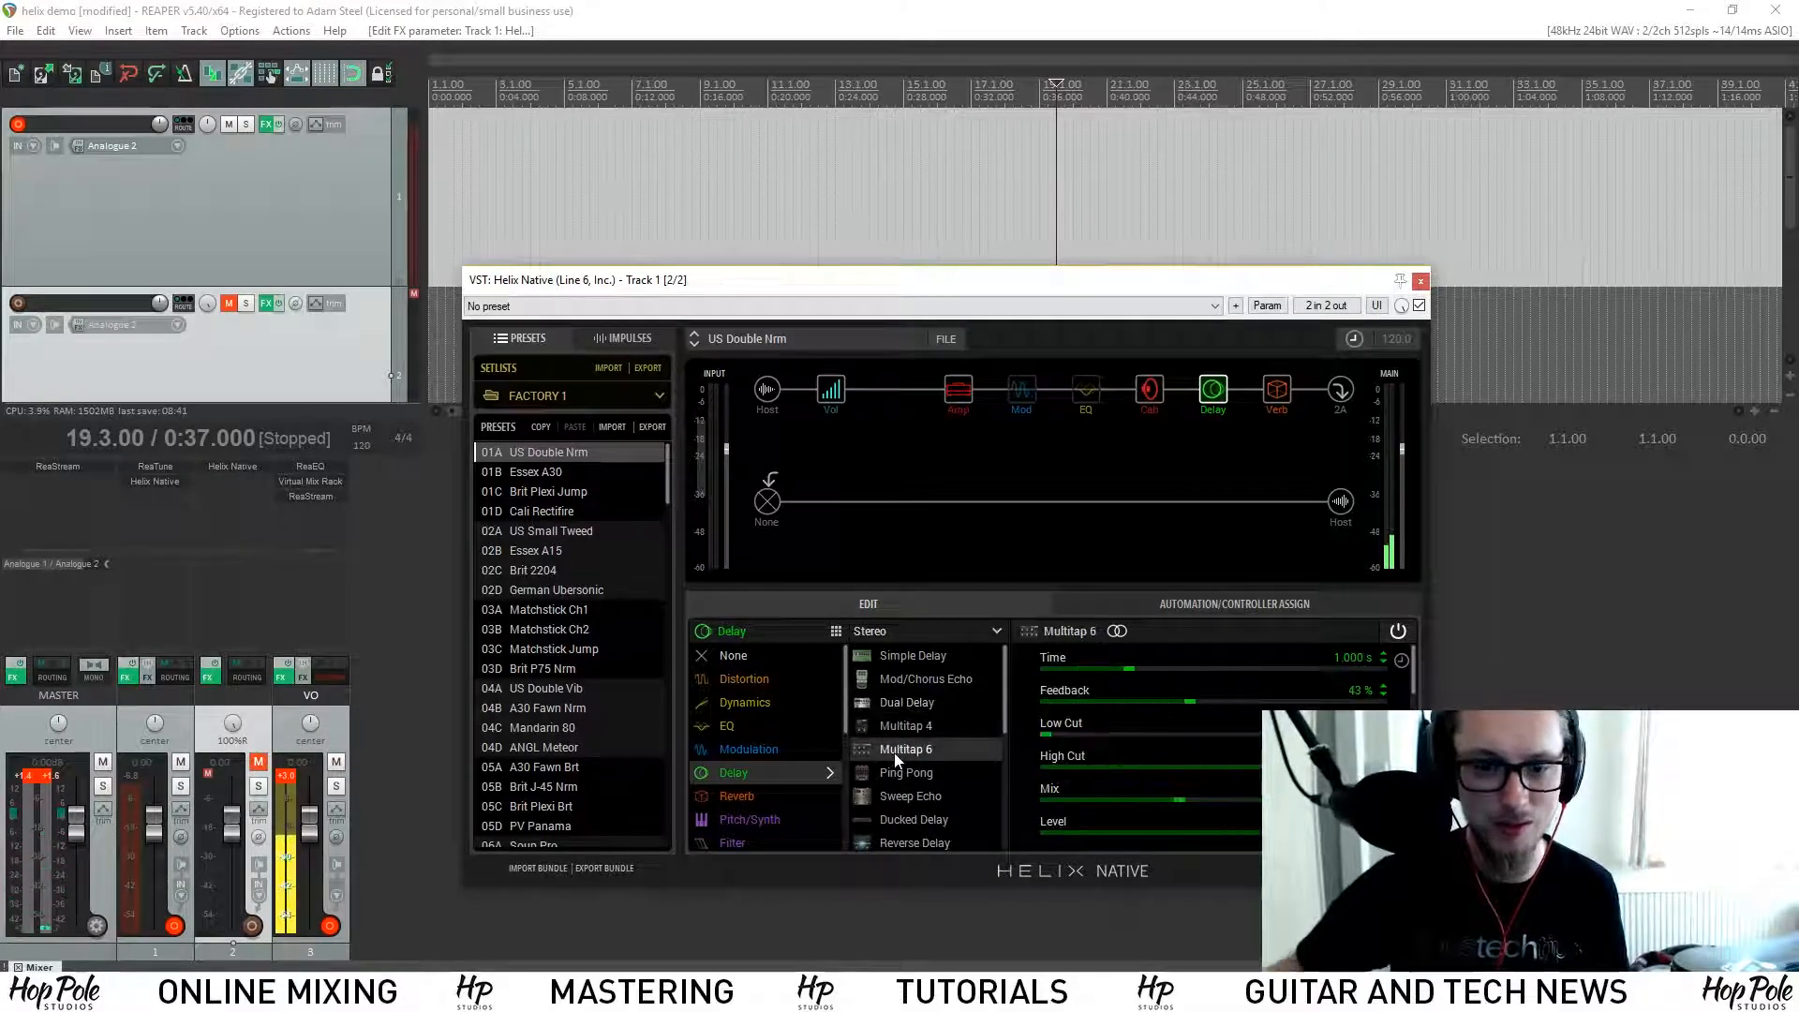
Step: Try the stereo Ping Pong and Sweep Echo models in the Delay block
scroll(918, 731, "down", 1)
left_click(902, 703)
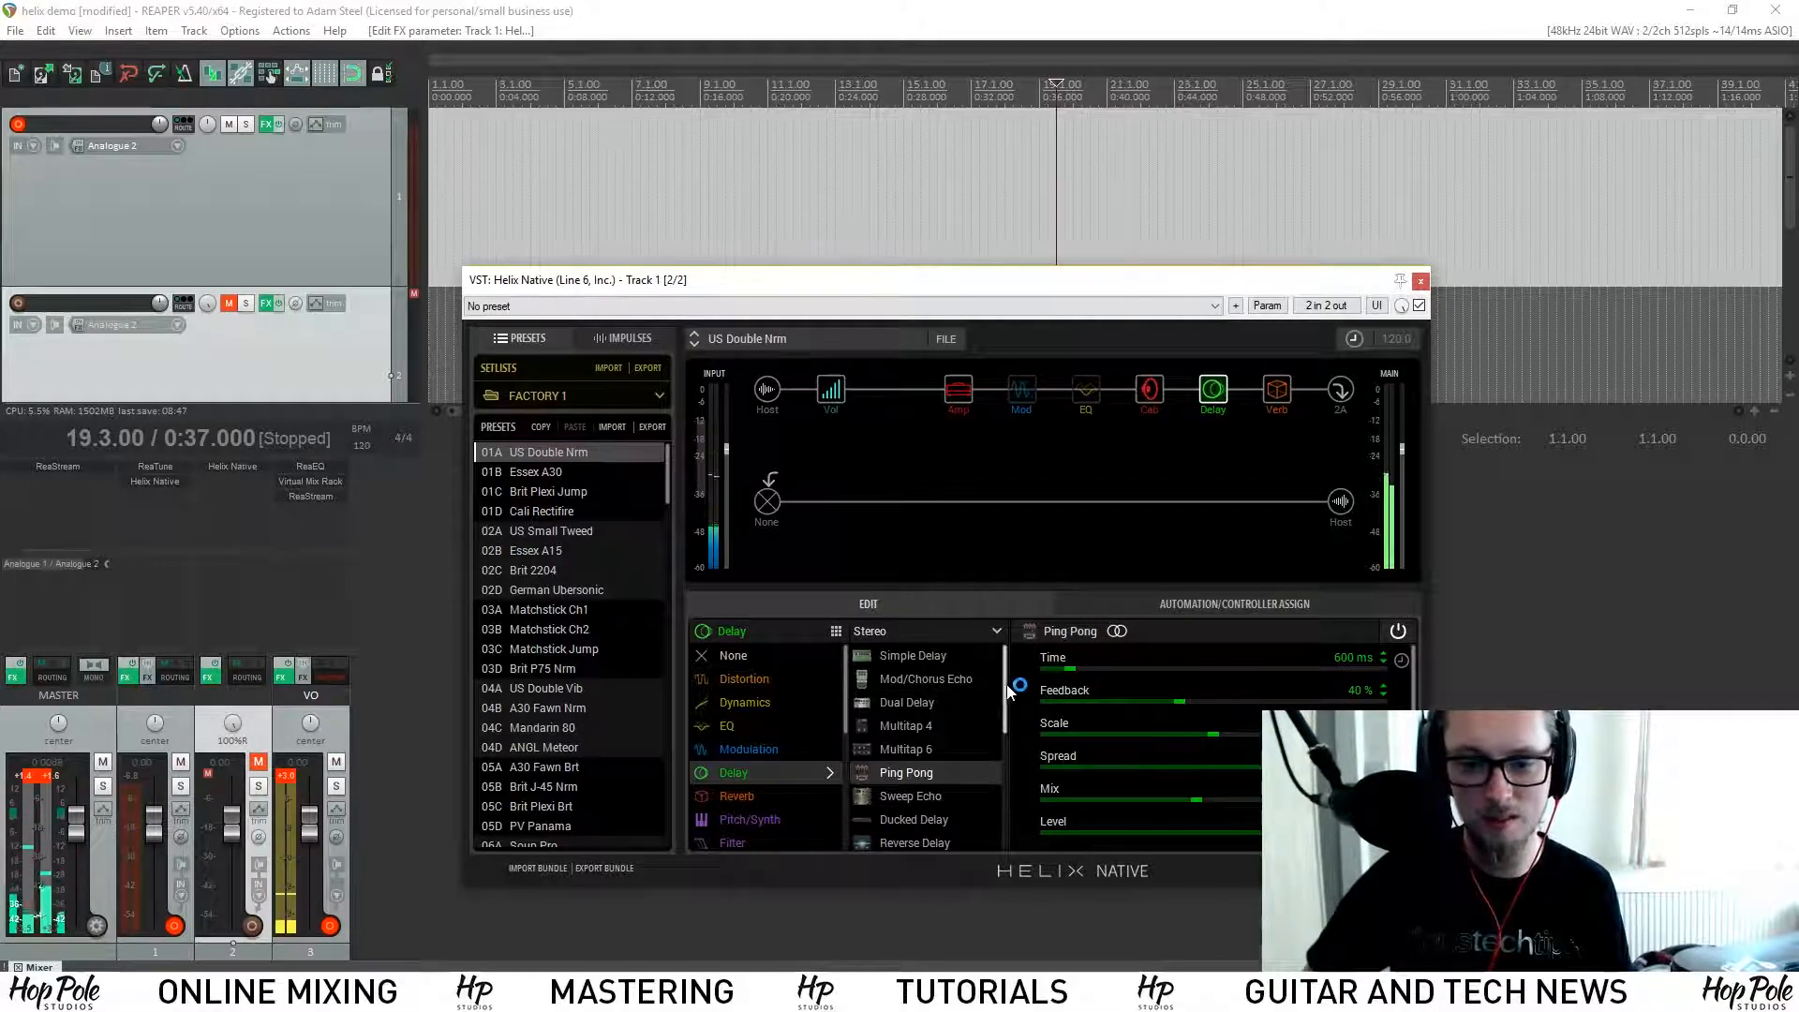
scroll(1000, 703, "down", 1)
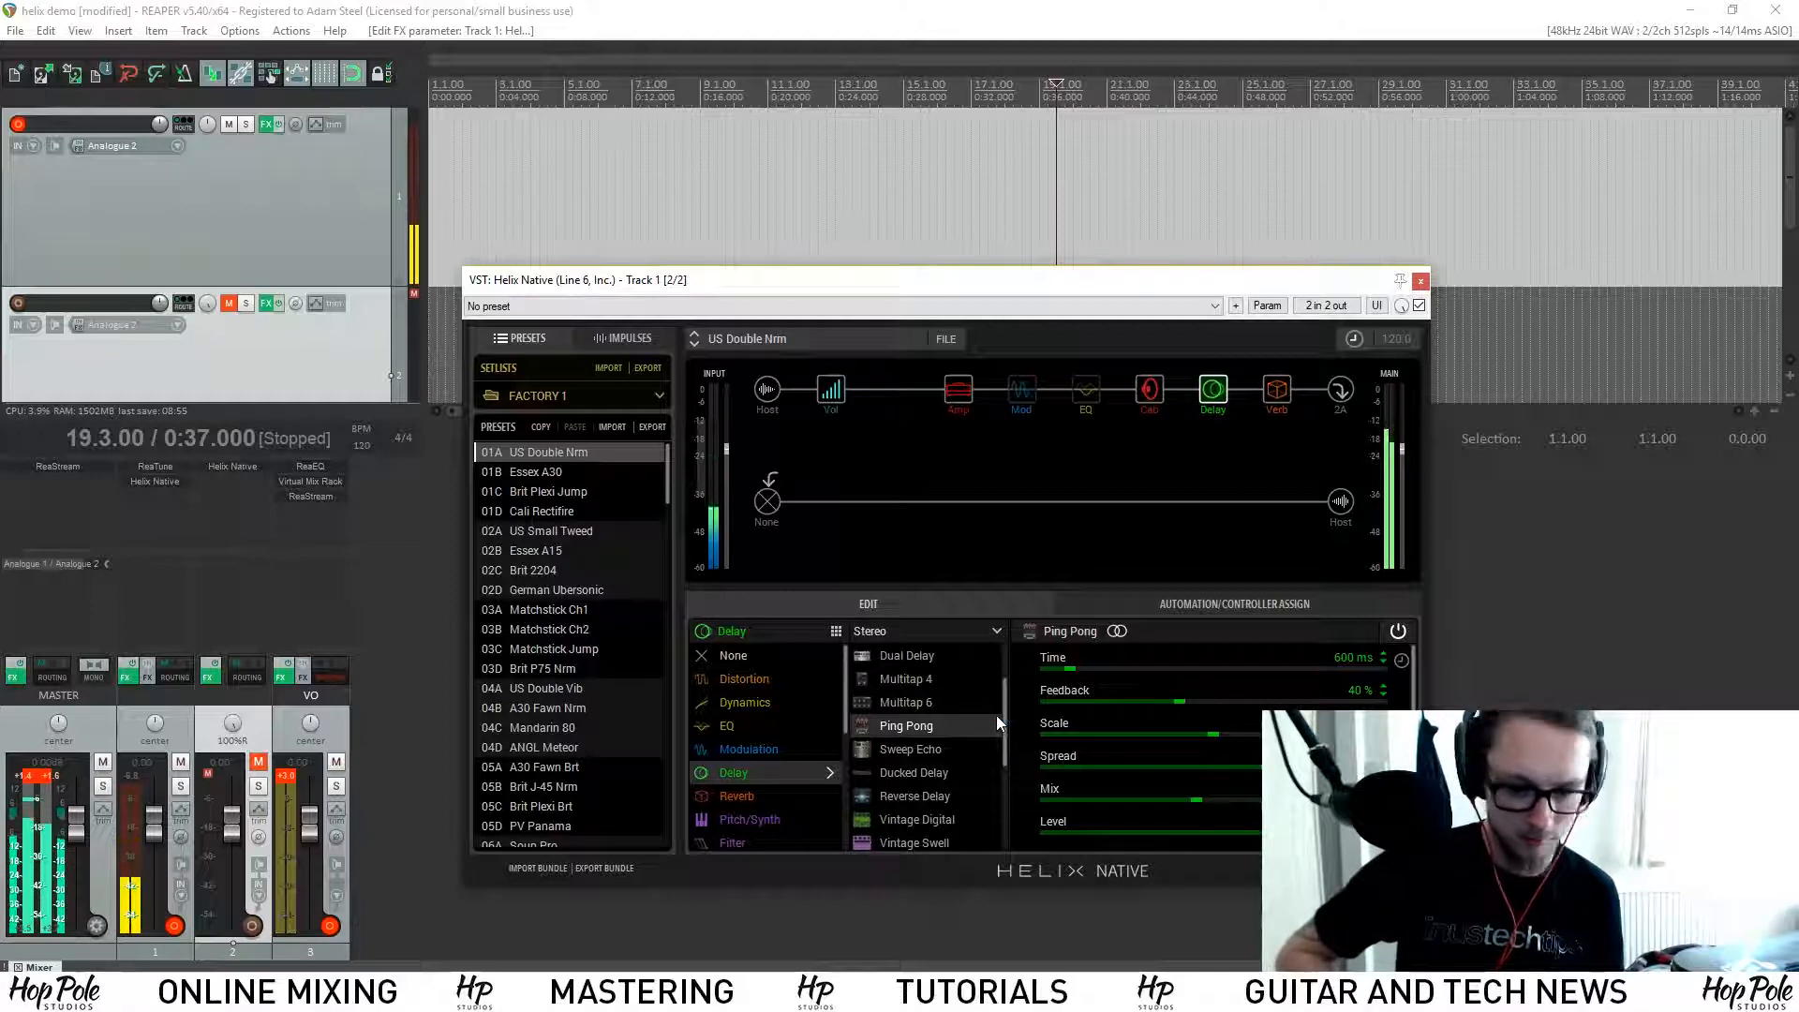
left_click(935, 751)
scroll(936, 757, "up", 1)
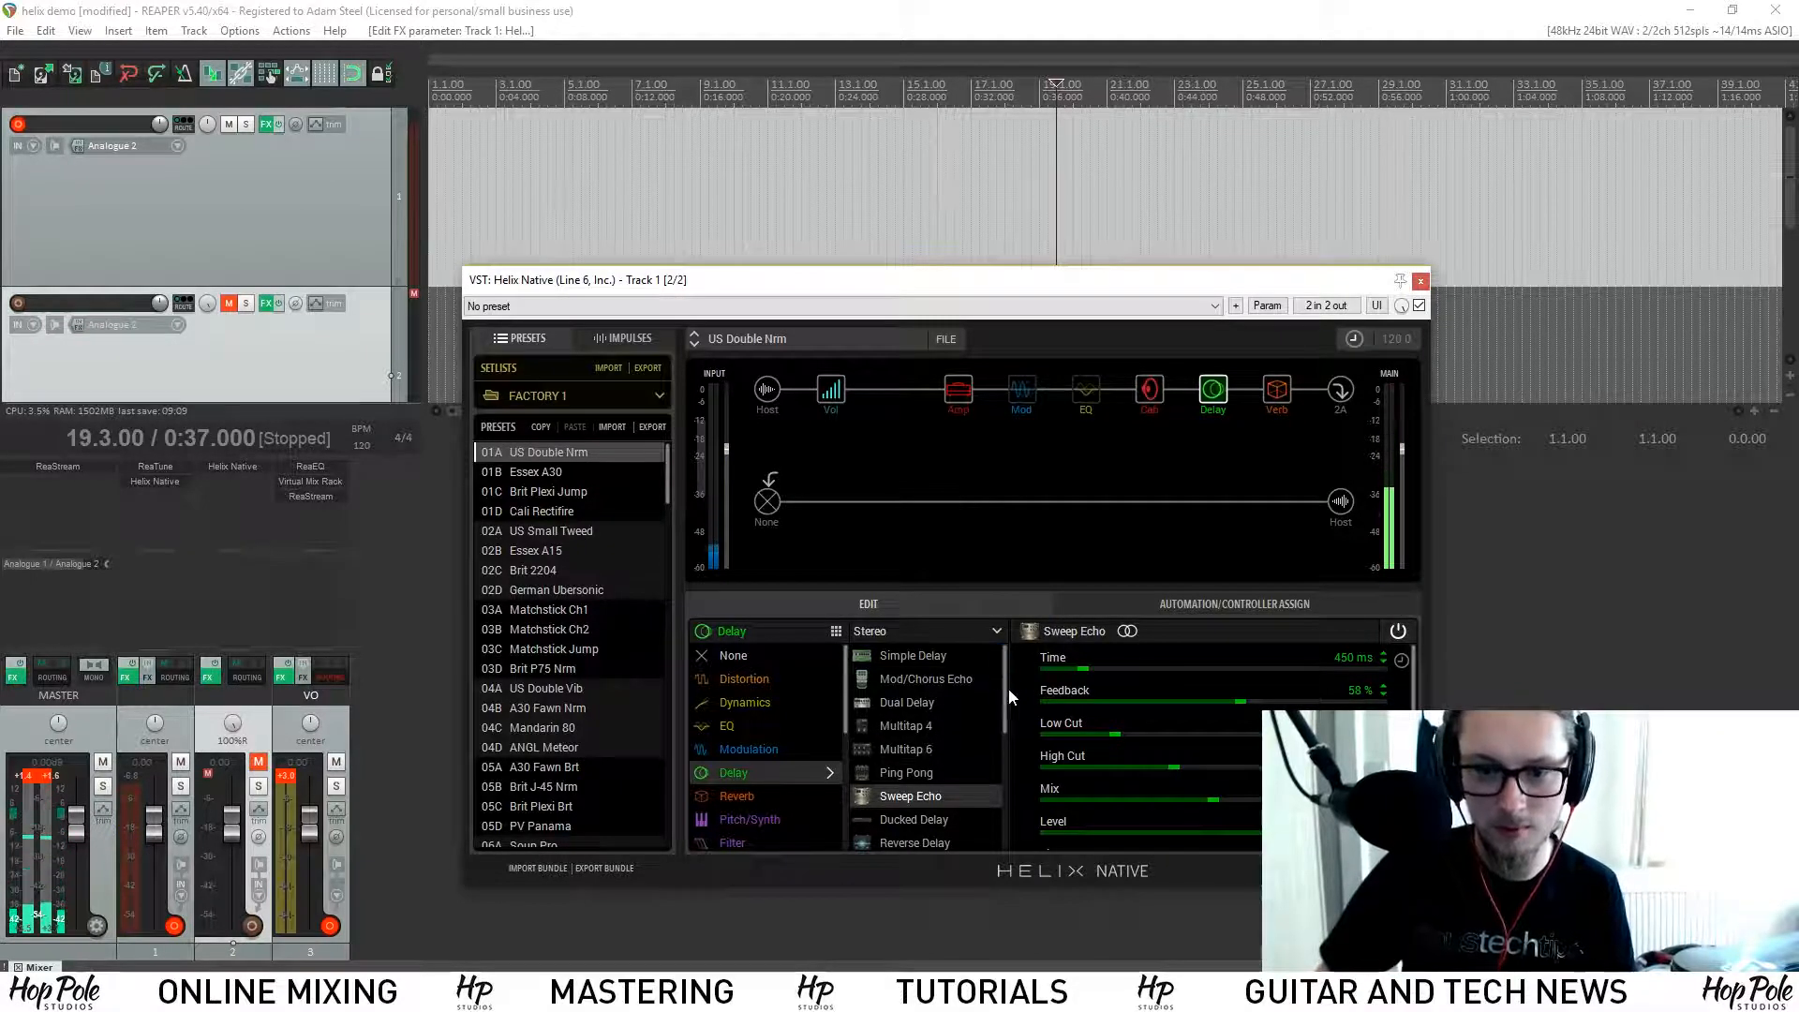
Step: Change the Delay block's model to the stereo Ducked Delay
scroll(978, 750, "down", 2)
left_click(935, 726)
scroll(933, 740, "up", 2)
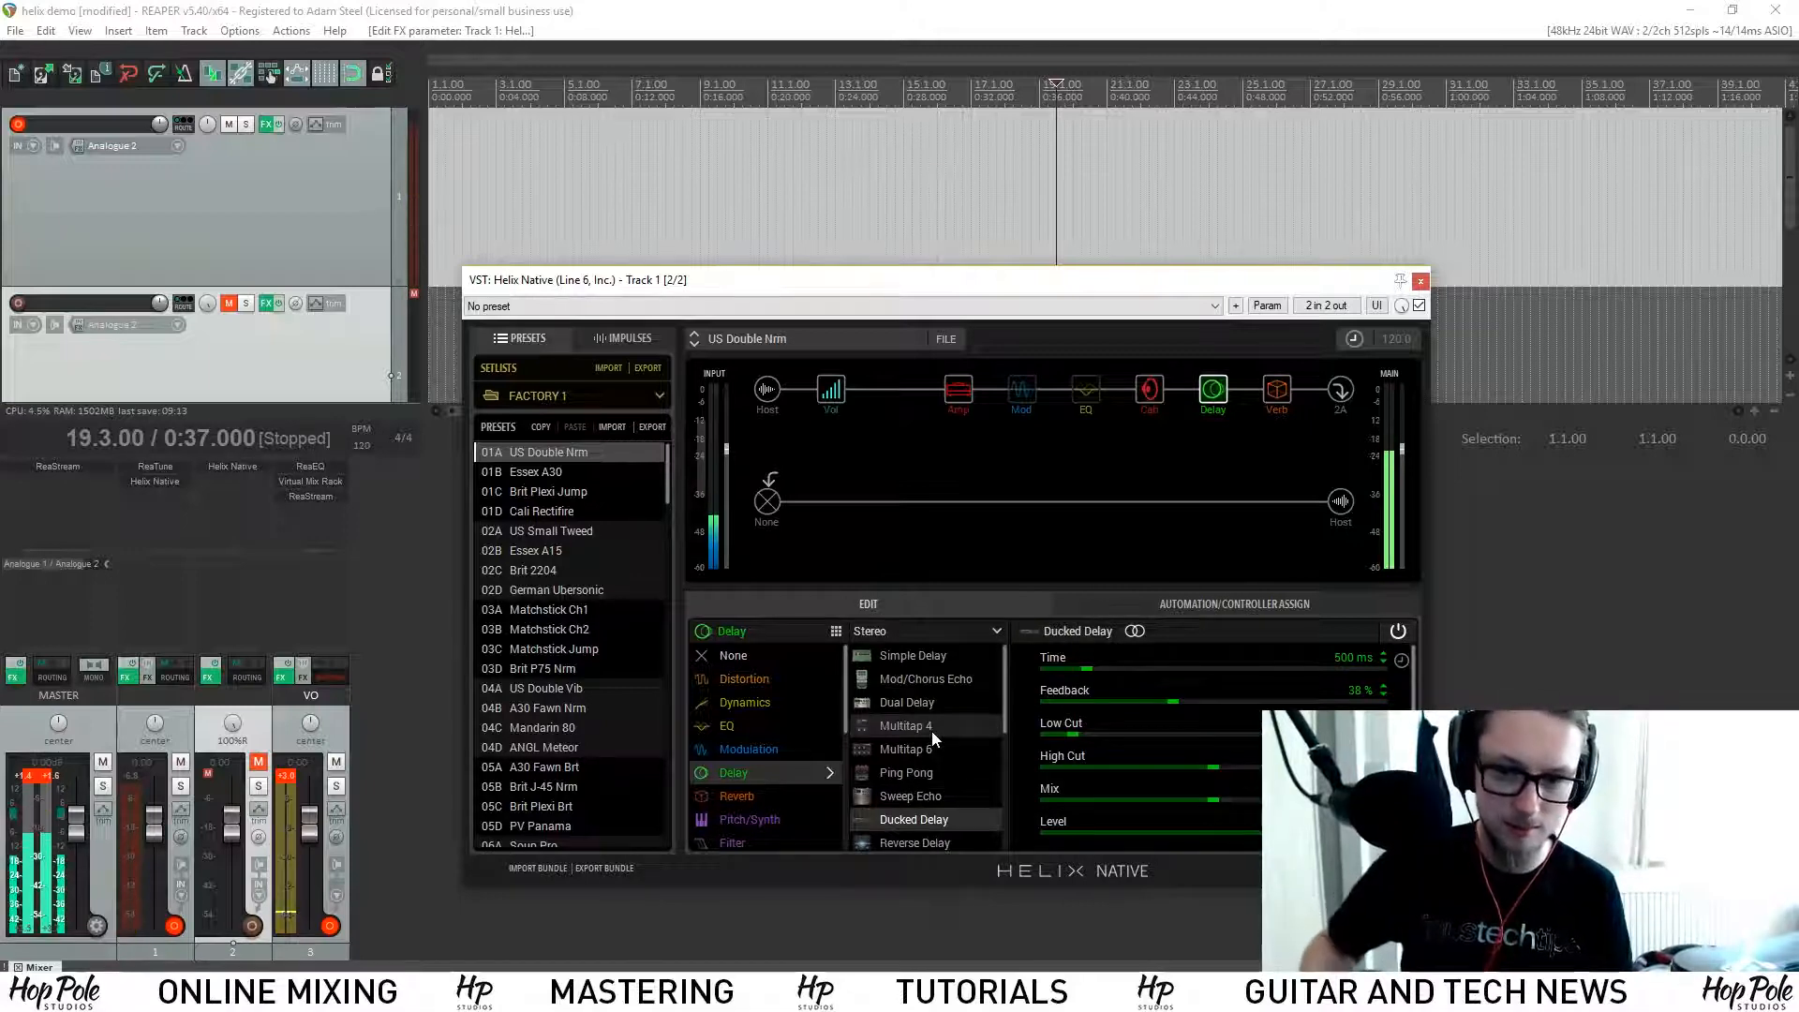
scroll(1001, 714, "down", 3)
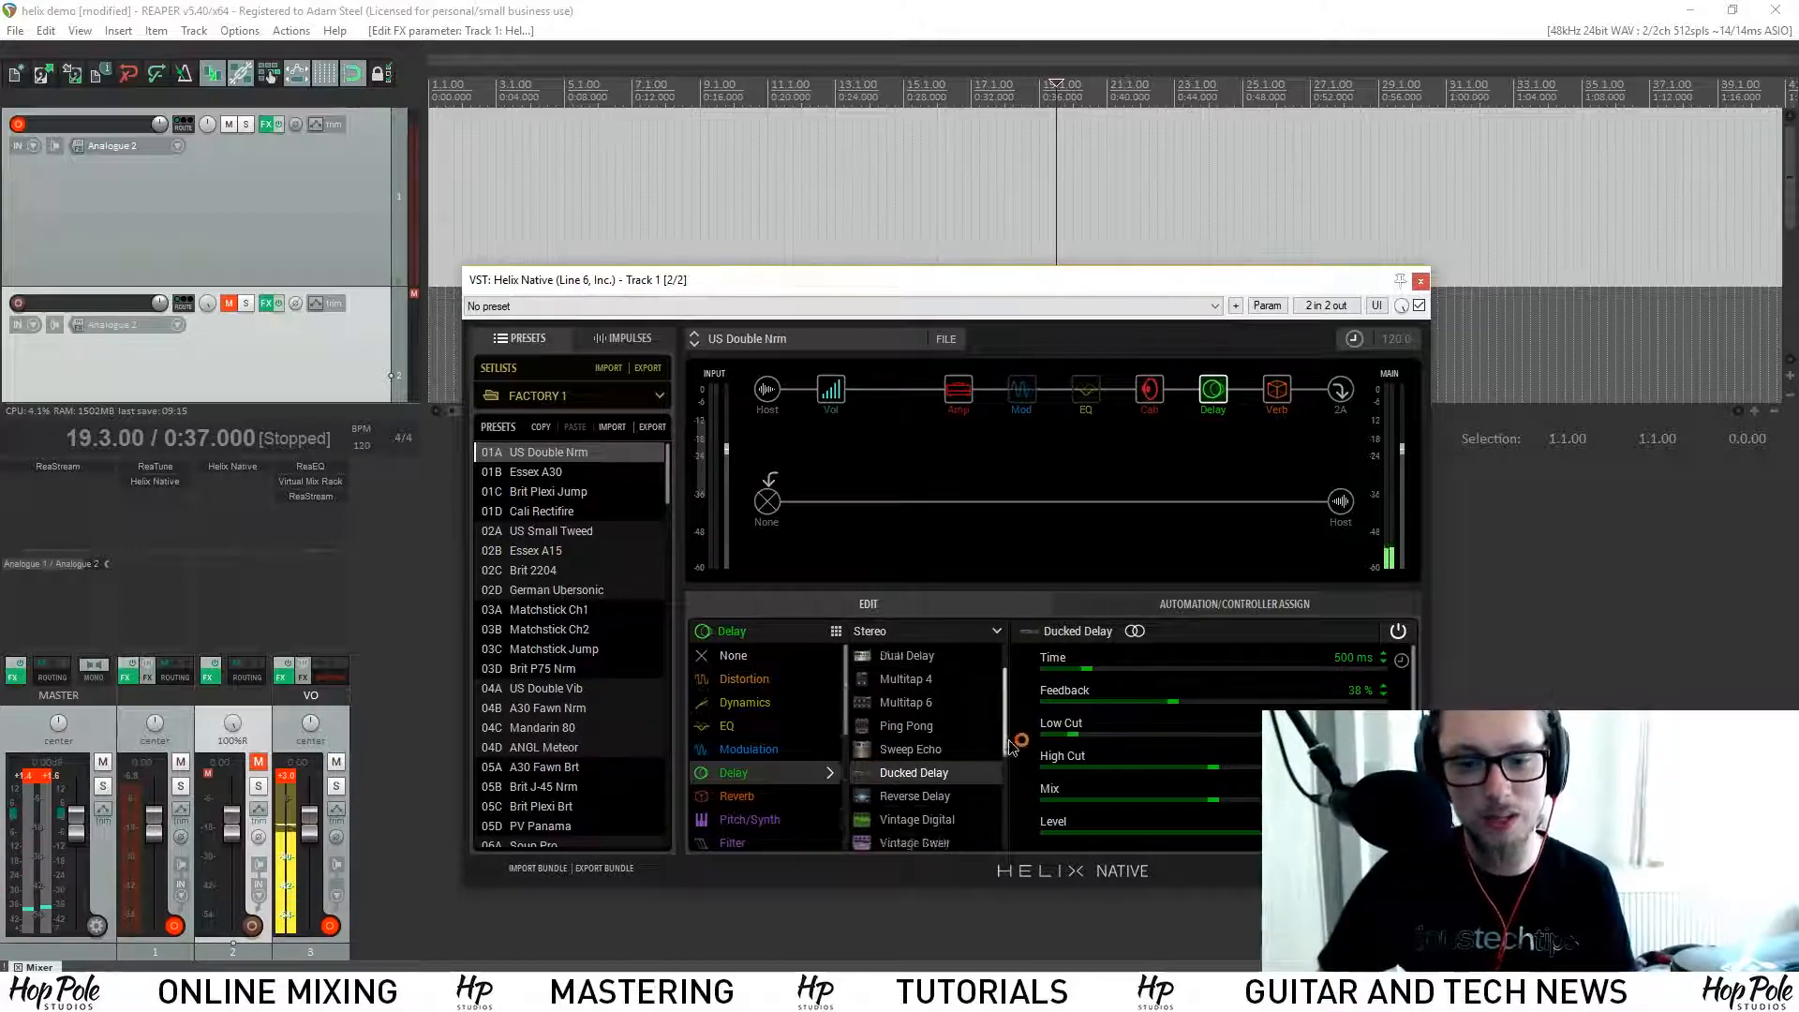
Step: Add the mono Minotaur distortion in the empty slot between the Vol and Amp blocks
left_click(741, 678)
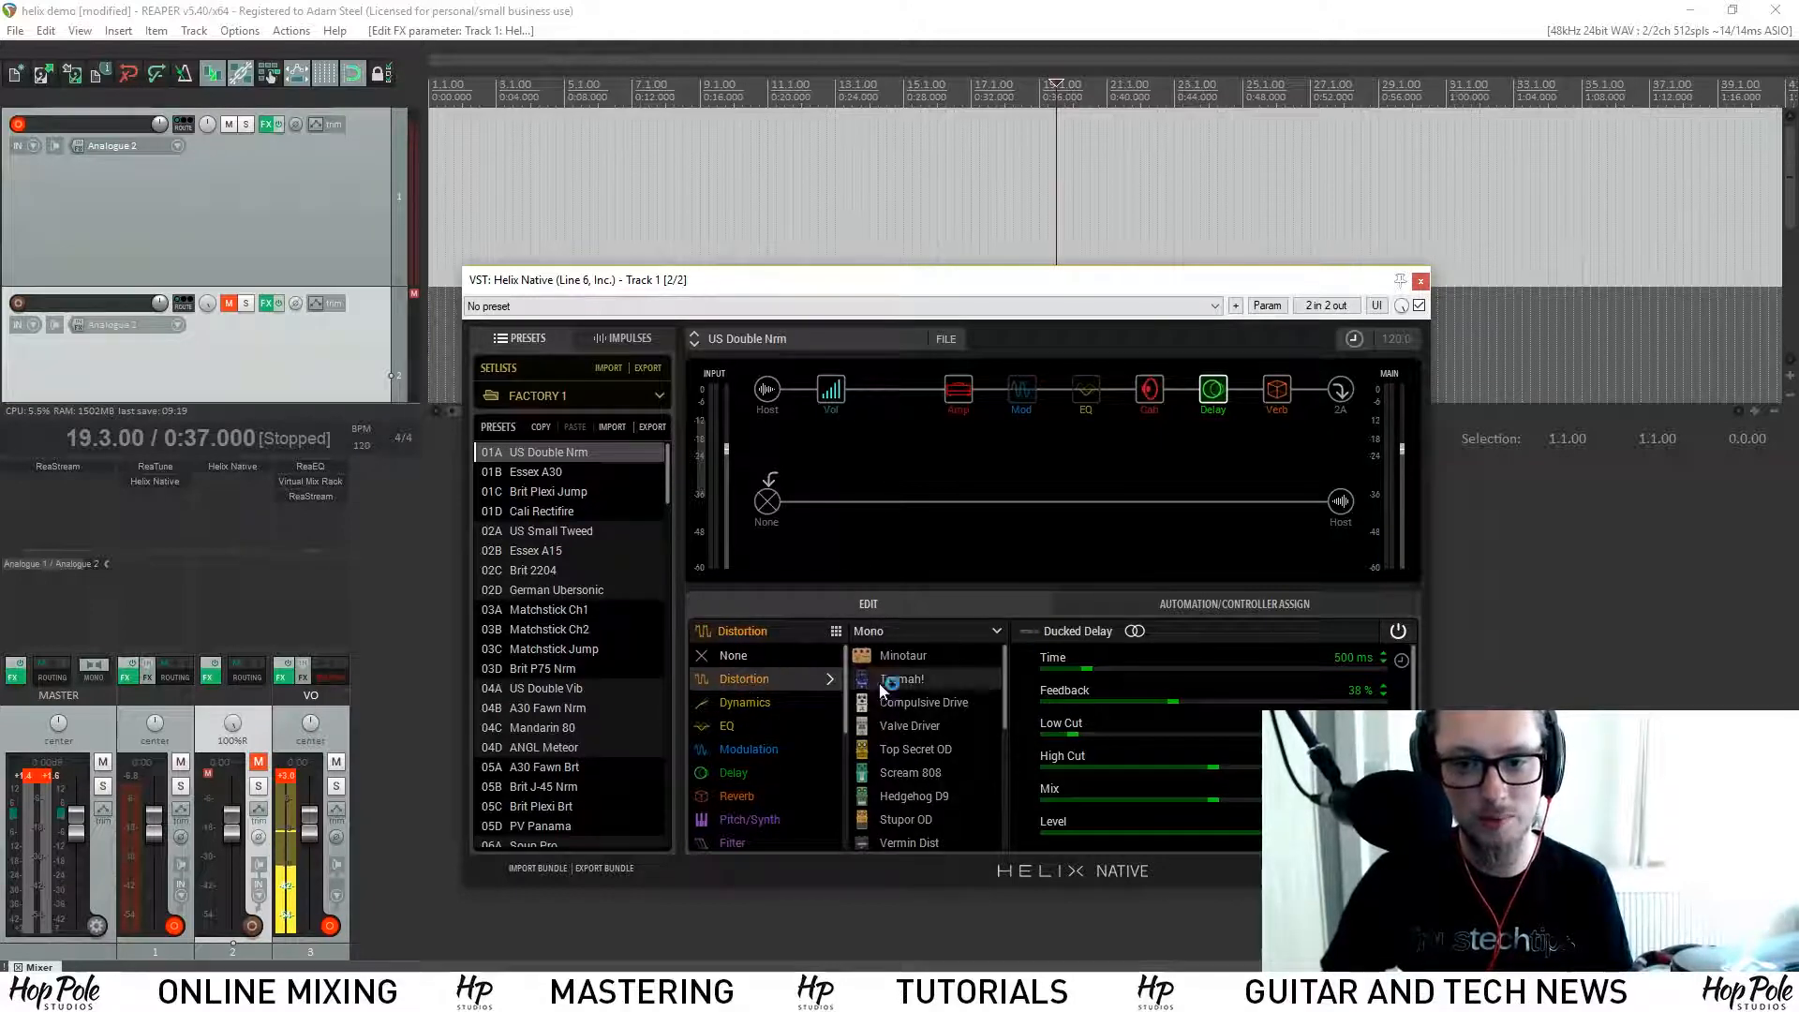
left_click(899, 390)
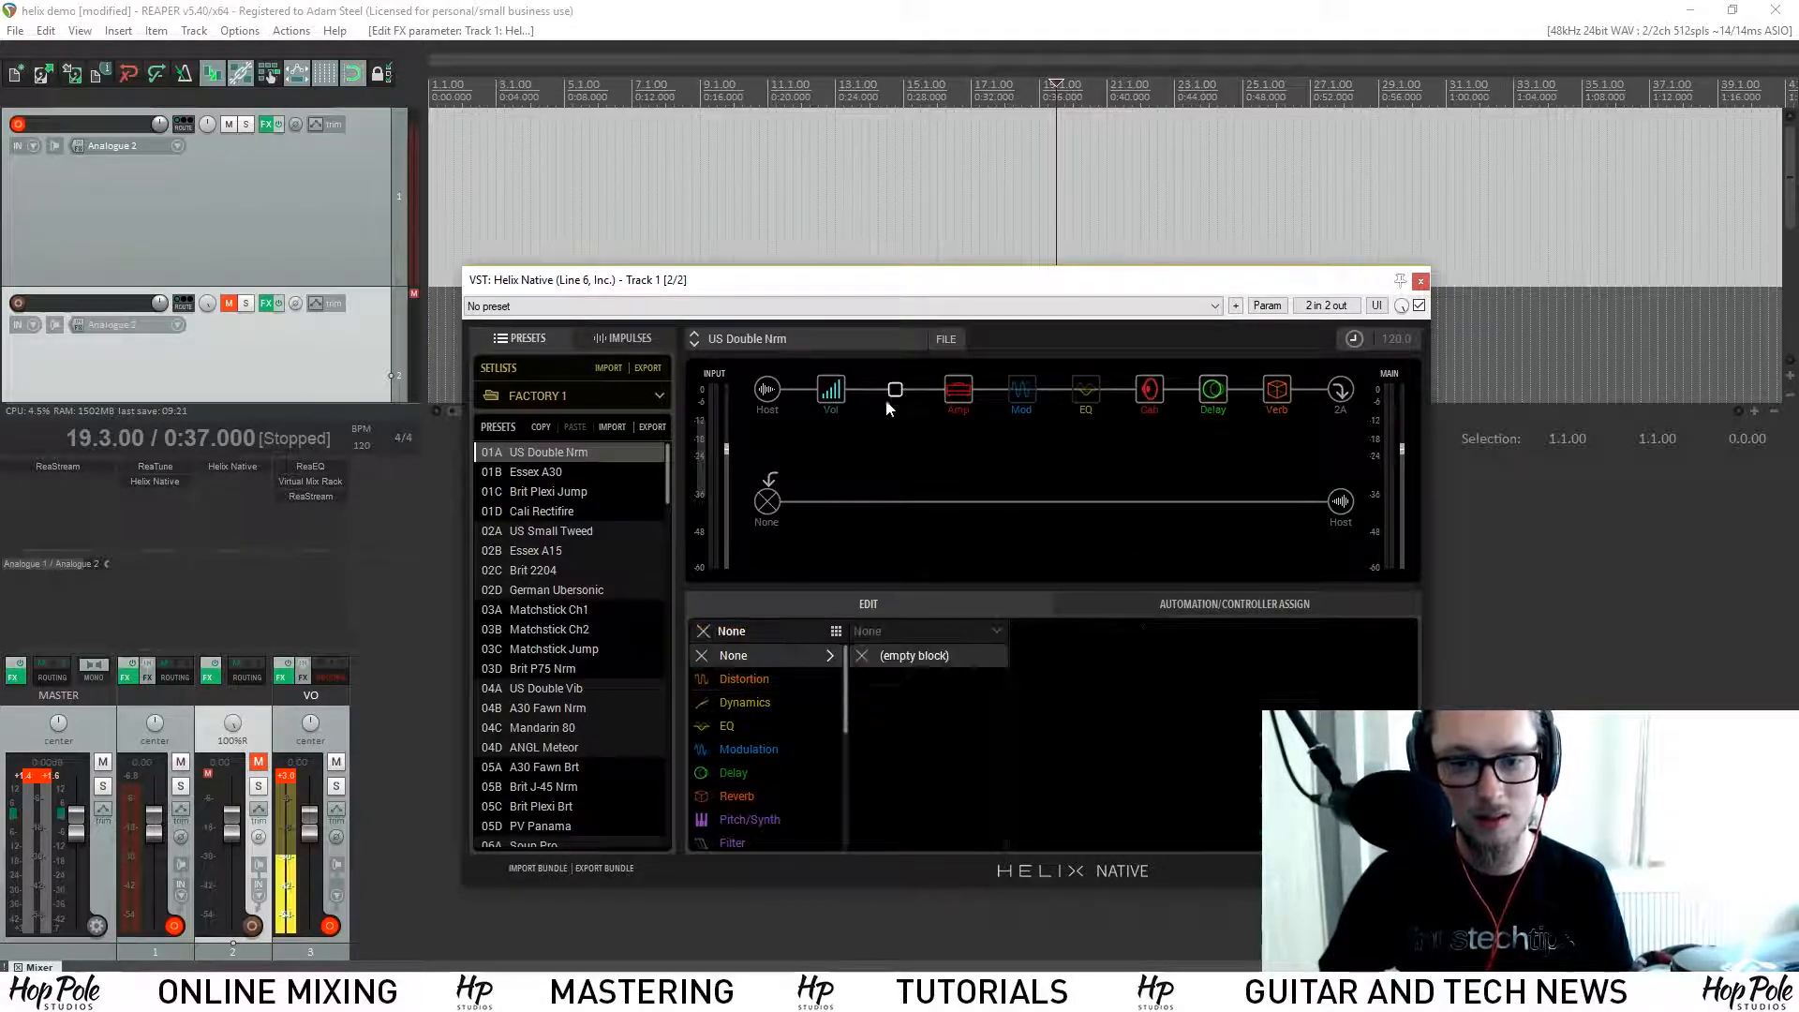
left_click(761, 675)
left_click(951, 660)
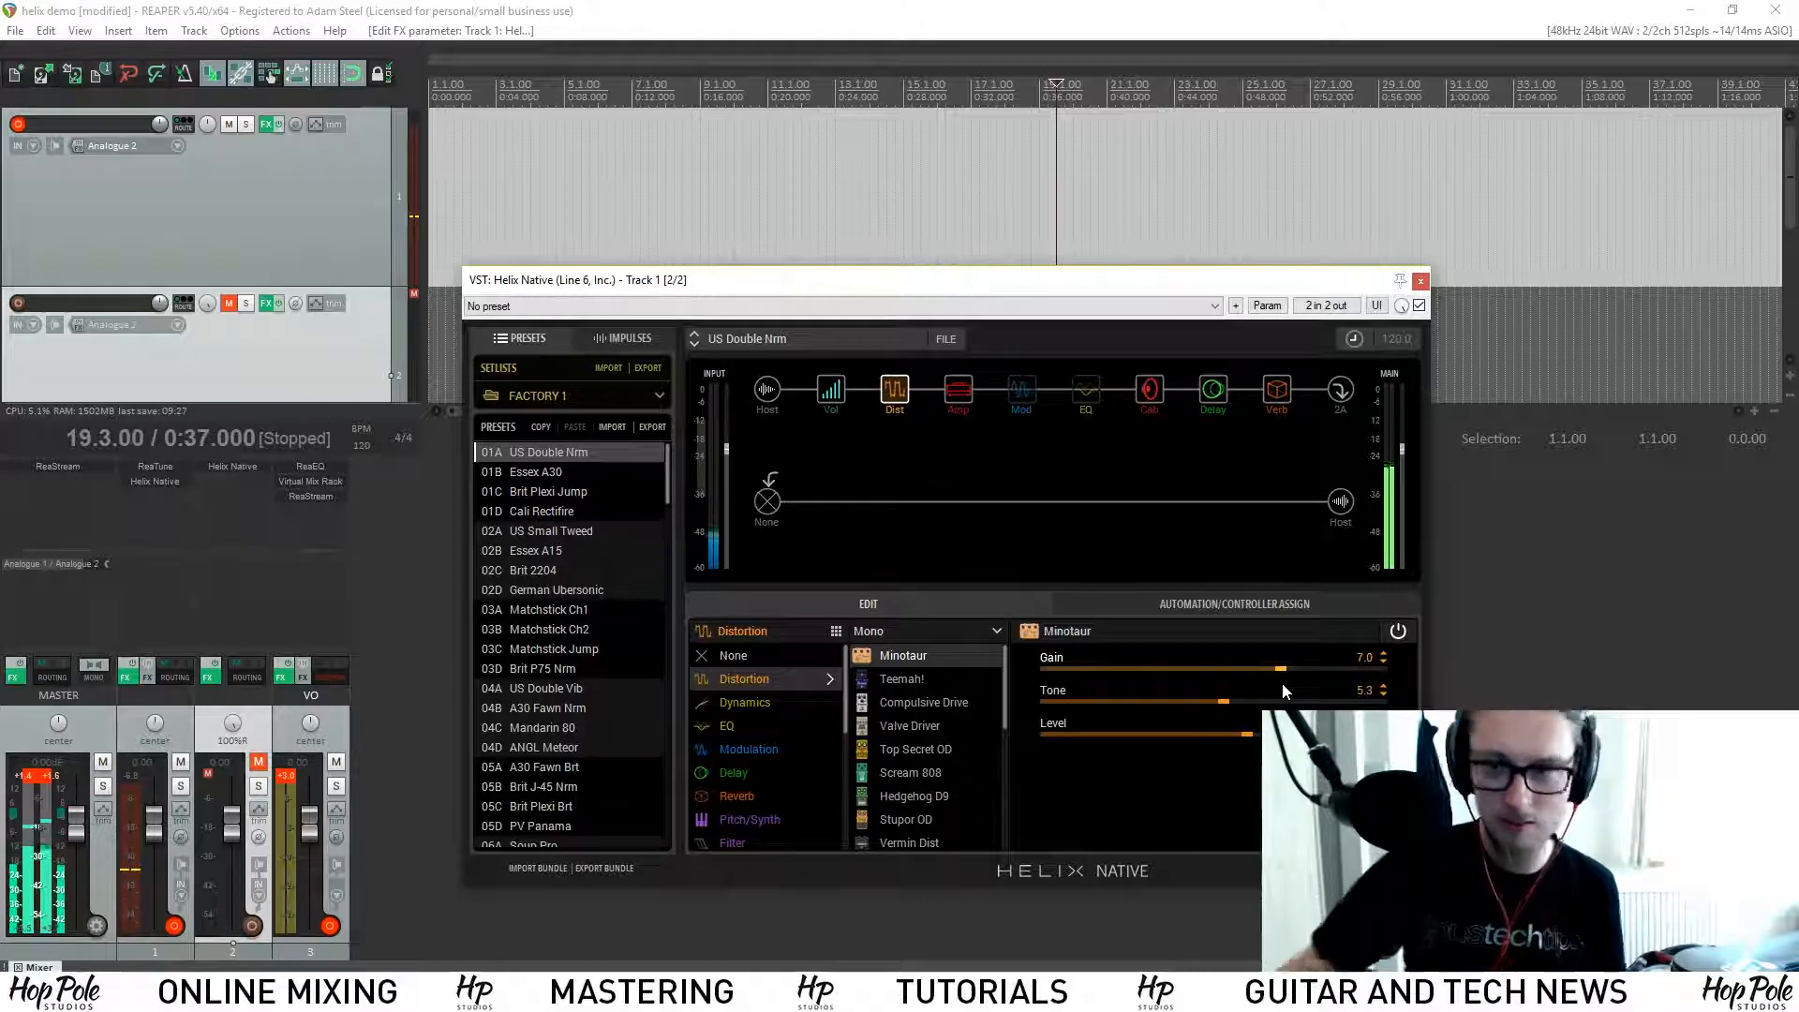
Step: Review the Ducked Delay's parameters, set its Feedback to 55 % and lower its High Cut
left_click(1220, 384)
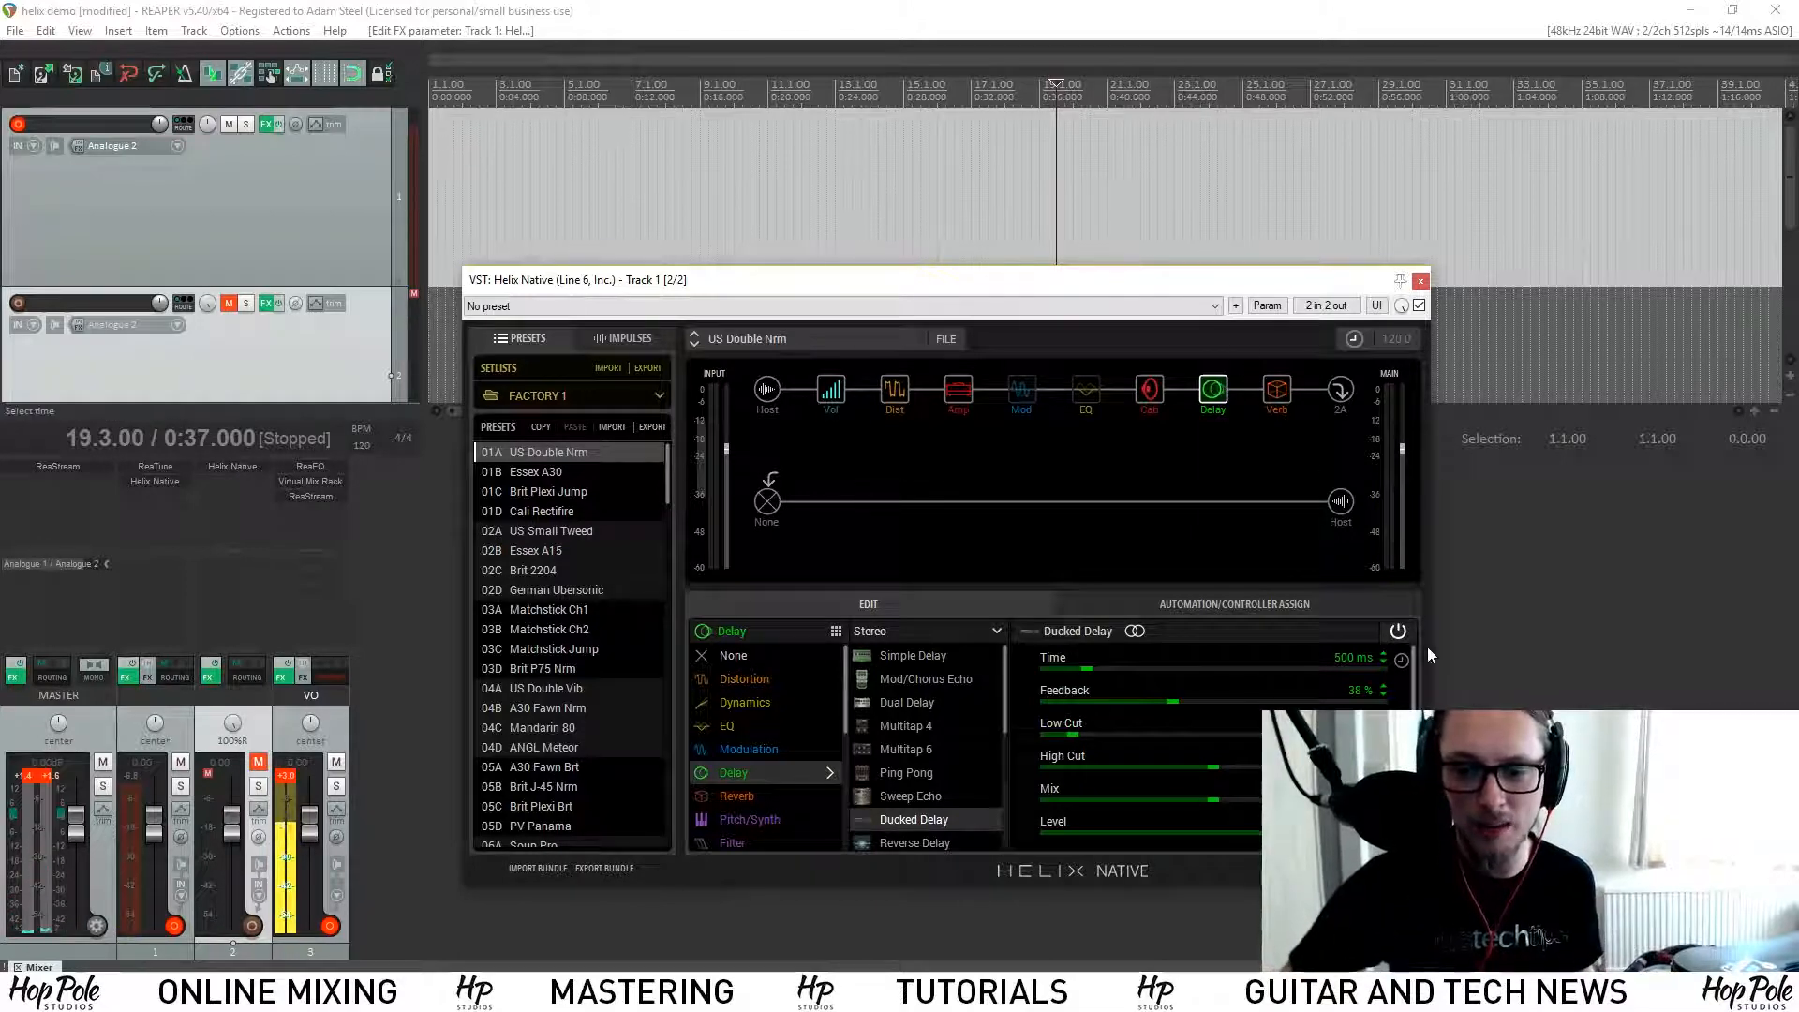
scroll(1218, 741, "down", 6)
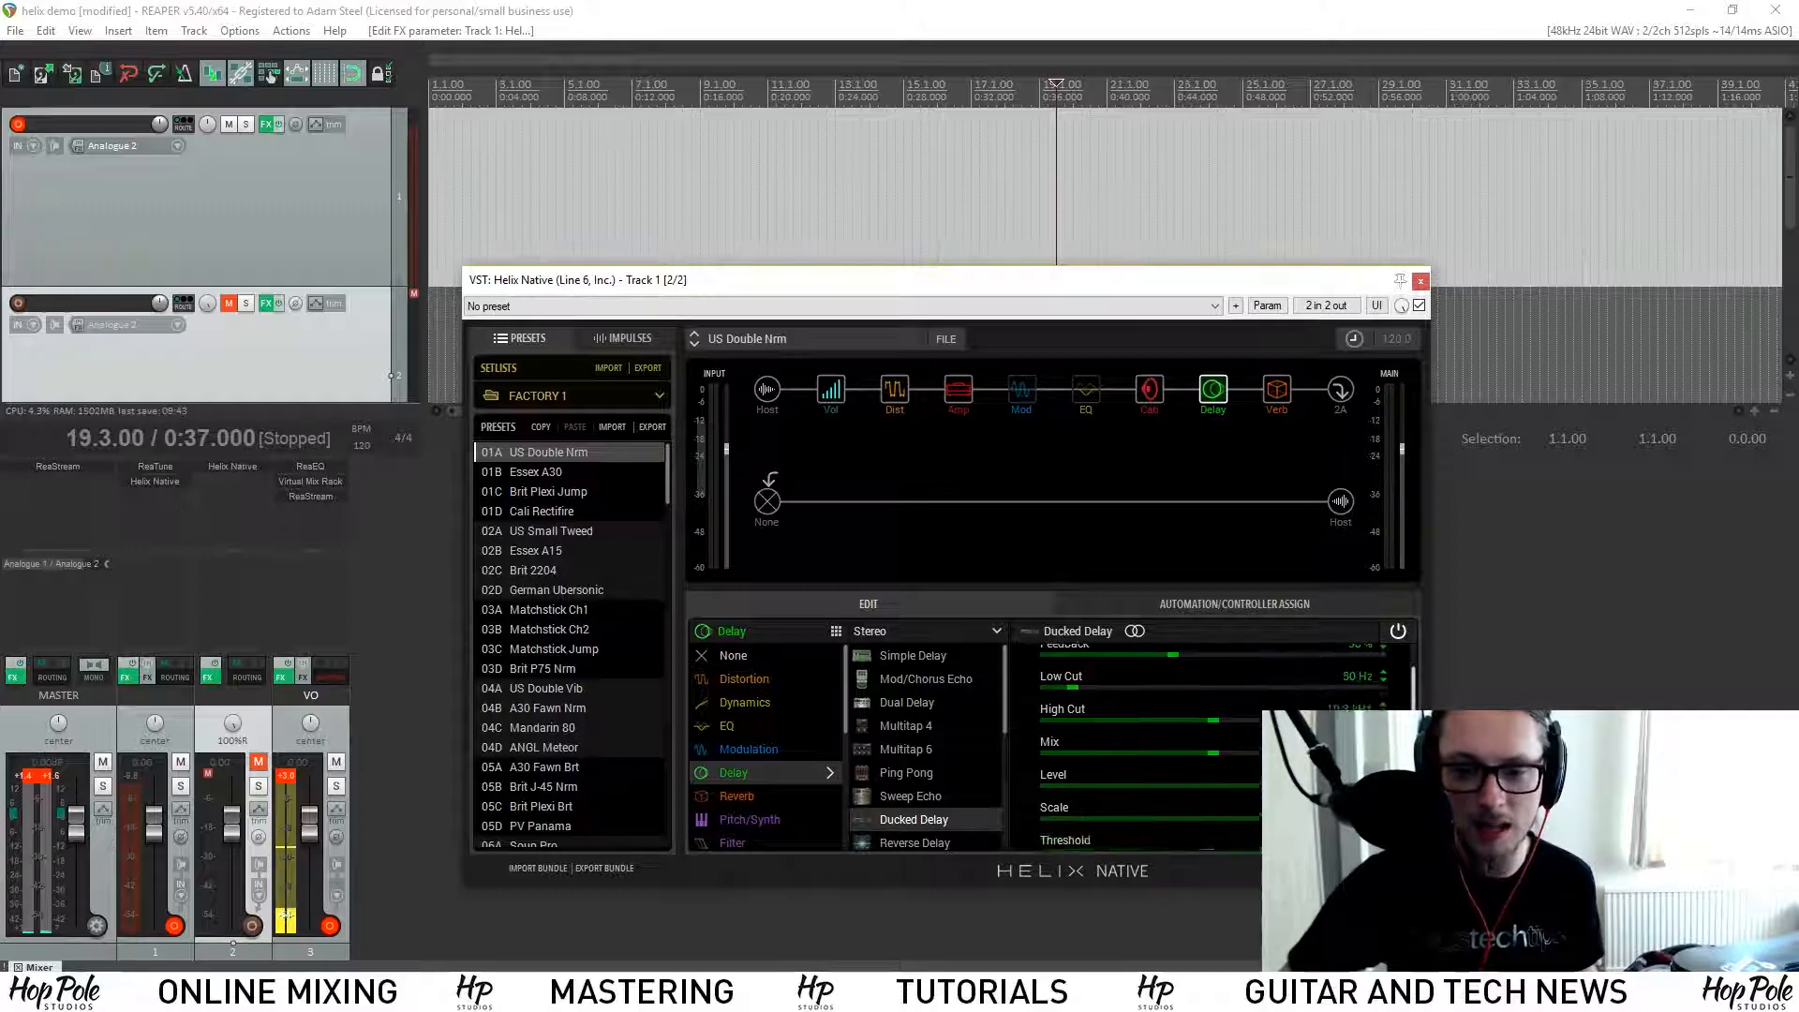
scroll(1214, 741, "down", 2)
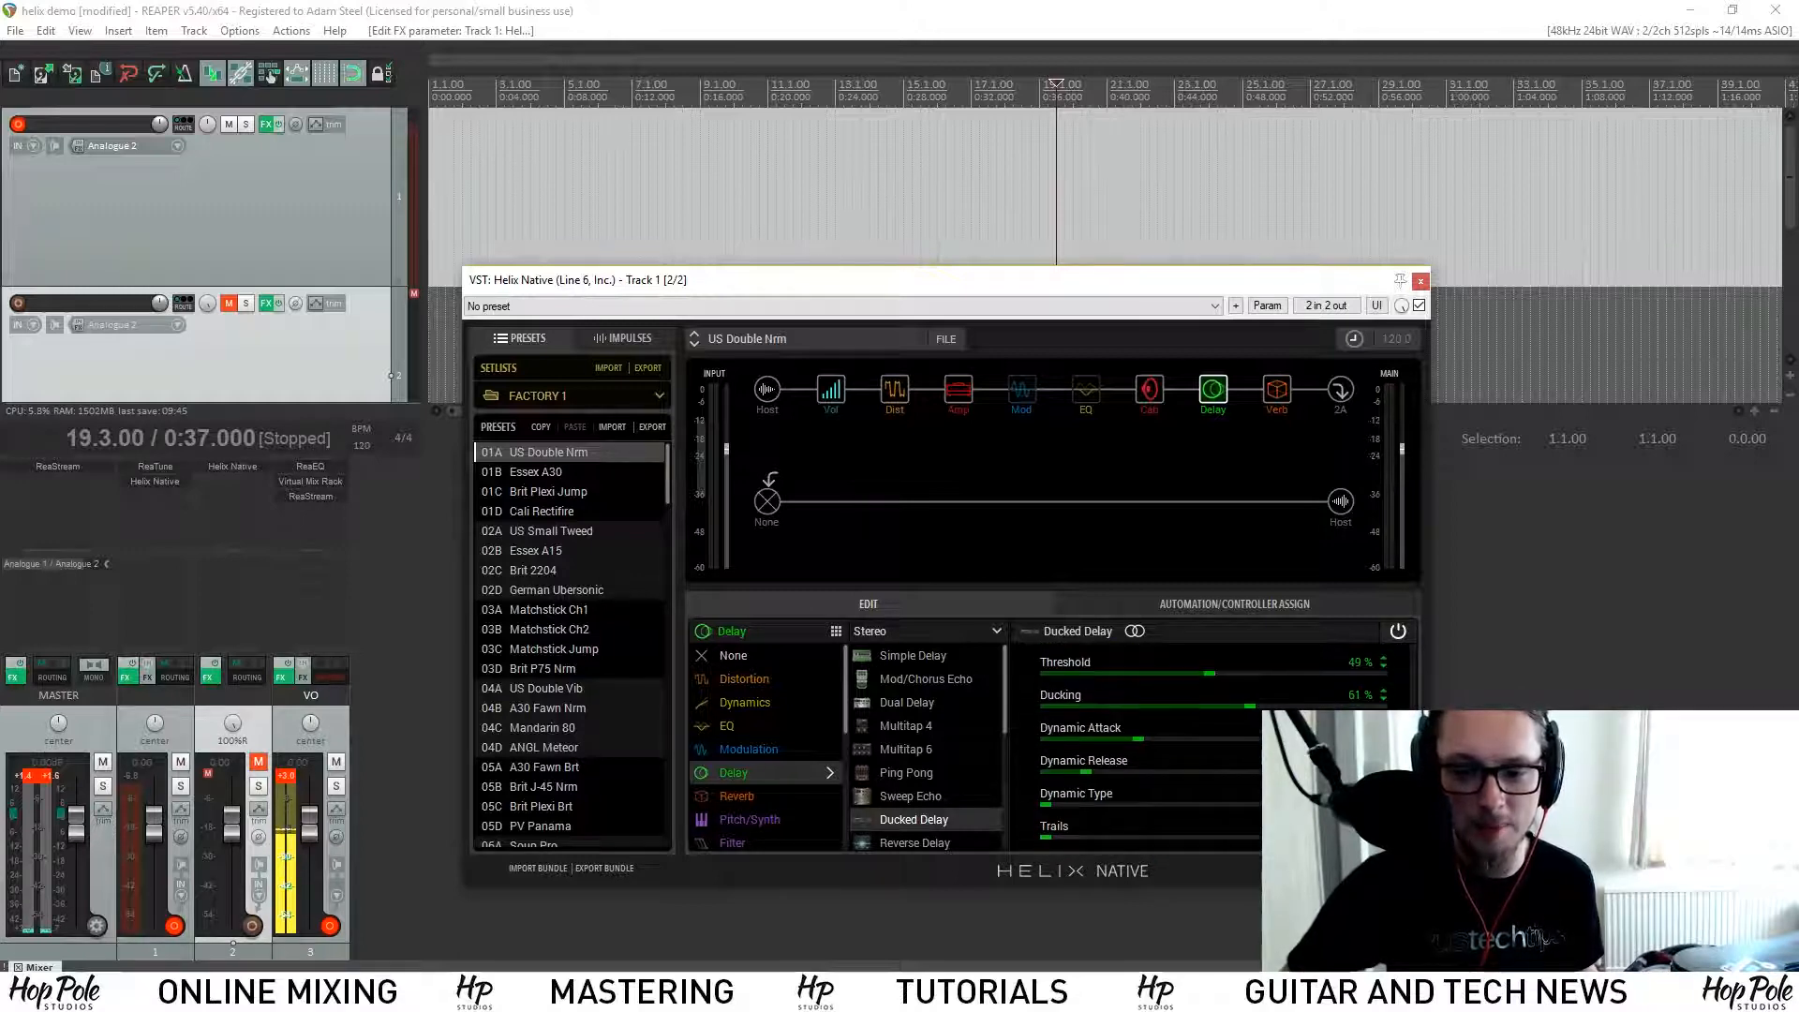
scroll(1152, 740, "up", 1)
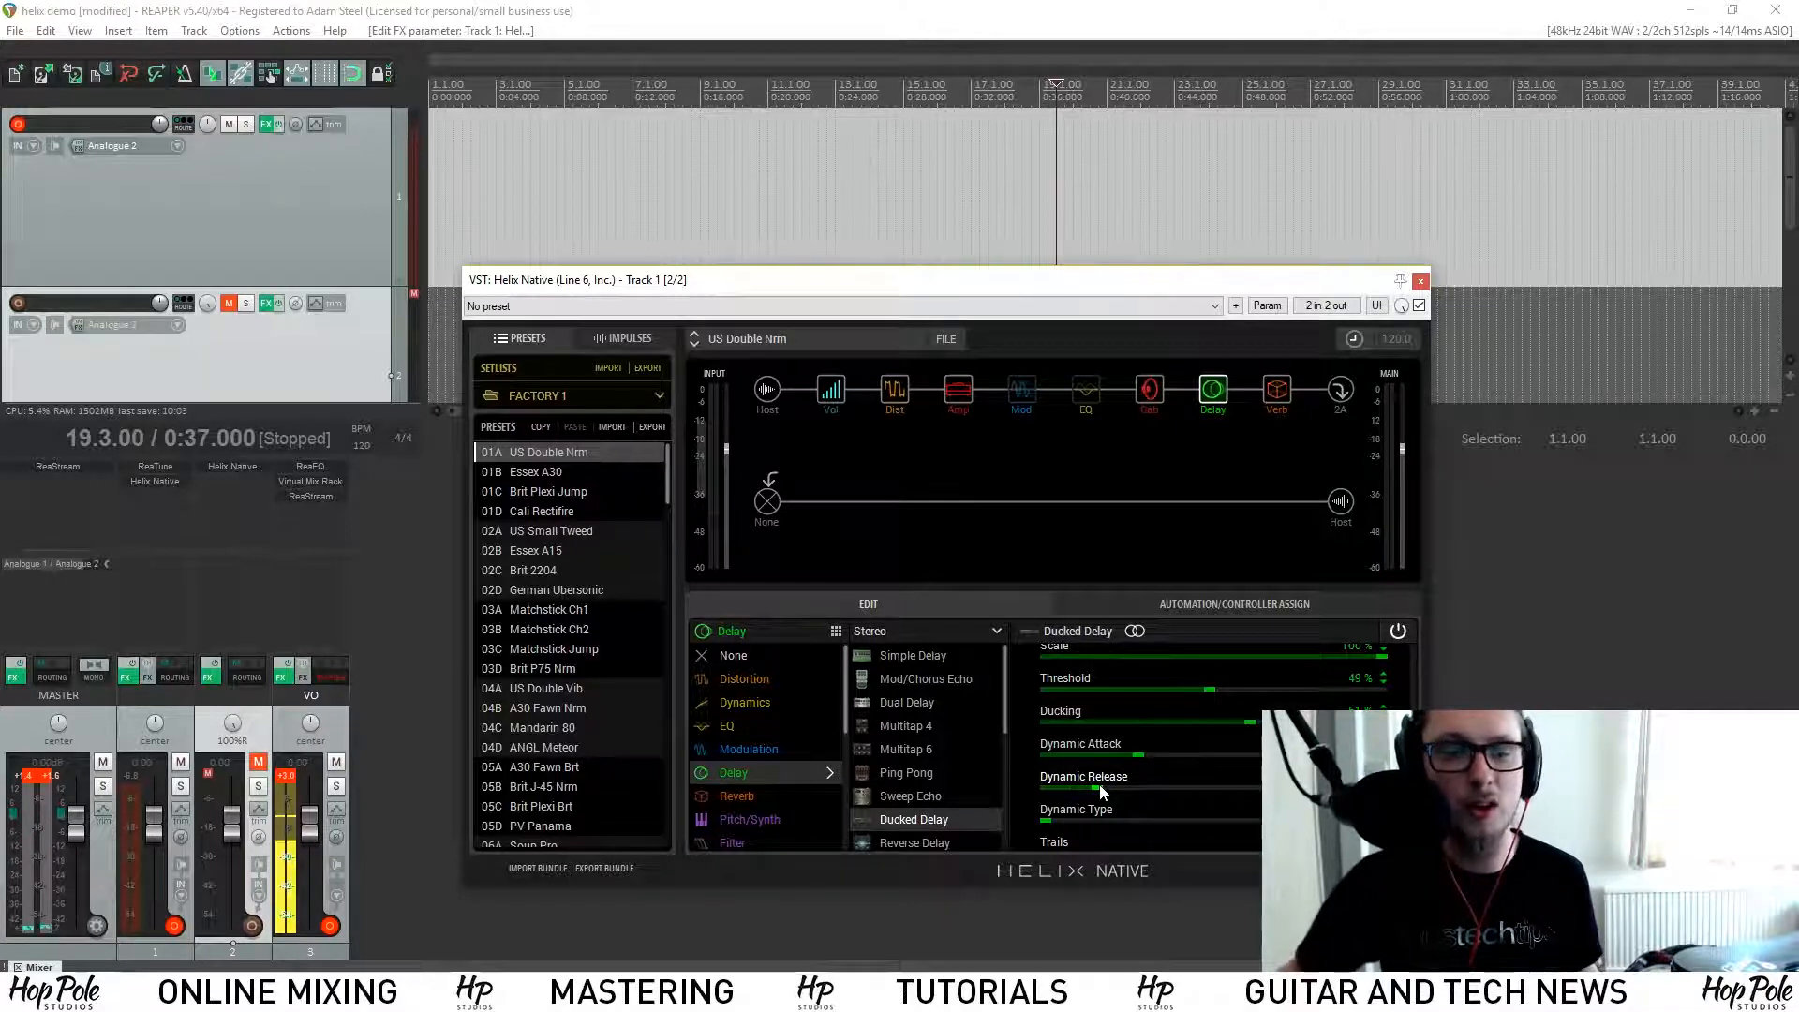
scroll(1101, 792, "up", 1)
scroll(1078, 712, "up", 3)
left_click(1231, 669)
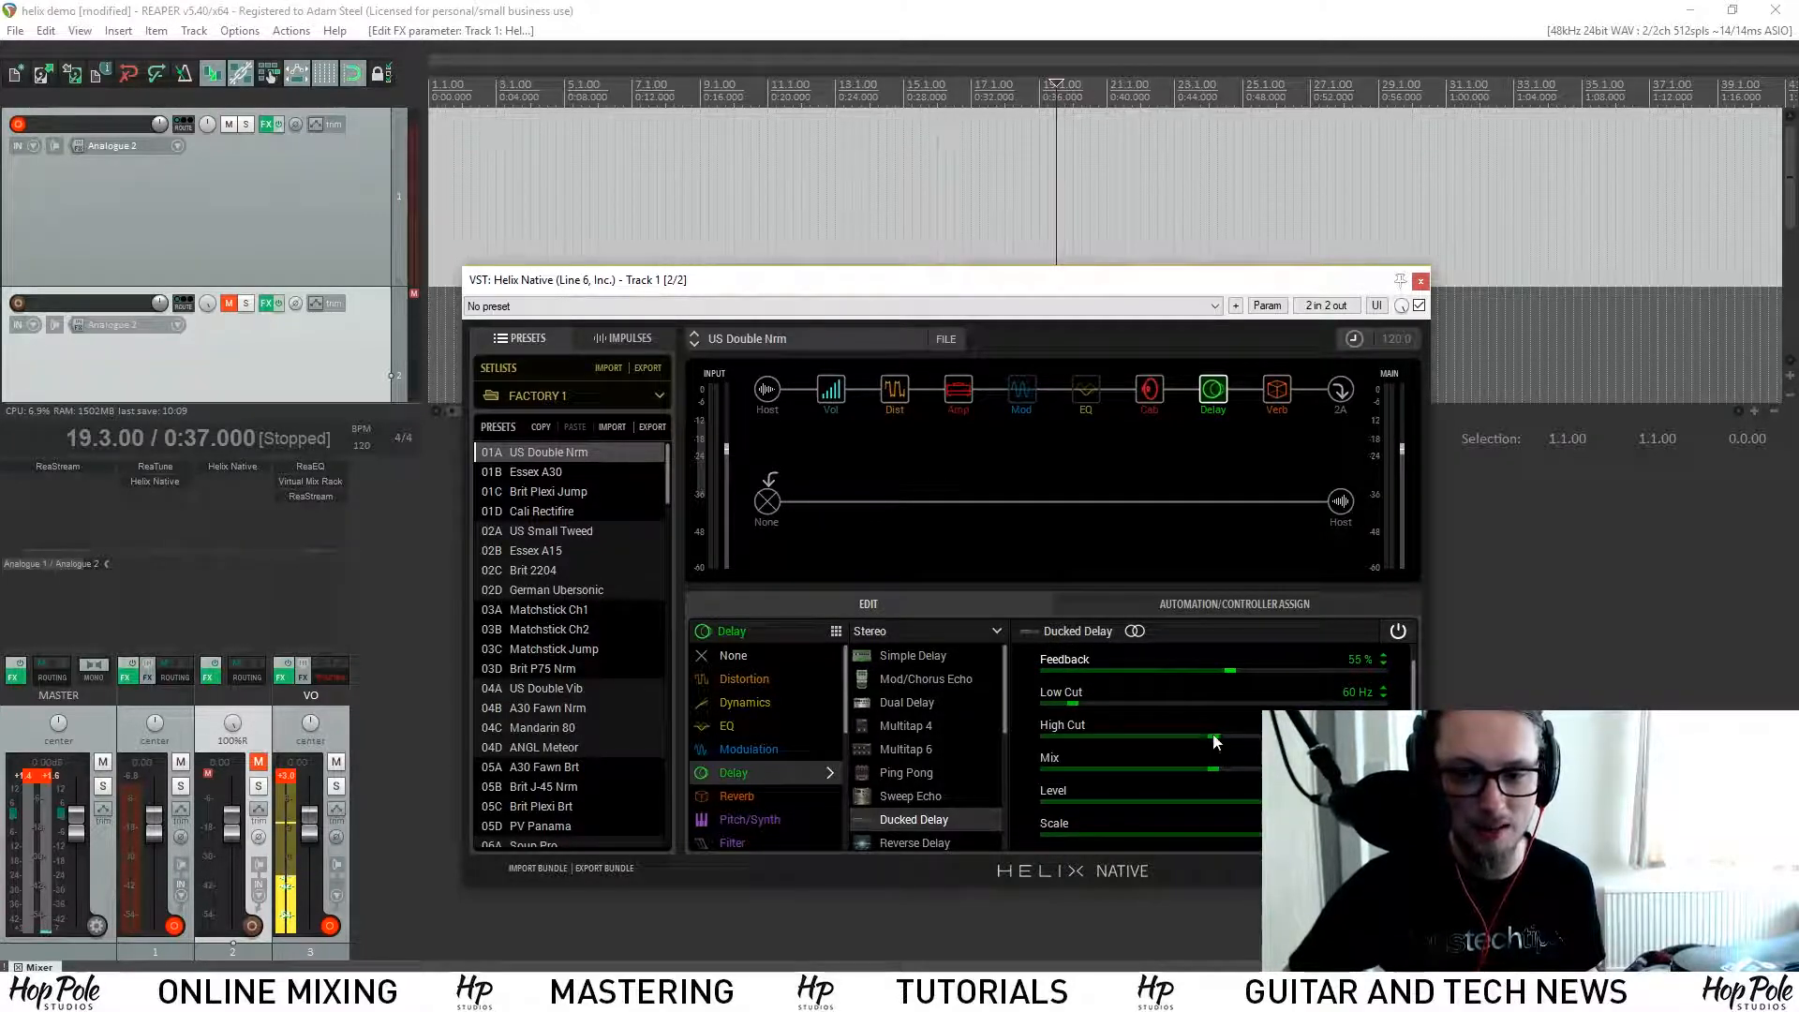
left_click_drag(1214, 737, 1176, 736)
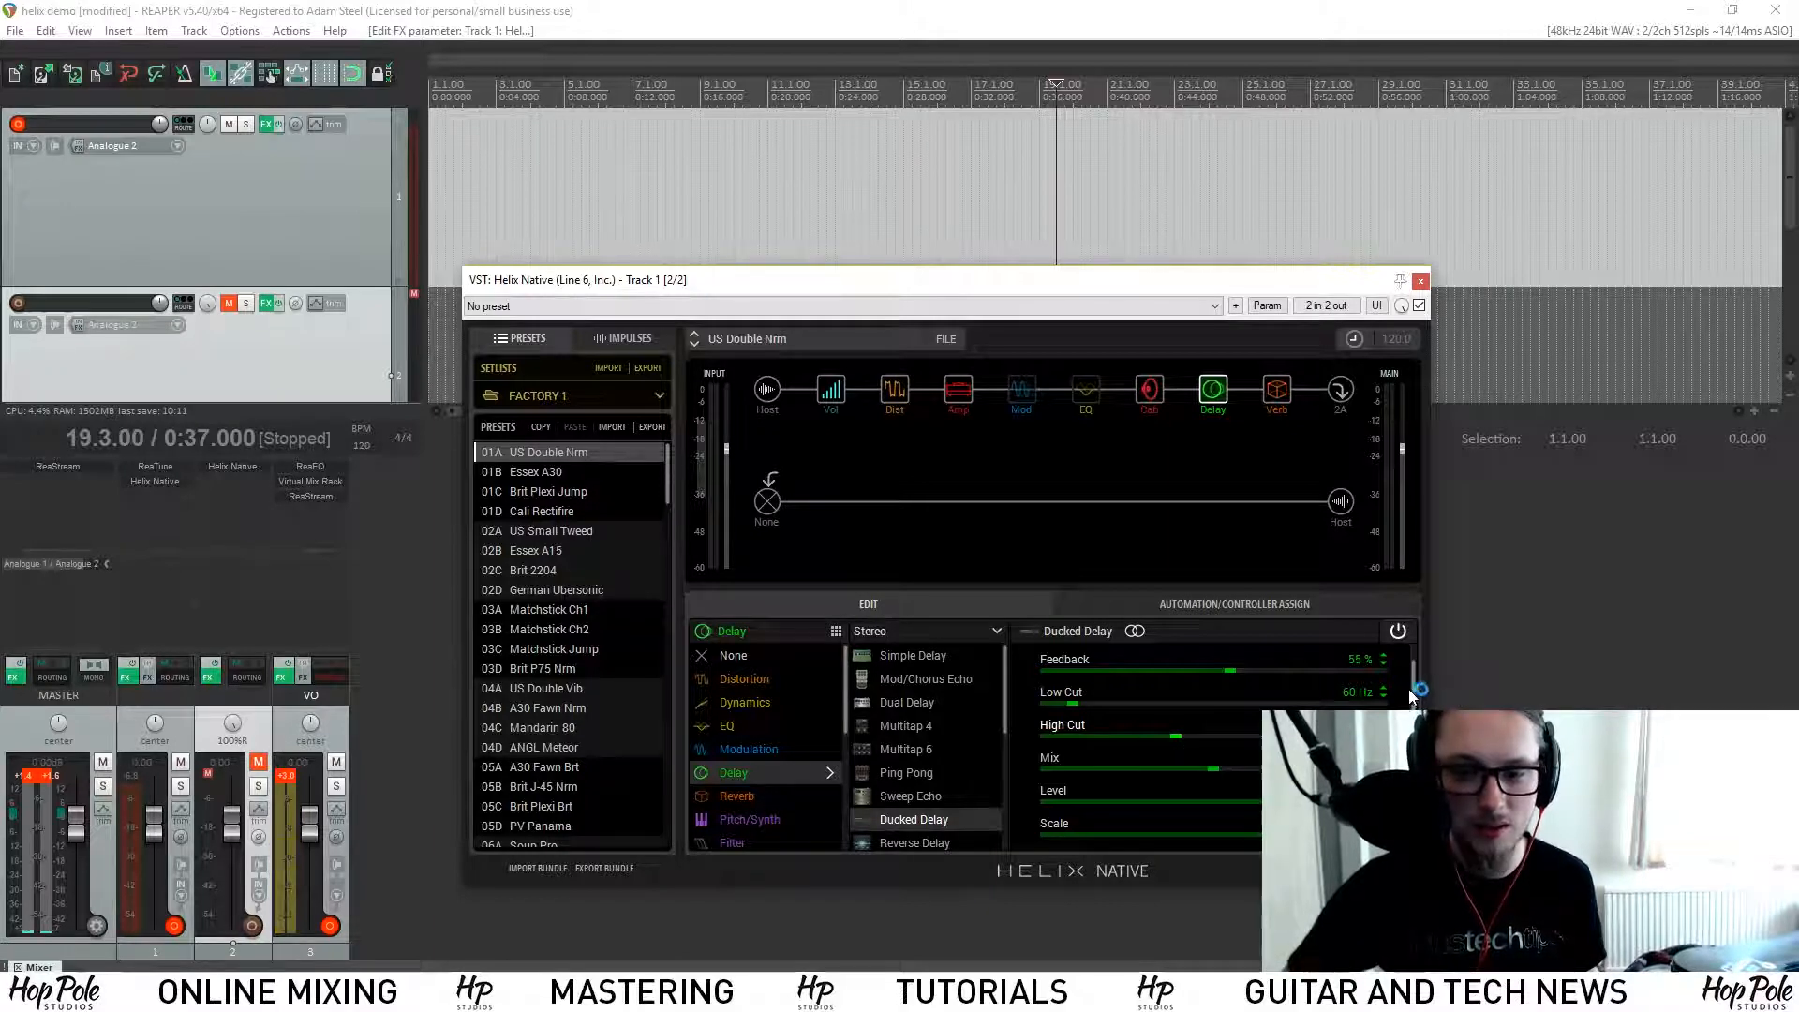
Step: Set the Ducked Delay's Time to 601 ms and its Feedback to 61 %
left_click_drag(1410, 695, 1421, 665)
left_click_drag(1089, 666, 1094, 669)
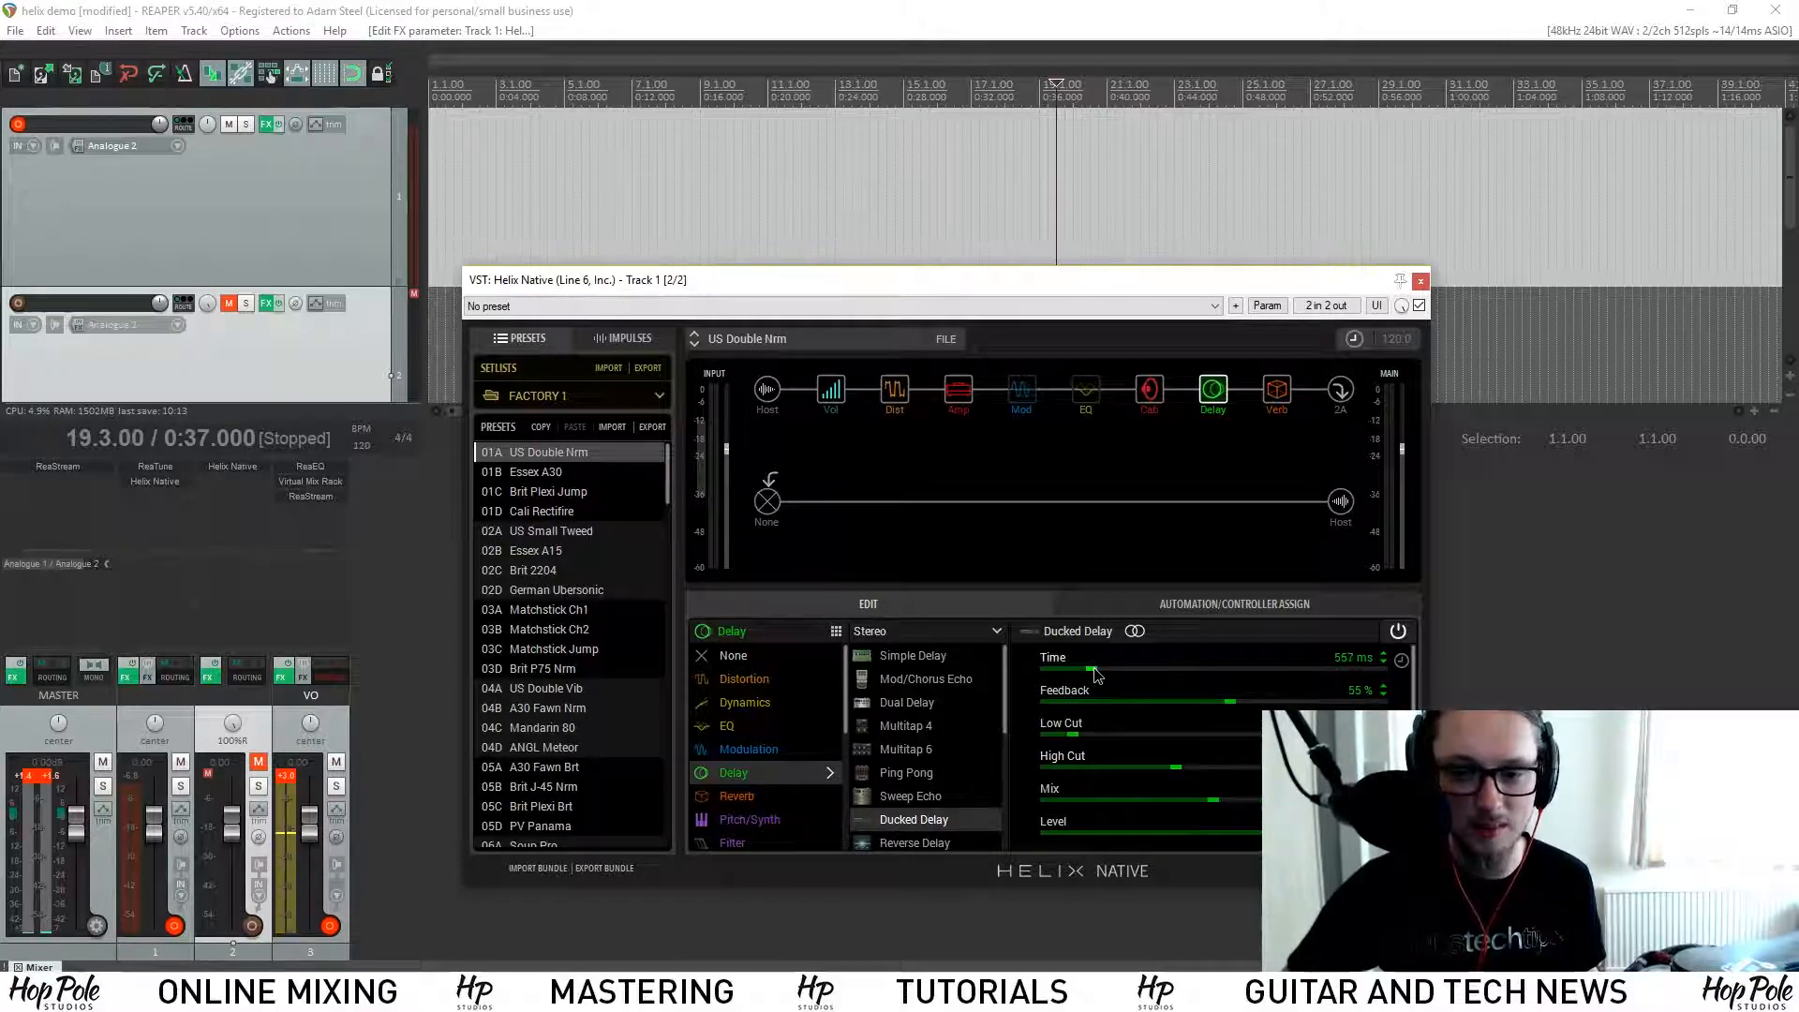
left_click_drag(1230, 701, 1247, 701)
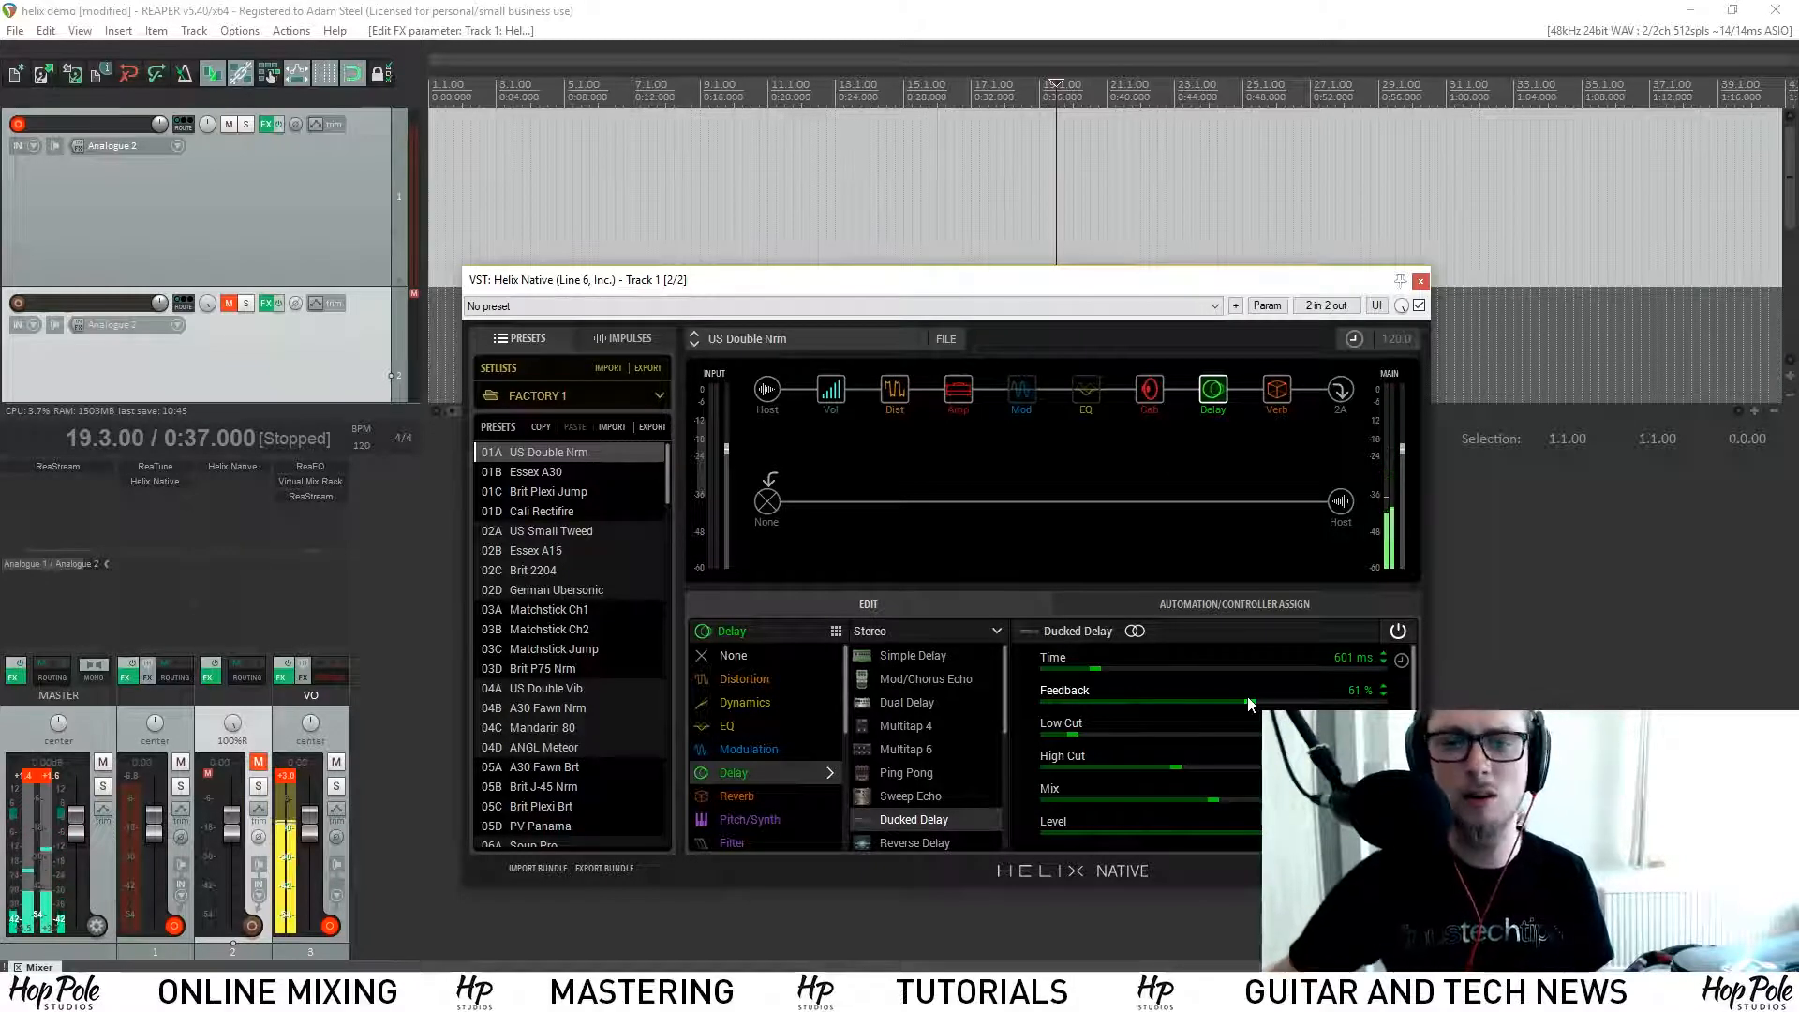
Step: Try the Reverse Delay and Vintage Digital models in the Delay block
scroll(923, 759, "down", 4)
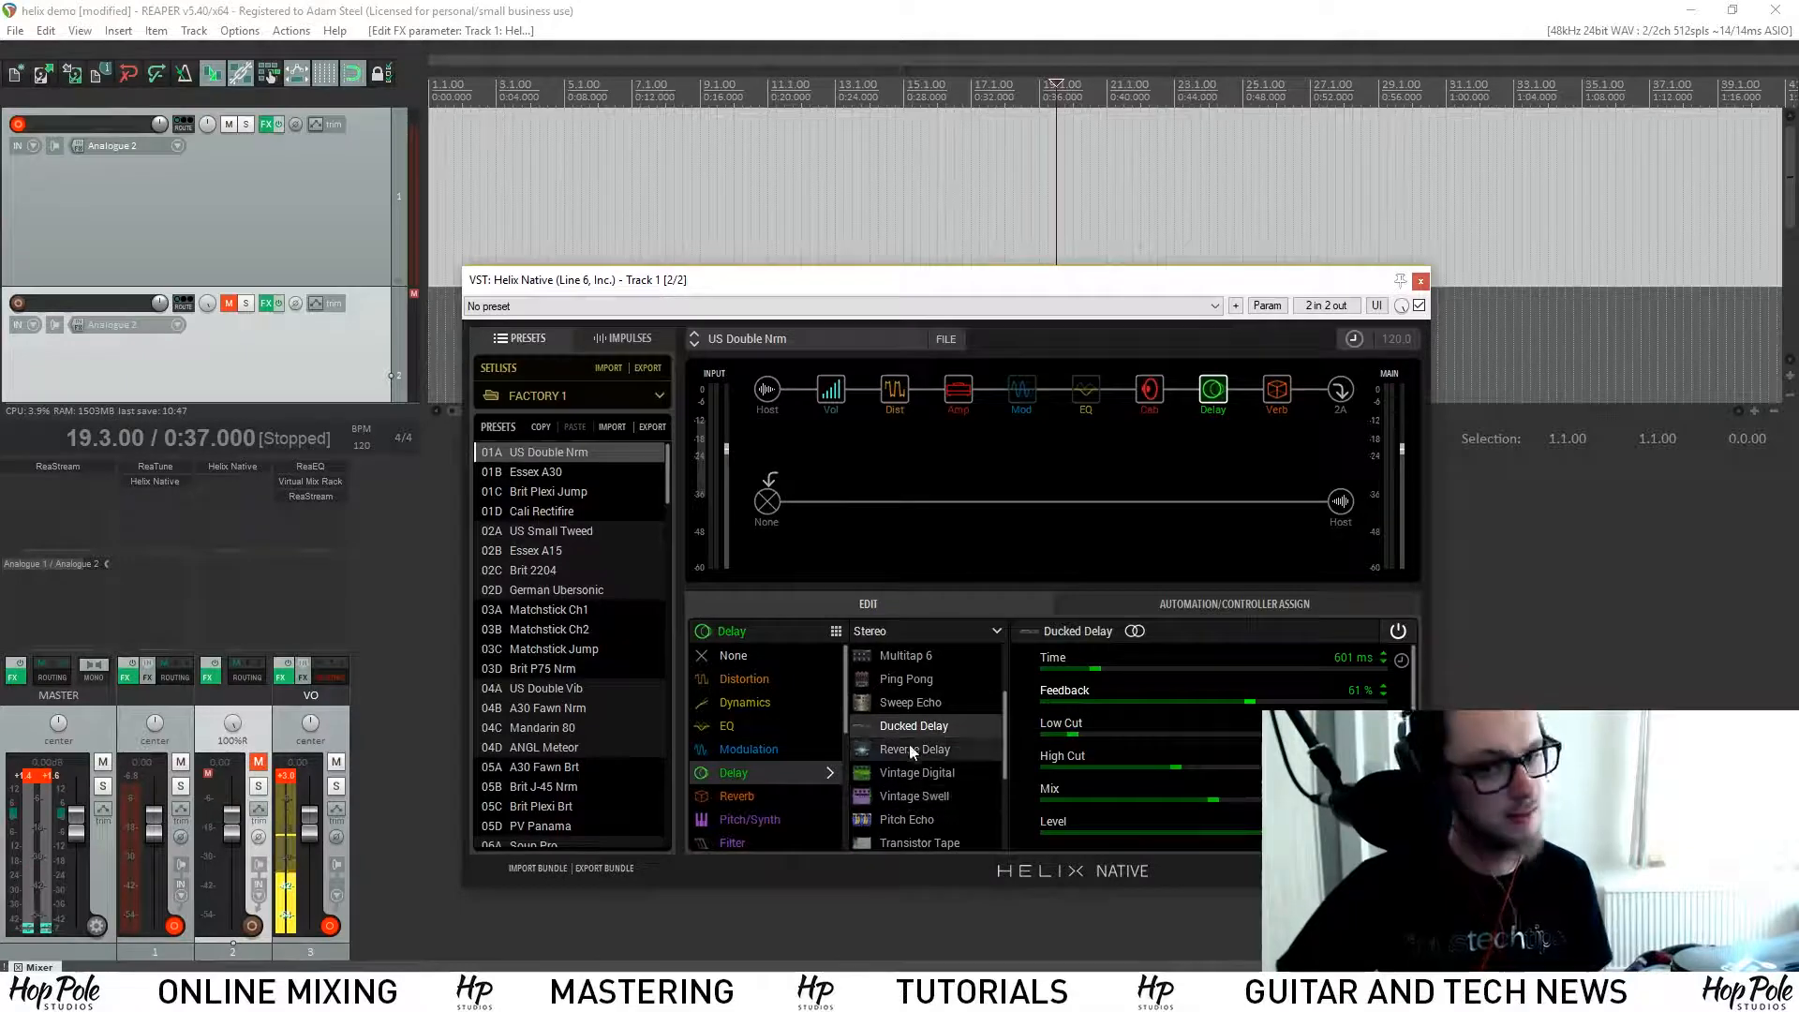
left_click(907, 750)
scroll(907, 751, "down", 4)
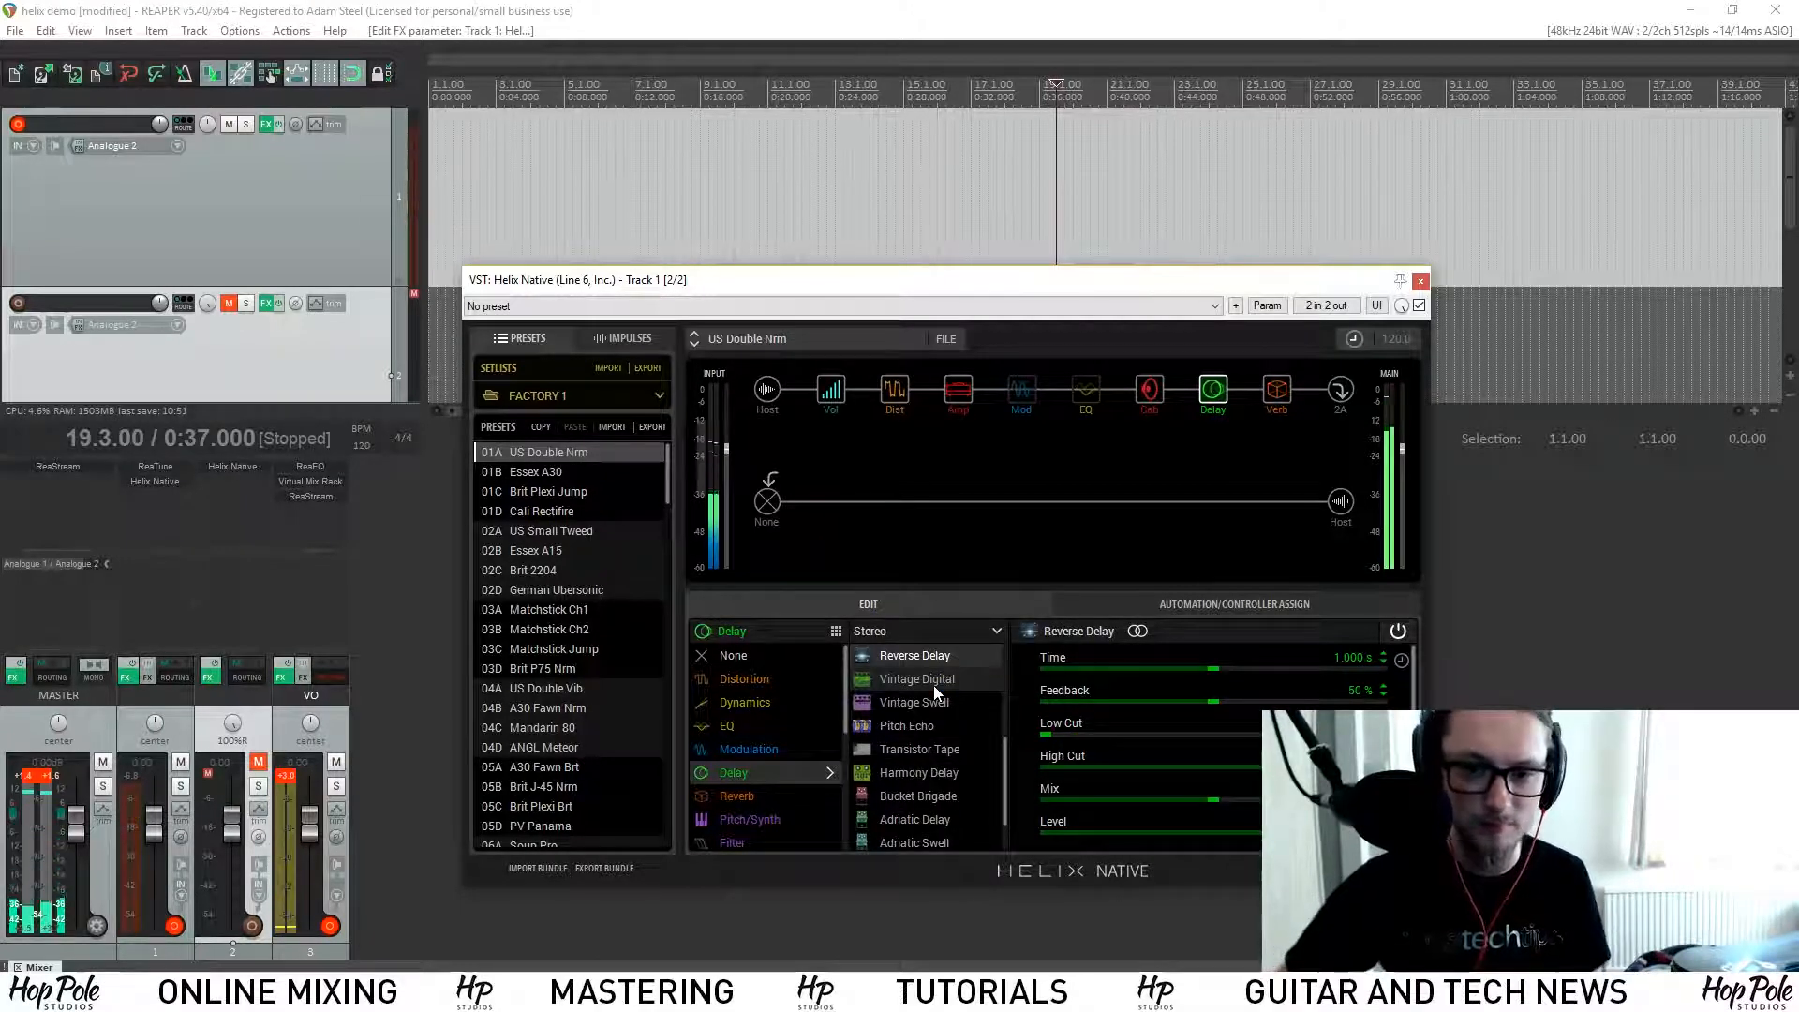
left_click(898, 678)
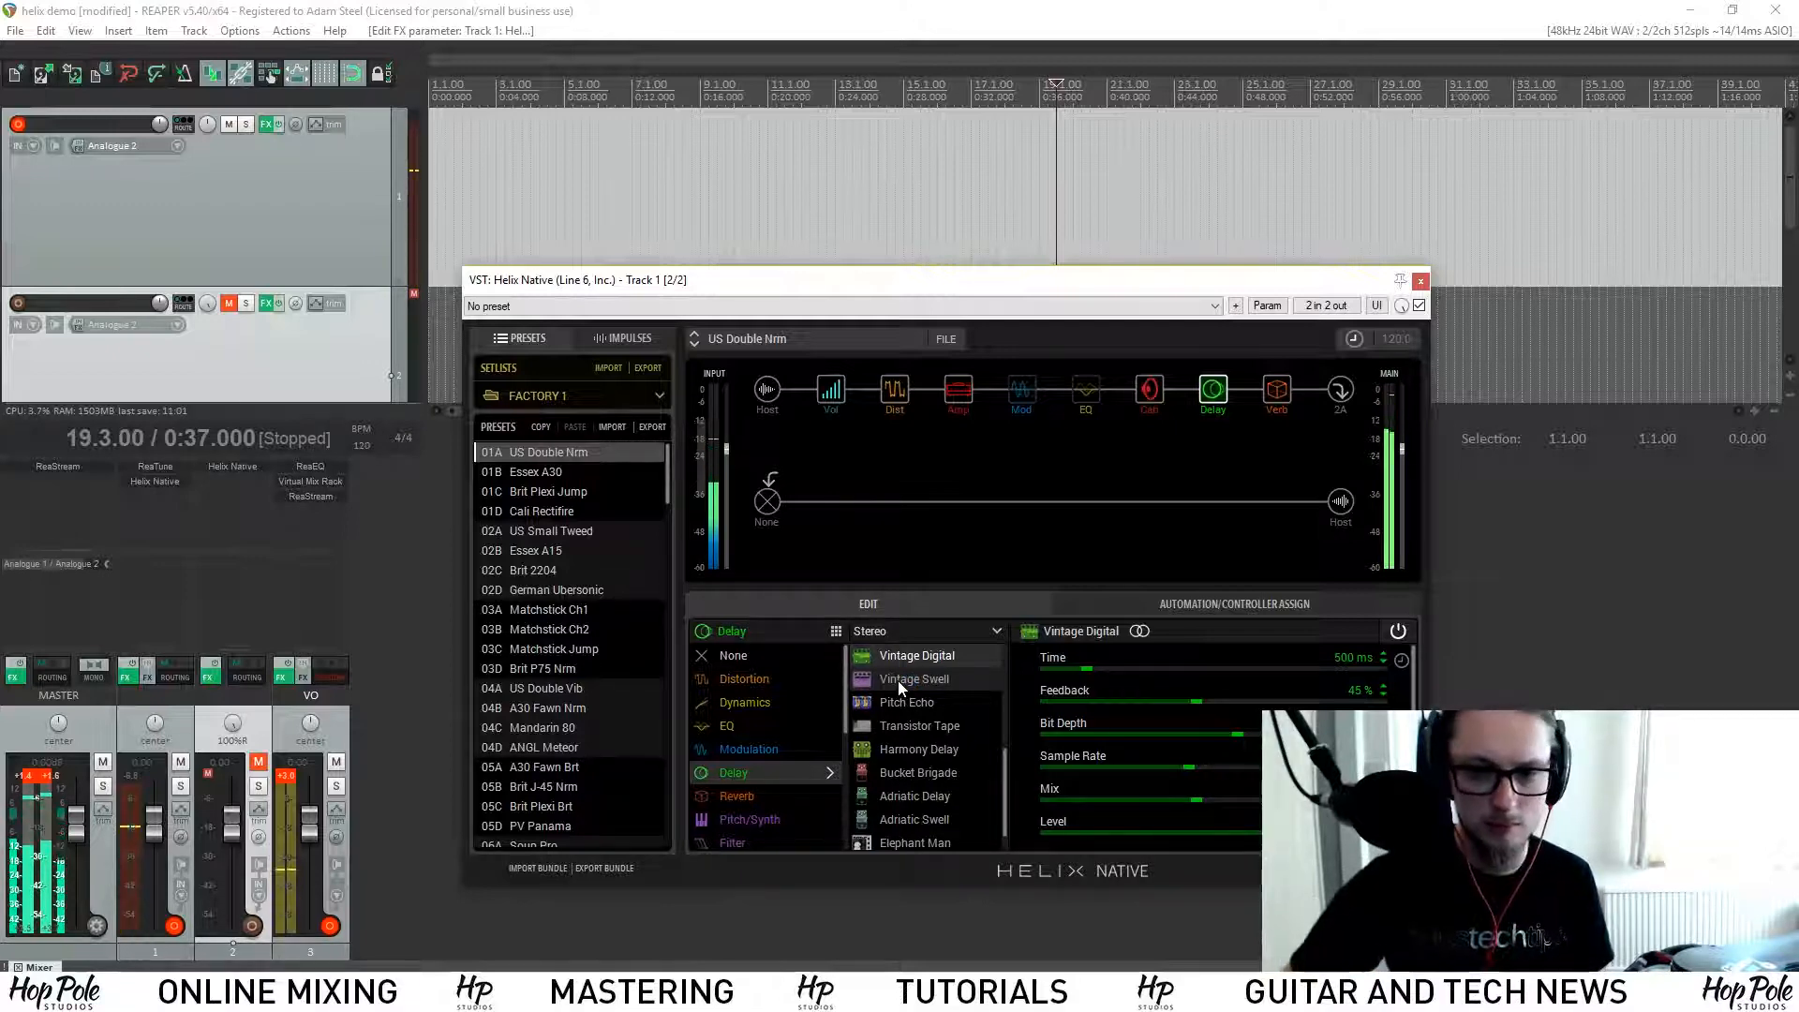
Step: Try the Vintage Swell model in the Delay block and return to Vintage Digital
left_click(956, 682)
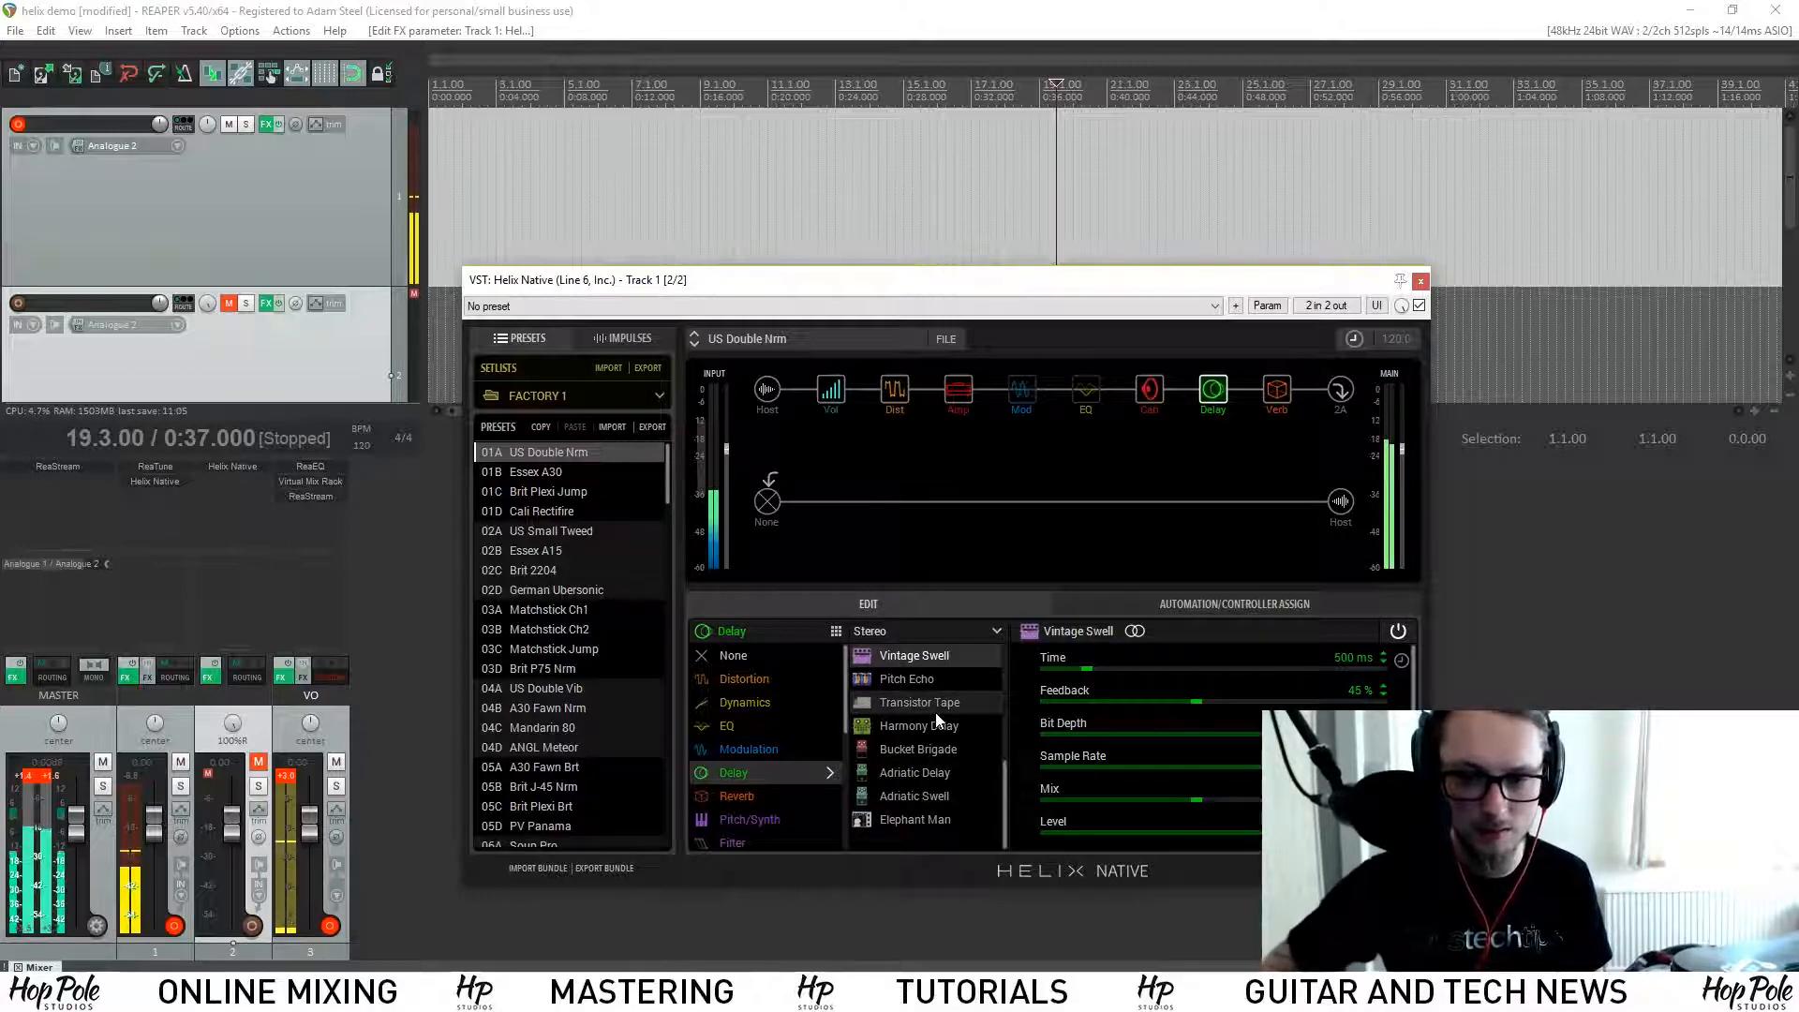
scroll(935, 713, "up", 1)
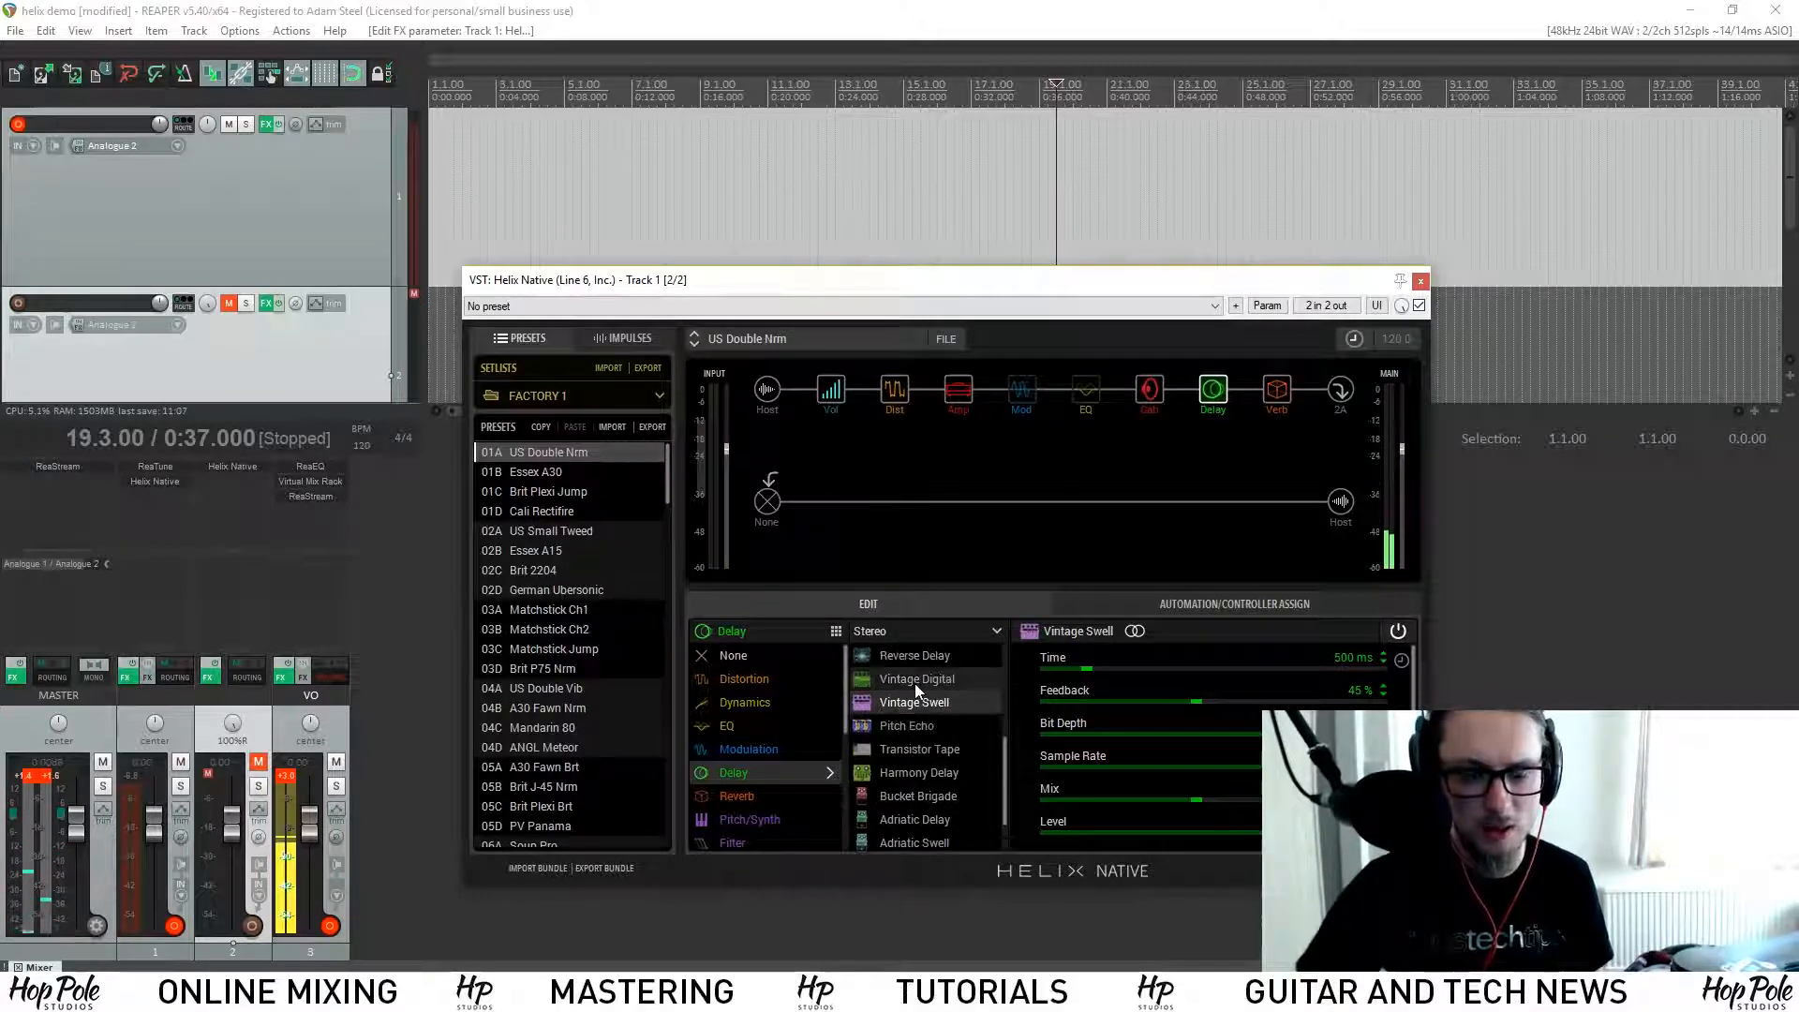
scroll(918, 677, "up", 1)
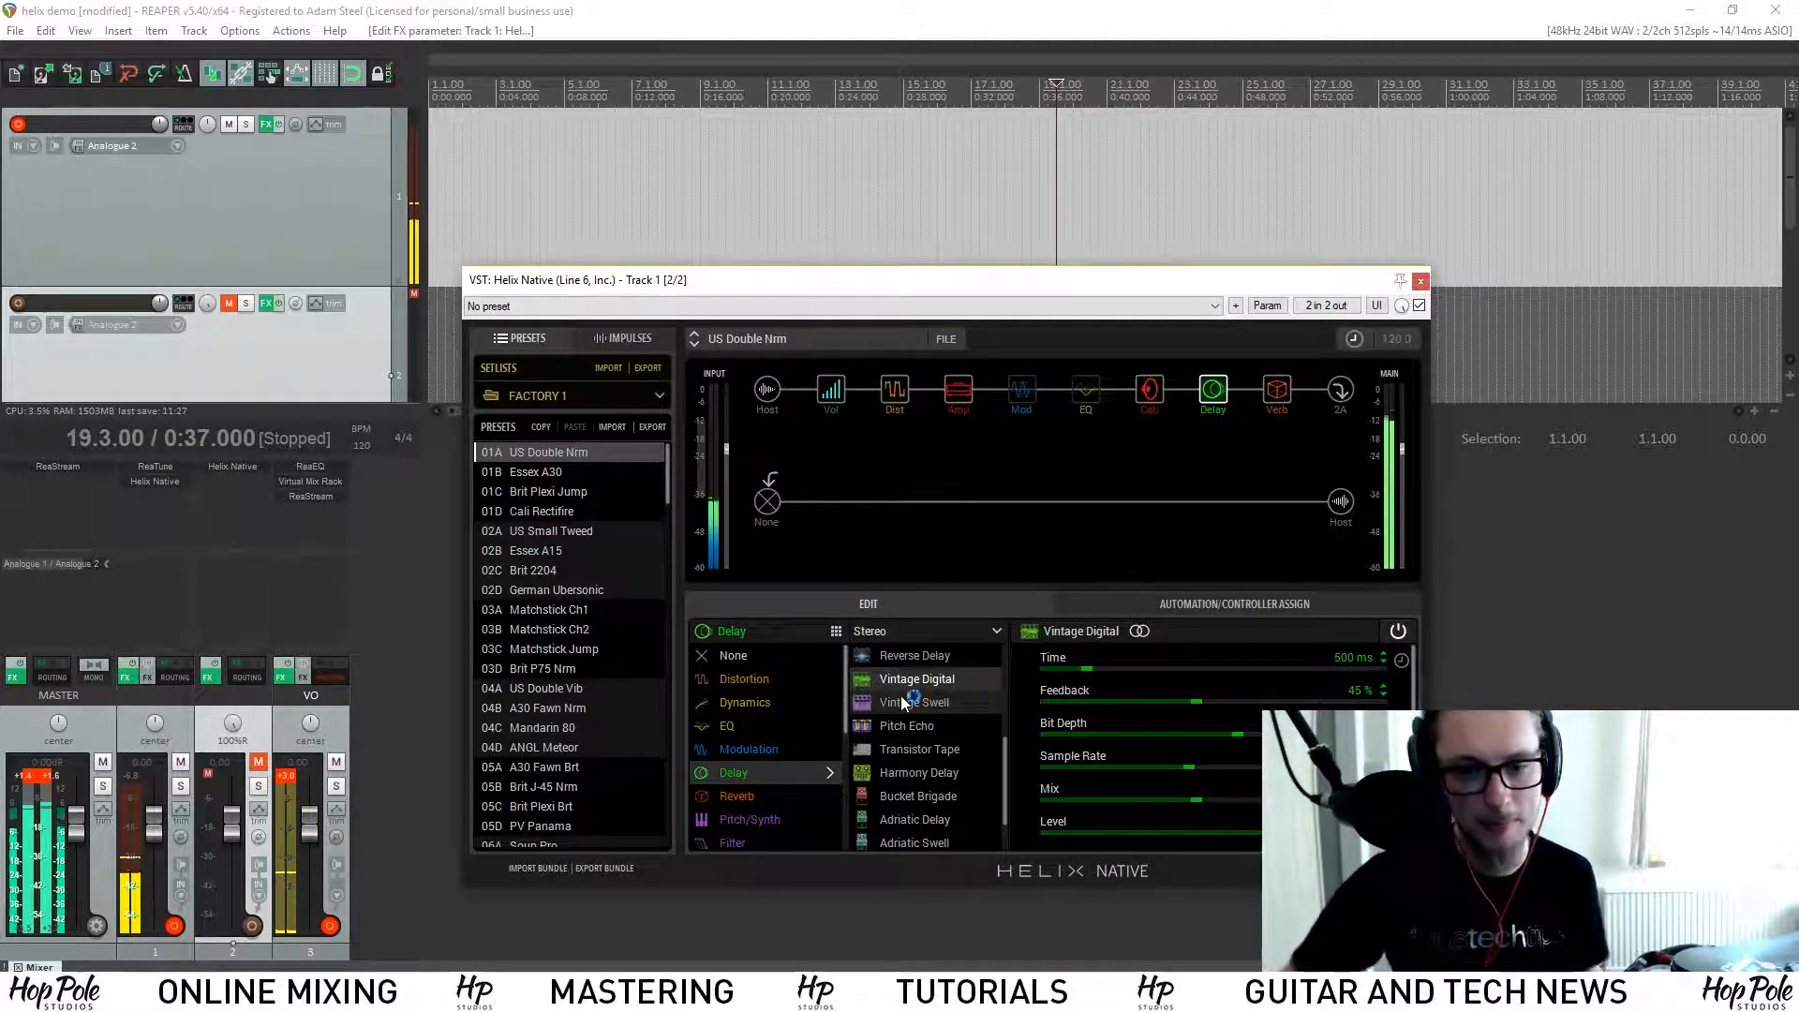
Step: Audition the Pitch Echo, Transistor Tape, Harmony Delay and Bucket Brigade models in the Delay block
left_click(896, 727)
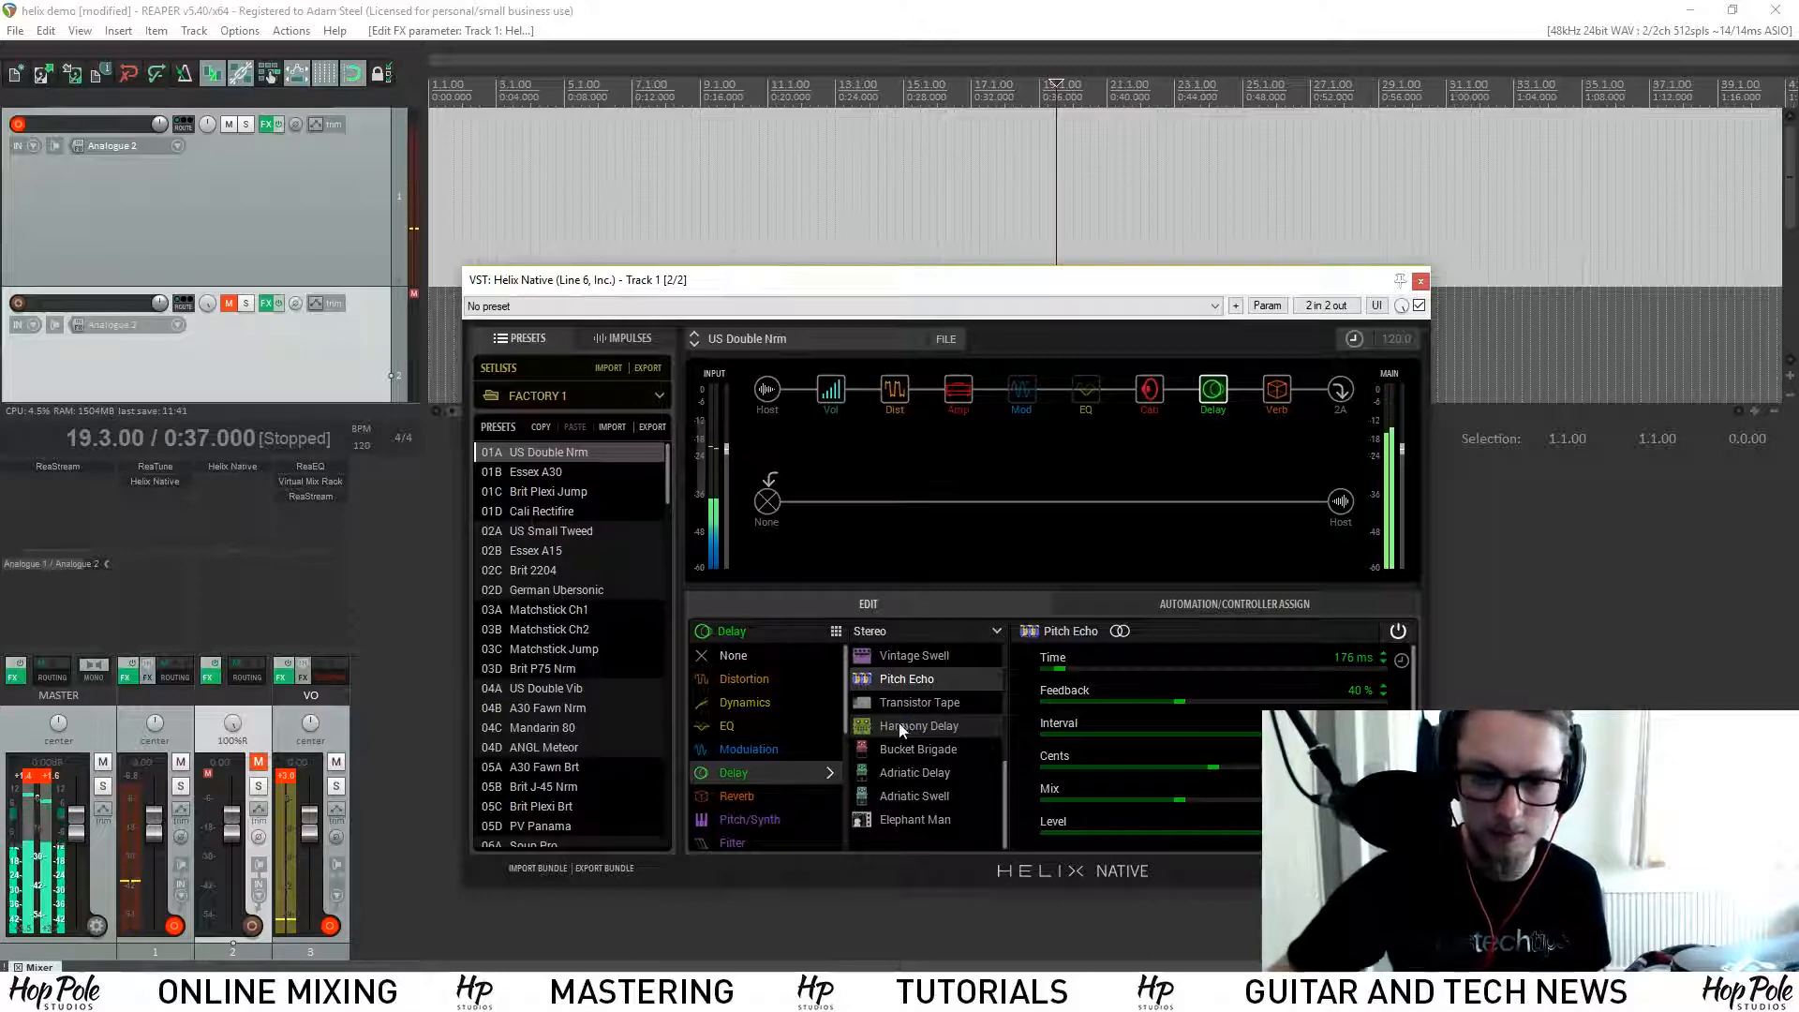
left_click(943, 711)
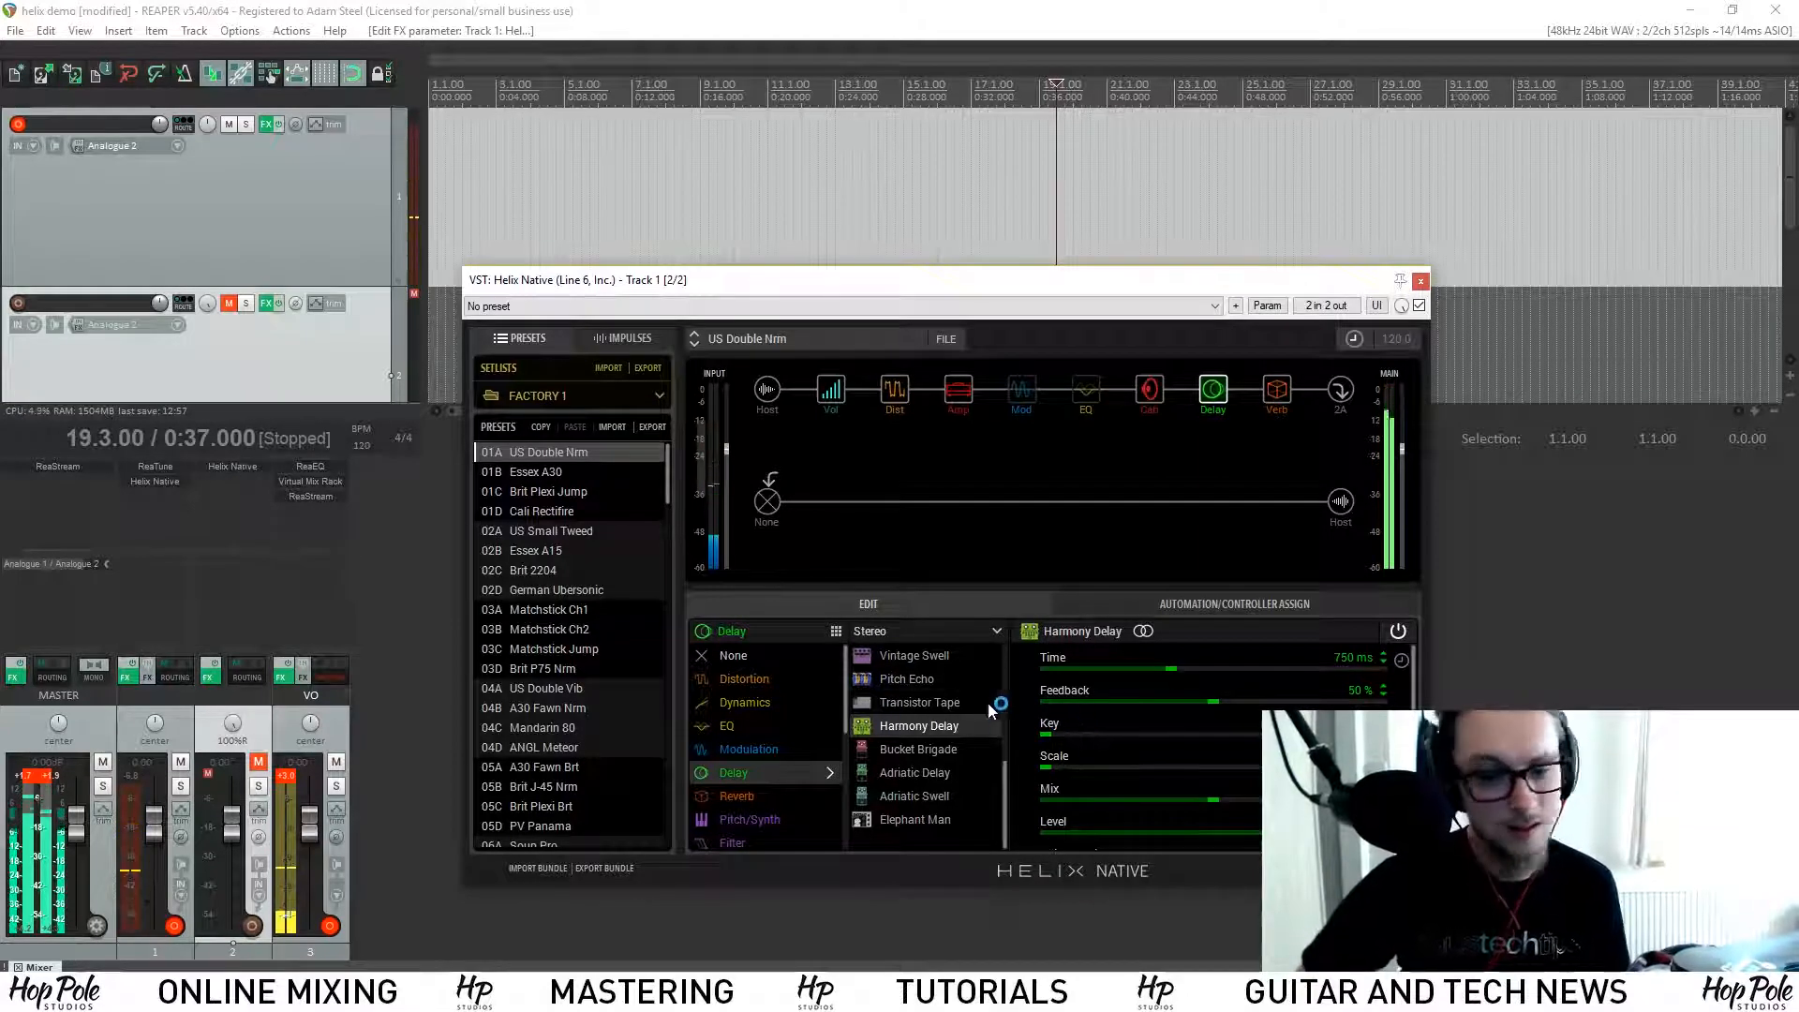
left_click(937, 748)
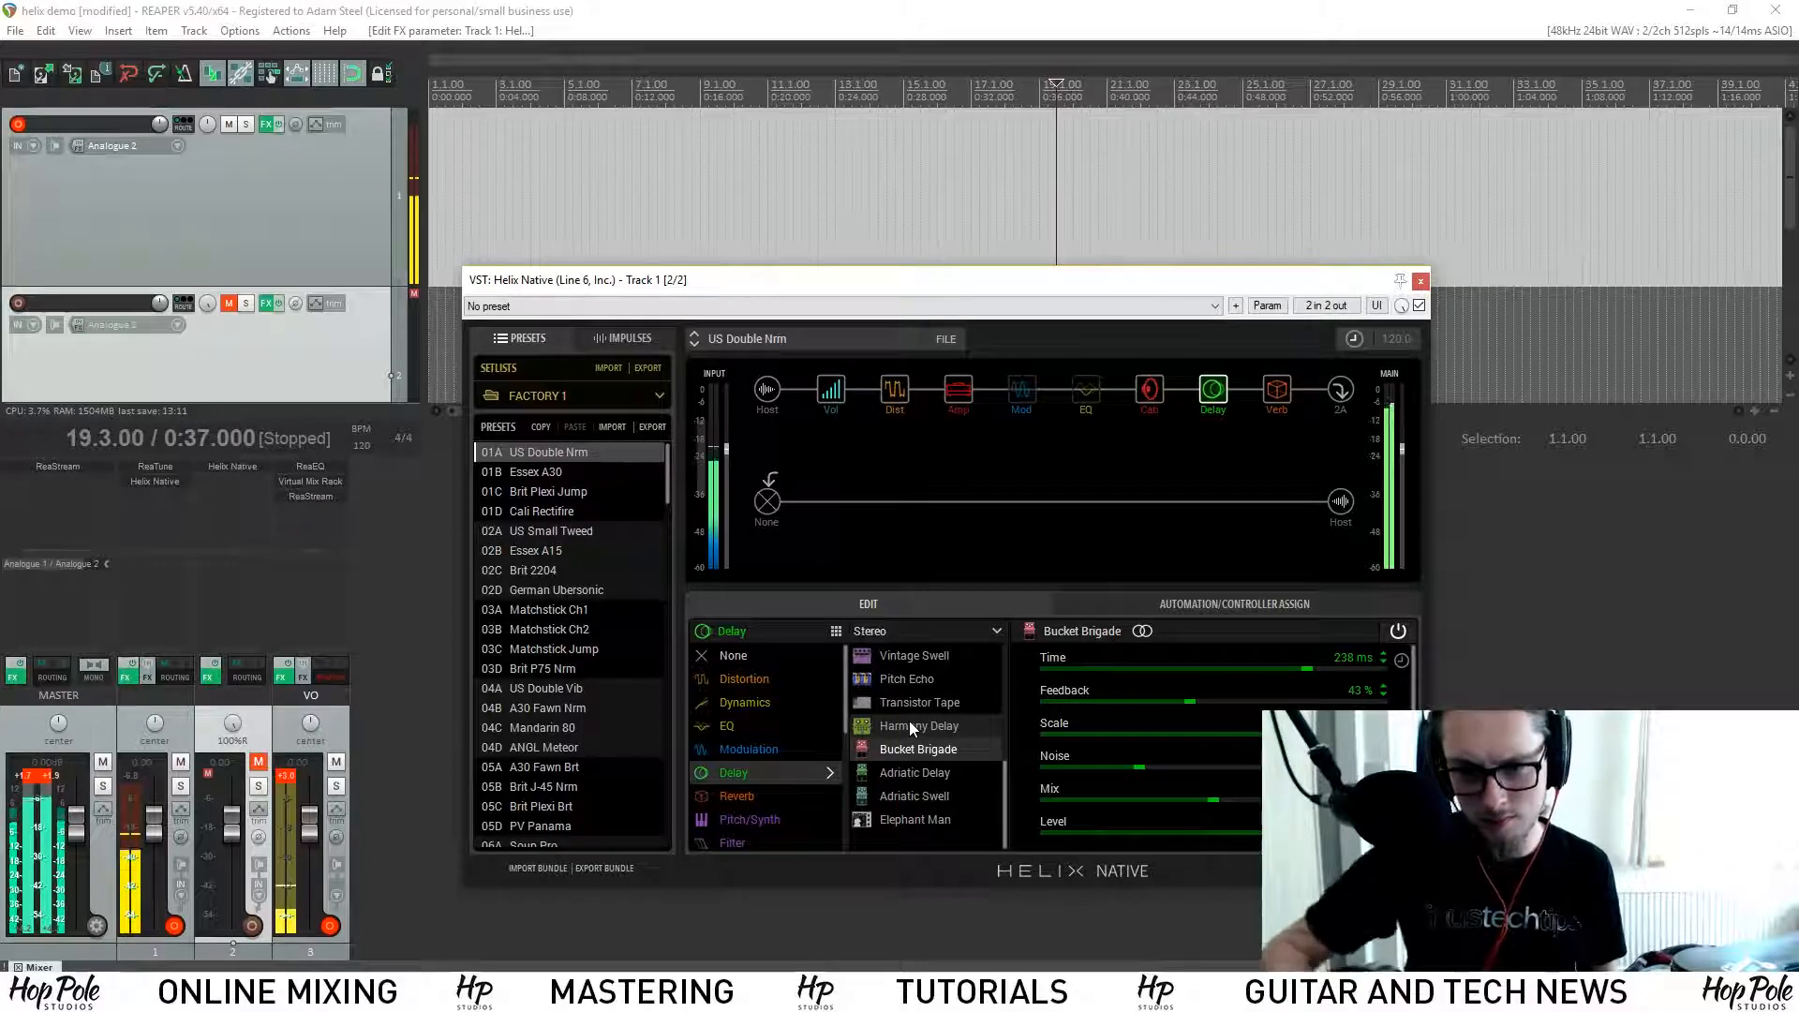
Step: Try Adriatic Delay and Adriatic Swell in the Delay block, settle on Elephant Man and bypass the block
left_click(908, 774)
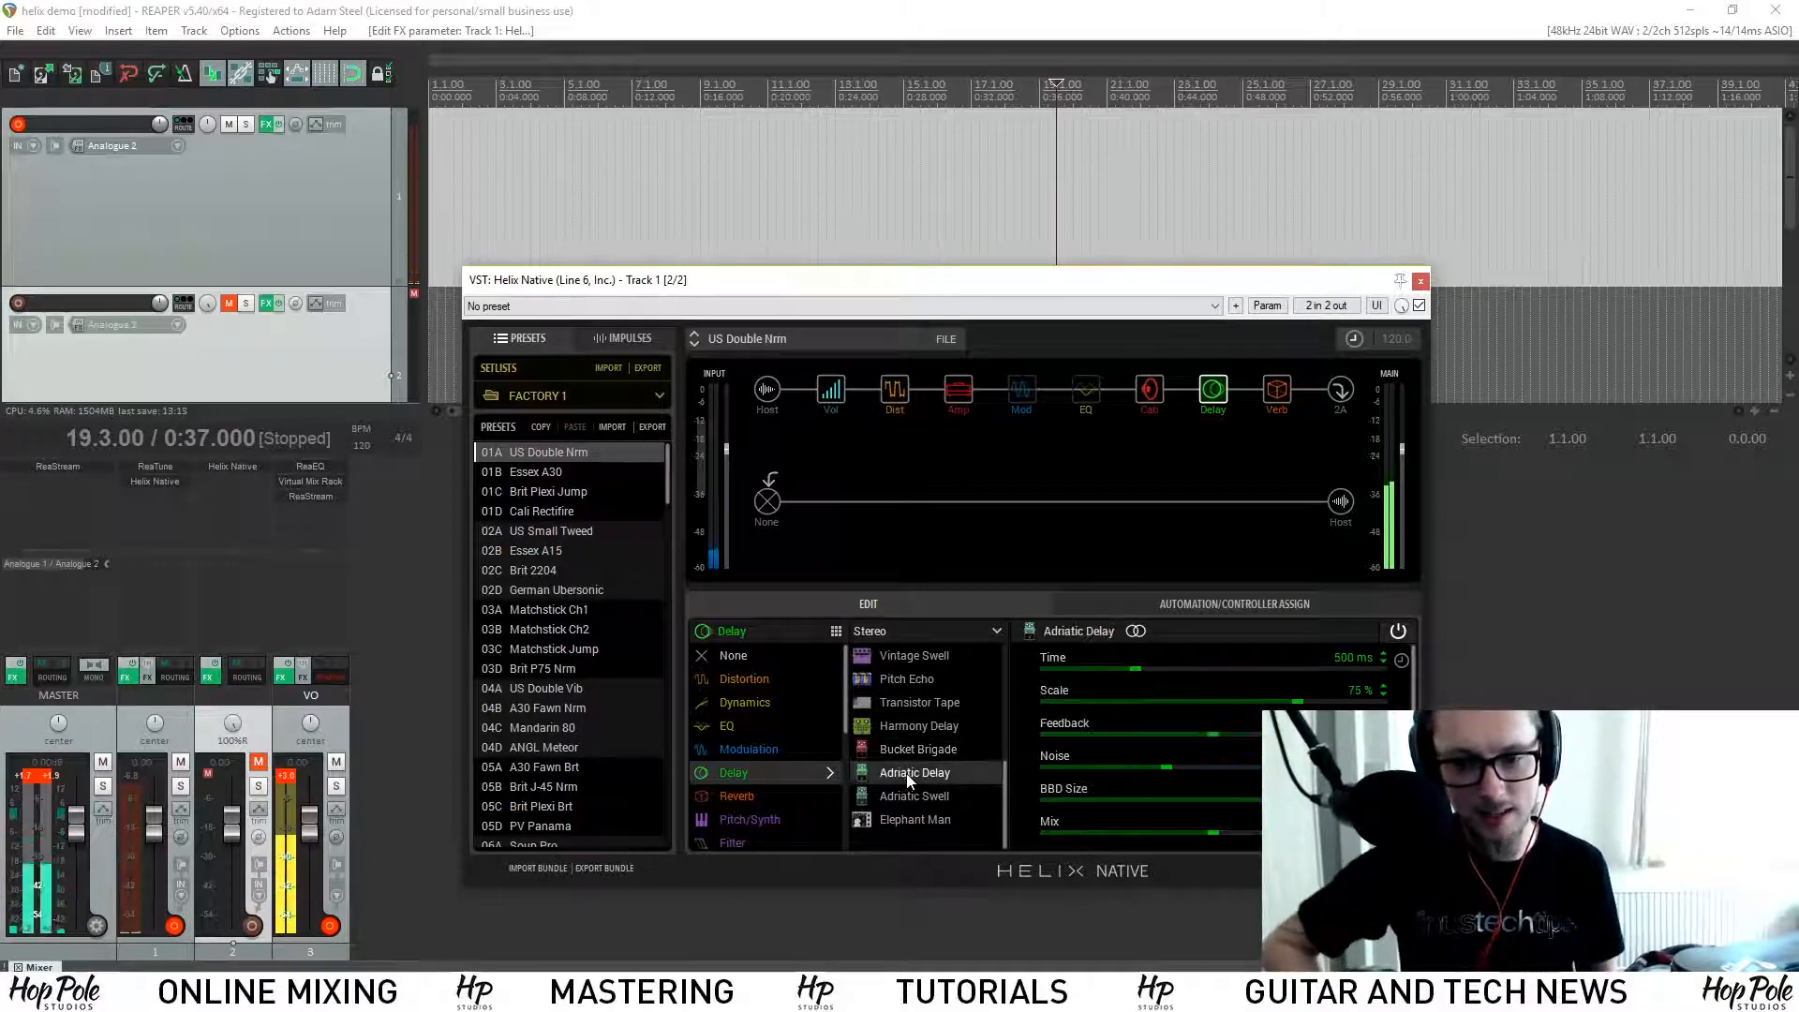
left_click(948, 797)
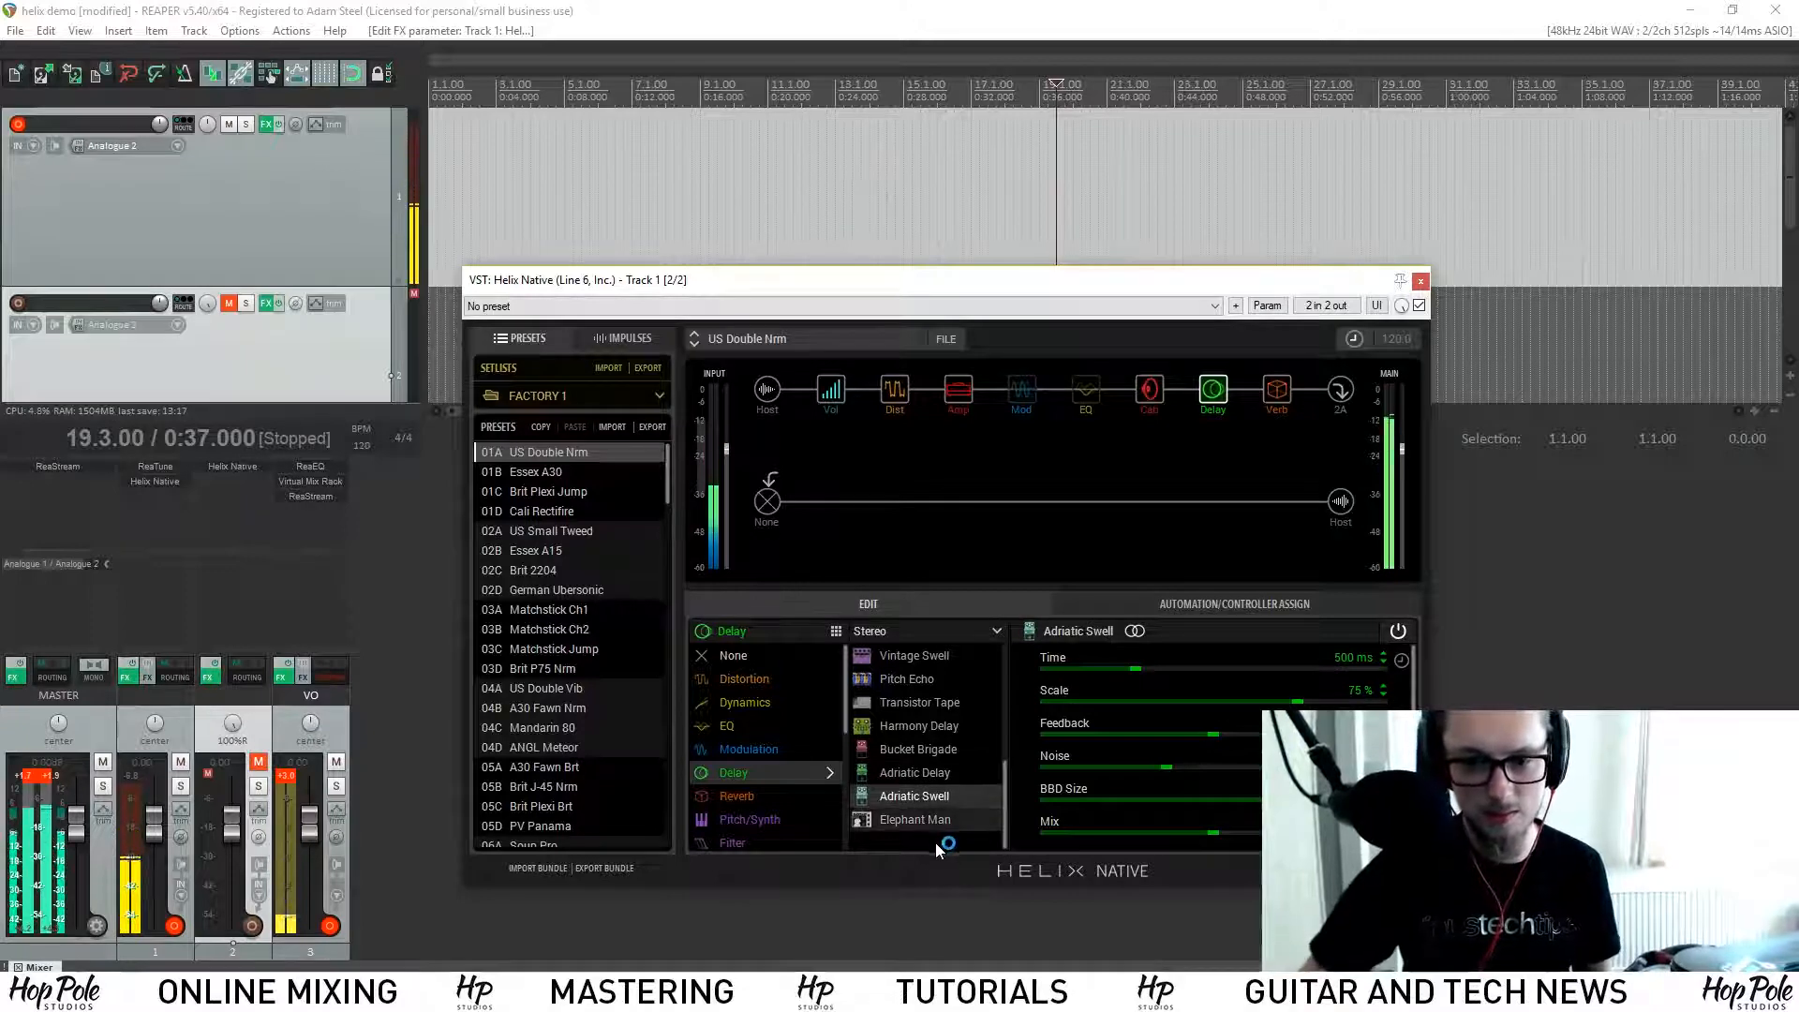
left_click(930, 821)
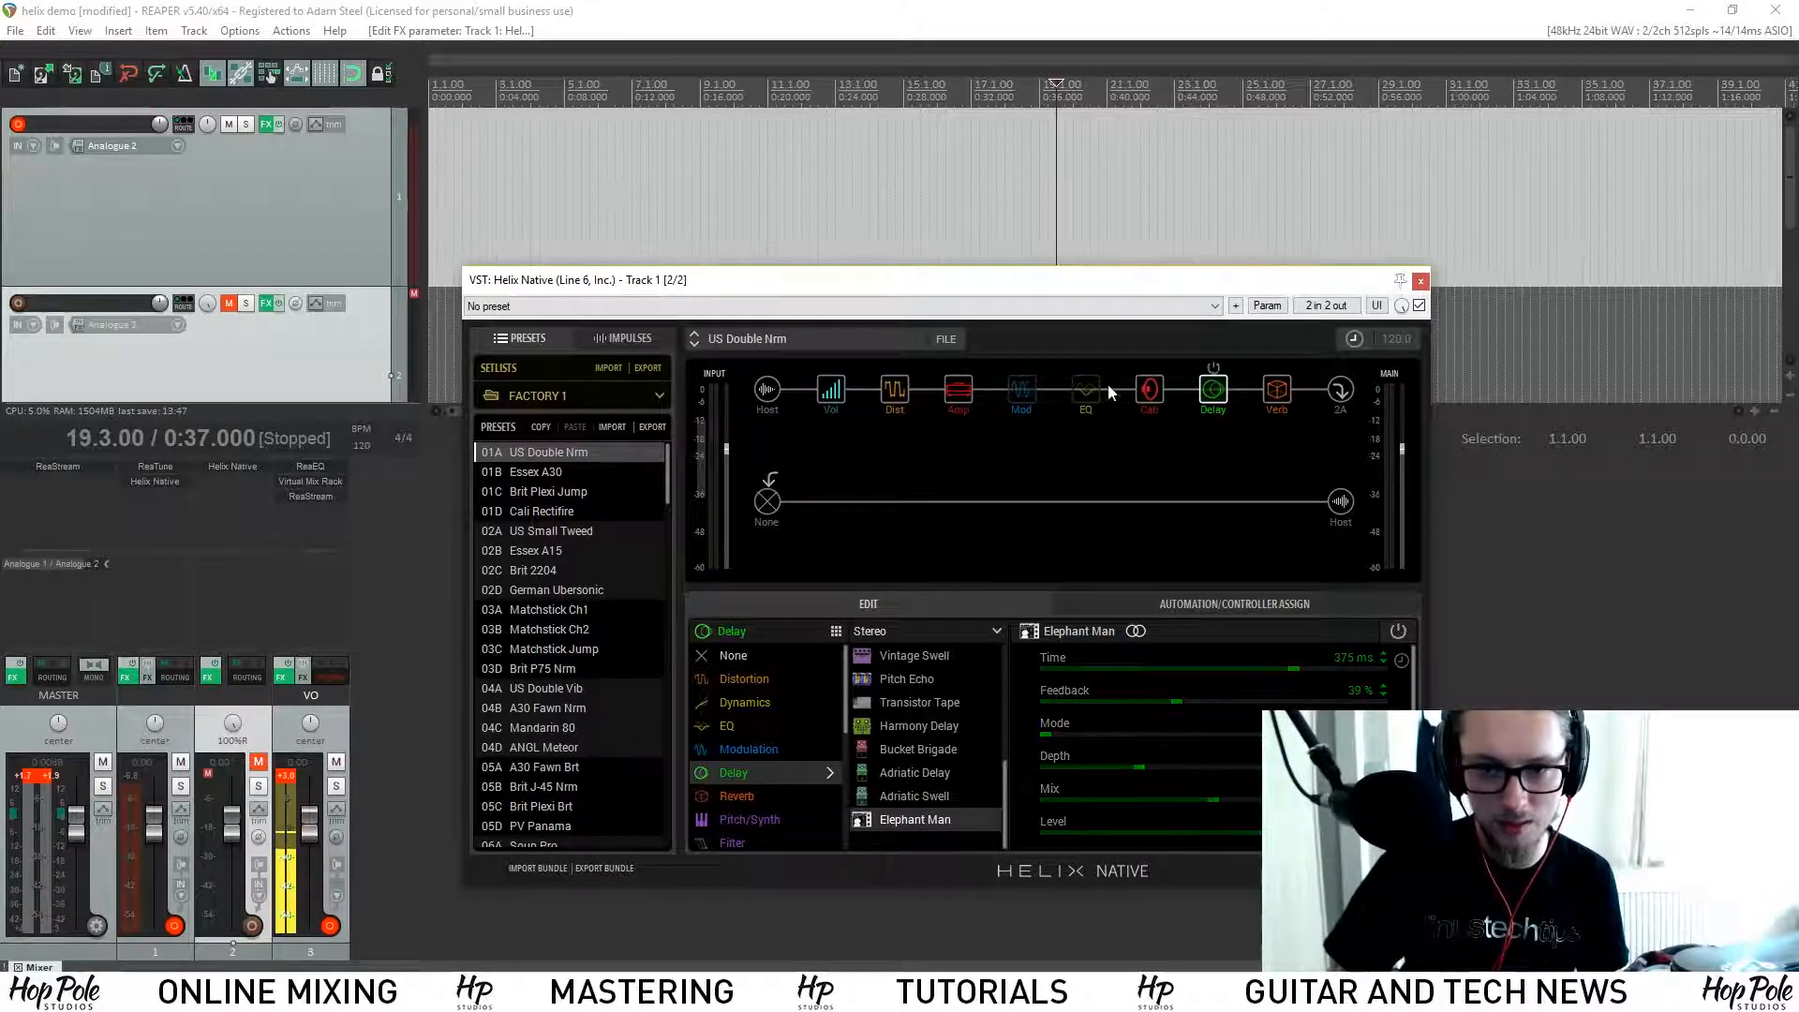
Step: Browse the Reverb and Pitch/Synth models for the Vol block and replace it with the mono Pitch Wham
left_click(831, 389)
scroll(757, 787, "up", 3)
left_click(757, 748)
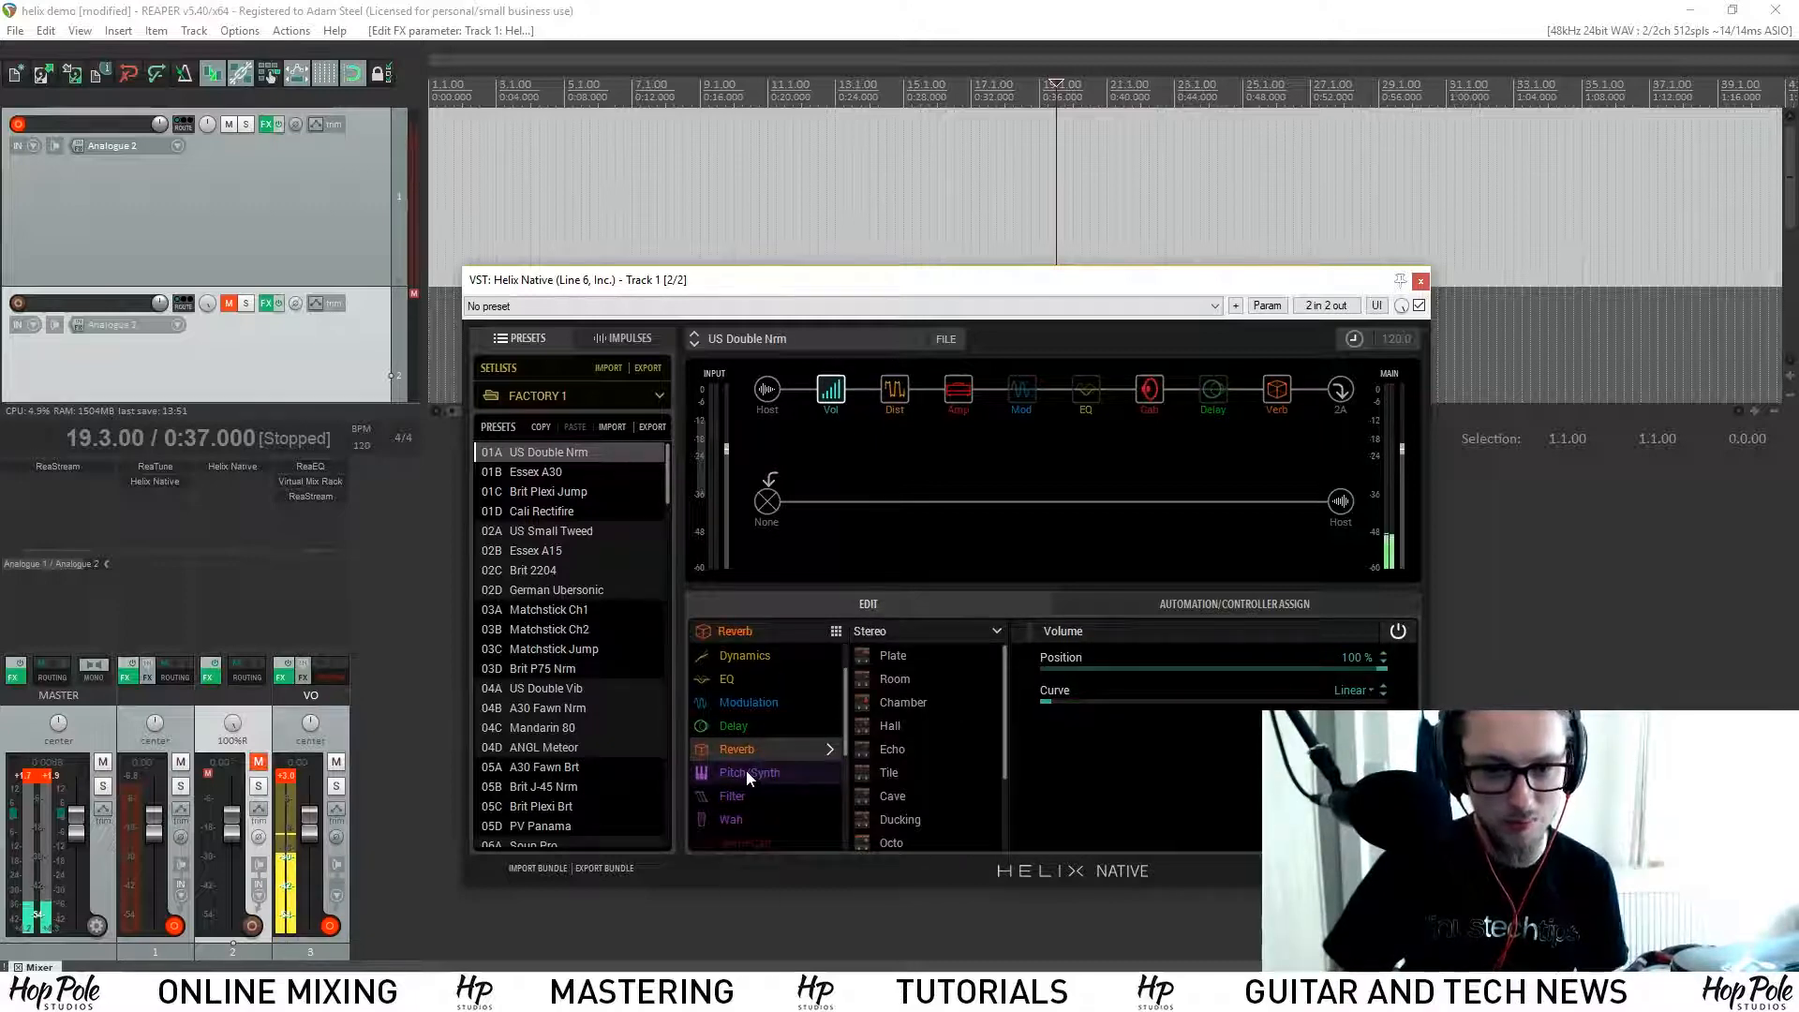
scroll(941, 792, "down", 2)
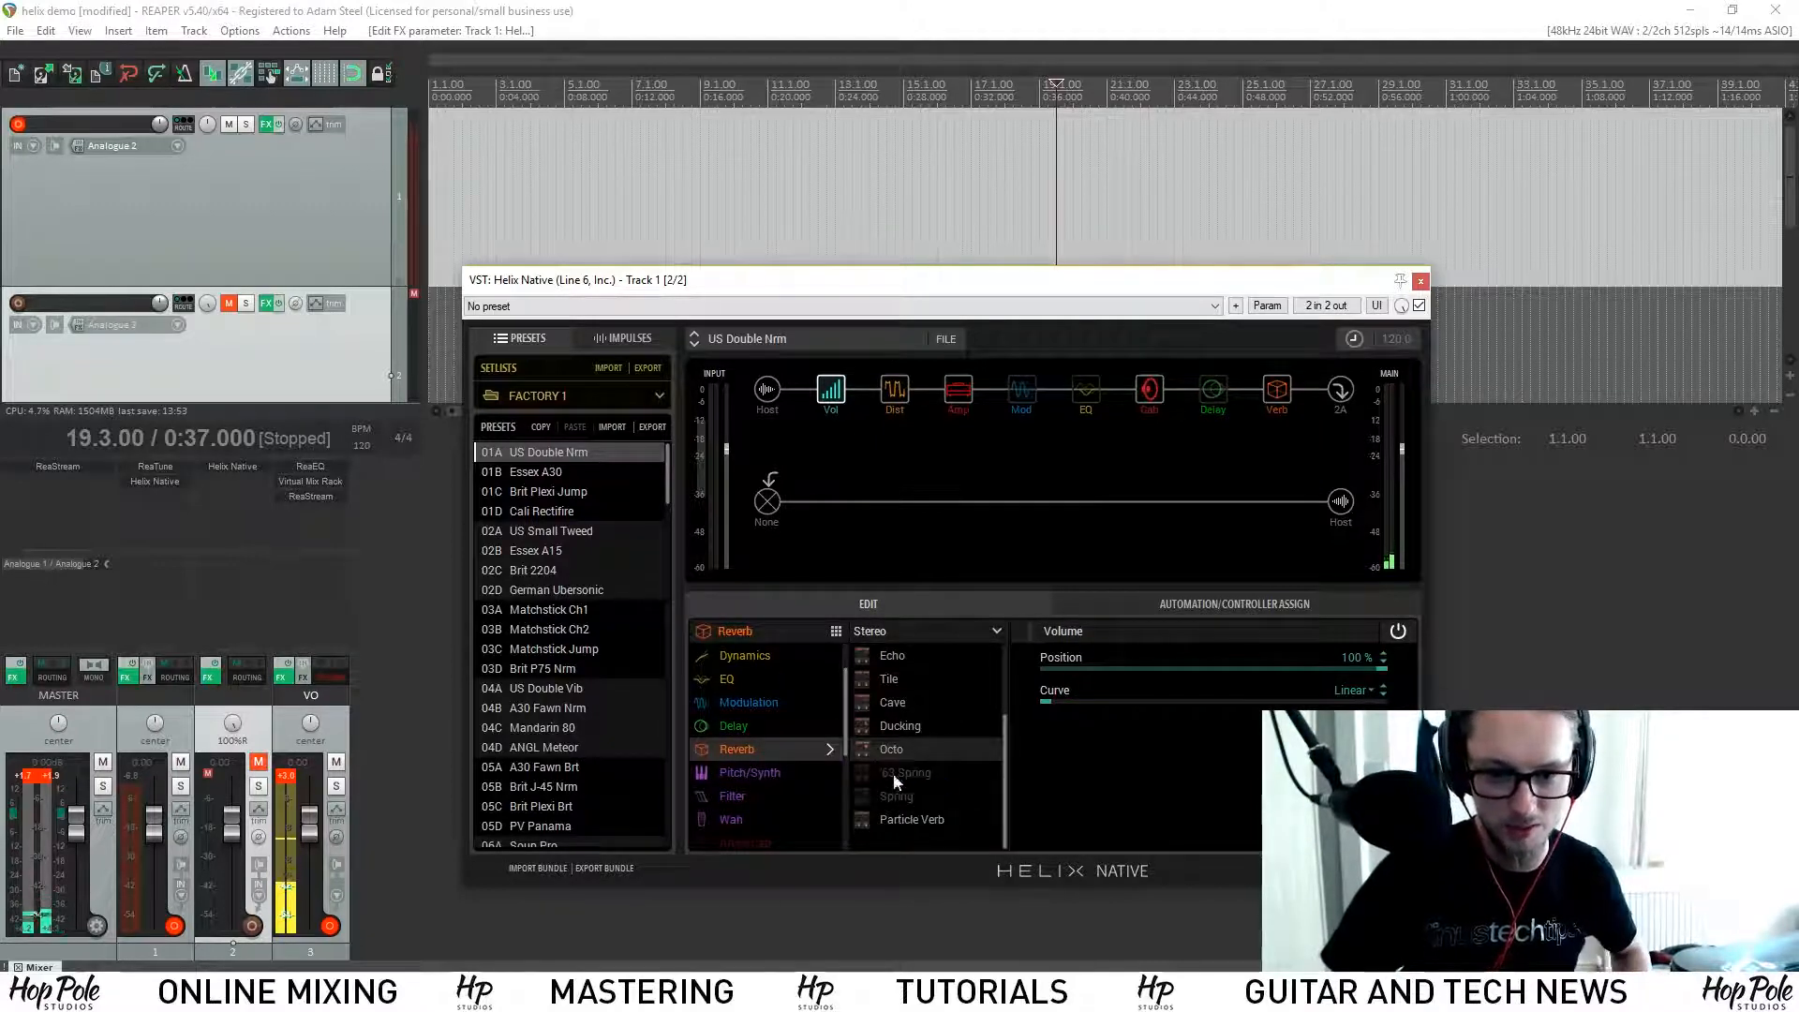
left_click(742, 770)
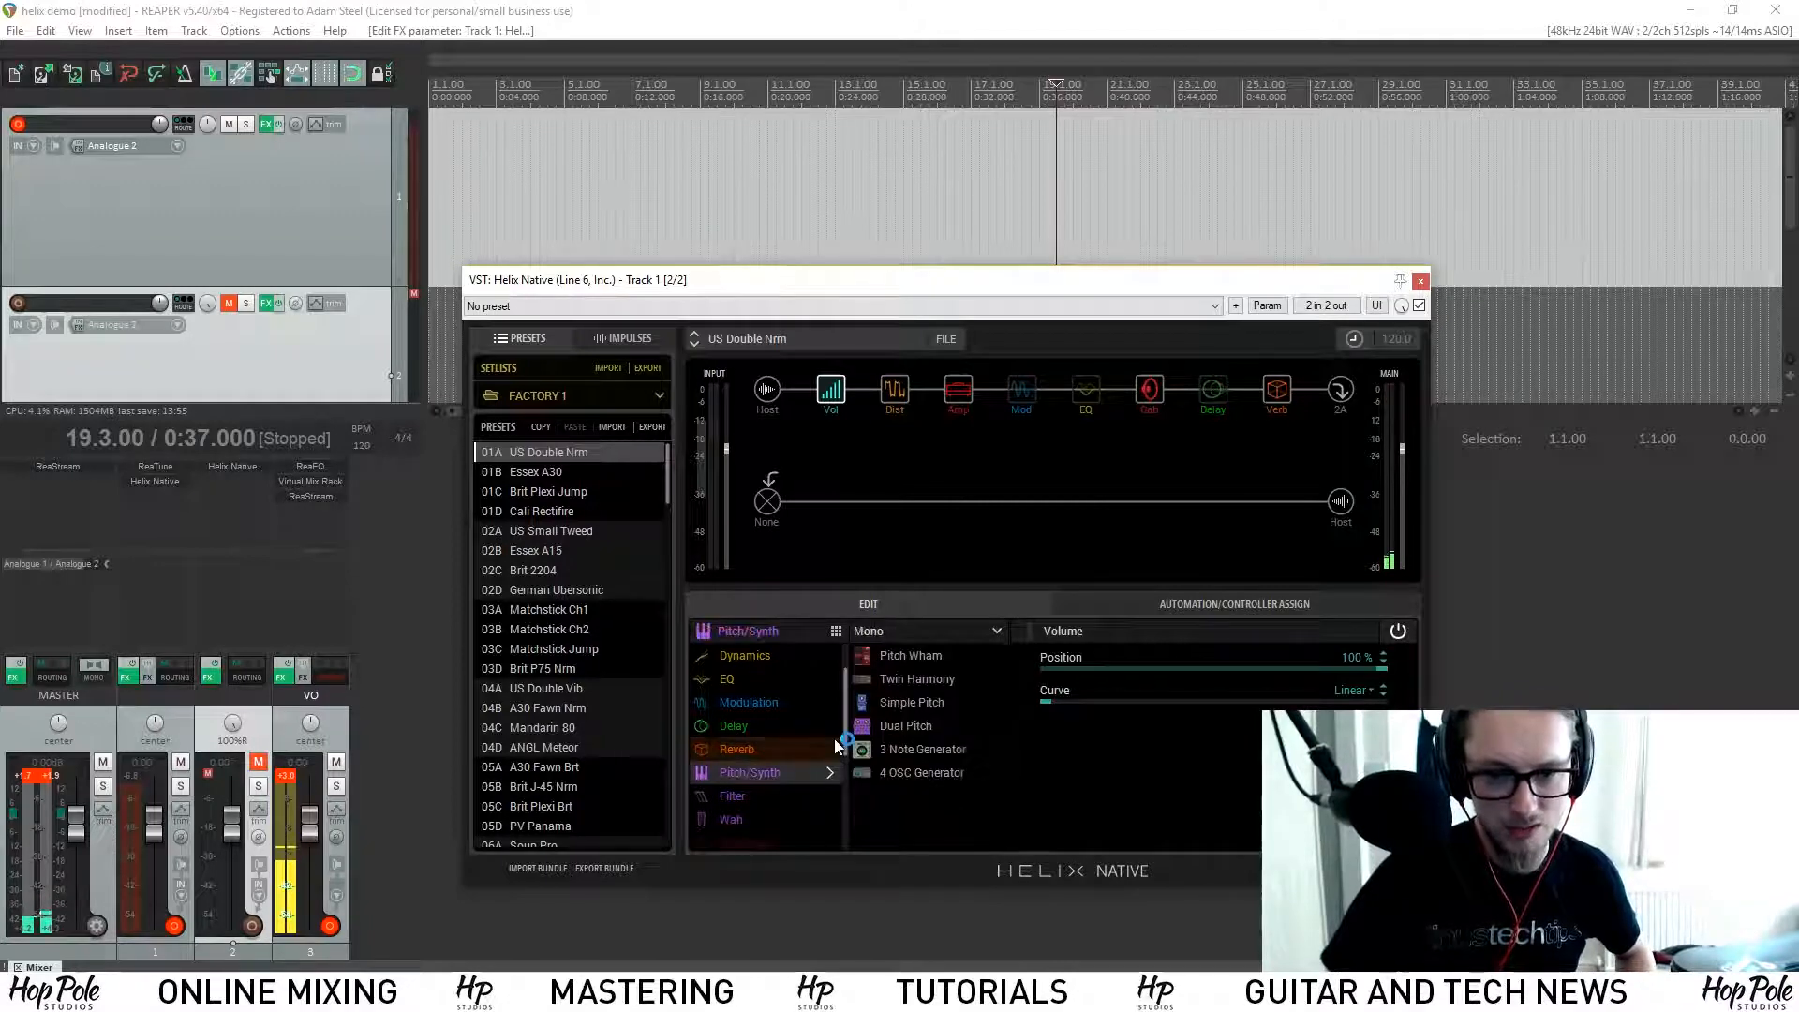
scroll(837, 747, "down", 2)
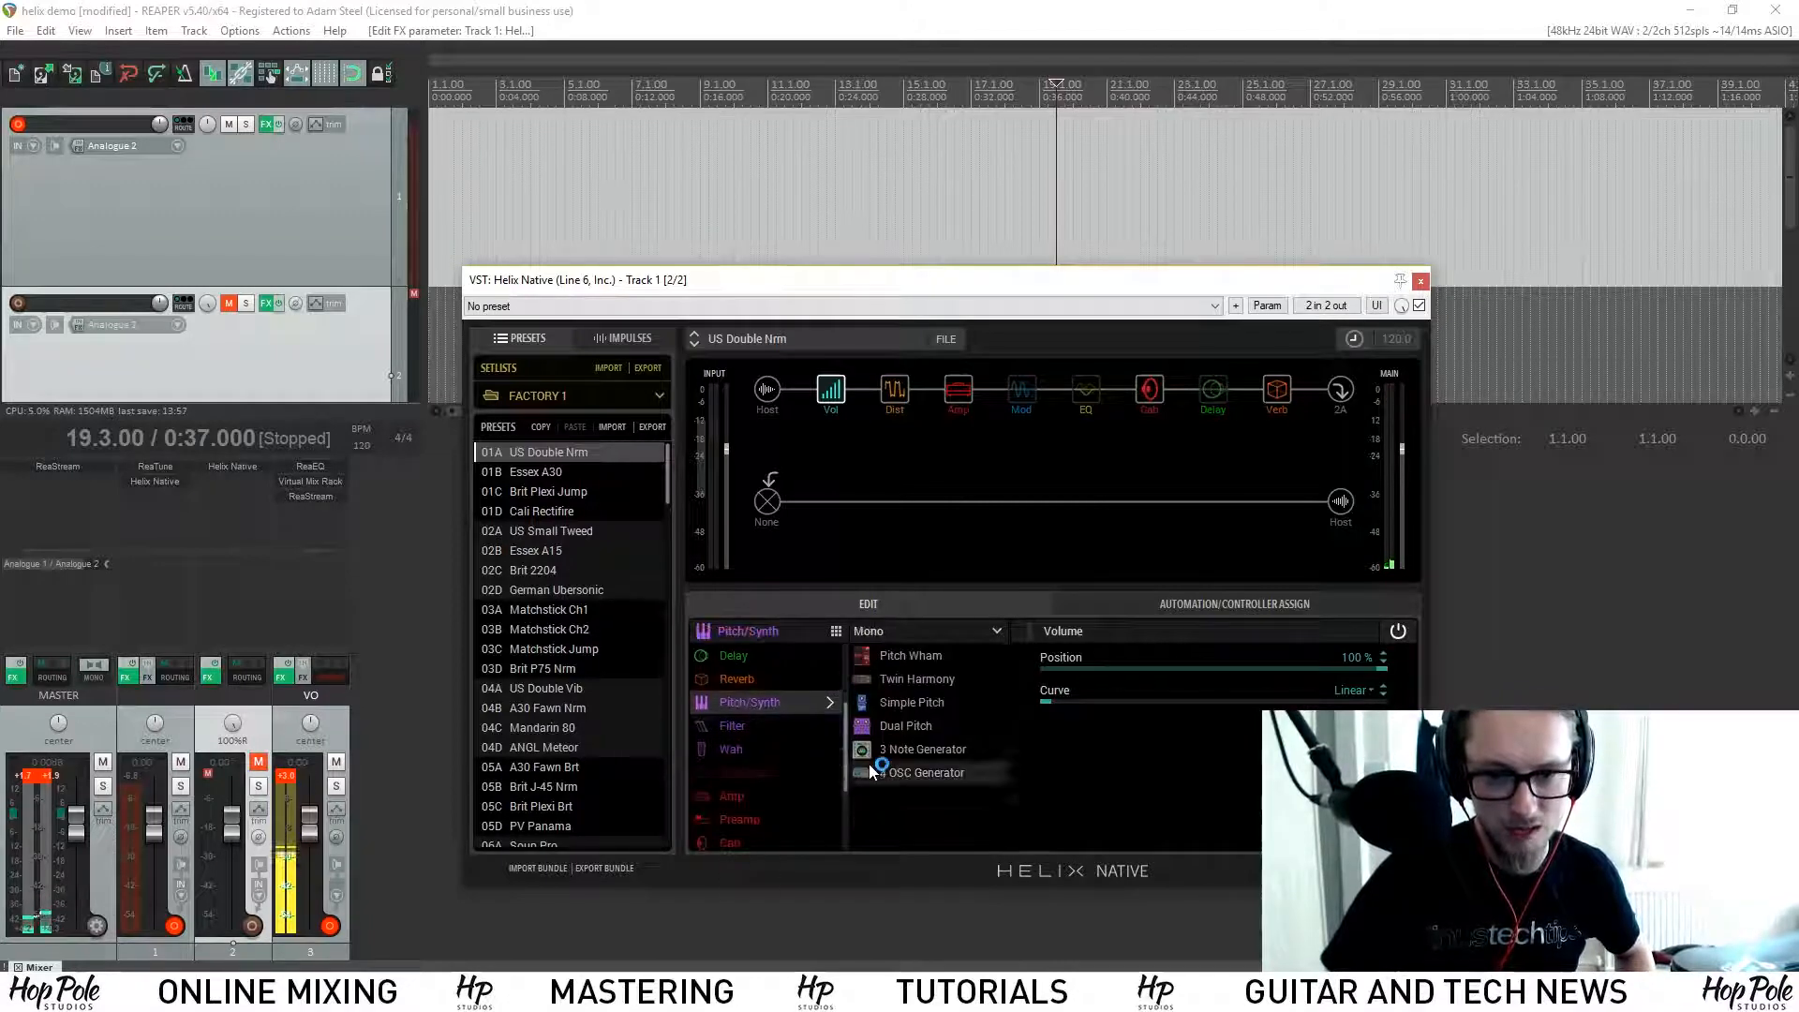
left_click(908, 656)
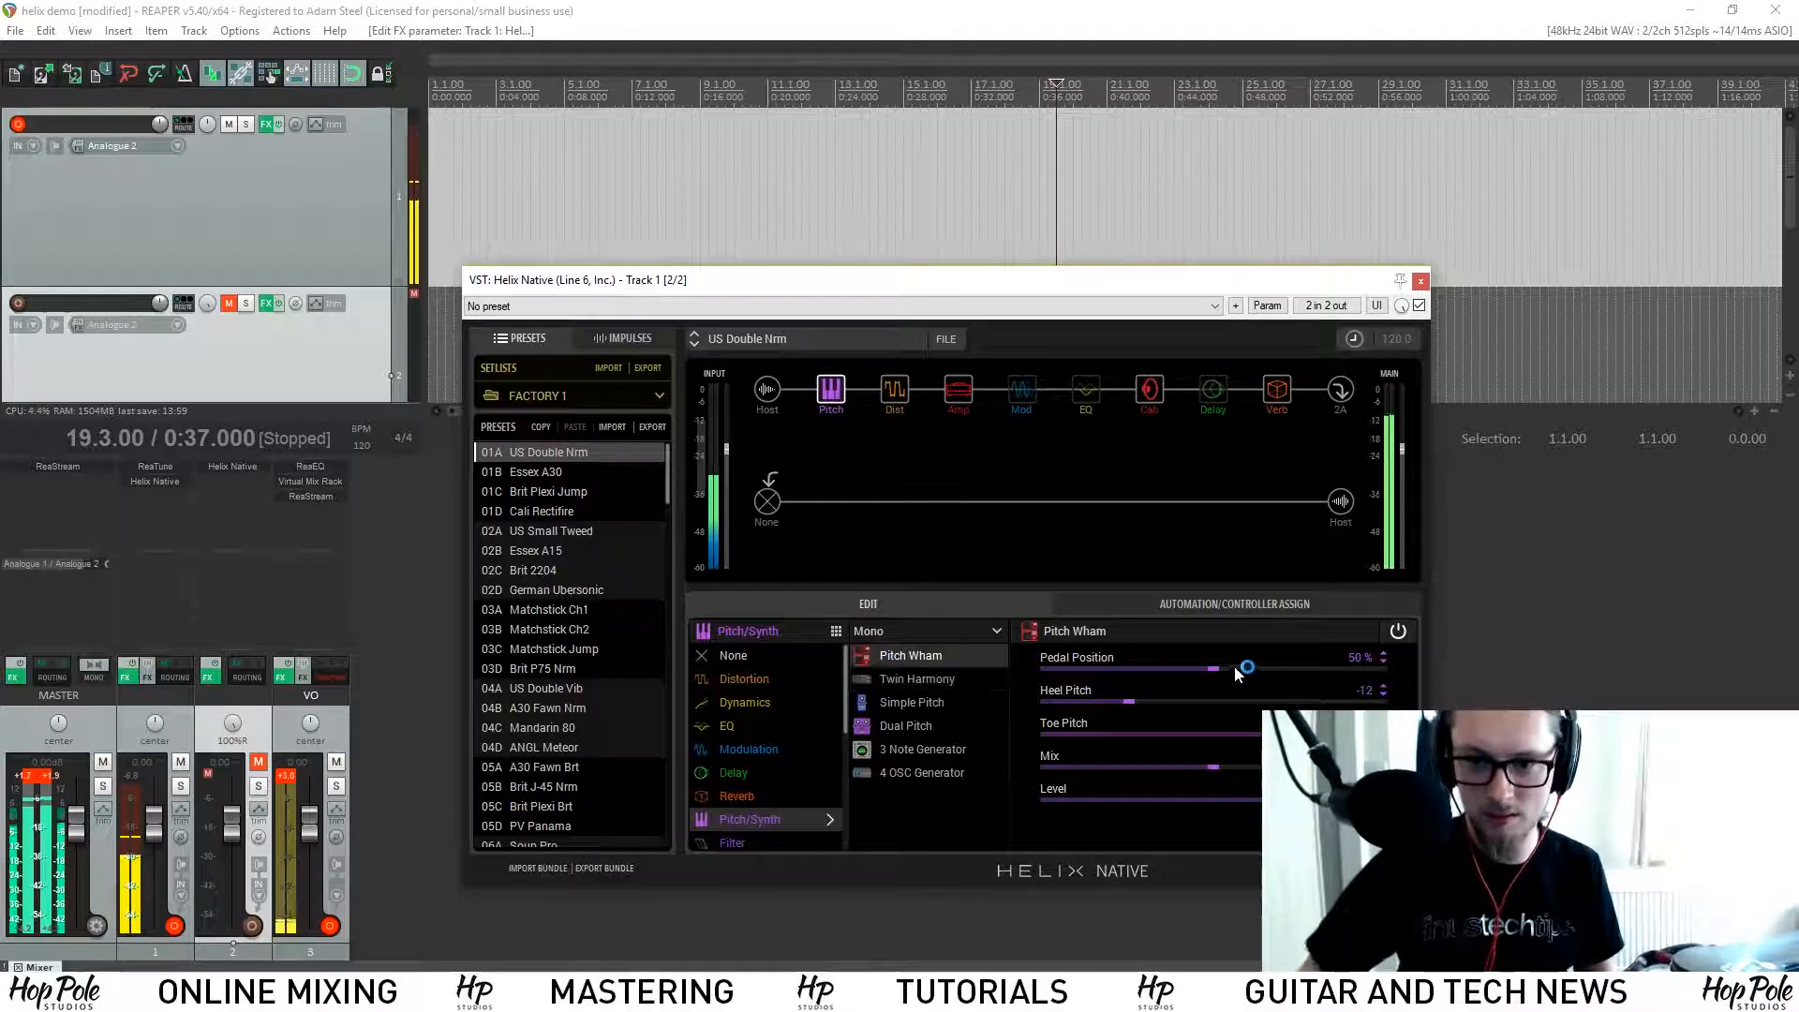
Step: Set the Pitch Wham's Pedal Position to 100 %, and switch the block to the mono Twin Harmony model
left_click_drag(1217, 669, 83, 648)
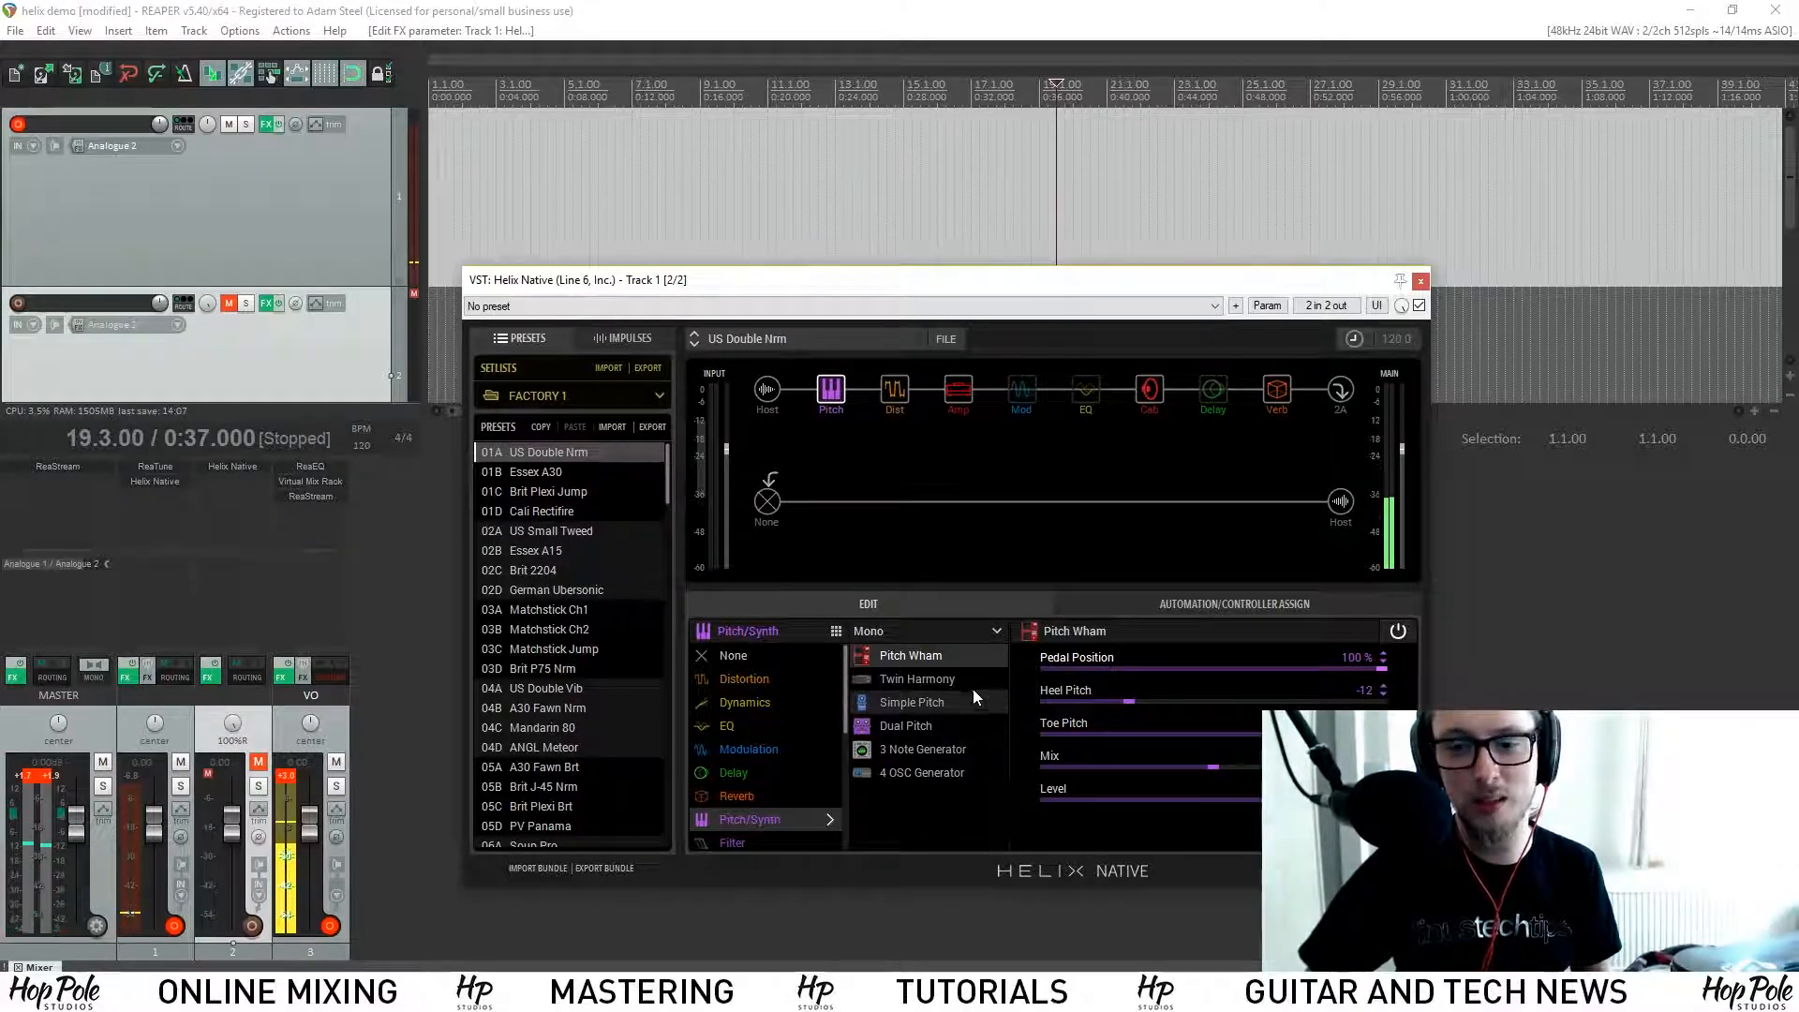
left_click(919, 680)
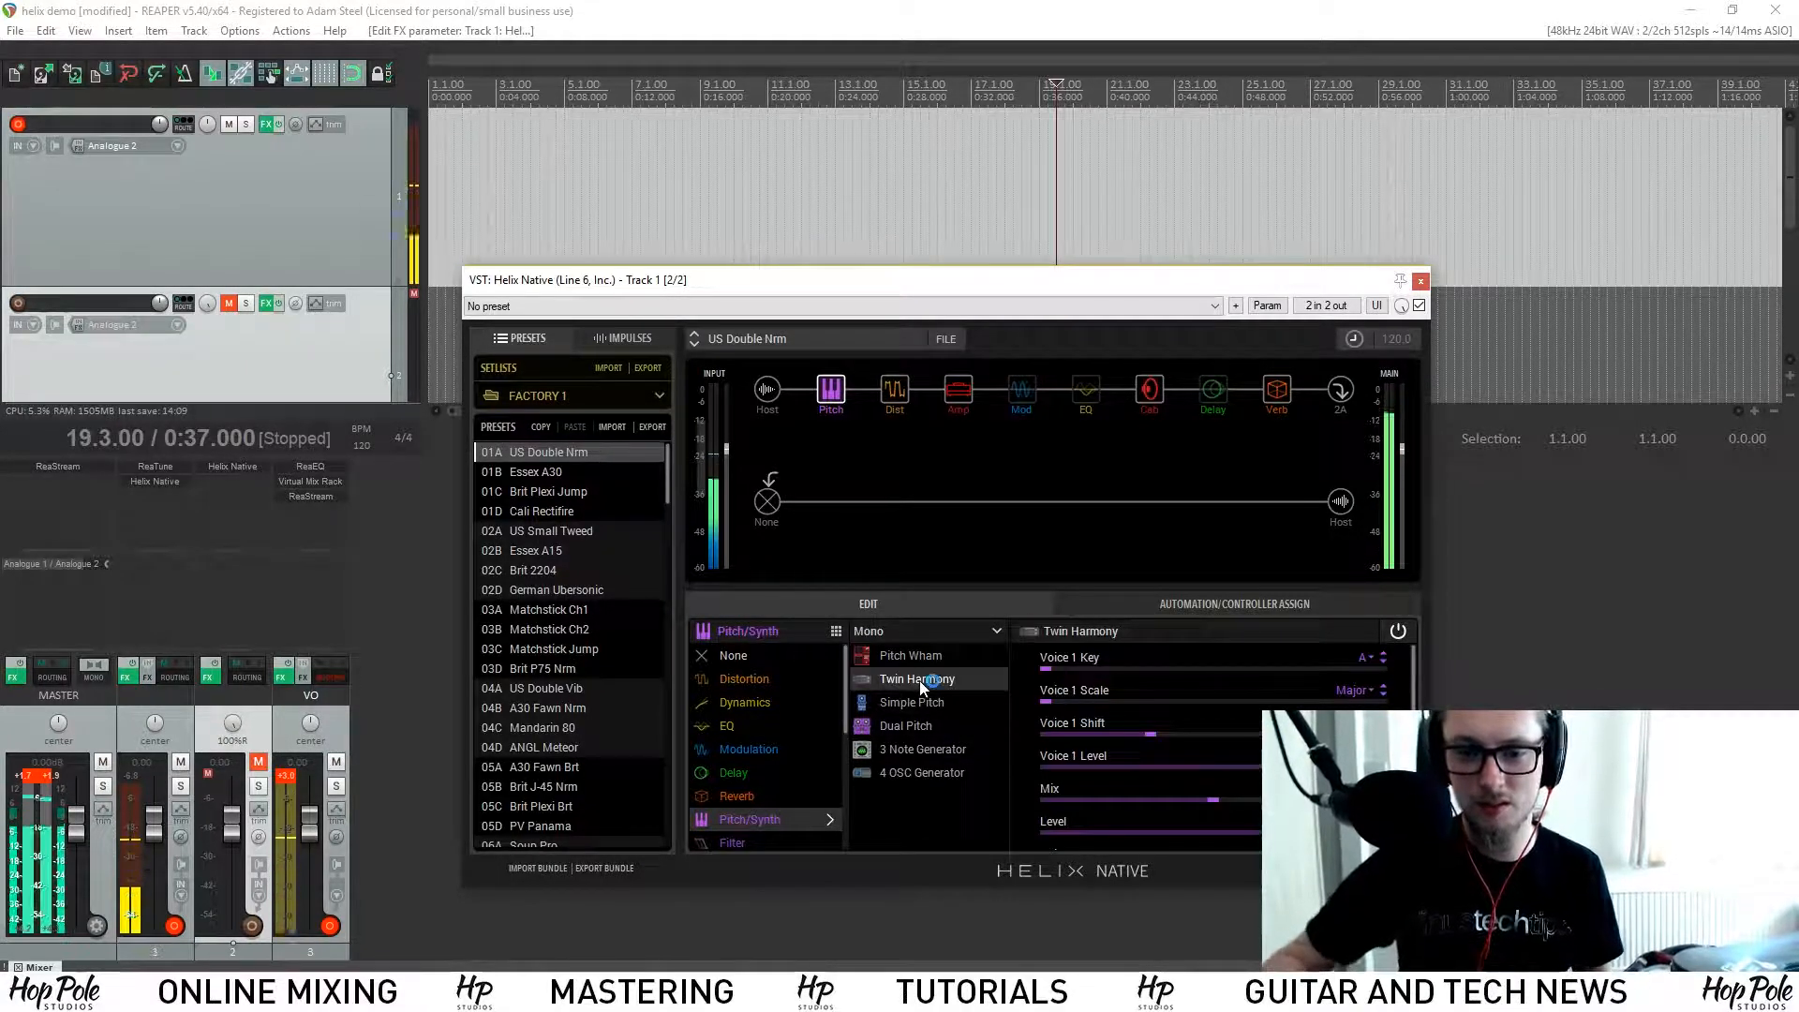
Step: Set the Twin Harmony's Voice 1 Key to D# with the Major scale, and match the Voice 2 Key to it
left_click(1377, 656)
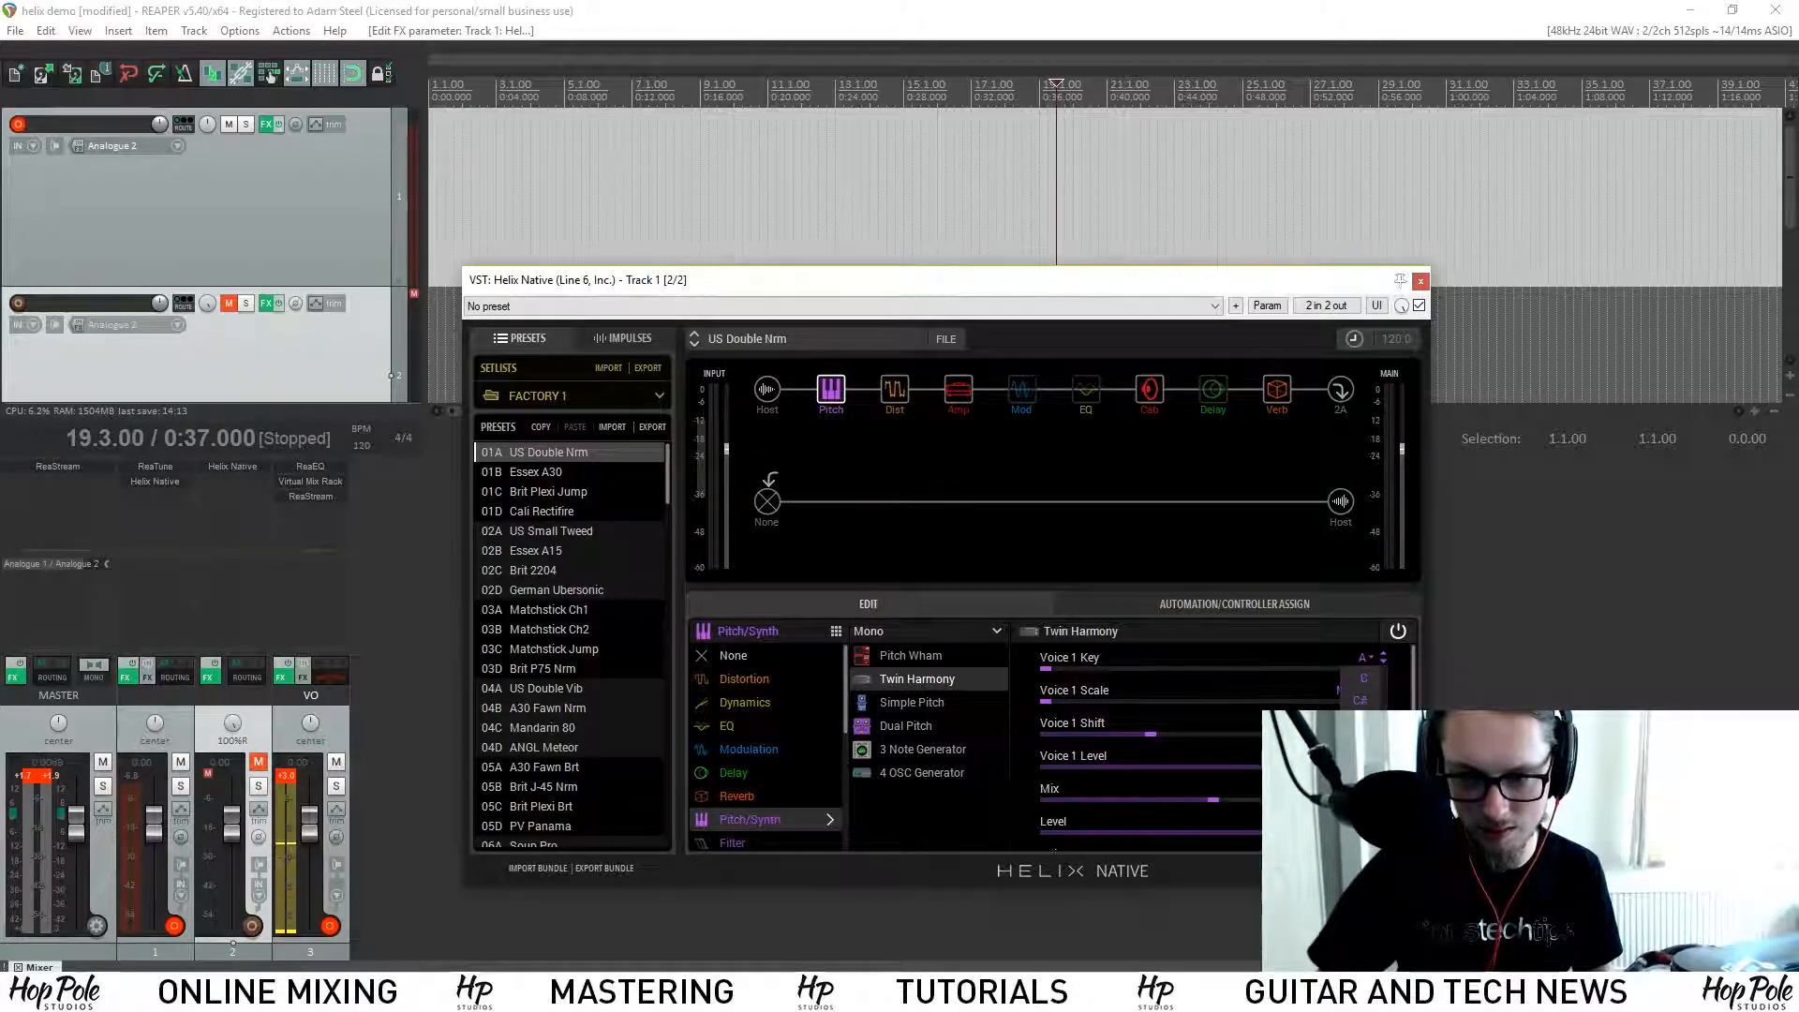
left_click(1363, 745)
left_click(1367, 692)
left_click(1282, 695)
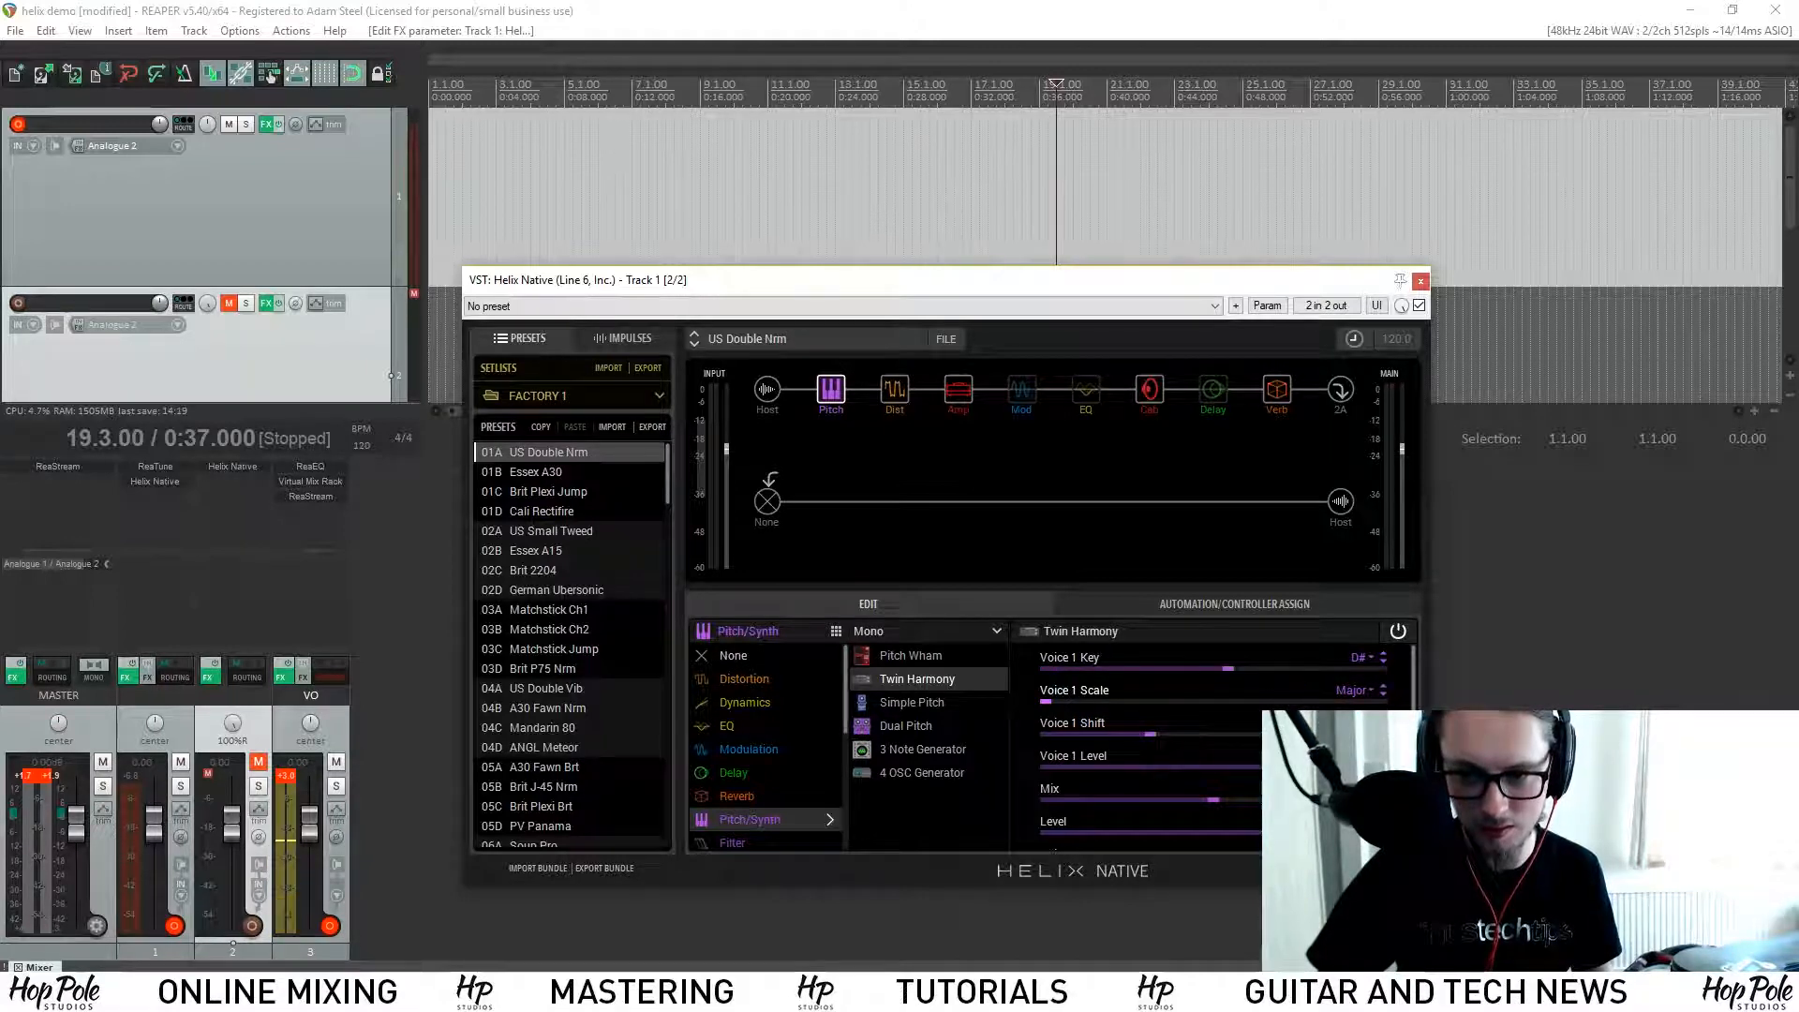
left_click(1264, 734)
scroll(1152, 740, "down", 4)
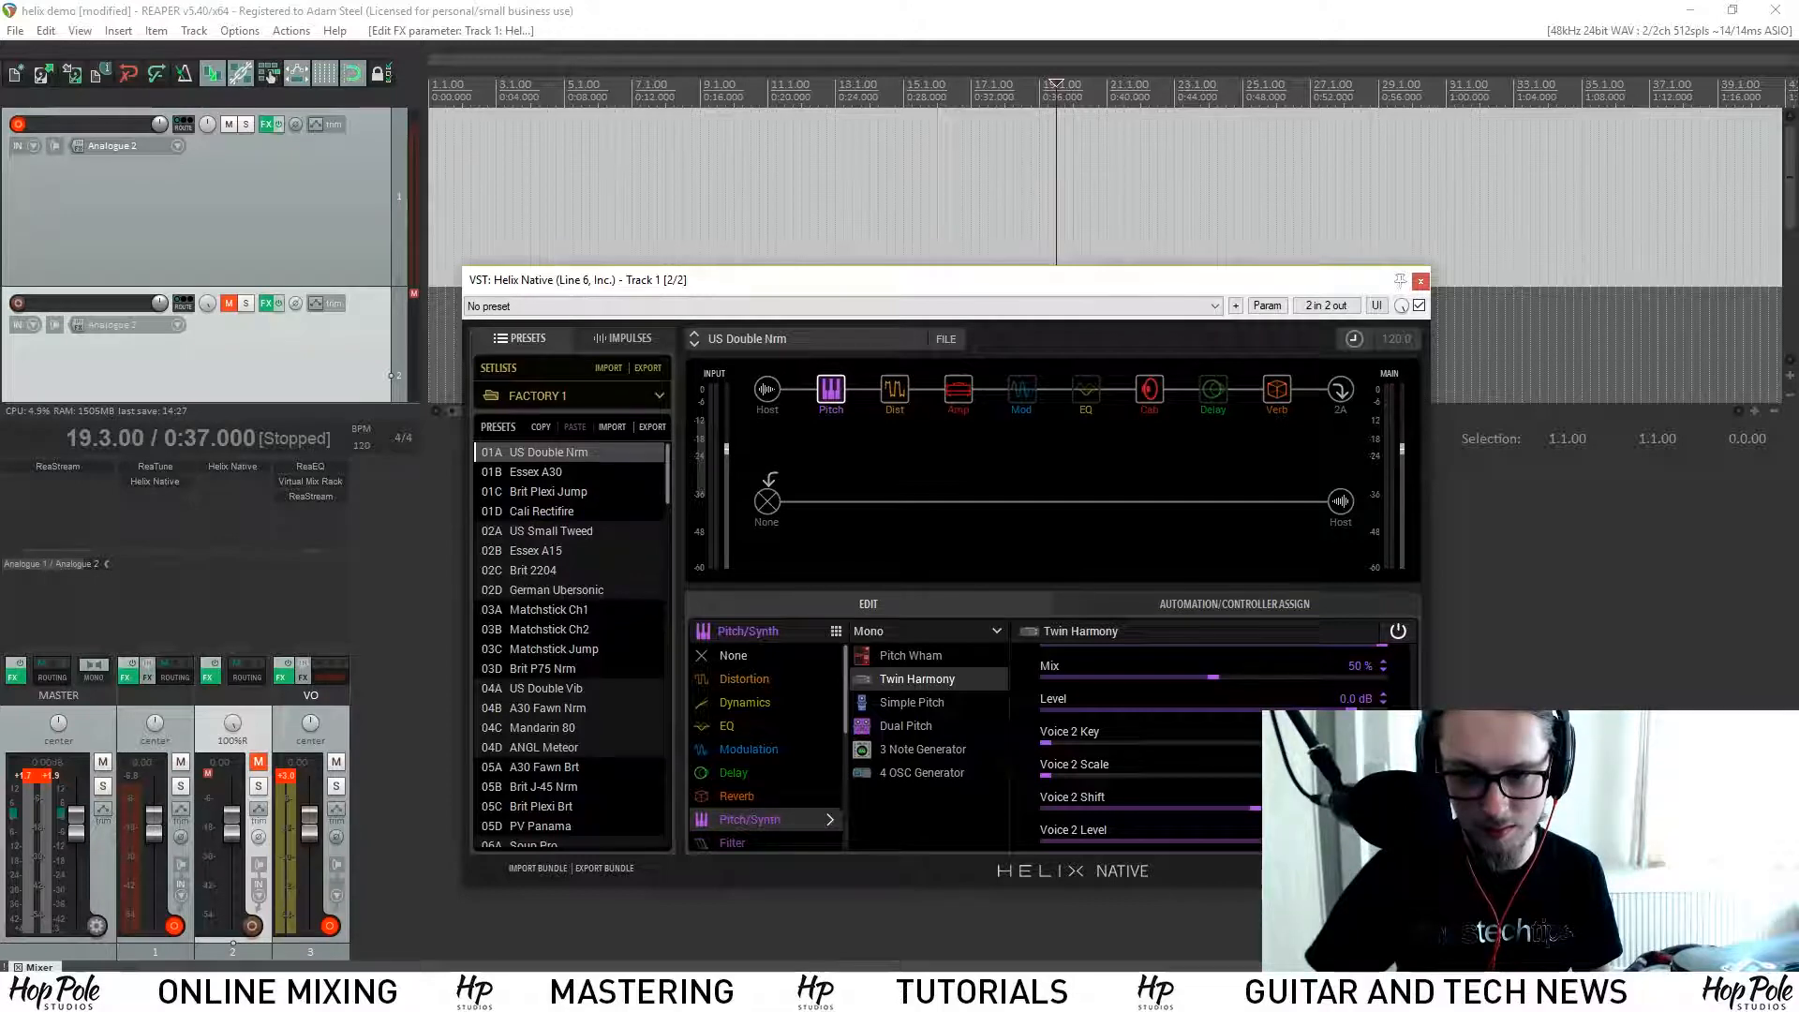
left_click(1228, 742)
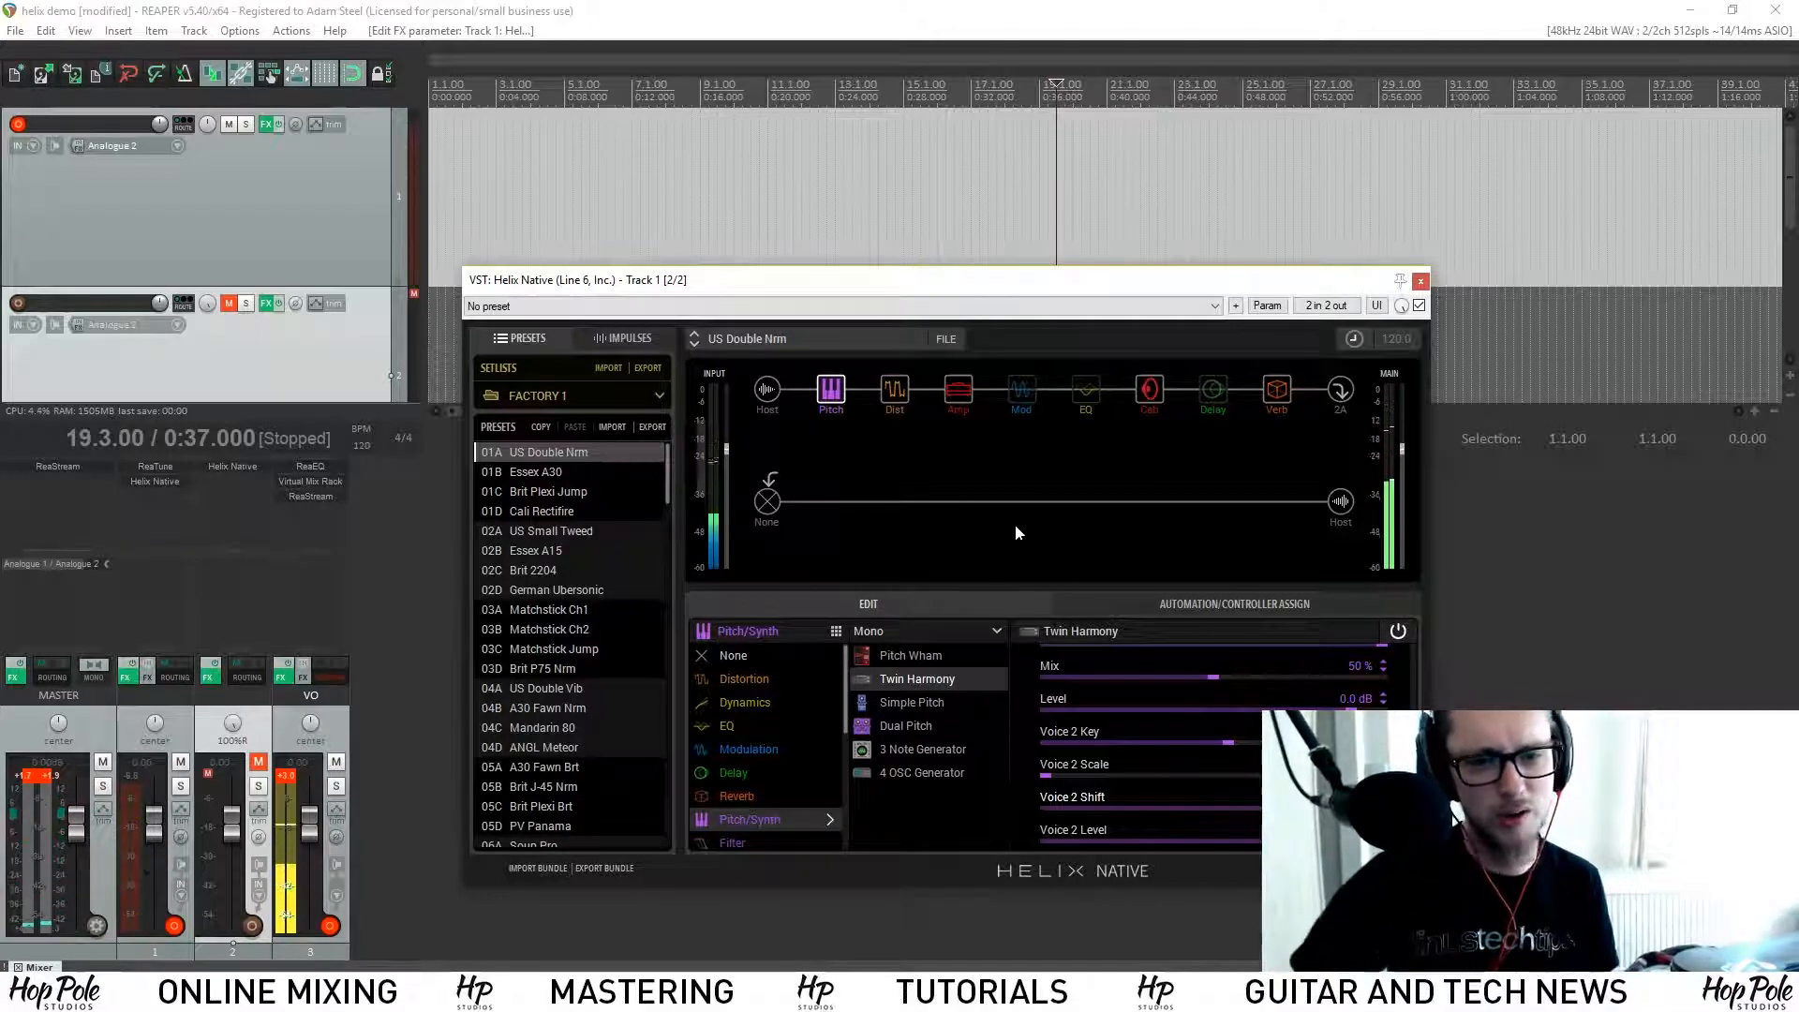
Step: Audition the mono Simple Pitch, Dual Pitch and 3 Note Generator models in the Pitch block, toggling the 3 Note Generator's bypass
left_click(924, 706)
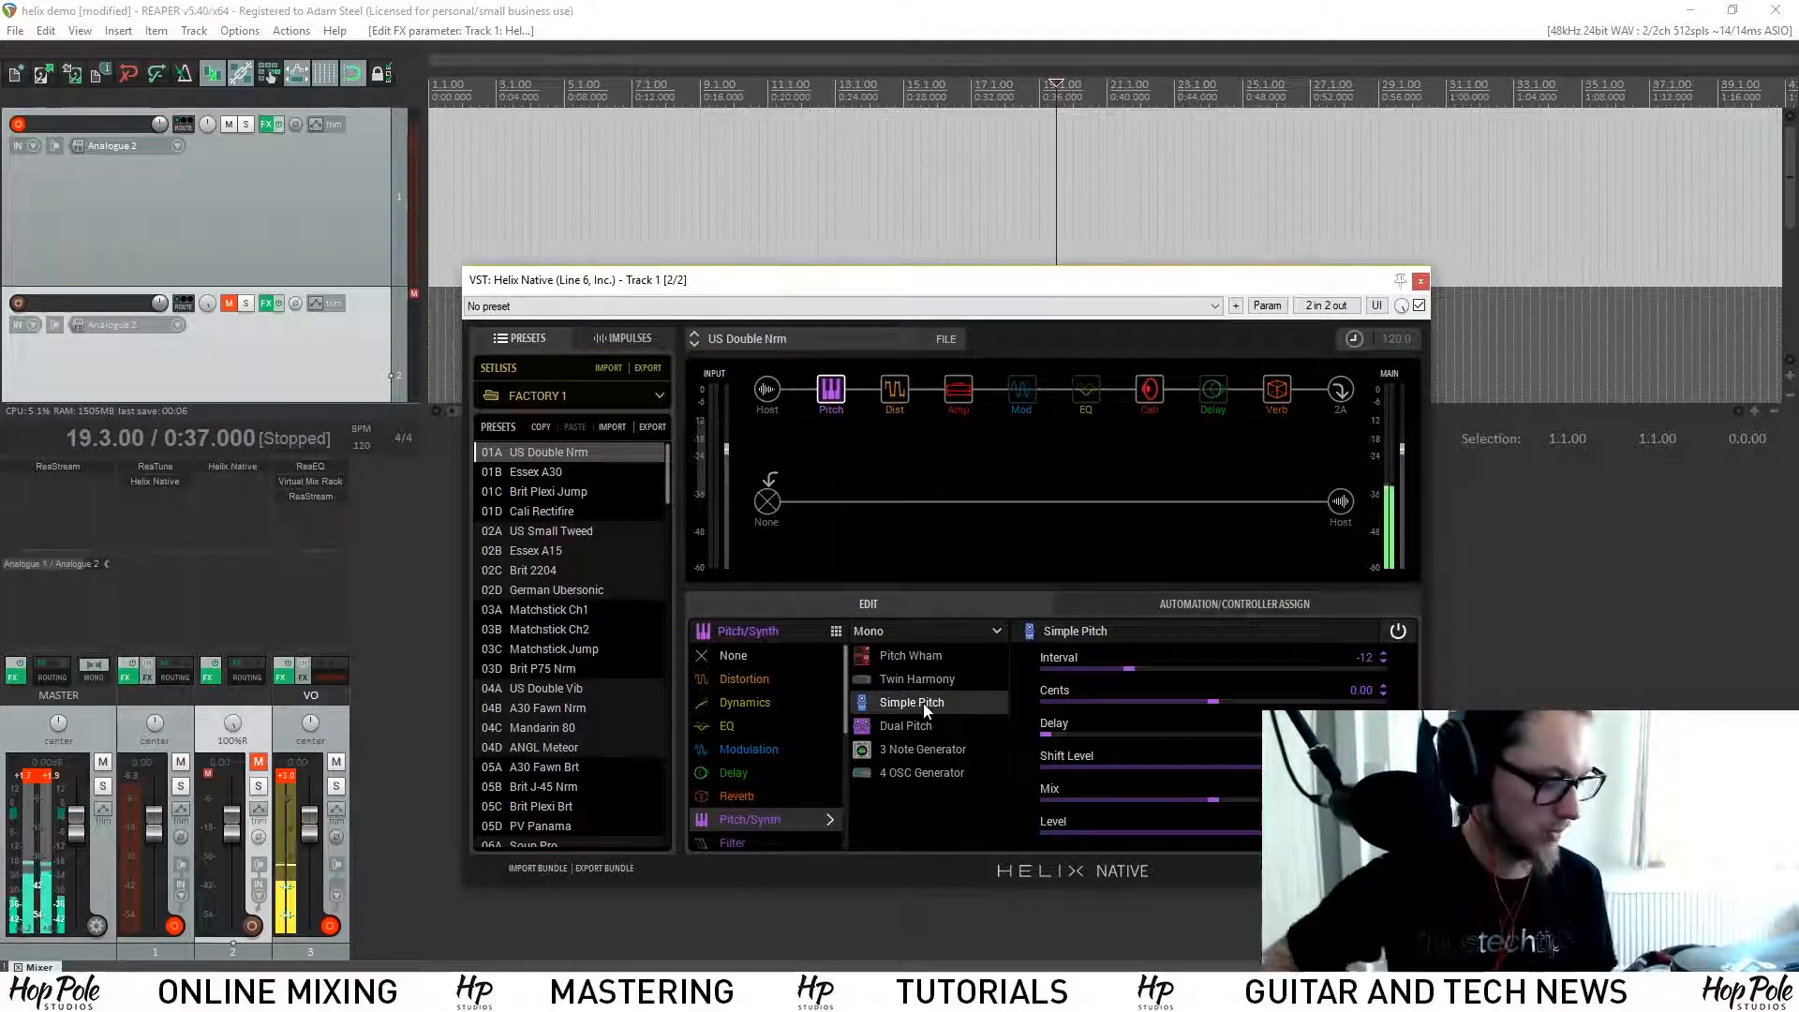
left_click(907, 727)
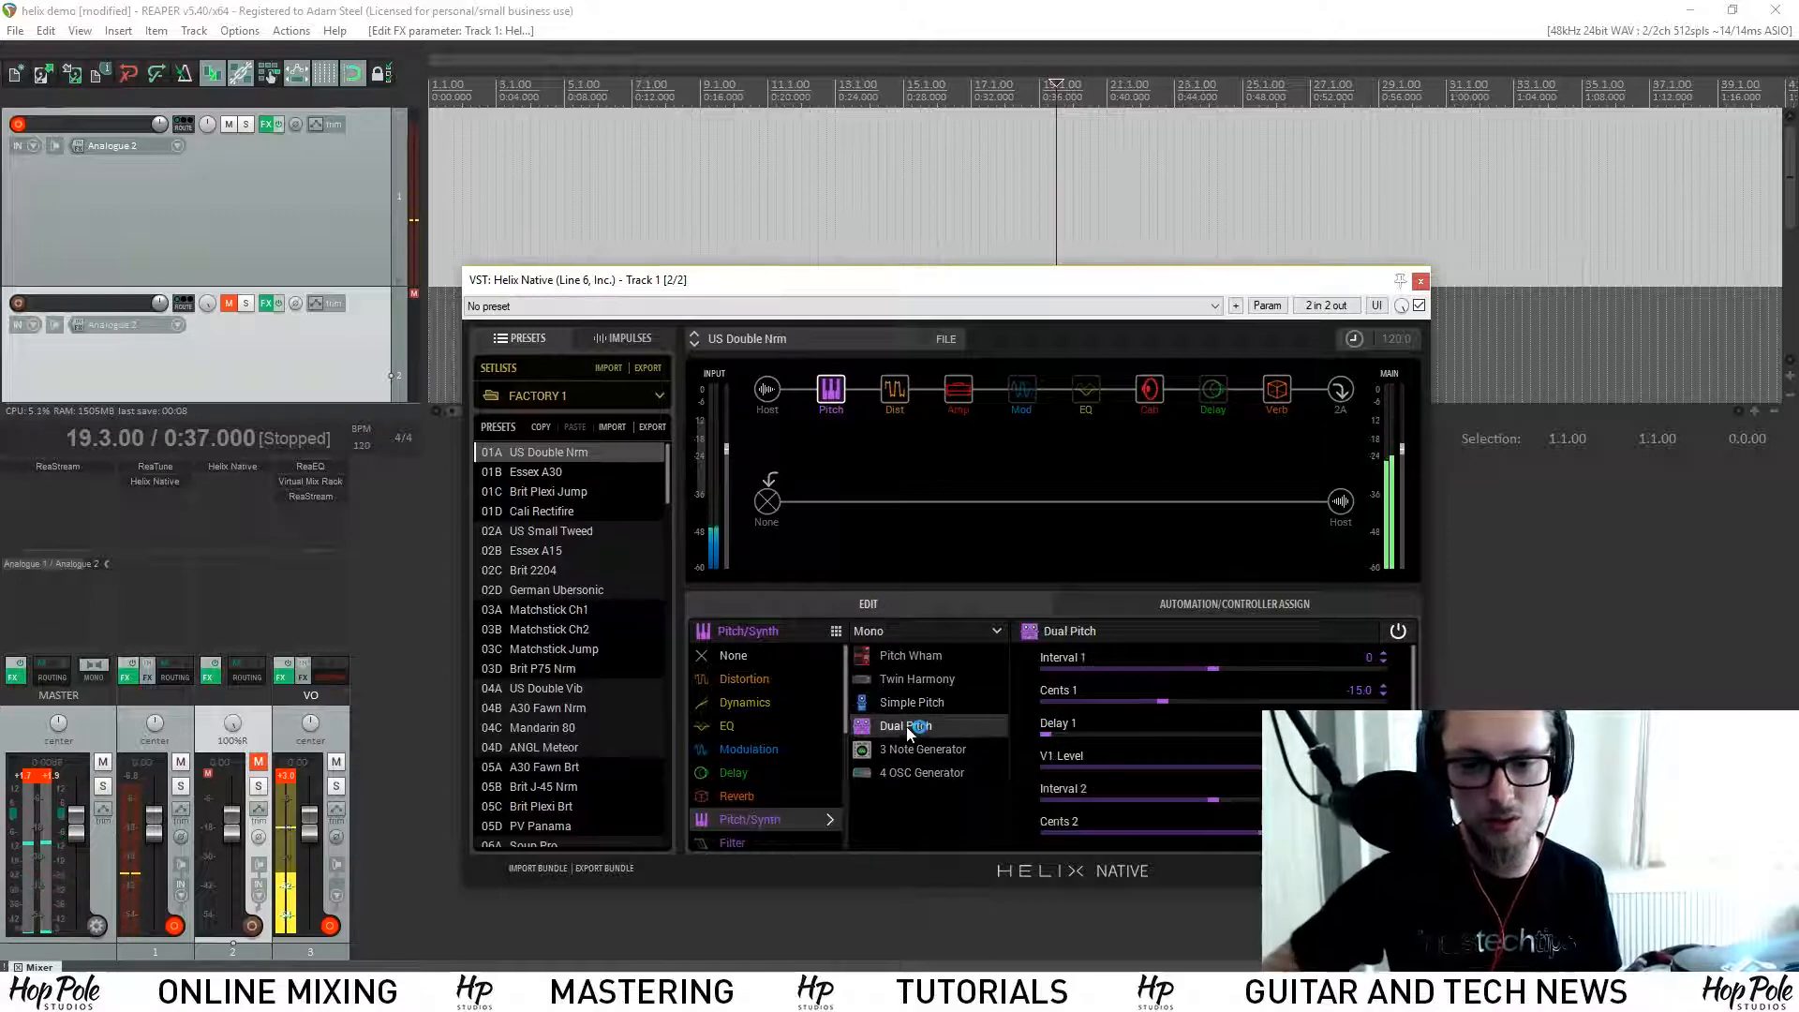
left_click(946, 755)
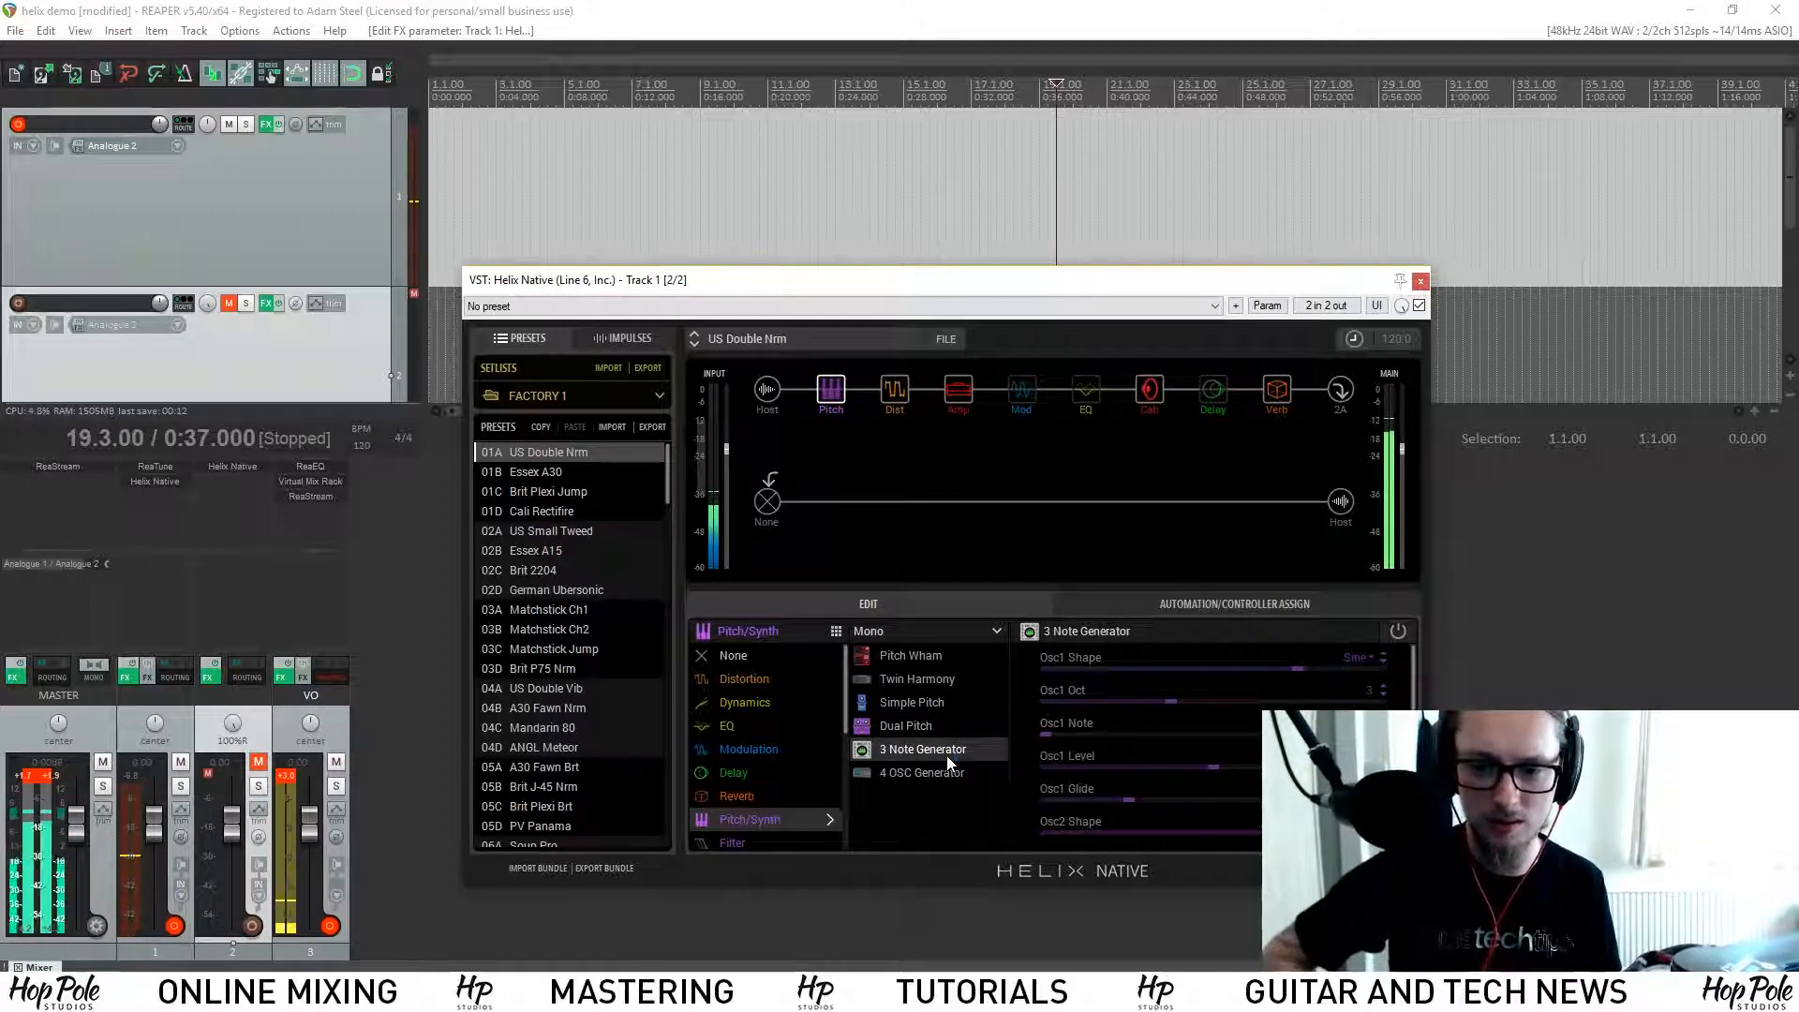
left_click_drag(1414, 688, 1414, 827)
left_click(1398, 631)
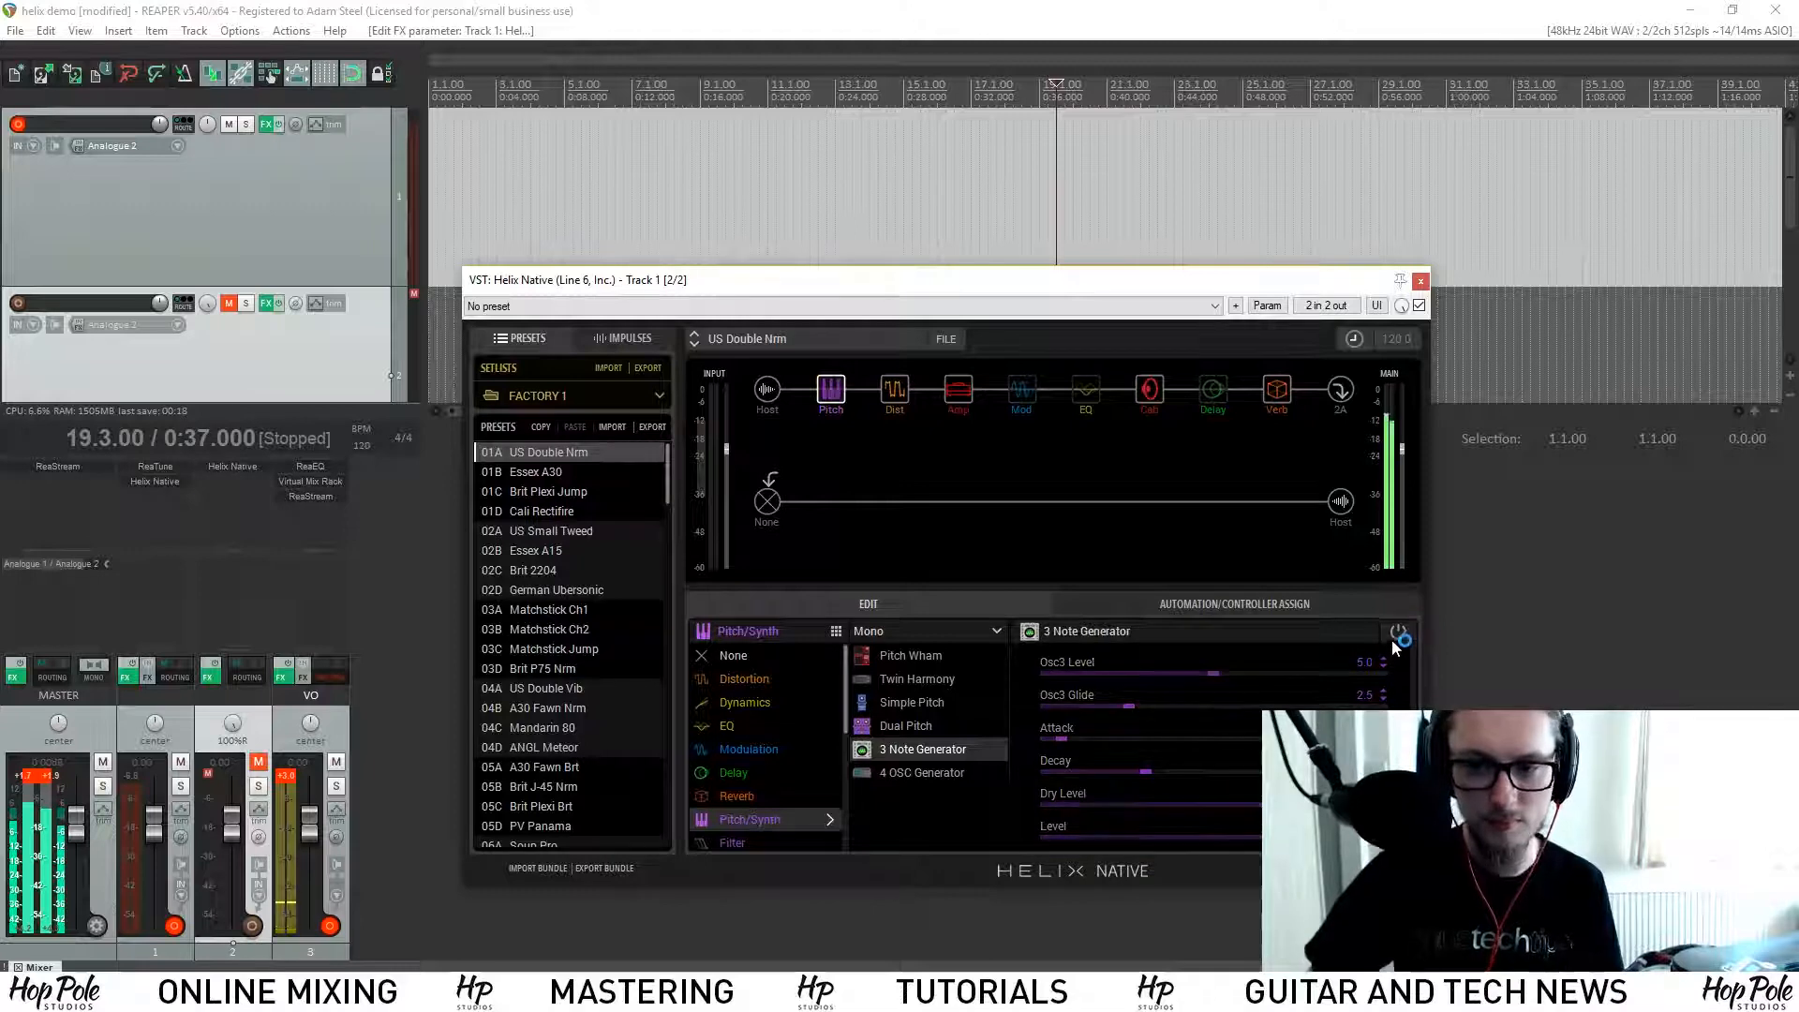
Step: Switch the Pitch block to the 4 OSC Generator, turn it on to hear it and bypass it
left_click(922, 772)
left_click(1398, 631)
left_click(1399, 632)
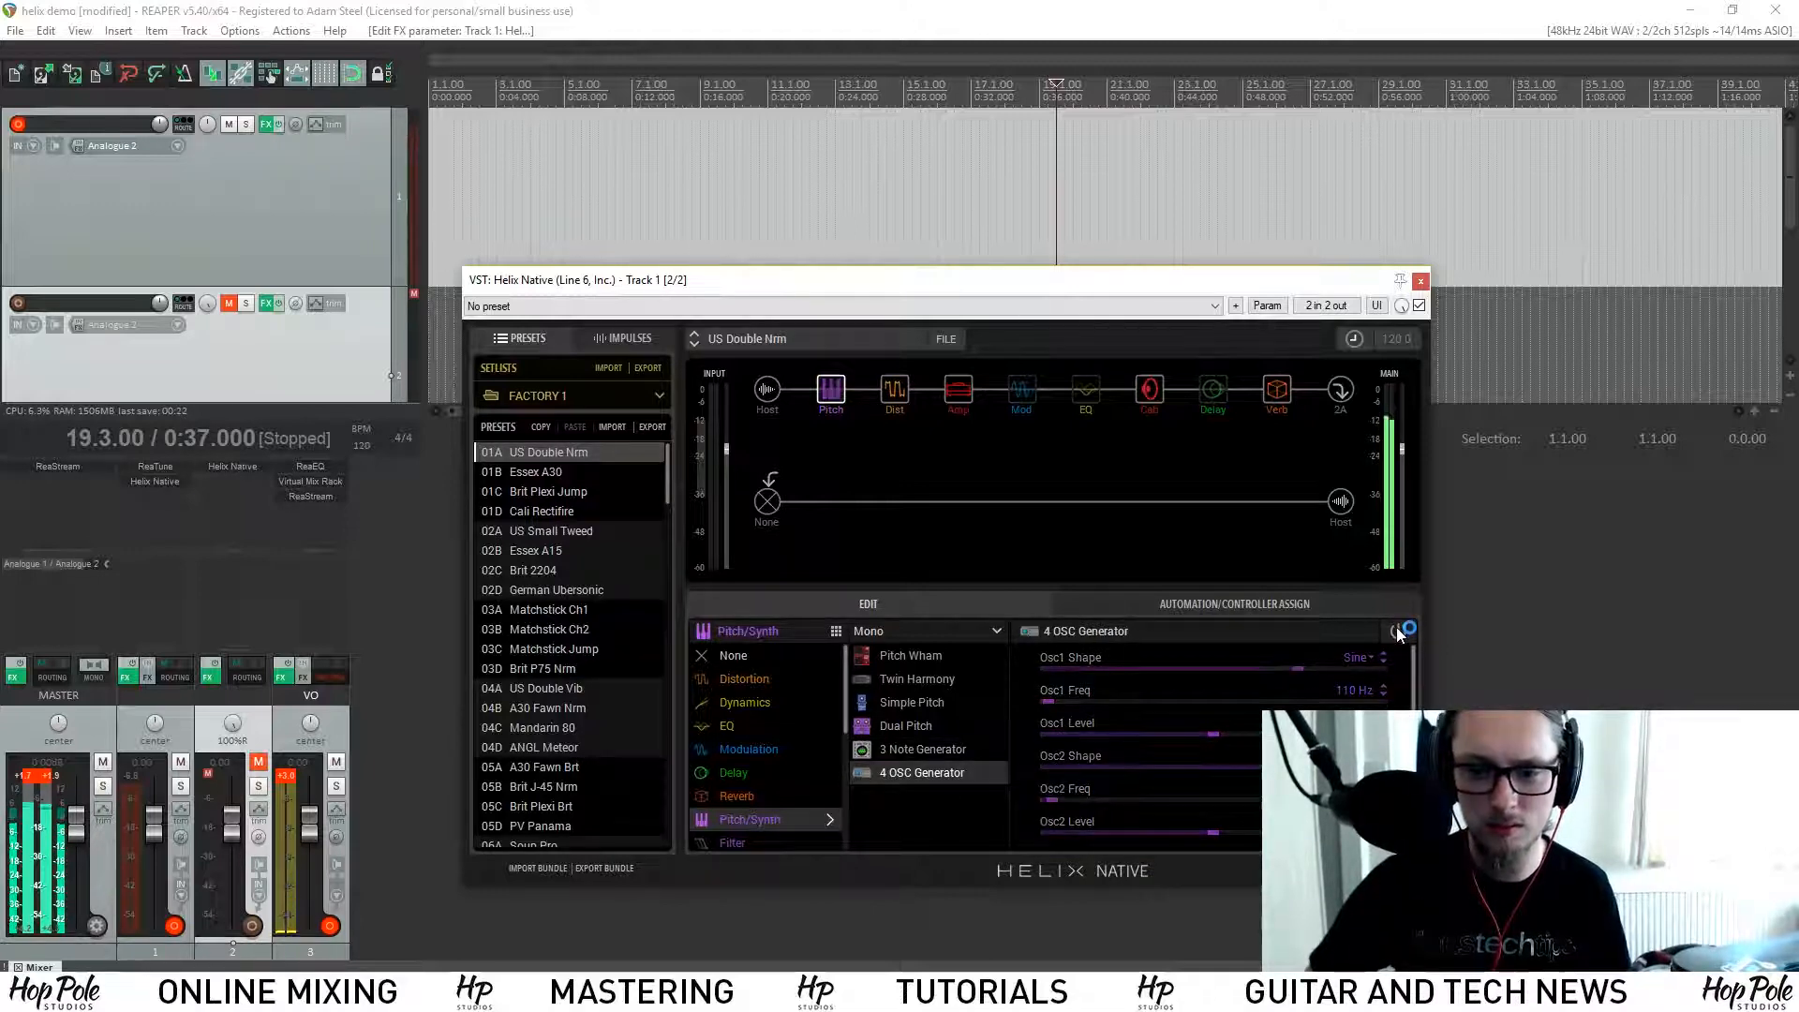
mouse_move(1412, 698)
left_mouse_down()
mouse_move(1412, 820)
mouse_move(1413, 694)
left_mouse_up()
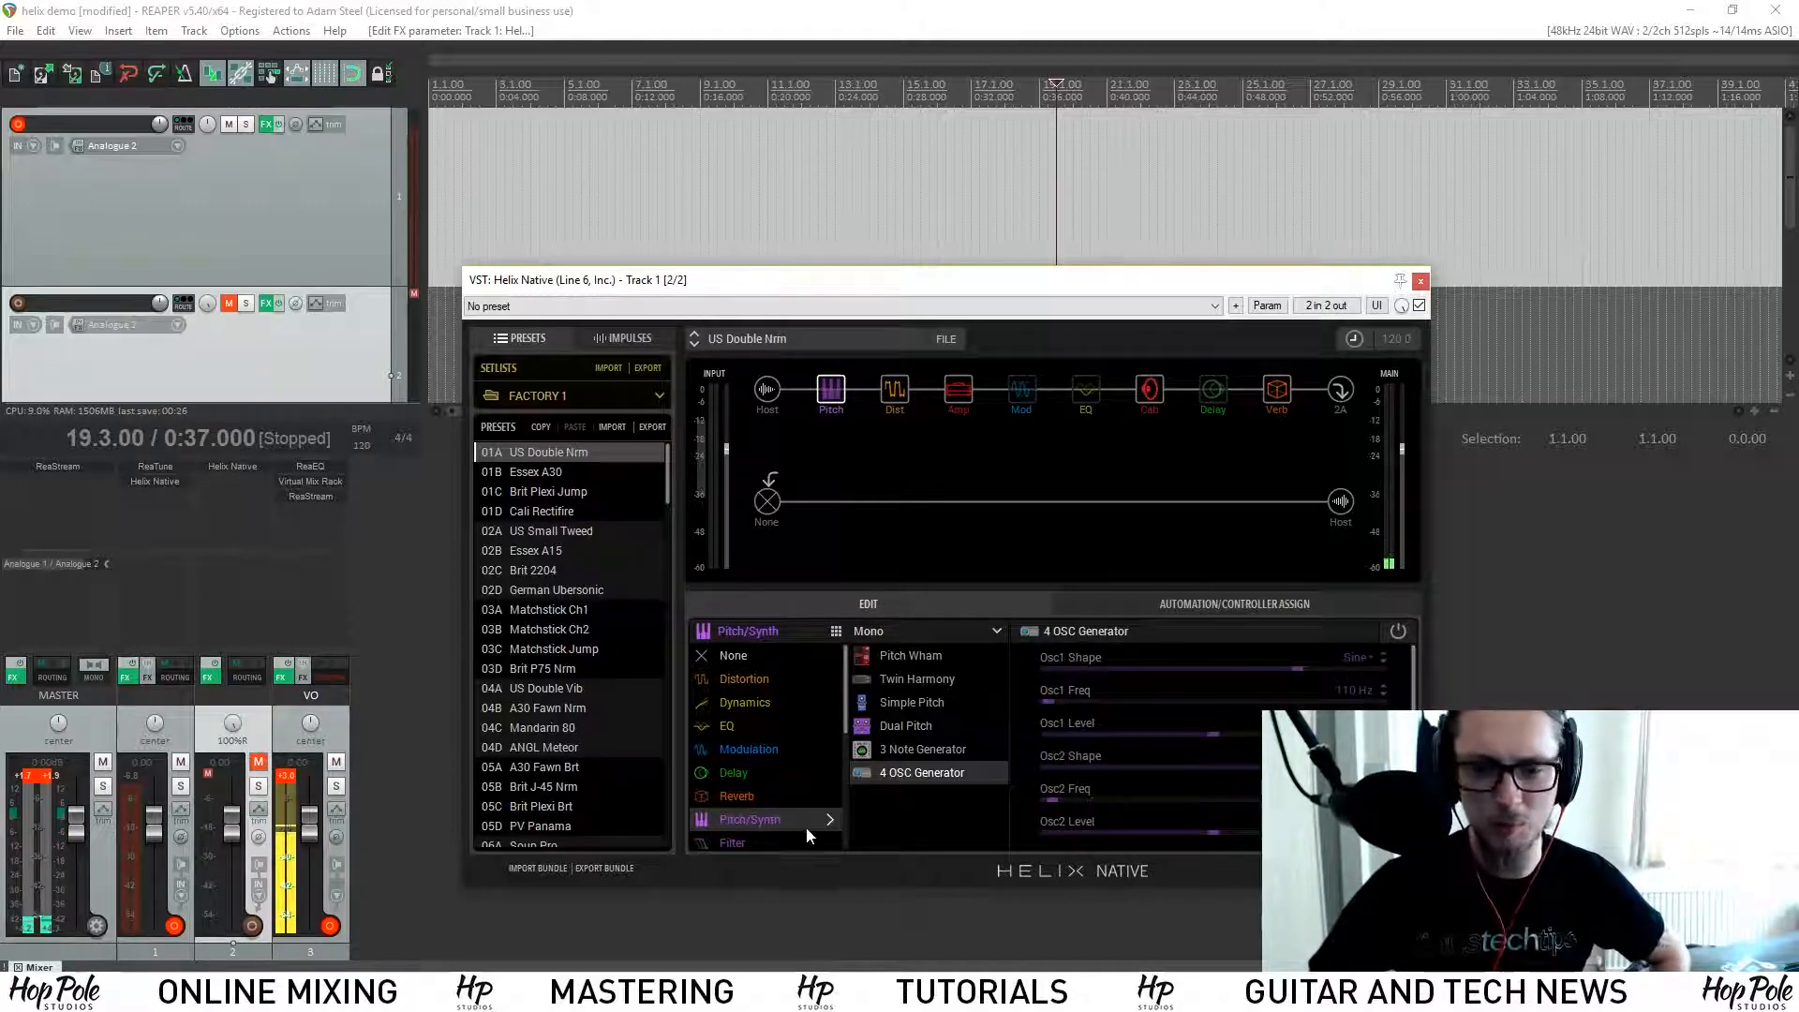
Step: Return the Pitch block to the 3 Note Generator and switch it on, viewing its remaining parameters
scroll(805, 823, "down", 1)
left_click(889, 750)
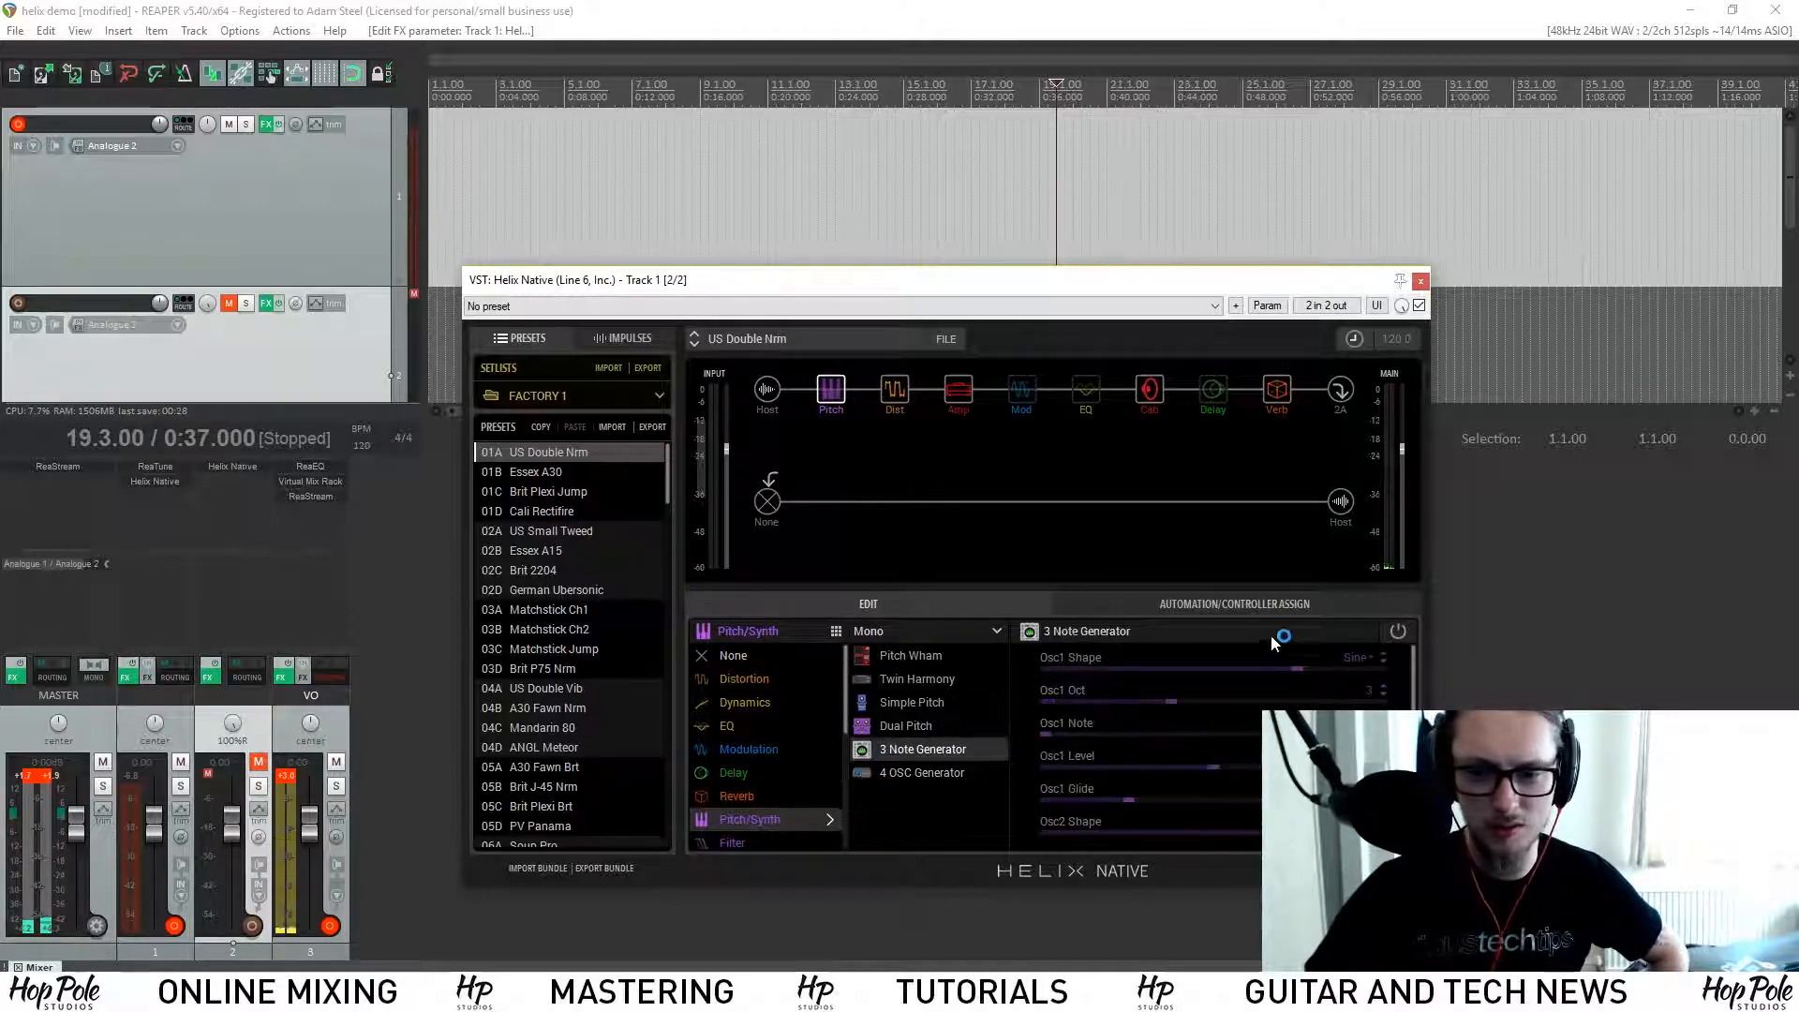
left_click_drag(1413, 658, 1413, 815)
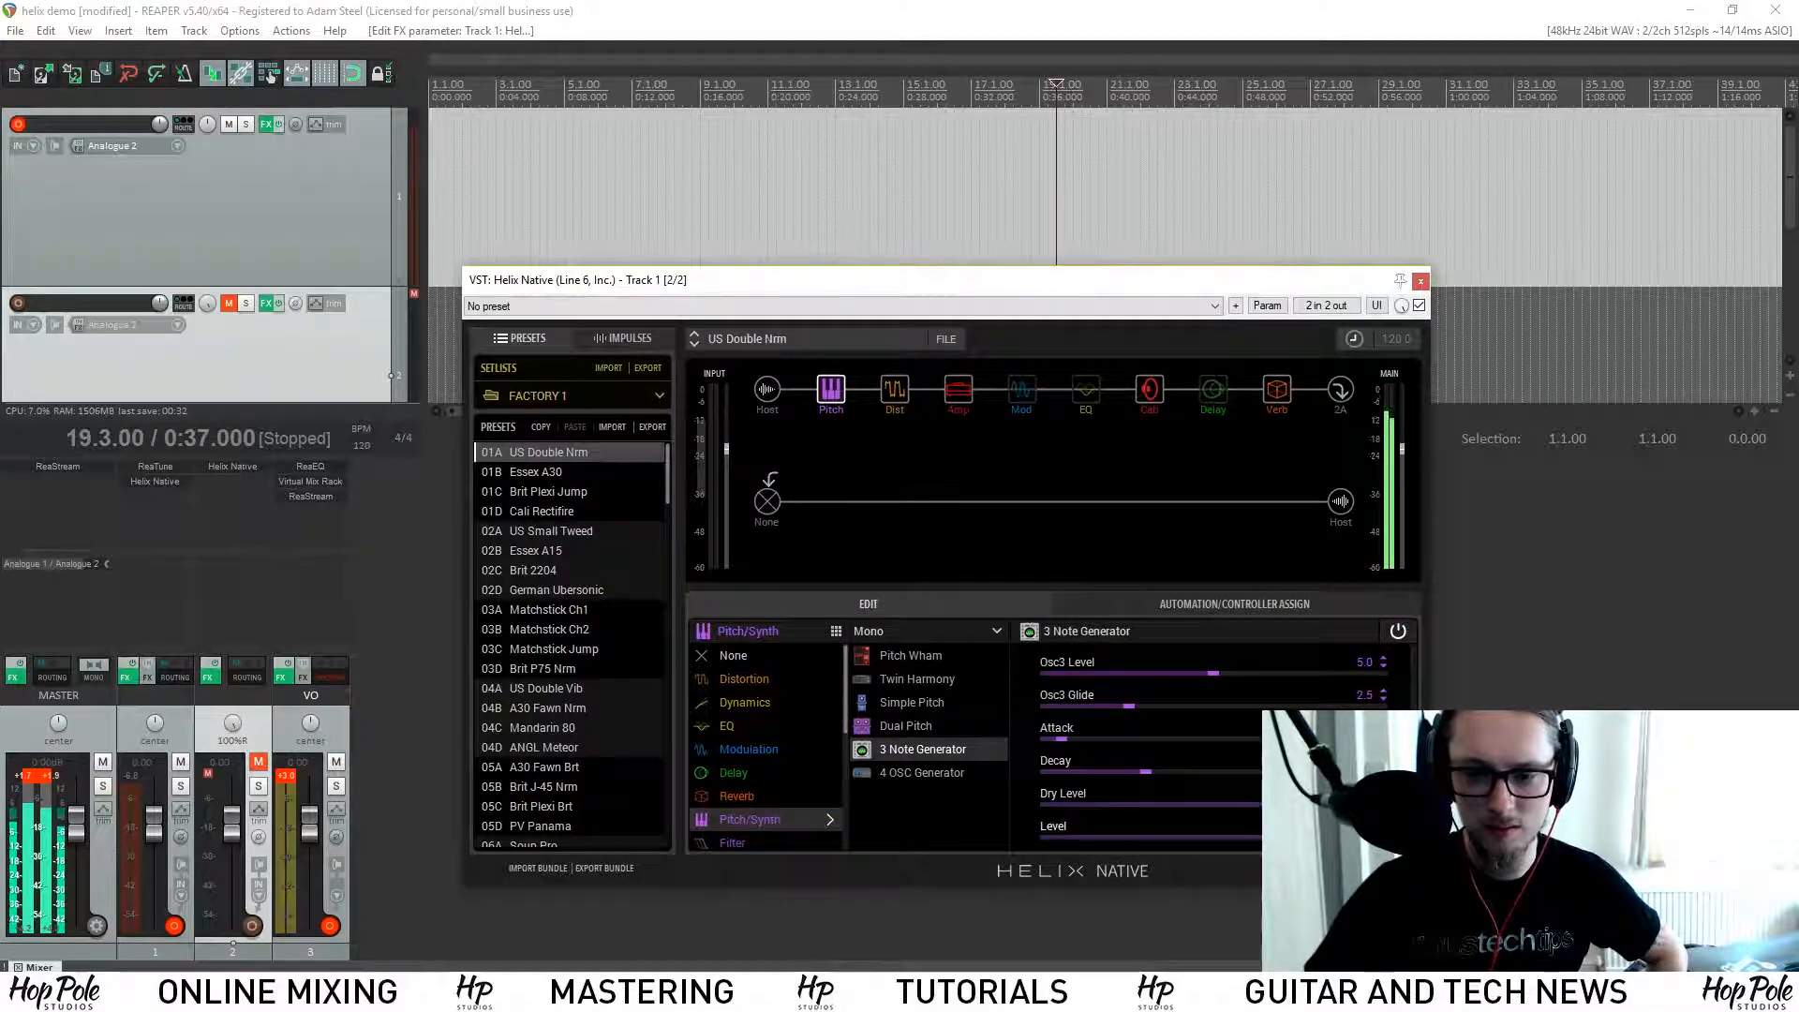
Step: Raise the Mix of the stereo Room reverb in the Verb block
left_click(1266, 392)
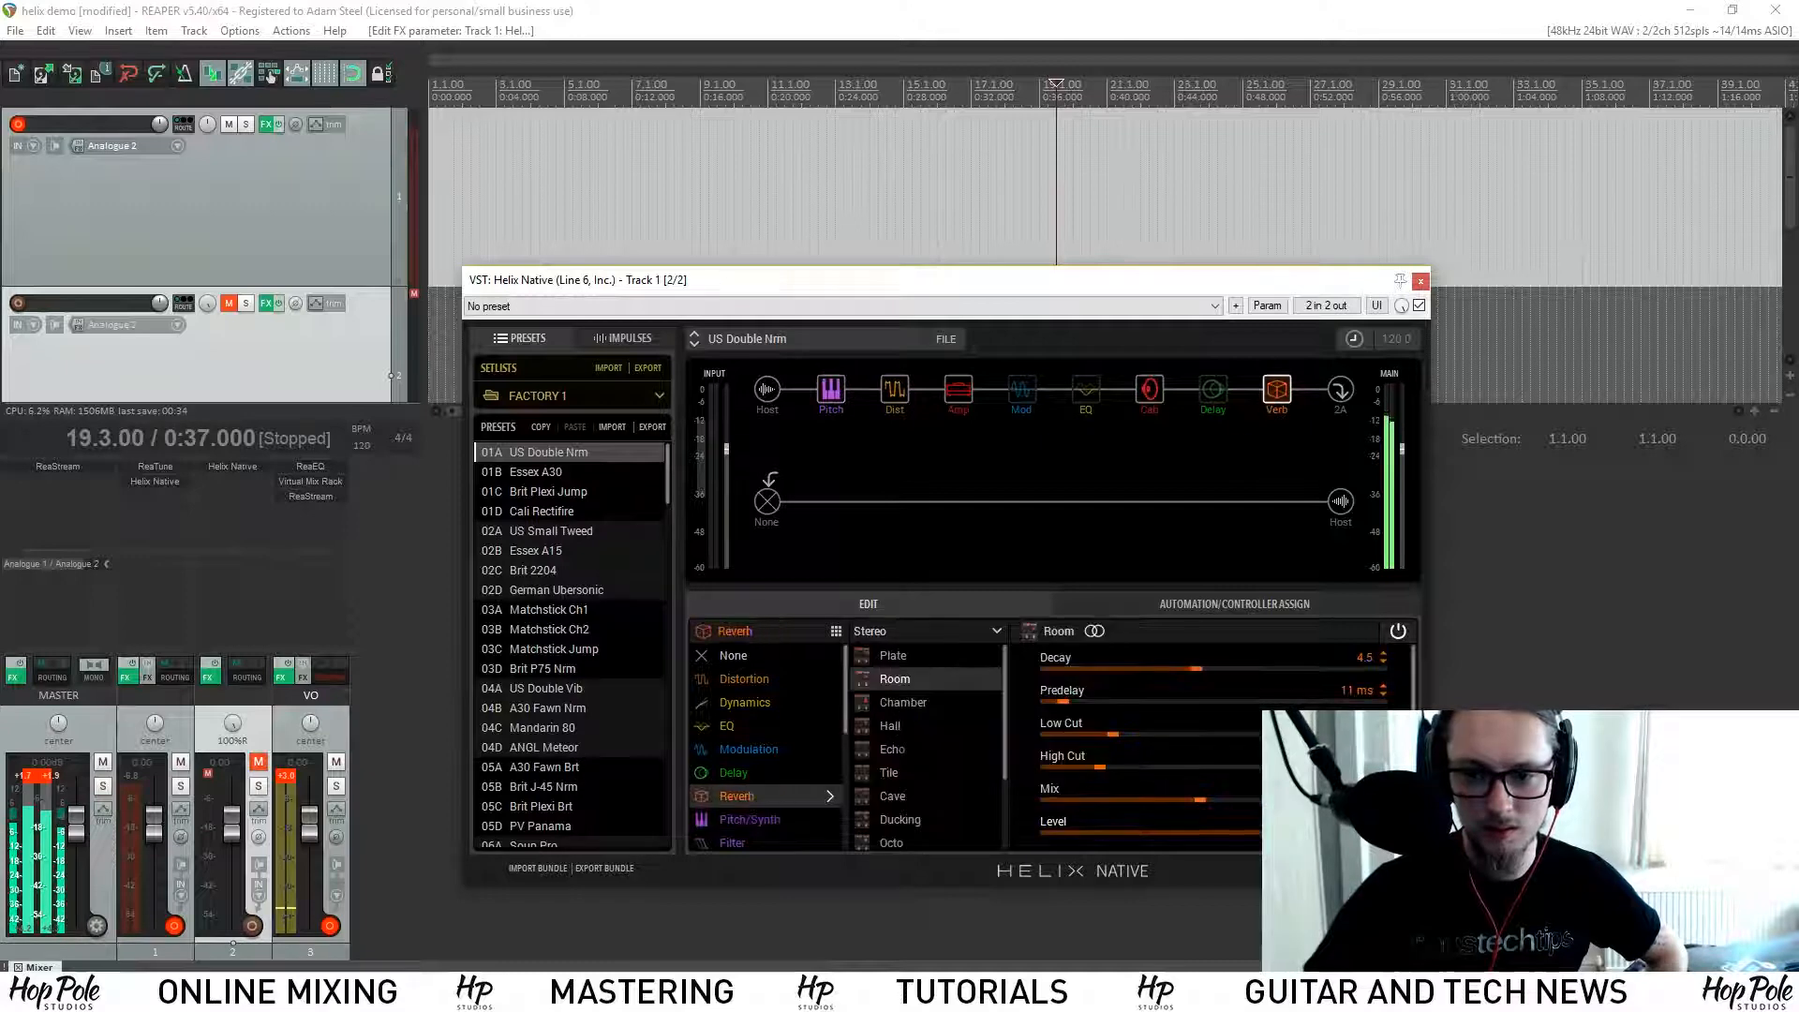
scroll(1053, 825, "up", 2)
left_click(1194, 844)
left_click_drag(1246, 782, 1303, 781)
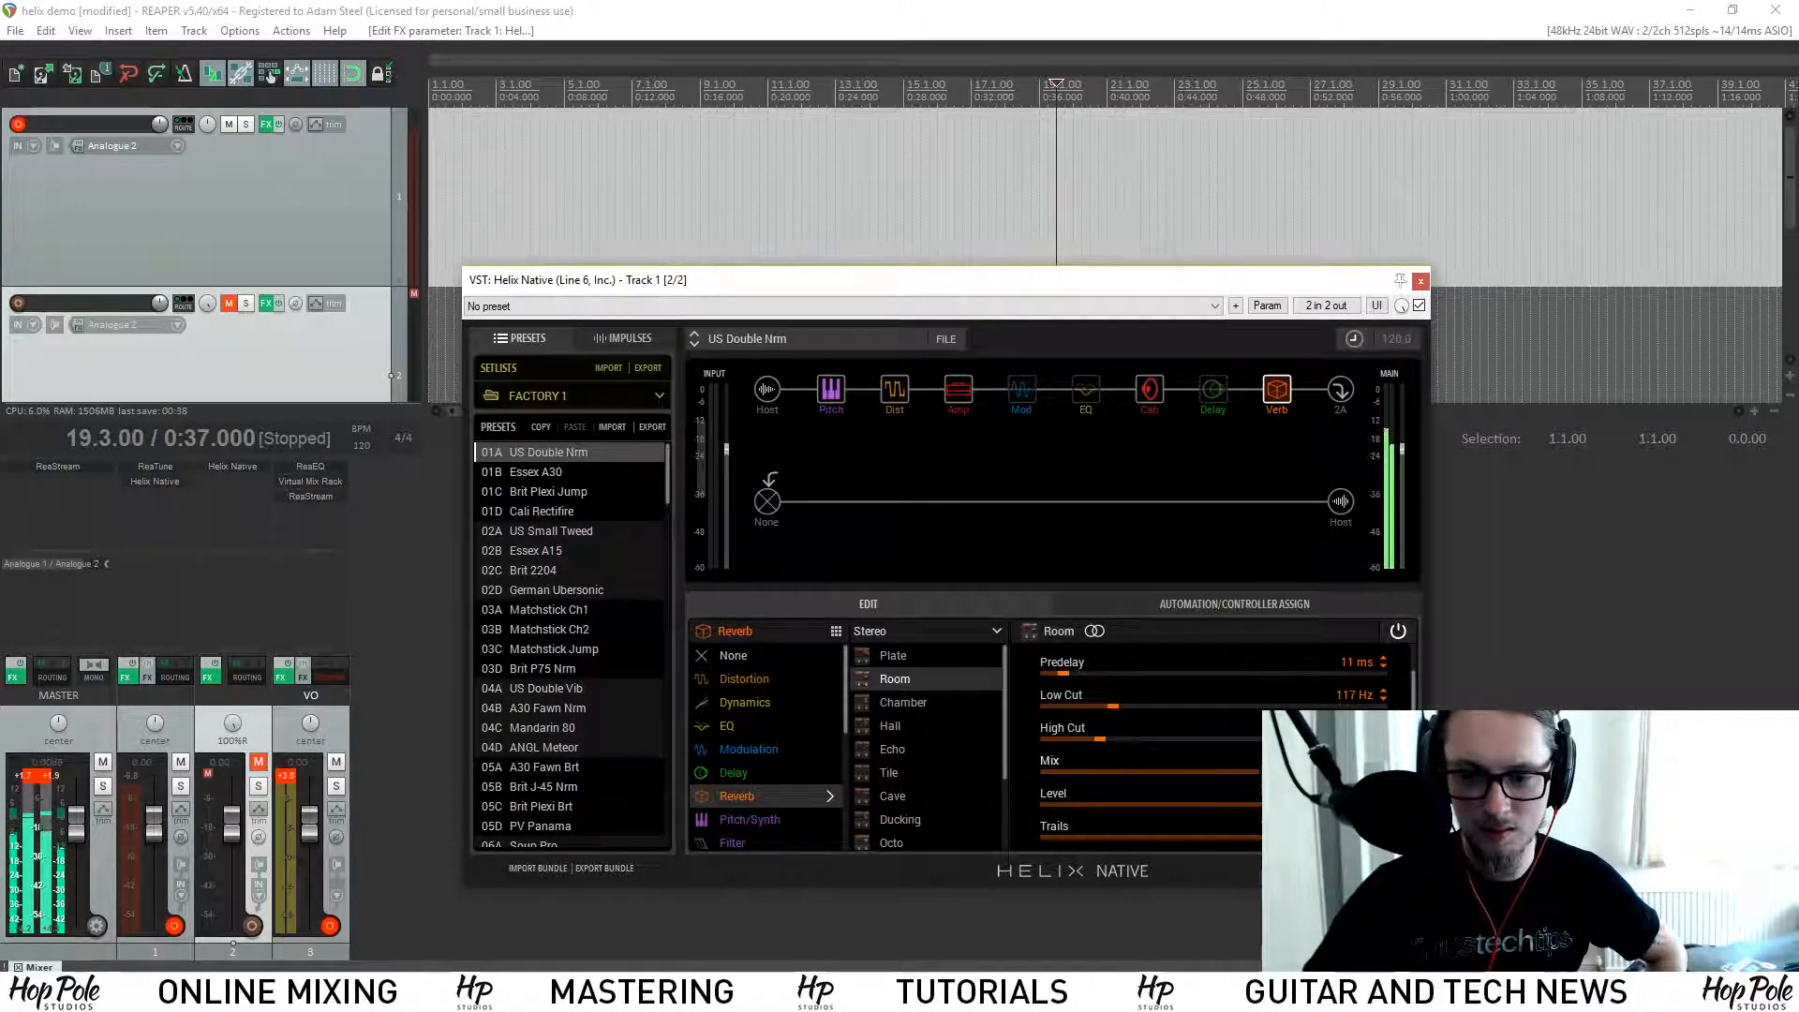
Step: Set the 3 Note Generator's Osc1 Note to E, look through its Osc2 parameters and bypass the block
left_click(830, 391)
scroll(1413, 686, "down", 3)
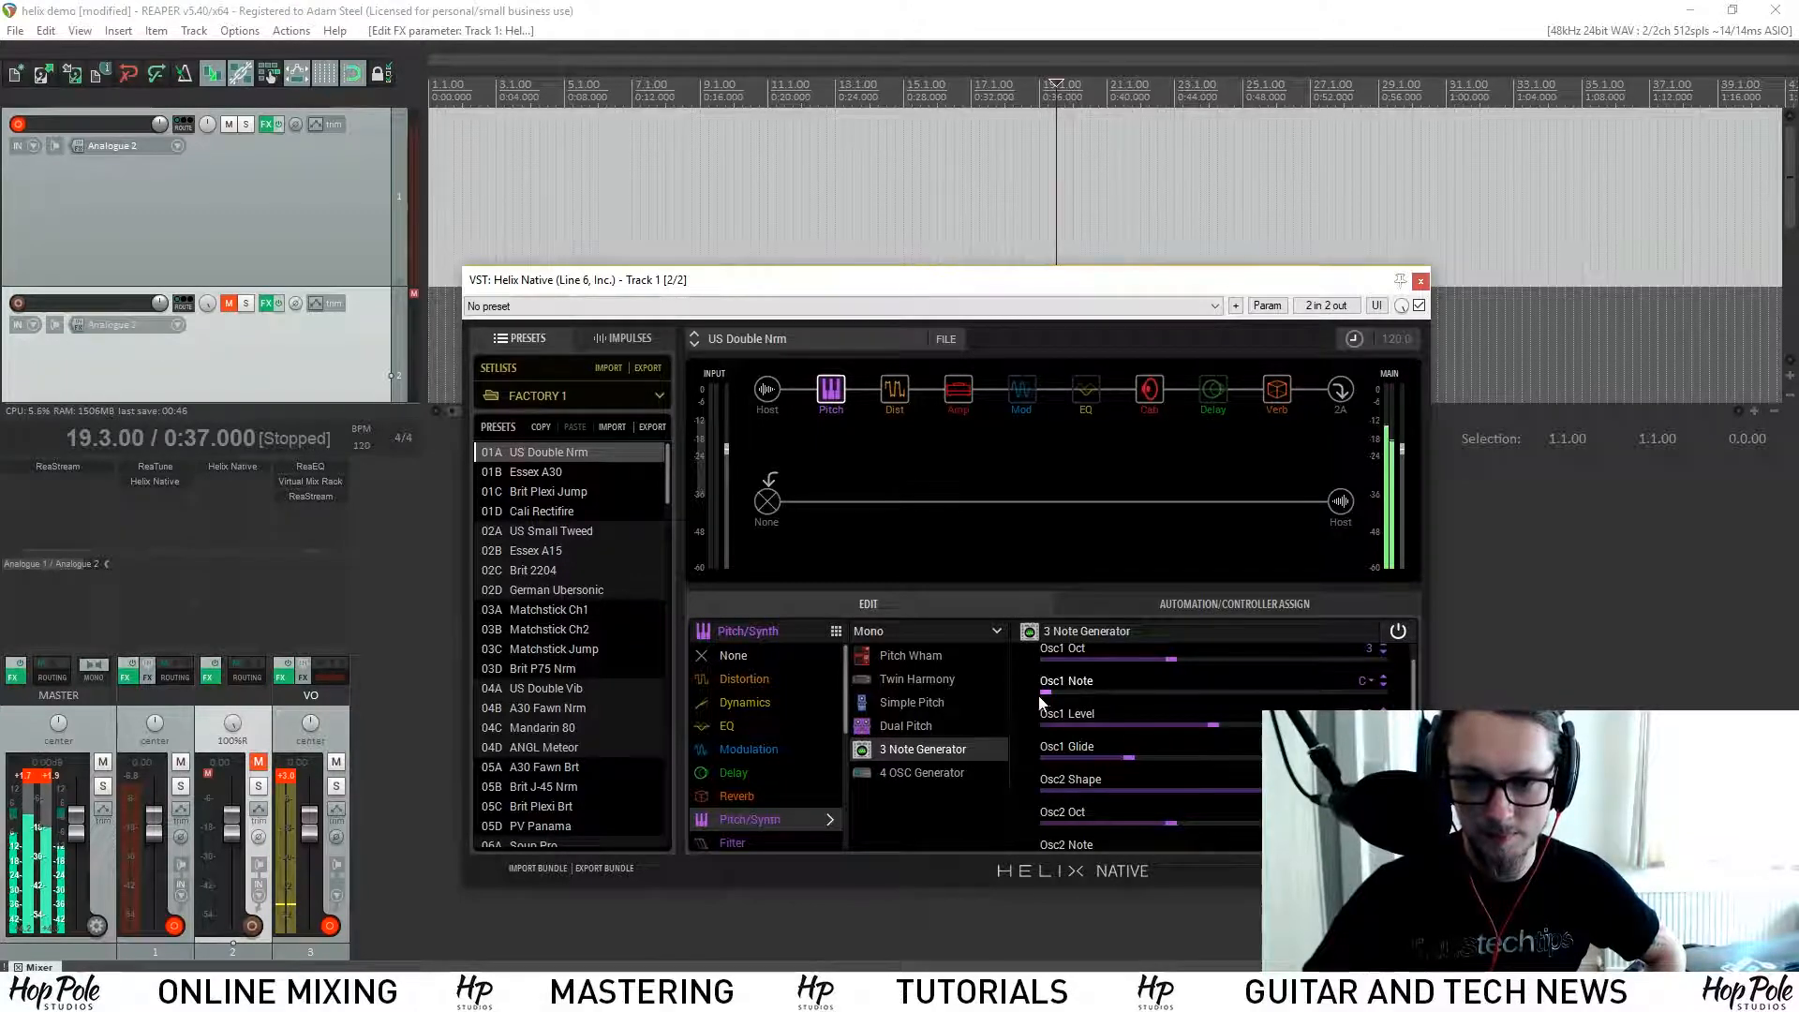
left_click_drag(1084, 701, 1176, 699)
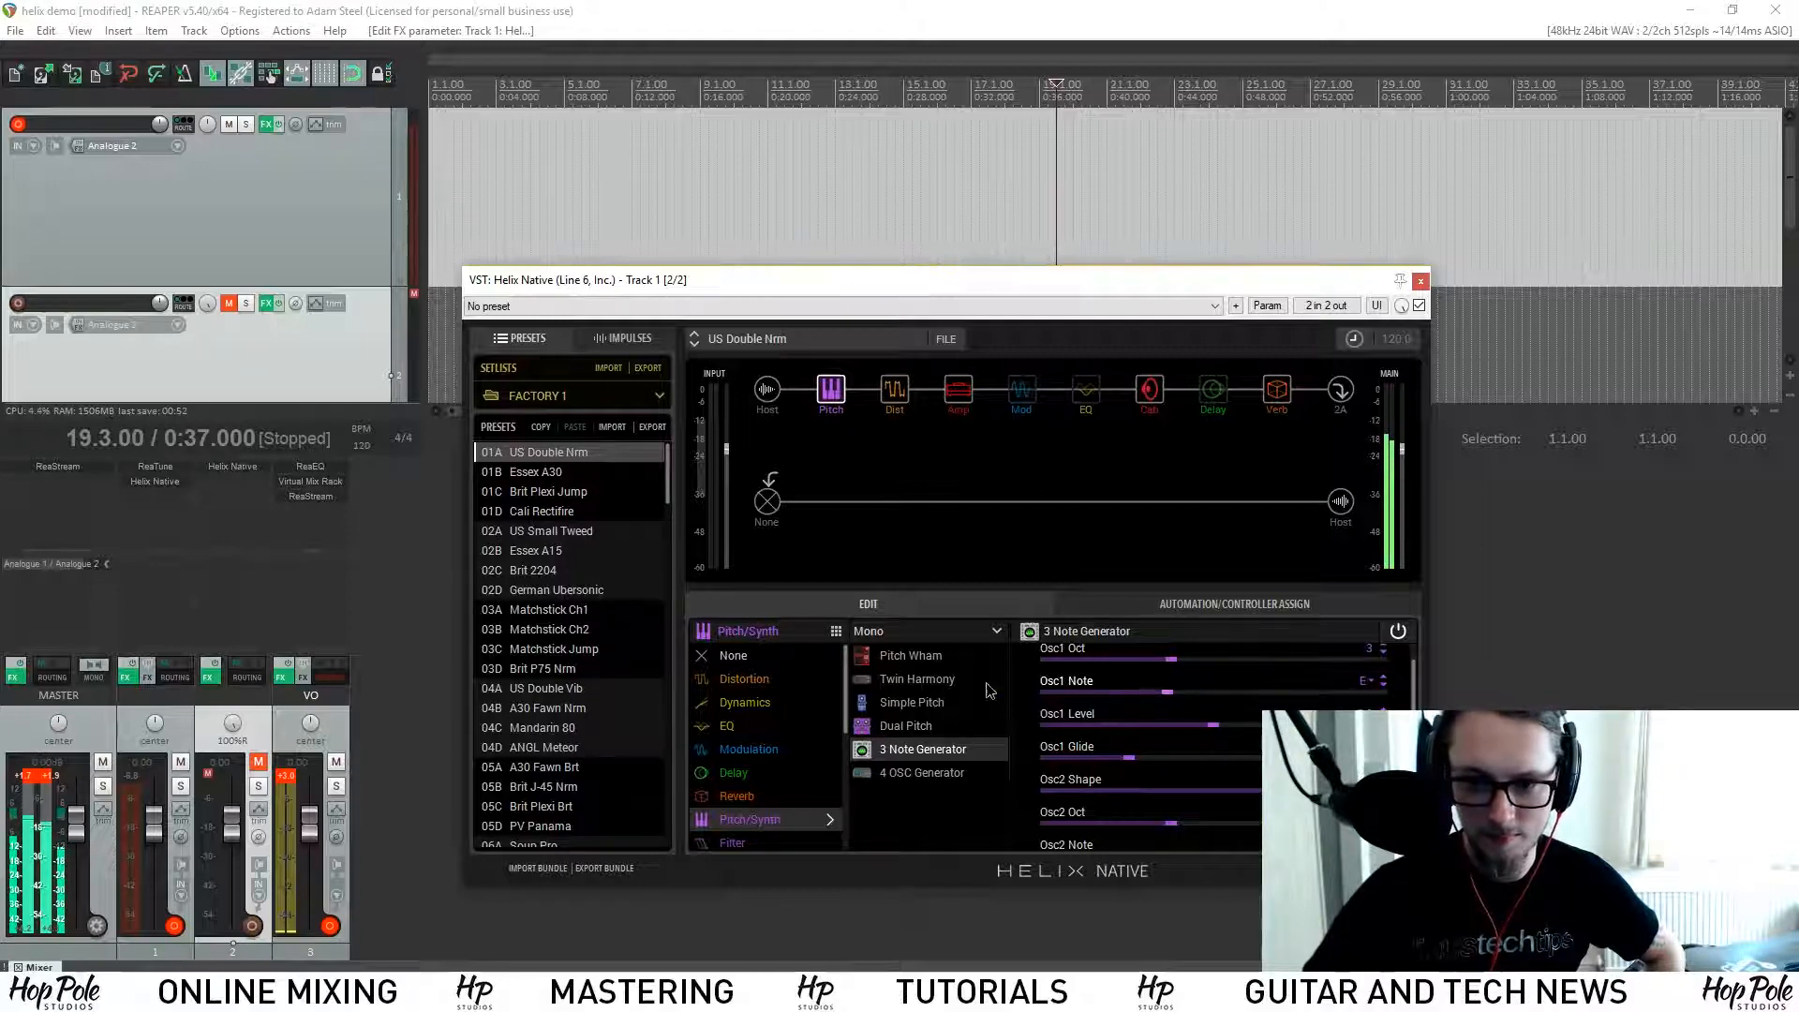
scroll(1406, 674, "down", 2)
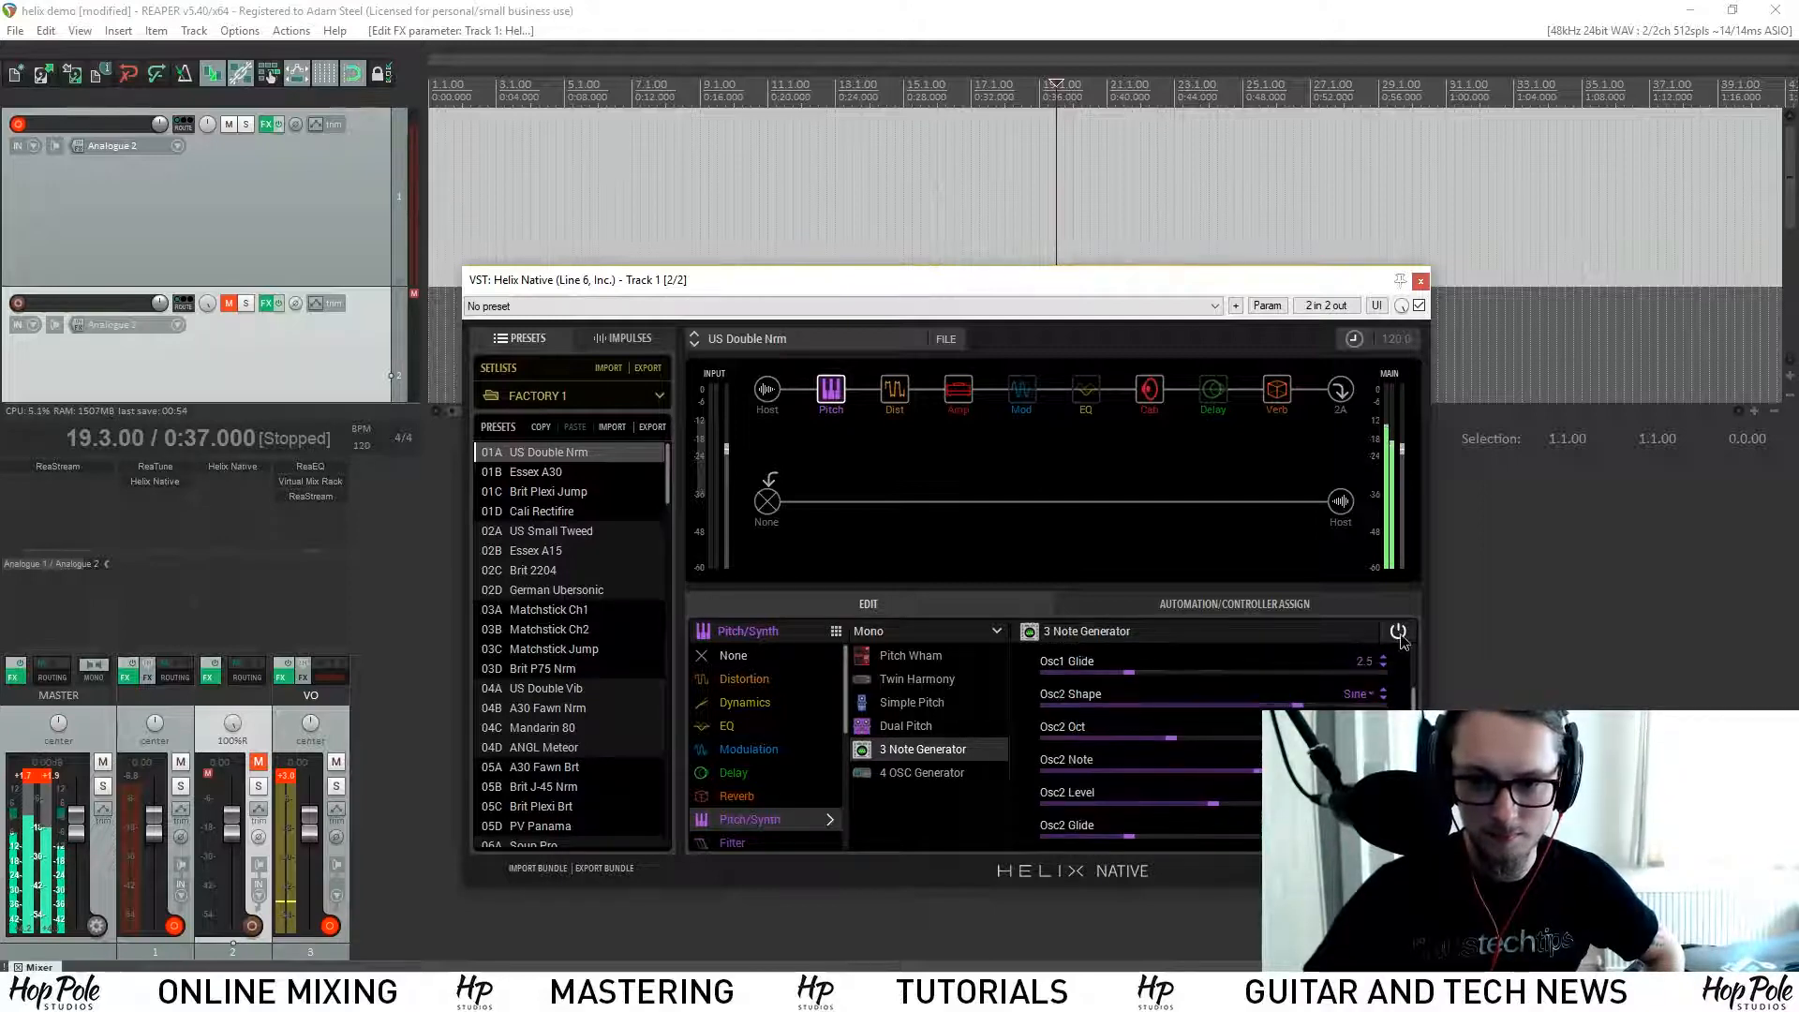
scroll(766, 777, "down", 1)
Step: Audition the mono Mutant Filter, Mystery Filter and Auto Filter in the first block, with the Dist block bypassed
left_click(729, 774)
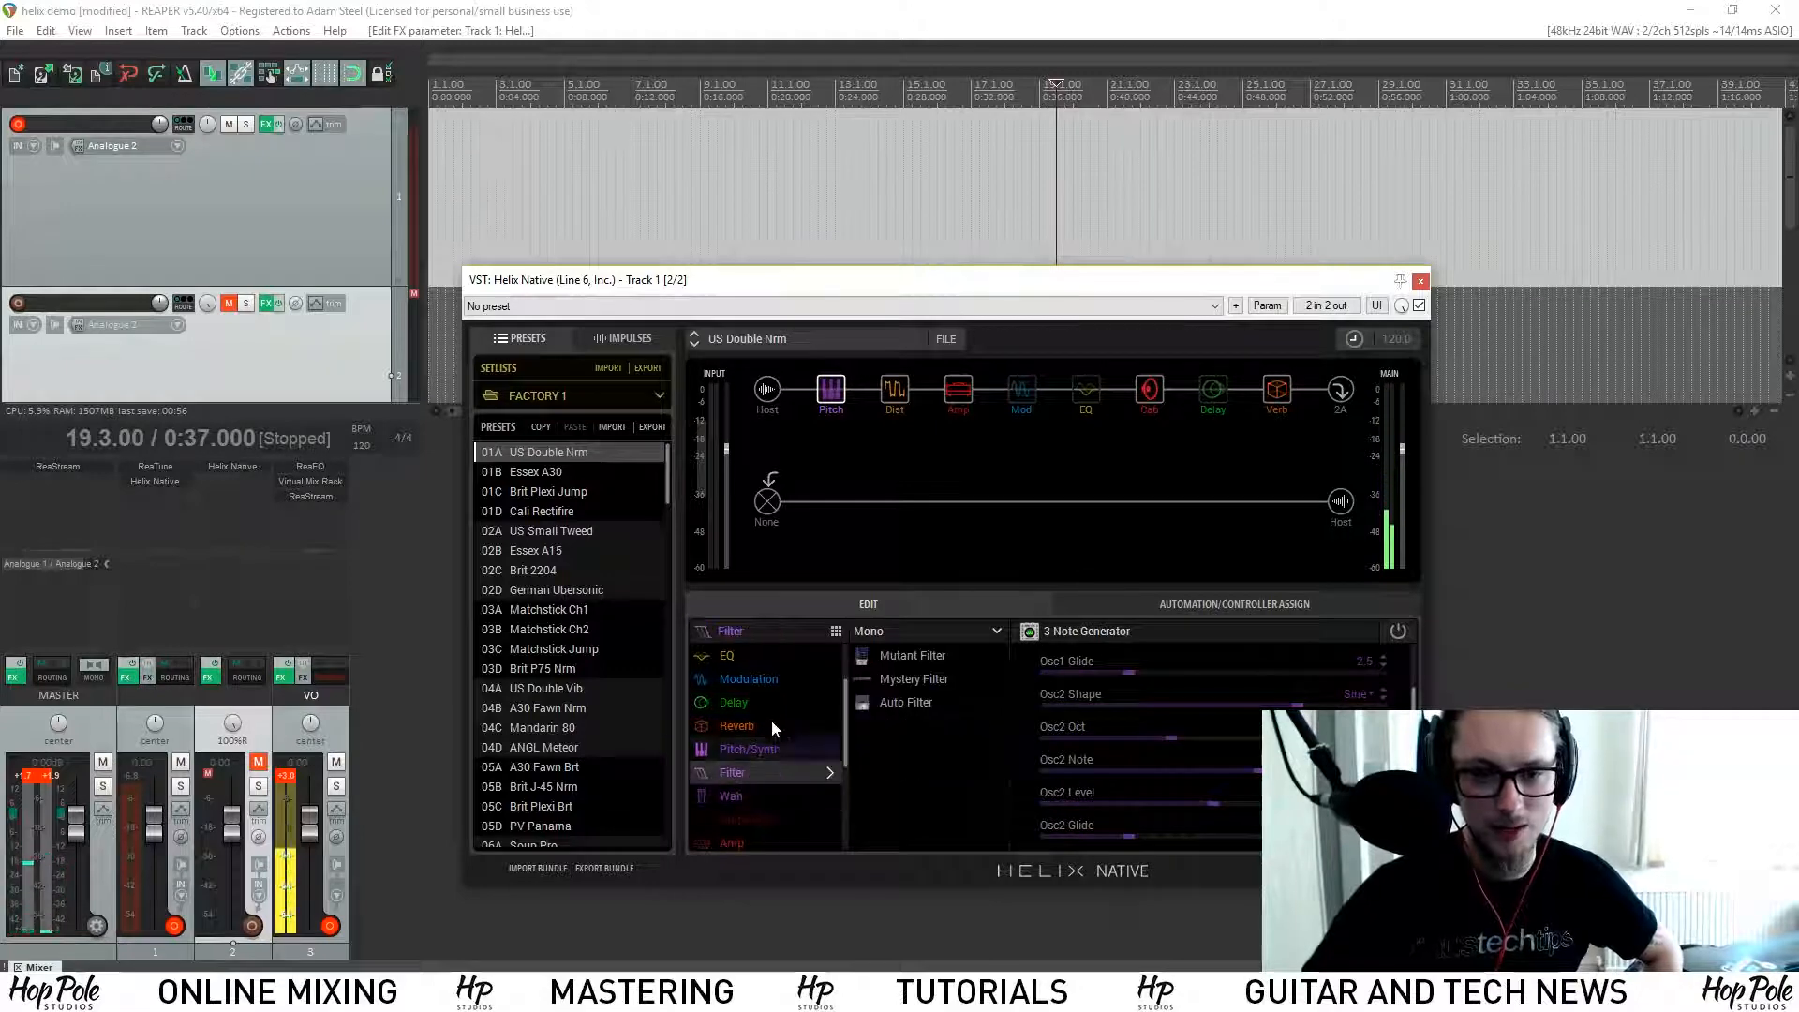
left_click(901, 656)
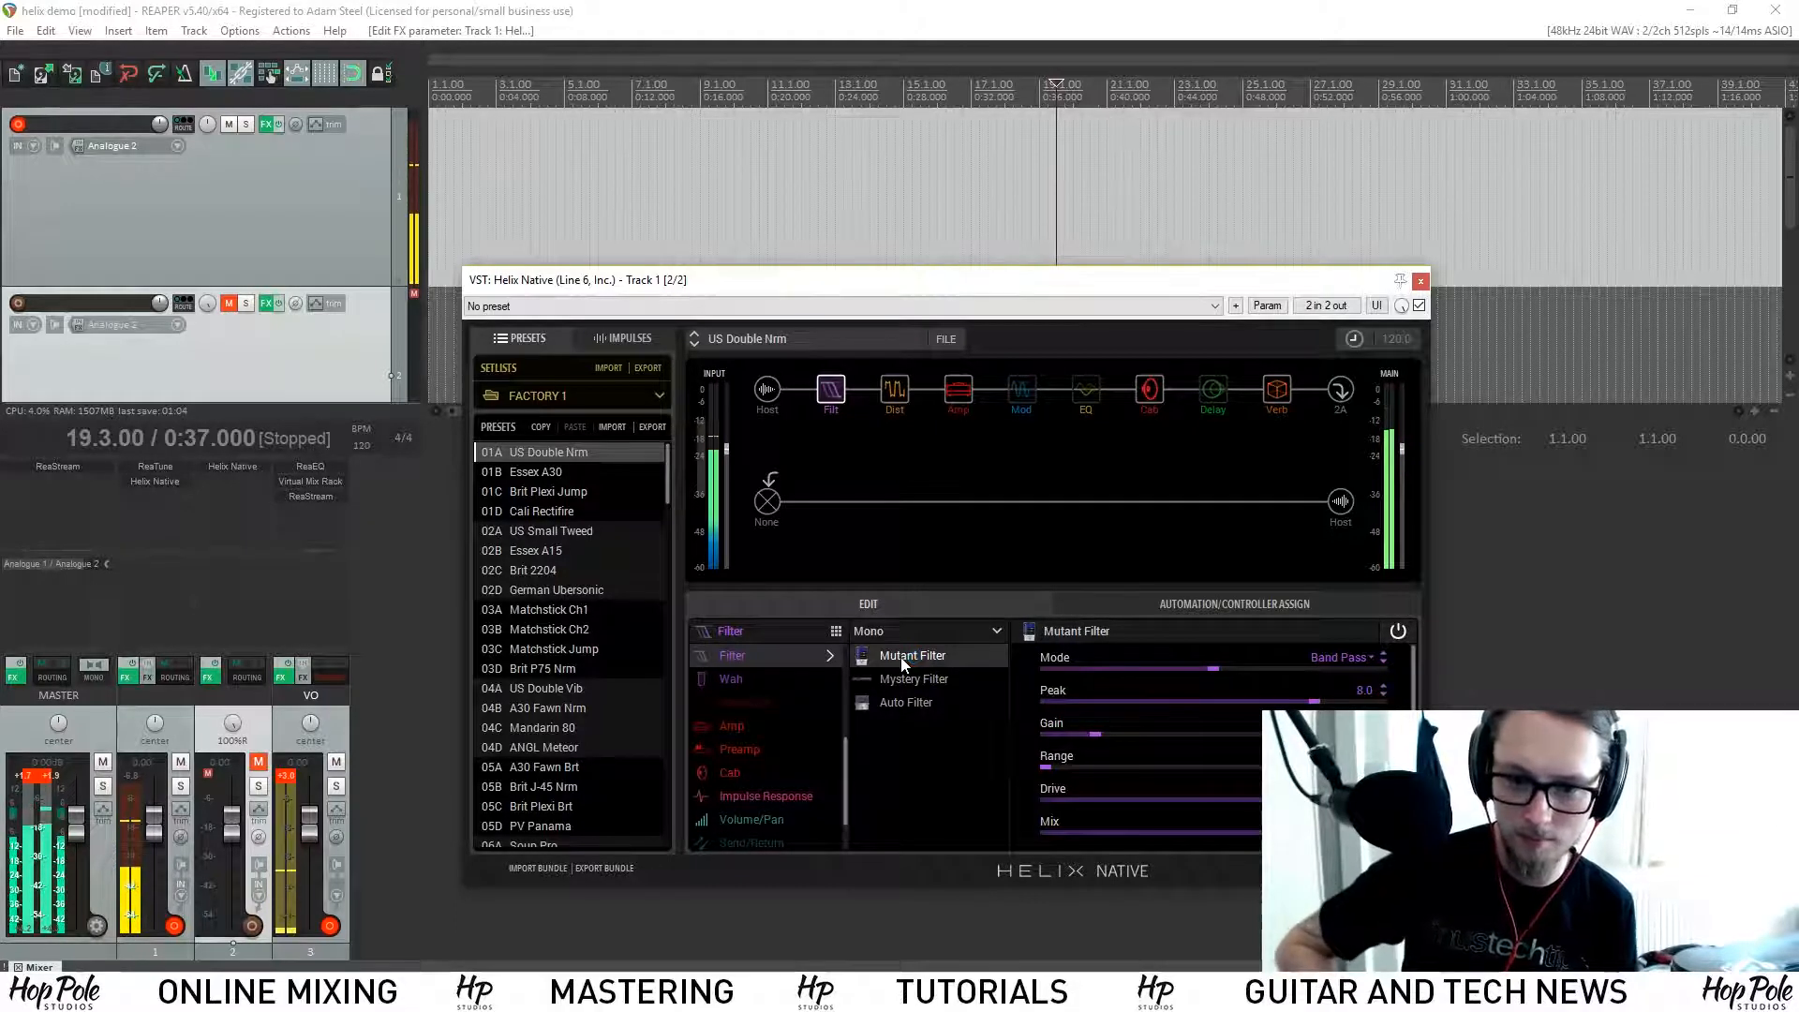
left_click(895, 368)
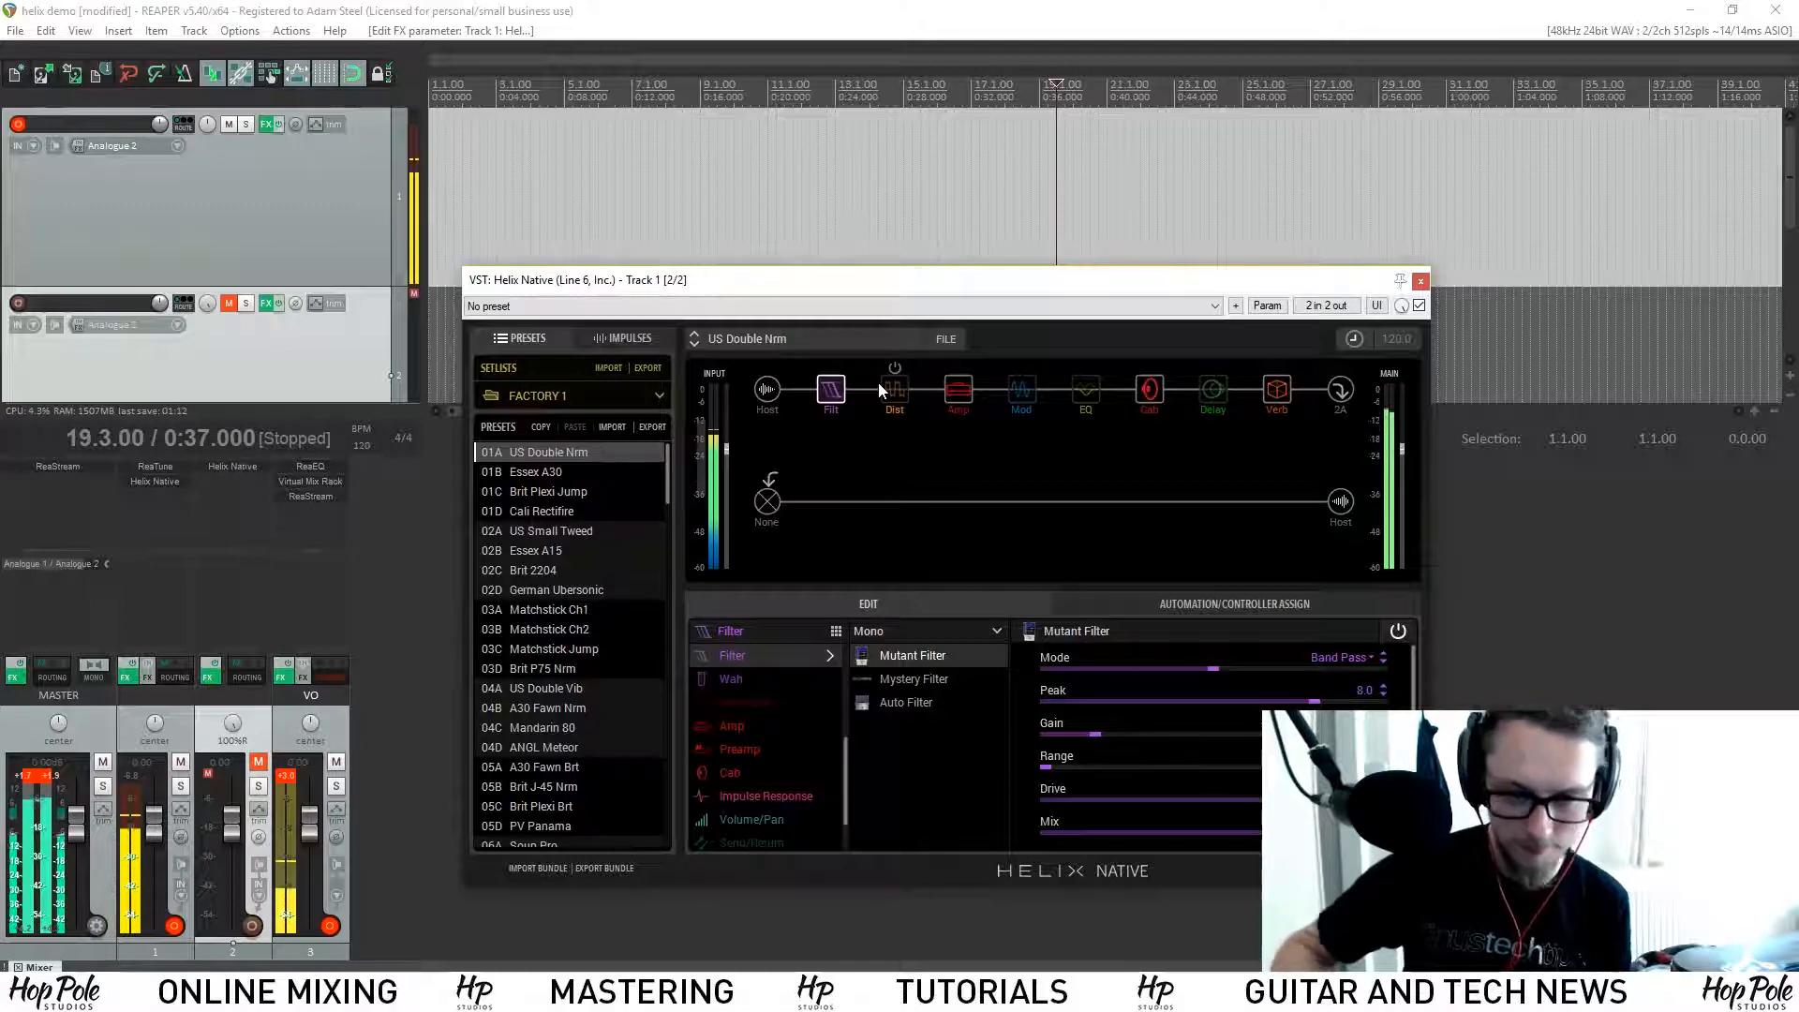
left_click(886, 677)
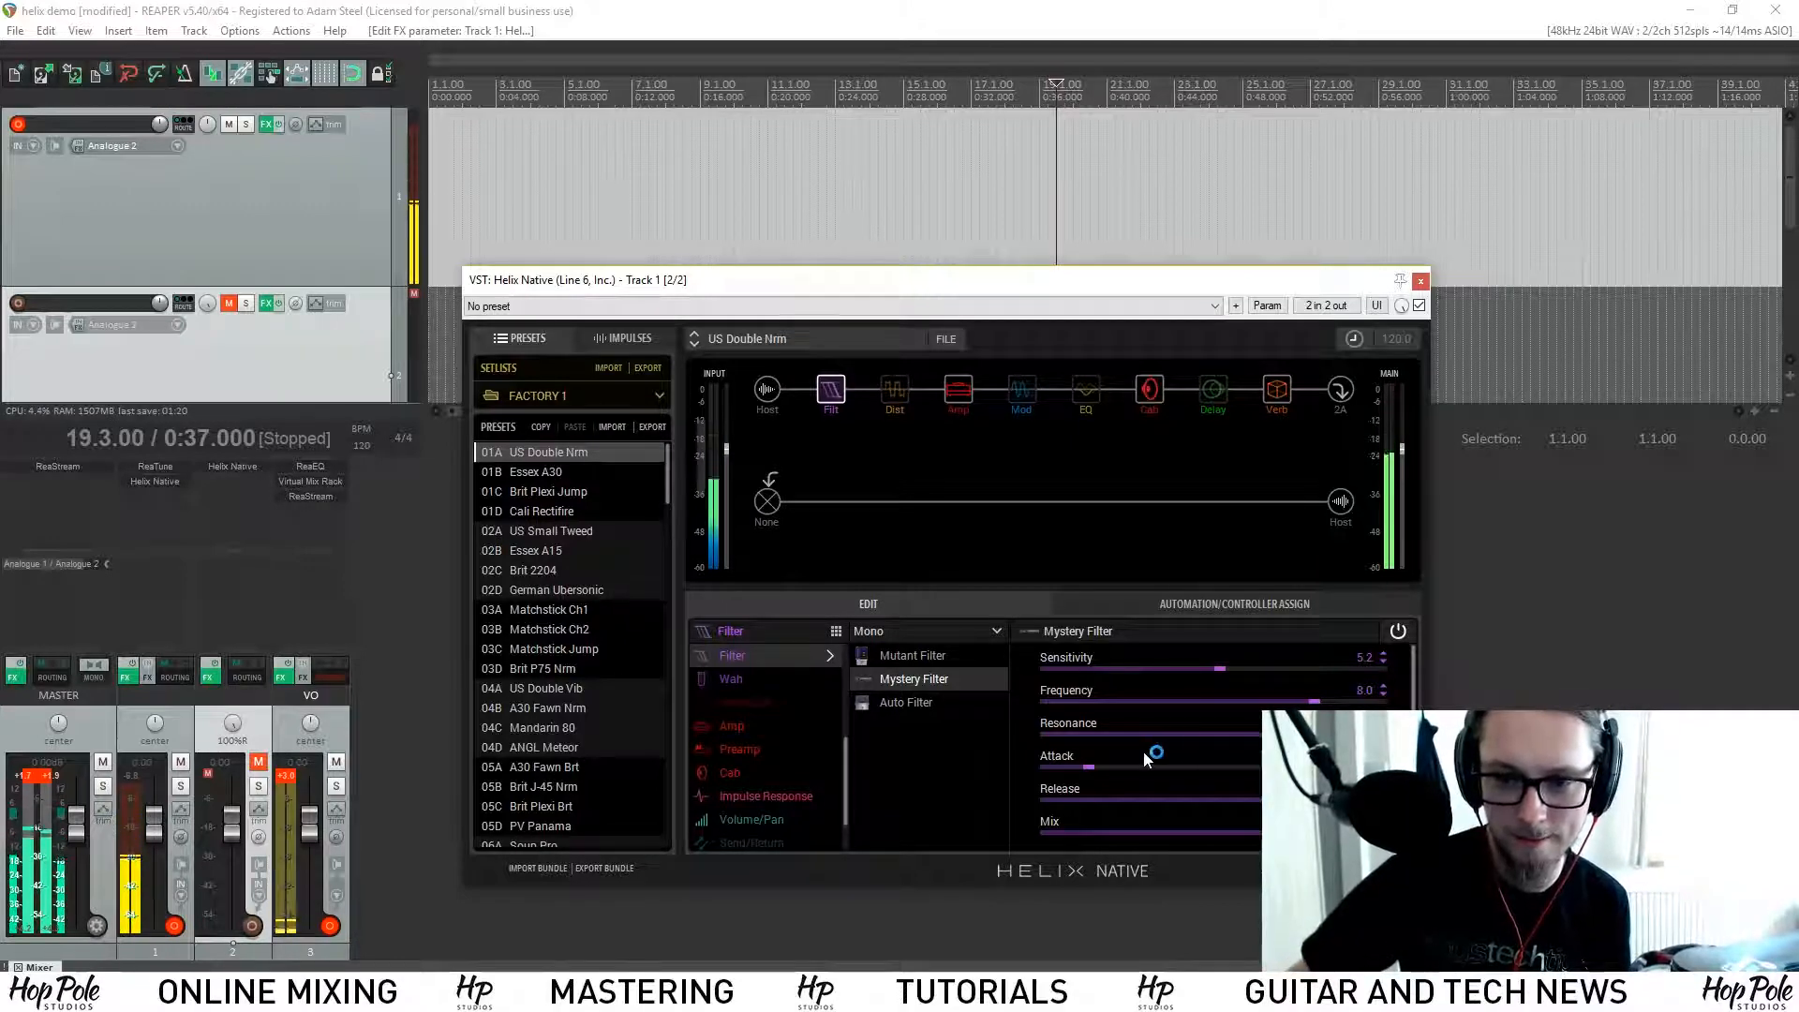
left_click(896, 705)
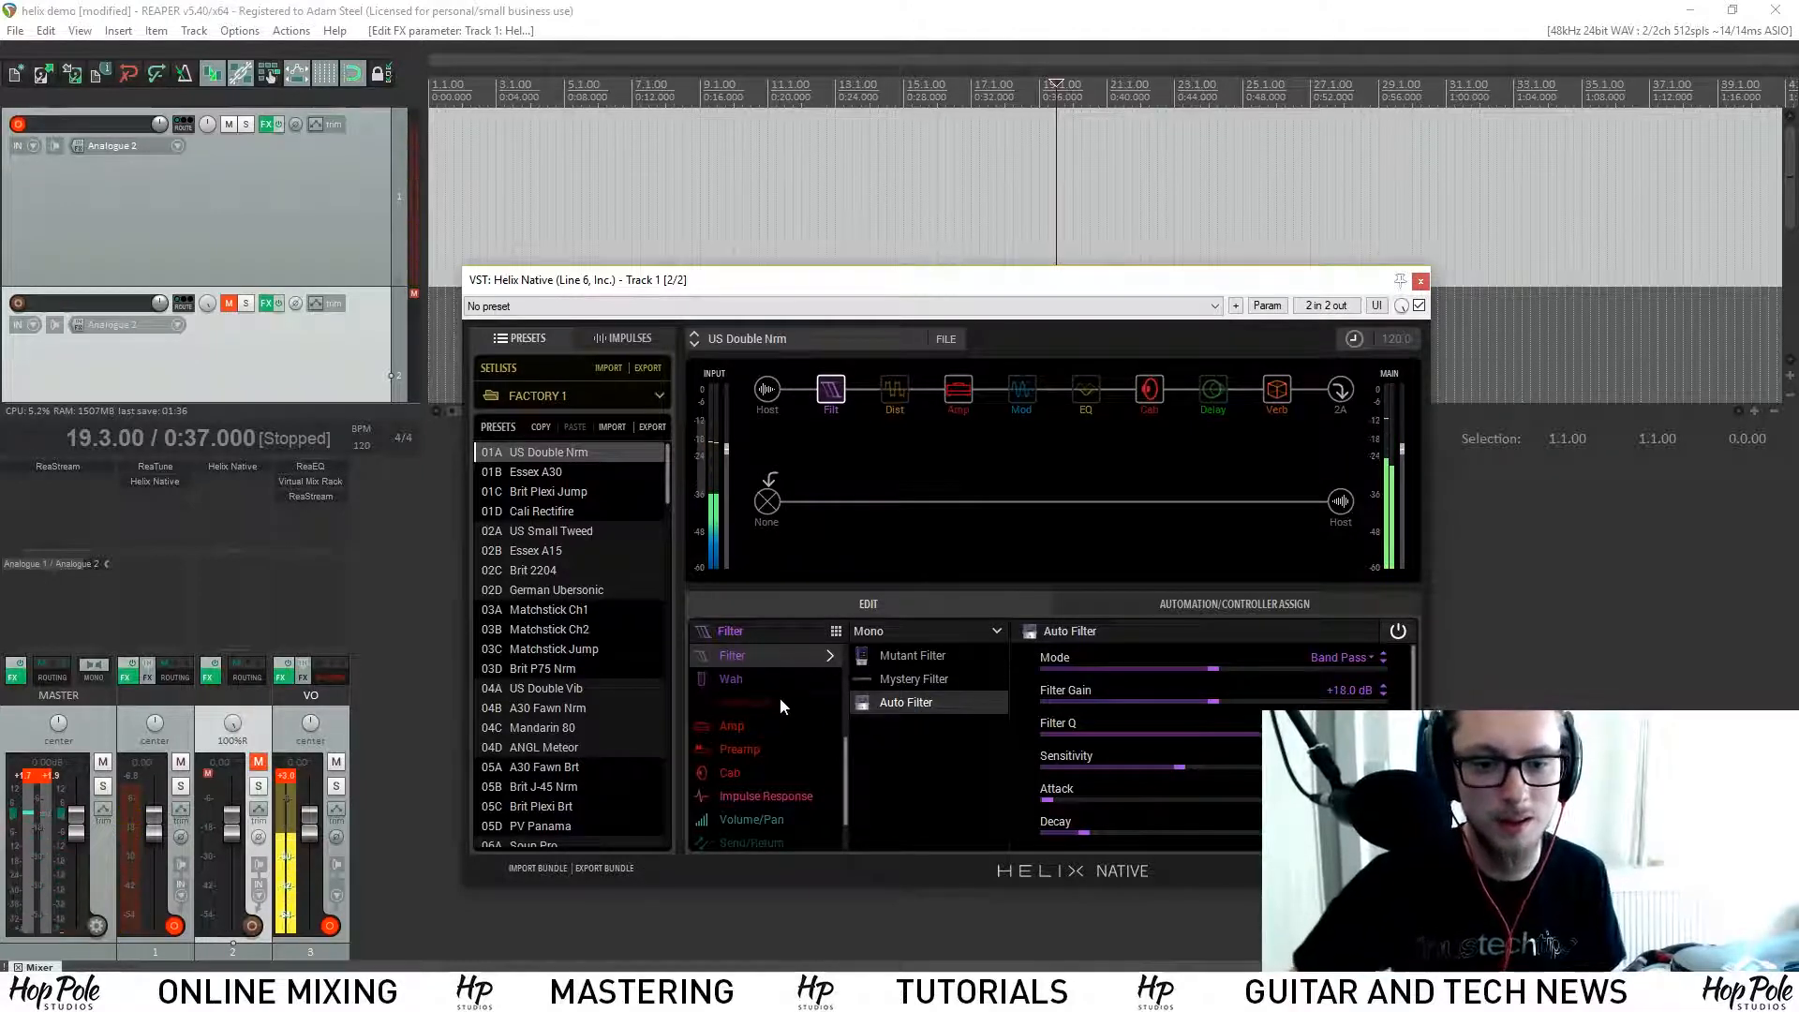
Step: Audition the mono UK Wah 846 and Throaty models with Position sweeps, leaving Throaty selected at 0 %
mouse_move(760, 678)
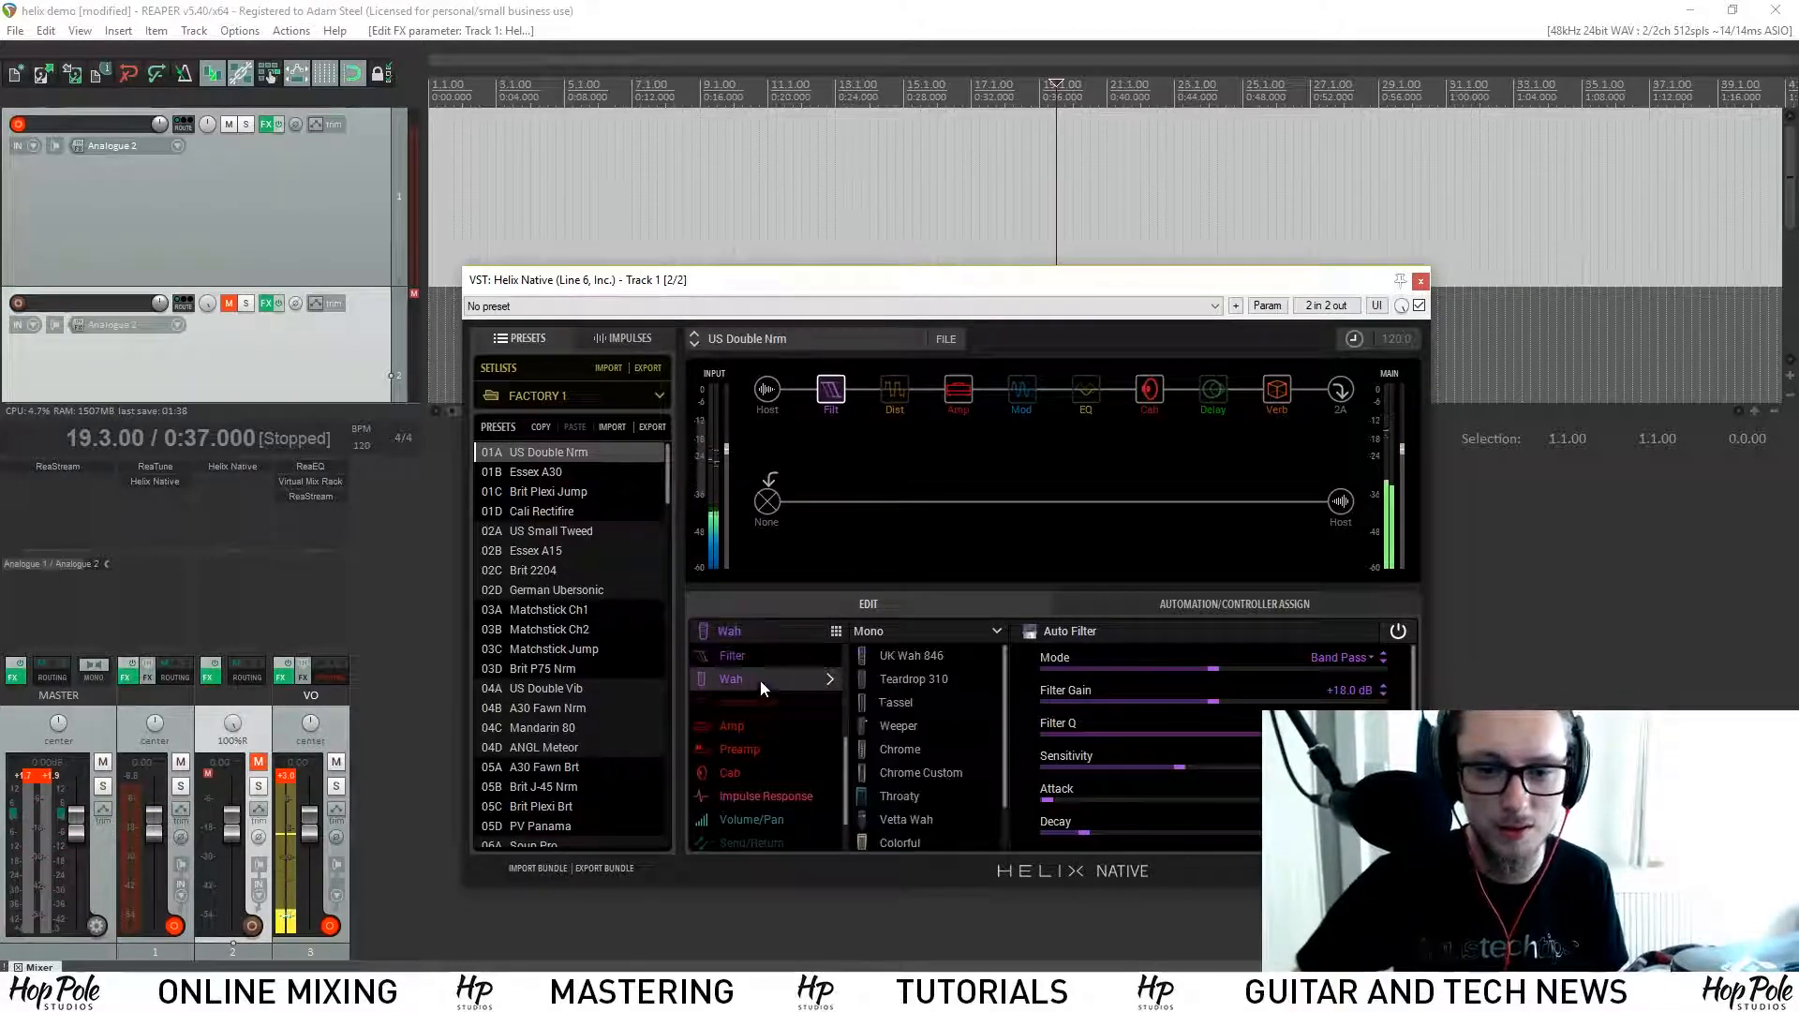
left_click(926, 658)
left_click_drag(1046, 668, 1152, 696)
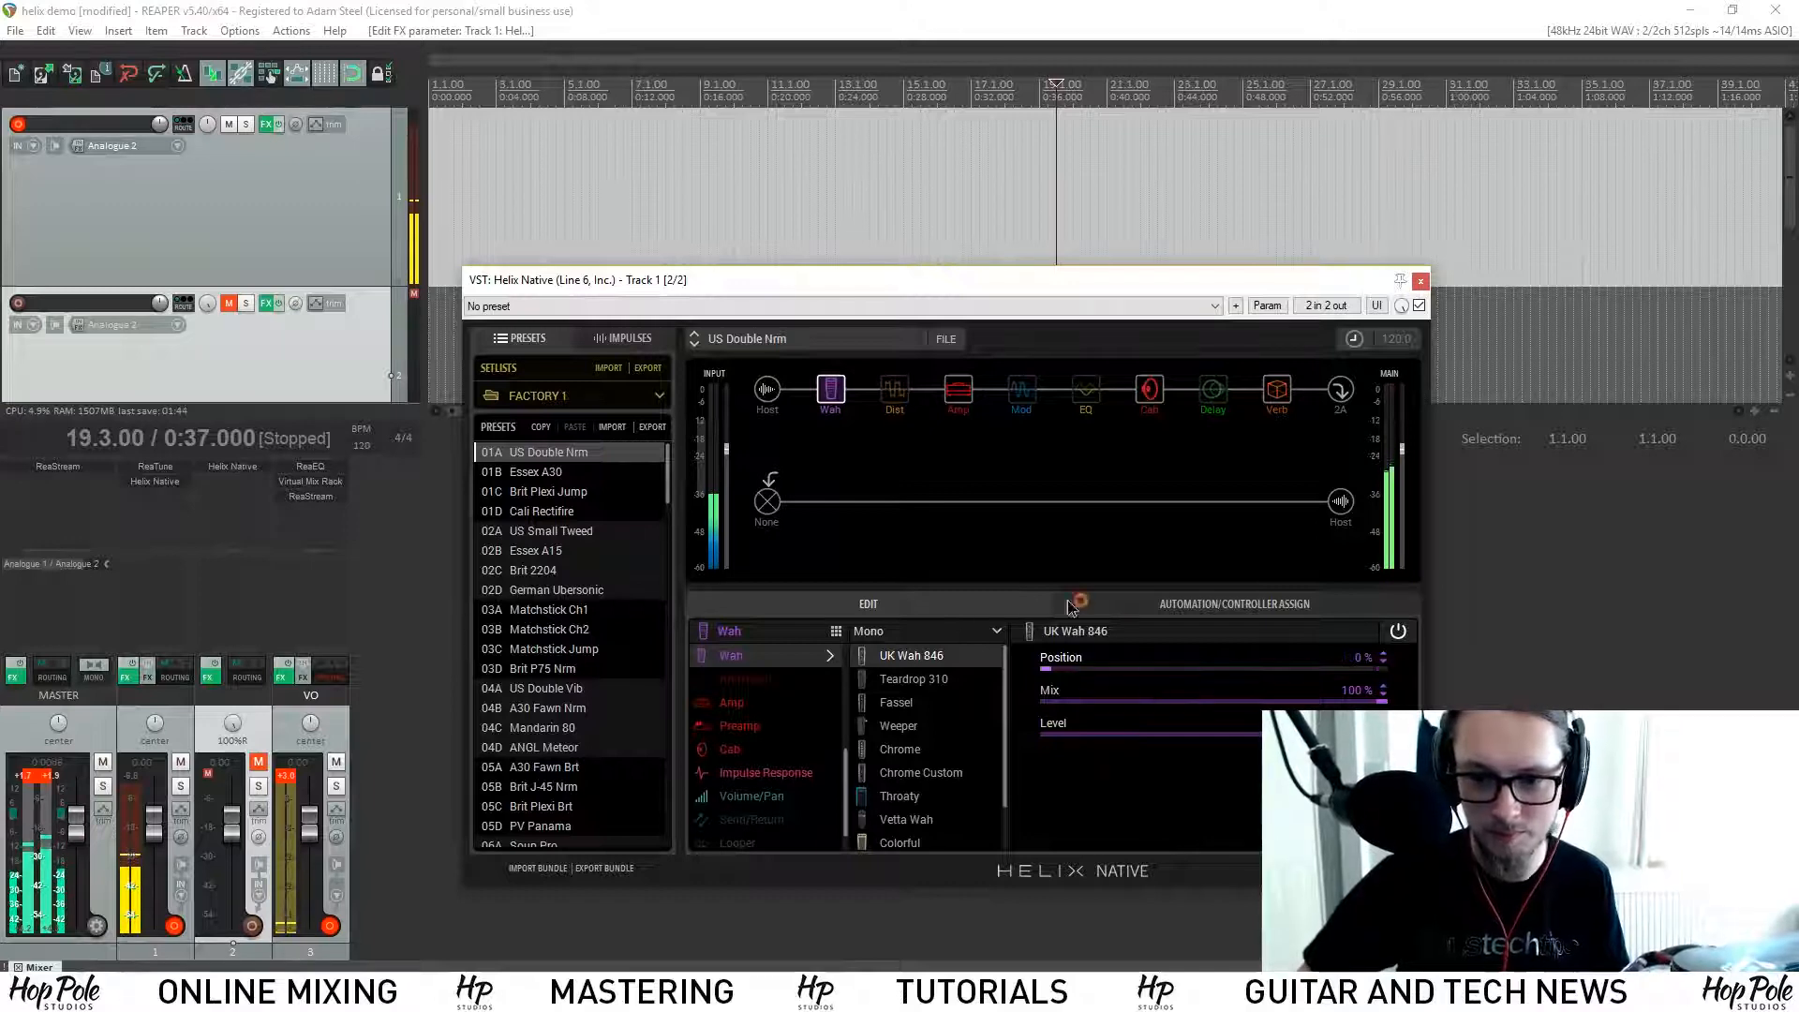
left_click(908, 794)
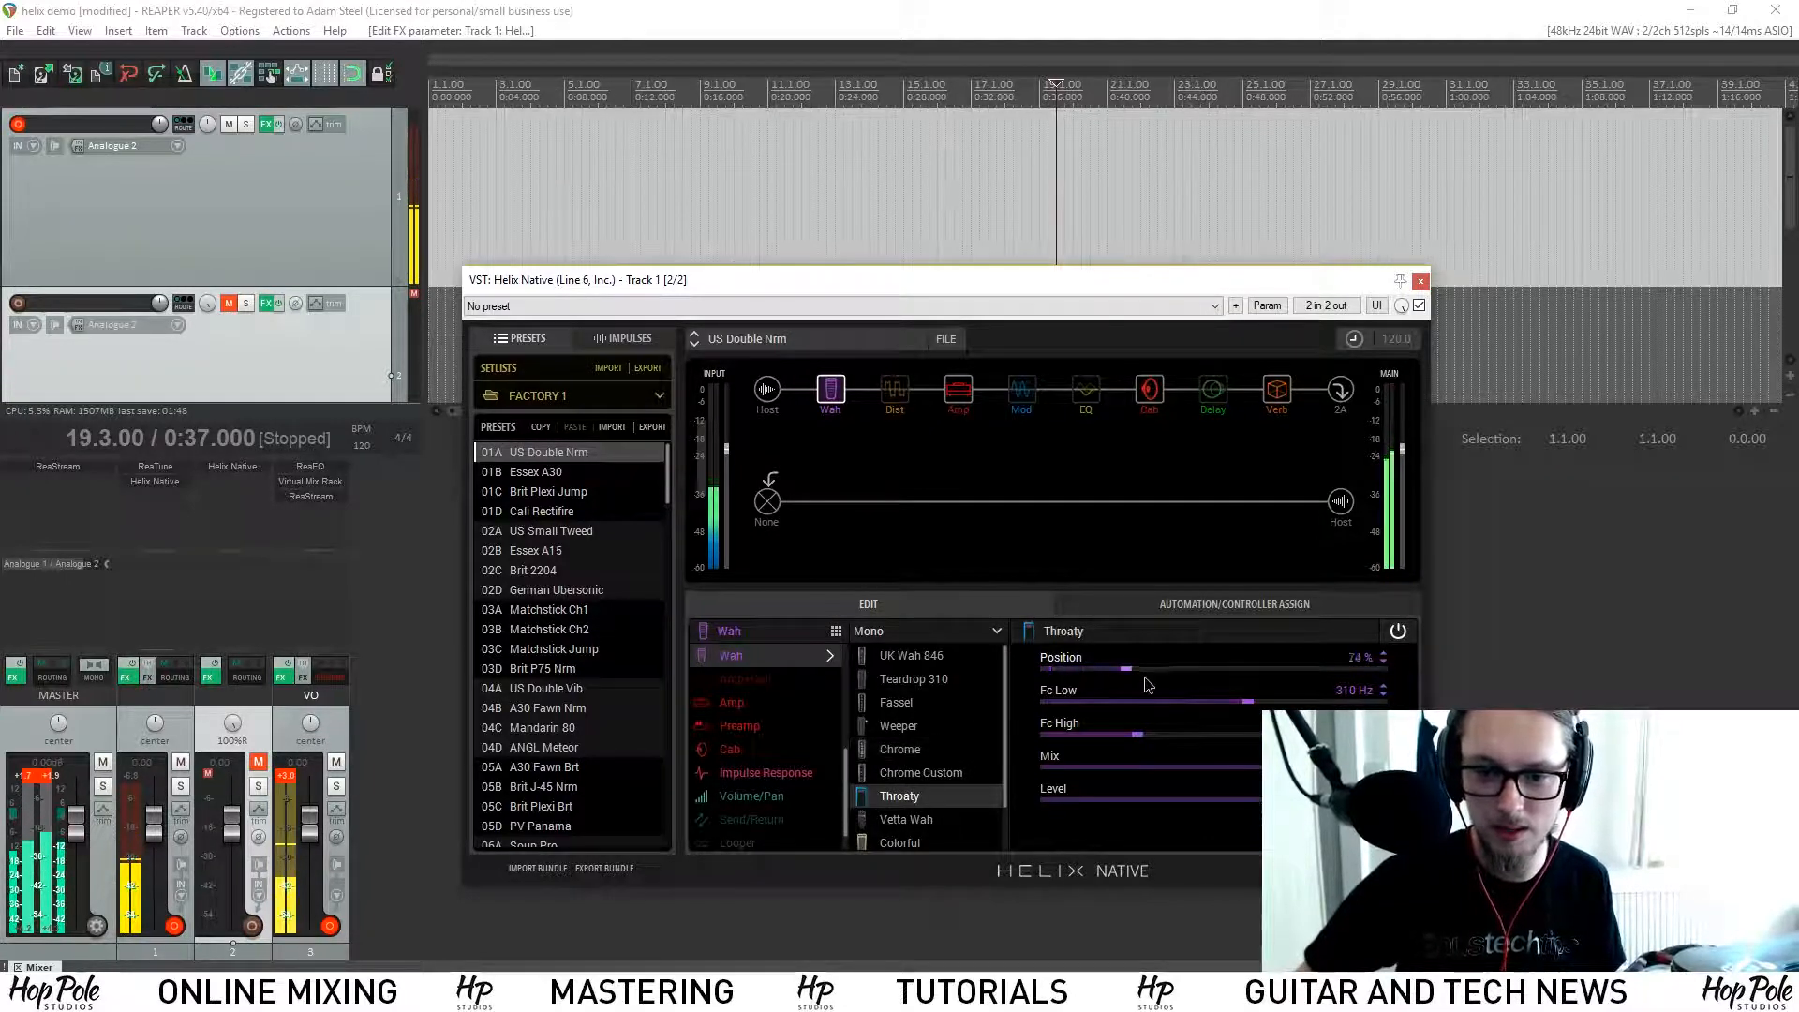
scroll(1137, 684, "up", 5)
left_click_drag(1299, 675, 1031, 712)
Step: Browse the remaining wah models and the effect categories, moving the plug-in window slightly
scroll(921, 791, "down", 2)
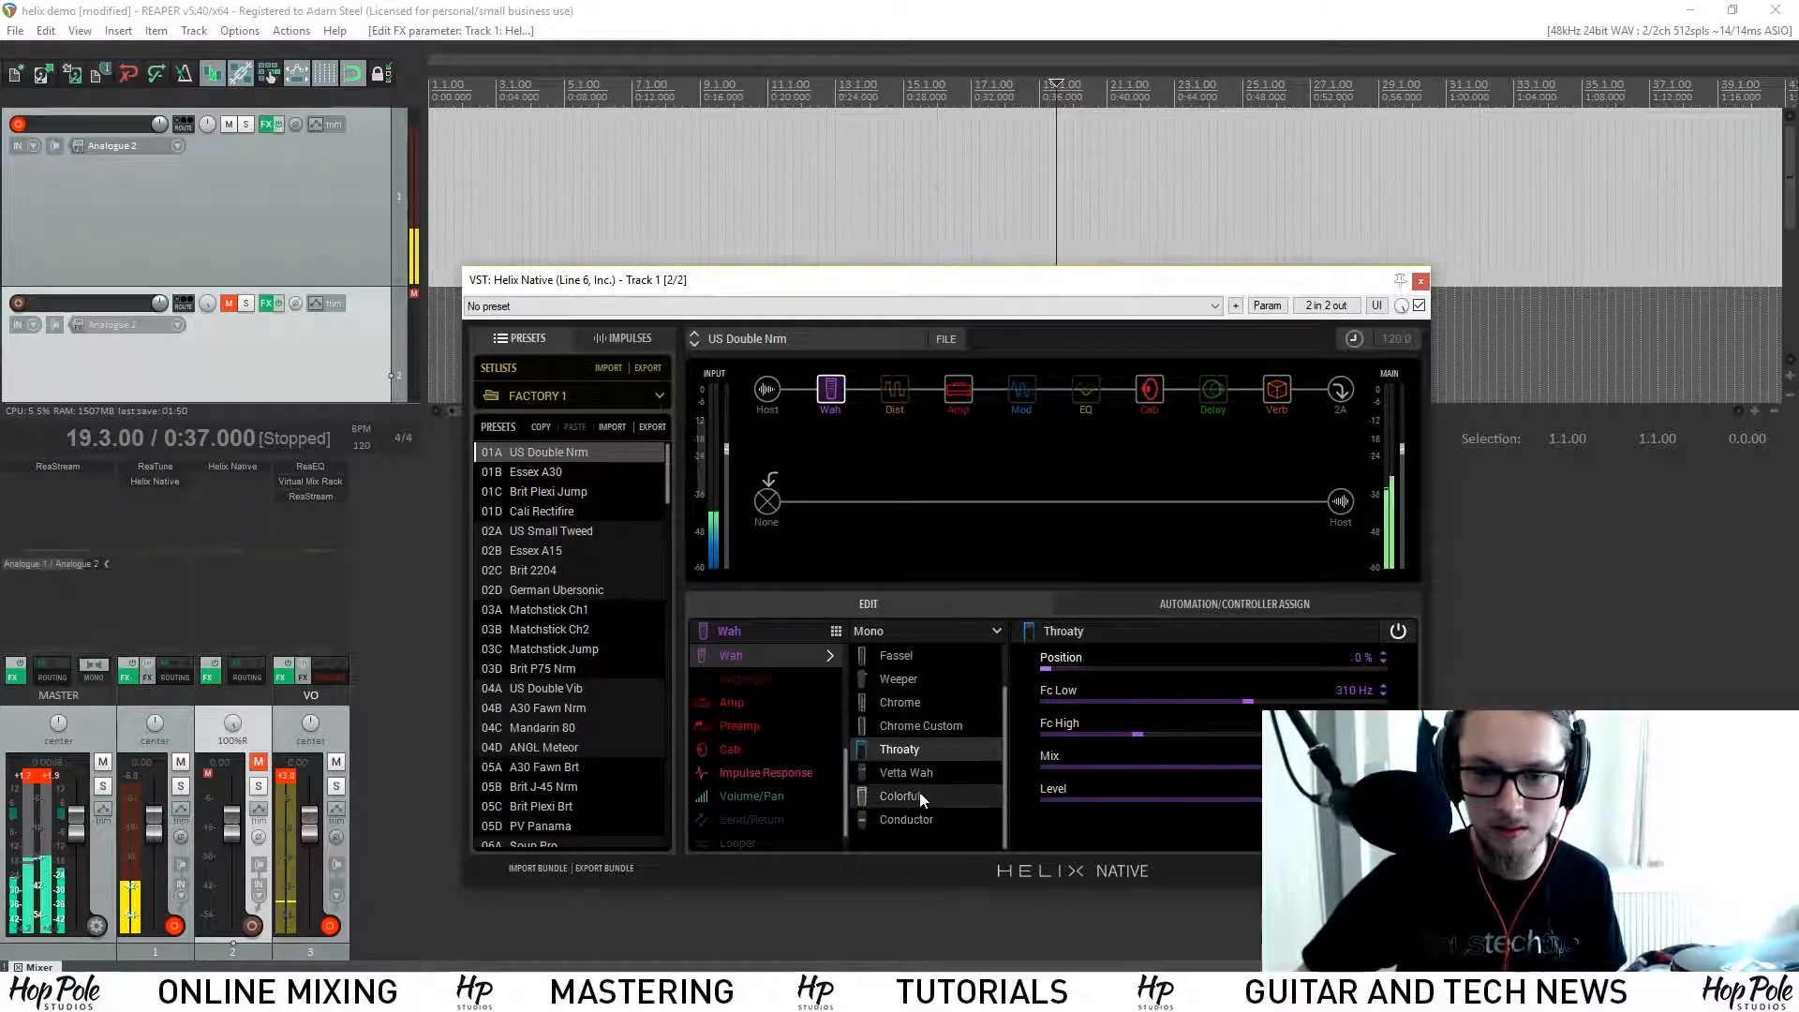
scroll(914, 778, "up", 2)
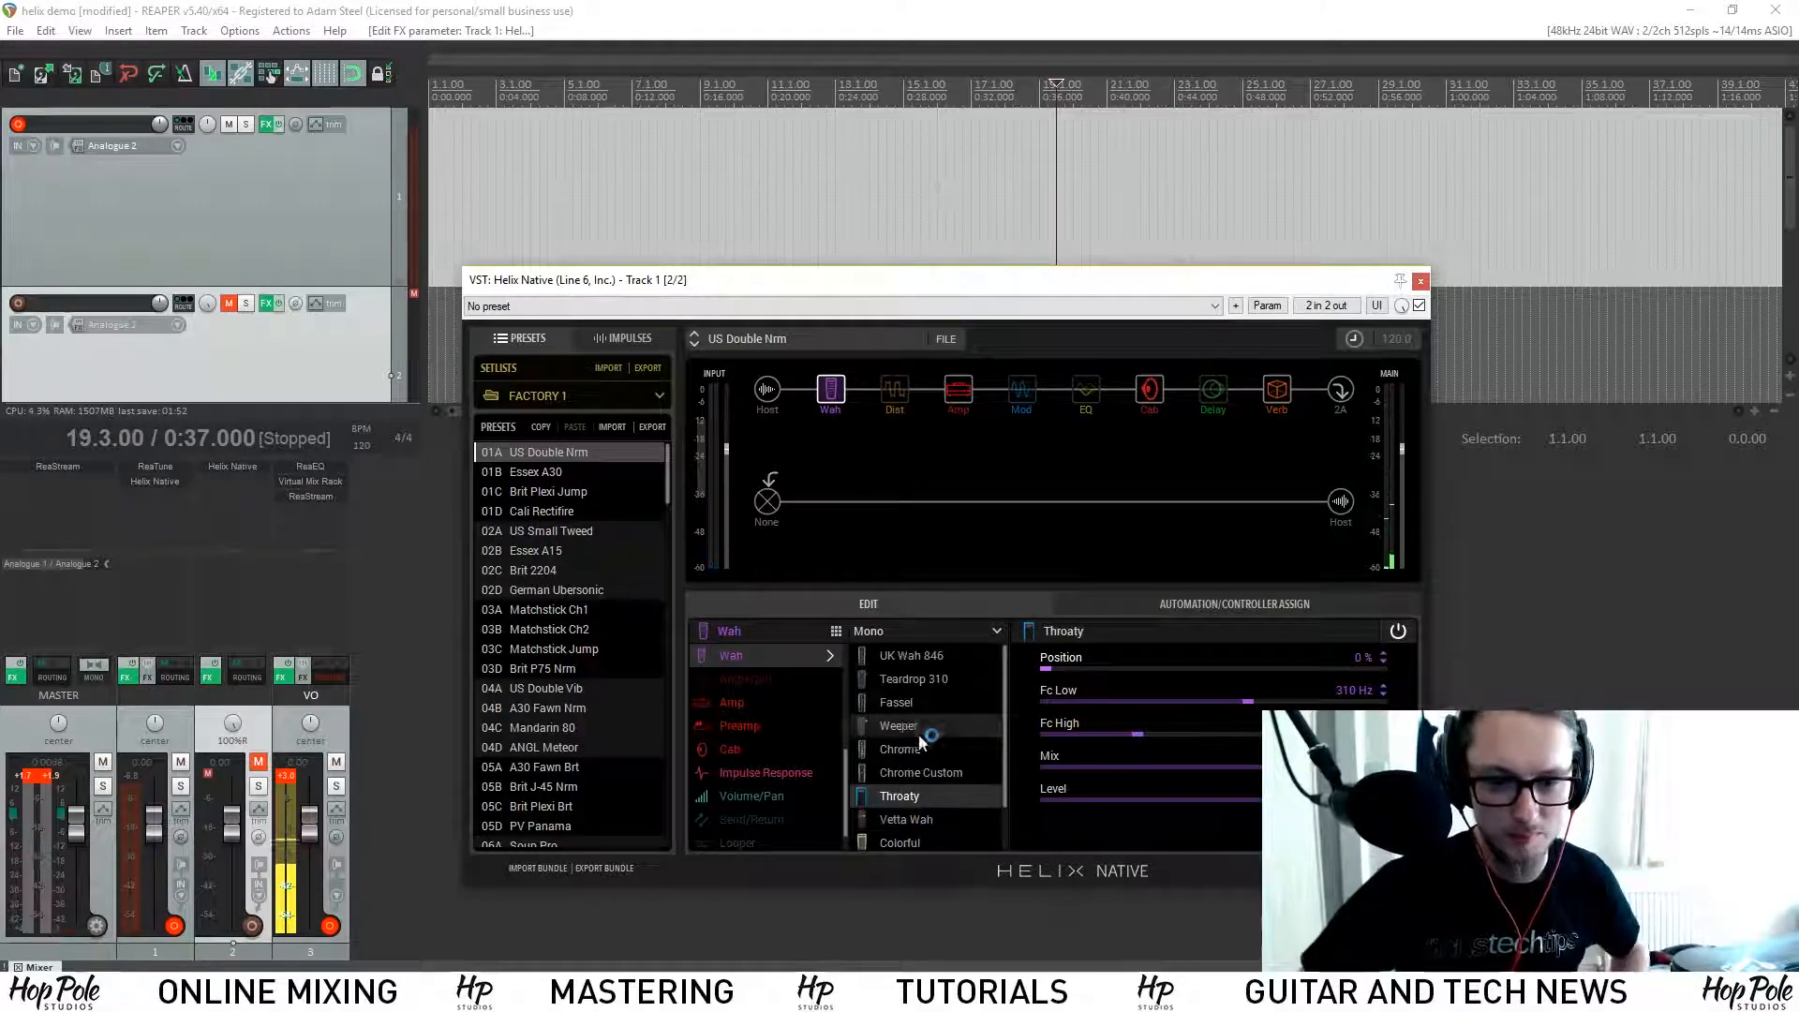
scroll(755, 782, "down", 1)
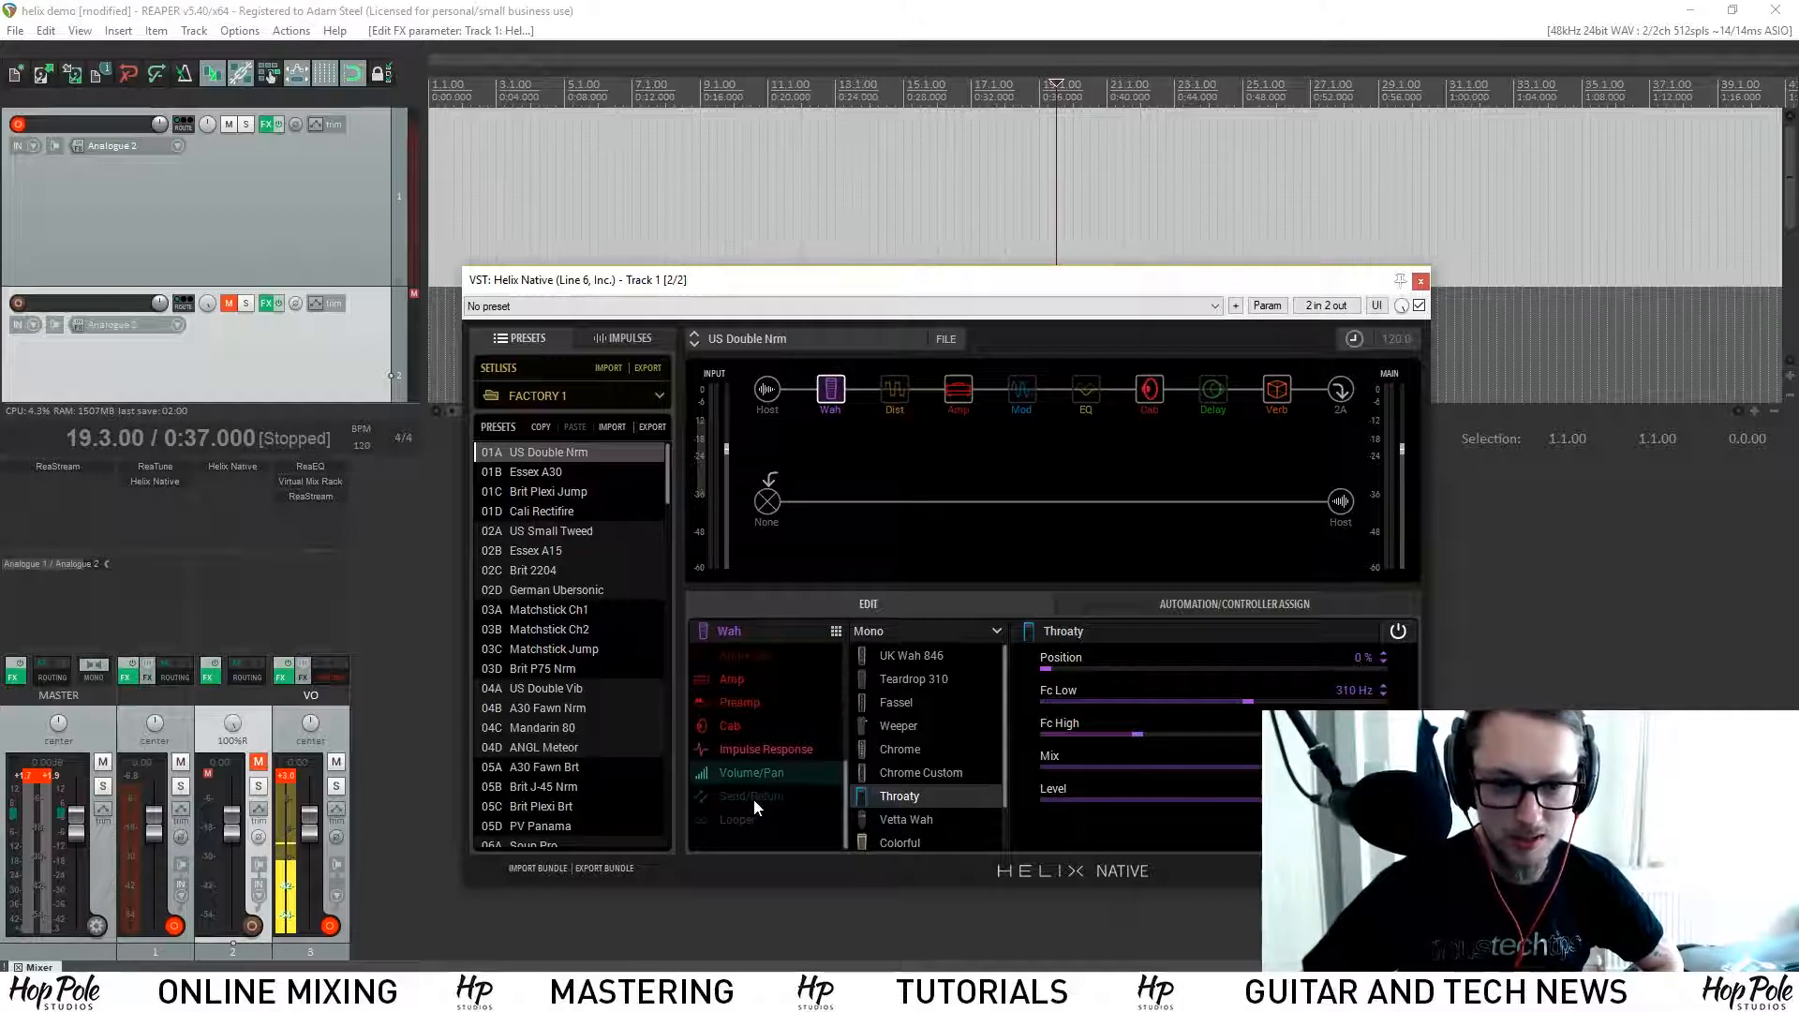
left_click_drag(864, 279, 835, 247)
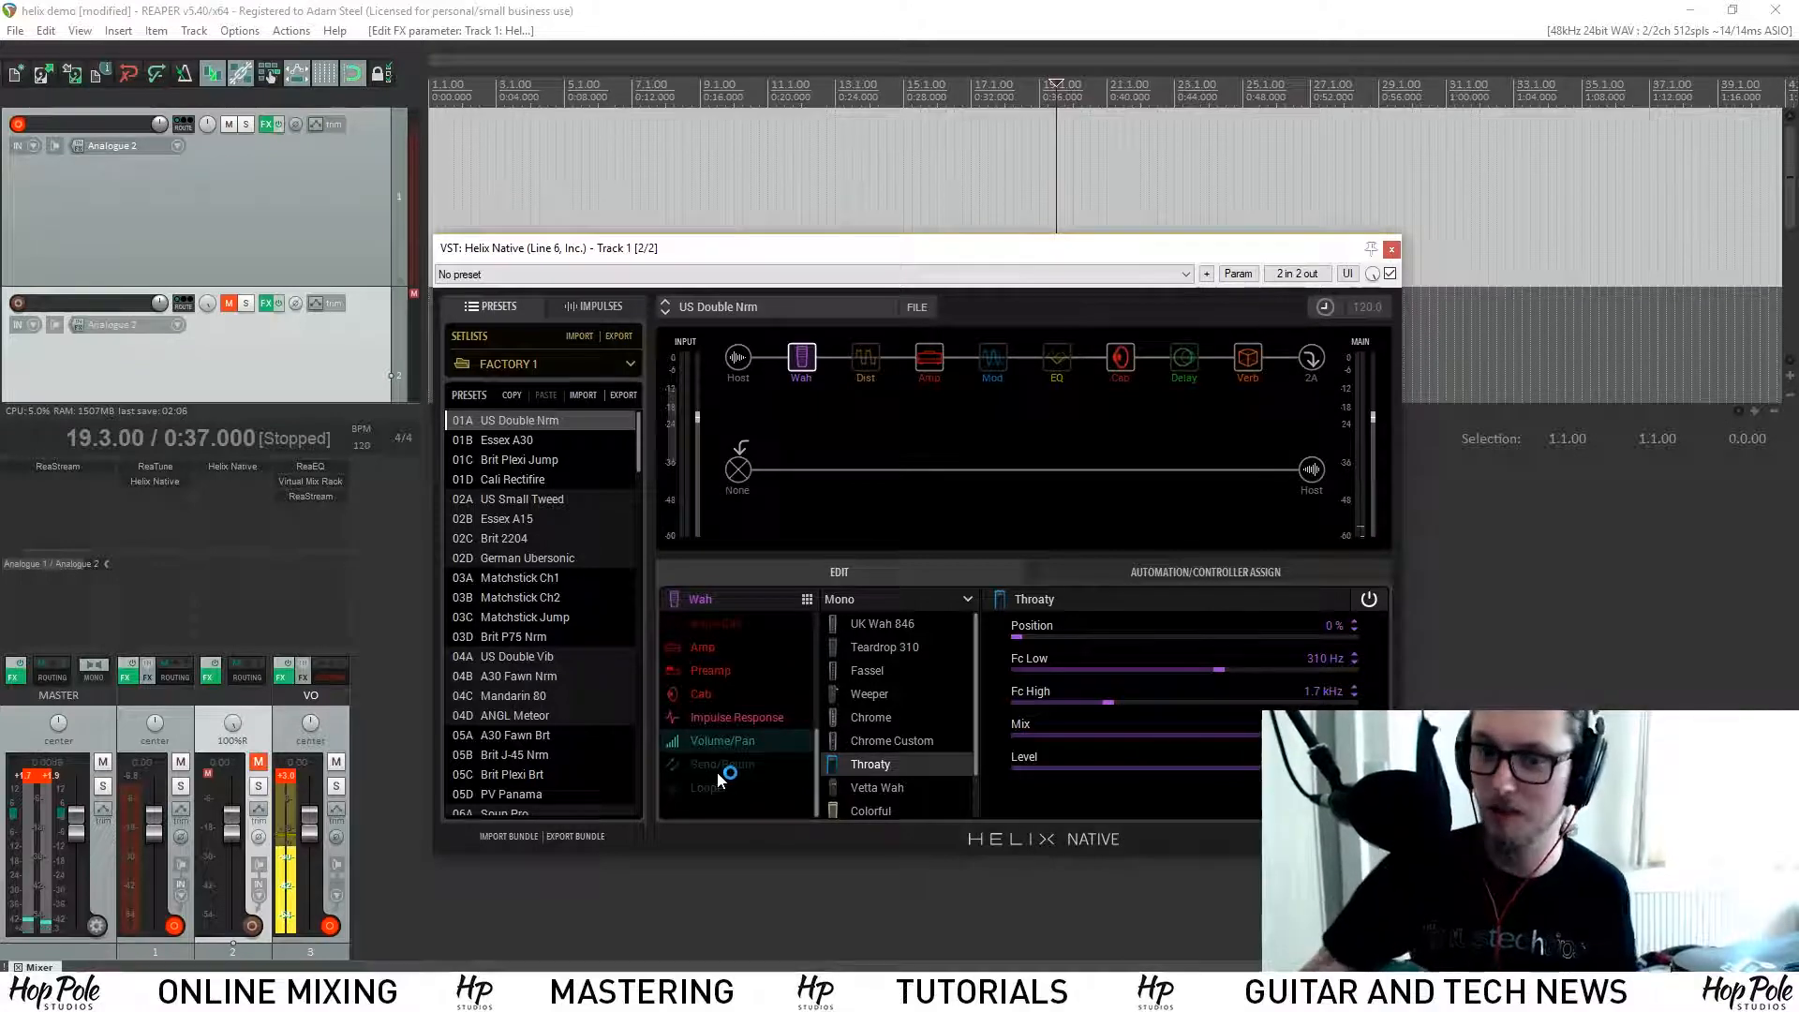
scroll(724, 749, "up", 2)
scroll(725, 744, "up", 3)
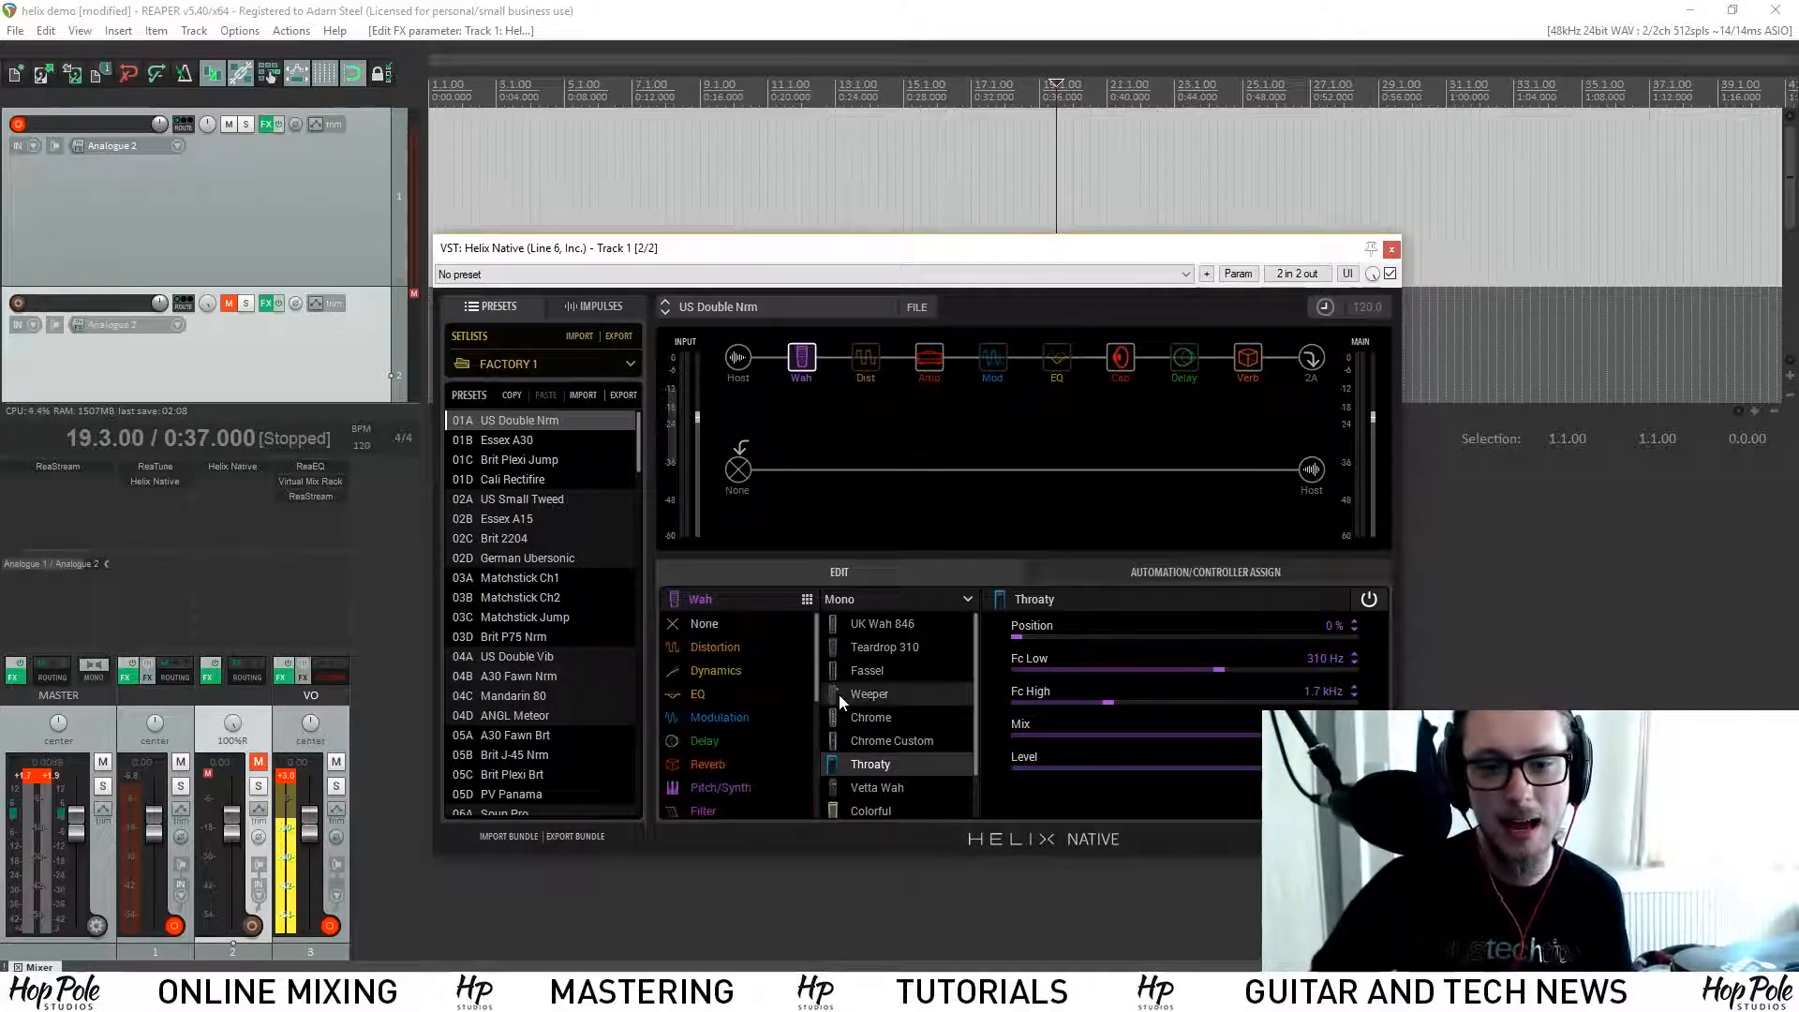
Step: Re-enable the Dist block, bypass the Wah block and show the US Double Vib amp's settings
left_click(866, 336)
left_click(929, 356)
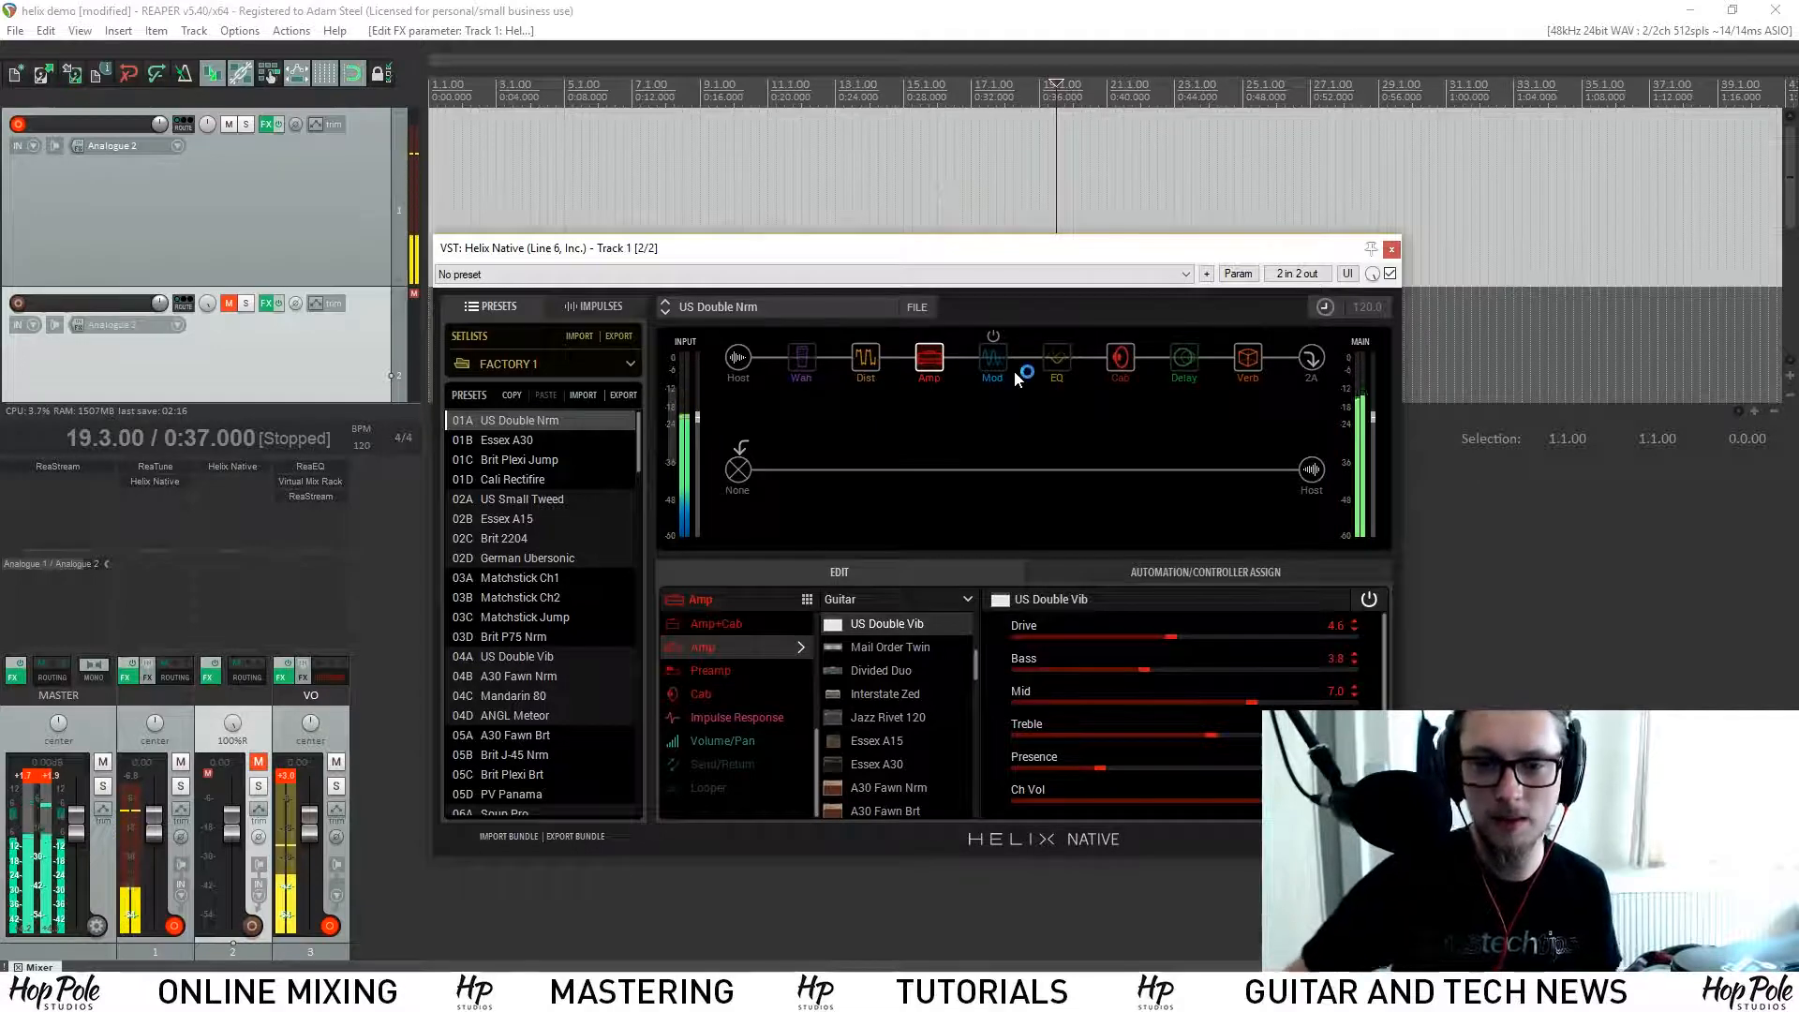
right_click(1017, 373)
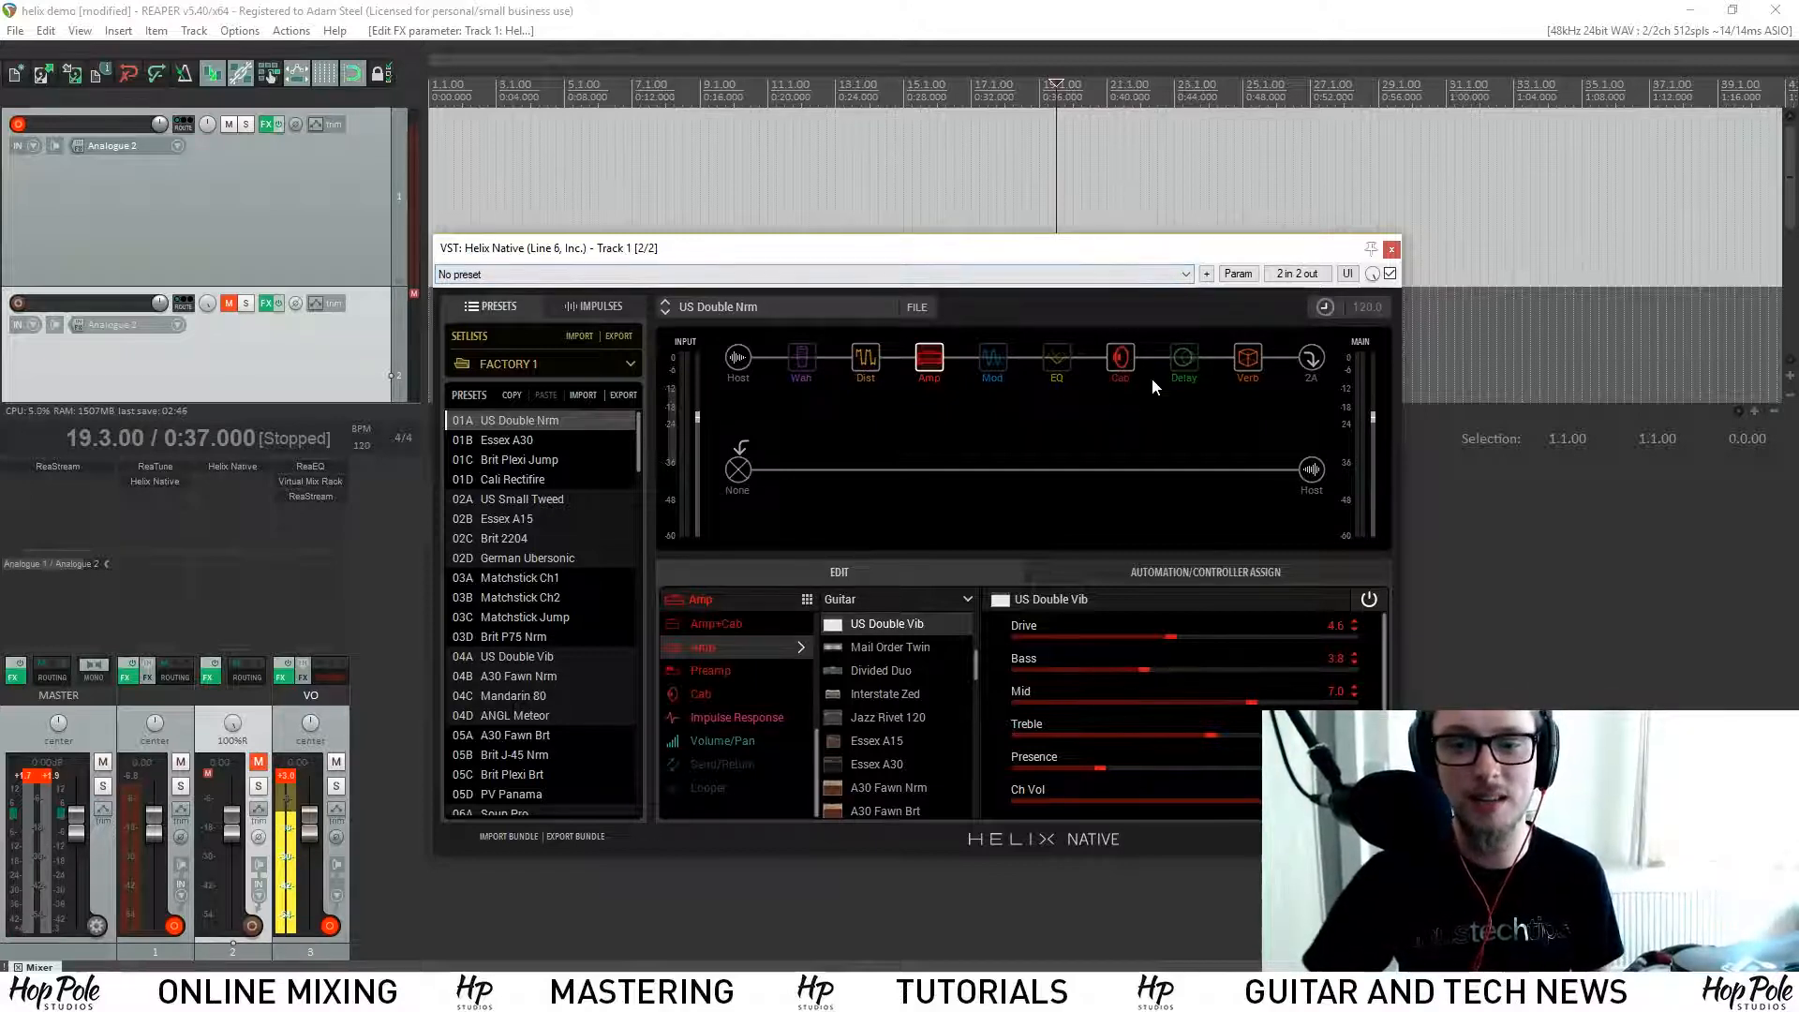
Step: Open the Cab block and browse the list of single cab models
left_click(1129, 376)
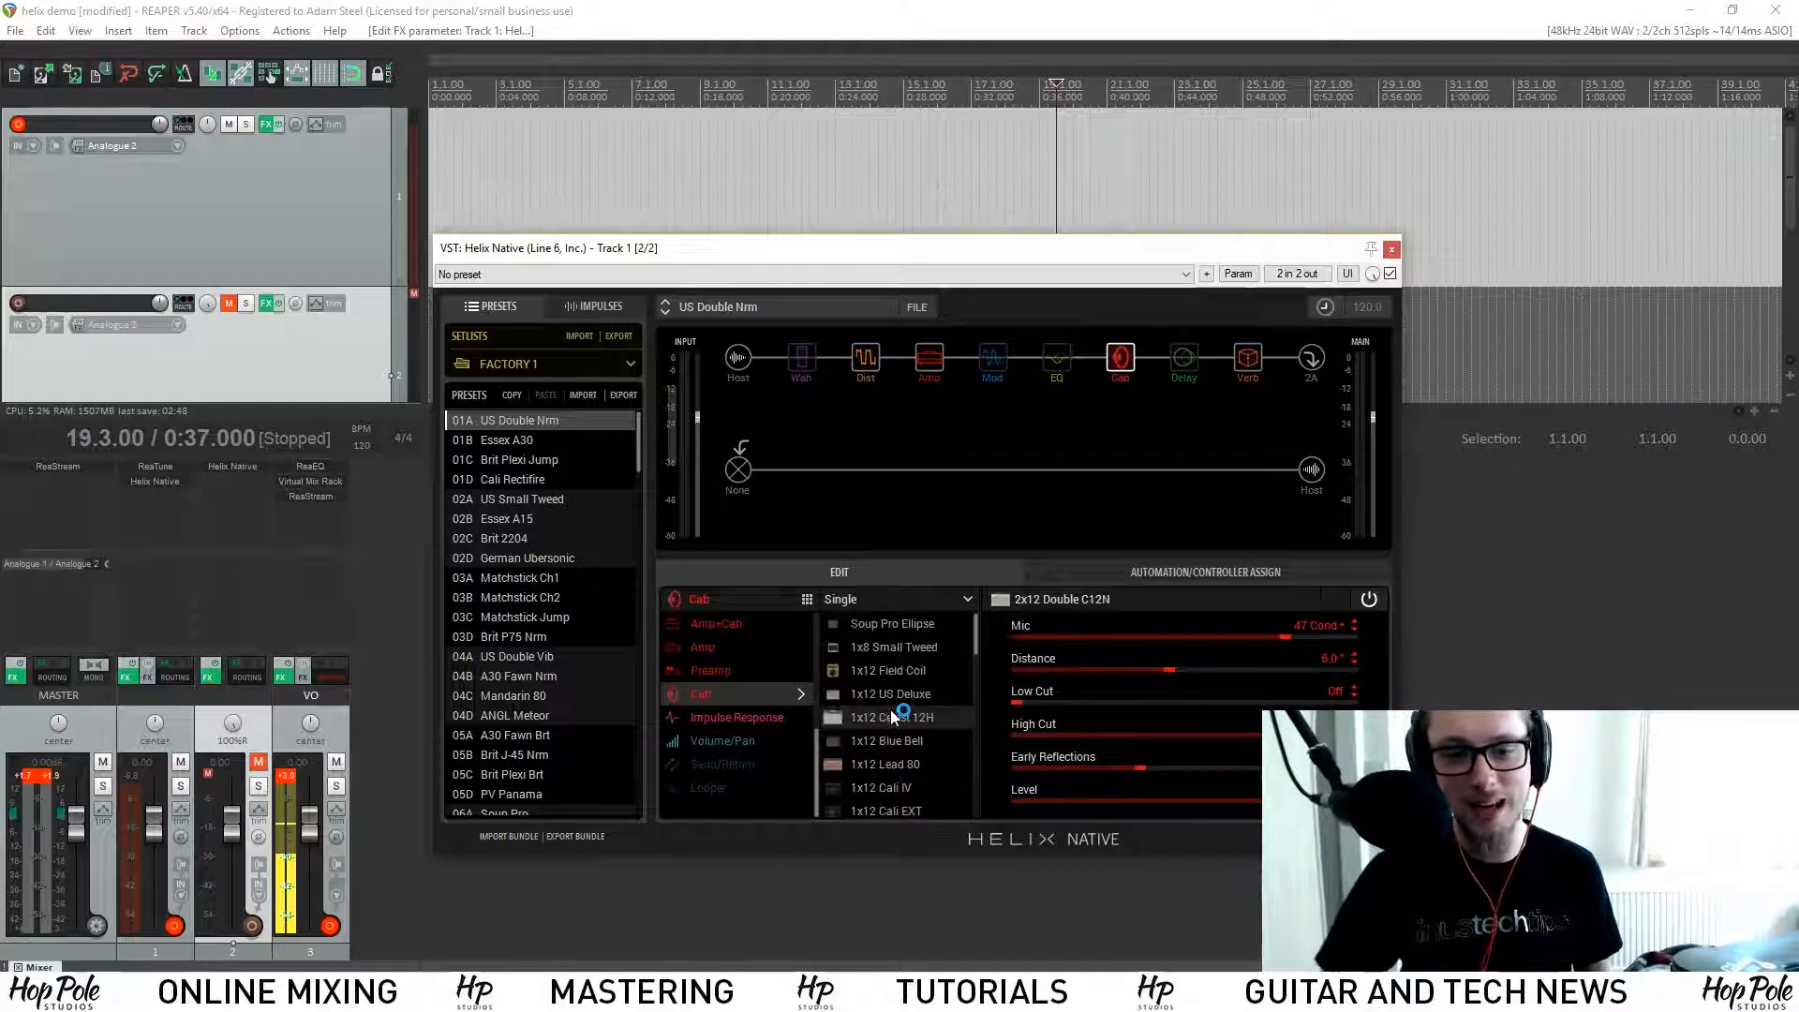
scroll(881, 703, "down", 5)
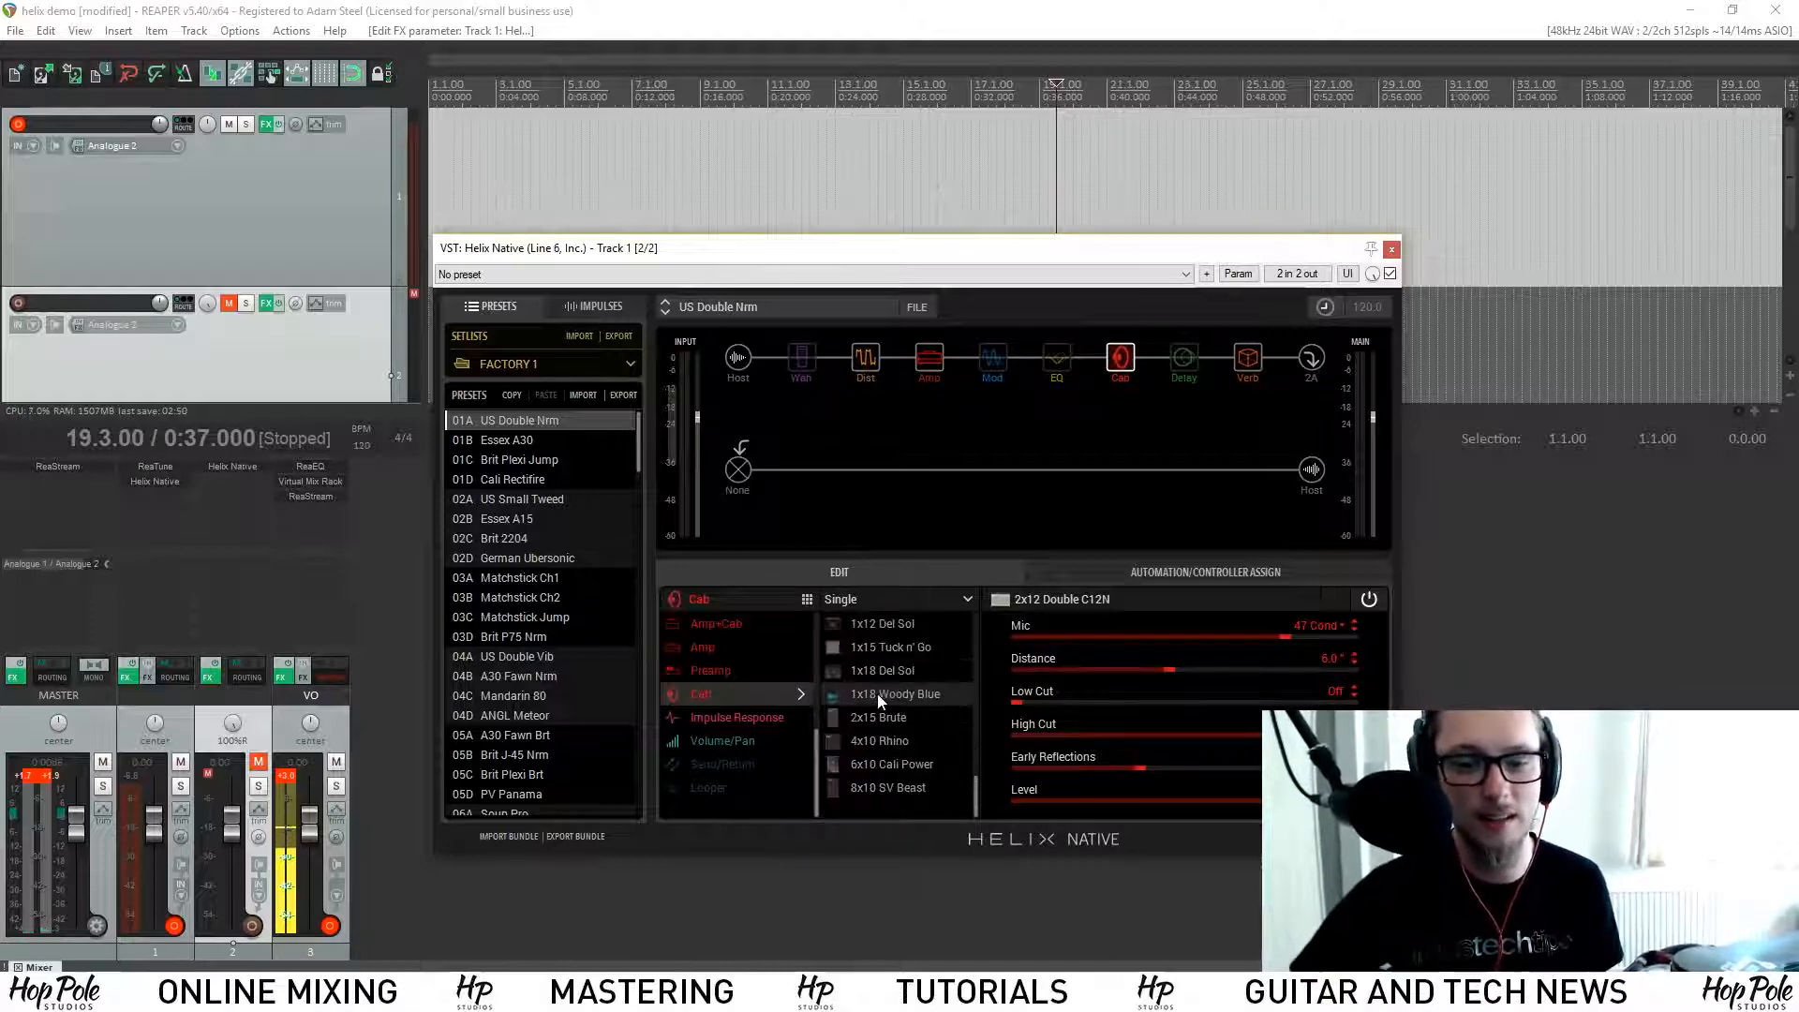
scroll(881, 703, "up", 6)
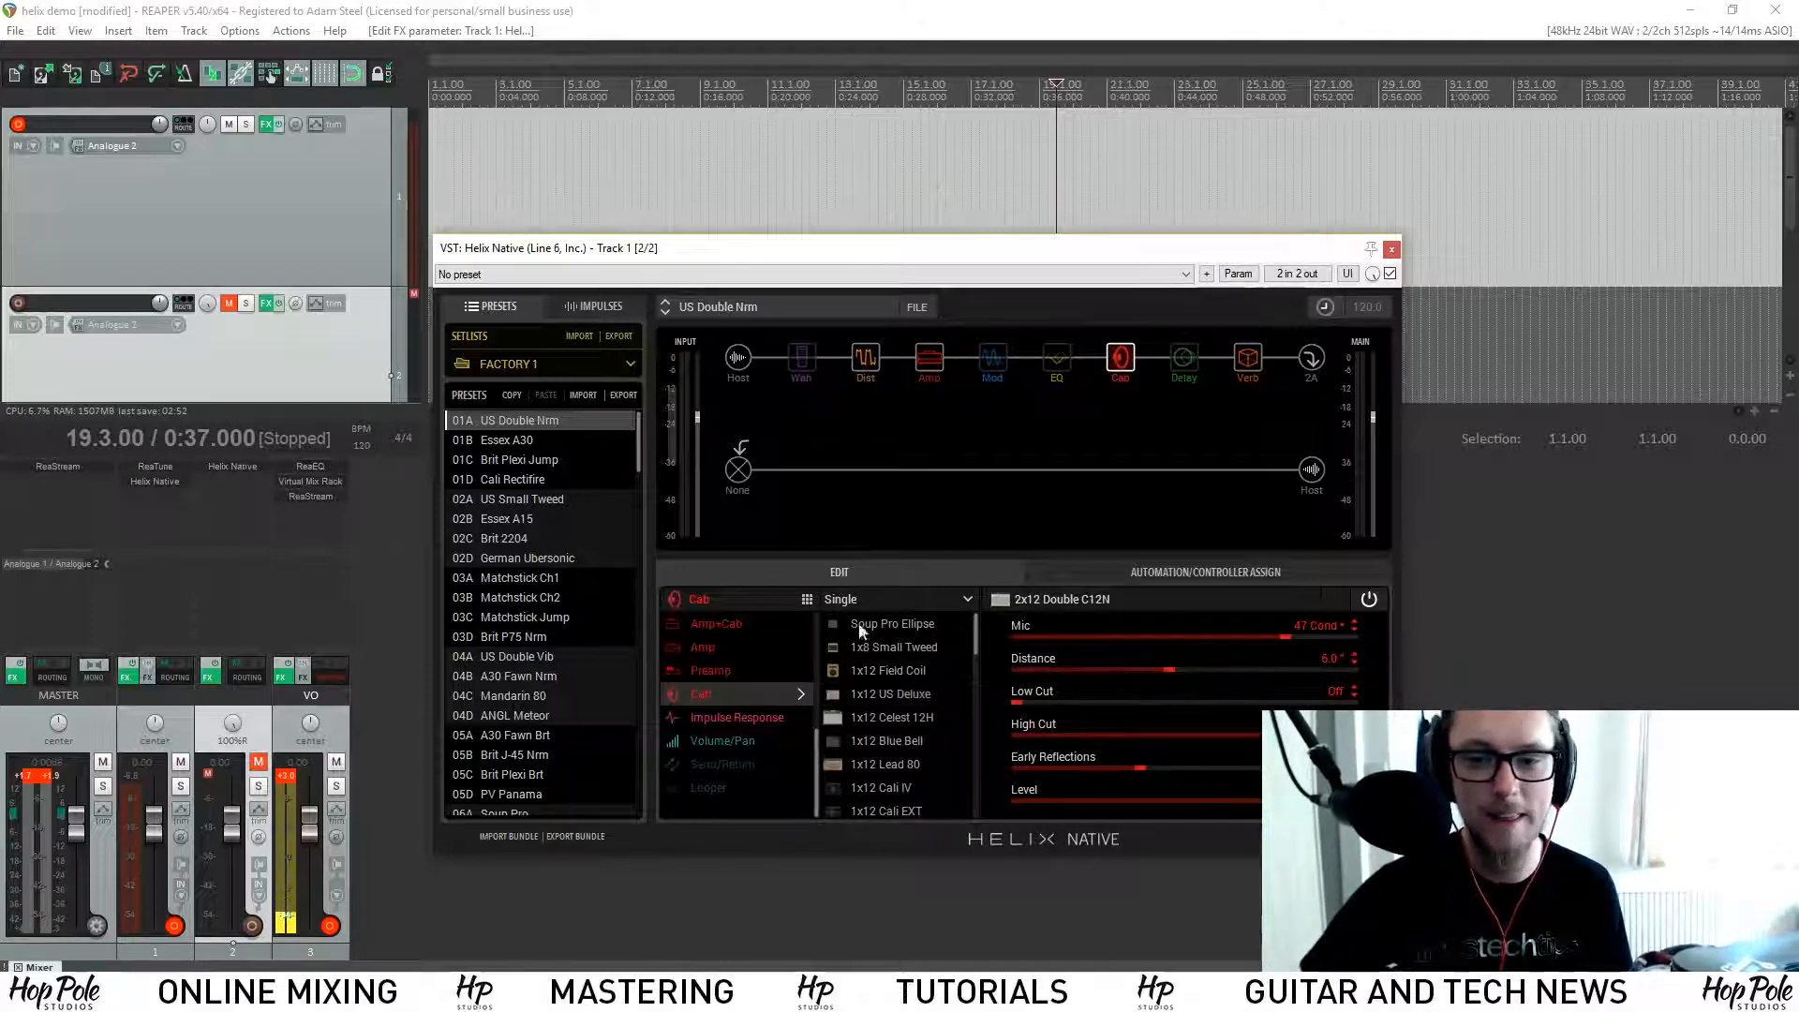
Step: Replace the Cab block's model with the IR 2048 impulse response and display the impulse slot list
left_click(733, 720)
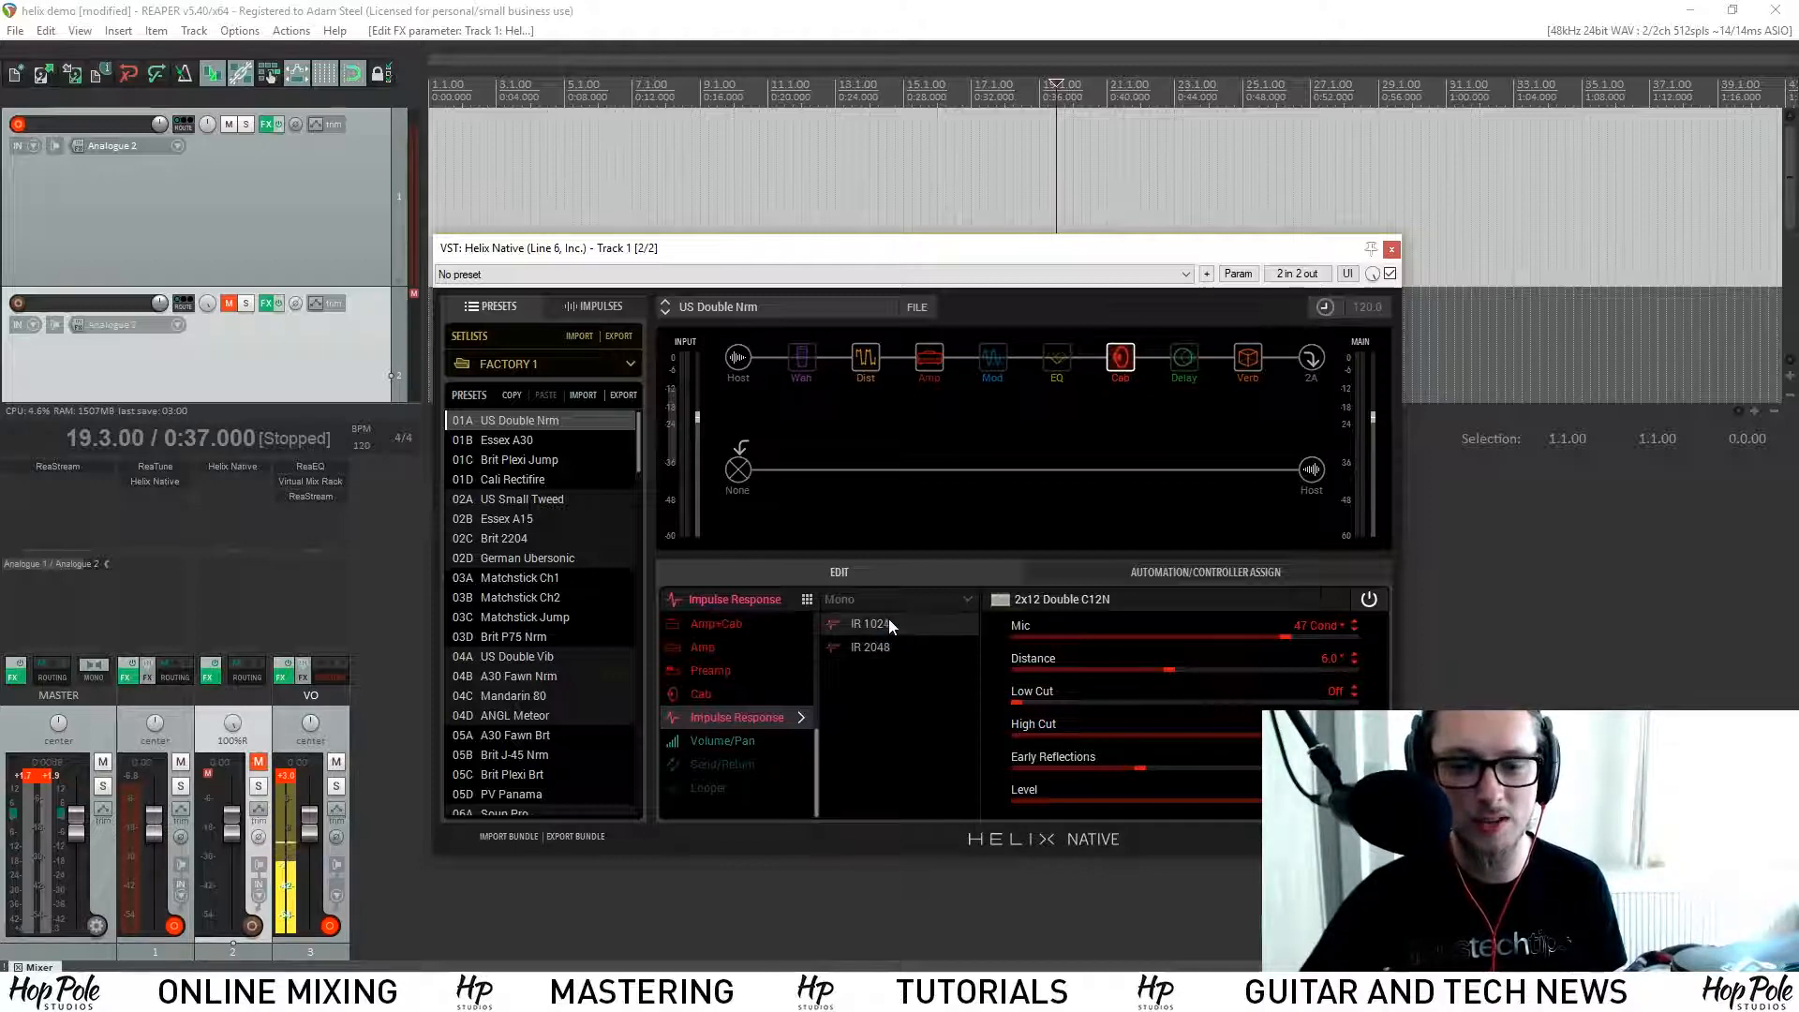
left_click(871, 646)
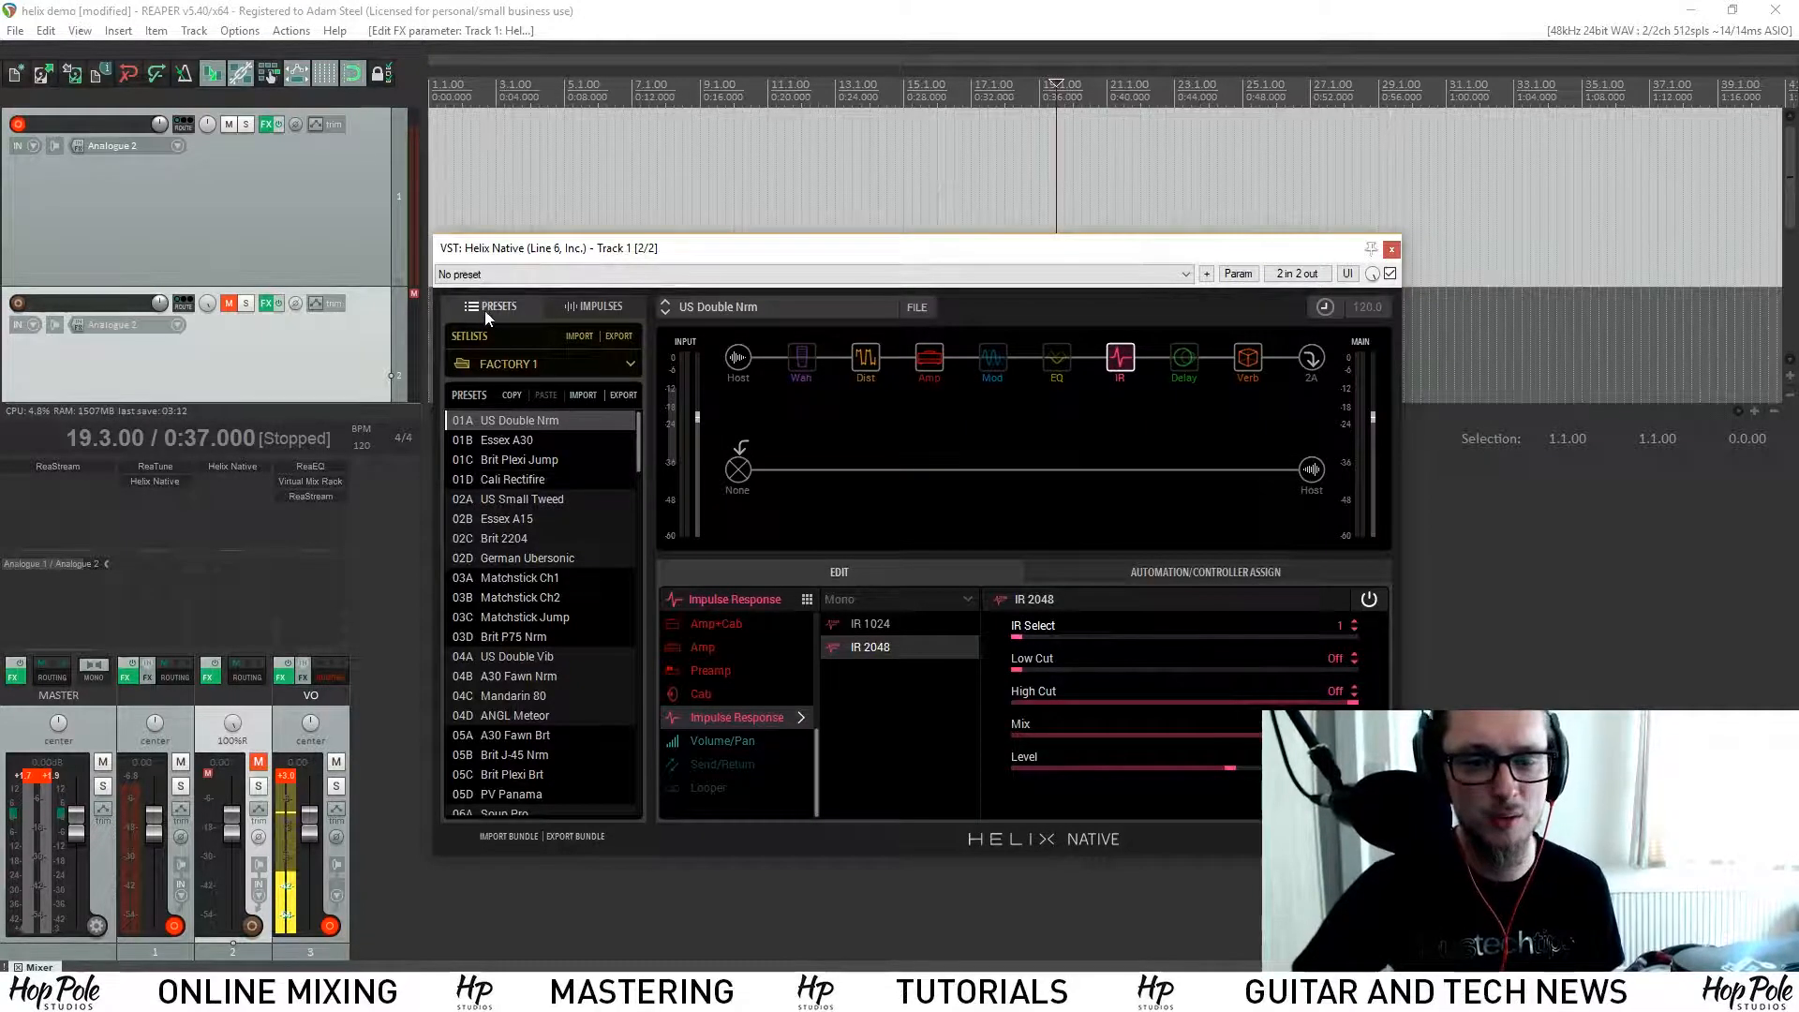
left_click(587, 304)
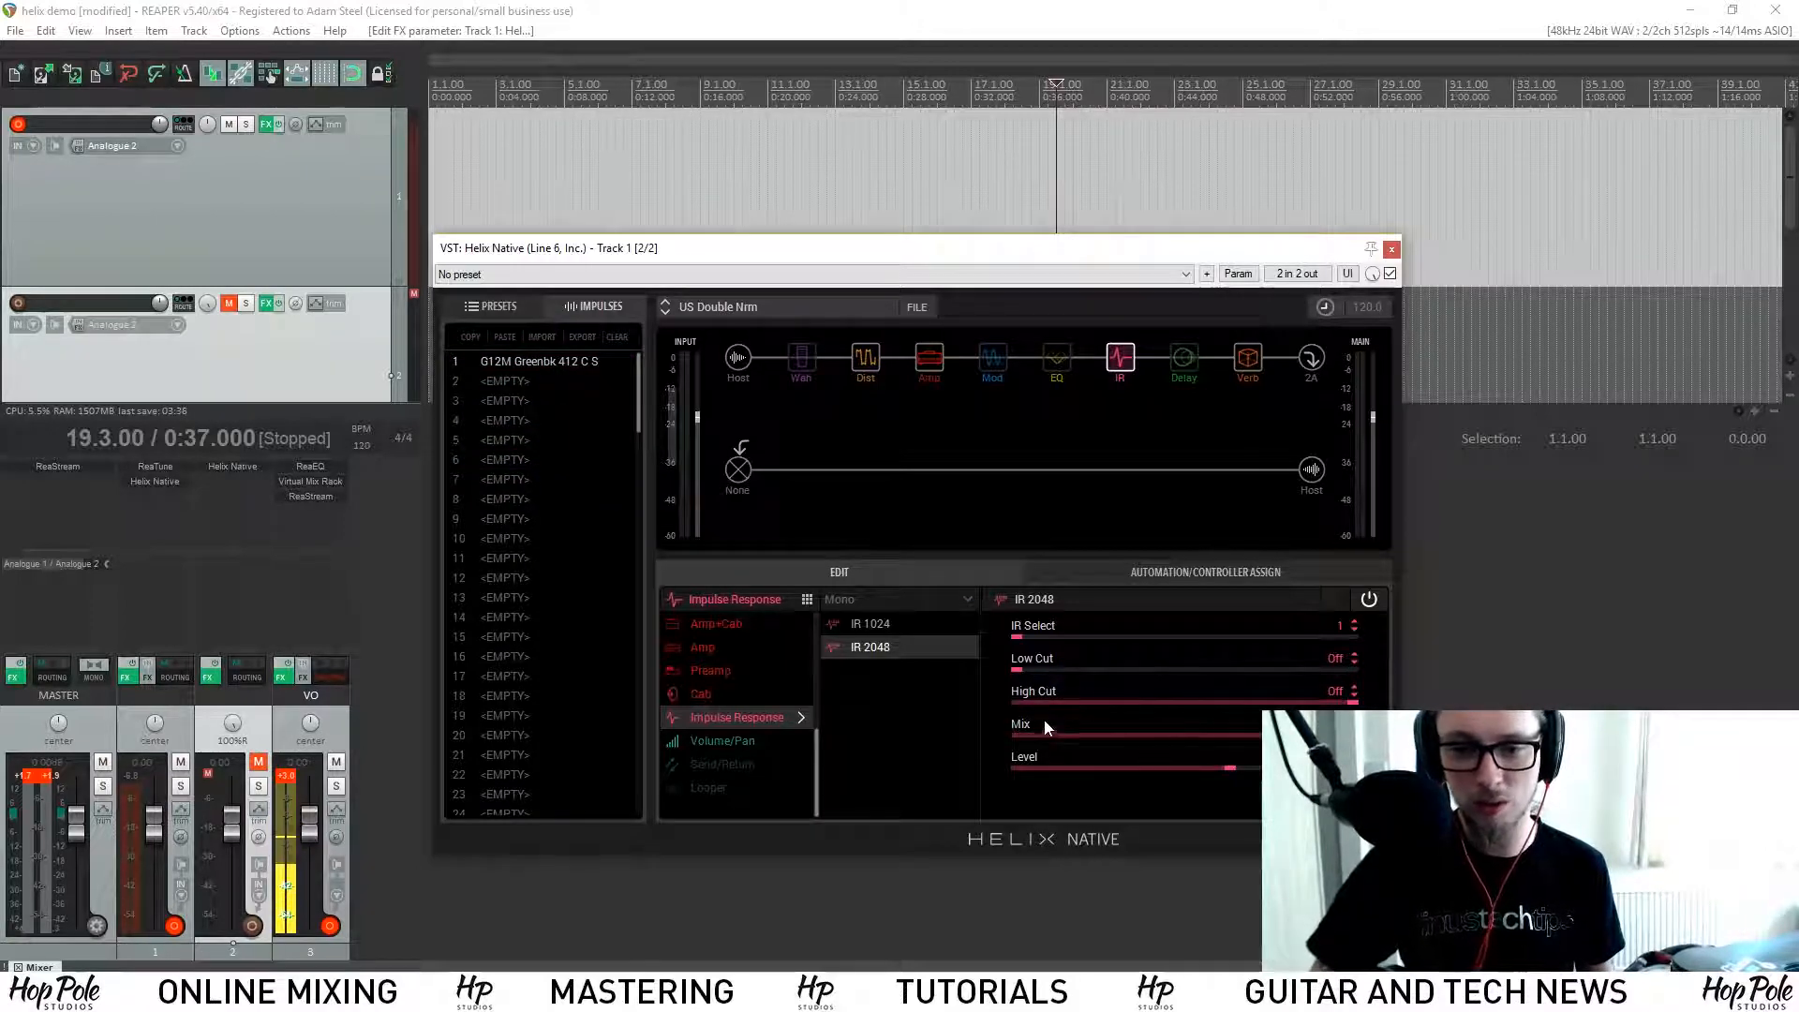
scroll(519, 549, "down", 4)
scroll(515, 525, "up", 4)
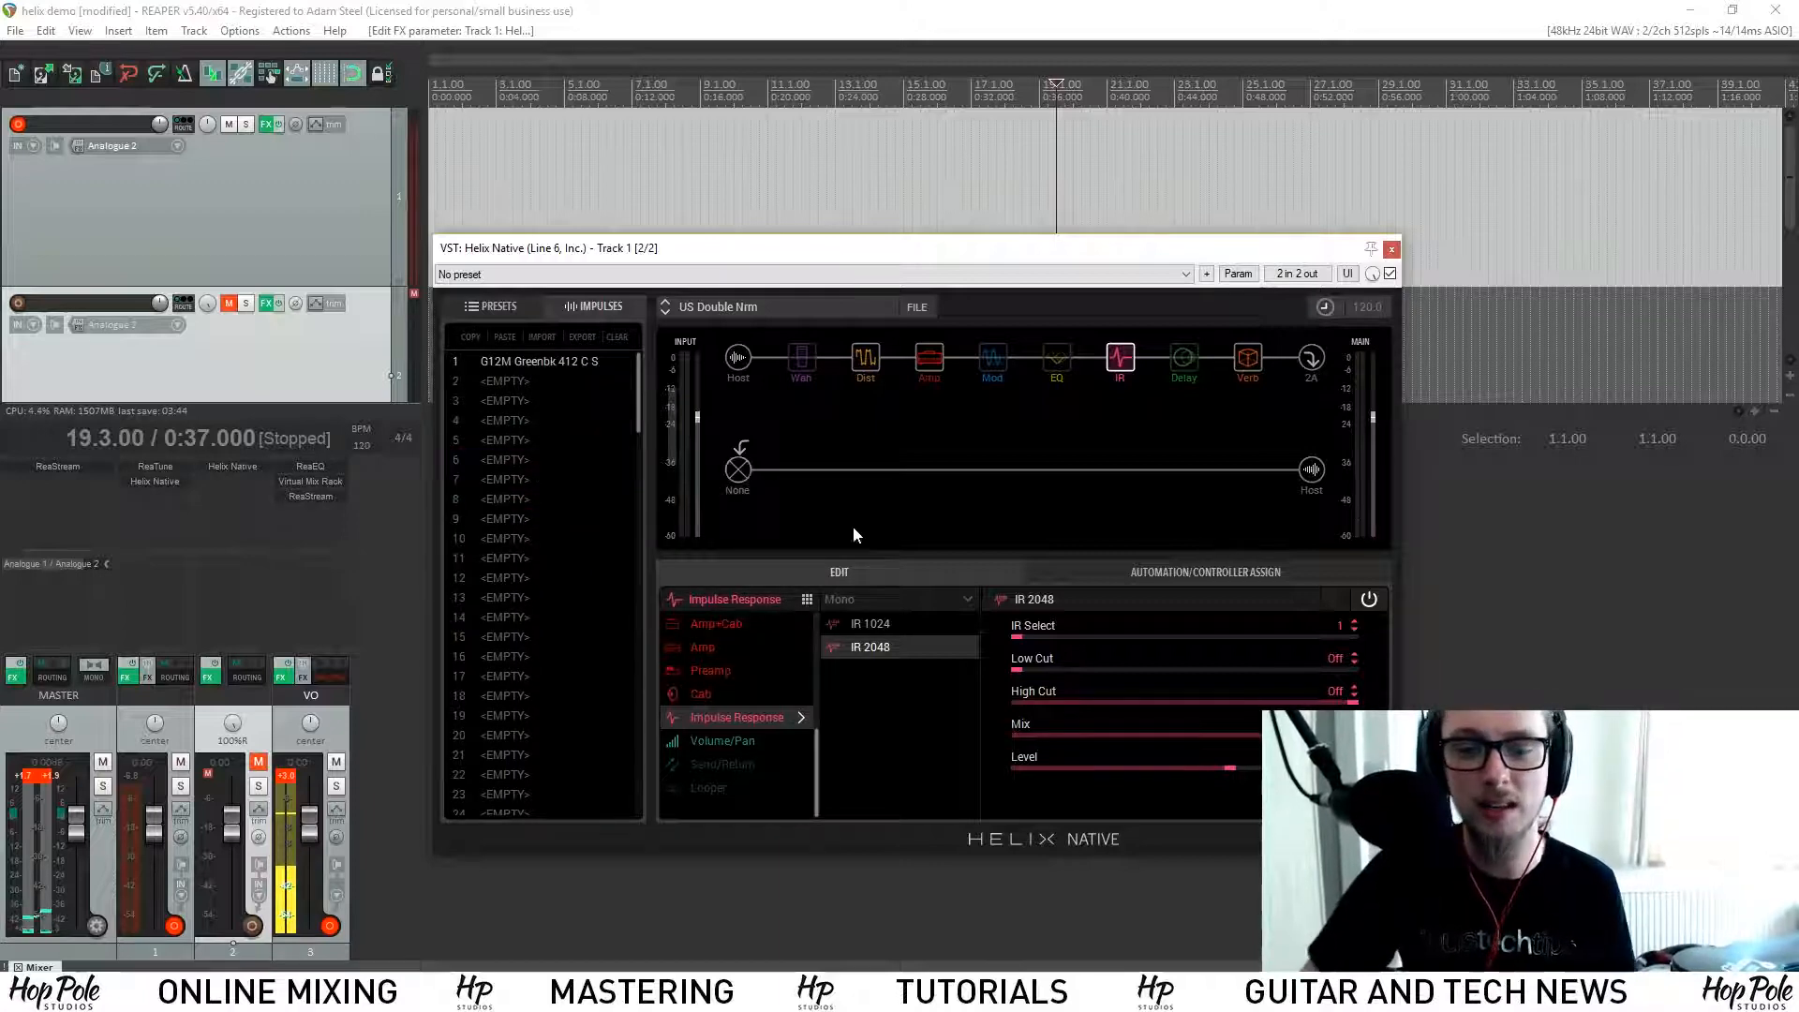
Step: Audition impulse 1, bypass the Verb block and import G12M Greenbk 412 C SM57 Fat Celestion.wav into impulse slot 2
left_click_drag(1030, 640, 1065, 643)
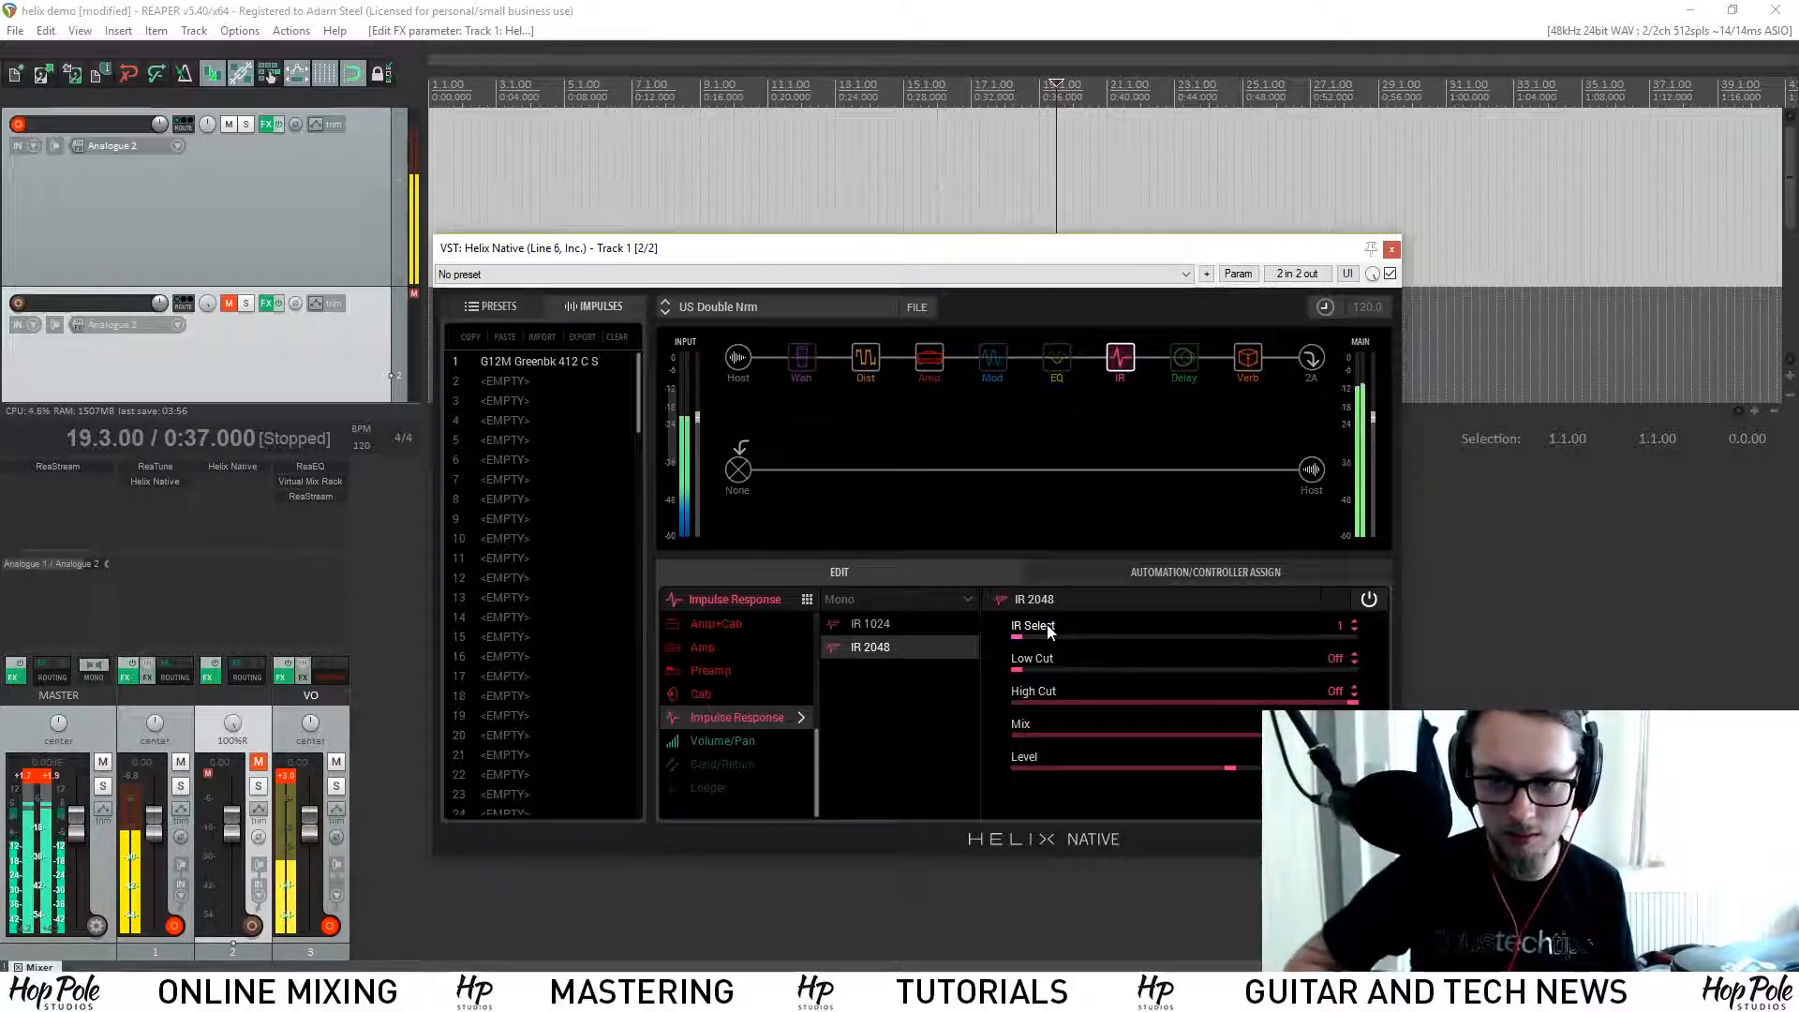
left_click(1245, 337)
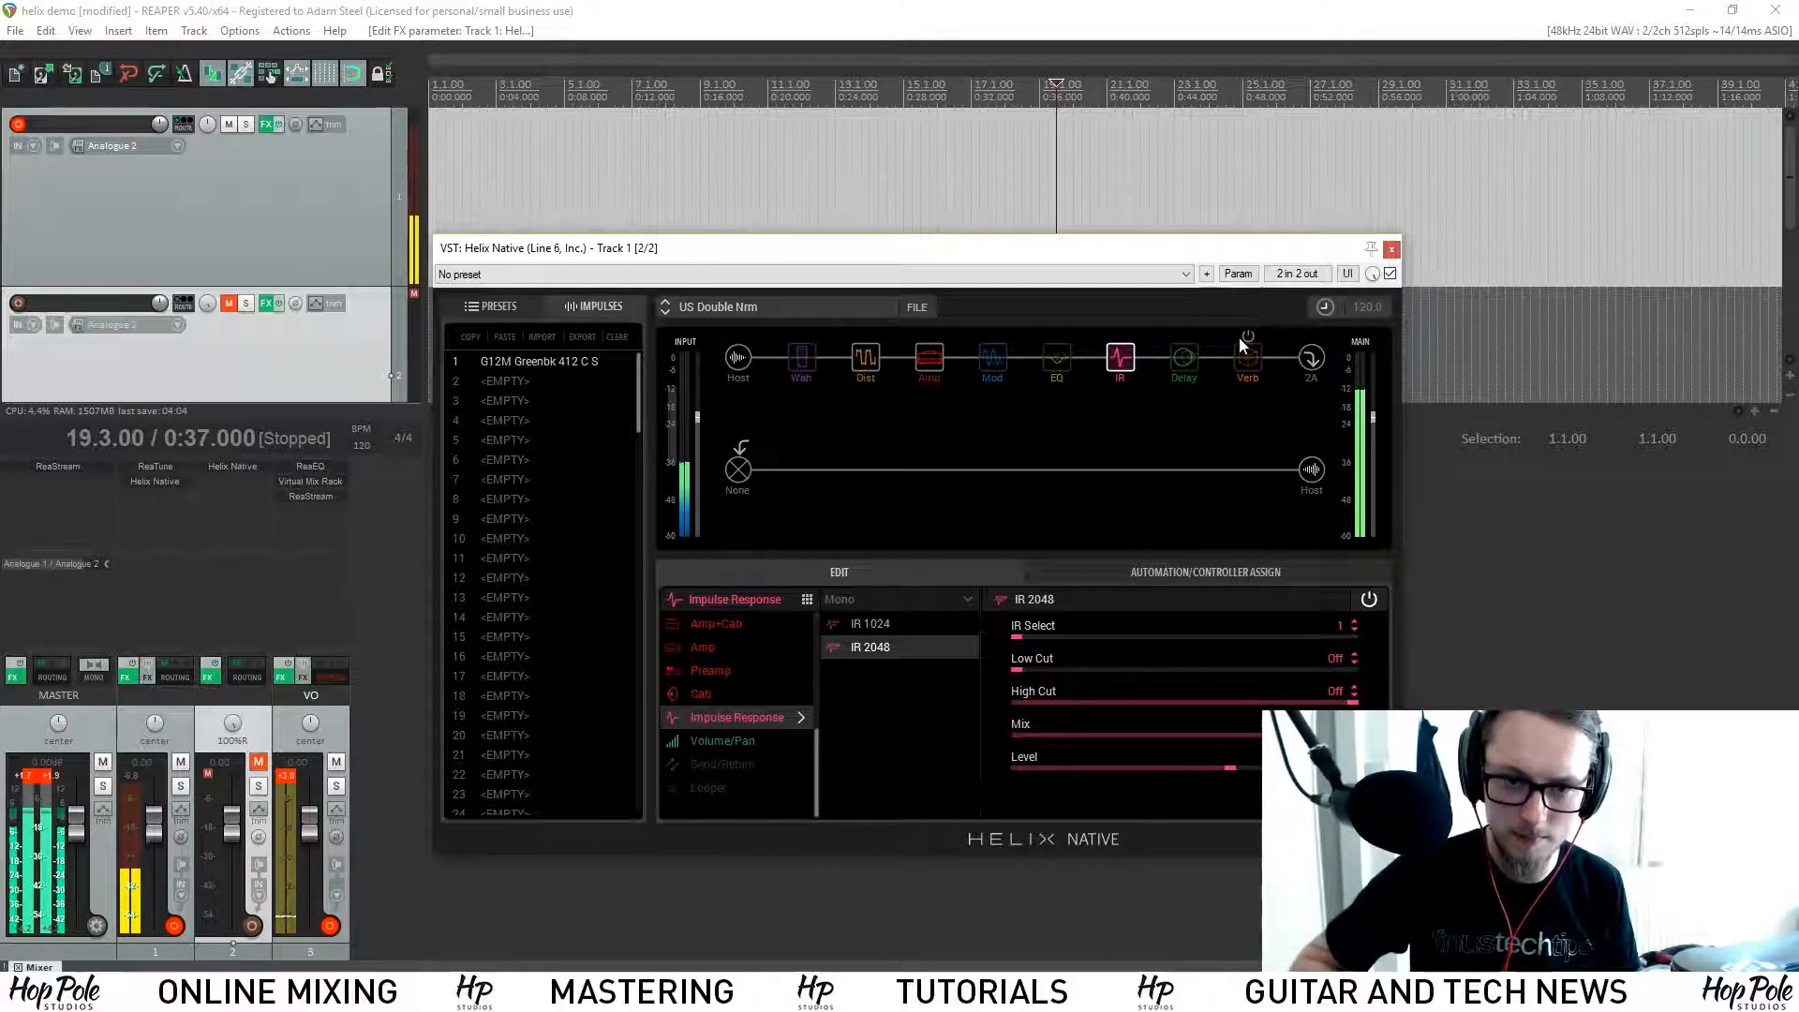
left_click(522, 382)
left_click(542, 338)
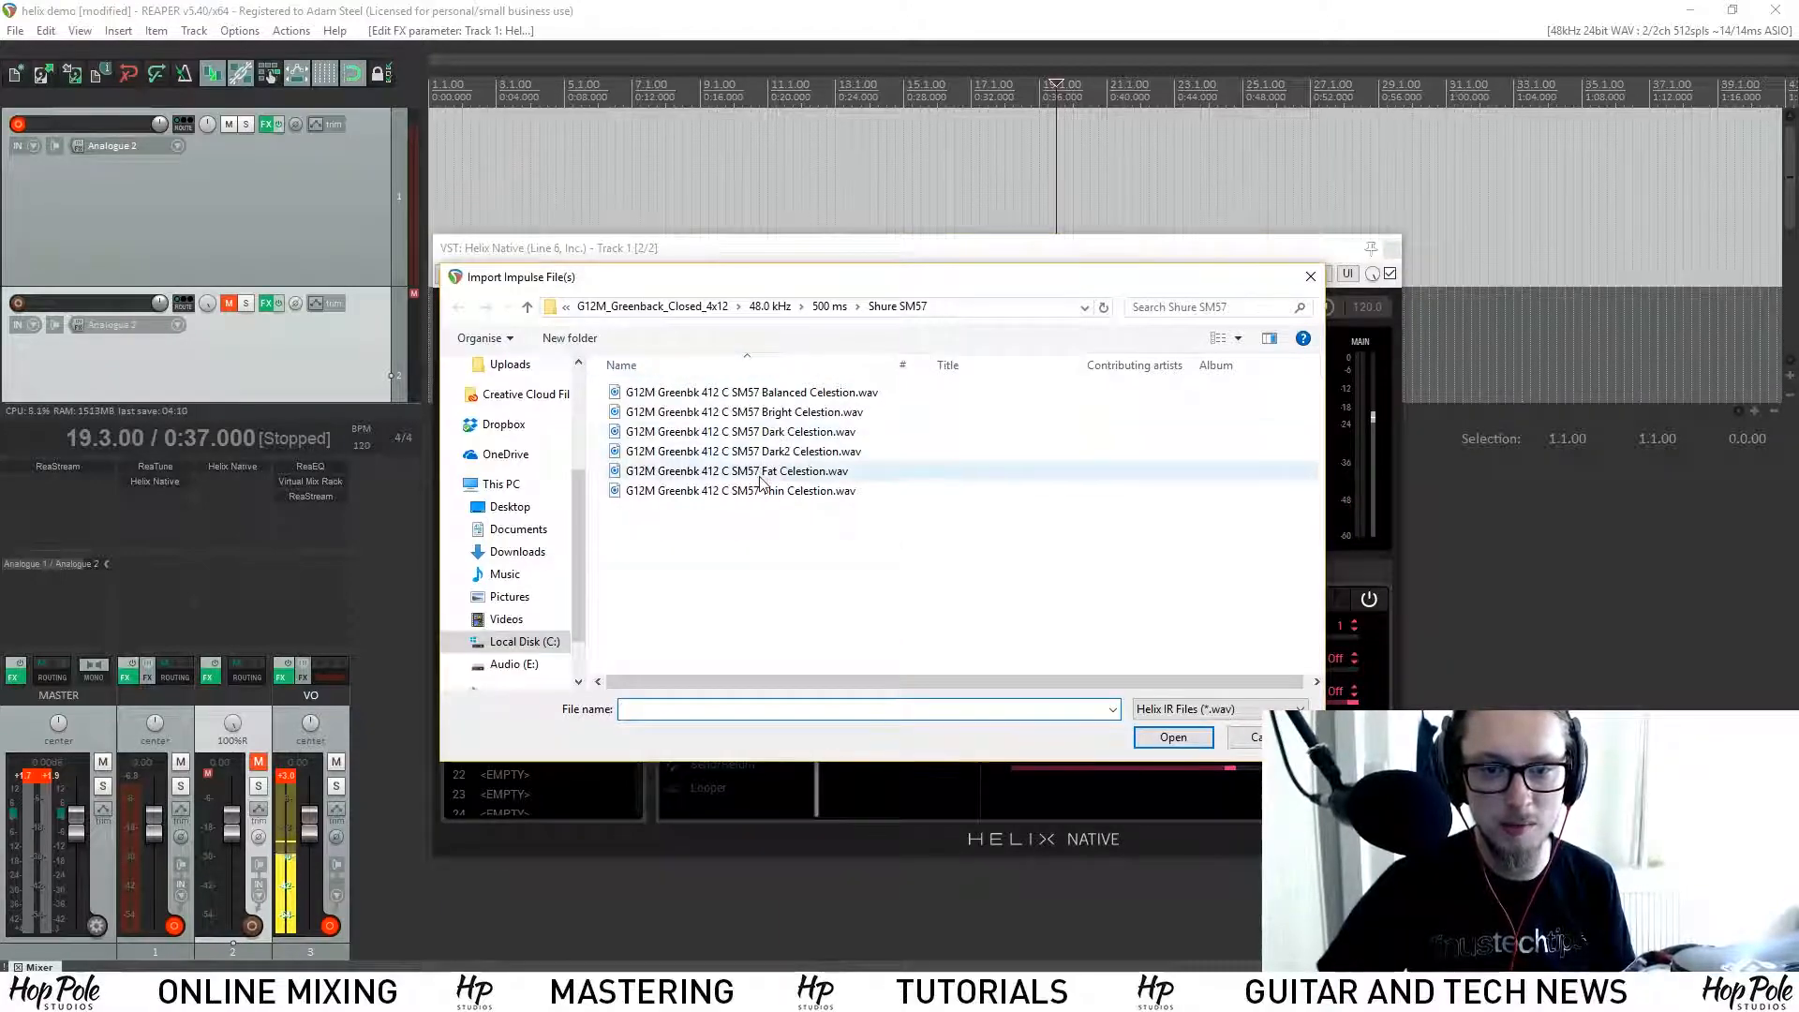
double_click(761, 476)
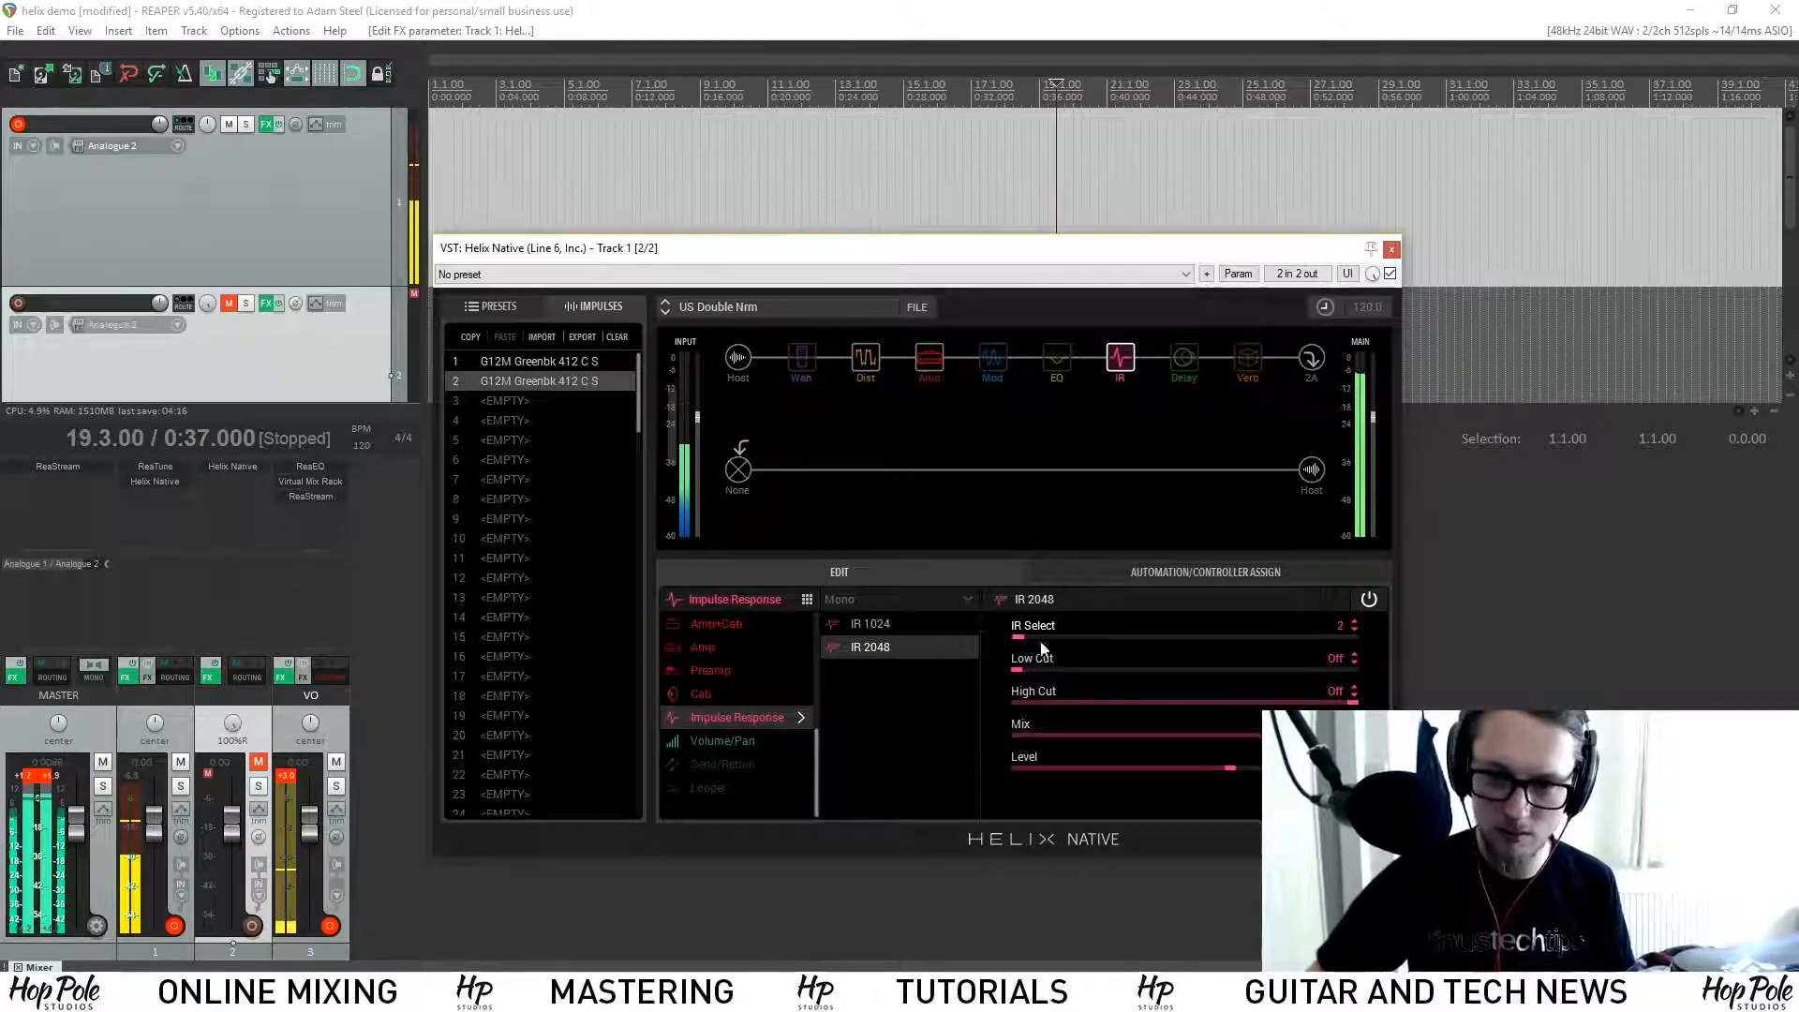
Step: Compare impulses 1 and 2 with IR Select, leaving 2 selected, and lower the IR block's Level slightly
left_click_drag(1021, 640, 1017, 644)
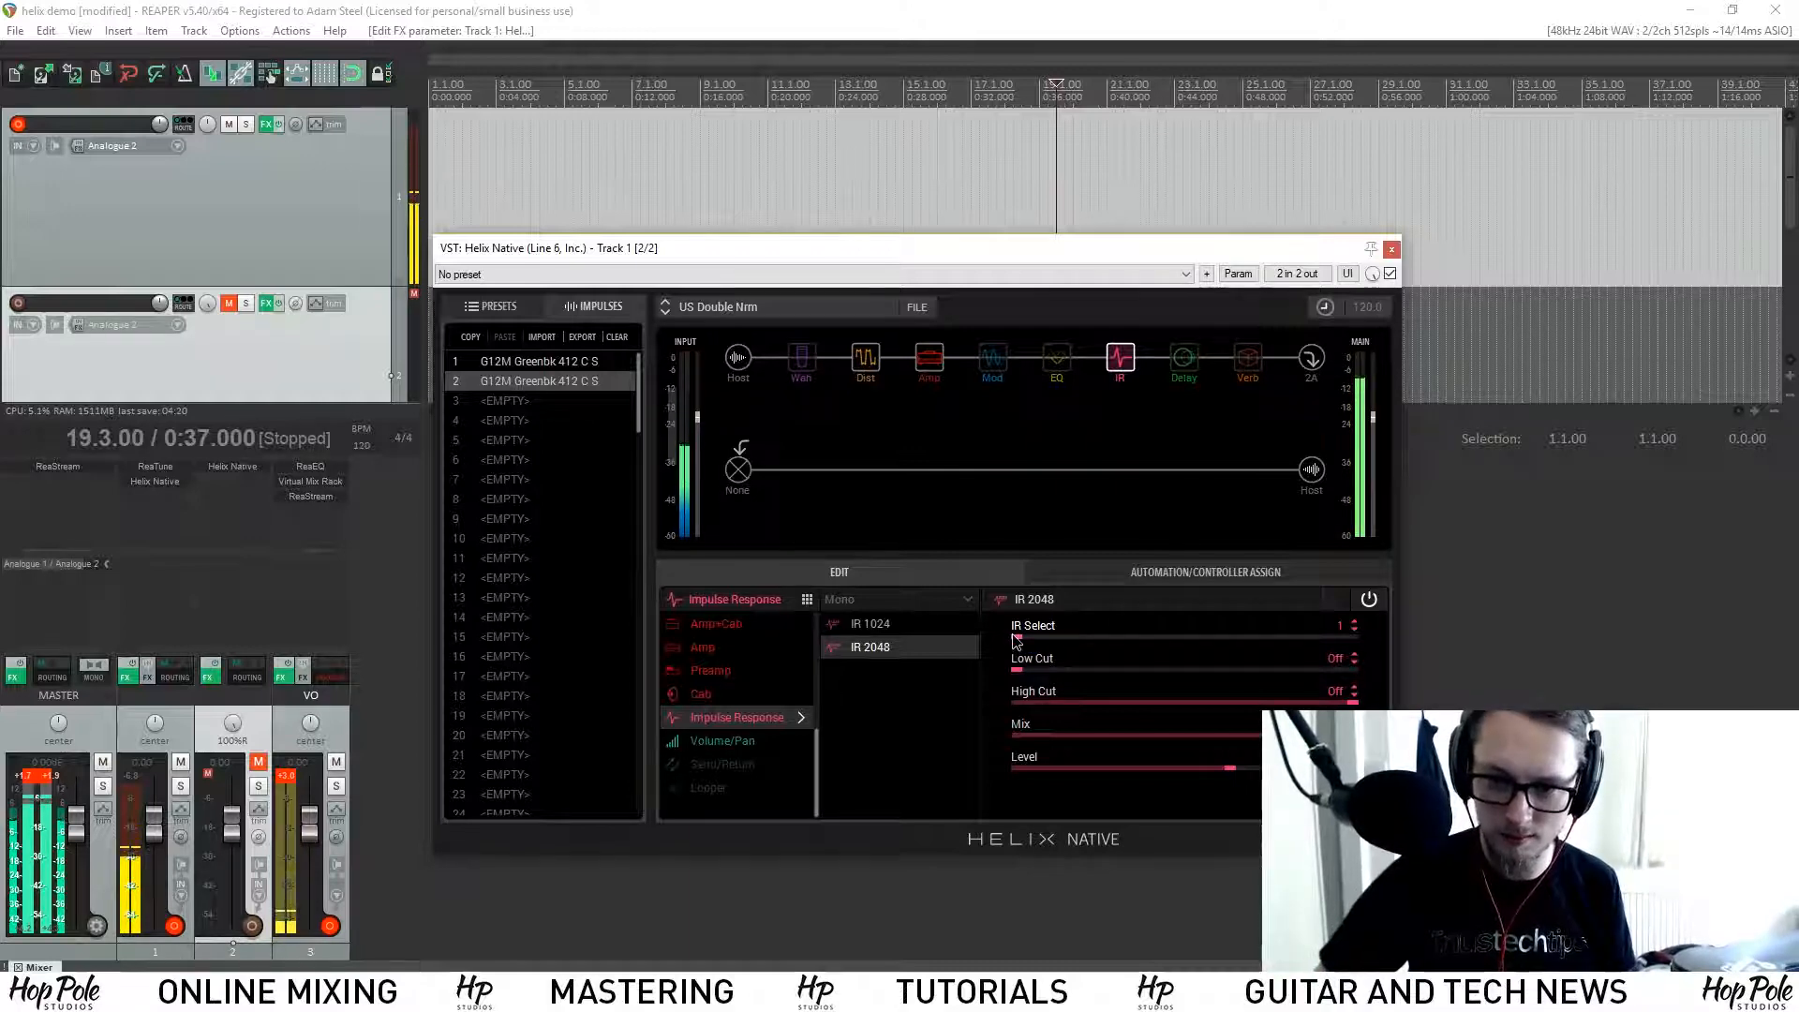
left_click_drag(1015, 642, 1023, 640)
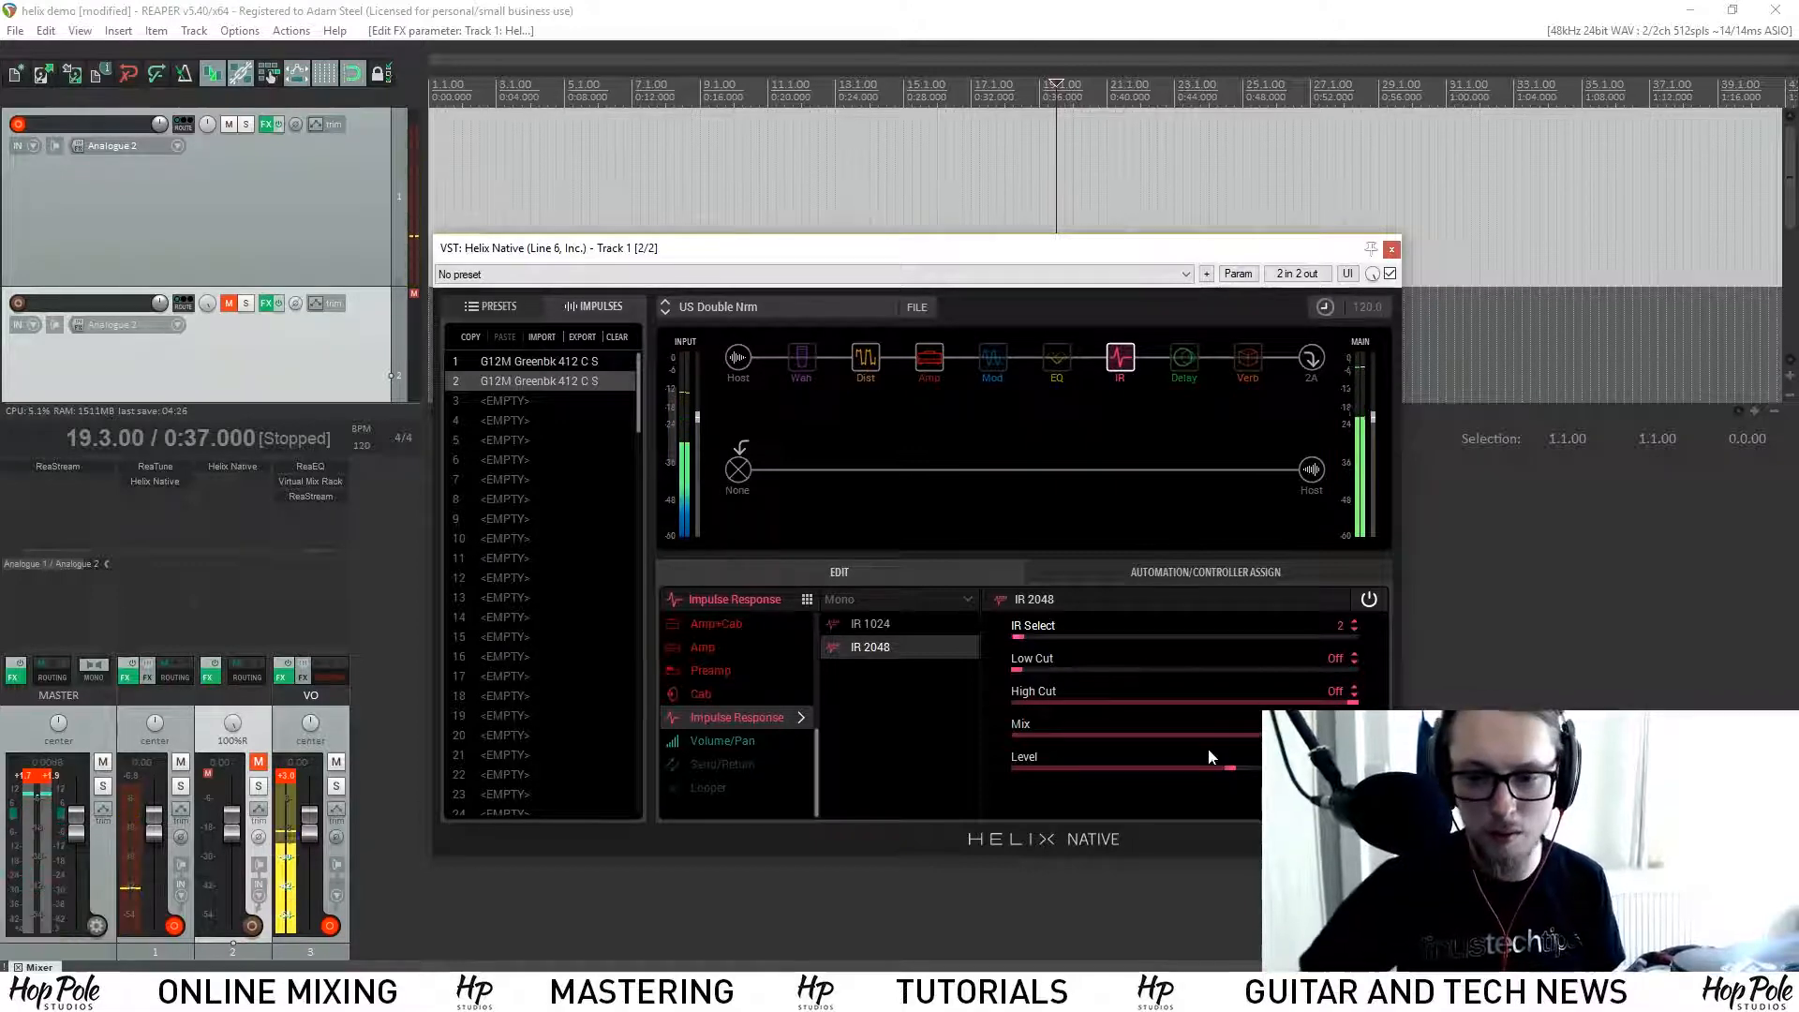
left_click_drag(1232, 768, 1206, 767)
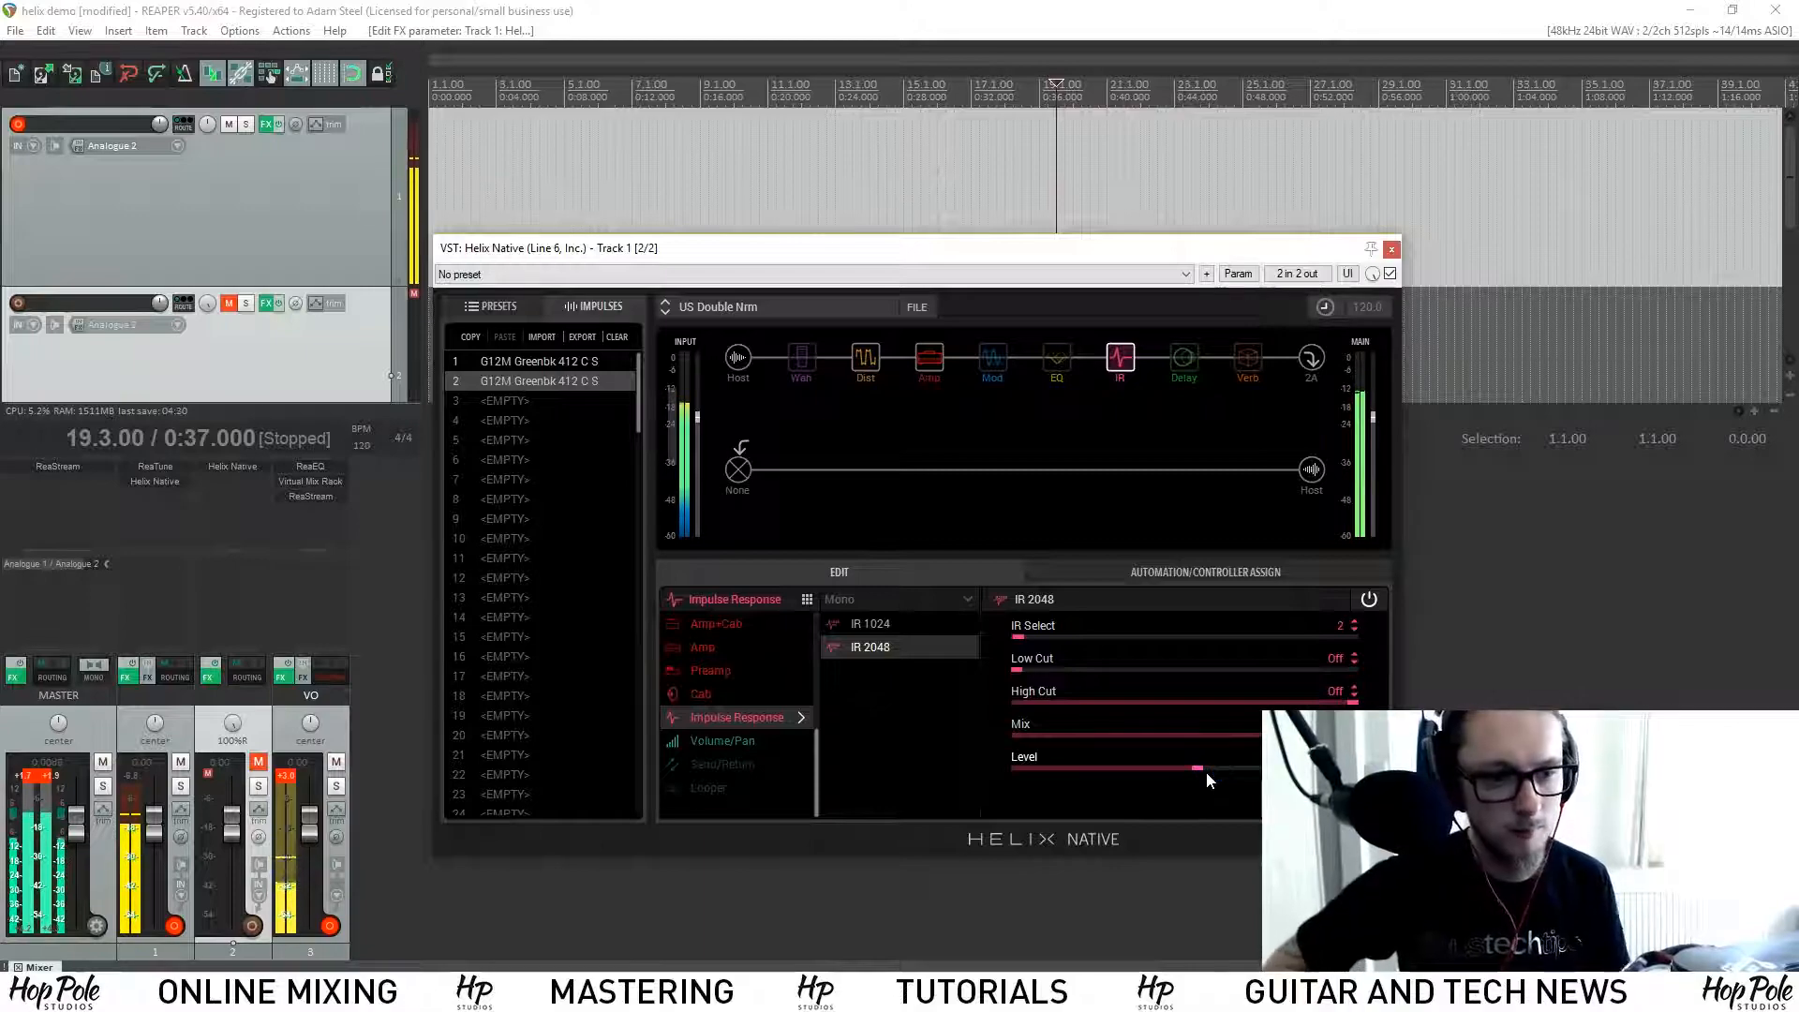
Step: Start importing into impulse slot 3 and browse to the Vintage_30_Open_1x12 folder inside Celestion_Vintage30_1x12_Open-Back_All
left_click(549, 403)
left_click(541, 337)
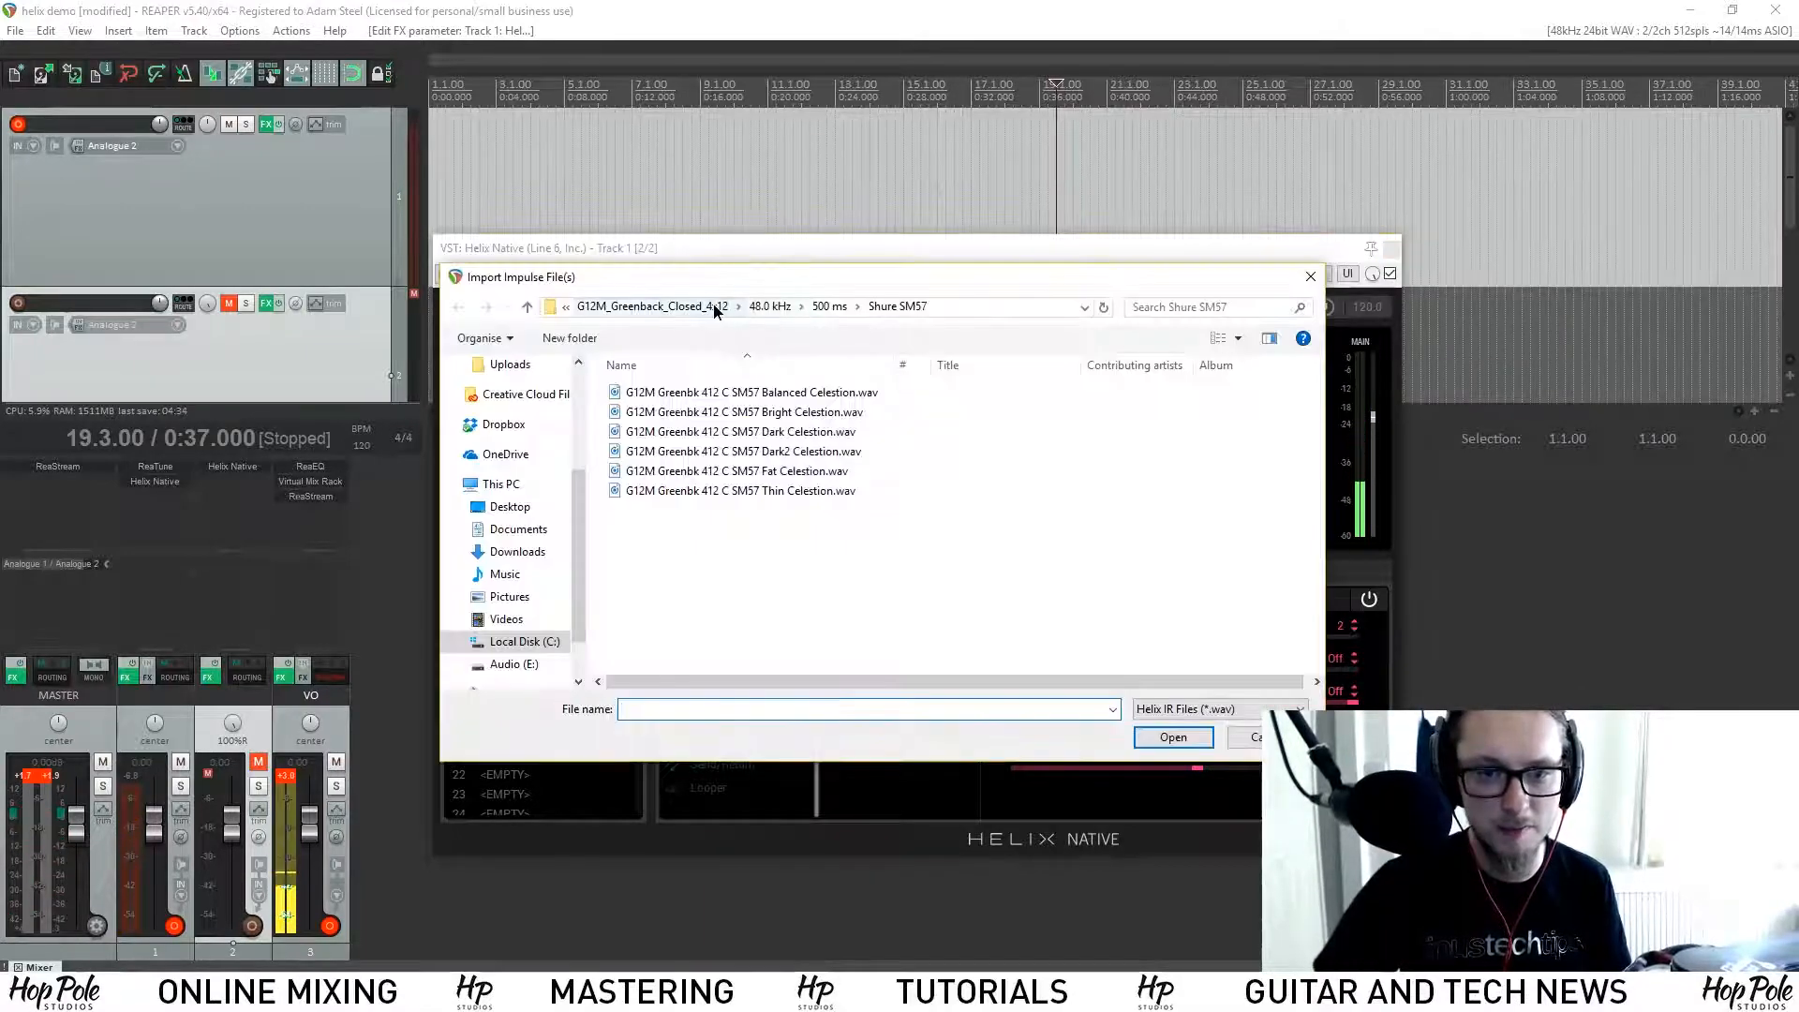
left_click(705, 307)
left_click(742, 308)
left_click(740, 307)
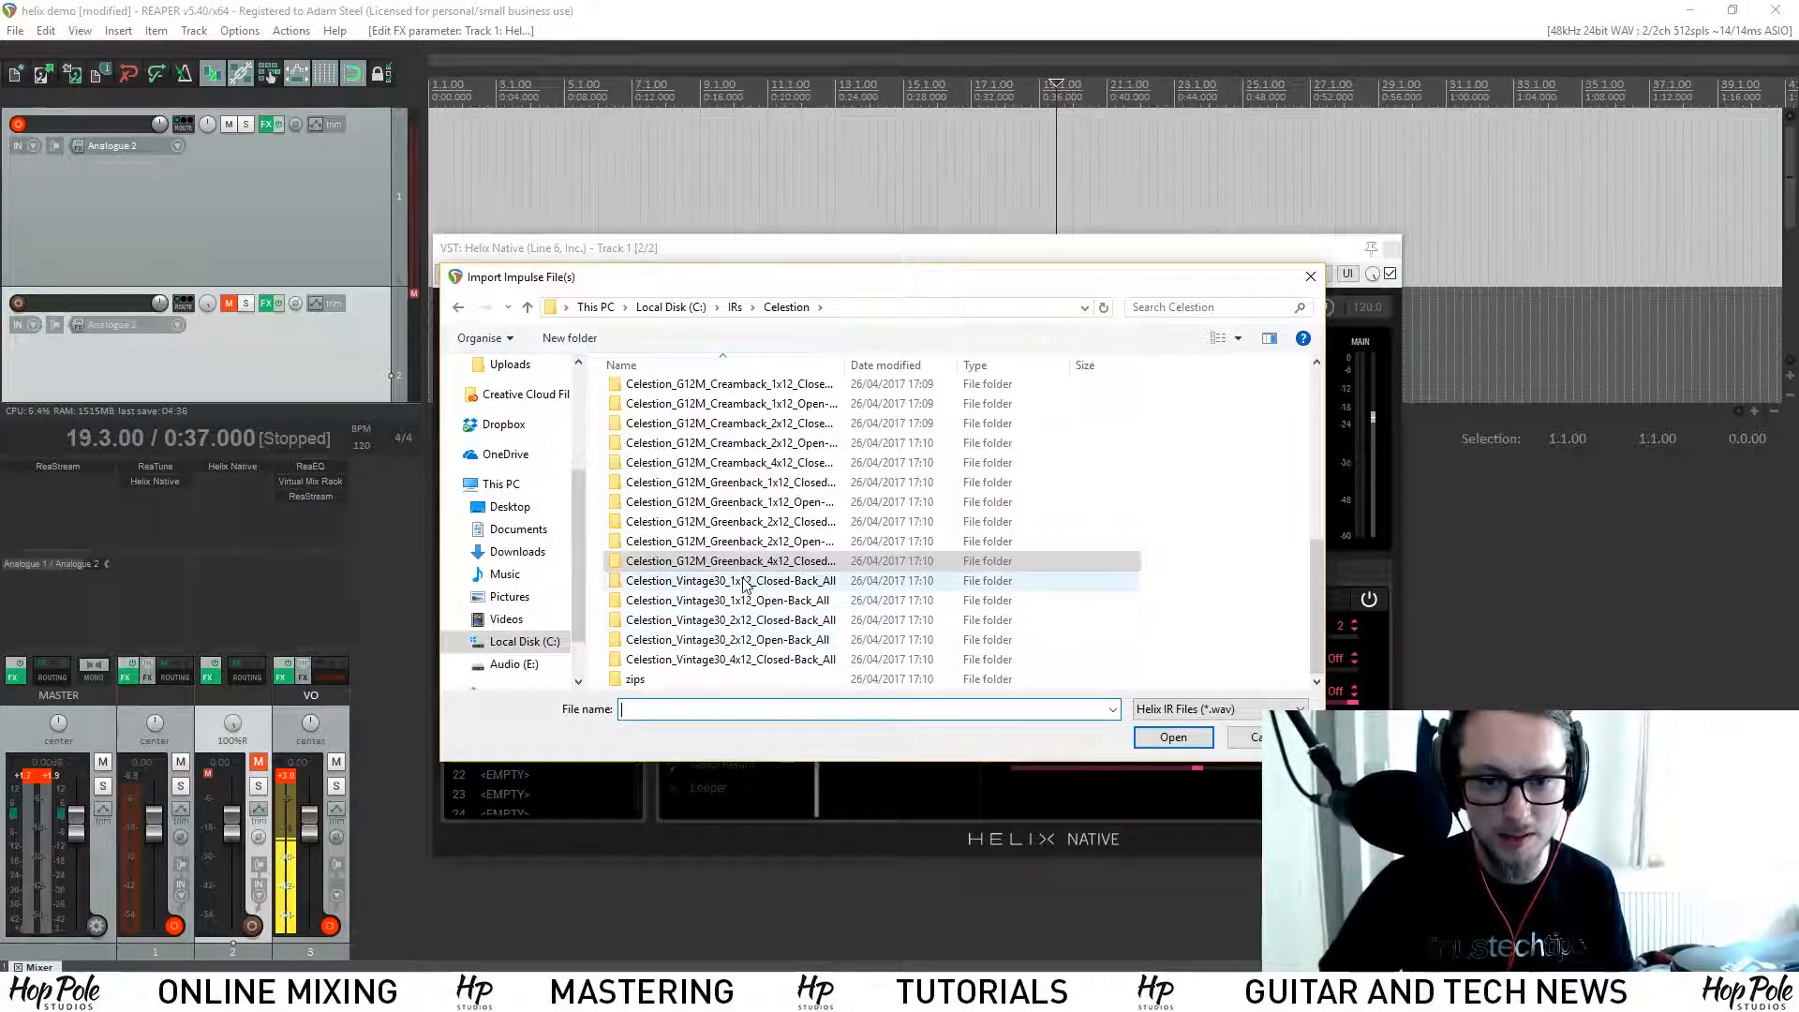
double_click(740, 600)
double_click(701, 395)
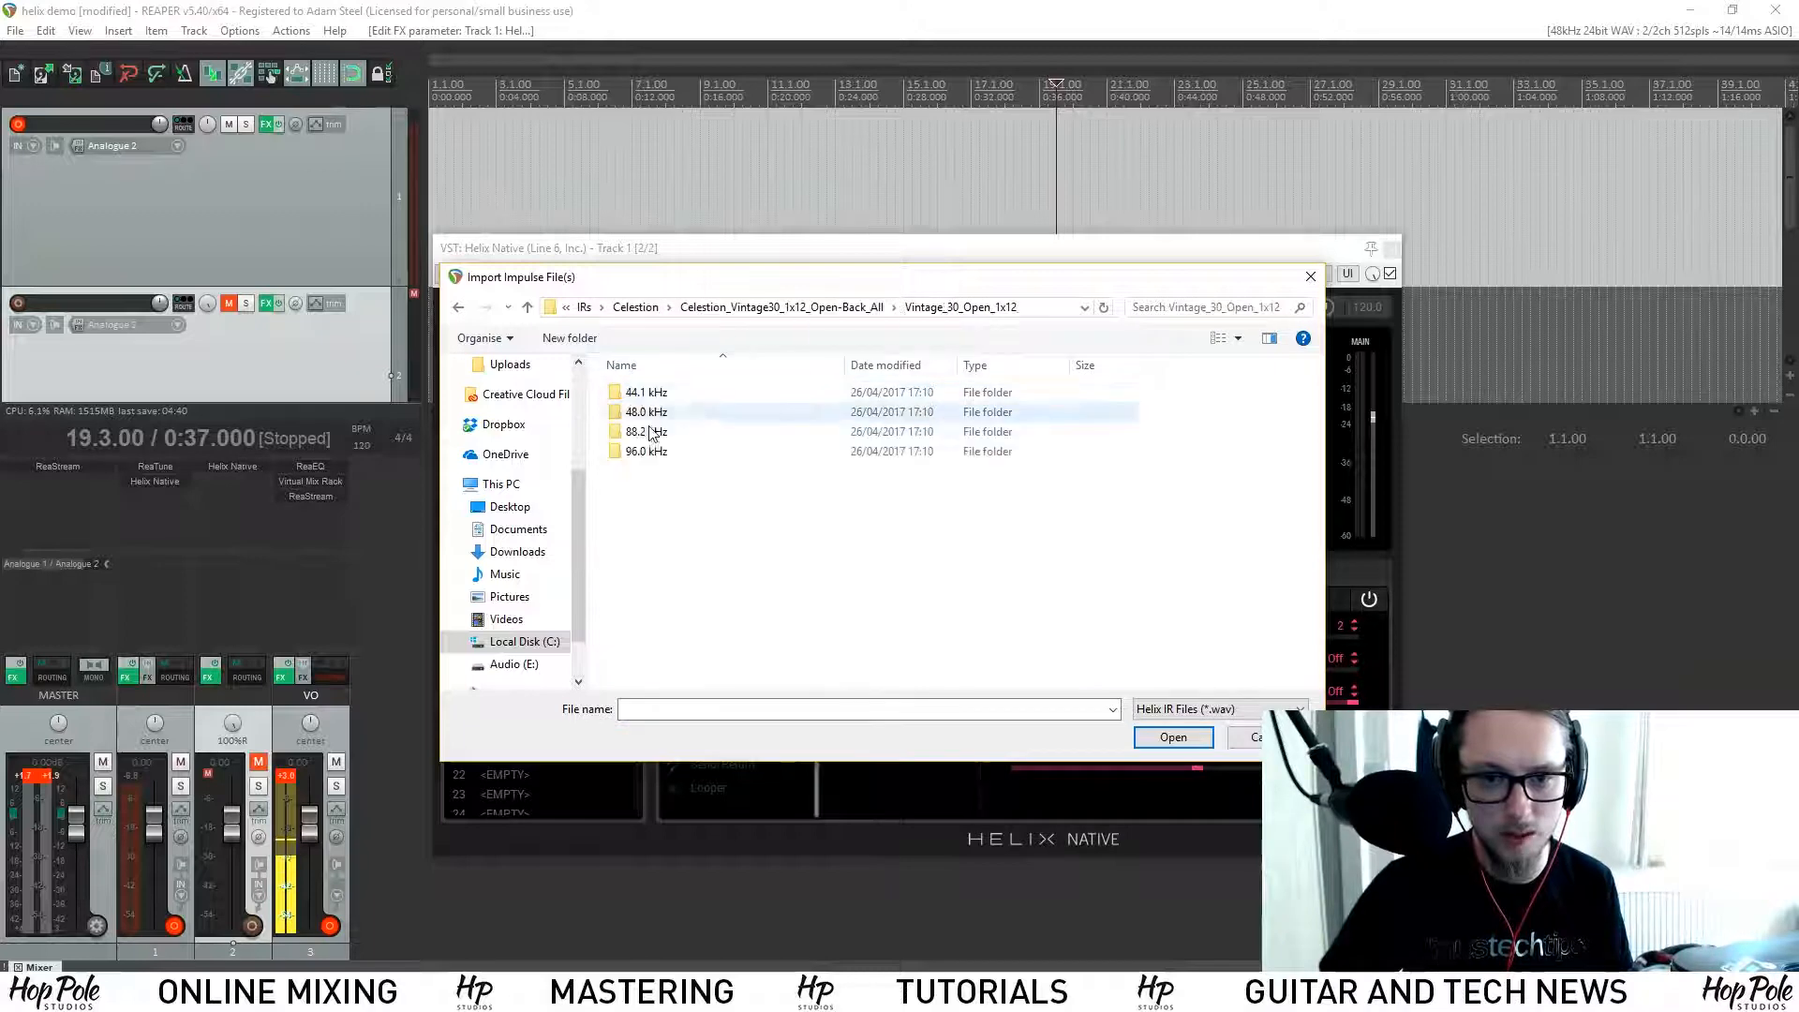
Step: Import V30 112 O R-121 Balanced Celestion.wav from the 48.0 kHz, 500 ms, Royer R-121 folder into slot 3
double_click(655, 413)
left_click(659, 414)
double_click(658, 413)
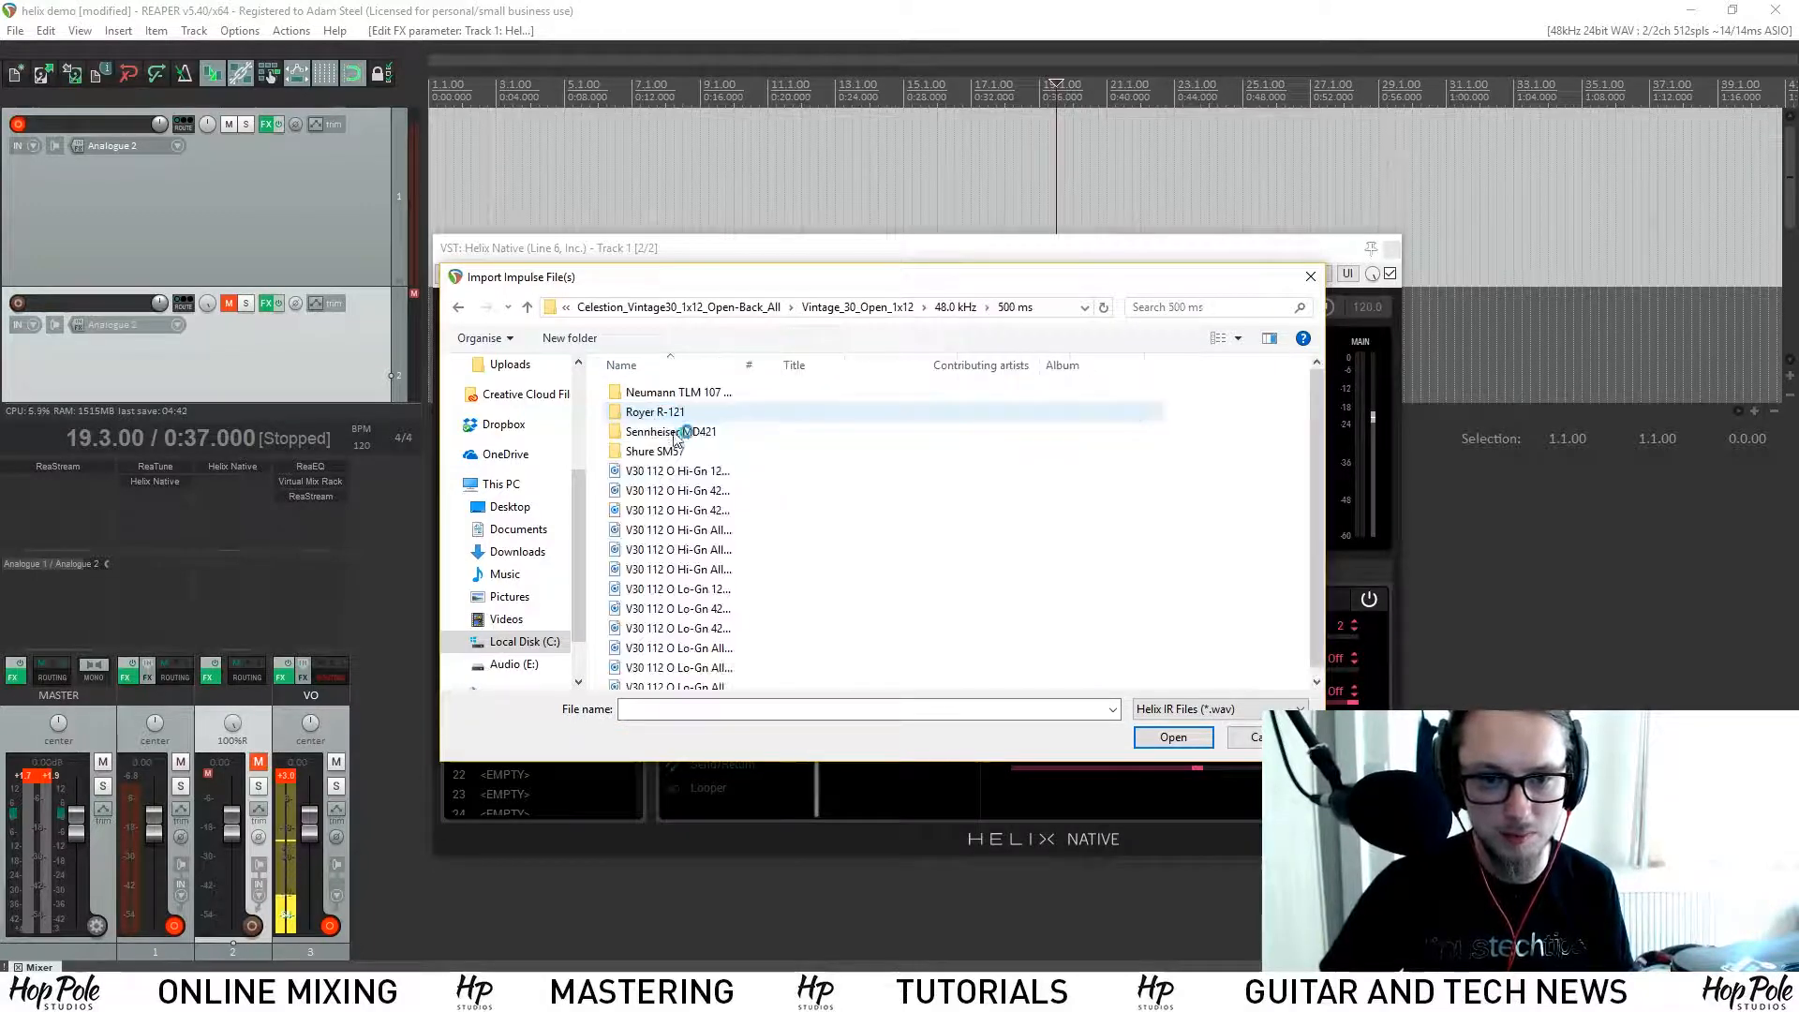
double_click(668, 417)
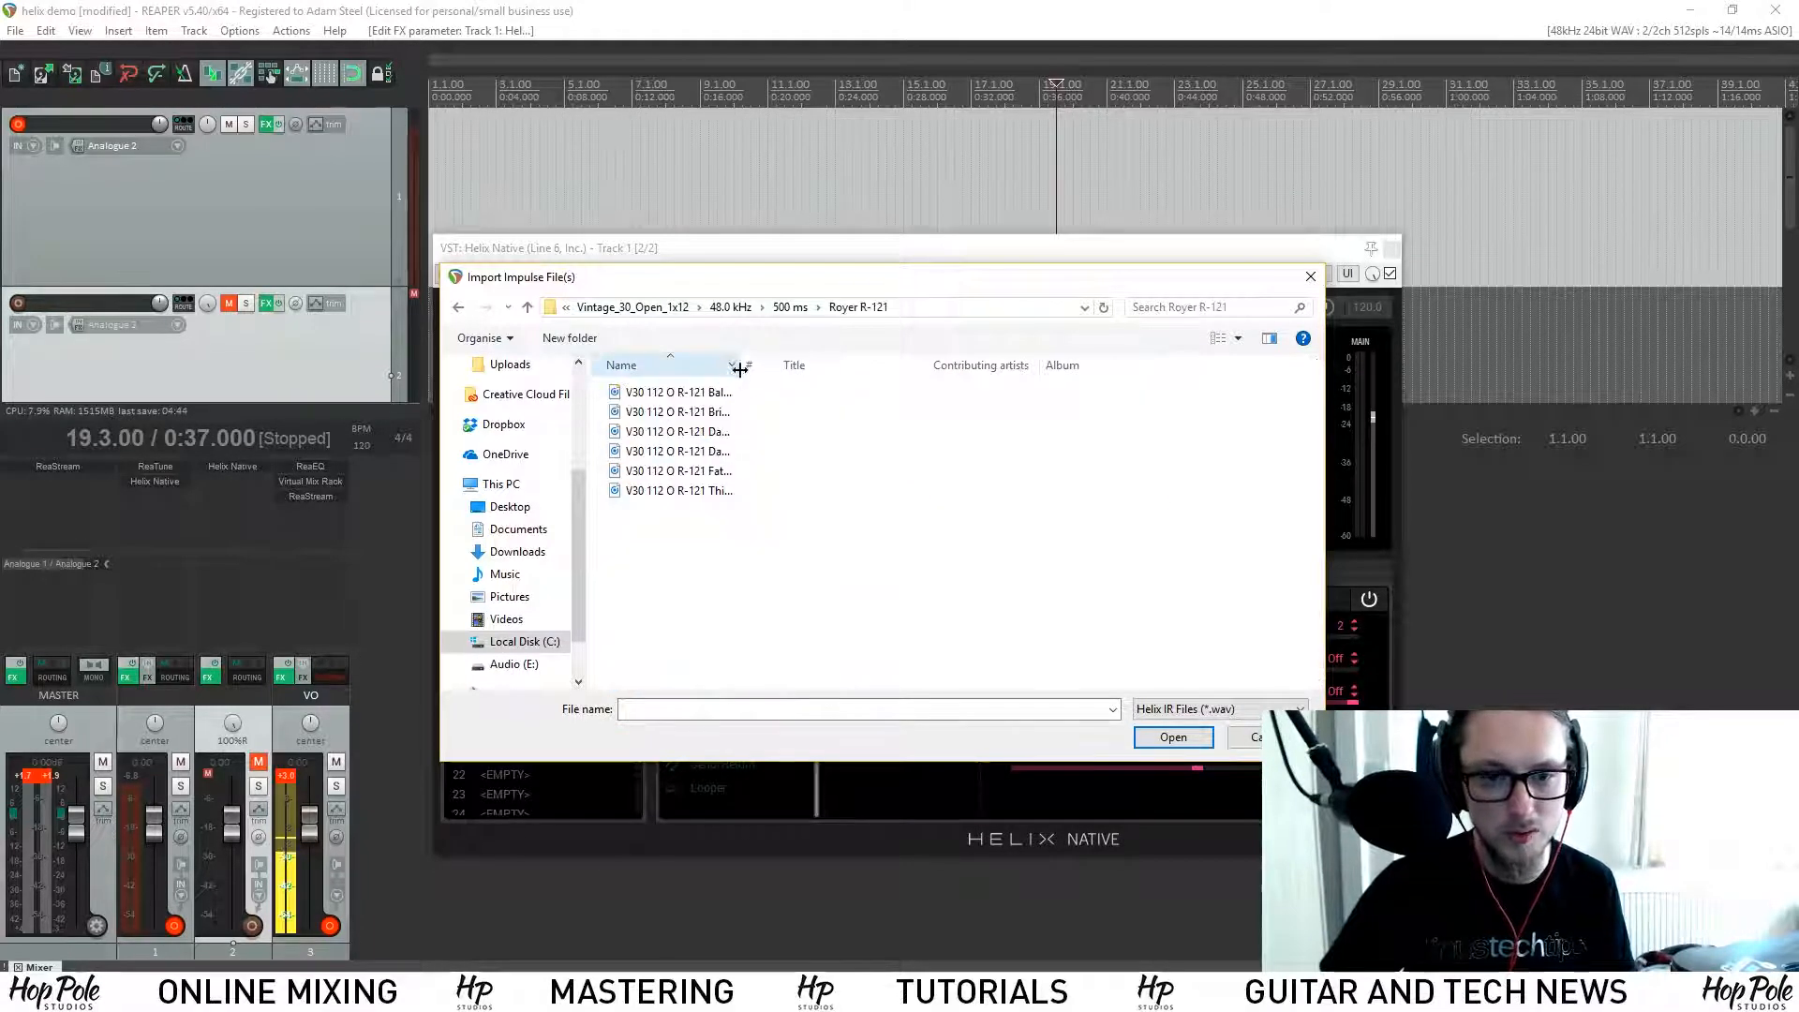
left_click(722, 392)
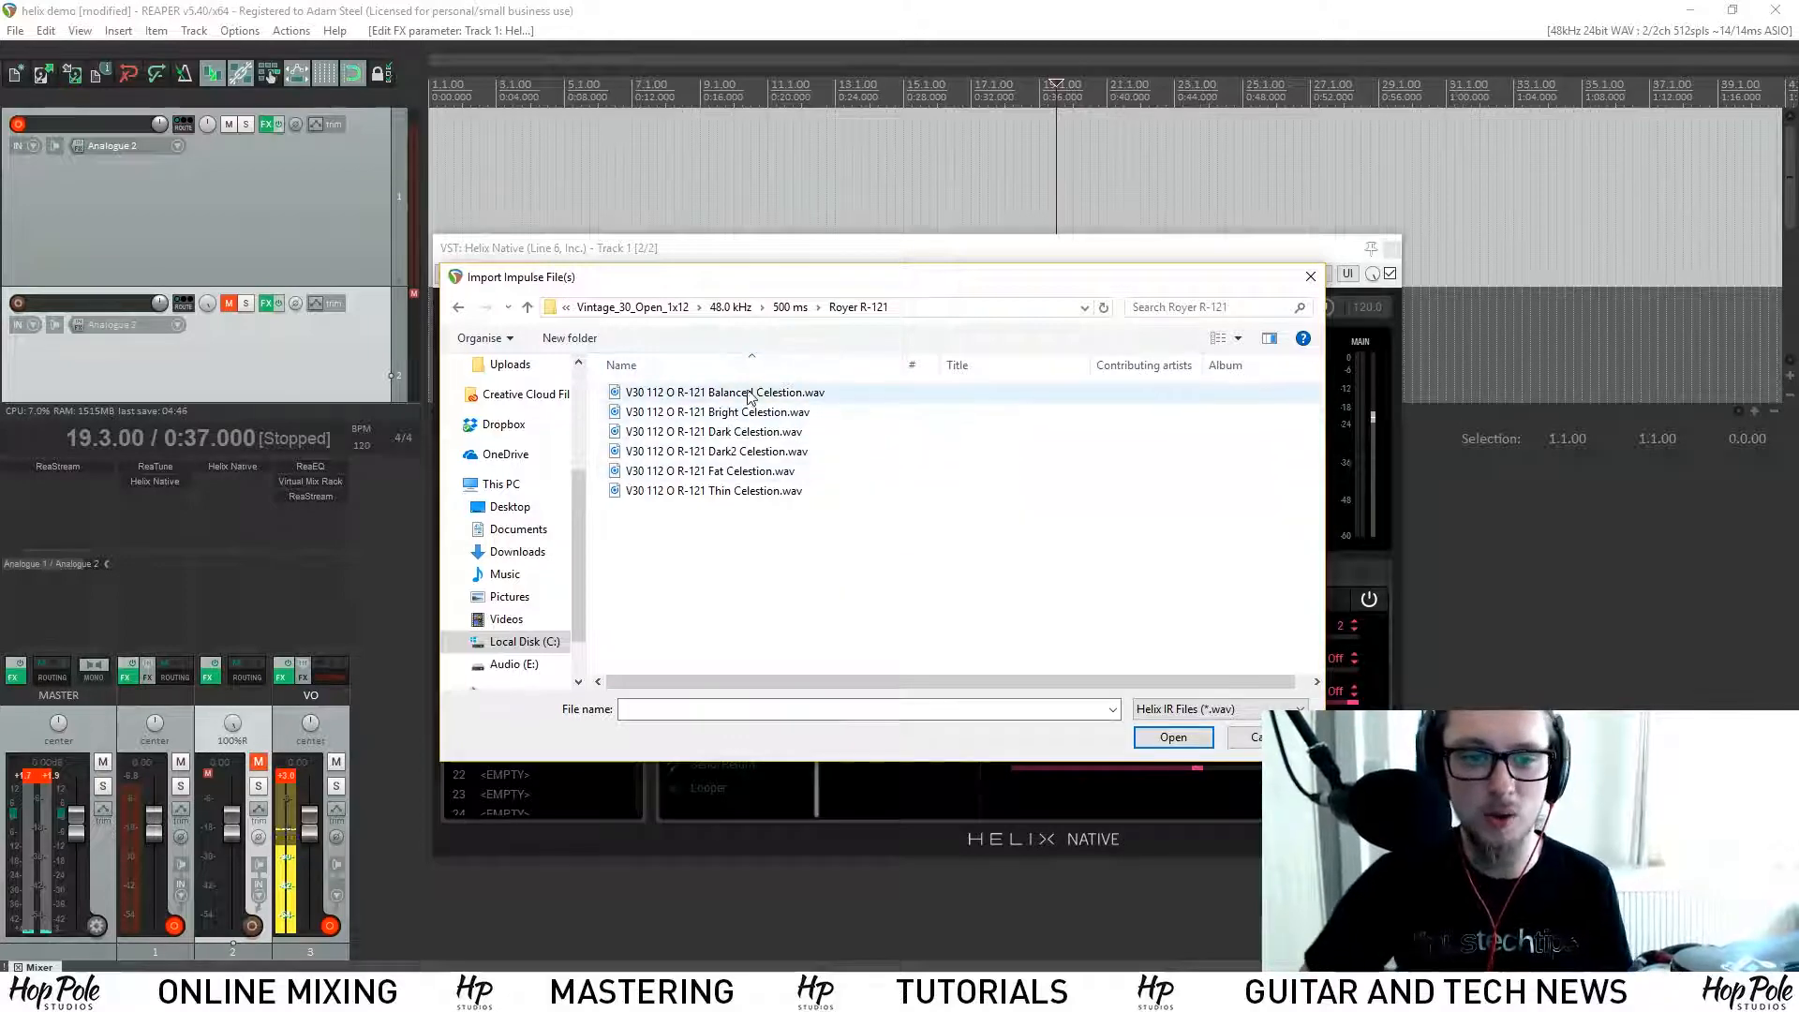
double_click(722, 391)
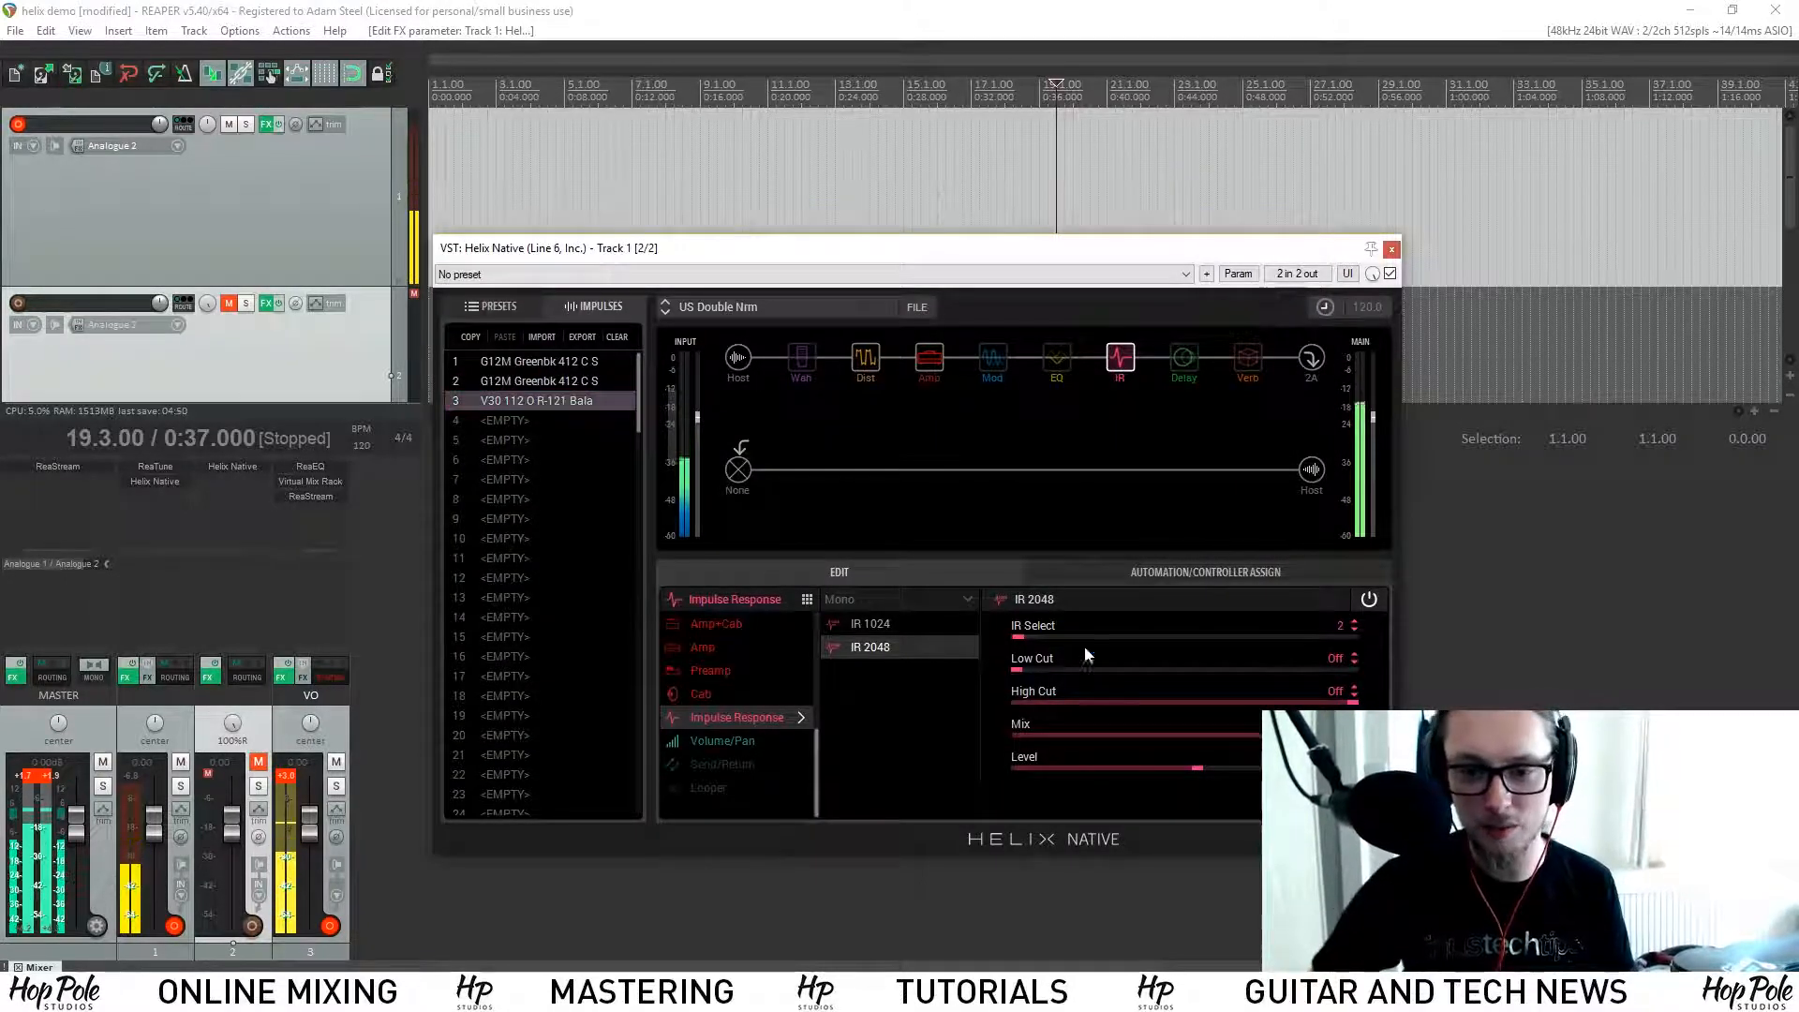
Step: Audition impulse 3 in the IR 2048 block and return IR Select to 1
left_click(1022, 639)
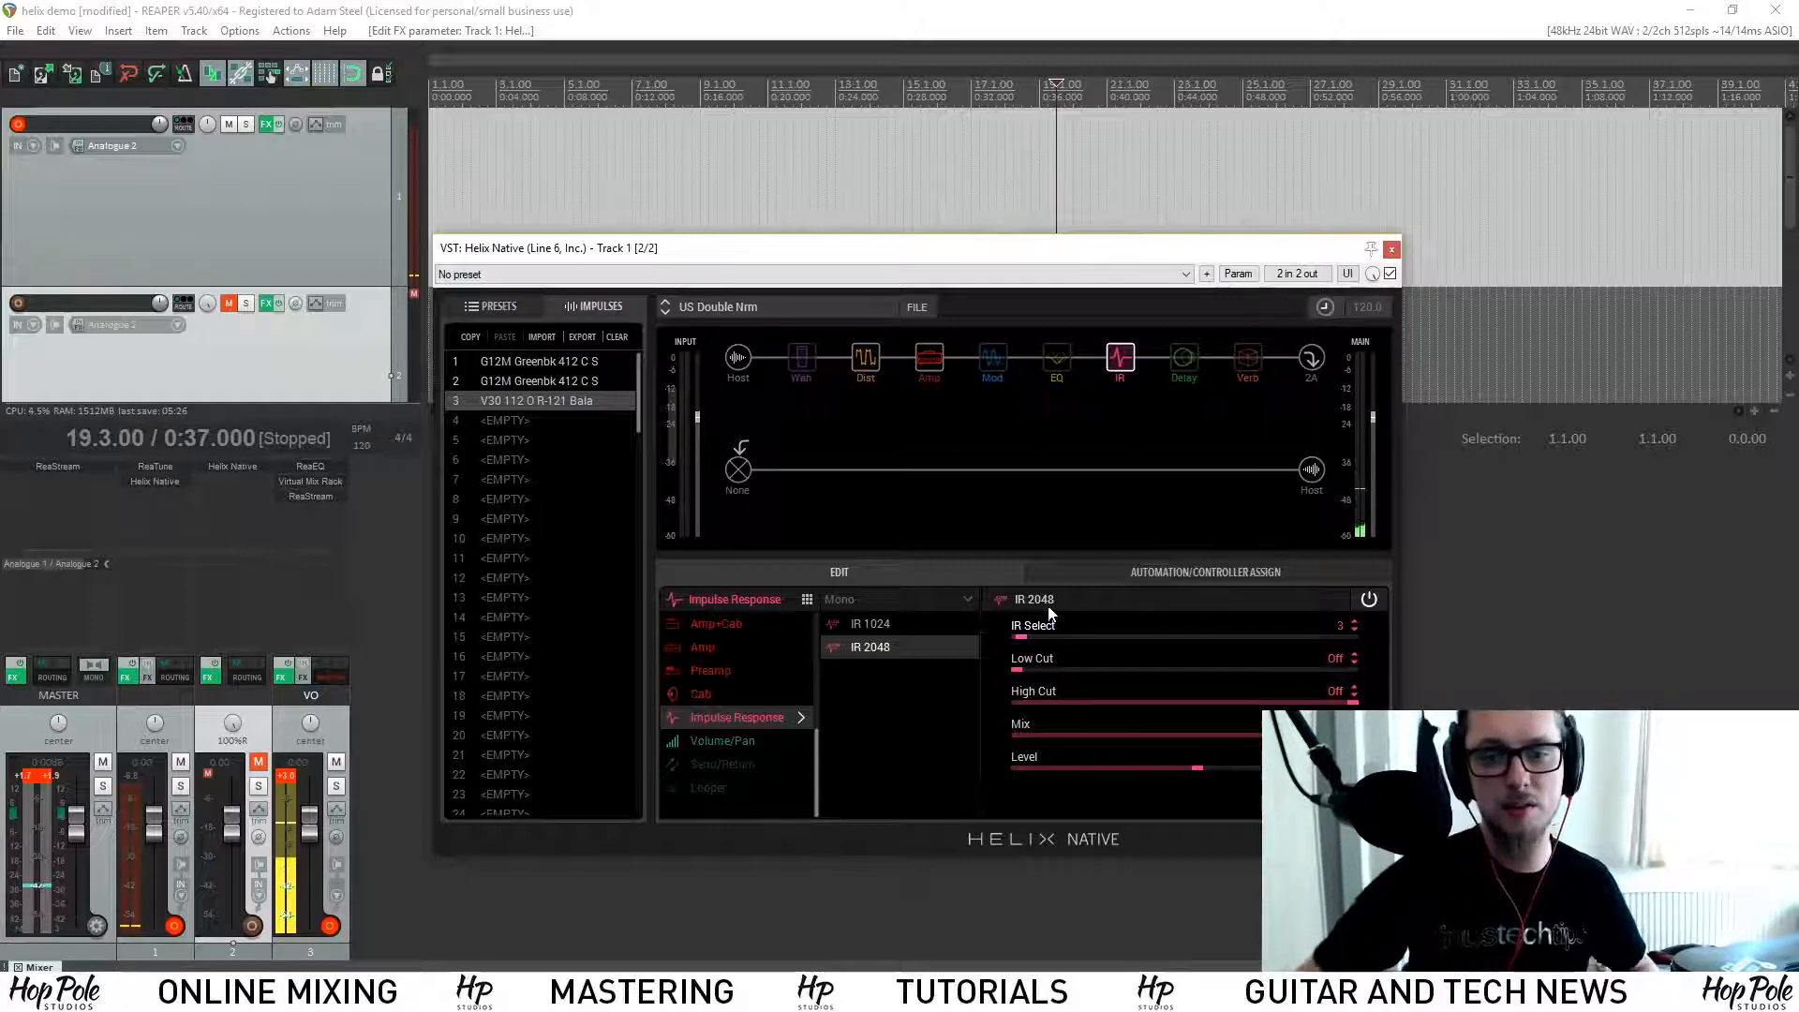
scroll(695, 739, "up", 5)
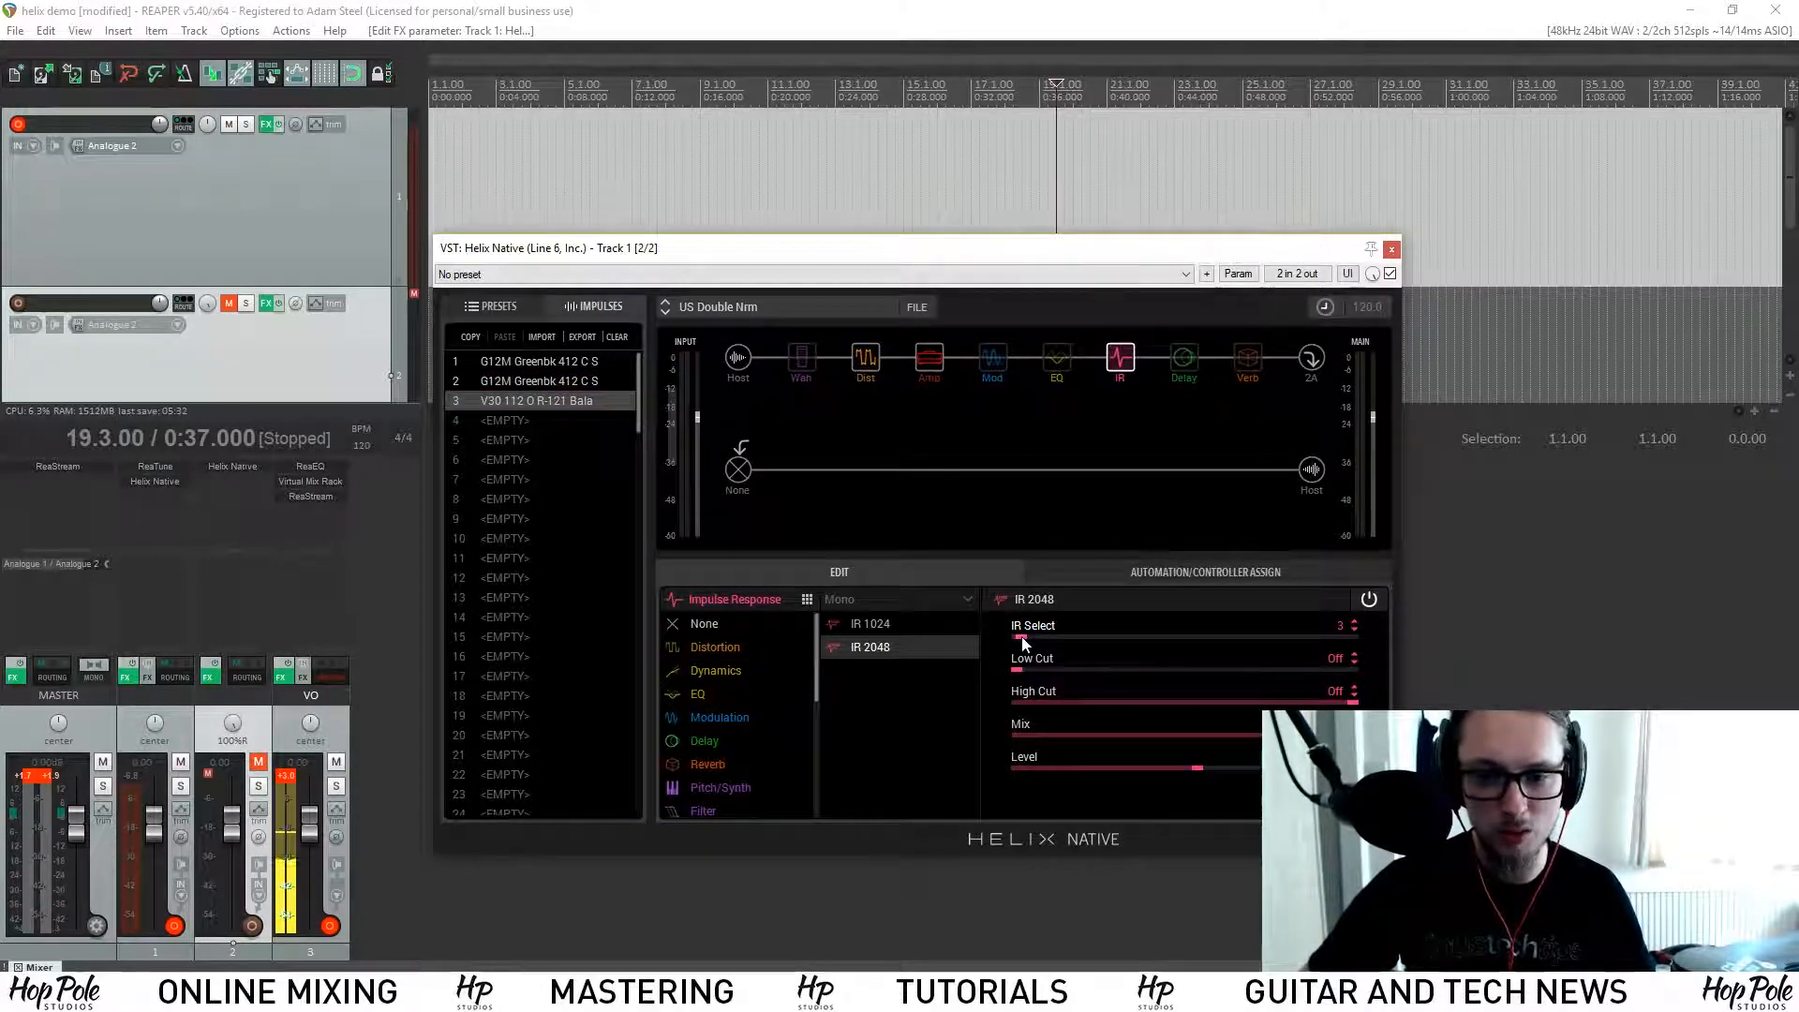
left_click_drag(1021, 638, 1021, 649)
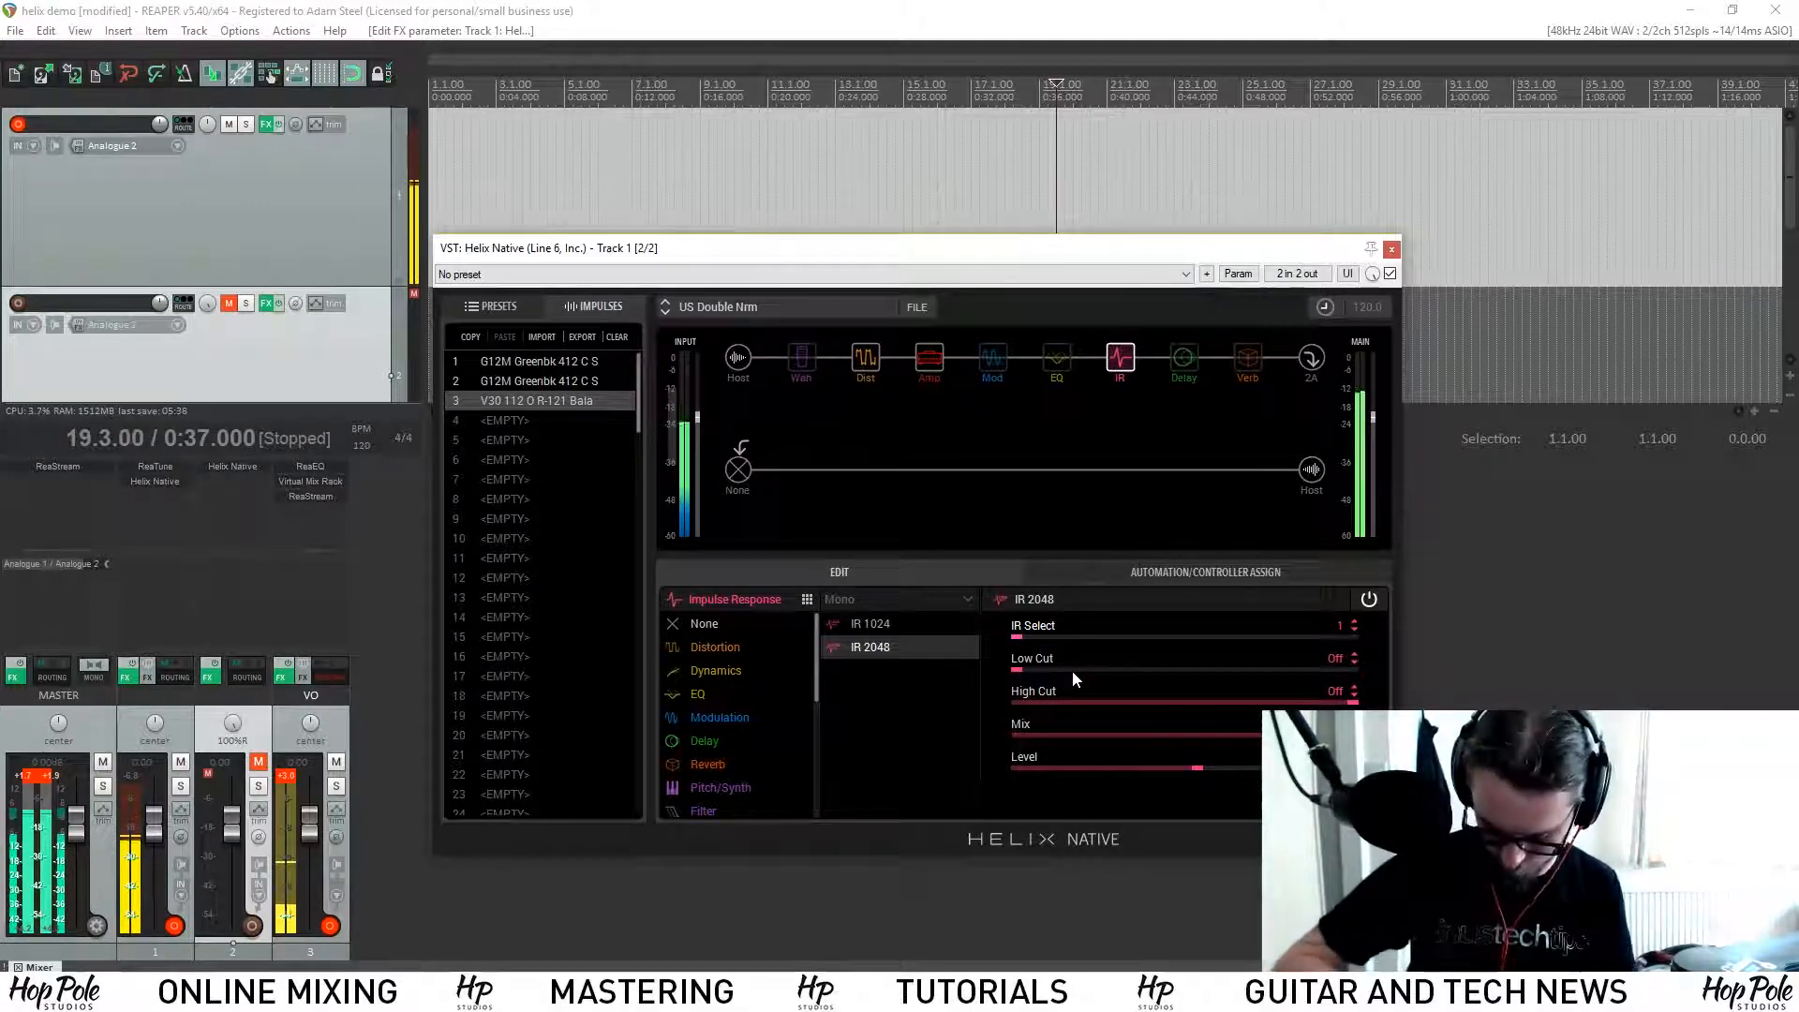
Step: With the Dist block bypassed, change the amp model to WhoWatt 100 and raise the IR block's Level
mouse_move(1129, 354)
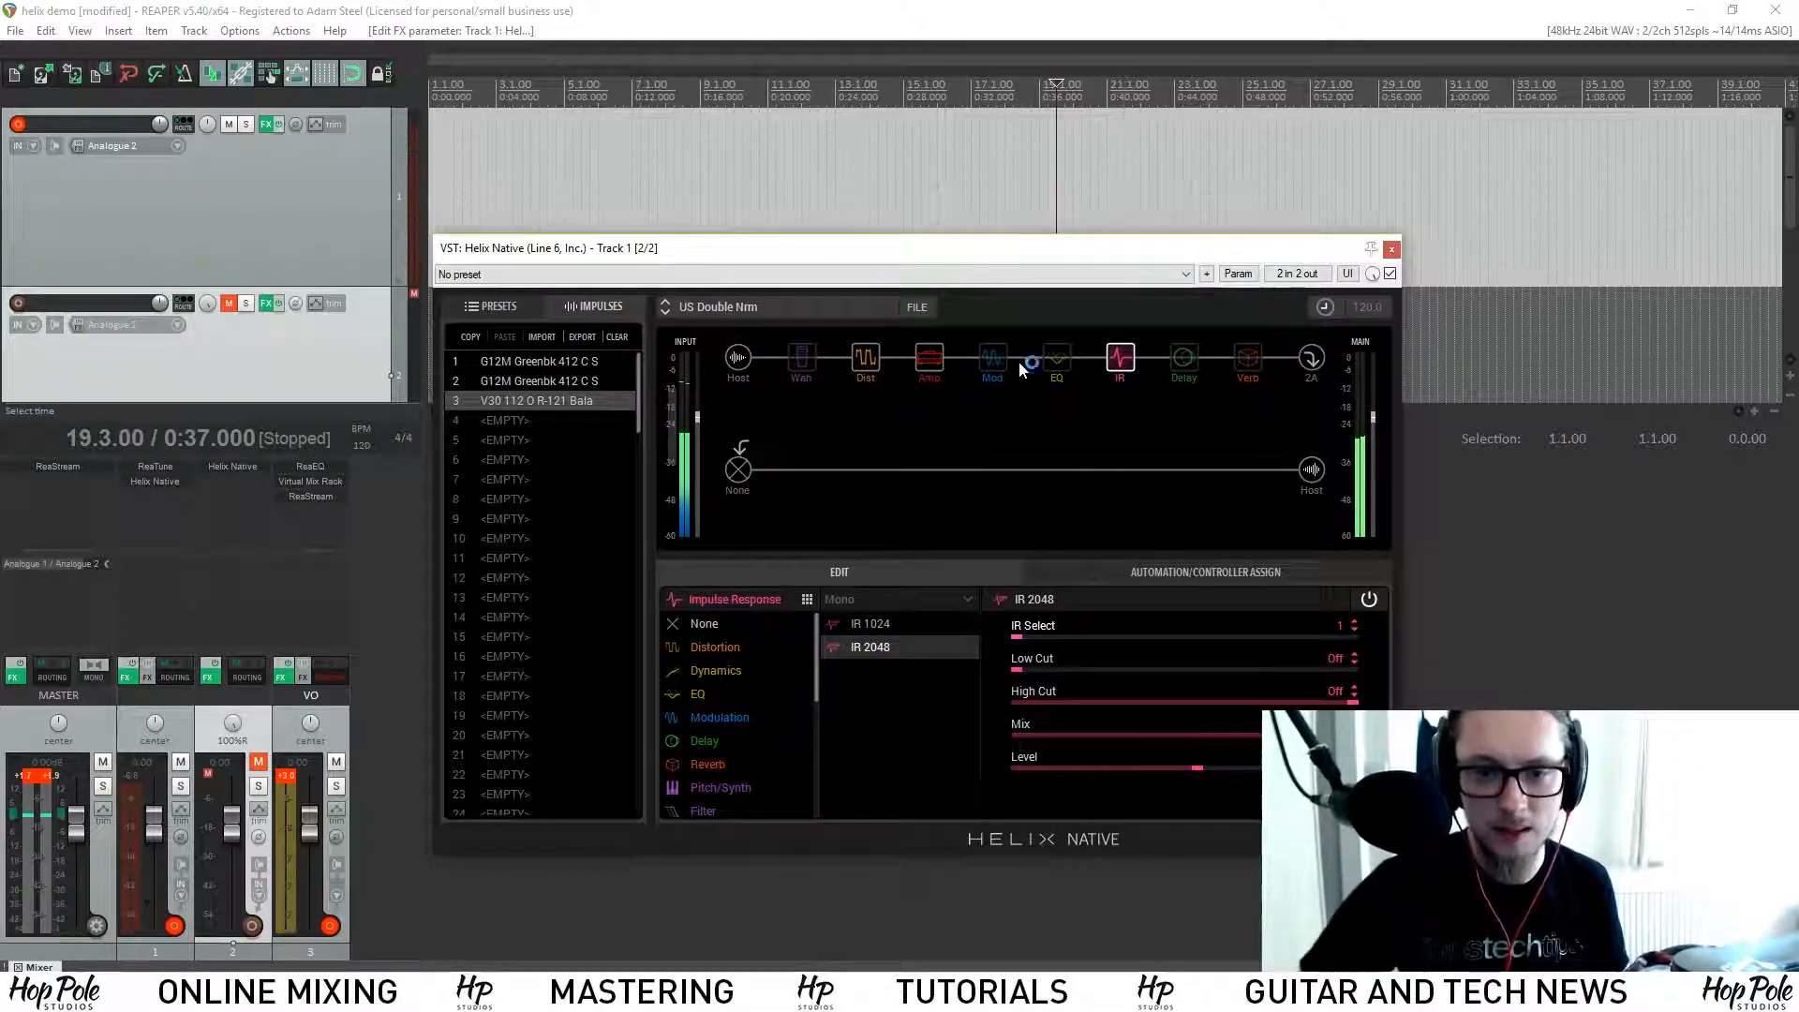
left_click(922, 364)
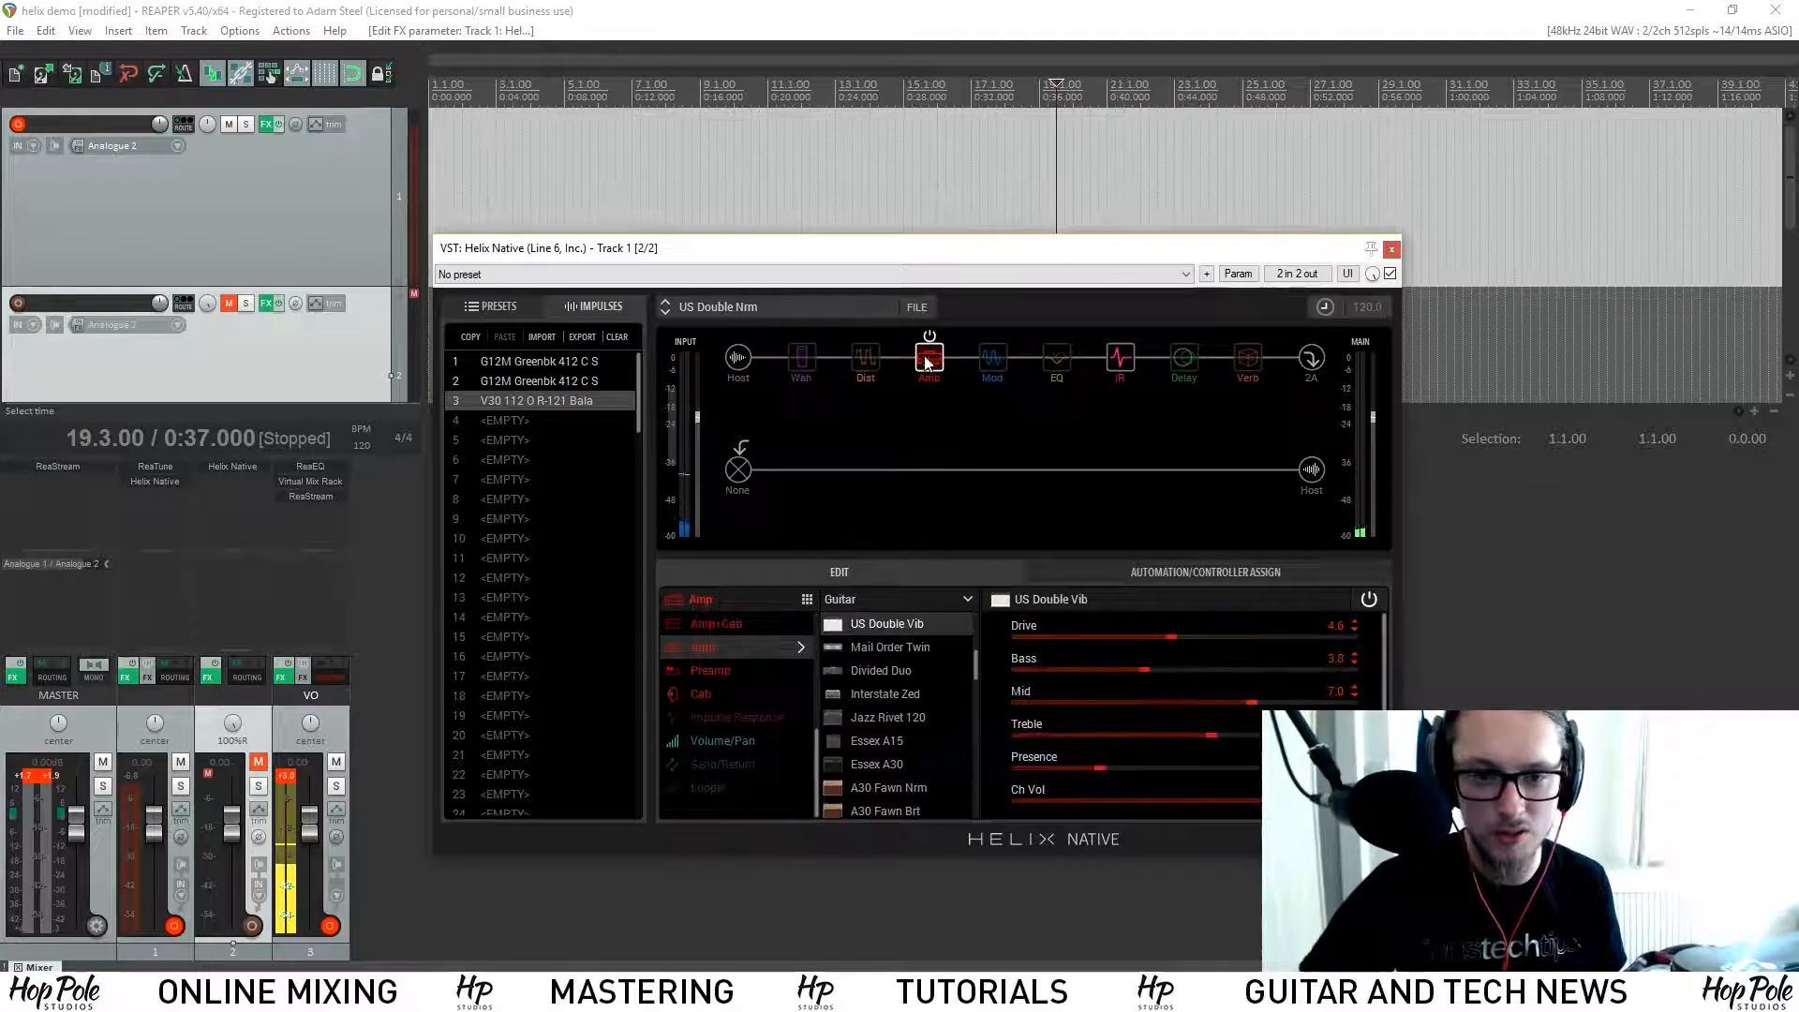
scroll(909, 624, "up", 5)
left_click(909, 624)
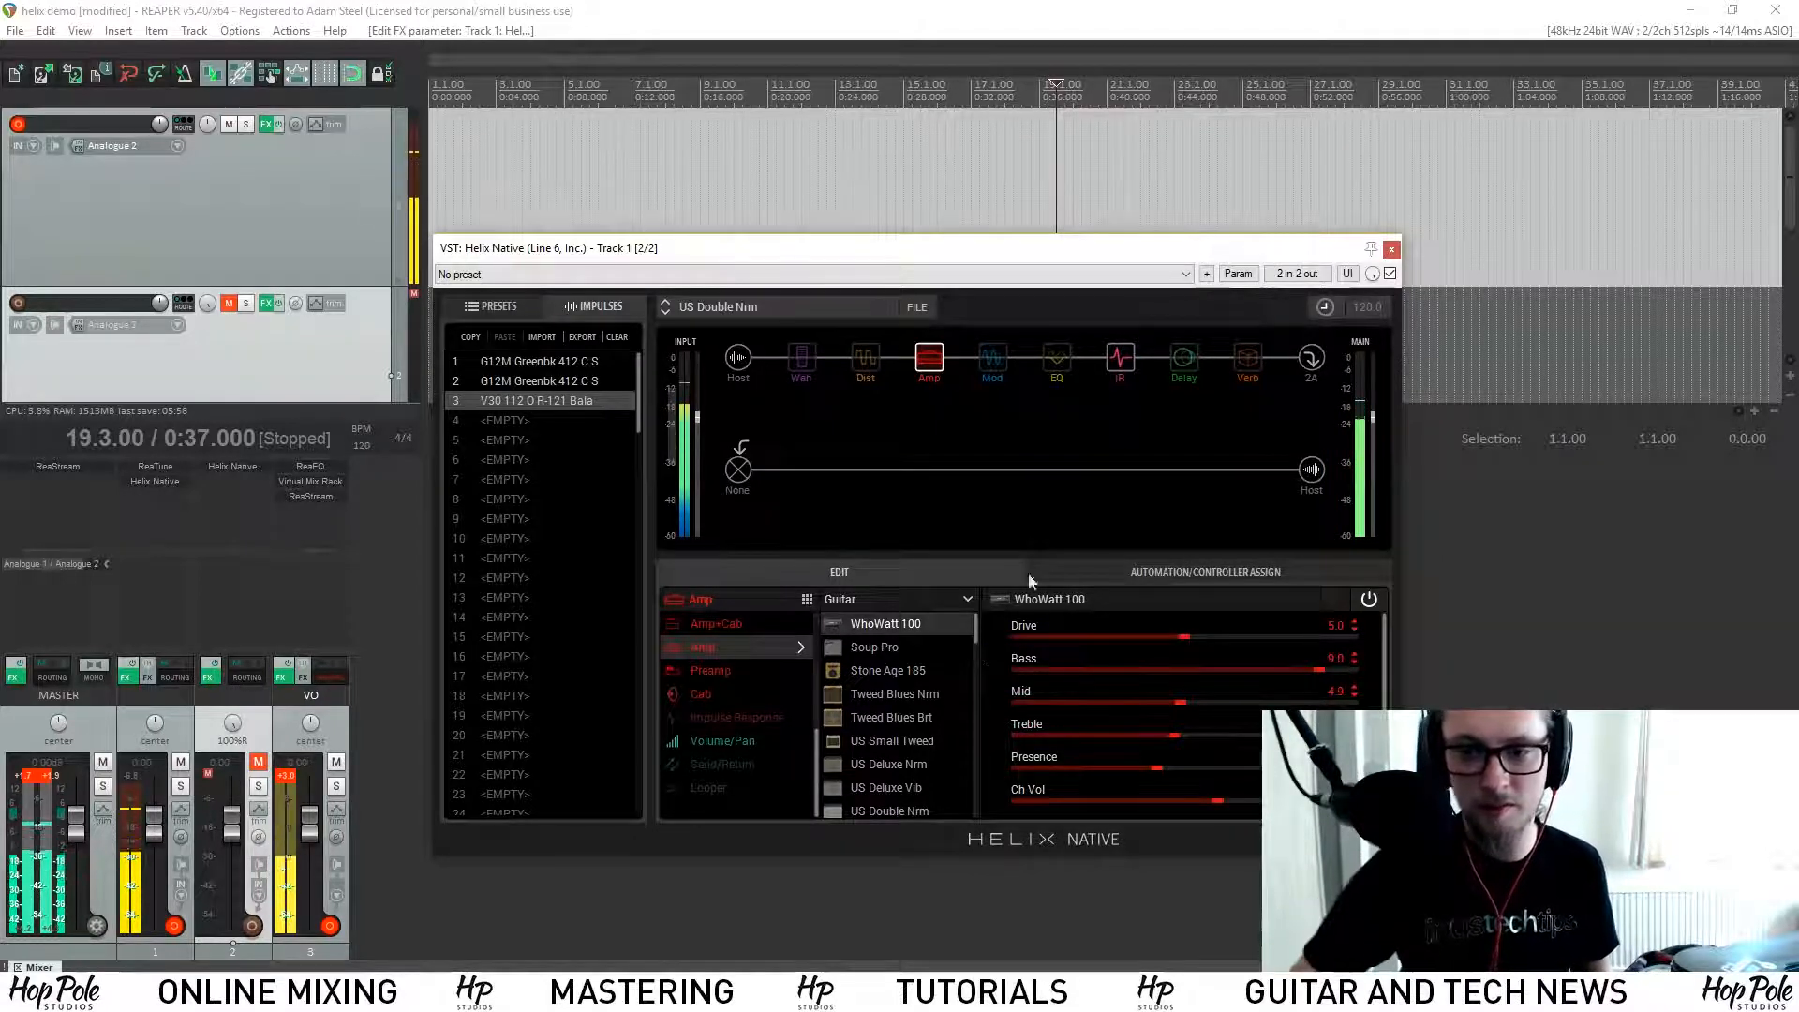
left_click(1120, 357)
left_click_drag(1193, 773, 1233, 761)
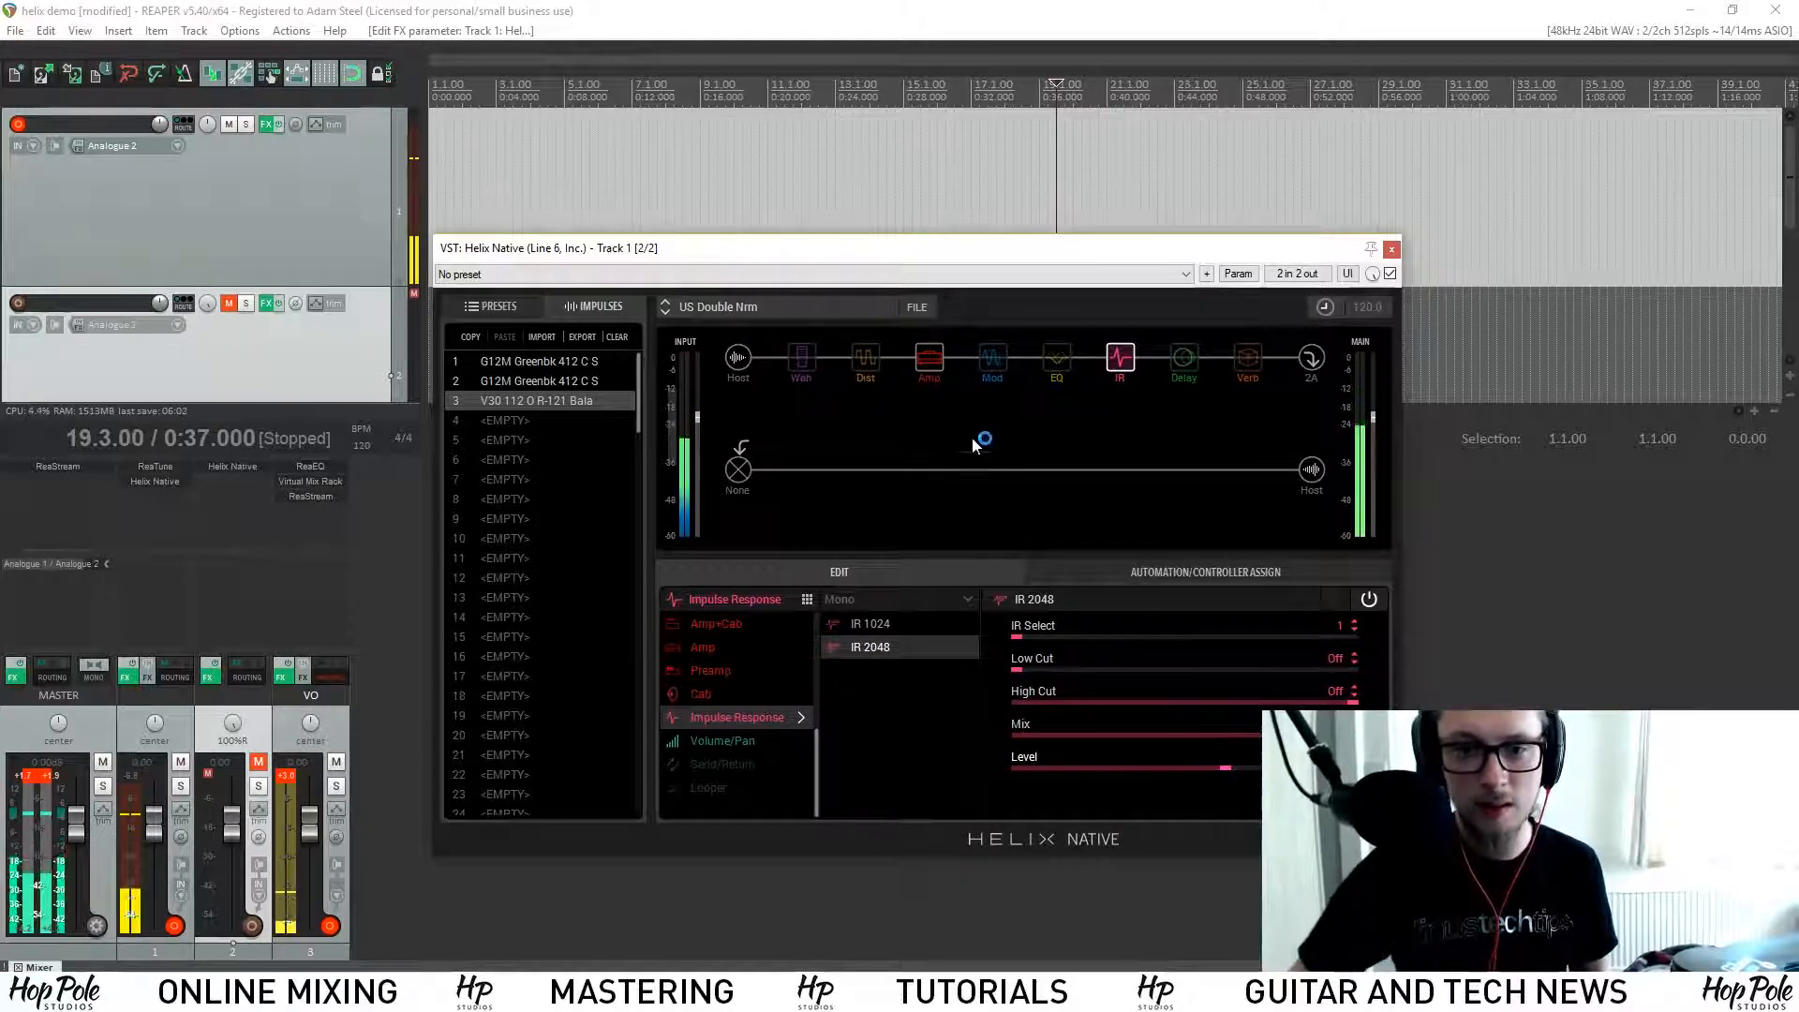
Step: Review the WhoWatt 100 amp's full parameter list, including Master, Sag, Hum, Ripple and Bias
left_click(931, 360)
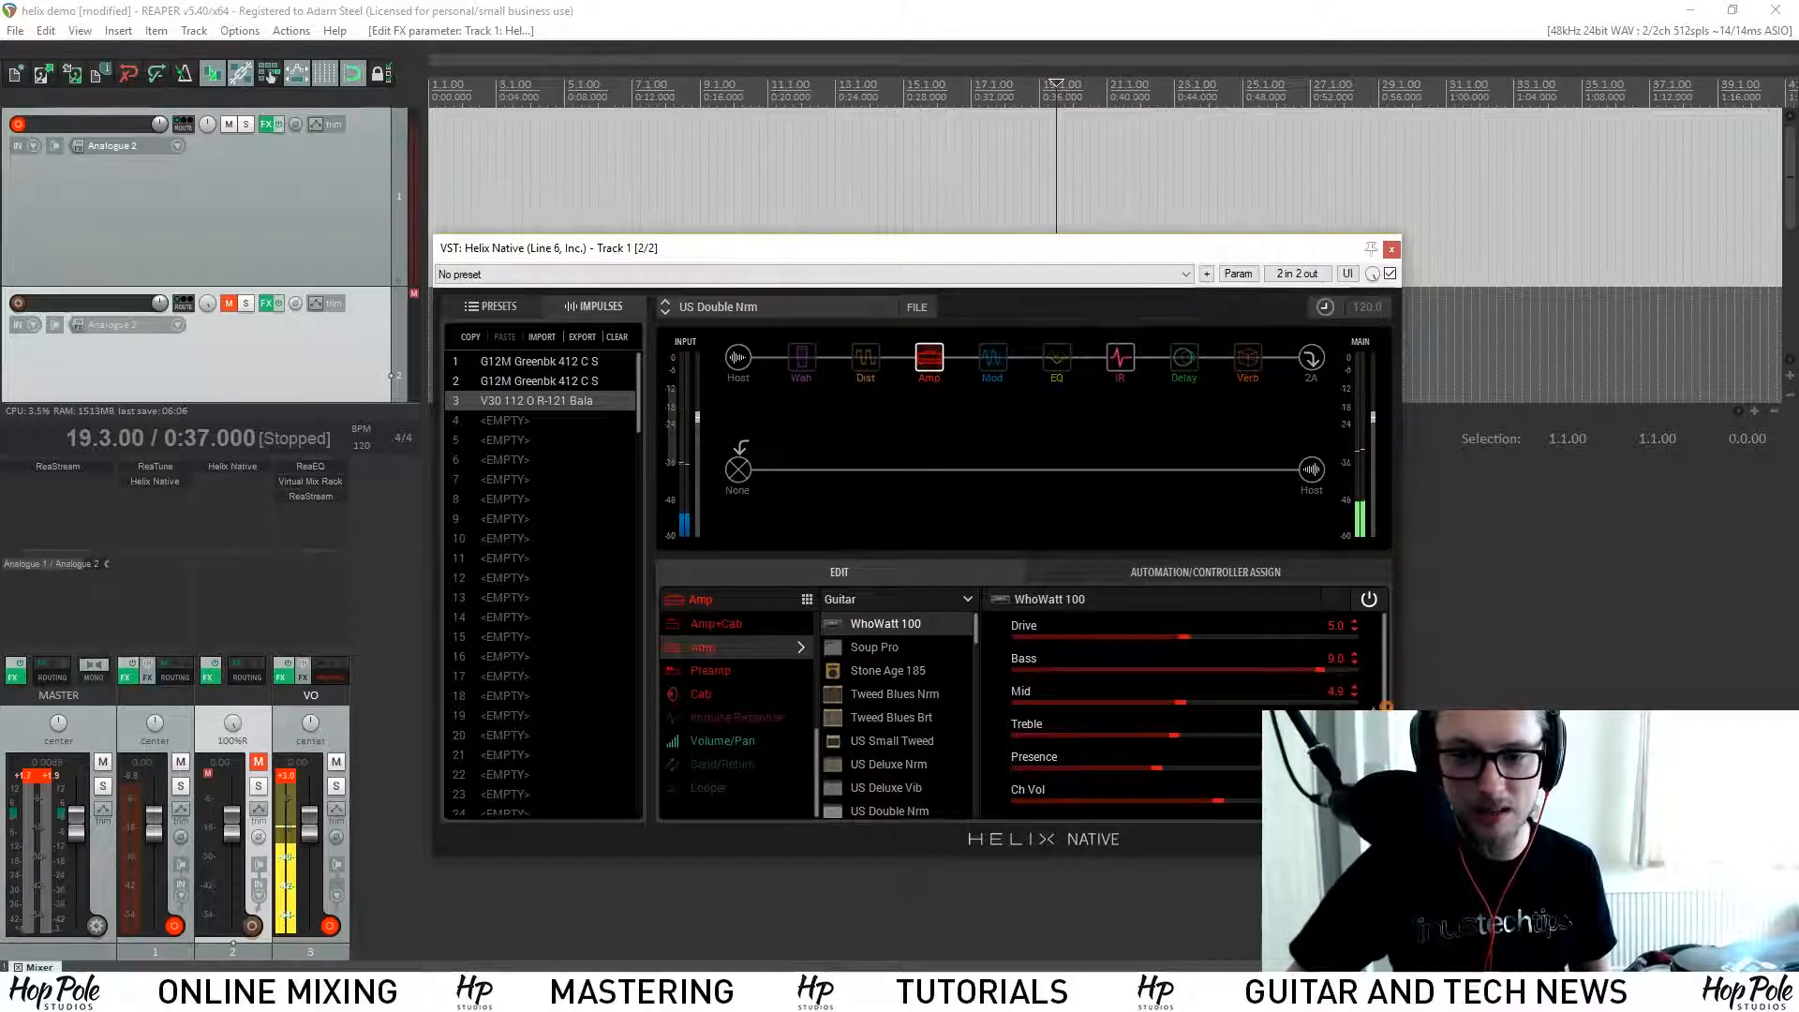
scroll(1377, 684, "down", 3)
mouse_move(1382, 783)
left_mouse_down()
mouse_move(1382, 724)
mouse_move(1382, 770)
left_mouse_up()
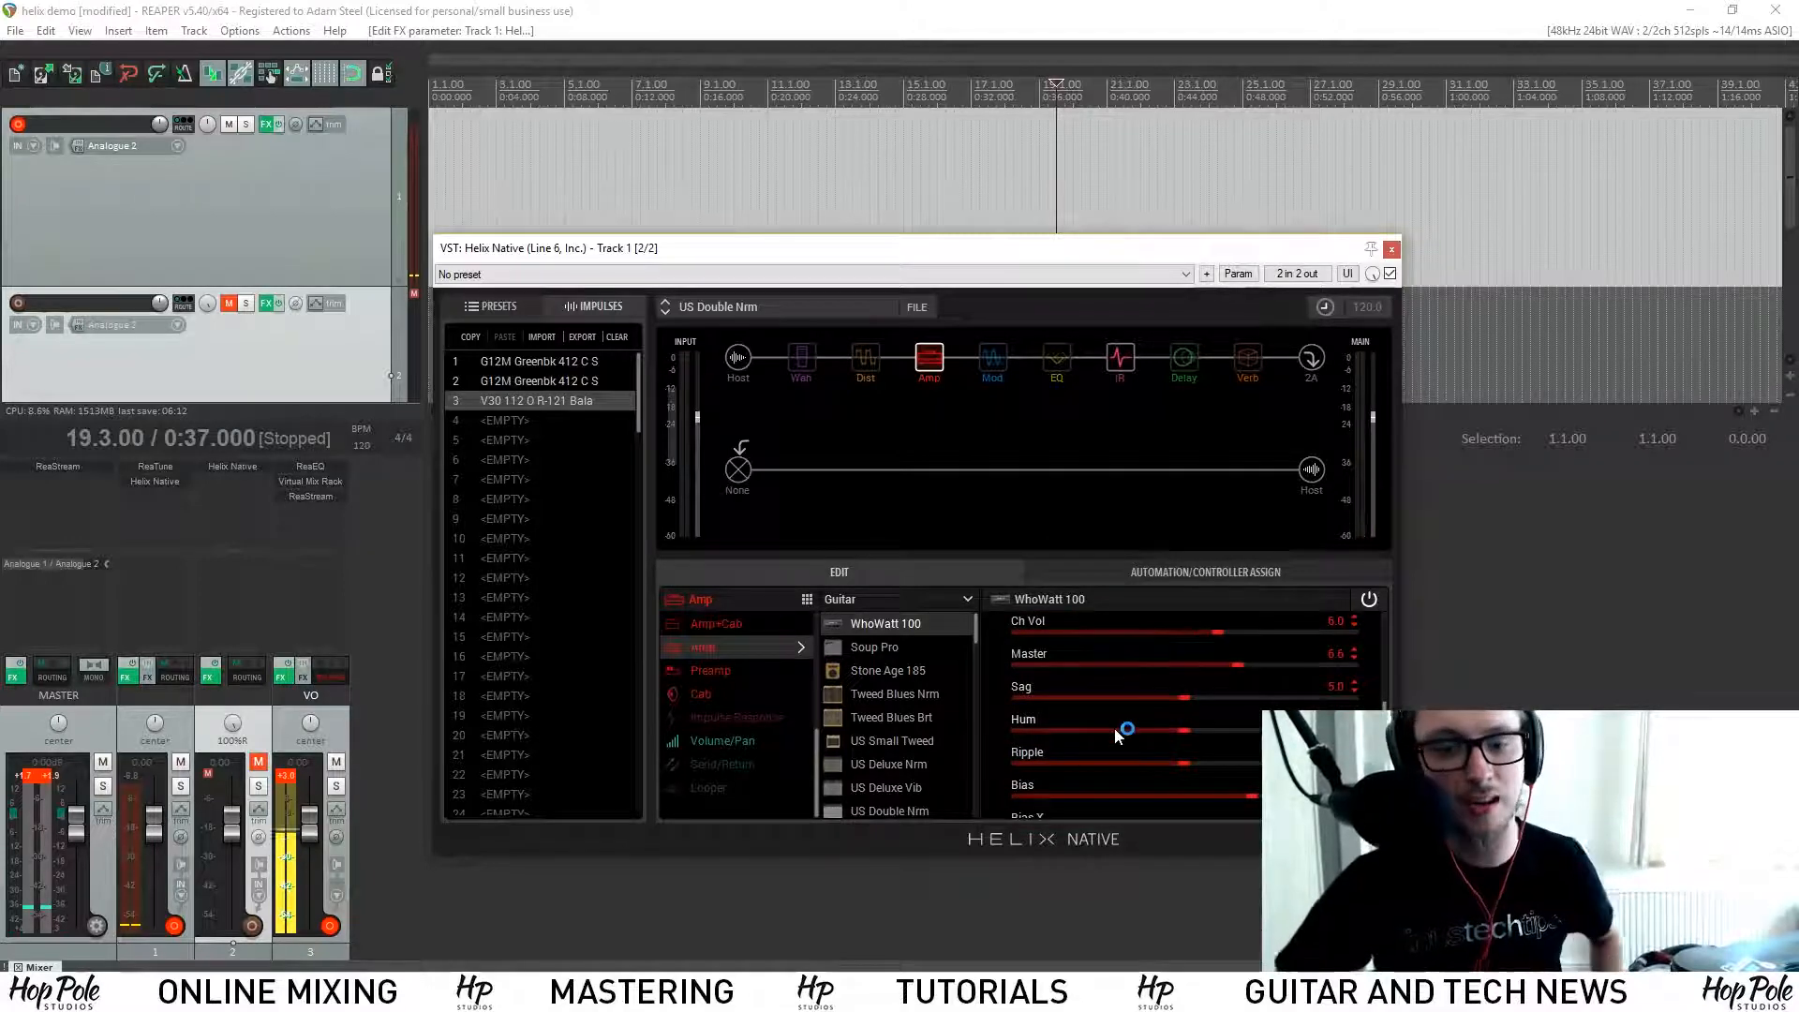
left_click_drag(1184, 730, 1181, 730)
left_click_drag(1382, 770, 1383, 676)
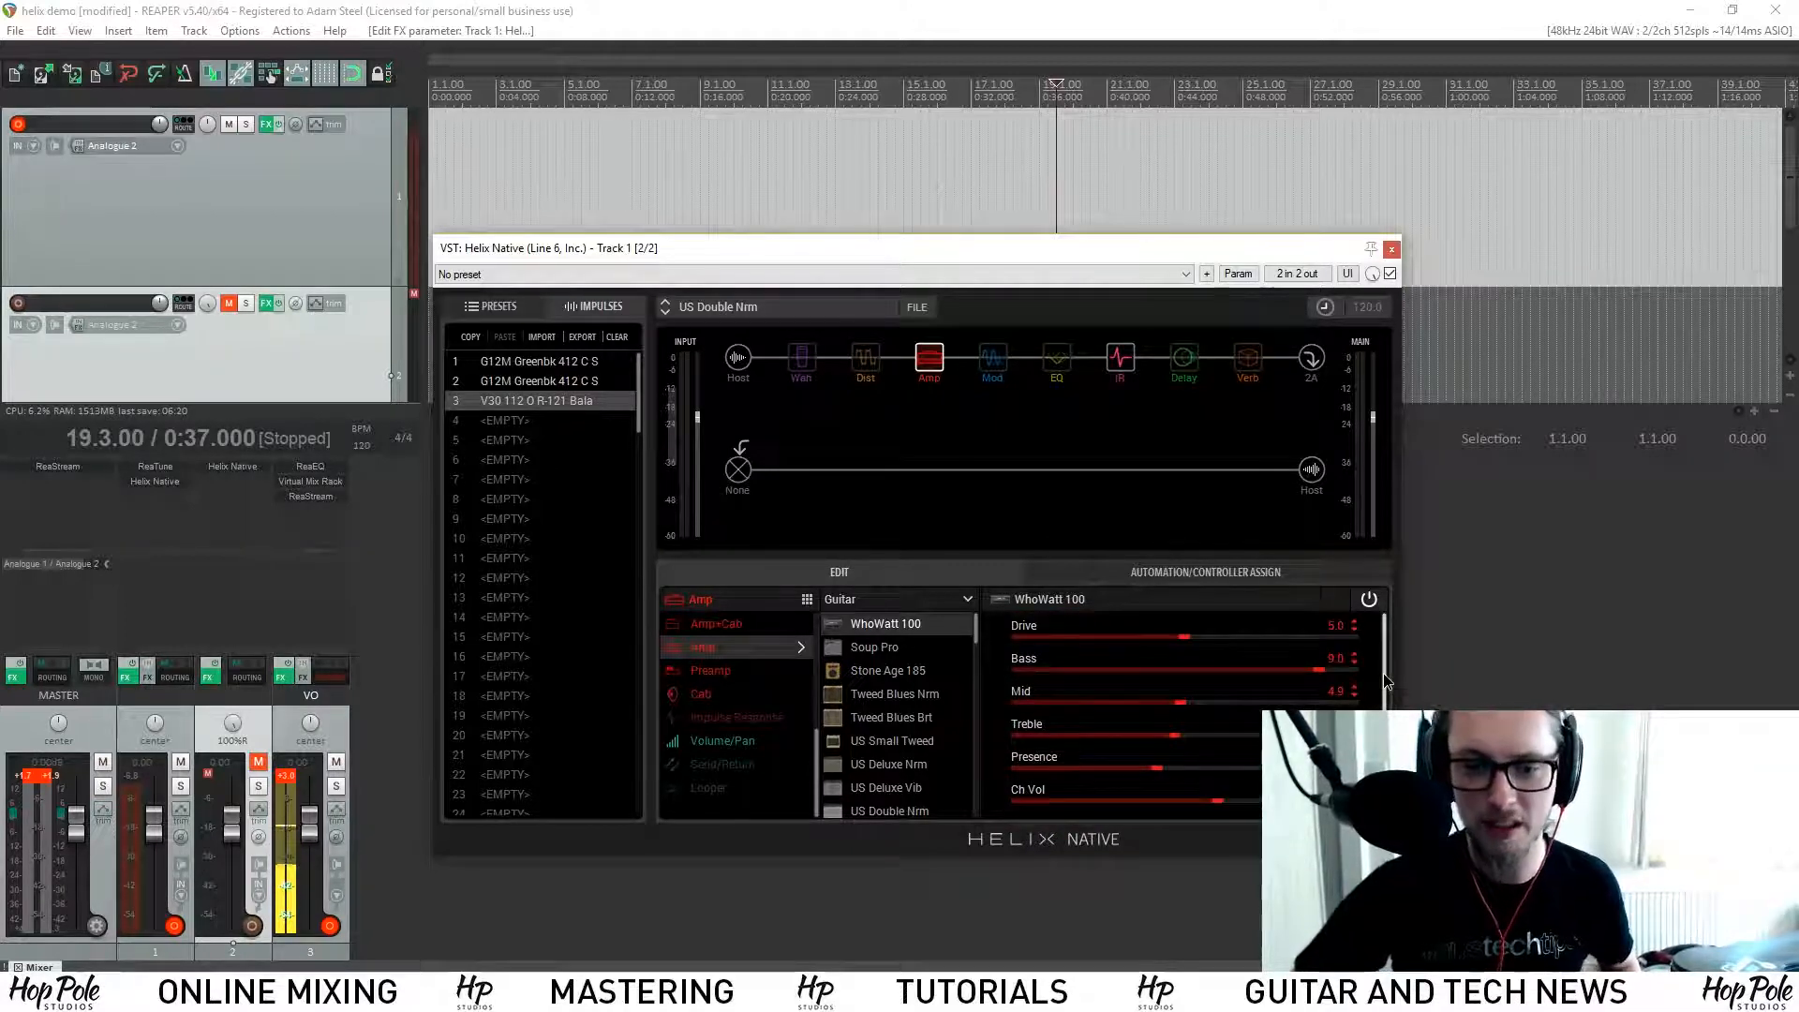
Step: Audition the Soup Pro and Stone Age 185 amps, keeping Stone Age 185 with its Mid set to 10.0
left_click(908, 648)
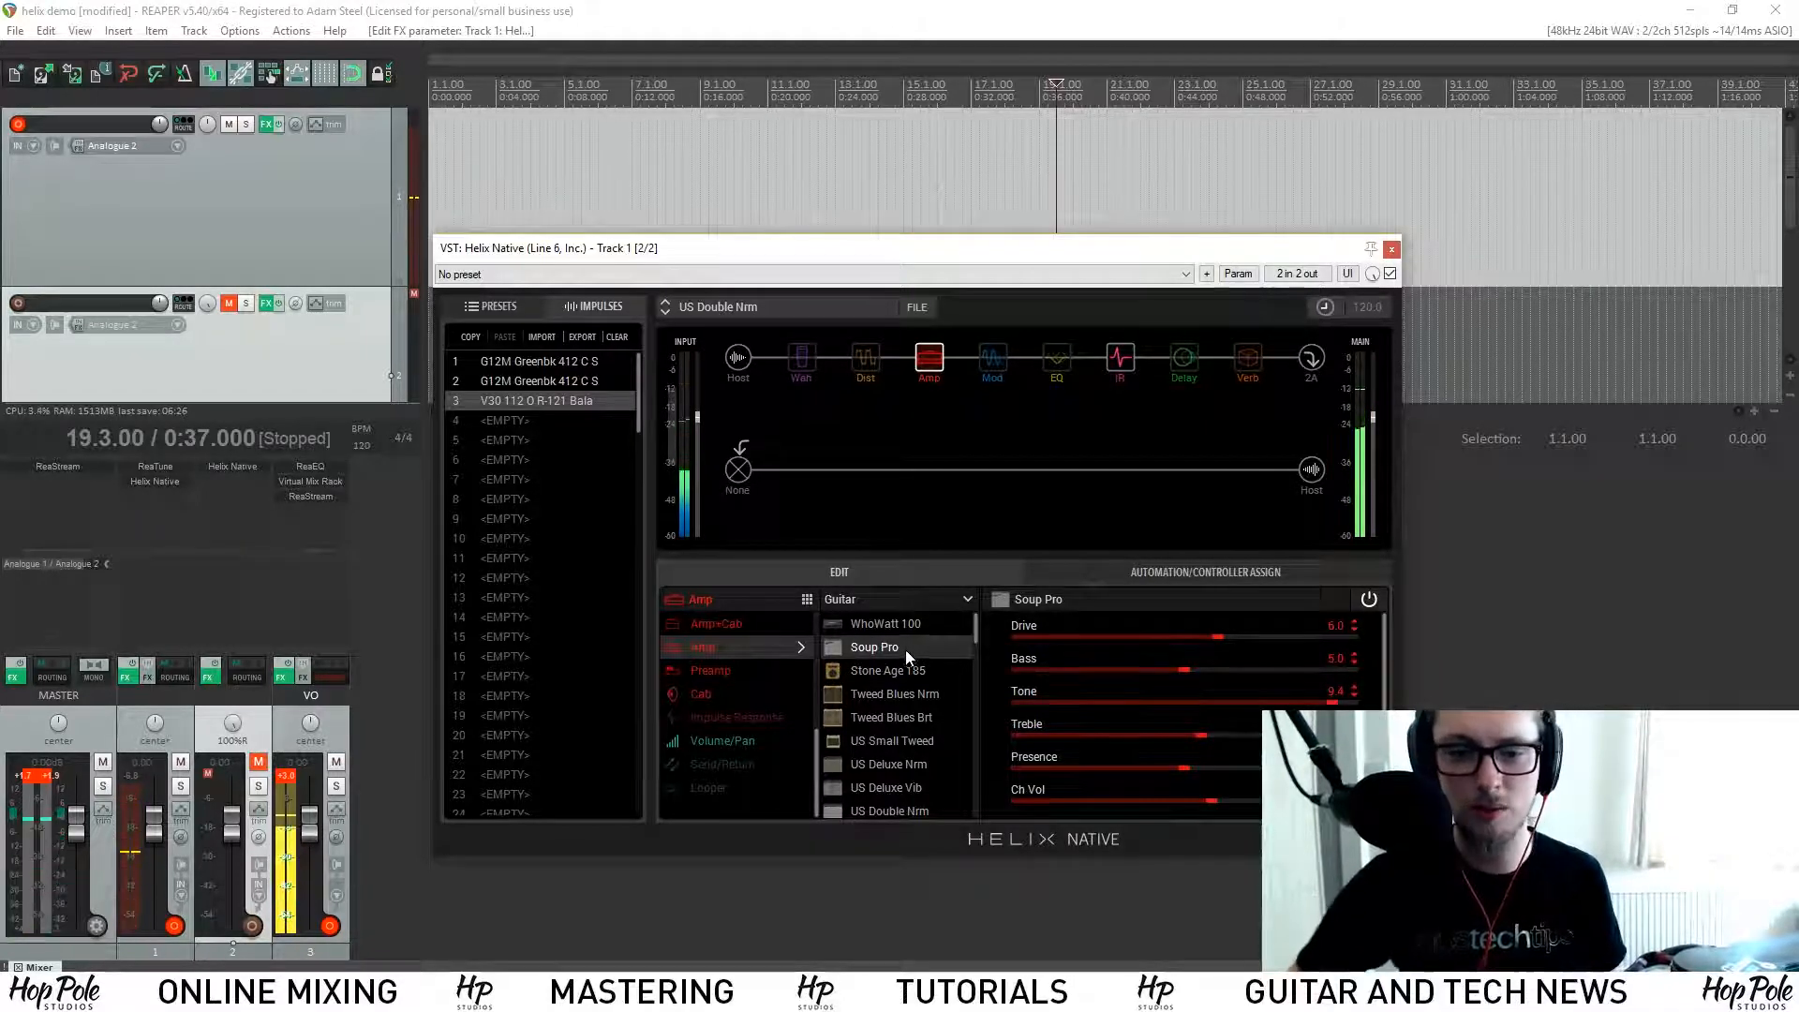
left_click(900, 672)
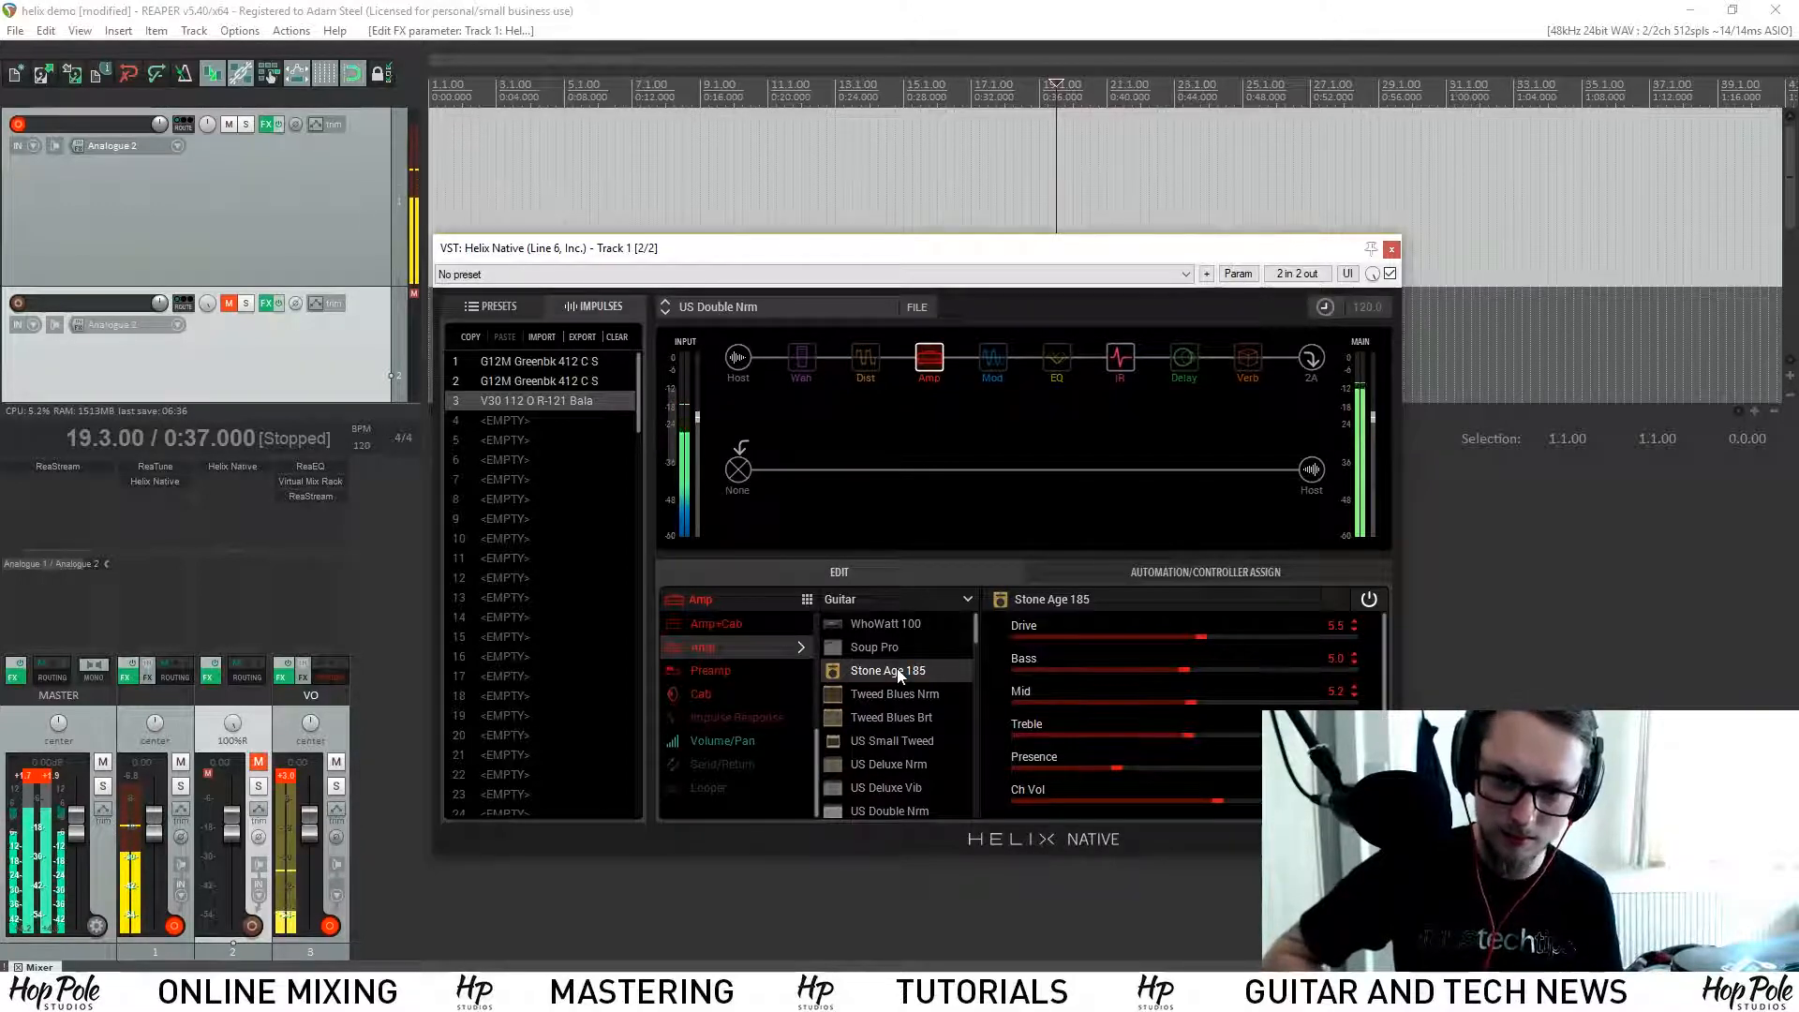
left_click(898, 673)
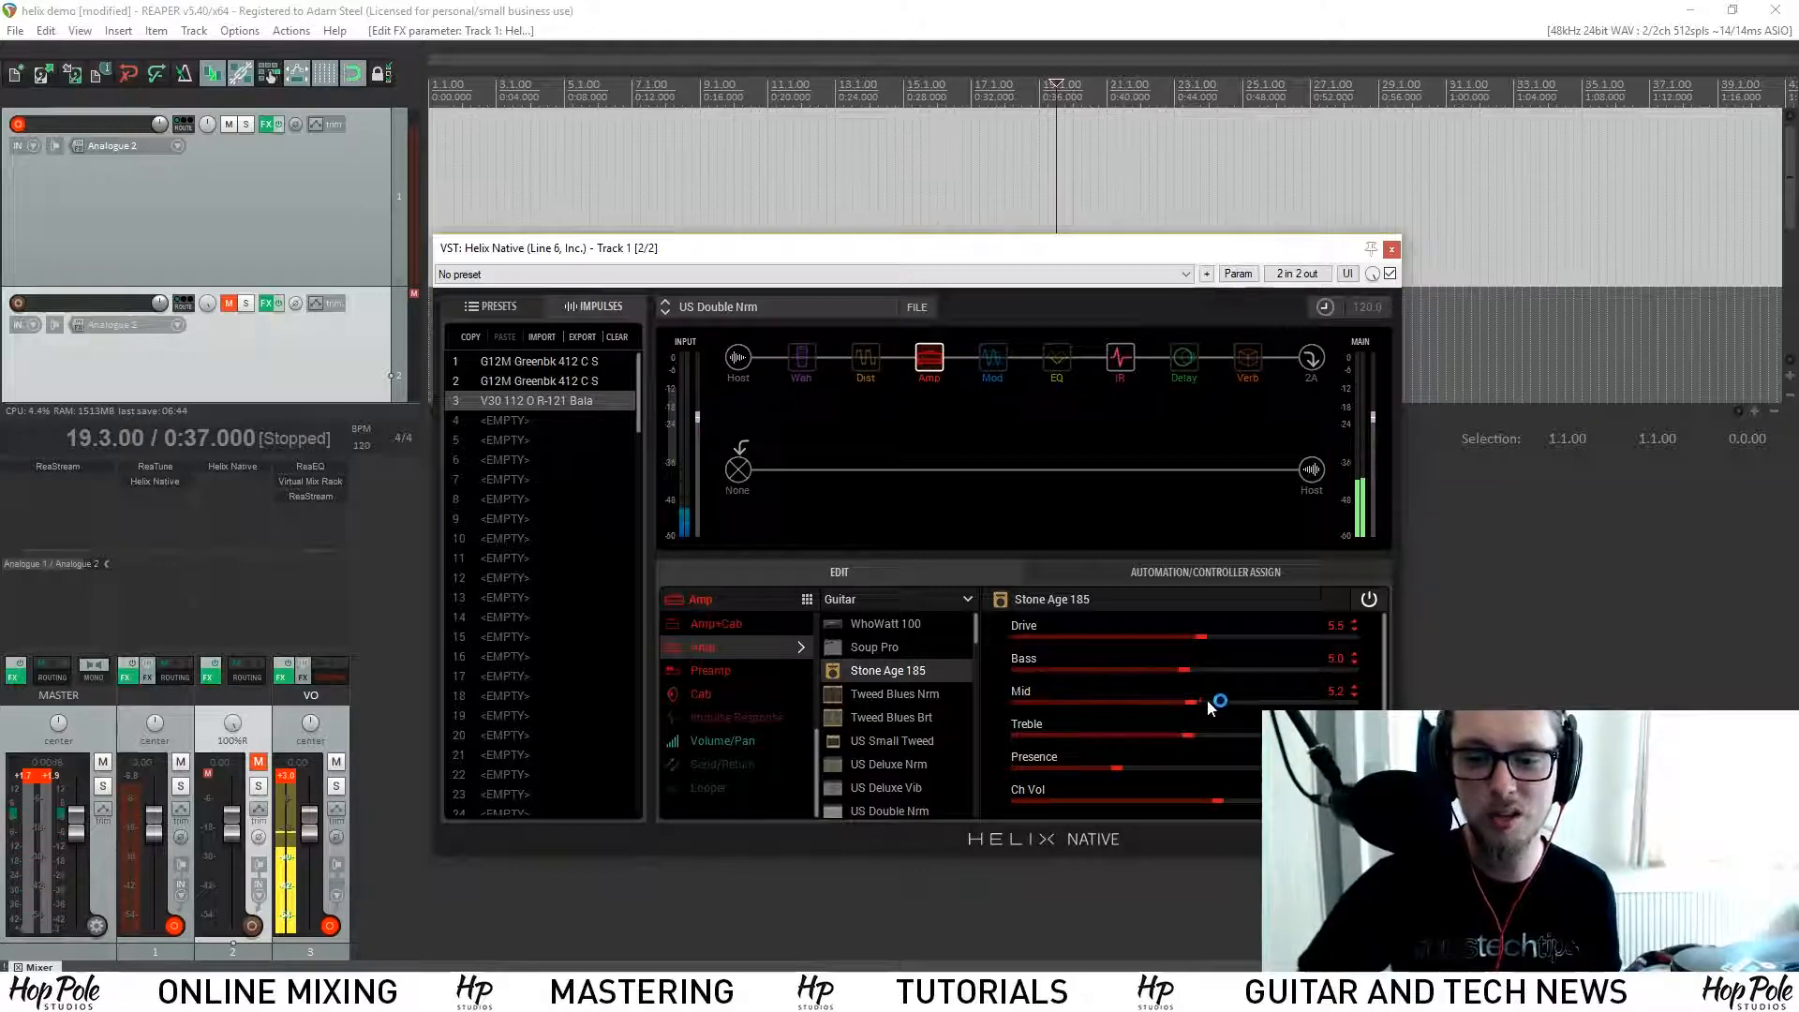
left_click_drag(1207, 702, 1370, 707)
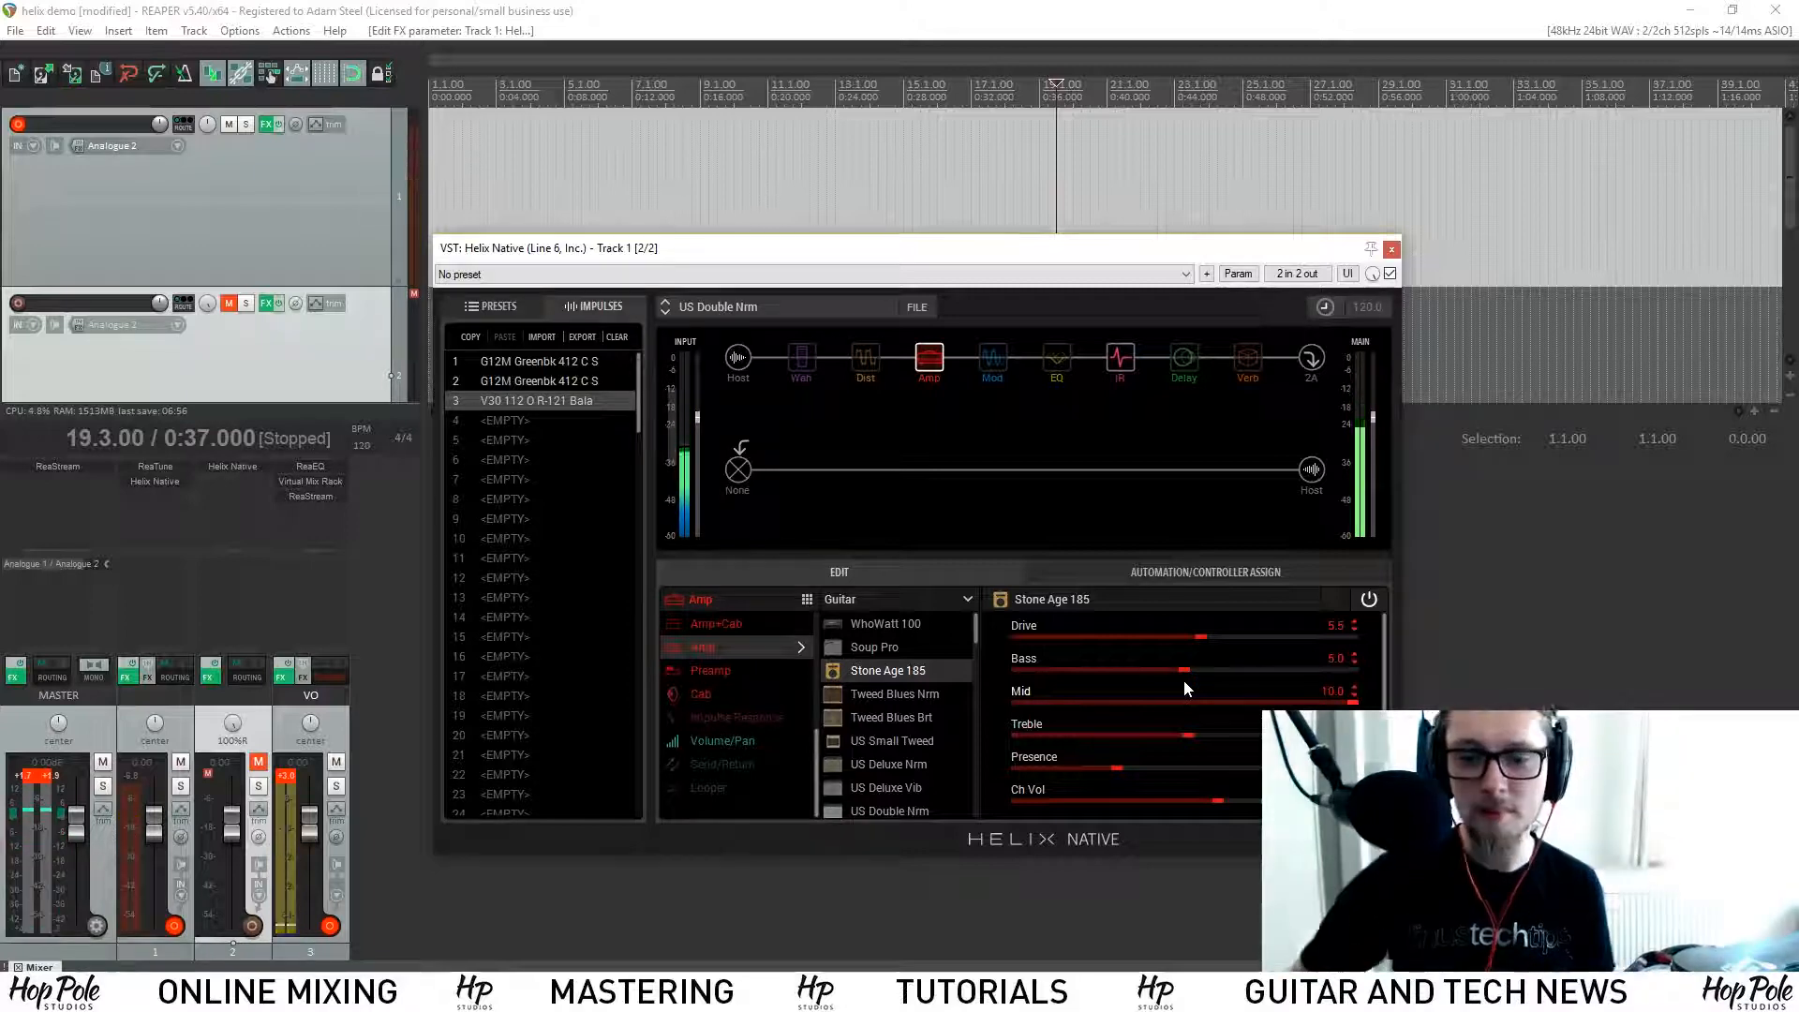
Step: Check the Cali Q Graphic EQ and audition the Minotaur distortion with the Stone Age 185, leaving the Dist block bypassed
left_click(1057, 370)
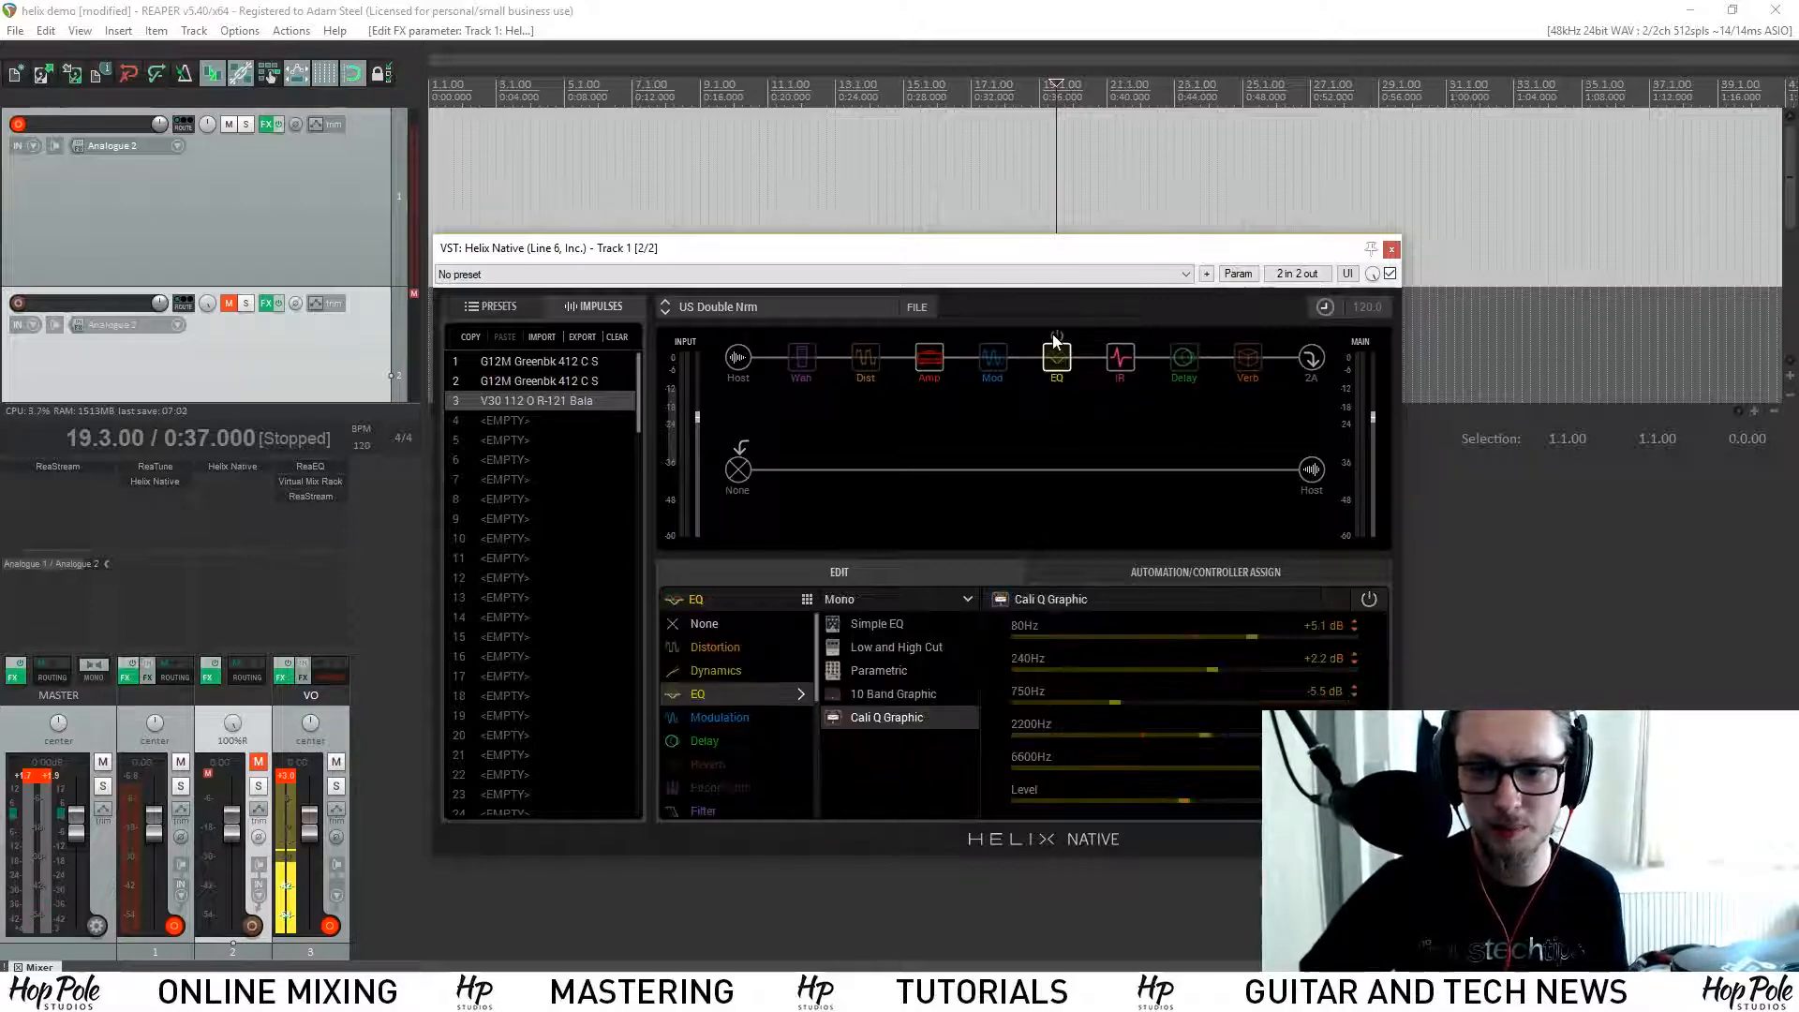
left_click(866, 360)
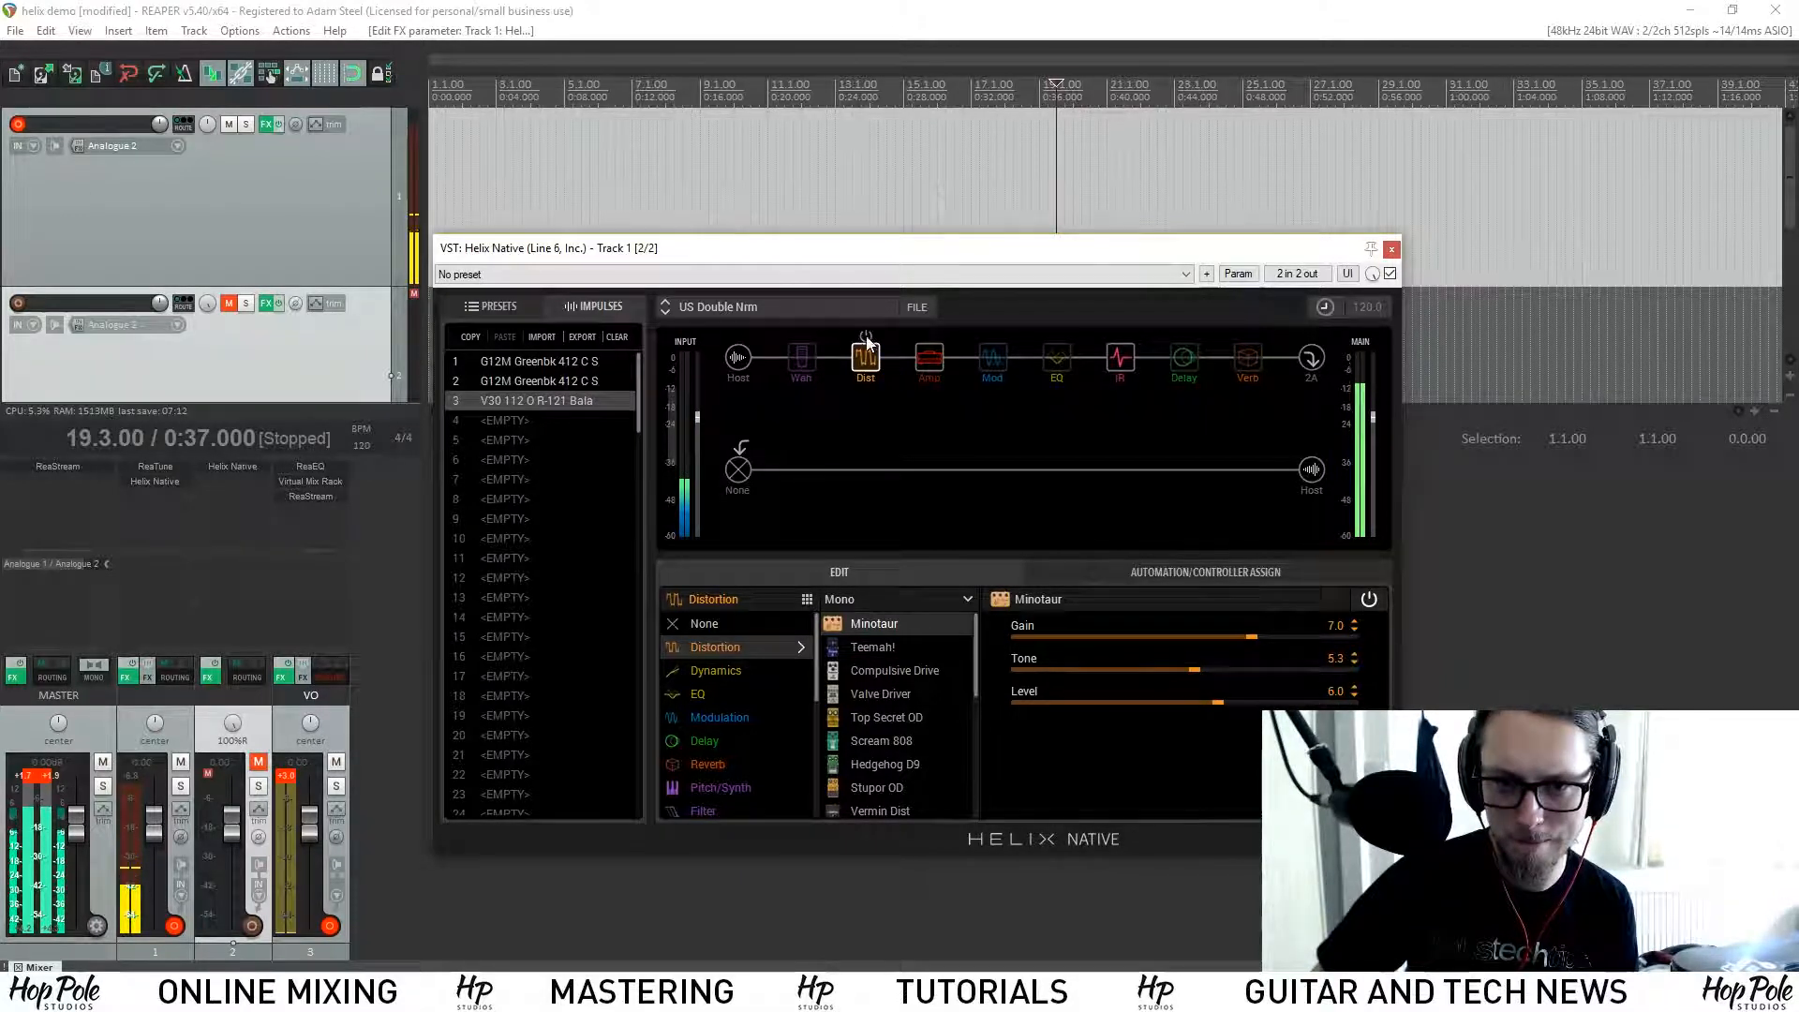
left_click(929, 360)
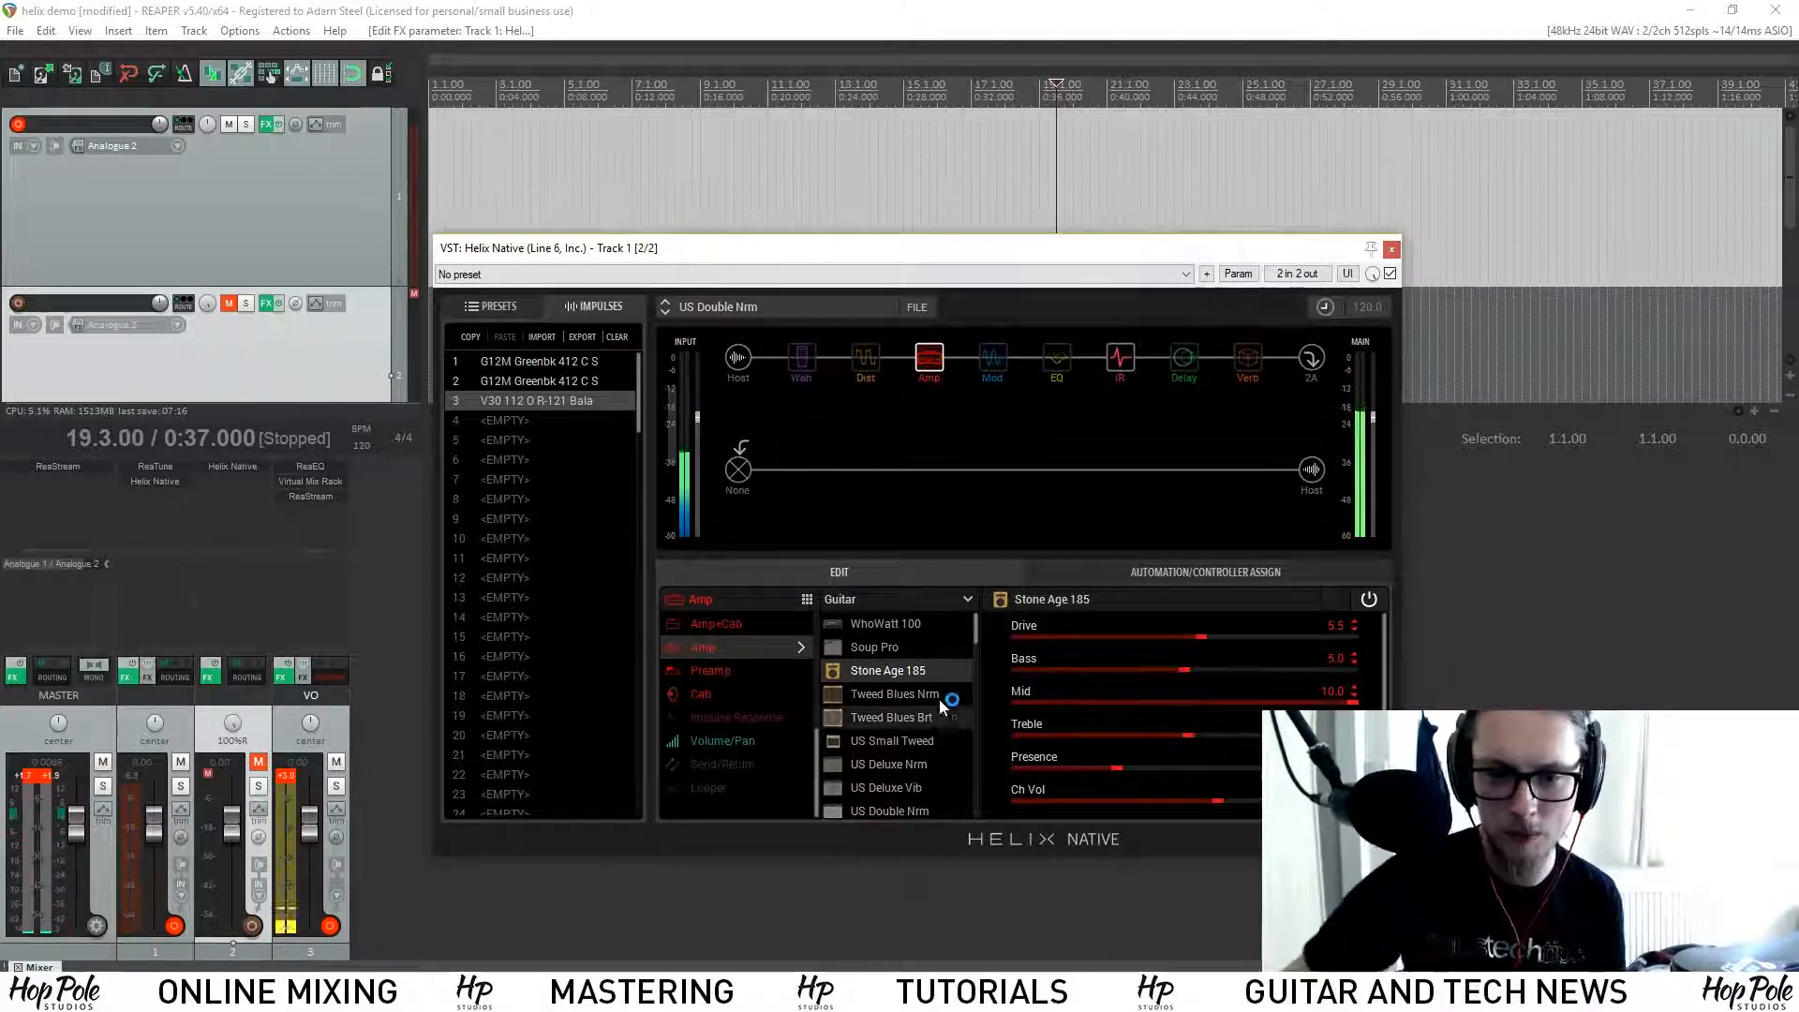
Step: Audition the Tweed Blues Nrm, Tweed Blues Brt, US Small Tweed and US Deluxe Nrm guitar amps
left_click(895, 694)
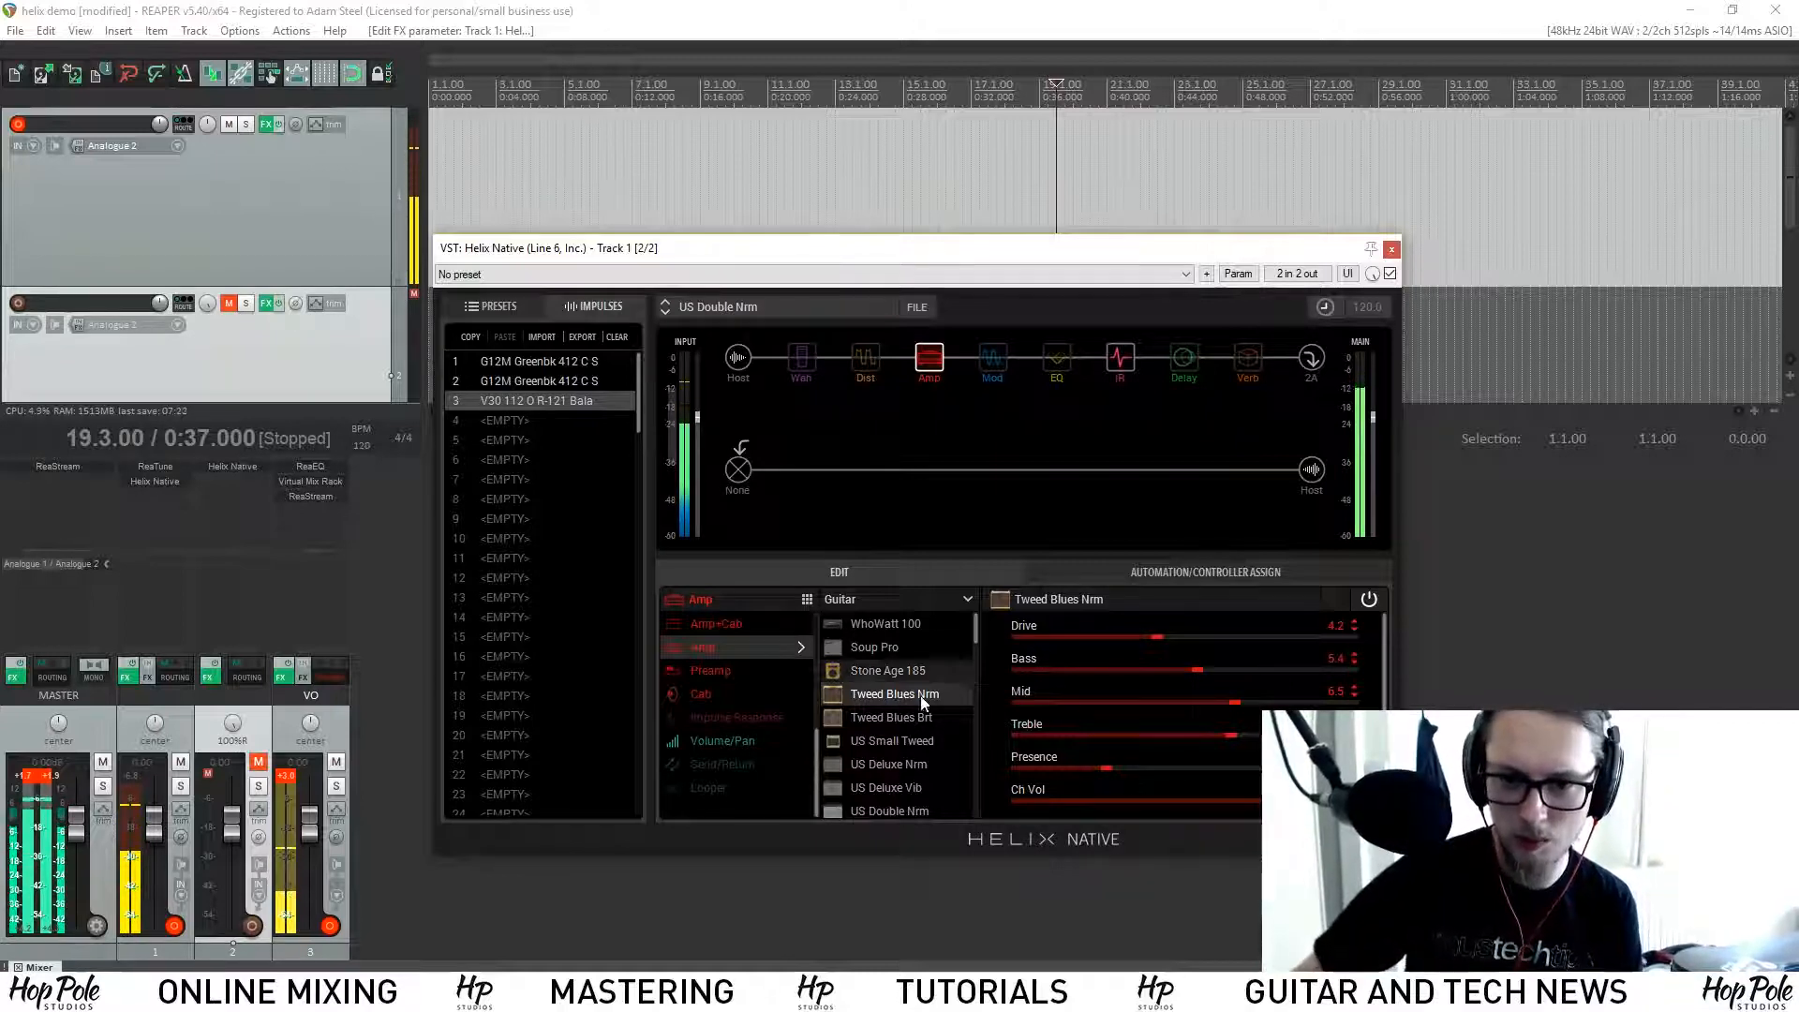
left_click(923, 717)
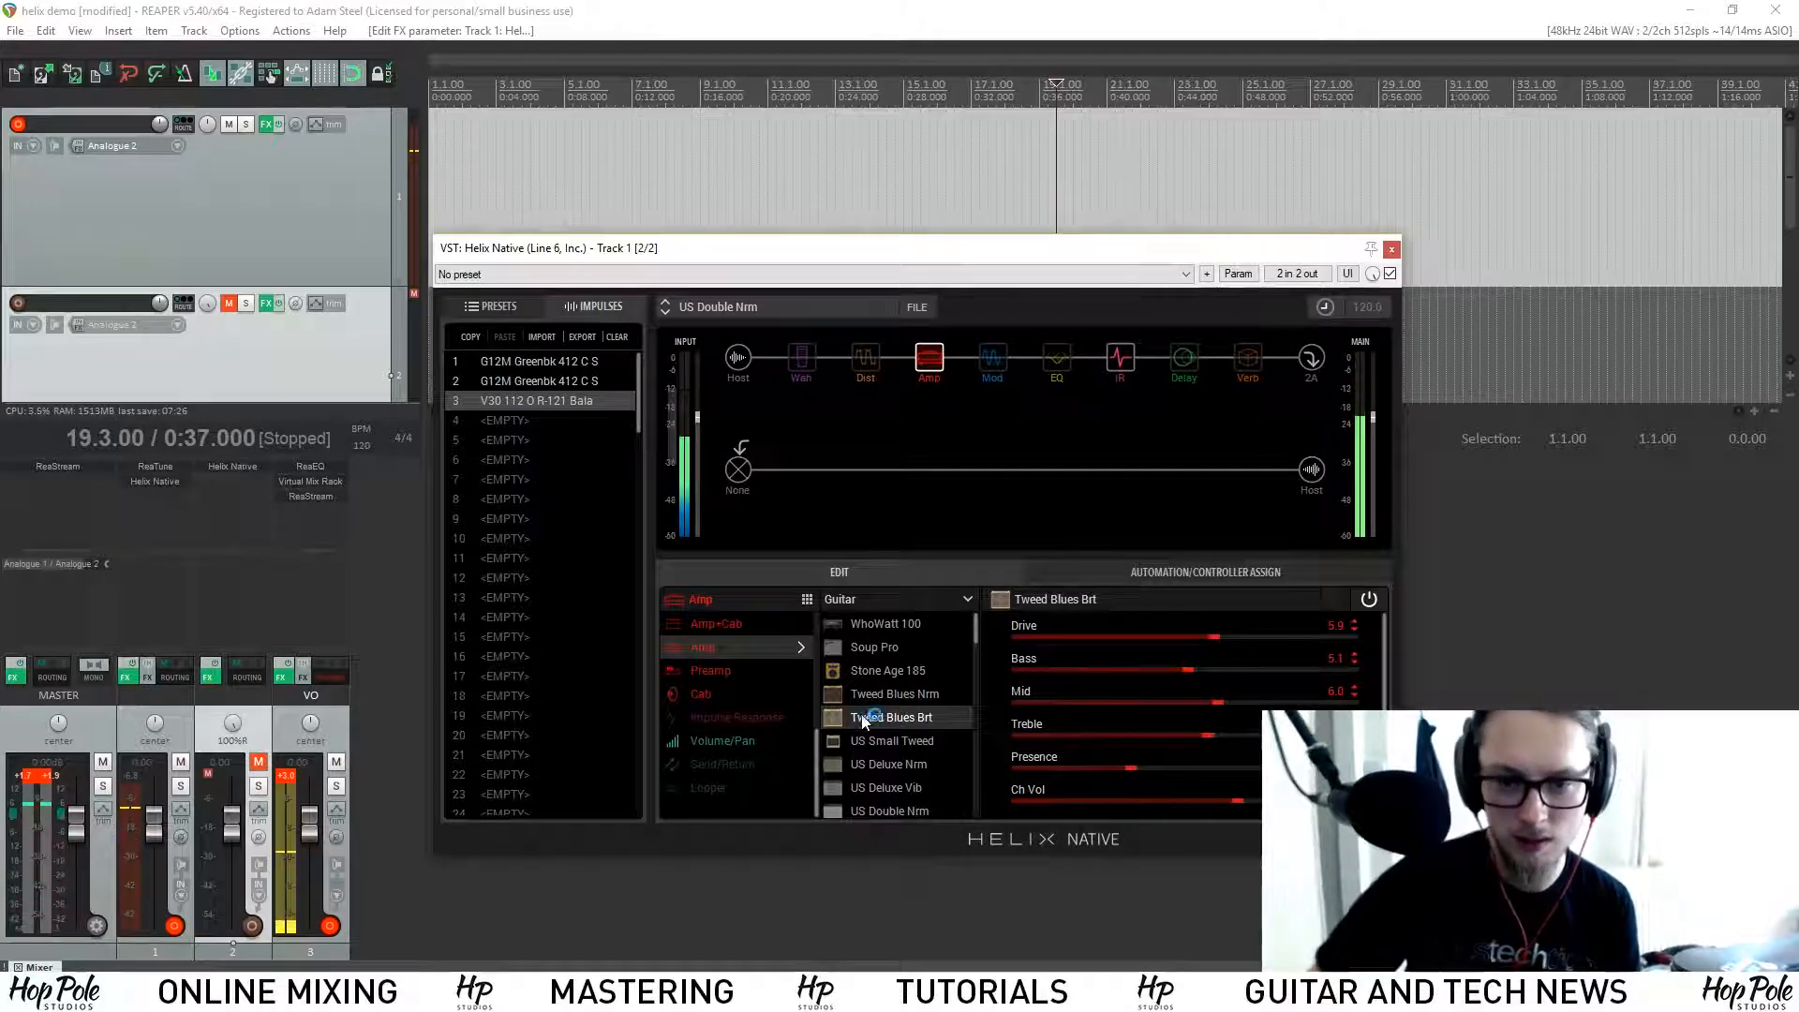
left_click(892, 740)
scroll(871, 726, "down", 1)
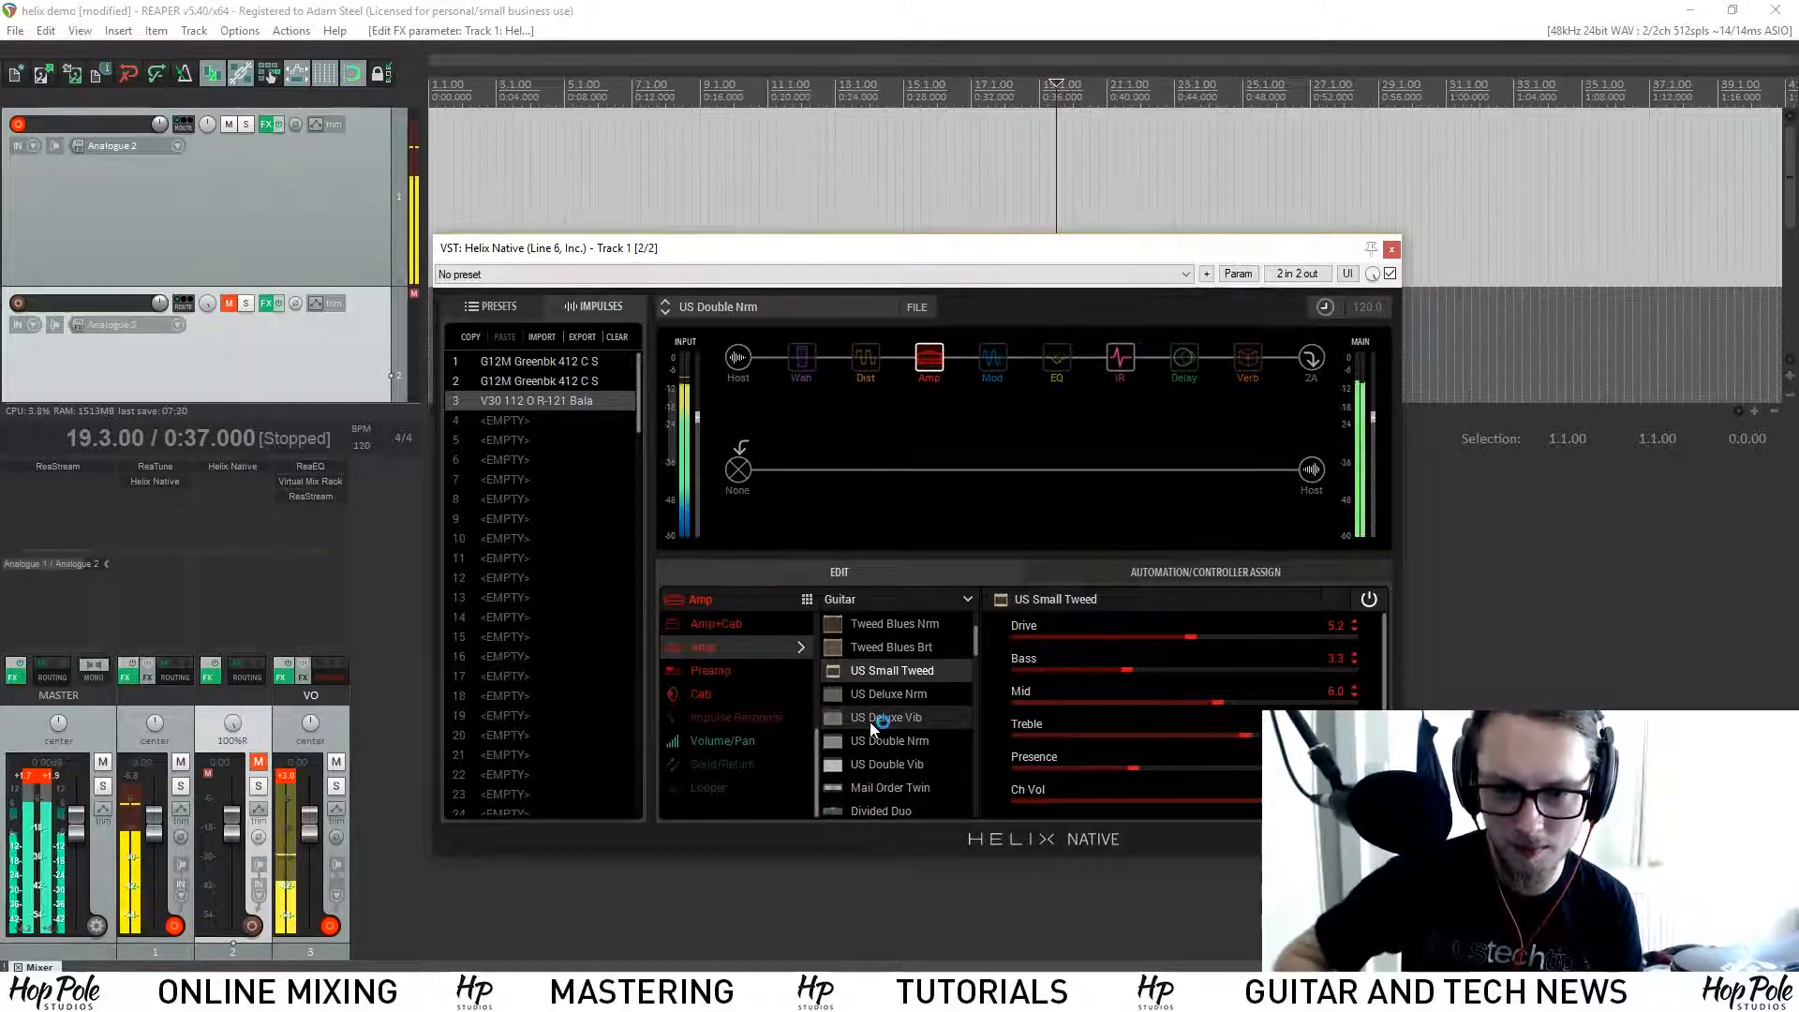
left_click(881, 694)
scroll(884, 708, "up", 1)
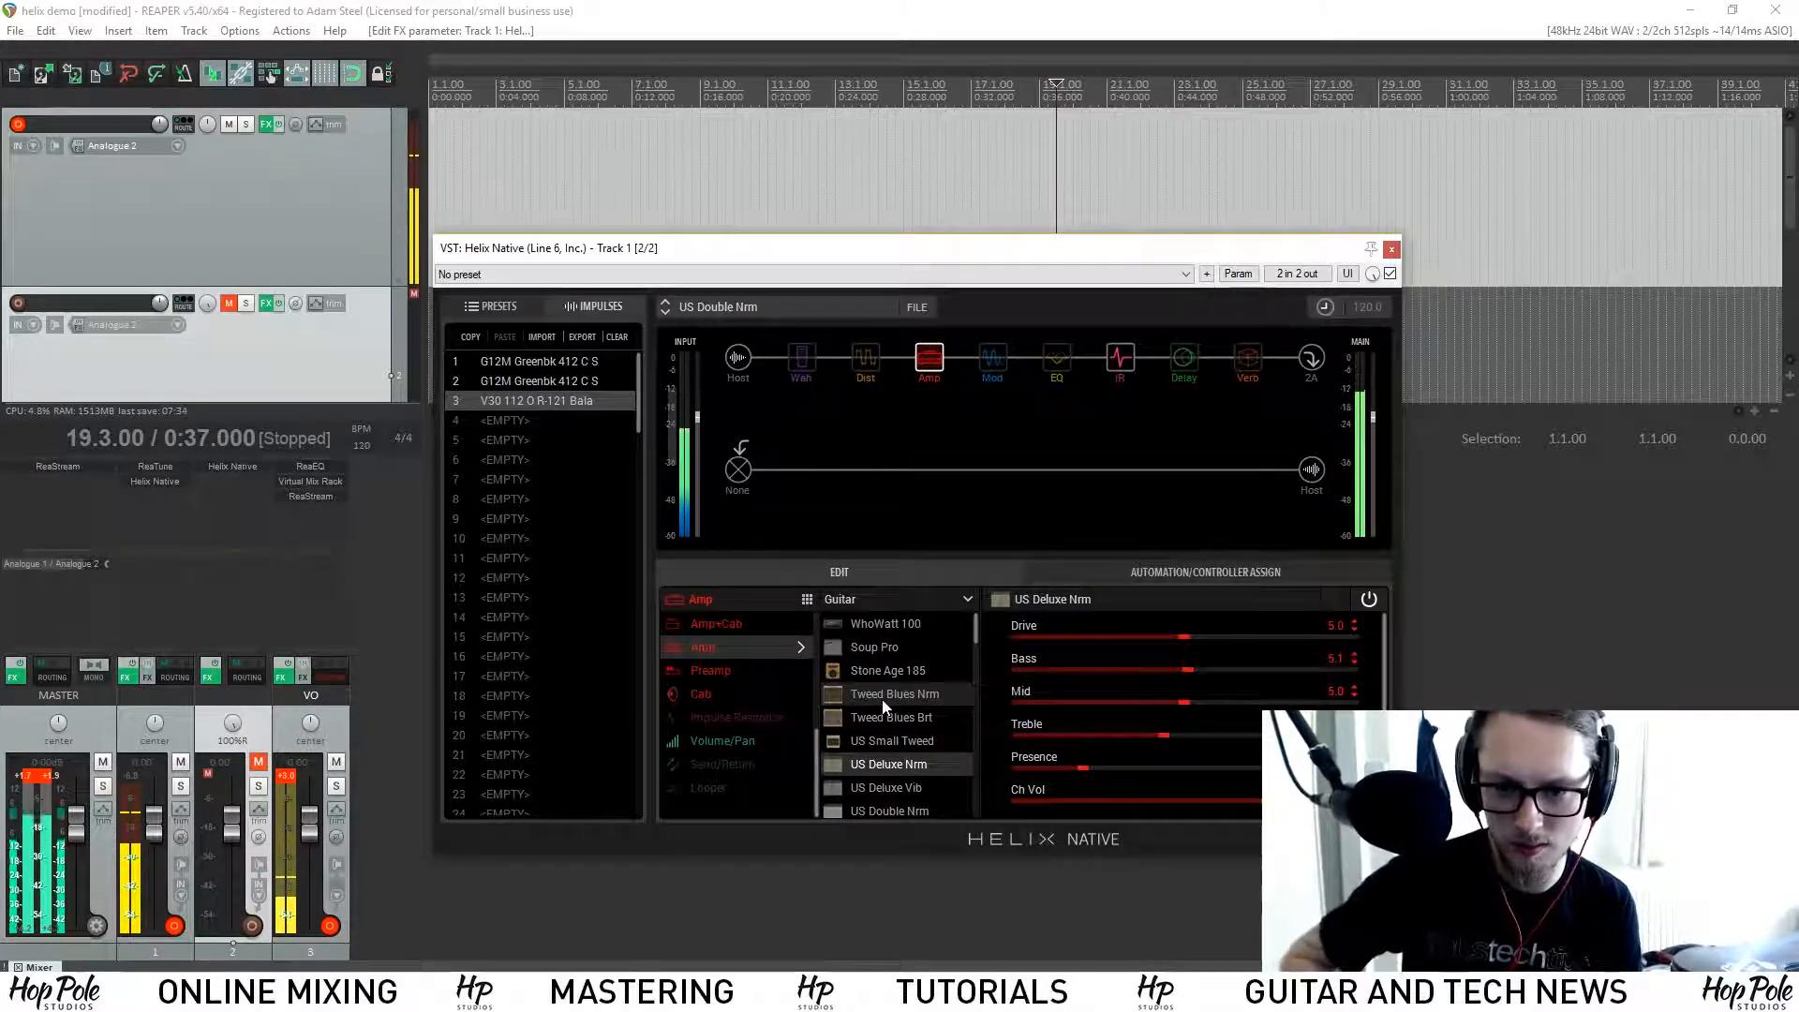
Step: Audition the Mail Order Twin, Divided Duo and Jazz Rivet 120 guitar amps
scroll(904, 740, "down", 1)
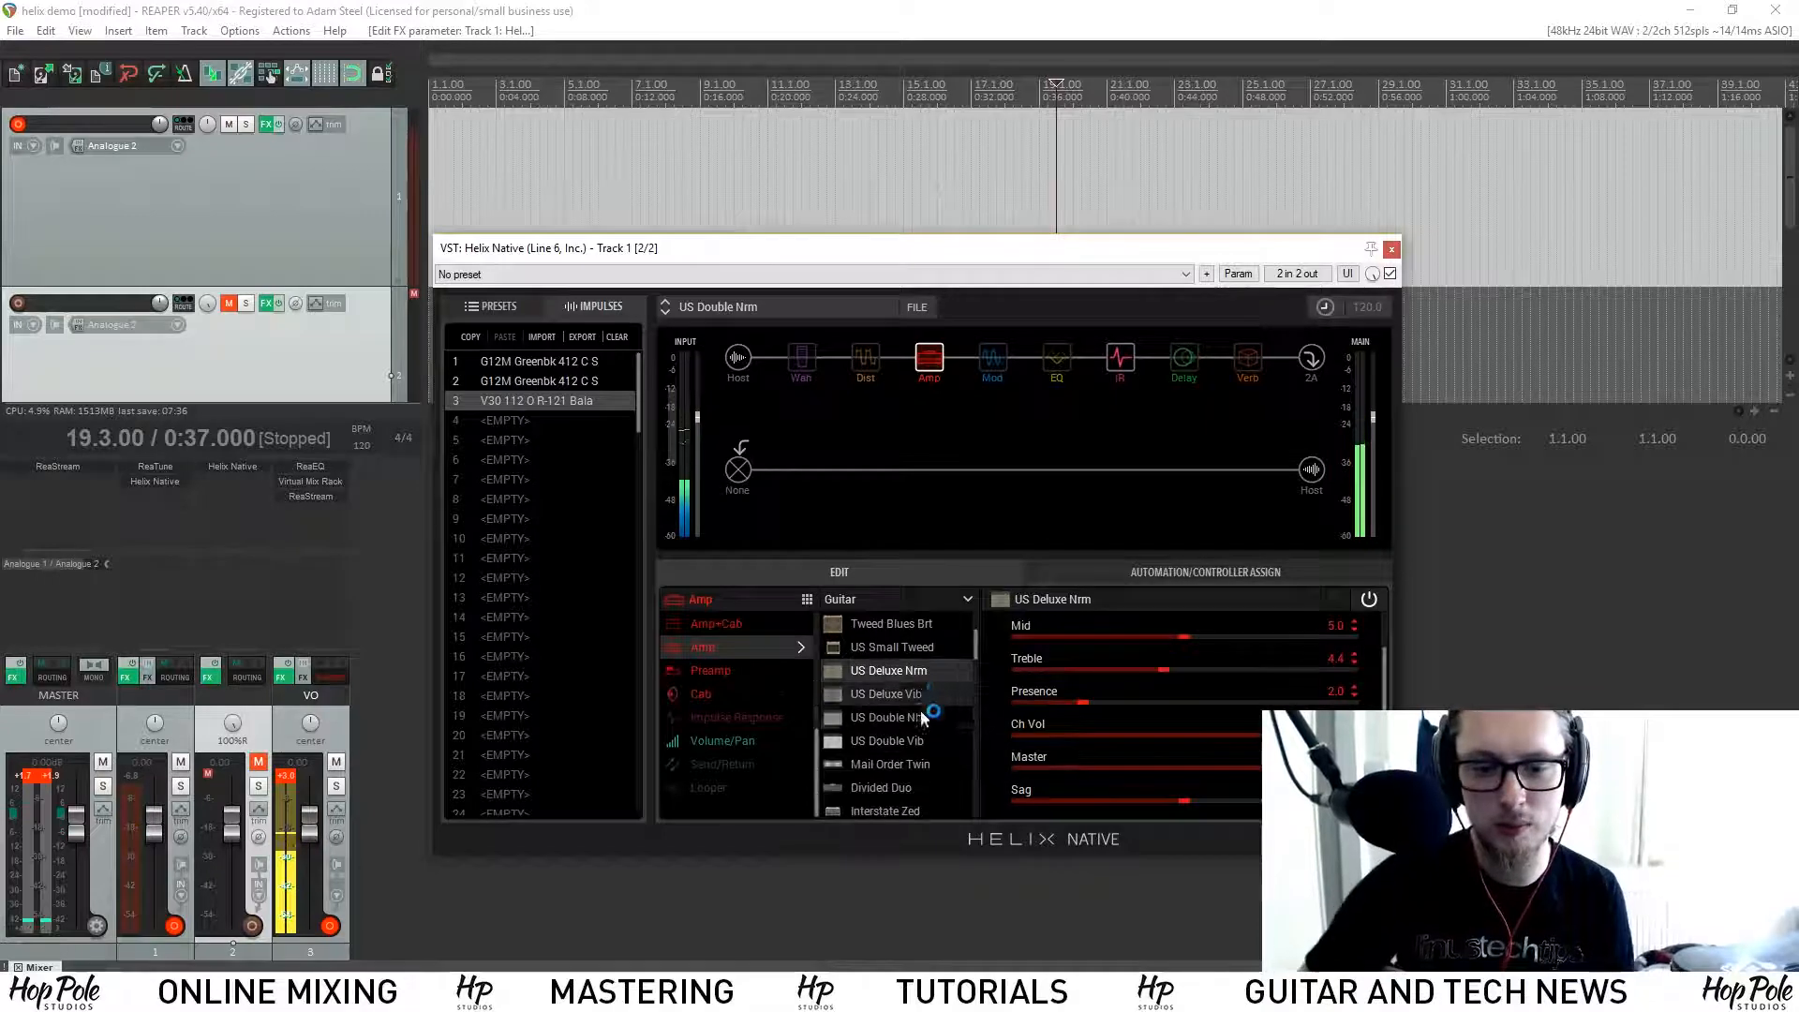
scroll(918, 701, "down", 1)
left_click(910, 723)
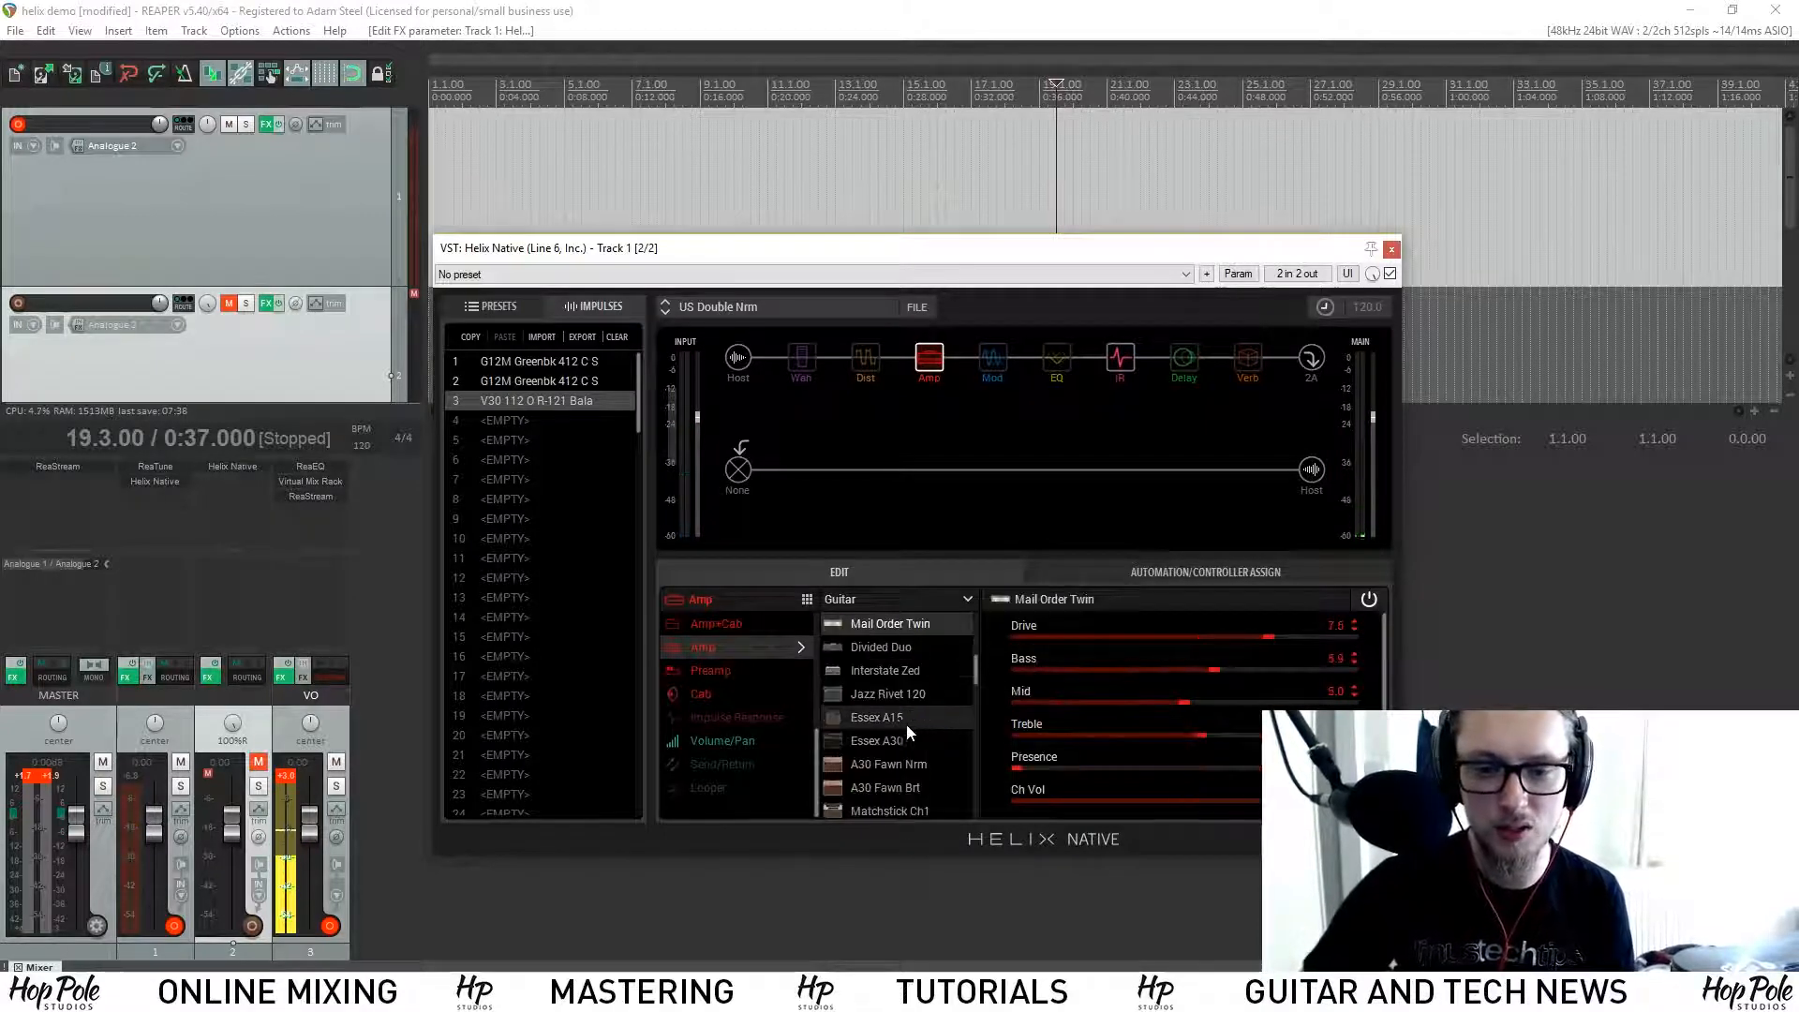
left_click(906, 654)
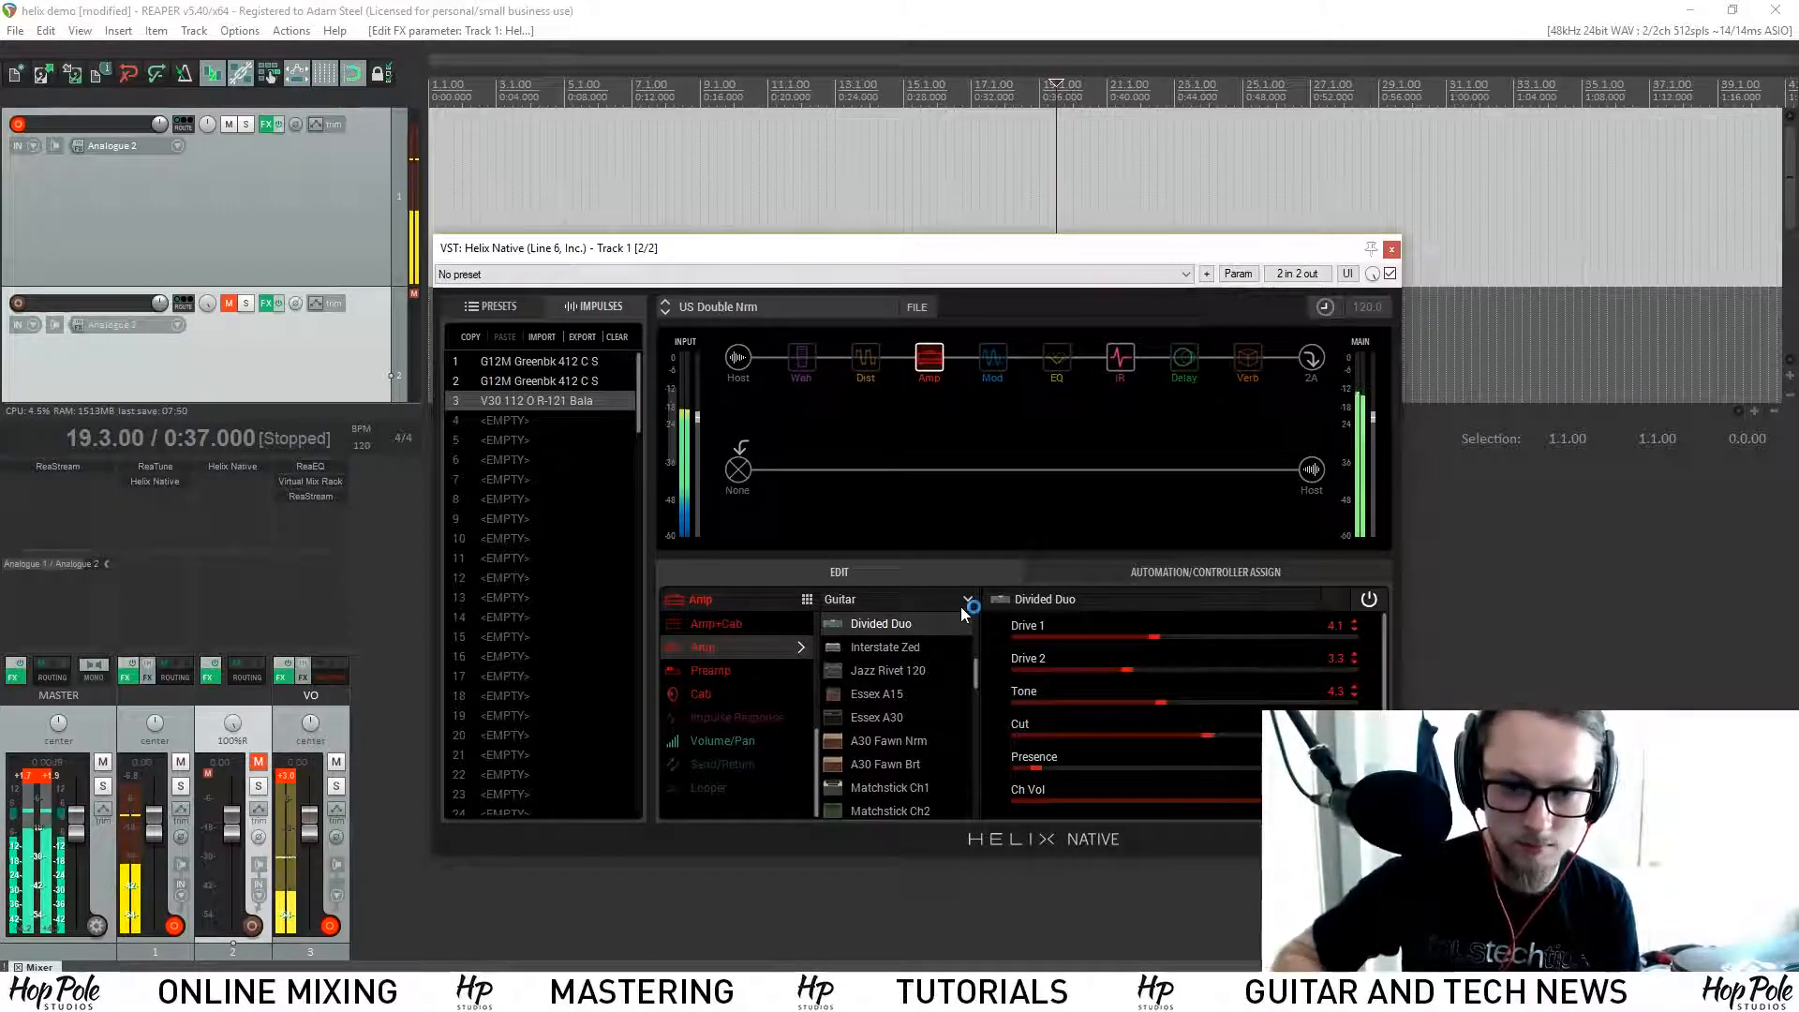
left_click(914, 645)
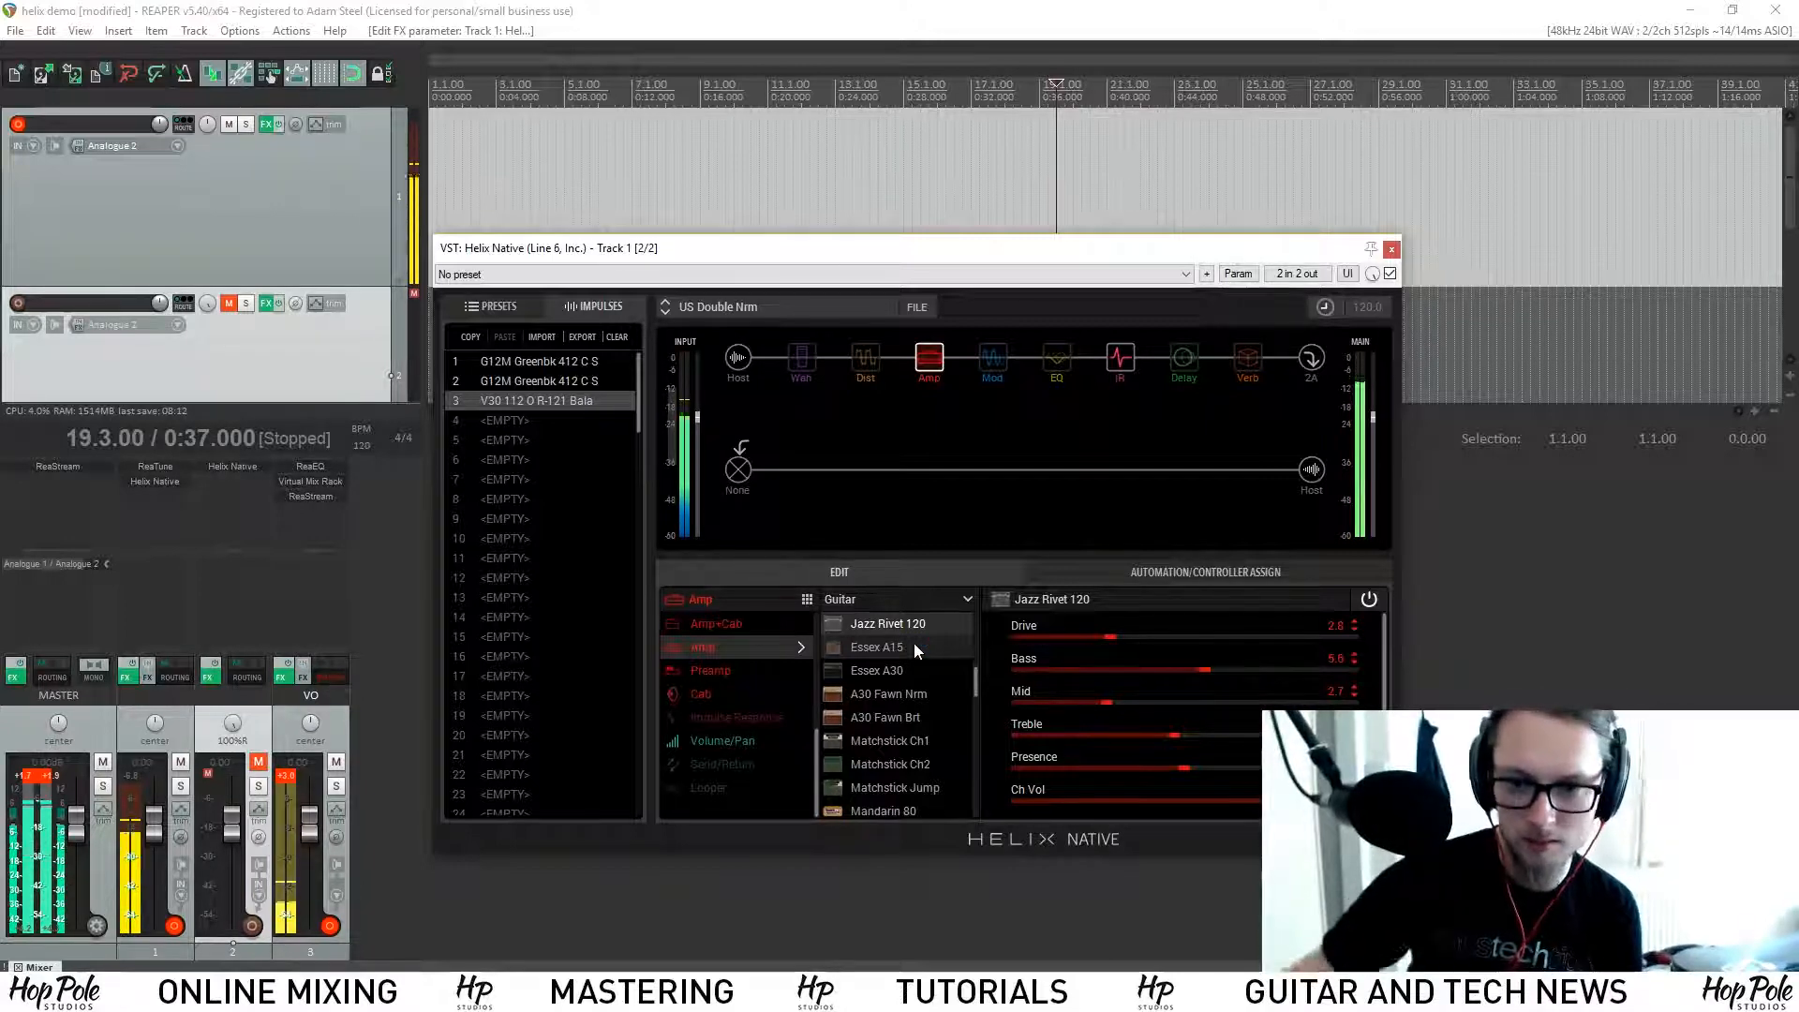
scroll(1386, 705, "down", 1)
scroll(1385, 705, "up", 1)
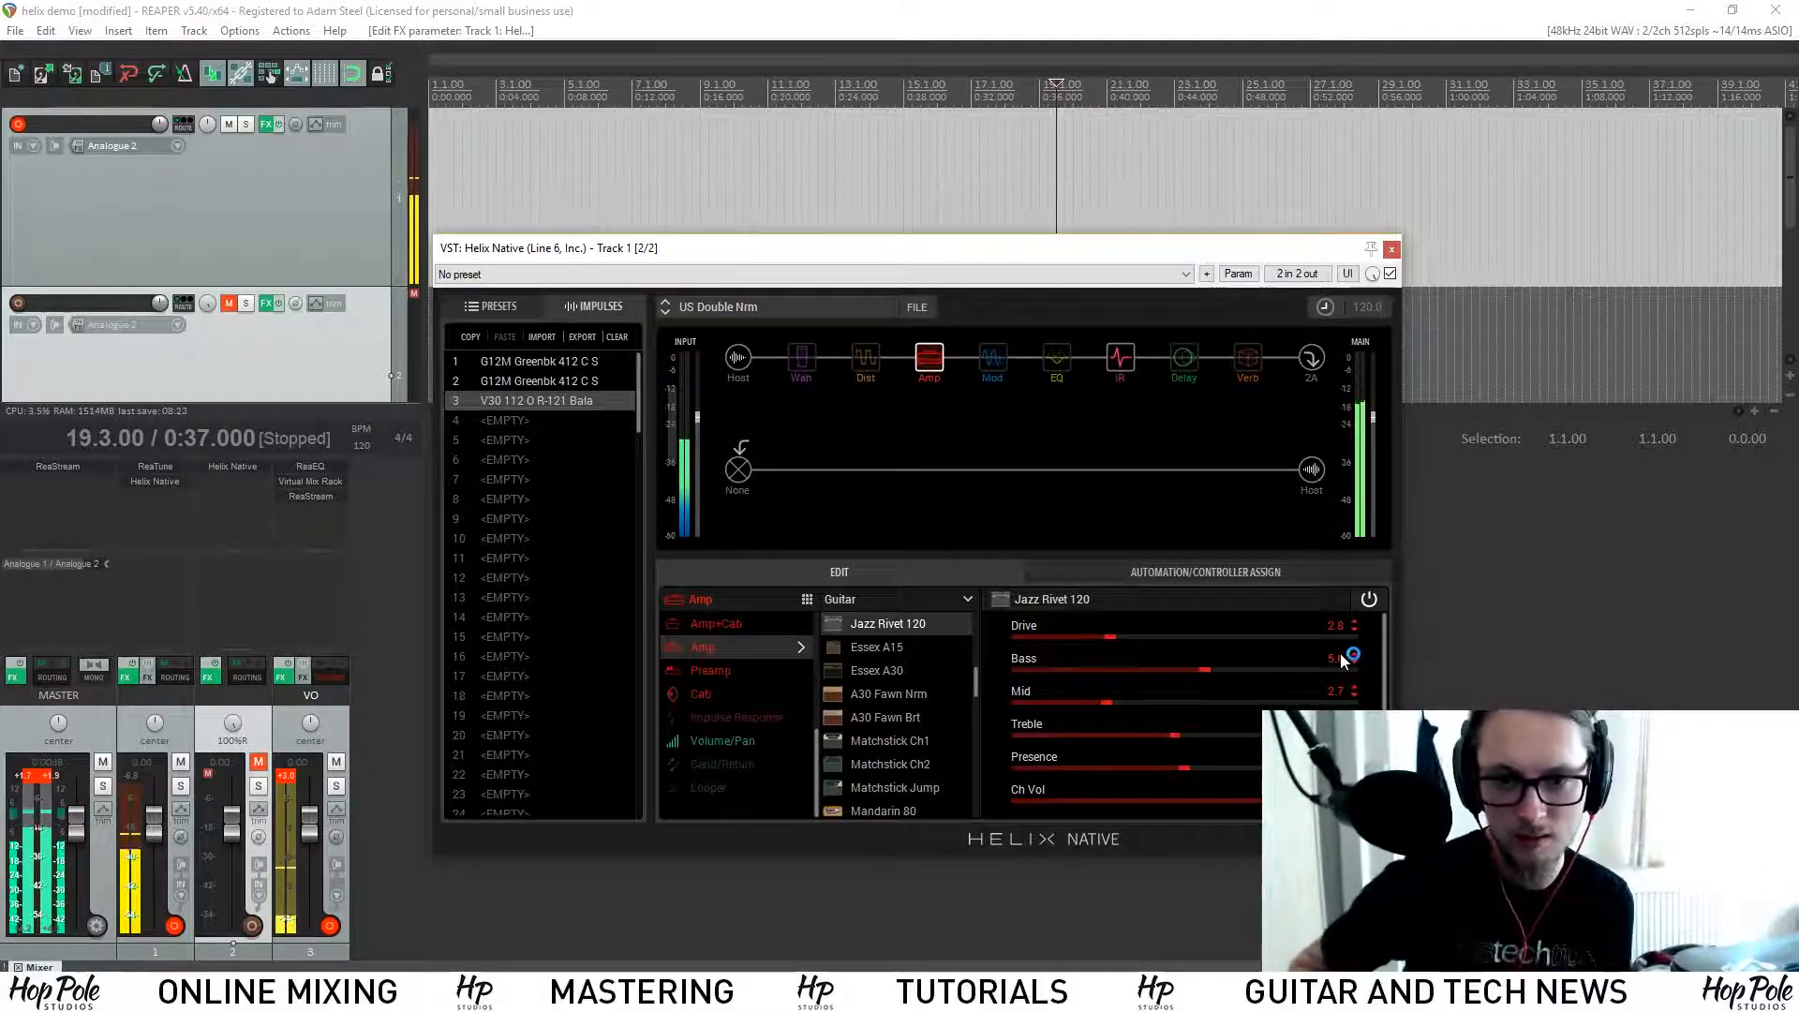
Step: Audition the 70s Chorus in the Mod block with the Jazz Rivet 120 amp, then bypass the block
left_click(1000, 356)
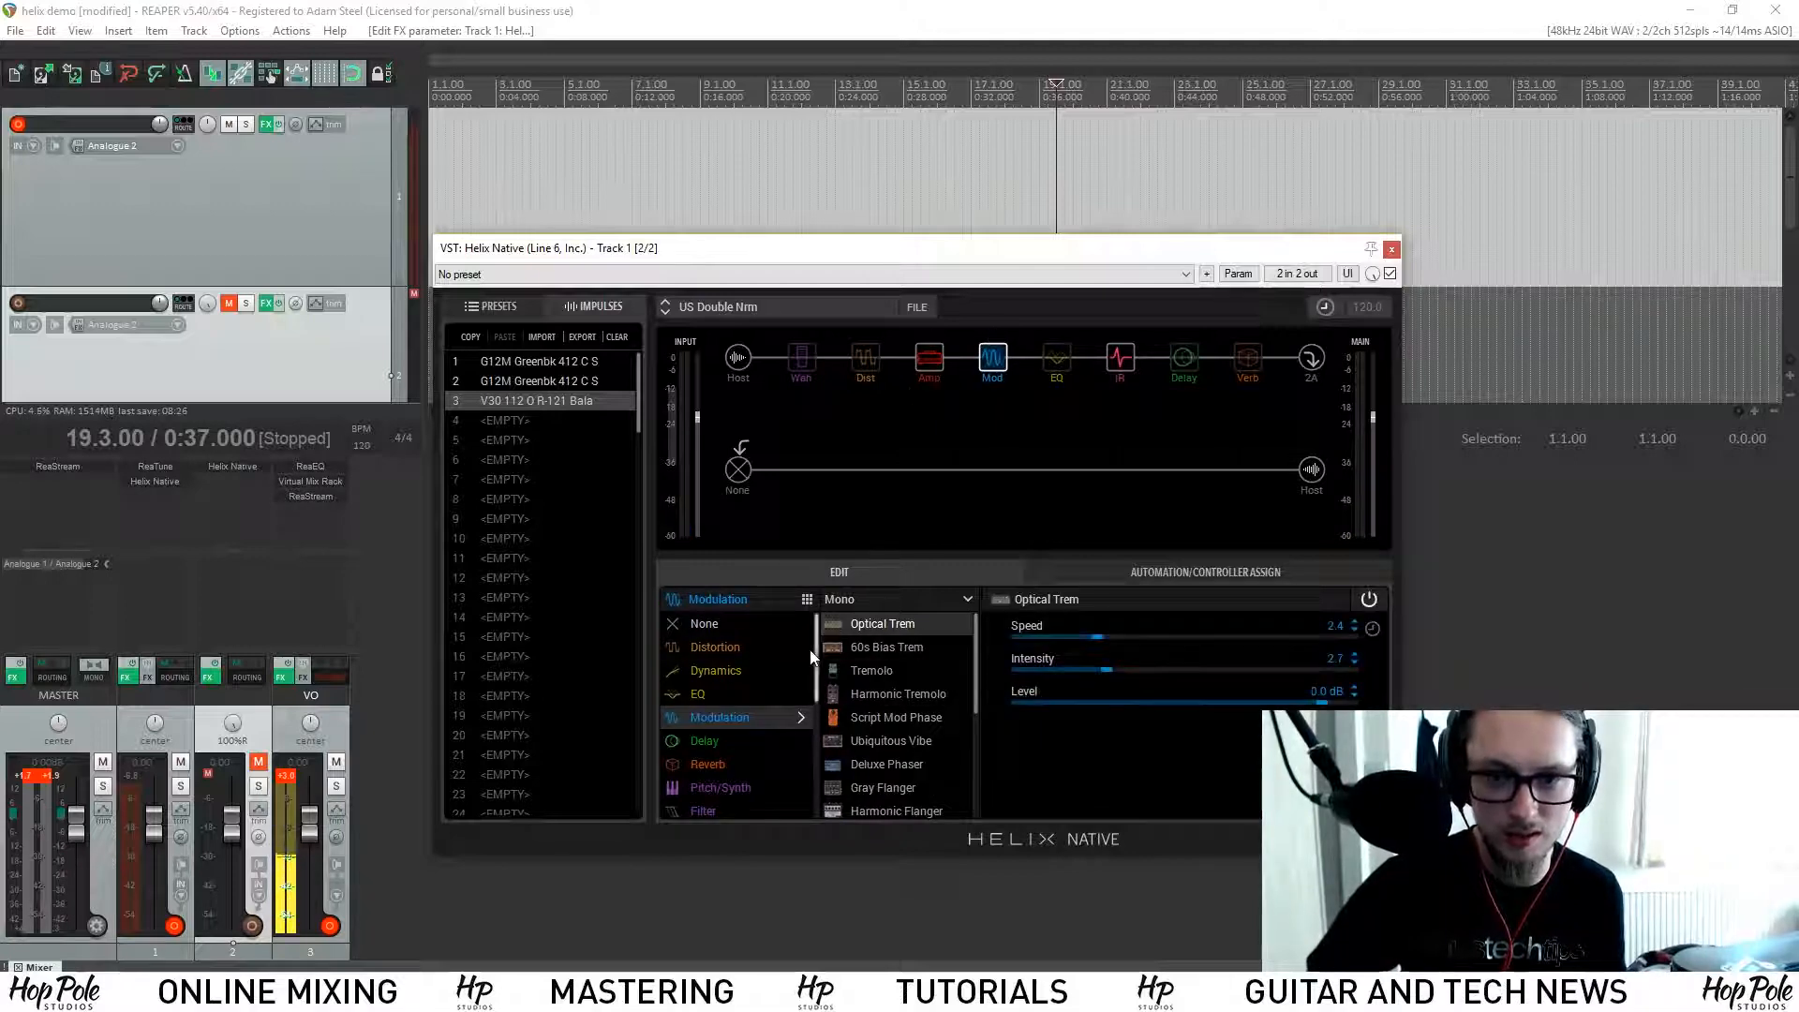
scroll(897, 712, "down", 2)
scroll(895, 714, "down", 3)
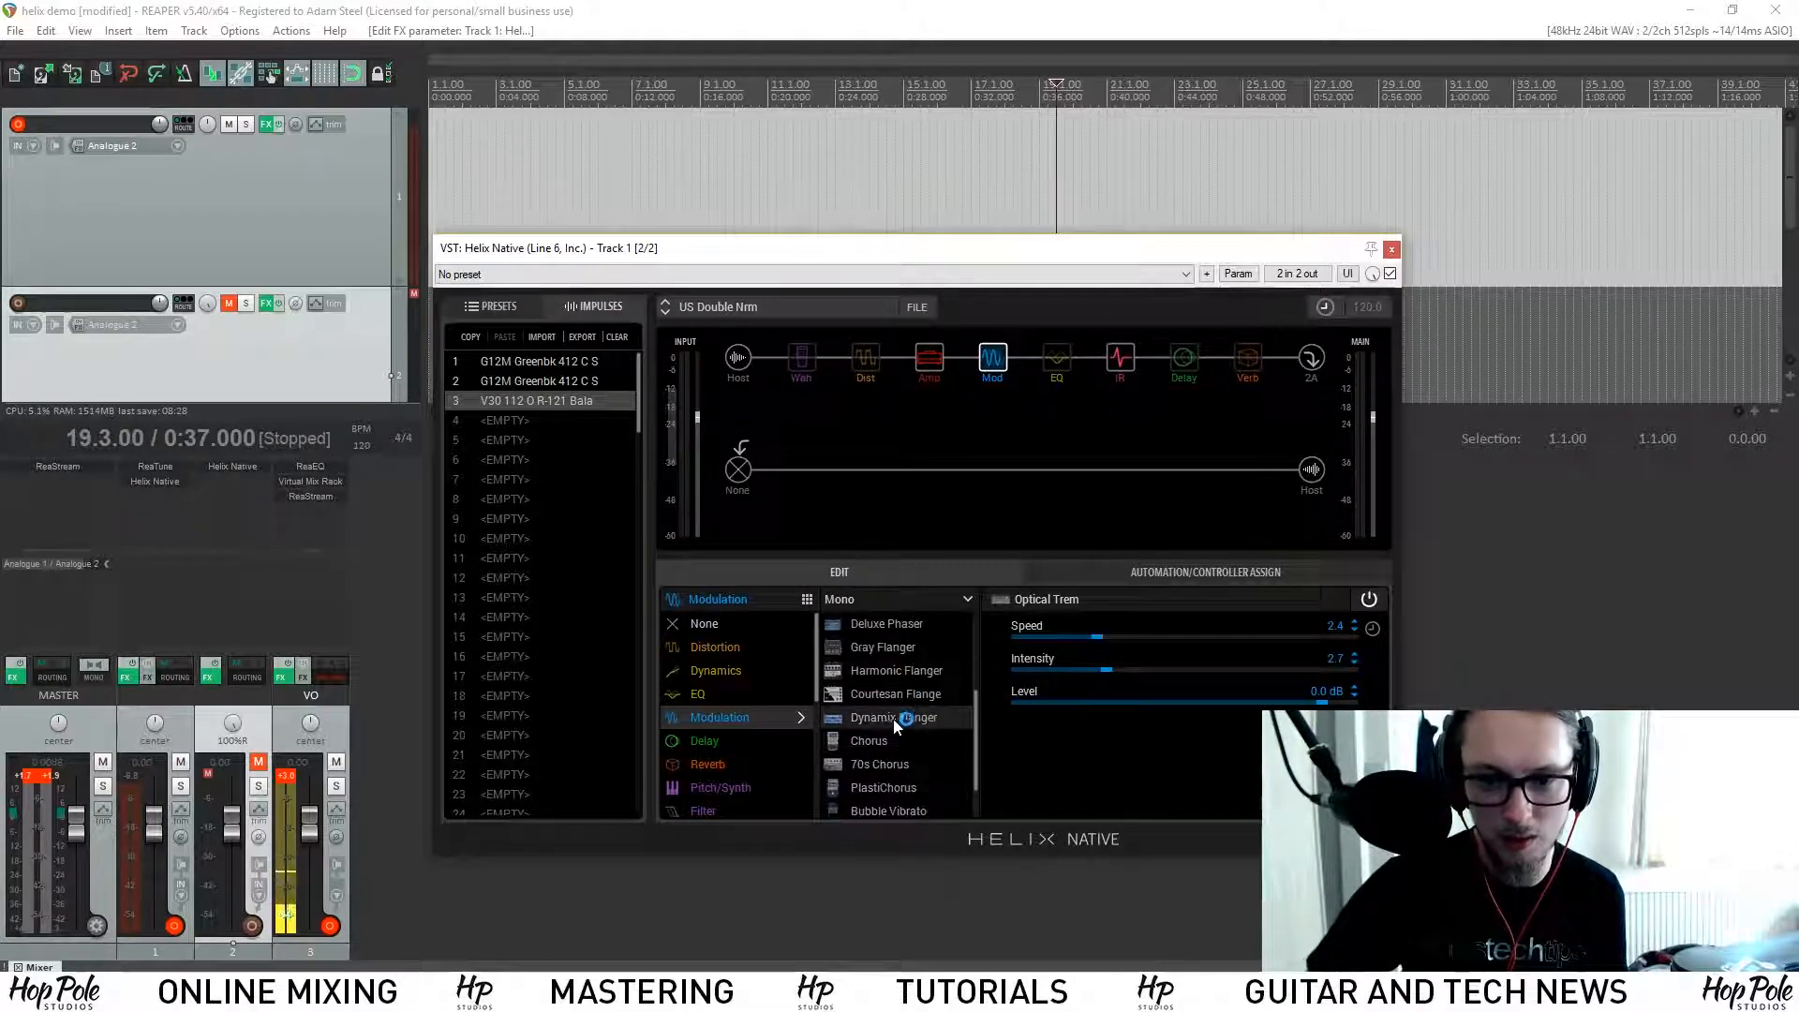
left_click(888, 727)
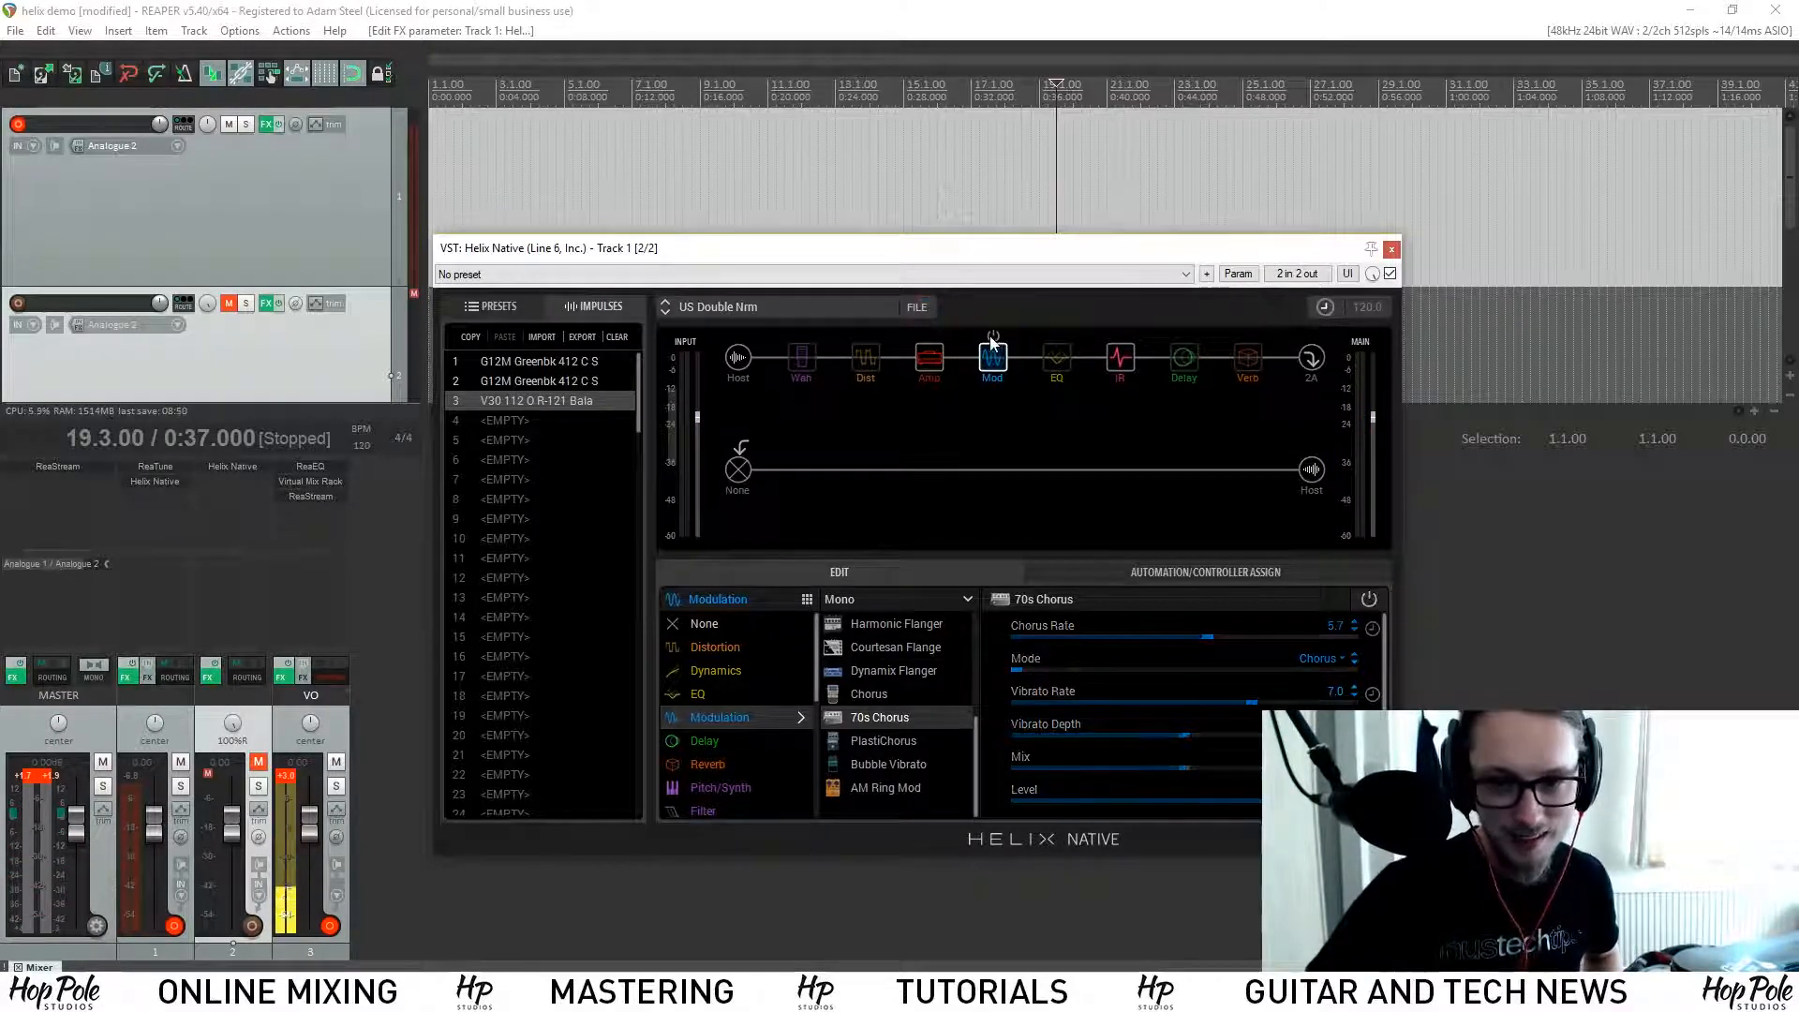
Step: Audition the Essex A15 and Essex A30 amps with the Drive at 7.5
left_click(927, 360)
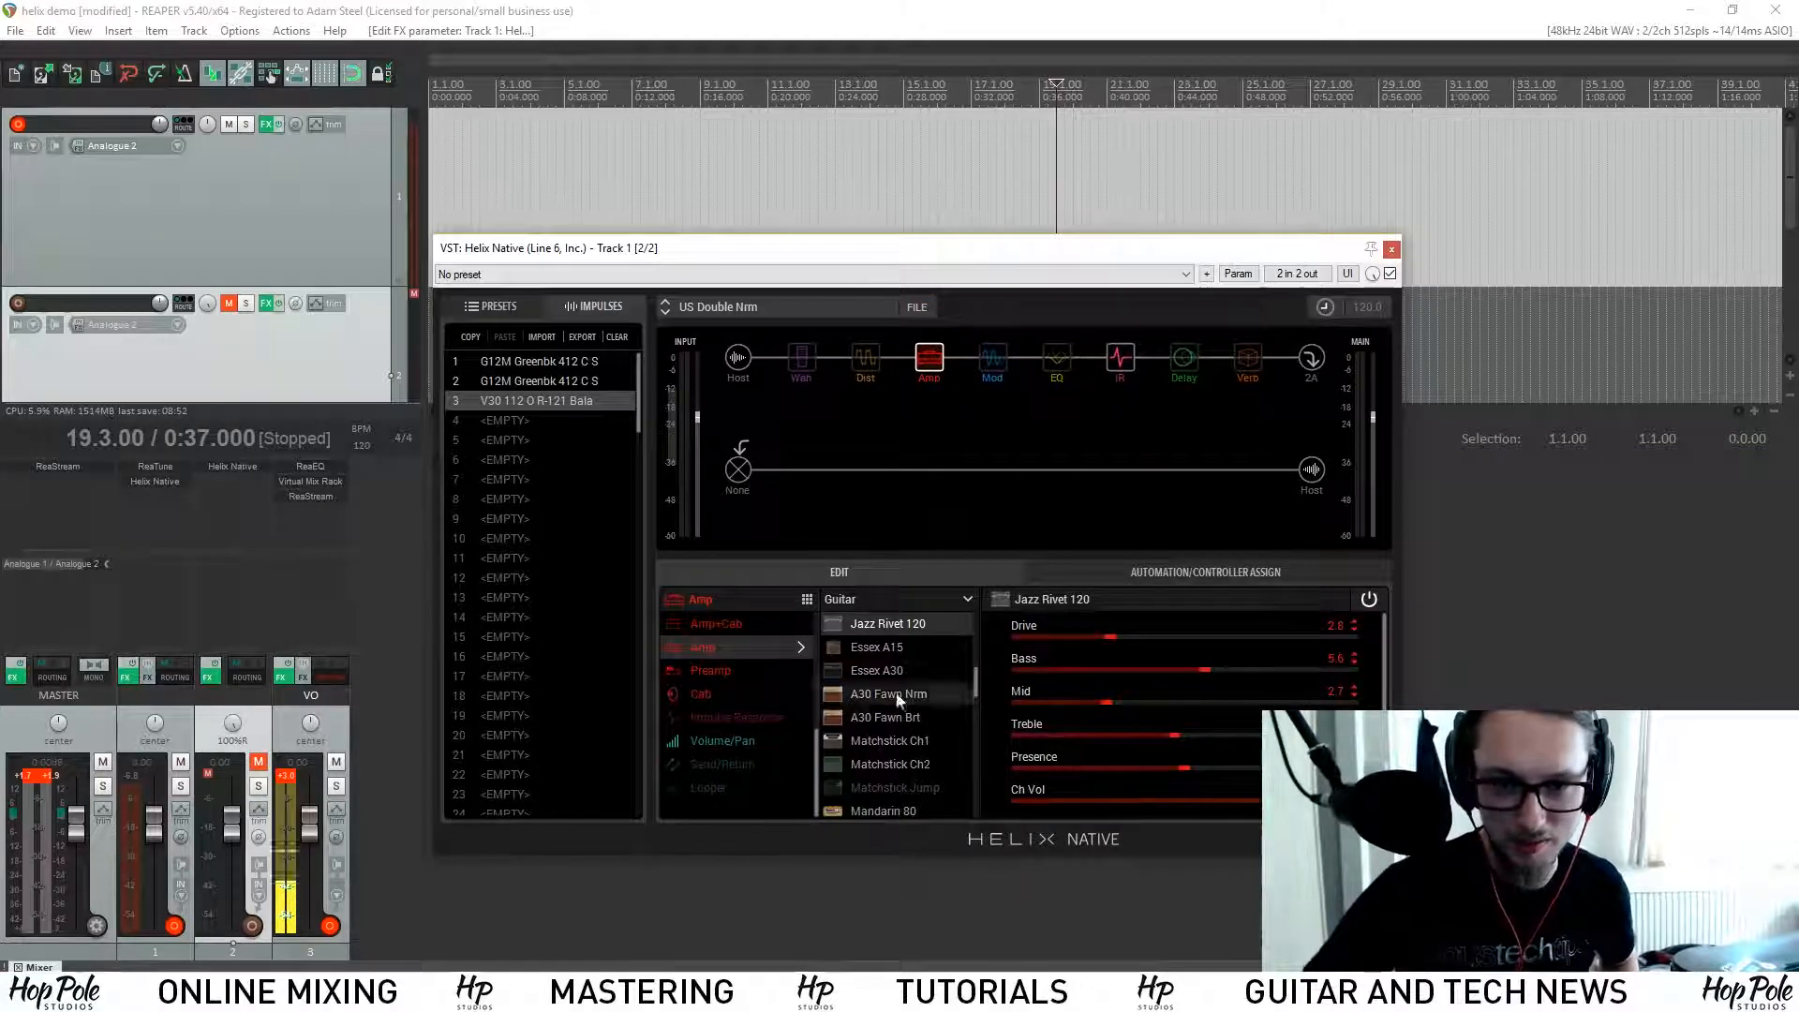
left_click(877, 646)
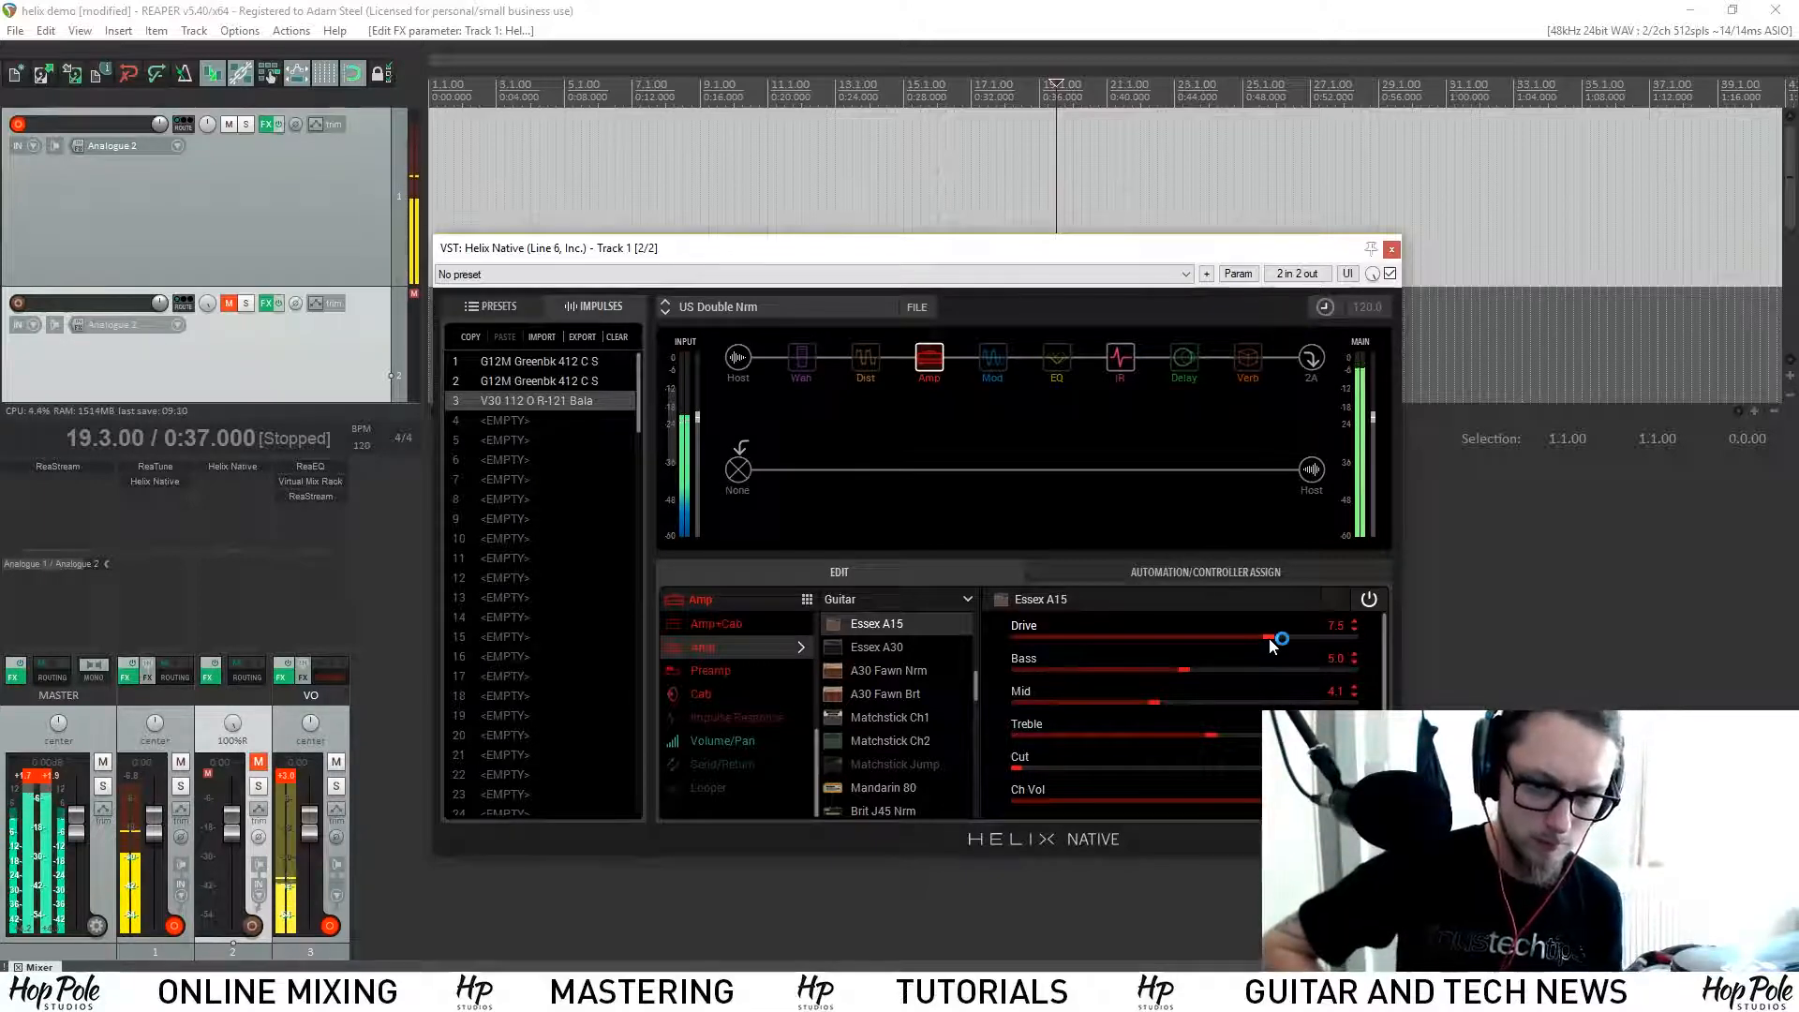
left_click(876, 647)
left_click(1269, 637)
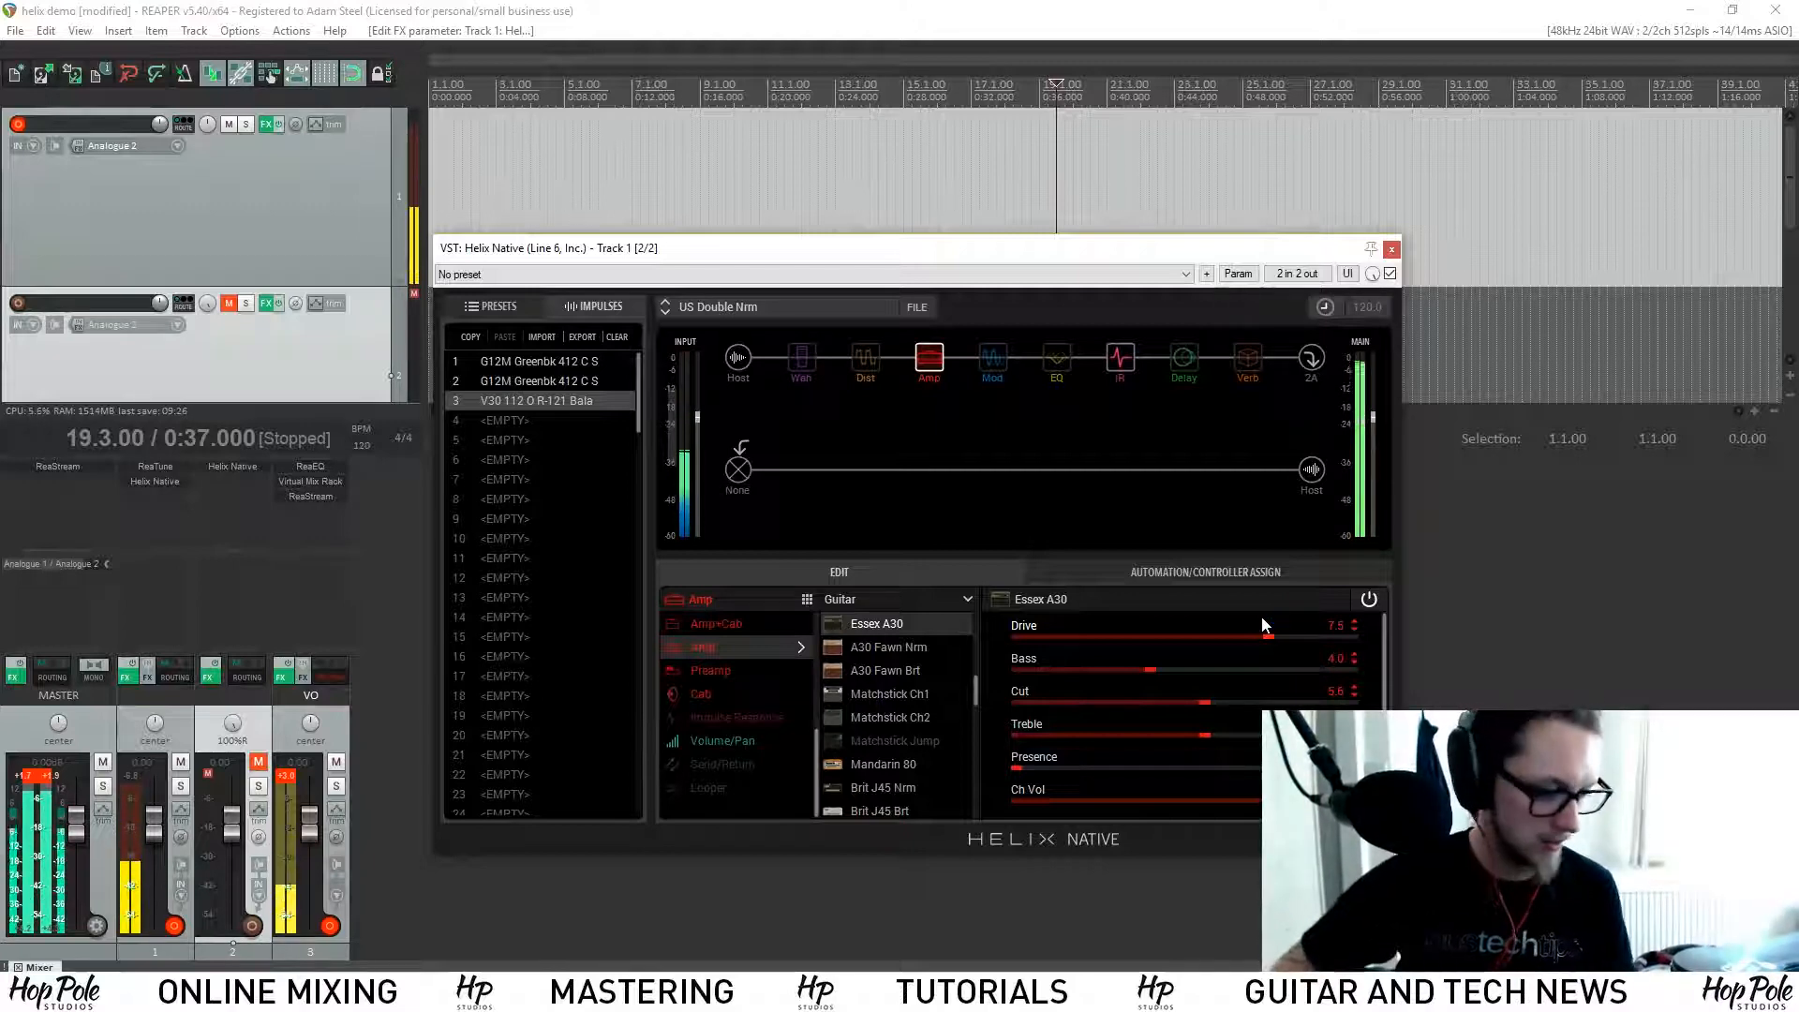
Step: Audition the A30 Fawn Nrm, A30 Fawn Brt, Matchstick Ch1 and Matchstick Ch2 amps
left_click(908, 647)
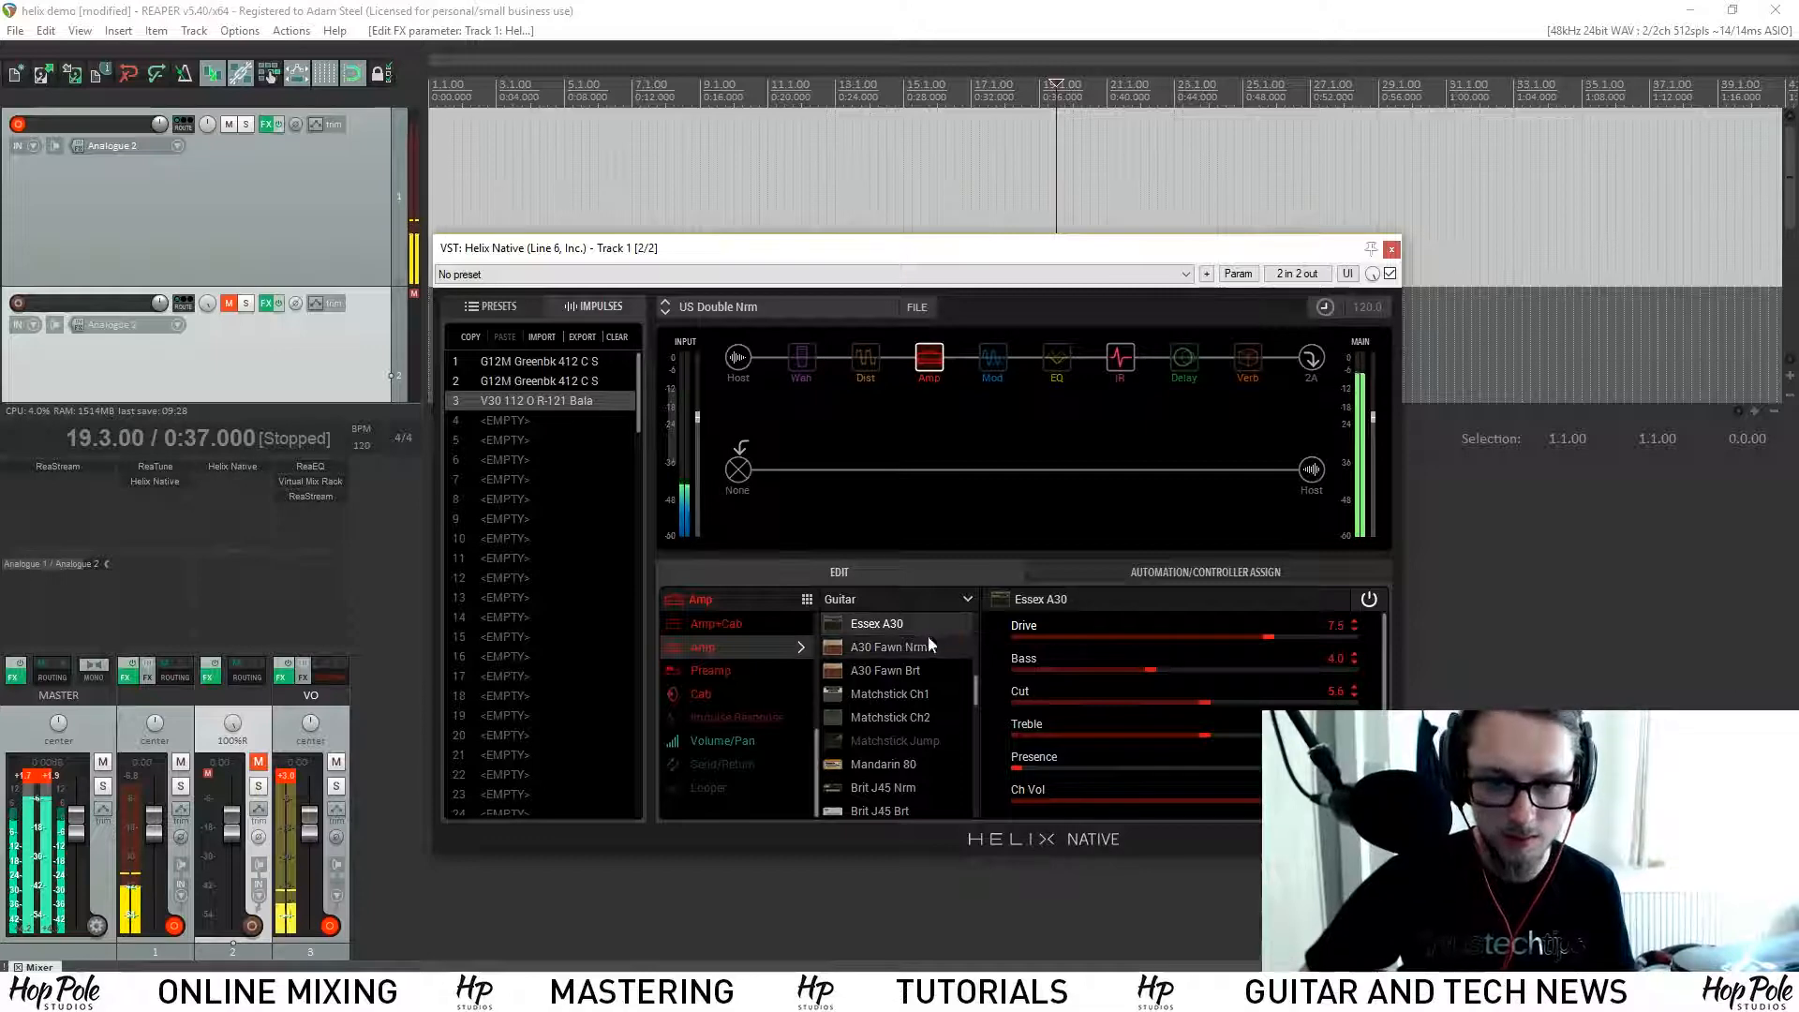
left_click(908, 646)
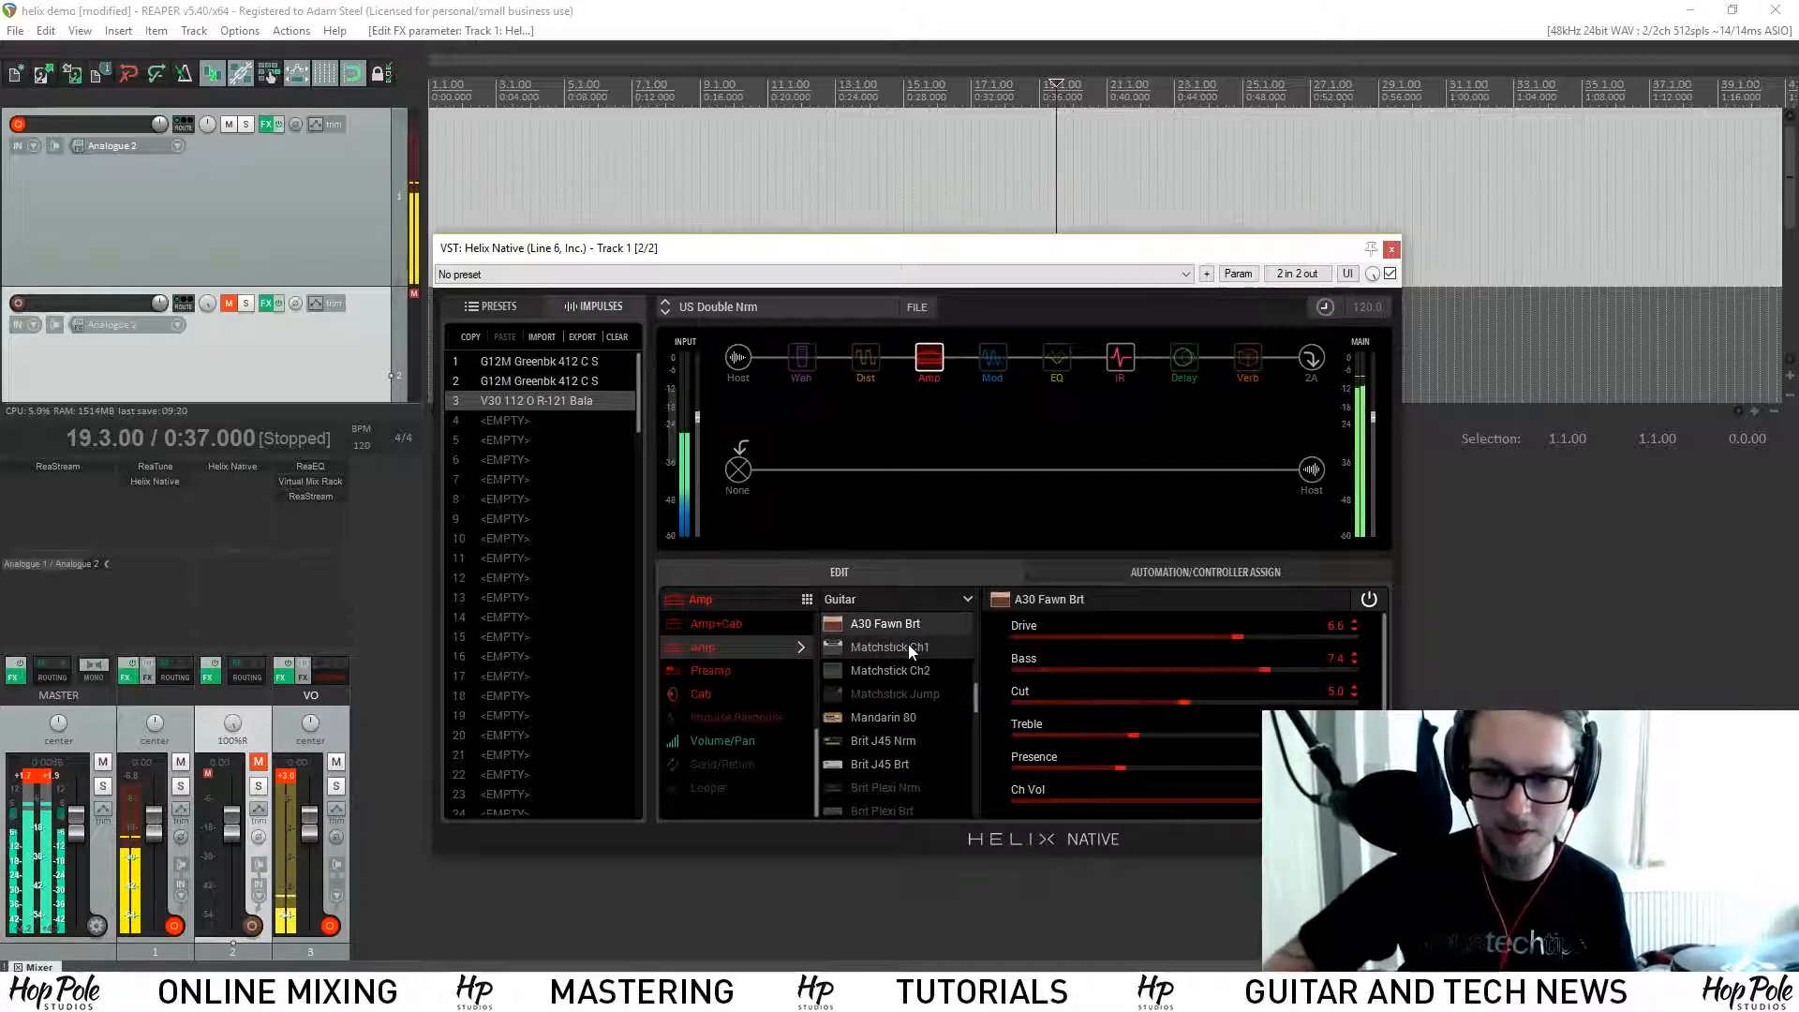
left_click(908, 646)
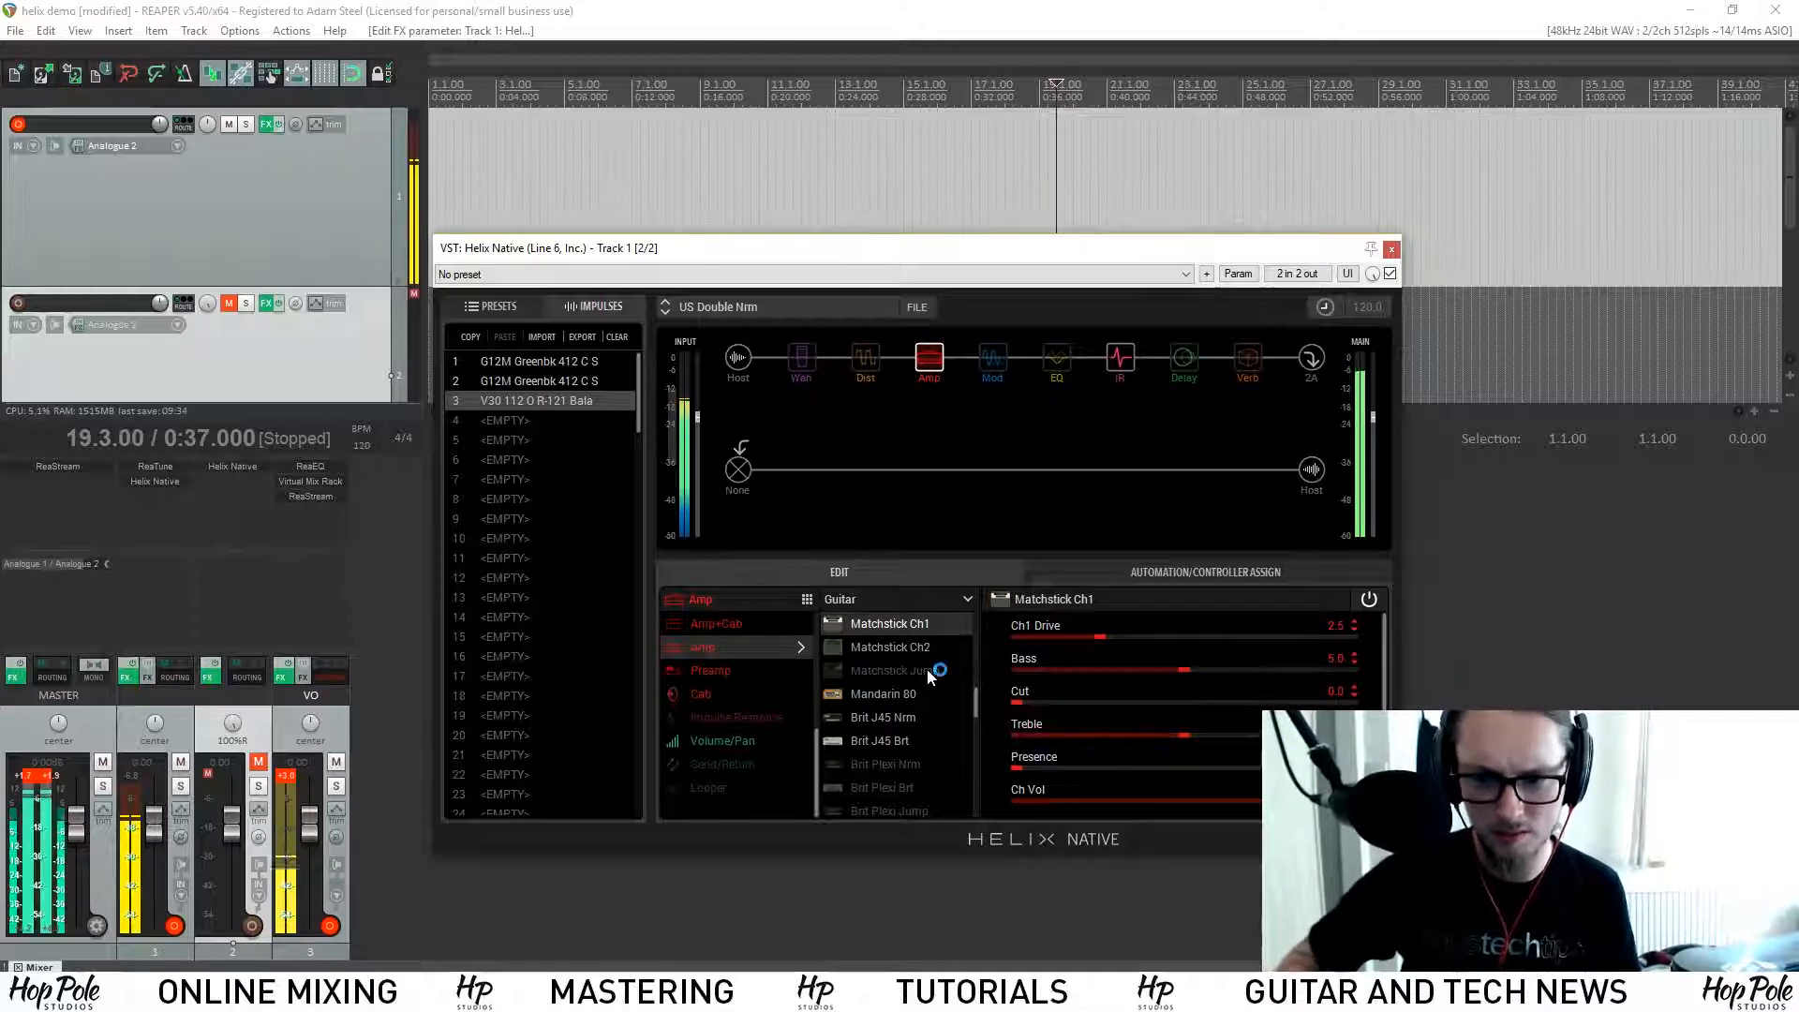
left_click(904, 646)
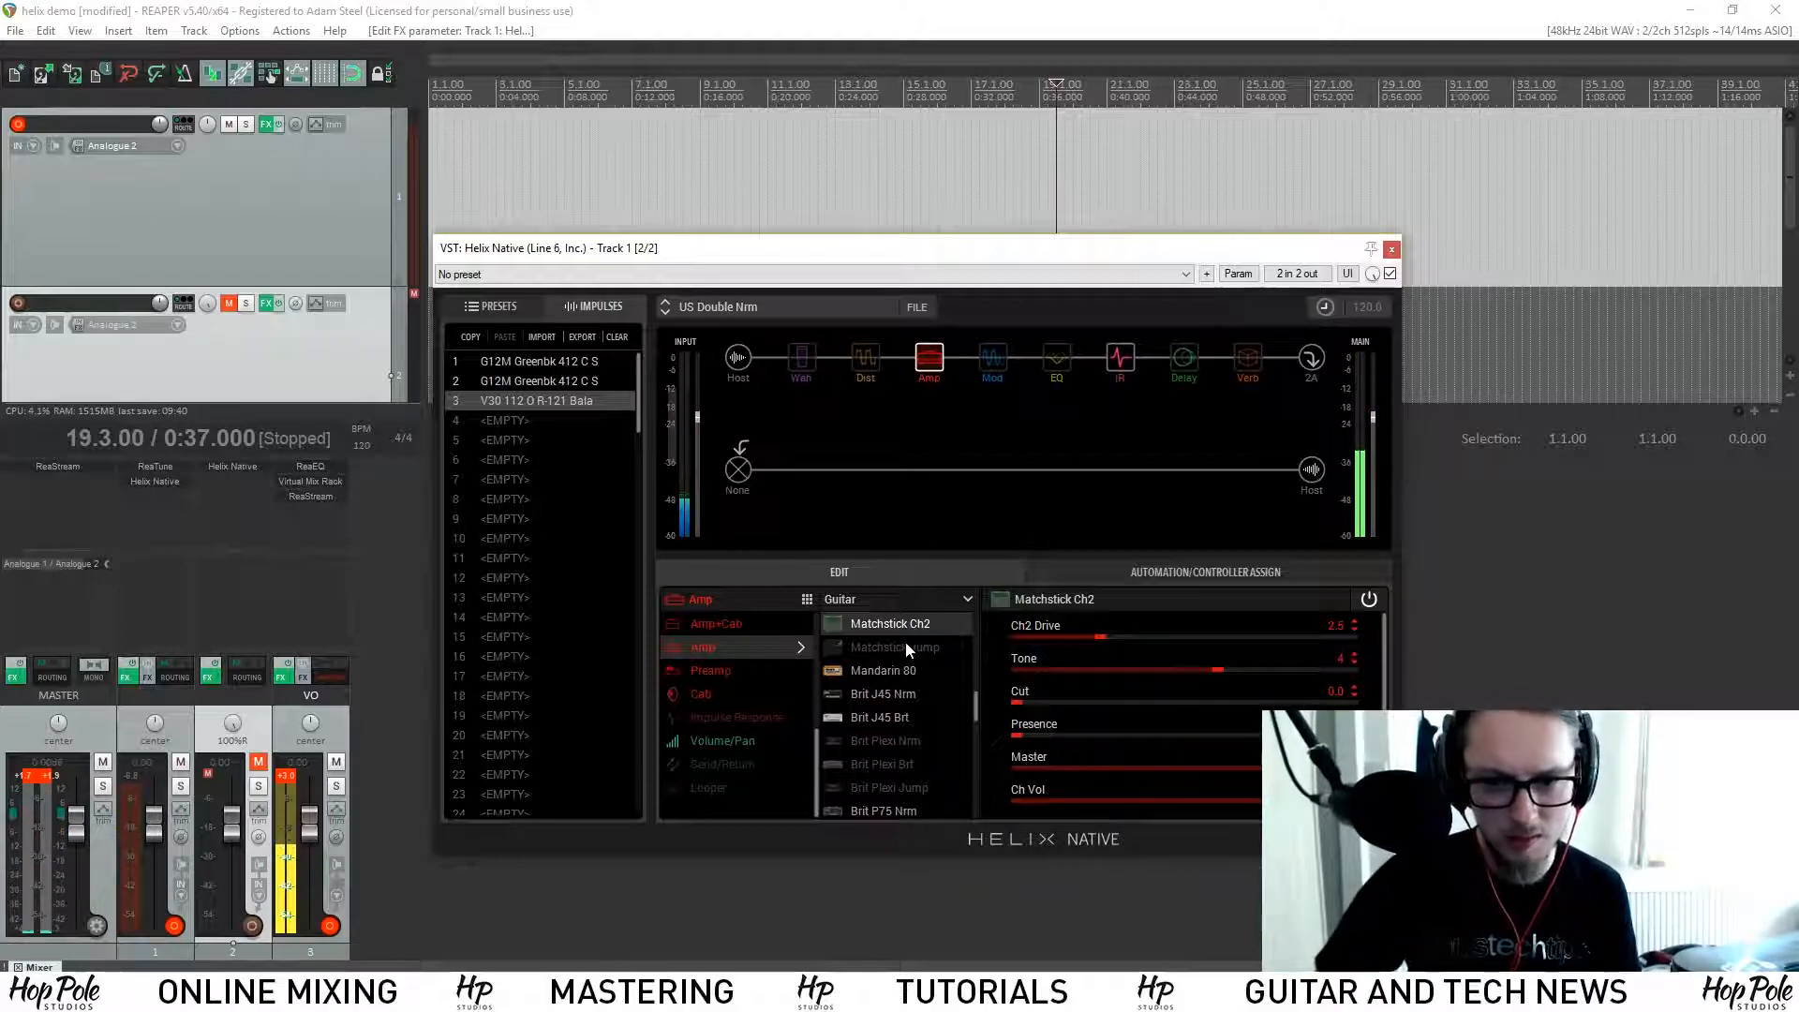
Step: Audition the Mandarin 80 and Brit J45 Nrm amps
scroll(905, 643, "up", 1)
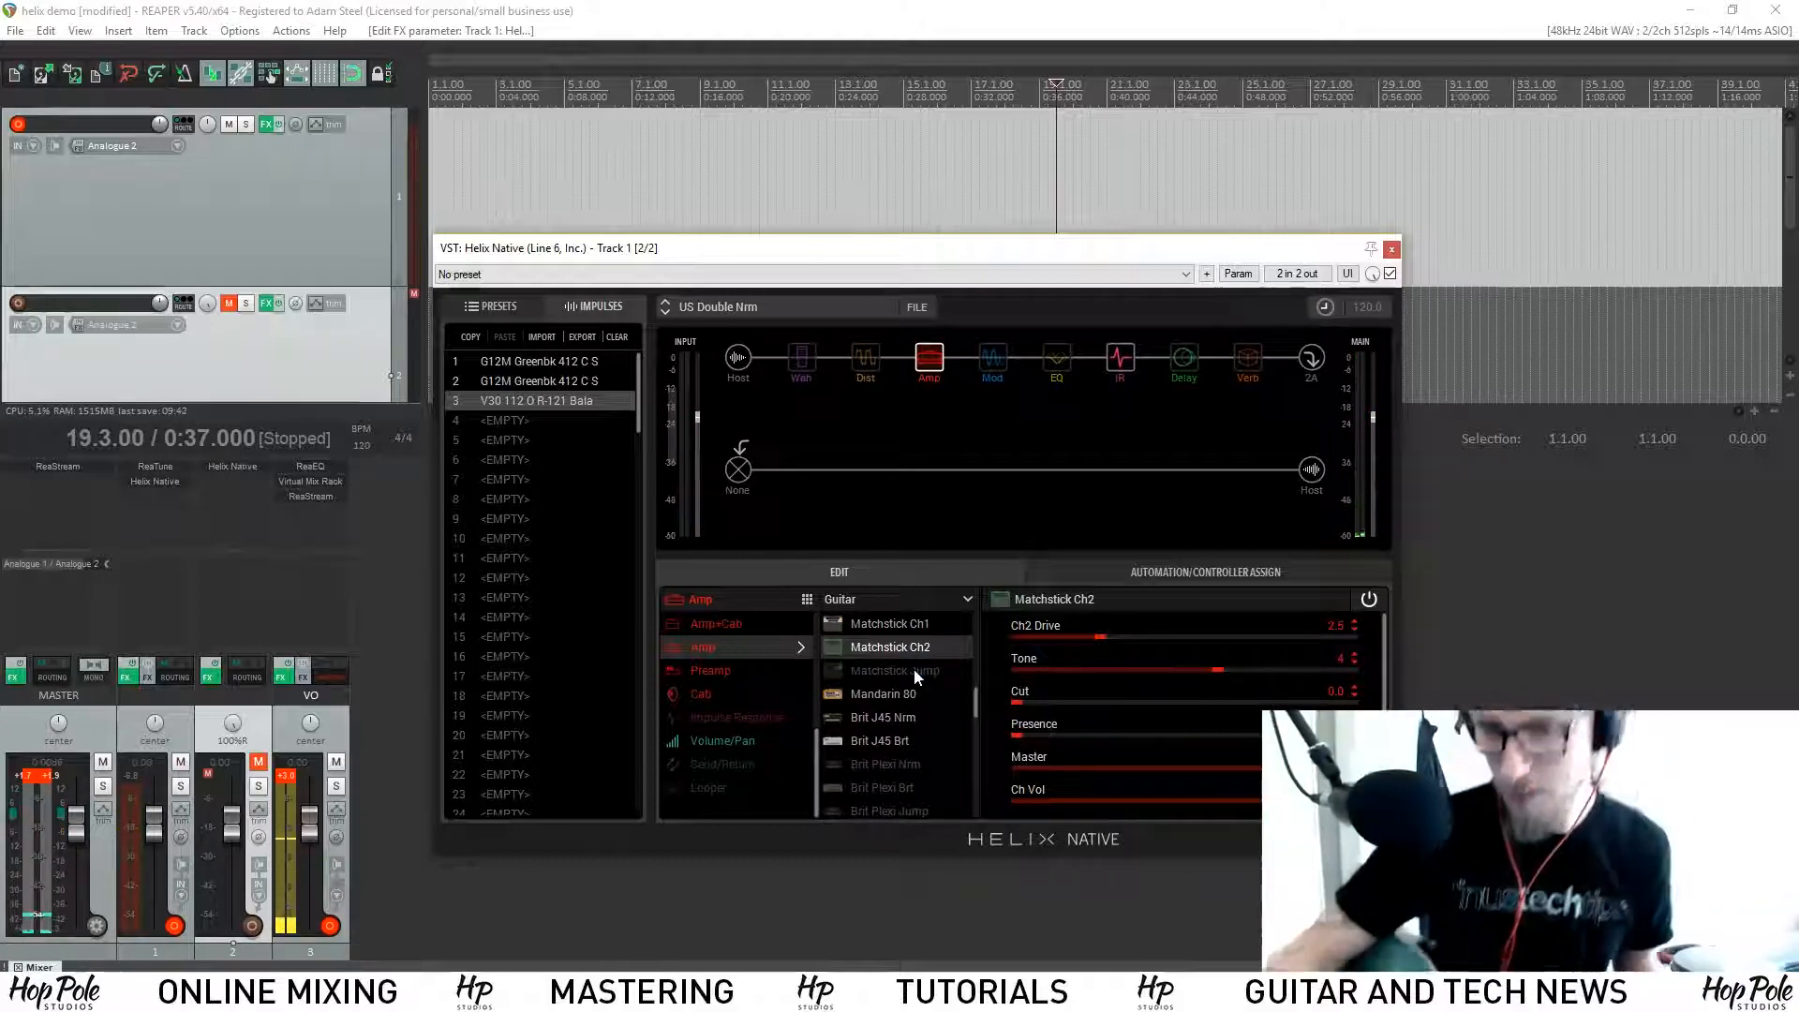
scroll(914, 667, "down", 1)
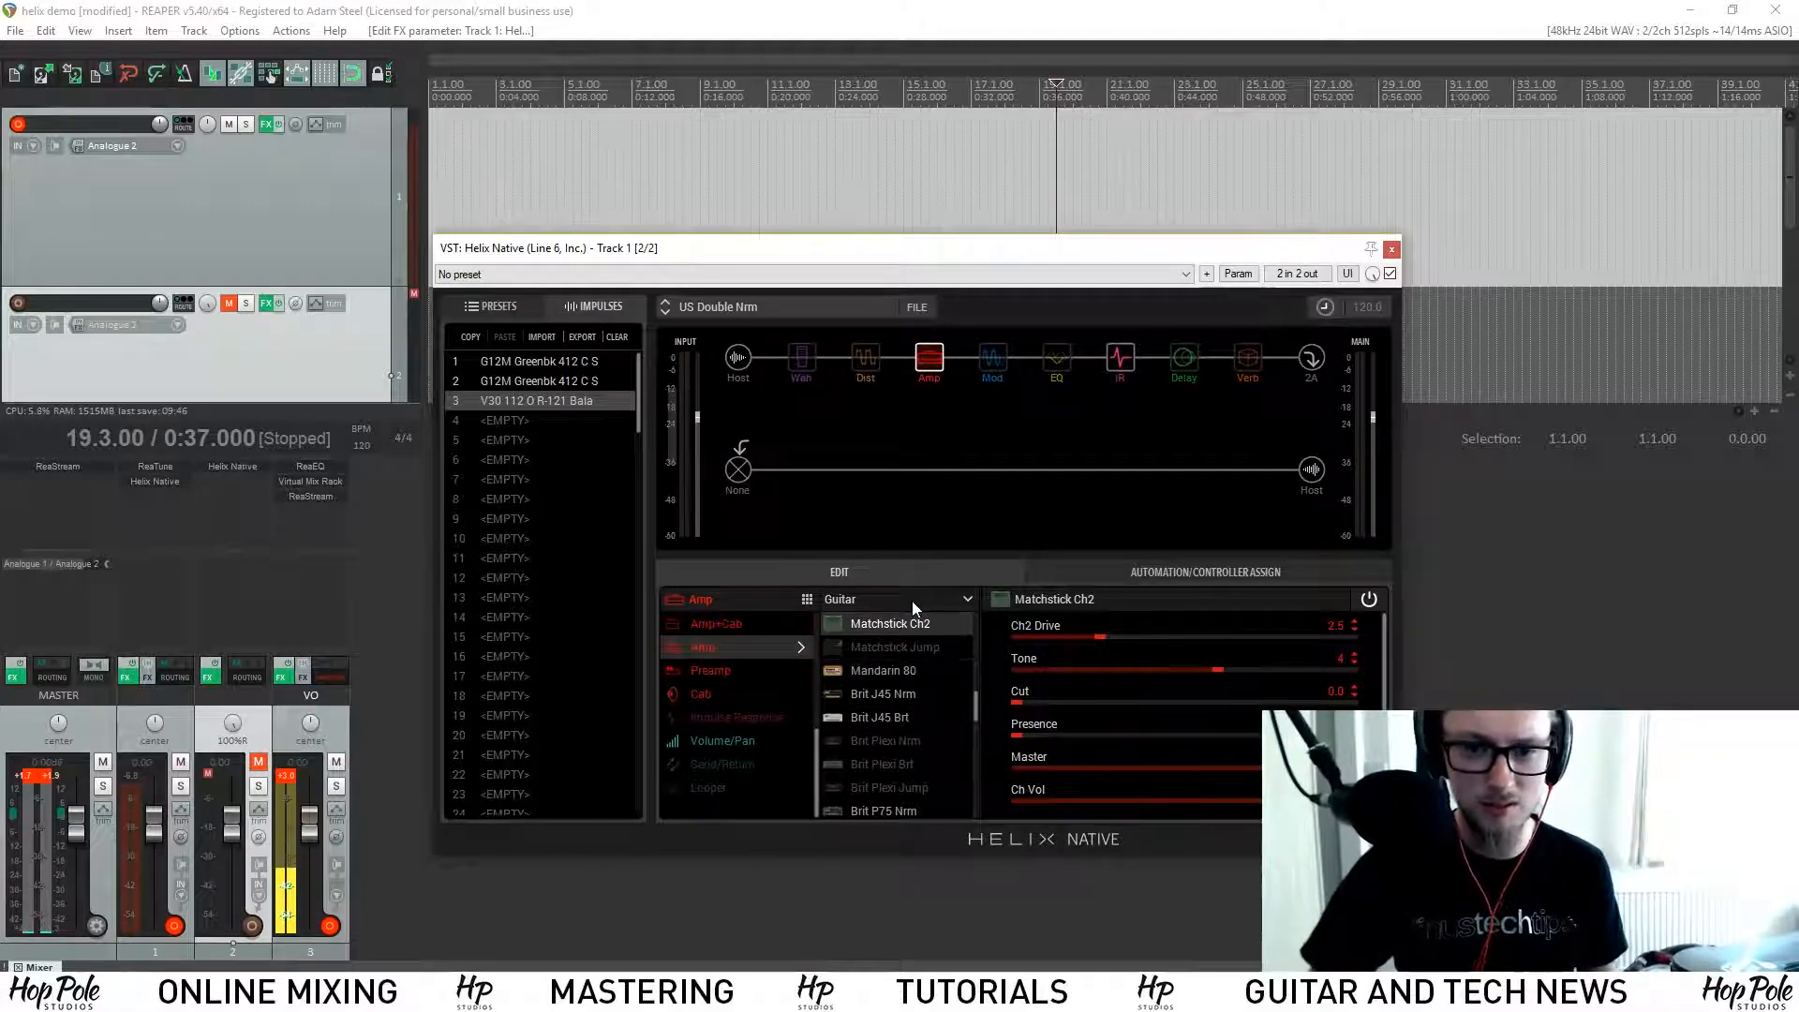
left_click(885, 671)
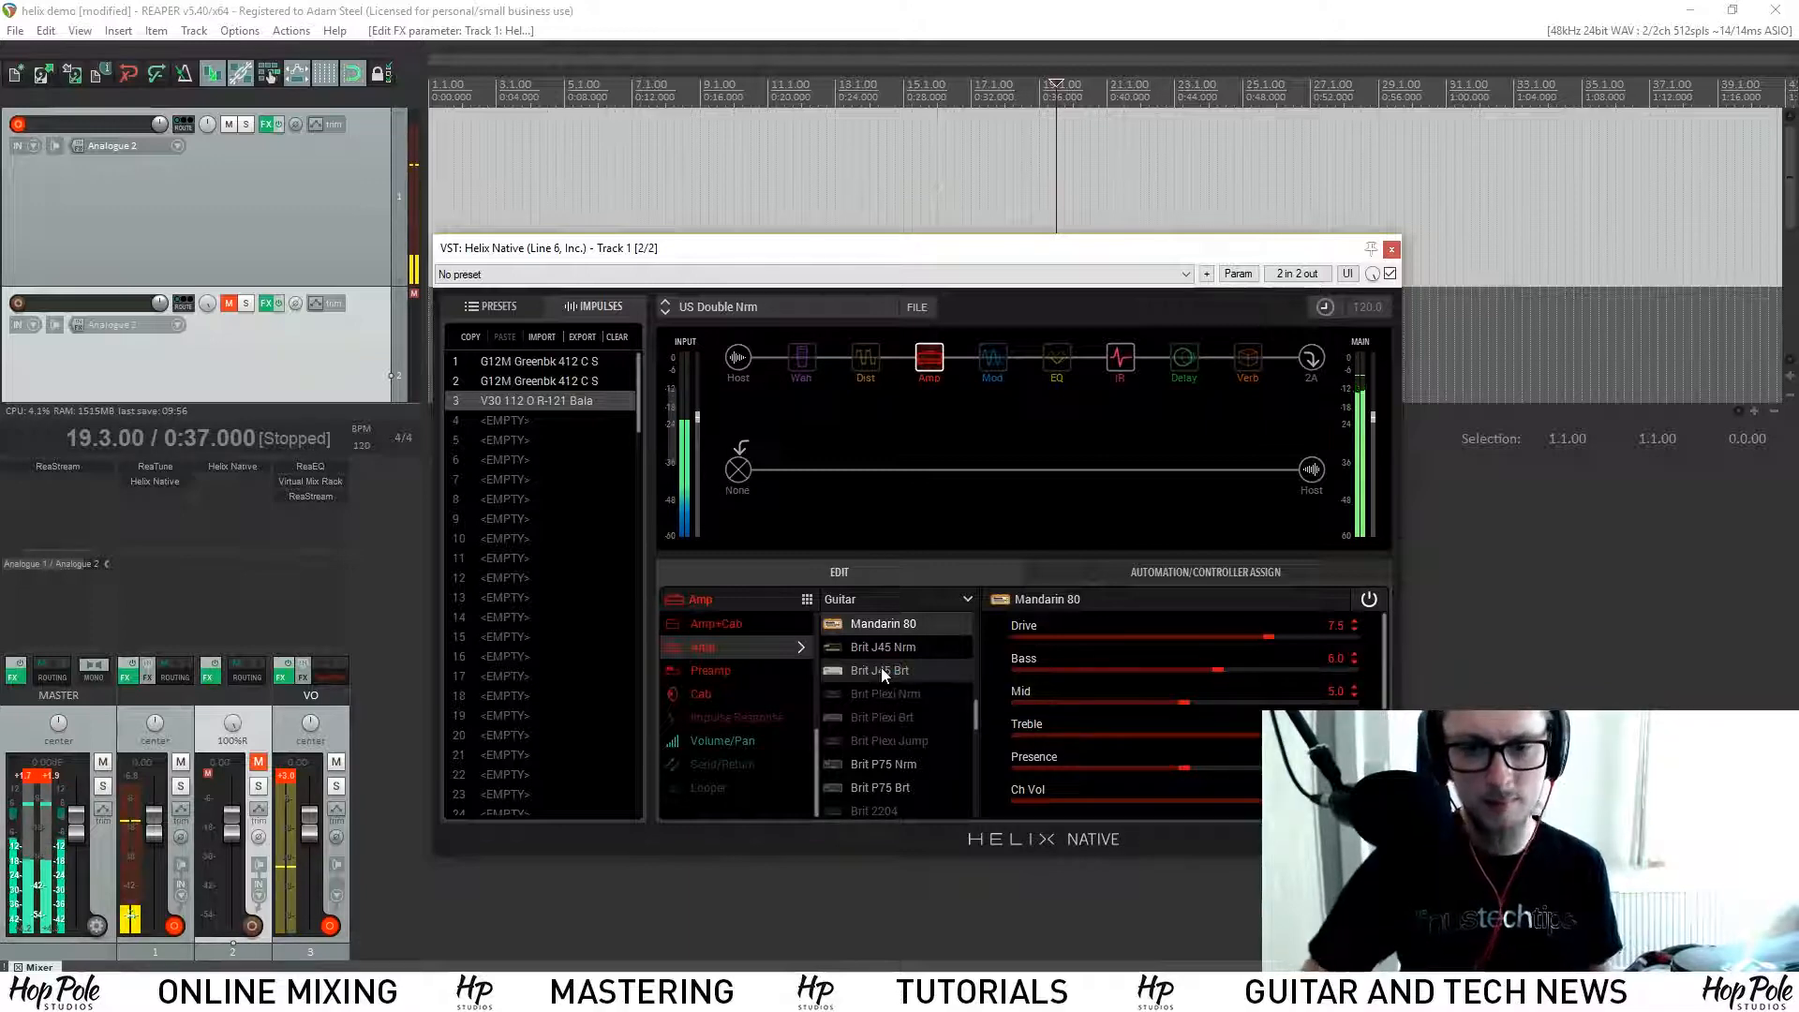
left_click(886, 648)
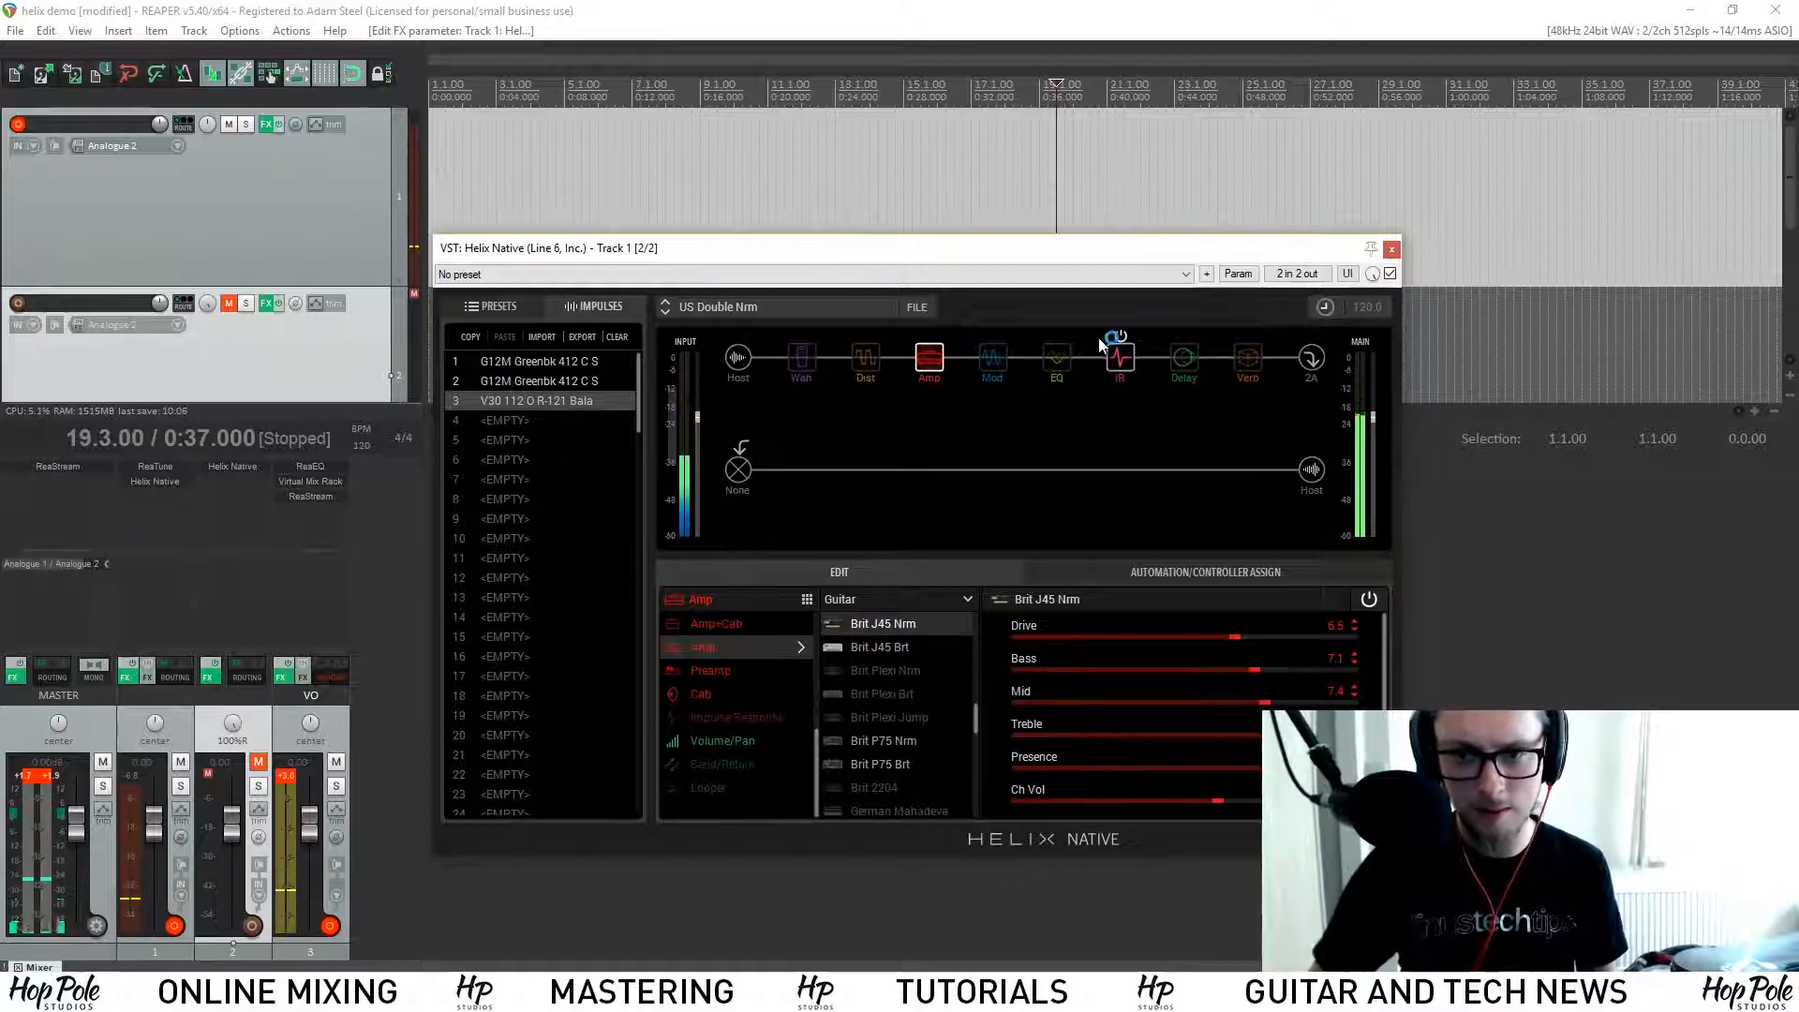
Step: Cut the EQ, Mod and Wah blocks from the signal chain
right_click(1057, 357)
left_click(1076, 387)
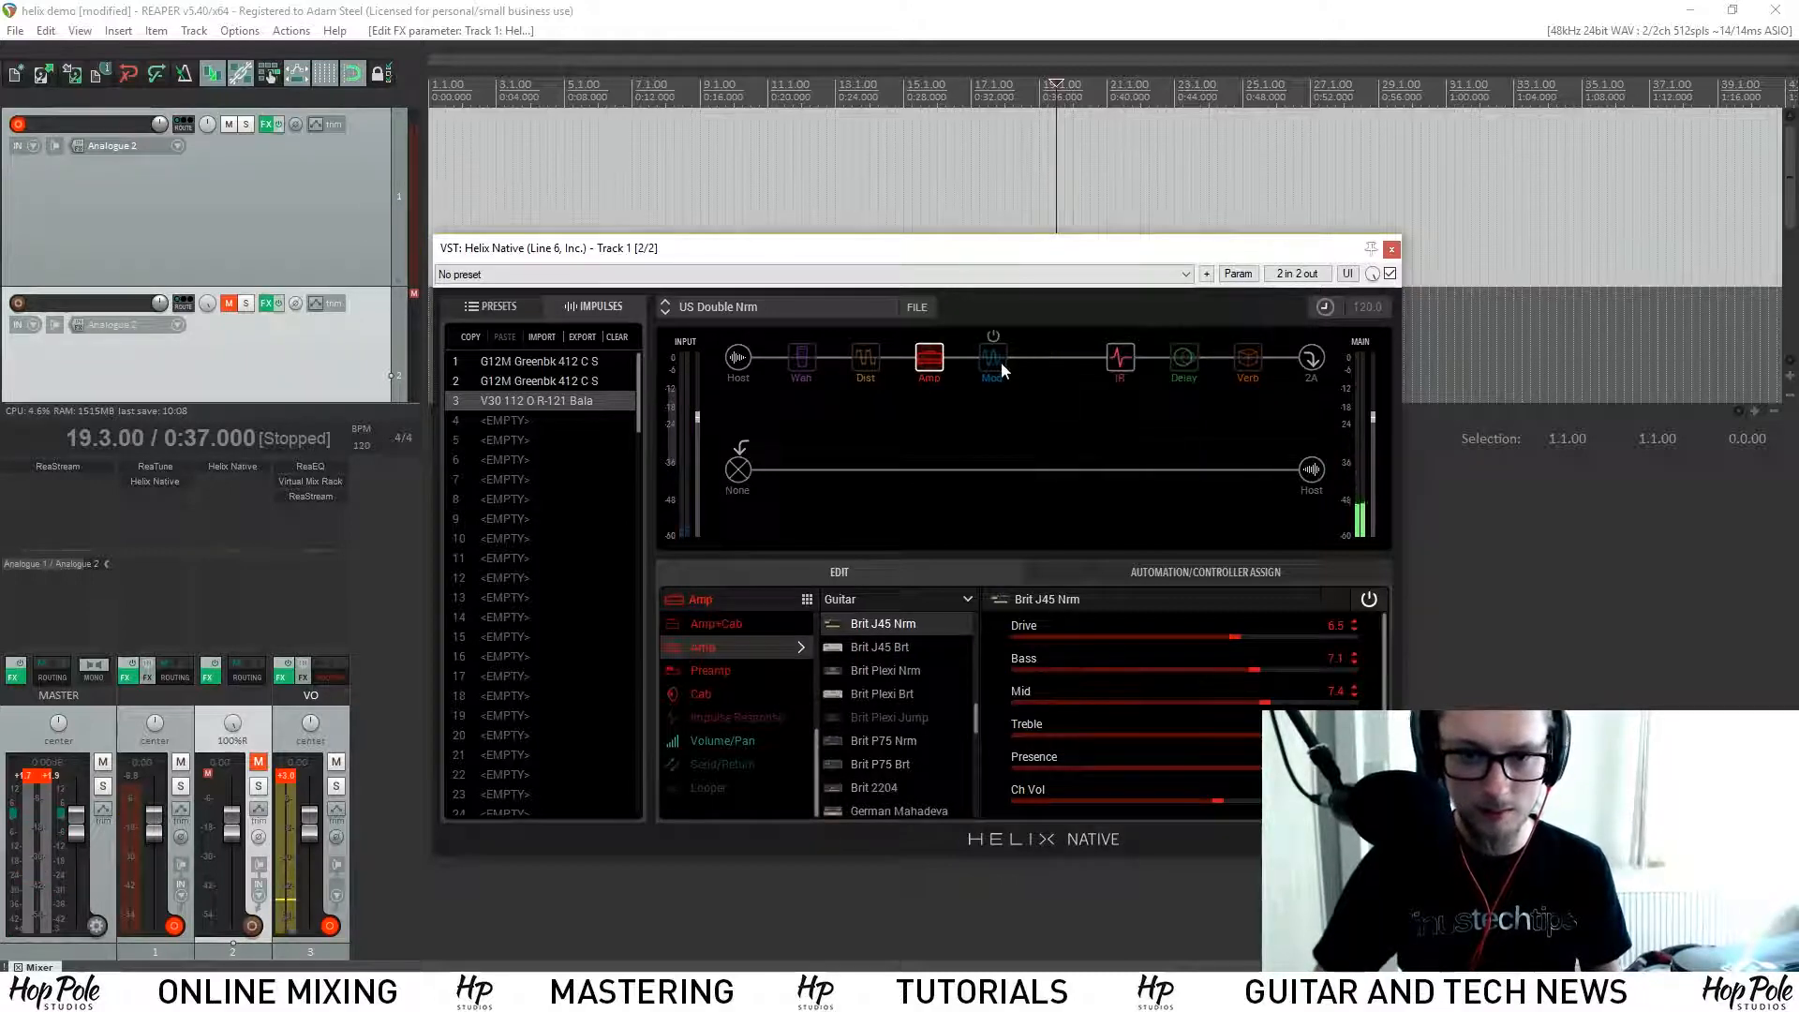
right_click(992, 368)
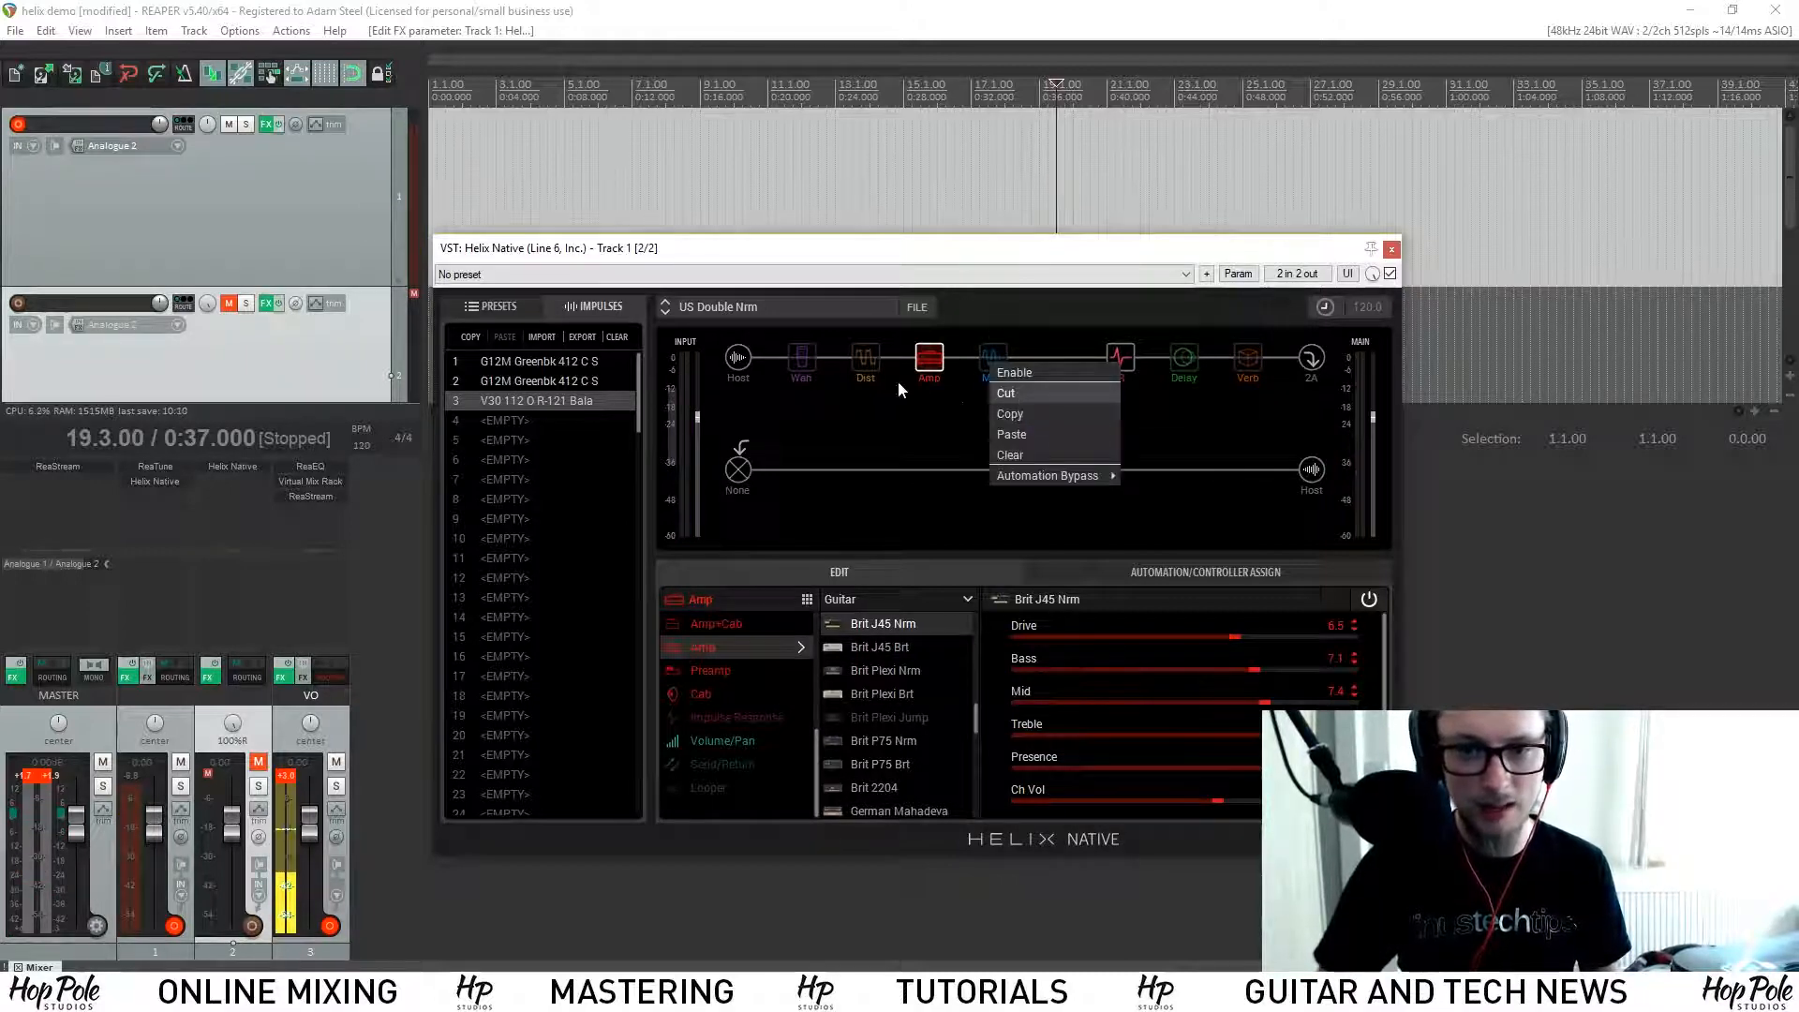
left_click(1021, 393)
right_click(807, 365)
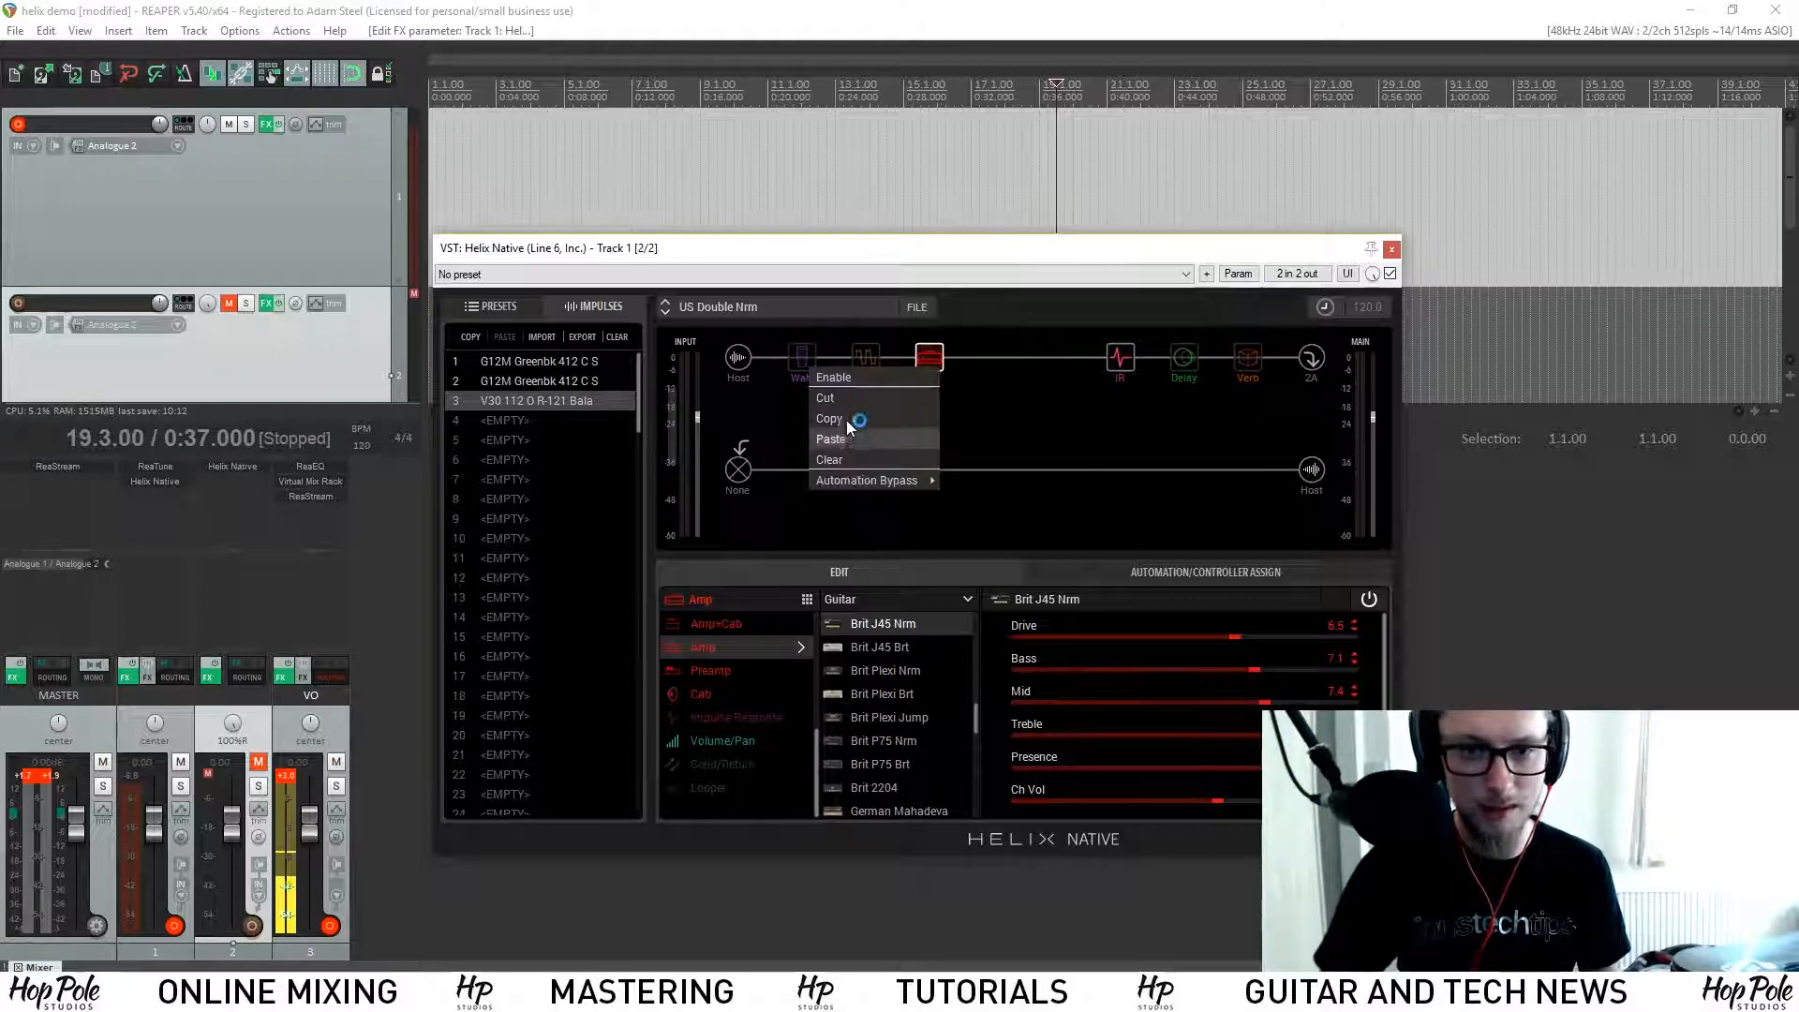
left_click(837, 390)
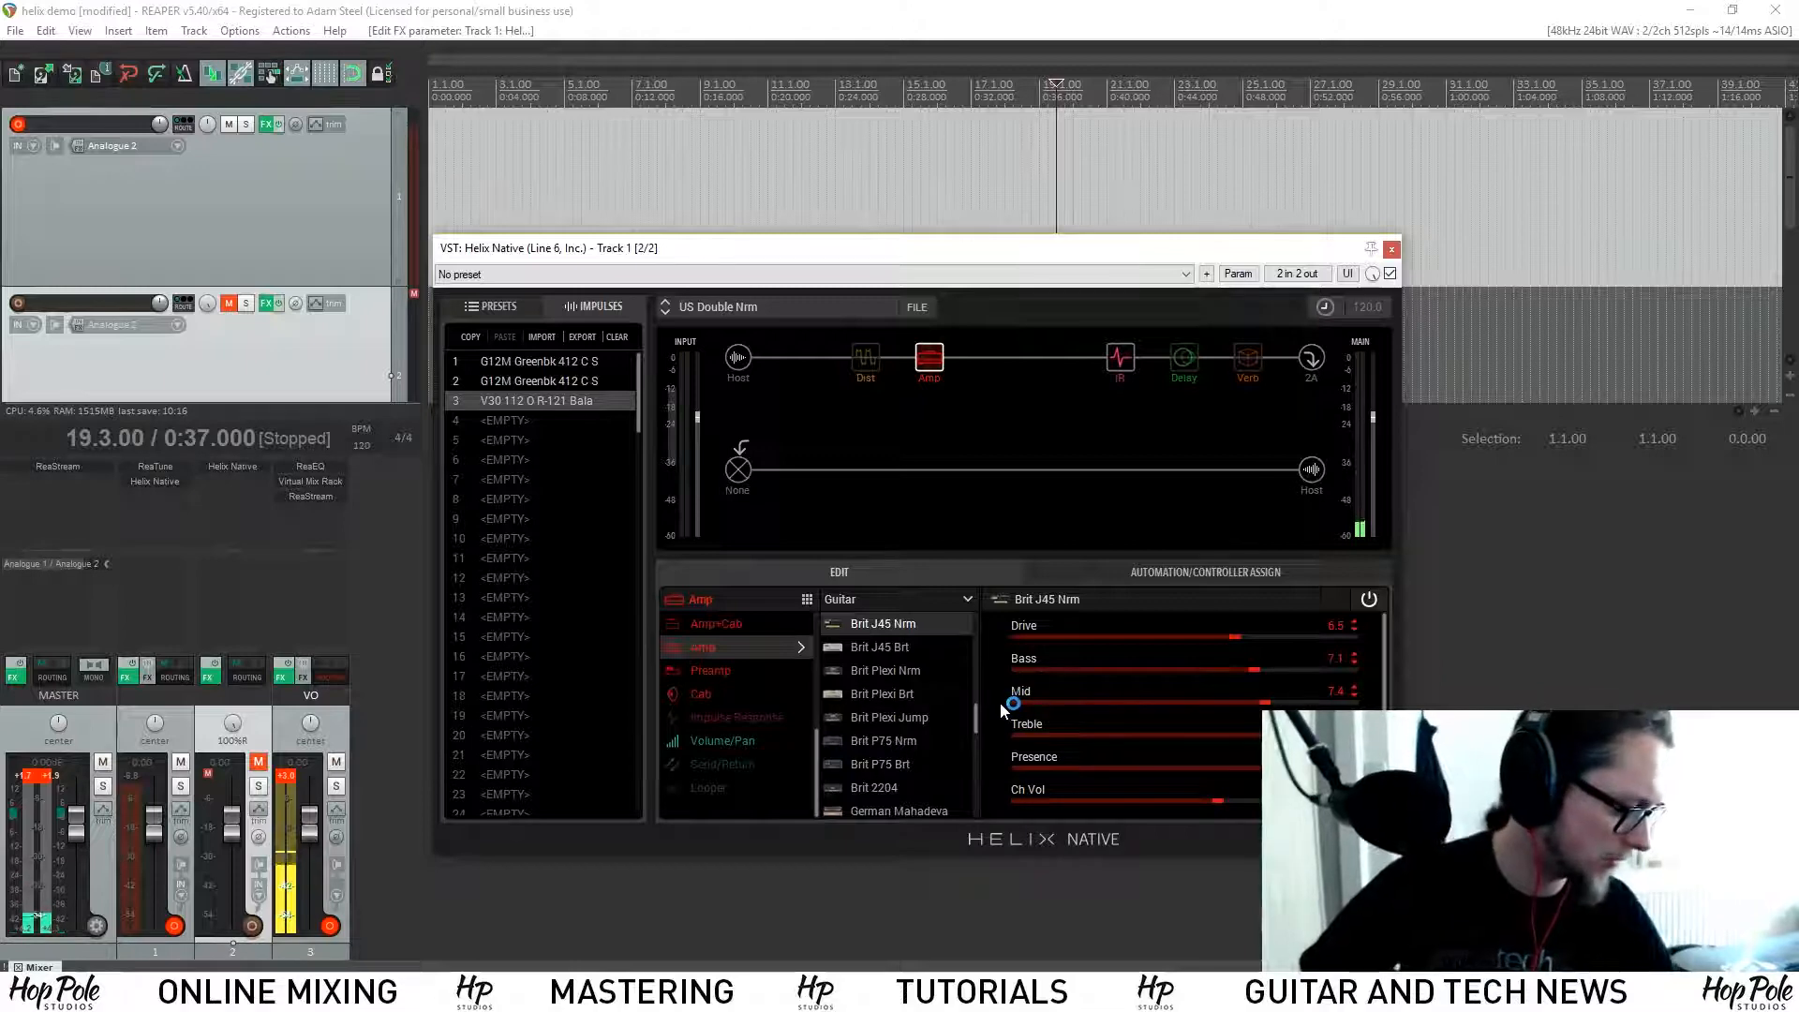
Step: Browse the Brit amp models and audition the Brit Plexi Jump
scroll(905, 690, "up", 4)
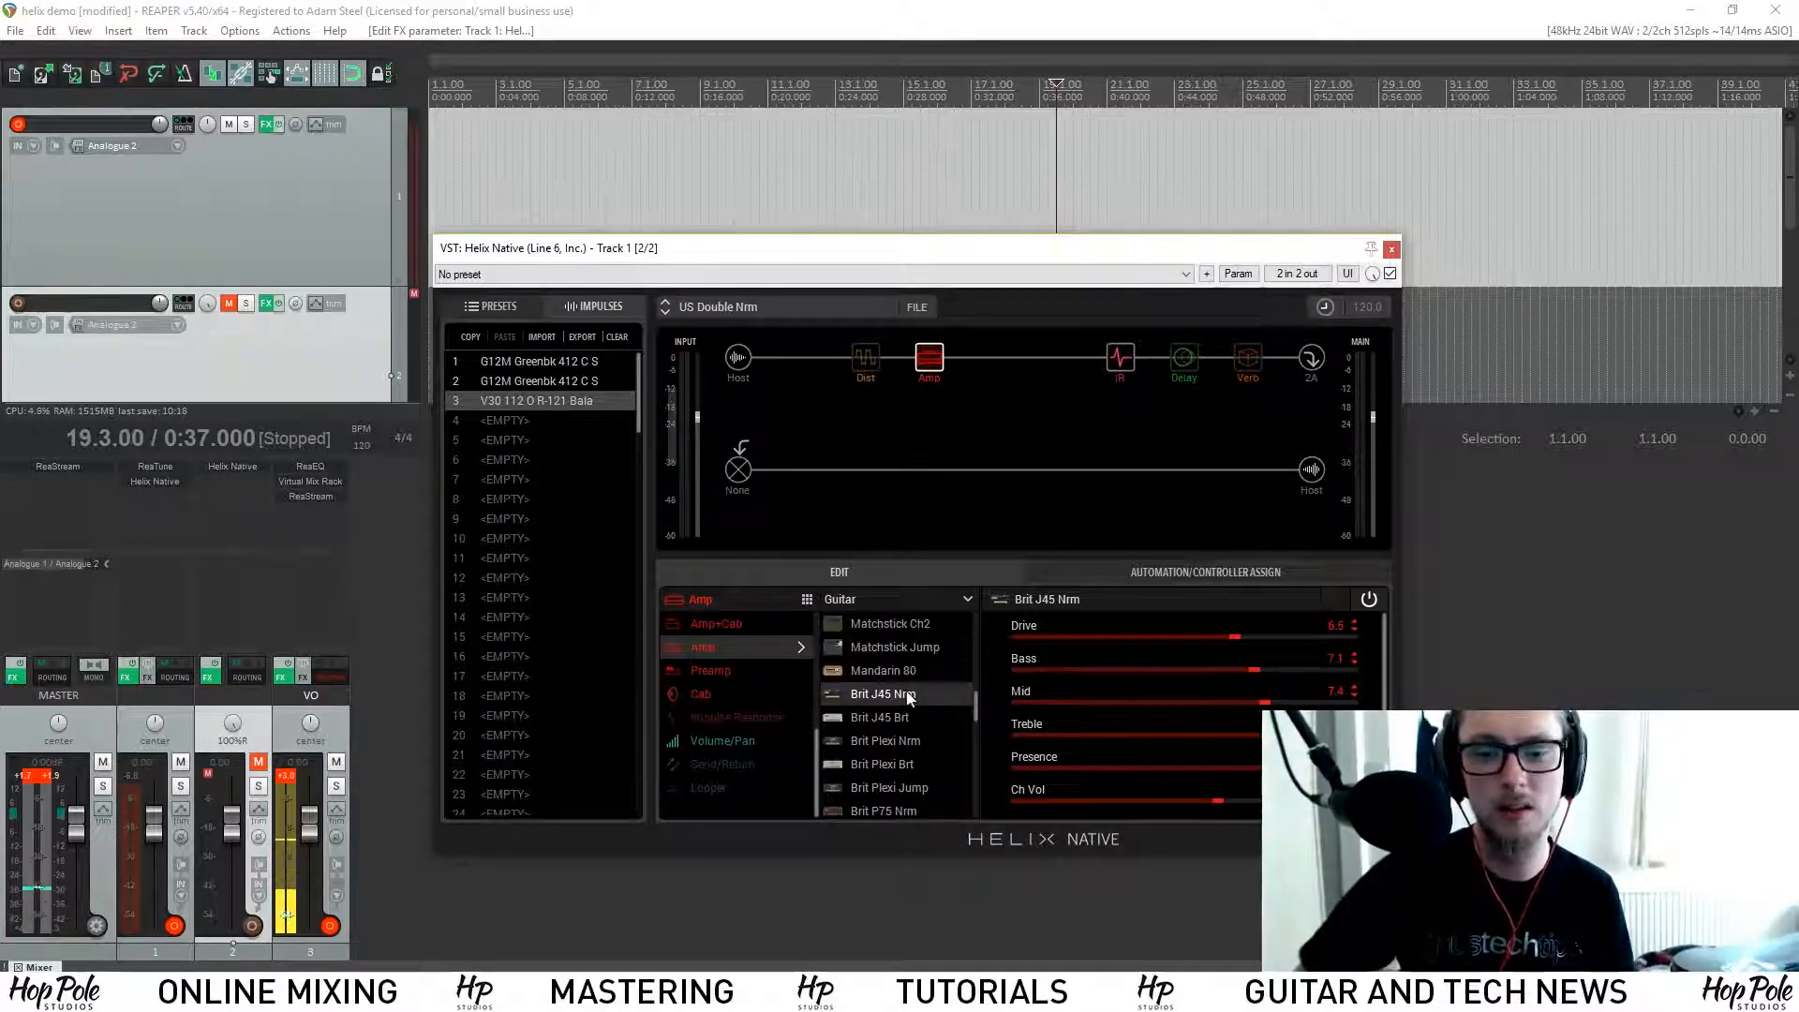
scroll(900, 684, "down", 4)
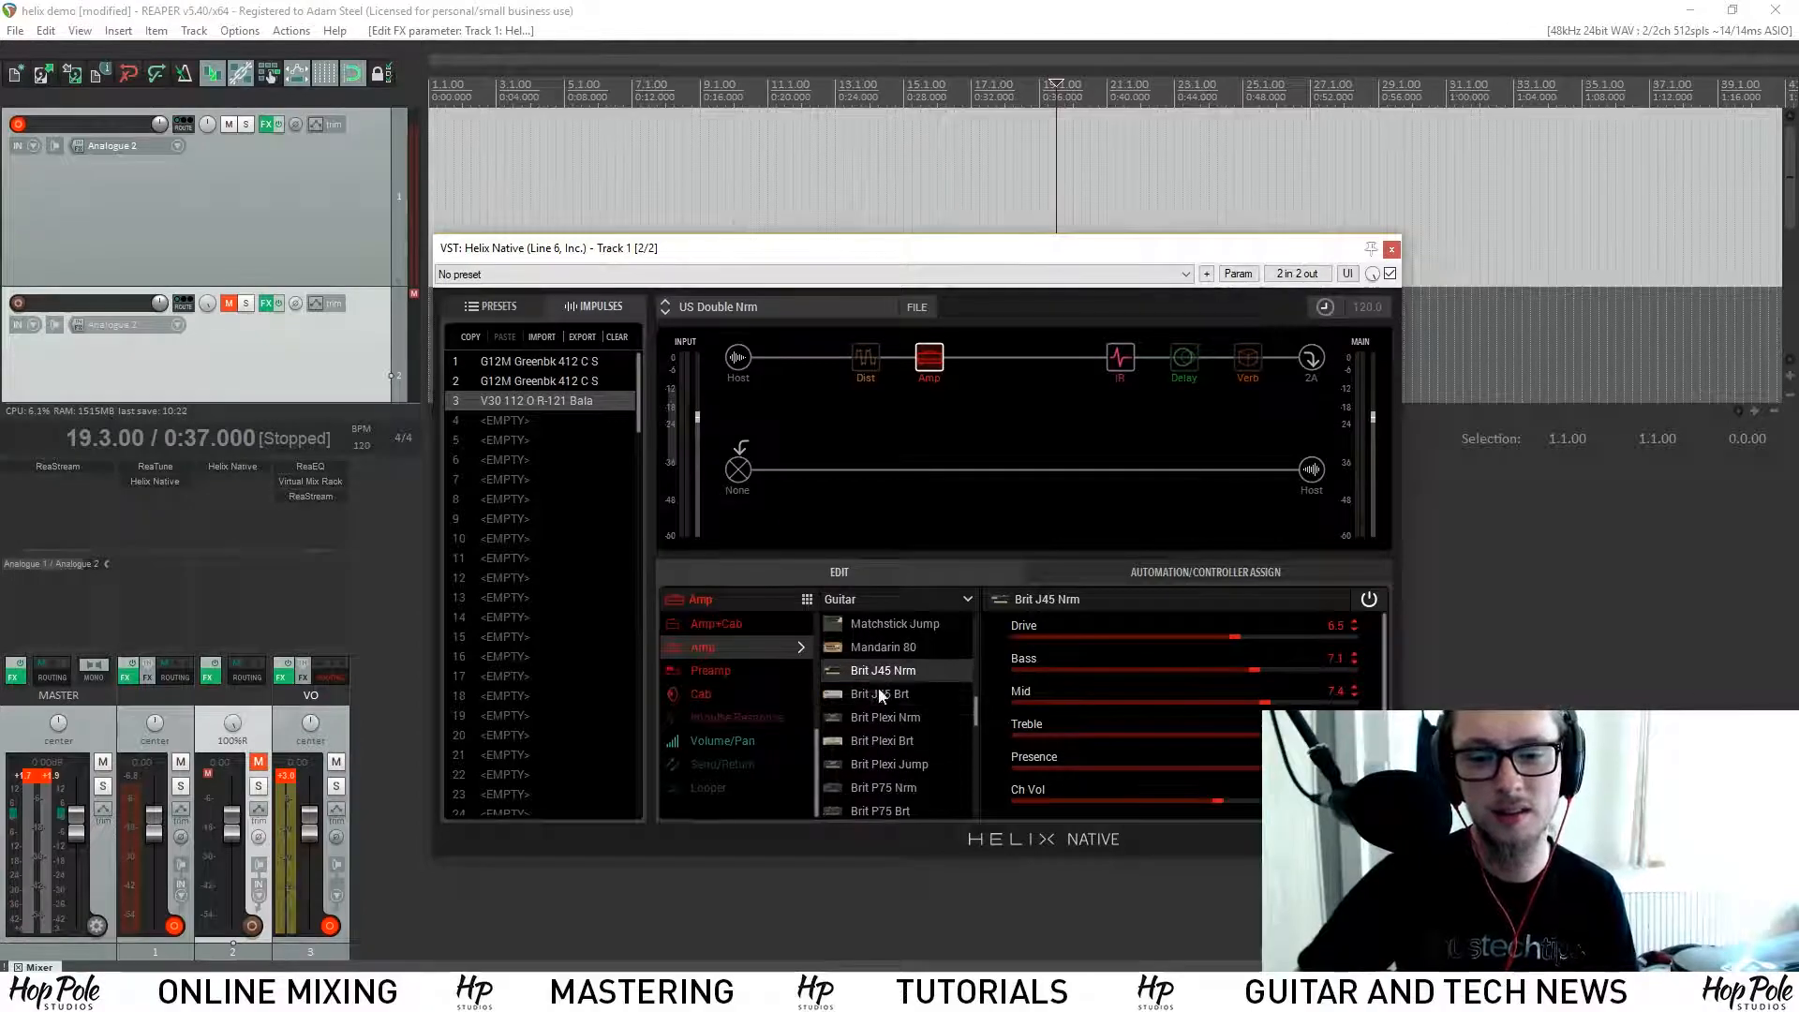
scroll(883, 721, "down", 4)
left_click(879, 740)
scroll(876, 736, "down", 4)
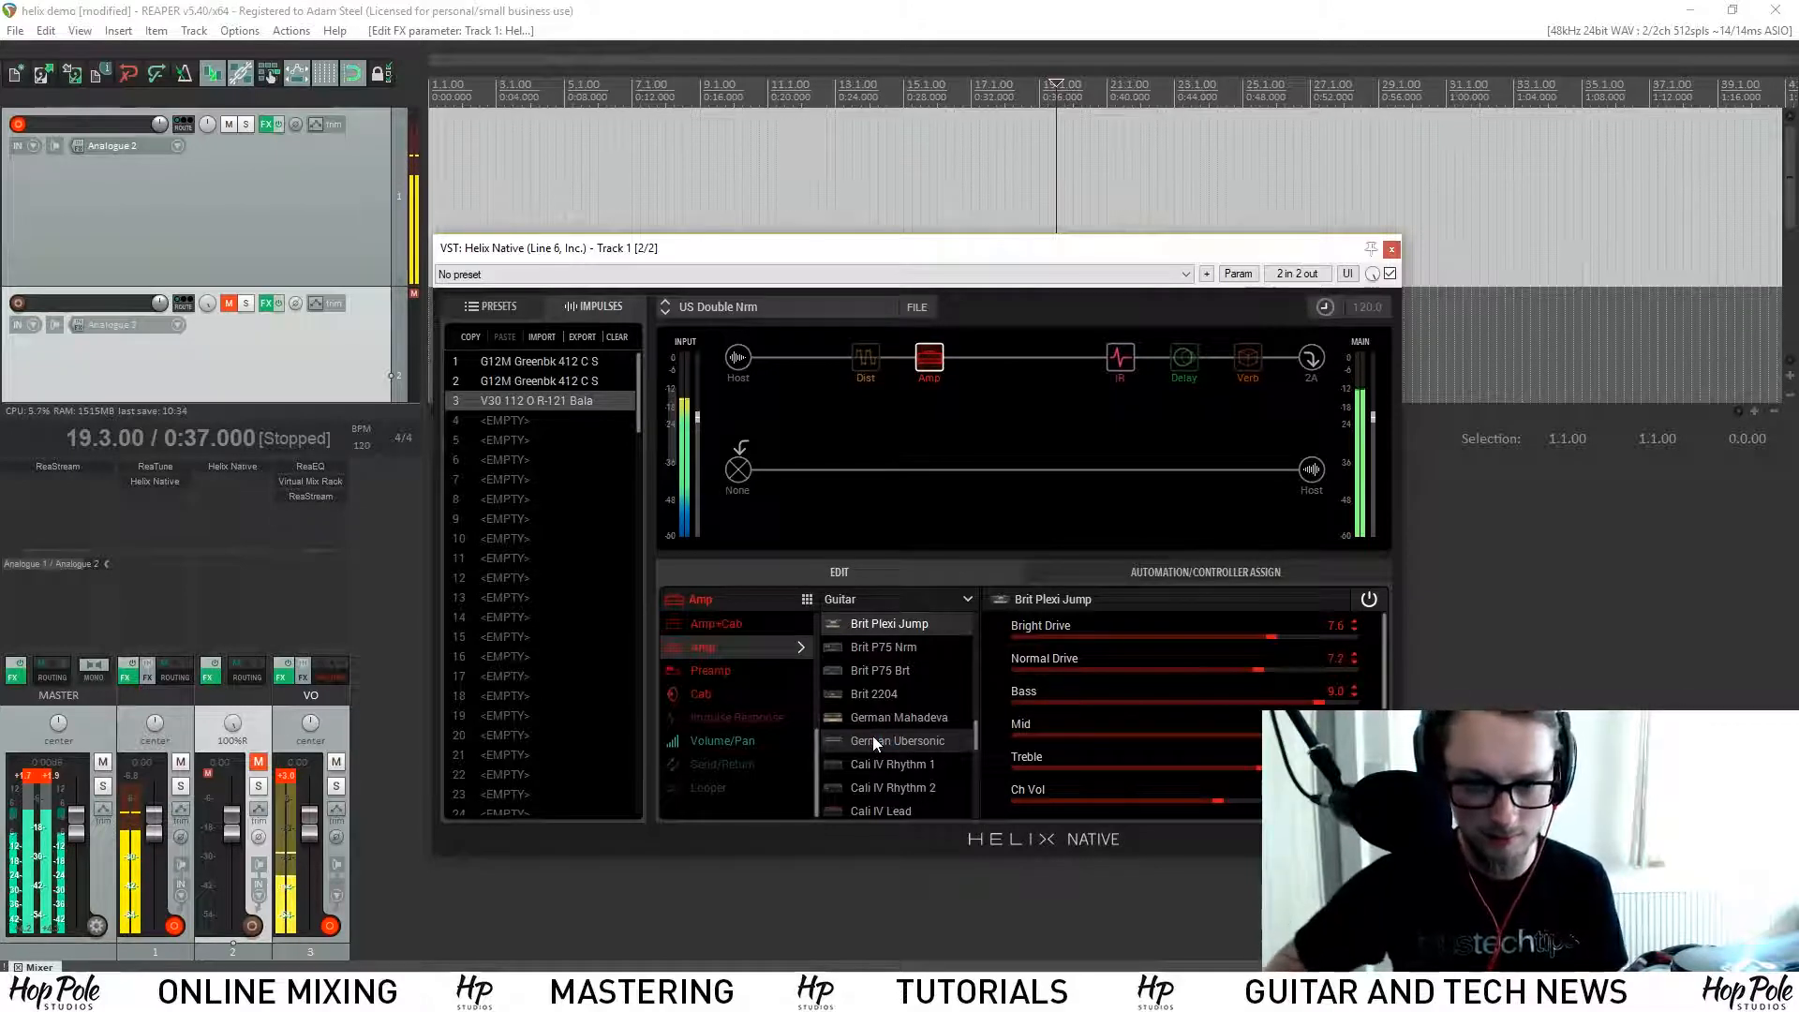
Step: Audition the Brit P75 Nrm with Bass at 2.0 and the Brit P75 Brt, ending on the Brit 2204 amp
left_click(885, 647)
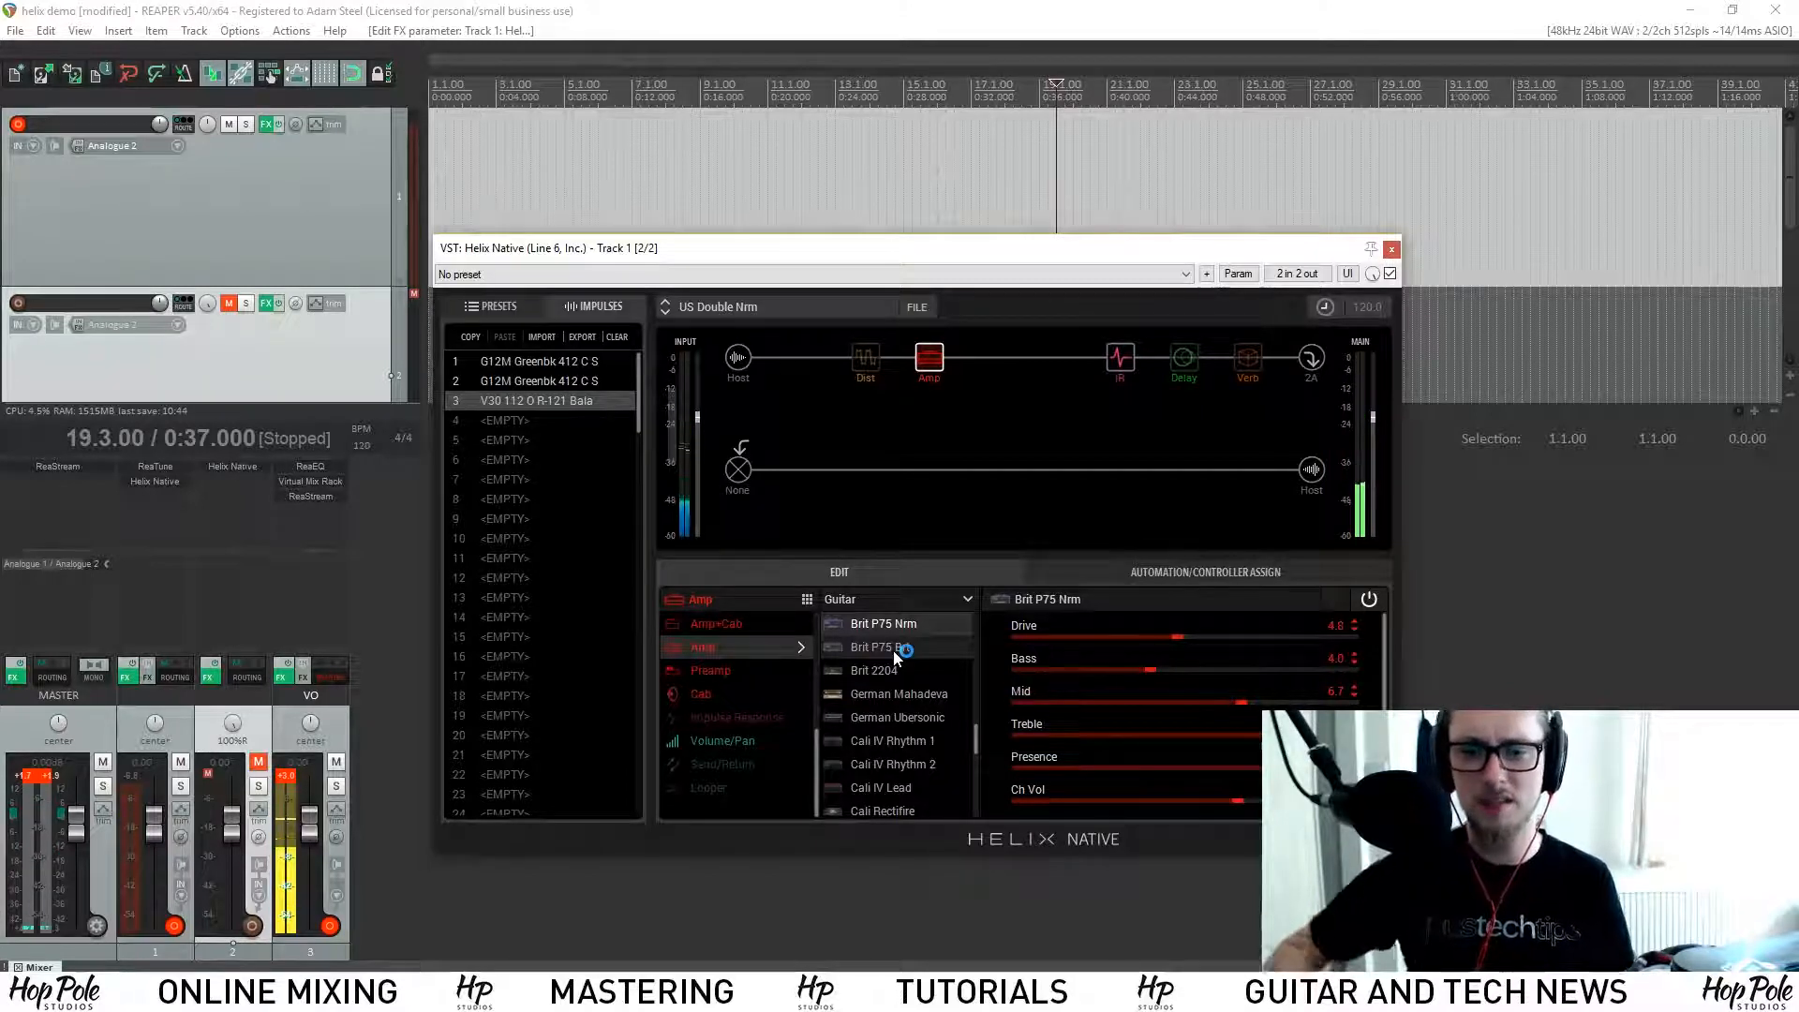
left_click(1083, 663)
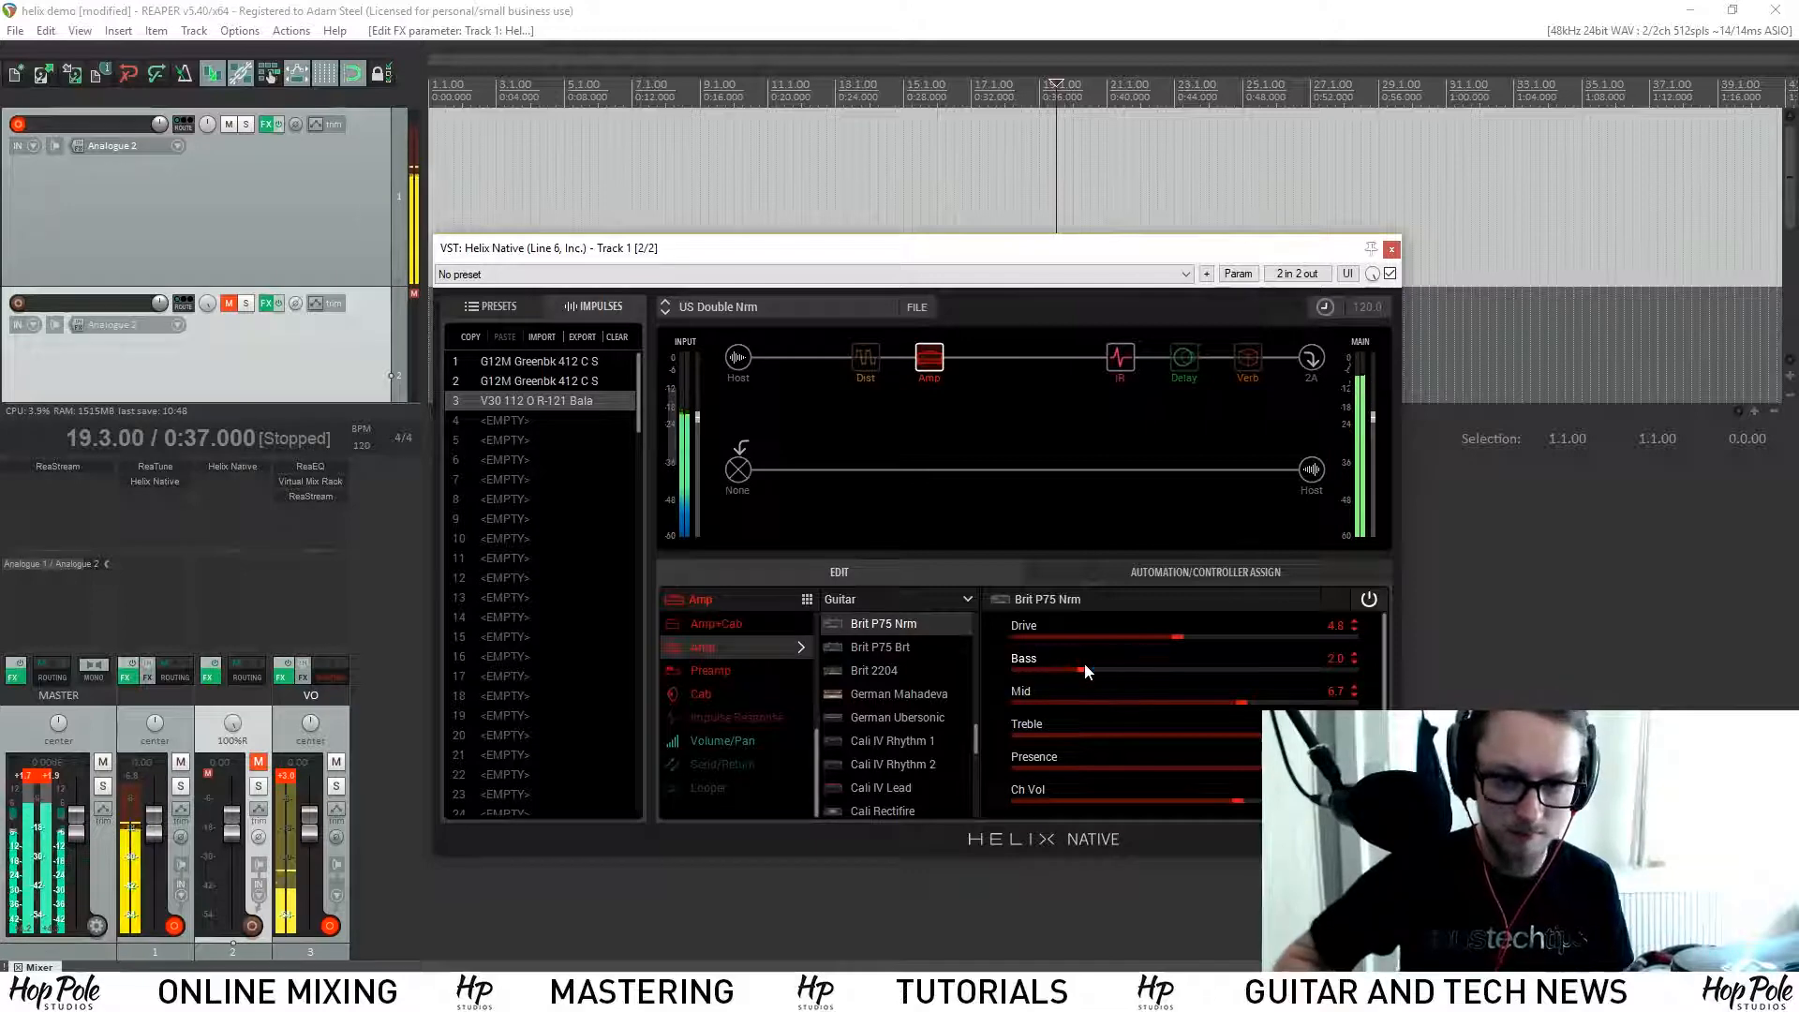
left_click(896, 645)
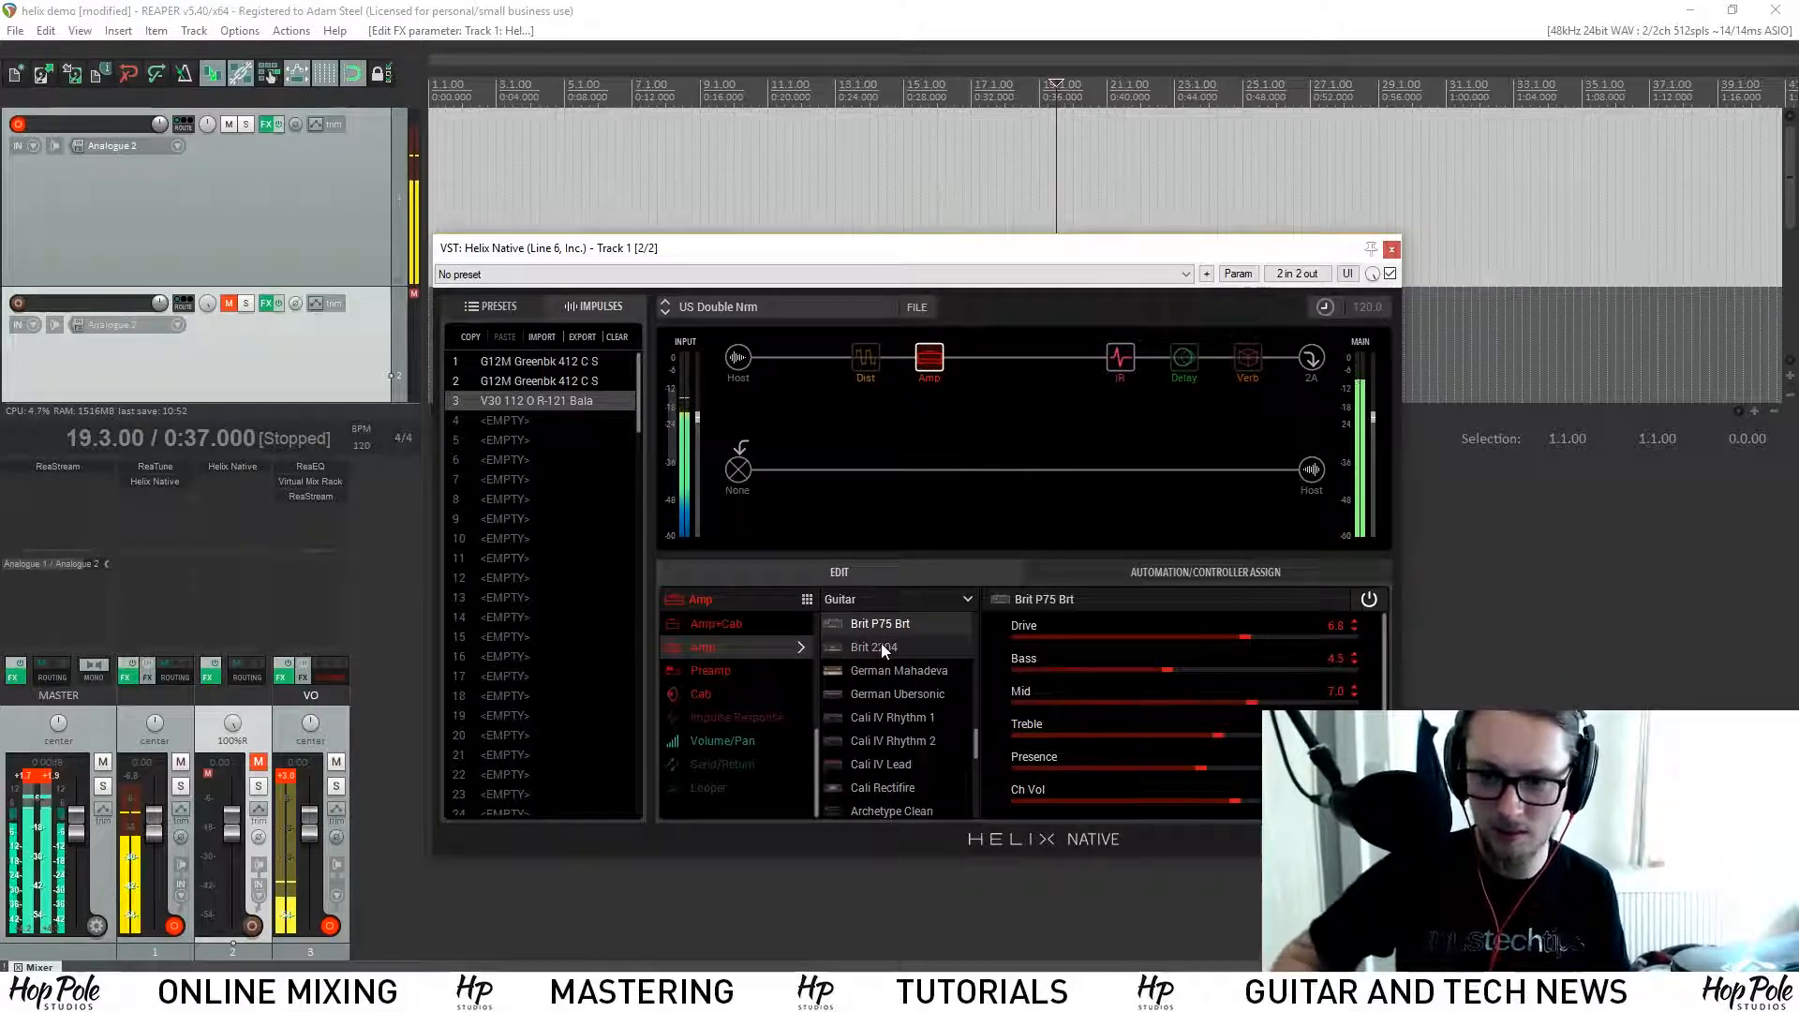
left_click(881, 644)
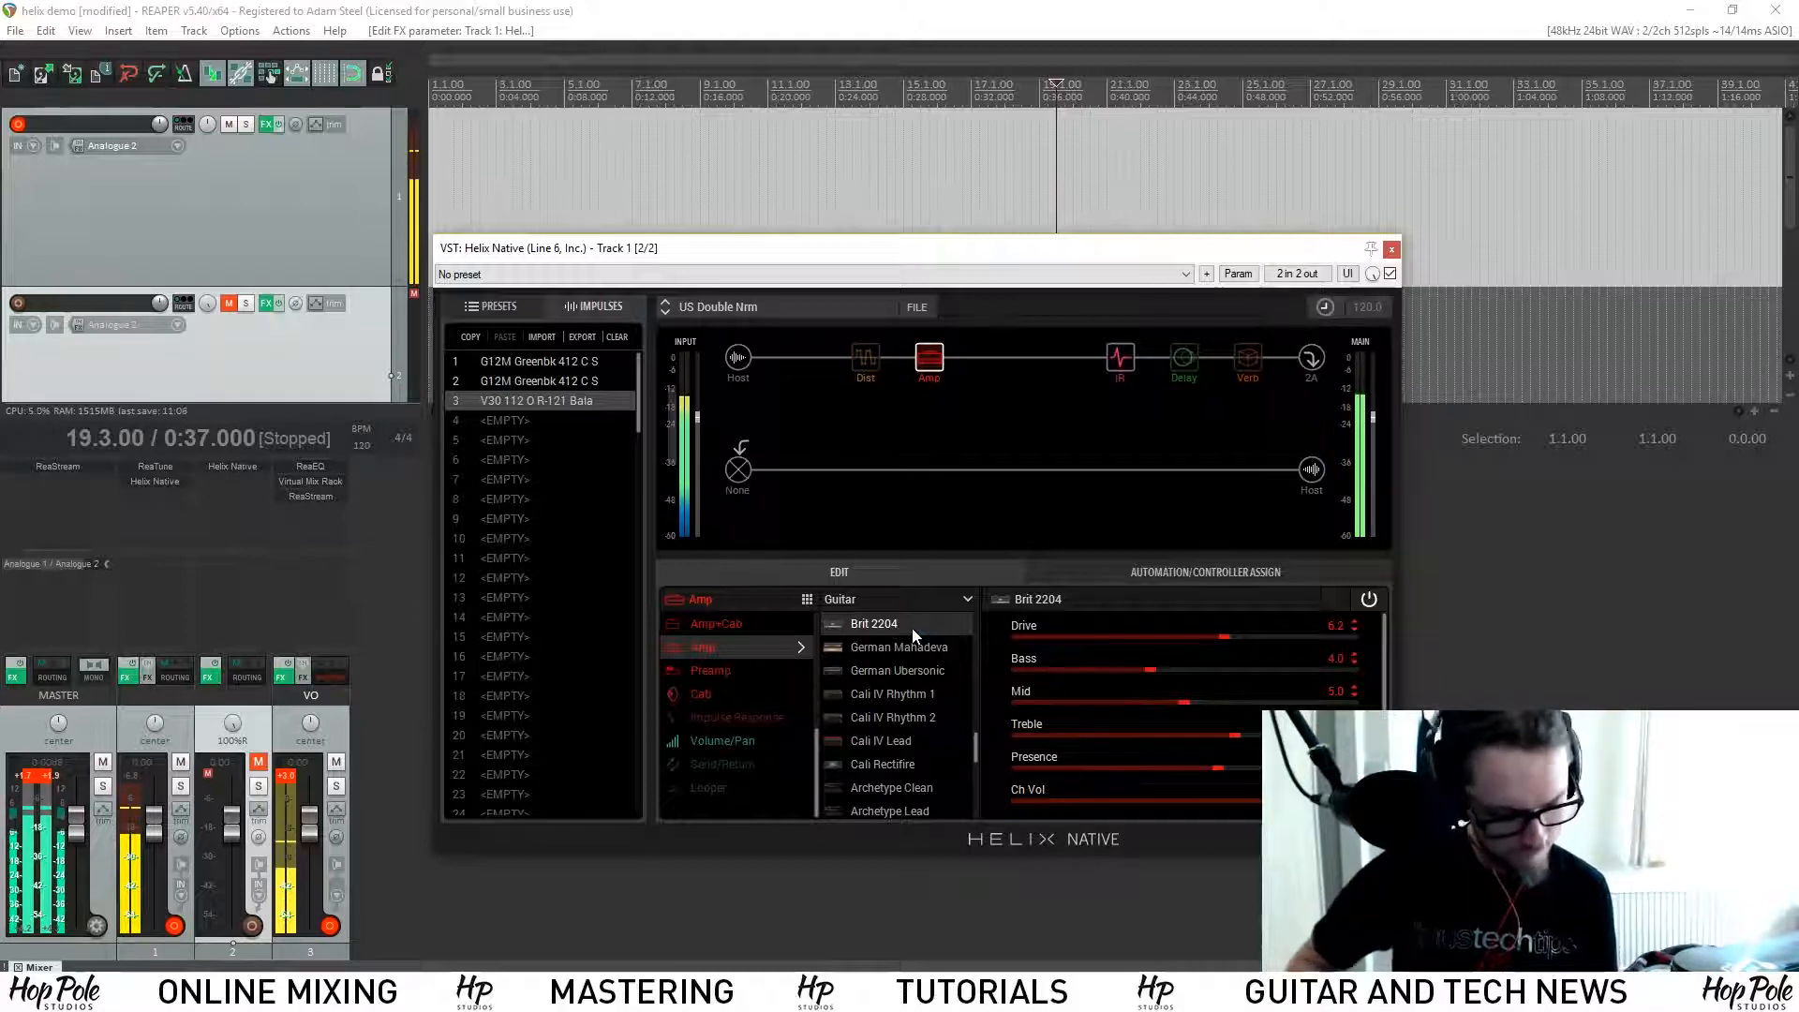
Step: Audition the Brit 2204 amp with the Scream 808 distortion in front of it, setting the pedal's Gain to 4.3
left_click(879, 363)
left_click(876, 741)
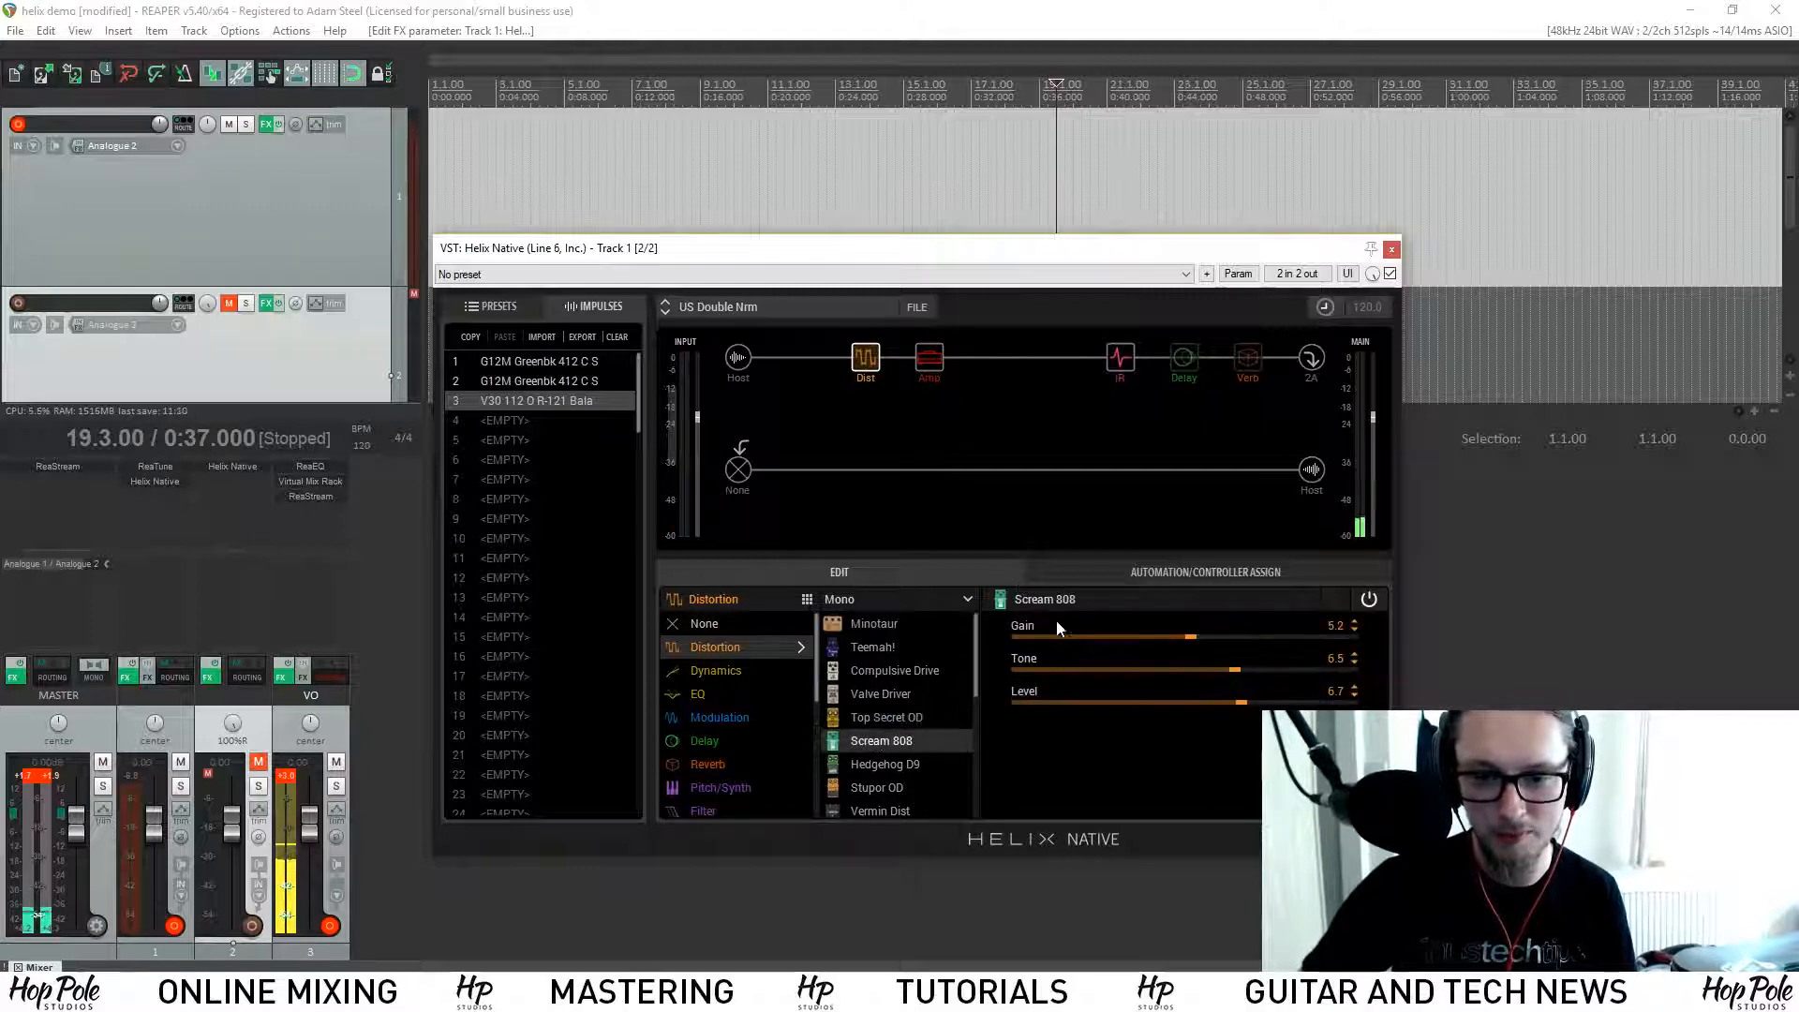
left_click(1206, 667)
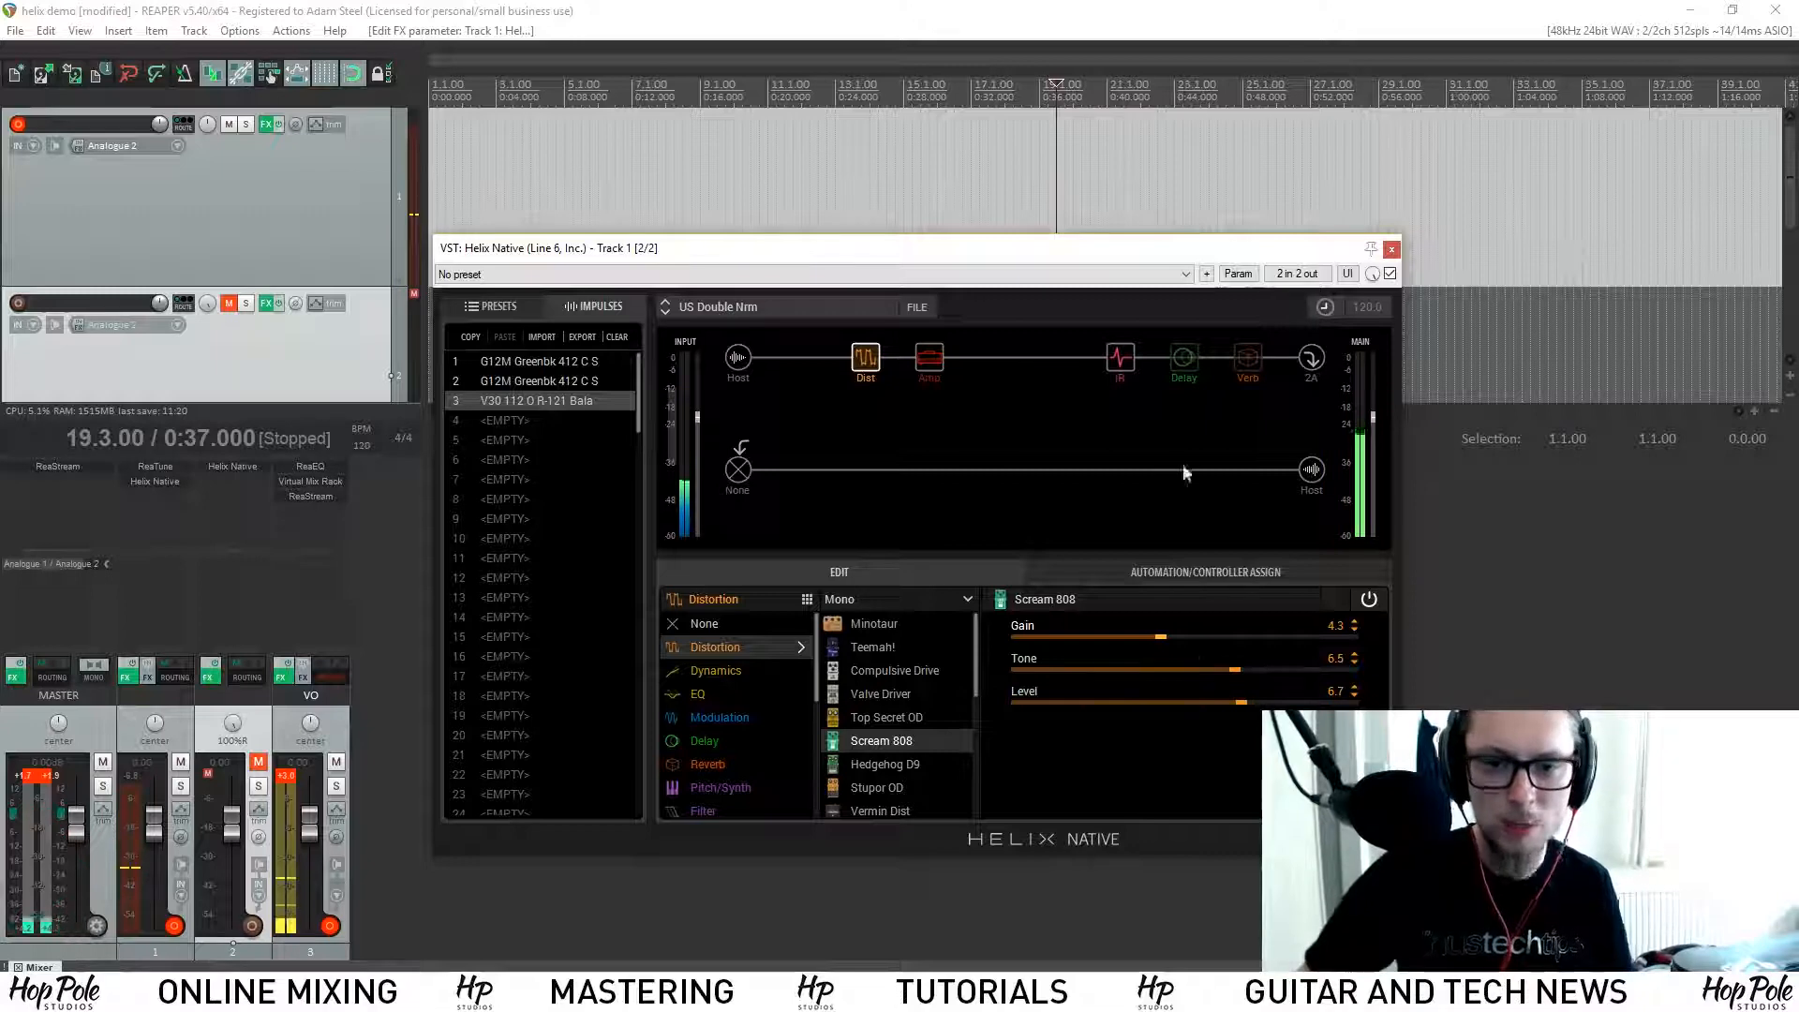
left_click(931, 365)
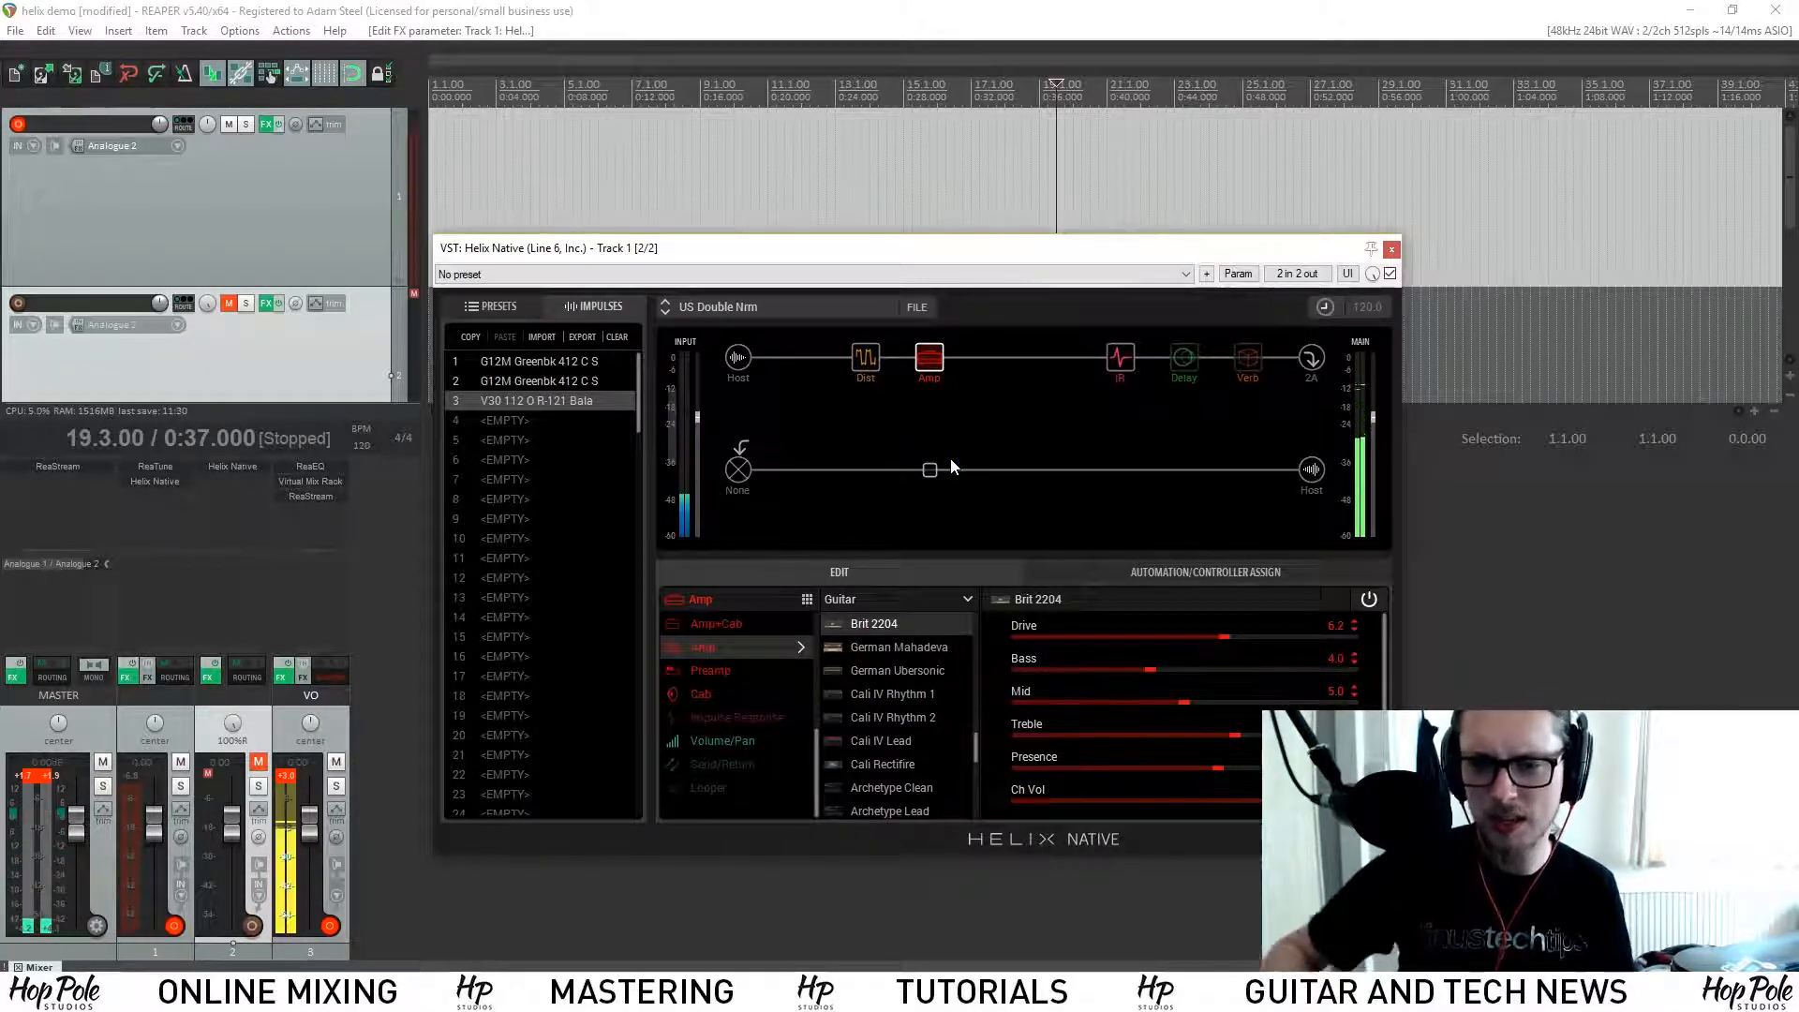
Step: Audition the German Mahadeva amp with Drive at 6.7, then switch to the German Ubersonic
scroll(915, 687, "up", 1)
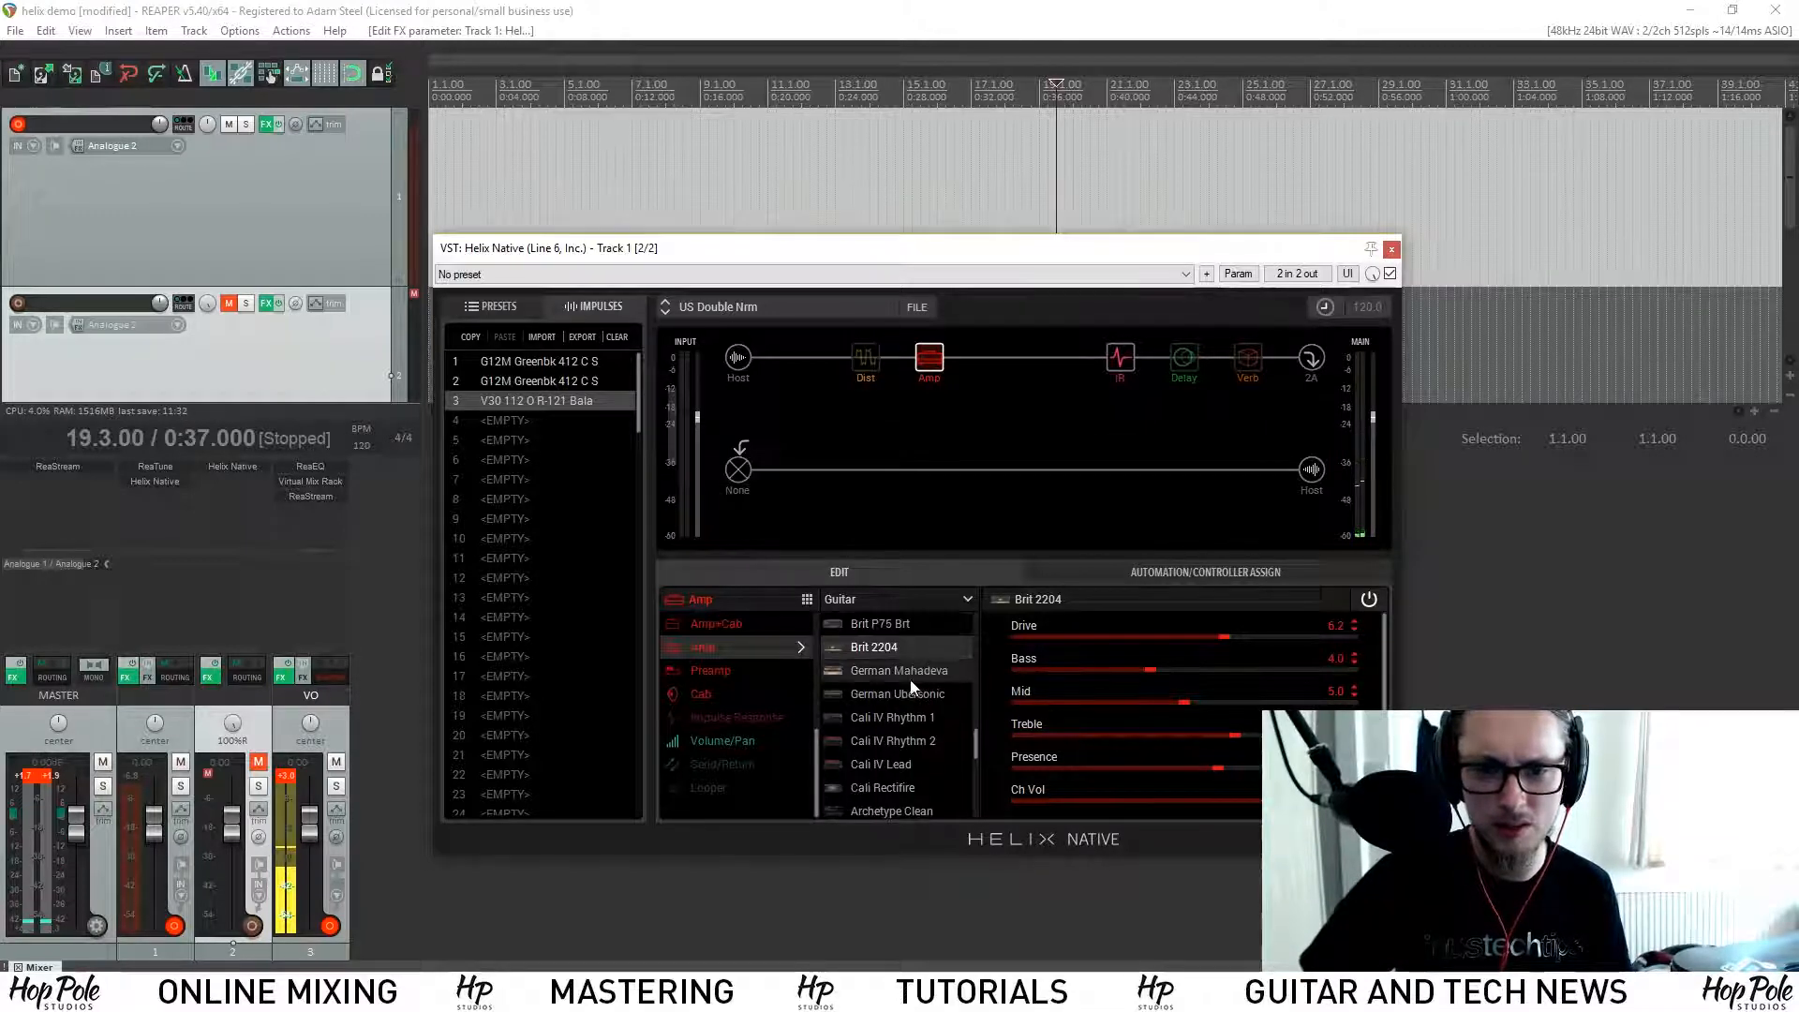
left_click(899, 673)
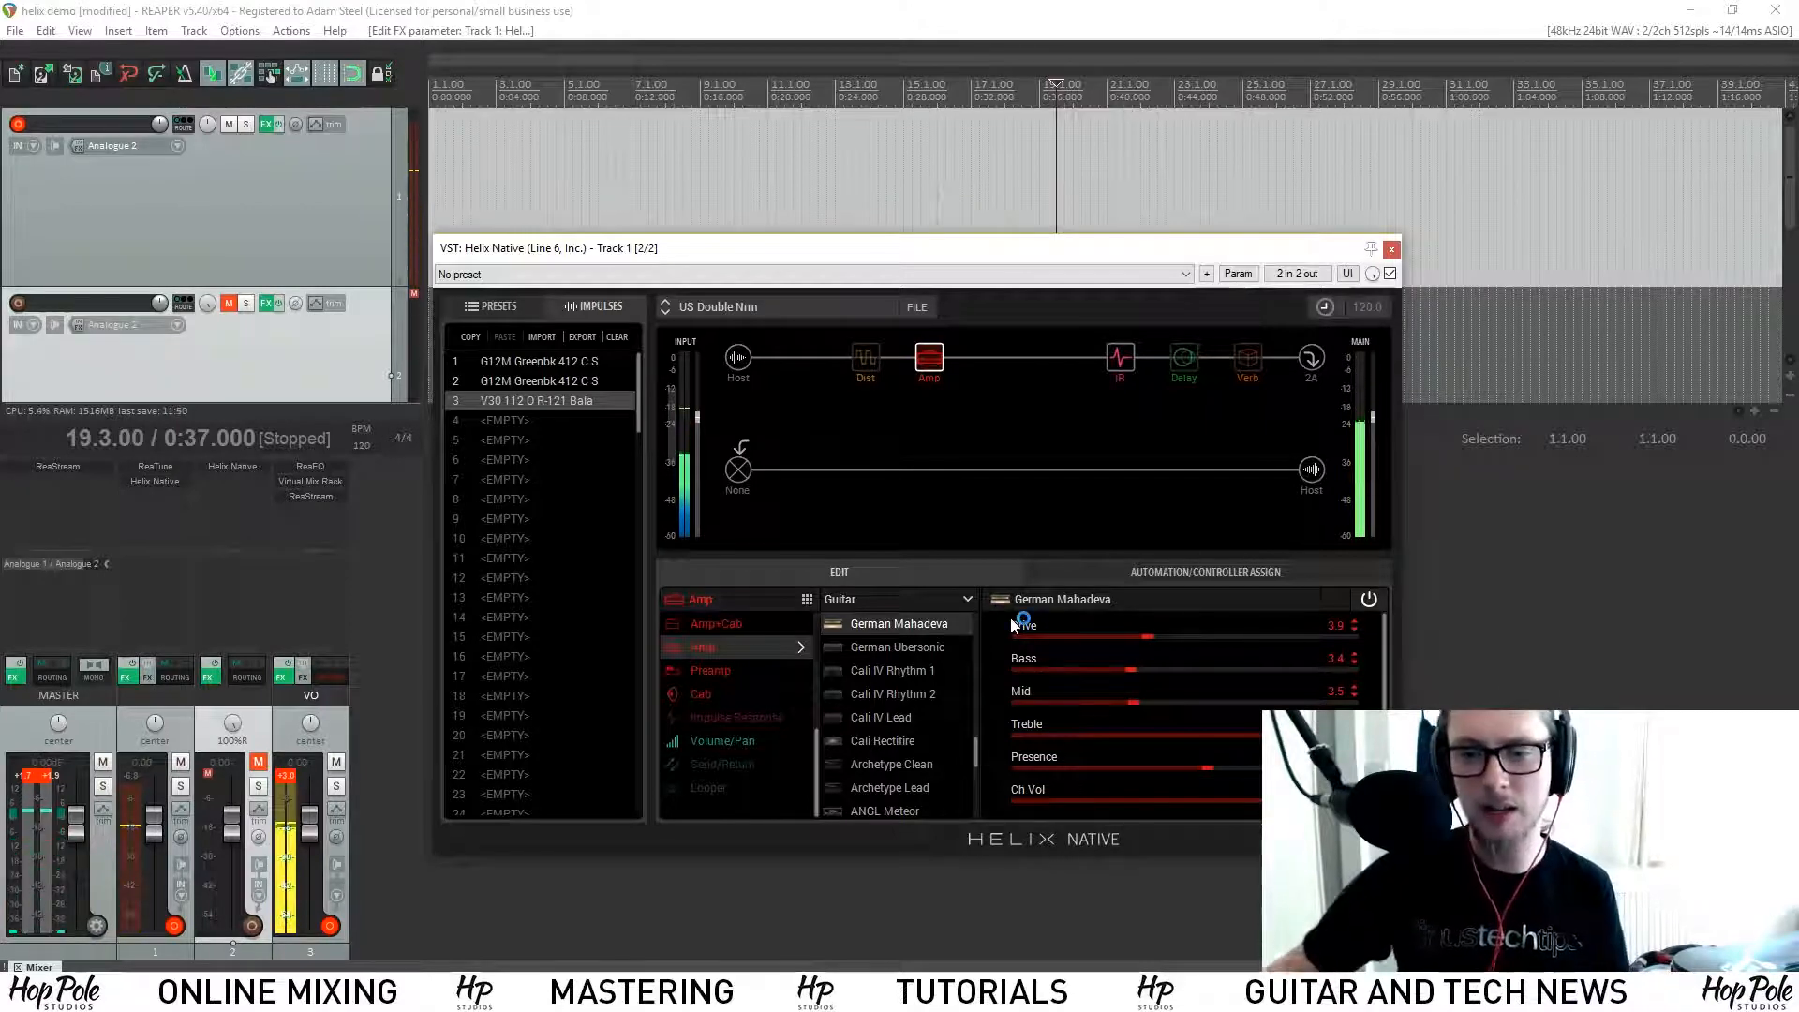
scroll(1385, 635, "down", 2)
scroll(1206, 638, "up", 2)
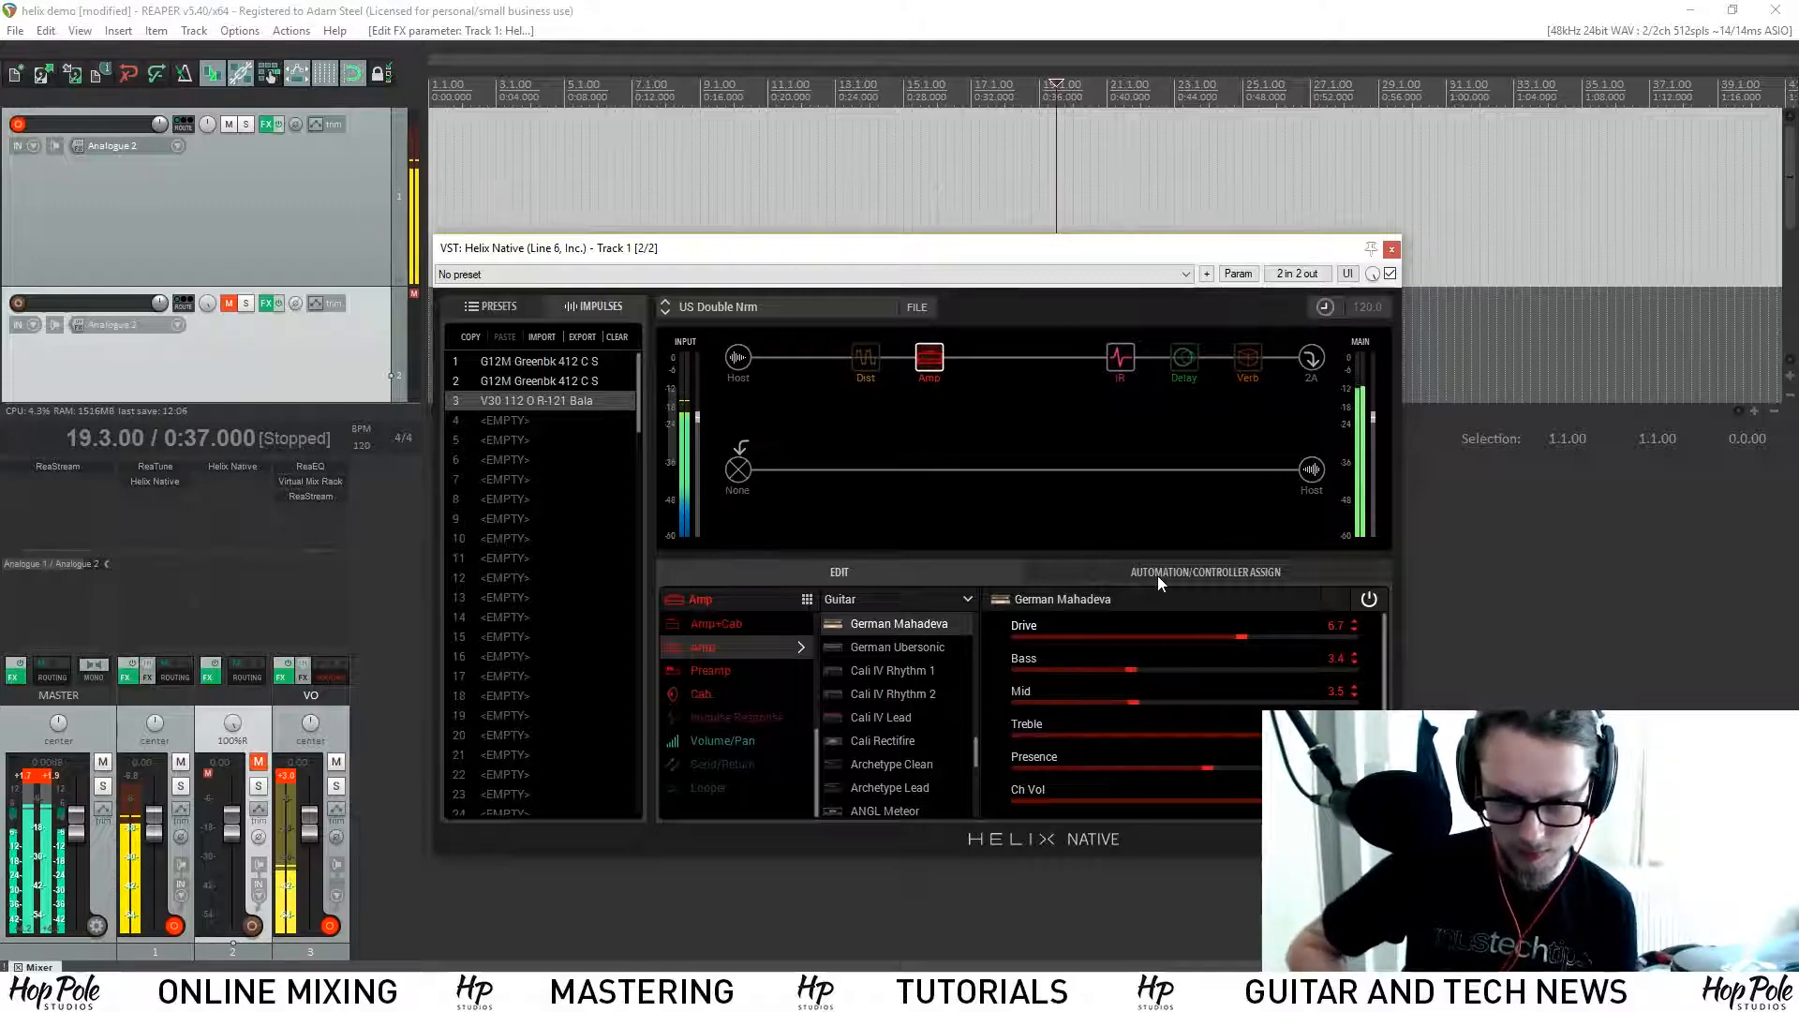
left_click(890, 647)
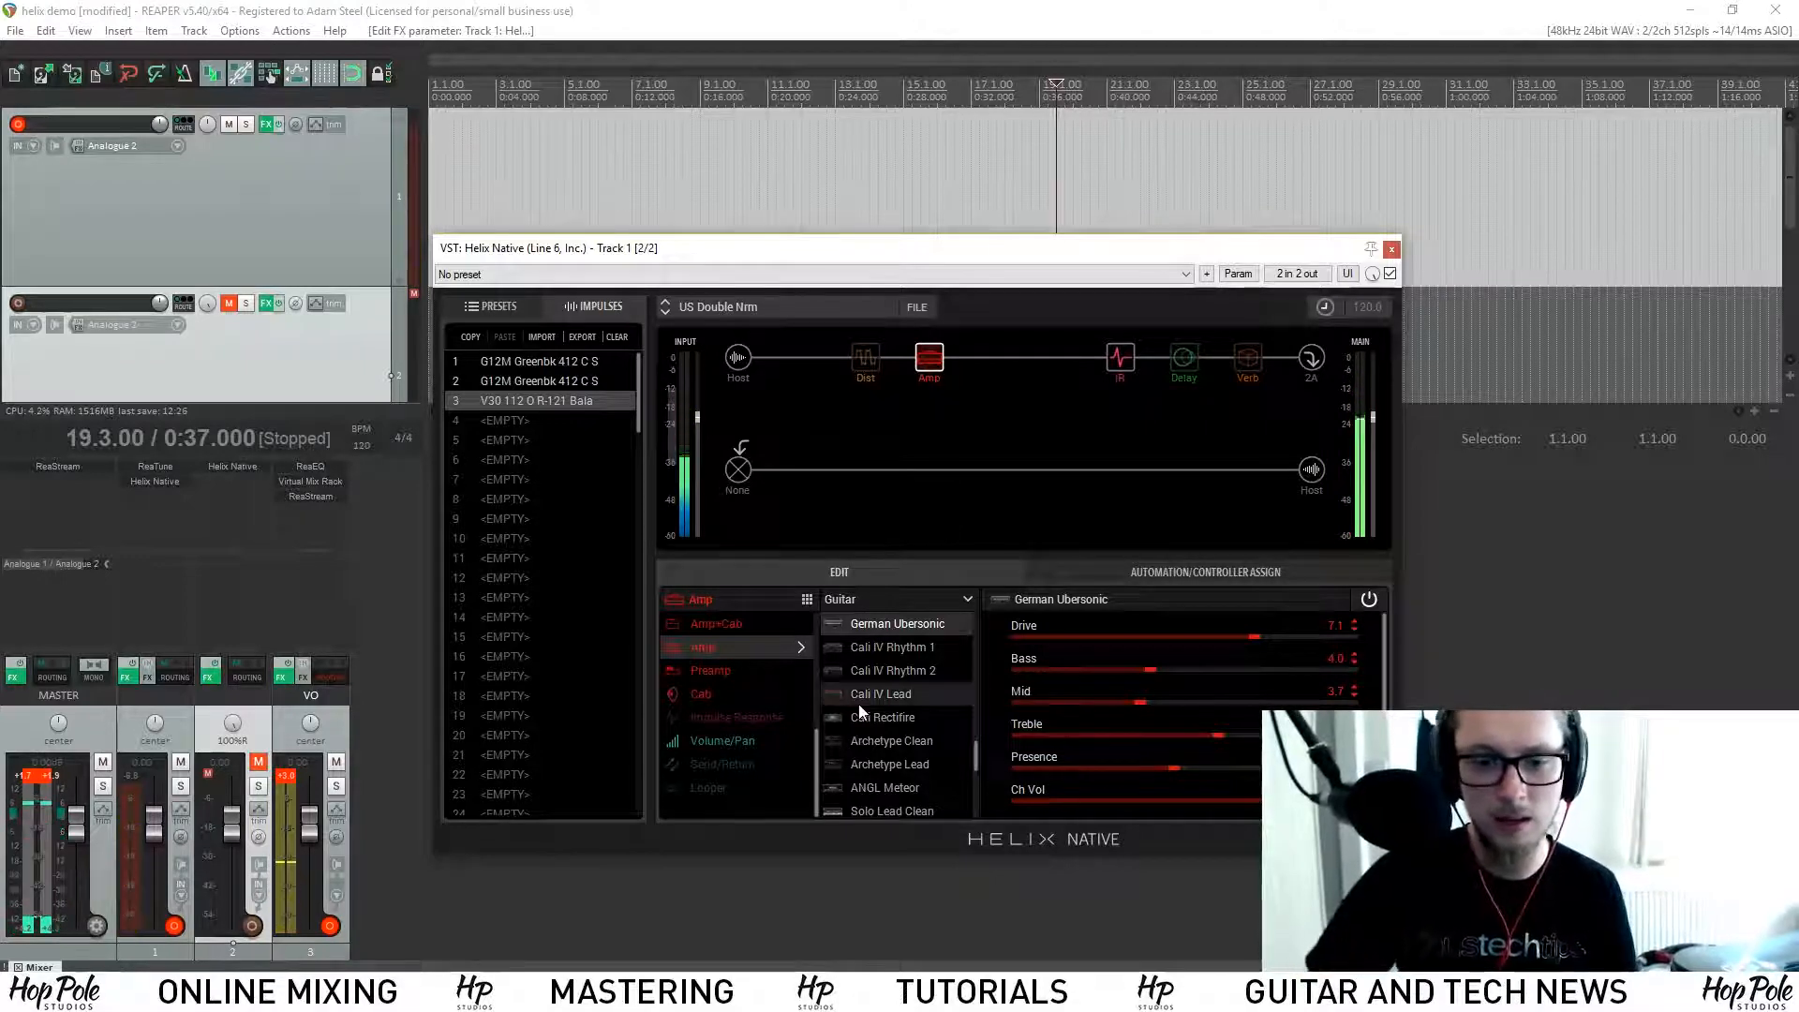
scroll(858, 705, "down", 3)
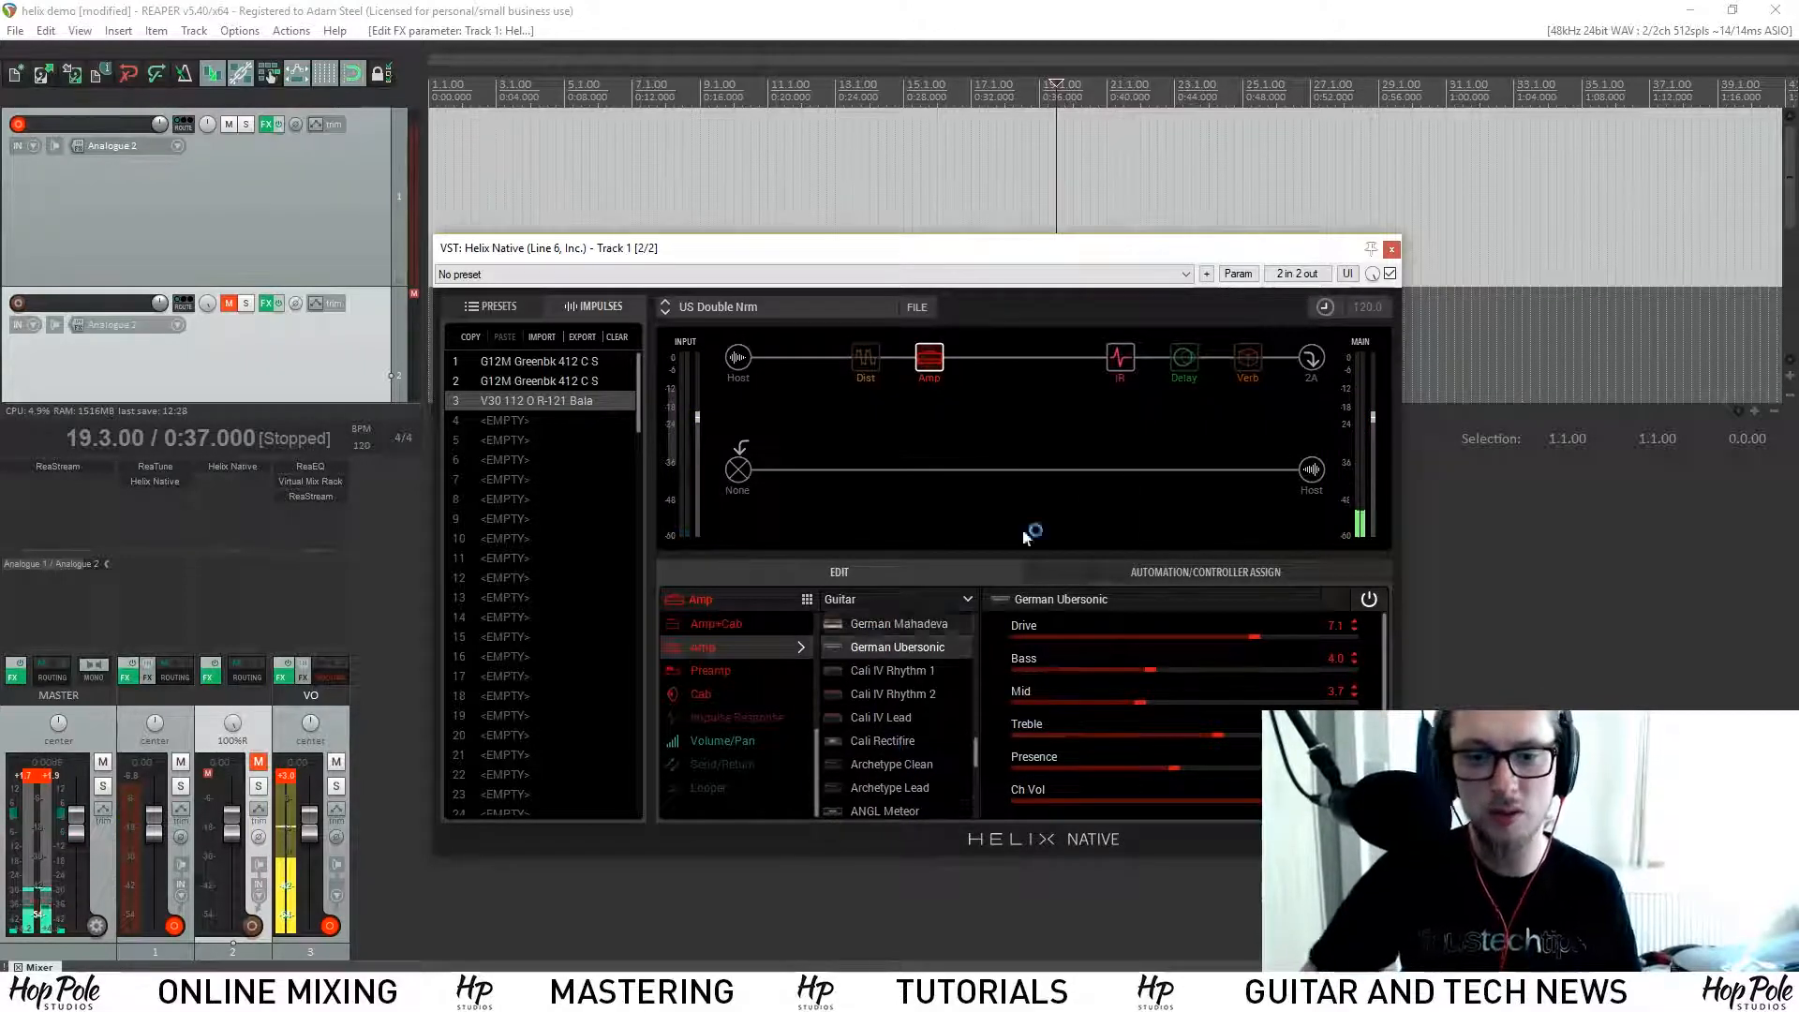
Step: Start importing an impulse into slot 4 and browse to the Celestion Vintage 30 closed-back 4x12 folder, 48.0 kHz, 500 ms
left_click(1119, 360)
left_click(528, 416)
left_click(540, 338)
left_click(681, 307)
left_click(811, 307)
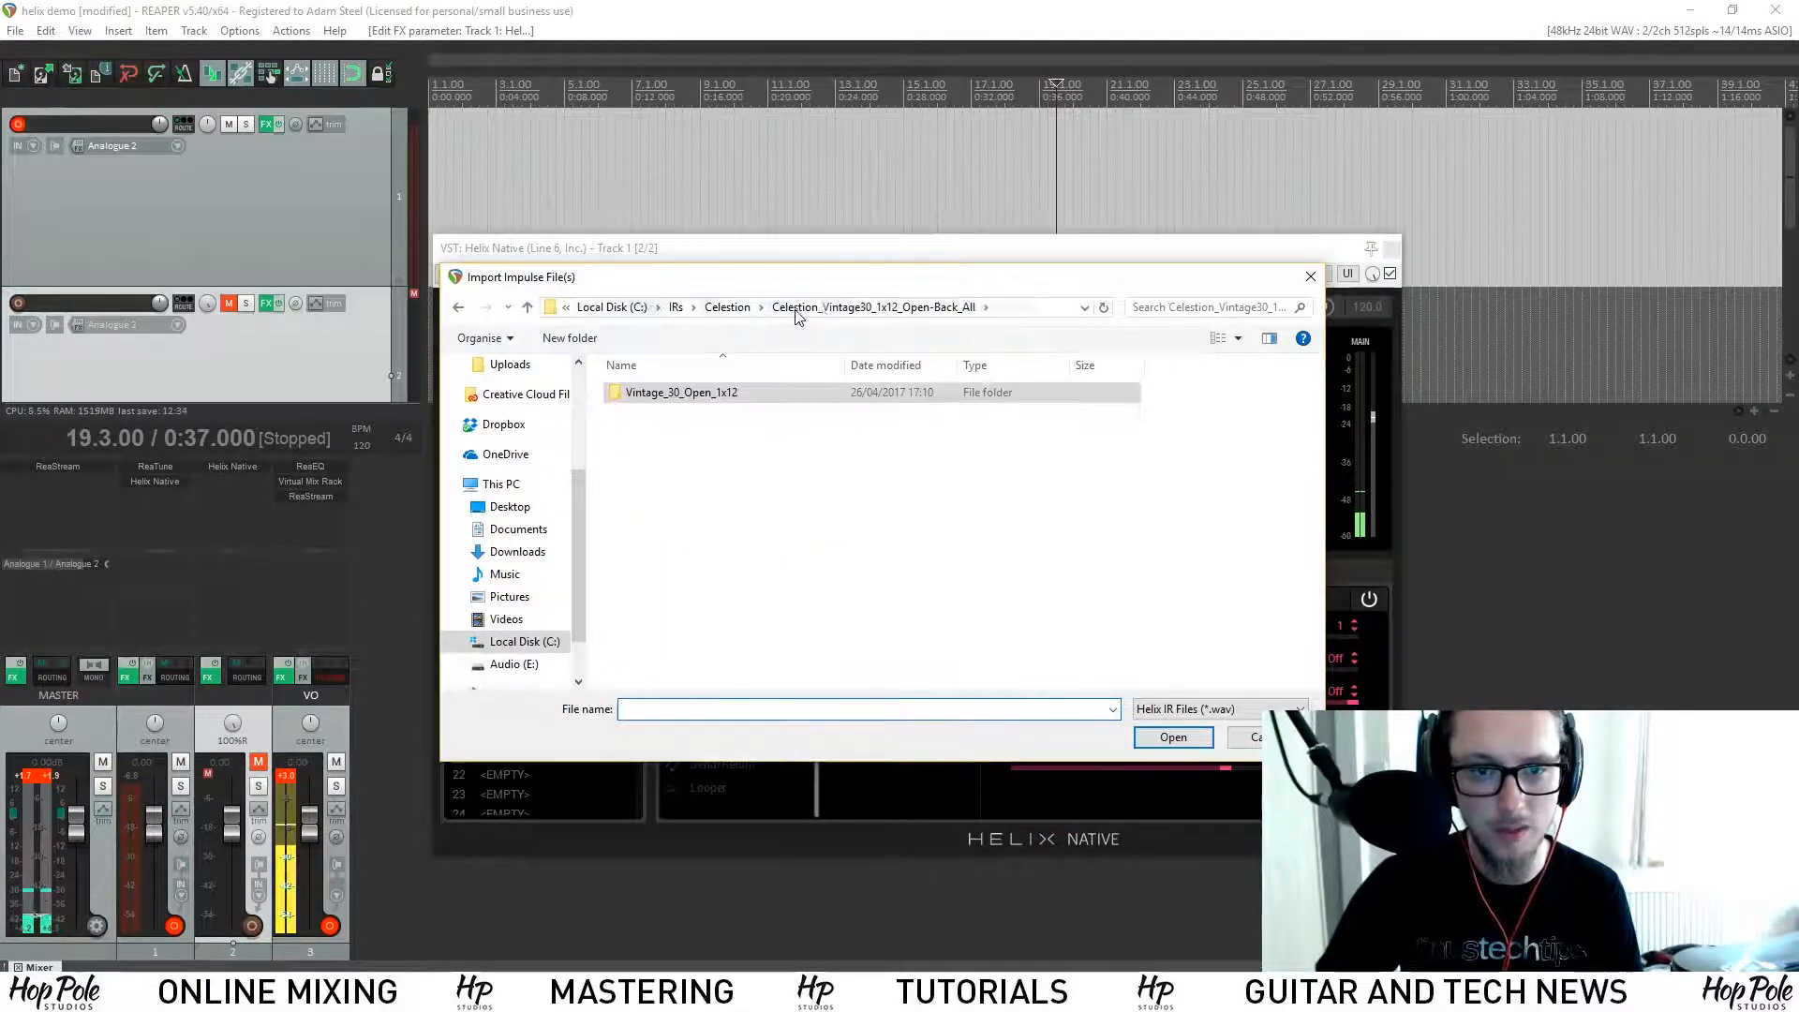
left_click(716, 310)
scroll(701, 666, "down", 1)
double_click(701, 670)
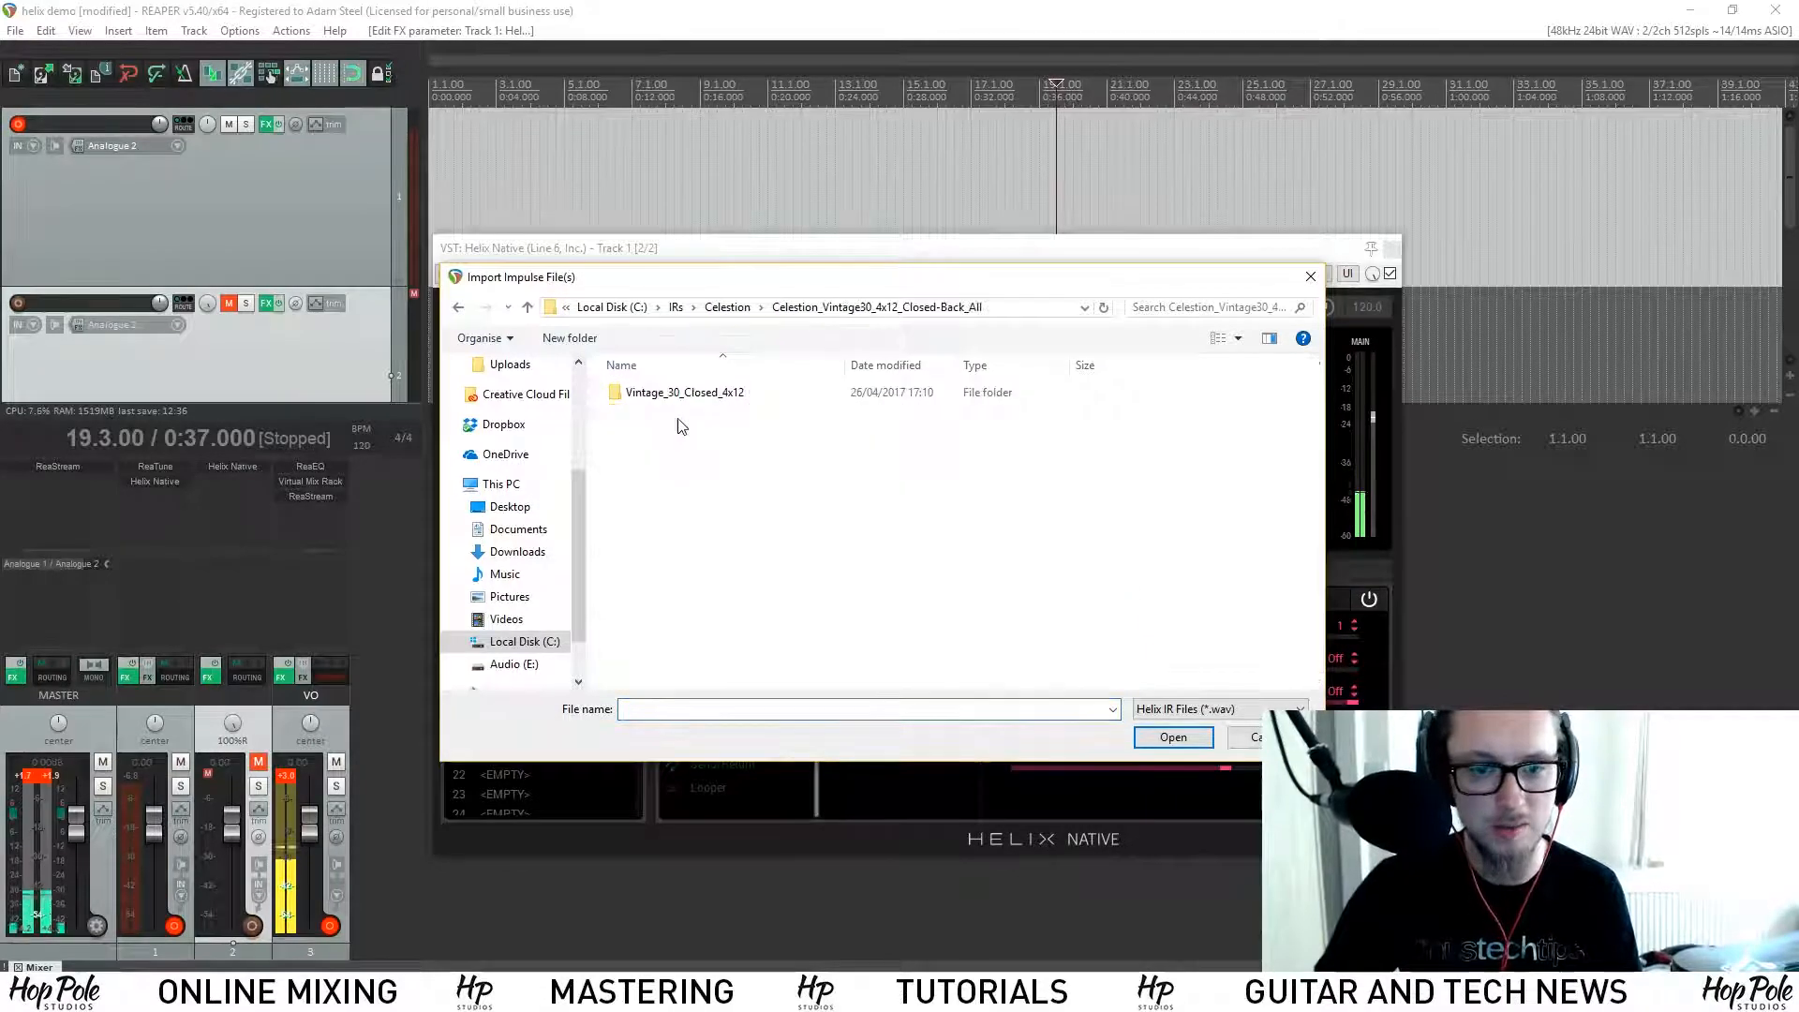
double_click(681, 394)
double_click(655, 411)
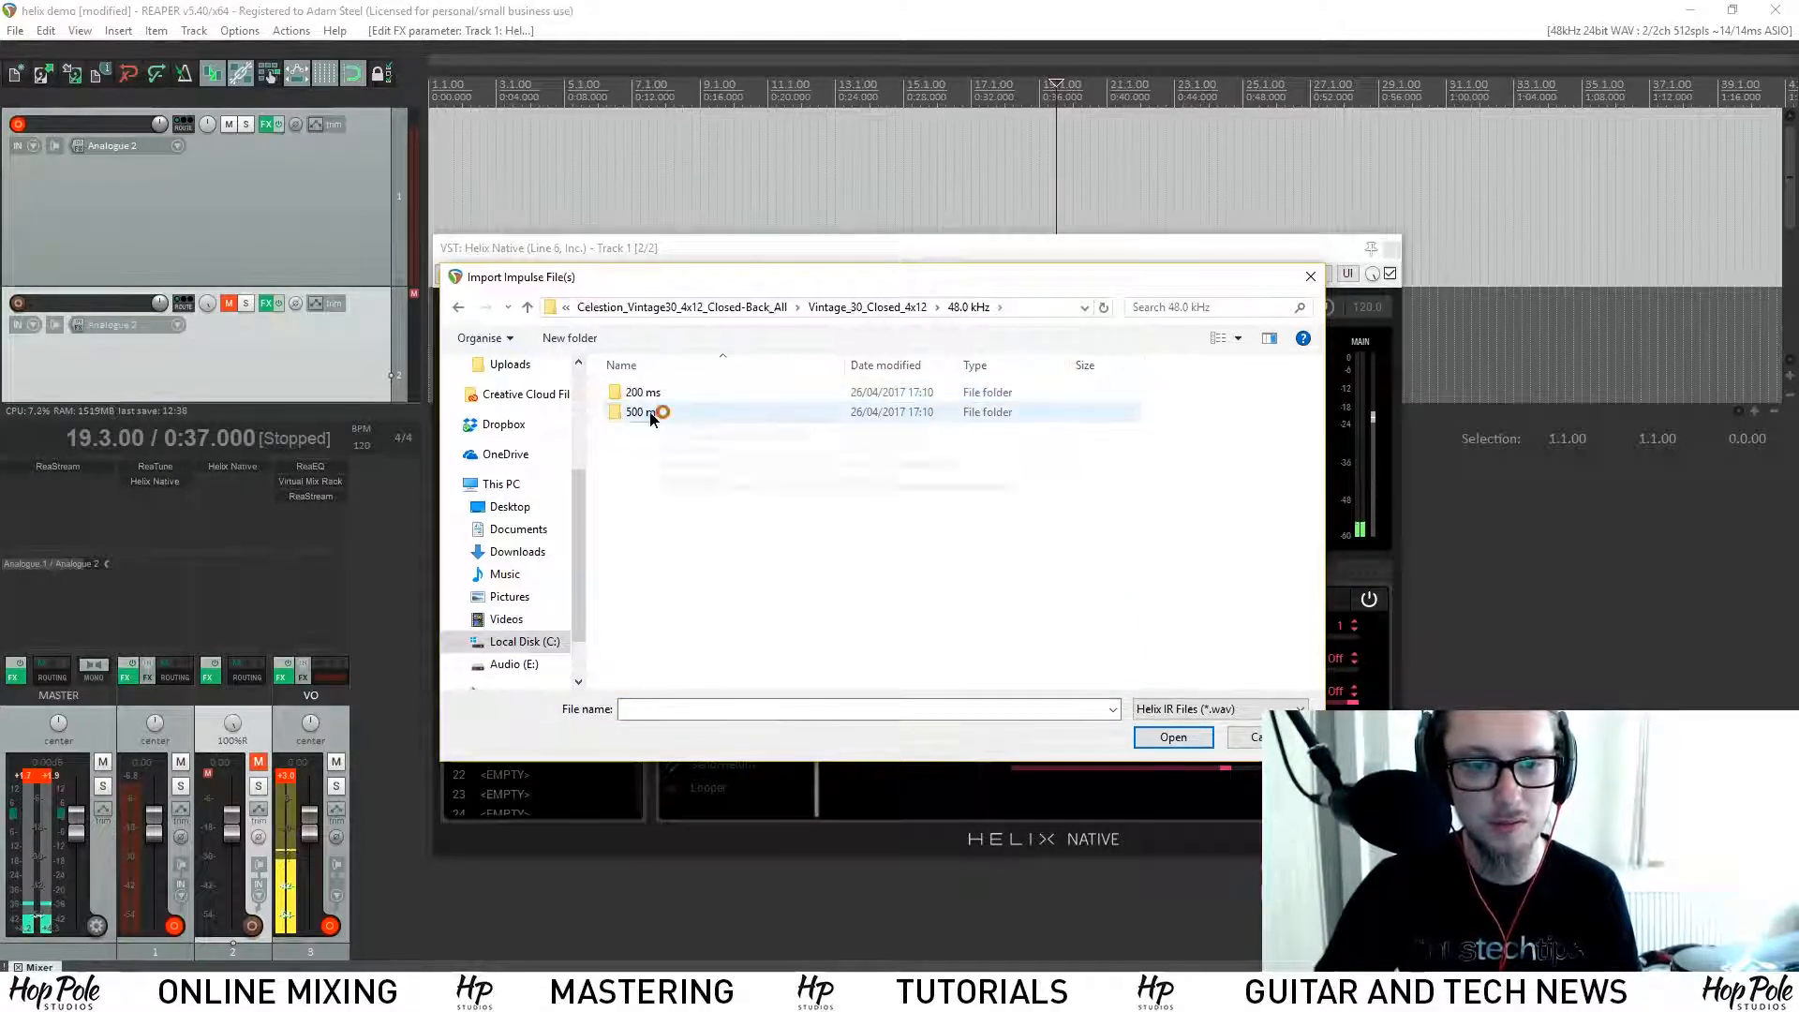
double_click(651, 413)
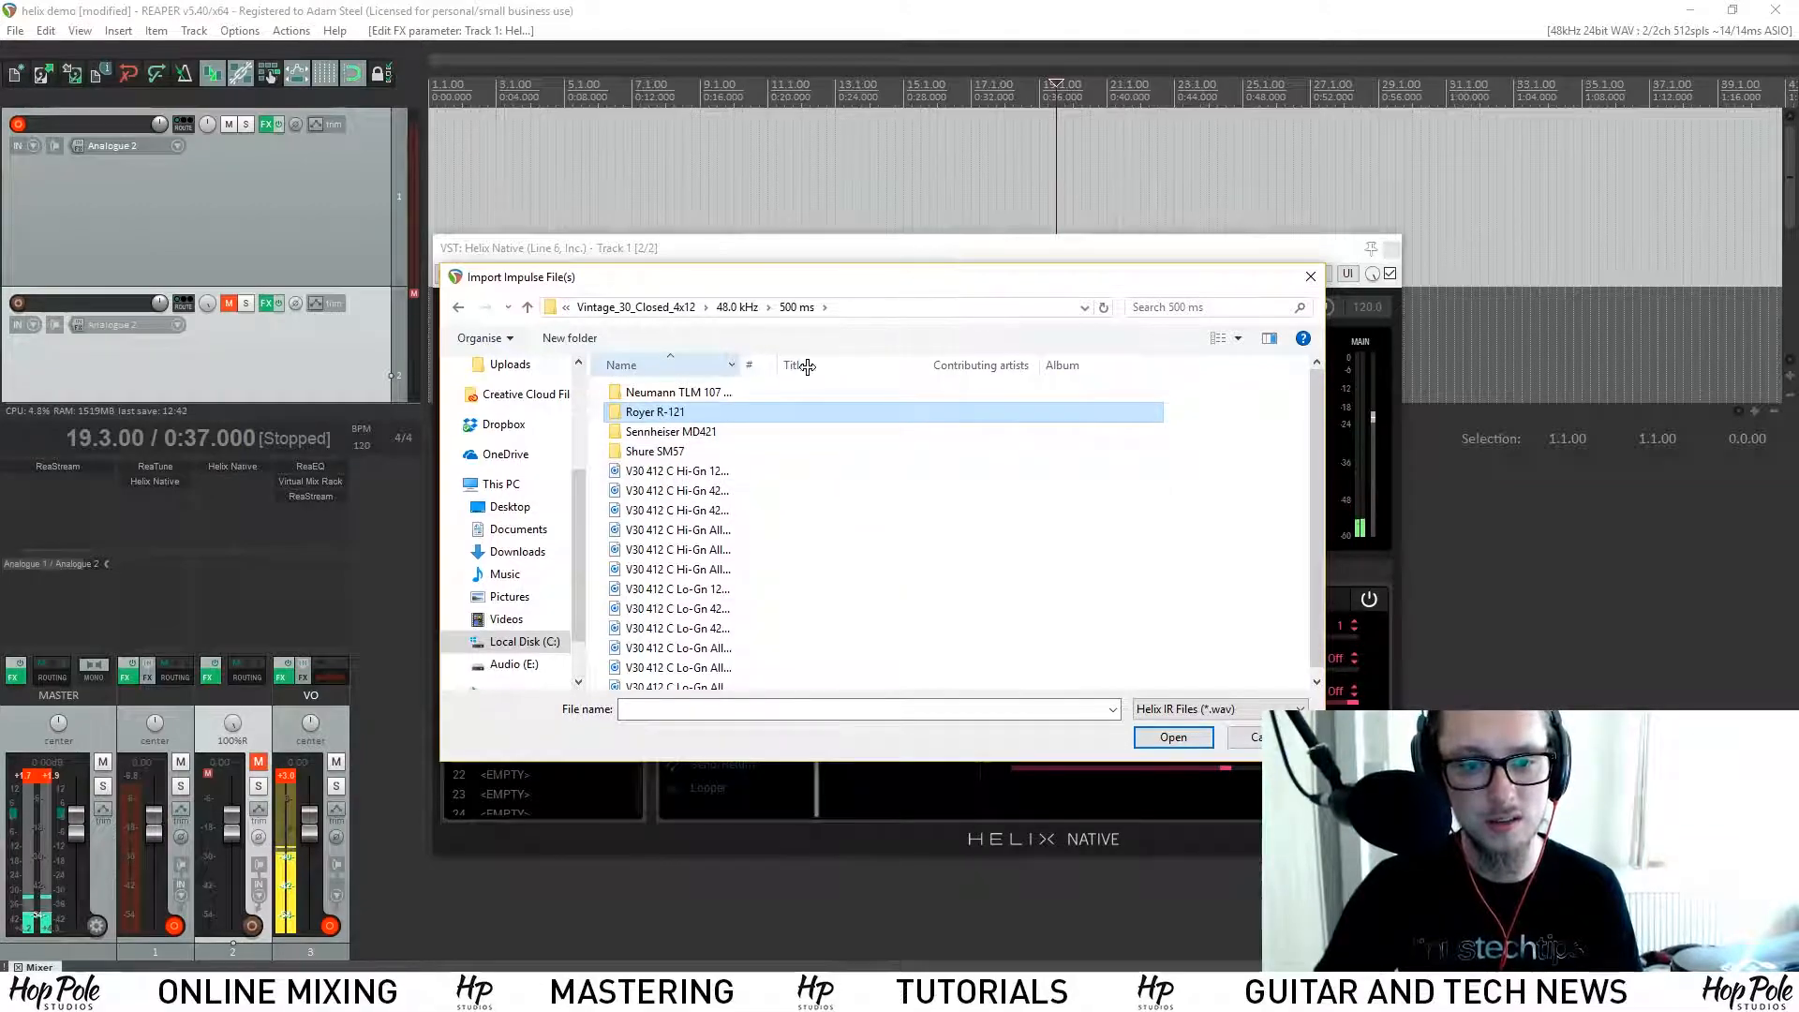
Step: Import the balanced V30 412 C SM57 impulse from the Shure SM57 folder and set the IR block's IR Select to 4
left_click_drag(785, 365, 867, 365)
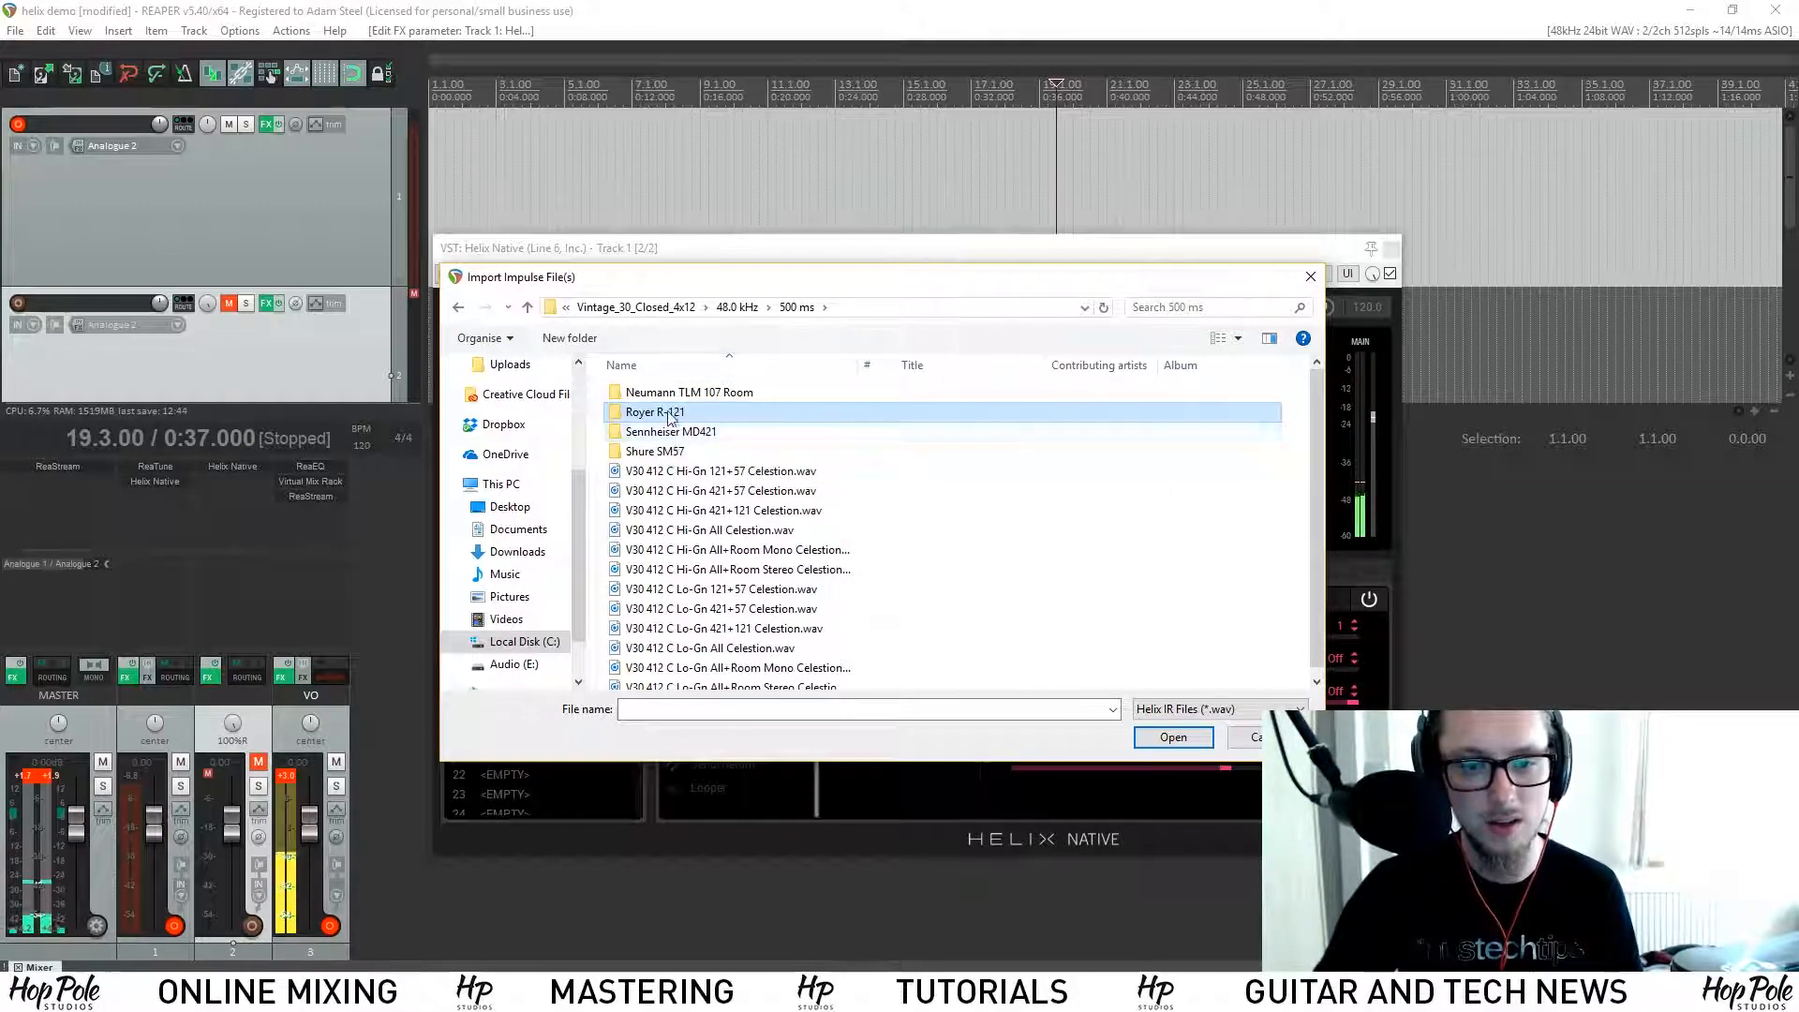
double_click(656, 450)
double_click(647, 429)
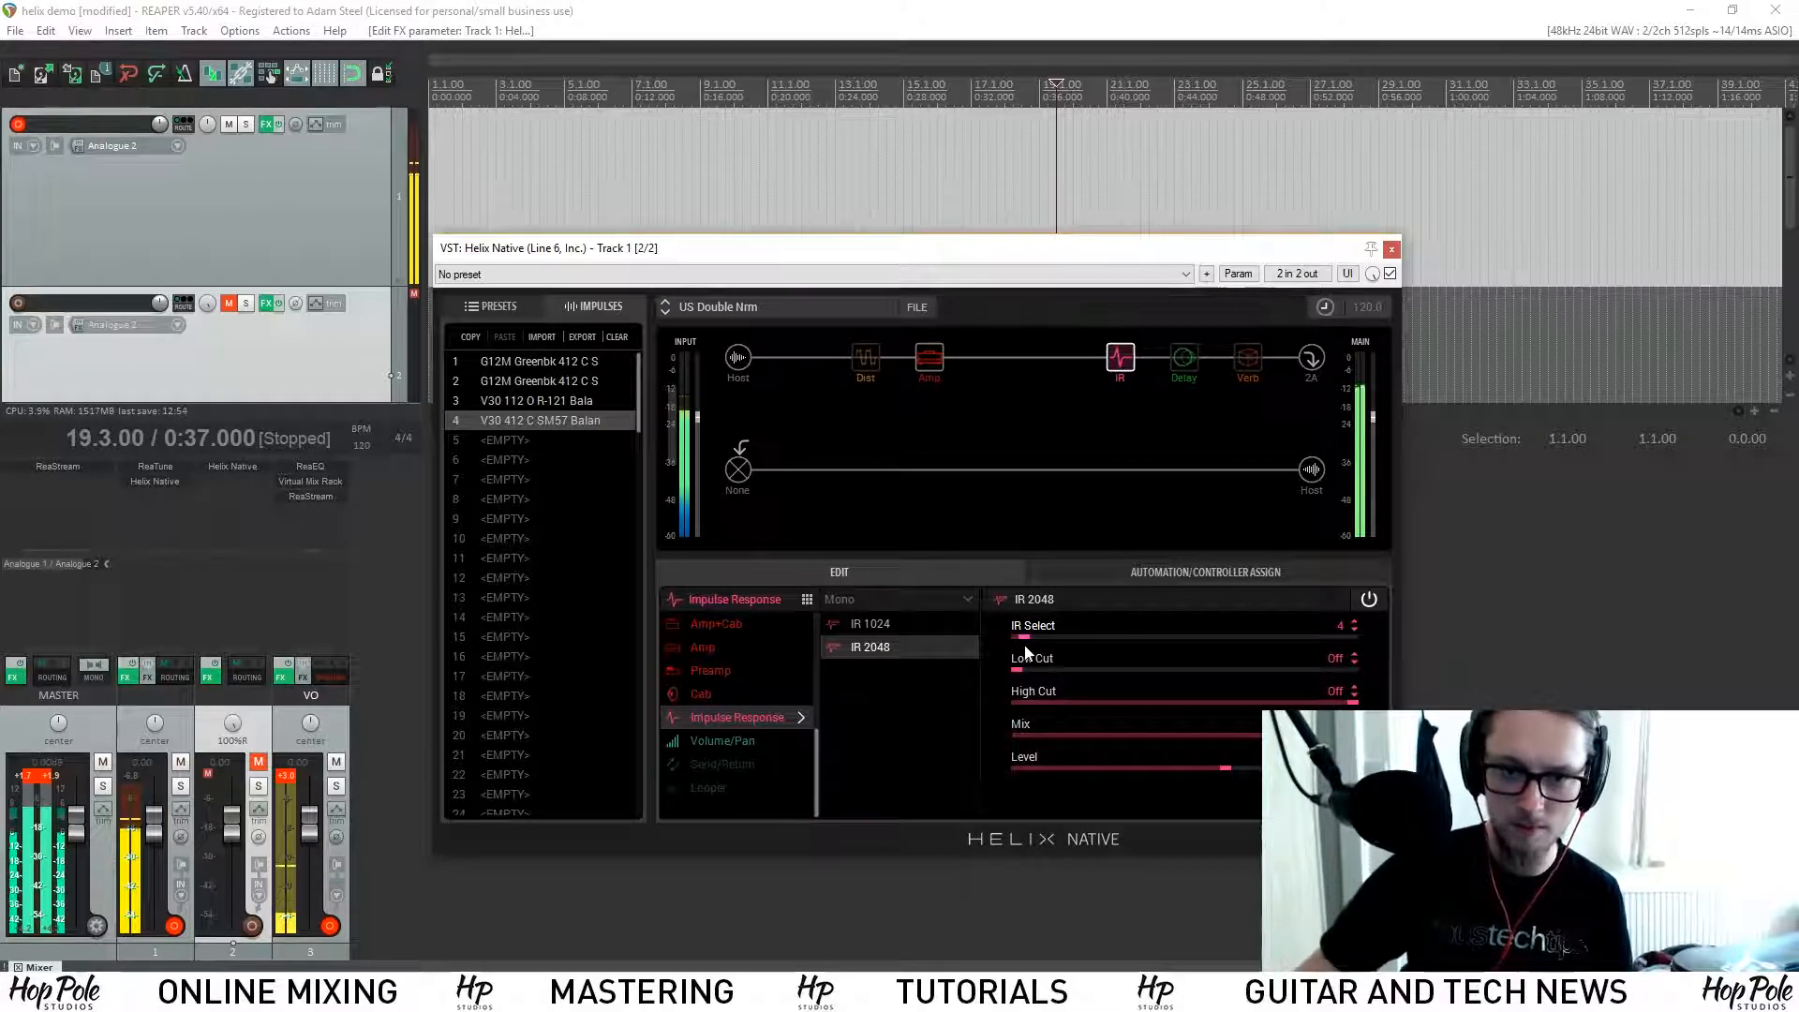
Step: Audition the Cali IV Rhythm 1 with Drive at 8.7 and the Cali IV Rhythm 2, ending on the Cali IV Lead
left_click(924, 369)
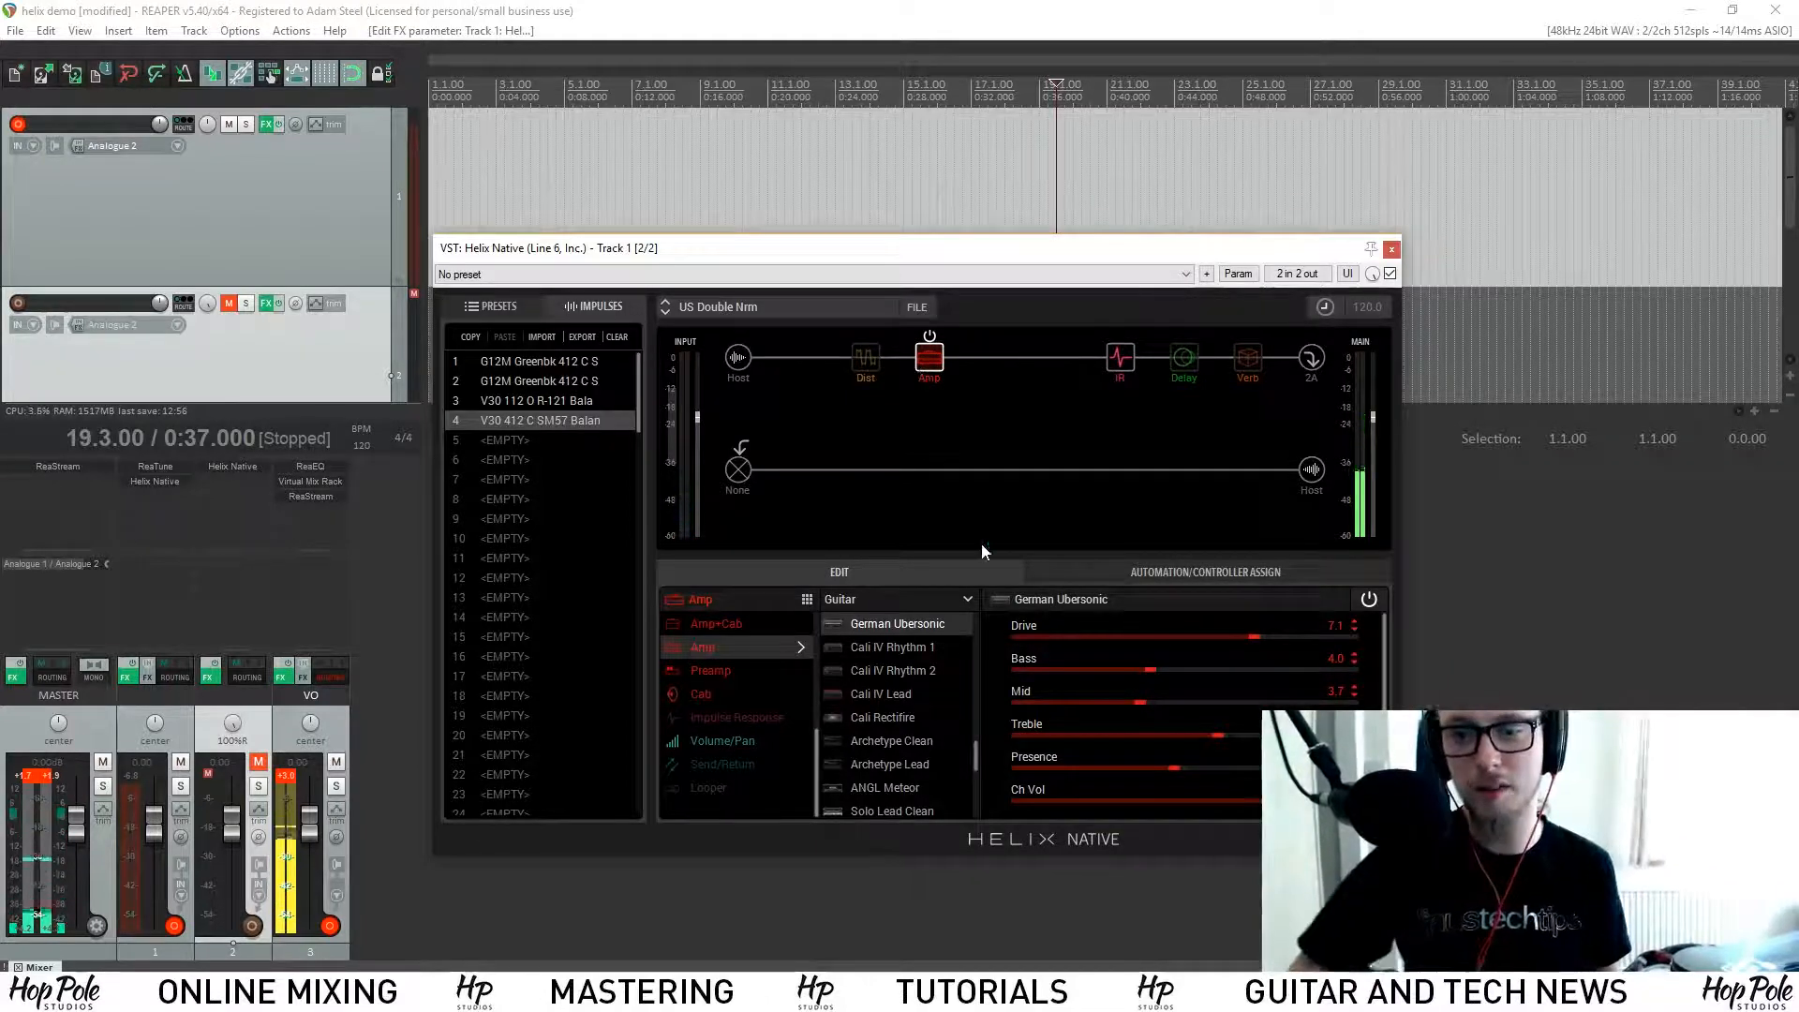
left_click(924, 649)
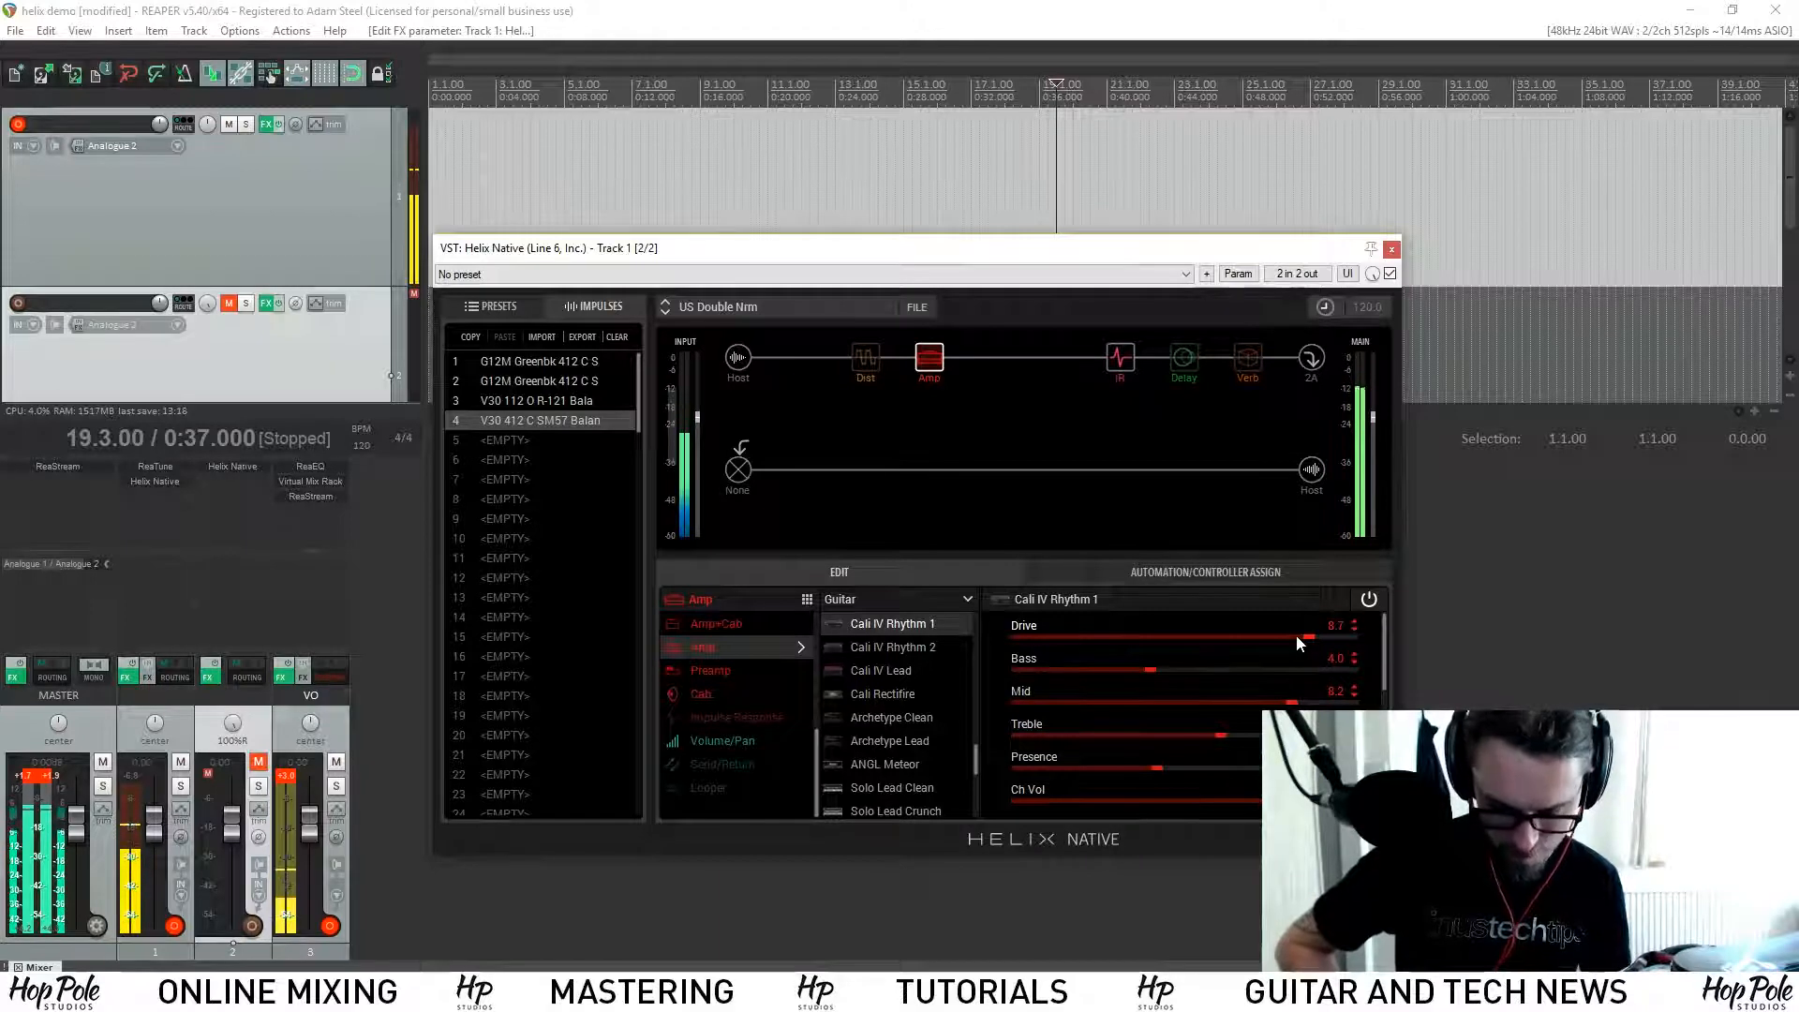
left_click(875, 648)
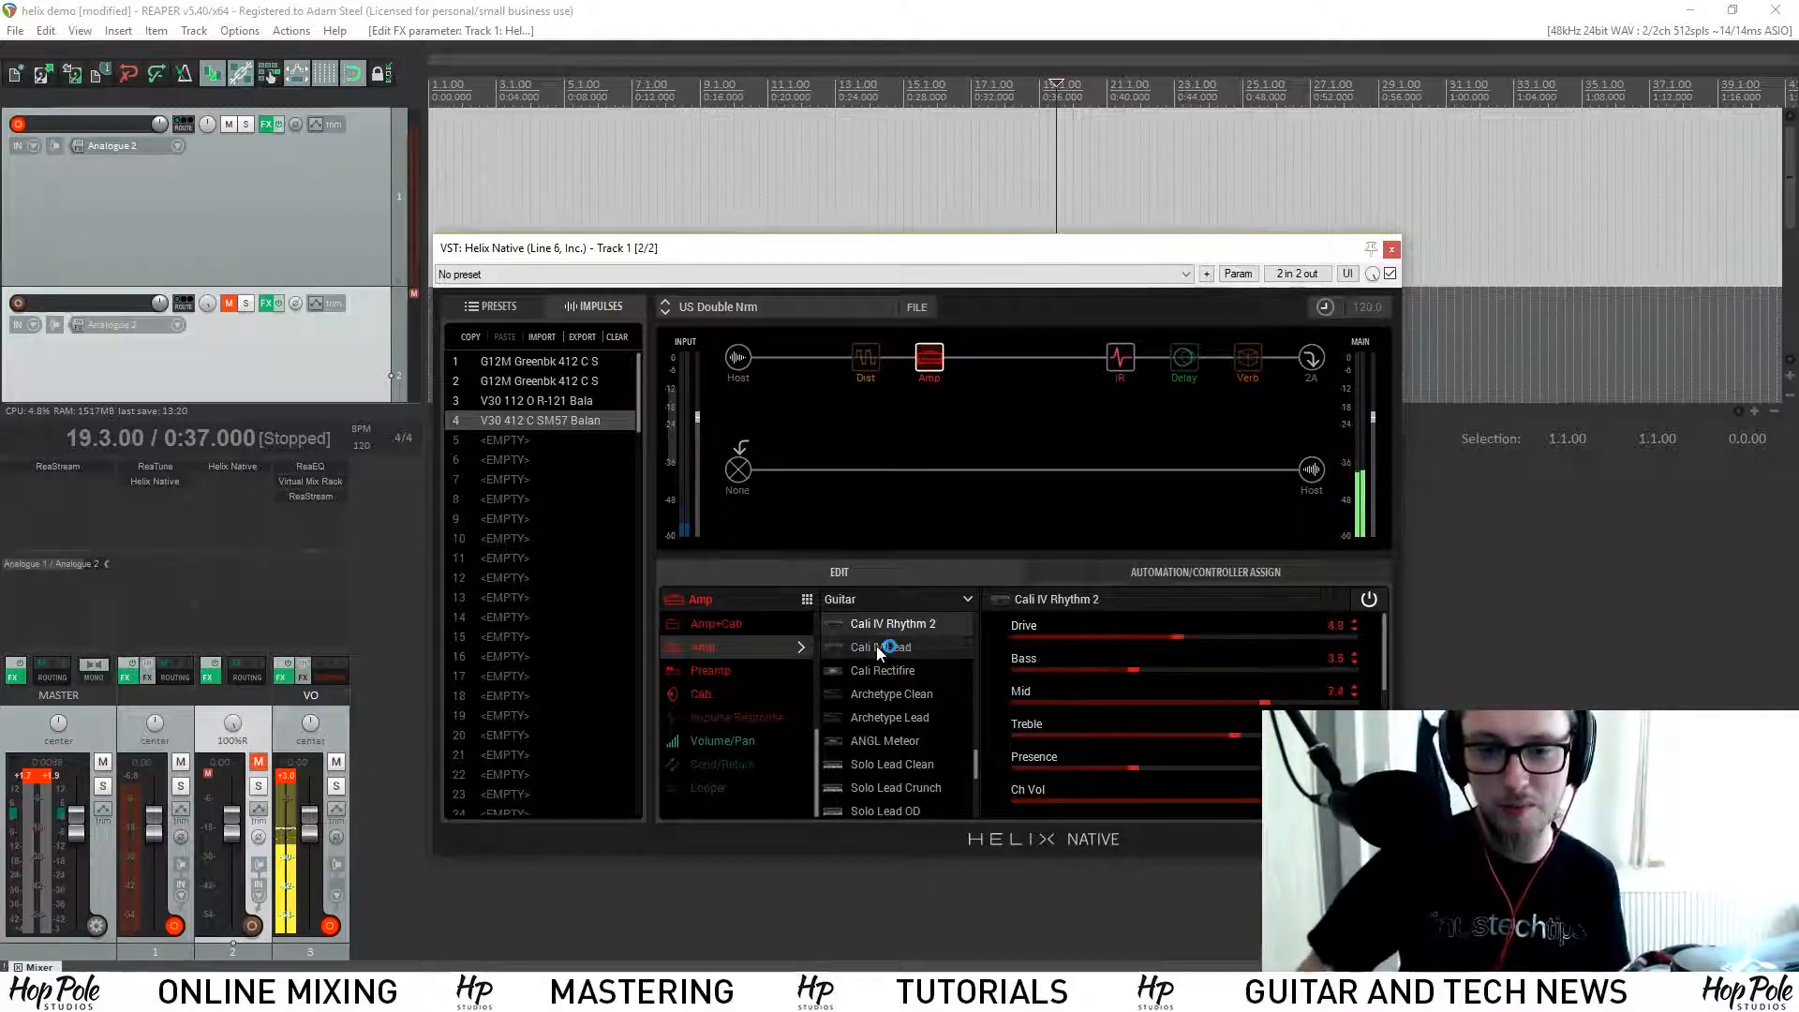
left_click(875, 647)
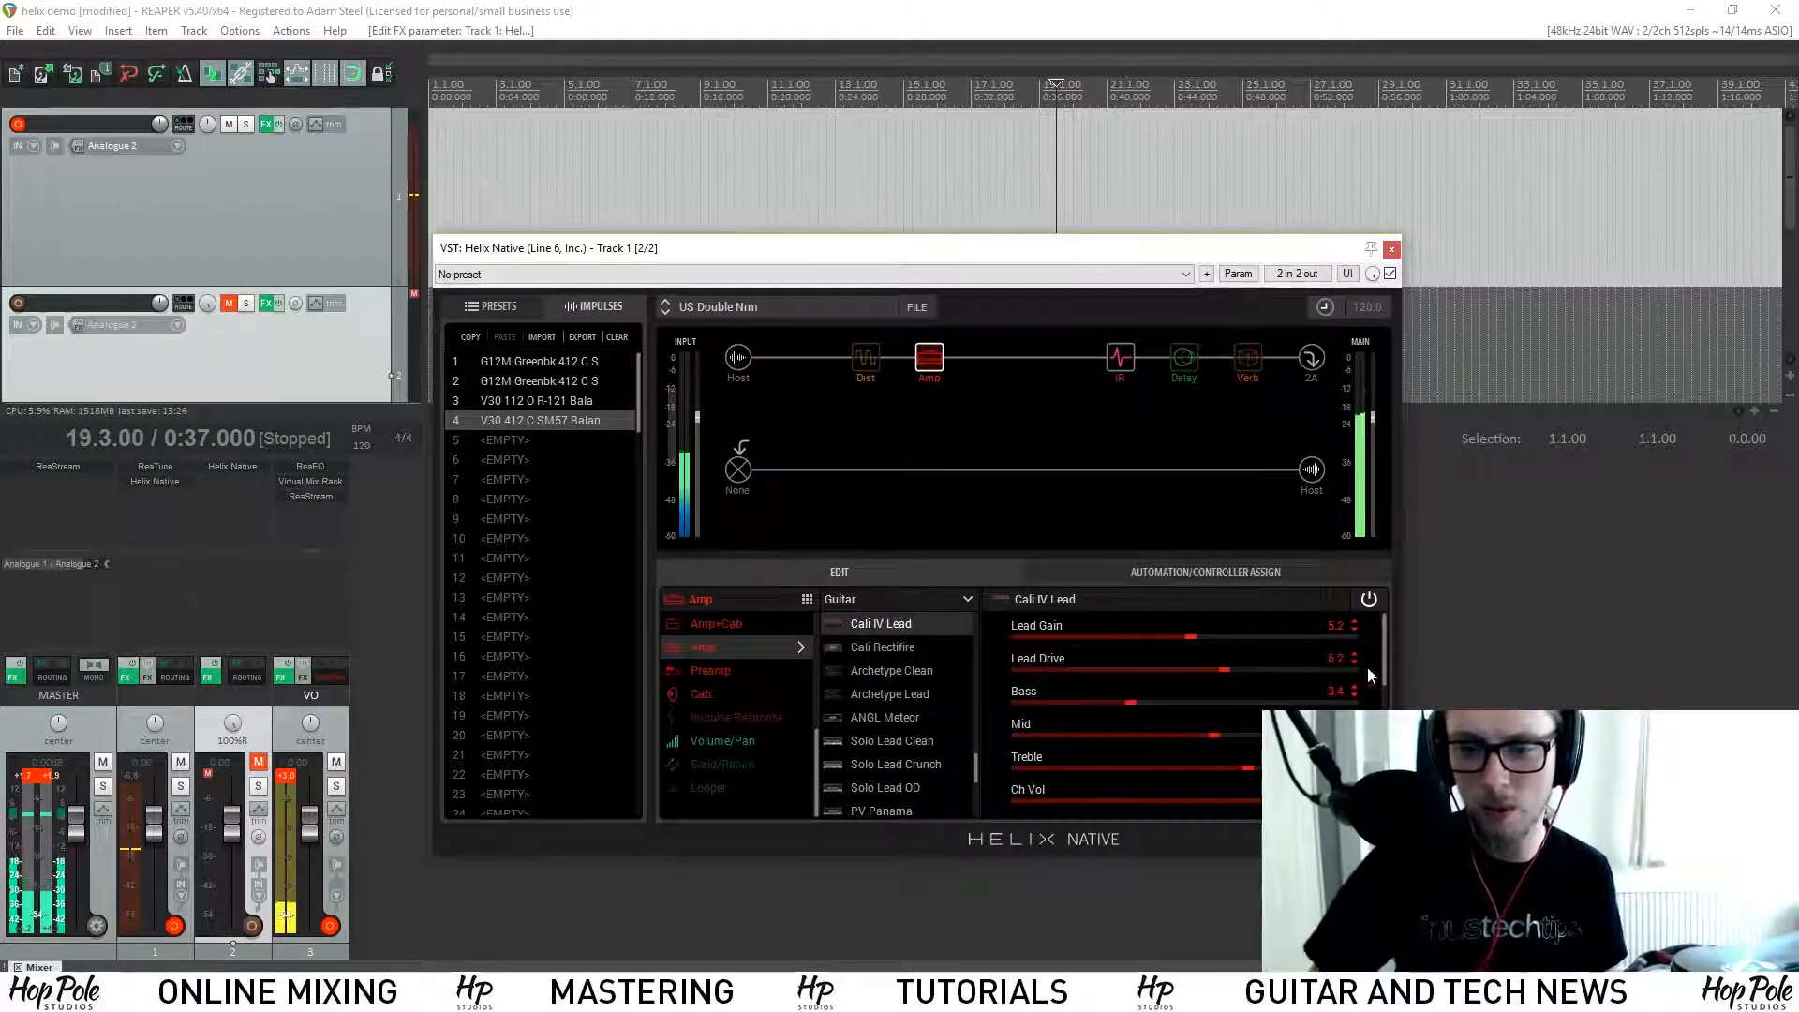
Step: Shape the Cali IV Lead's graphic EQ by boosting 80Hz, 240Hz and 2200Hz and cutting 750Hz further
scroll(1349, 667, "down", 4)
scroll(1125, 703, "down", 3)
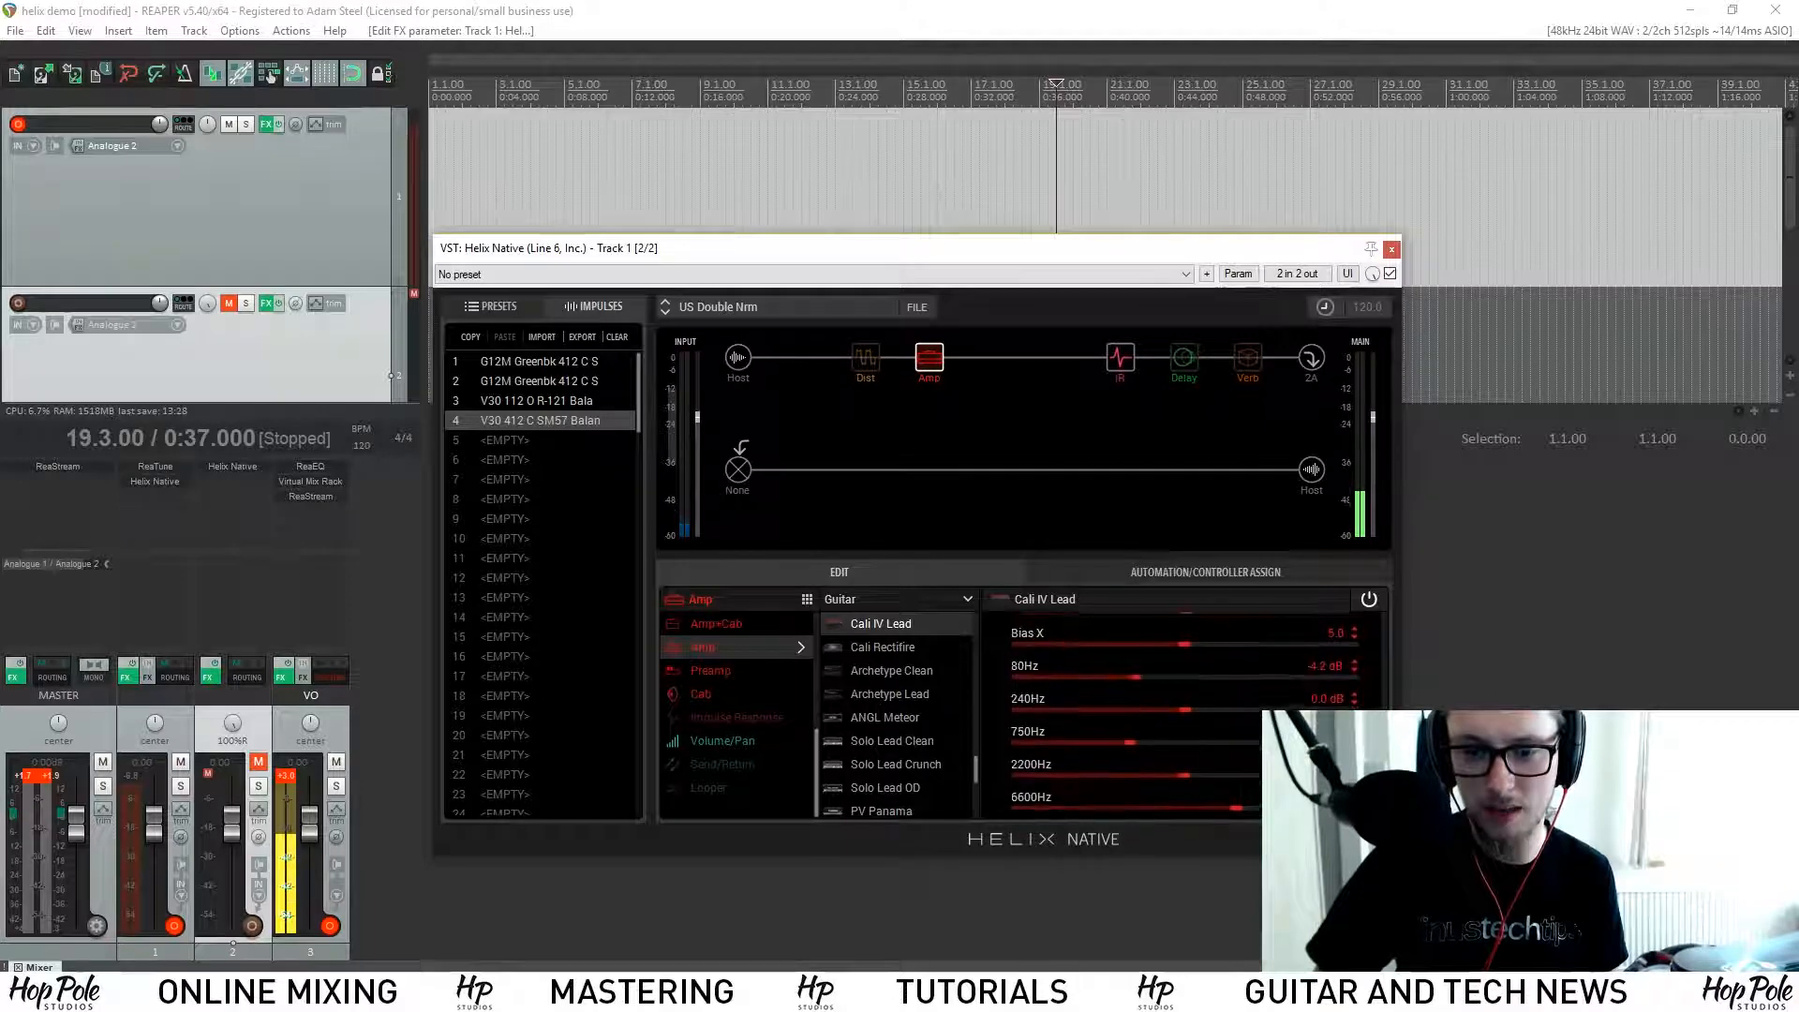
left_click_drag(1136, 673, 1229, 708)
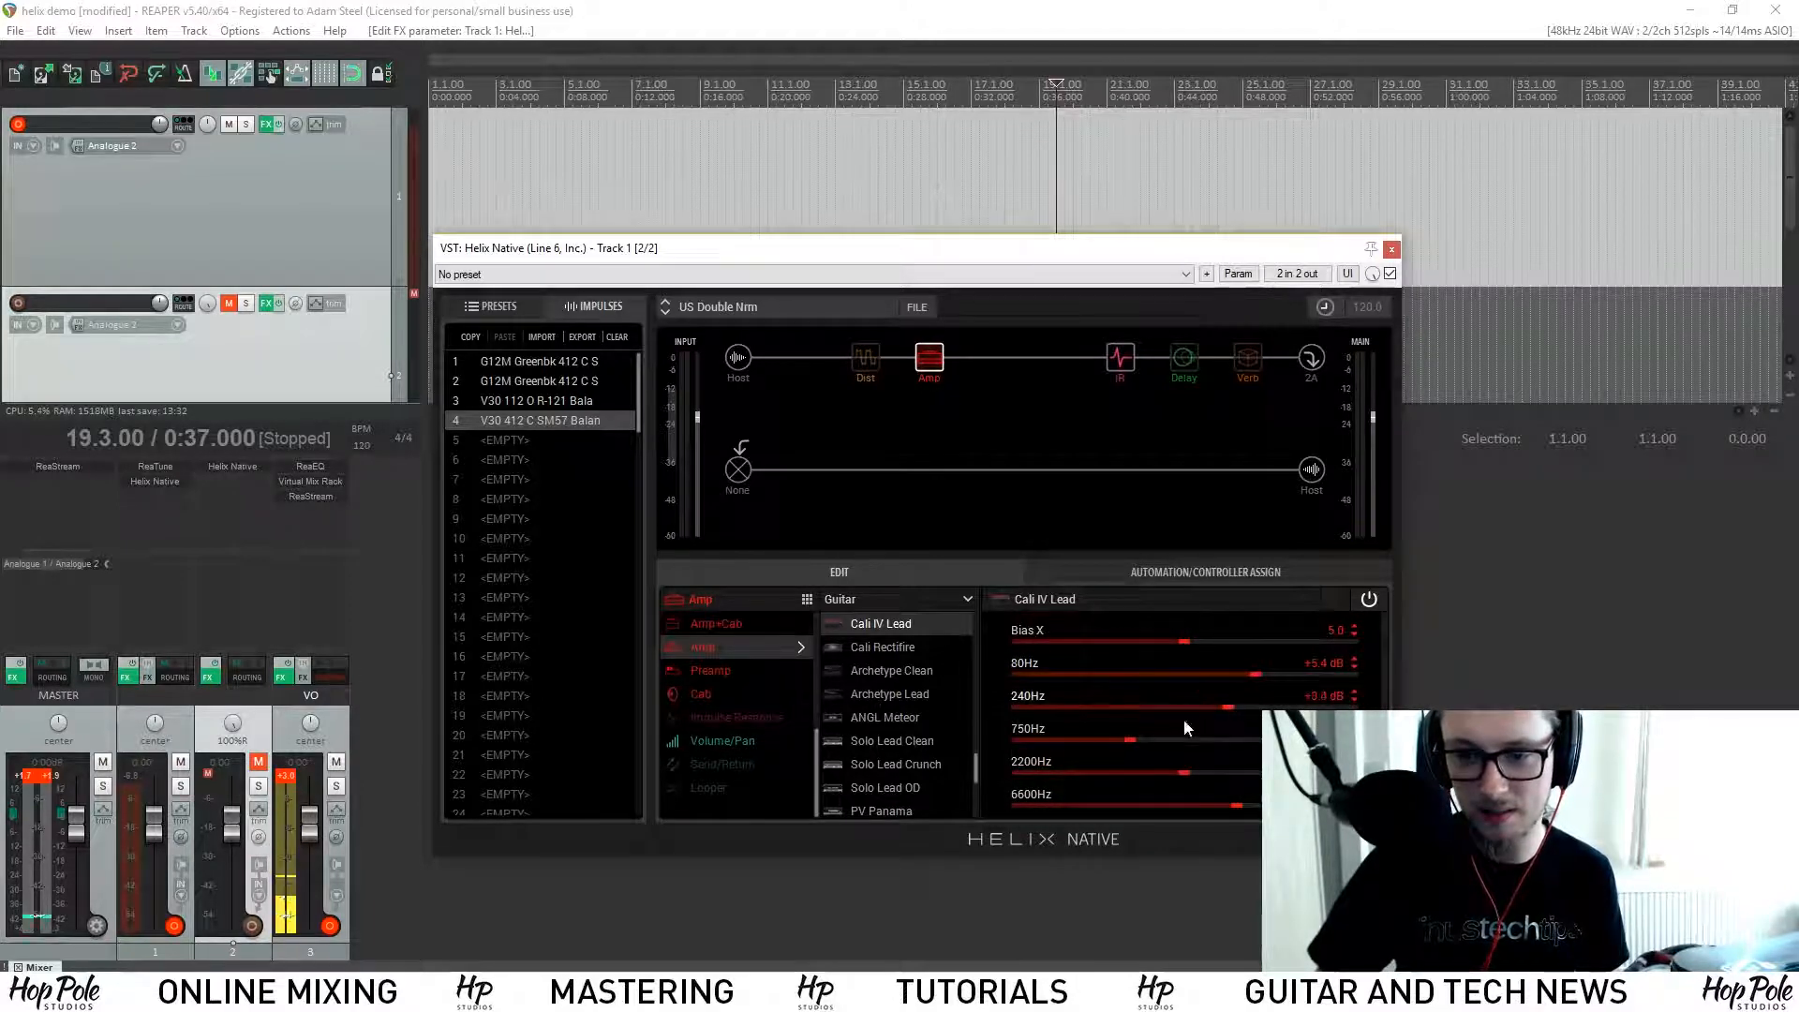
left_click_drag(1130, 739, 1111, 742)
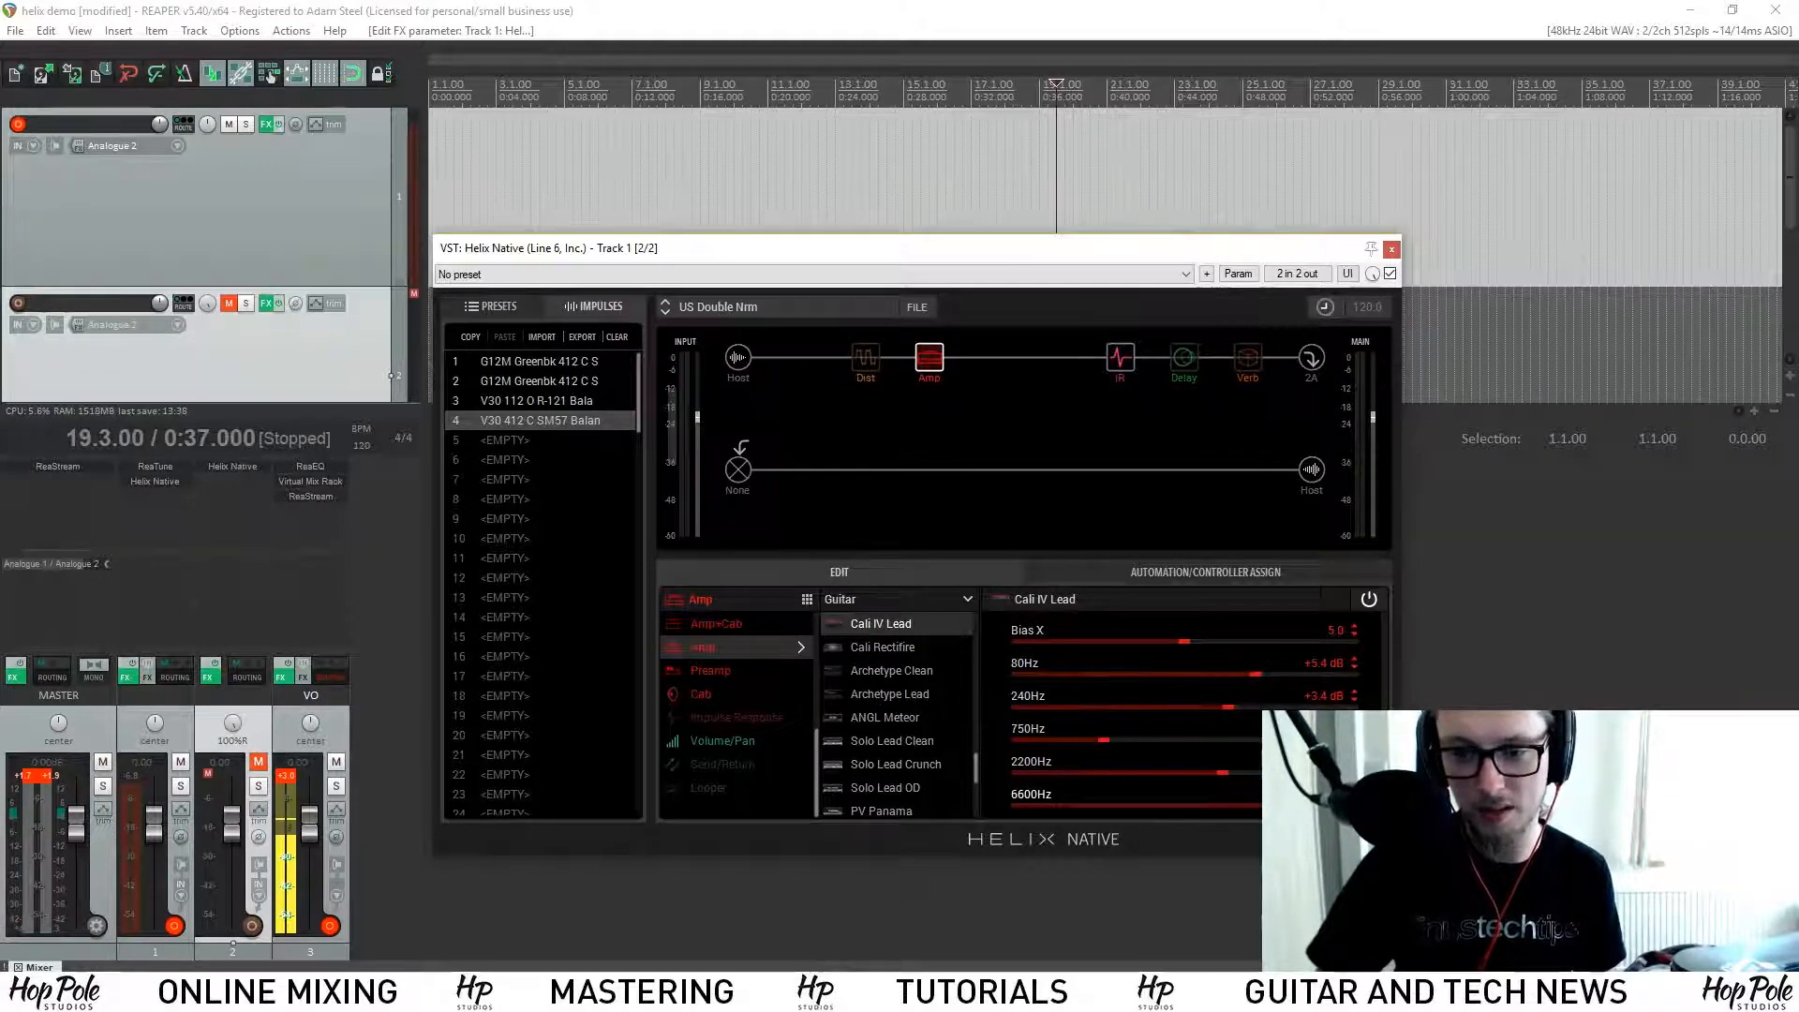
Step: Set the Cali IV Lead's Bass to 2.4, Mid to 6.8 and Lead Gain to 6.3, and raise its Presence
scroll(1151, 704, "up", 1)
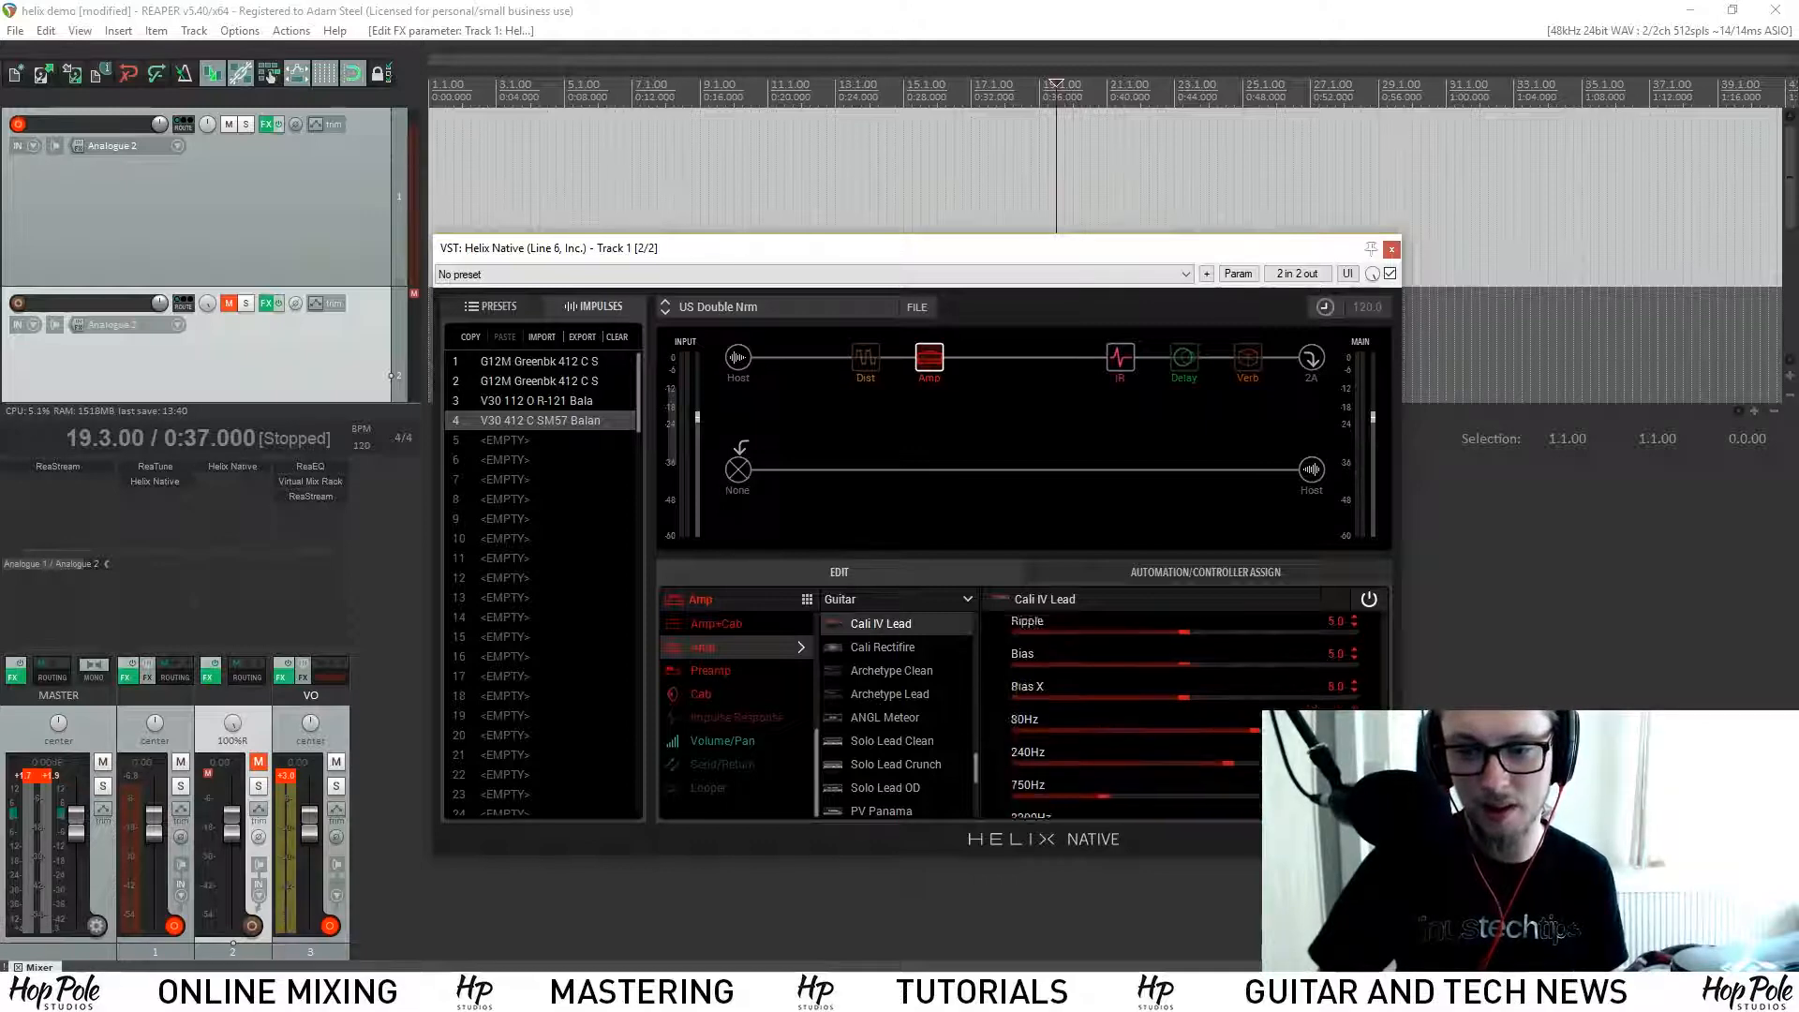
scroll(1161, 666, "up", 5)
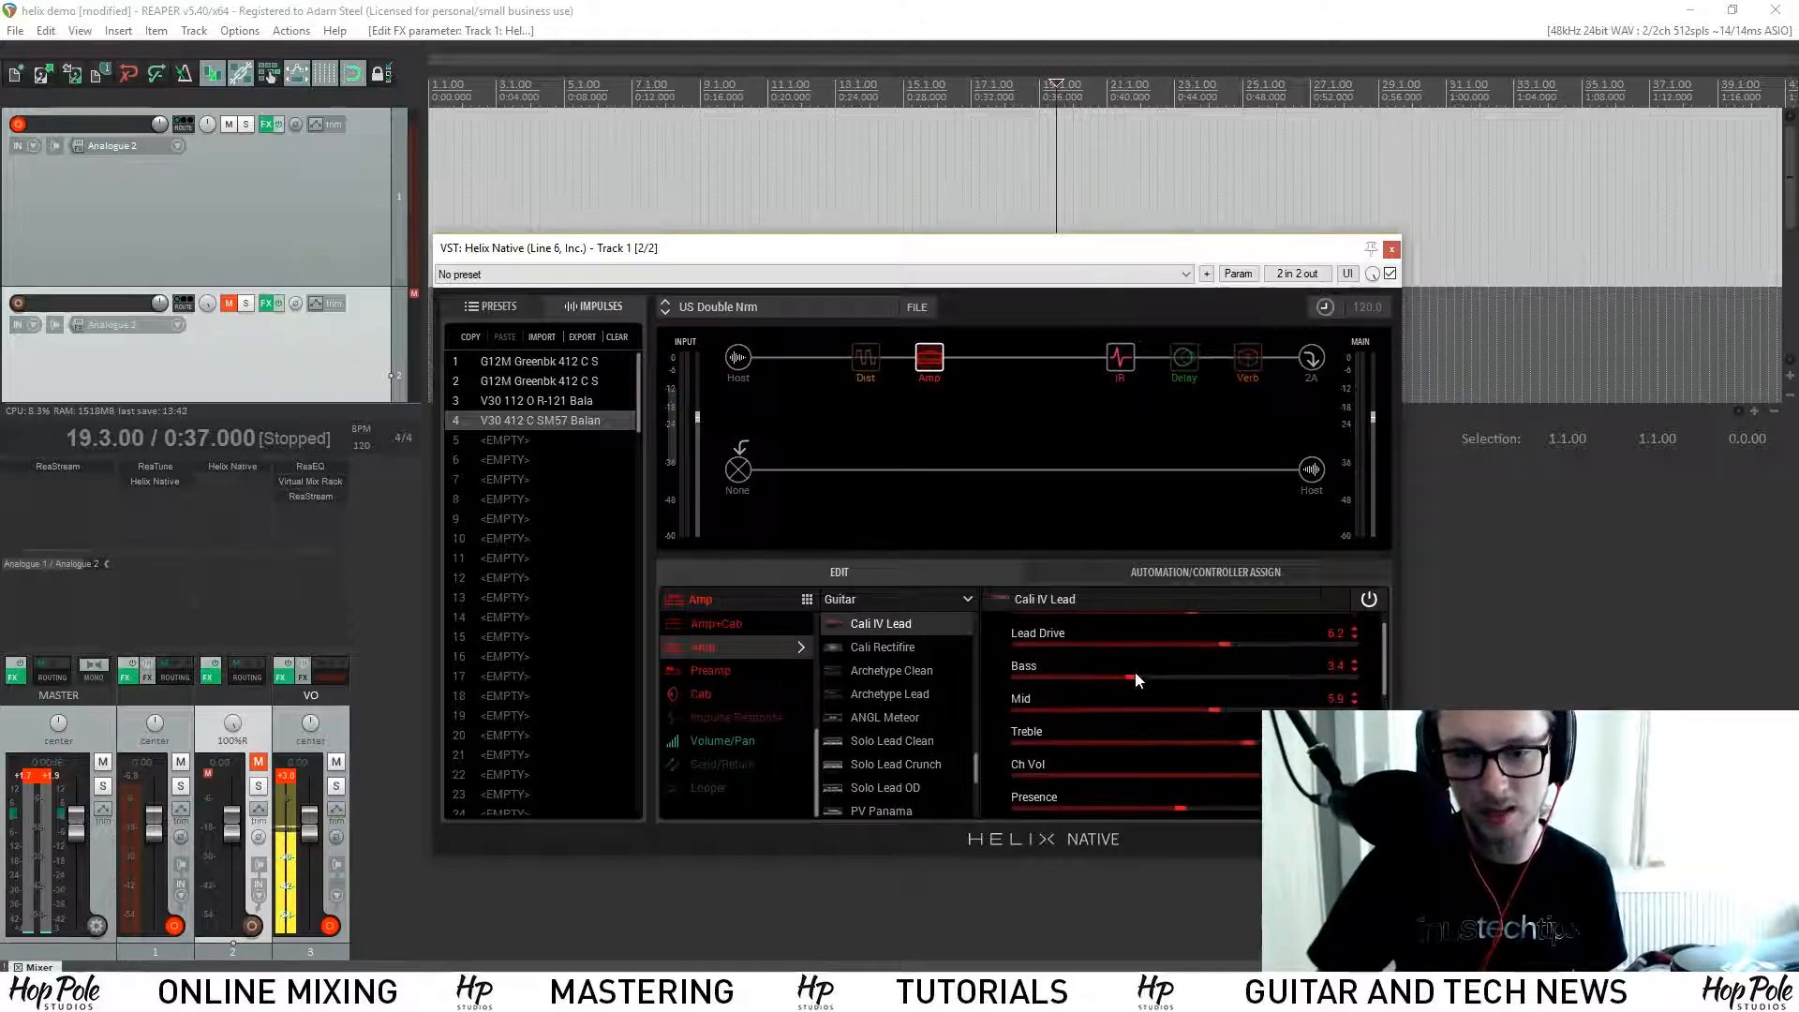
left_click_drag(1225, 714, 1218, 714)
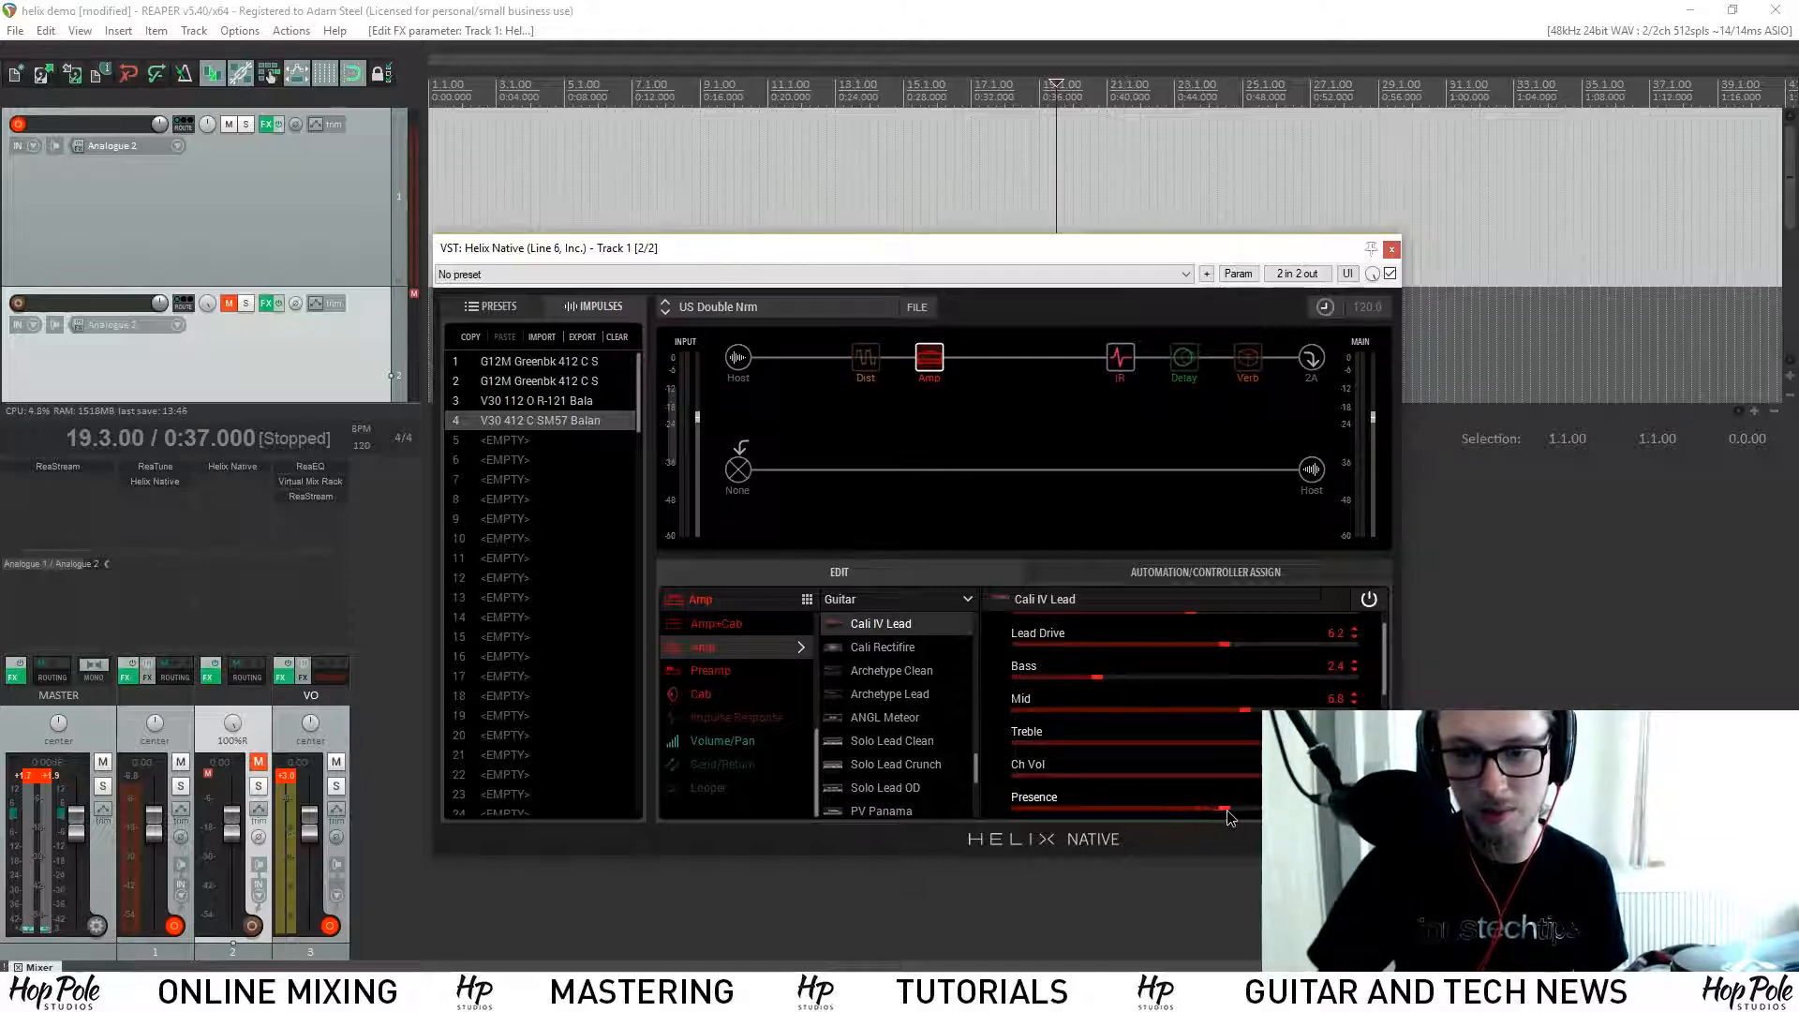
scroll(1245, 630, "up", 1)
left_click_drag(1244, 645, 1258, 649)
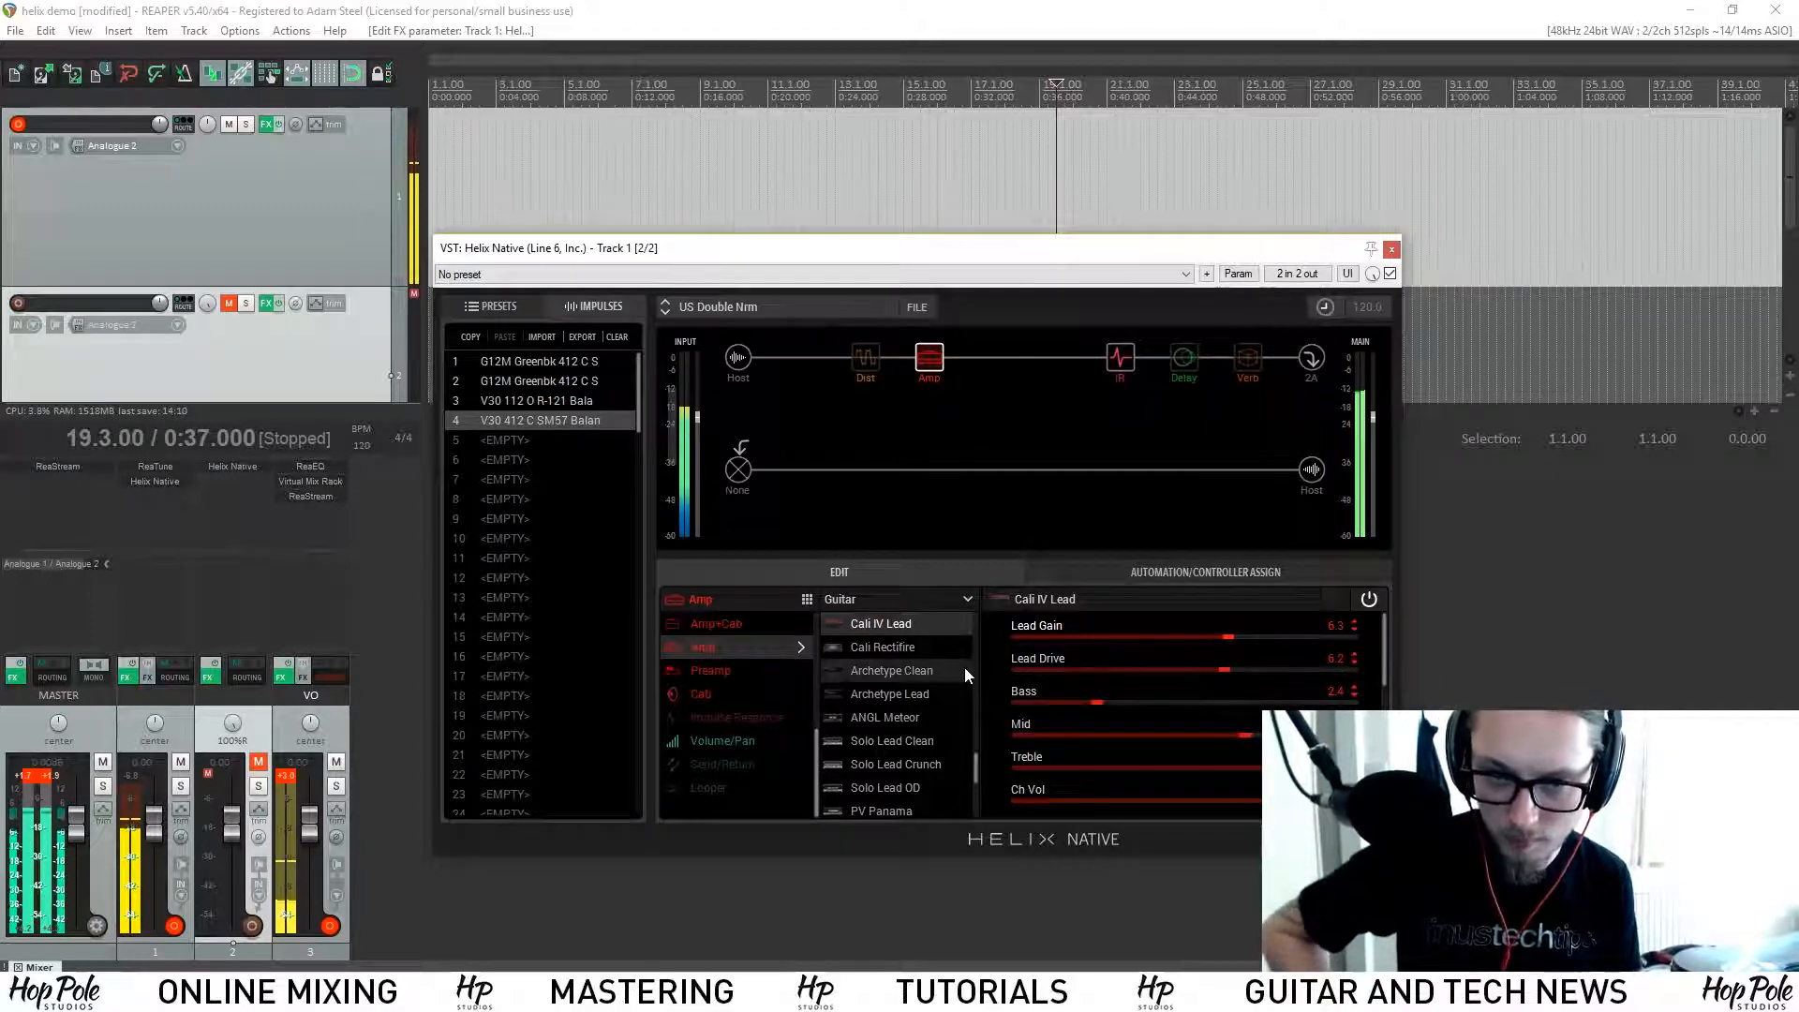
Step: Compare the imported impulses in the IR block using IR 1024, and return to IR 2048 to reselect the impulse
left_click(1120, 357)
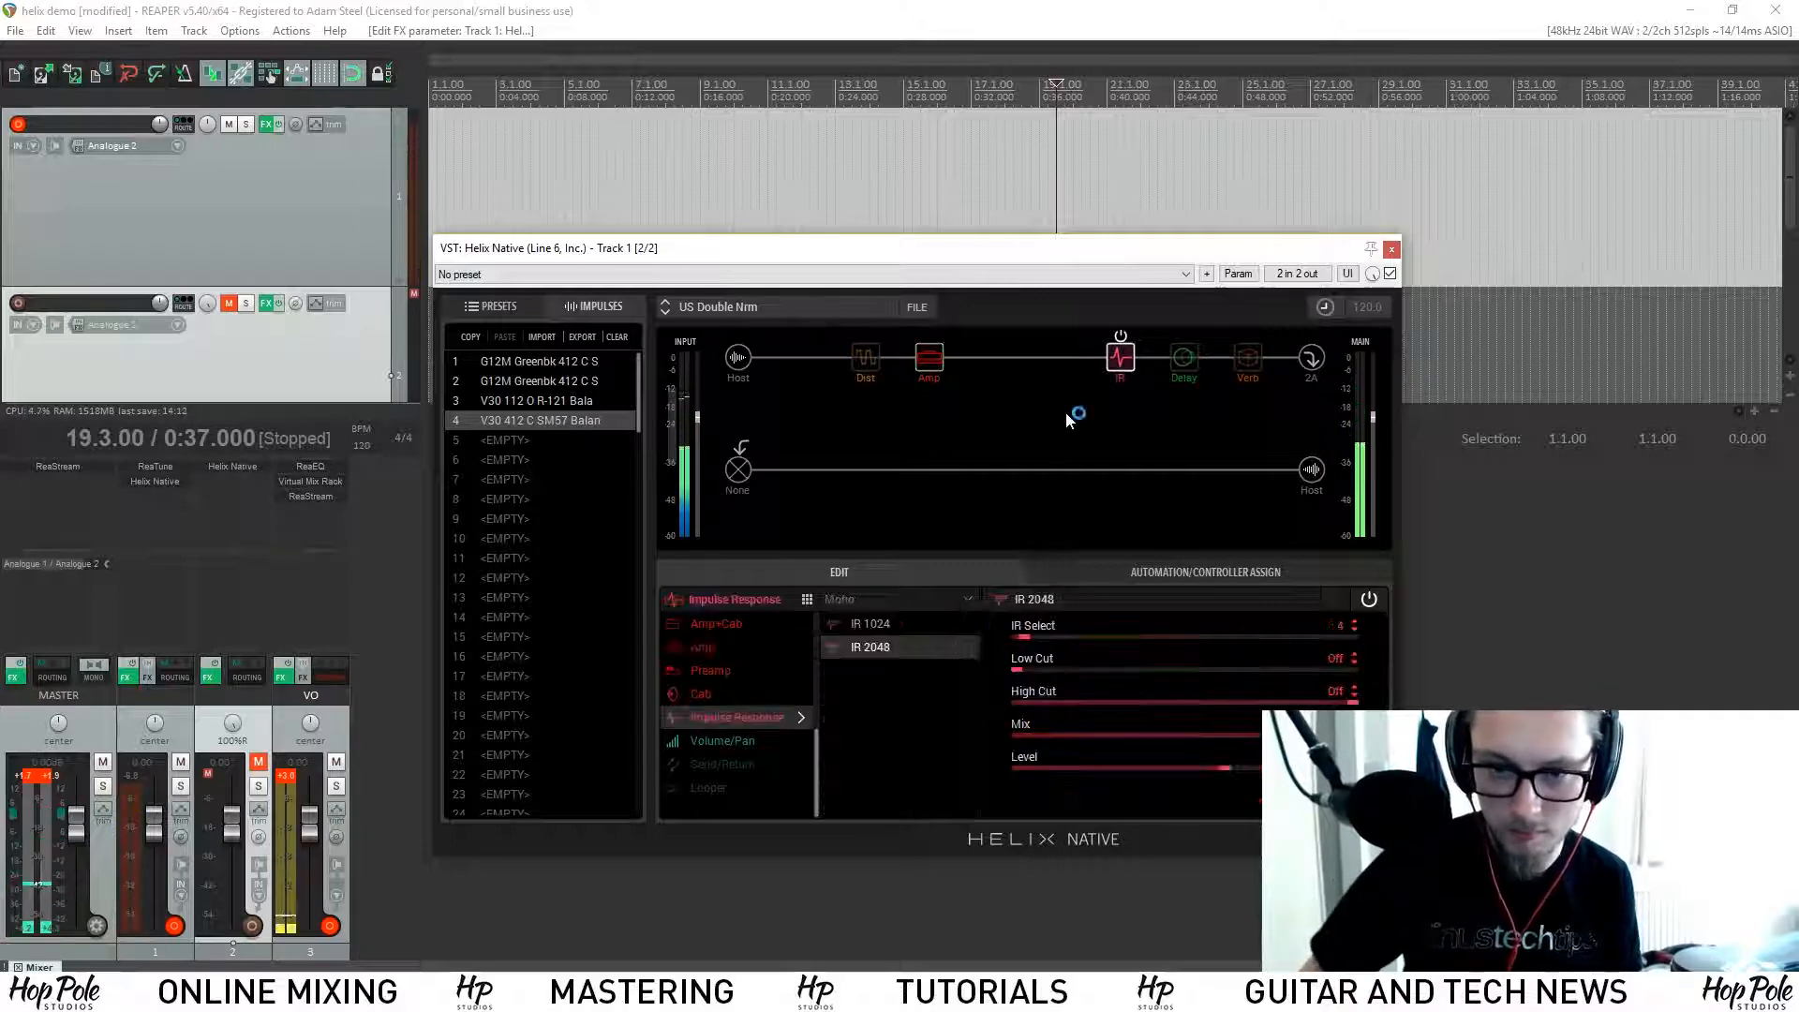
left_click(871, 624)
left_click_drag(1026, 649, 1038, 647)
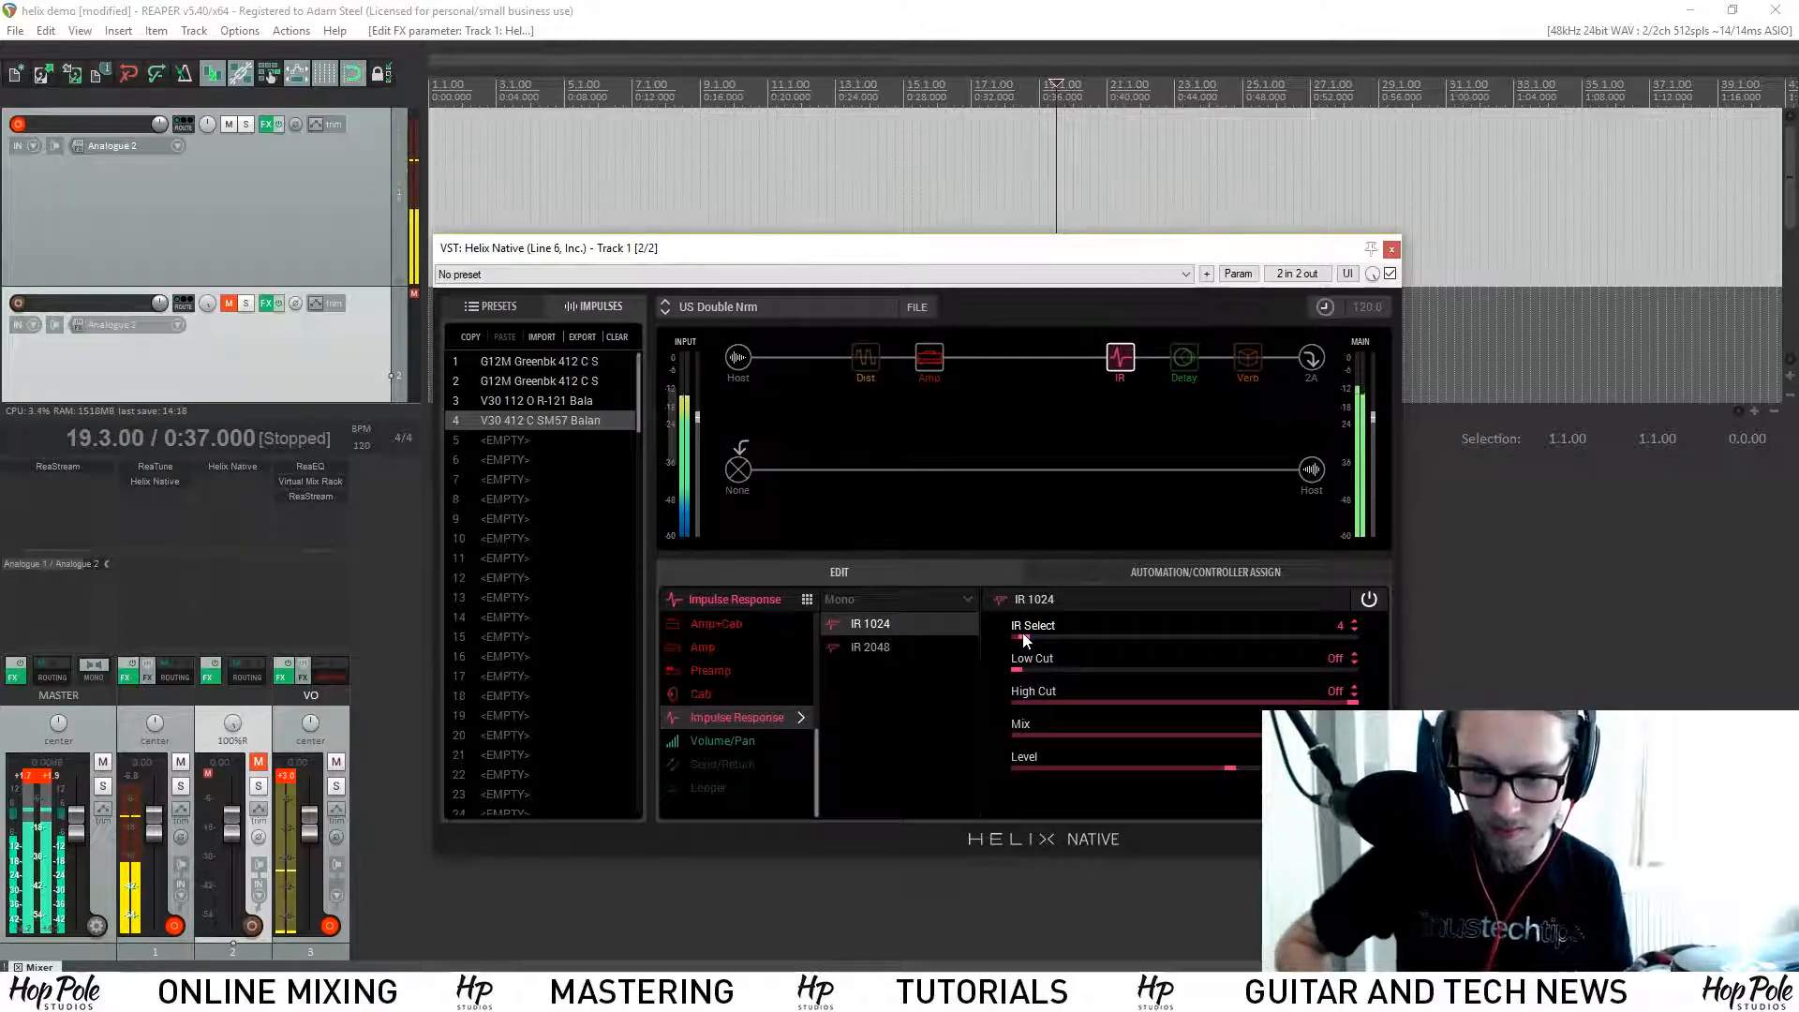
left_click(860, 646)
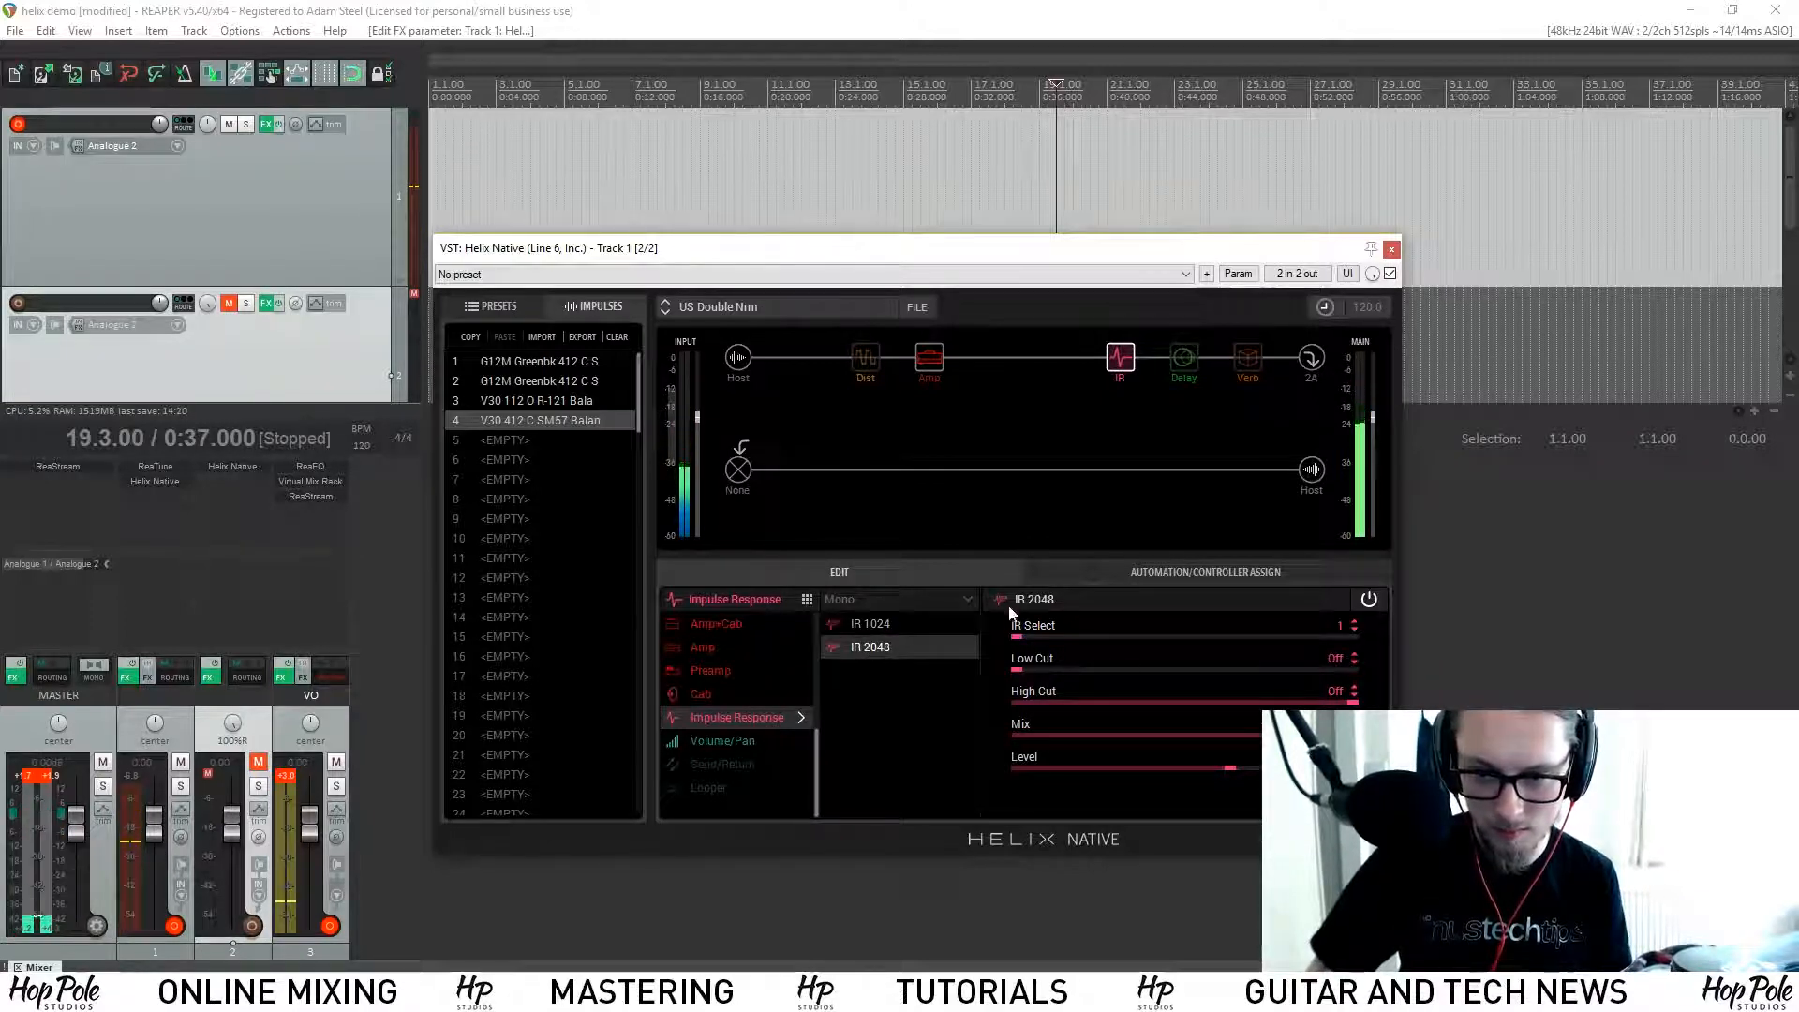
left_click_drag(1023, 643, 1027, 642)
Step: Set the Cali IV Lead's Lead Drive to 6.6 and audition it with the Elephant Man delay switched on
left_click(925, 373)
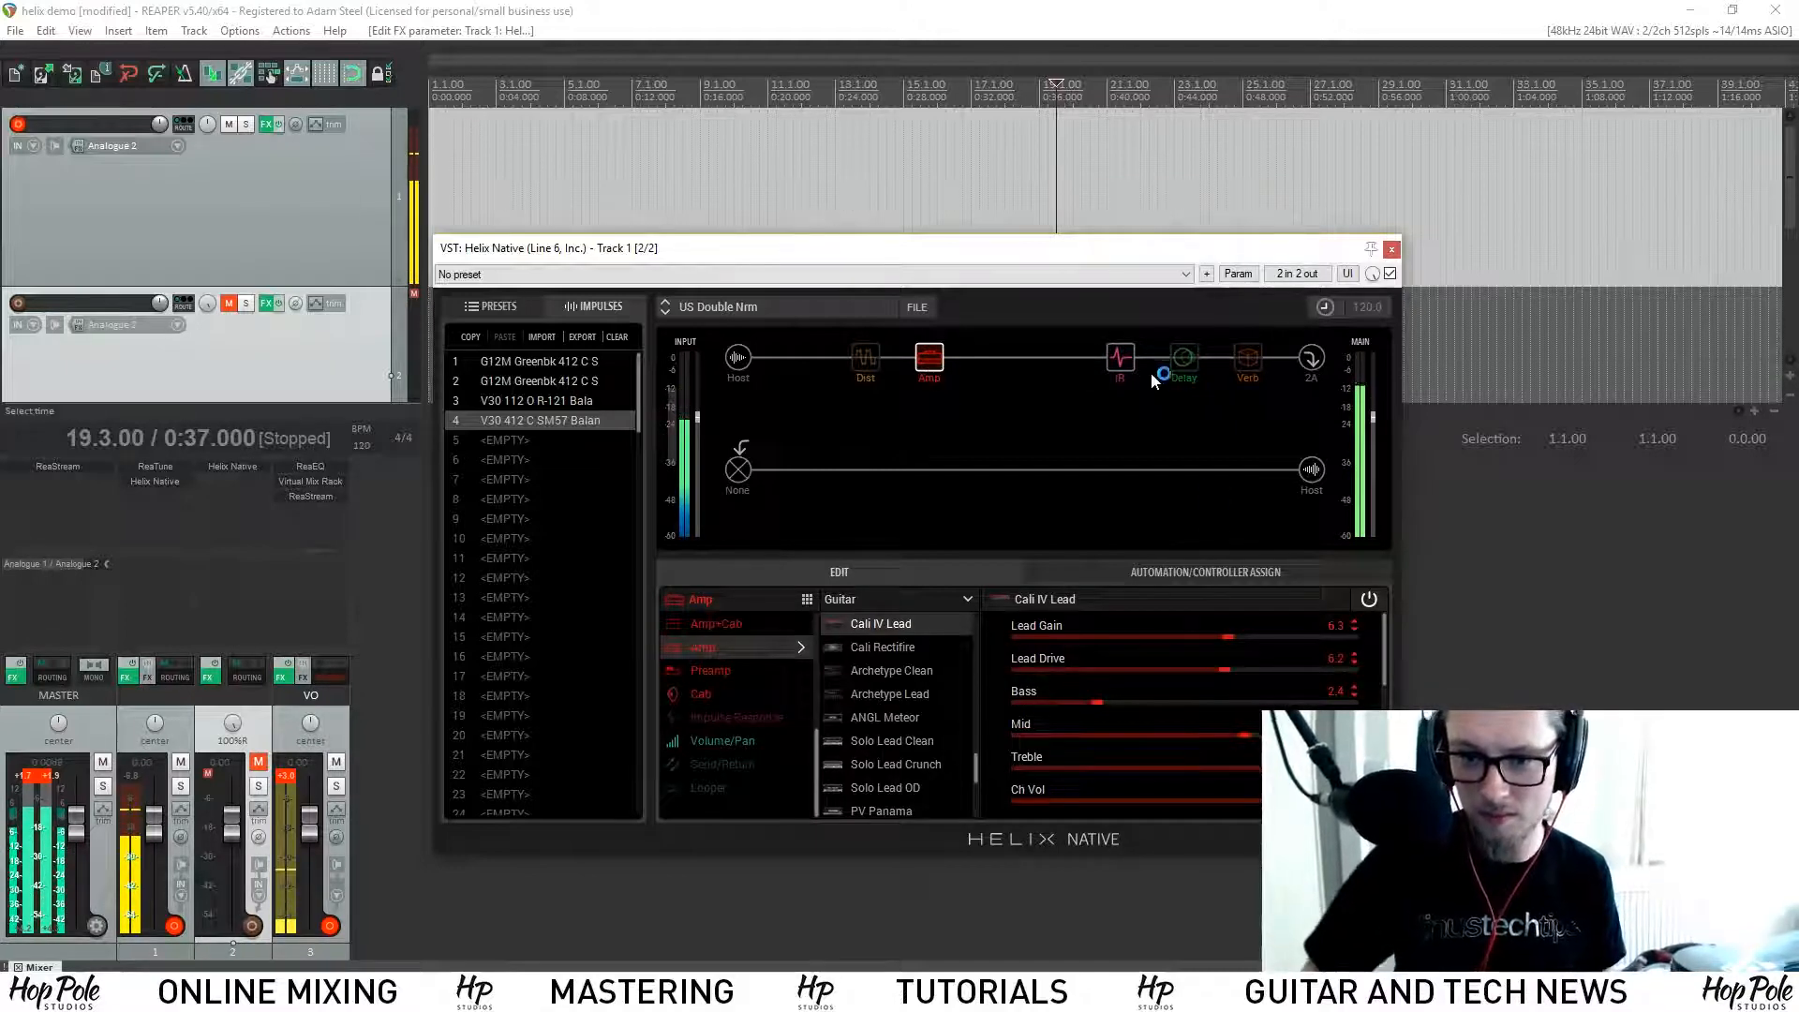
mouse_move(1250, 672)
left_mouse_down()
mouse_move(1272, 646)
mouse_move(1165, 669)
mouse_move(1265, 679)
left_mouse_up()
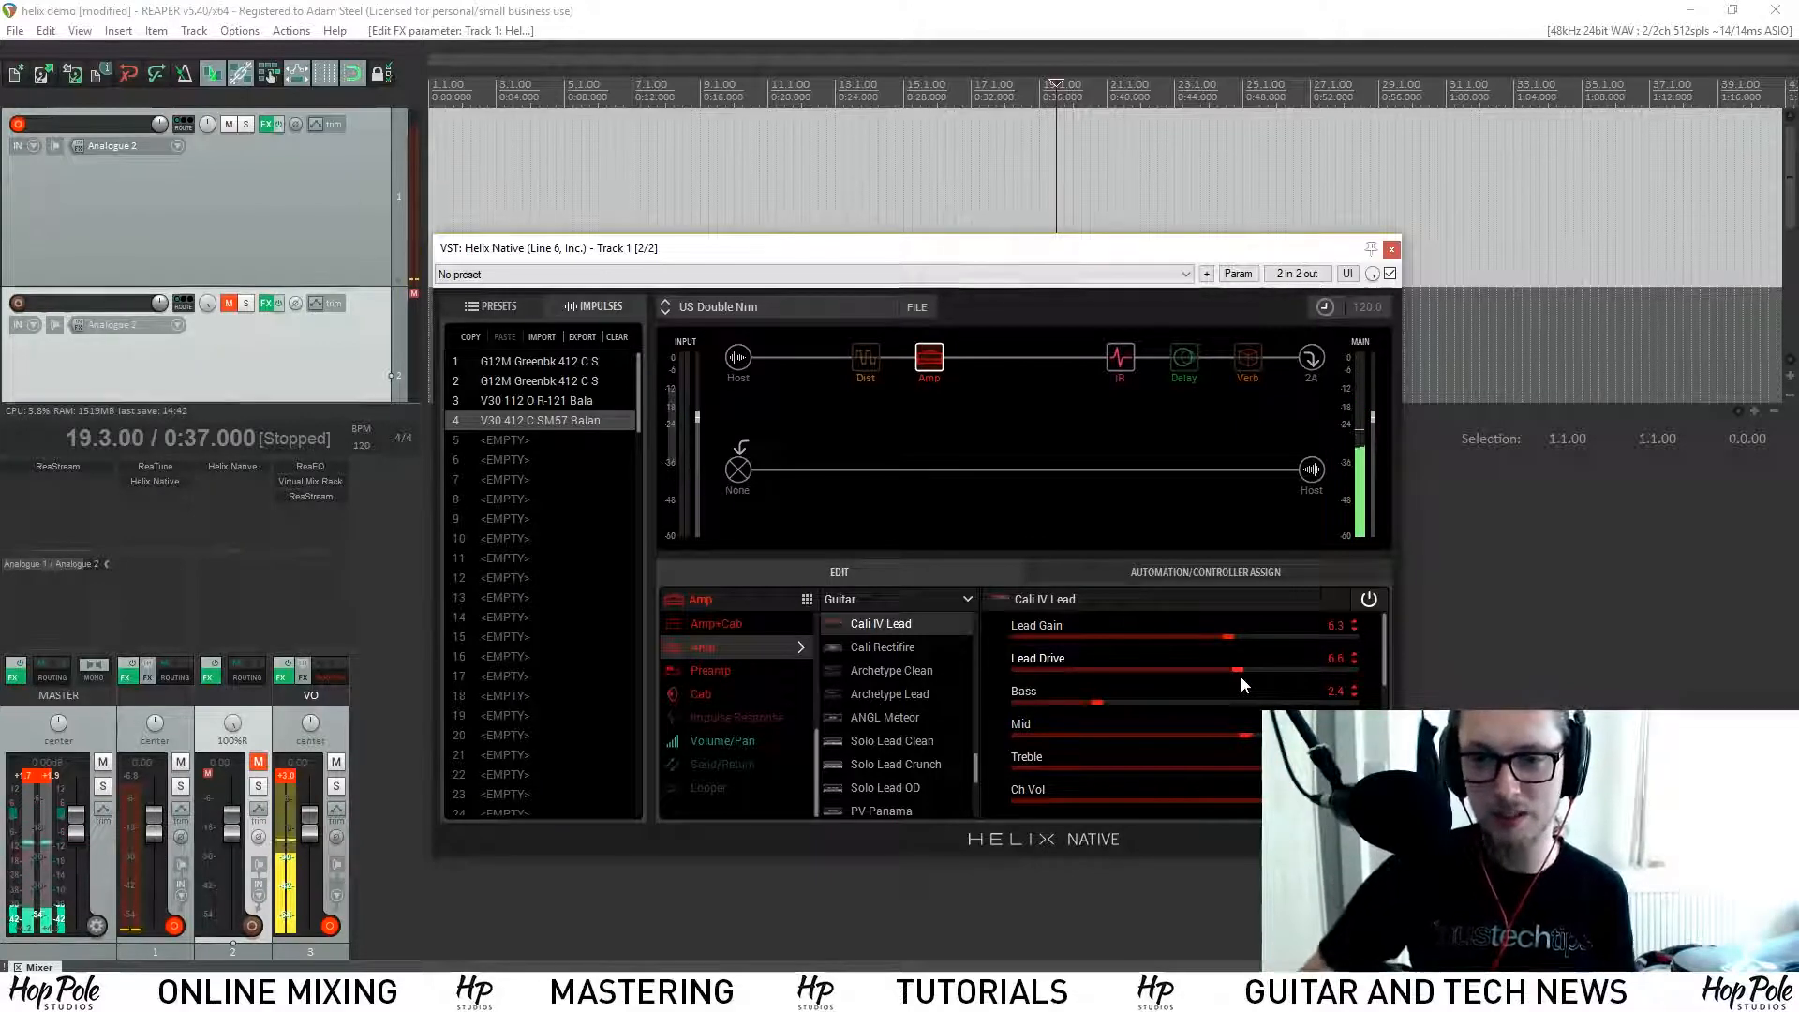
left_click(1190, 339)
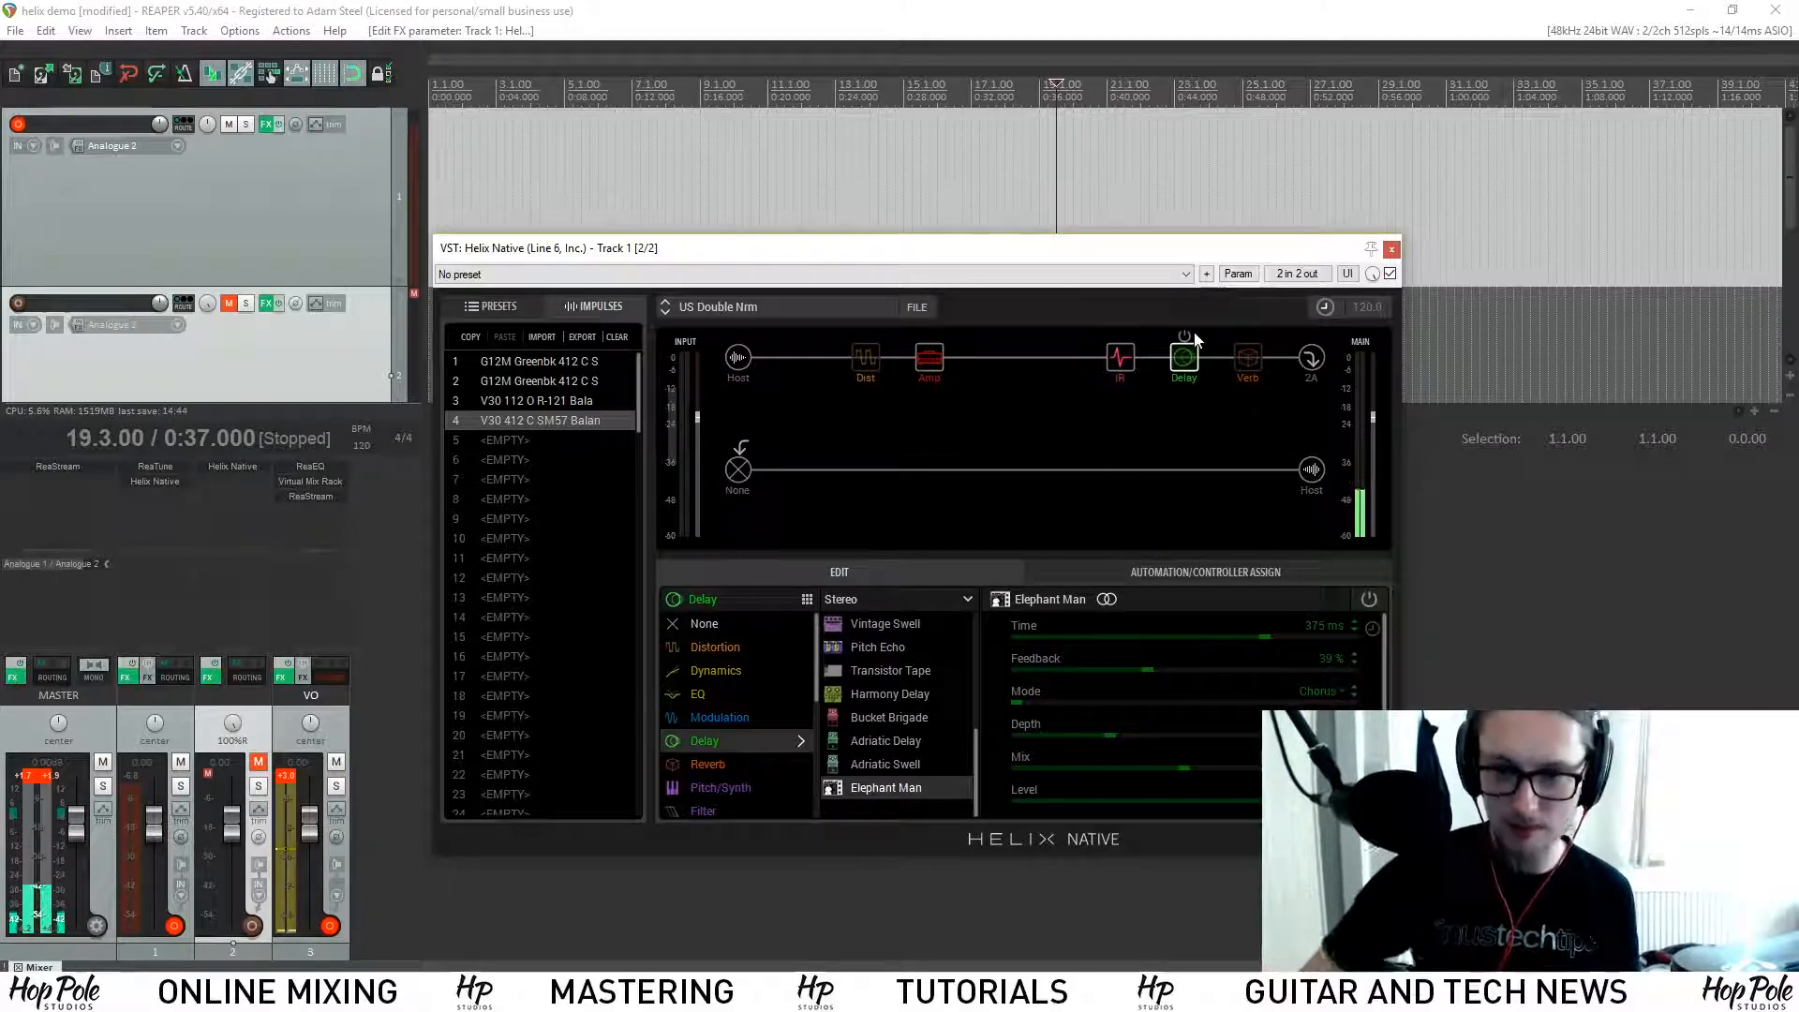
left_click(1185, 336)
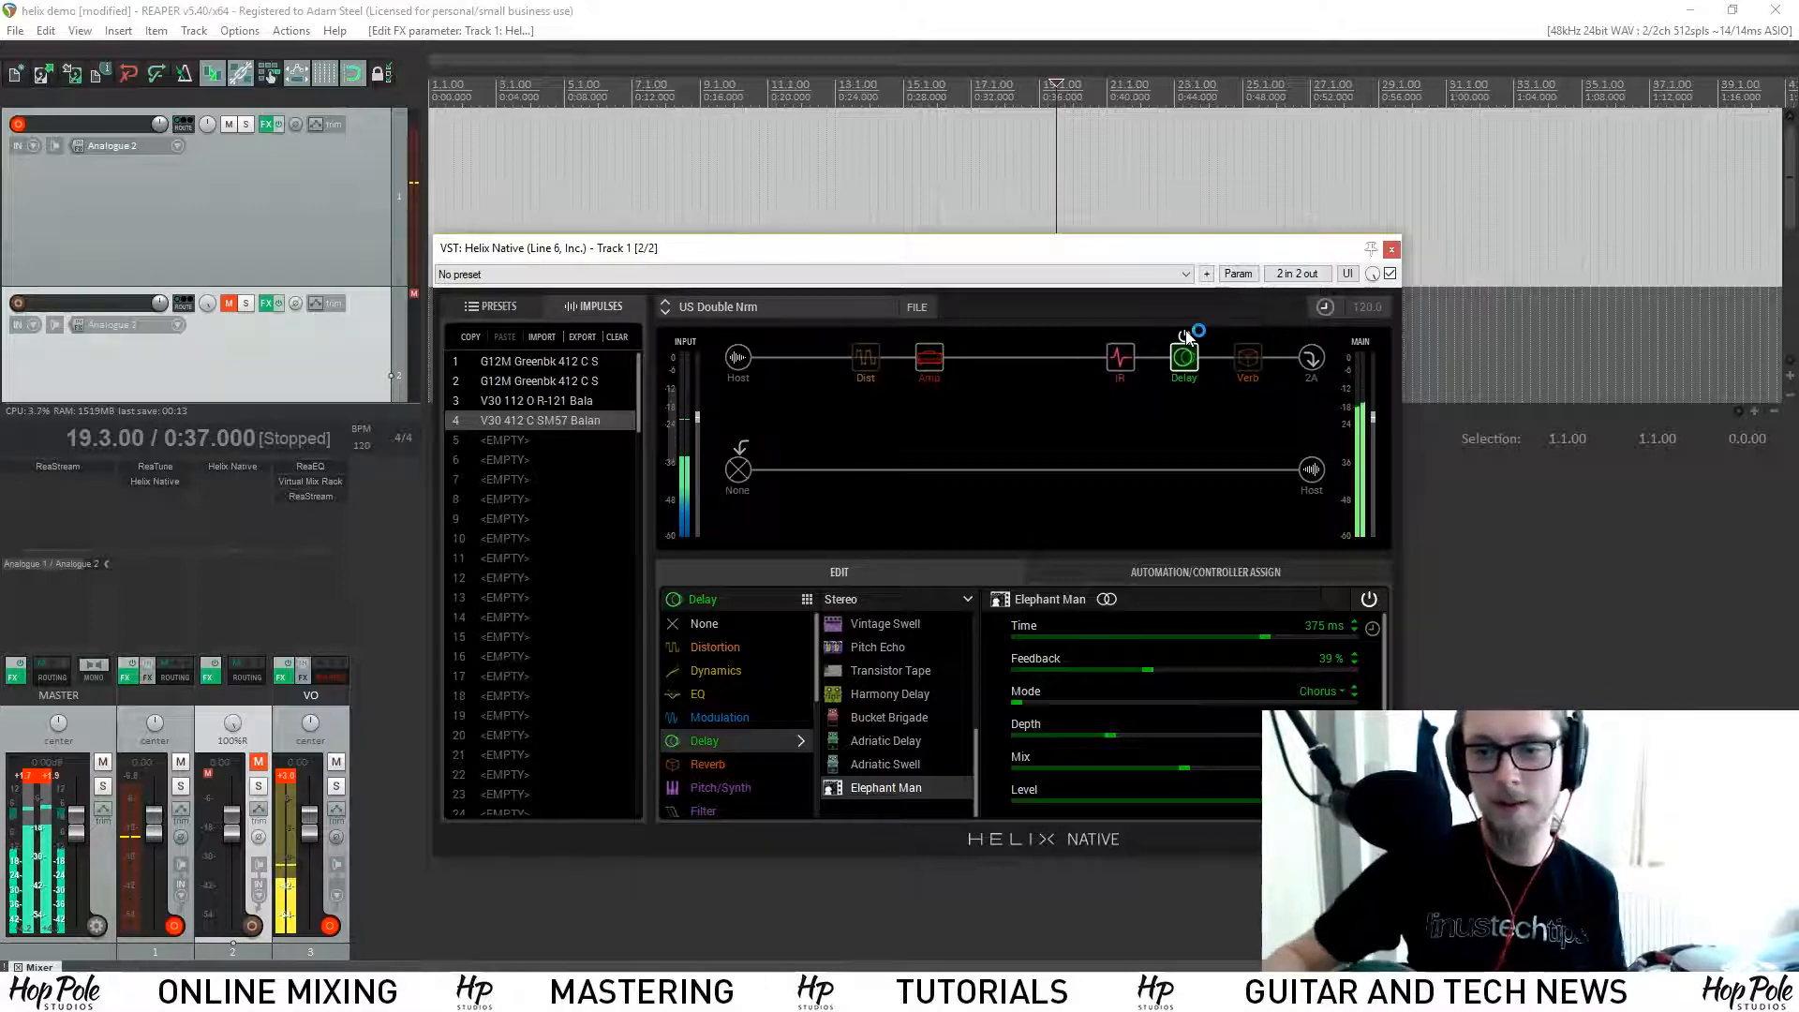
Step: Switch the amp model to the Cali Rectifire and audition it with Drive at 7.5
left_click(932, 359)
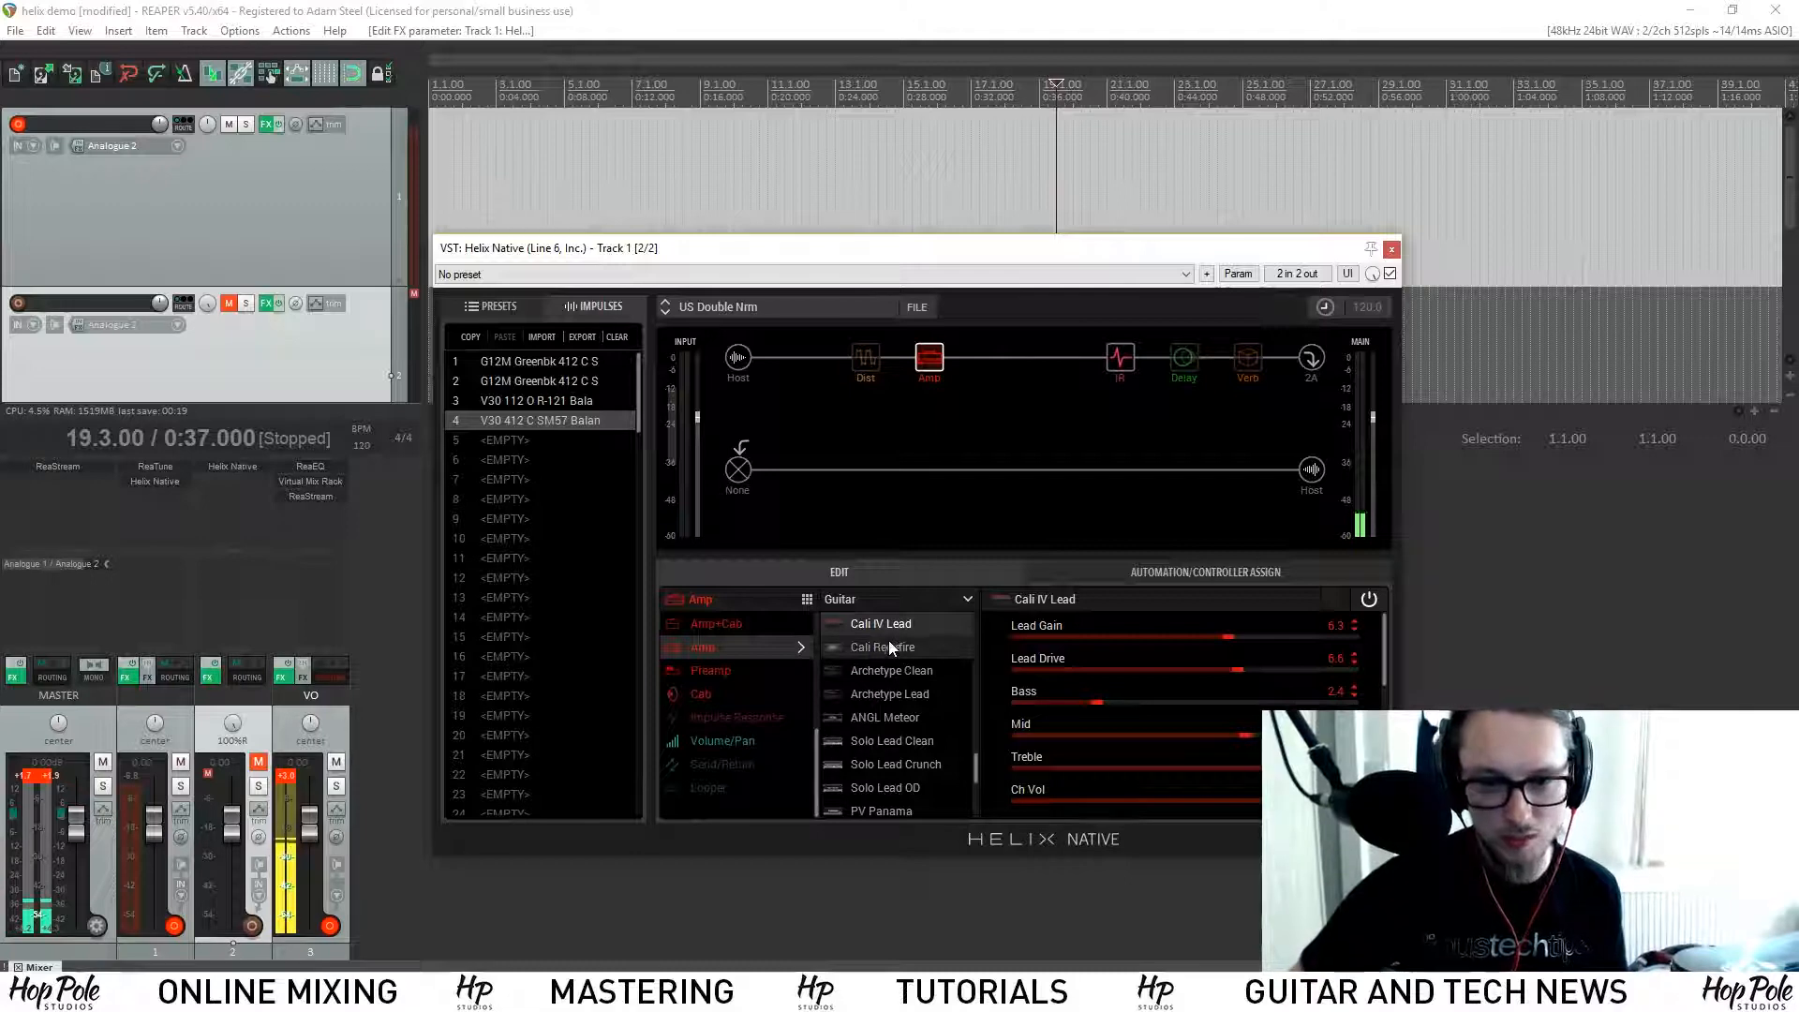
left_click(888, 643)
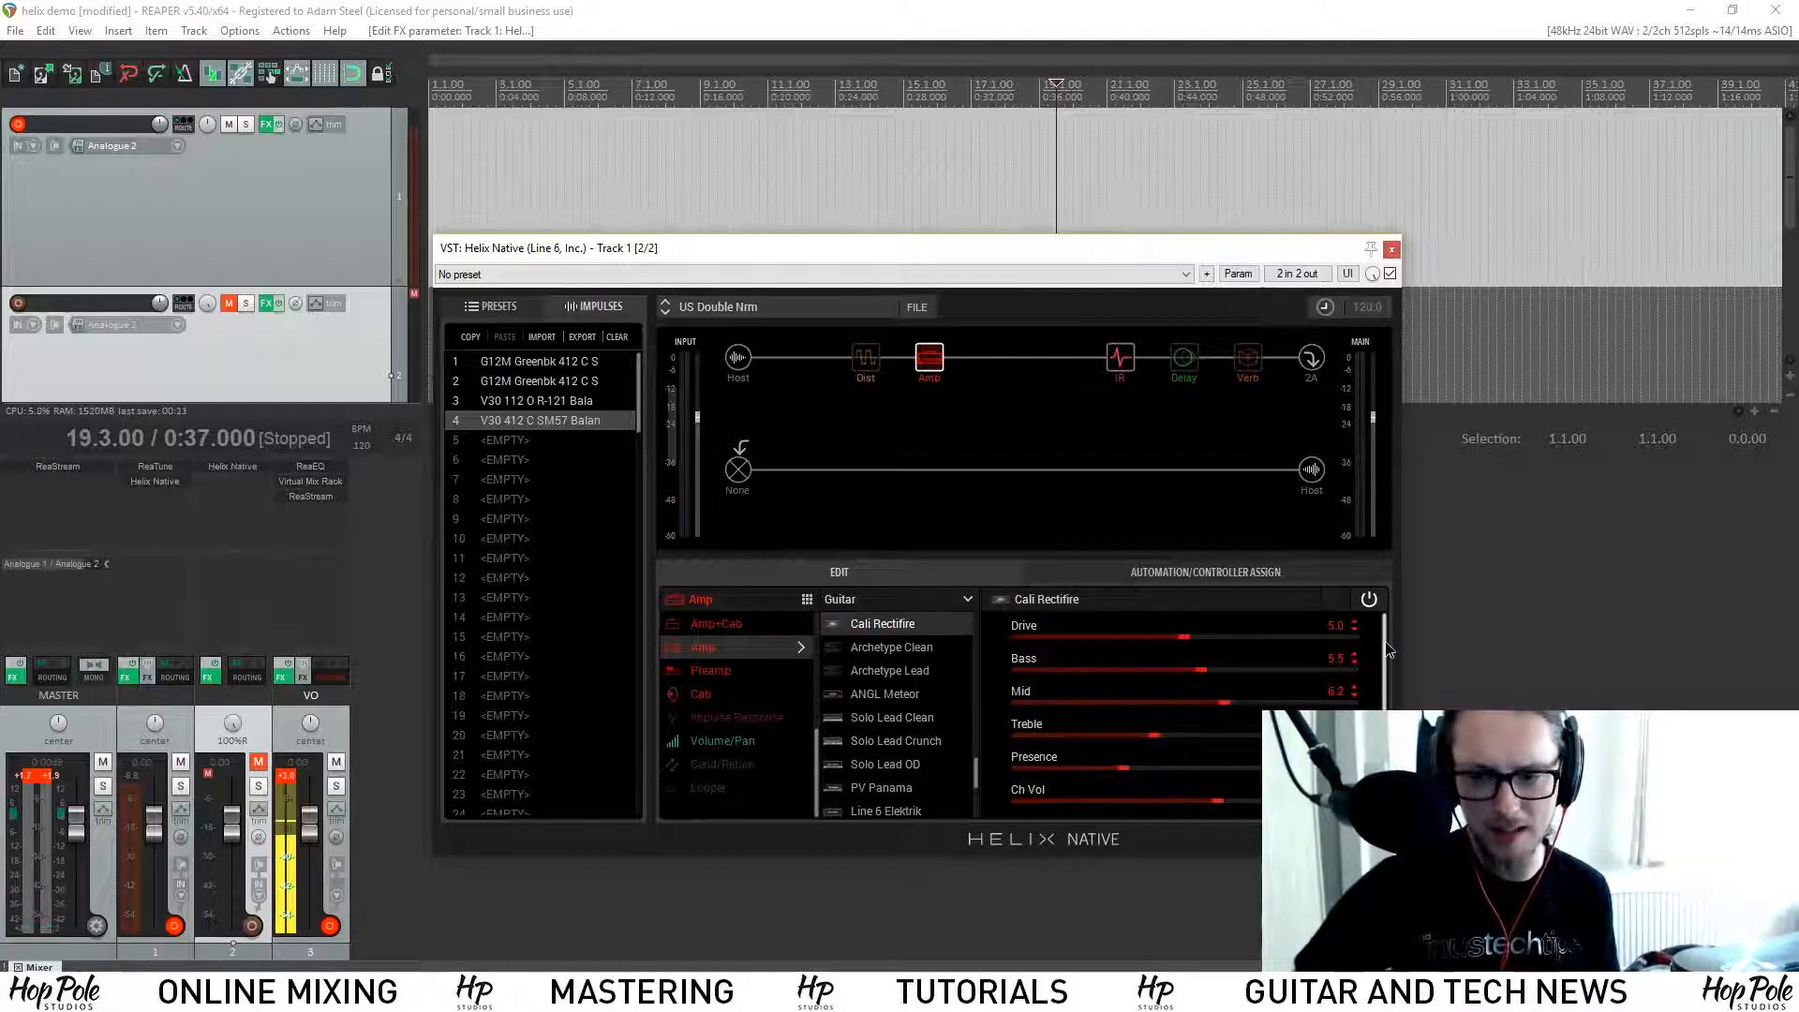
left_click(1267, 638)
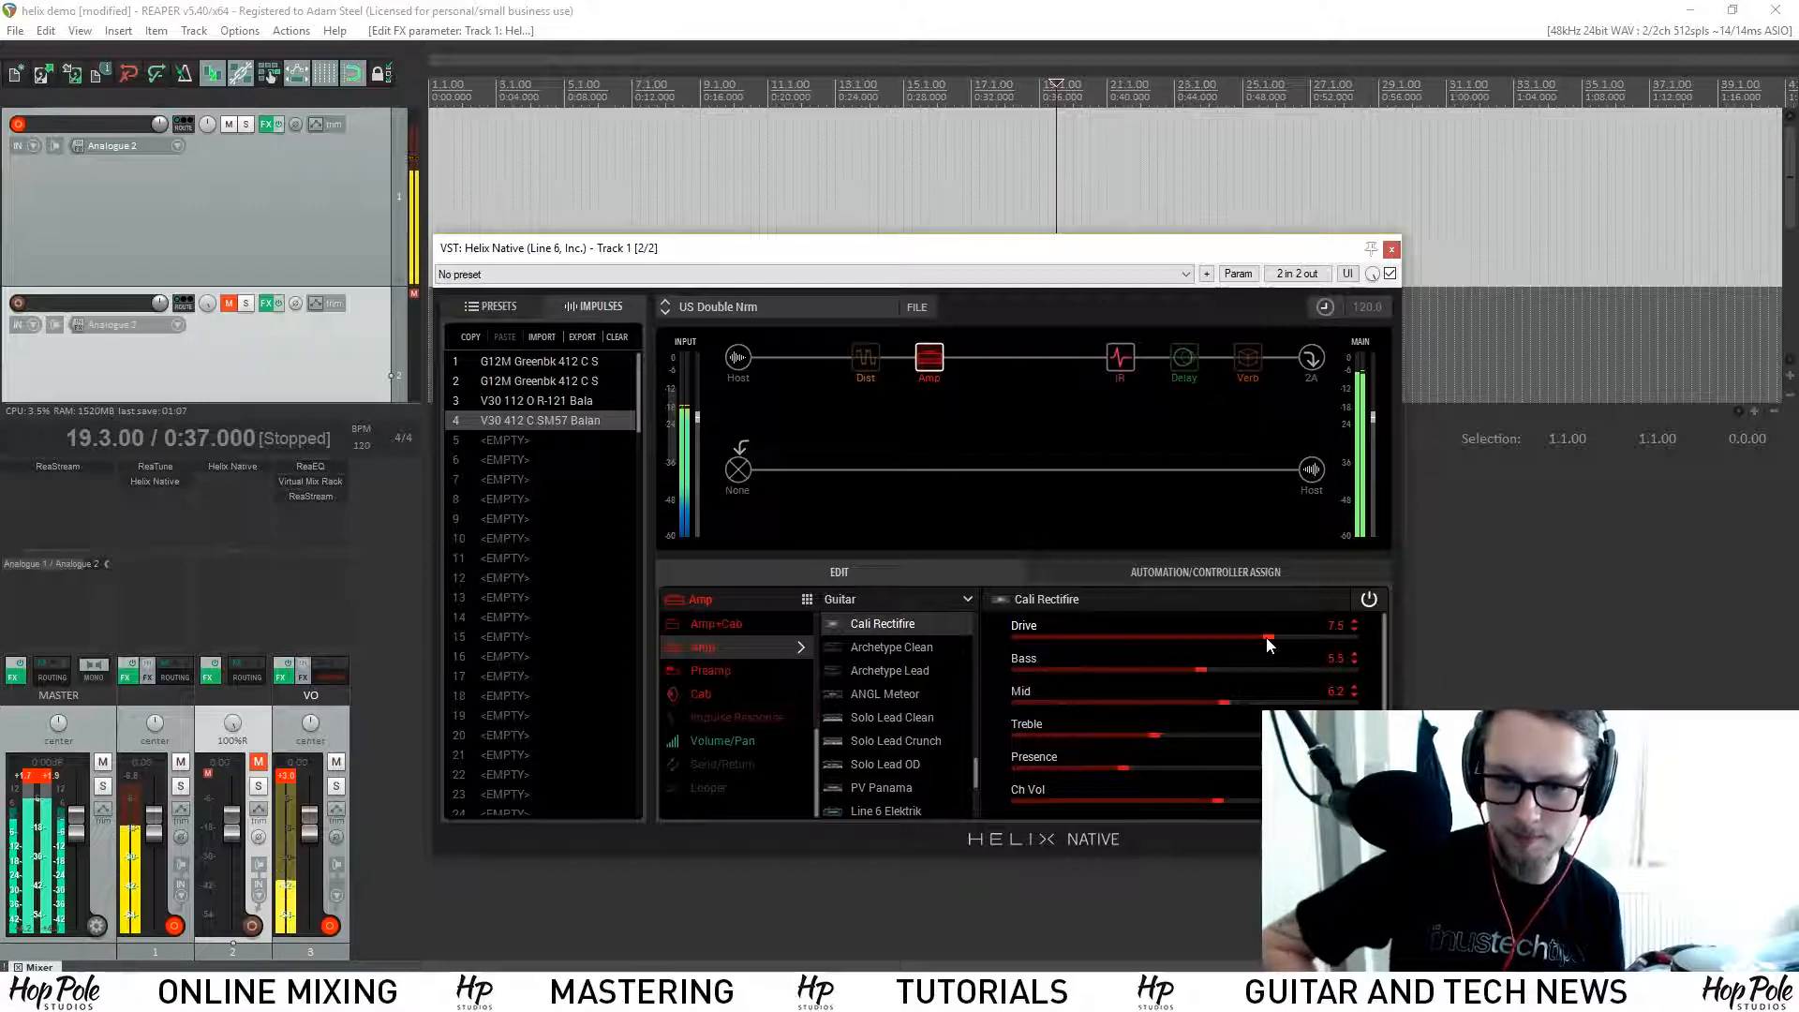
Step: Raise the Cali Rectifire's Presence and audition the amp with the new setting
left_click(1232, 766)
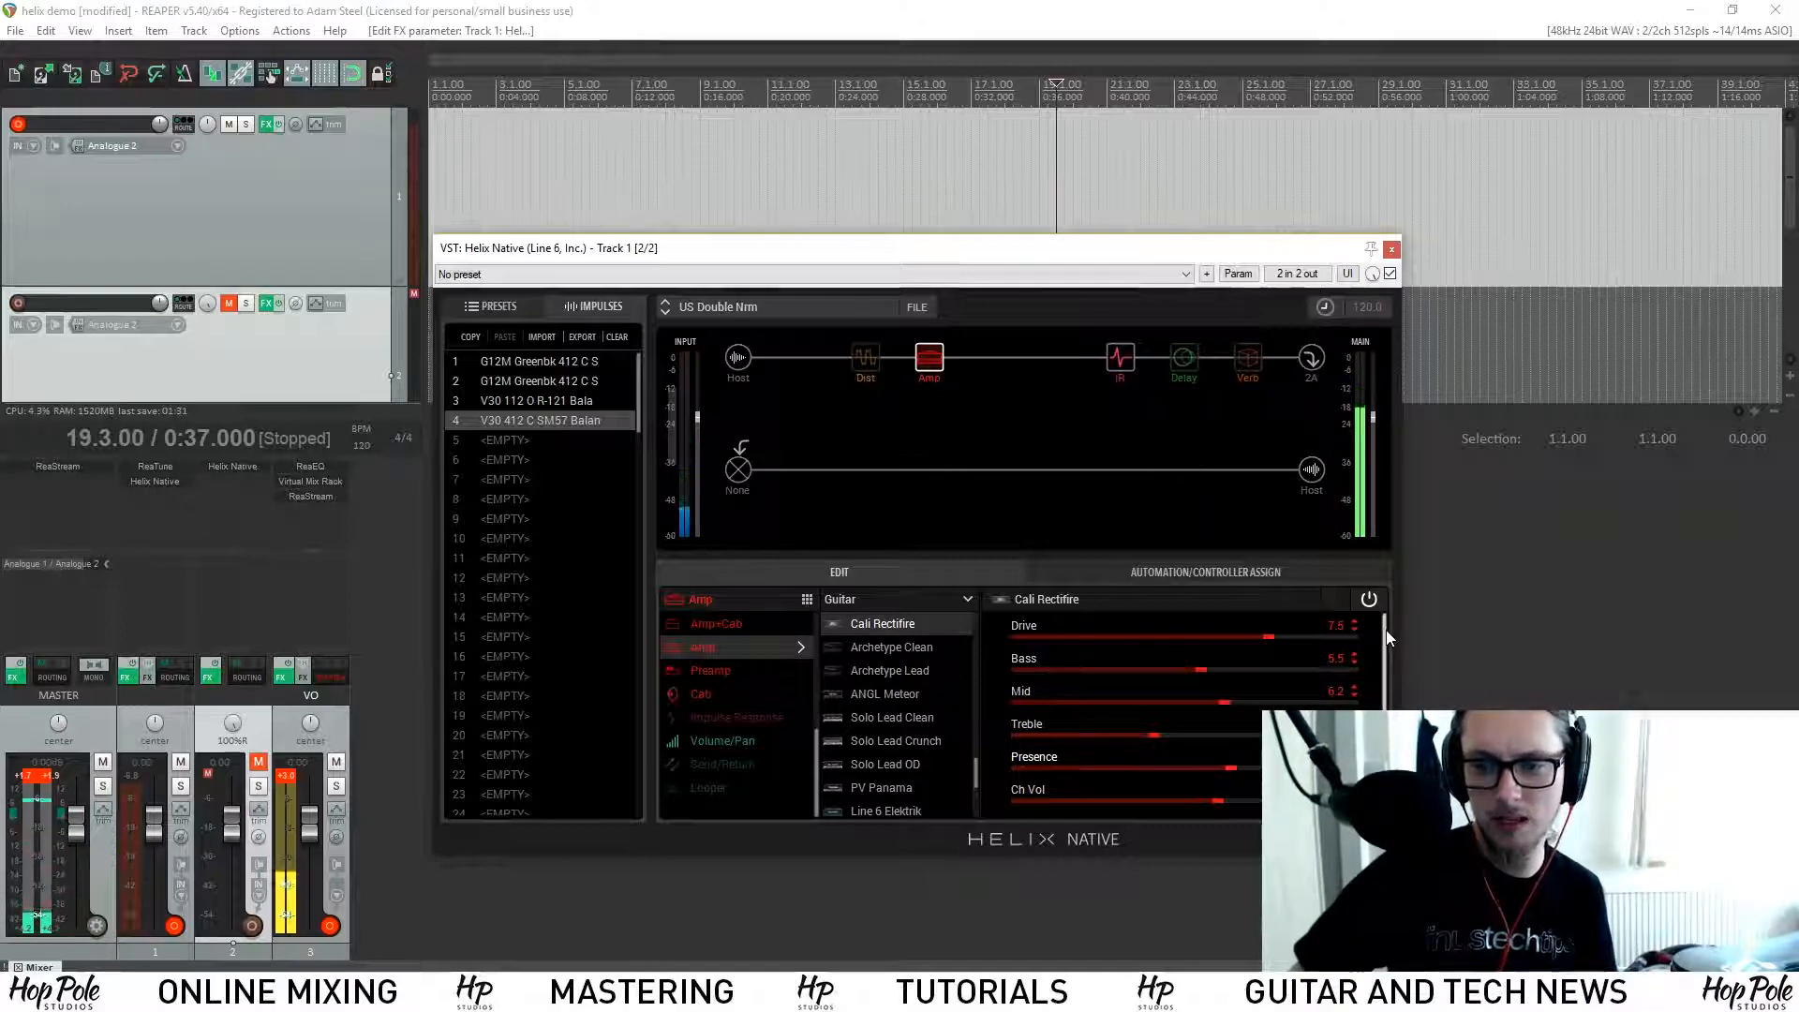
mouse_move(1386, 628)
left_mouse_down()
mouse_move(1389, 705)
mouse_move(1387, 630)
left_mouse_up()
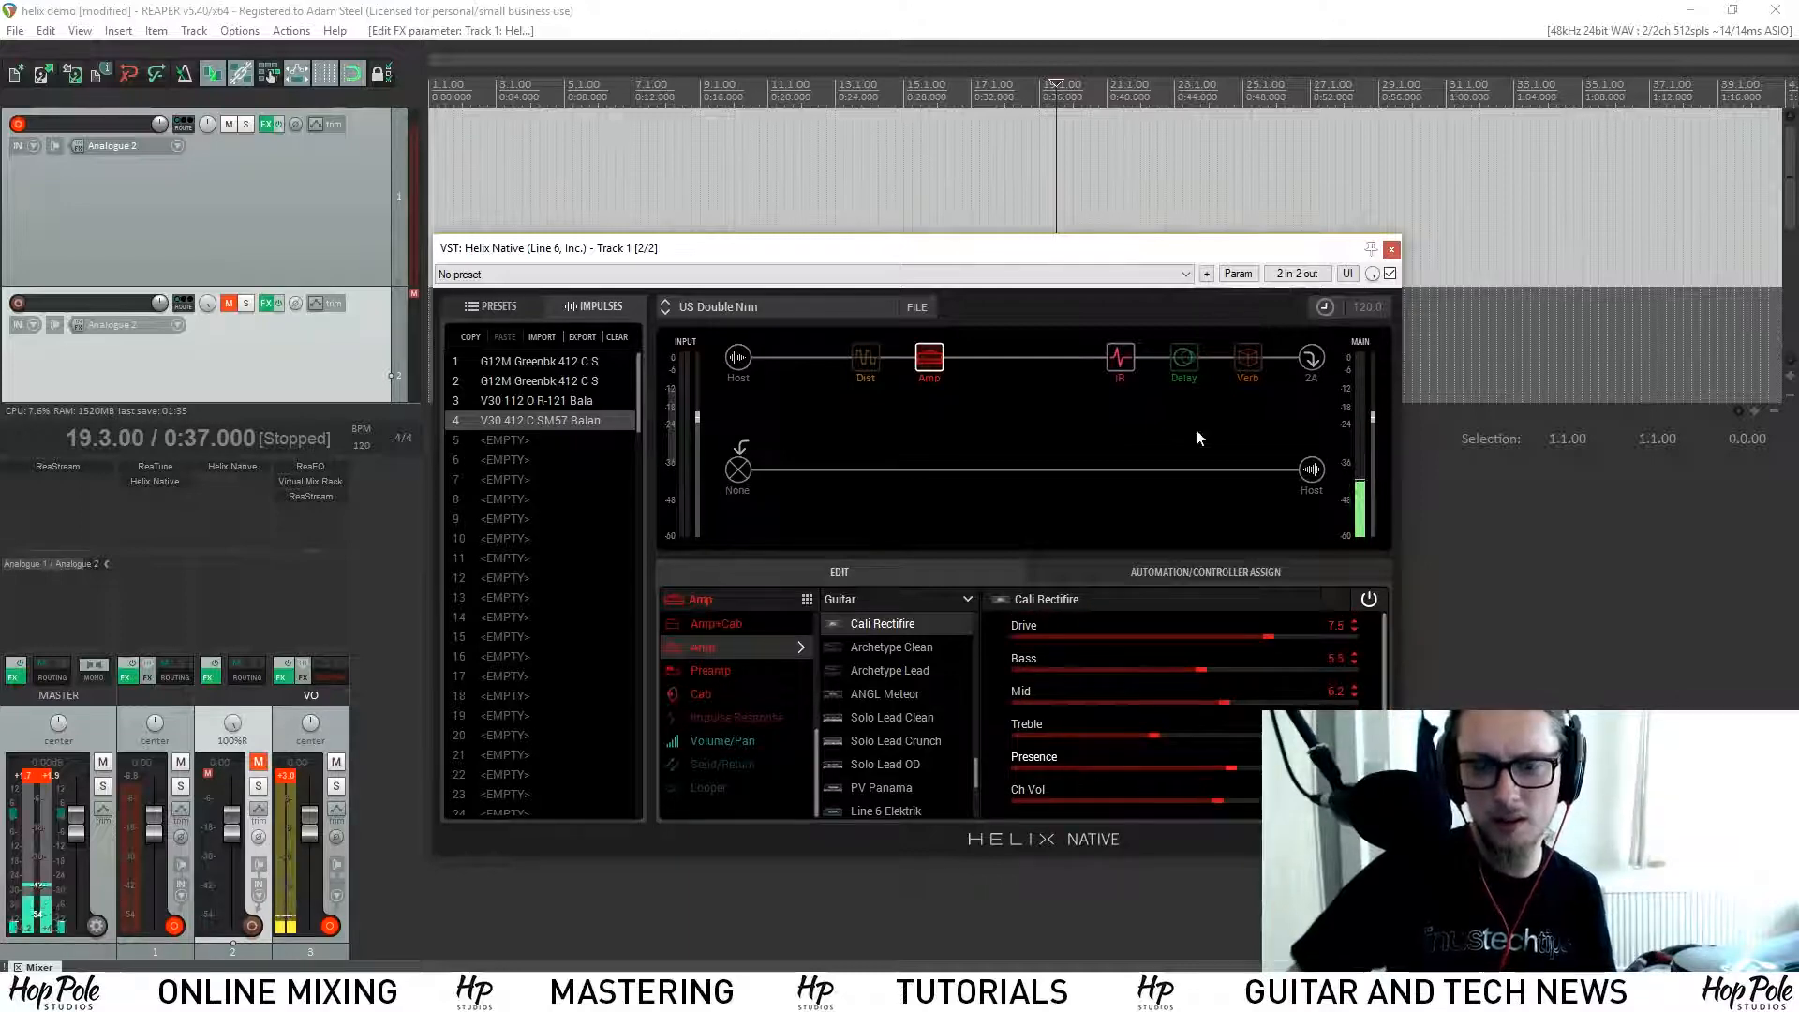
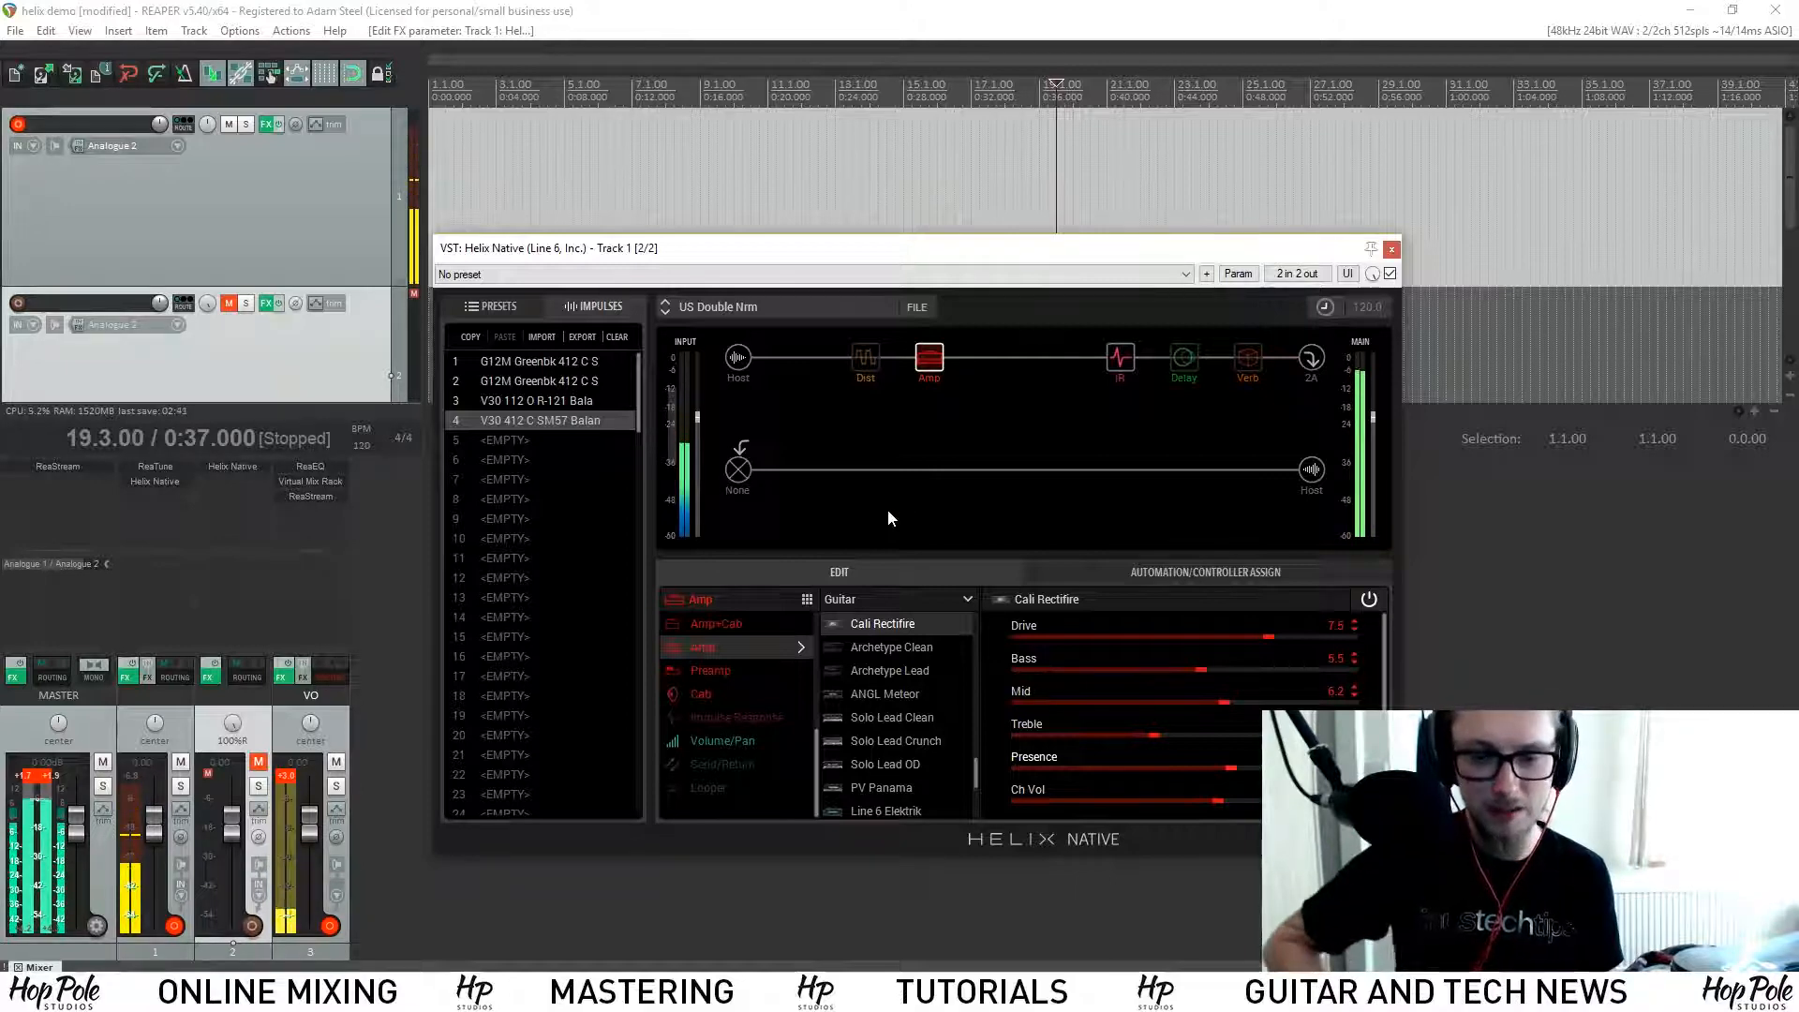
Step: Audition the Archetype Clean, and switch to the Archetype Lead with Drive 7.1, Mid 6.4 and a raised Presence
scroll(918, 721, "down", 4)
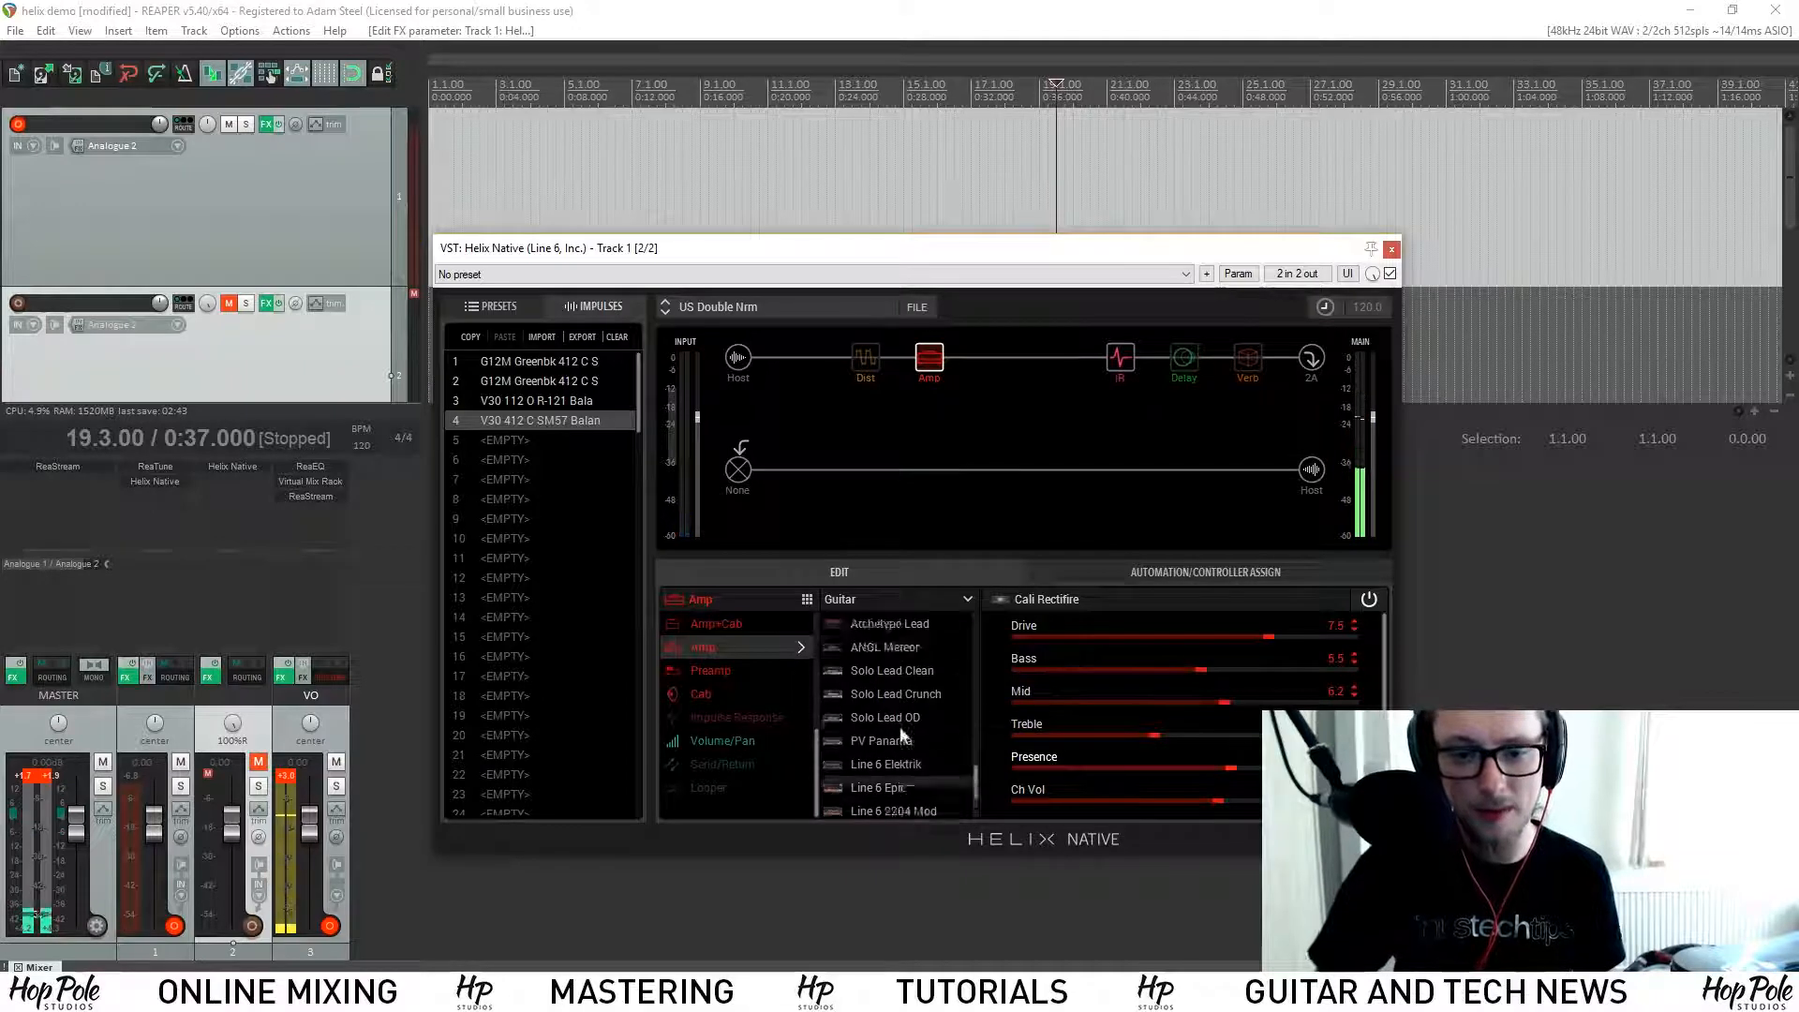
scroll(907, 717, "up", 5)
left_click(901, 669)
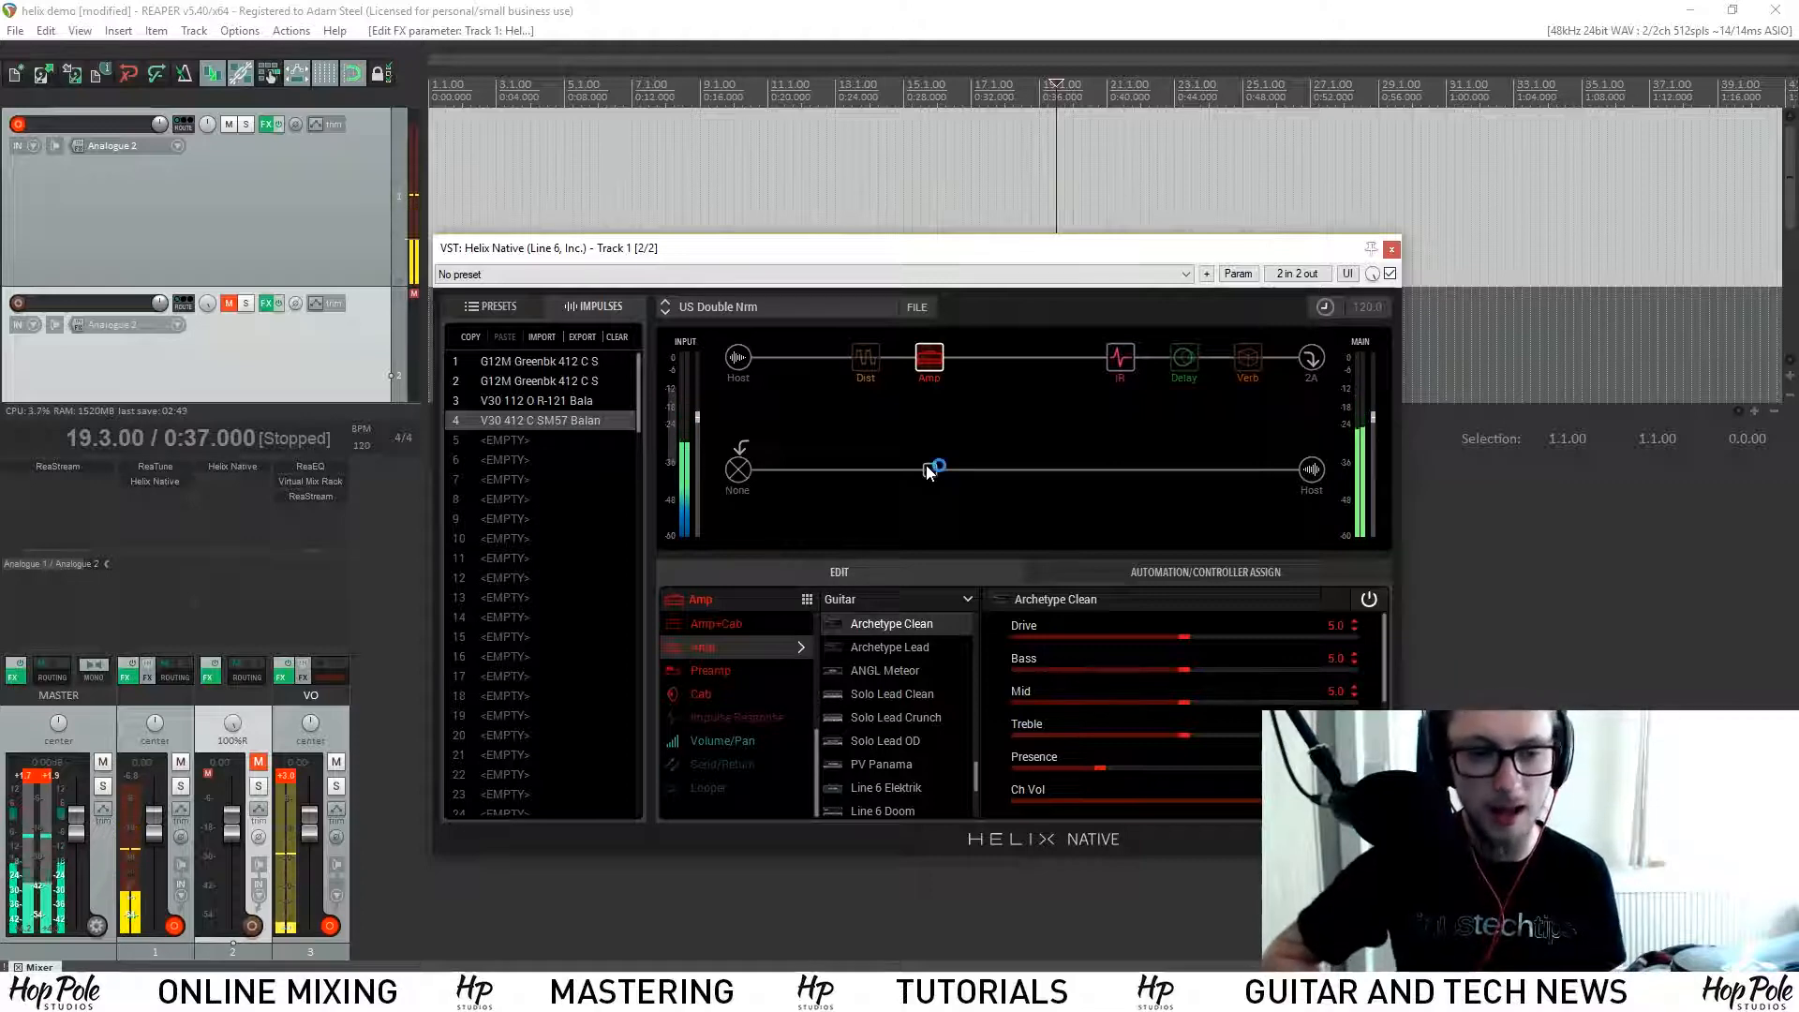
left_click(860, 649)
left_click_drag(1212, 654, 1299, 709)
left_click(1201, 767)
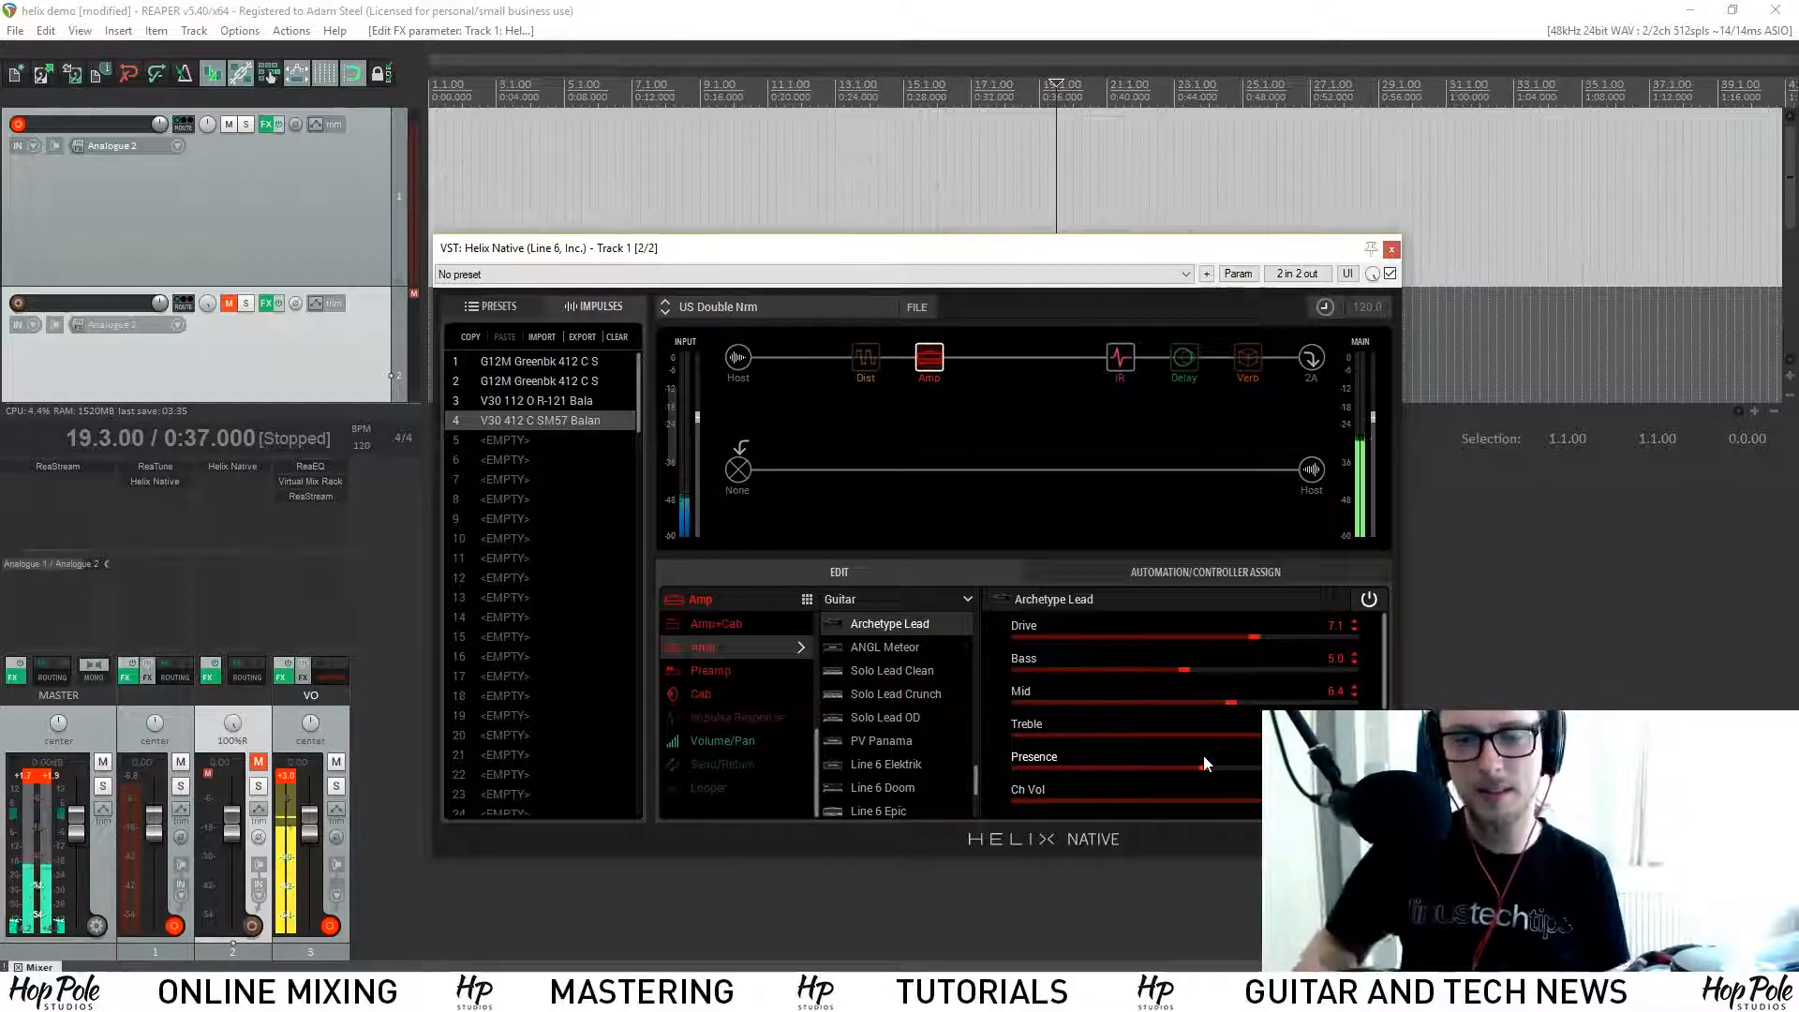
Step: Audition the ANGL Meteor, Solo Lead Clean, Solo Lead Crunch, Solo Lead OD and PV Panama amp models in turn
scroll(937, 740, "up", 1)
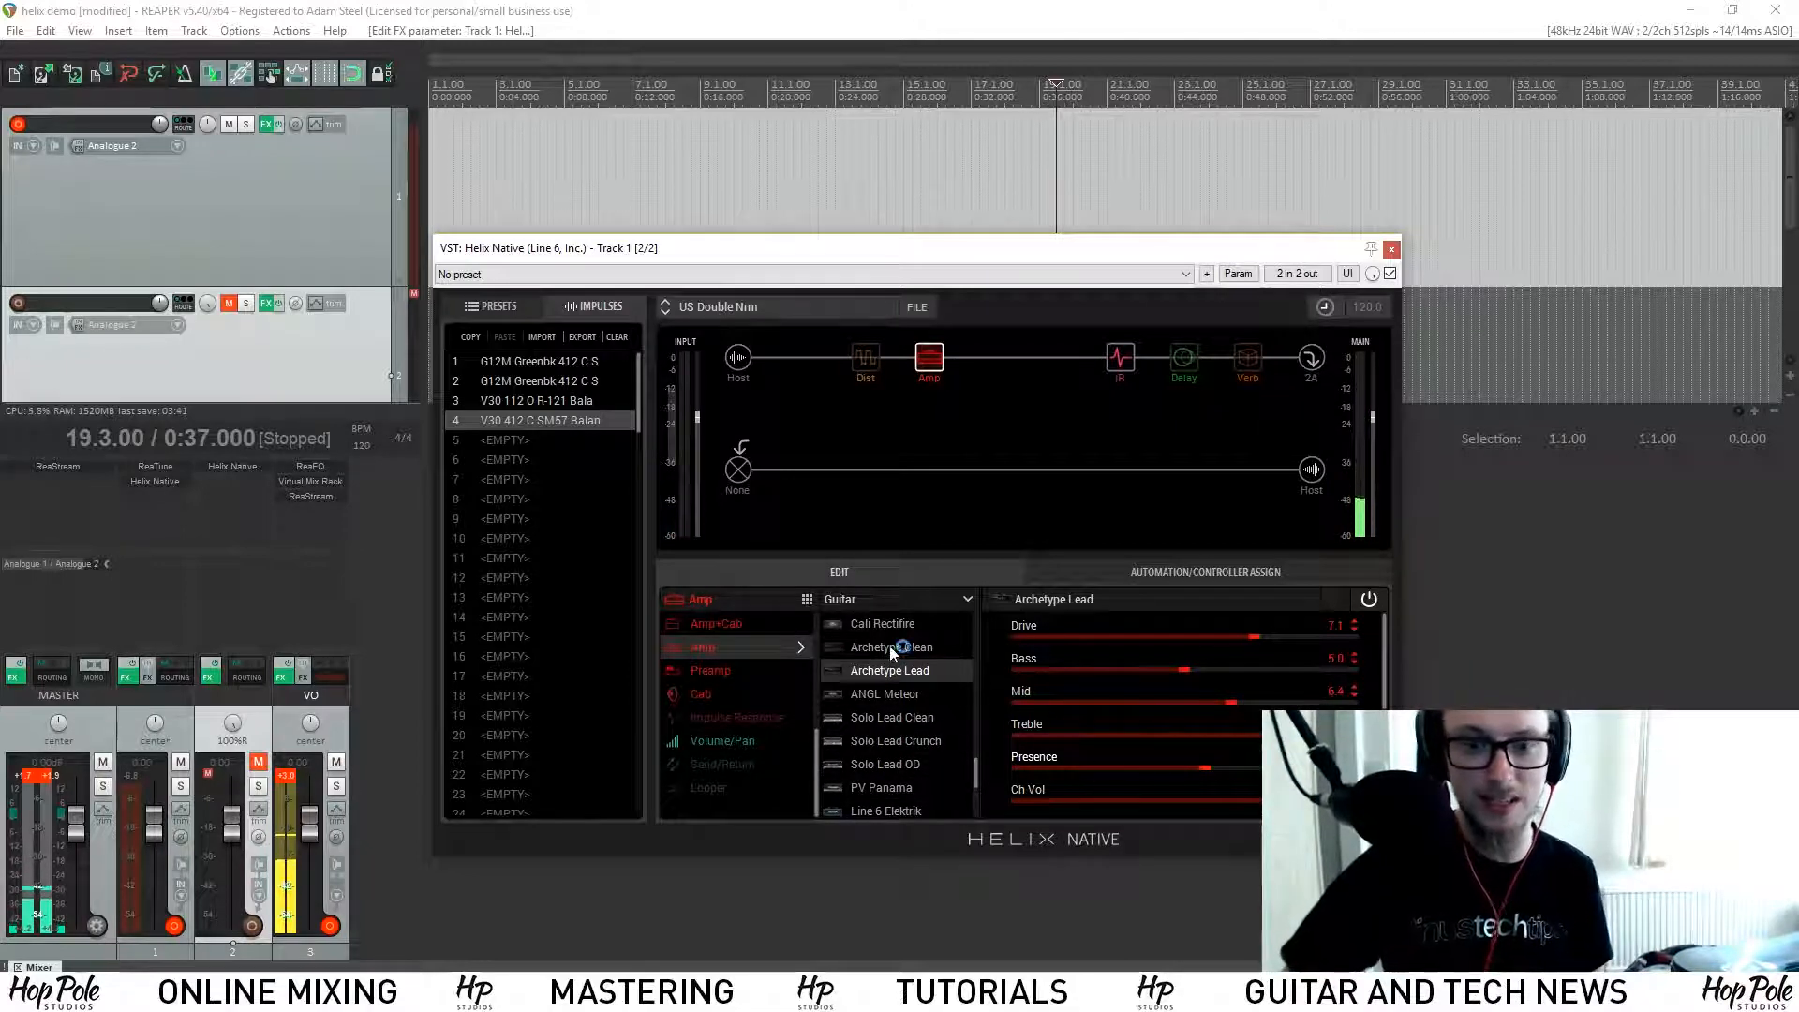
left_click(891, 695)
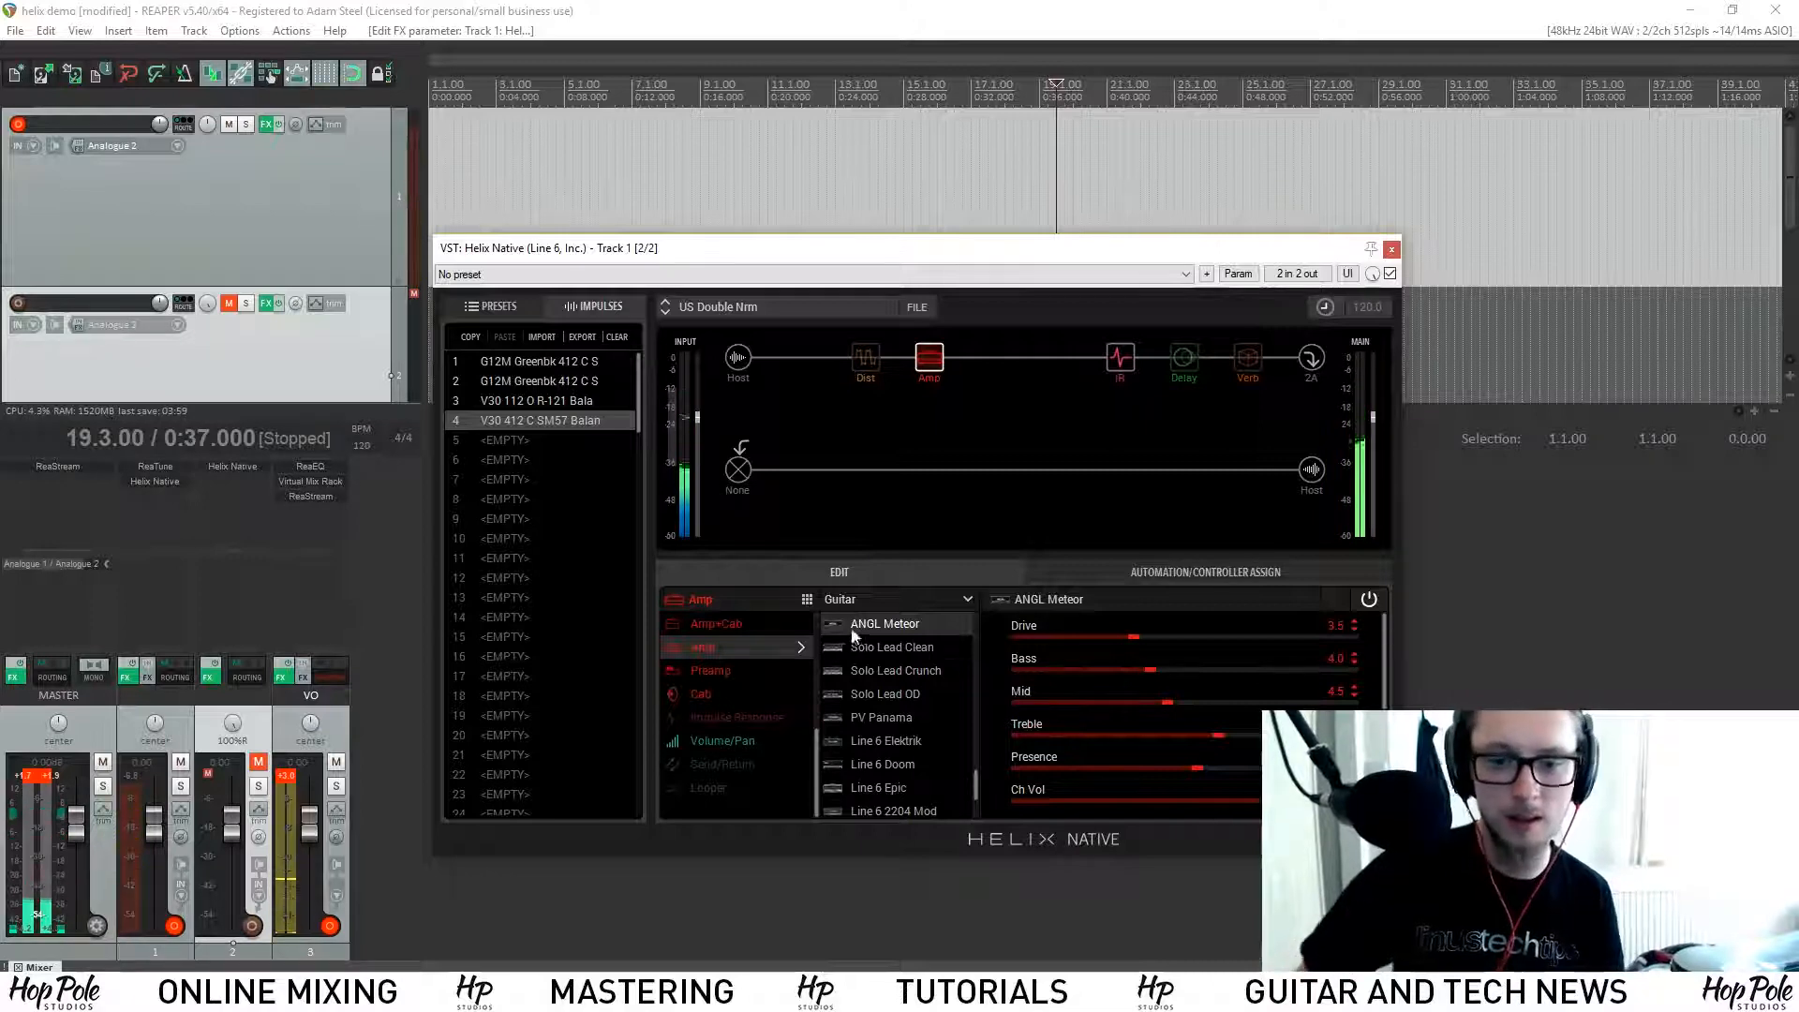
left_click(902, 648)
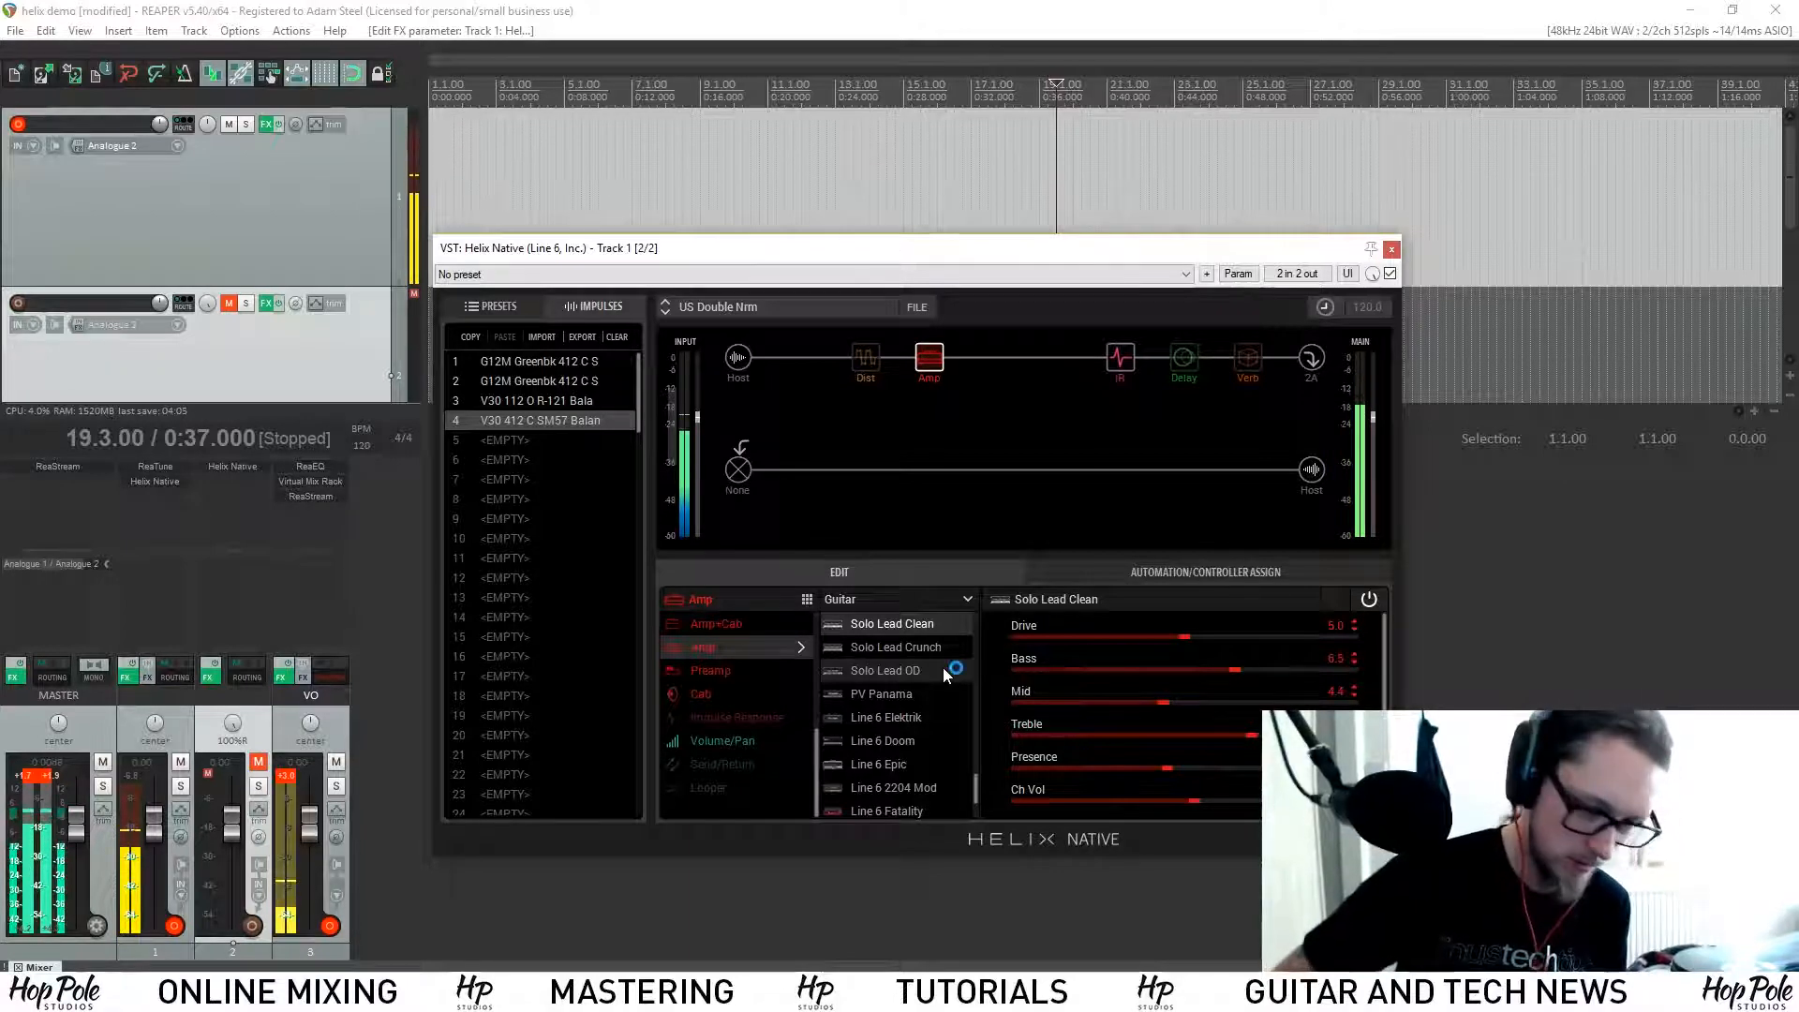
left_click(922, 646)
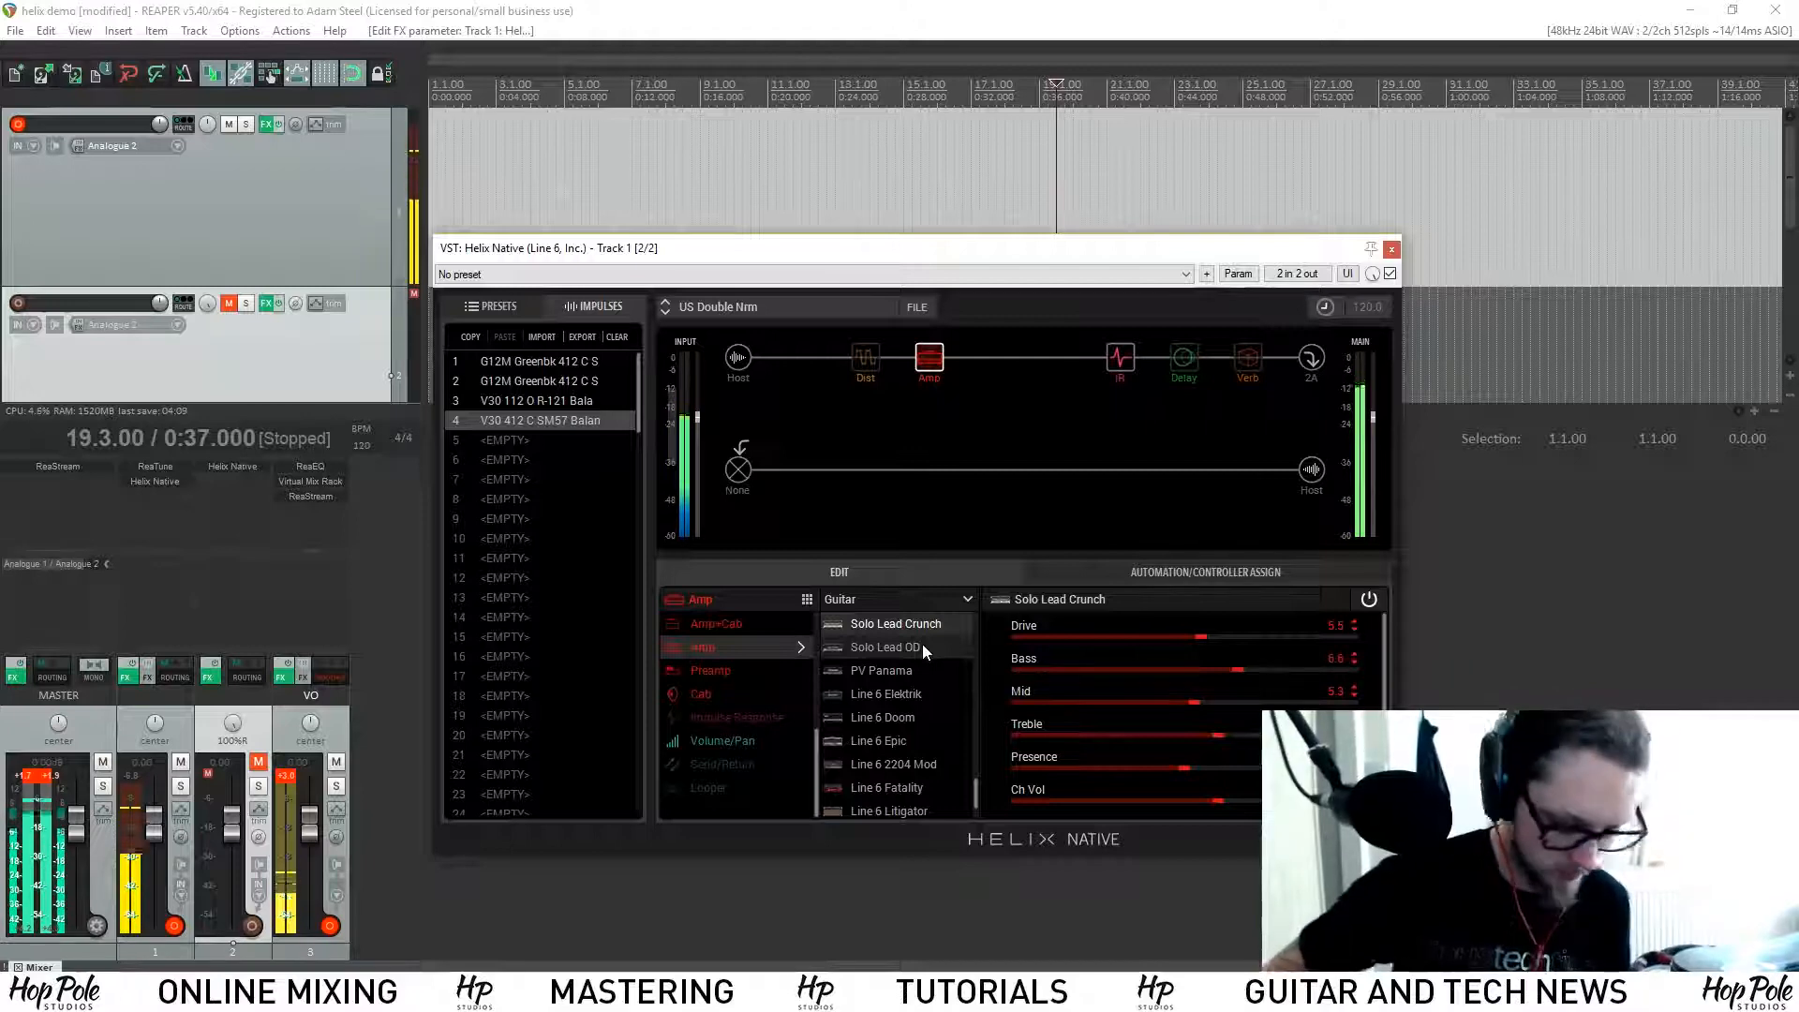
left_click(922, 646)
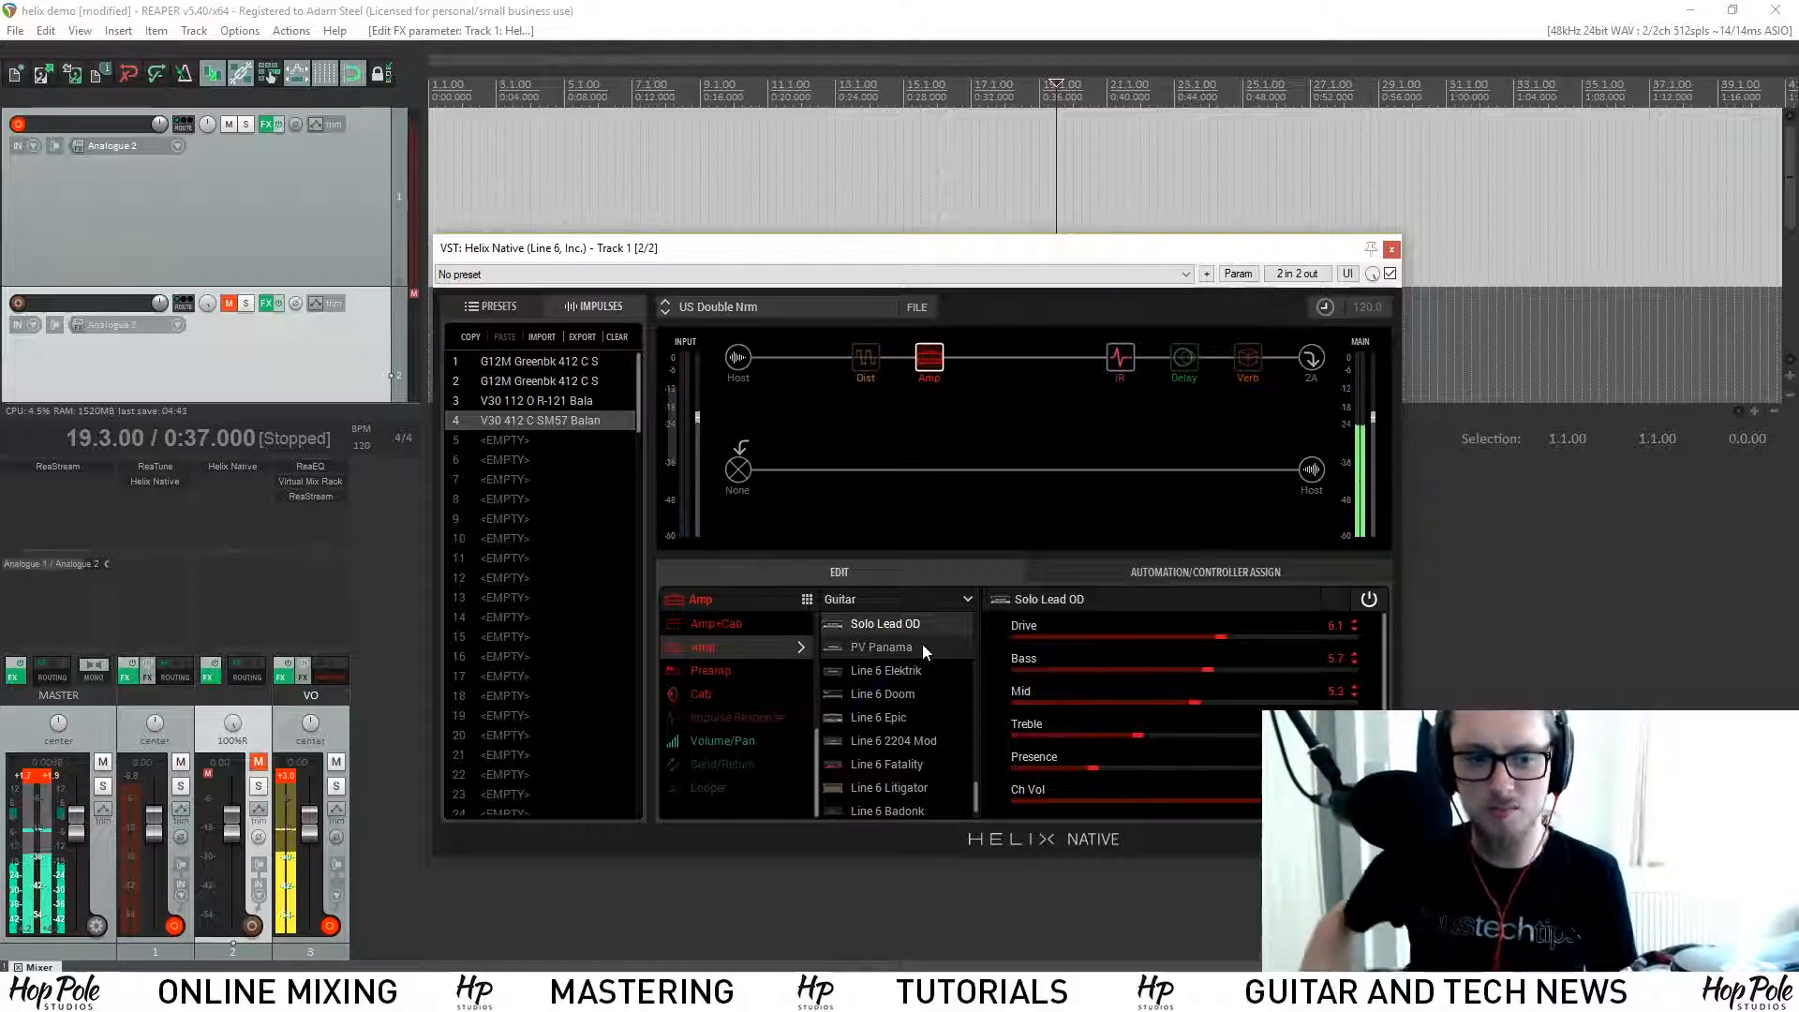
left_click(922, 646)
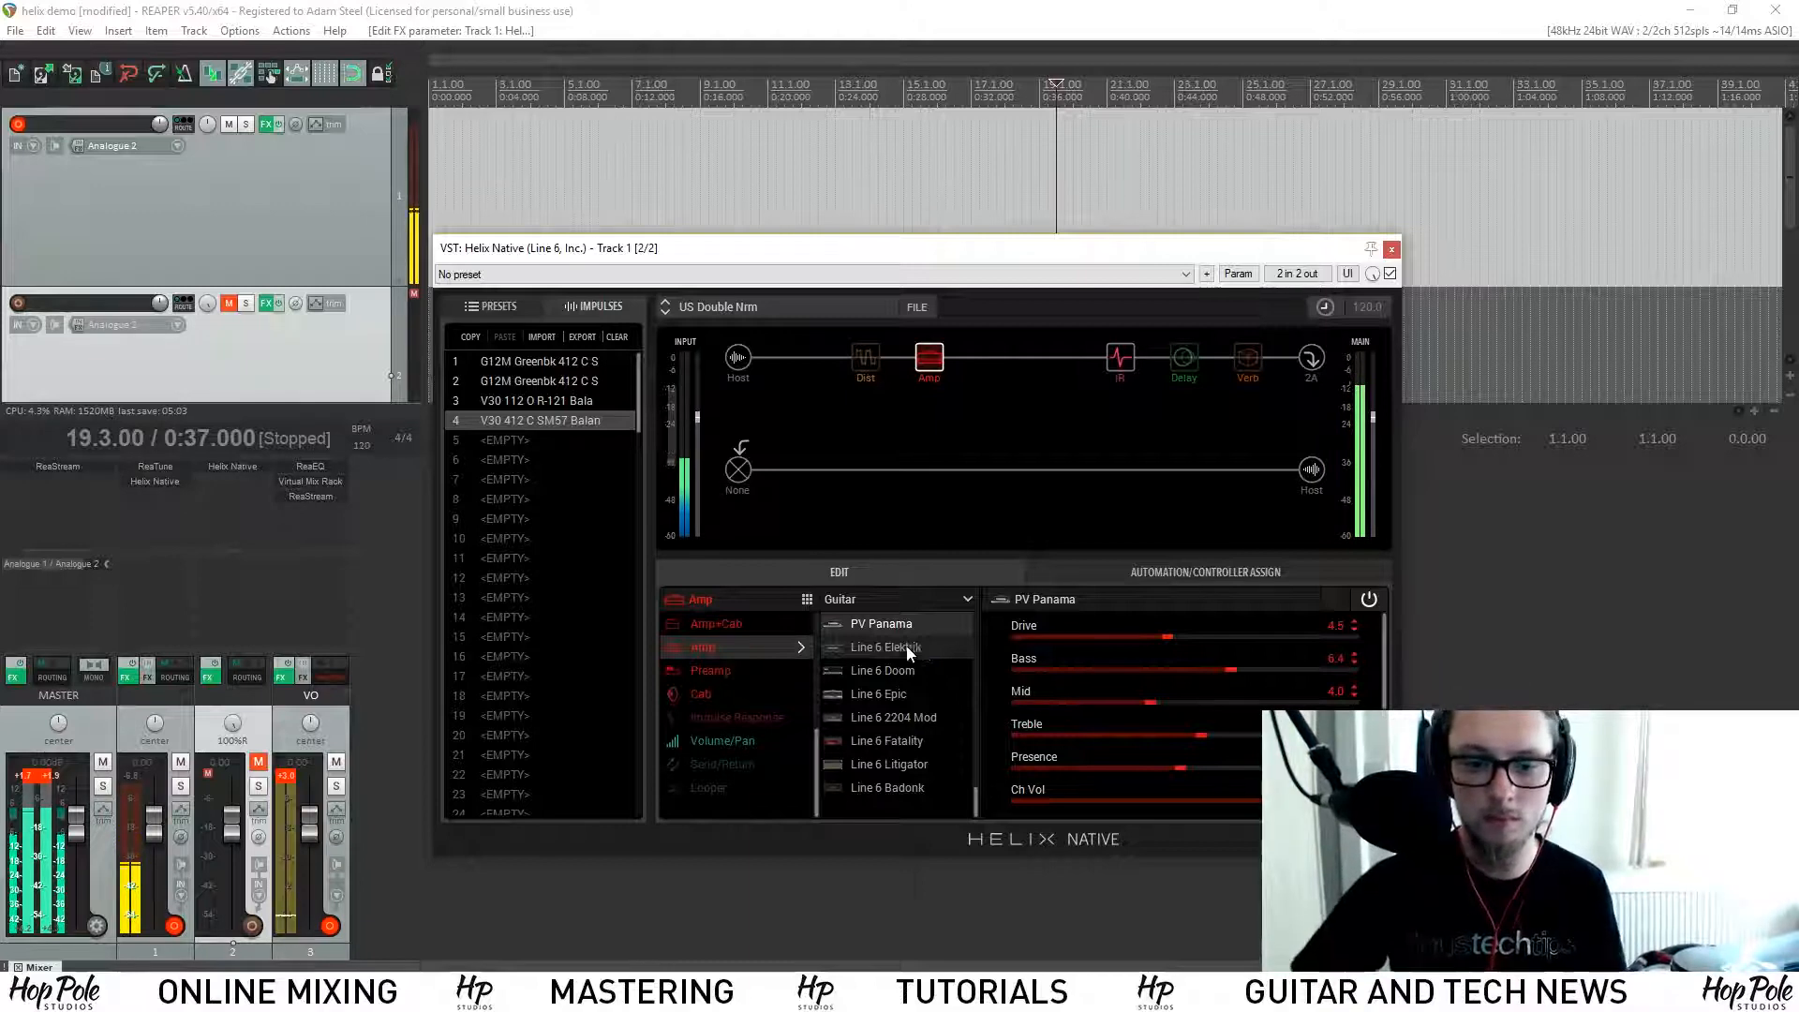
Step: Audition the Line 6 2204 Mod, Line 6 Elektrik, Line 6 Doom and Line 6 Epic amp models in turn
left_click(913, 648)
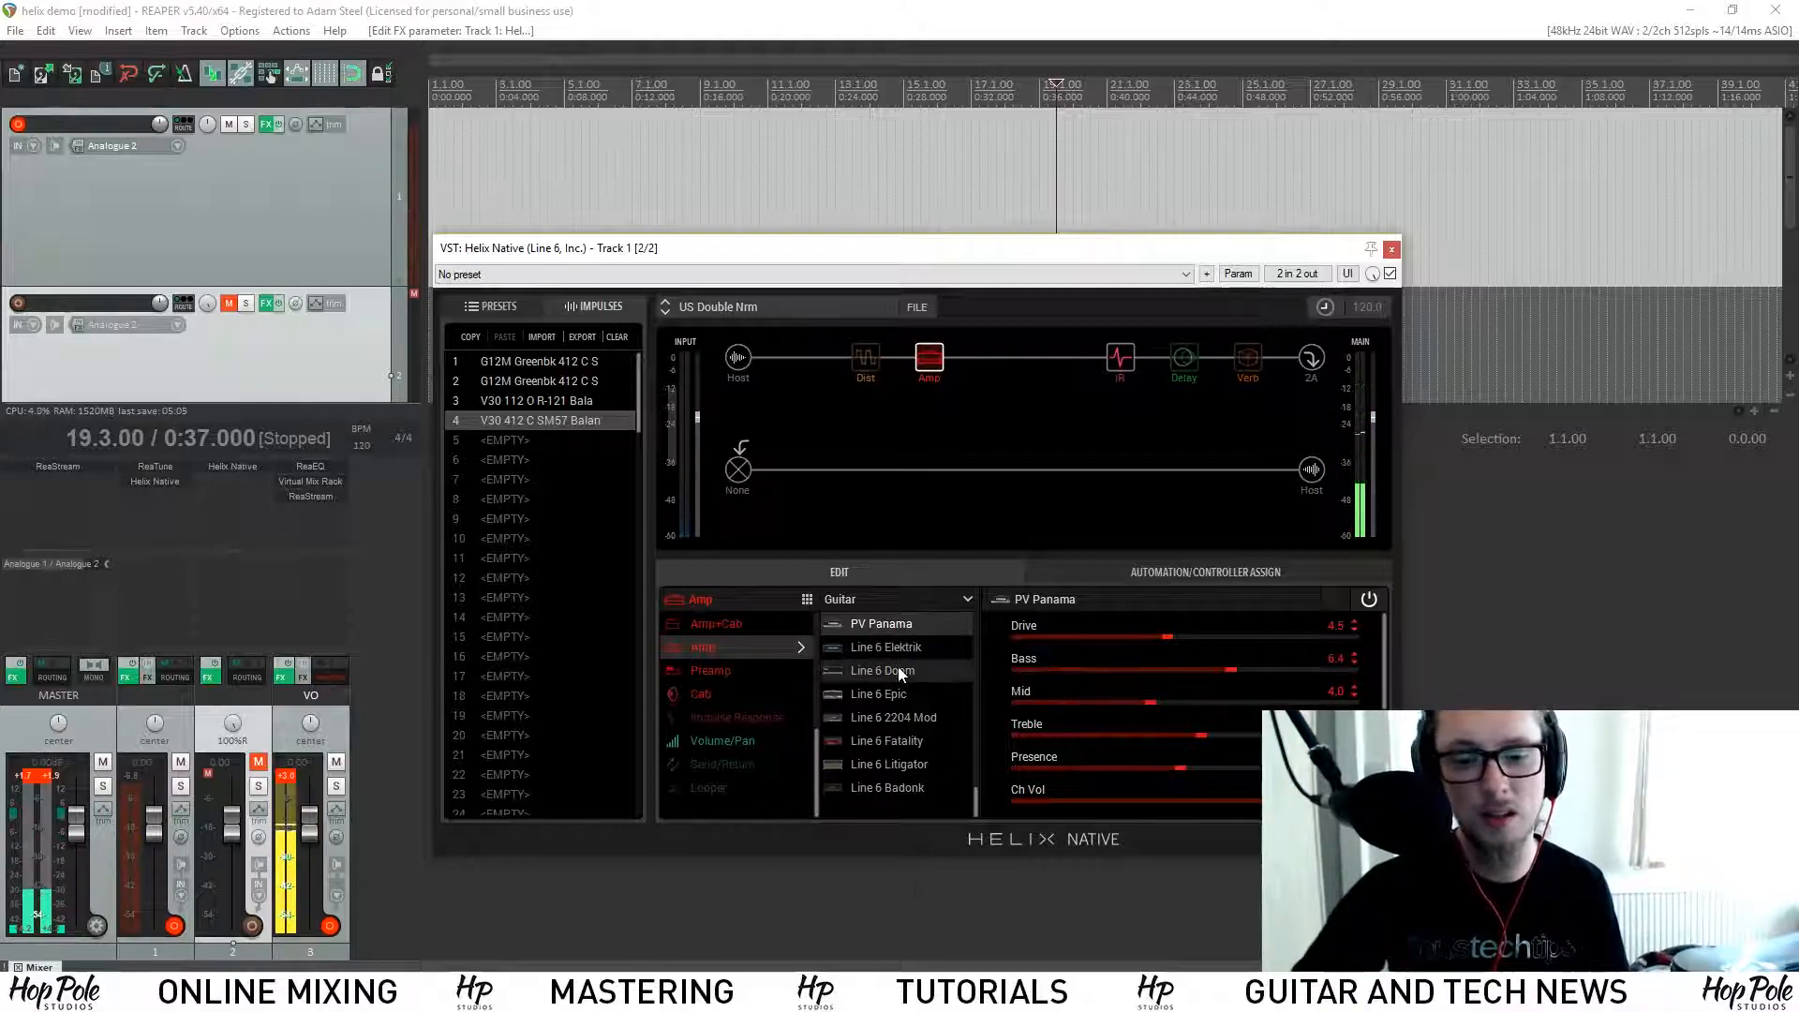
left_click(885, 719)
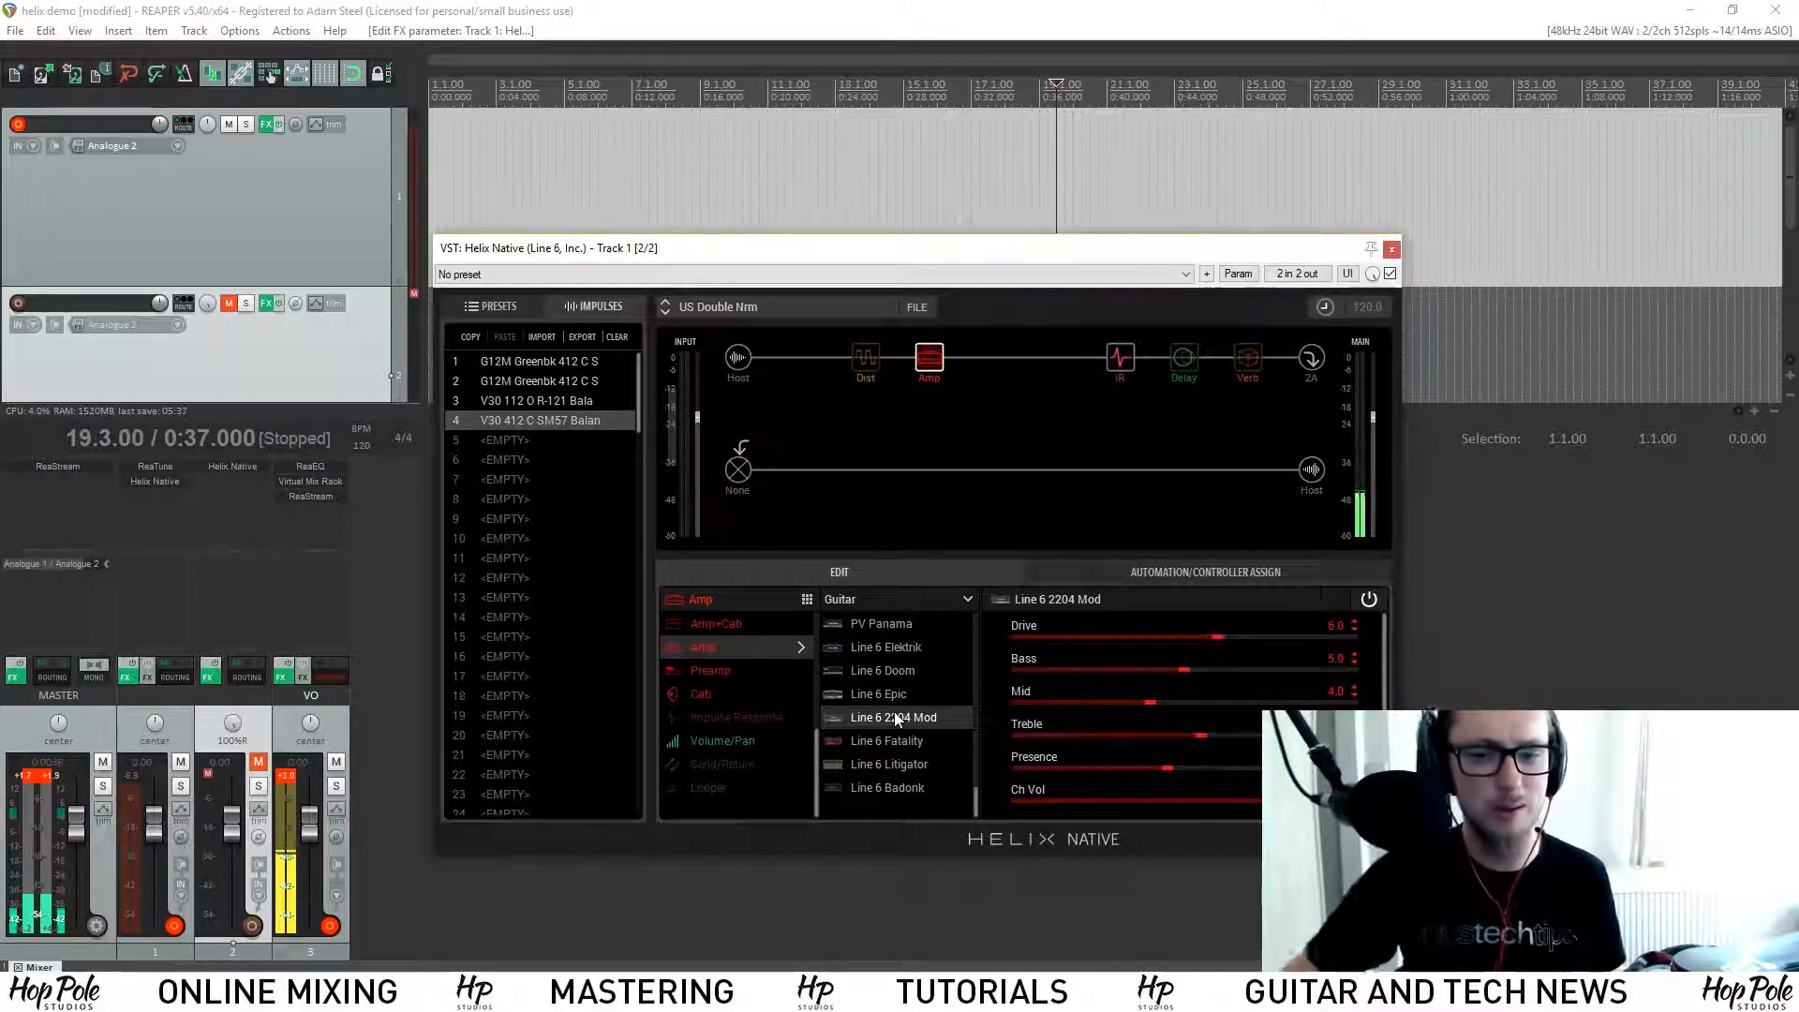
left_click(878, 647)
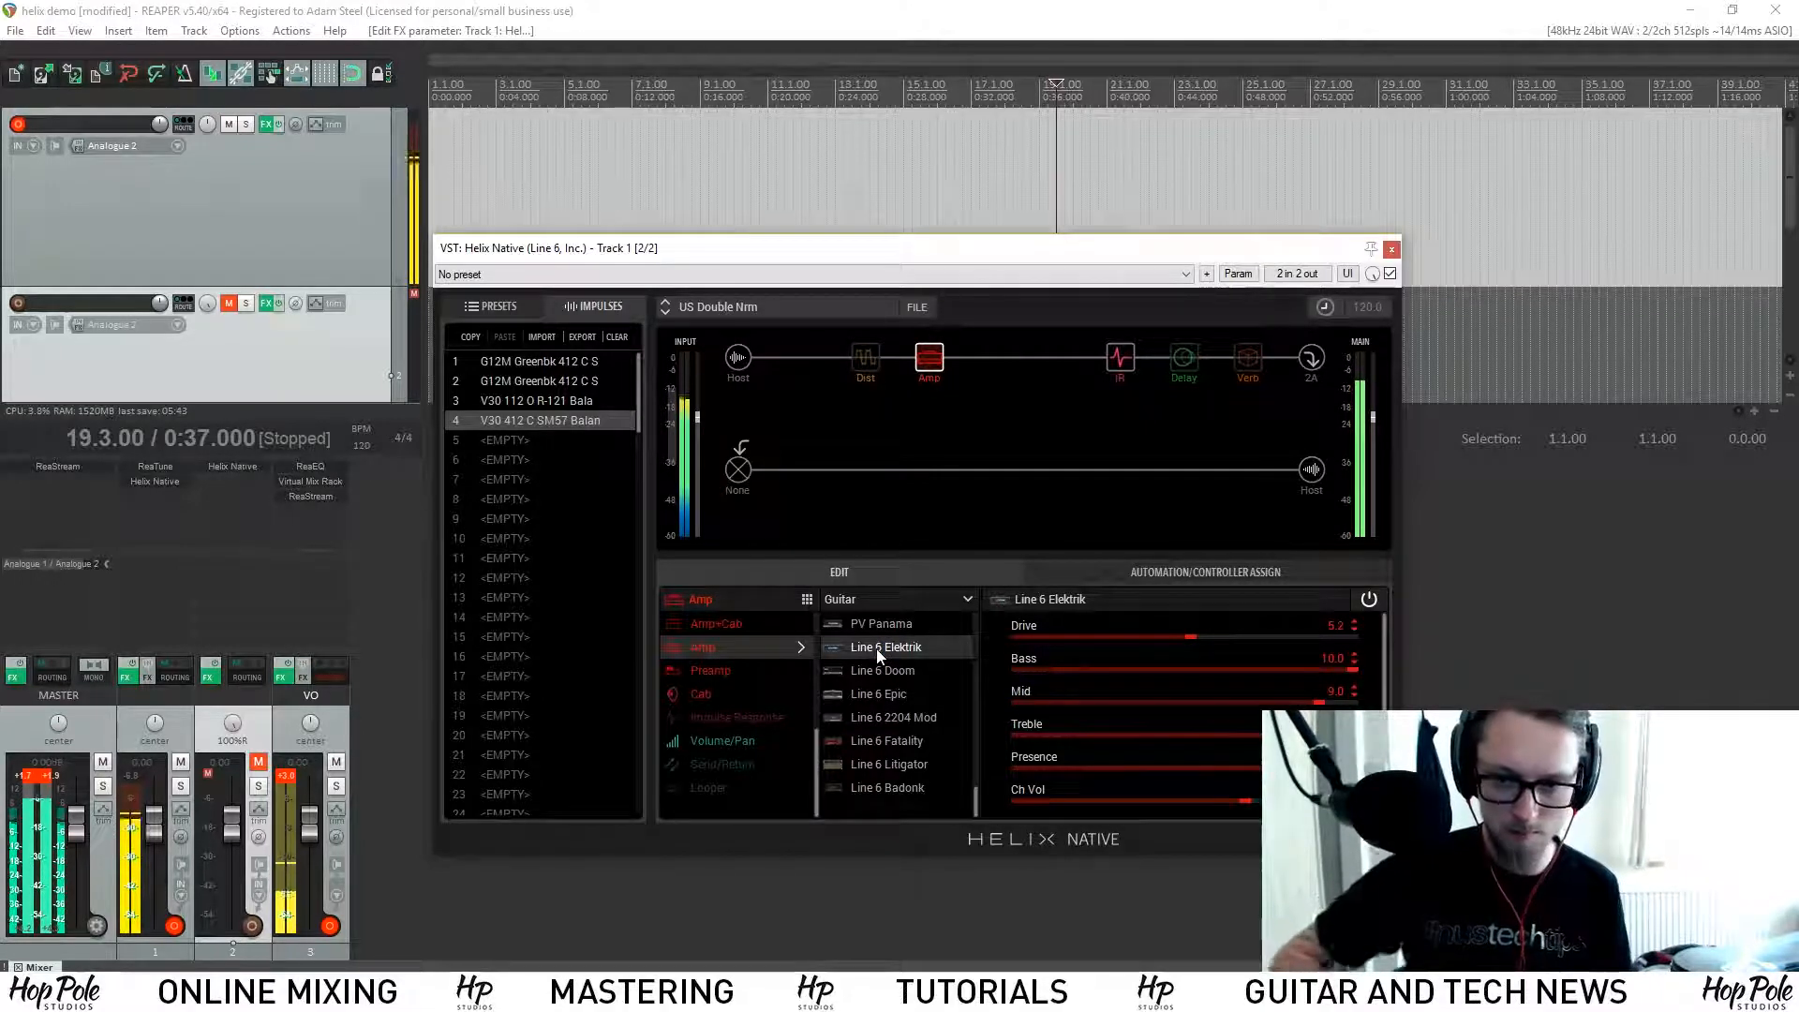
left_click(876, 670)
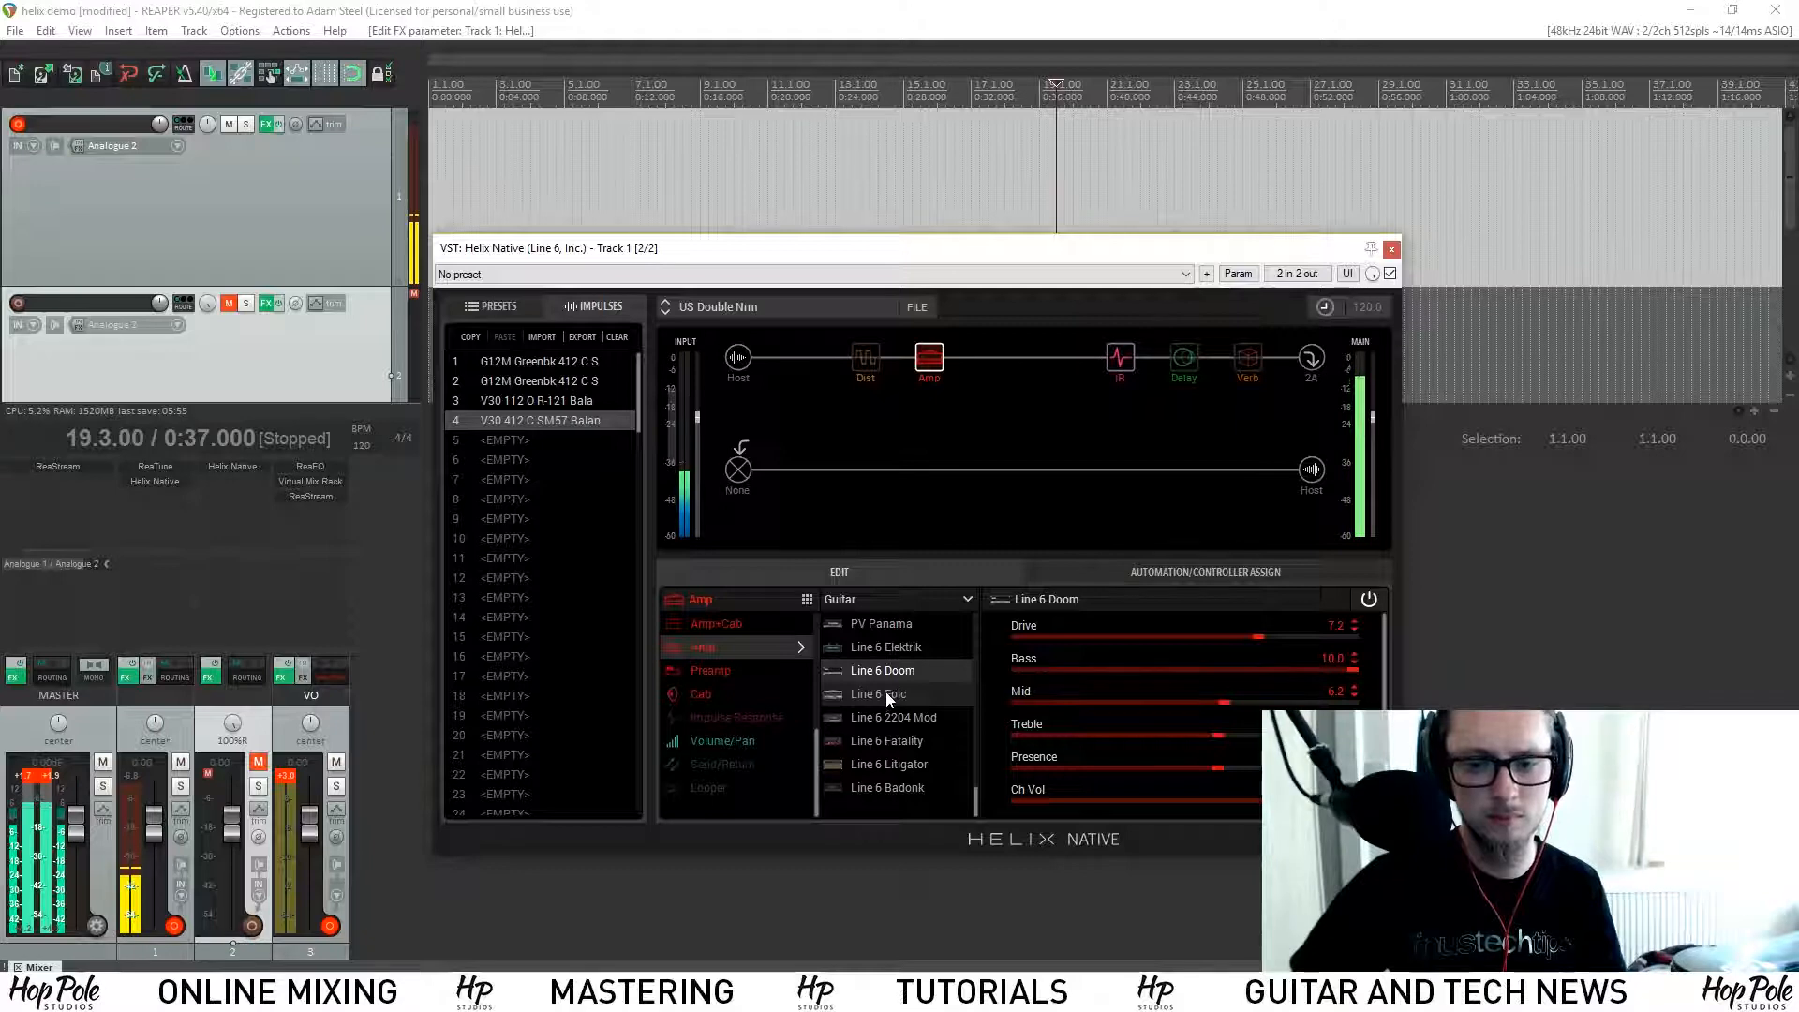
left_click(885, 693)
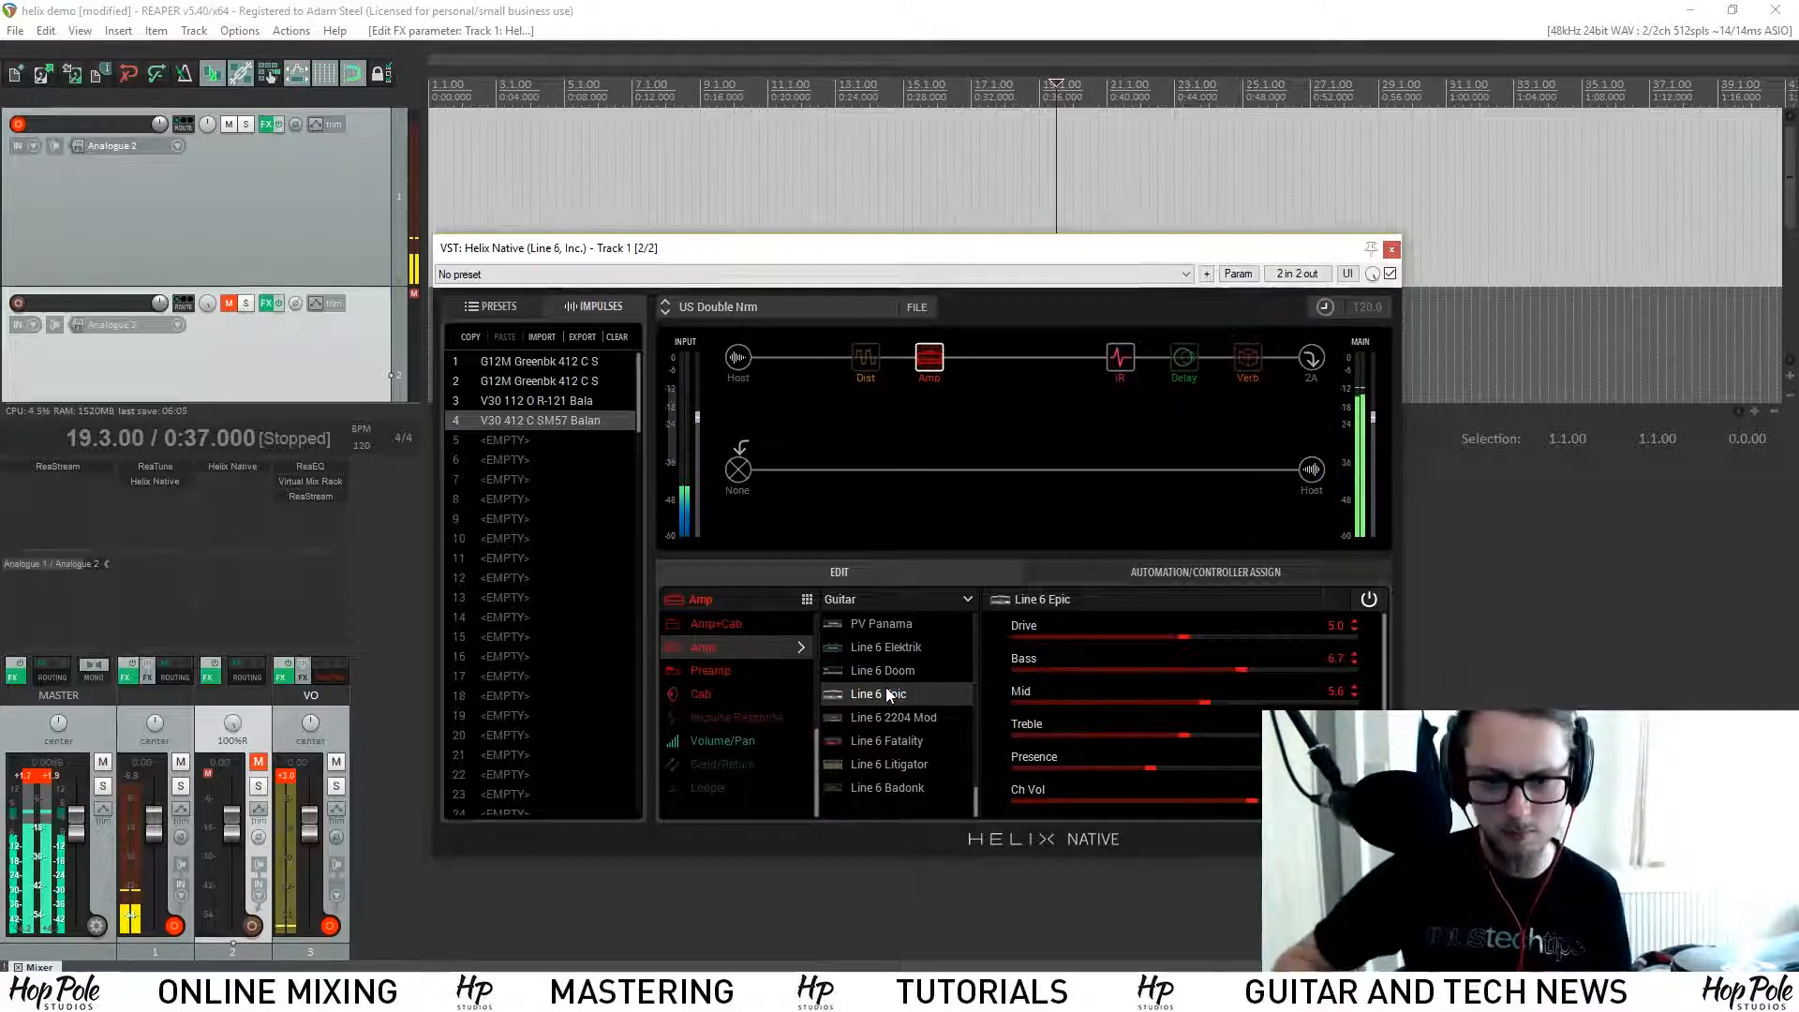
Step: Audition the Line 6 Fatality with its Bass lowered, the Line 6 Litigator and the Line 6 Badonk
left_click(861, 736)
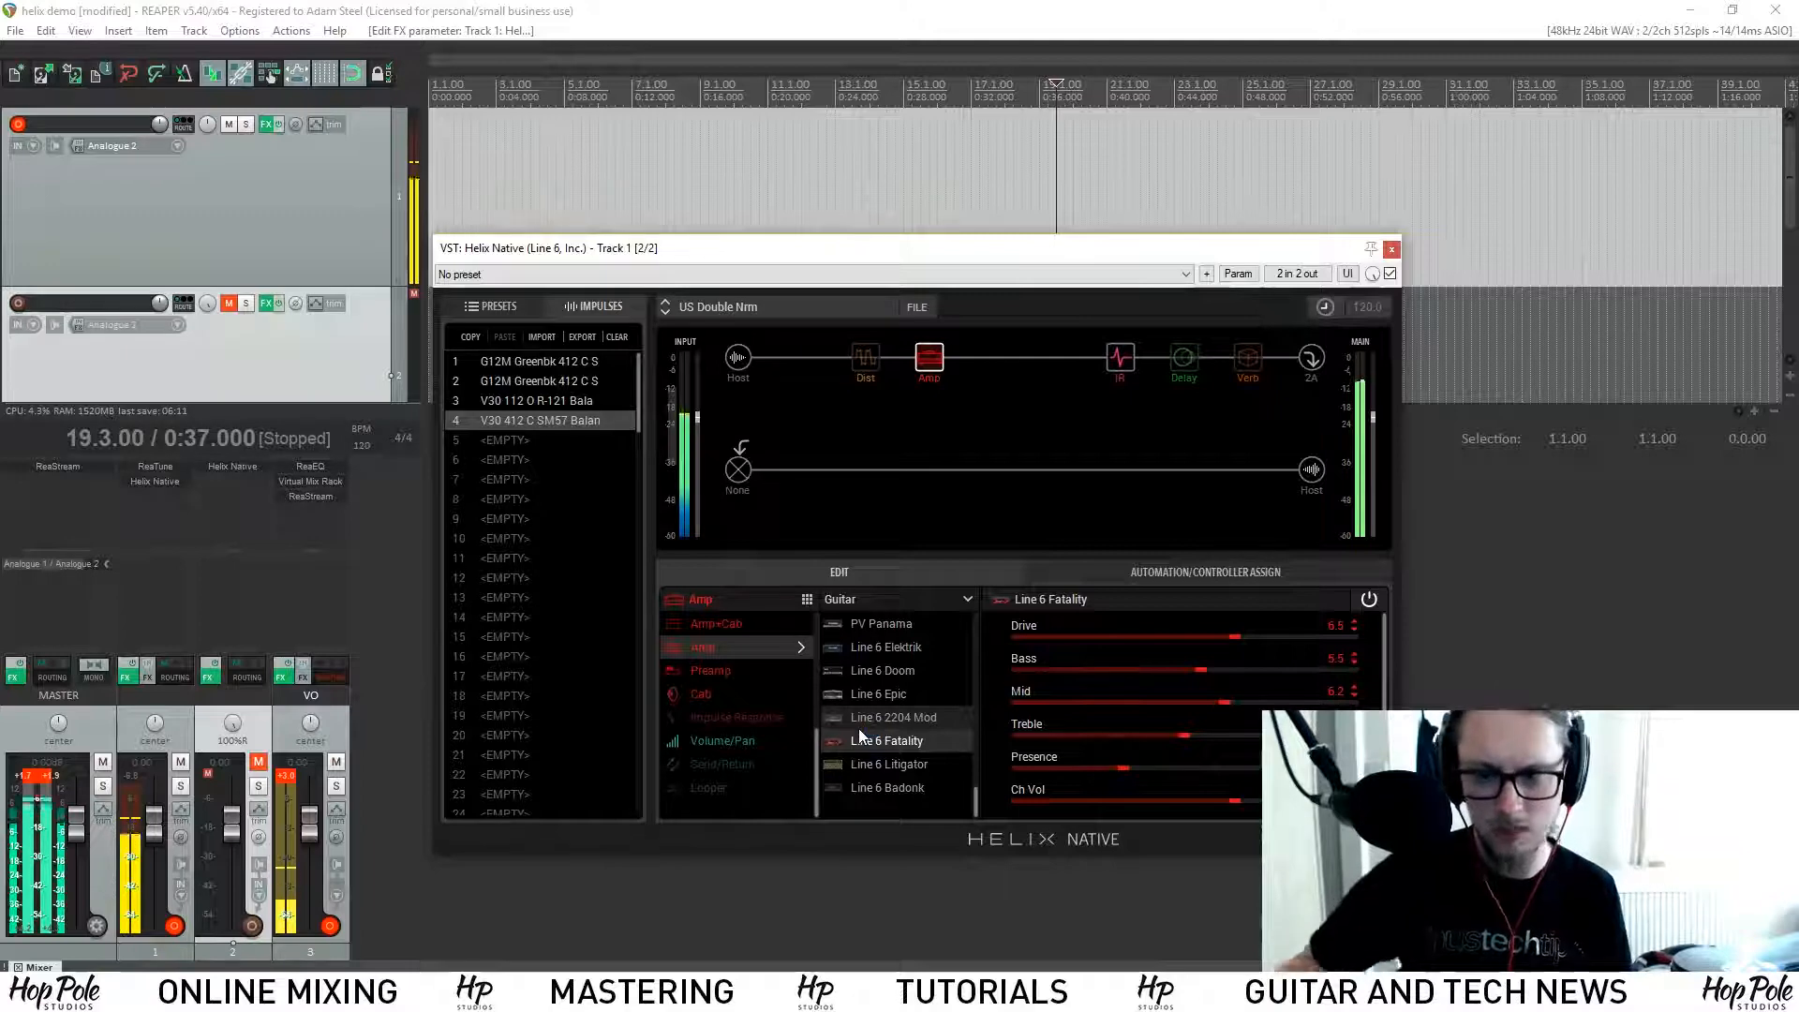
left_click(1117, 668)
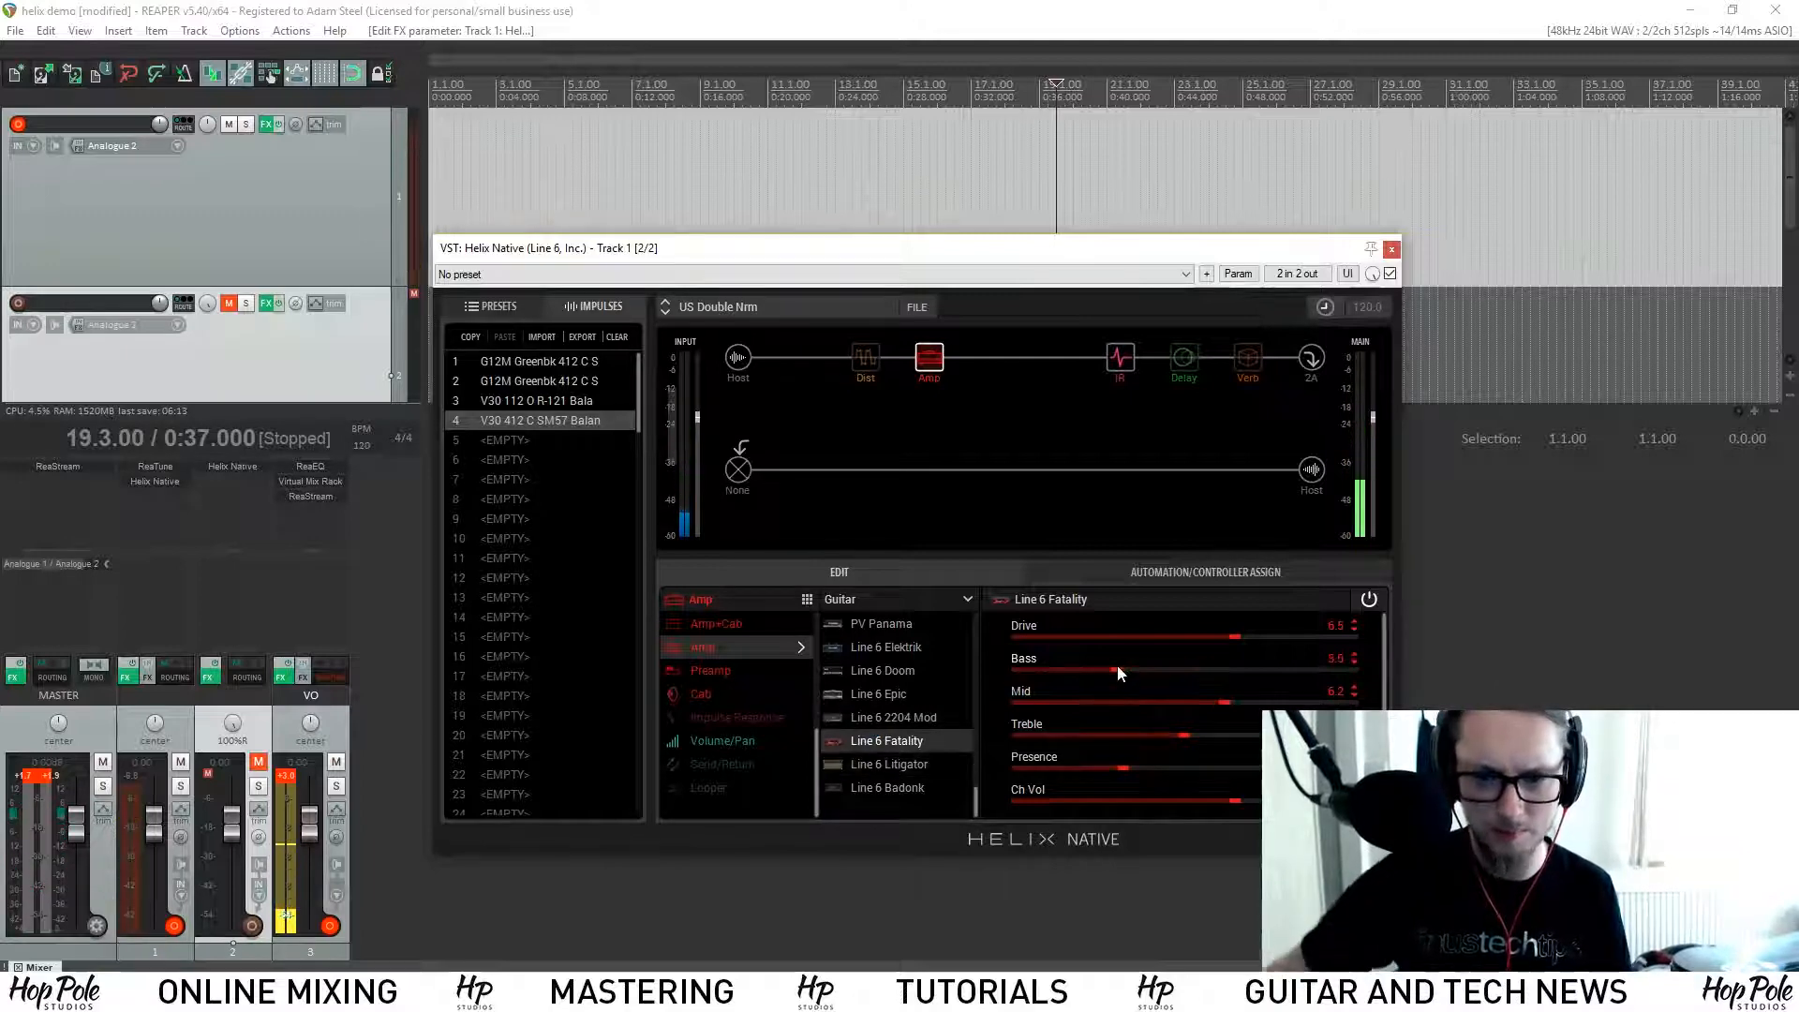
left_click(862, 767)
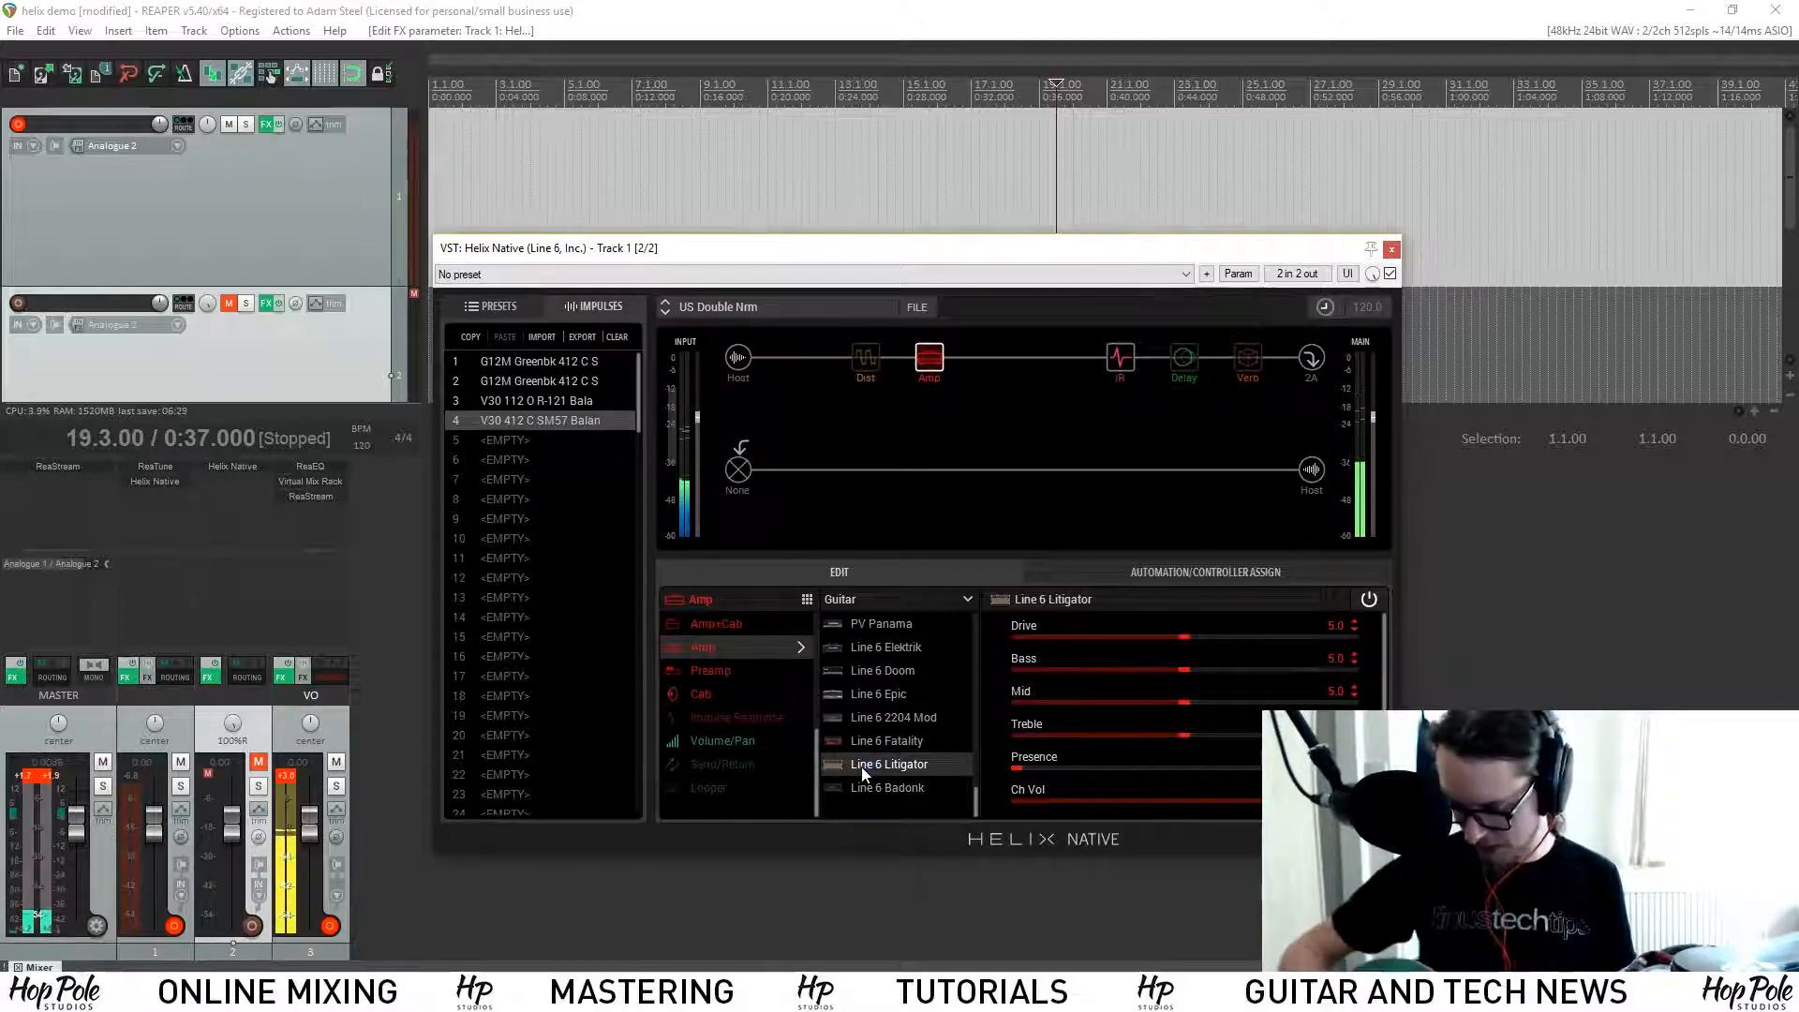
left_click(872, 785)
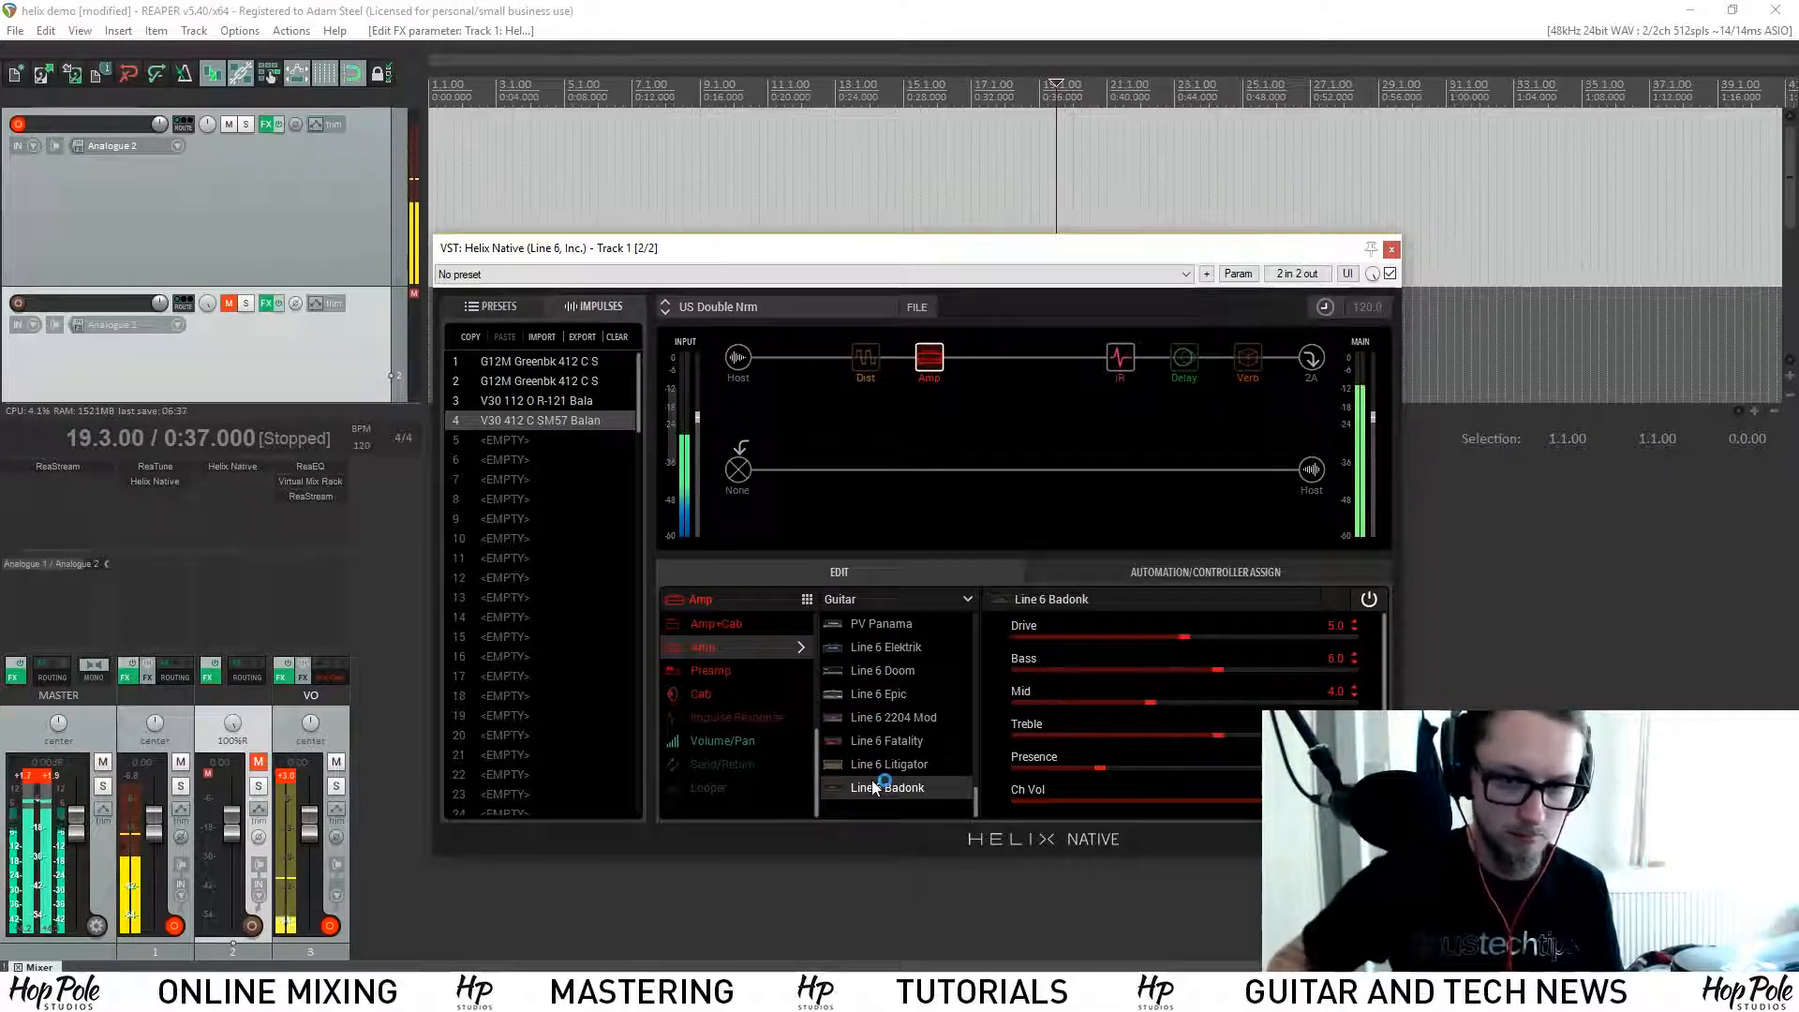
scroll(1389, 705, "down", 1)
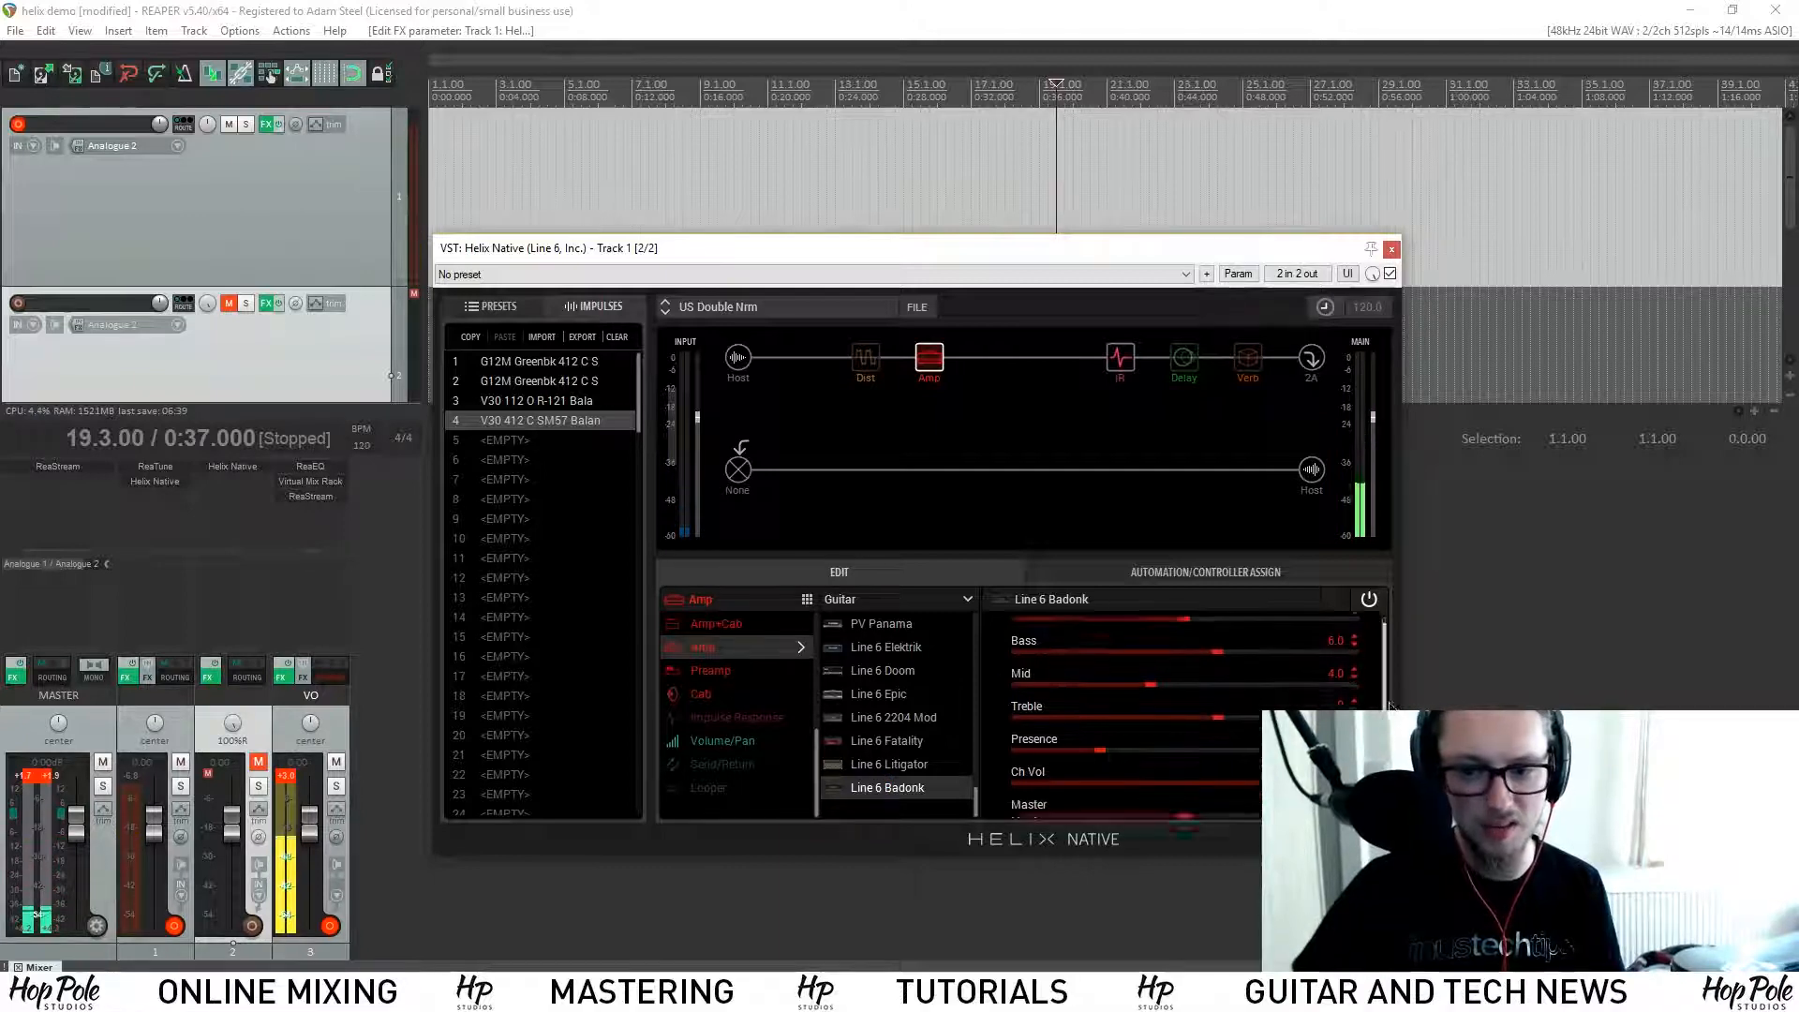
scroll(1389, 705, "down", 2)
scroll(1311, 693, "up", 3)
Step: Look through the guitar amp models and the Preamp models, and return to the Amp category
scroll(926, 717, "up", 10)
scroll(854, 684, "up", 5)
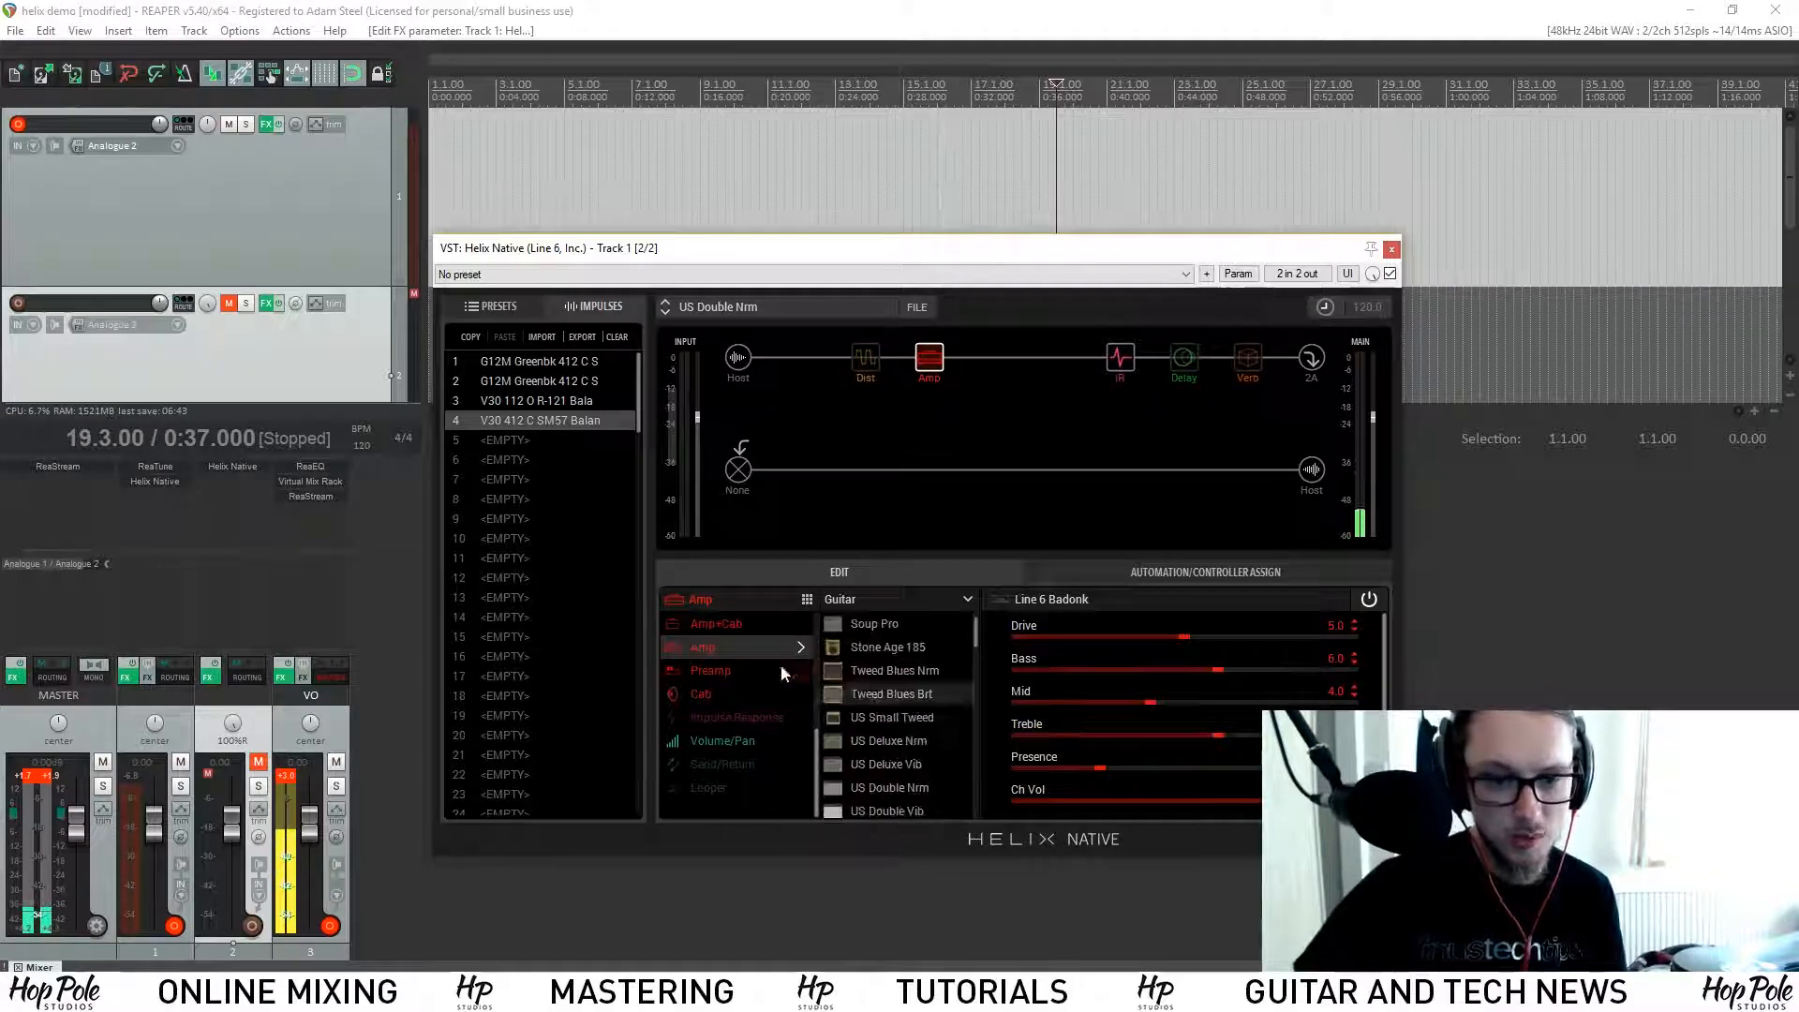
left_click(727, 673)
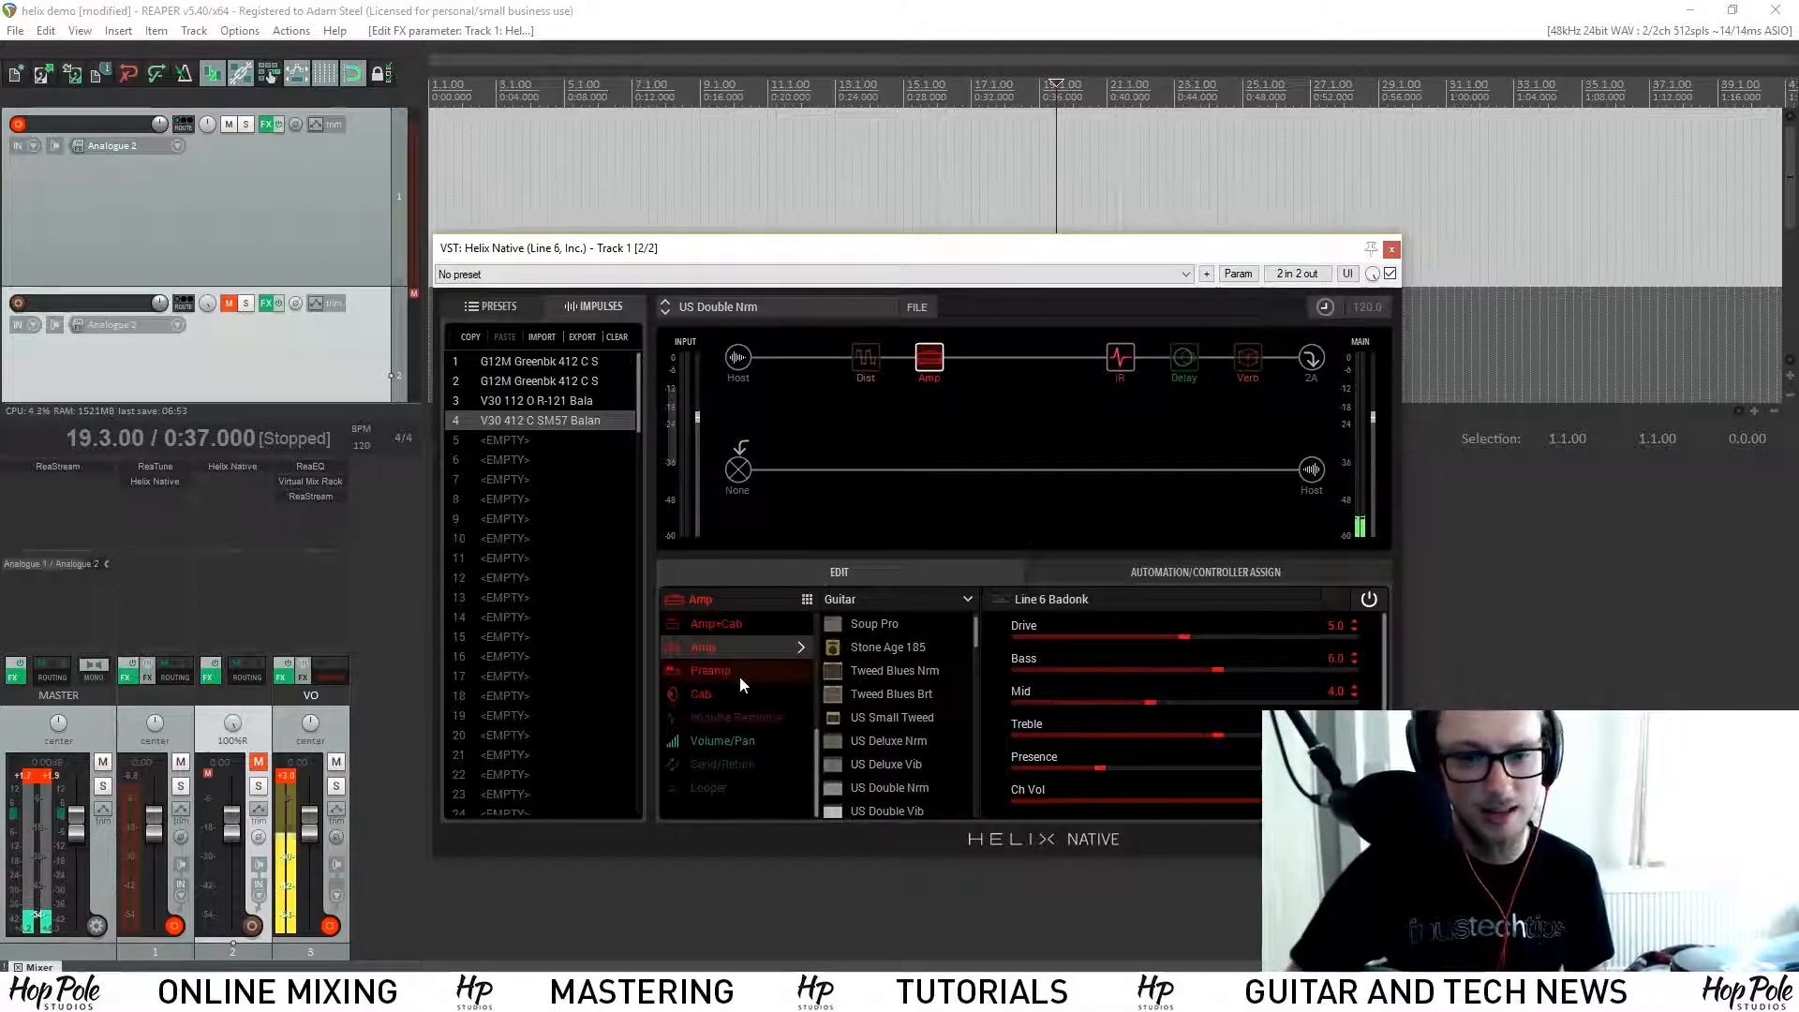
left_click(740, 677)
left_click_drag(976, 643, 971, 771)
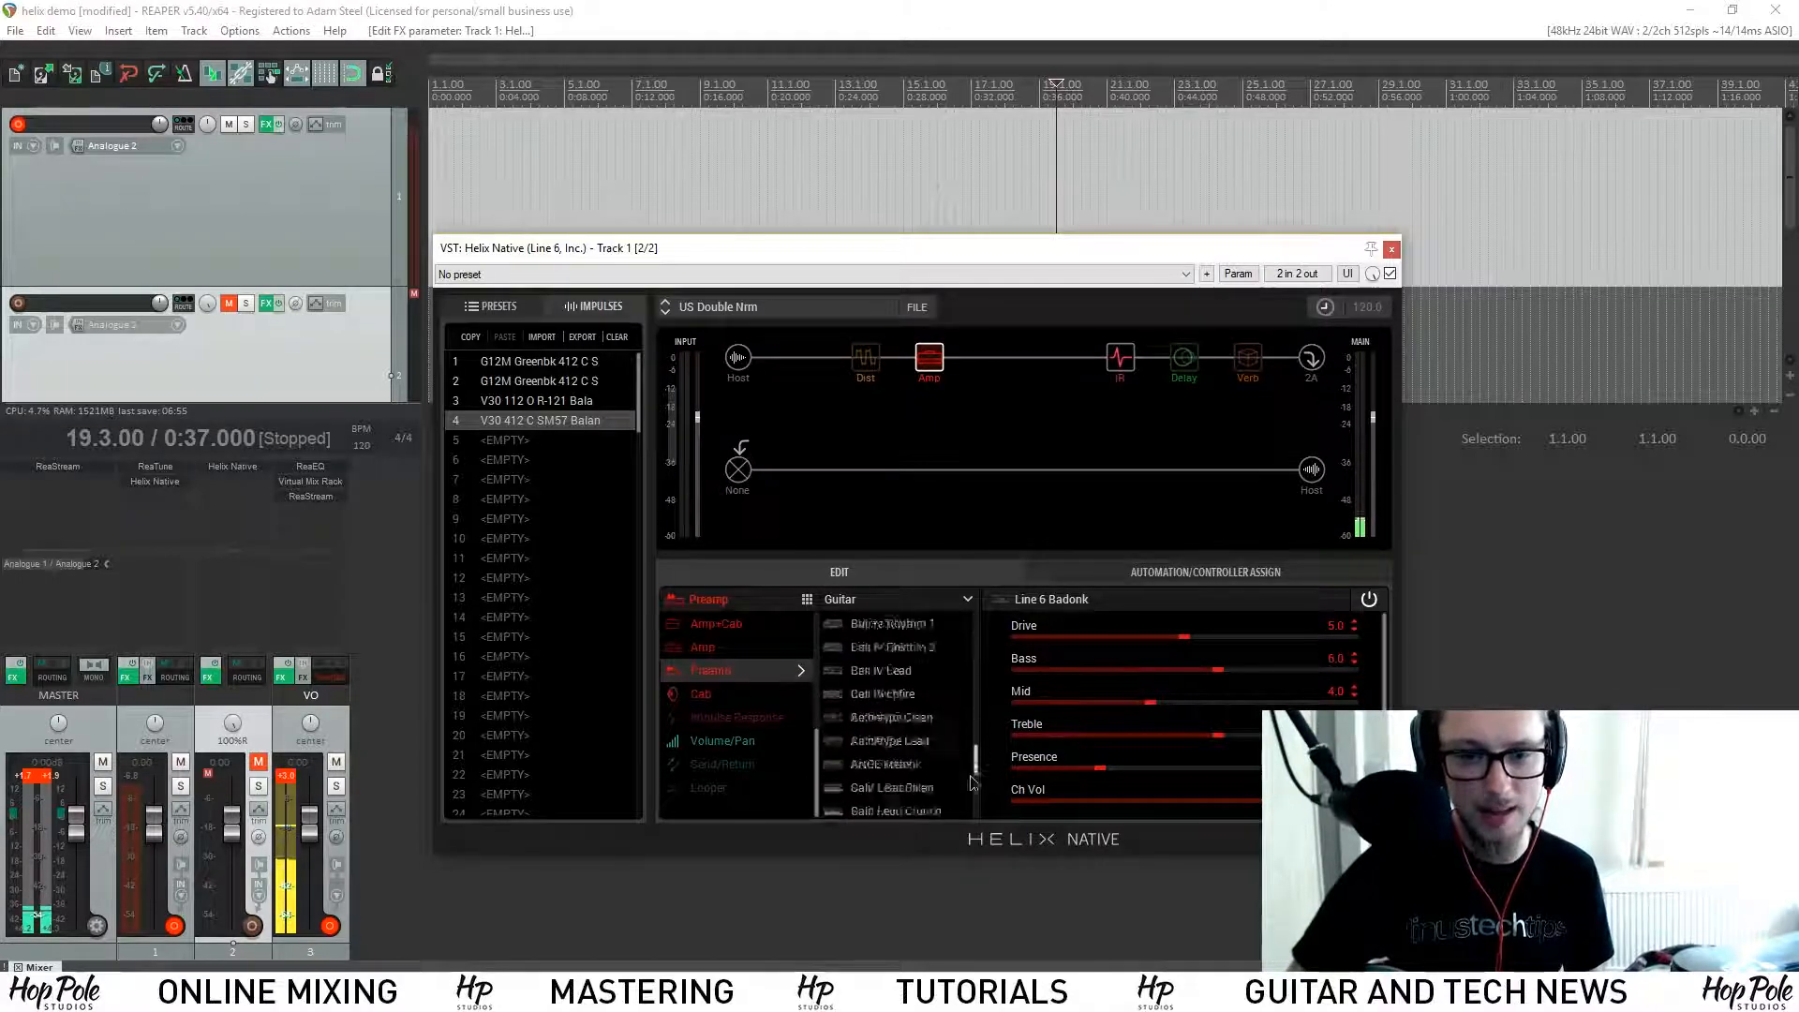
left_click(806, 644)
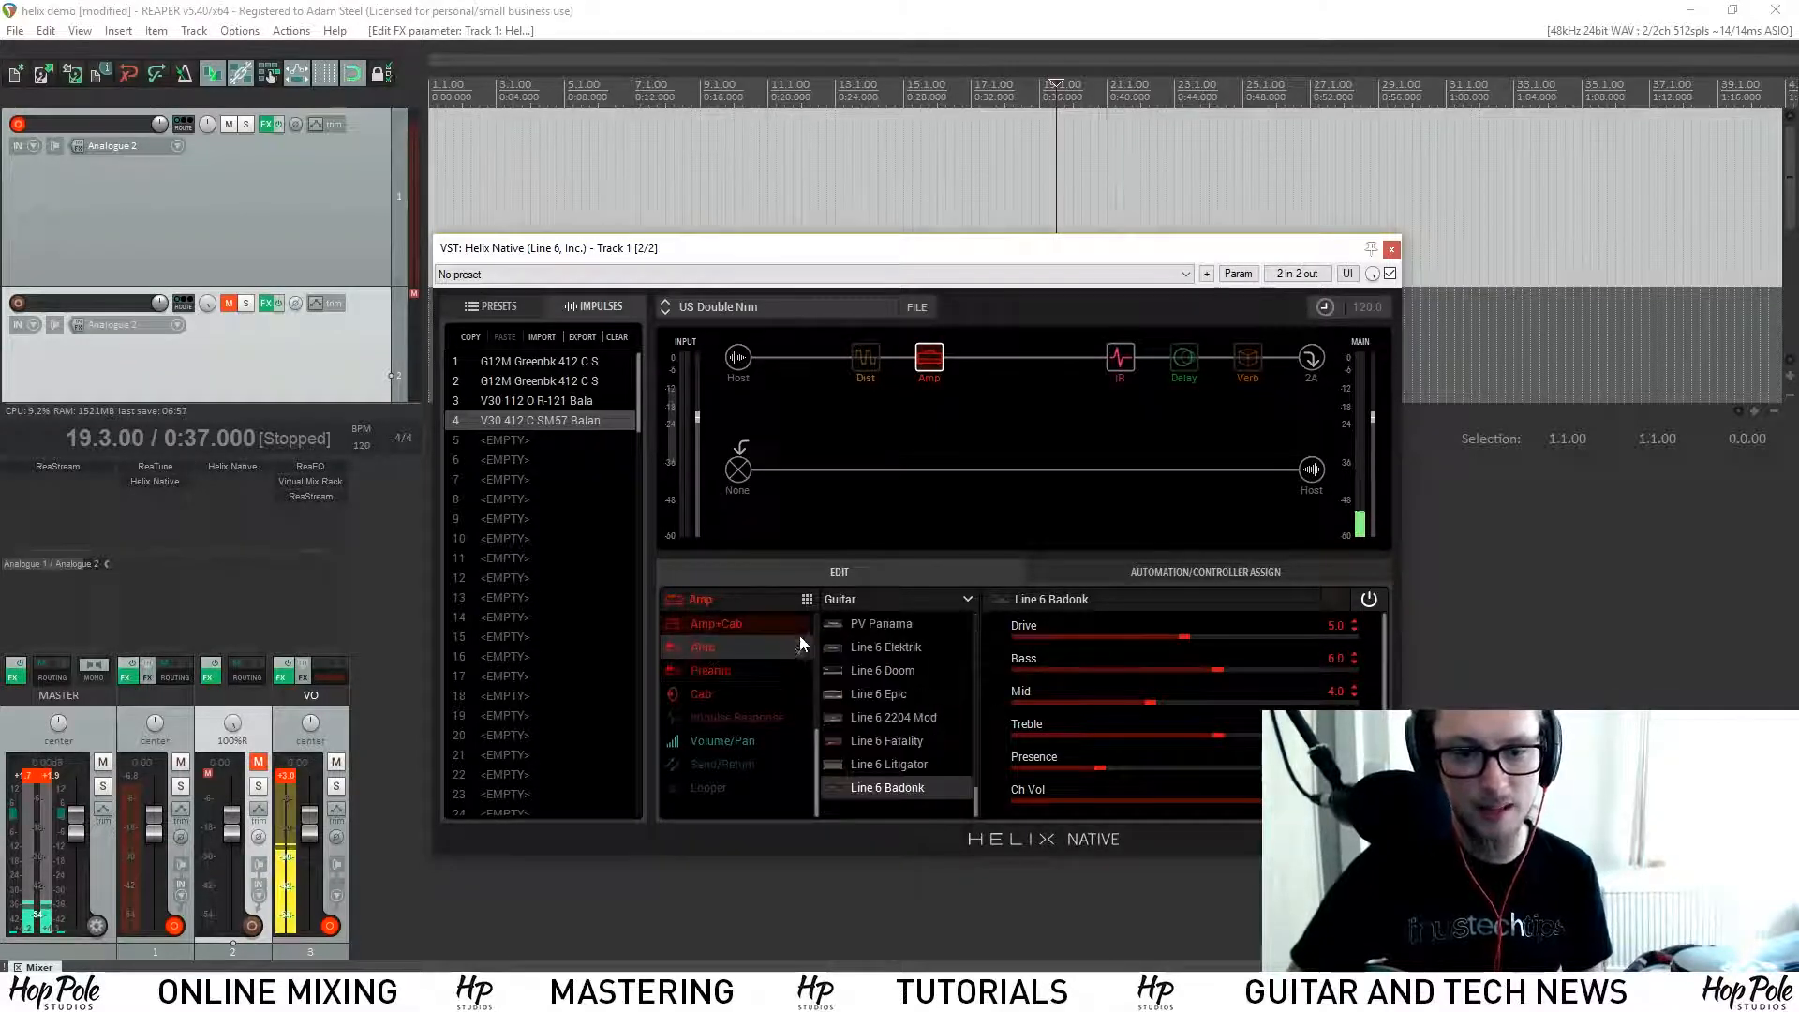
left_click(881, 693)
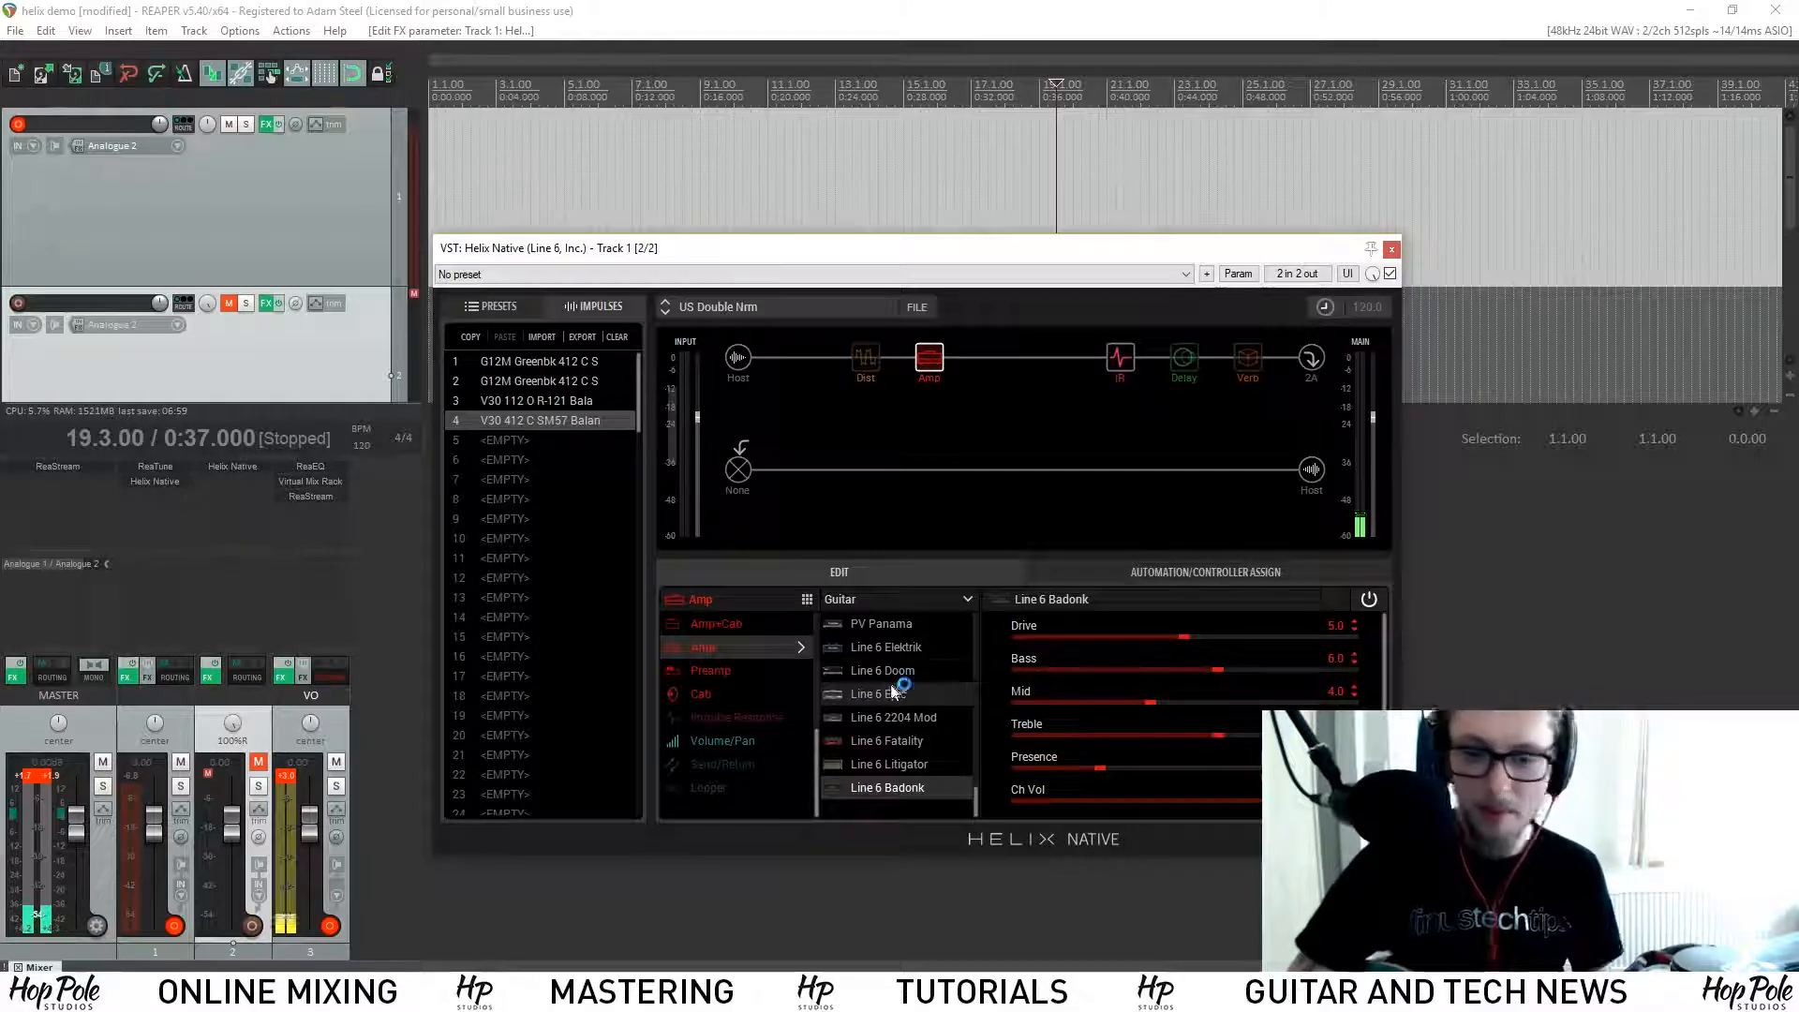
Step: Display the Bass amp models, look through them, and return to the start of the block categories
left_click(876, 599)
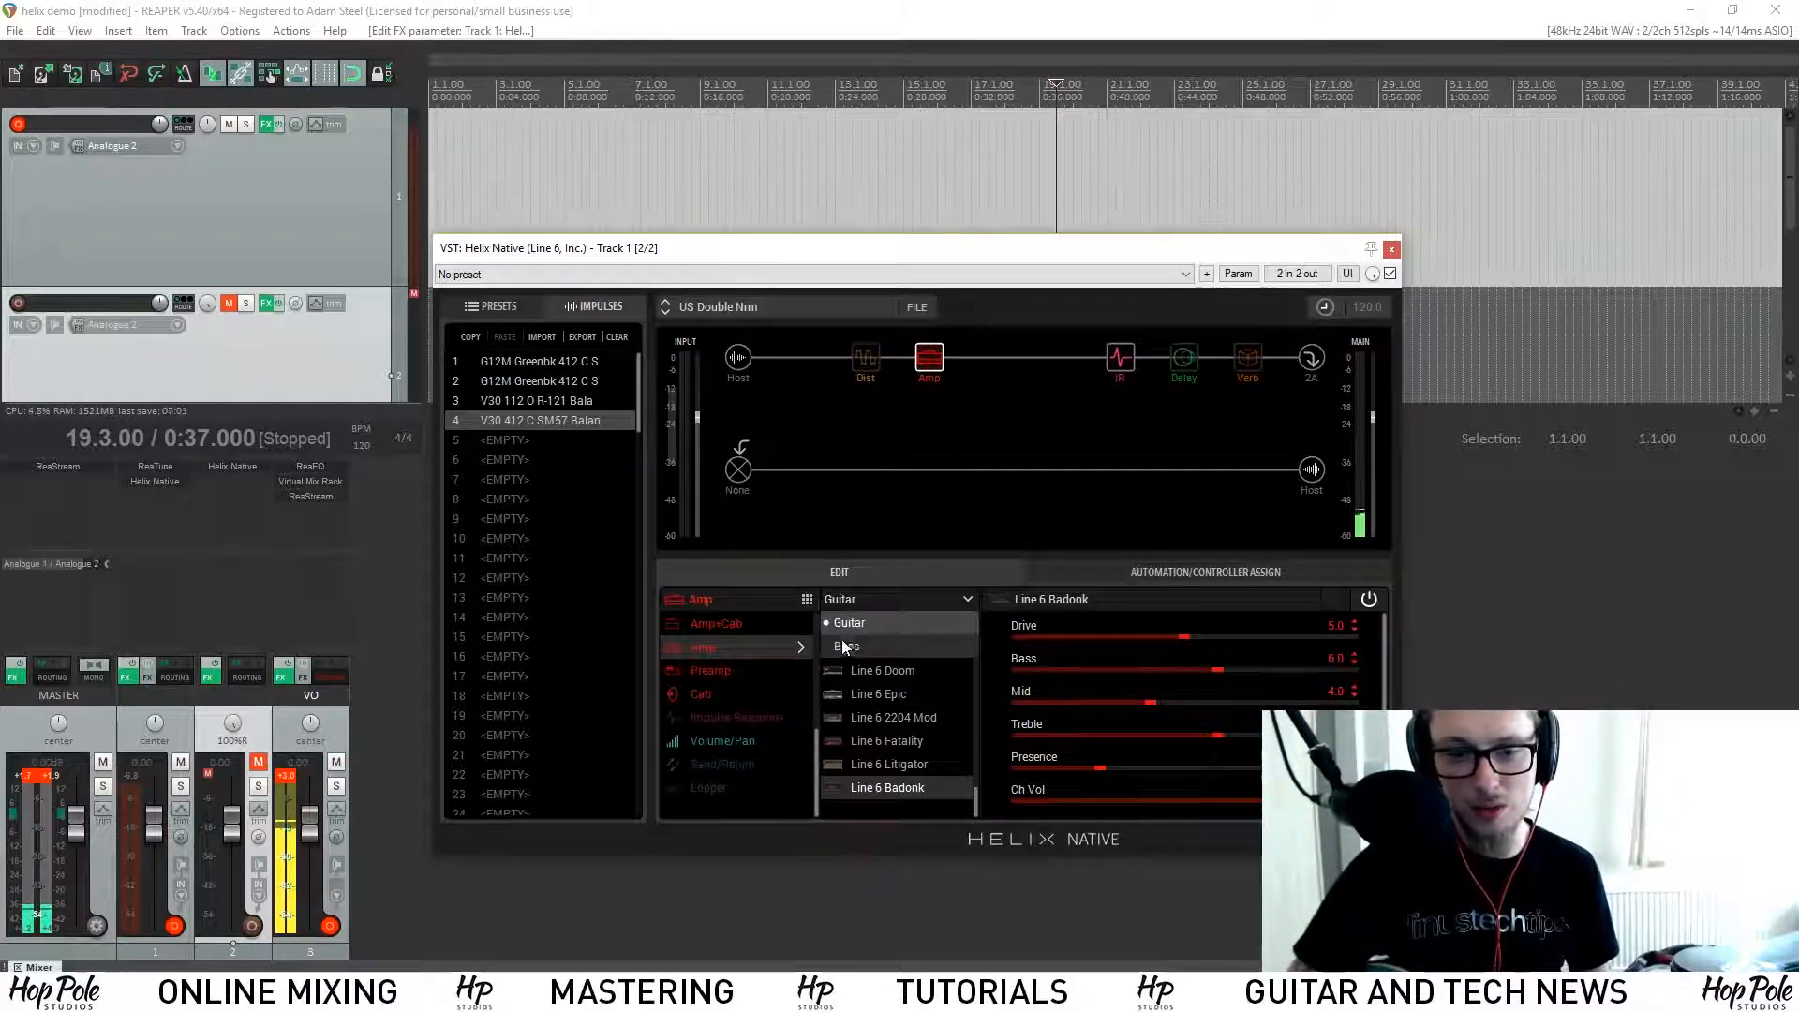
left_click(845, 646)
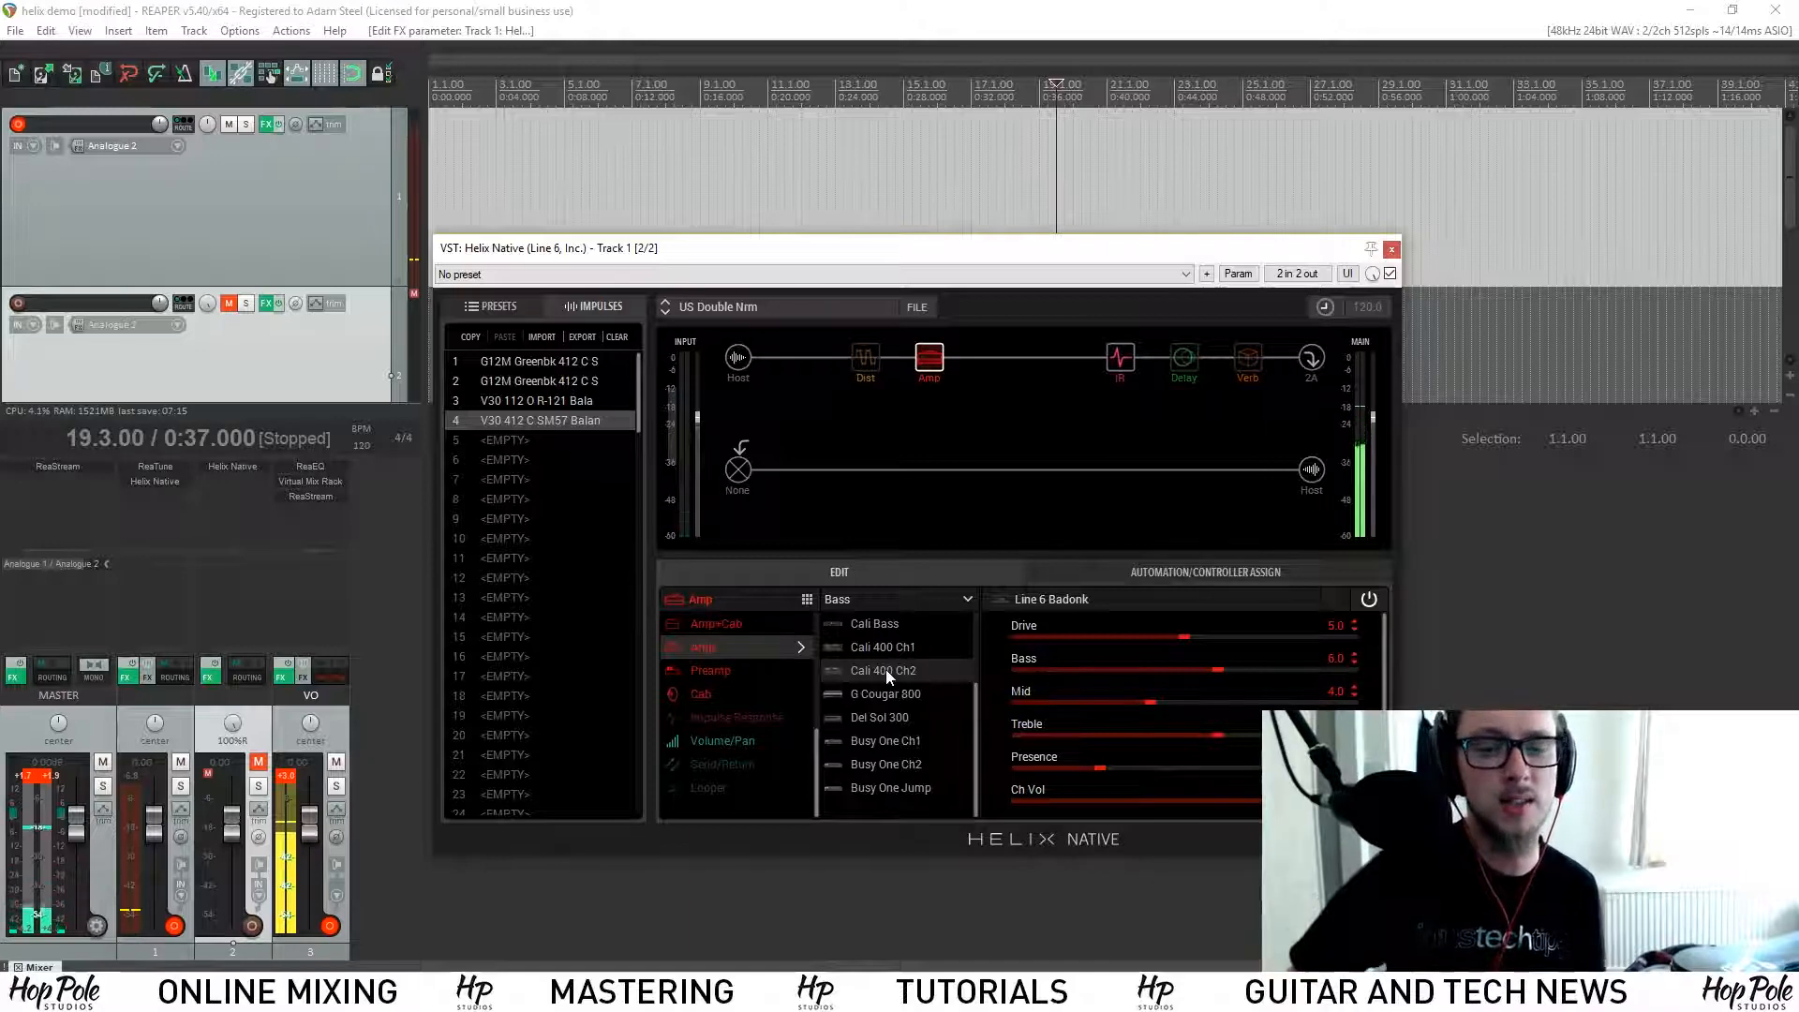
scroll(918, 668, "up", 3)
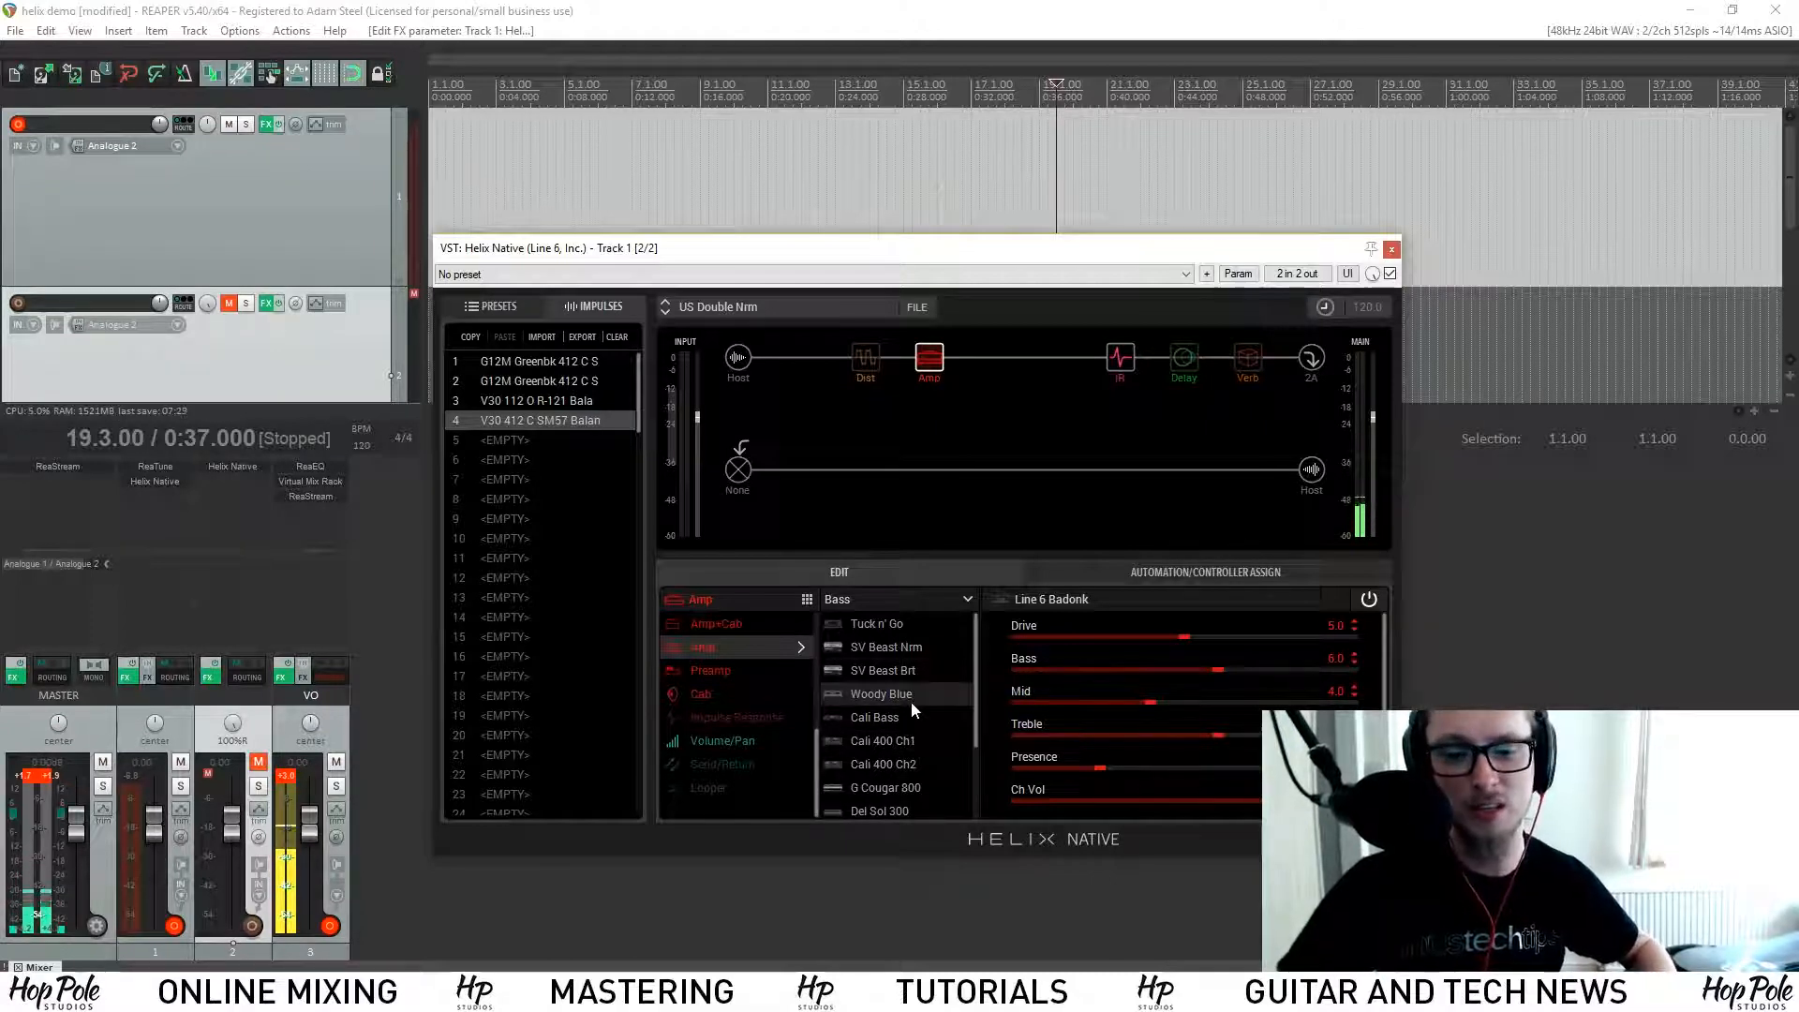
left_click(912, 704)
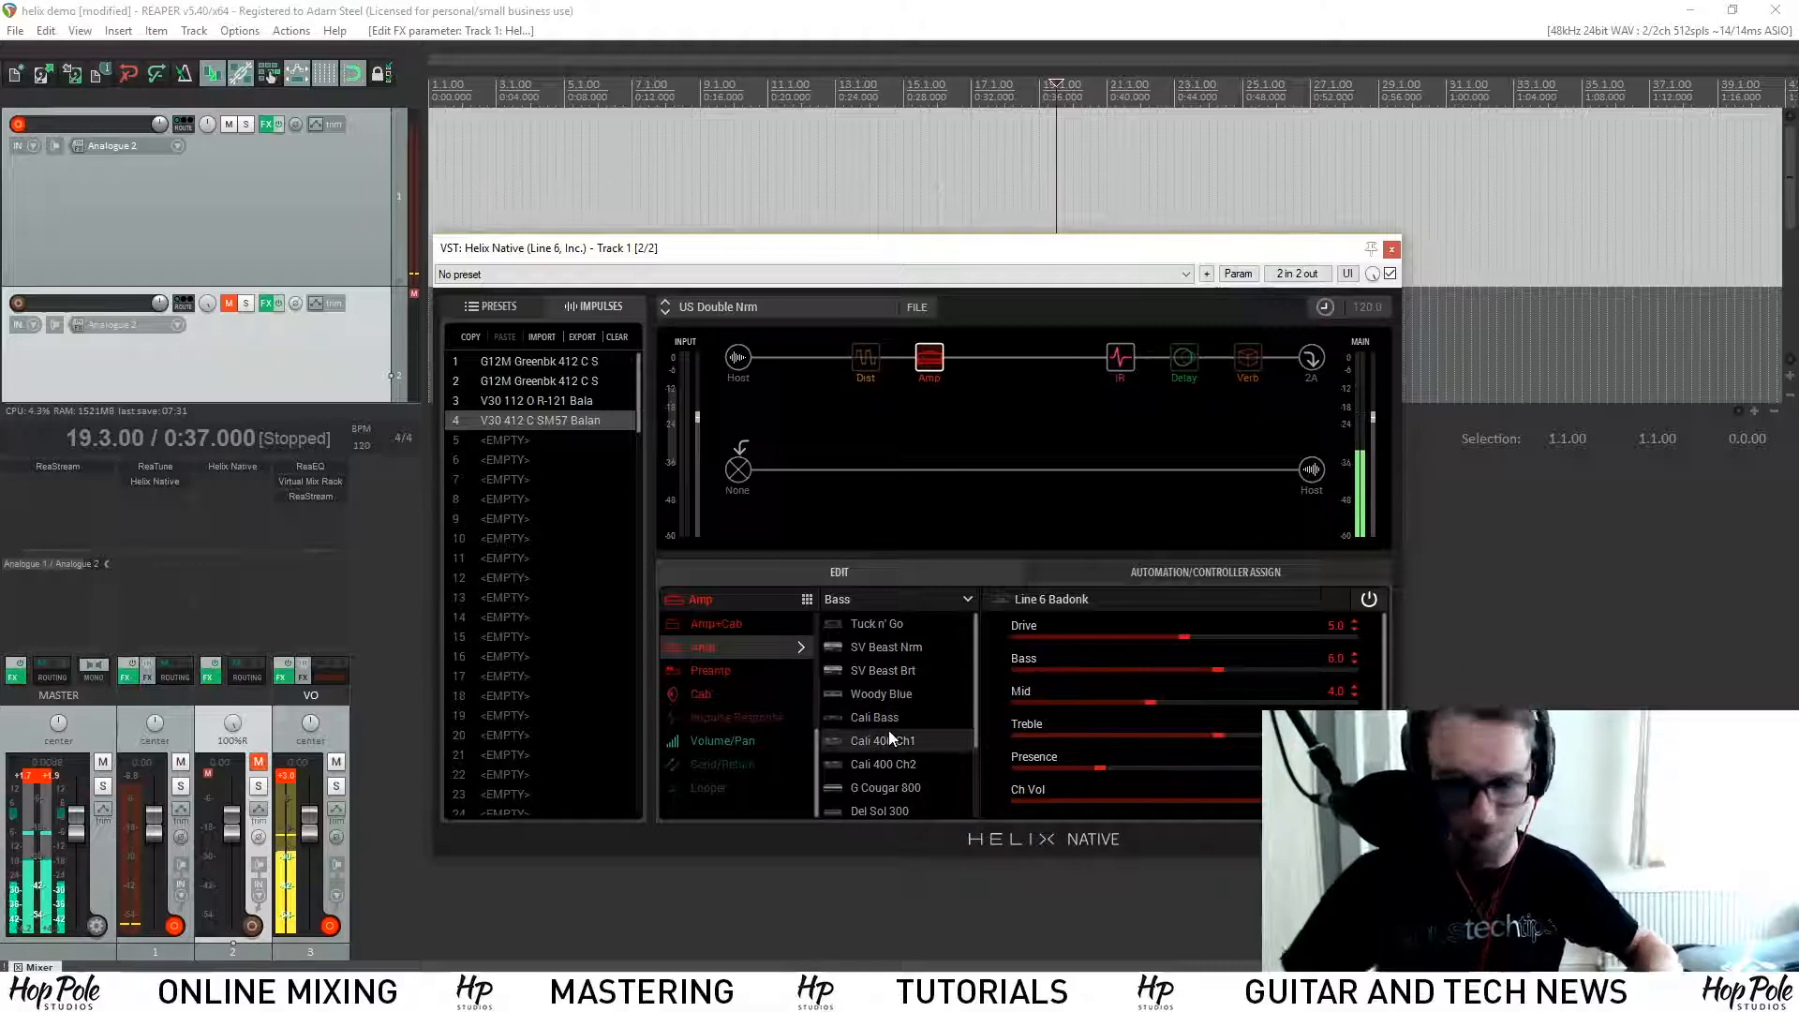
left_click(757, 742)
scroll(752, 707, "up", 5)
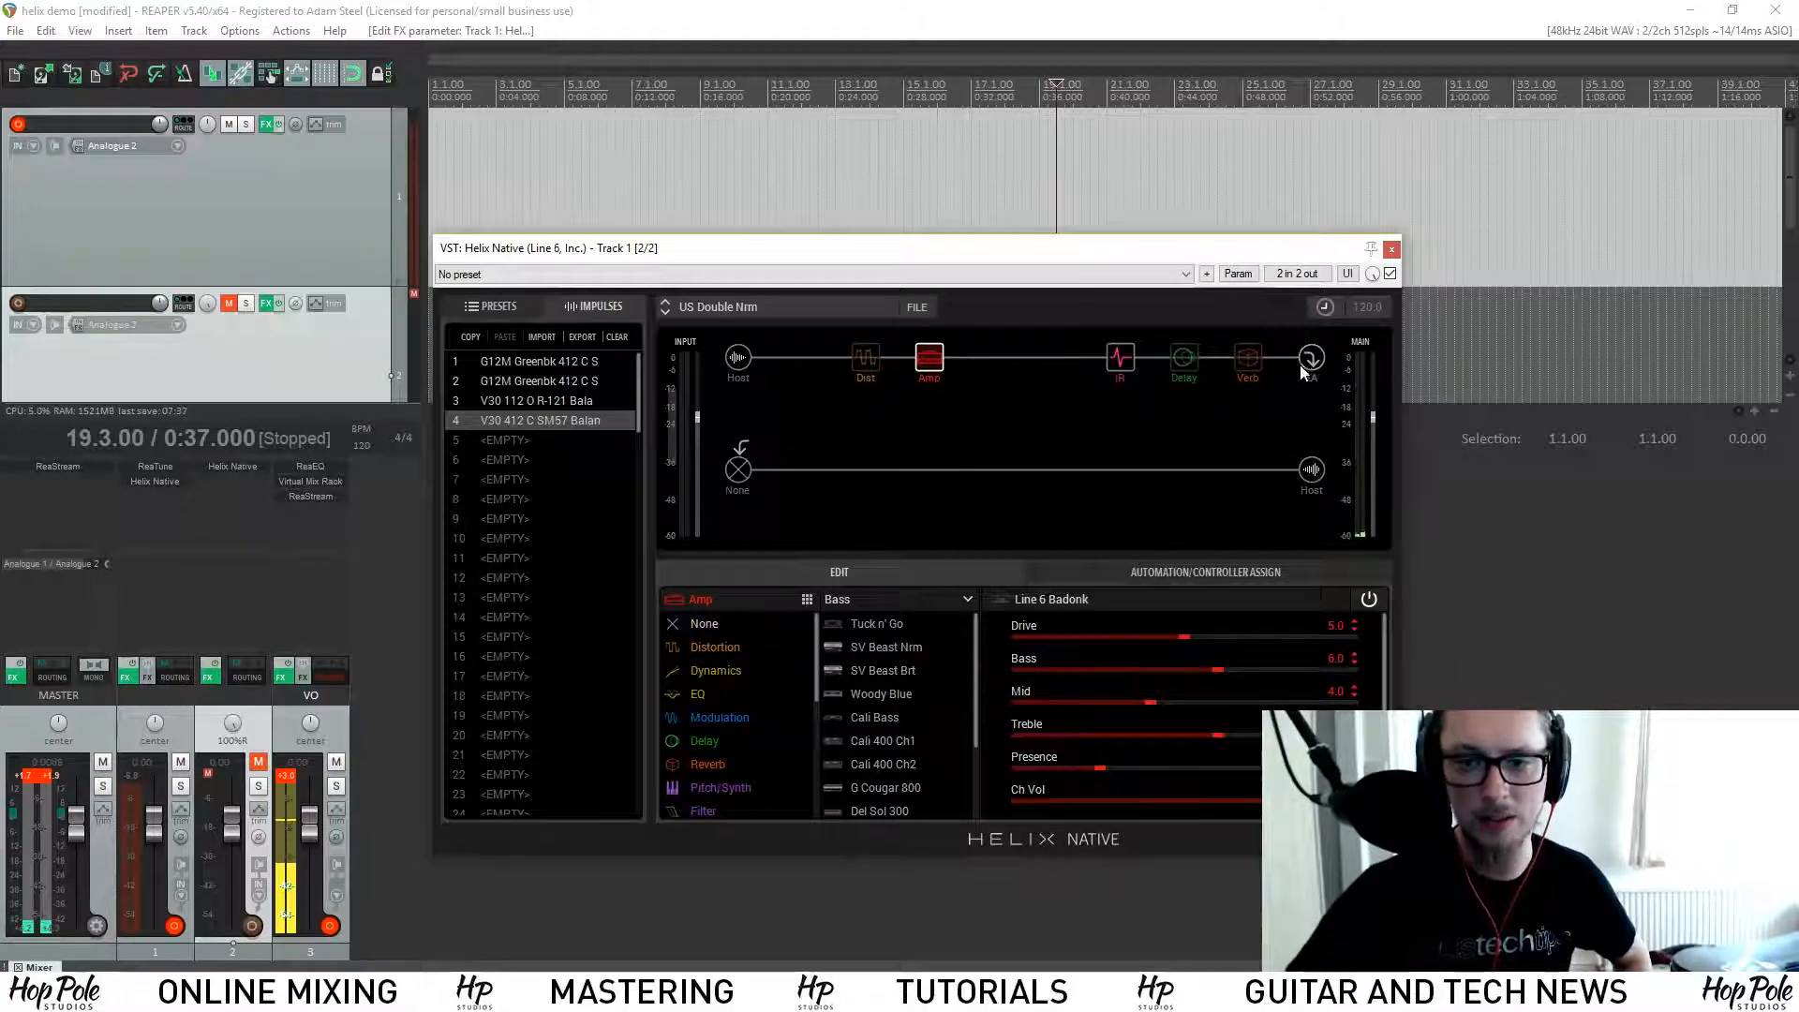
Step: Show the presets in place of the impulses and look through the FACTORY 1 setlist
left_click(520, 306)
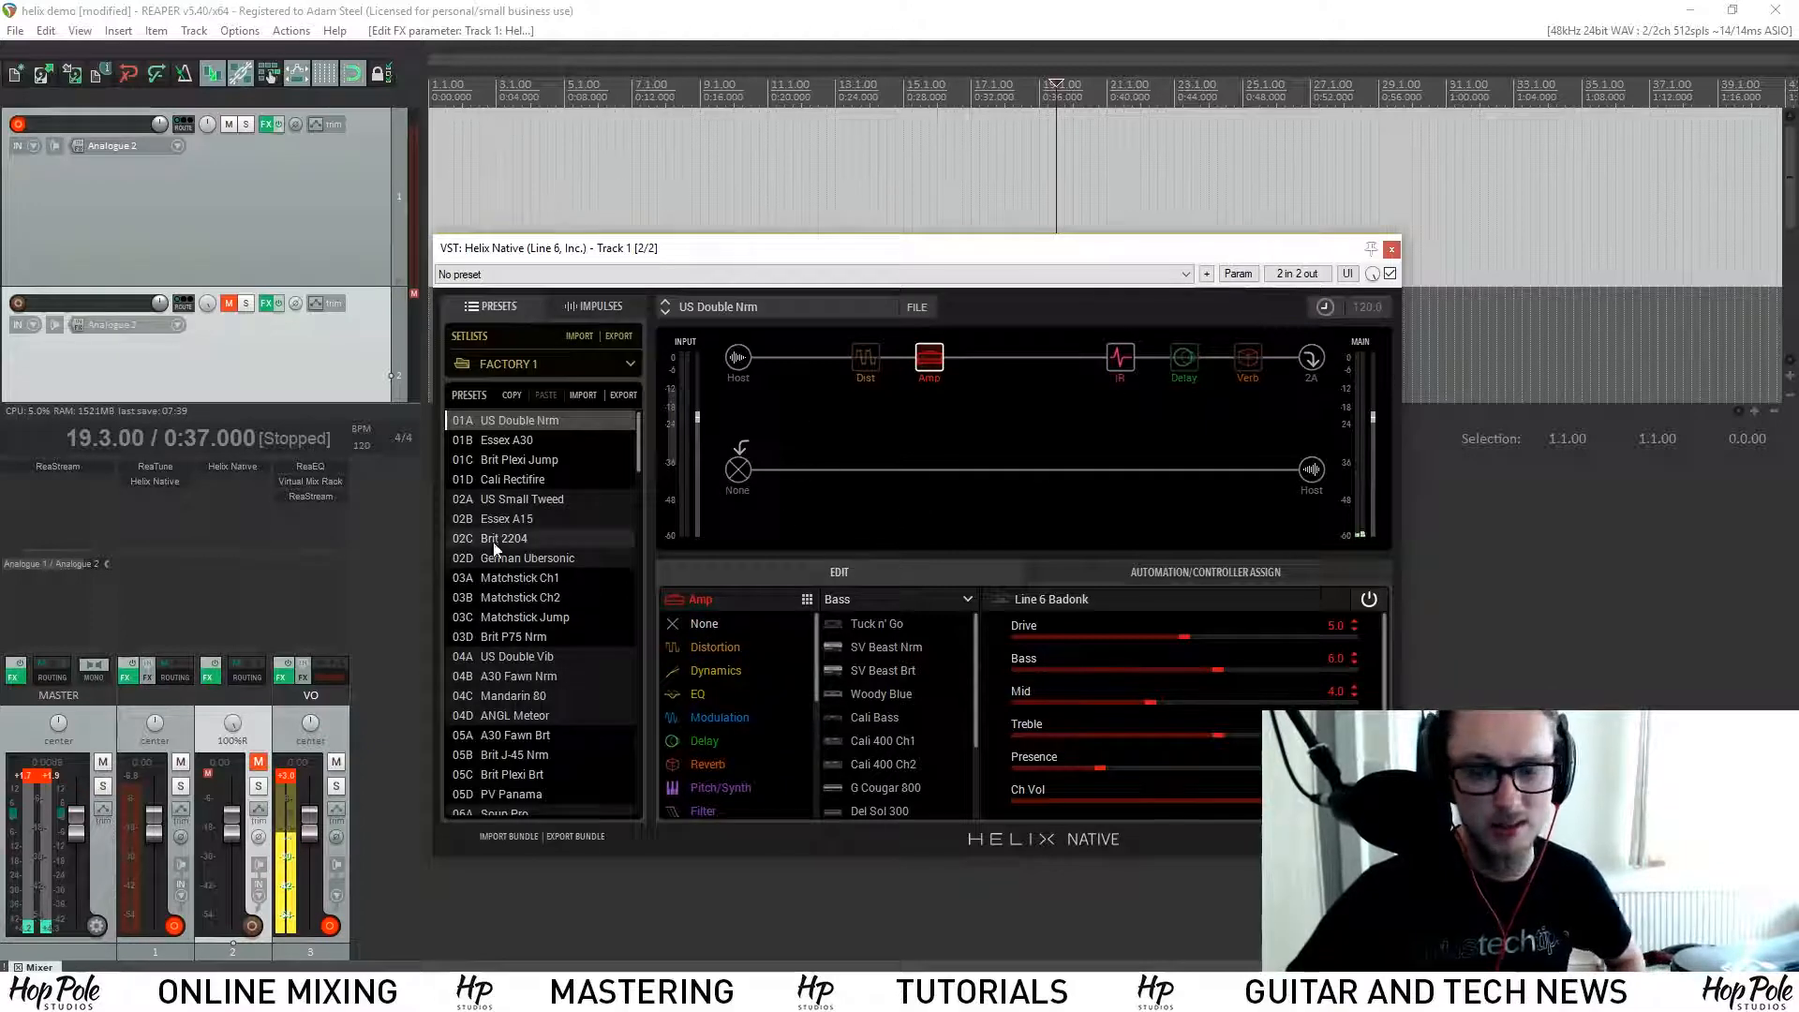
scroll(739, 693, "down", 5)
scroll(740, 695, "up", 5)
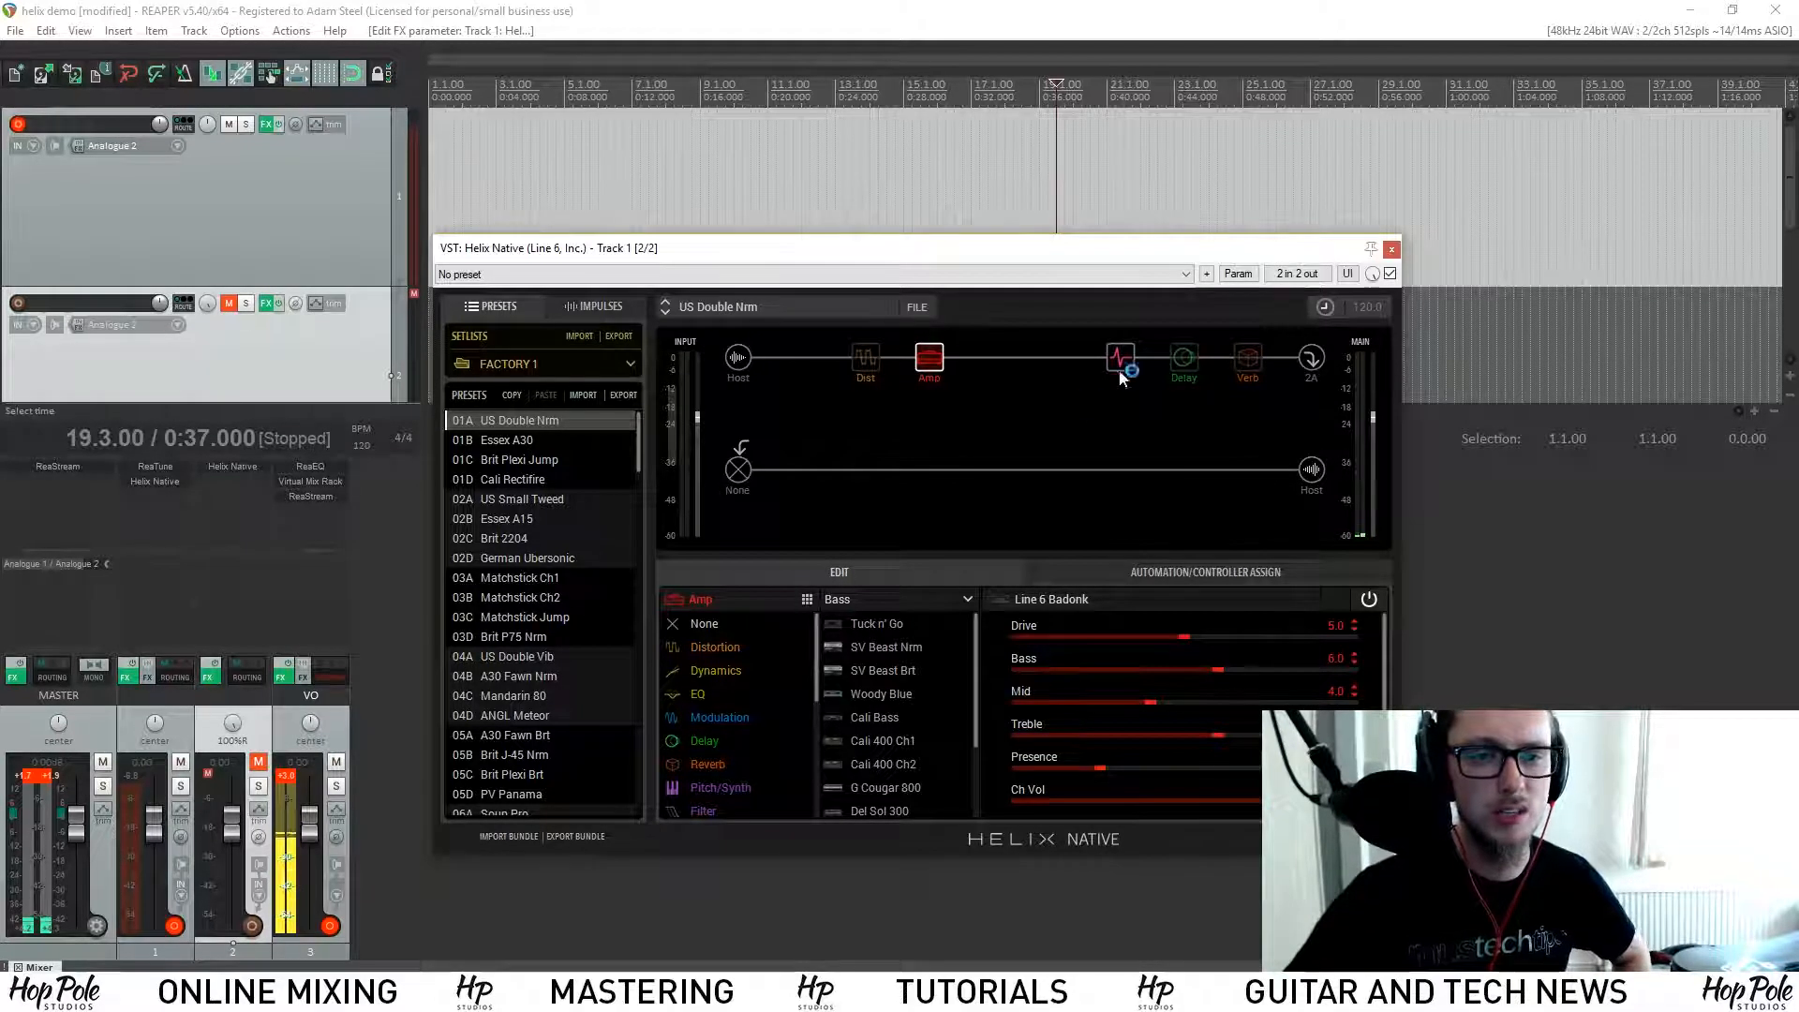
Step: Move the Helix Native window lower and bring the screen recorder's window to the front
left_click_drag(993, 253, 1024, 318)
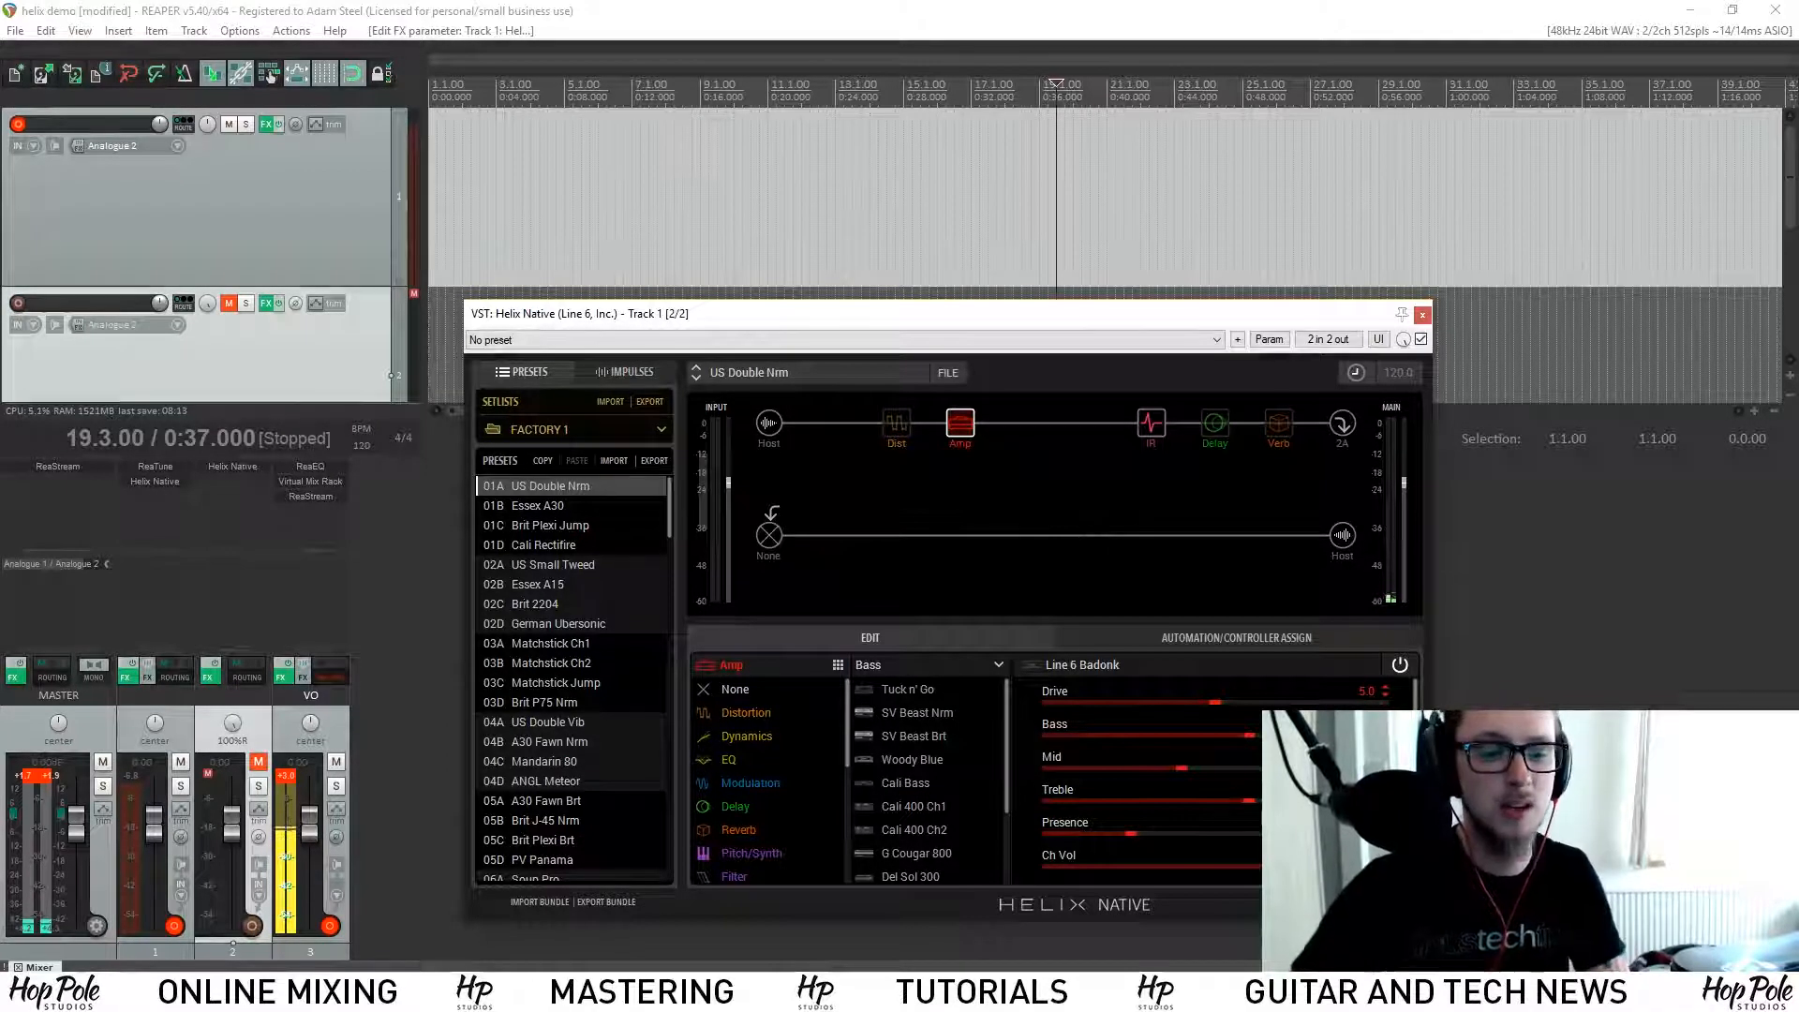
left_click(724, 993)
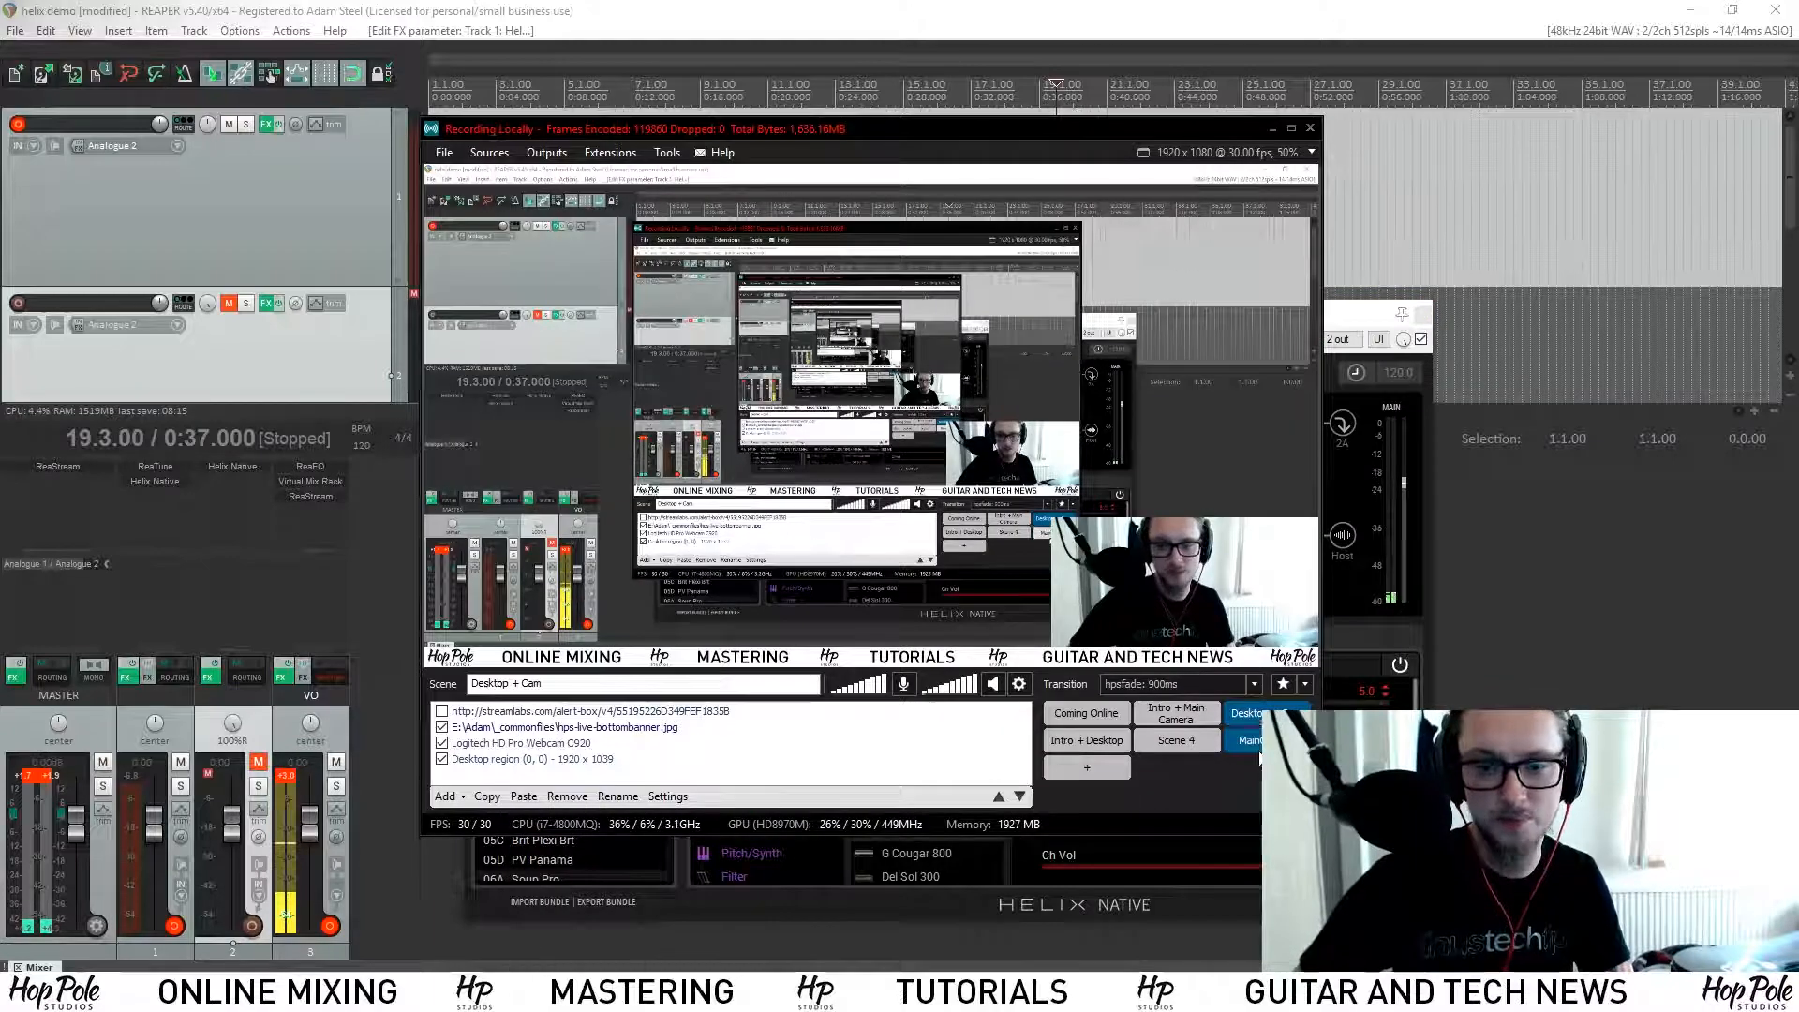